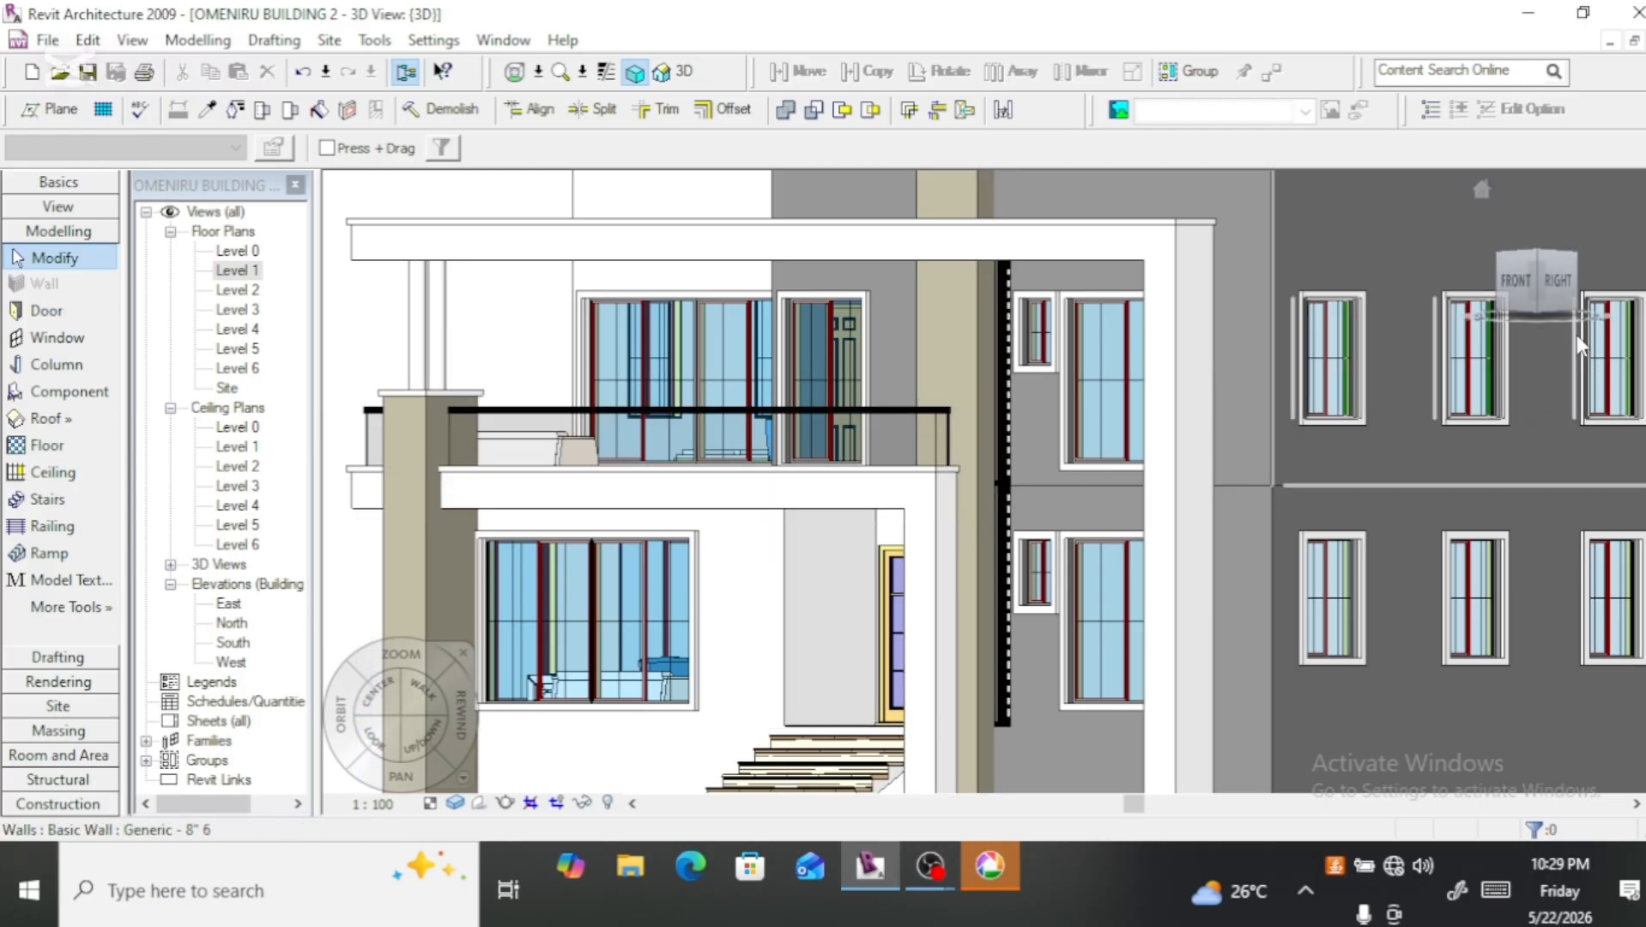
# Step: Create an in-place family in the Generic Models category, keeping the name Generic Models 1
pyautogui.moveTo(1537, 268)
pyautogui.mouseDown()
pyautogui.moveTo(1593, 326)
pyautogui.moveTo(1629, 312)
pyautogui.moveTo(1636, 271)
pyautogui.moveTo(1512, 276)
pyautogui.mouseUp()
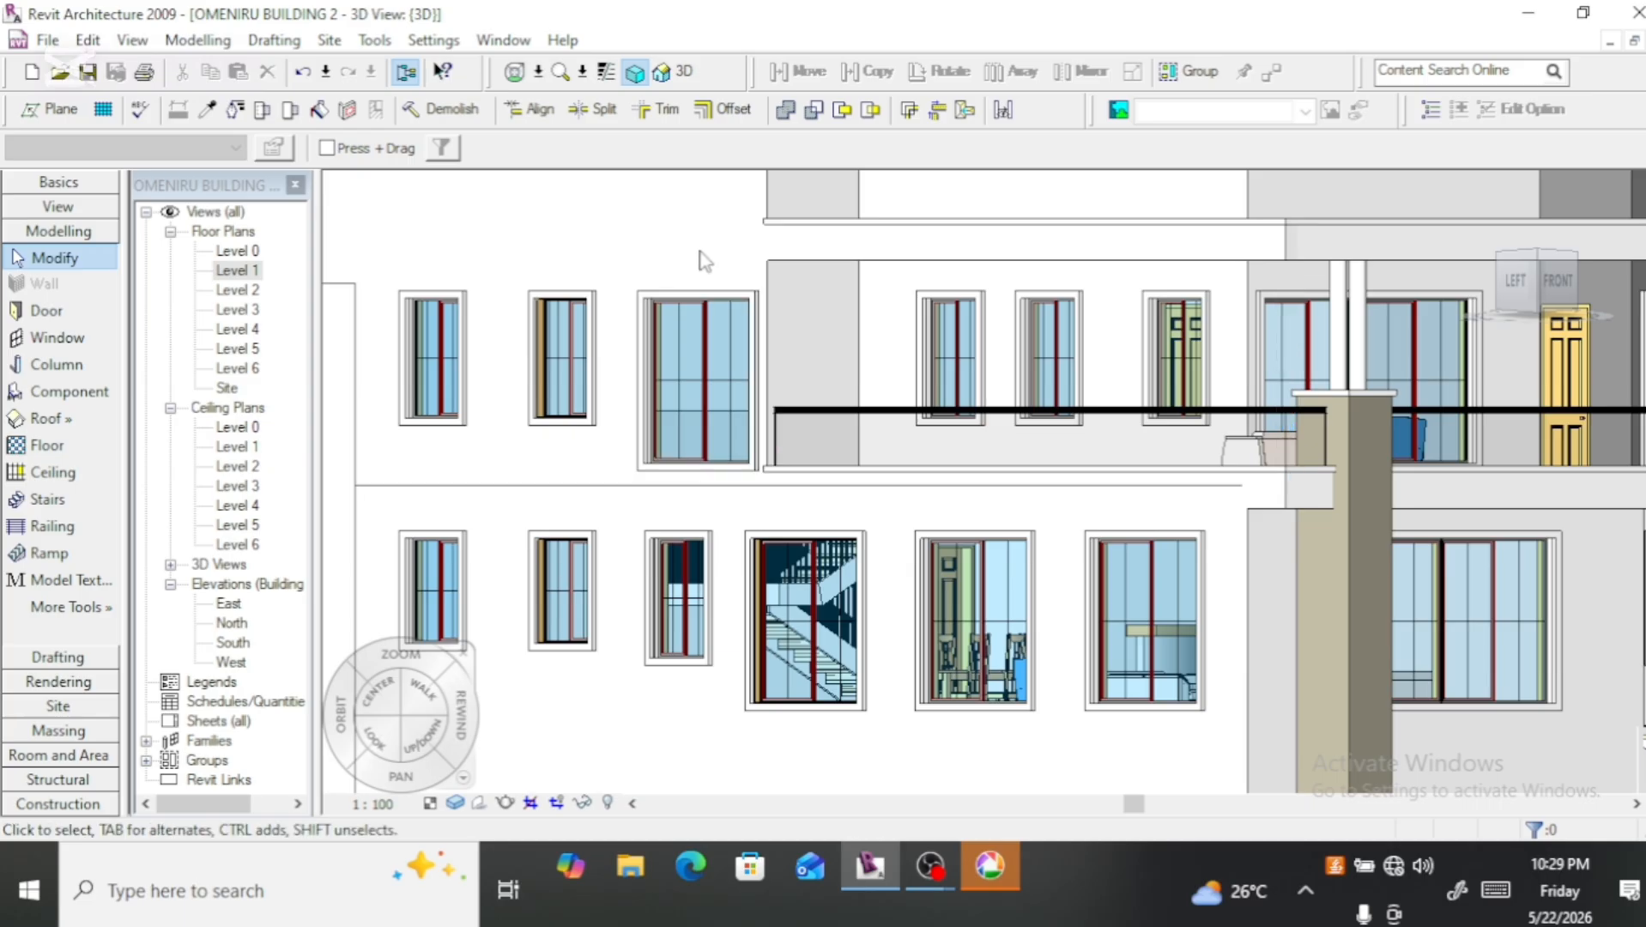
pyautogui.scroll(-1, 700, 251)
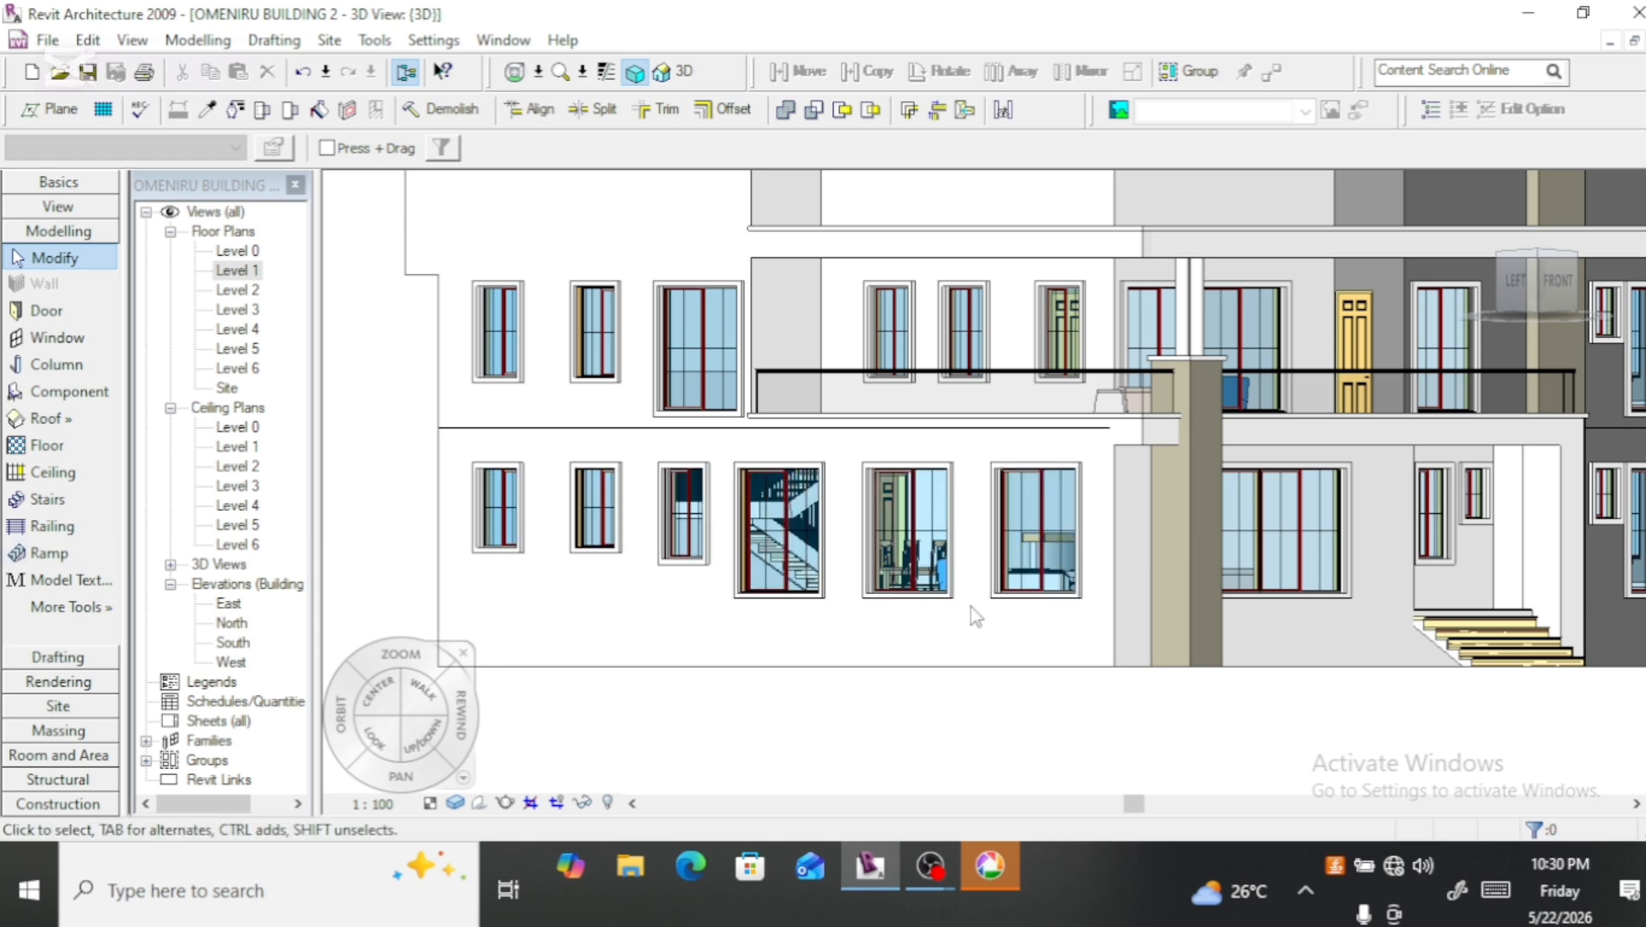
pyautogui.scroll(3, 971, 606)
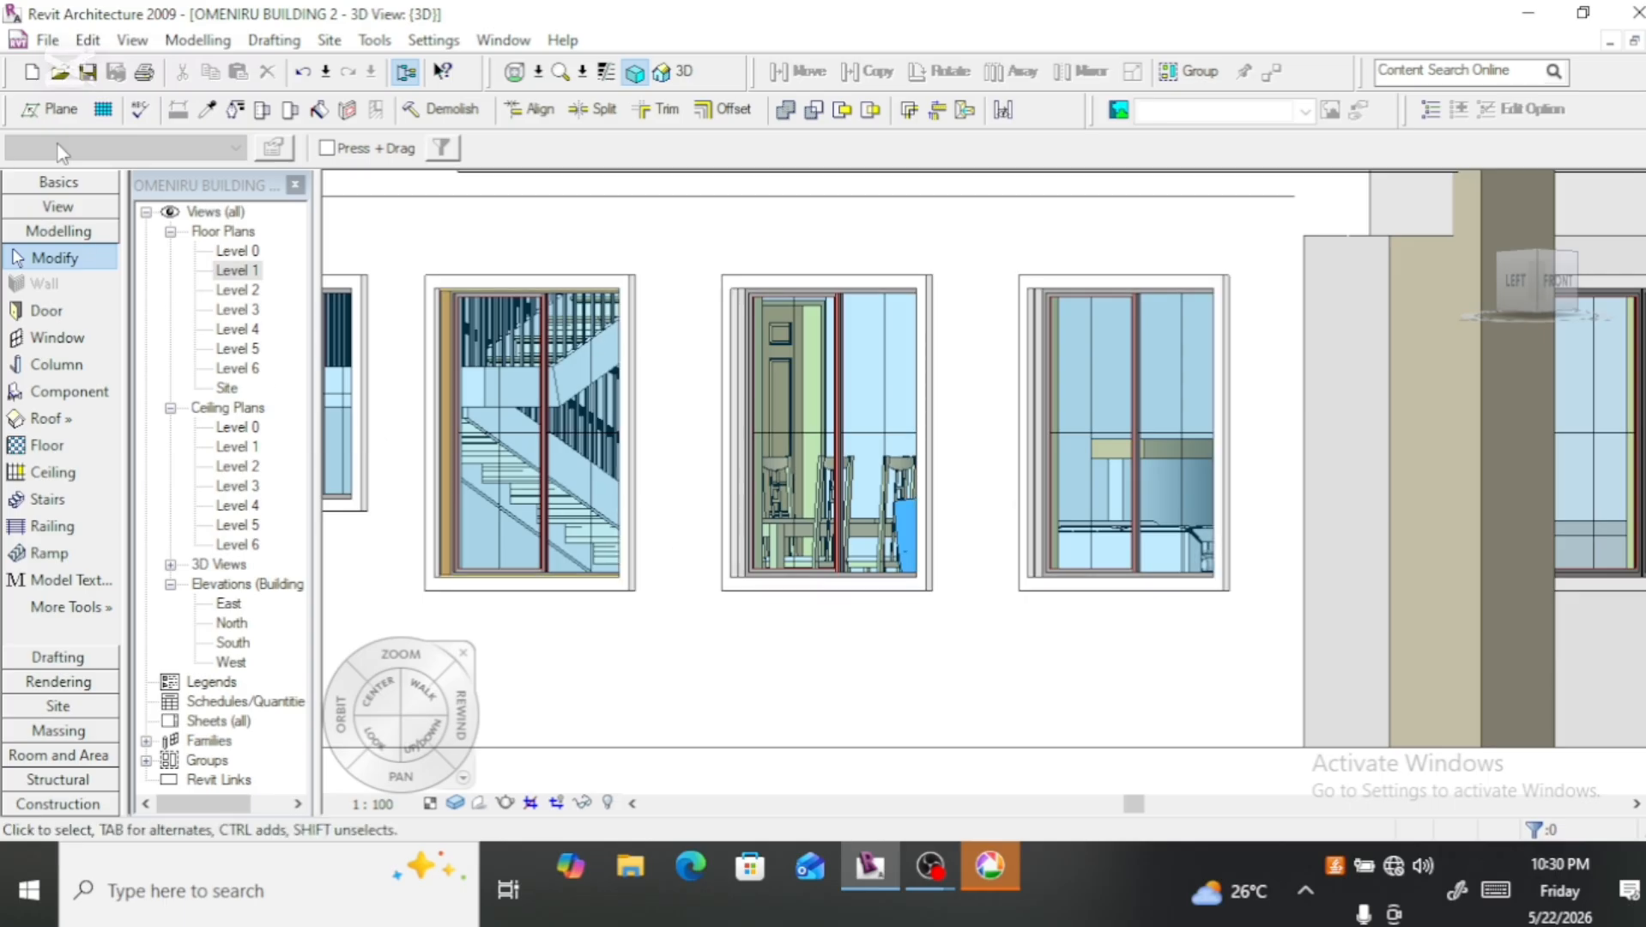
pyautogui.click(198, 43)
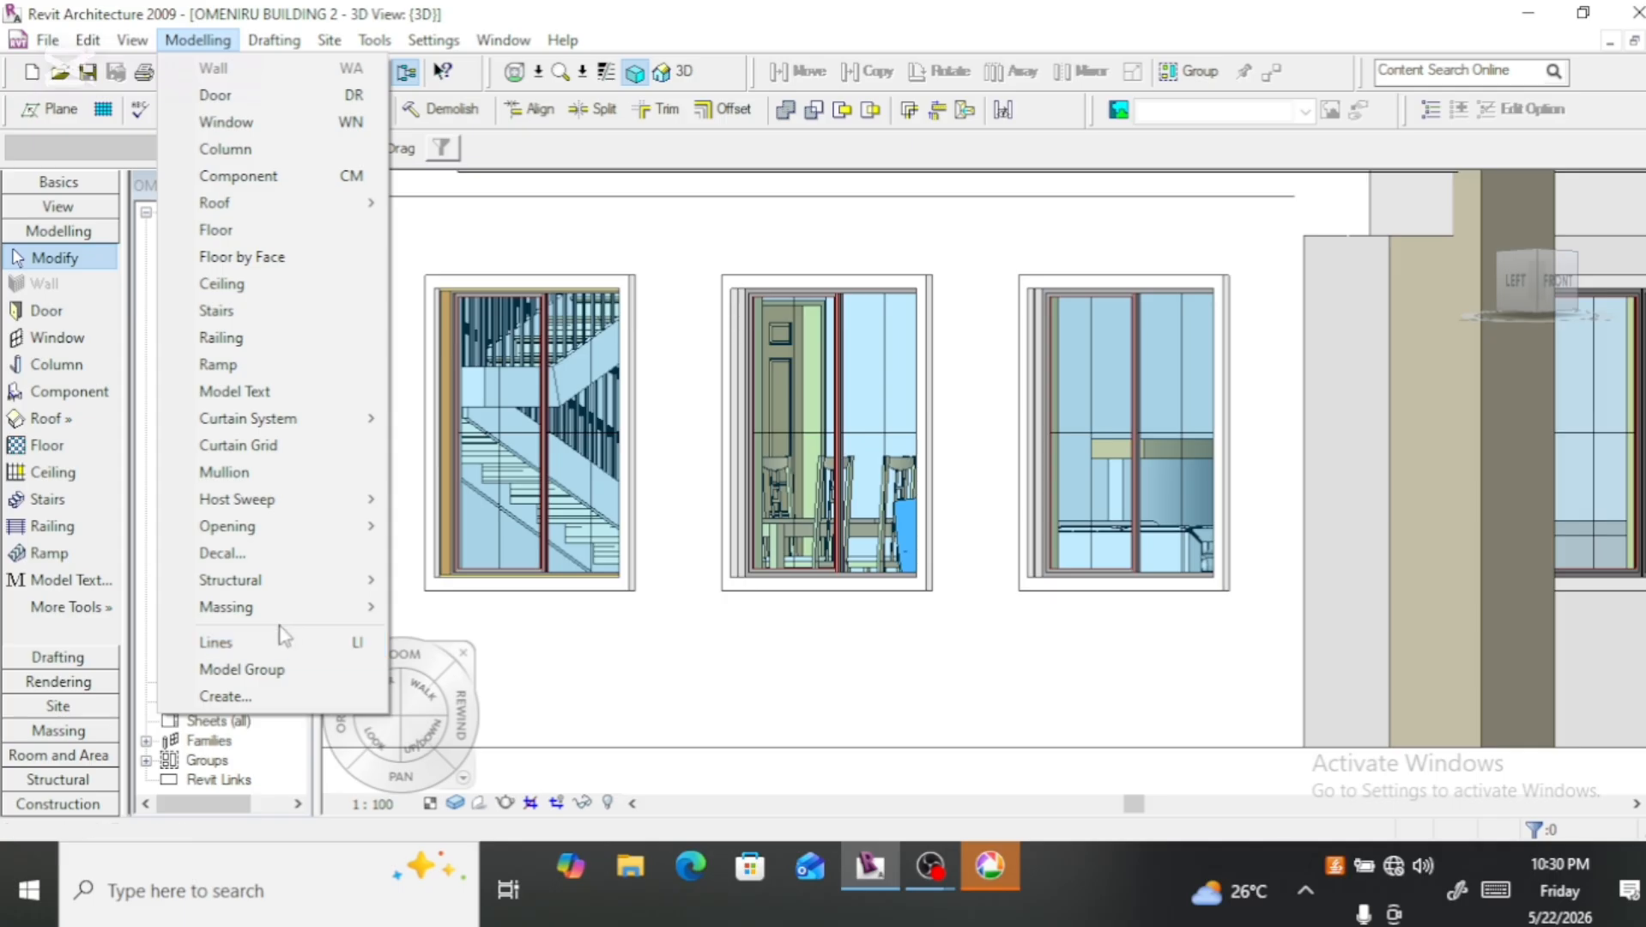
pyautogui.moveTo(290, 615)
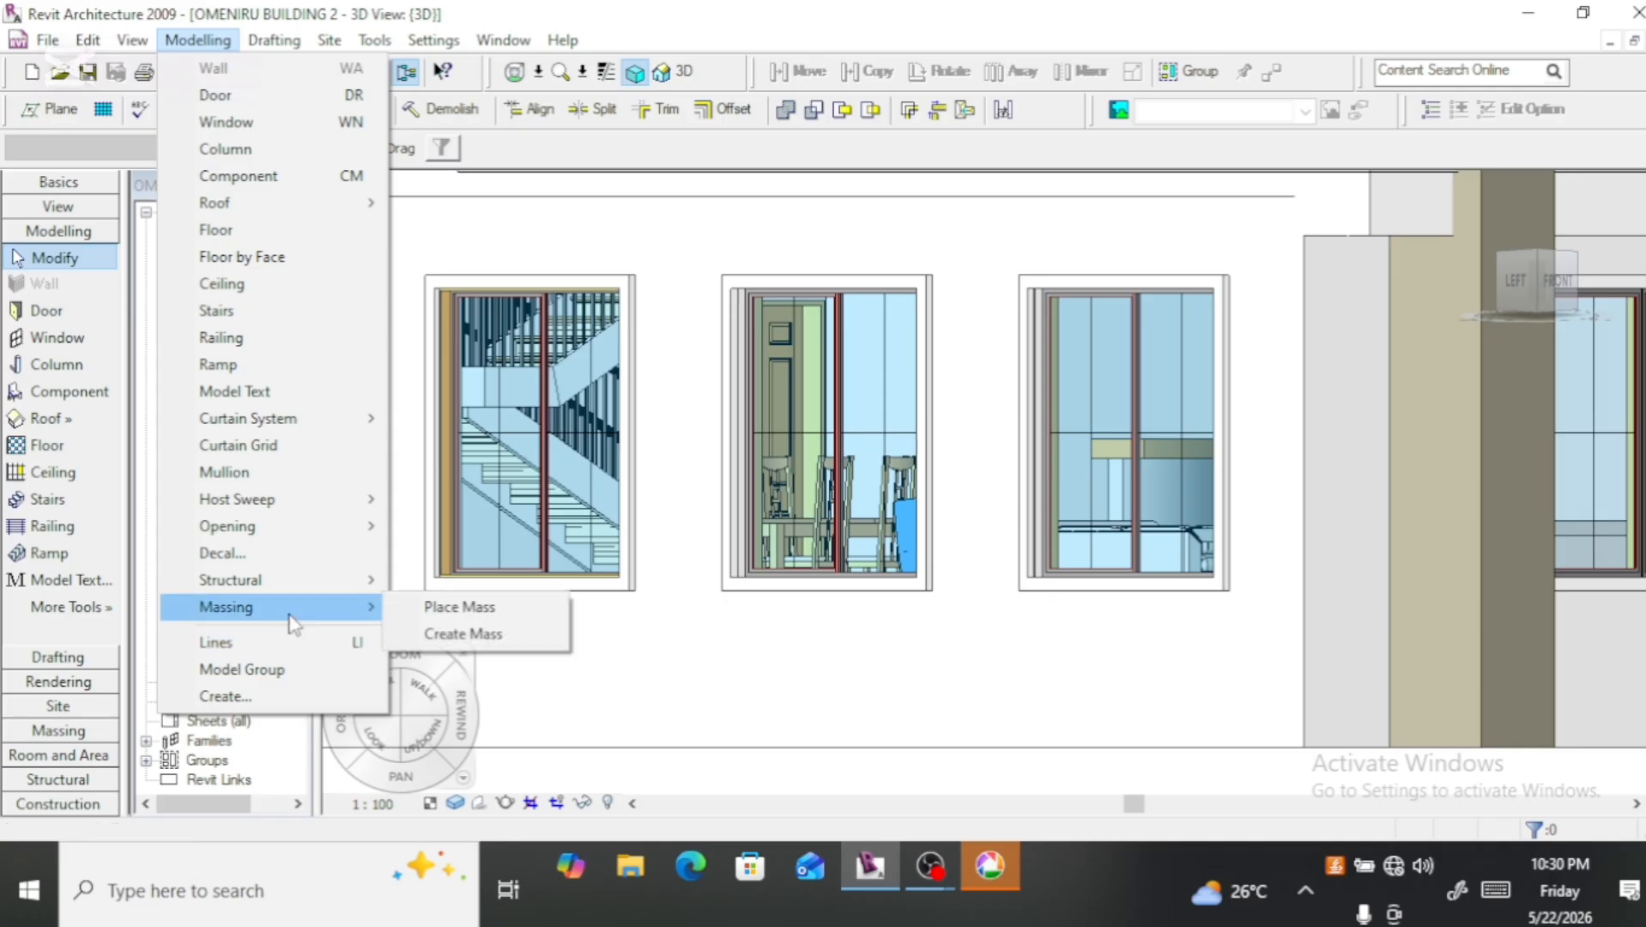
pyautogui.click(270, 696)
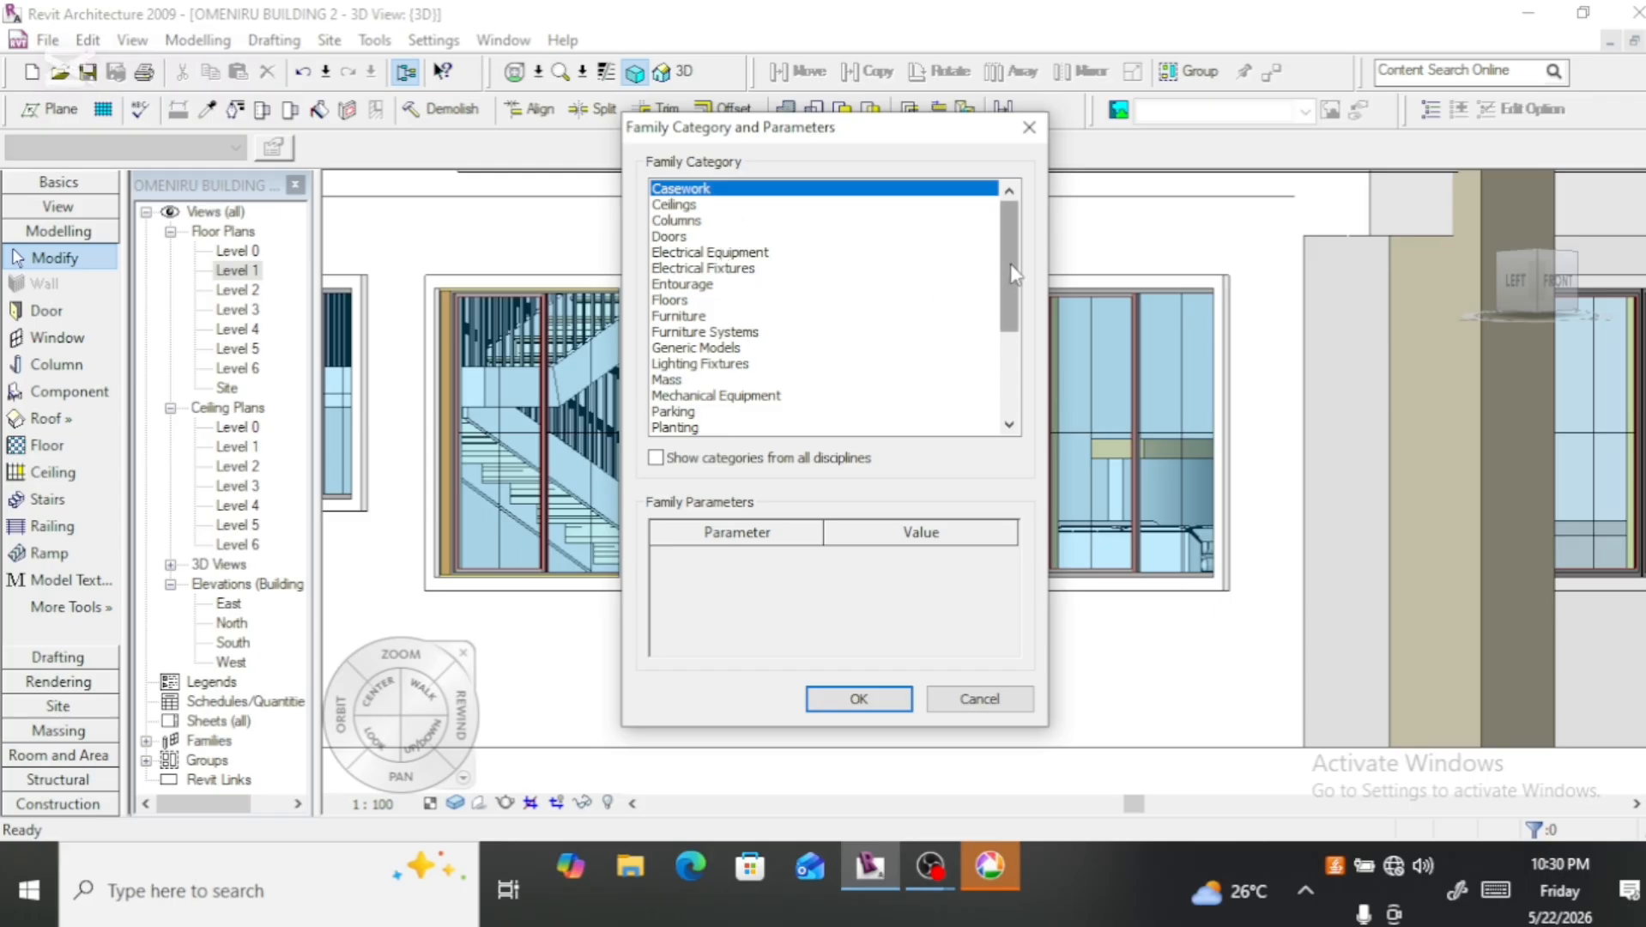
pyautogui.click(709, 348)
pyautogui.press('Return')
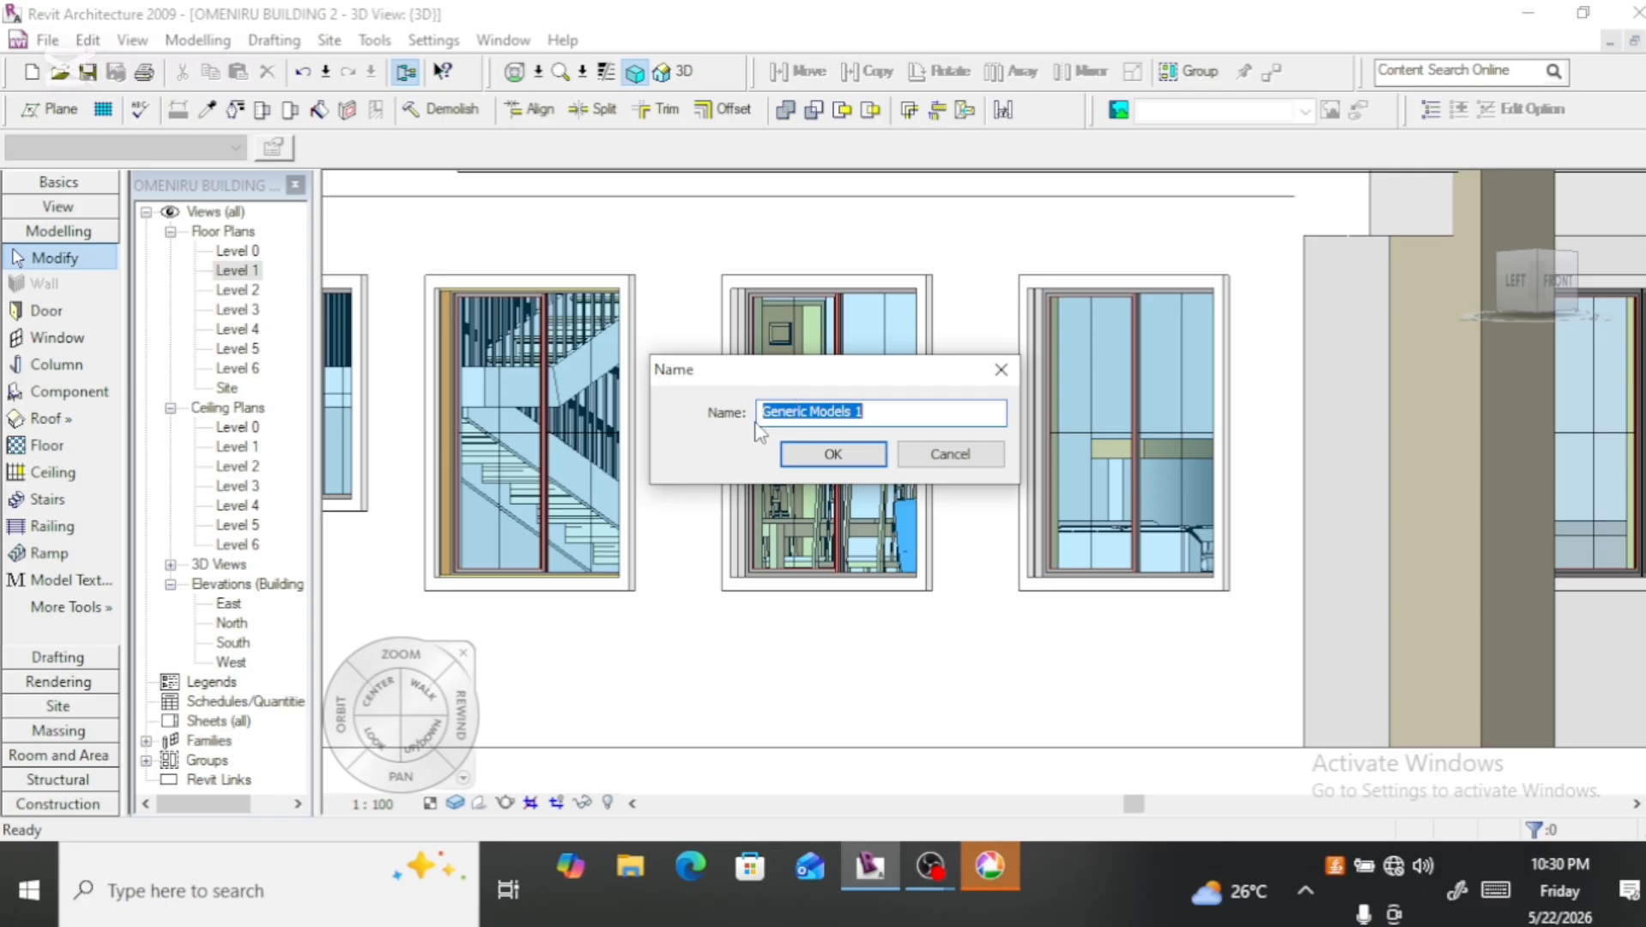
pyautogui.click(831, 457)
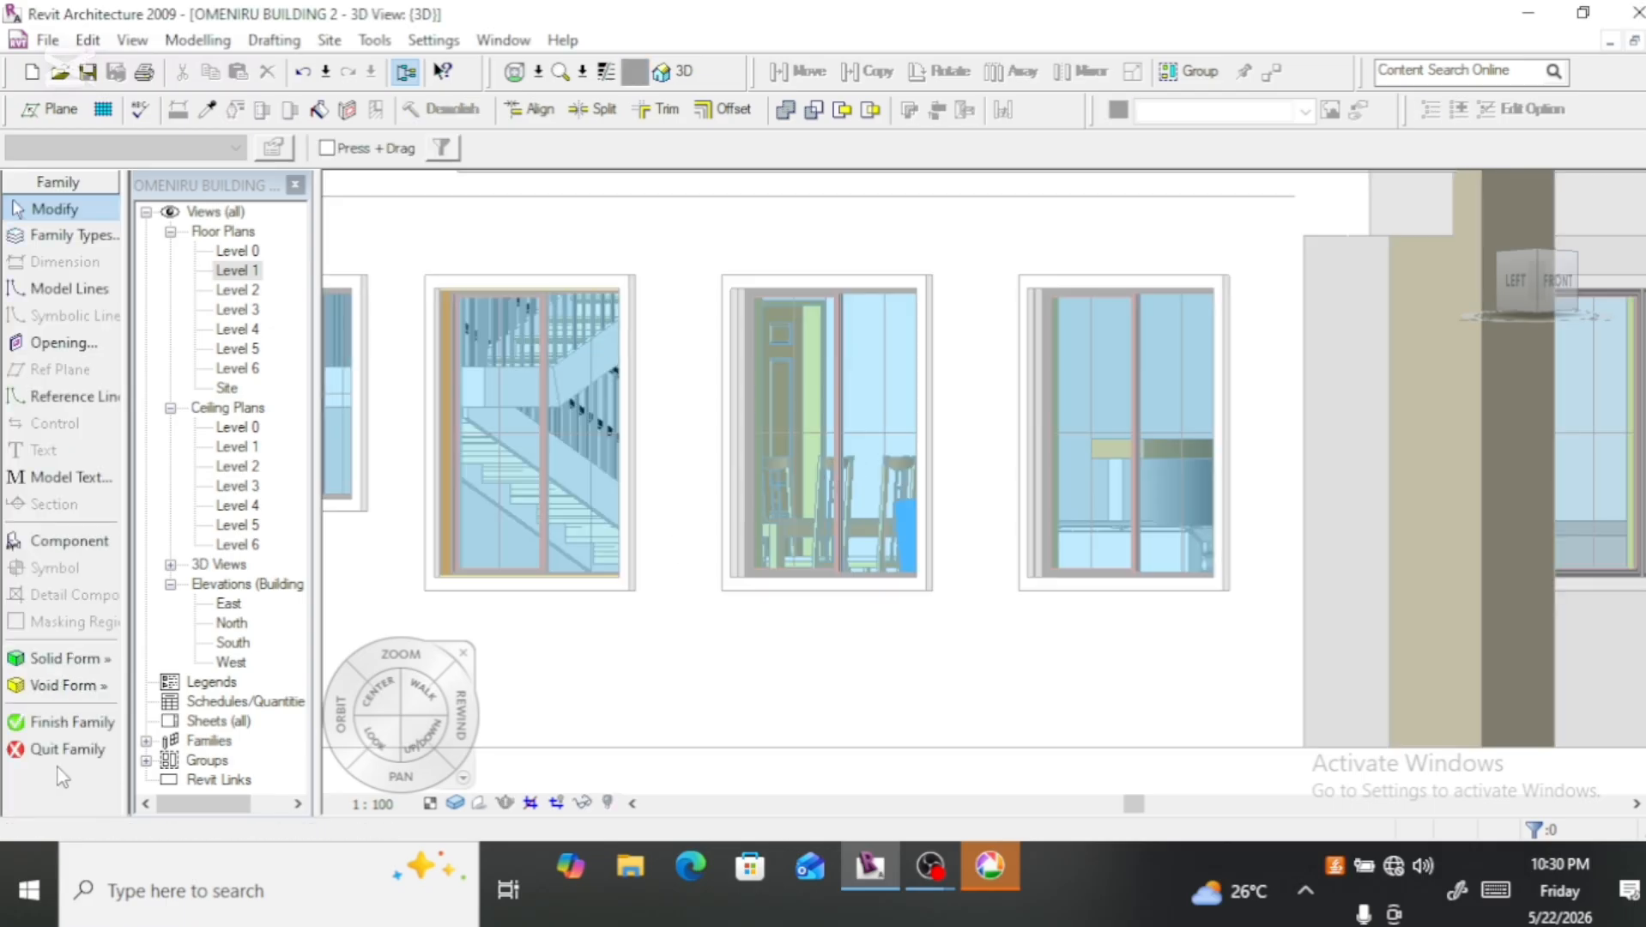
# Step: Start a solid sweep with a sketched 2D path, picking the left-side exterior wall face with the ground-floor windows as work plane
pyautogui.click(67, 662)
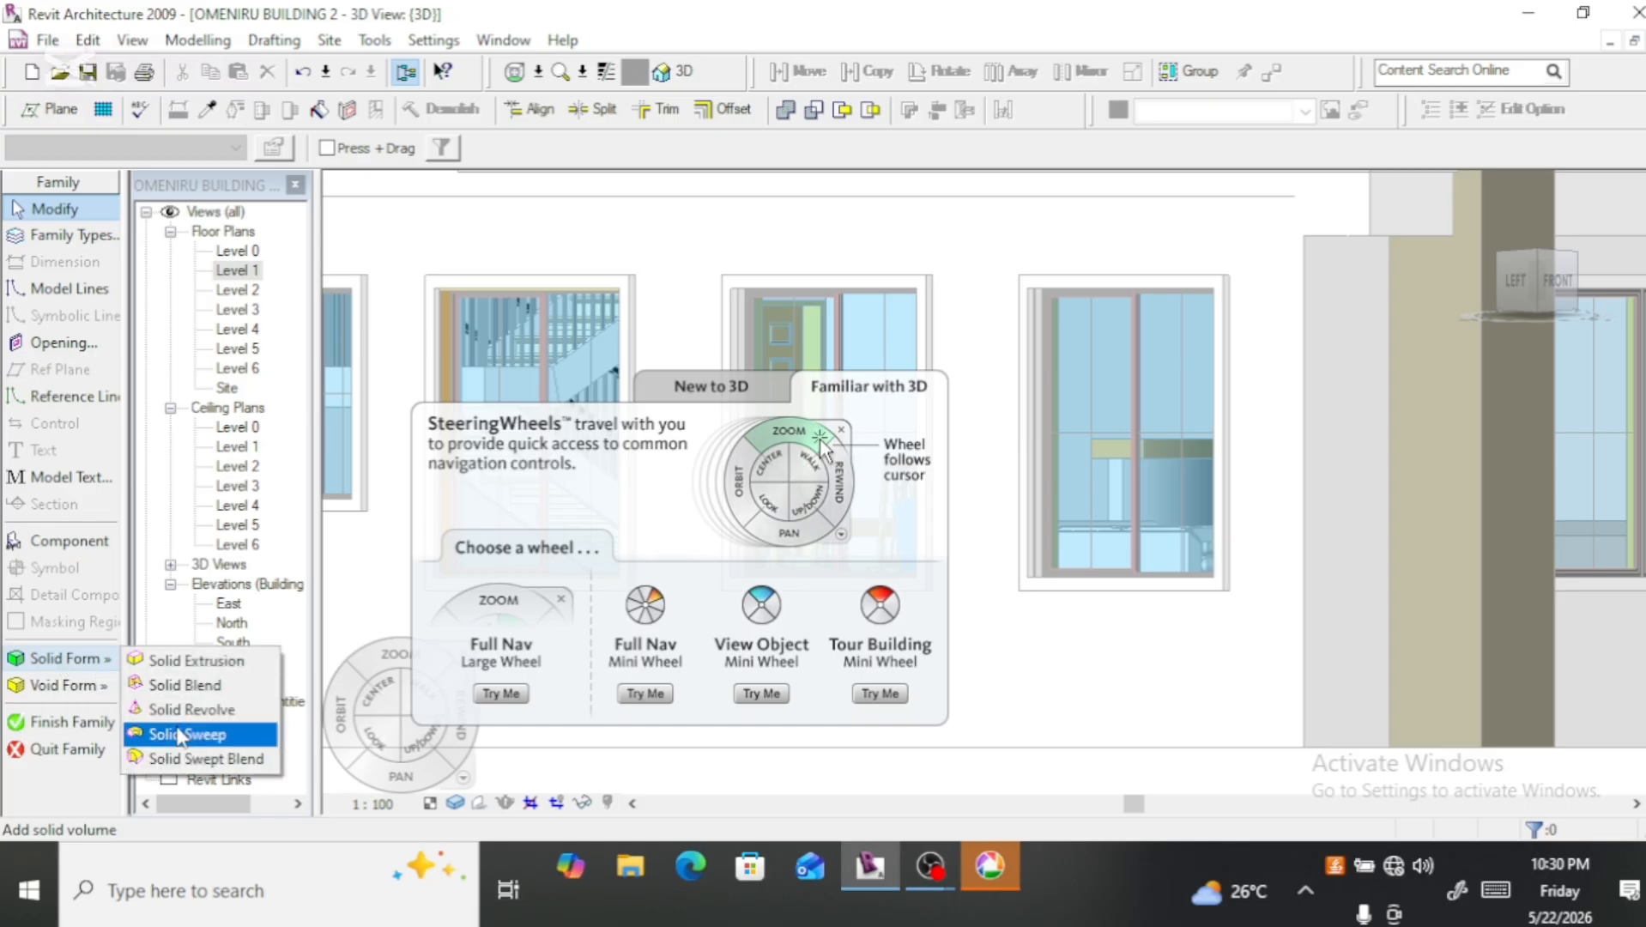
pyautogui.click(180, 736)
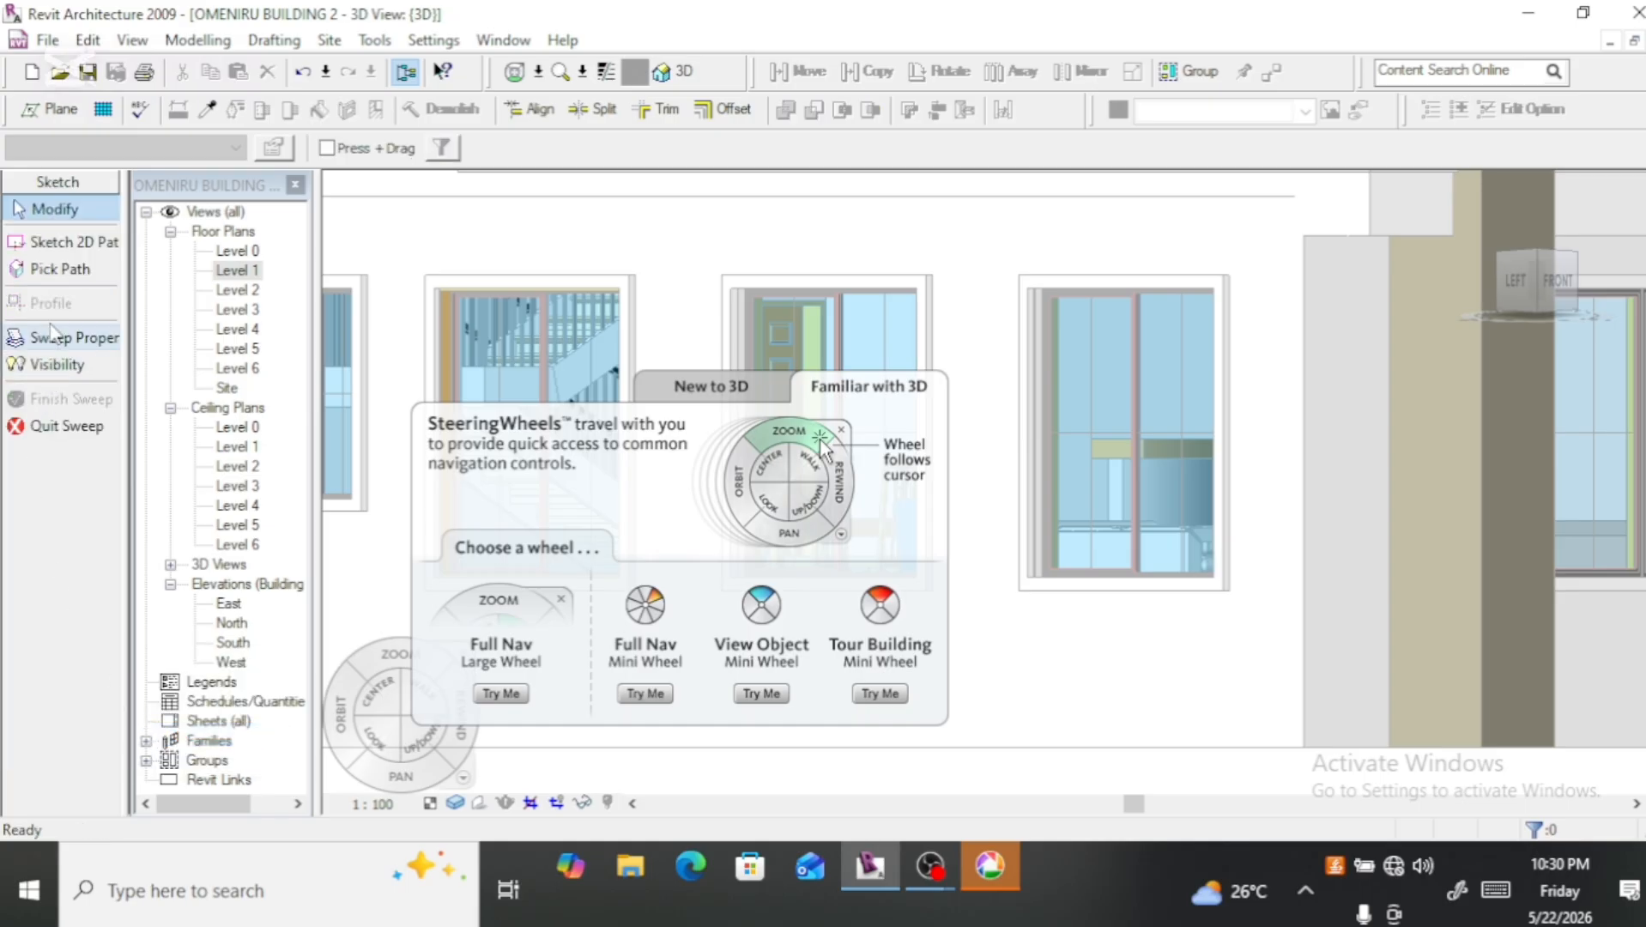
pyautogui.click(51, 244)
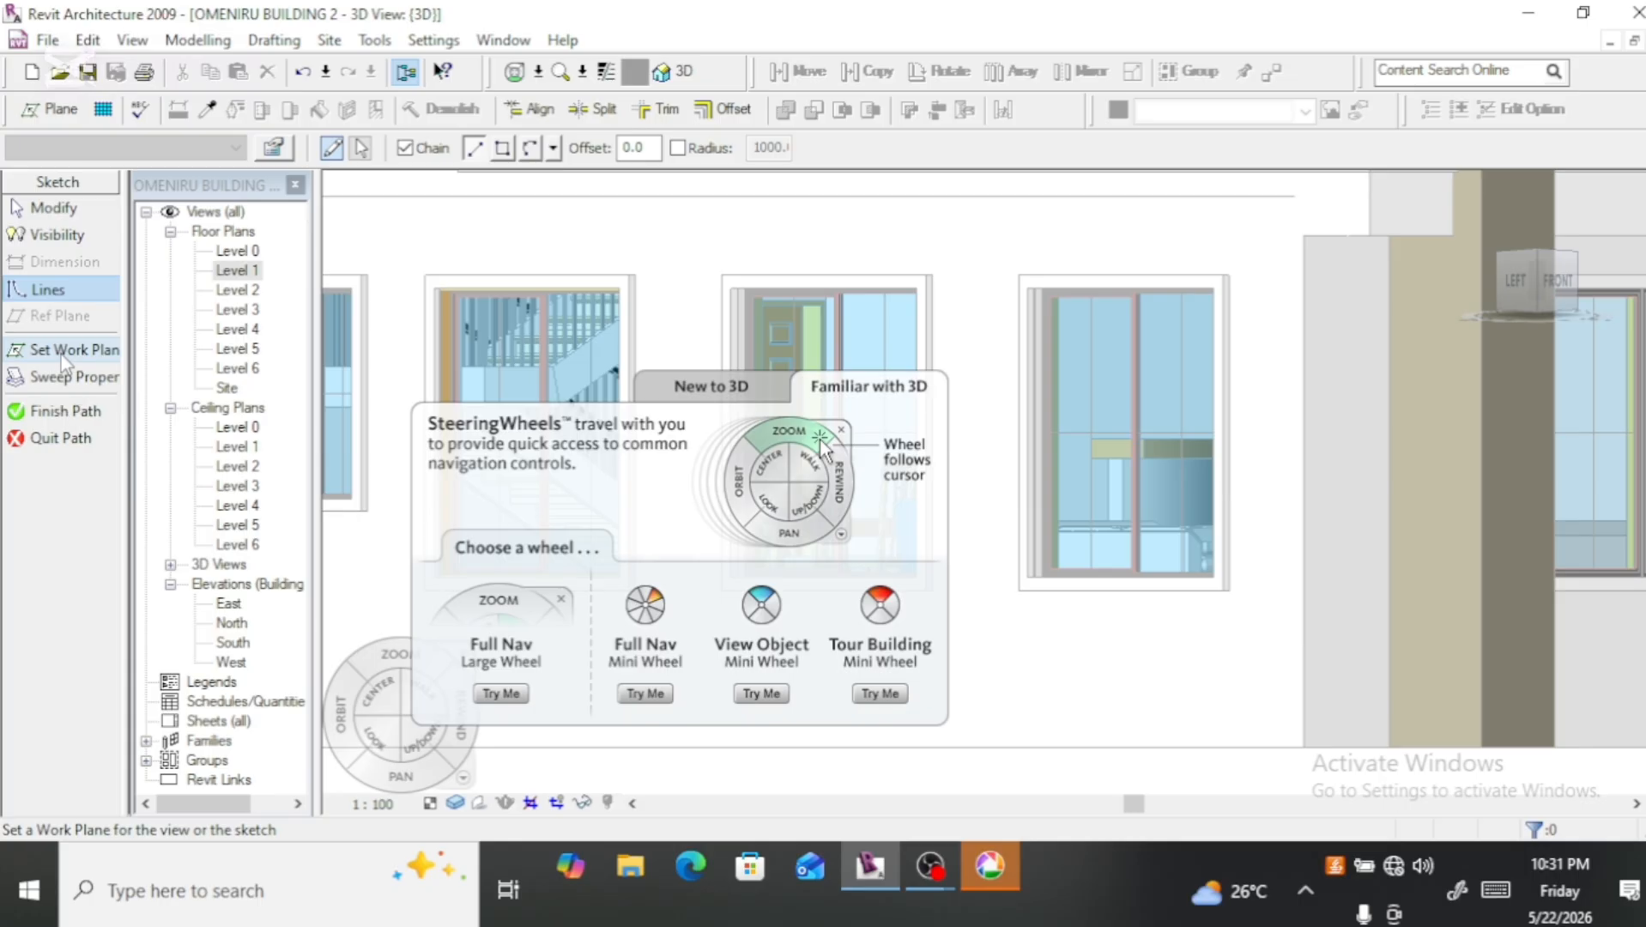
pyautogui.click(60, 356)
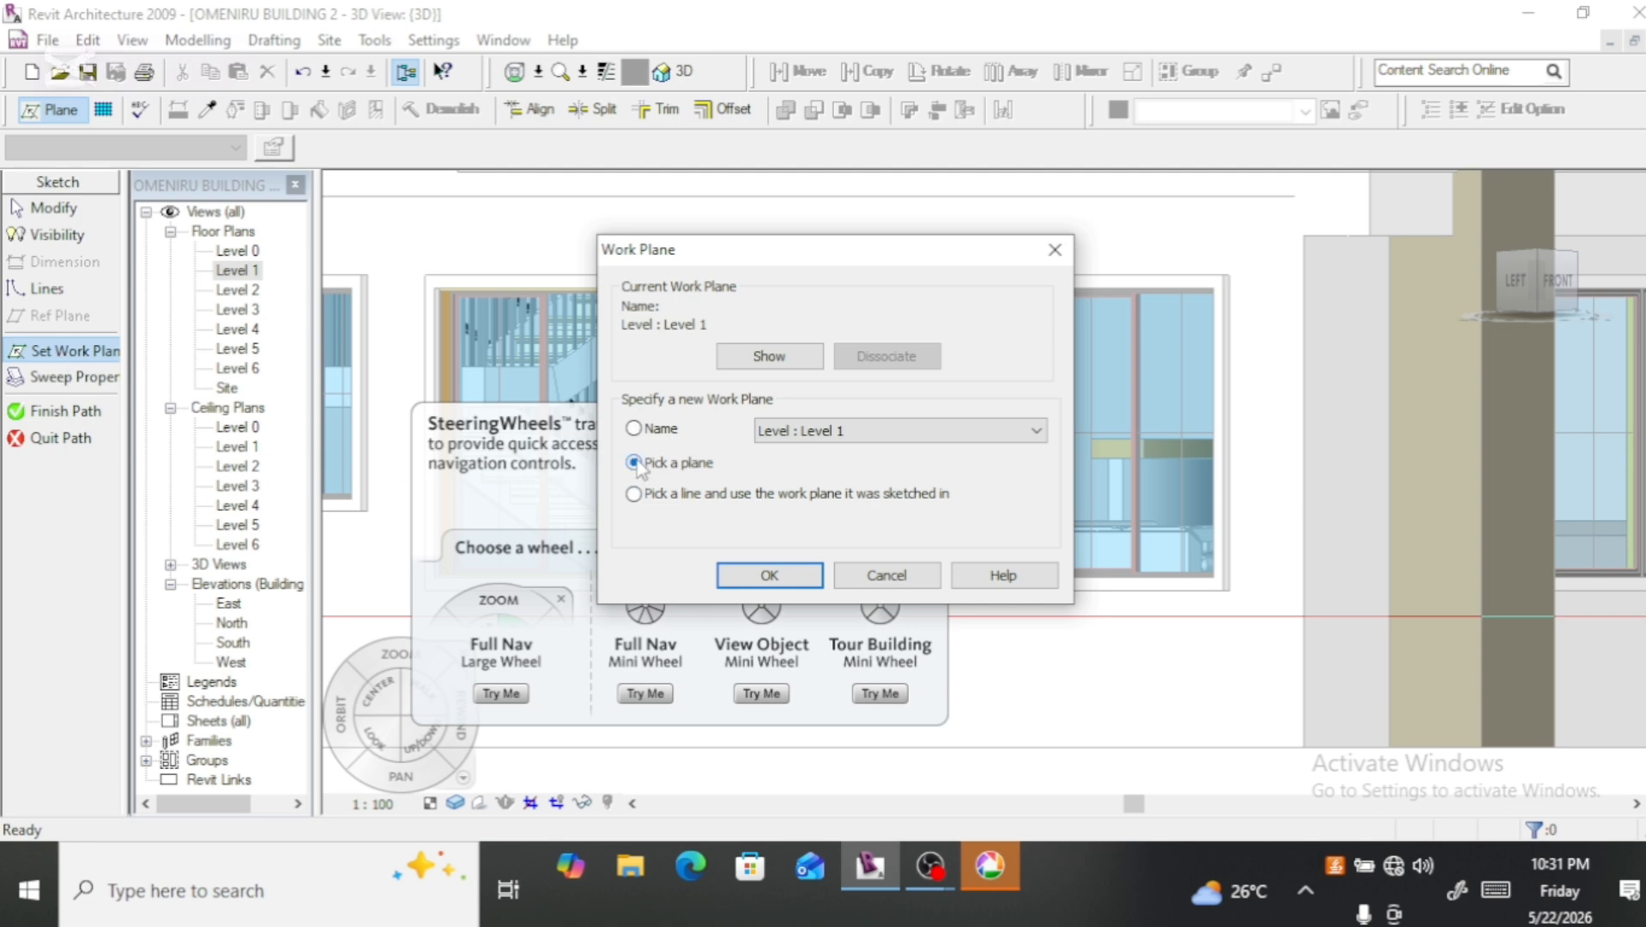
pyautogui.click(769, 575)
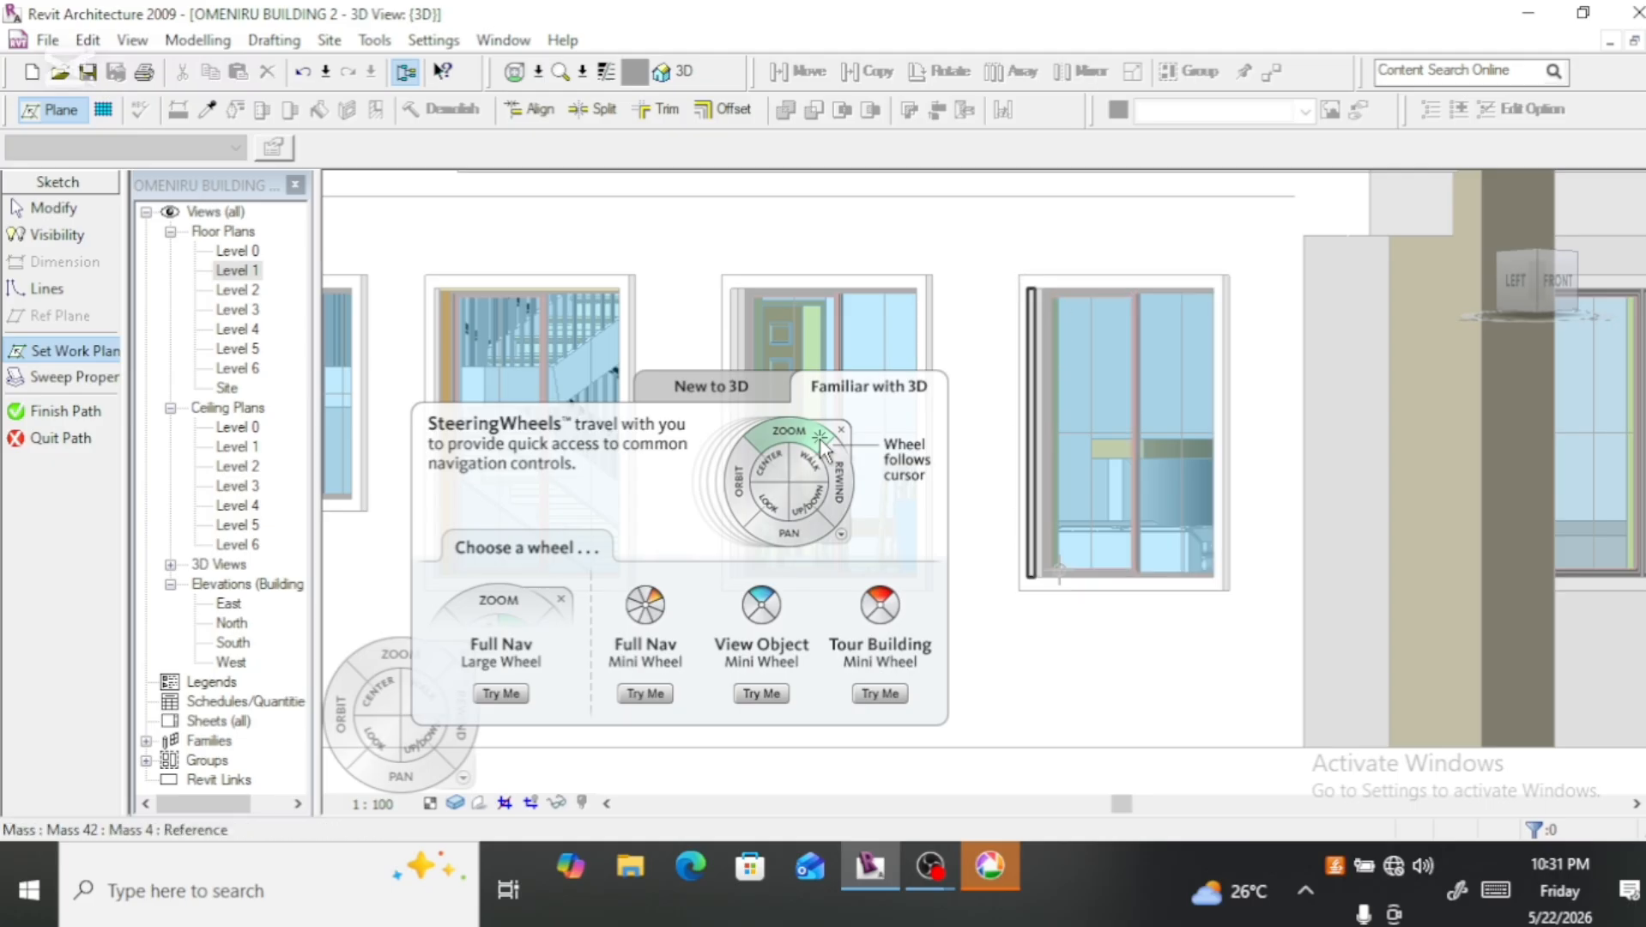
pyautogui.scroll(-2, 1054, 651)
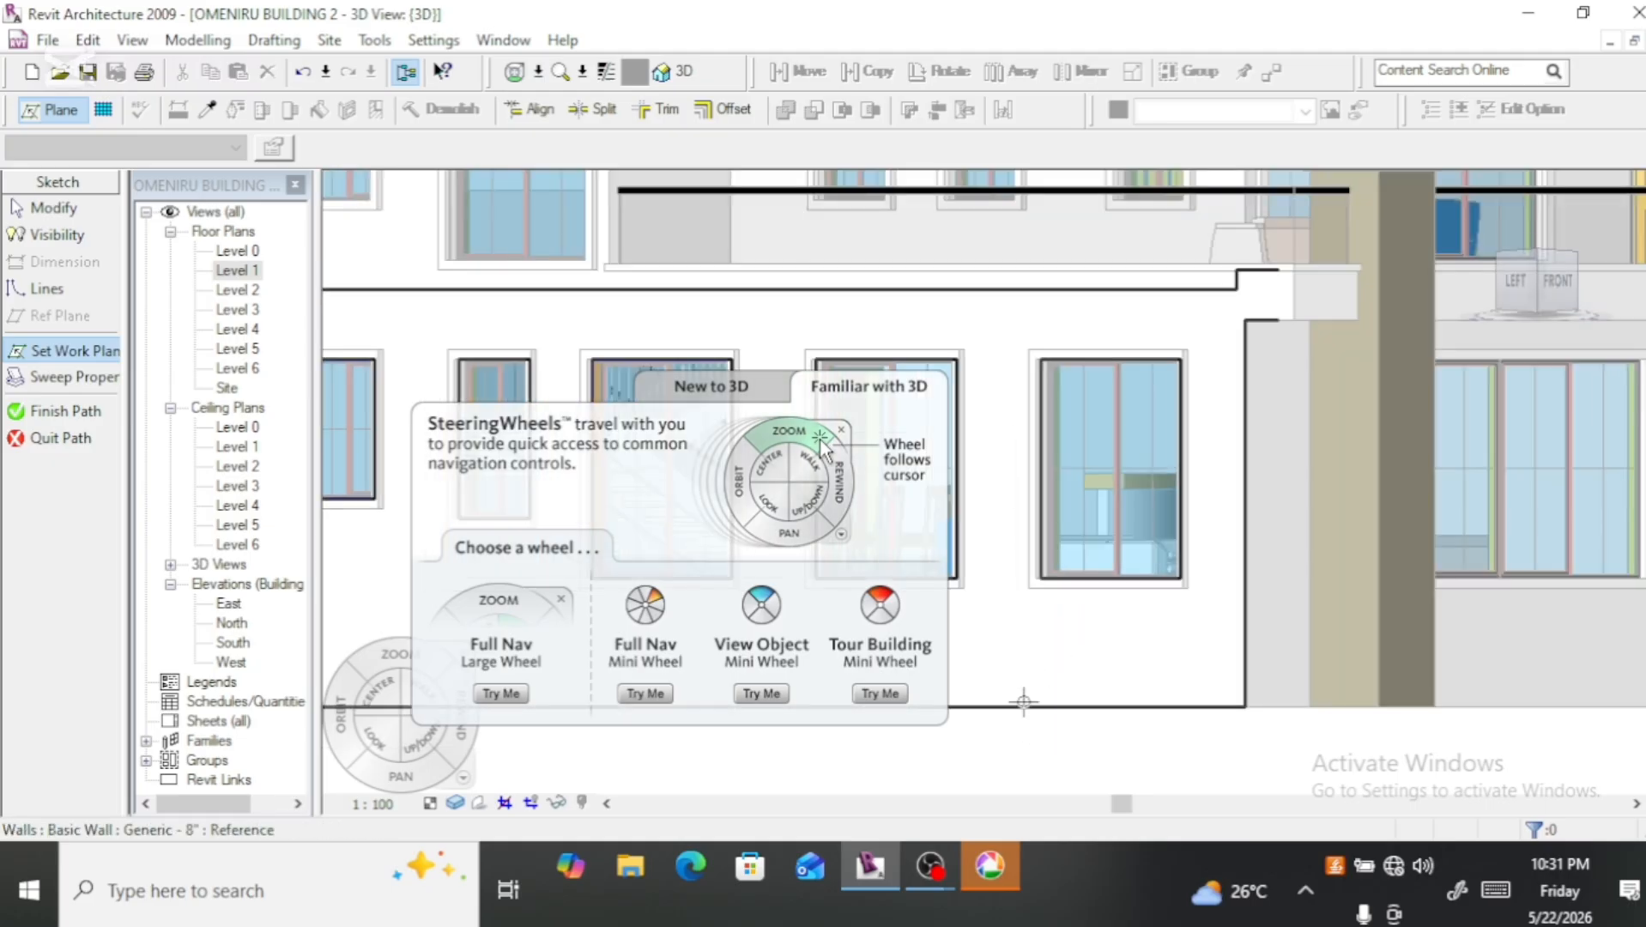
pyautogui.click(1024, 702)
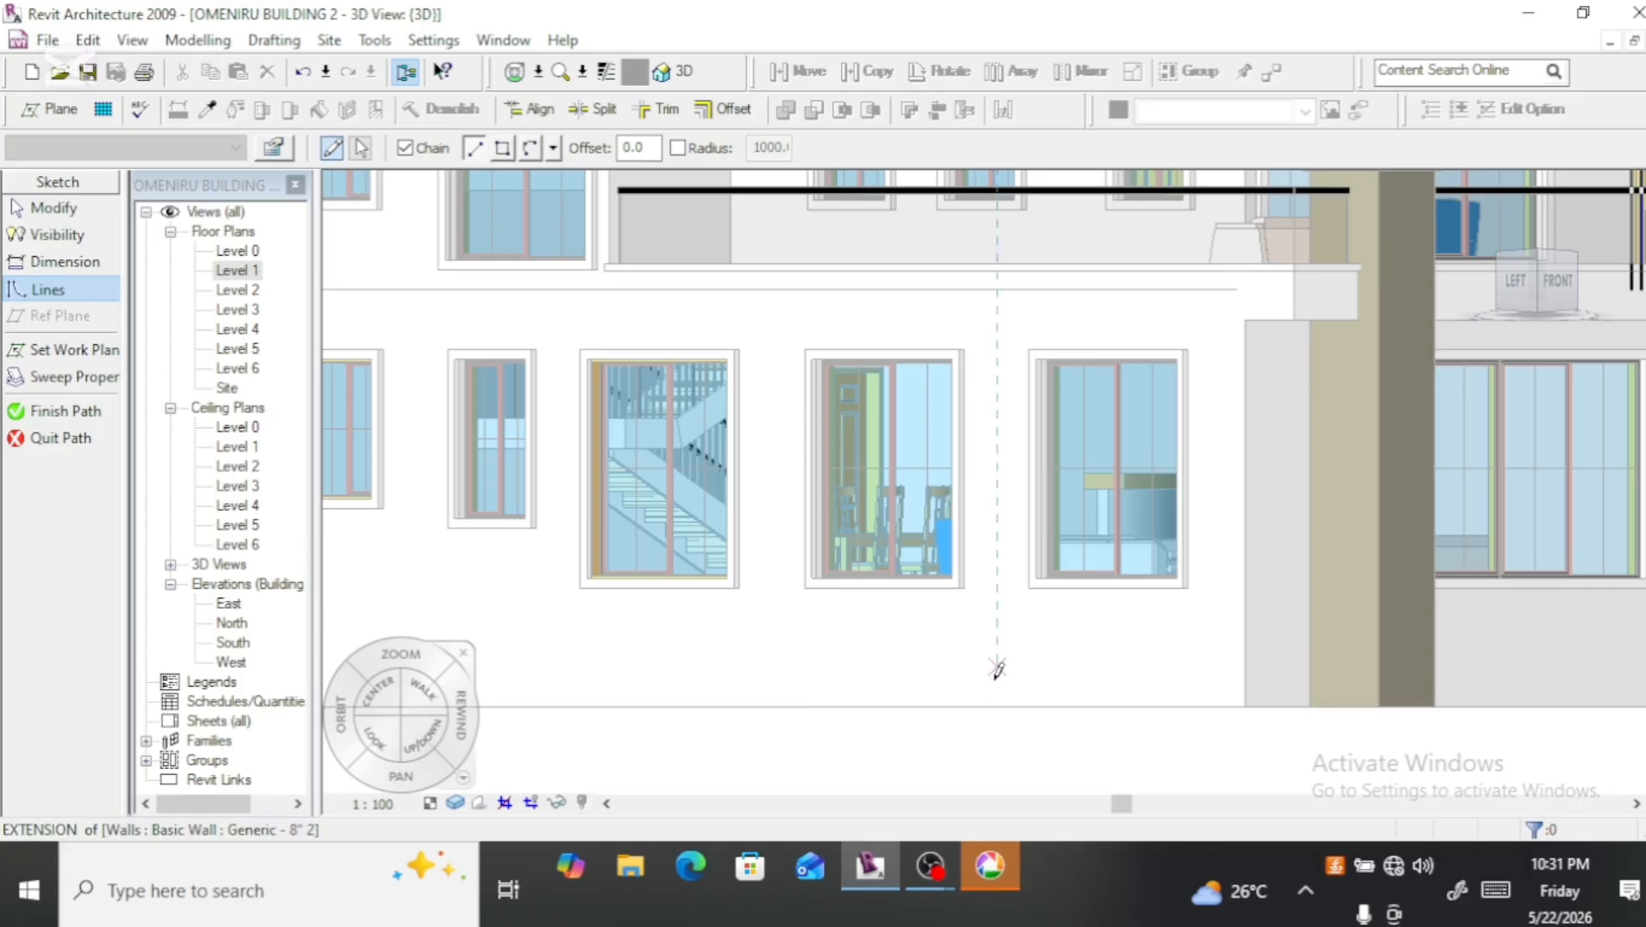
# Step: Sketch a vertical sweep path about 8500 mm long from the wall's base between the two rightmost ground-floor windows, and finish the path
pyautogui.click(998, 706)
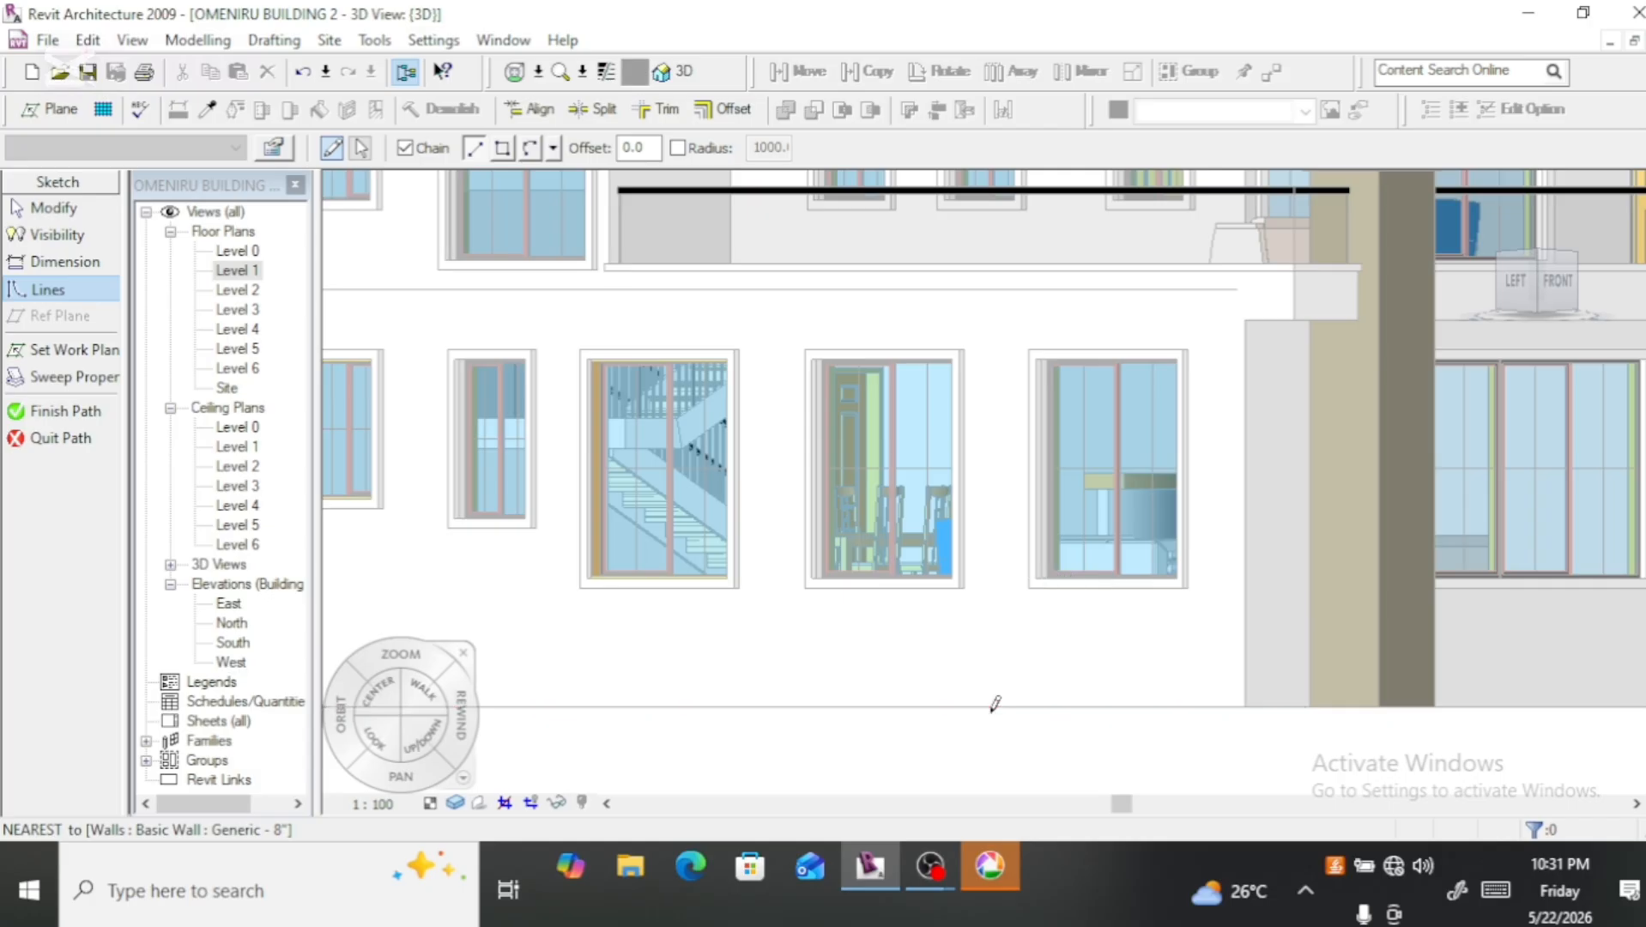
pyautogui.scroll(-4, 1000, 619)
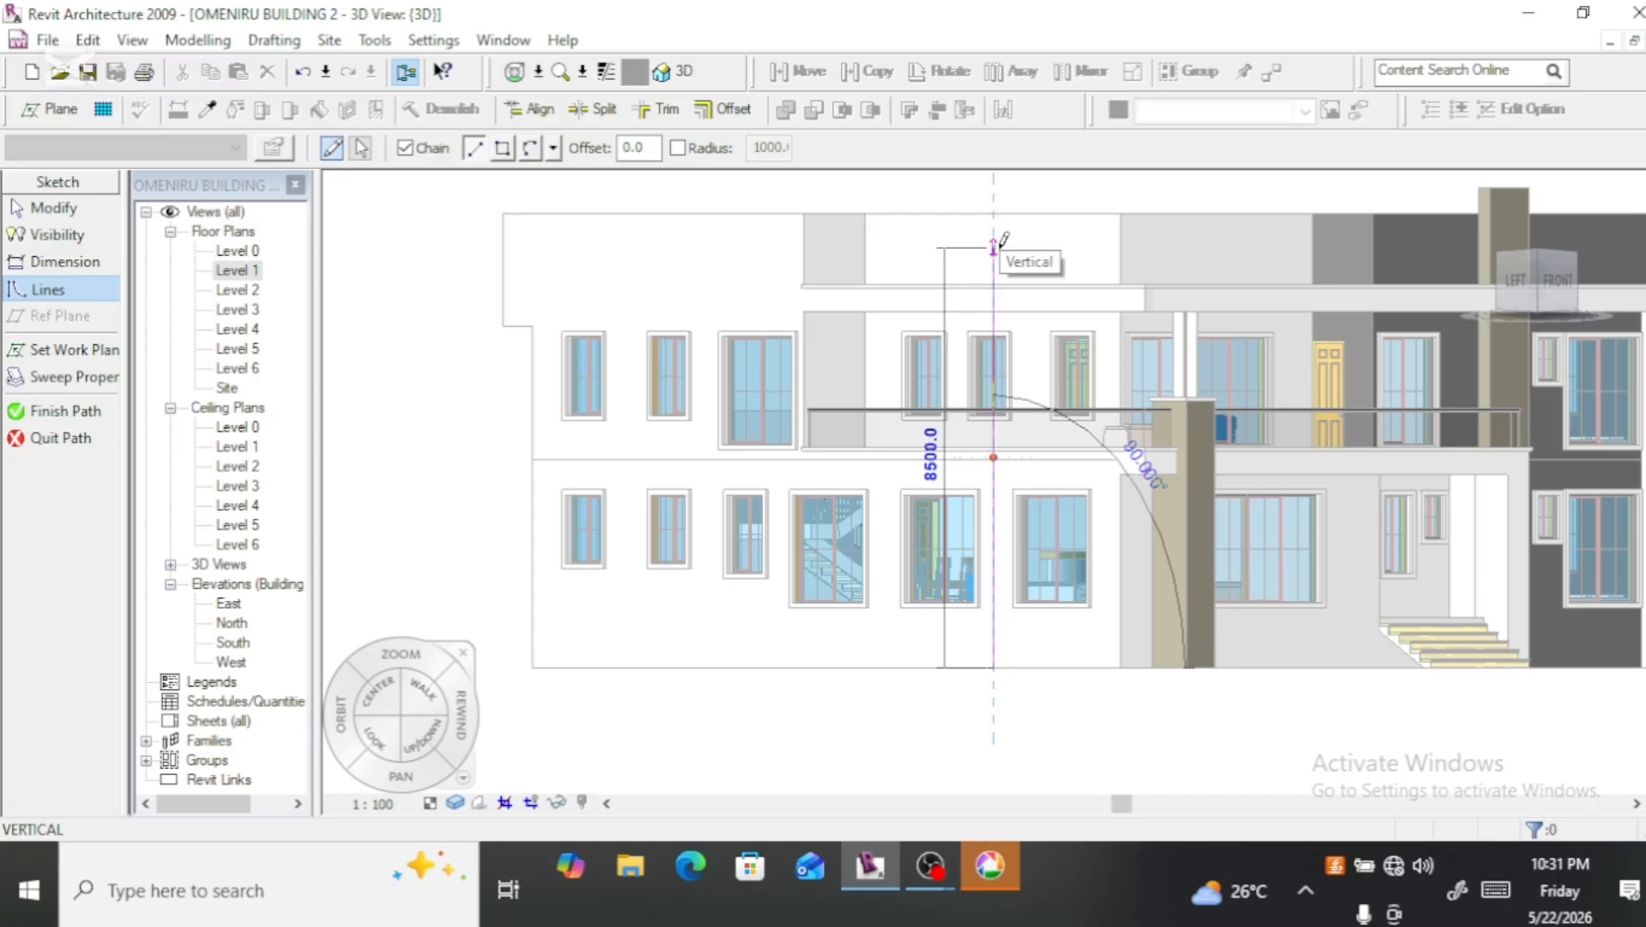
pyautogui.click(993, 246)
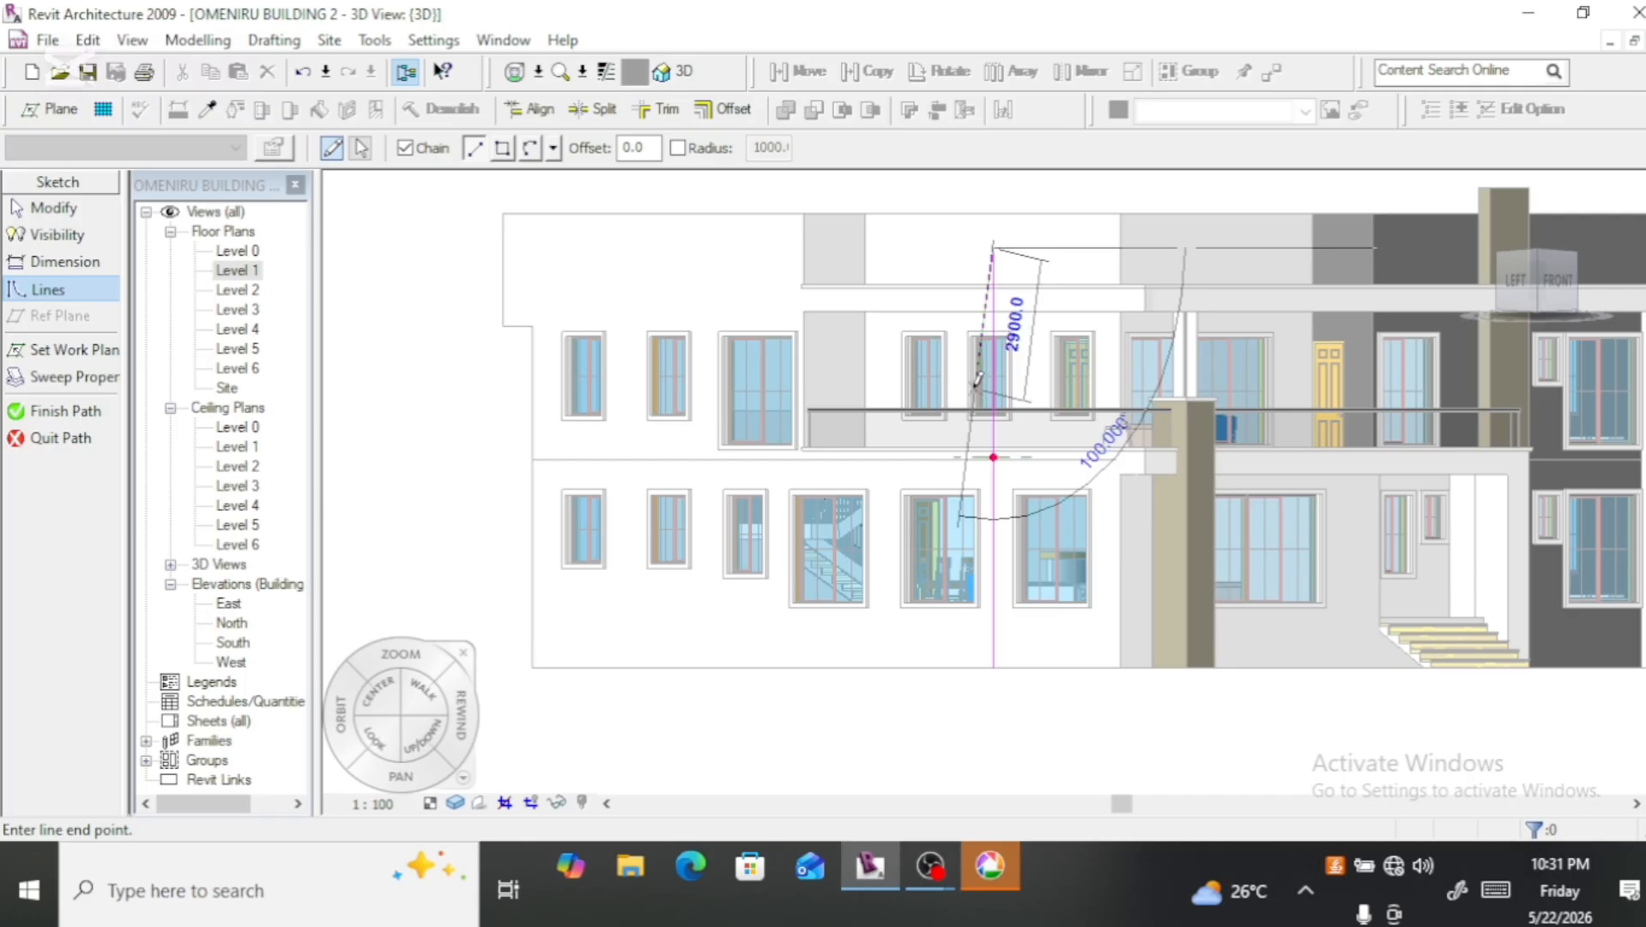
pyautogui.press('Escape')
pyautogui.press('Escape')
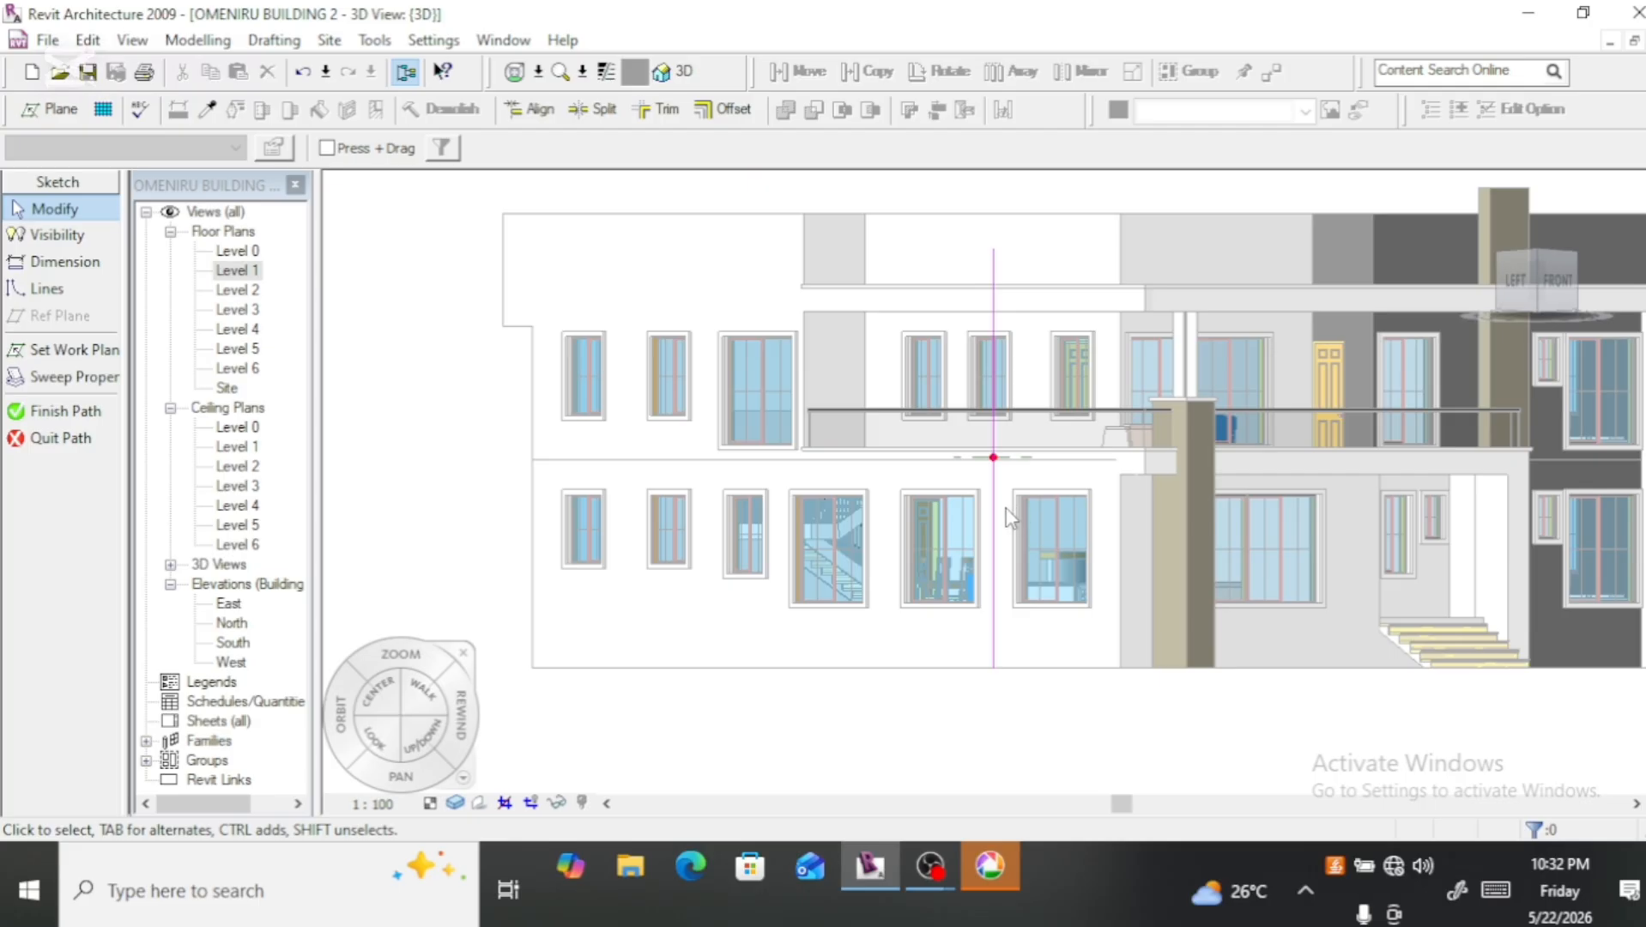
pyautogui.click(72, 415)
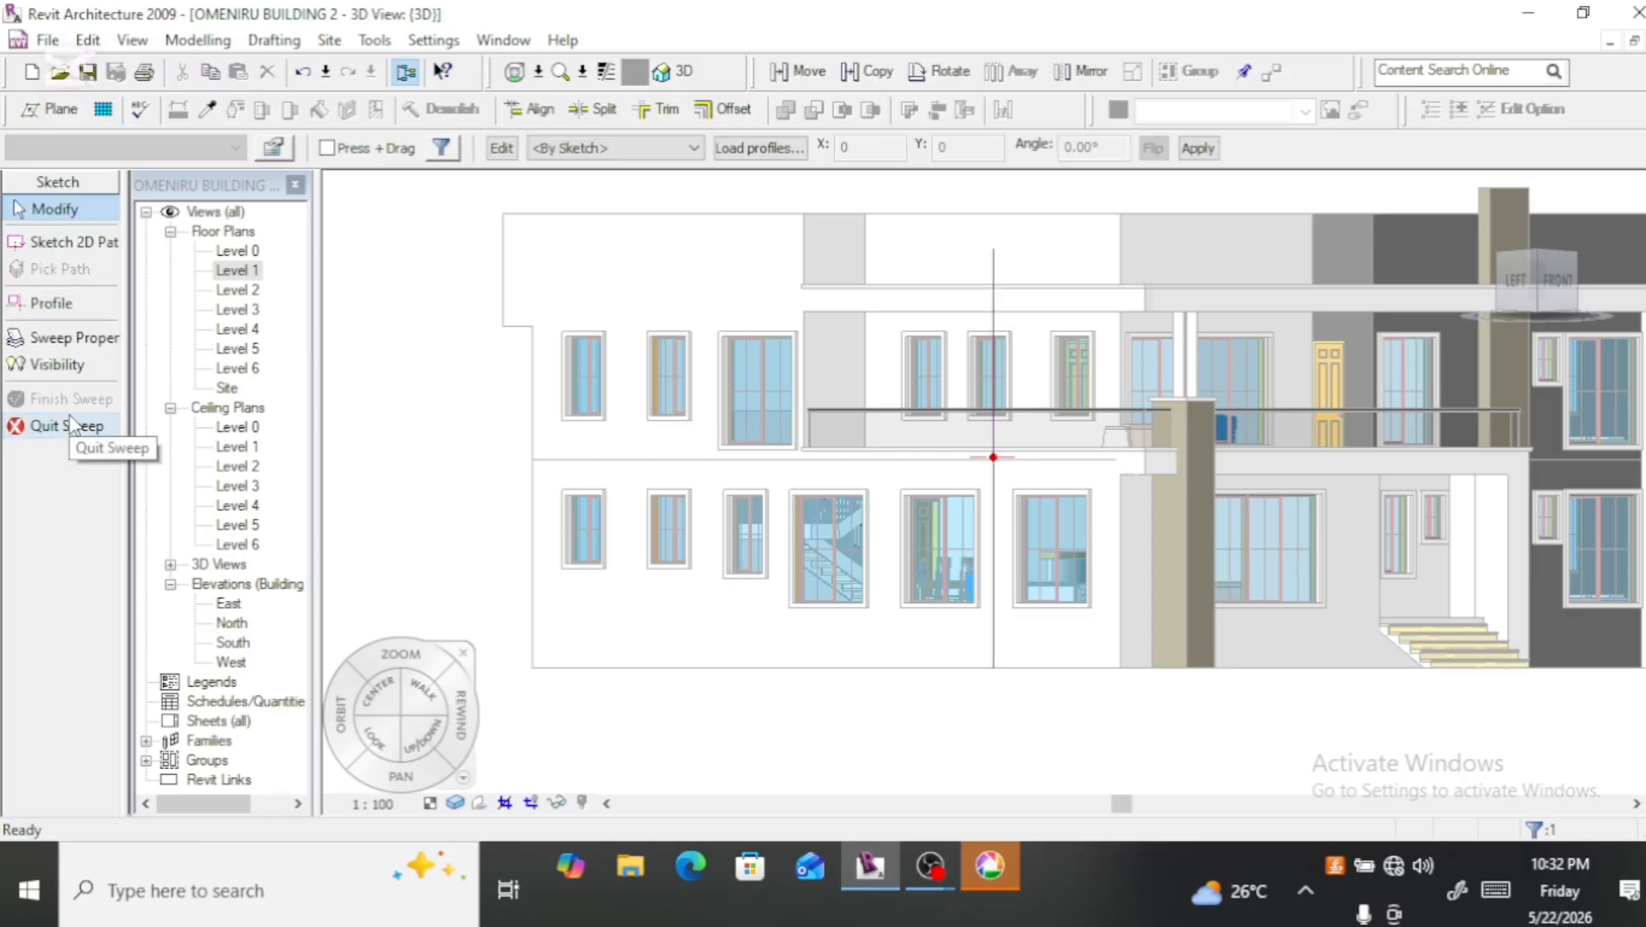
# Step: Edit the sweep profile by sketch and open the Site floor plan at the profile's reference point
pyautogui.click(502, 149)
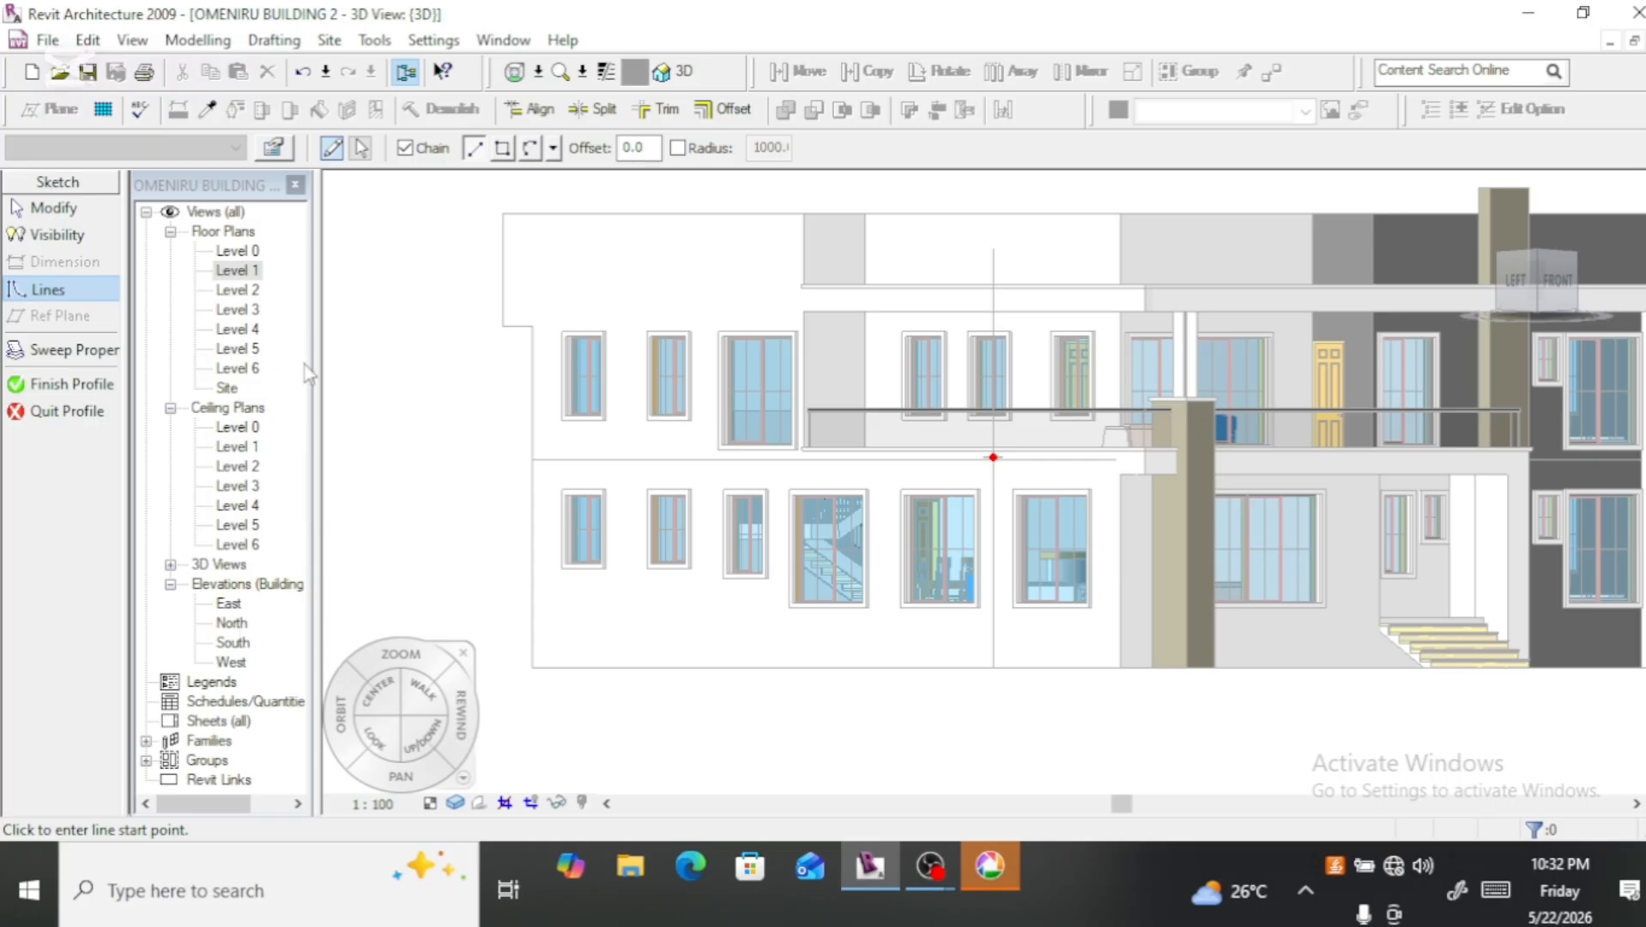
pyautogui.click(227, 389)
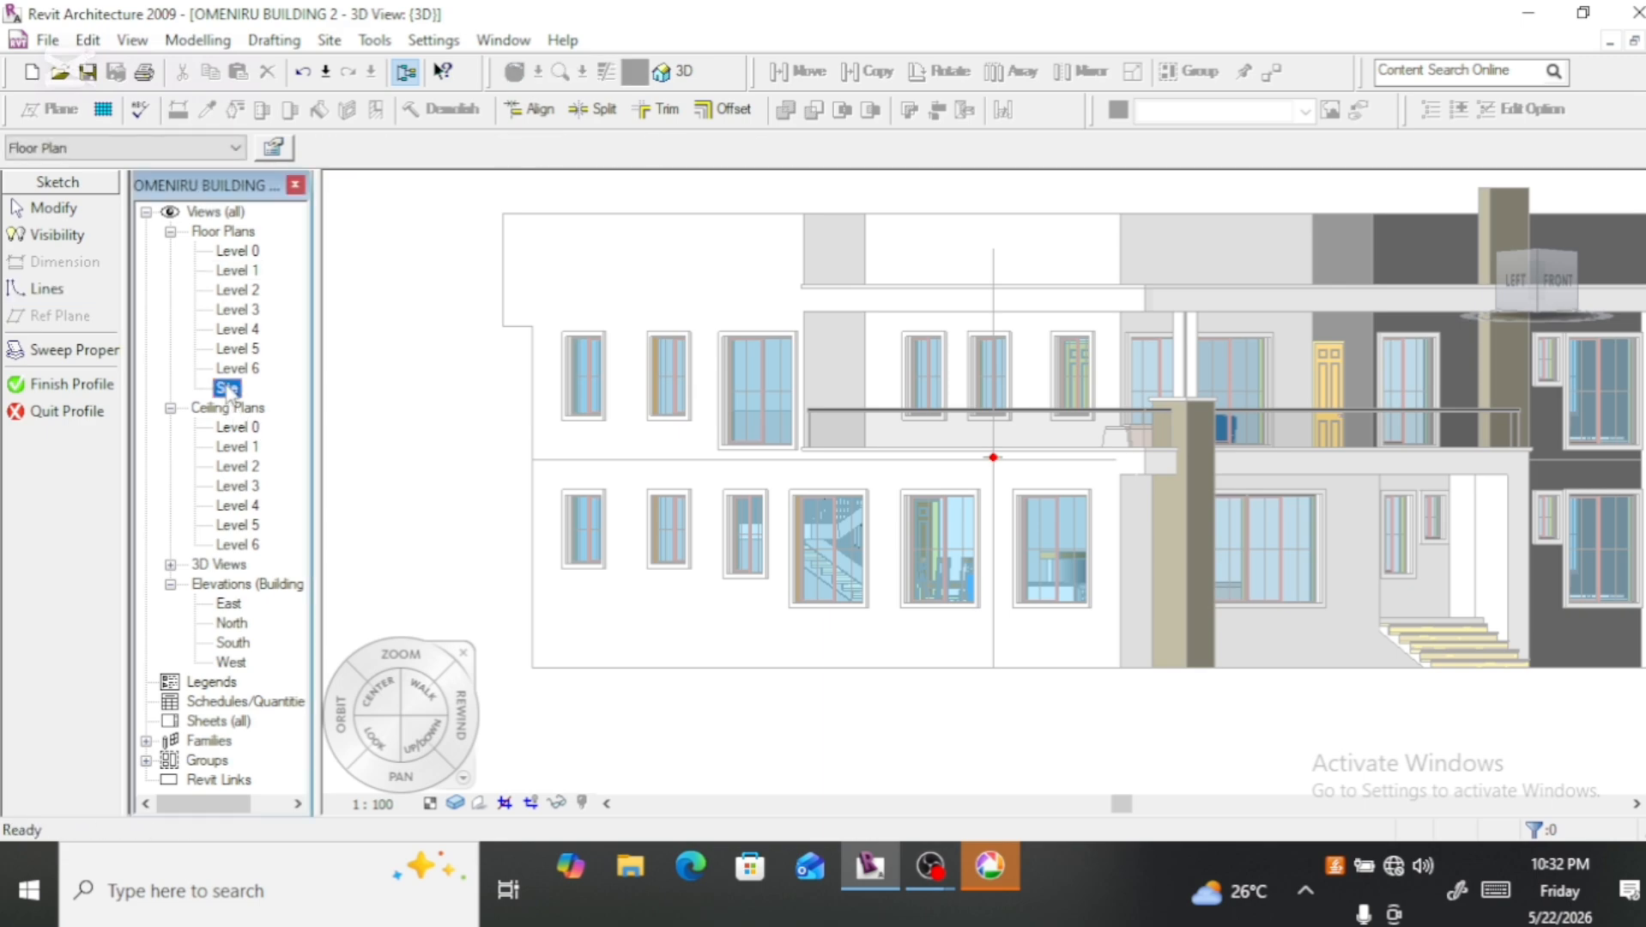
pyautogui.doubleClick(227, 388)
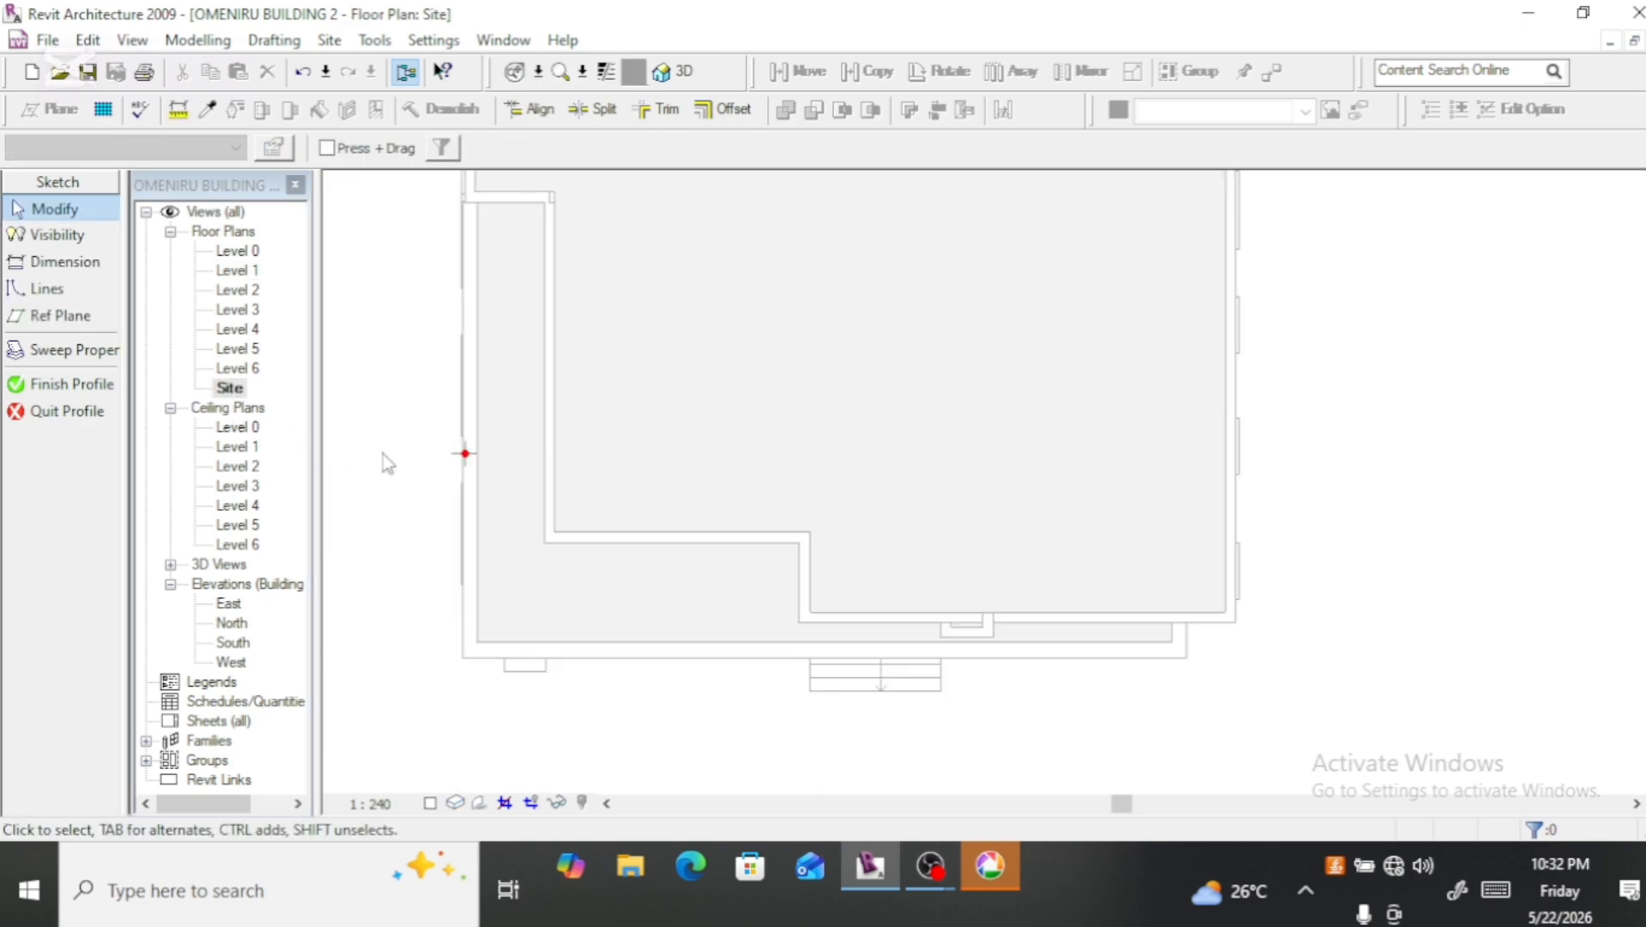
pyautogui.scroll(5, 443, 447)
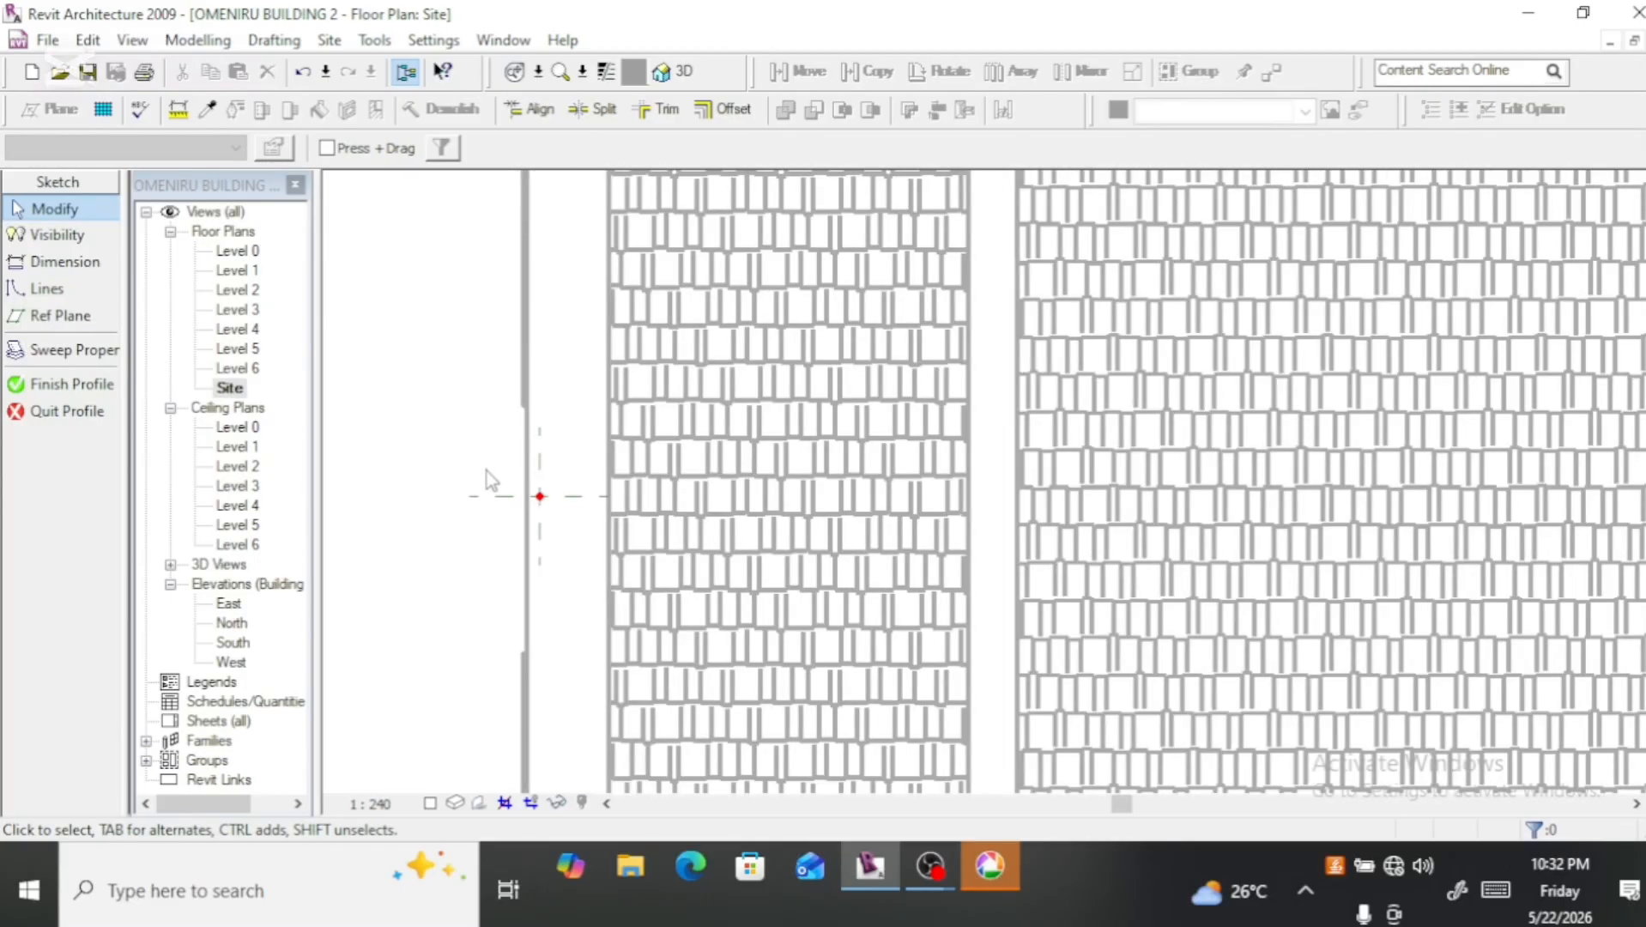
# Step: Draw a closed rectangular profile about 300 mm by 140 mm from the reference point outward across the wall face
pyautogui.click(47, 289)
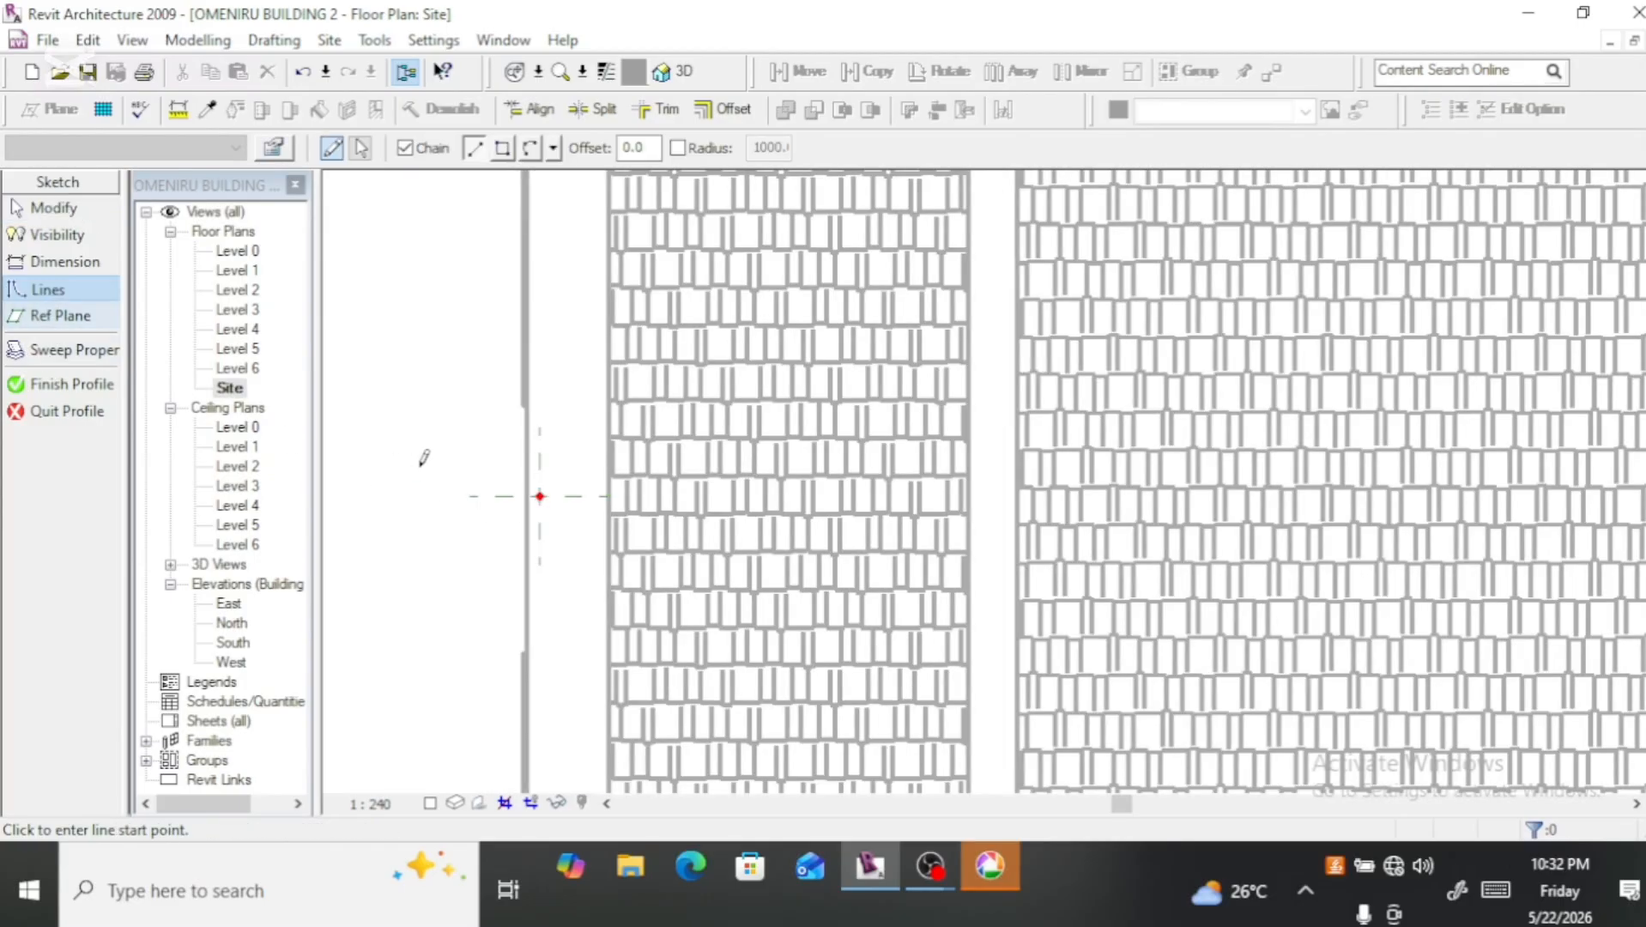
pyautogui.click(540, 495)
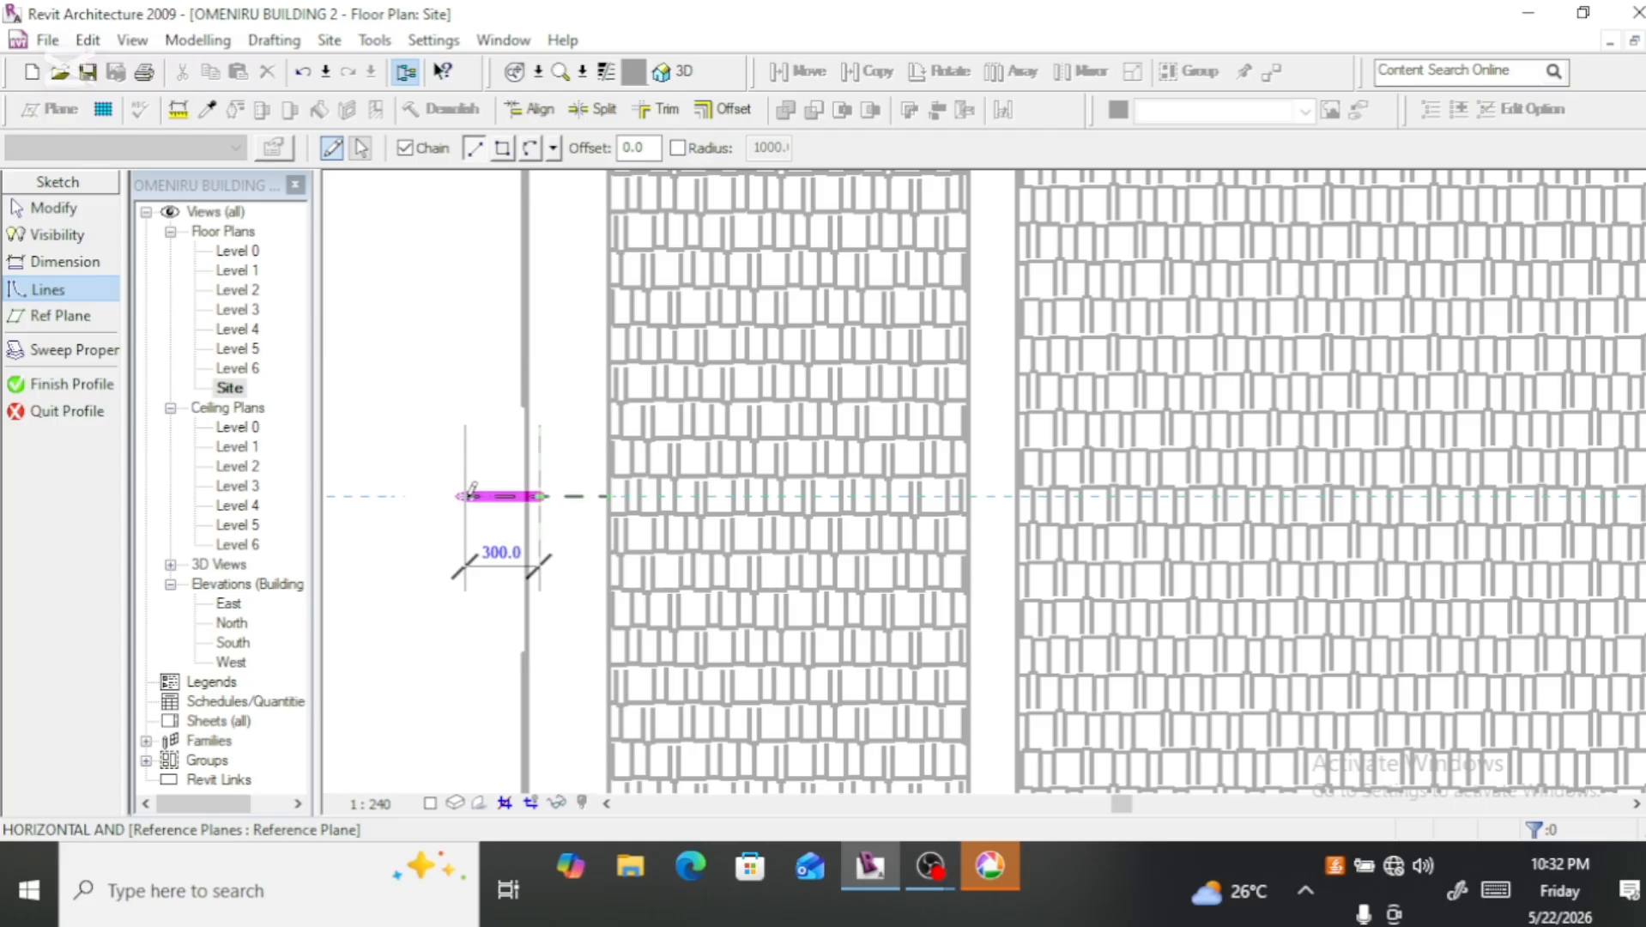
pyautogui.click(465, 496)
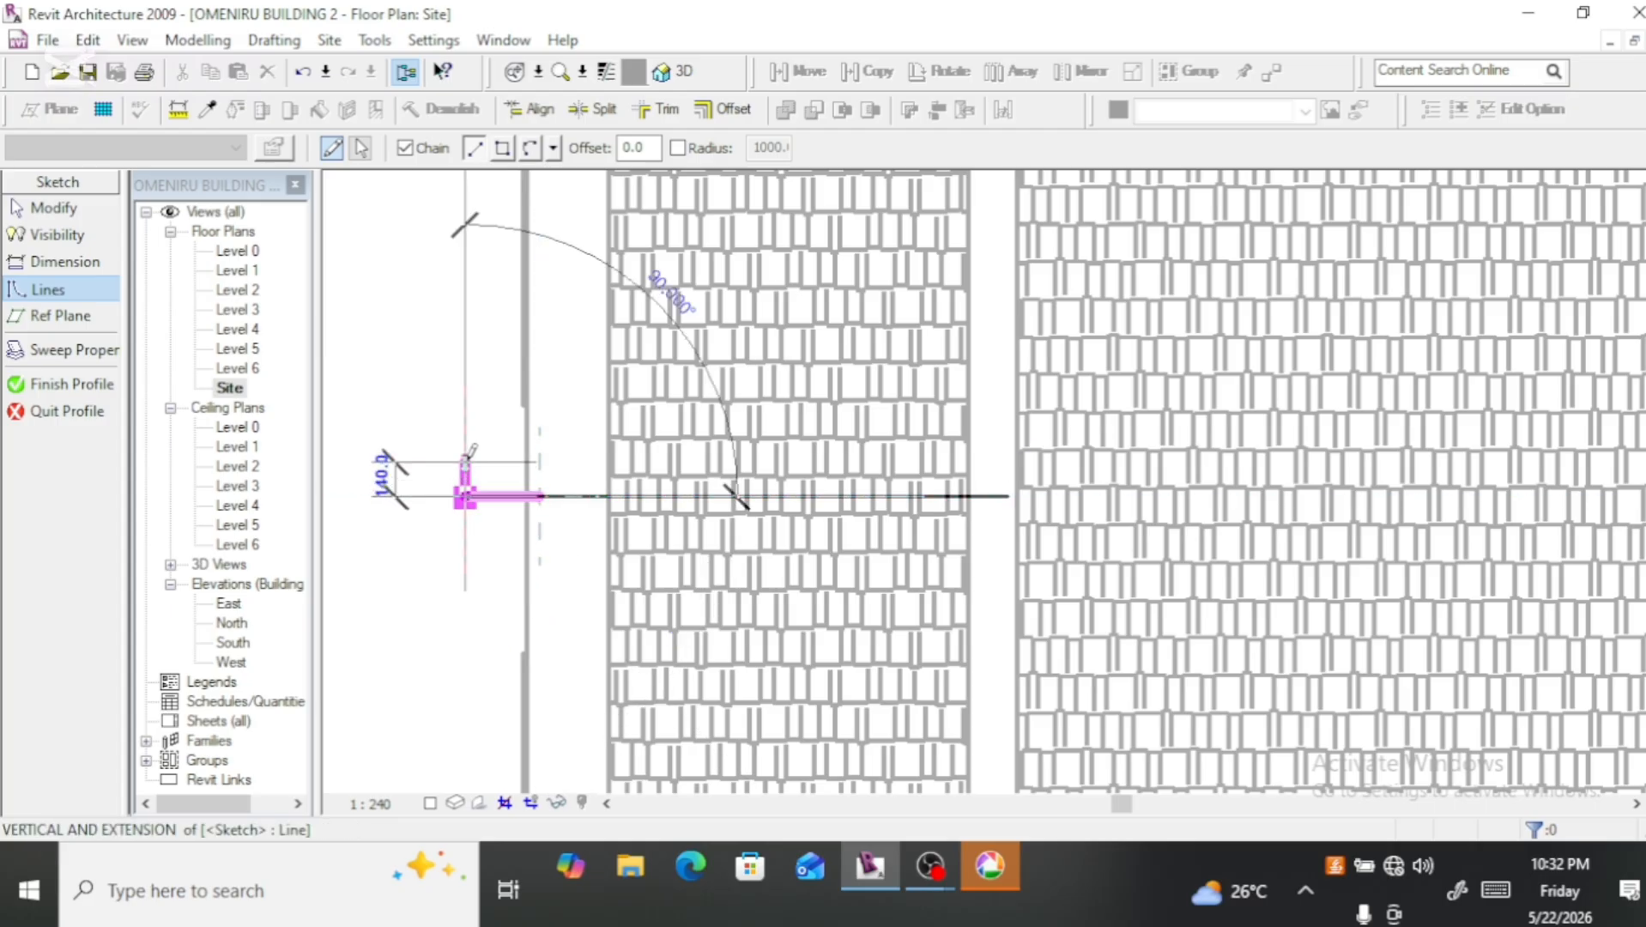
pyautogui.click(465, 460)
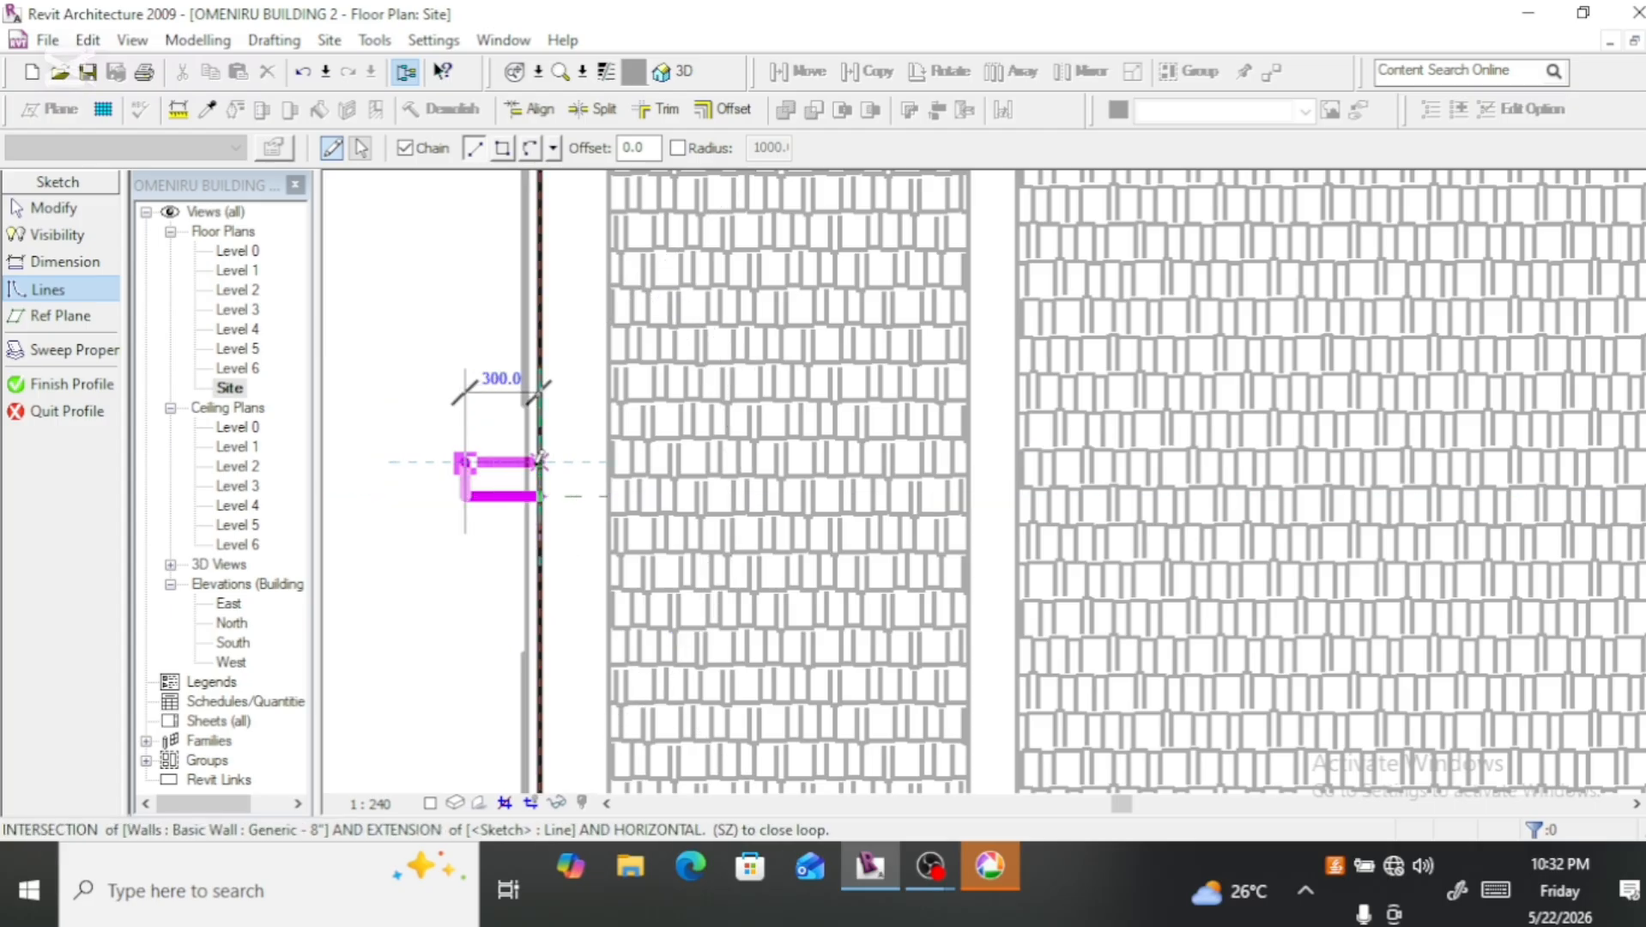
pyautogui.click(539, 461)
pyautogui.press('Escape')
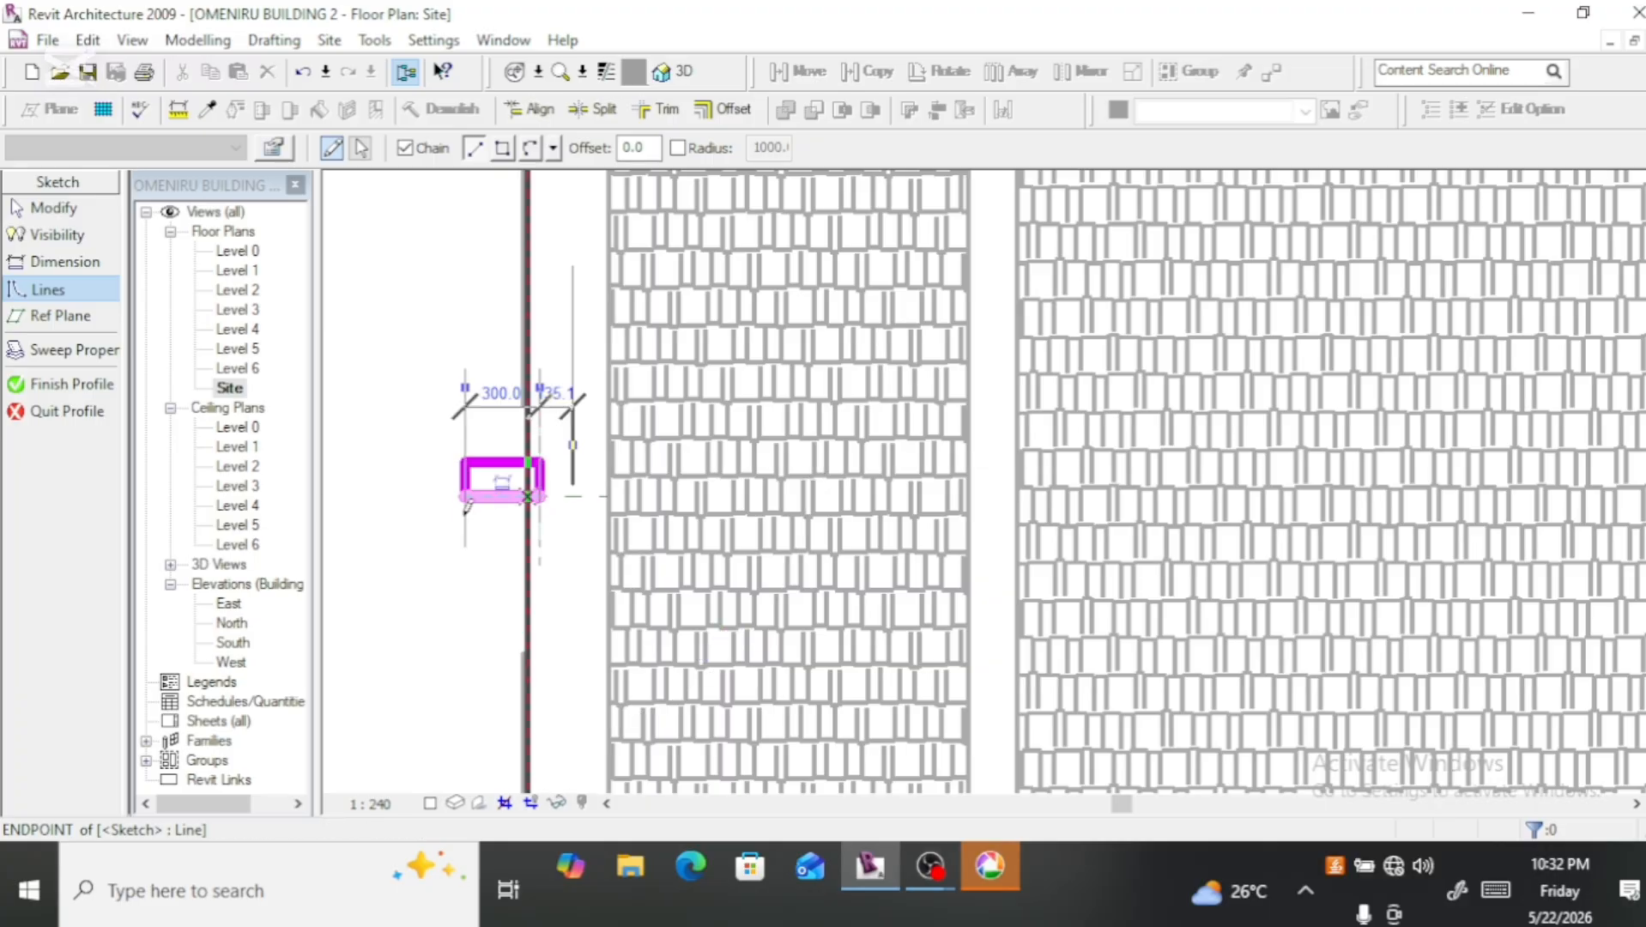
pyautogui.press('Escape')
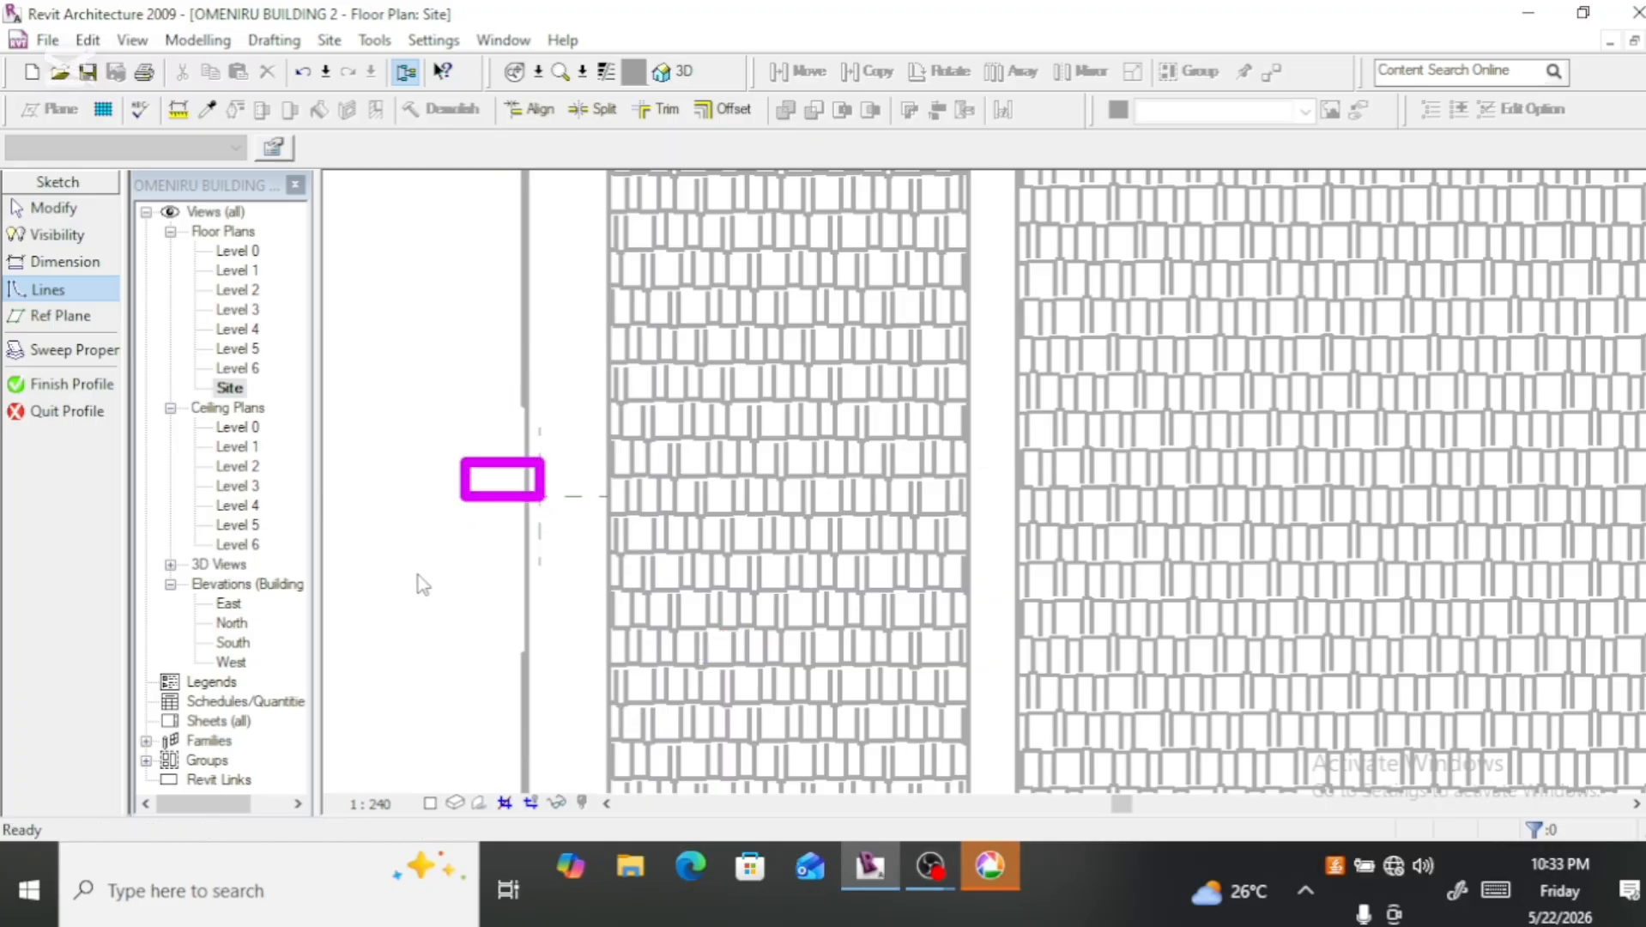
# Step: Set the short side of the rectangular profile to 150 mm using its upper line
pyautogui.scroll(3, 528, 479)
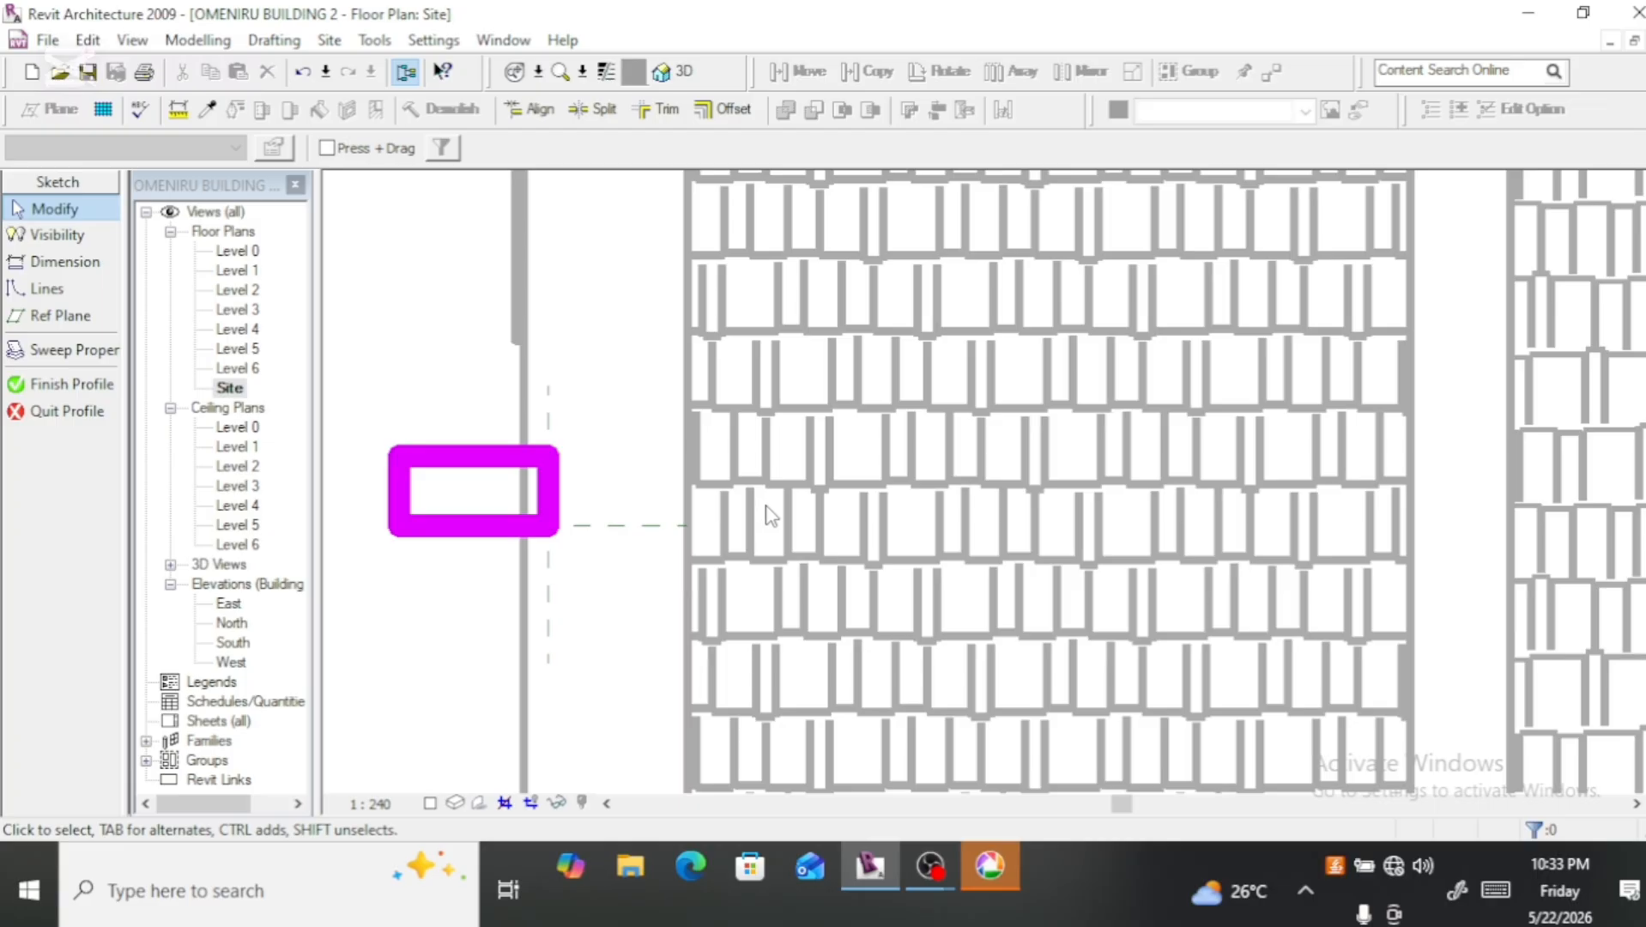
pyautogui.click(491, 453)
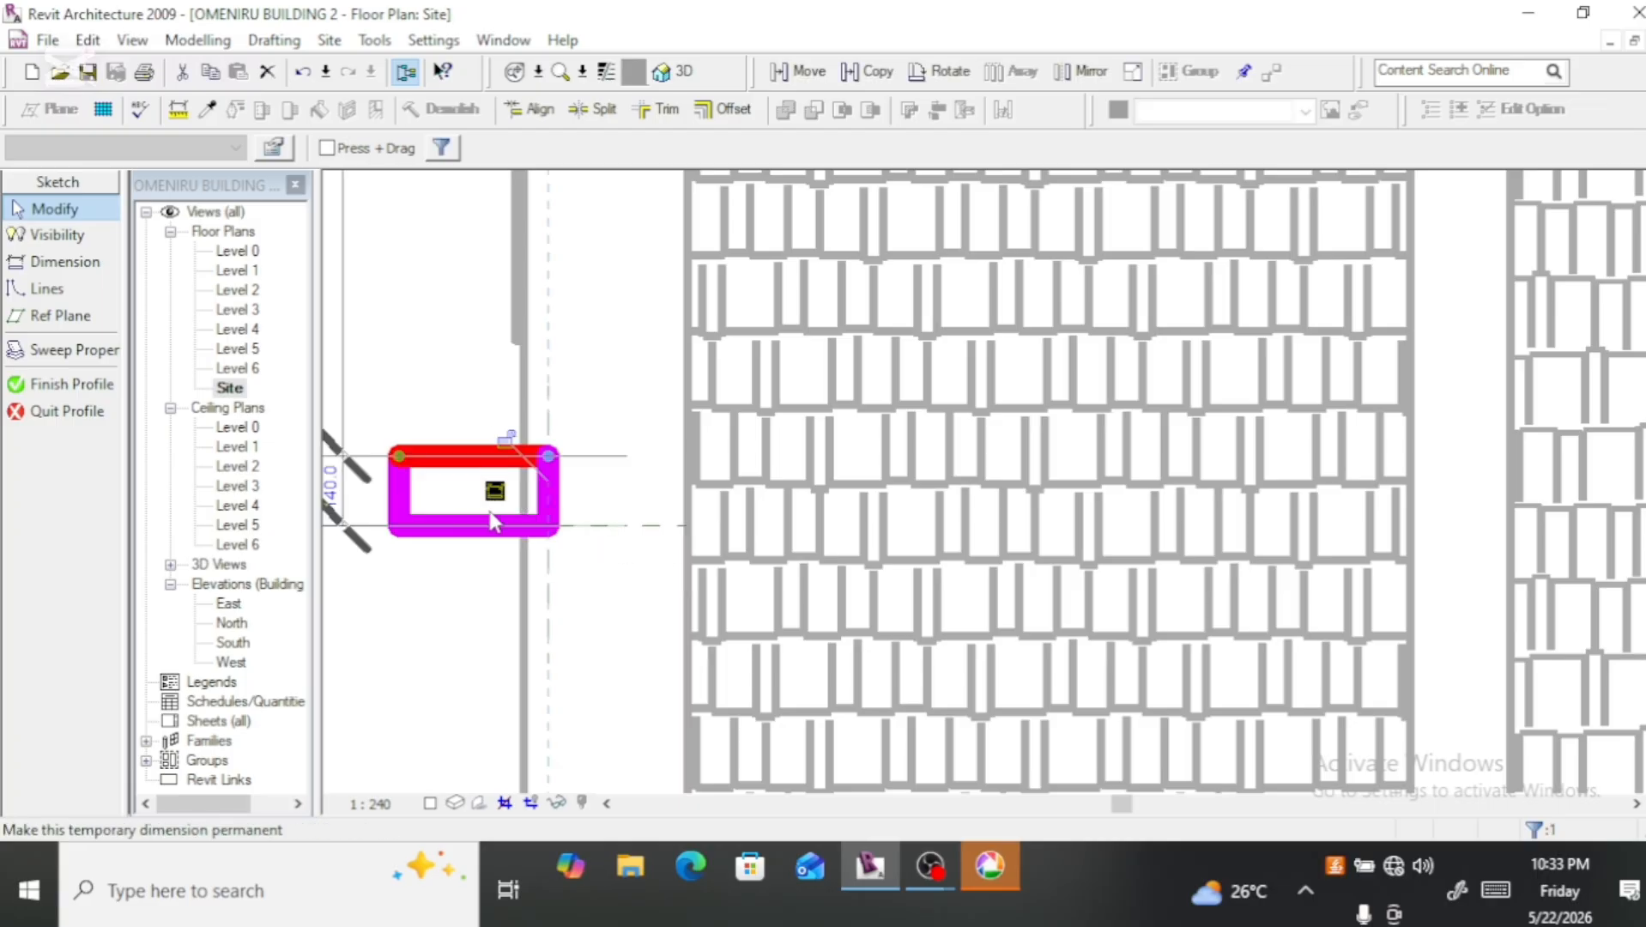
pyautogui.scroll(1, 427, 548)
pyautogui.scroll(-2, 427, 547)
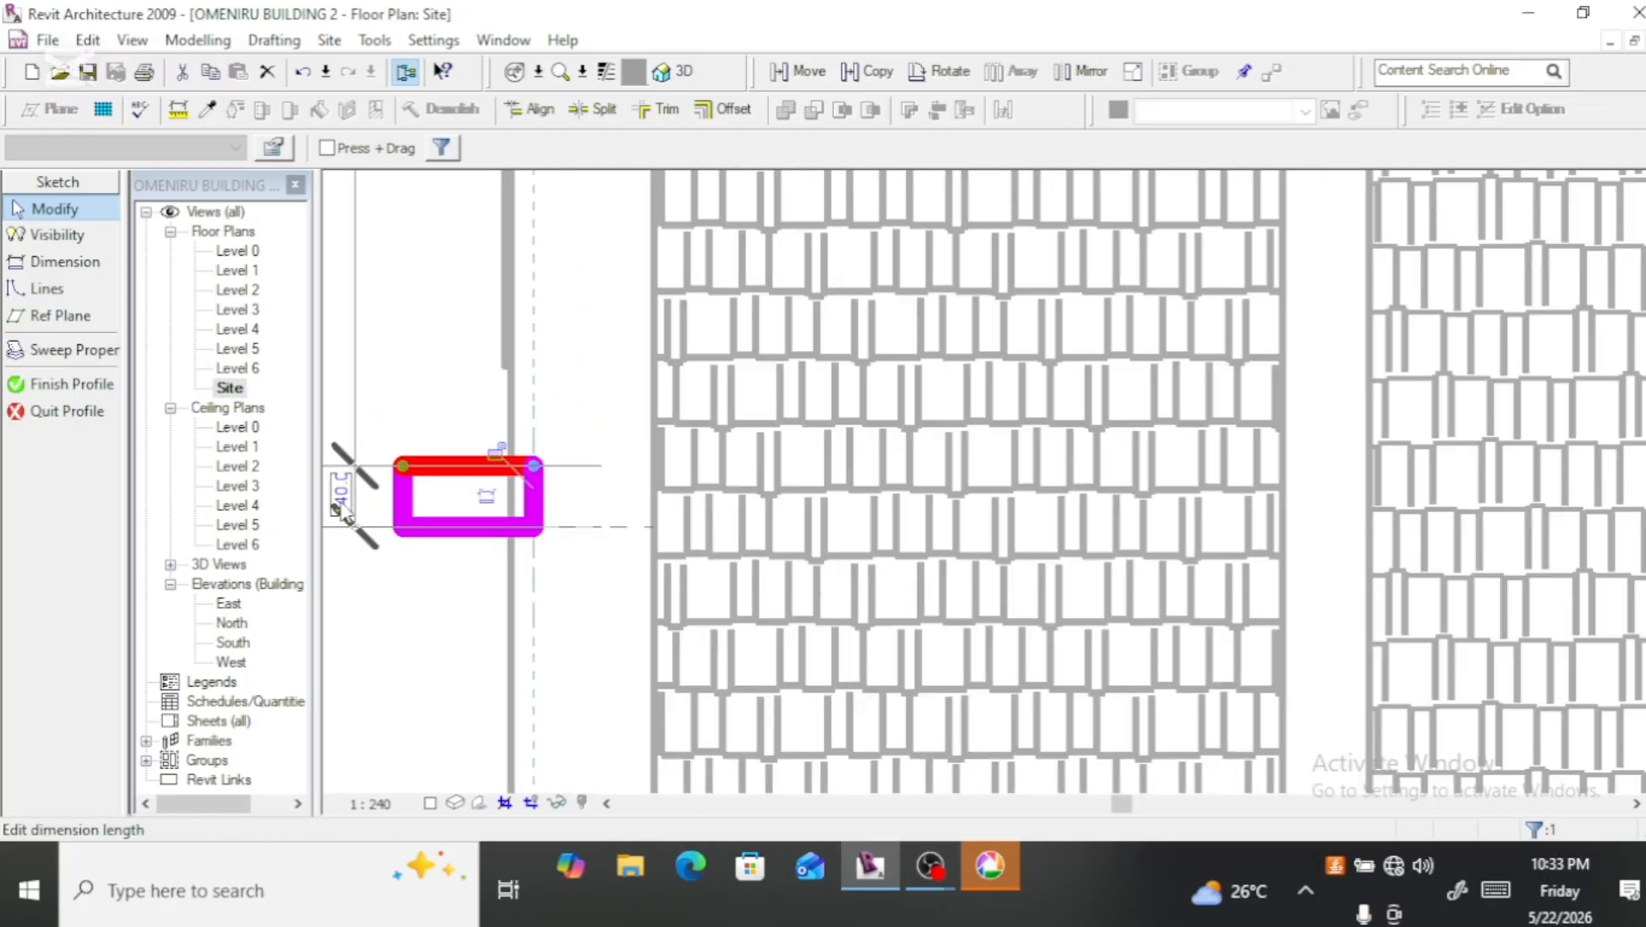
pyautogui.click(341, 509)
pyautogui.scroll(-2, 403, 601)
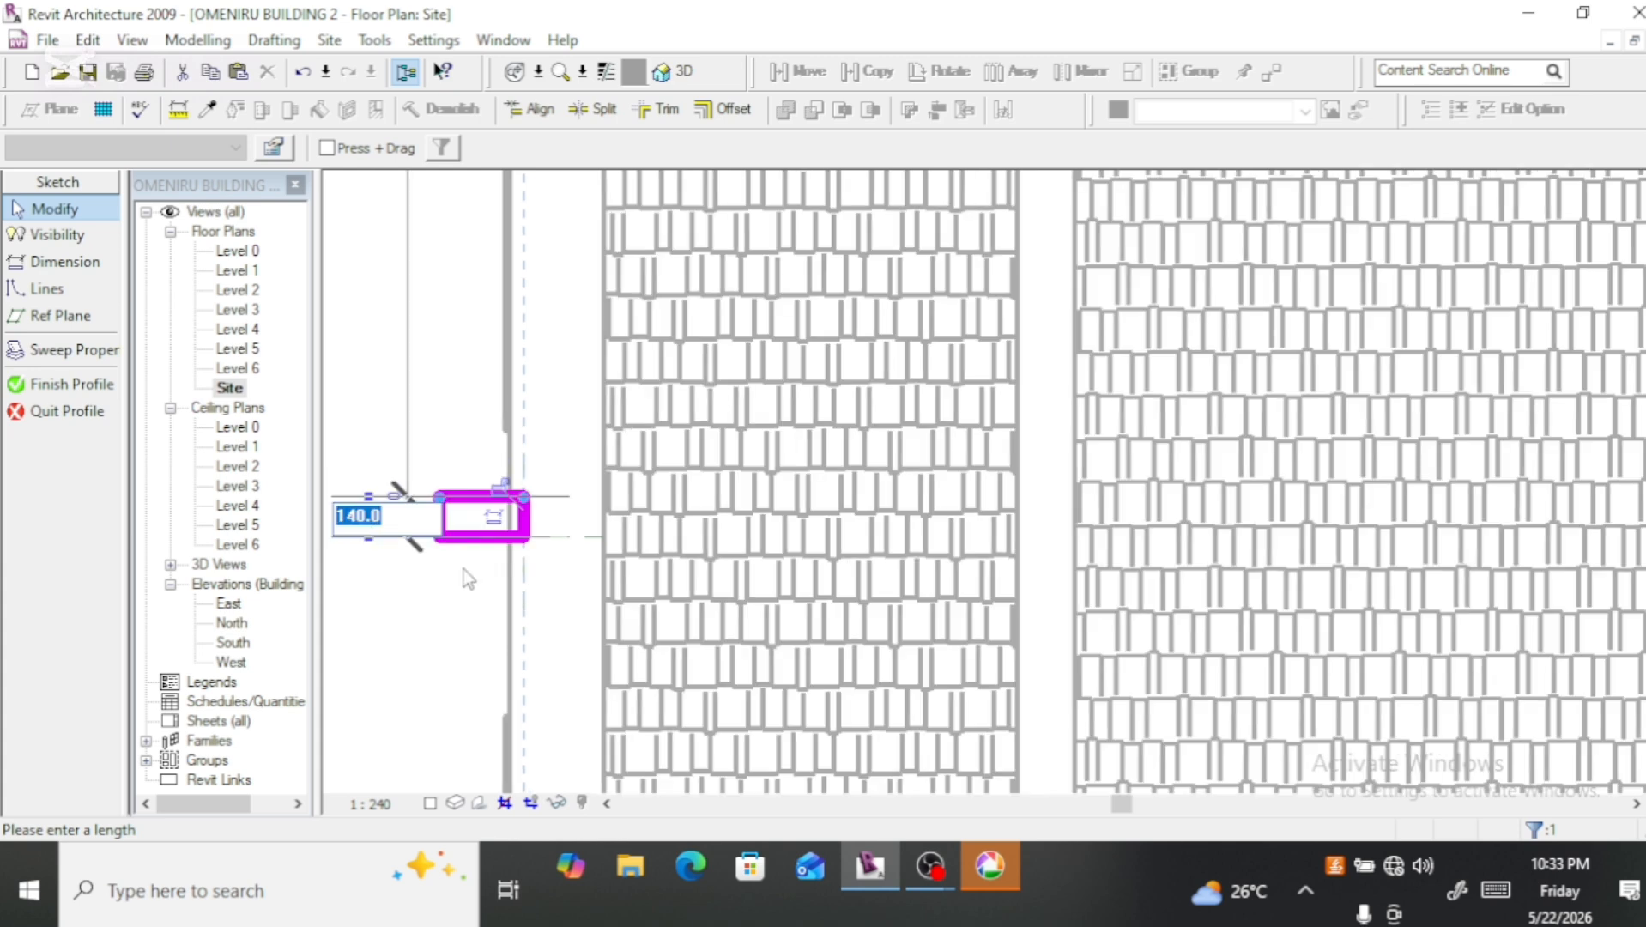
pyautogui.write('150')
pyautogui.press('Return')
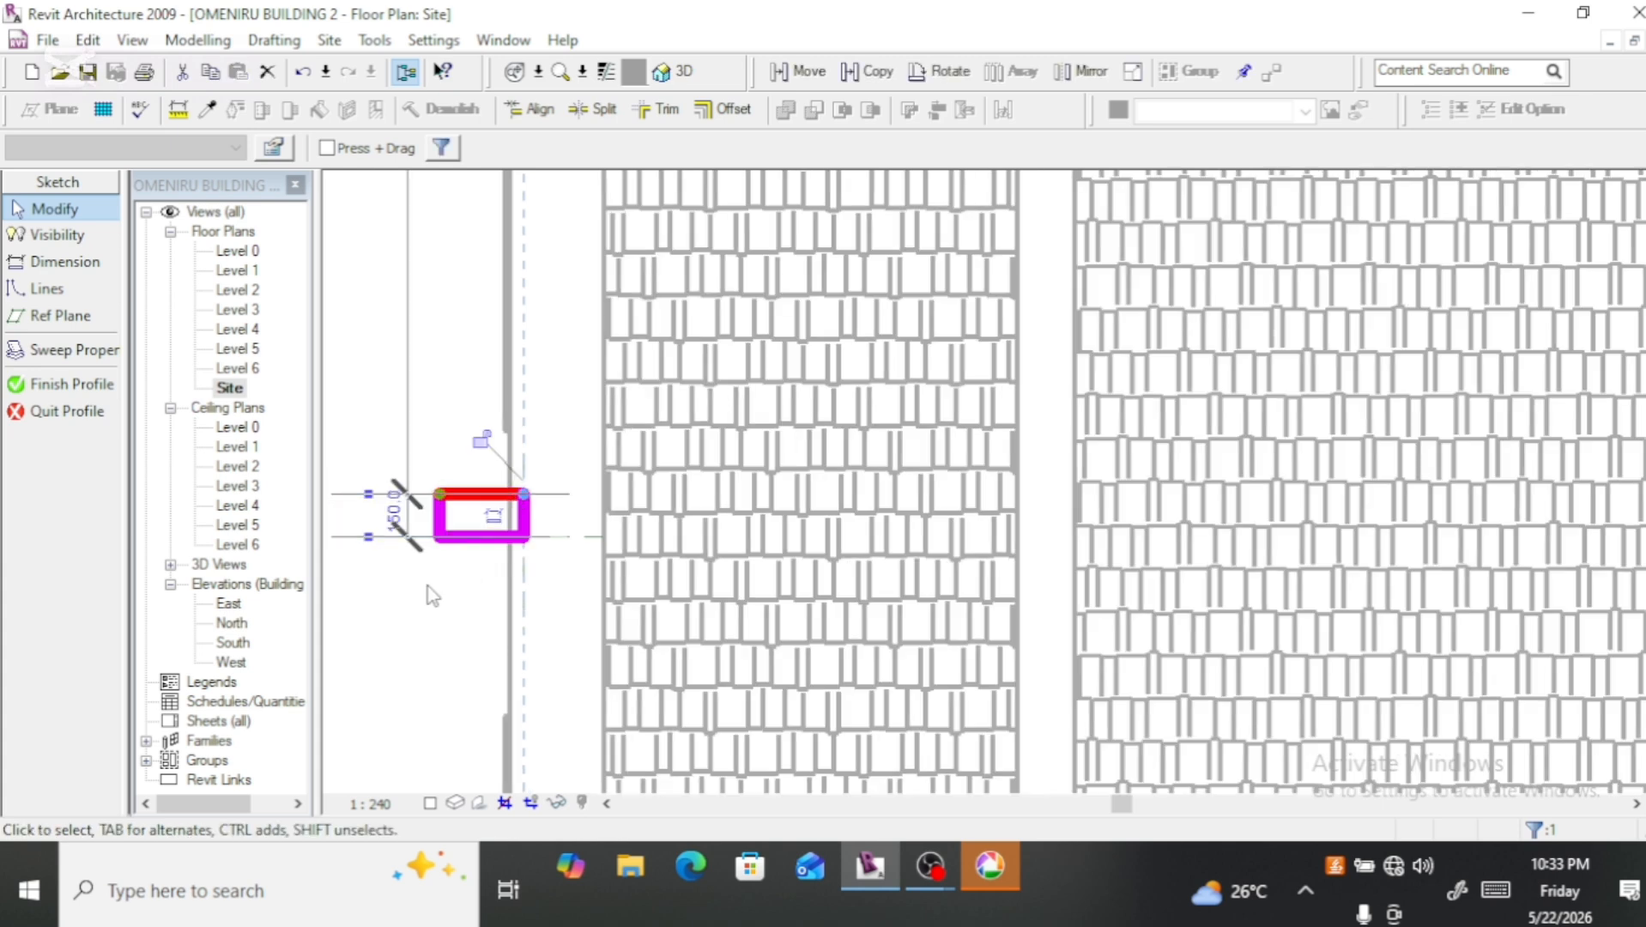
# Step: Set the length of the rectangular profile to 230 mm using its outer short line
pyautogui.click(440, 527)
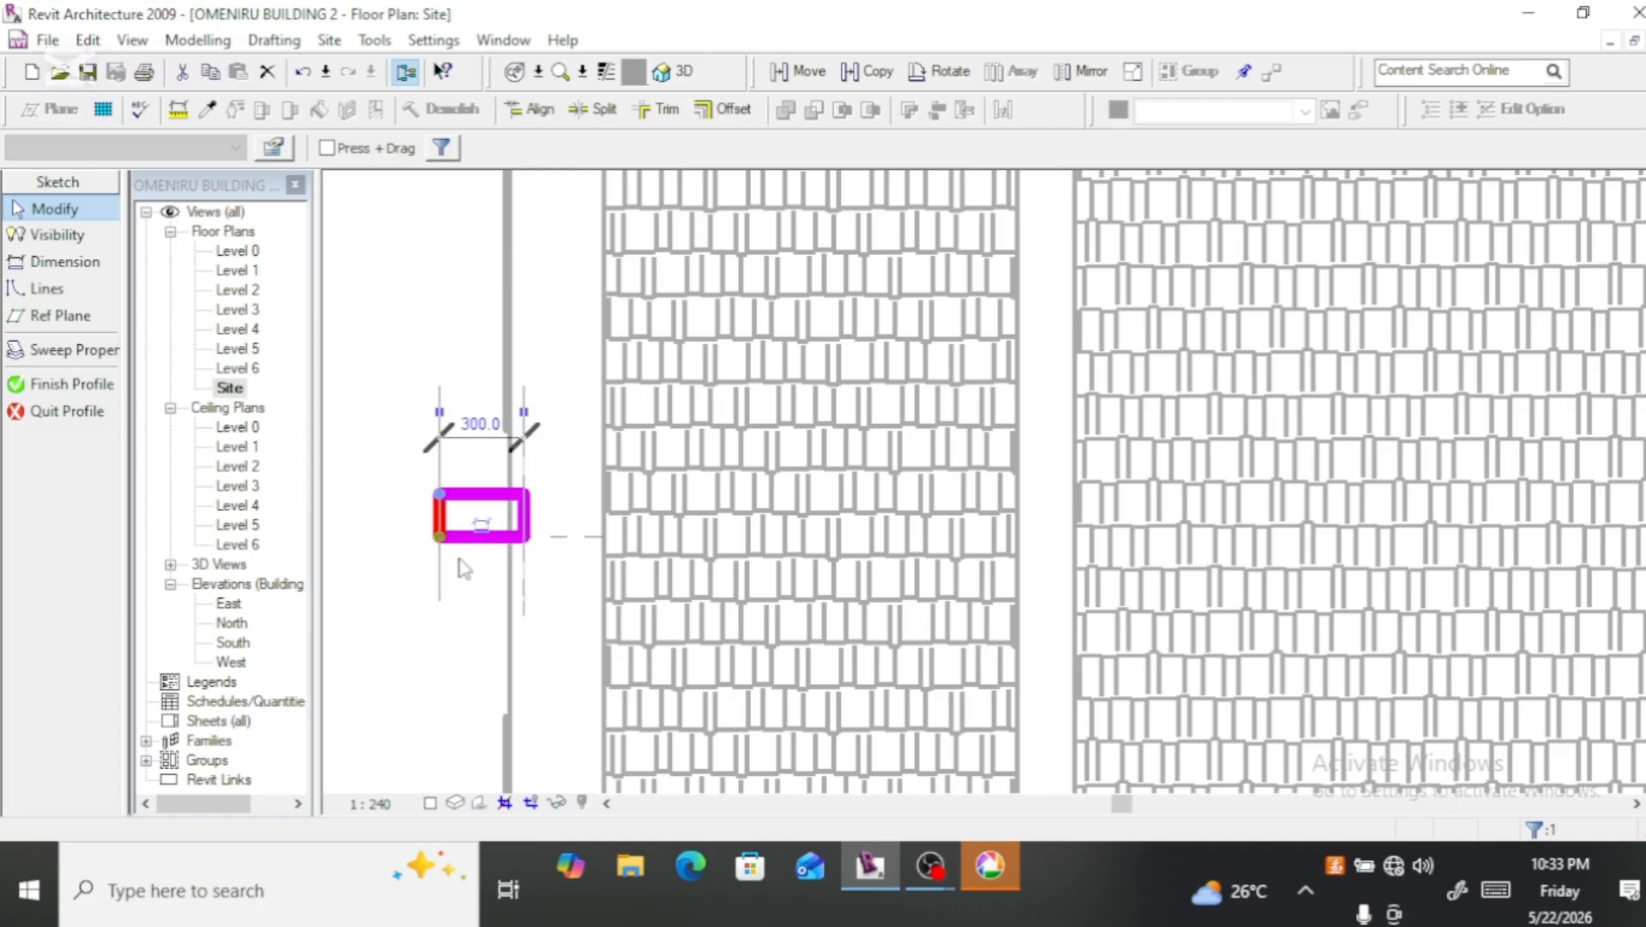
pyautogui.click(477, 435)
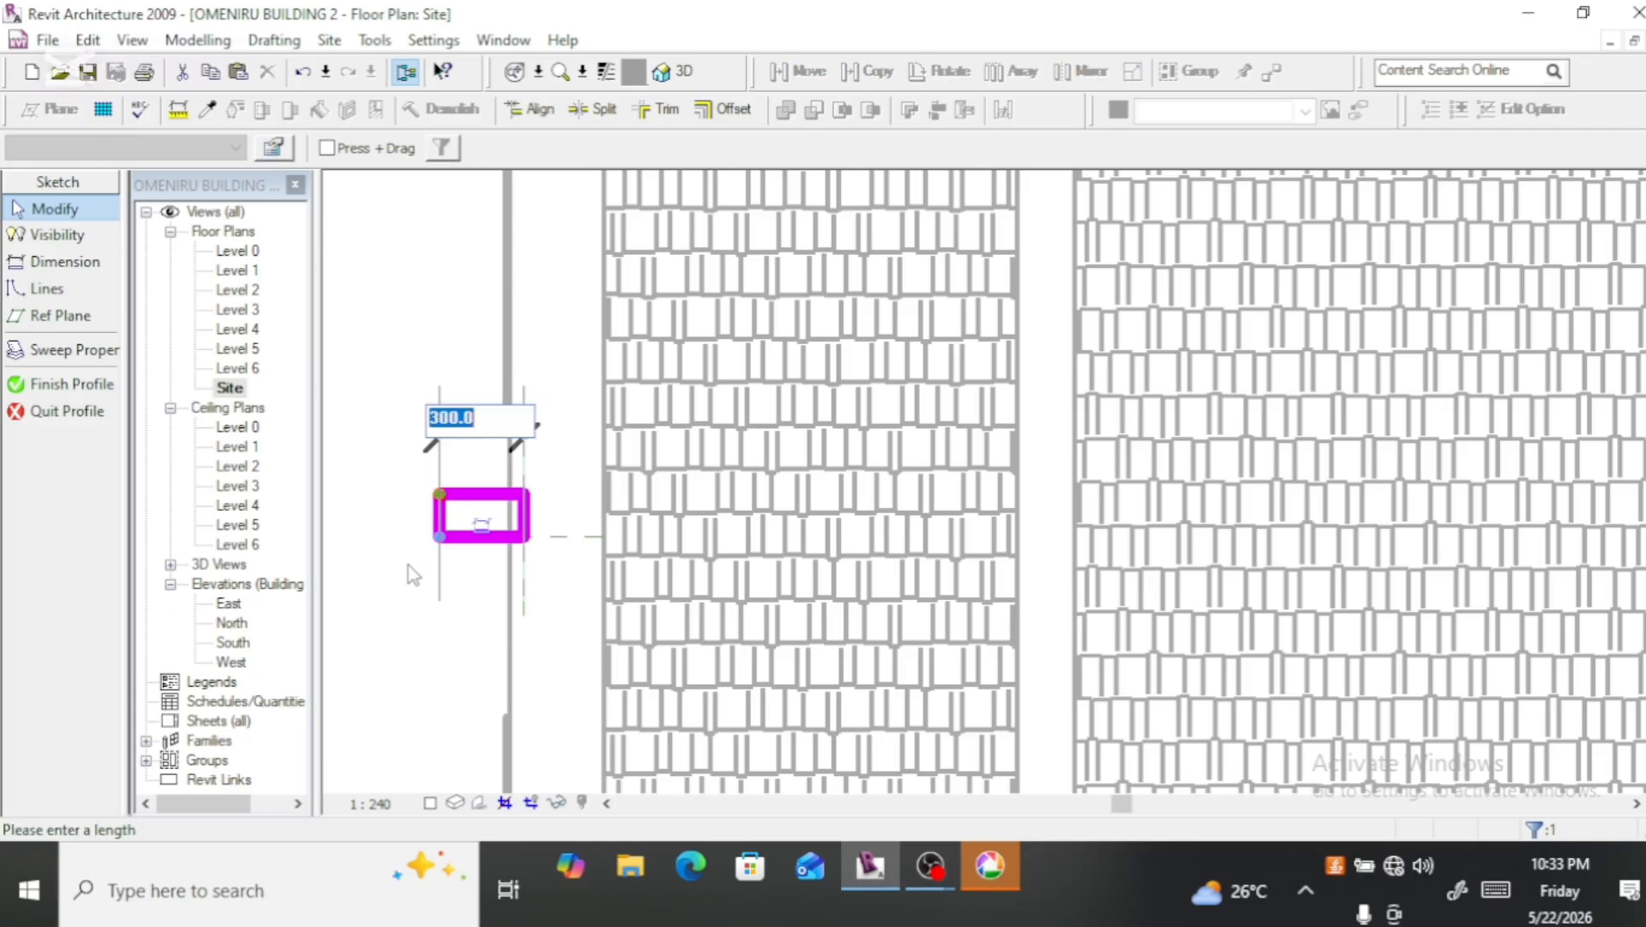
pyautogui.write('230')
pyautogui.press('Return')
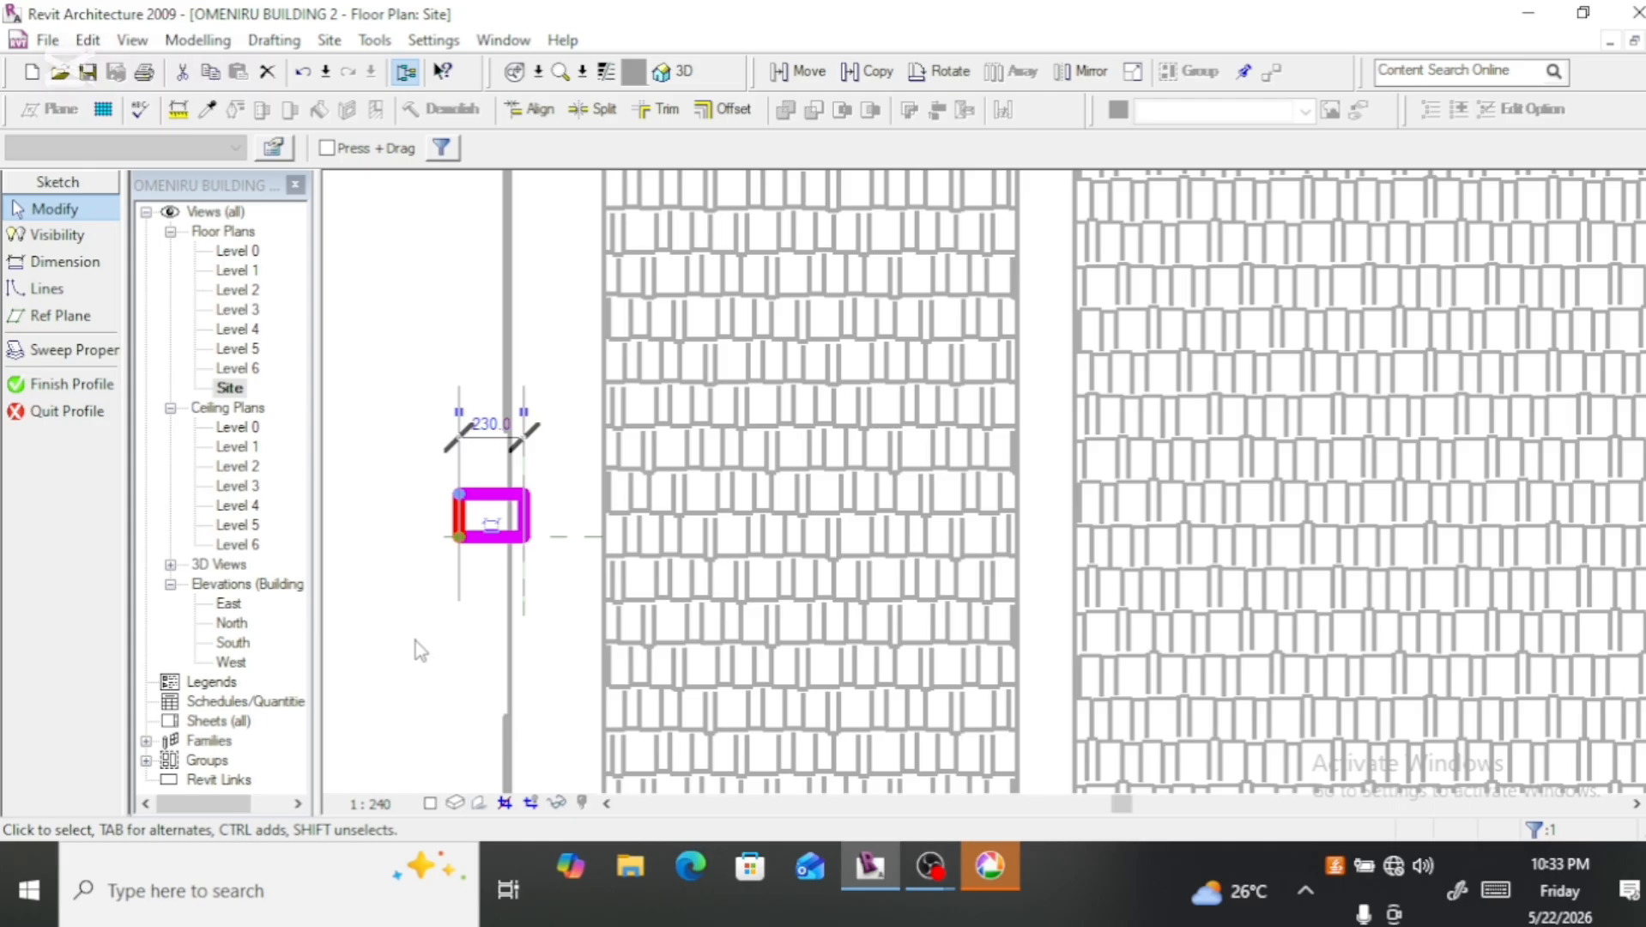
# Step: Stretch the profile's inner short line toward the building until the rectangle is about 460 mm long, and finish the profile
pyautogui.click(530, 525)
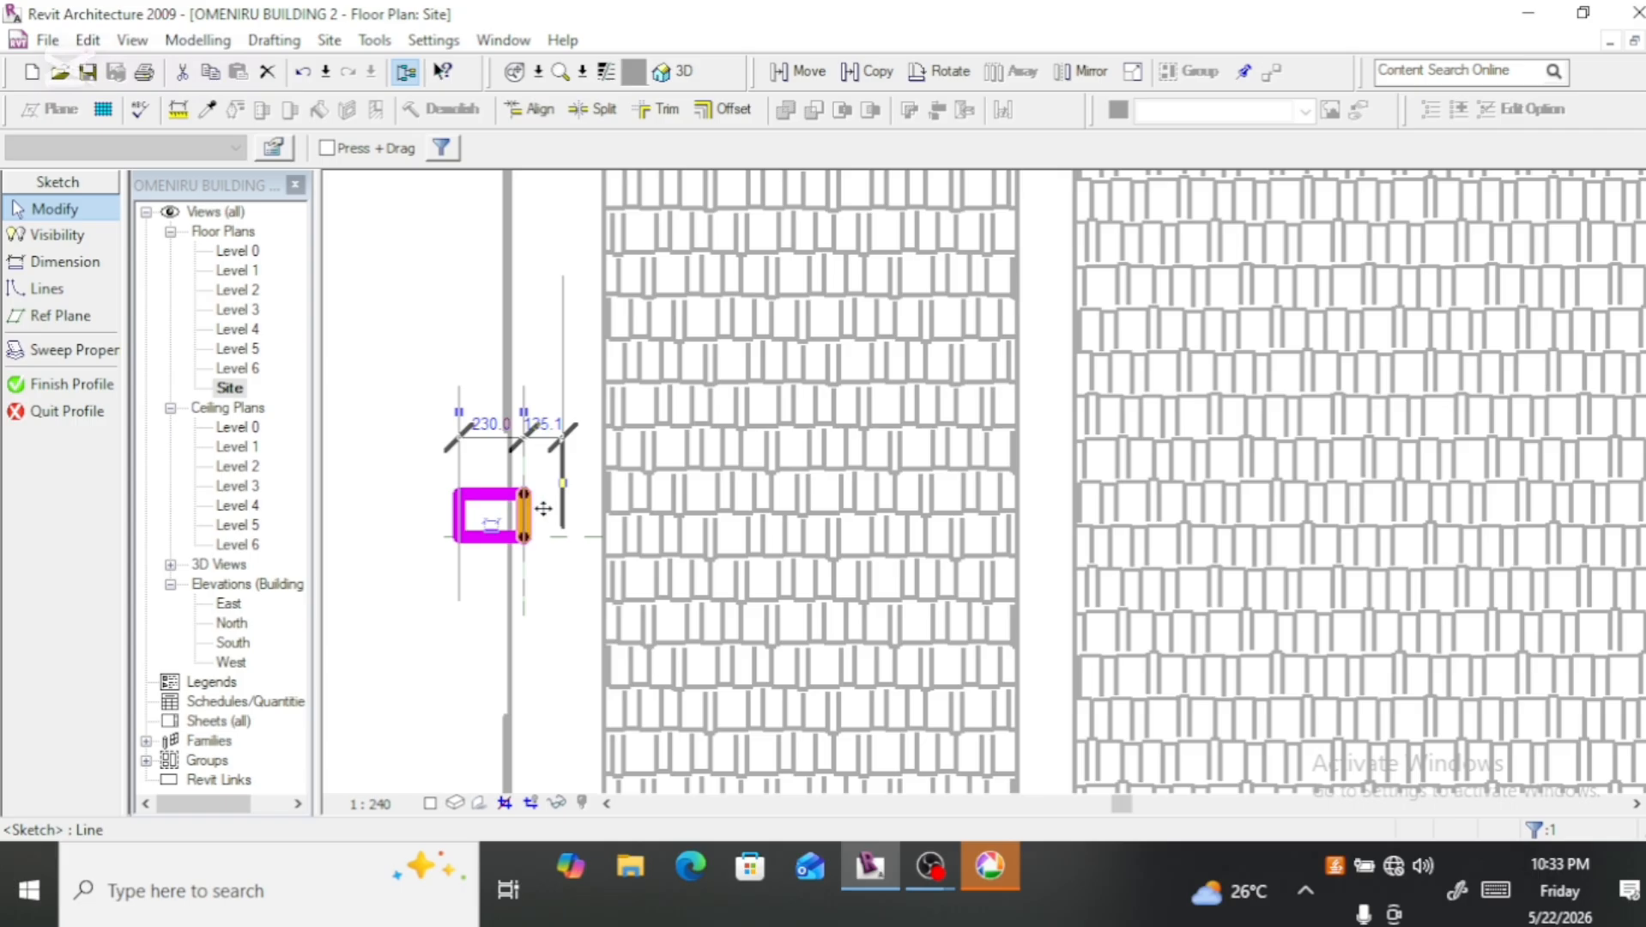
pyautogui.moveTo(553, 507); pyautogui.dragTo(599, 523)
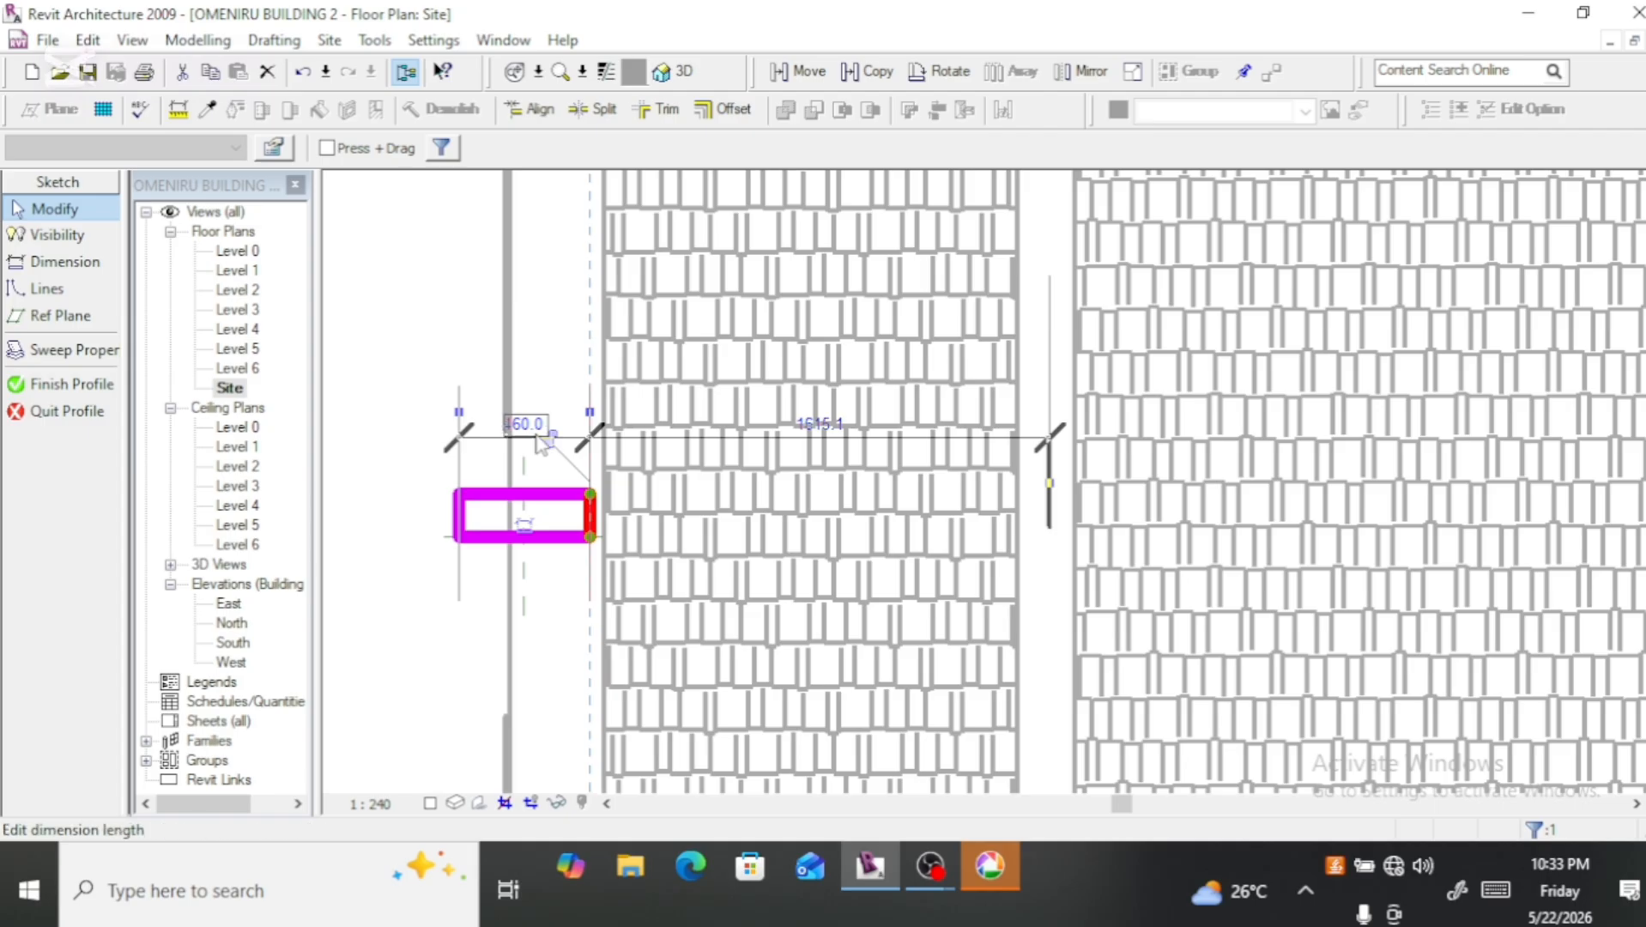
pyautogui.click(68, 385)
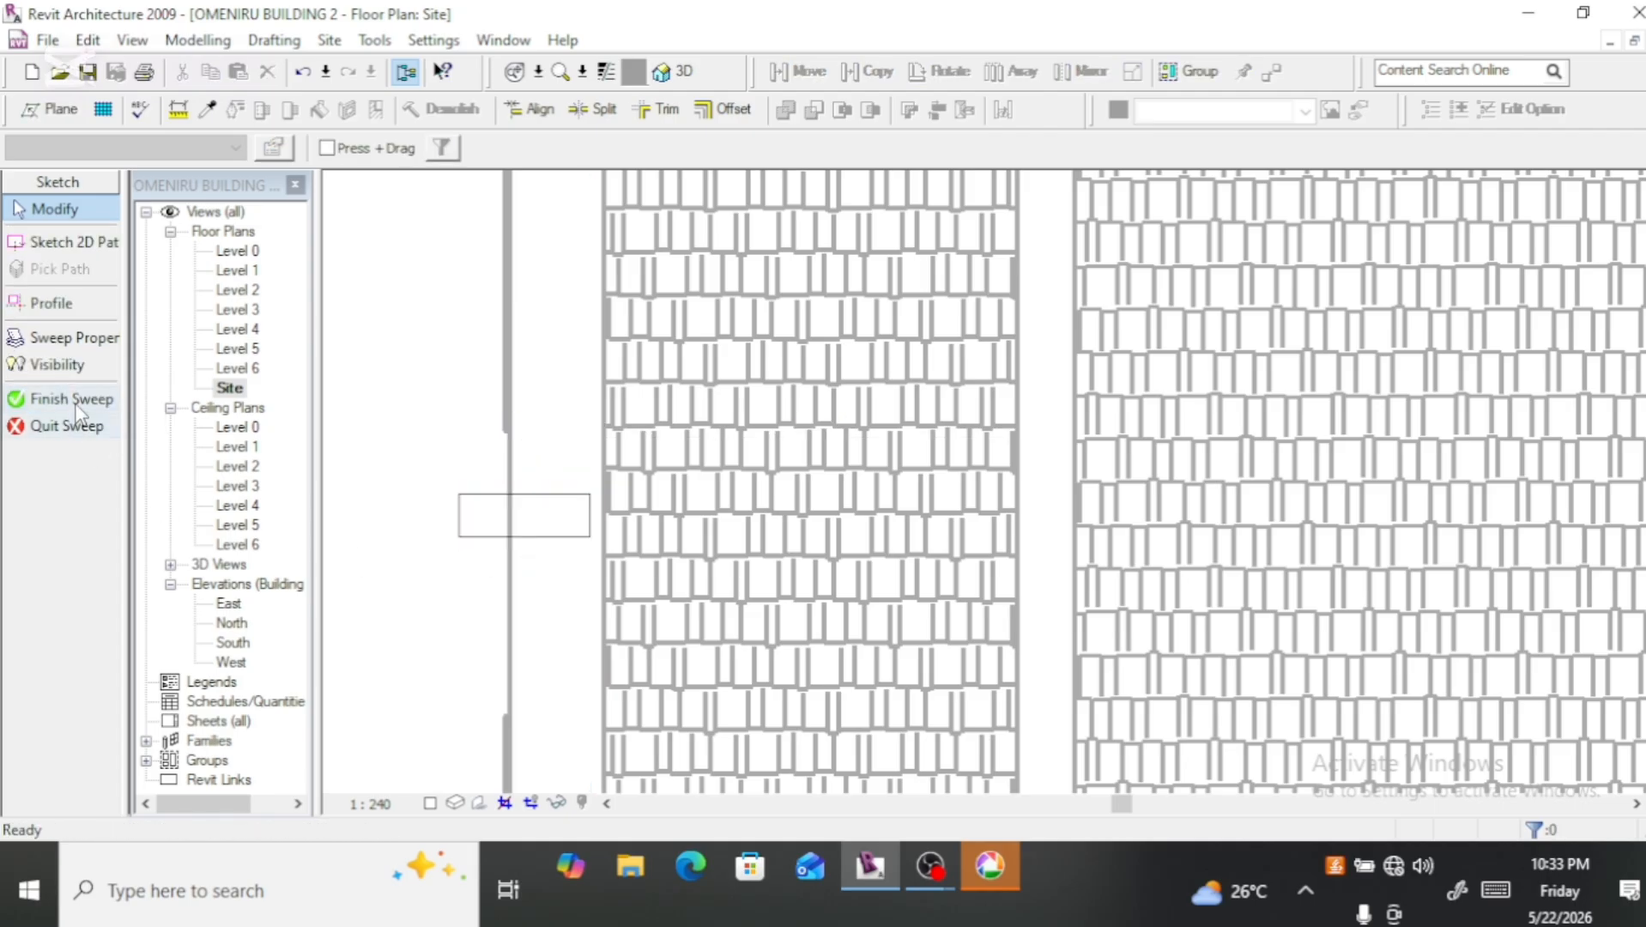
# Step: Finish the sweep and the in-place family, and show the building in the 3D view
pyautogui.click(68, 399)
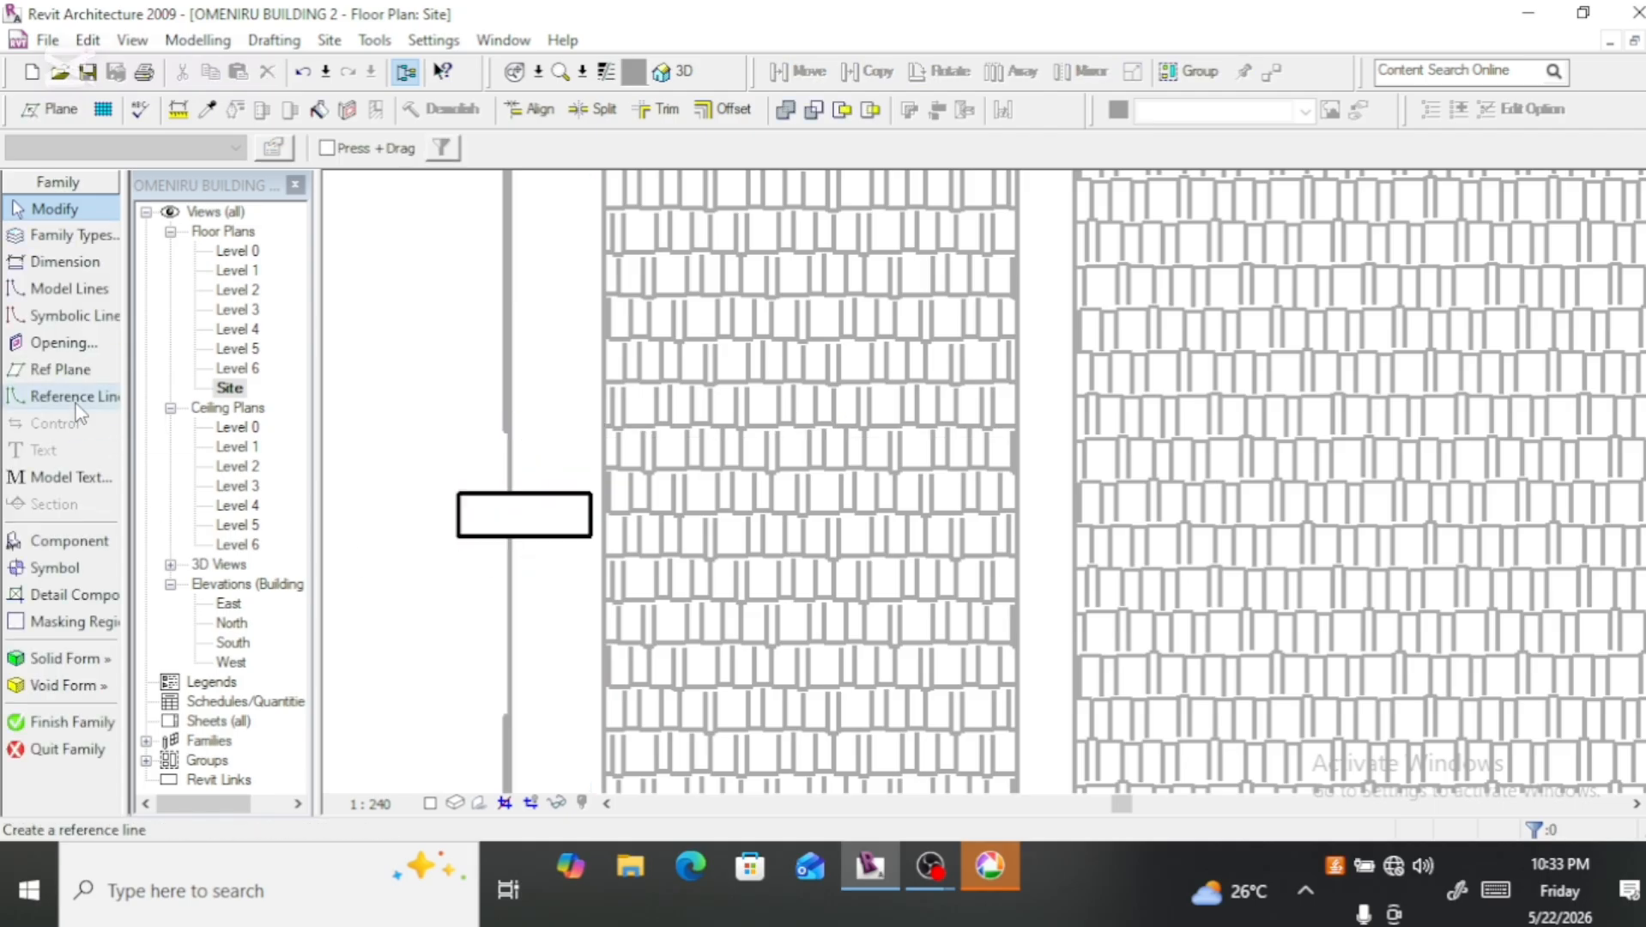
pyautogui.click(62, 722)
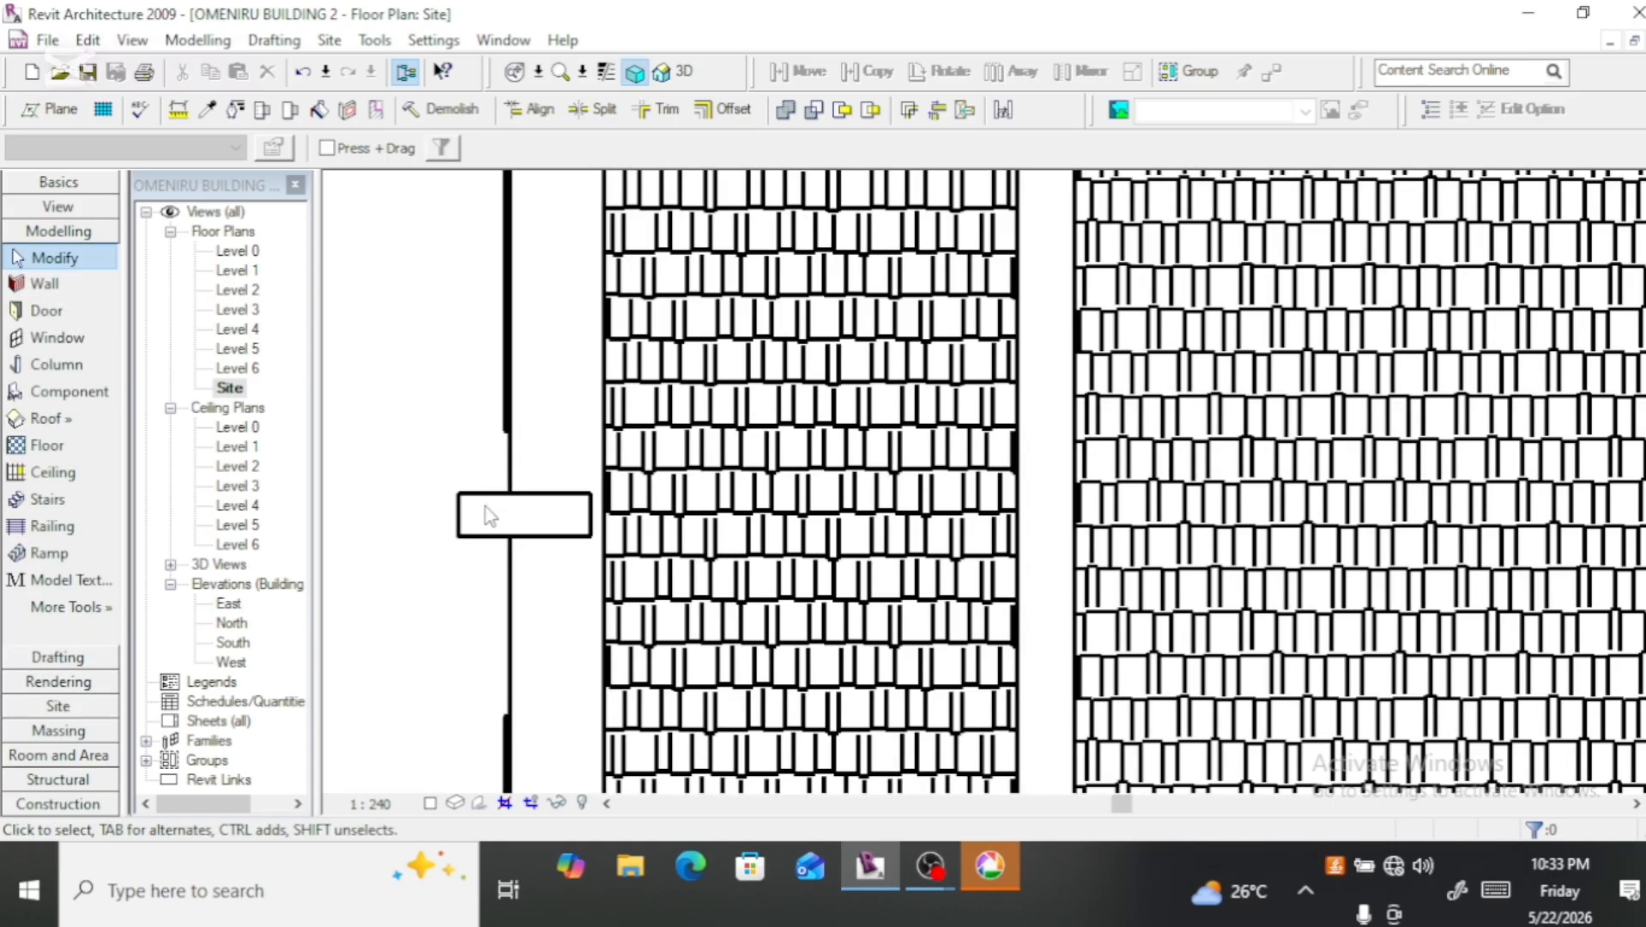
pyautogui.click(691, 73)
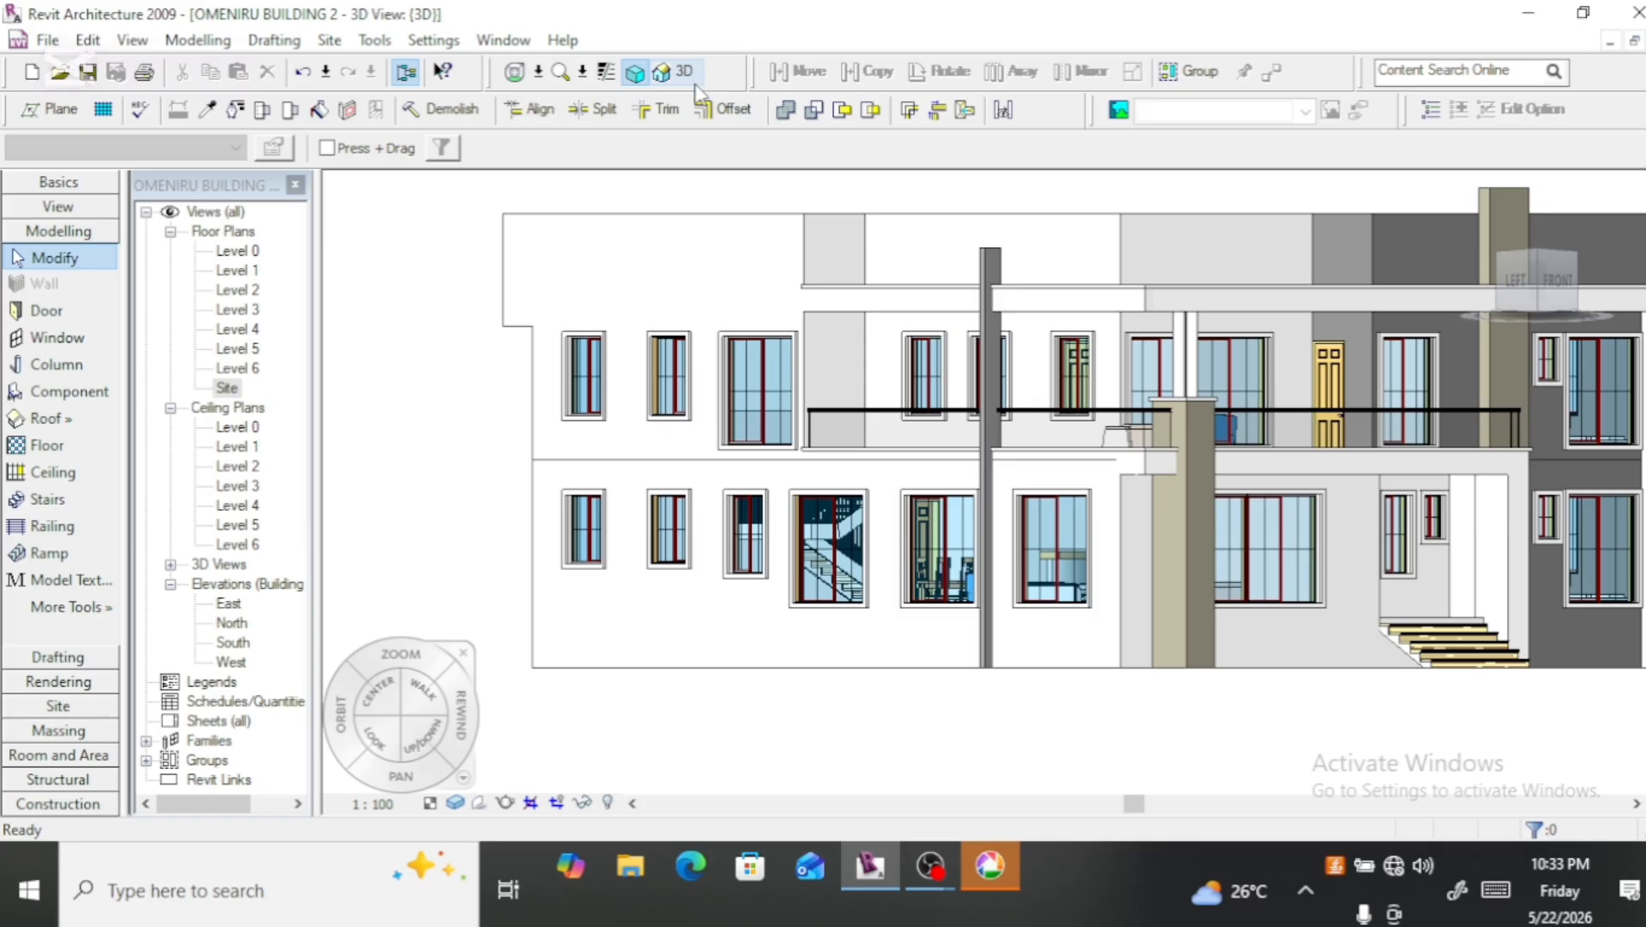
# Step: Examine the new vertical fin in 3D from the side and front corner, and view it straight from the front
pyautogui.scroll(1, 1034, 694)
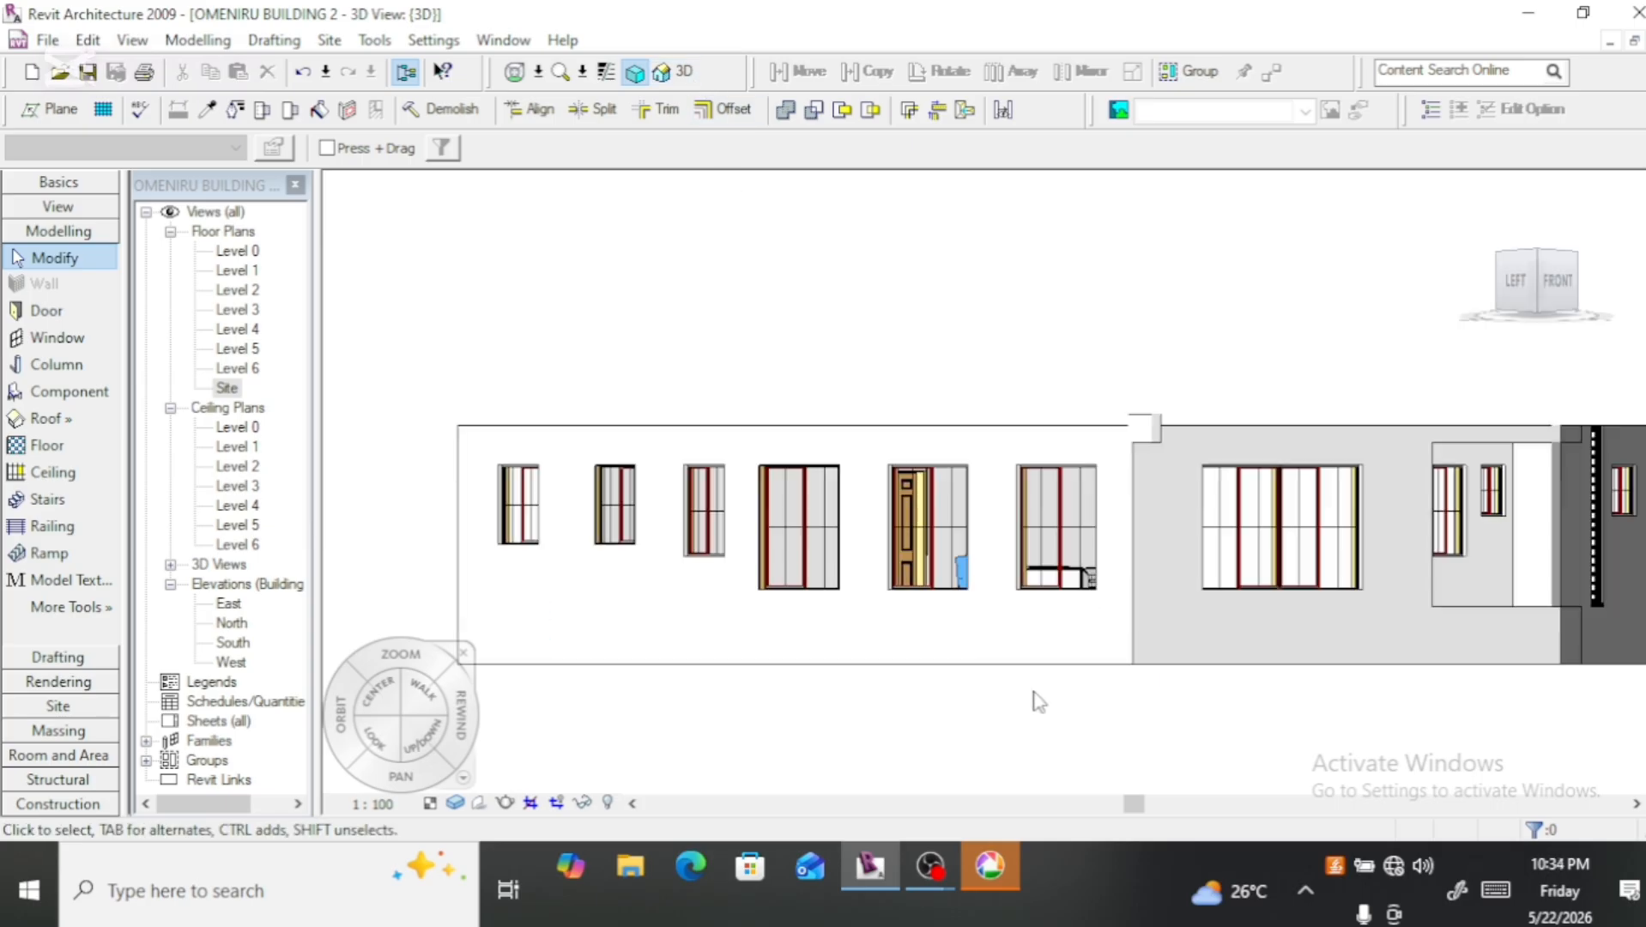
pyautogui.scroll(2, 1037, 702)
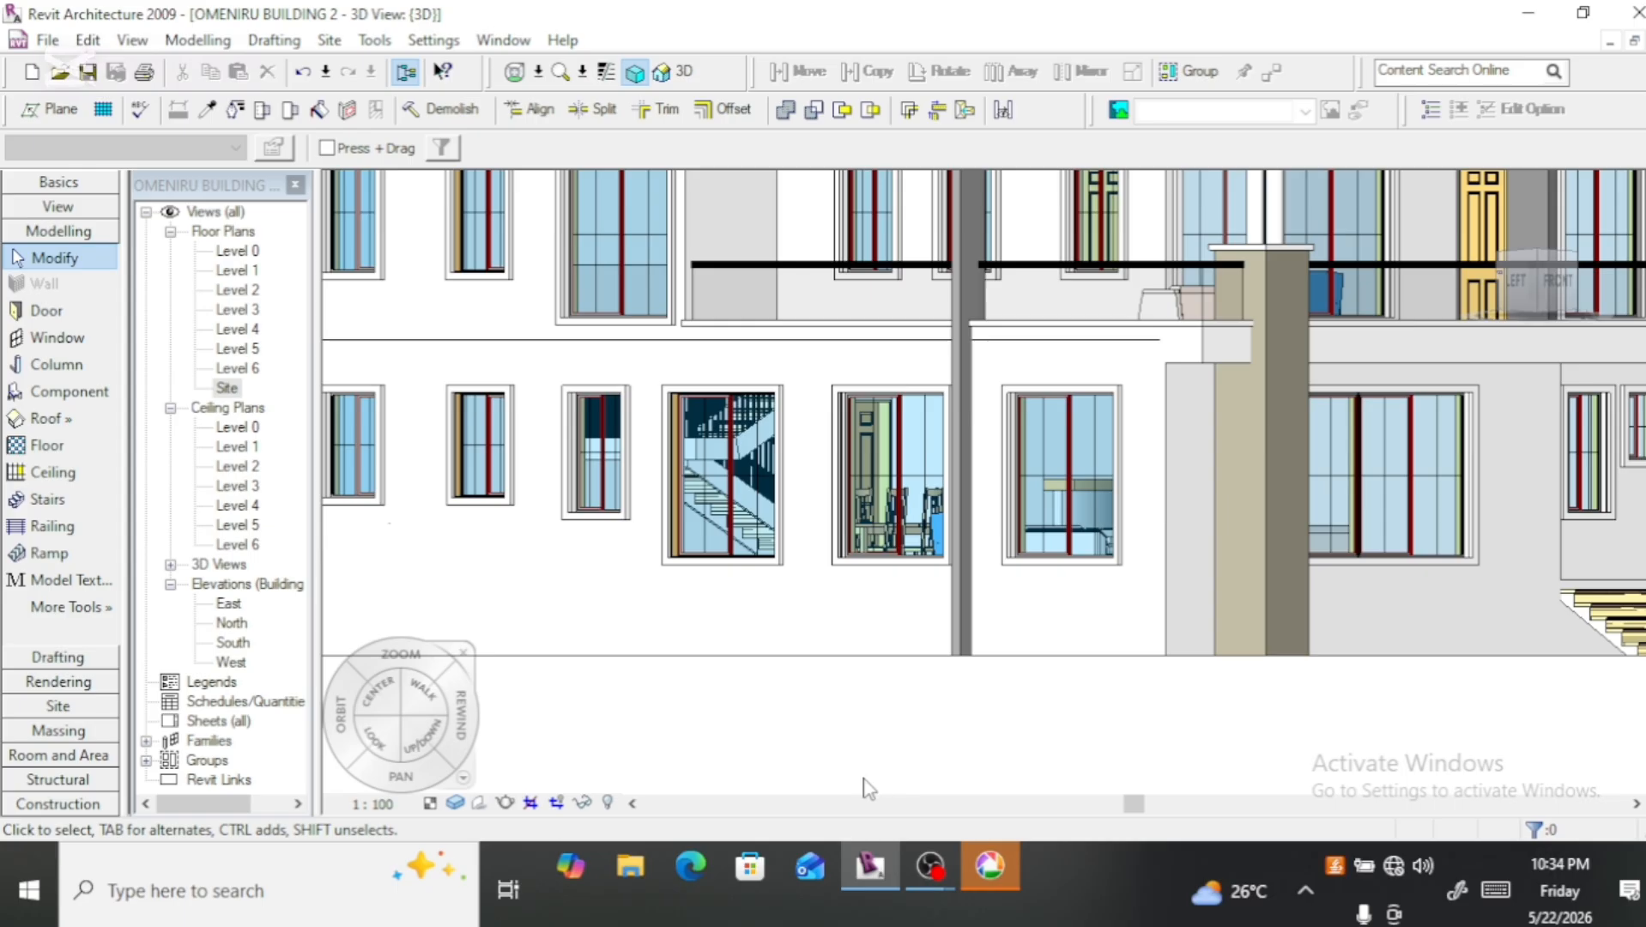
pyautogui.scroll(-5, 776, 740)
pyautogui.scroll(3, 965, 680)
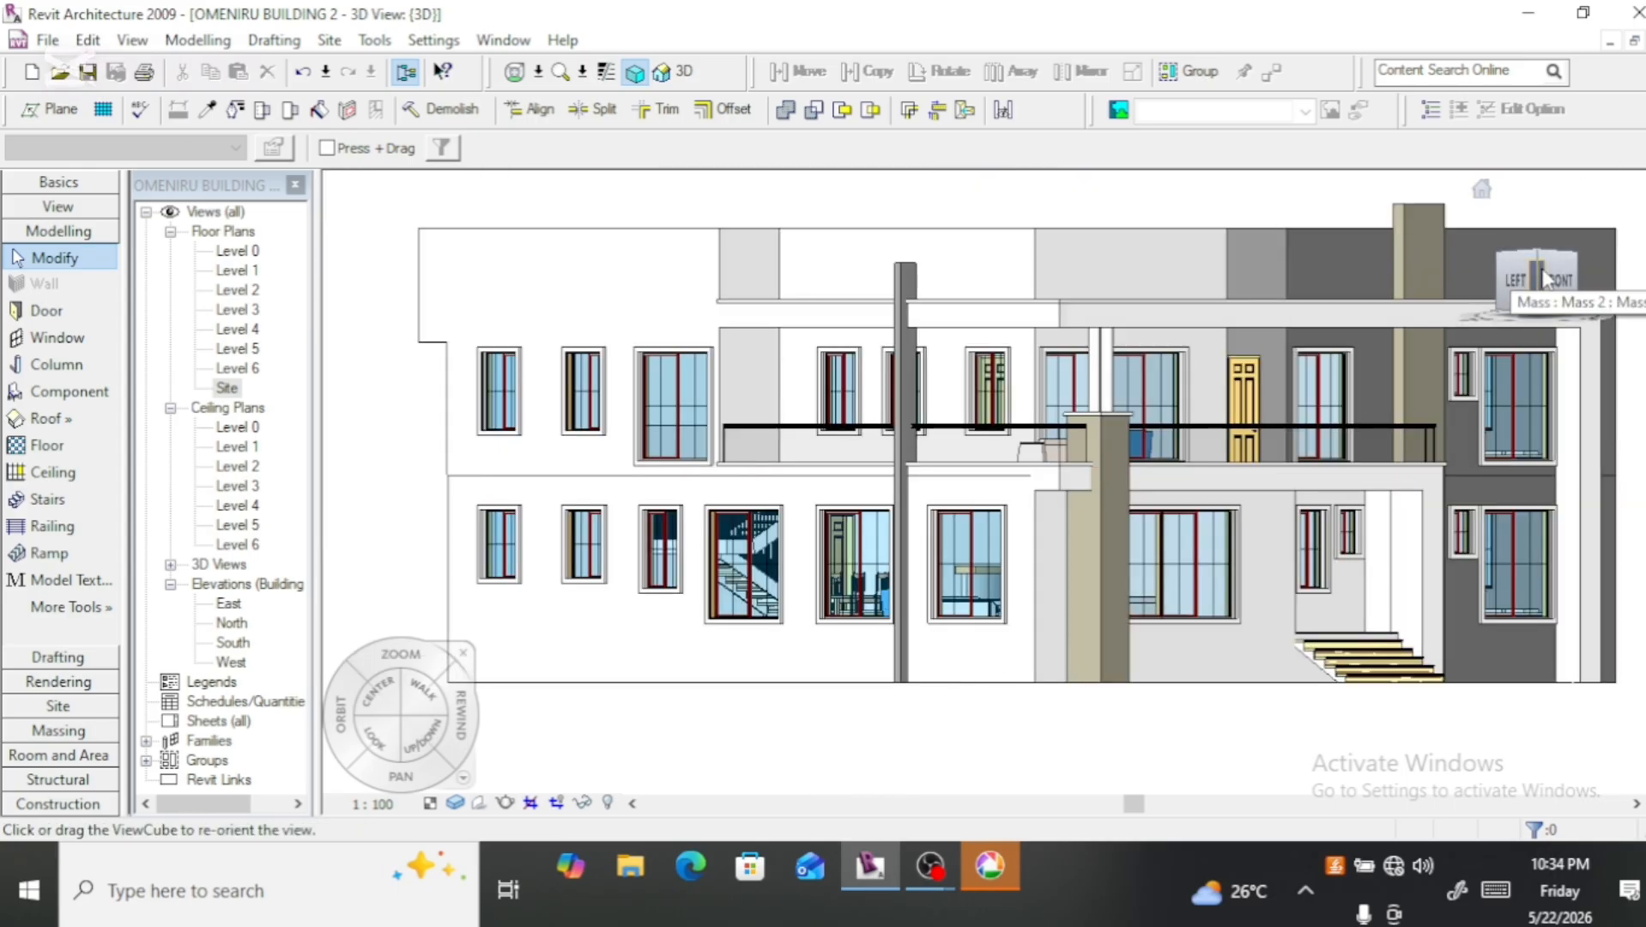
pyautogui.moveTo(1538, 277); pyautogui.dragTo(1482, 298)
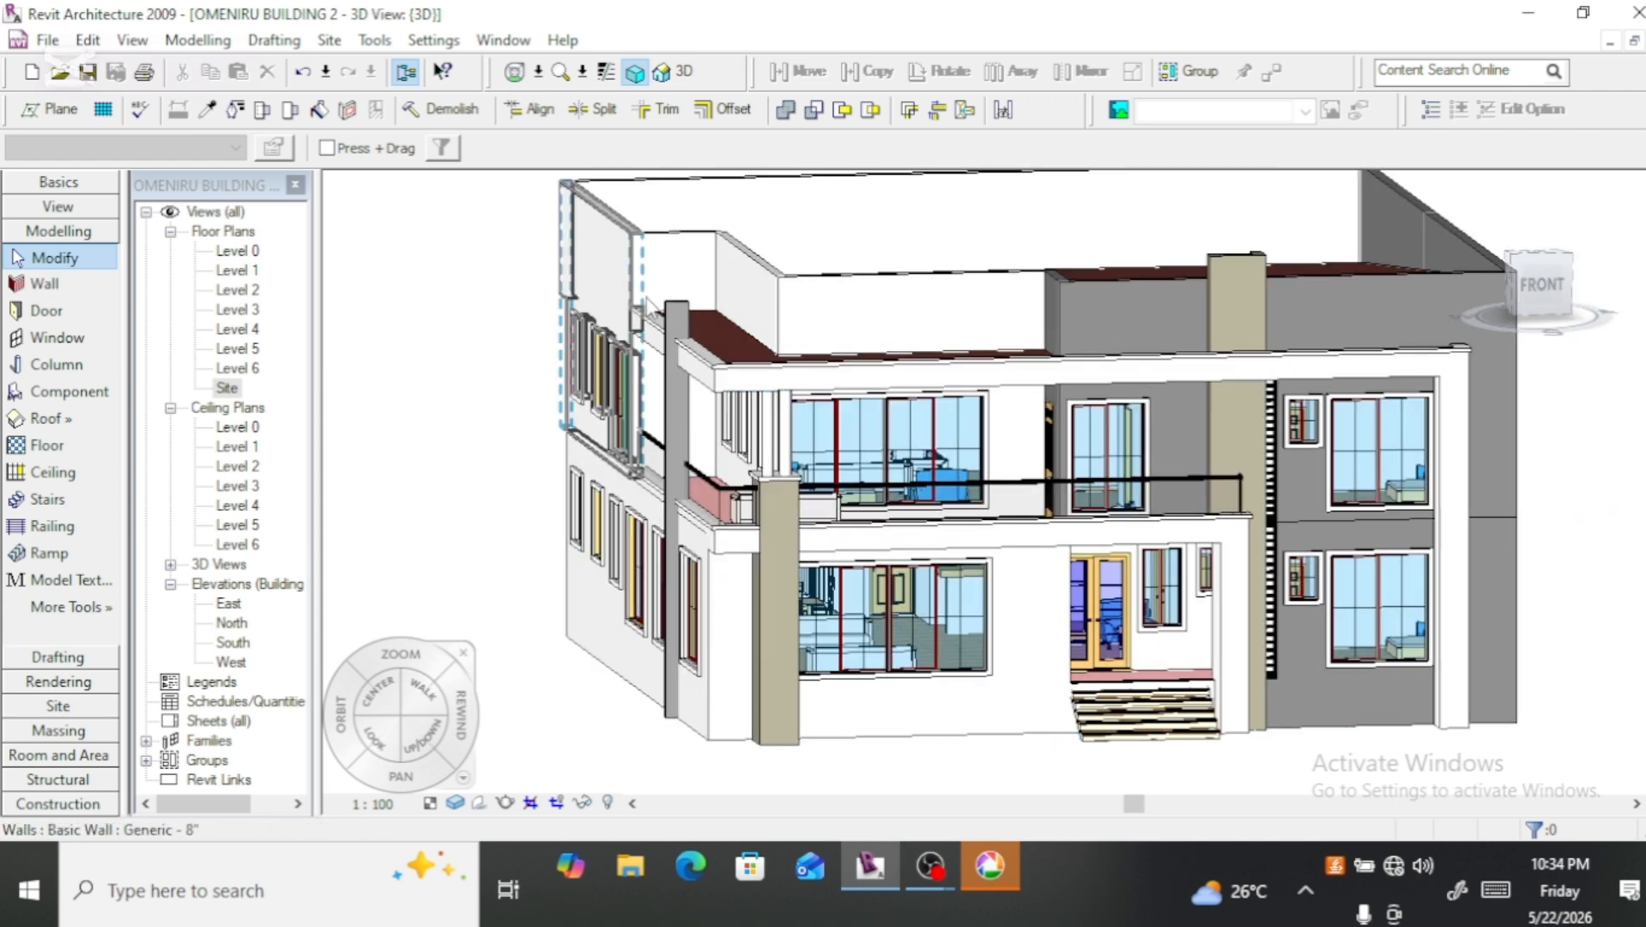
pyautogui.click(674, 316)
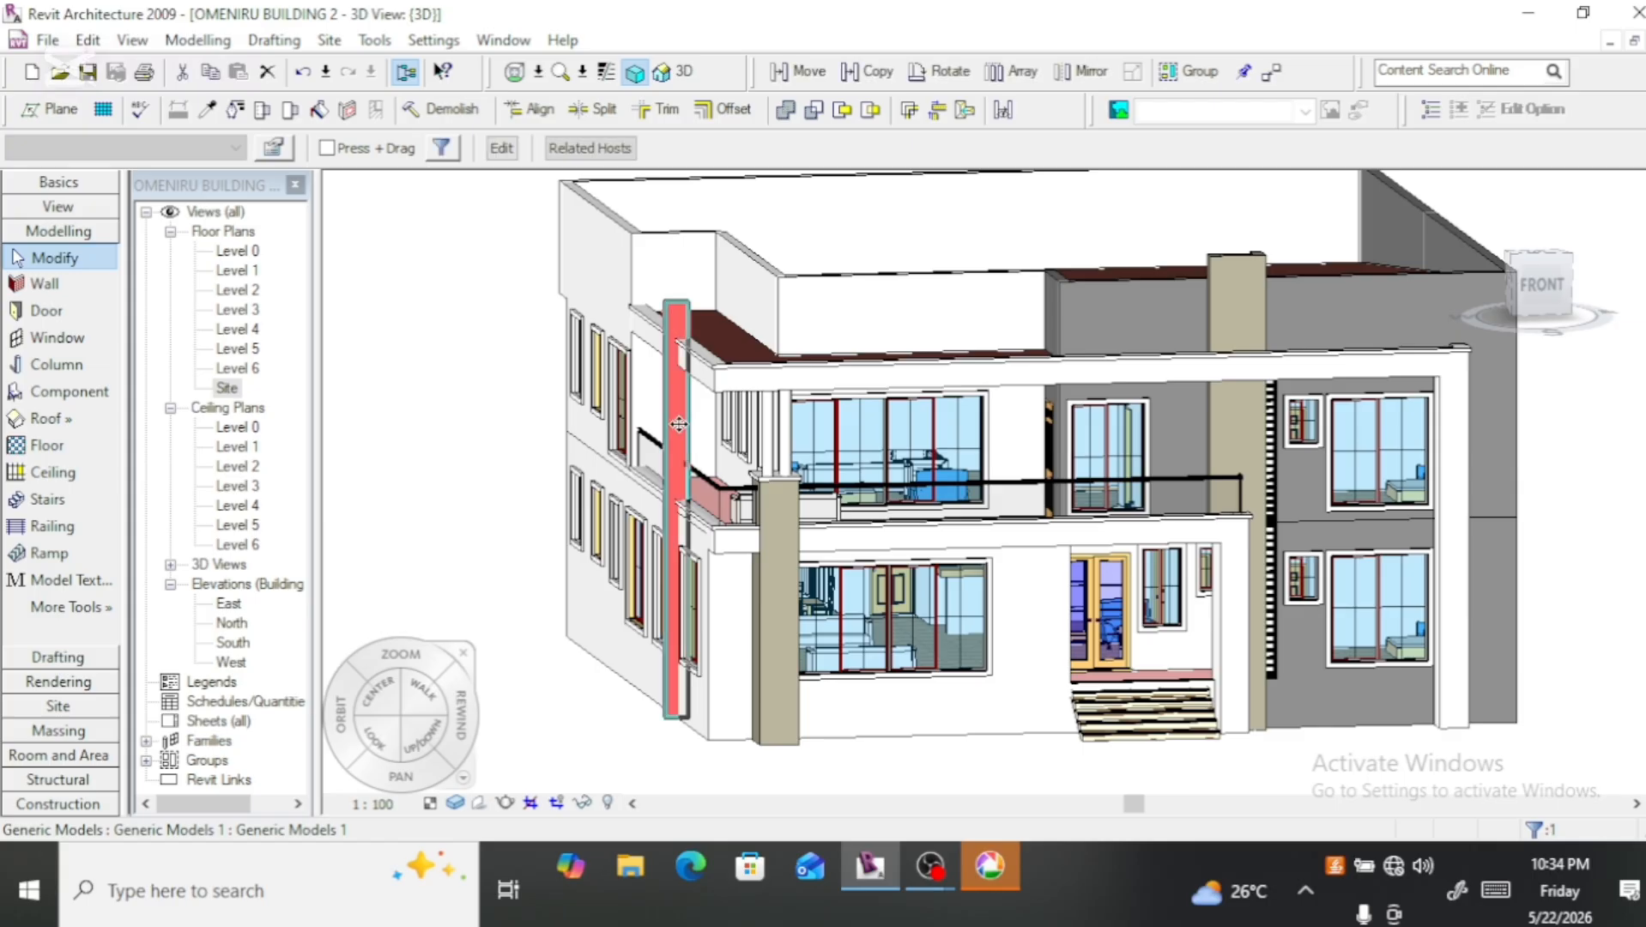
pyautogui.scroll(3, 685, 461)
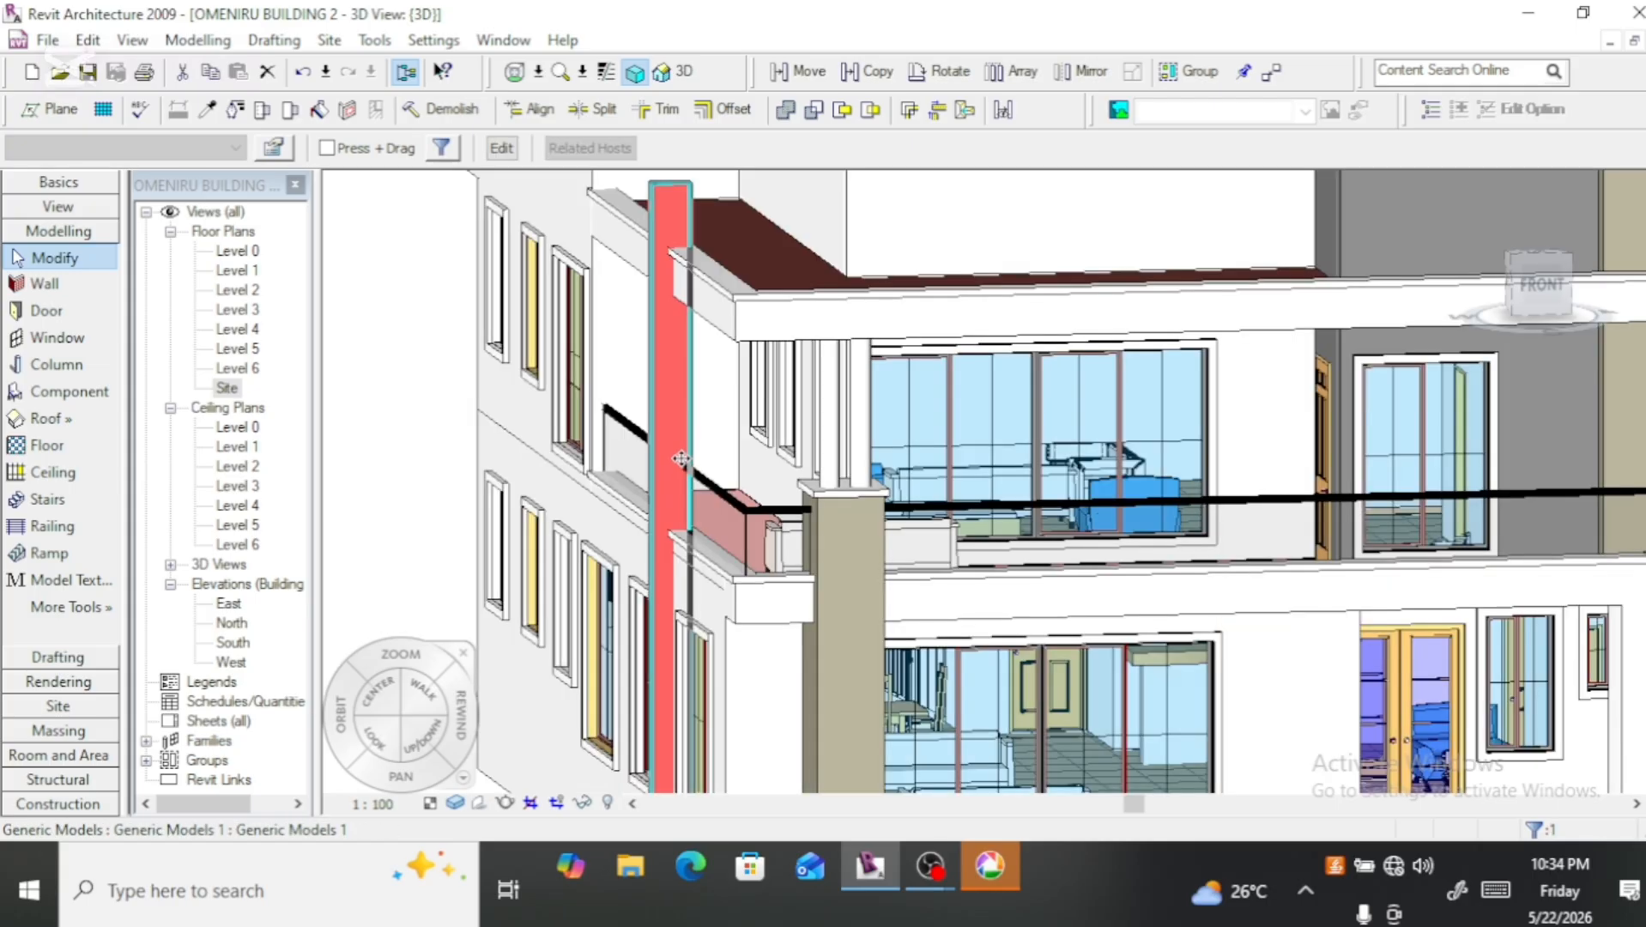
pyautogui.click(1543, 289)
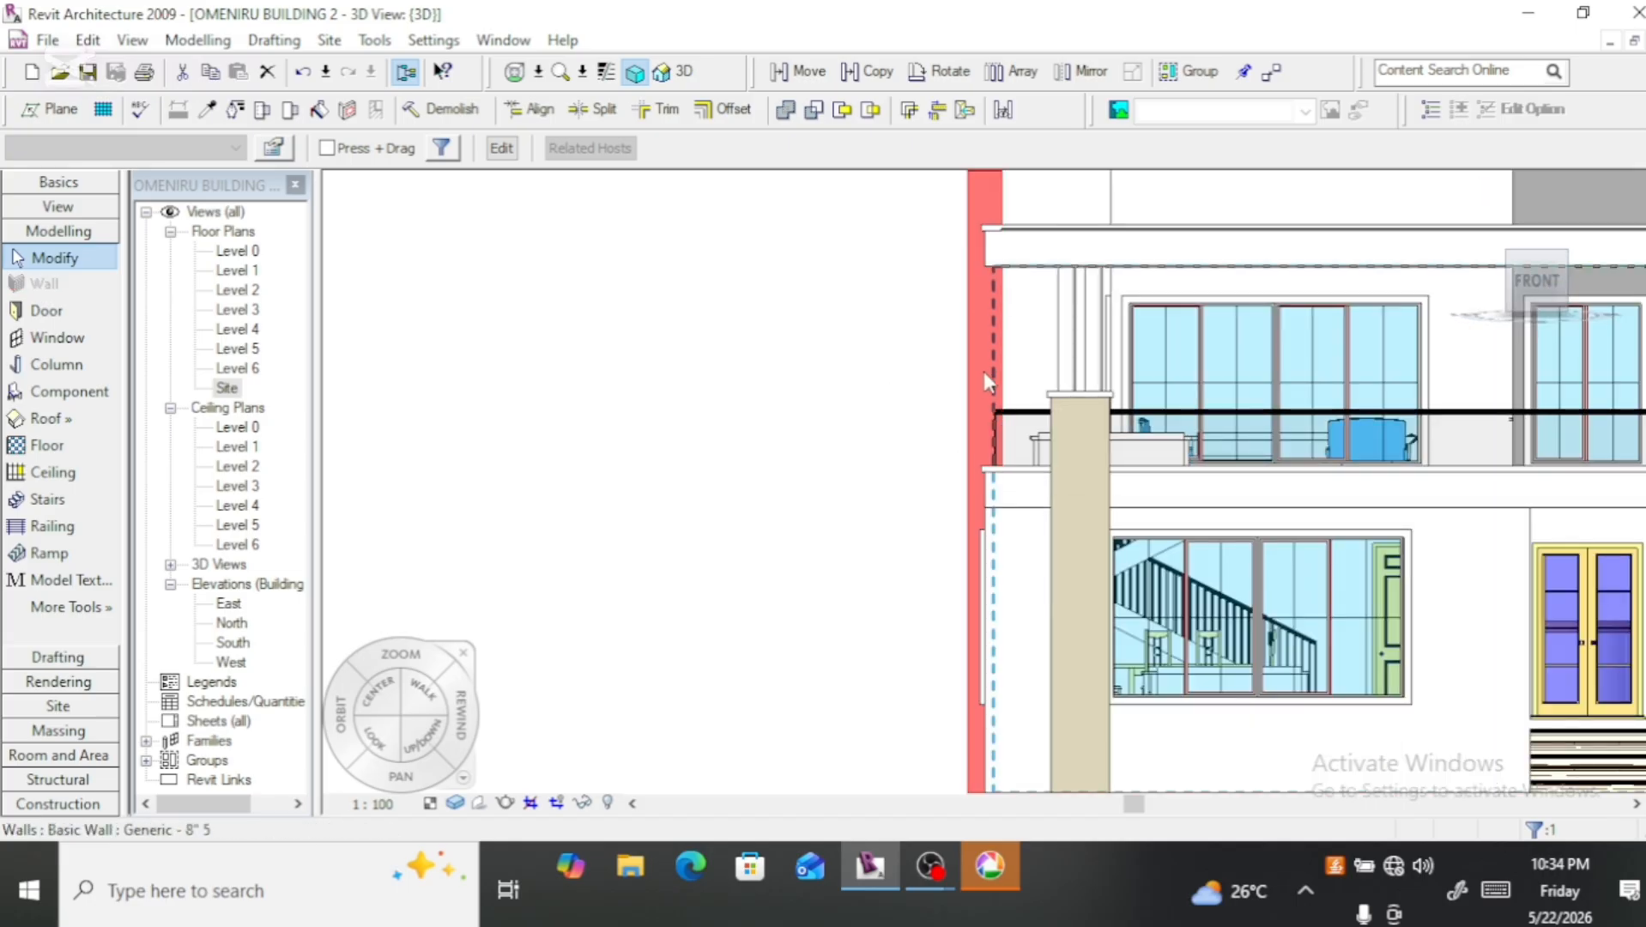
# Step: Reopen the fin's in-place family and its sweep for editing, and finish both
pyautogui.click(508, 155)
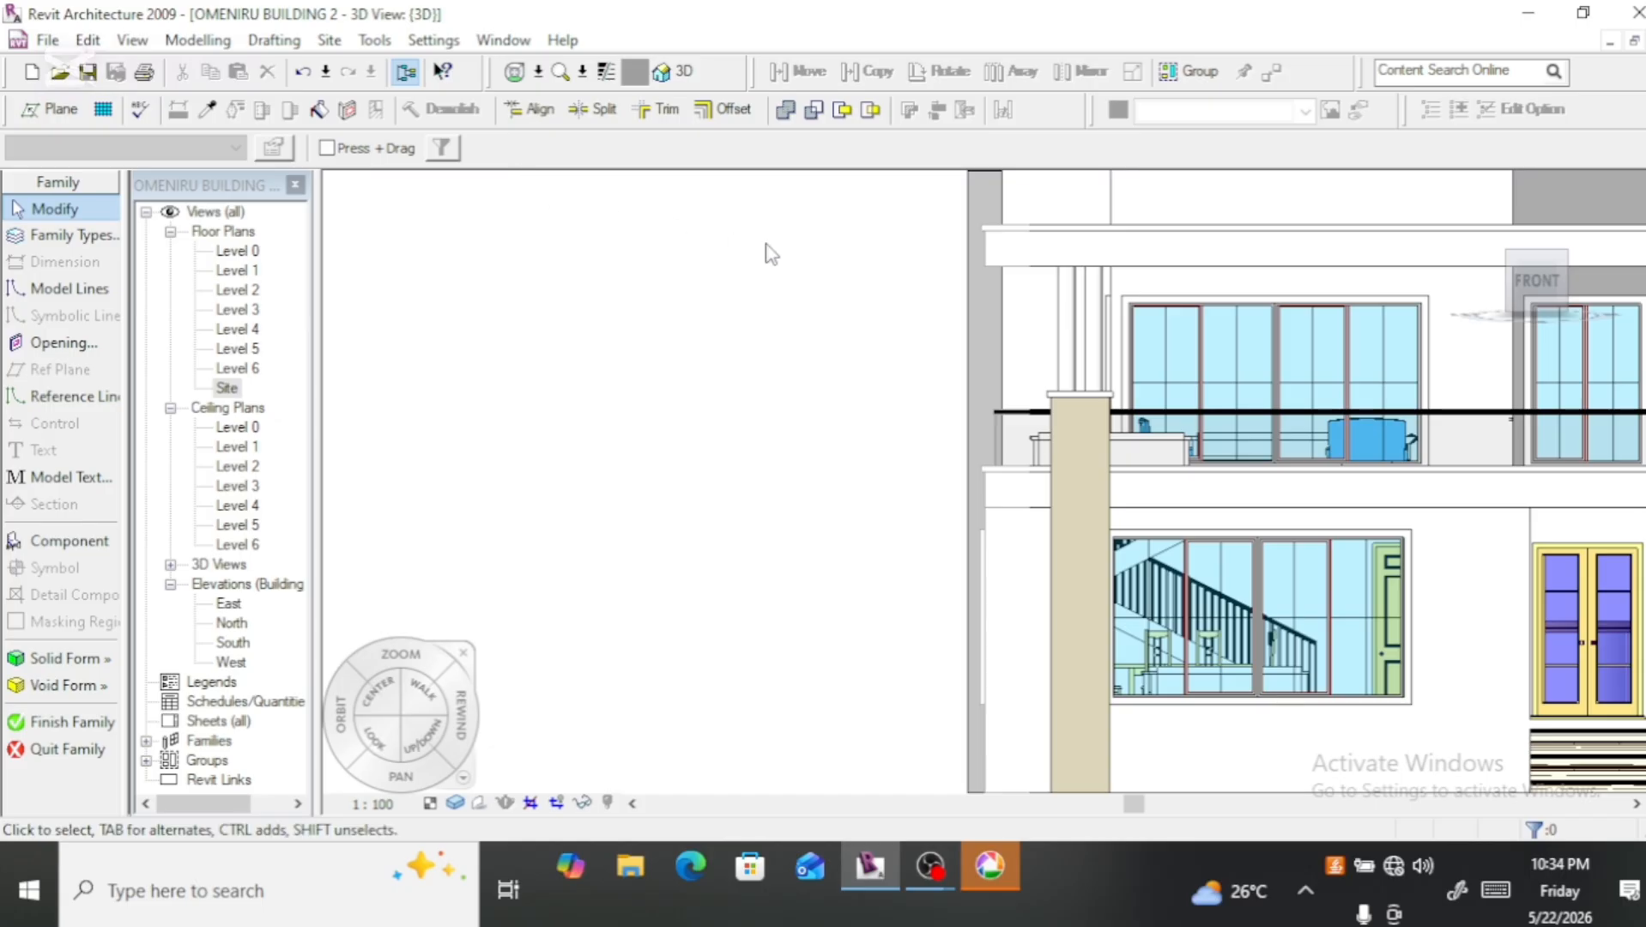
pyautogui.click(977, 327)
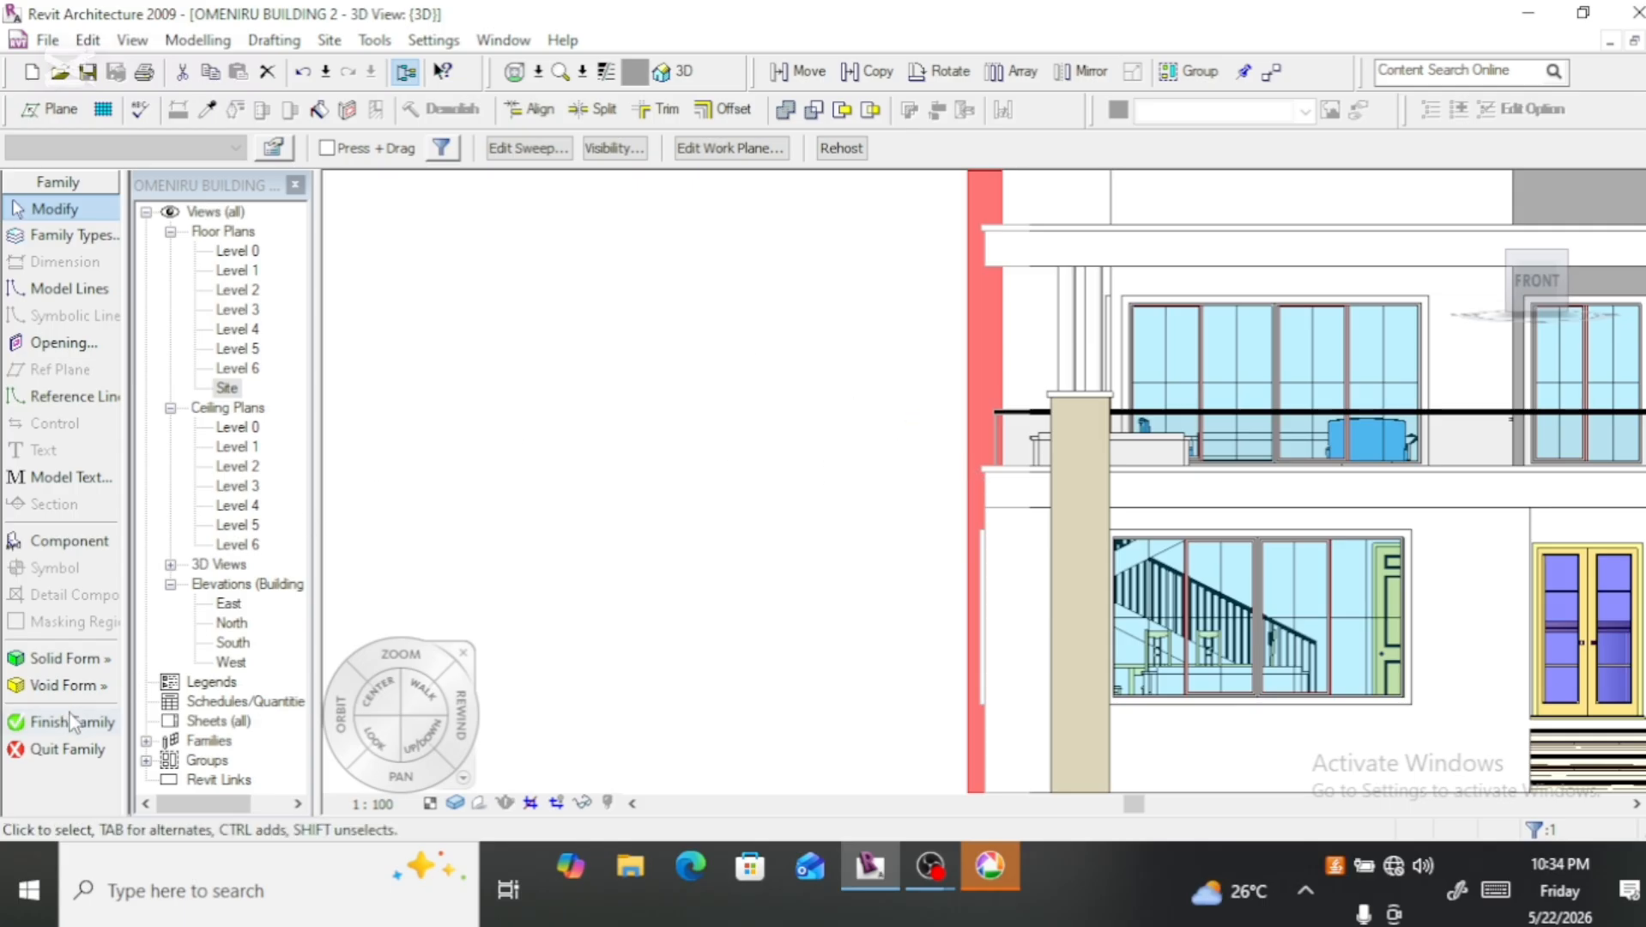
pyautogui.click(520, 151)
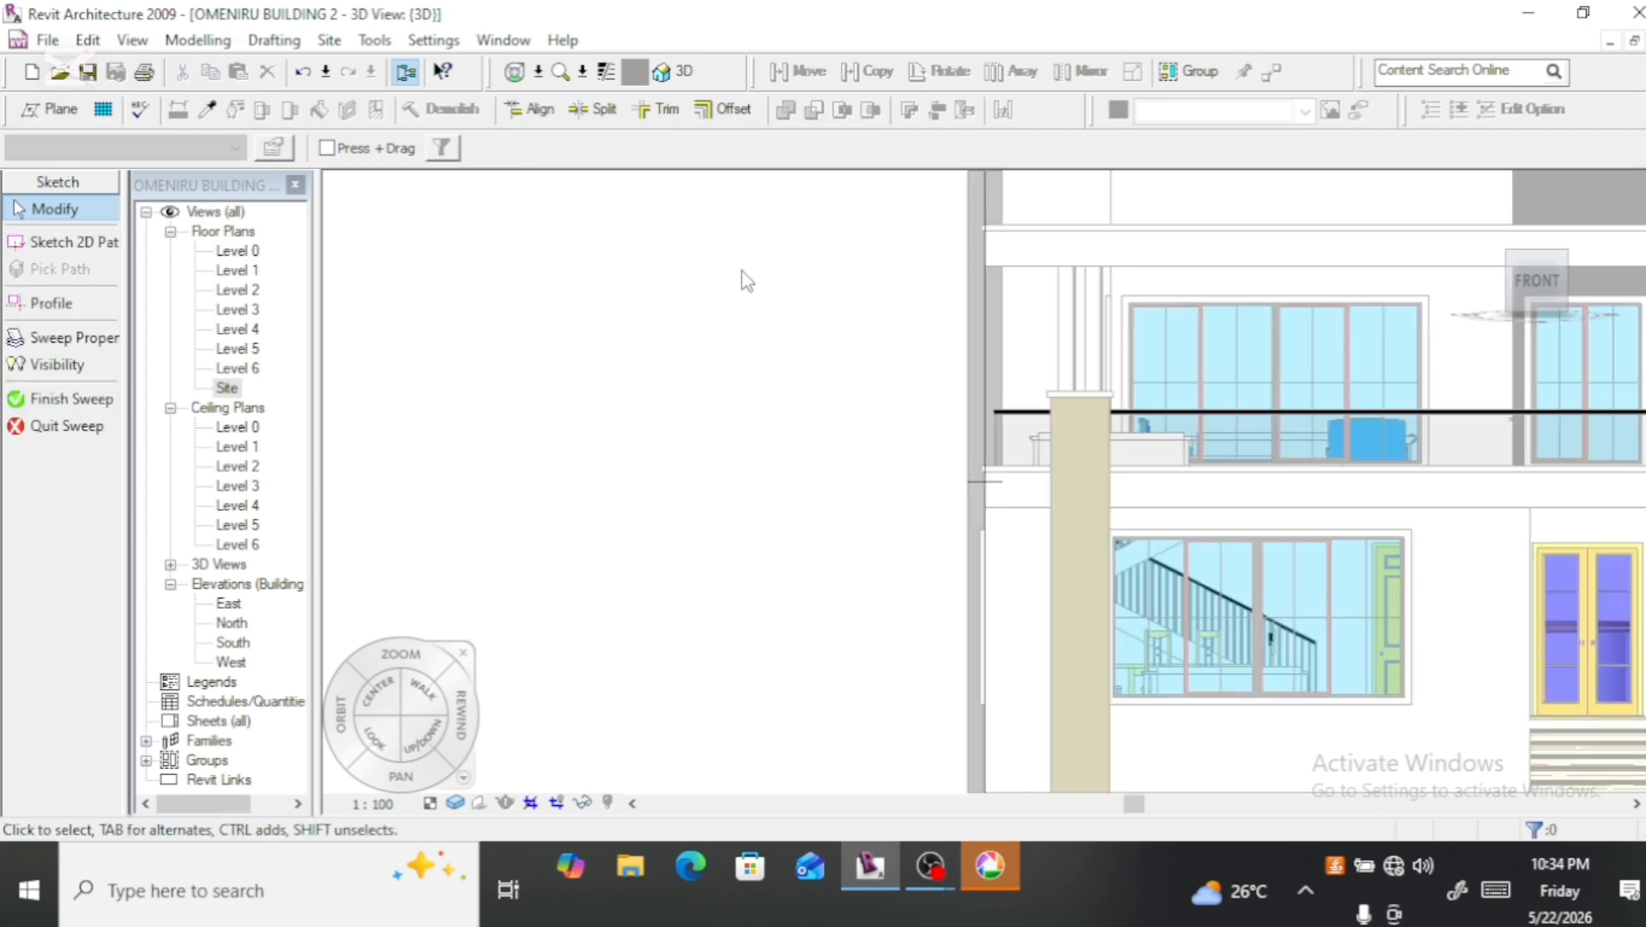
pyautogui.click(57, 402)
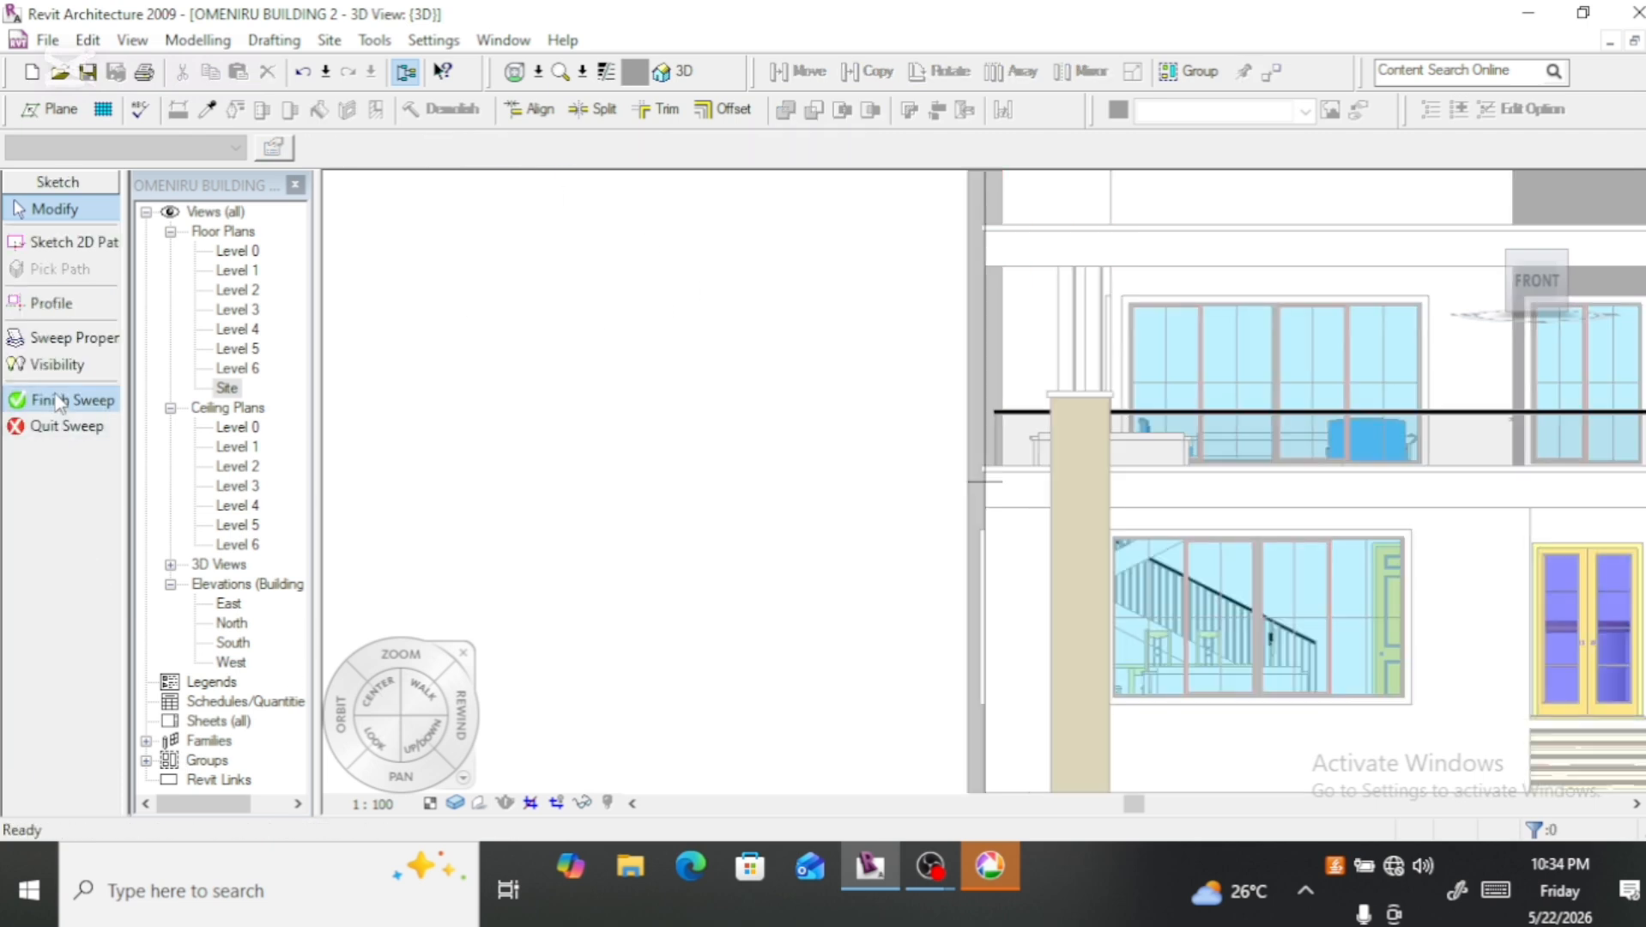
pyautogui.scroll(-2, 586, 475)
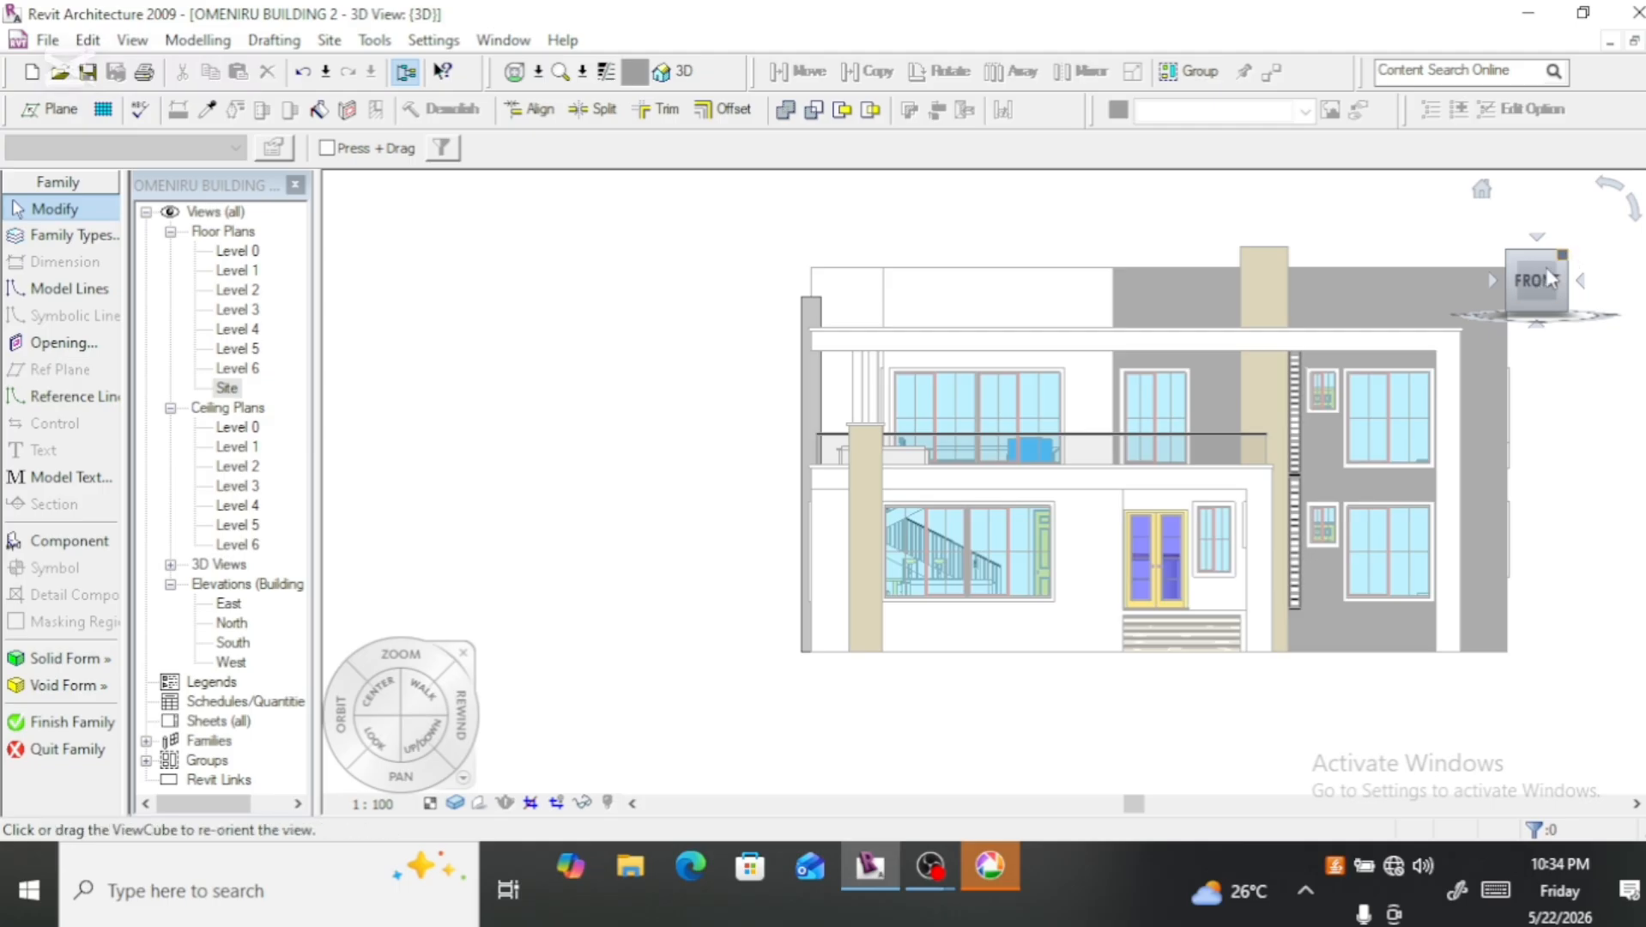
pyautogui.click(67, 723)
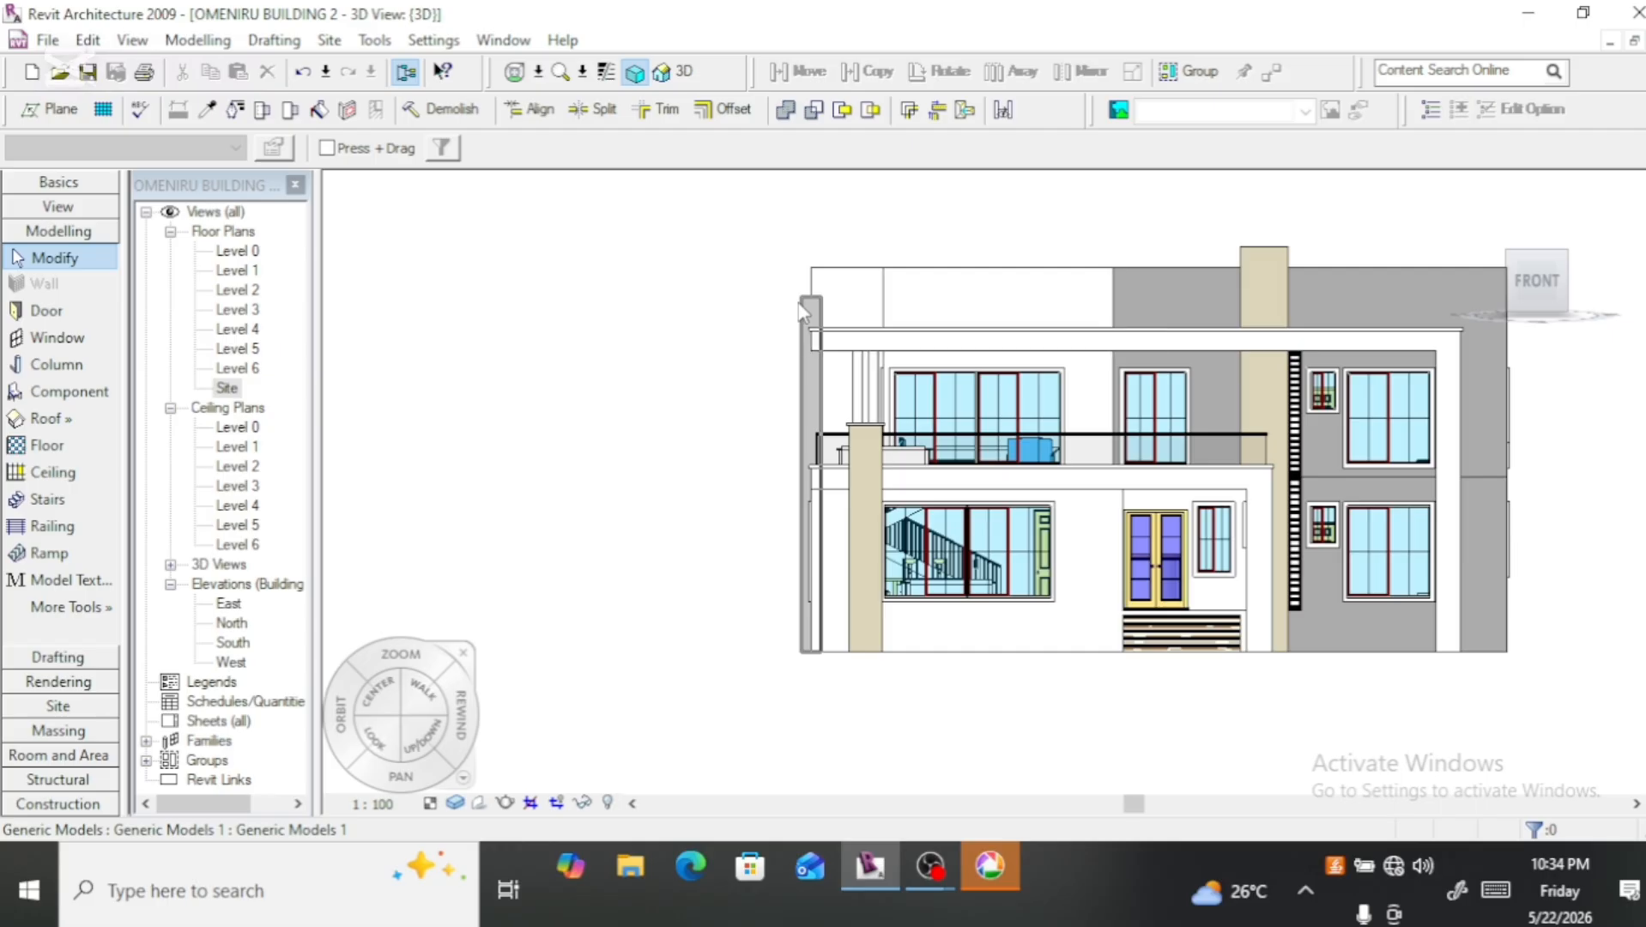
# Step: Check the fin's element properties and type properties for a material setting, and close them
pyautogui.click(804, 311)
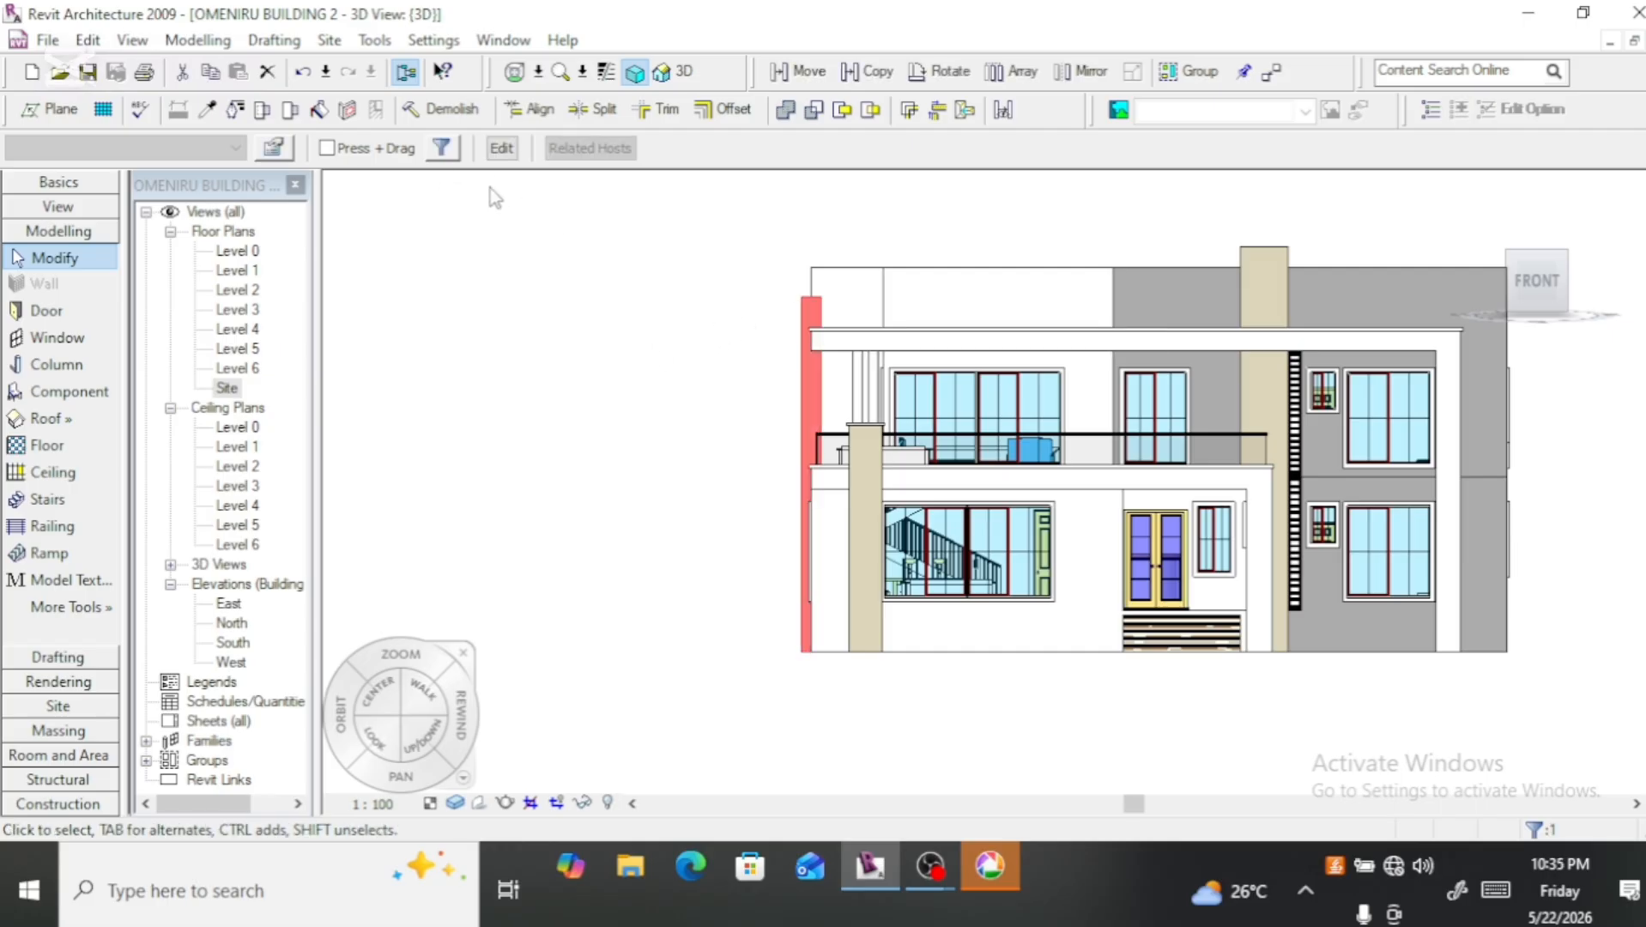
pyautogui.click(273, 151)
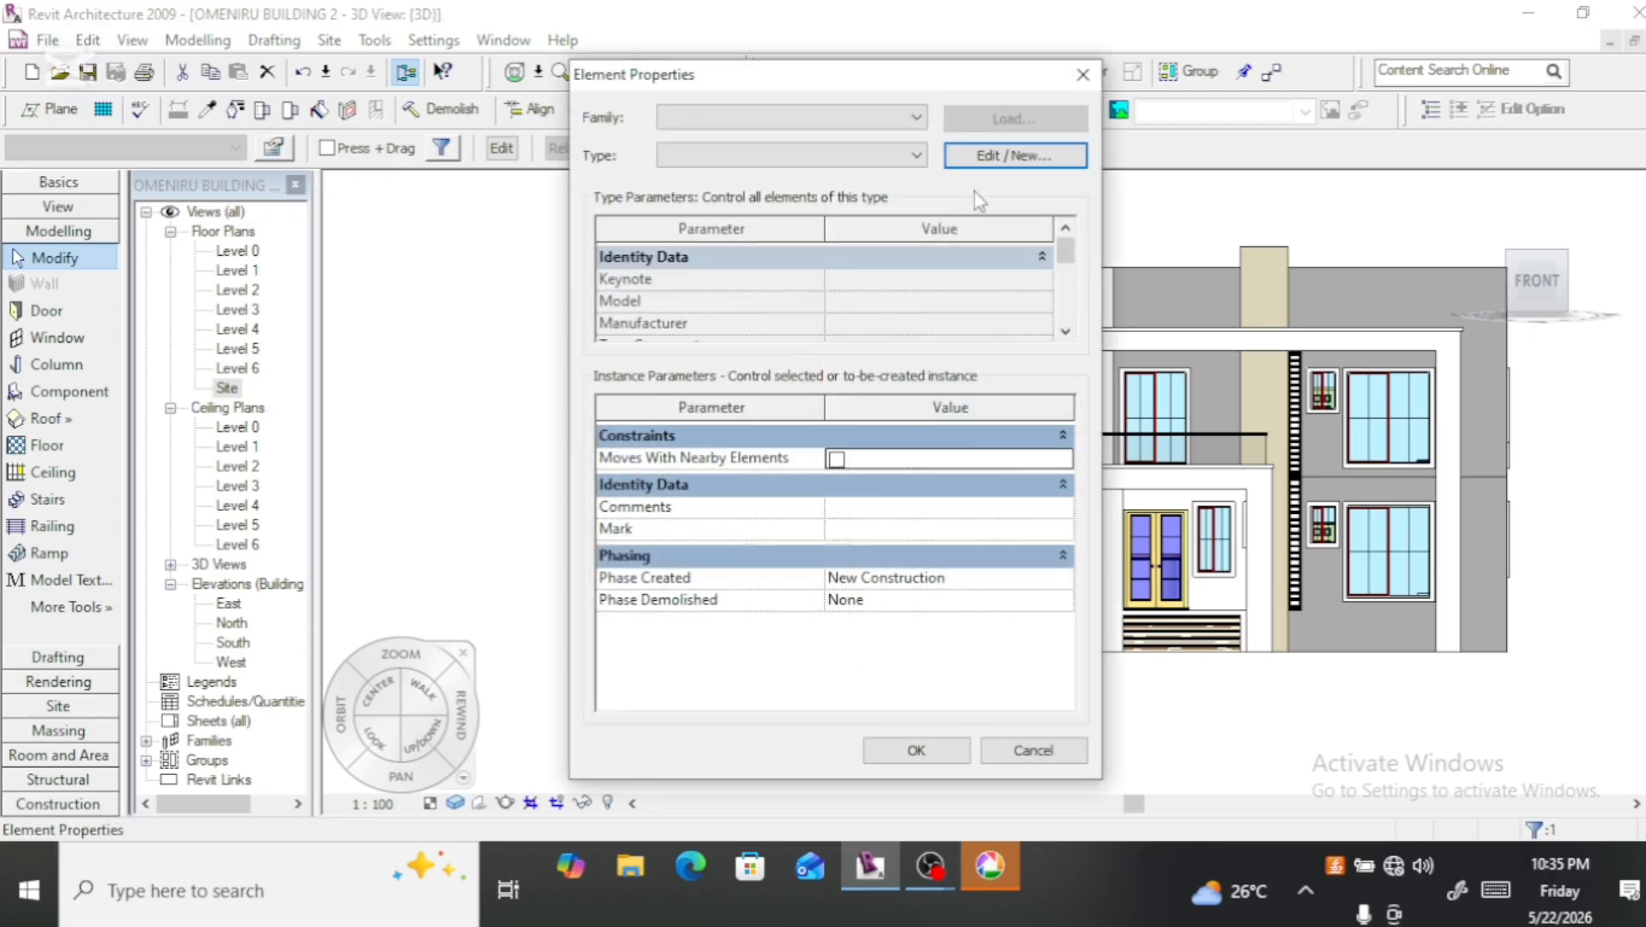
pyautogui.click(998, 155)
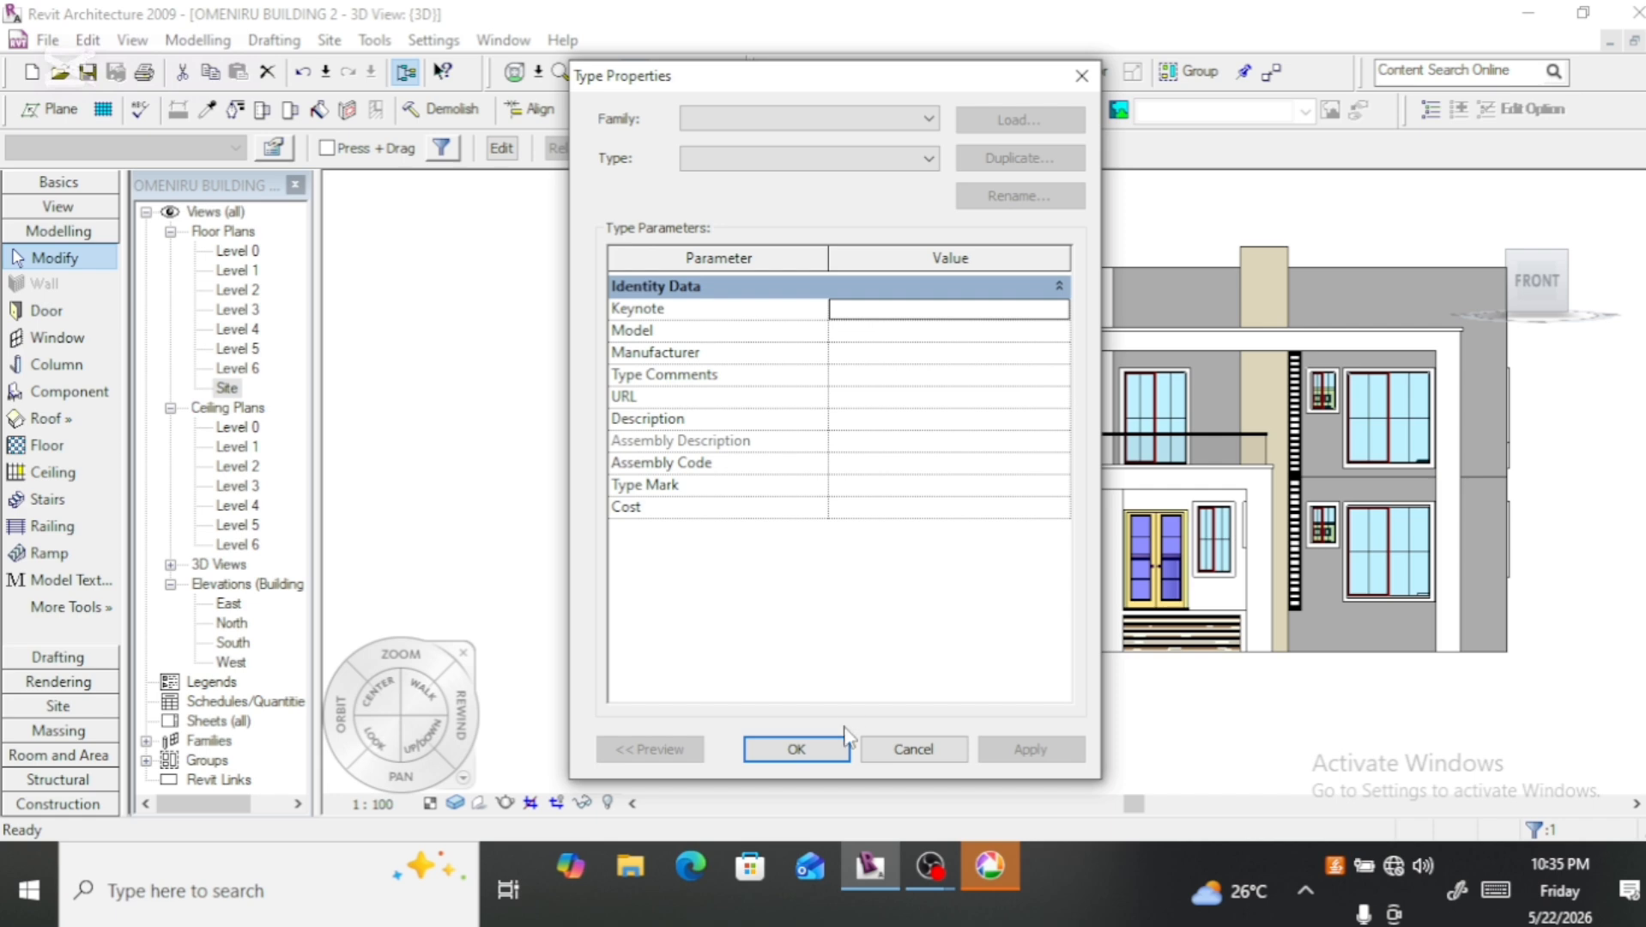
pyautogui.click(824, 743)
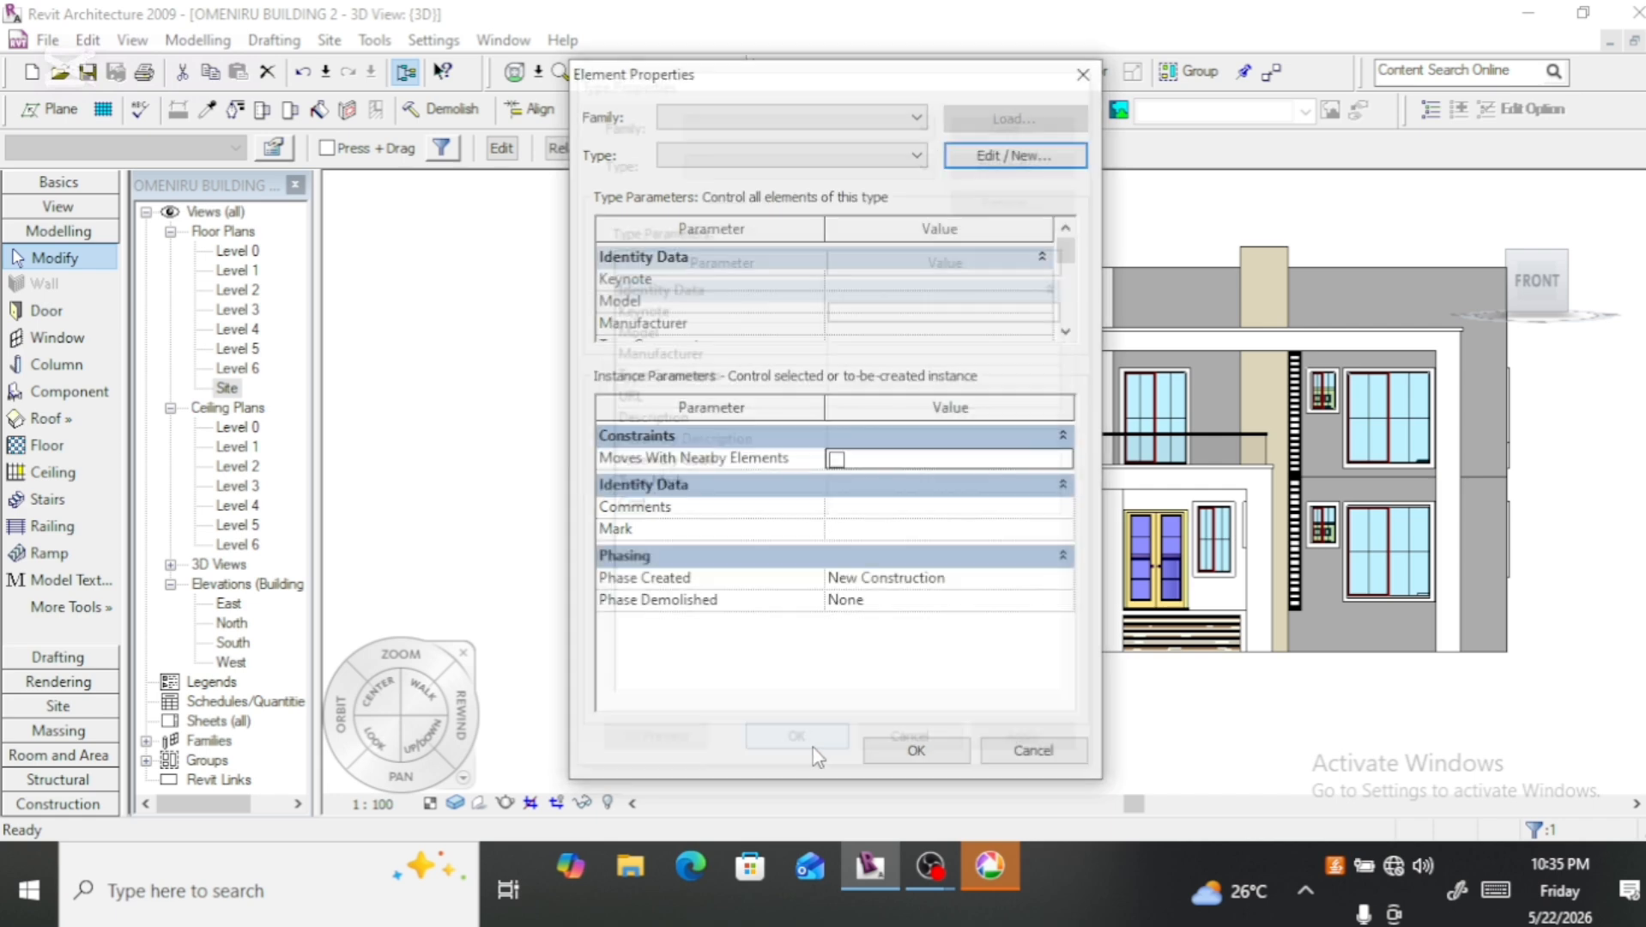
pyautogui.click(897, 740)
pyautogui.click(617, 633)
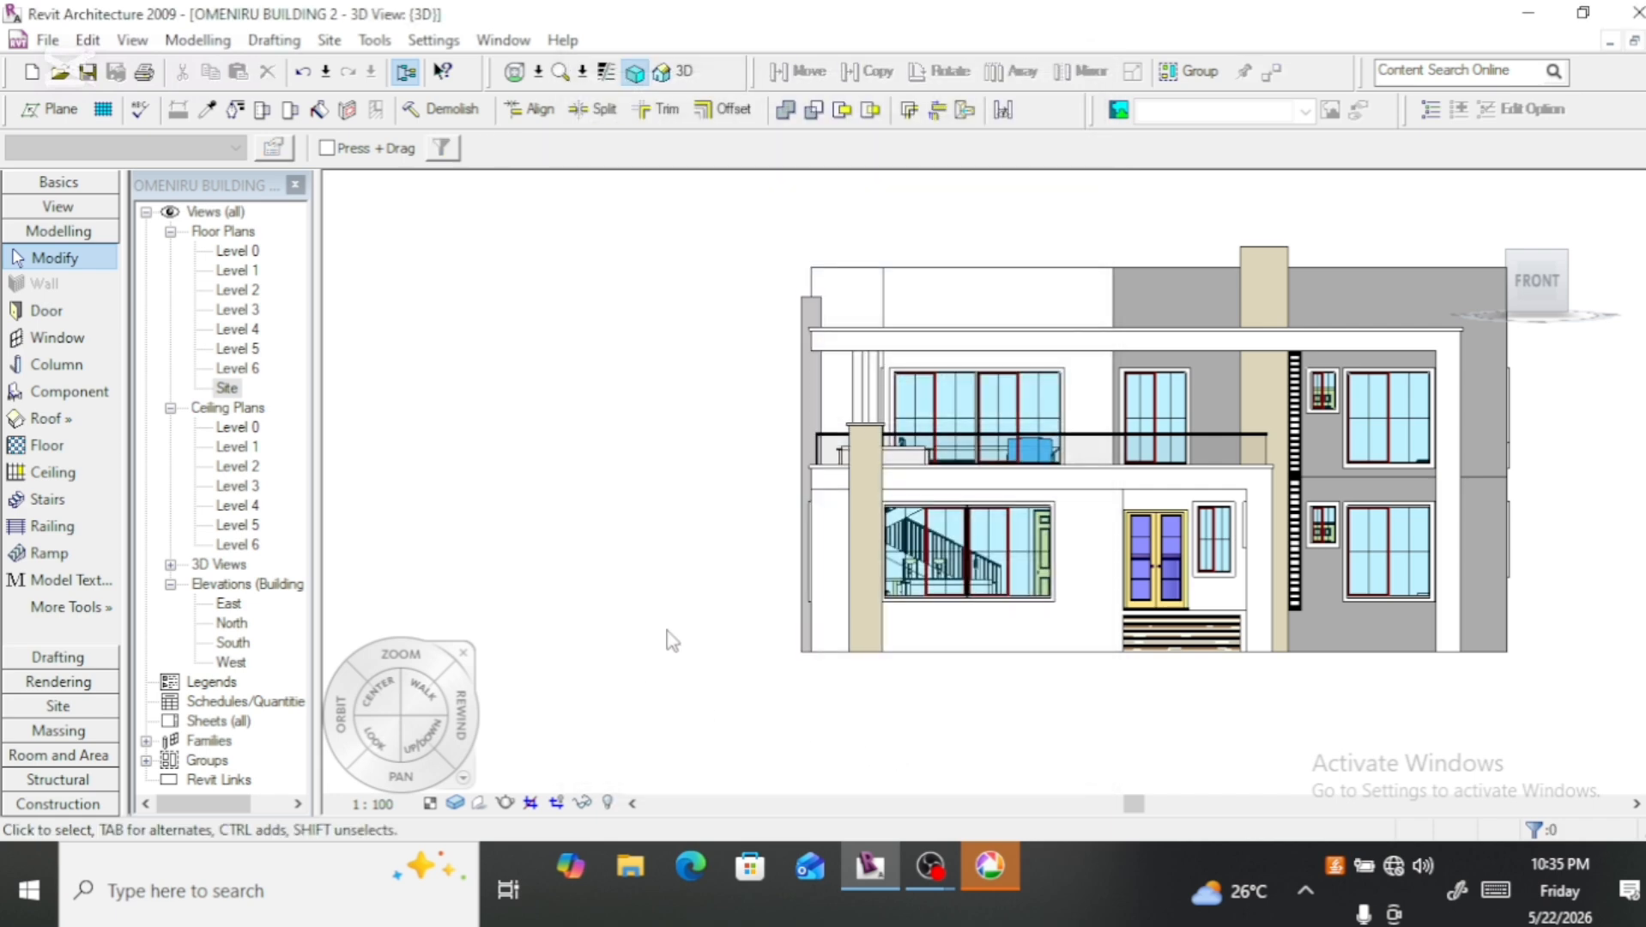
# Step: Inspect the structure layers and material of the grey upper front wall's type Generic - 8" 6, and close its properties
pyautogui.click(1414, 268)
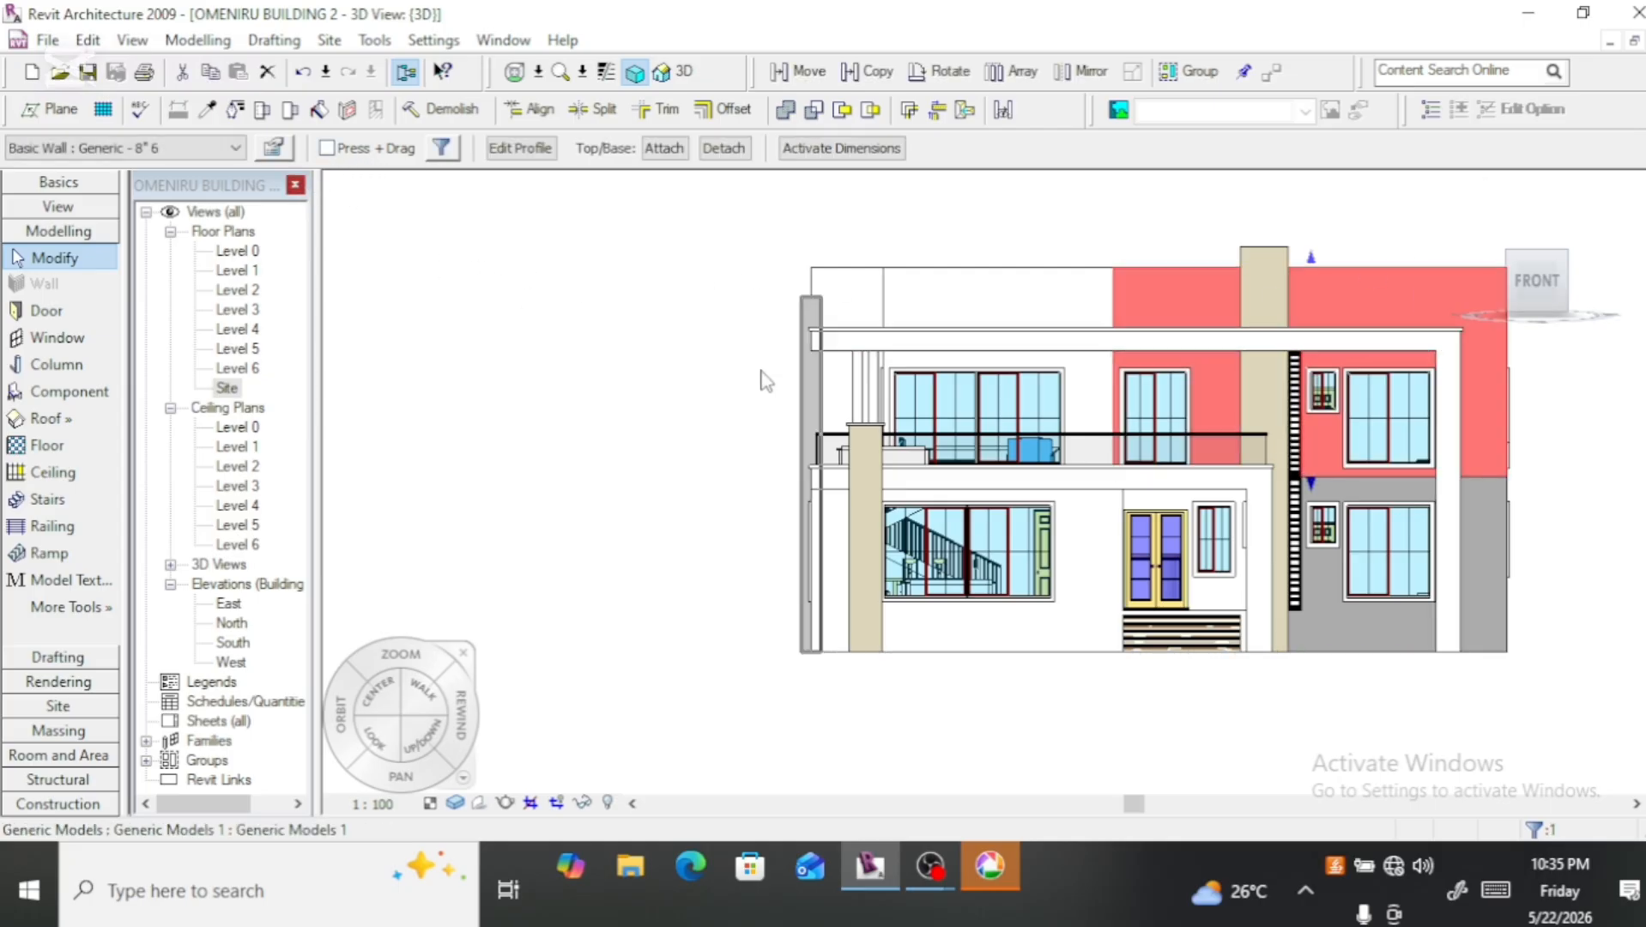
pyautogui.click(273, 149)
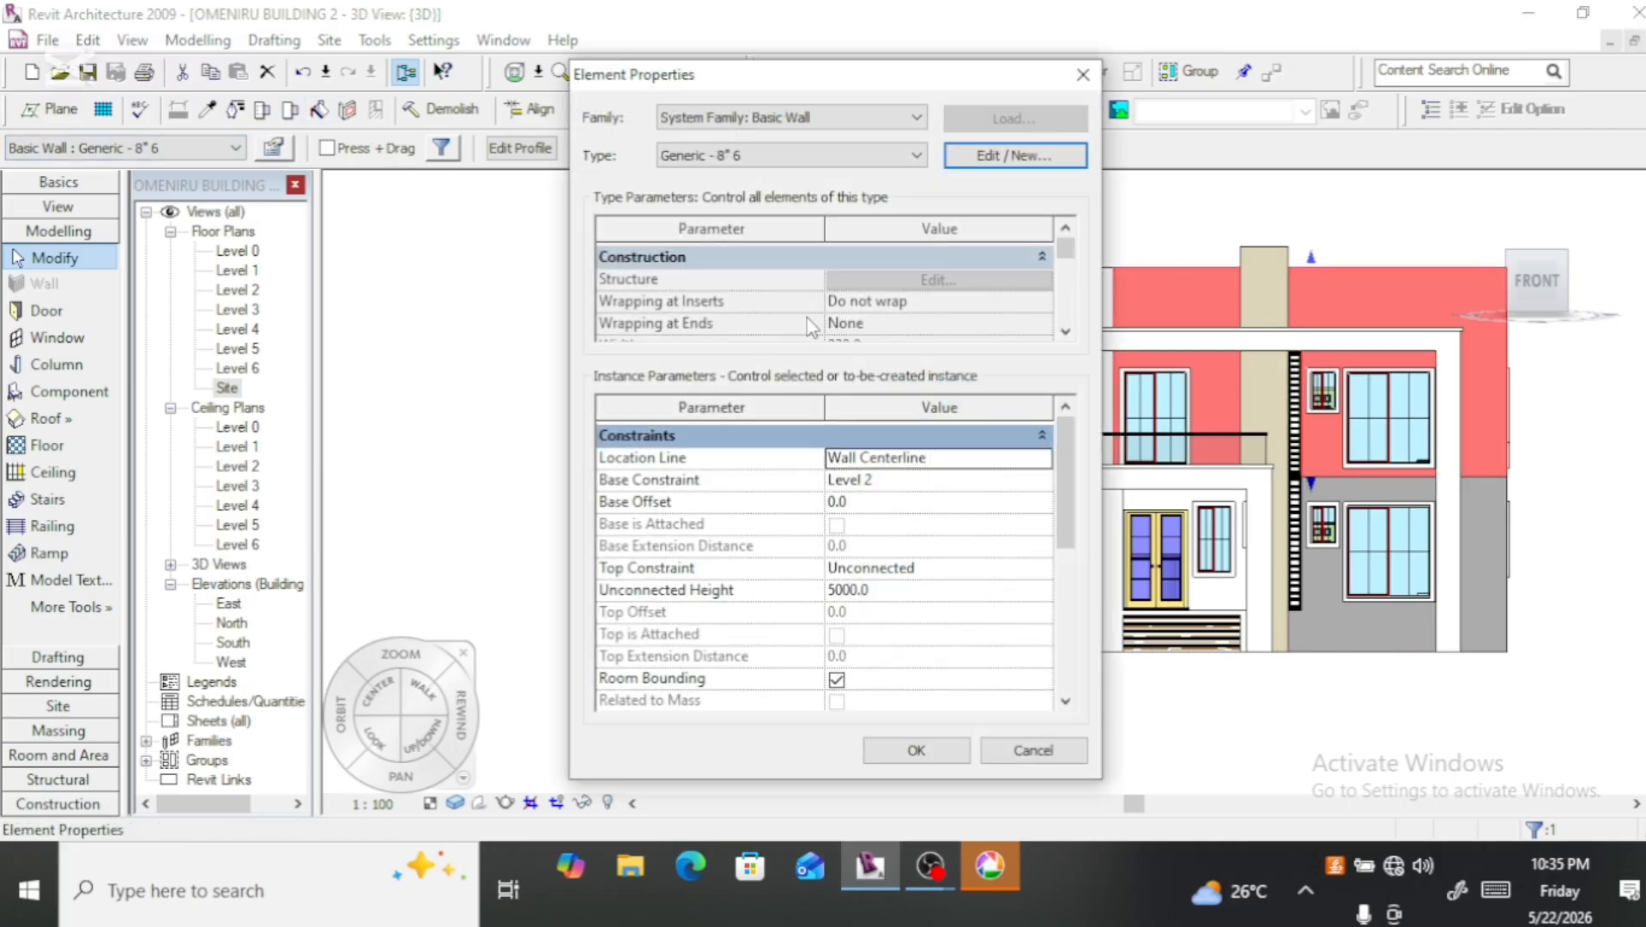
pyautogui.click(974, 157)
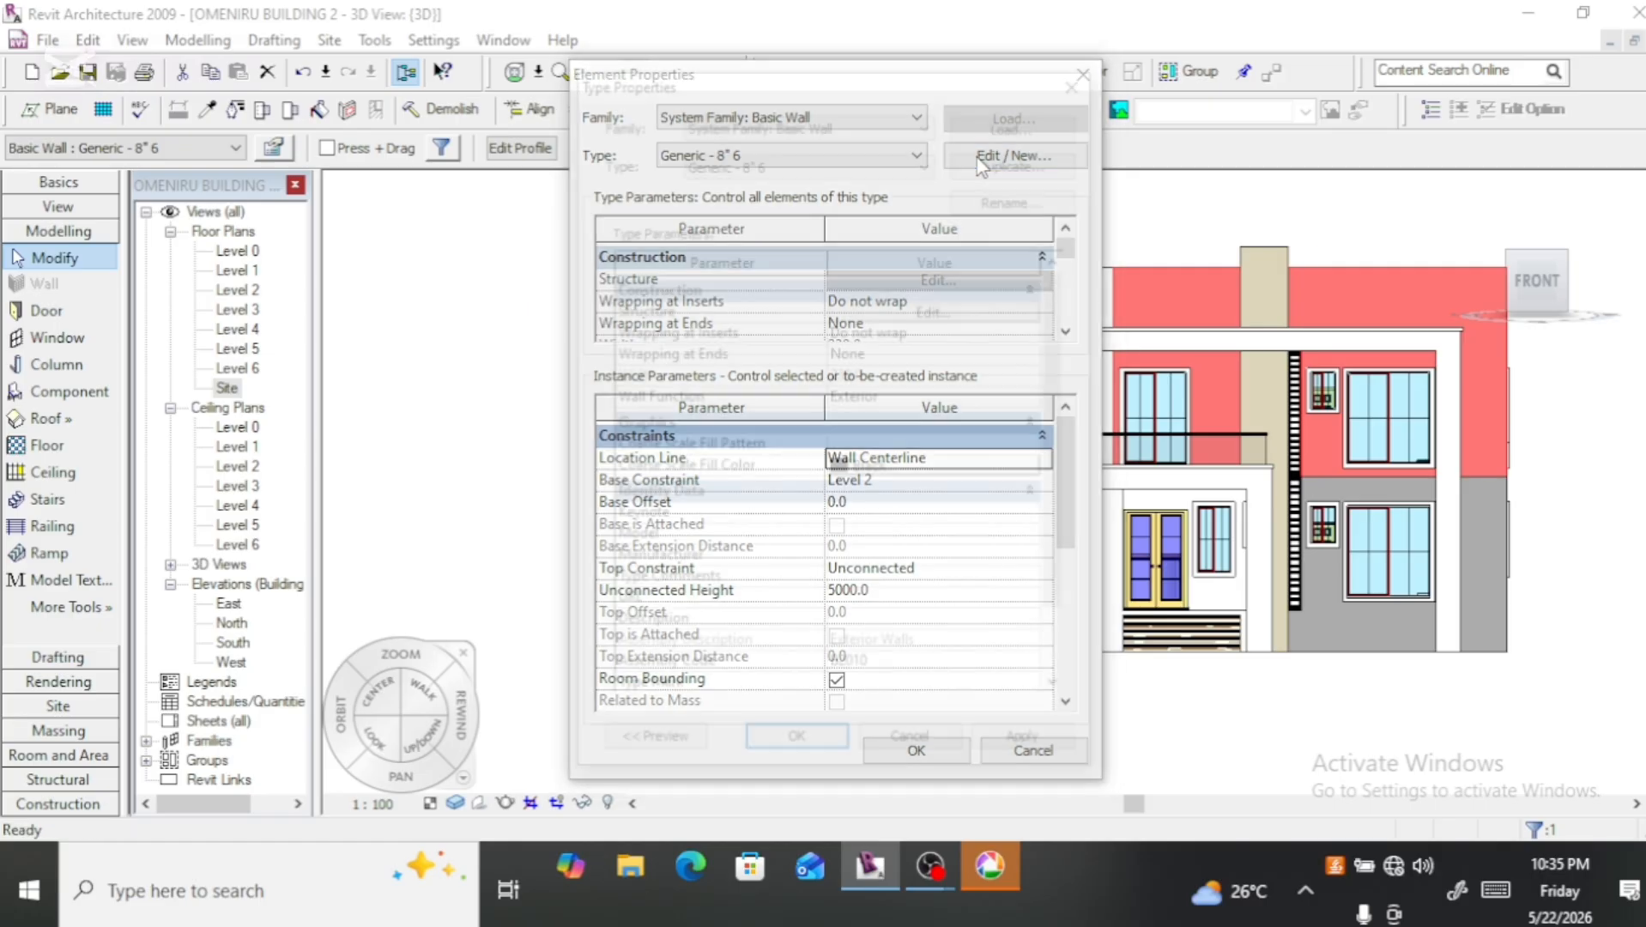
pyautogui.click(914, 311)
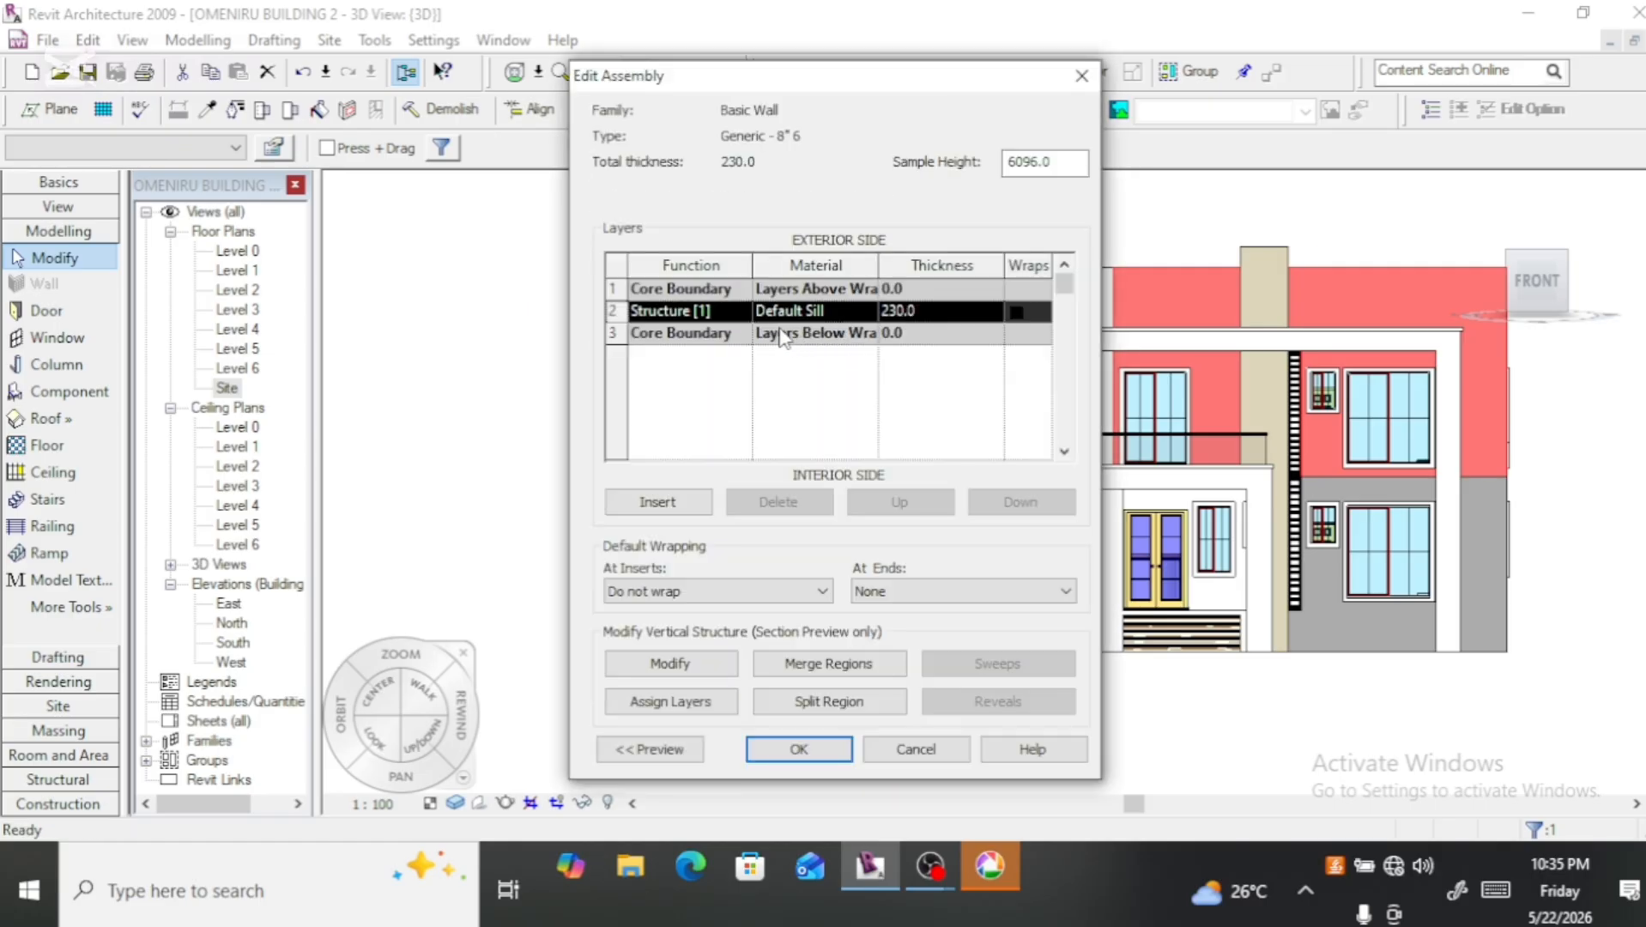
pyautogui.click(795, 750)
pyautogui.click(796, 752)
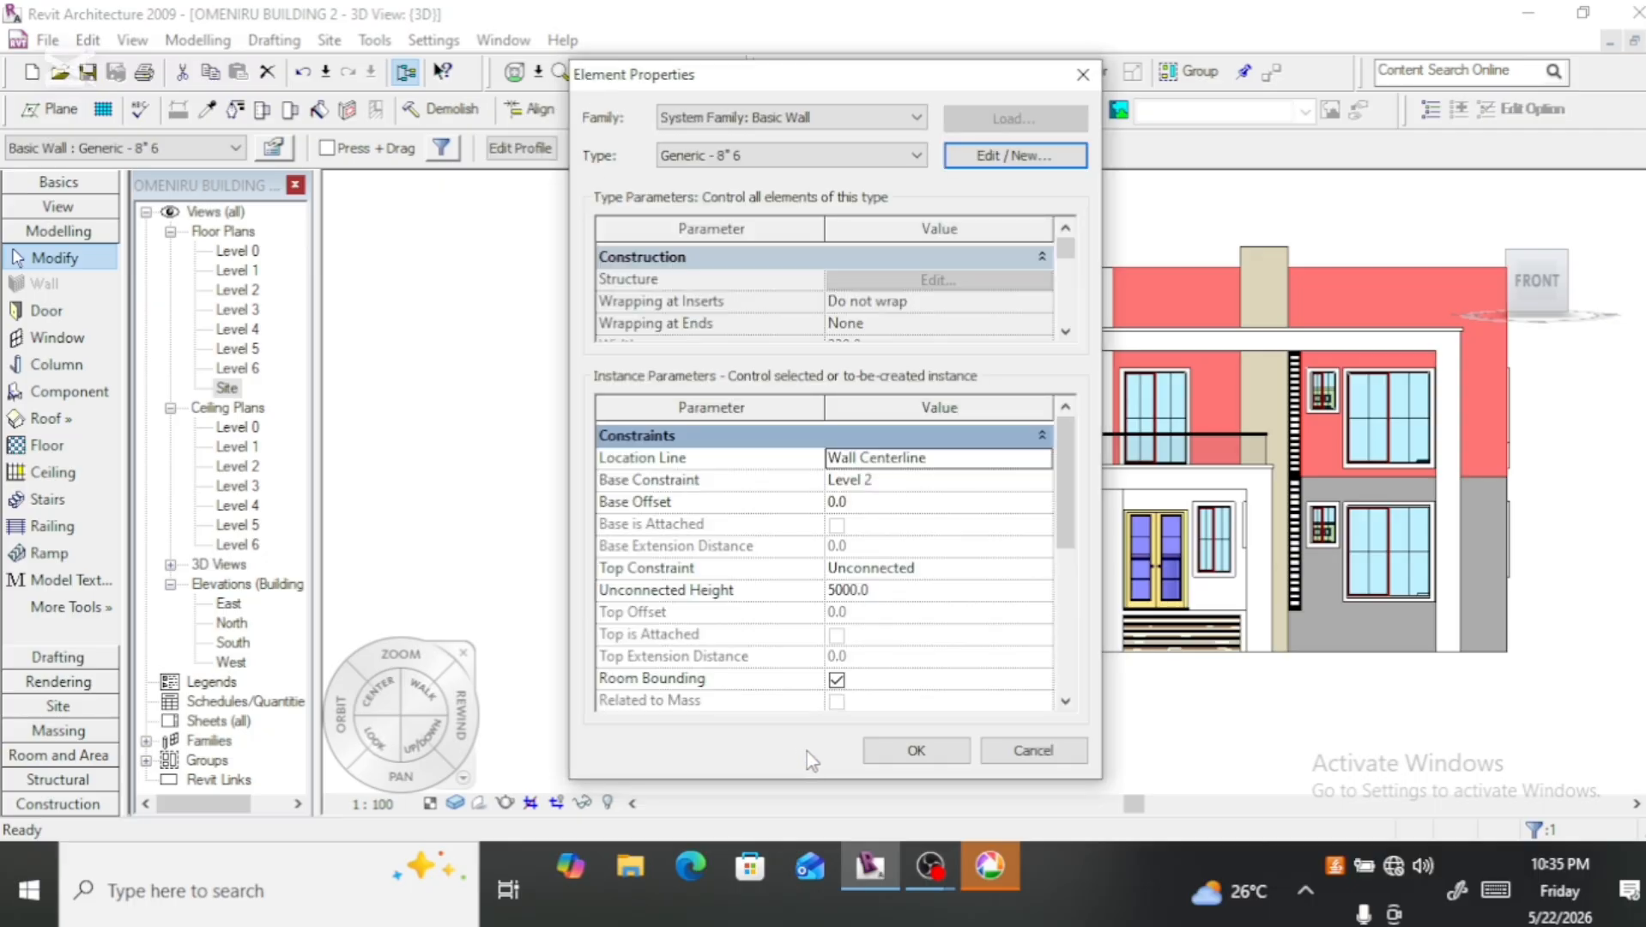
pyautogui.click(888, 746)
pyautogui.click(632, 612)
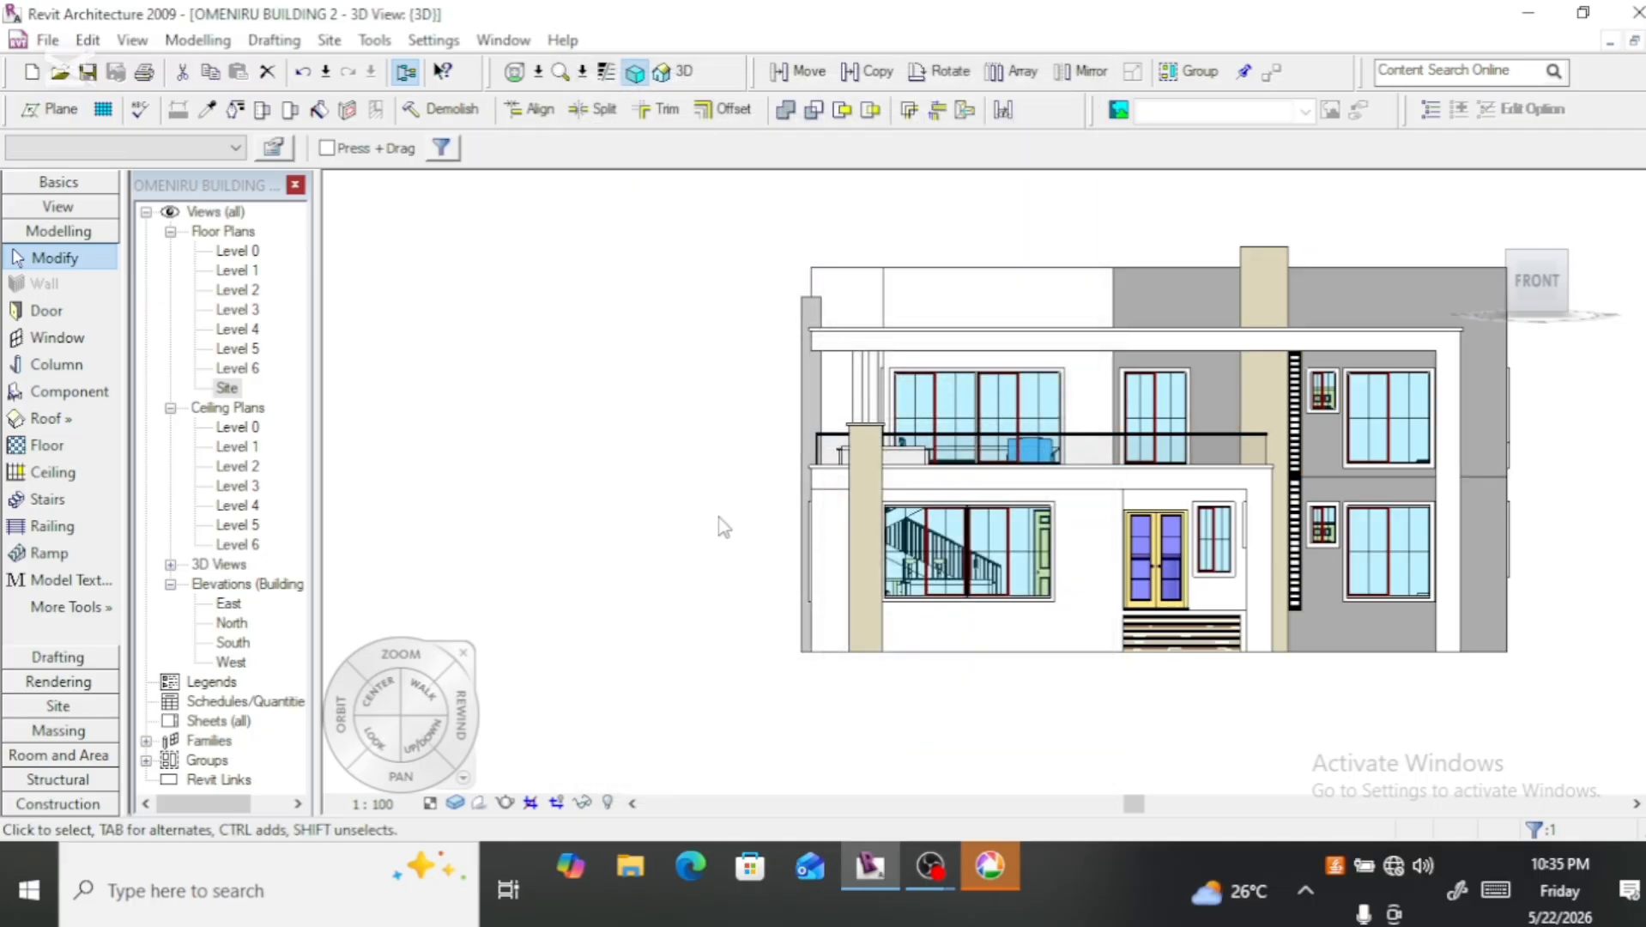
# Step: Recheck the vertical fin's element properties and its type properties for a material parameter, and close them
pyautogui.click(801, 369)
pyautogui.click(274, 149)
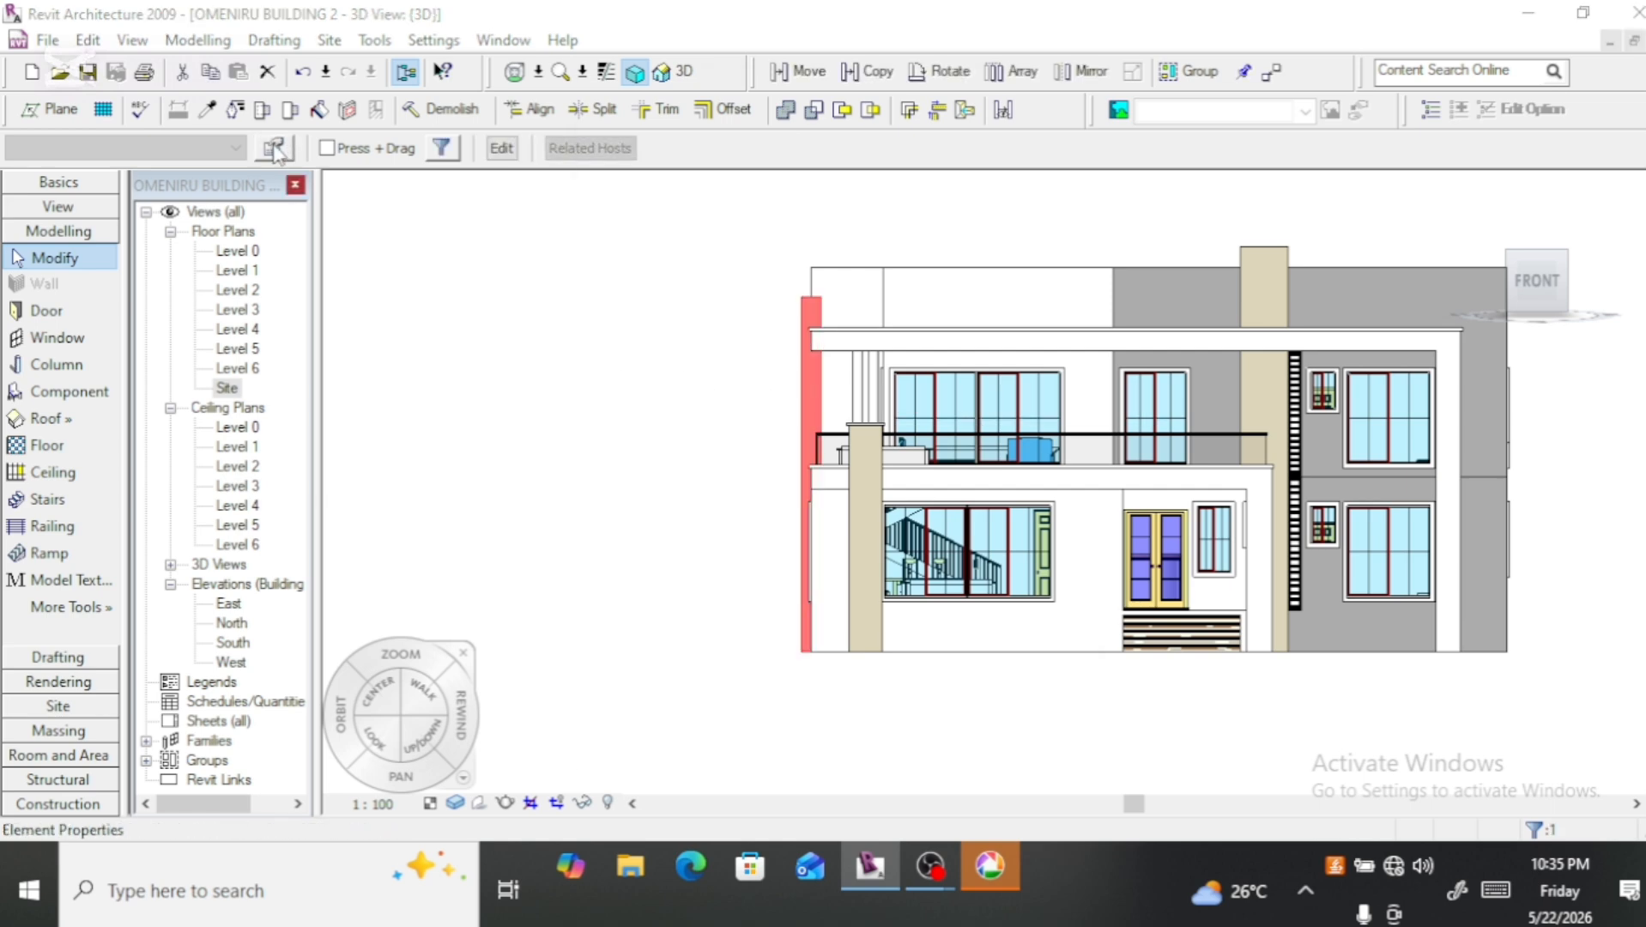
pyautogui.click(975, 156)
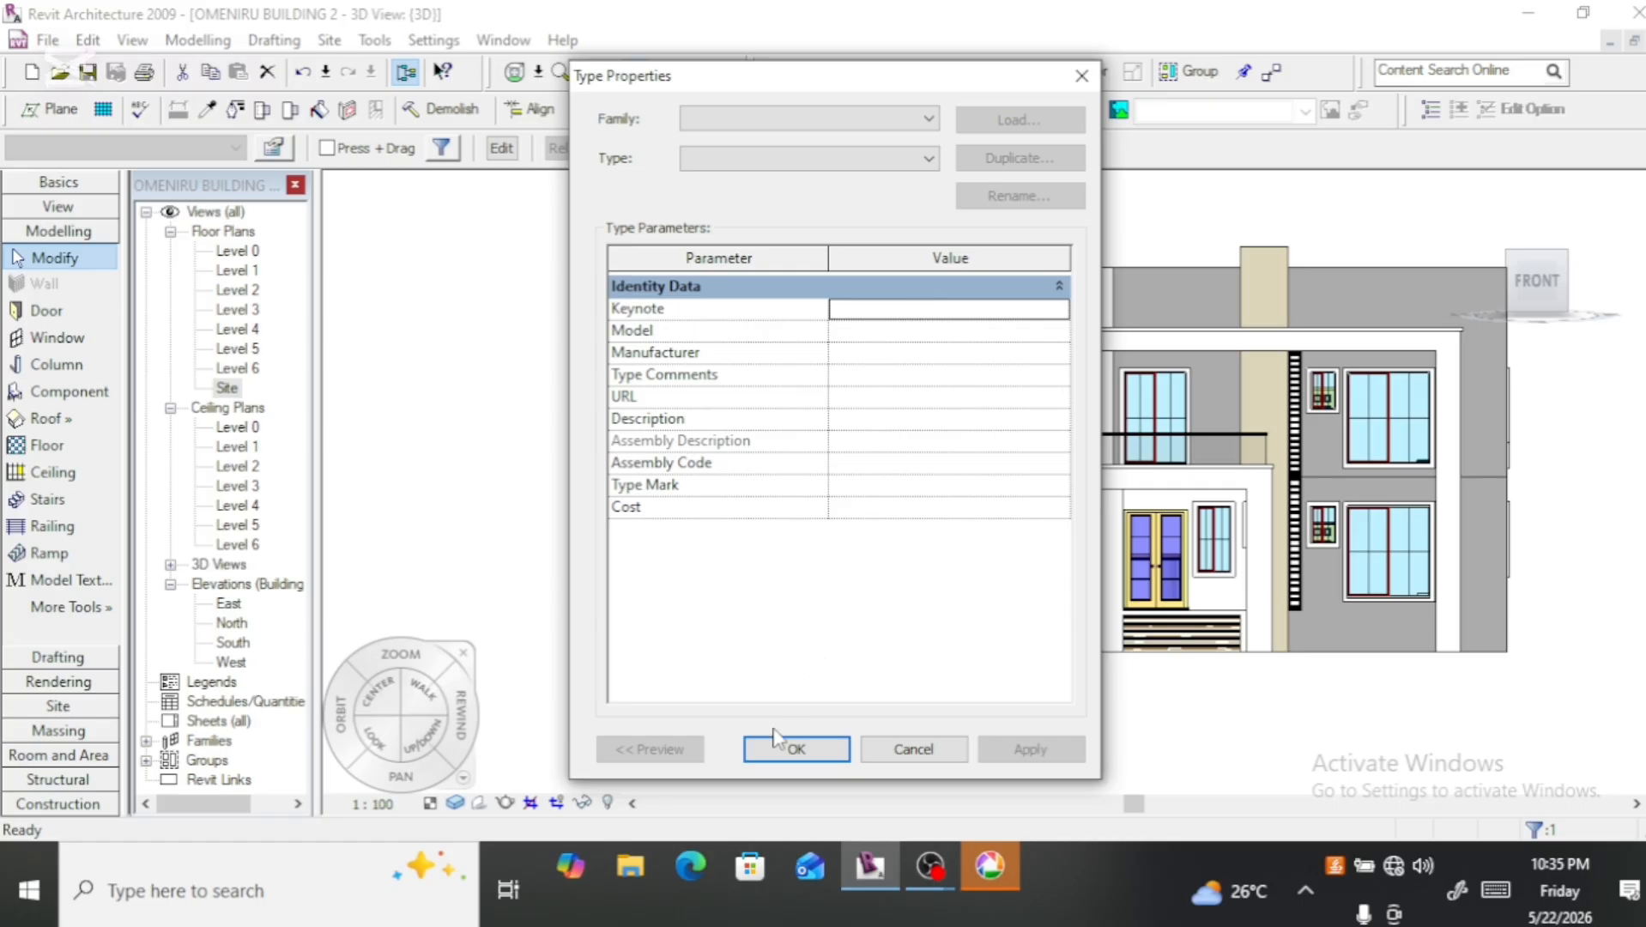
pyautogui.click(776, 743)
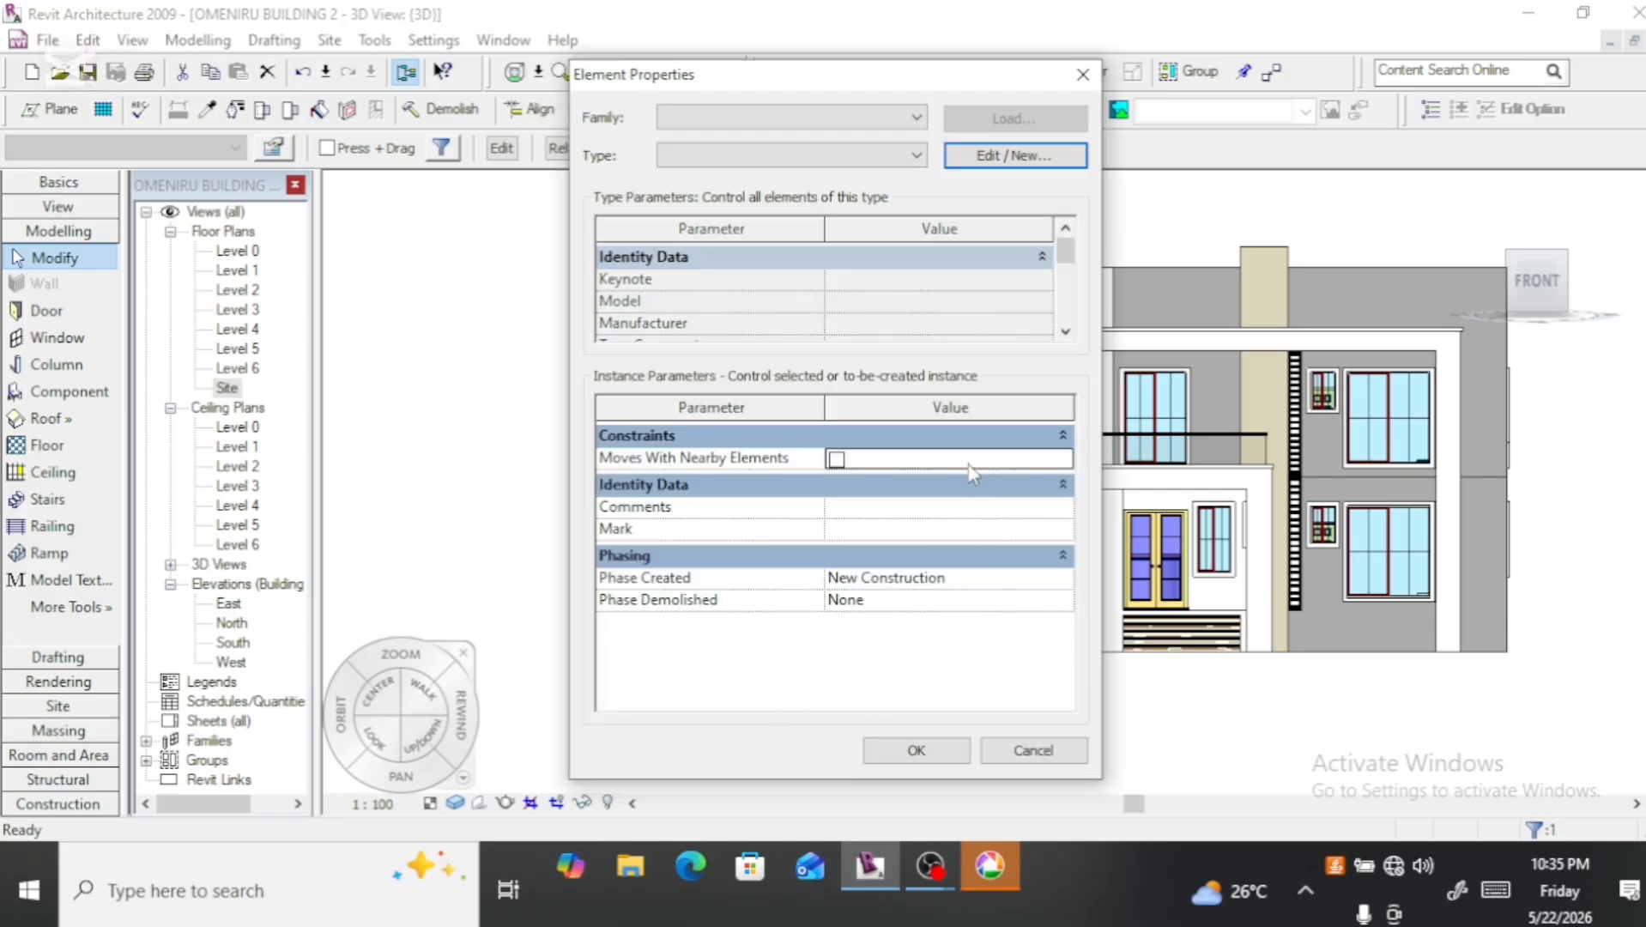
pyautogui.click(983, 156)
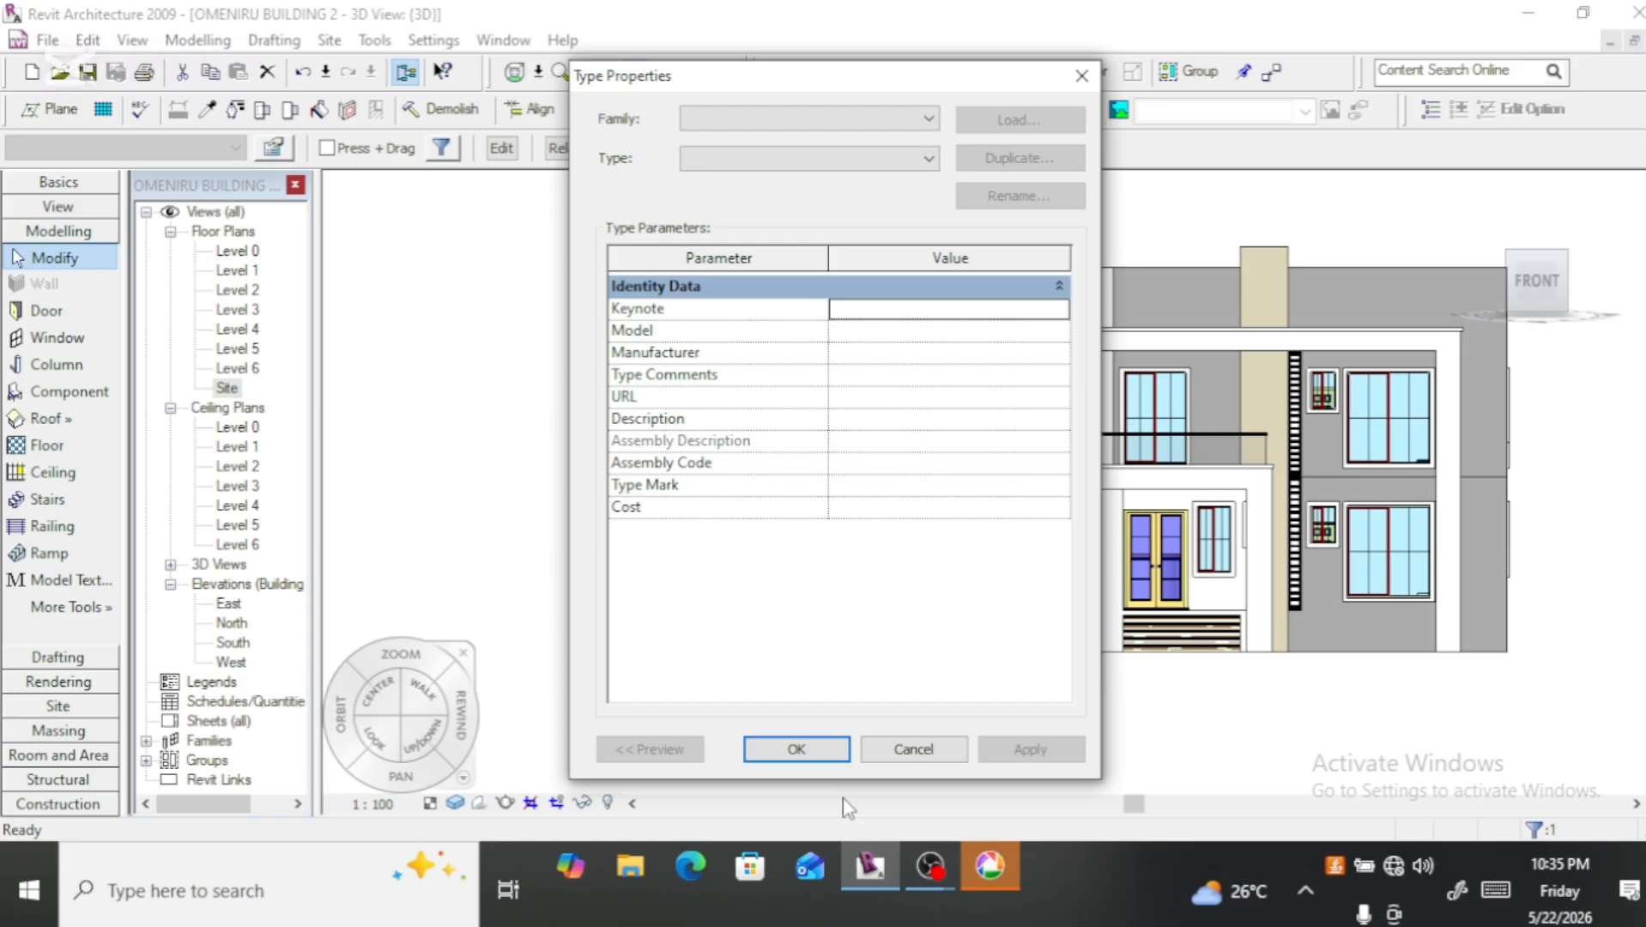
pyautogui.click(819, 748)
pyautogui.click(908, 749)
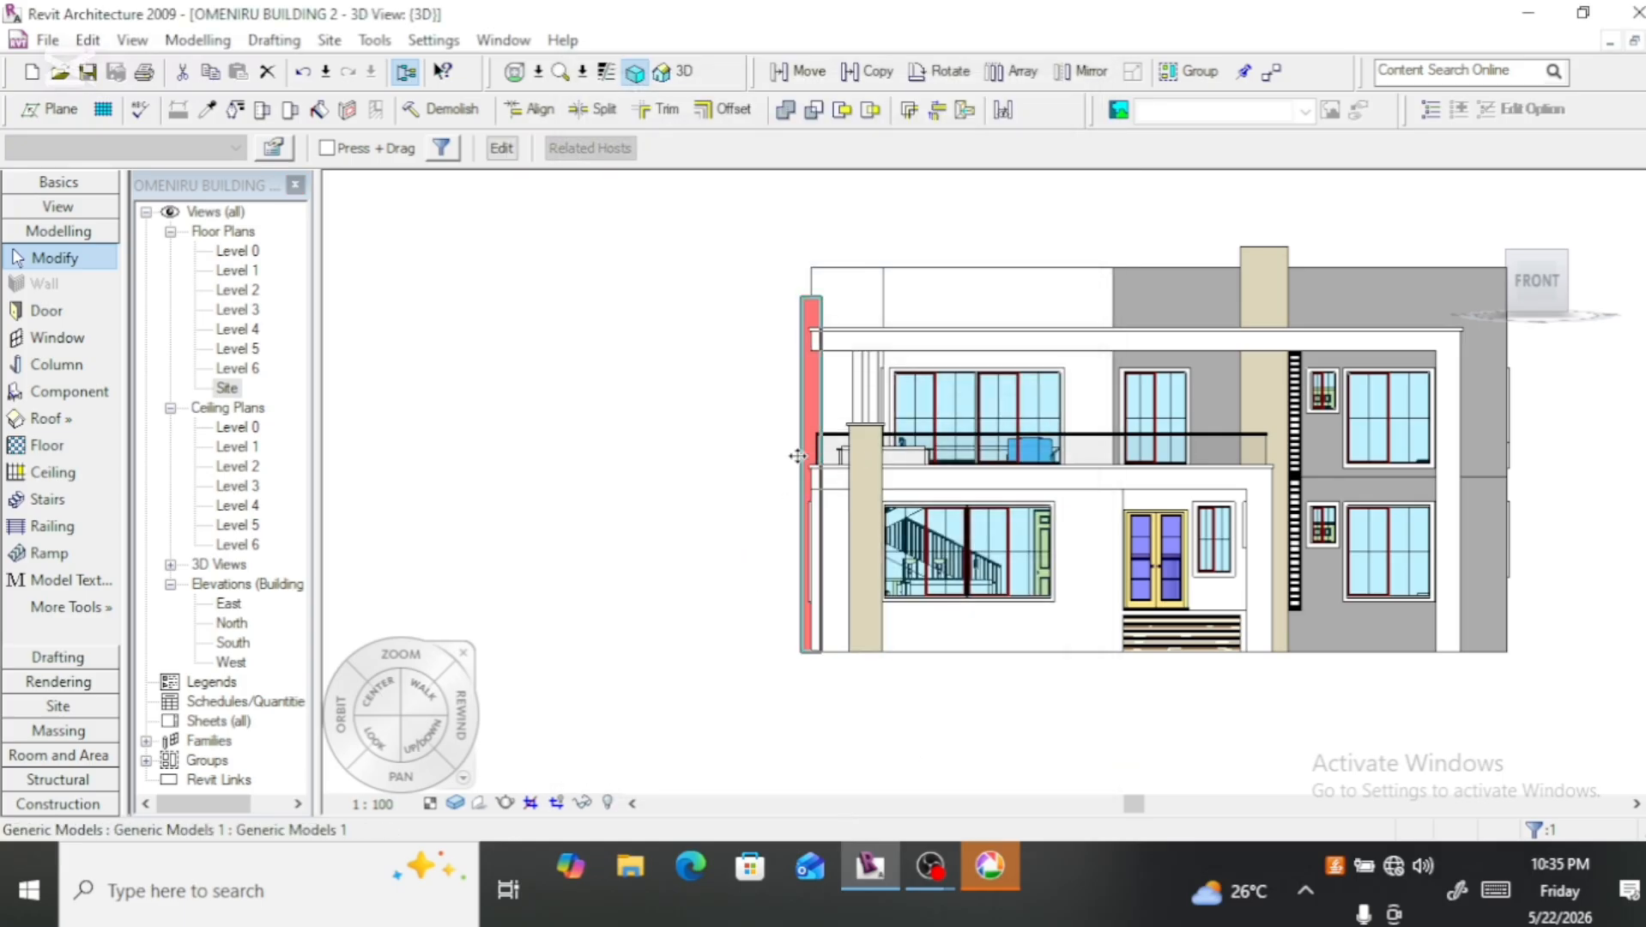
# Step: Check the 3D view's own properties and close them without editing
pyautogui.rightClick(642, 240)
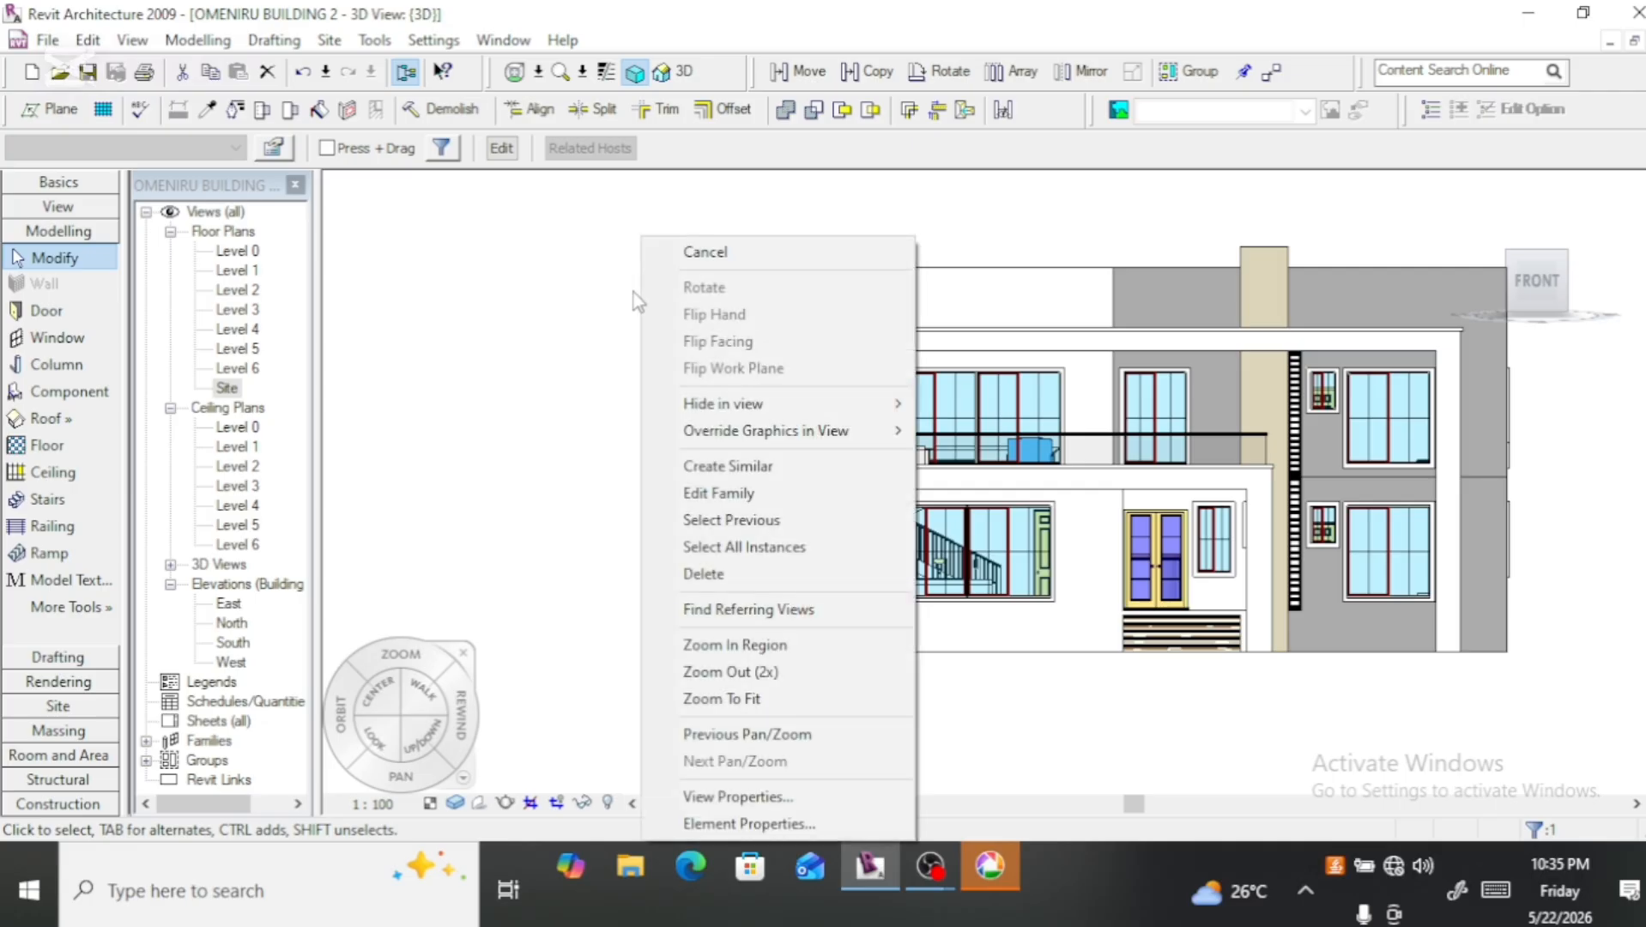
pyautogui.click(772, 797)
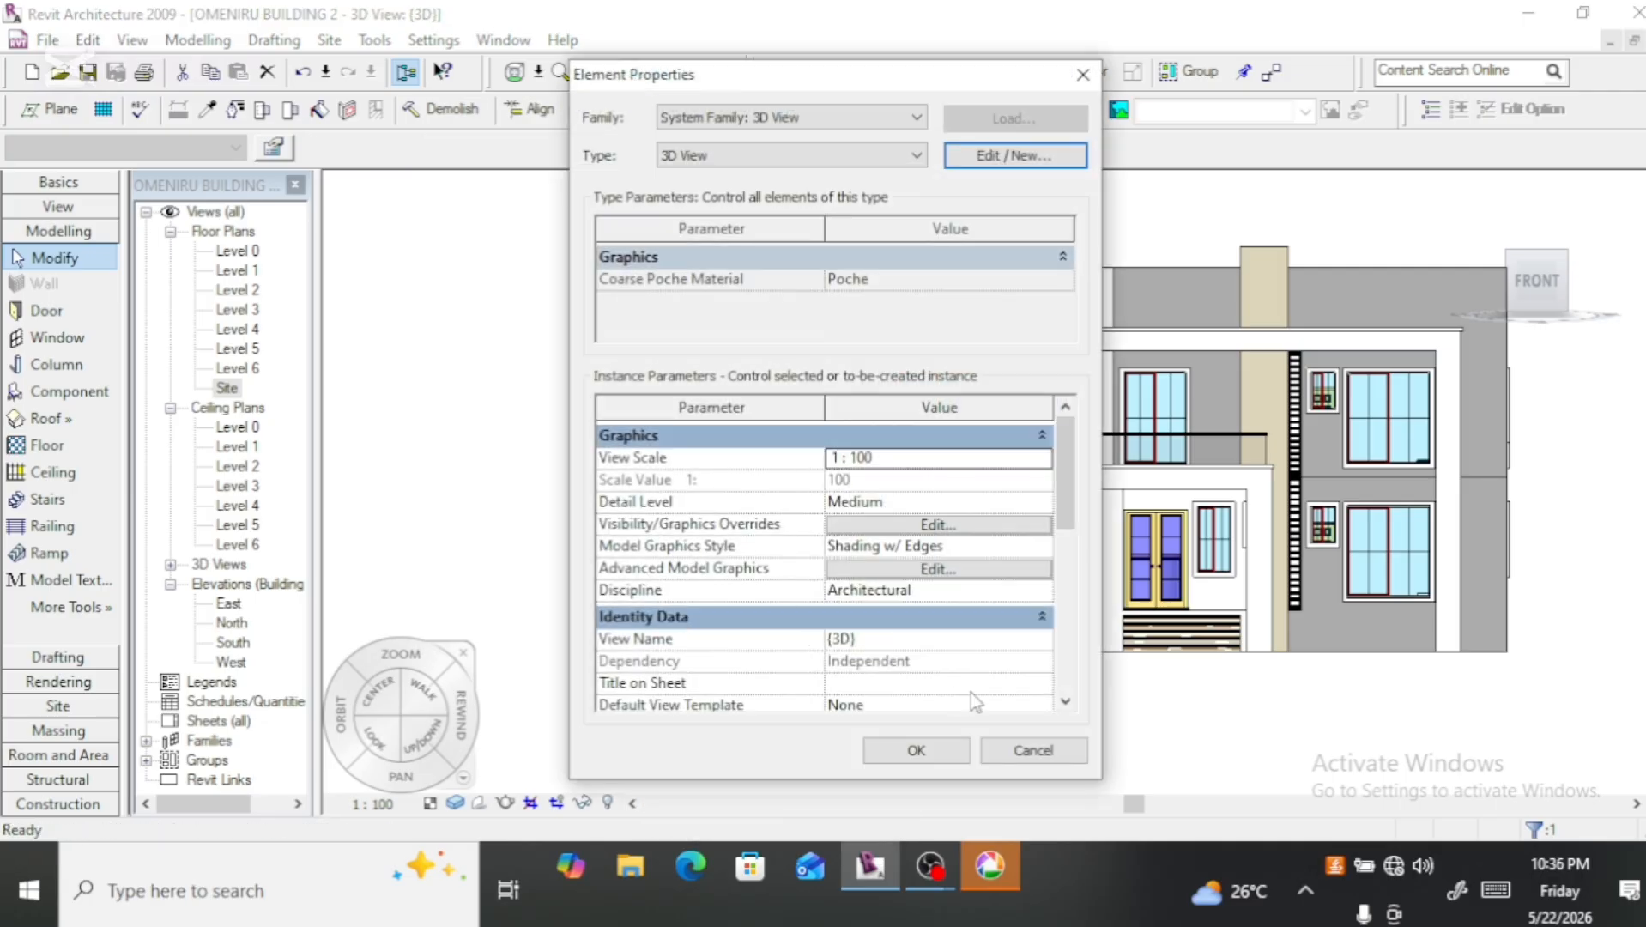
pyautogui.click(934, 751)
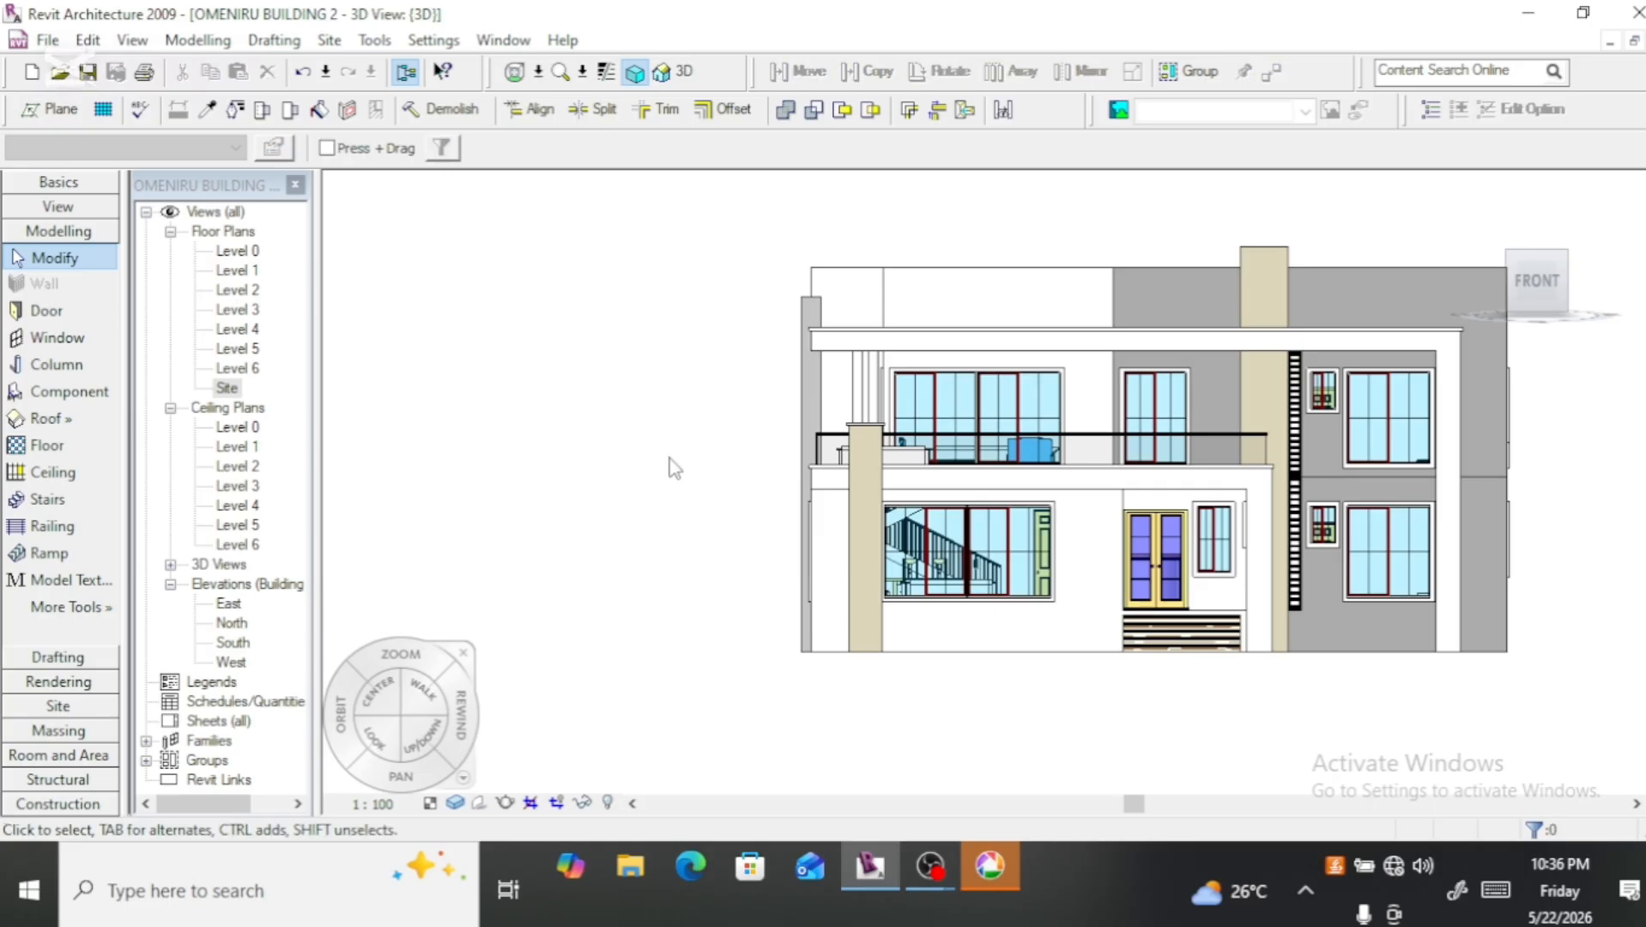
# Step: Open the 3D view's visibility/graphics overrides, show categories from all disciplines, and bring up the object styles
pyautogui.click(805, 389)
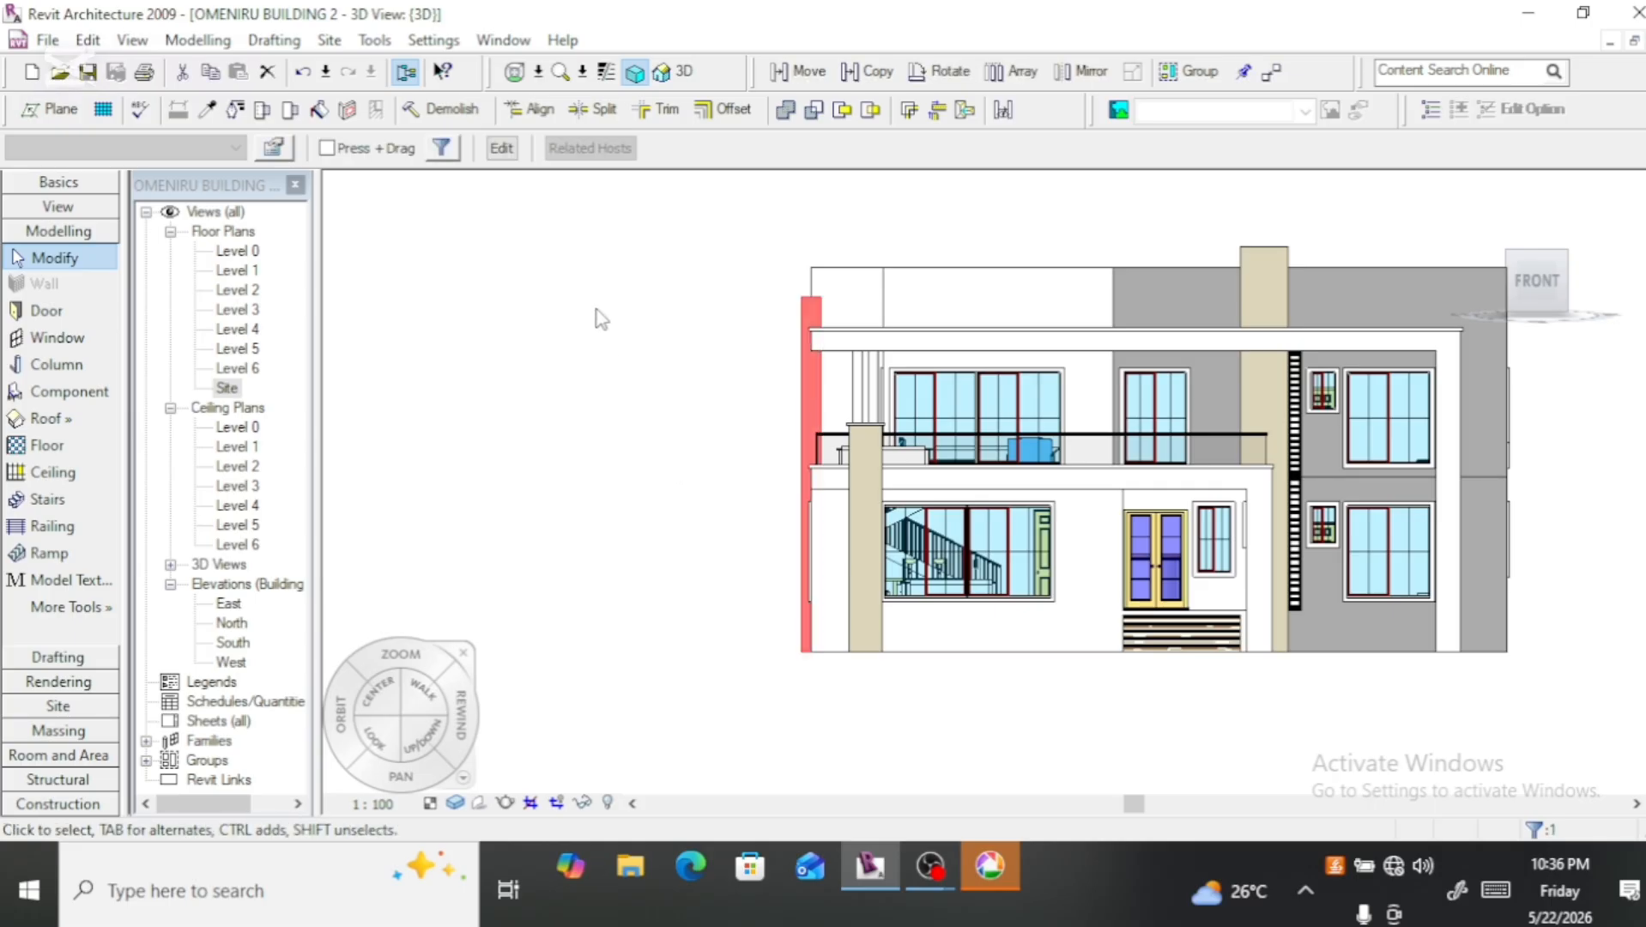
pyautogui.rightClick(597, 310)
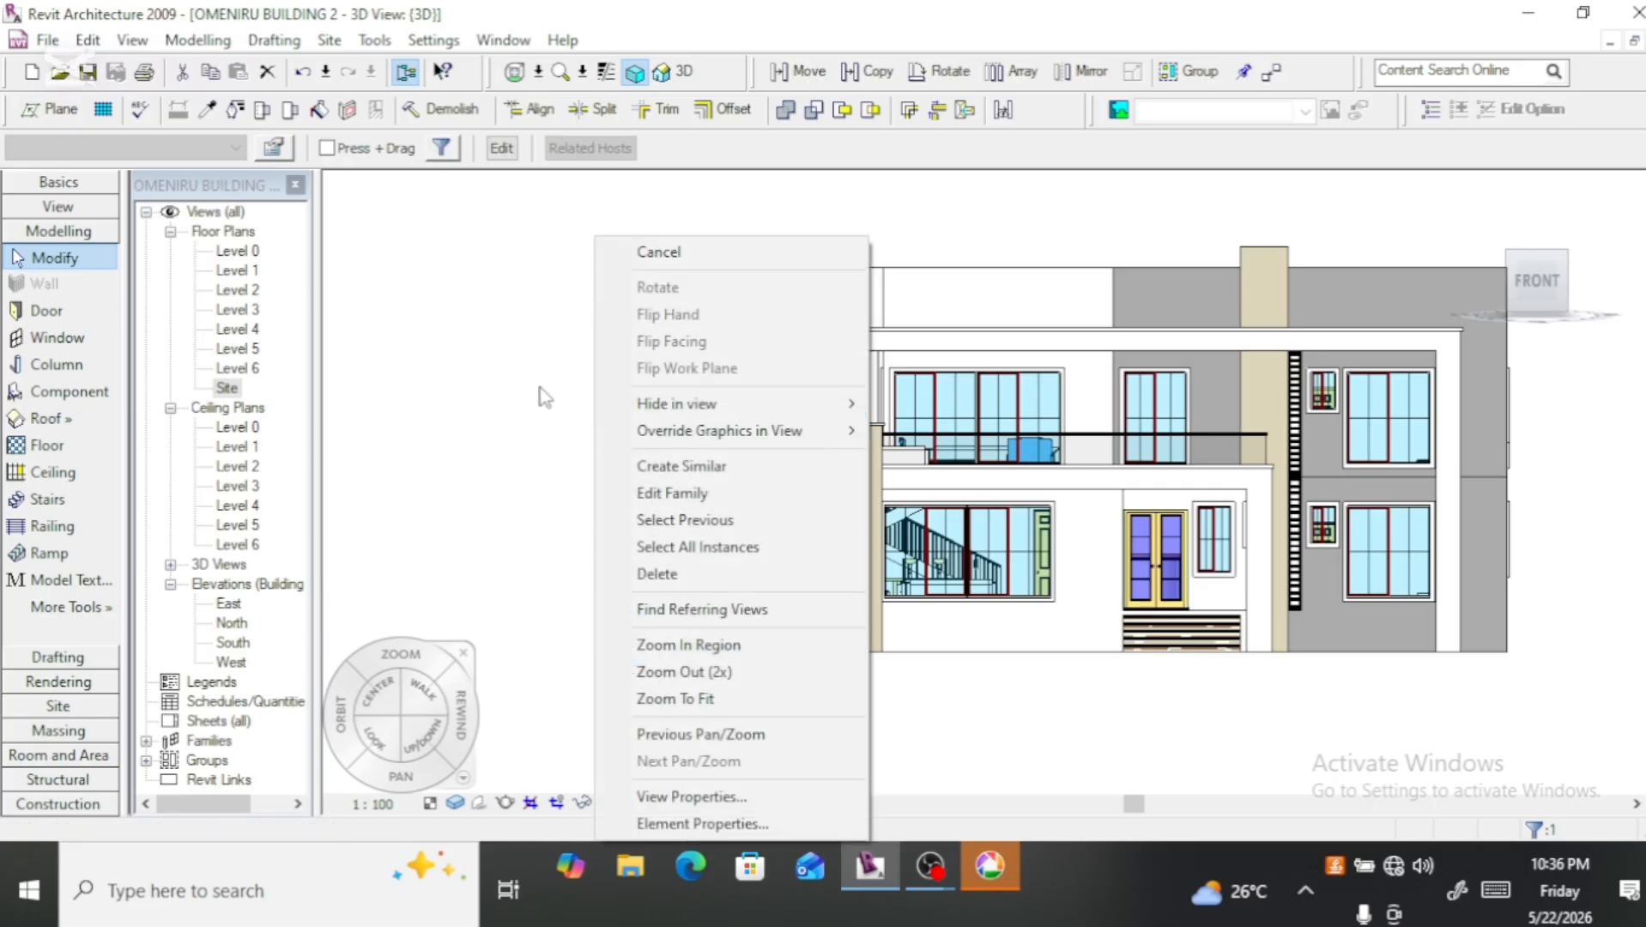
pyautogui.click(691, 797)
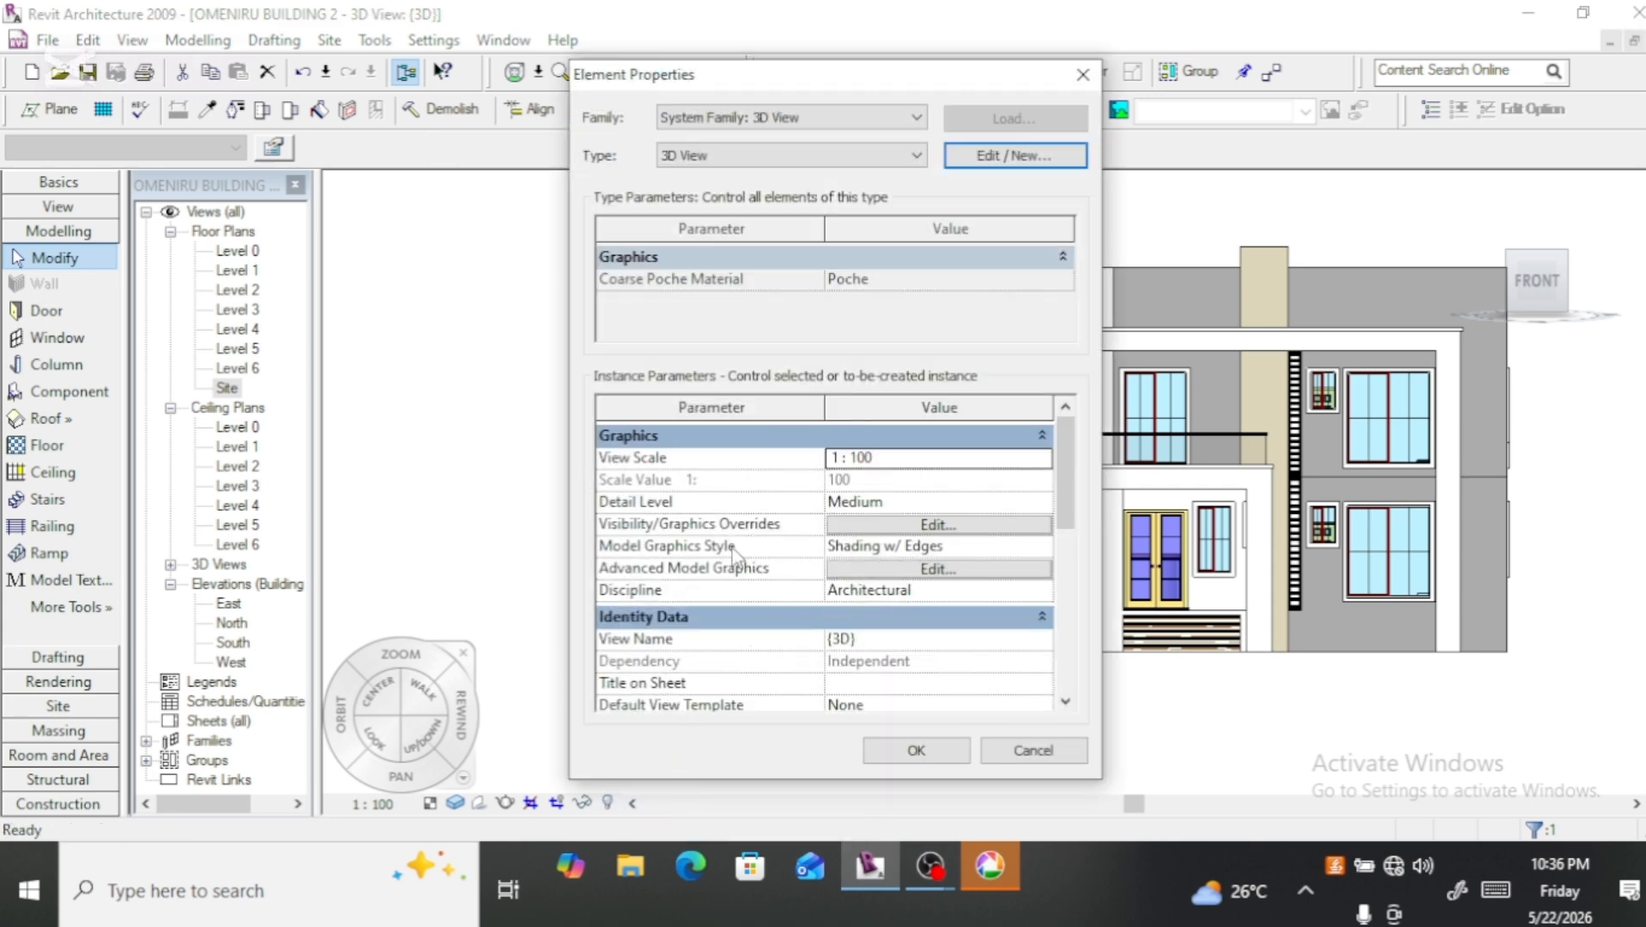
pyautogui.click(925, 525)
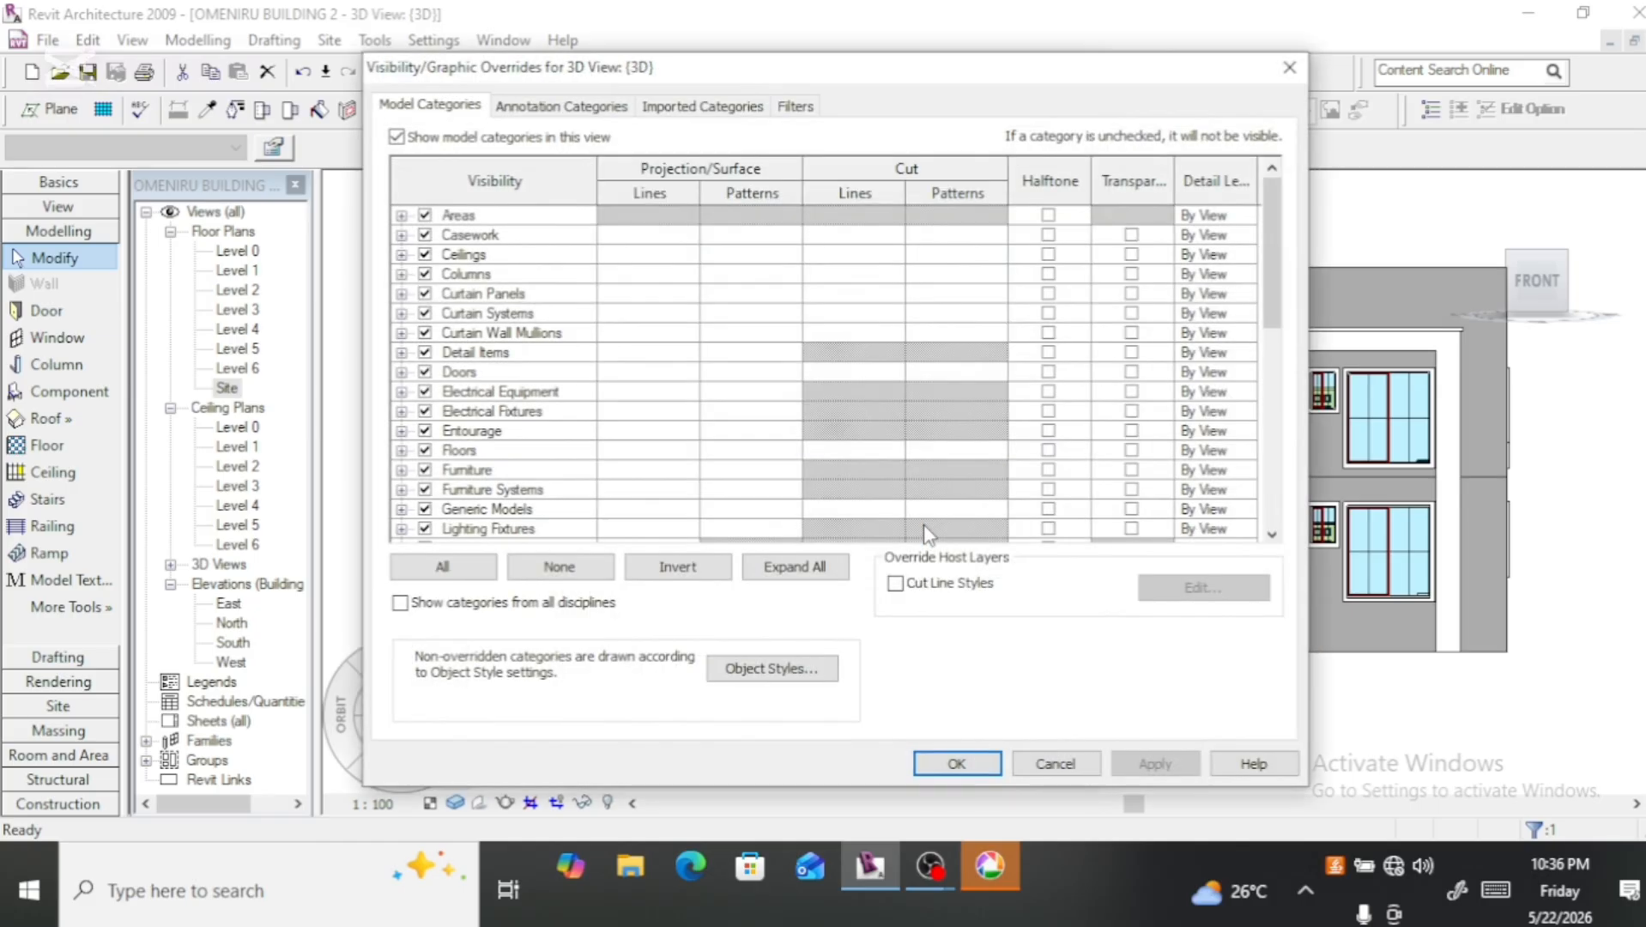
pyautogui.click(400, 604)
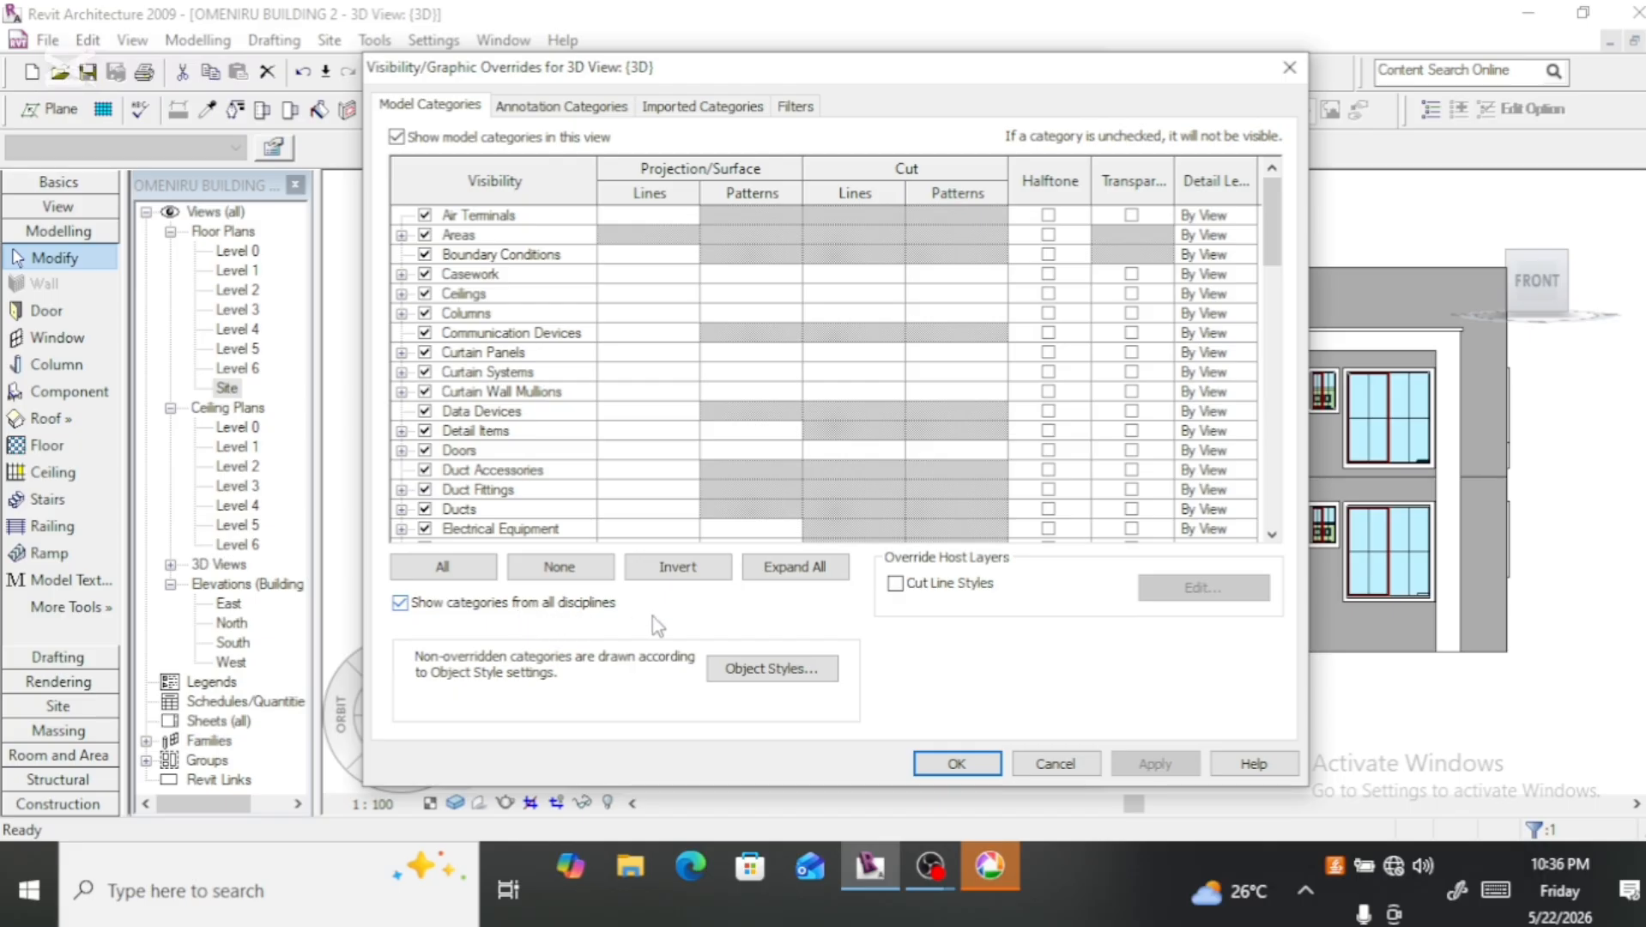
pyautogui.click(757, 674)
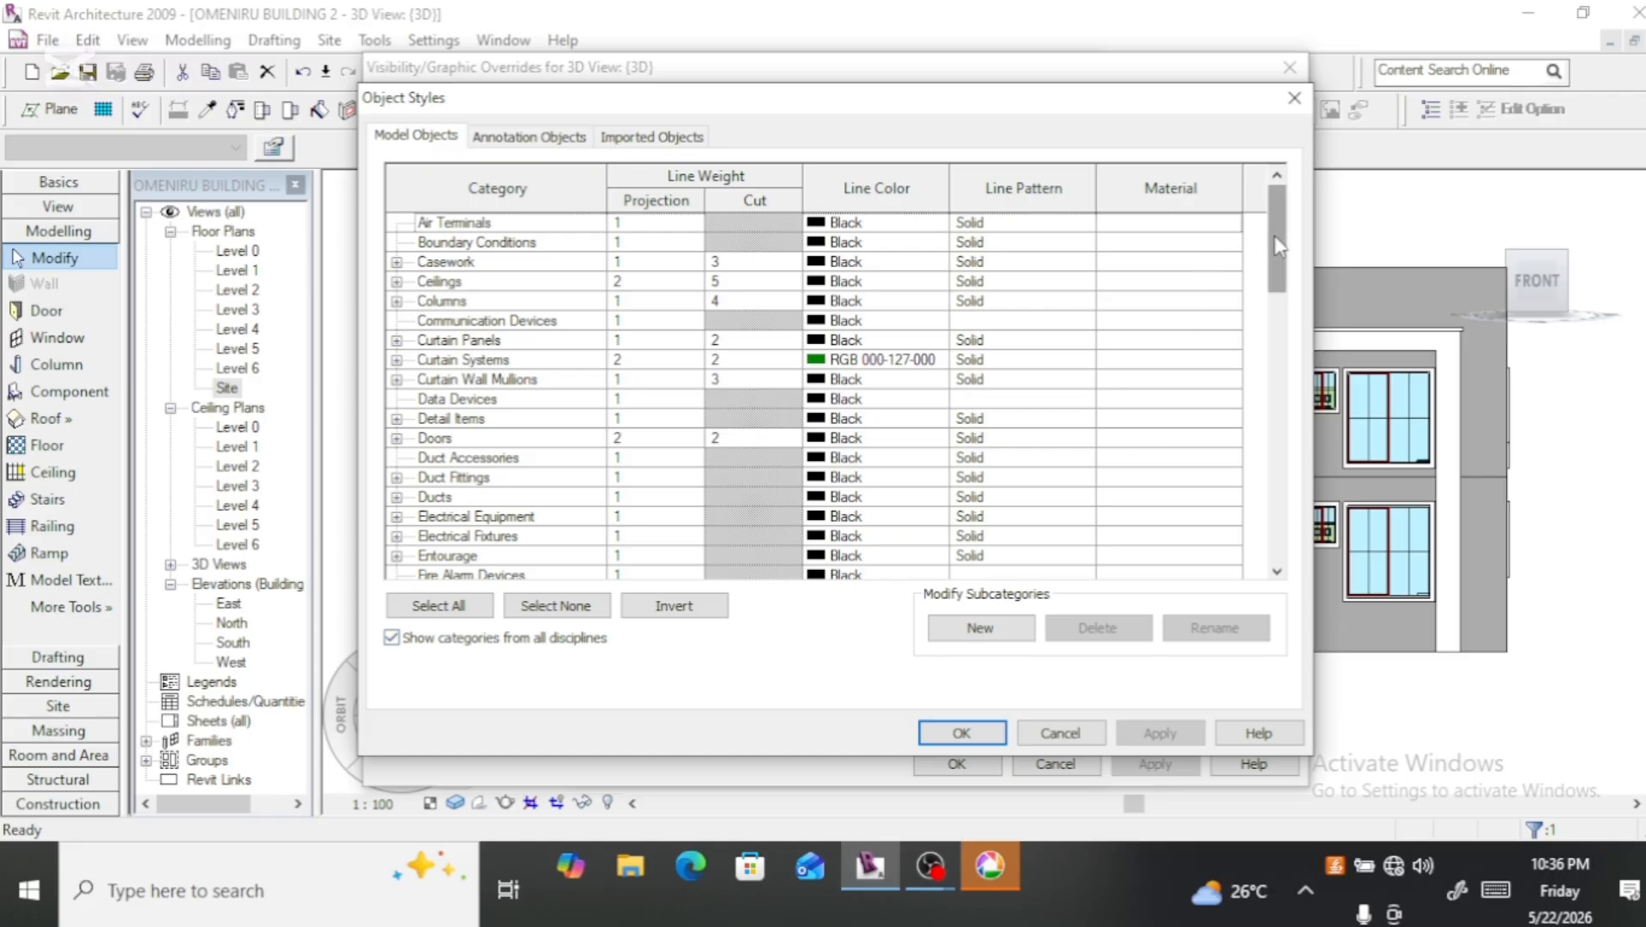
# Step: Assign the Default Sill material to the Generic Models category in the object styles and accept all the settings
pyautogui.moveTo(1275, 236); pyautogui.dragTo(1281, 296)
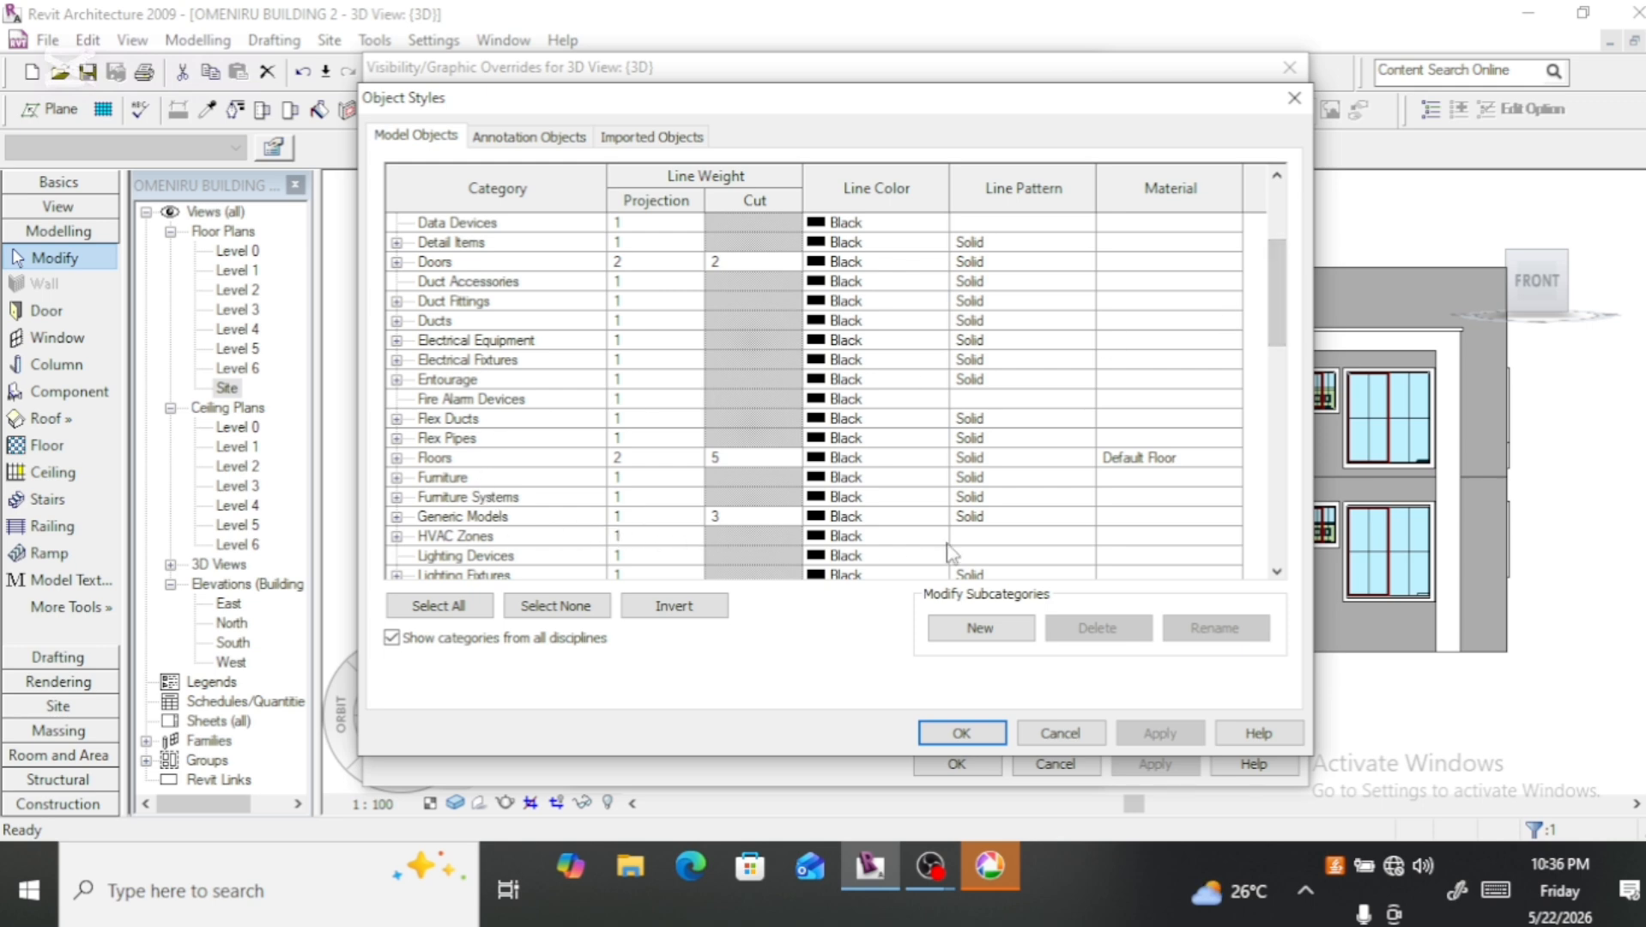
pyautogui.click(1126, 519)
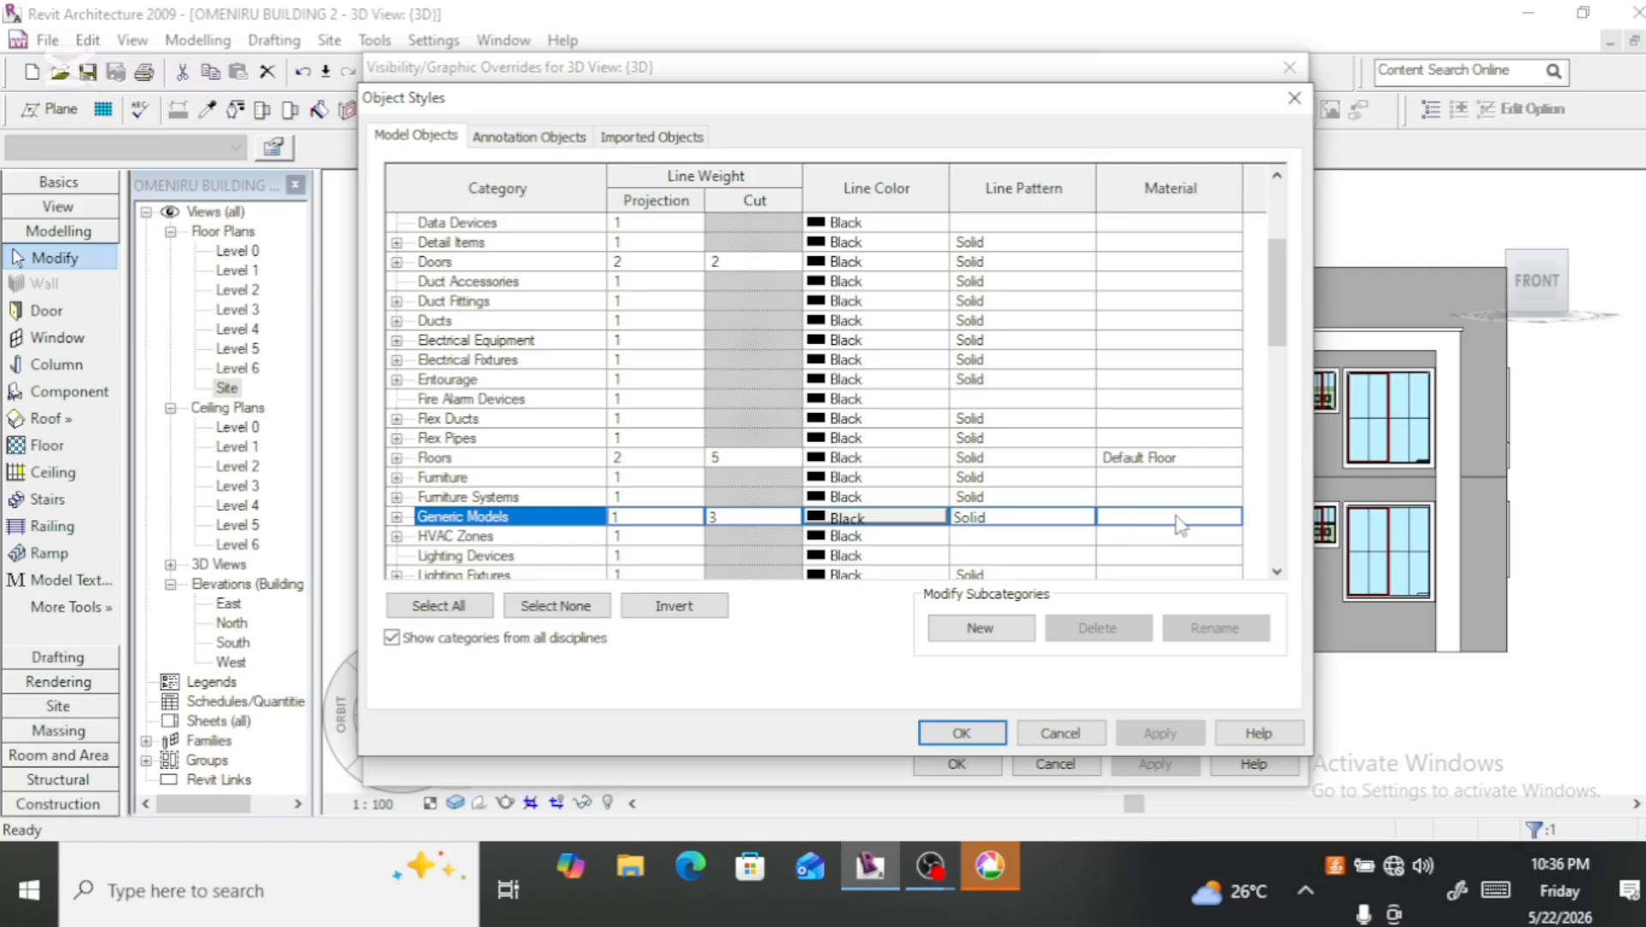
pyautogui.click(1161, 515)
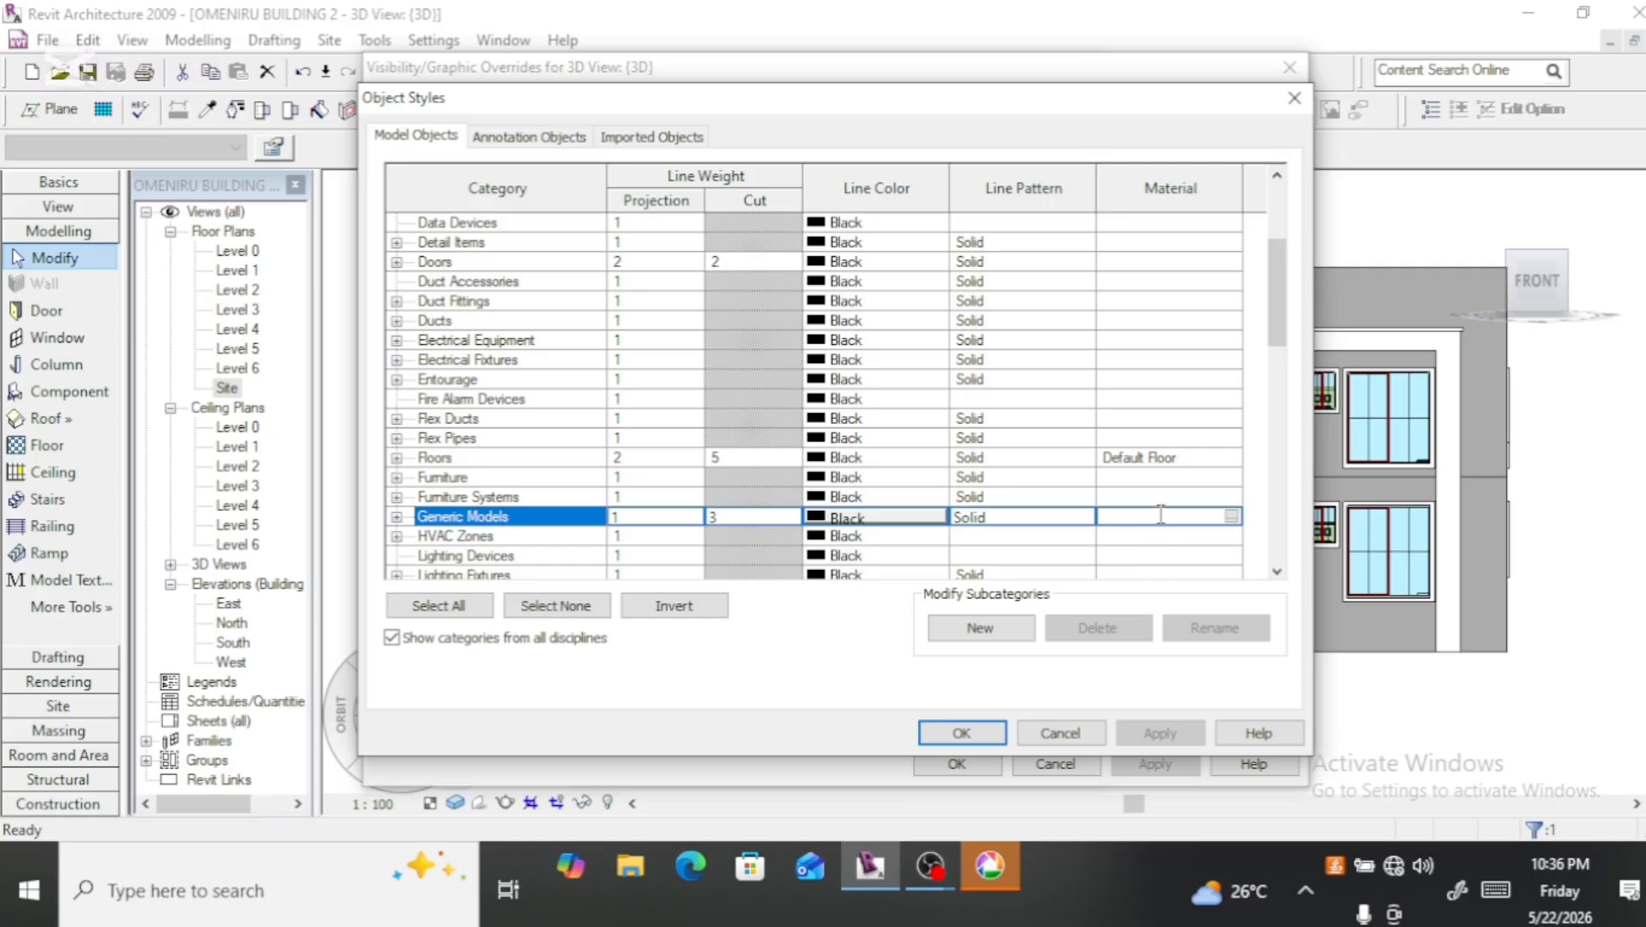
pyautogui.click(1232, 517)
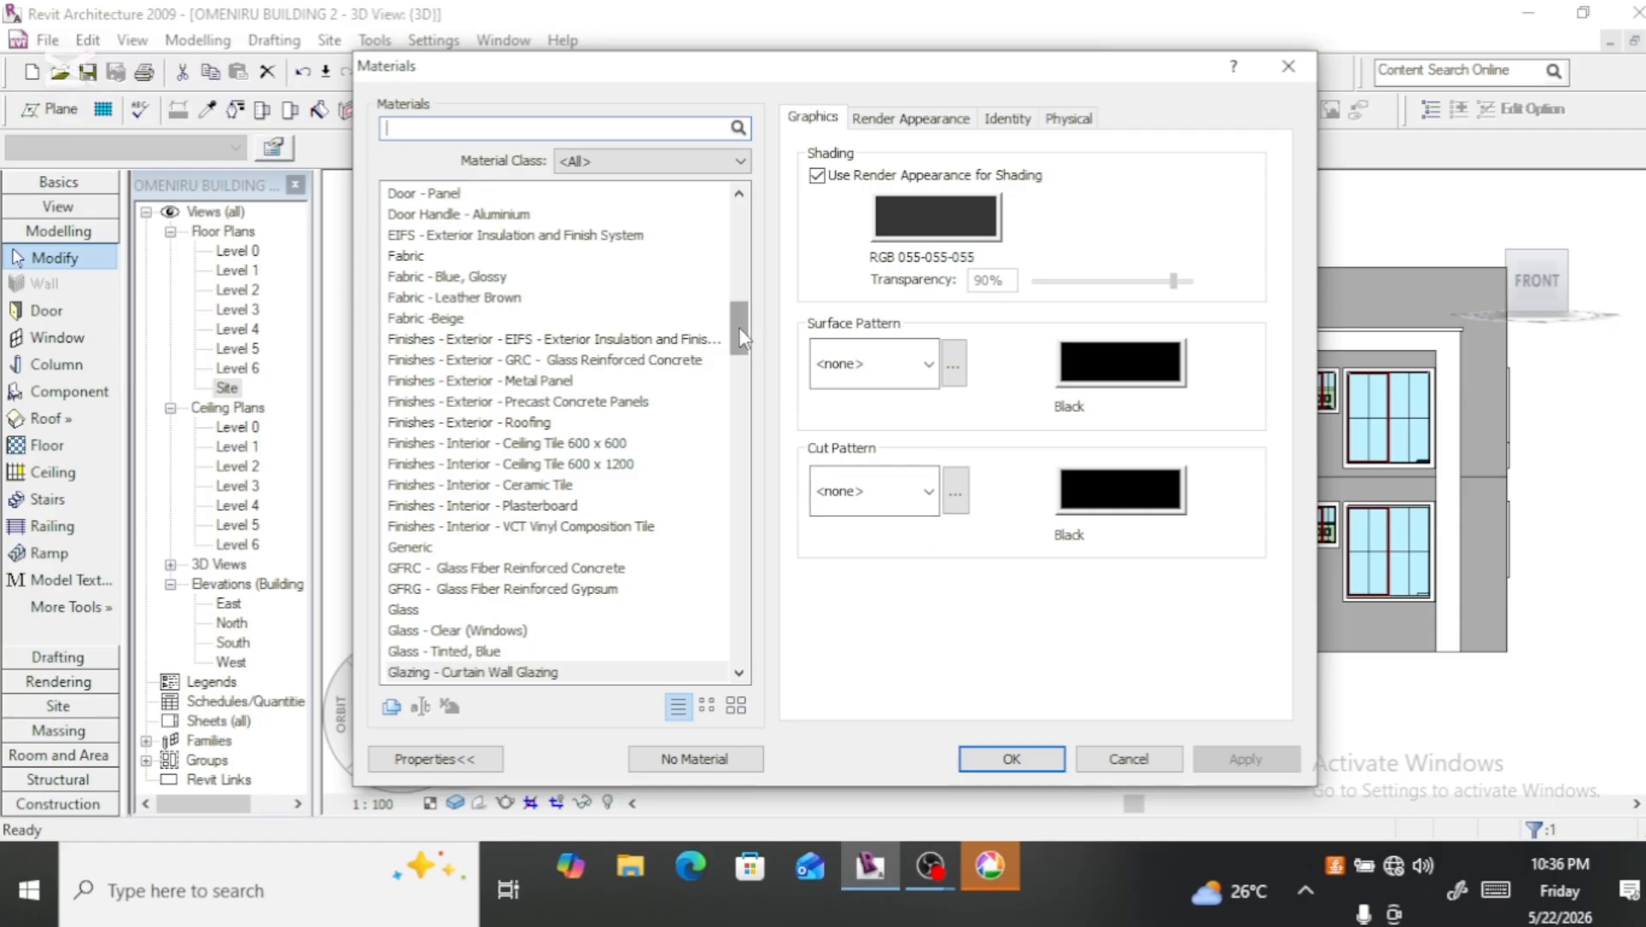
pyautogui.moveTo(740, 327); pyautogui.dragTo(737, 273)
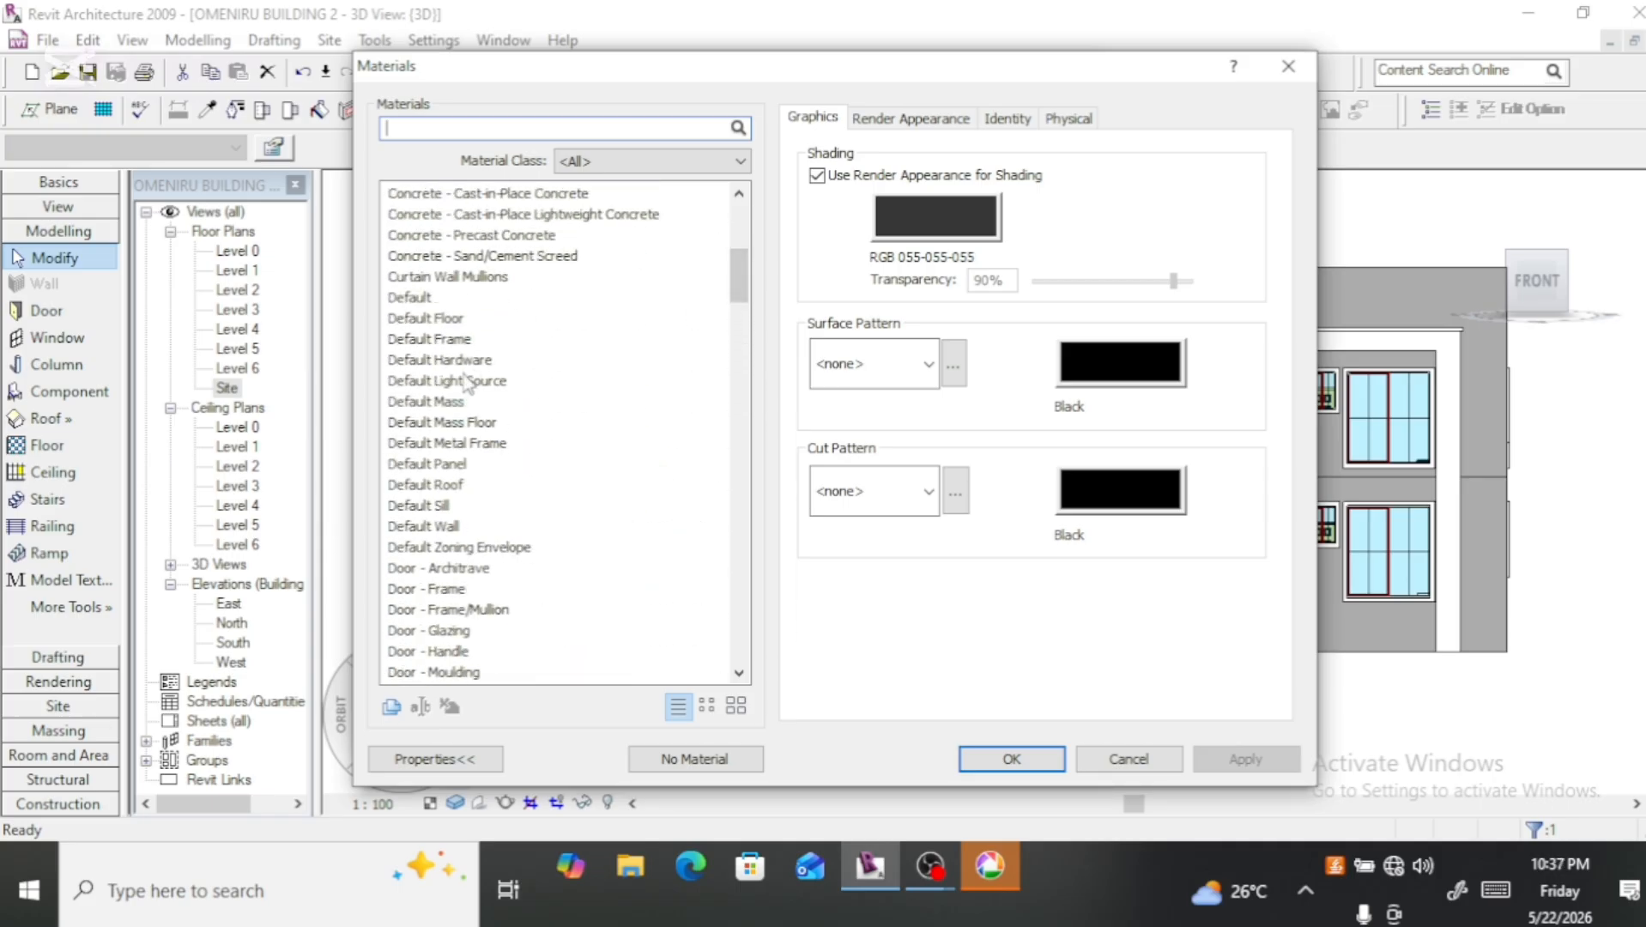
pyautogui.click(440, 507)
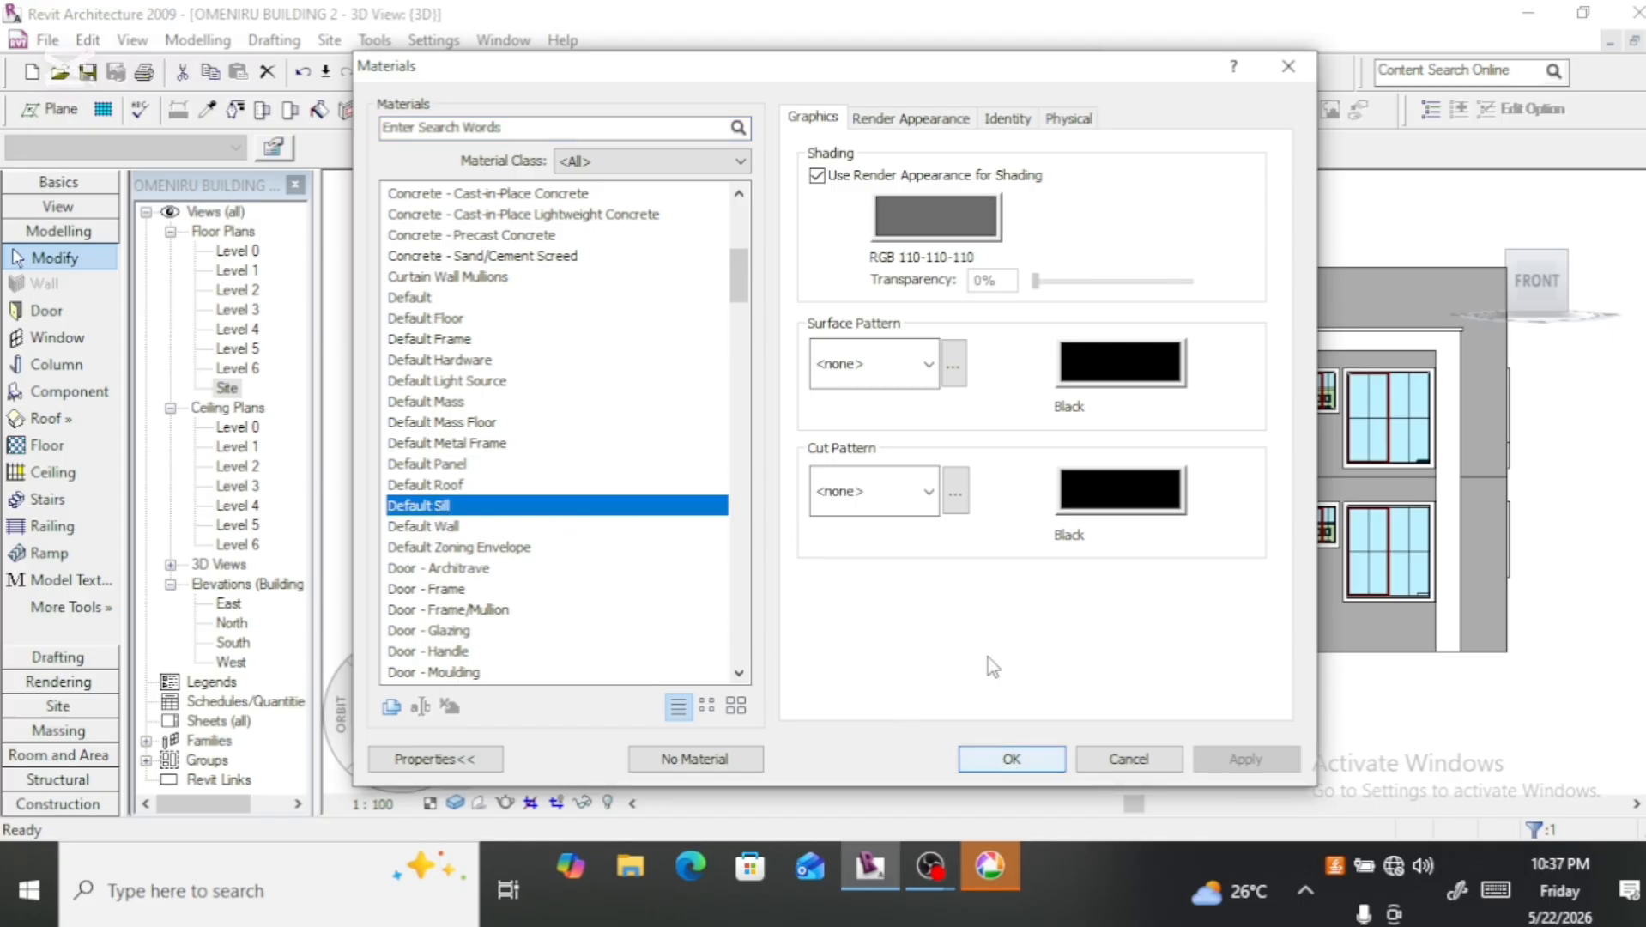
pyautogui.click(1001, 764)
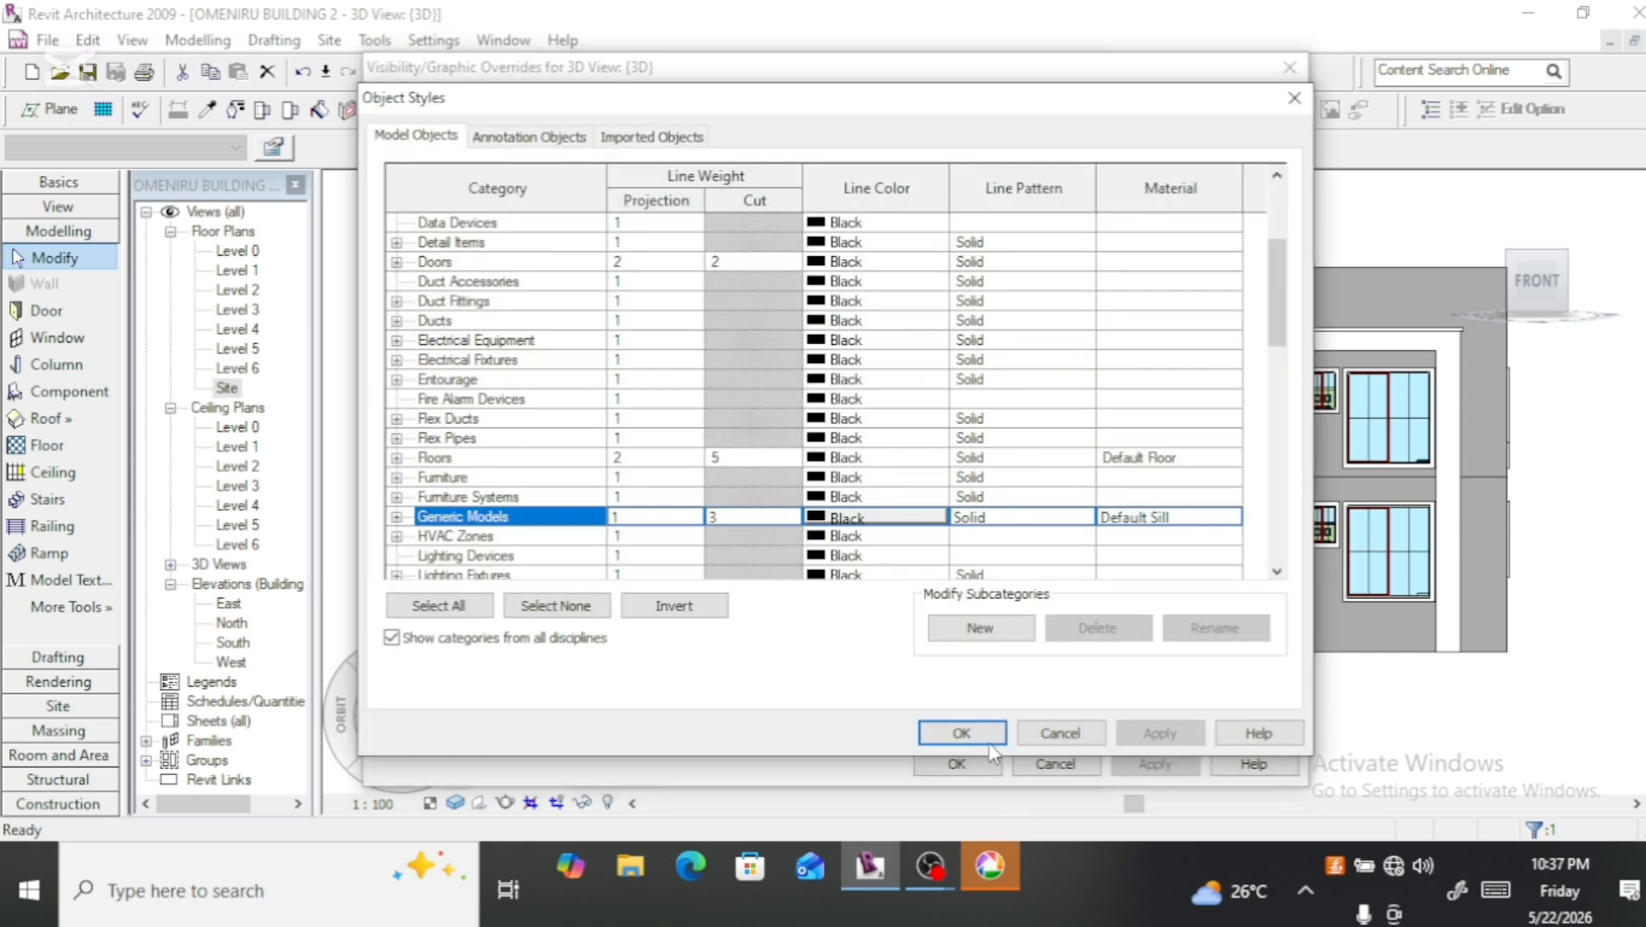
pyautogui.click(967, 735)
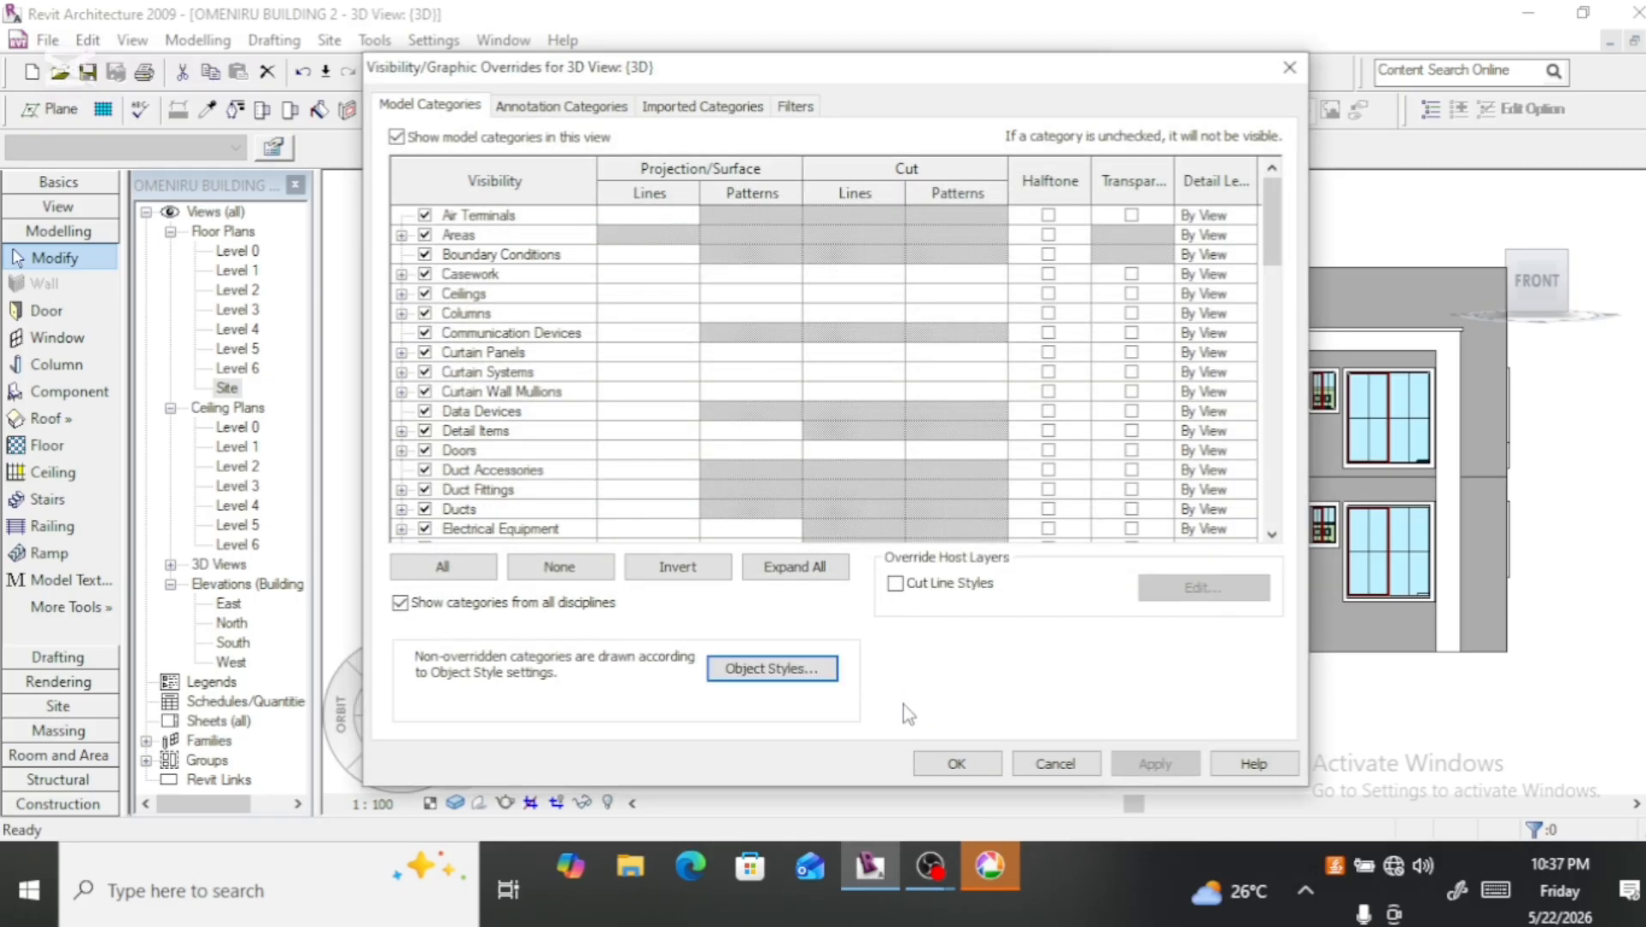
pyautogui.click(977, 764)
pyautogui.click(915, 752)
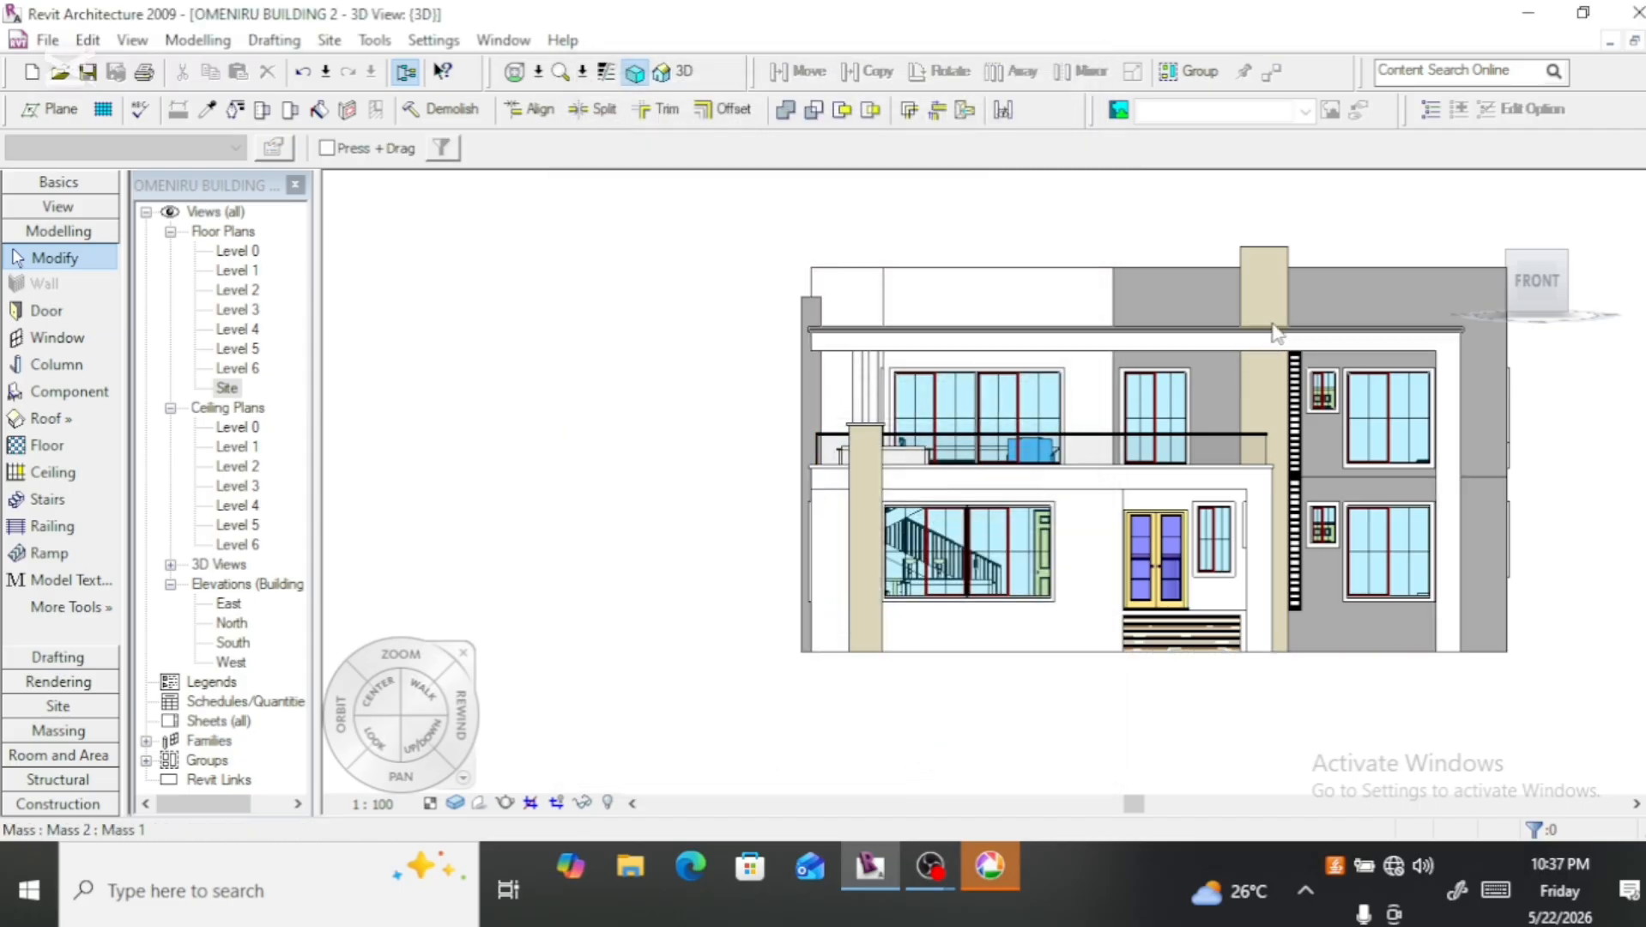
# Step: Examine the fin in 3D, straight from the front and from the front corner along the side wall
pyautogui.scroll(3, 791, 429)
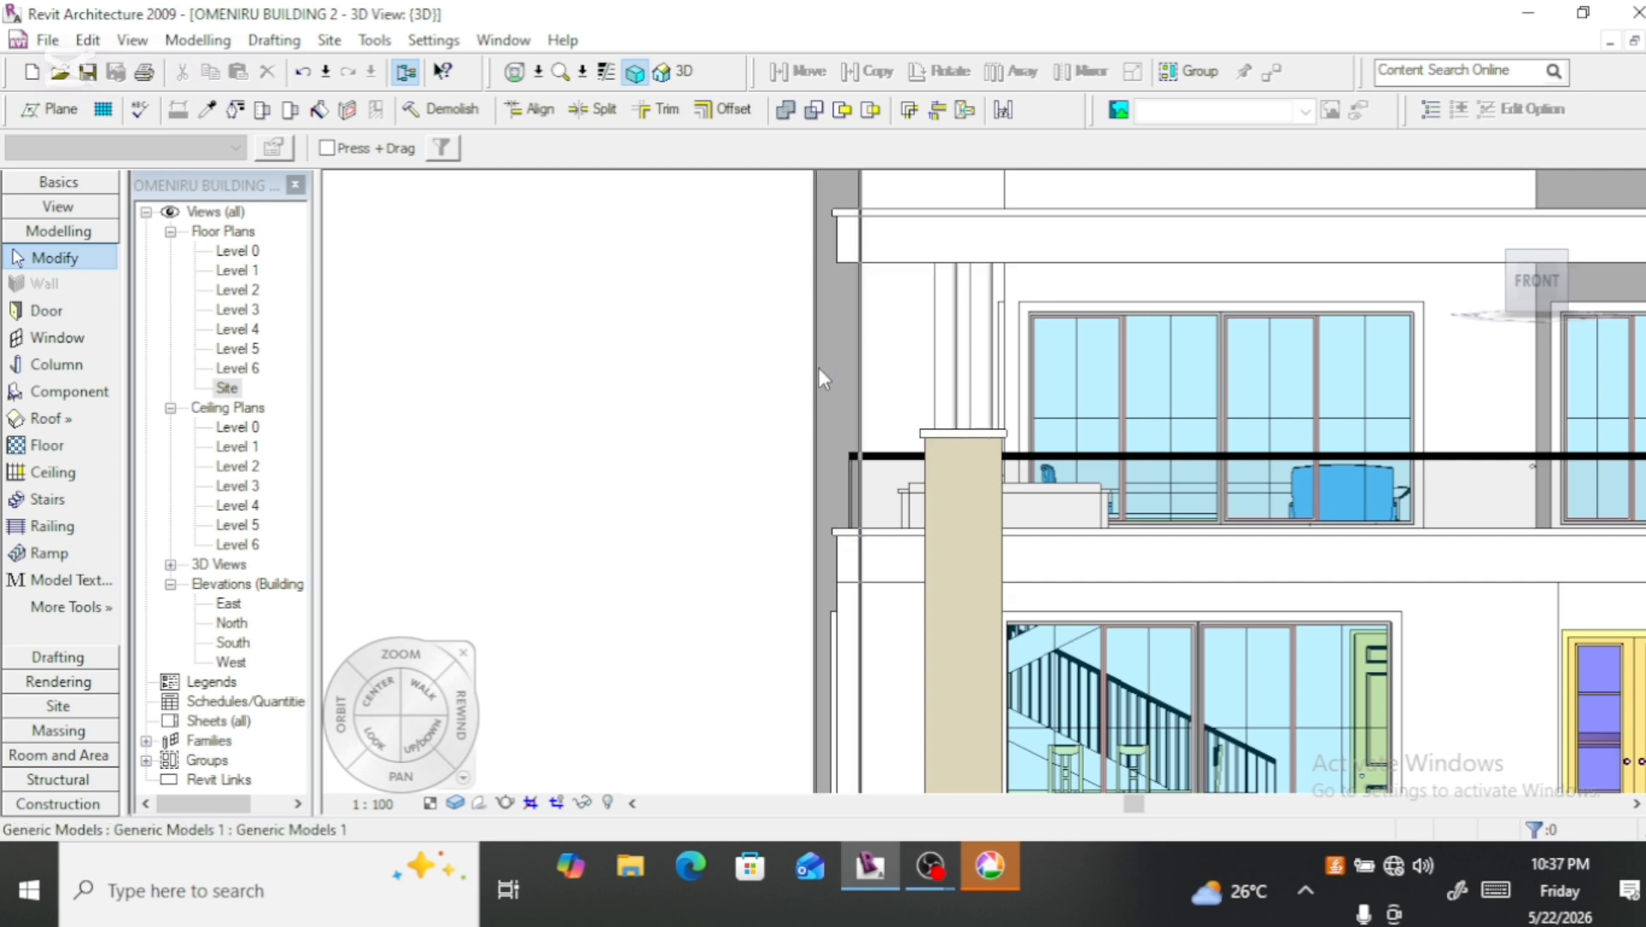
pyautogui.scroll(-4, 820, 369)
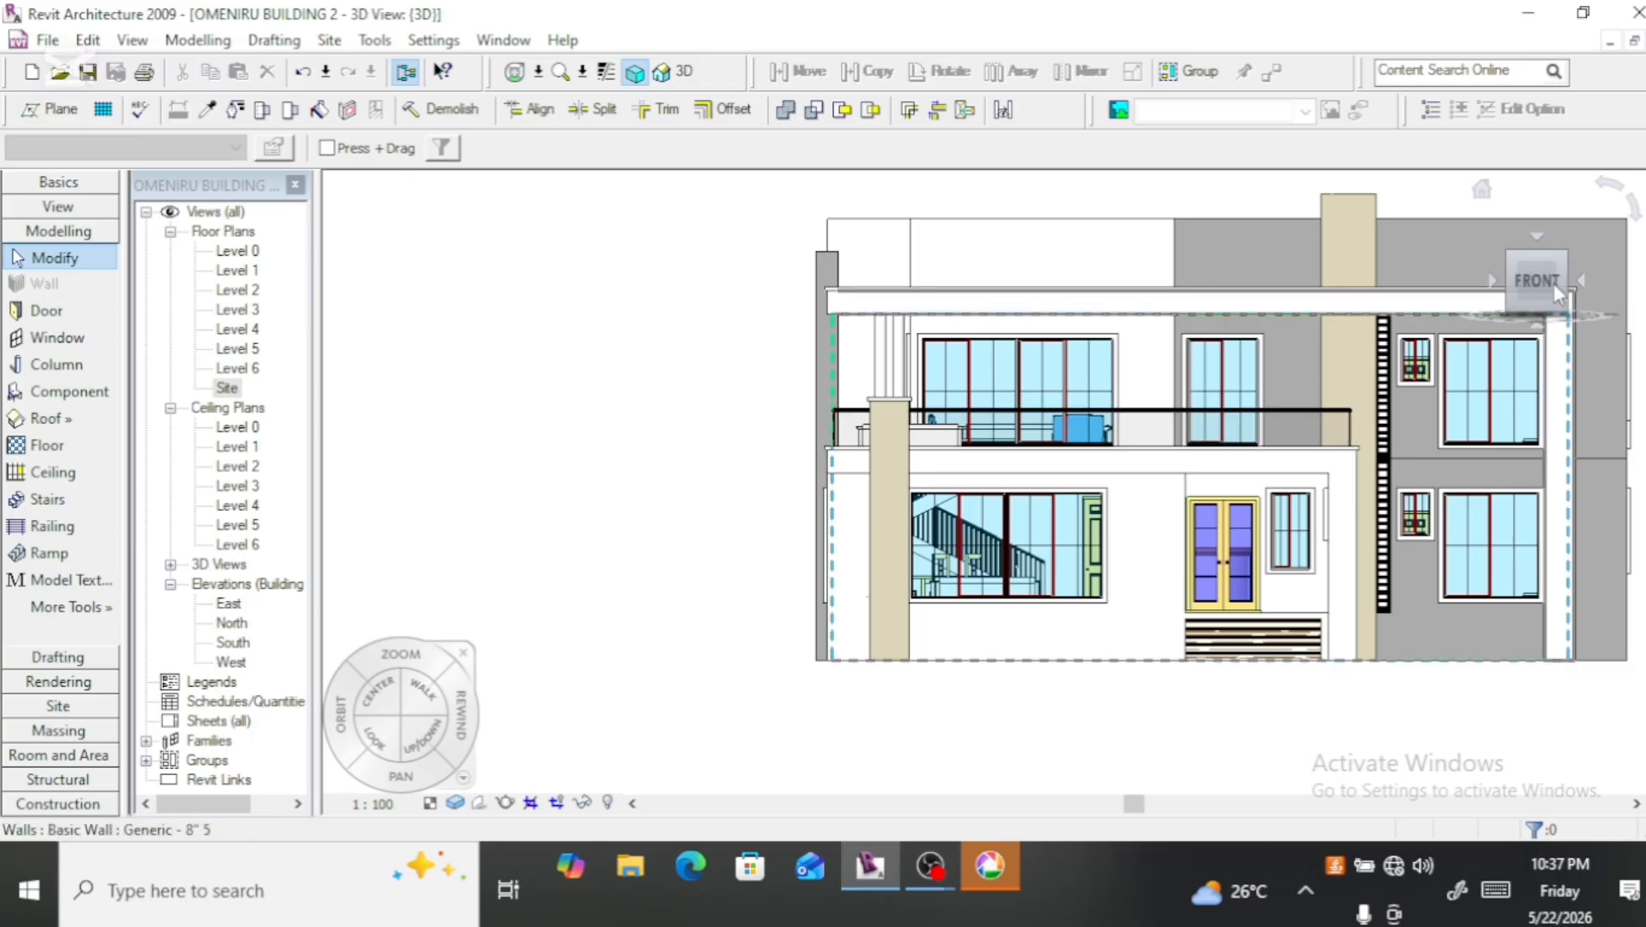
pyautogui.moveTo(1550, 273); pyautogui.dragTo(1588, 290)
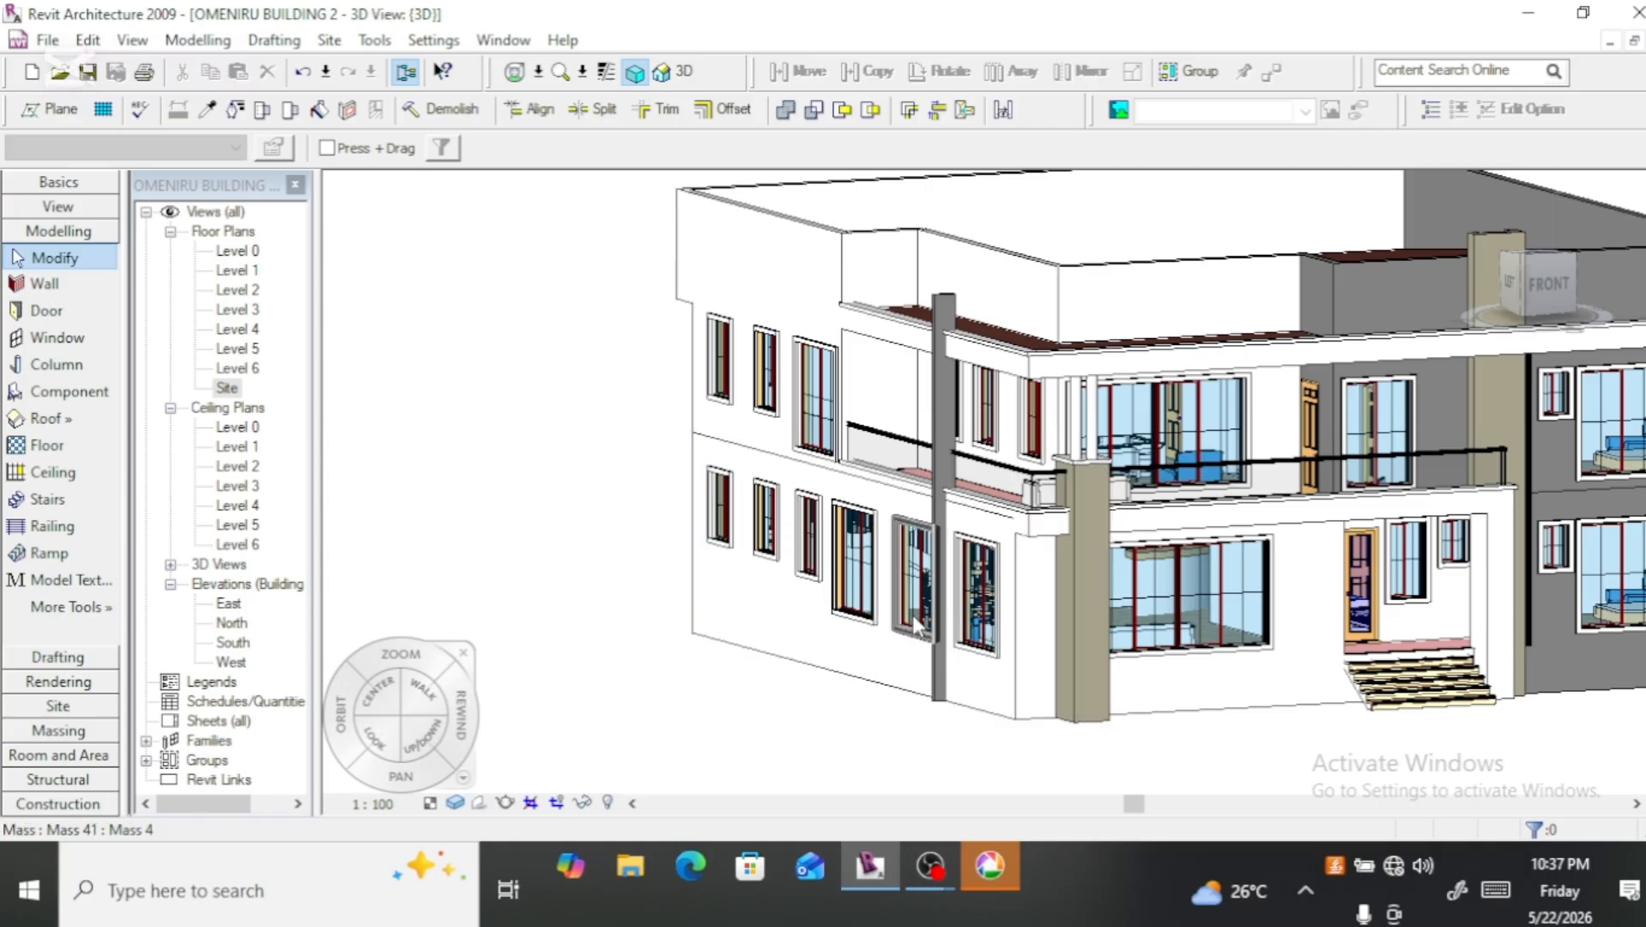
pyautogui.scroll(5, 944, 678)
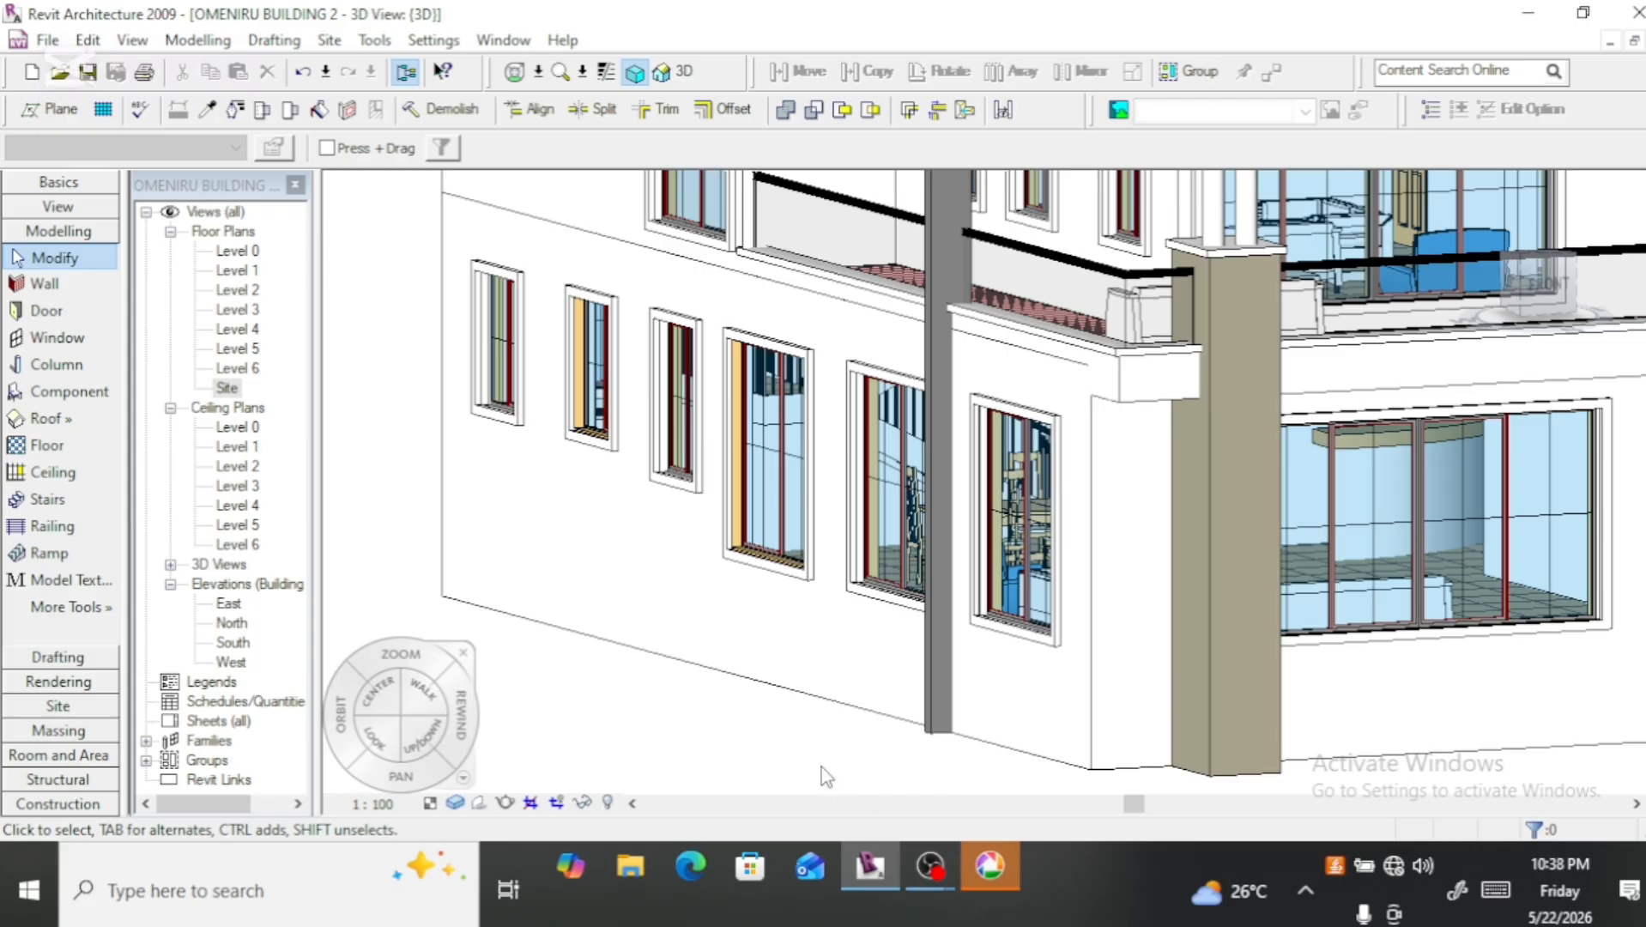
pyautogui.scroll(-4, 618, 755)
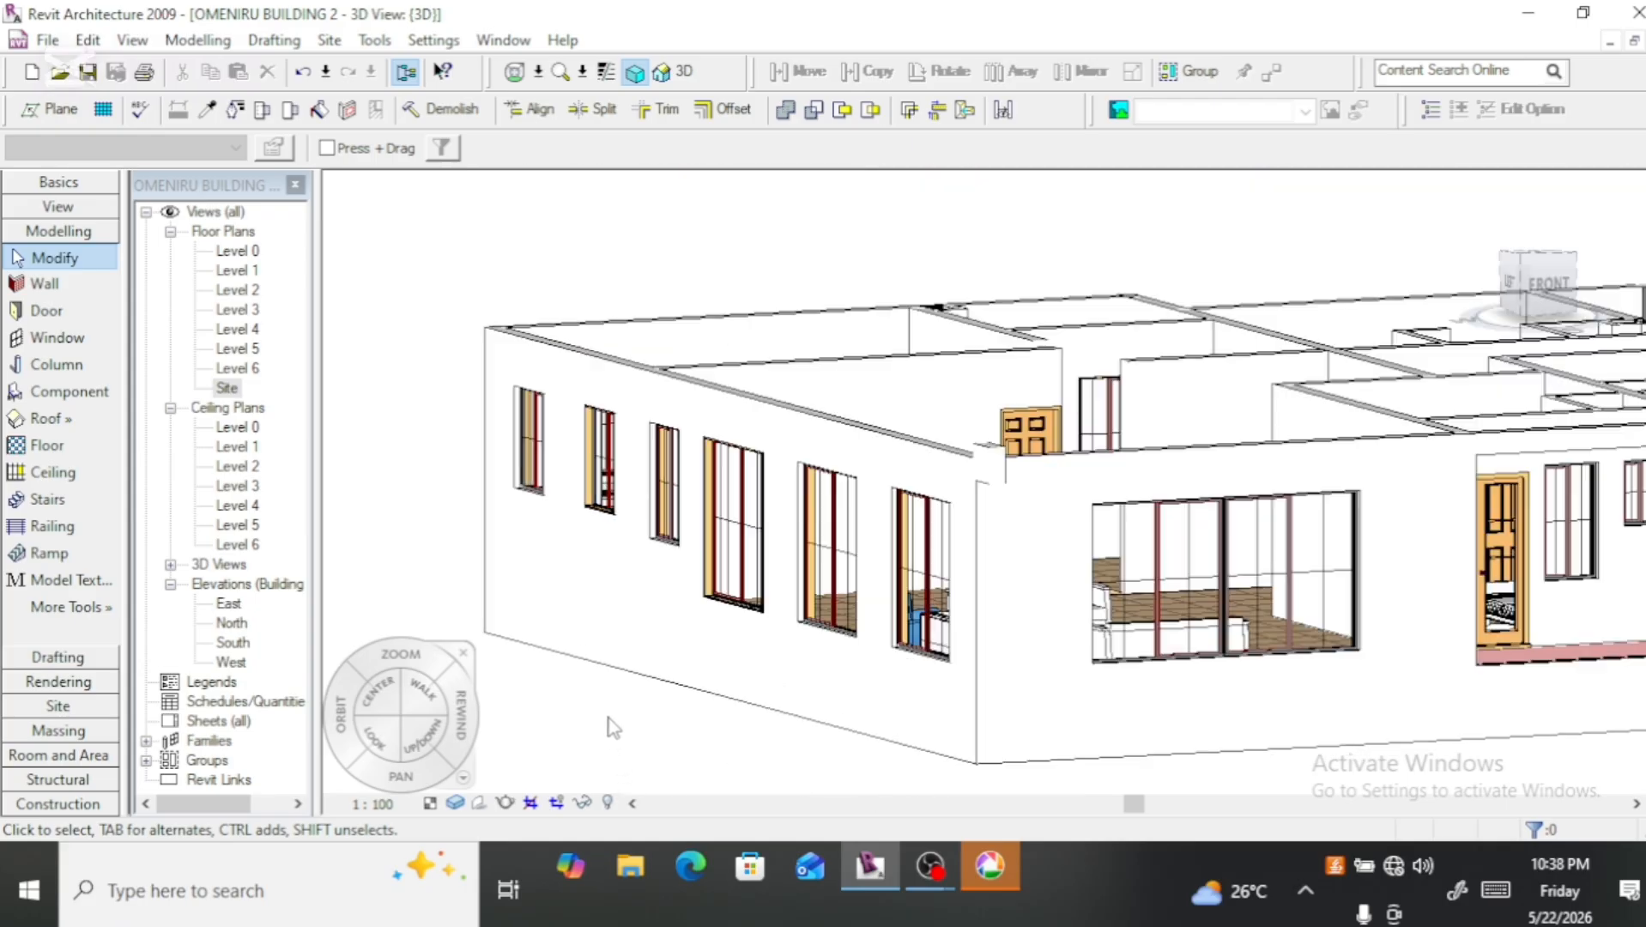
pyautogui.scroll(3, 635, 704)
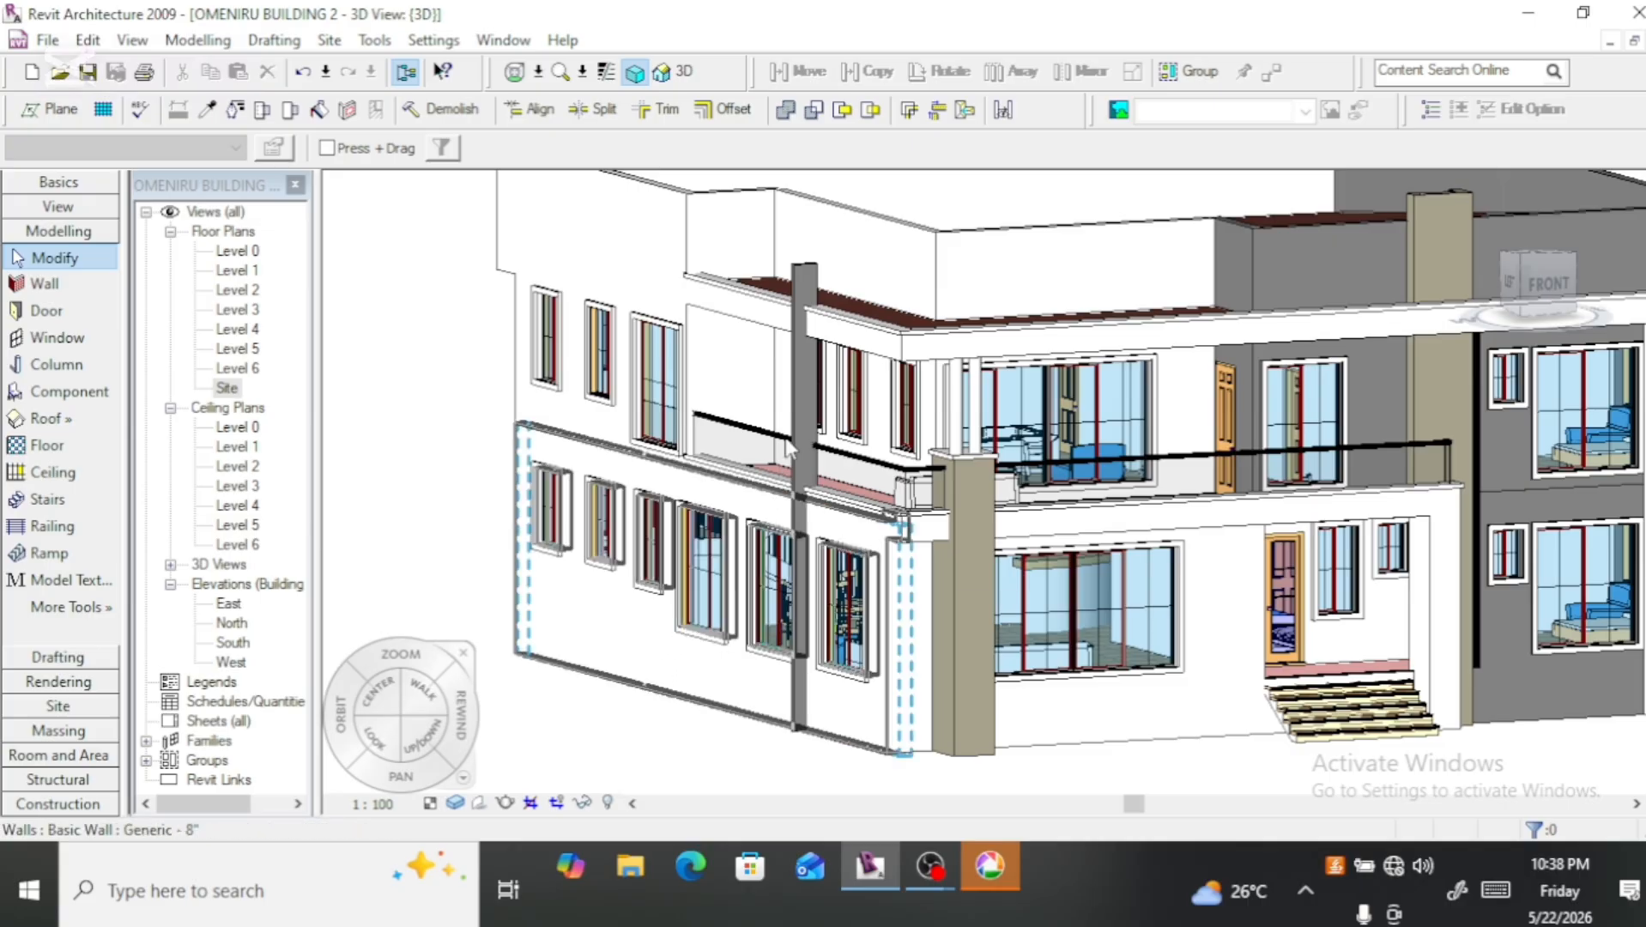
pyautogui.scroll(5, 797, 412)
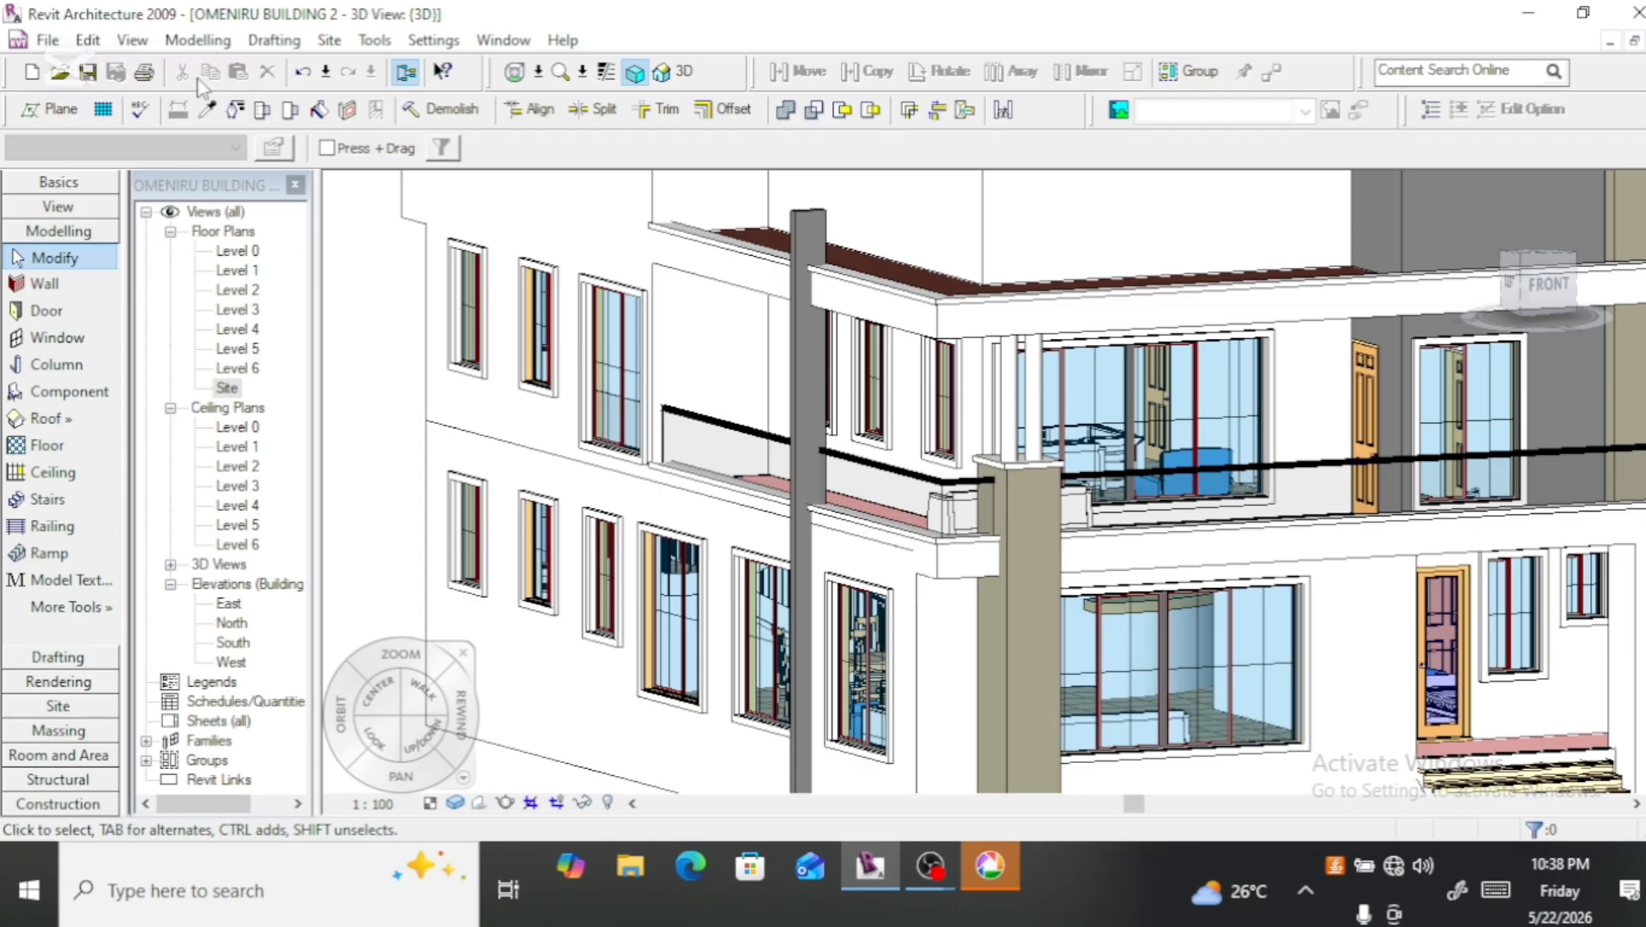
# Step: Create a new in-place family in the Generic Models category, named Generic Models 2
pyautogui.click(197, 42)
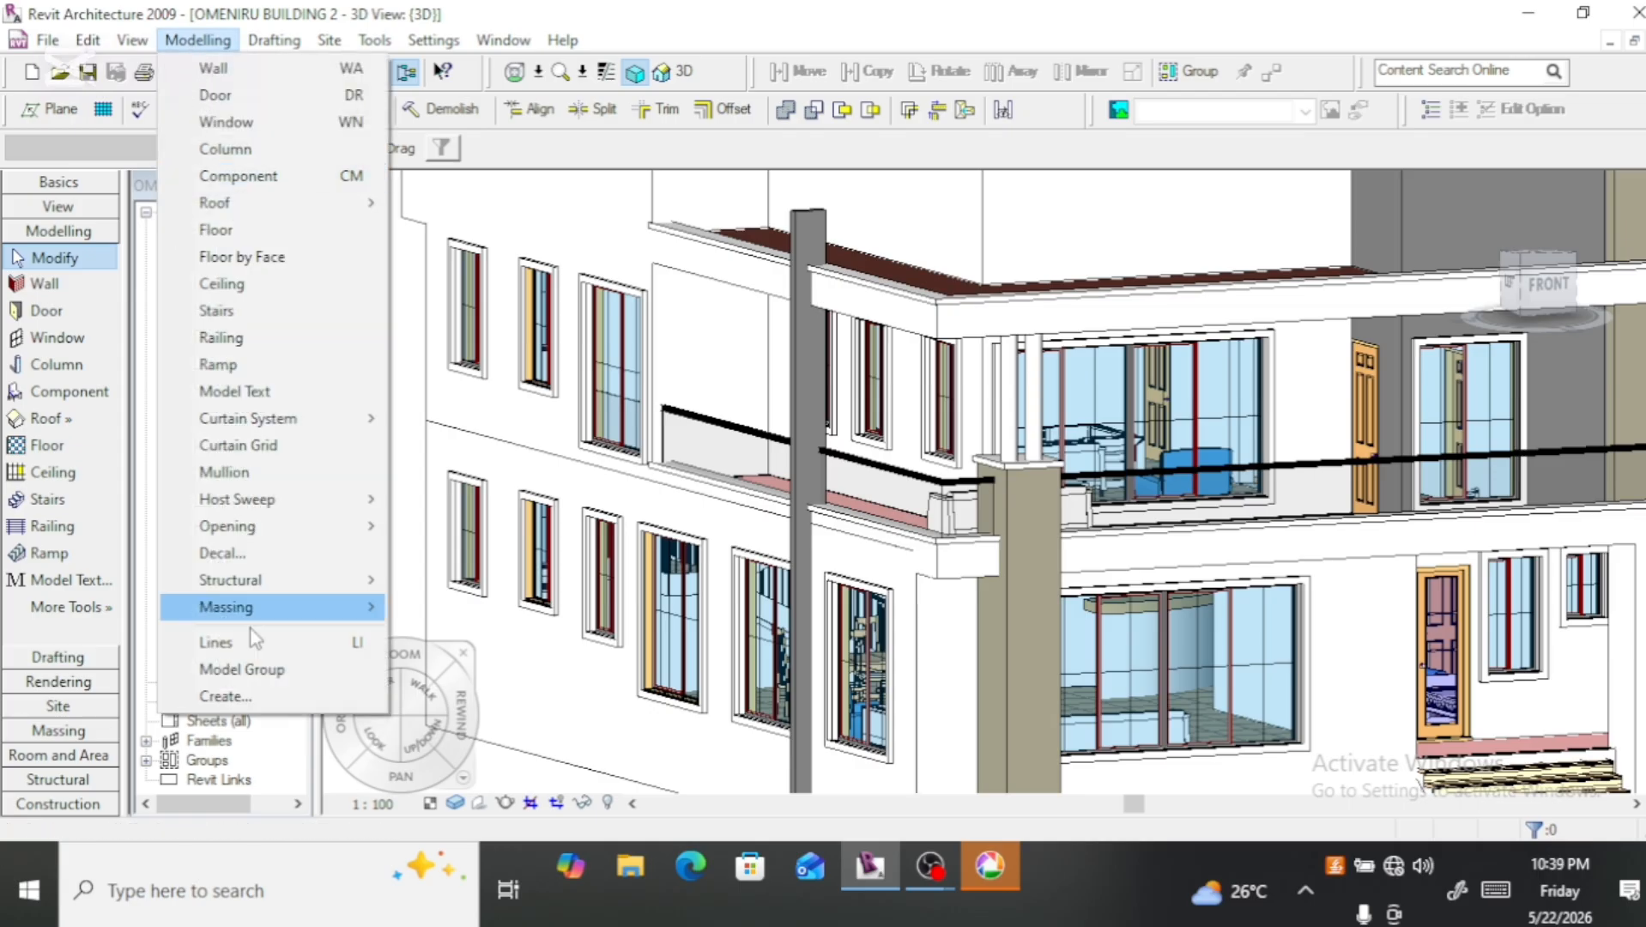
pyautogui.moveTo(300, 591)
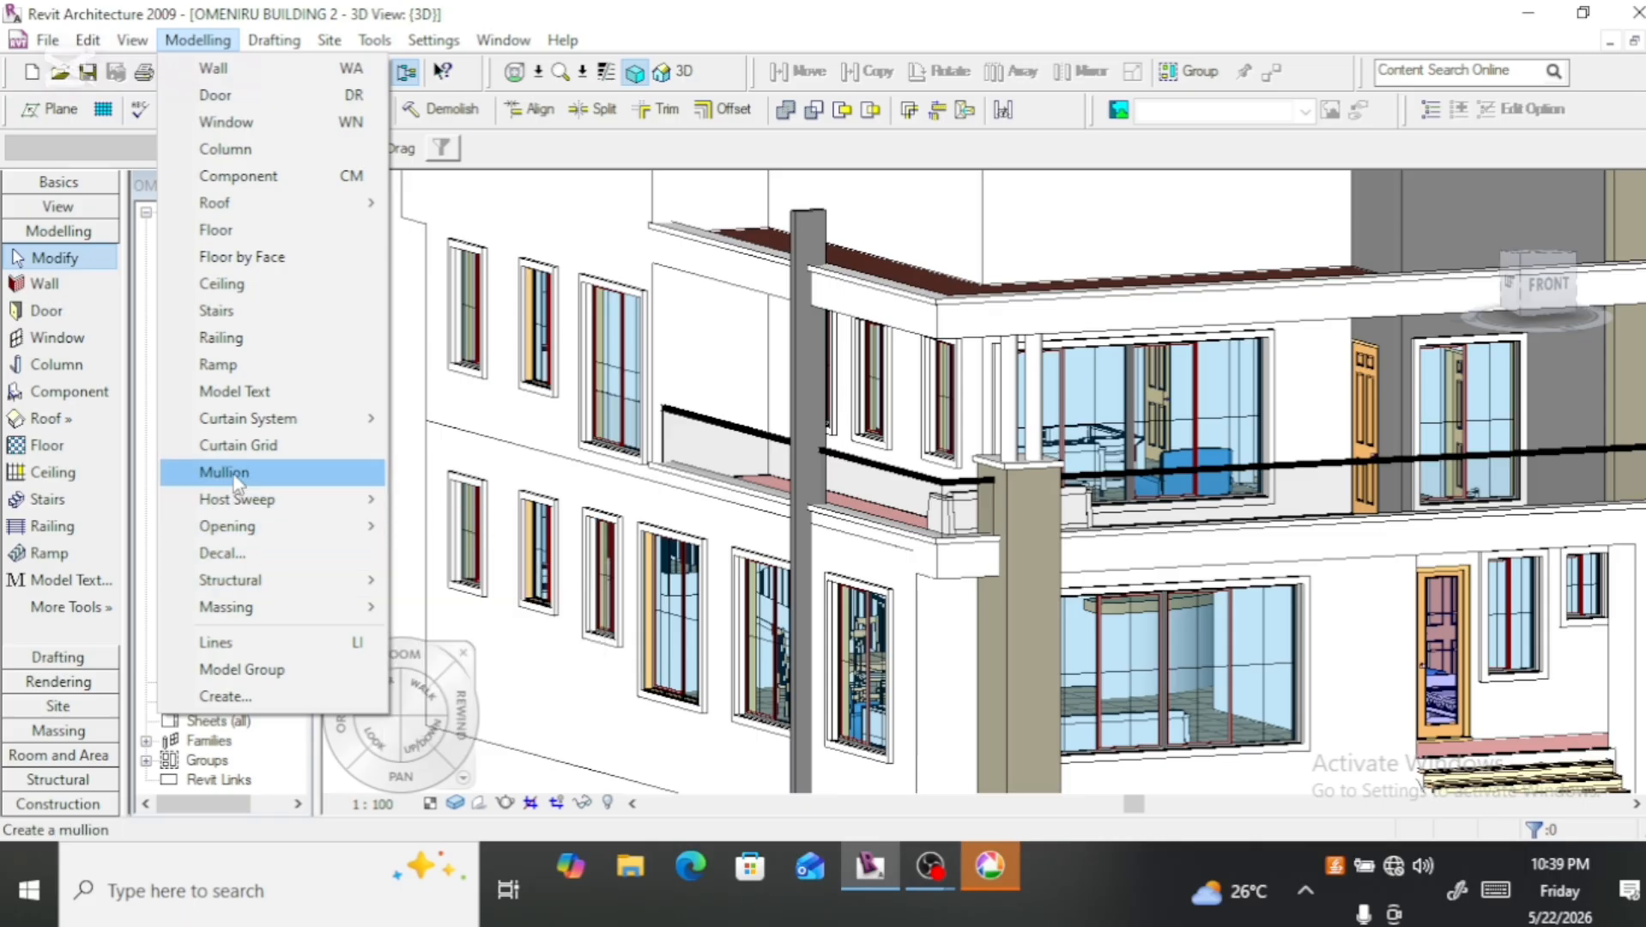
pyautogui.click(225, 697)
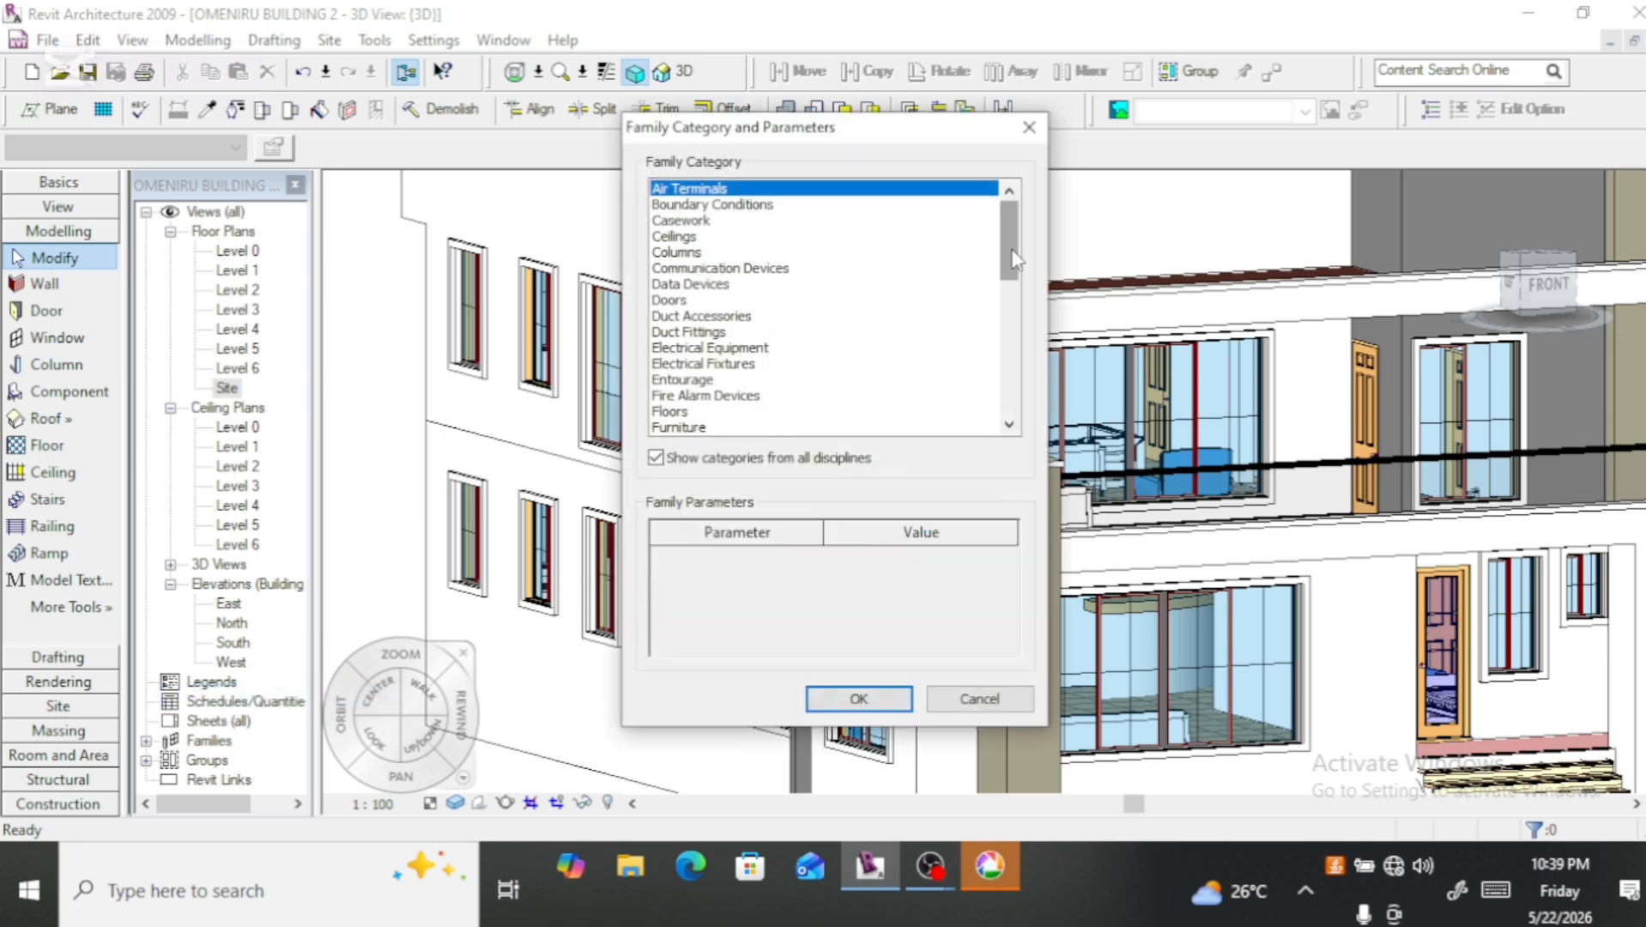
pyautogui.moveTo(1013, 260); pyautogui.dragTo(1014, 286)
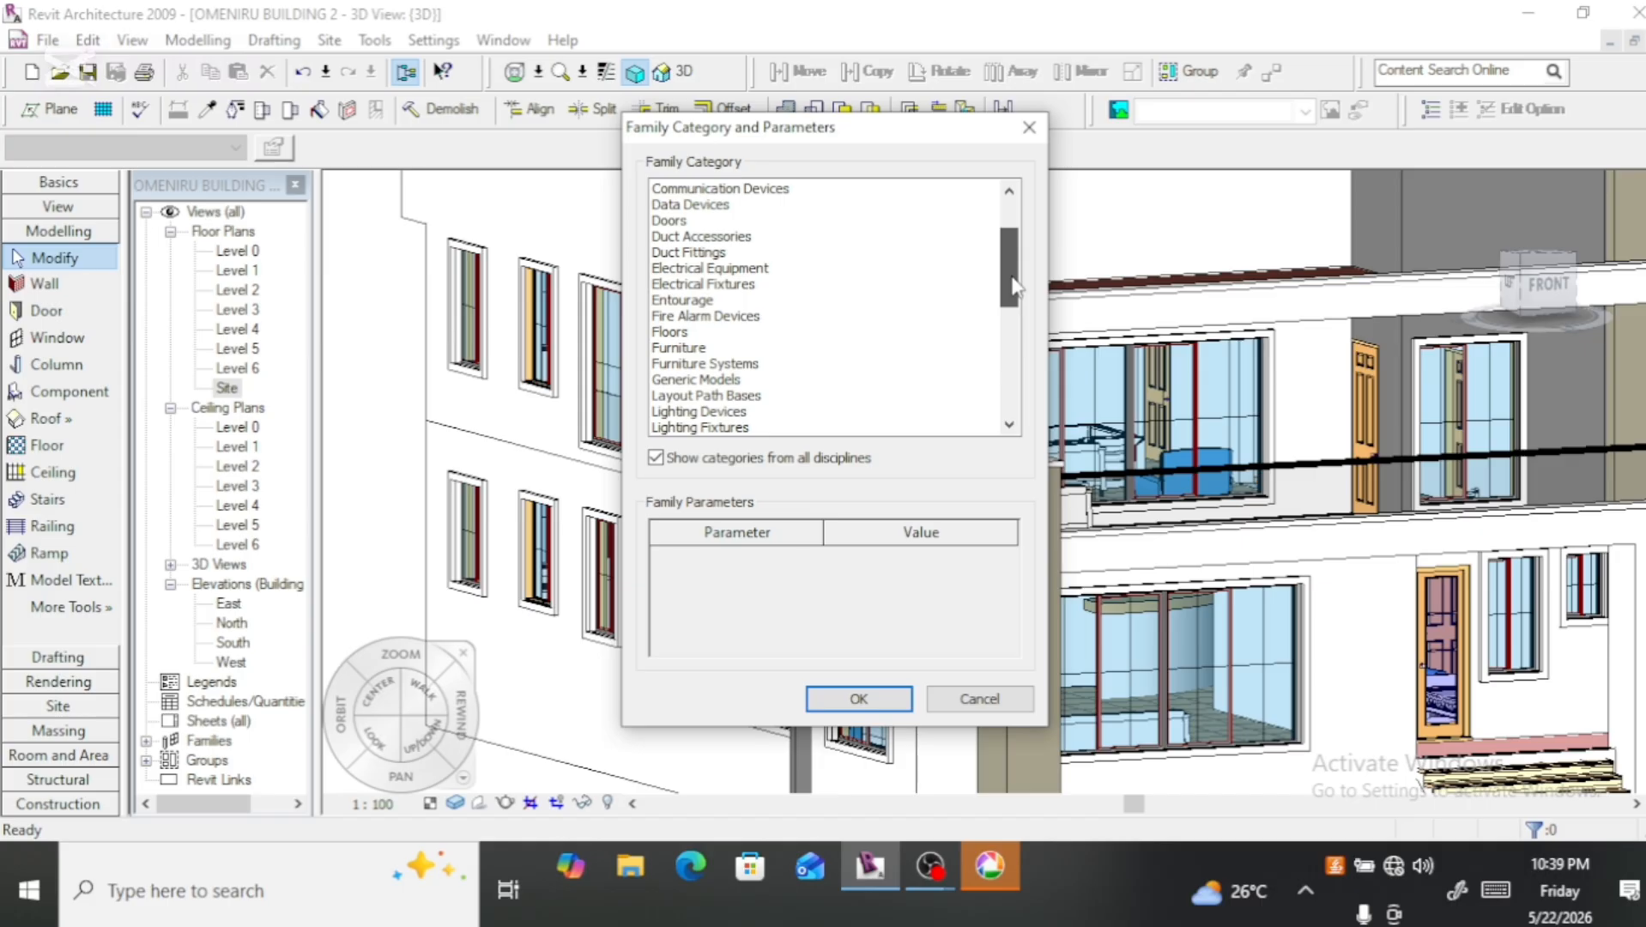
pyautogui.click(727, 381)
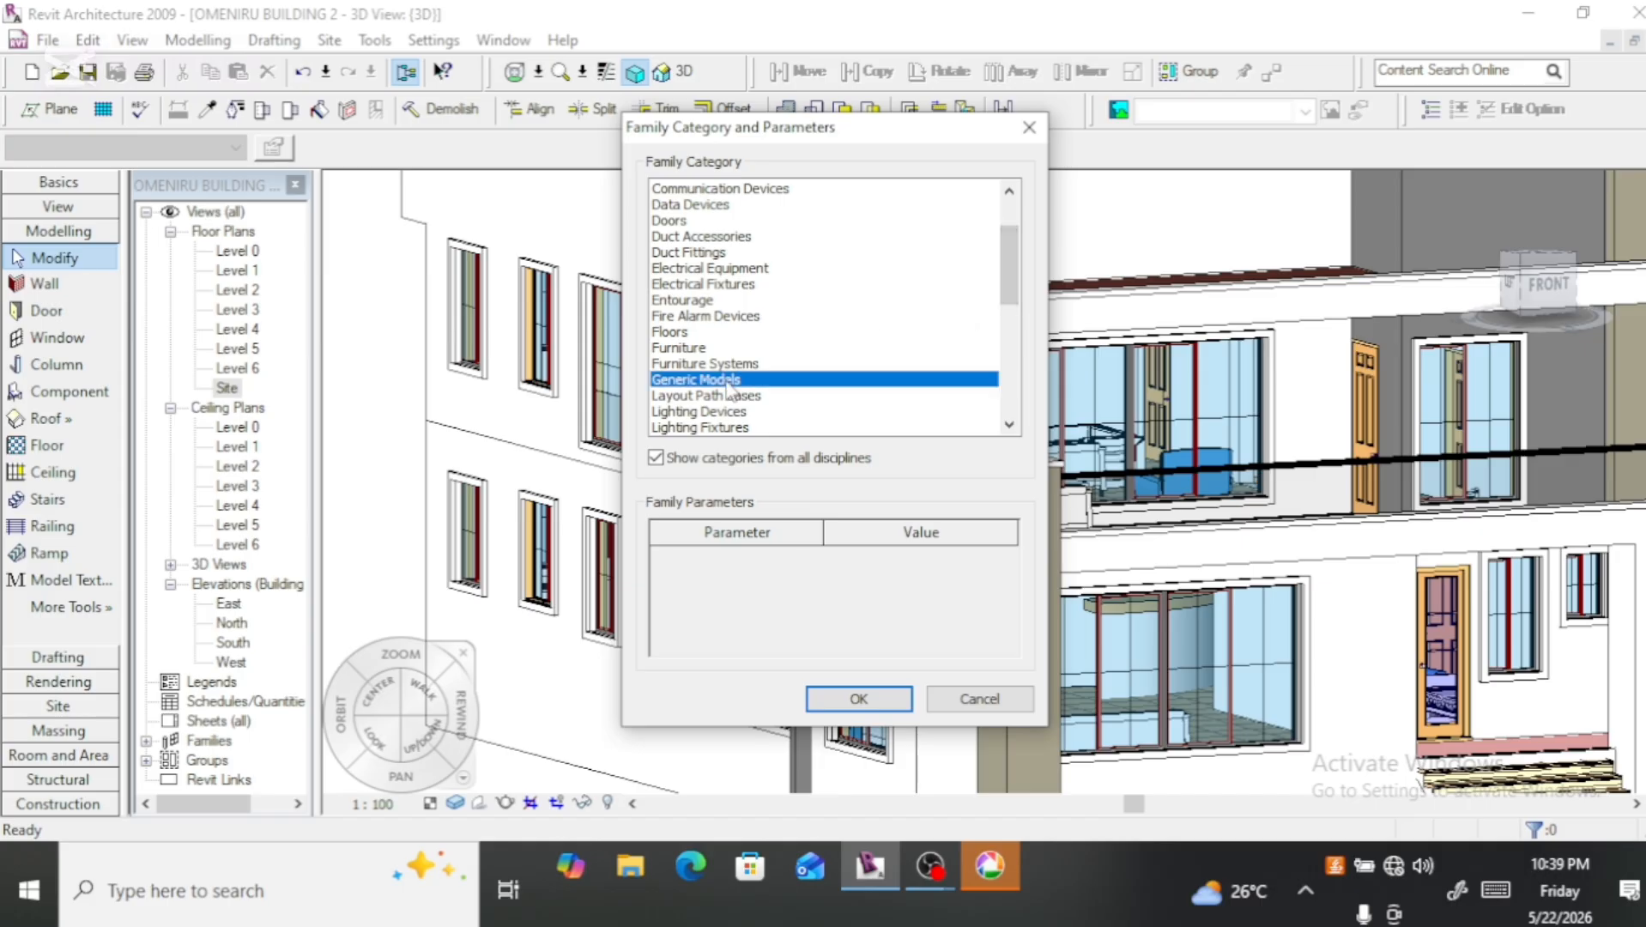
pyautogui.click(859, 698)
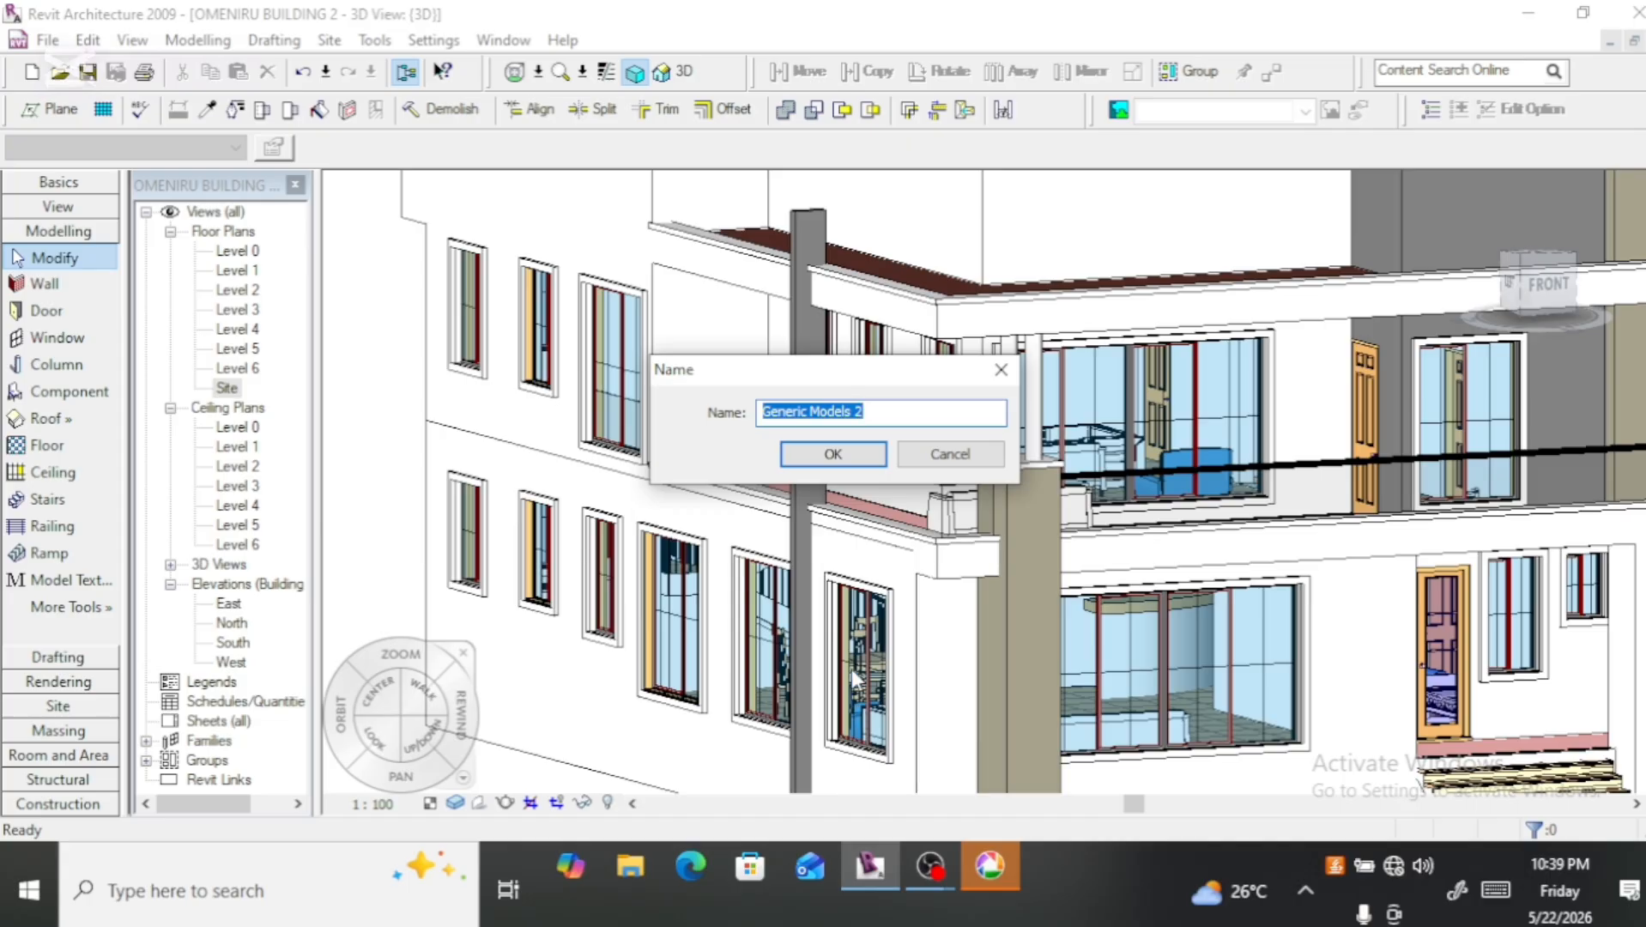
pyautogui.click(837, 459)
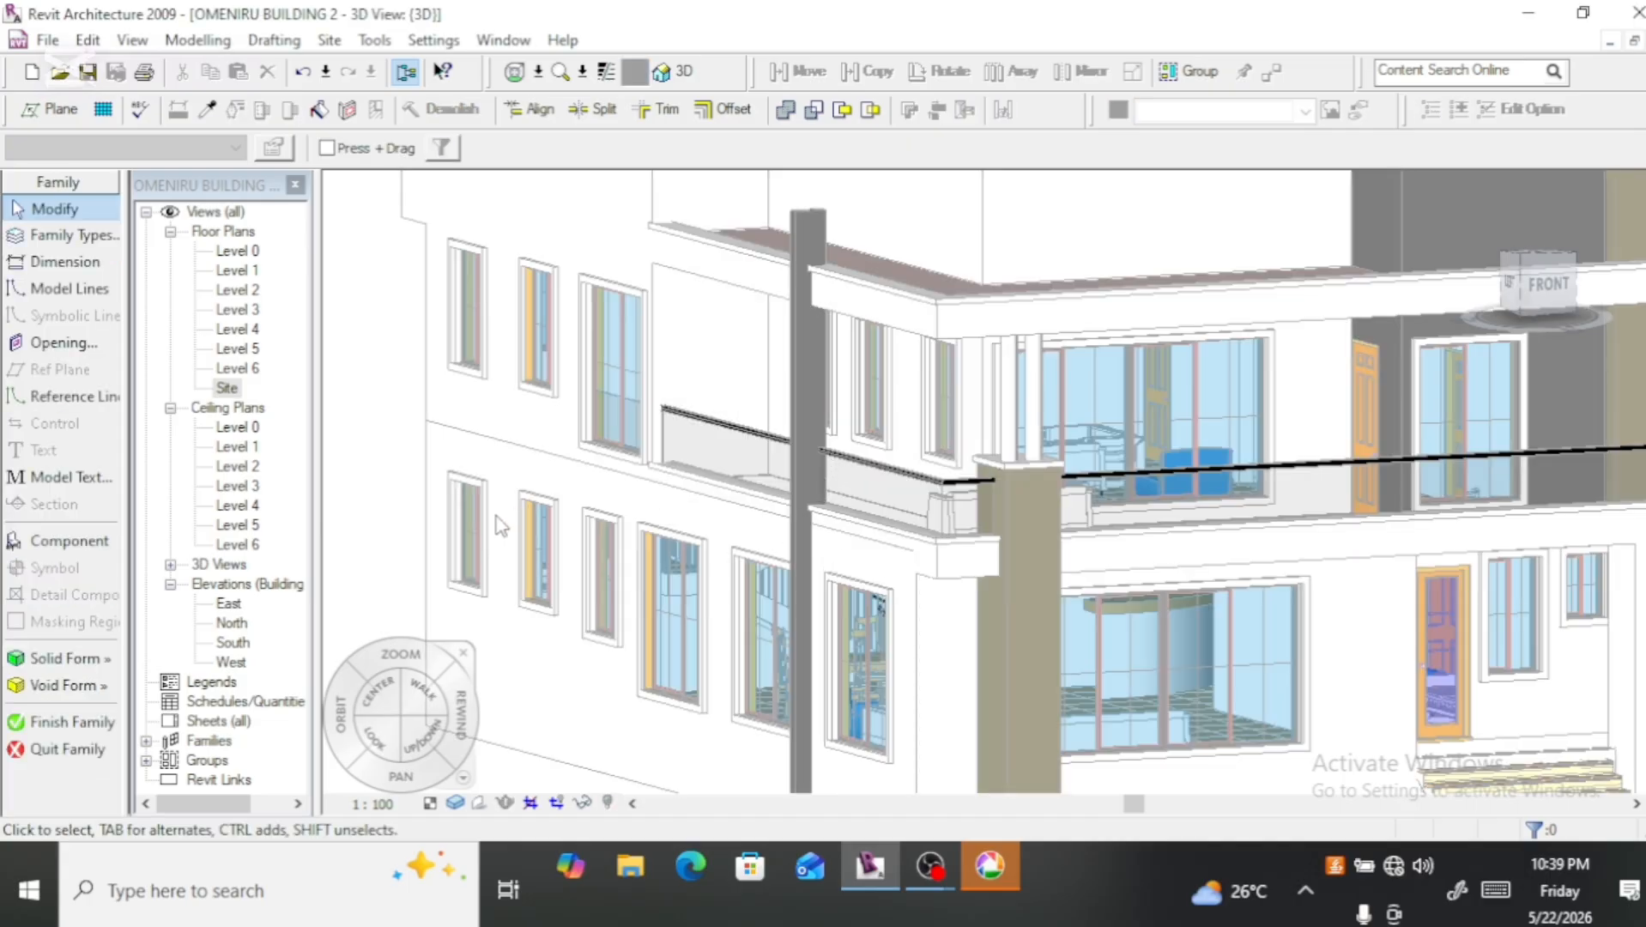
# Step: Open the Level 1 floor plan at the existing fin on the Main Lodge's outer wall and start a solid sweep
pyautogui.scroll(-2, 495, 517)
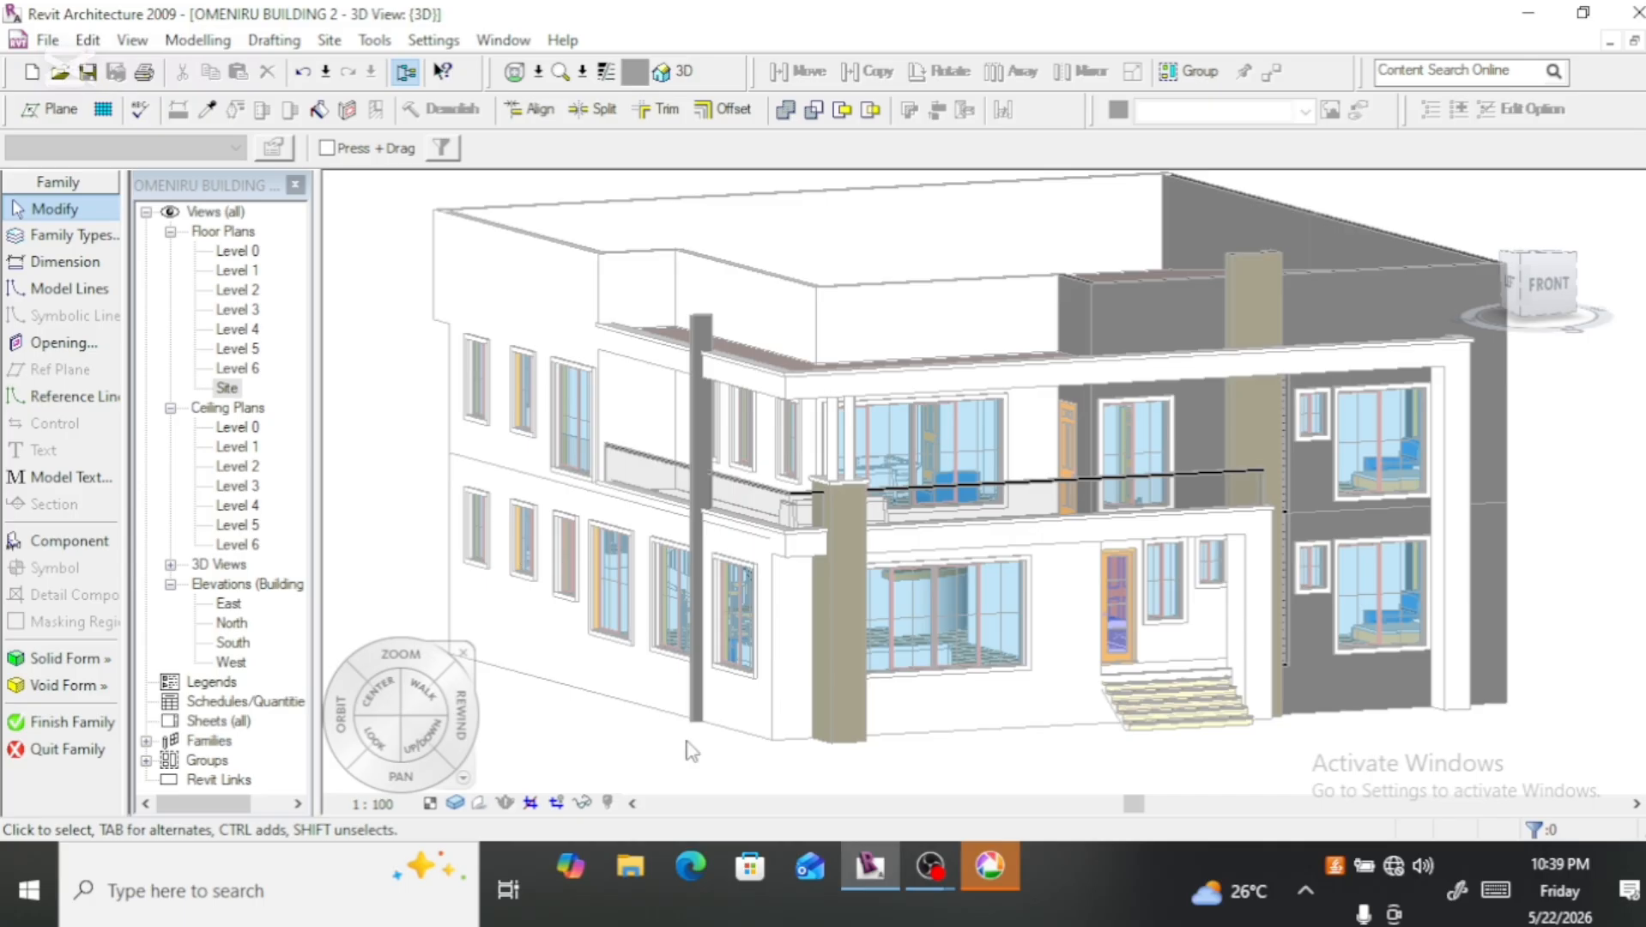
pyautogui.scroll(4, 709, 740)
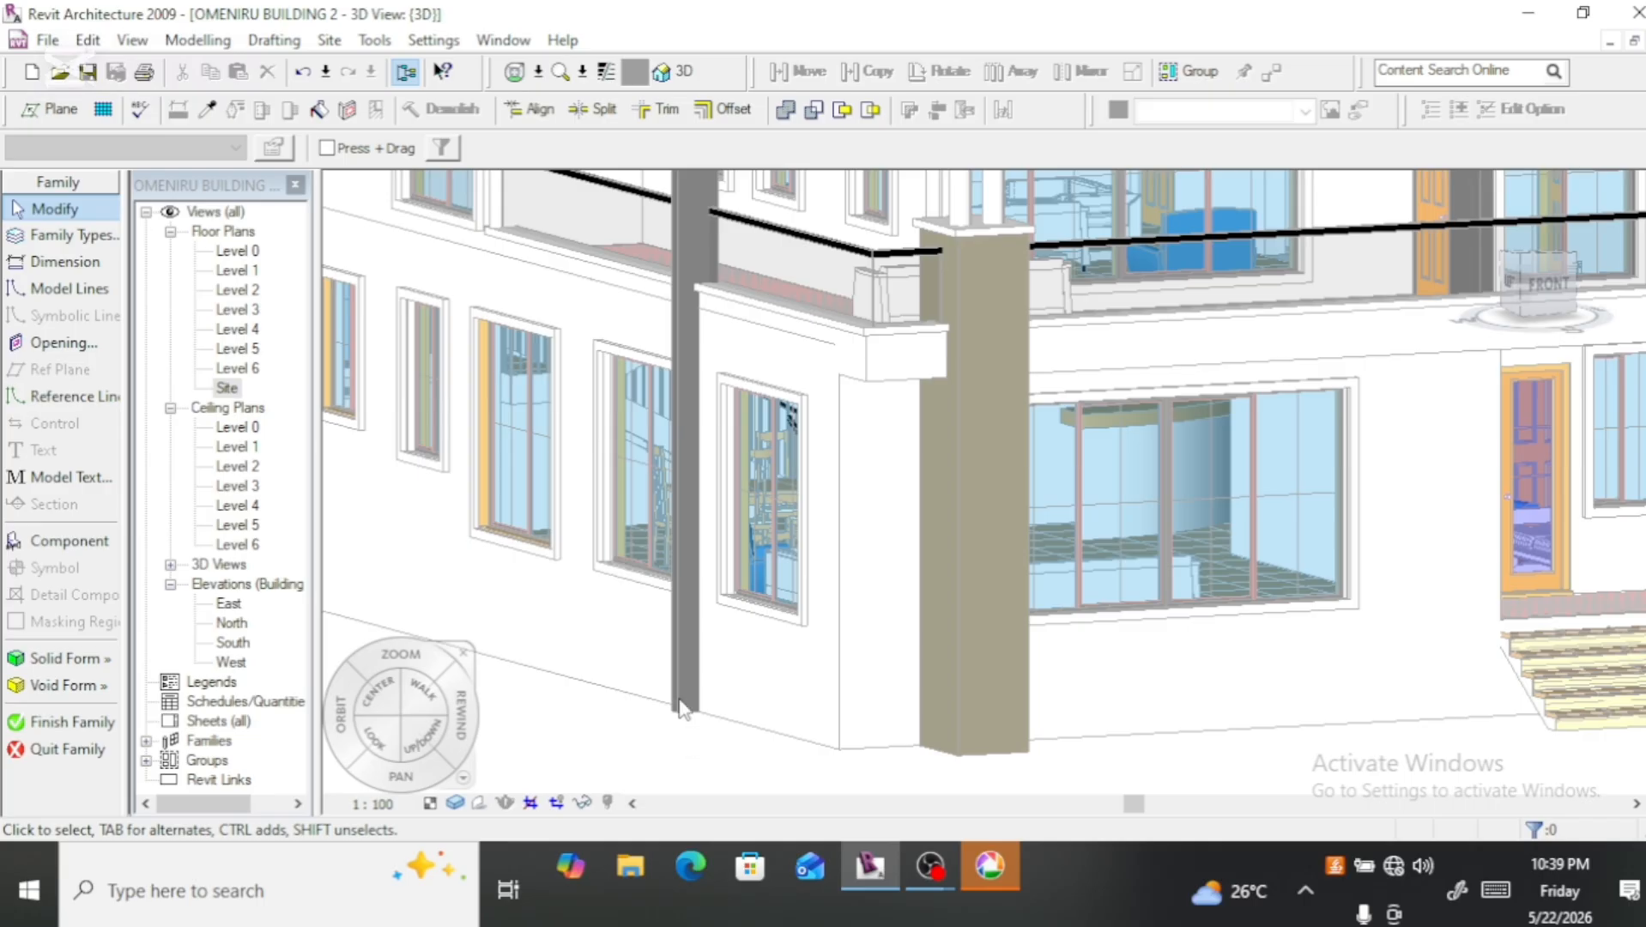
pyautogui.doubleClick(238, 271)
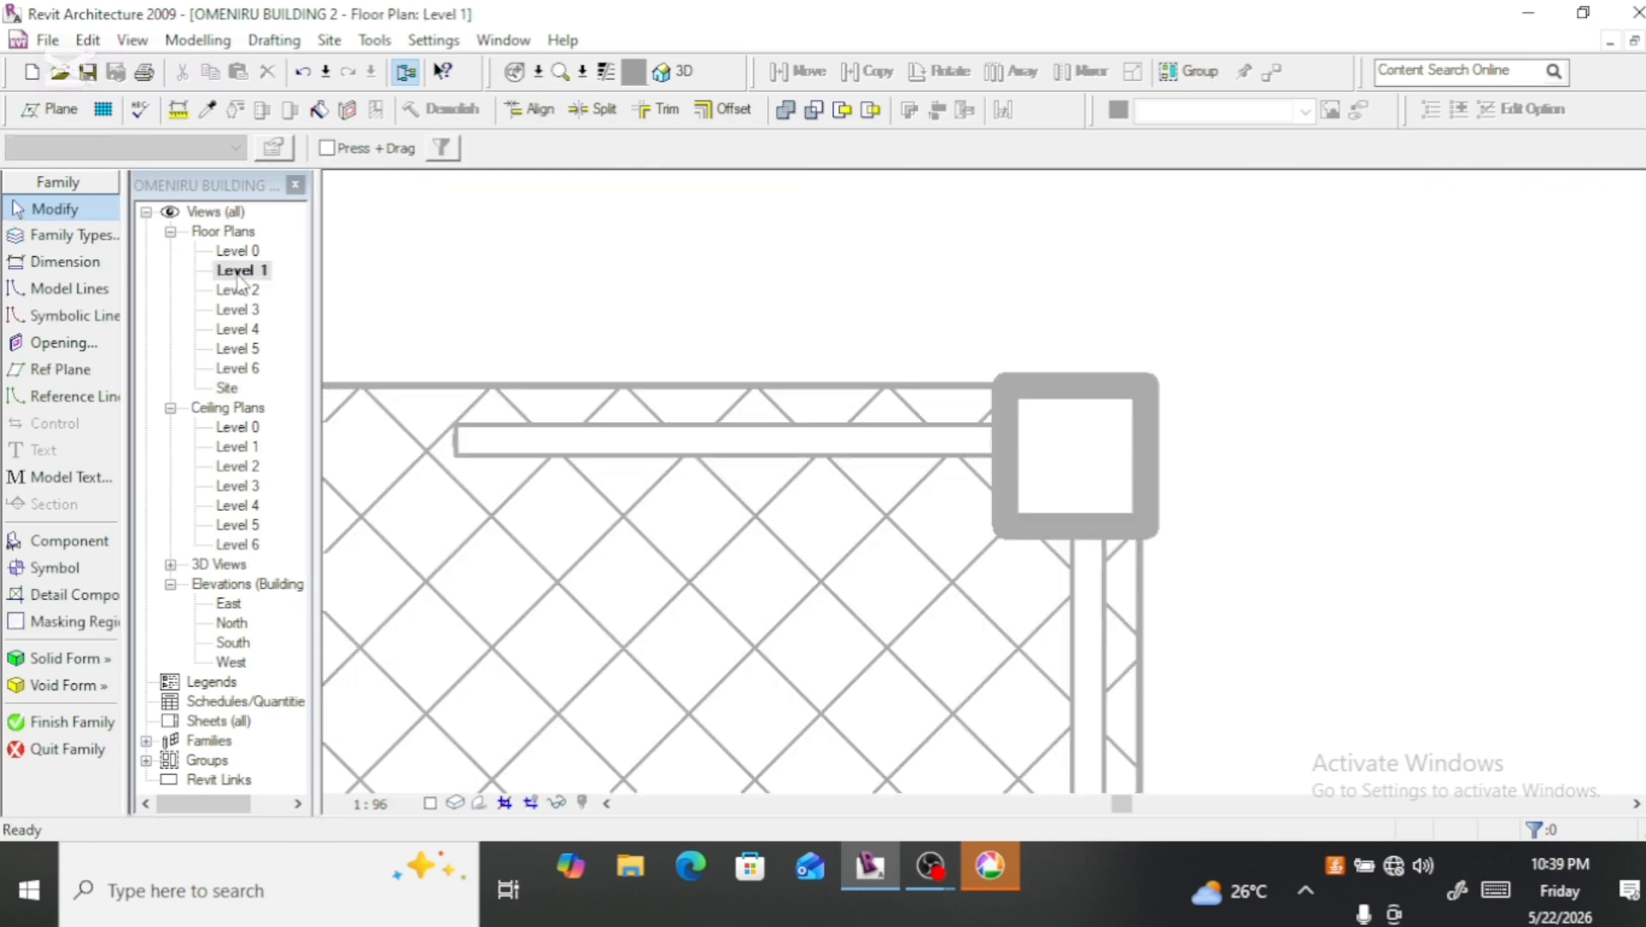
pyautogui.scroll(-3, 569, 344)
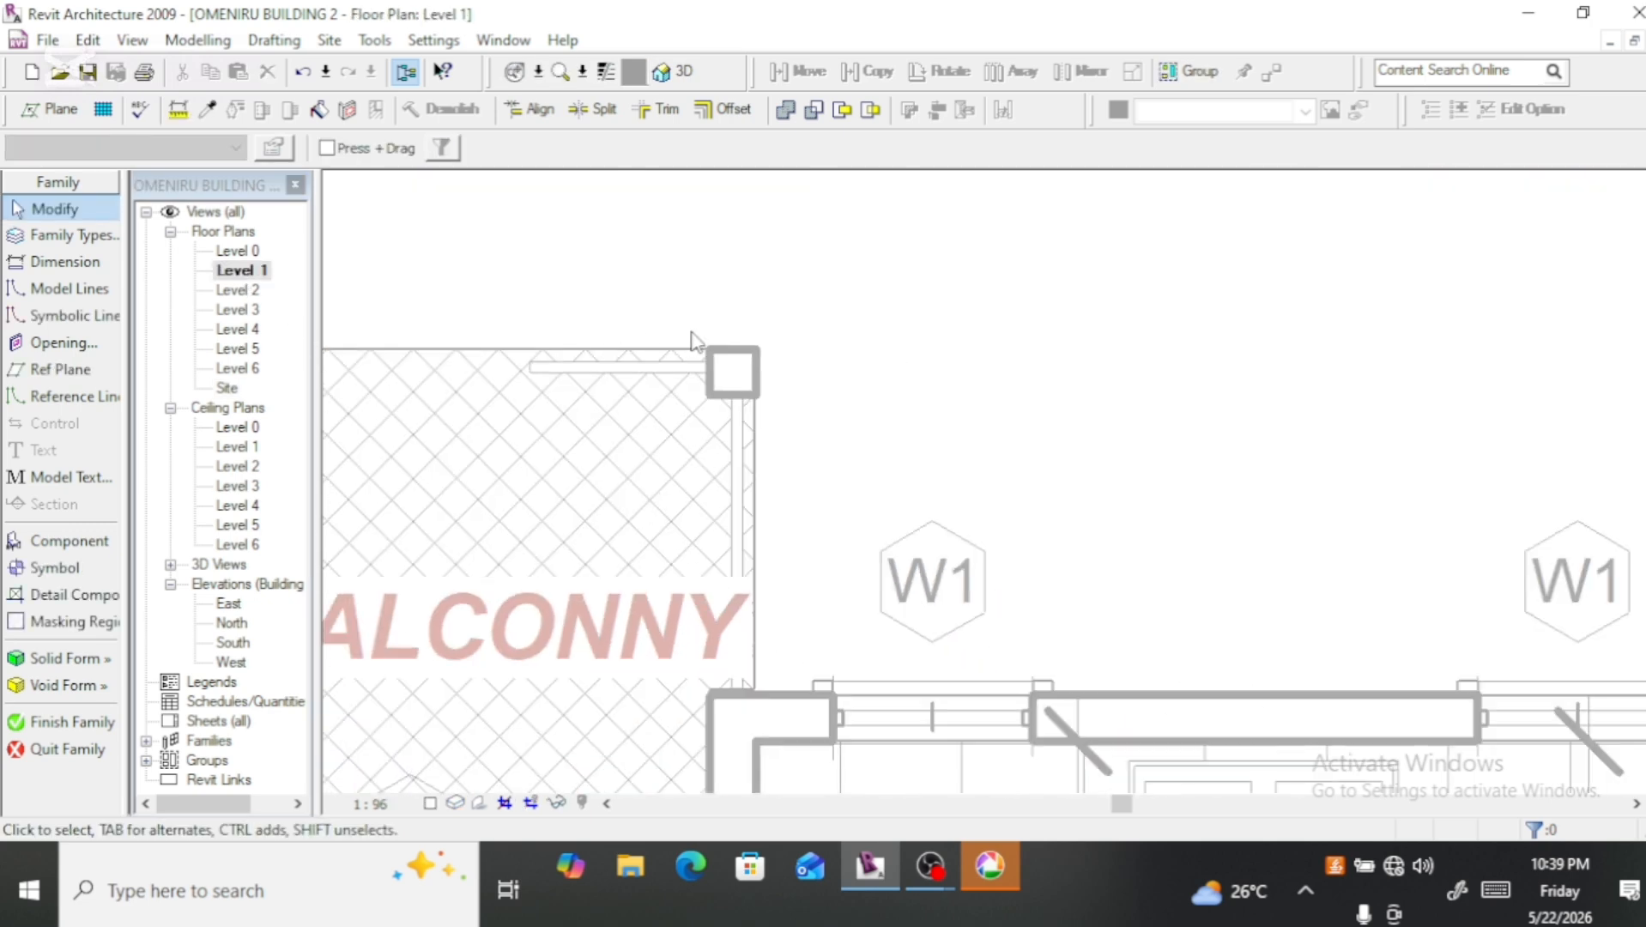
pyautogui.scroll(-2, 698, 343)
pyautogui.scroll(-6, 803, 330)
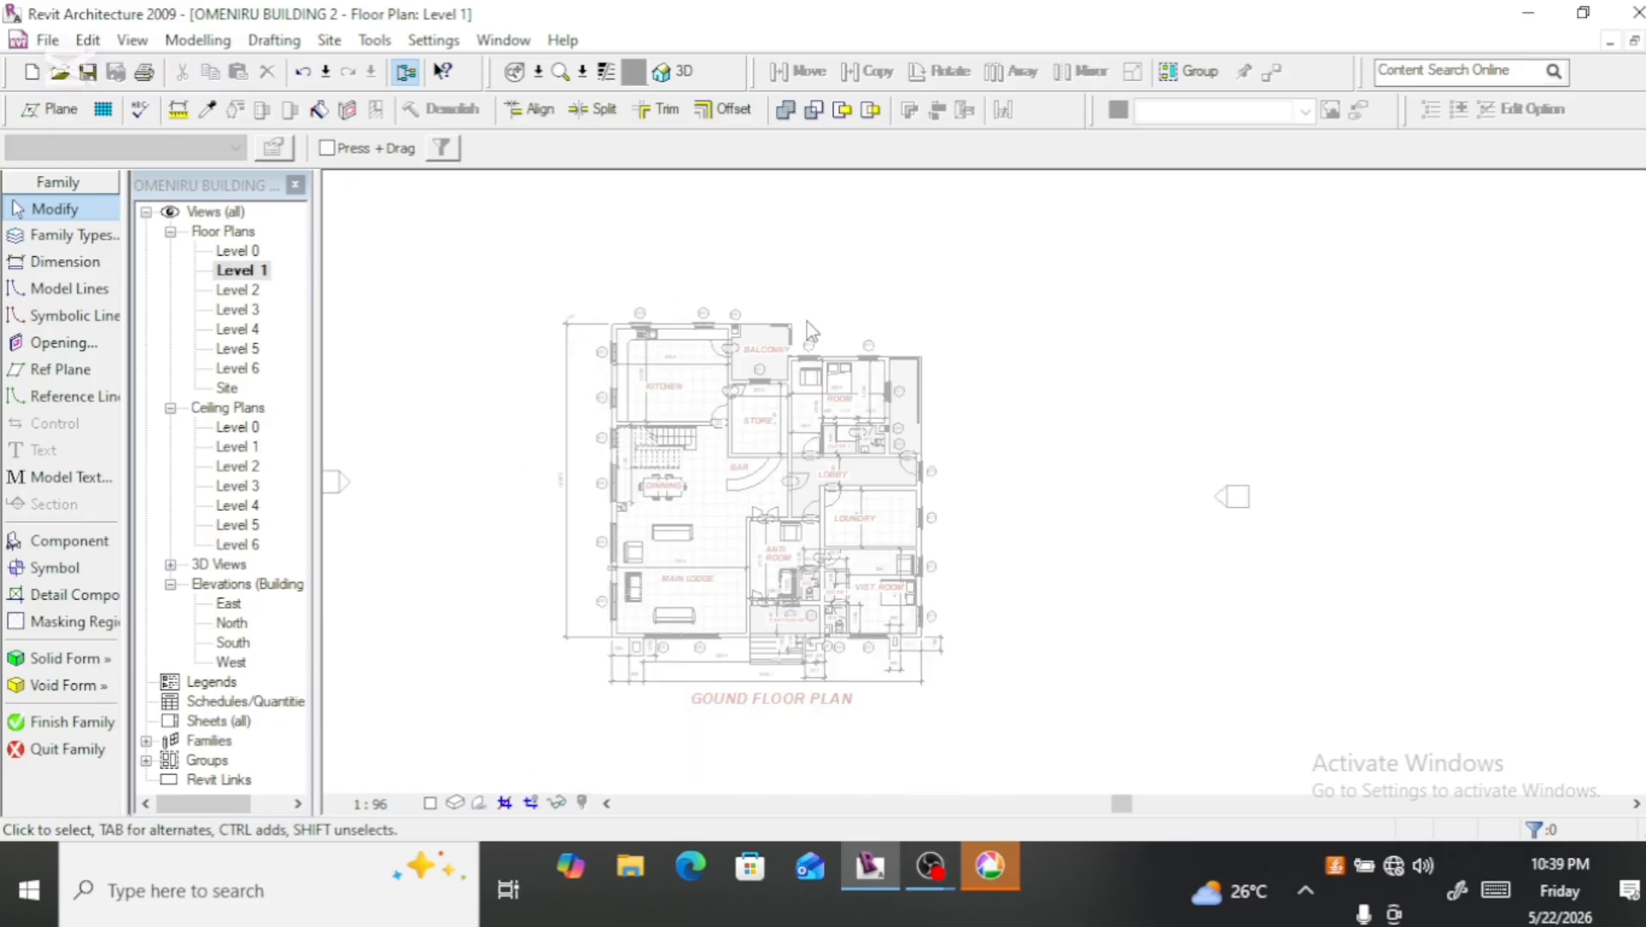
pyautogui.scroll(5, 651, 554)
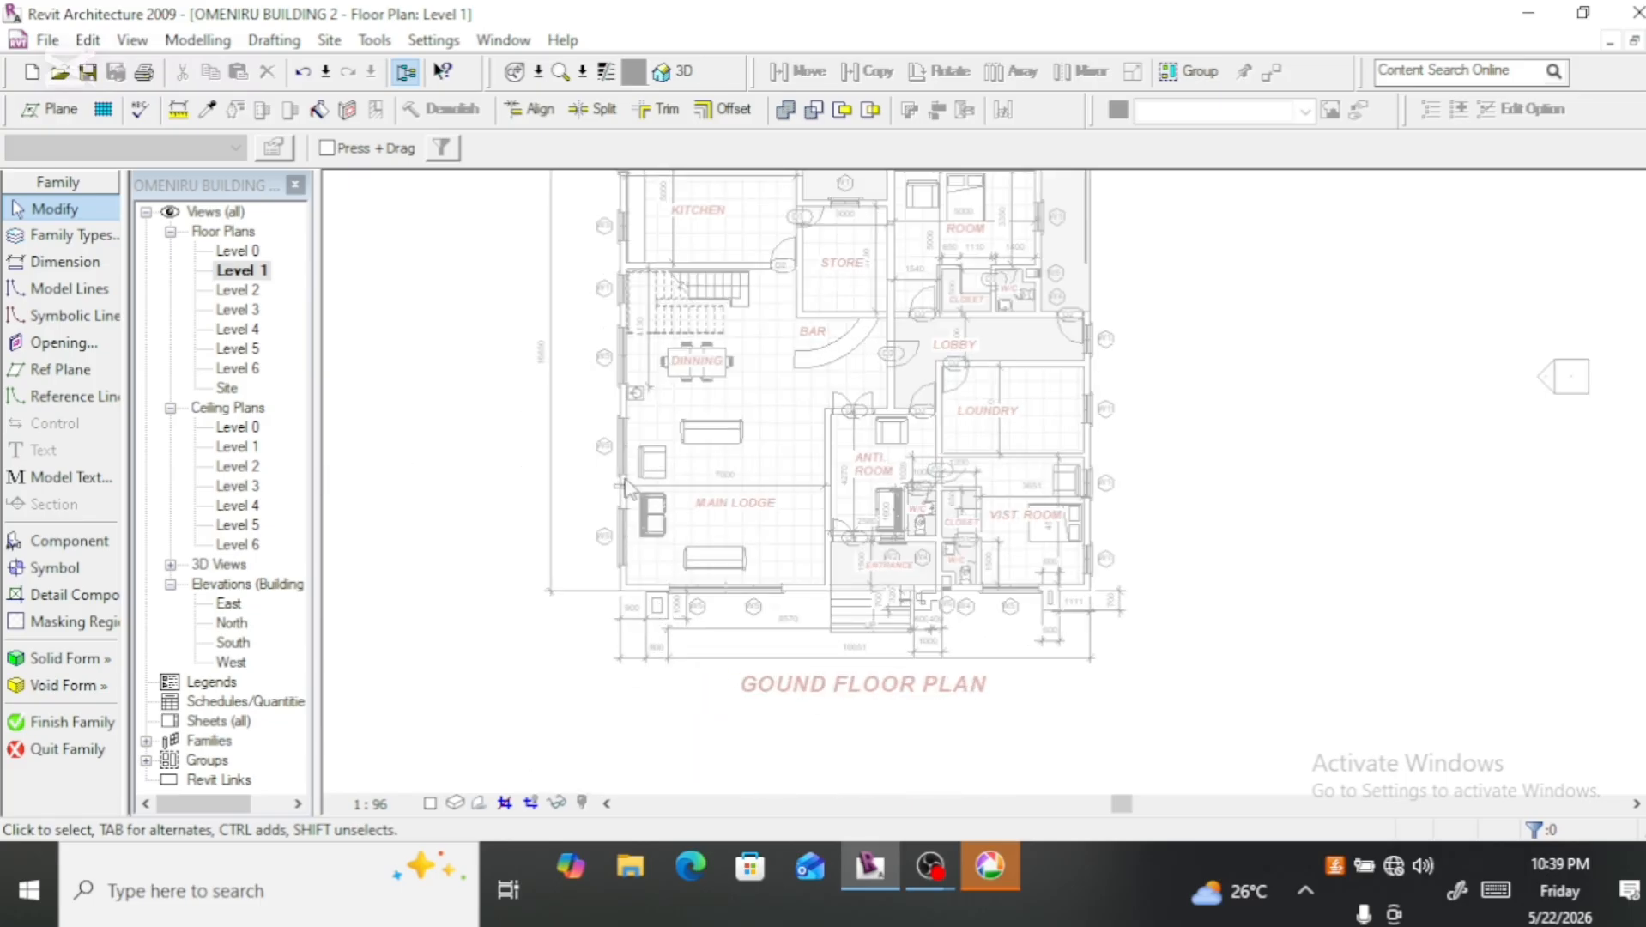
pyautogui.scroll(5, 606, 506)
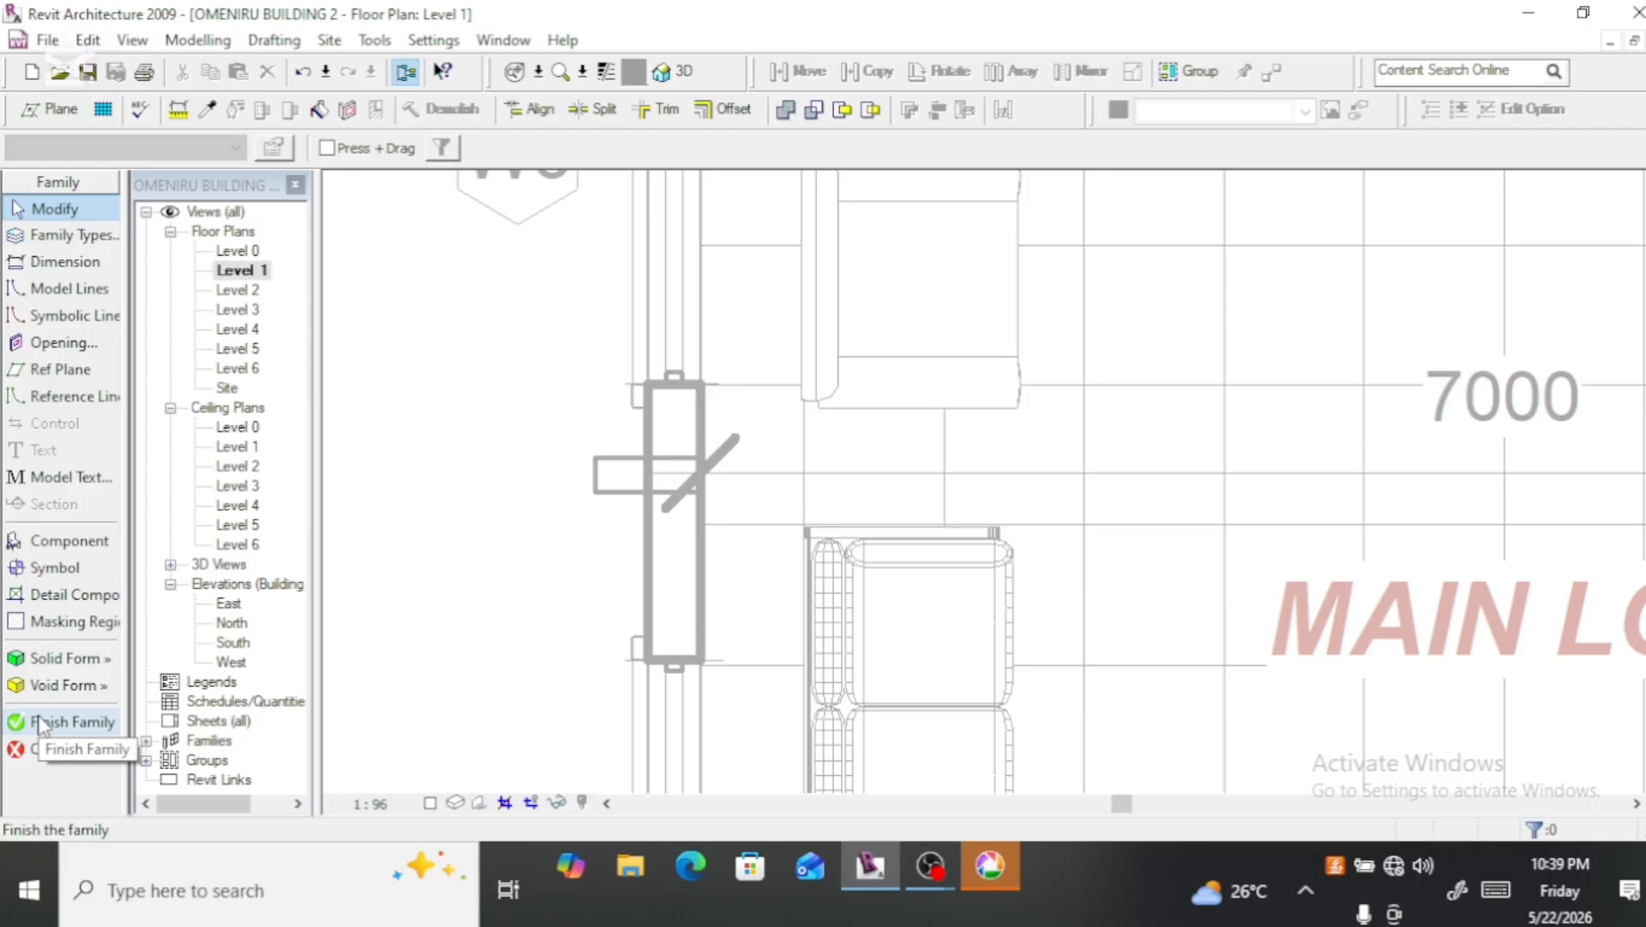
pyautogui.click(38, 659)
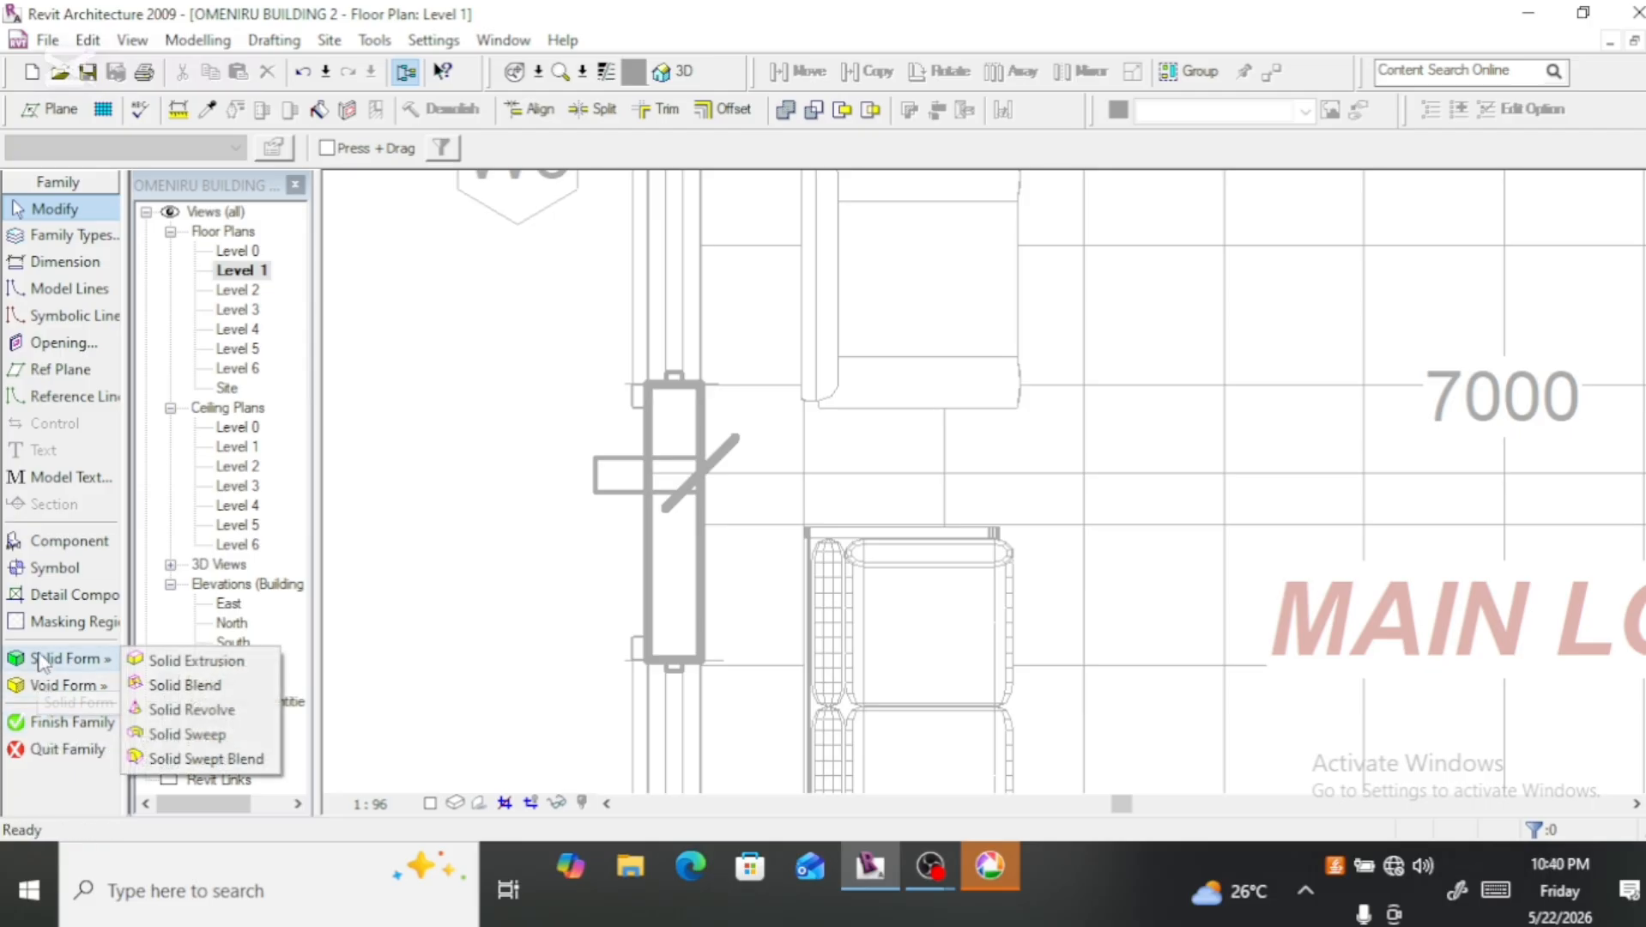
pyautogui.click(182, 735)
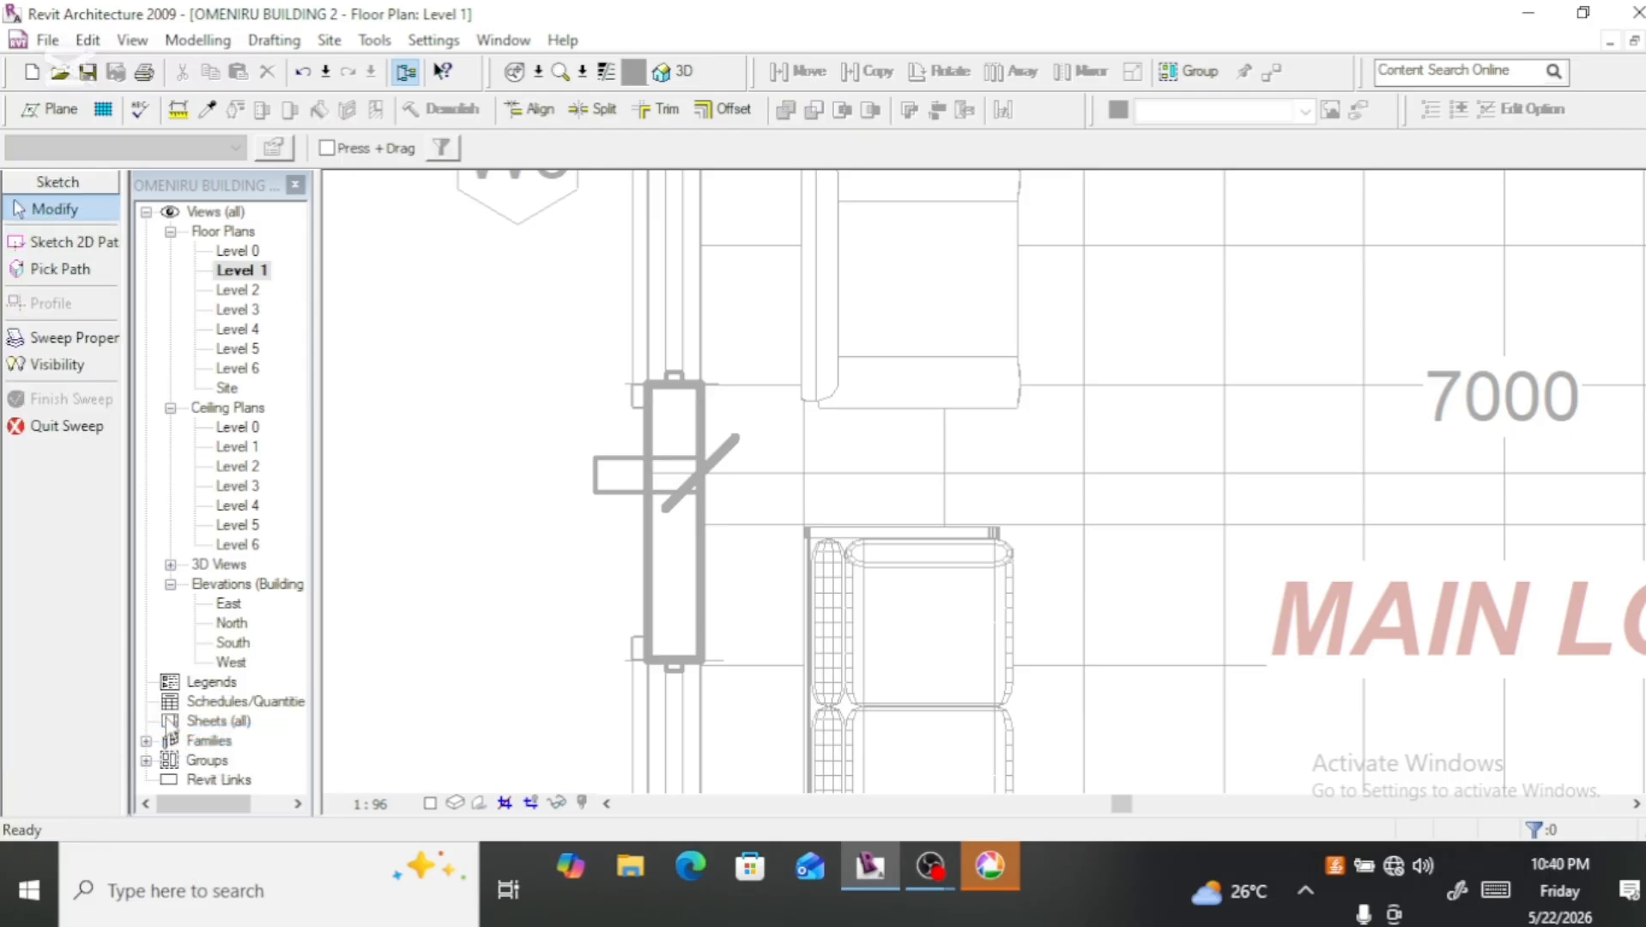
# Step: Sketch the sweep's 2D path as a straight line about 150 mm long on the outer wall face beside the existing fin, and finish the path
pyautogui.click(71, 241)
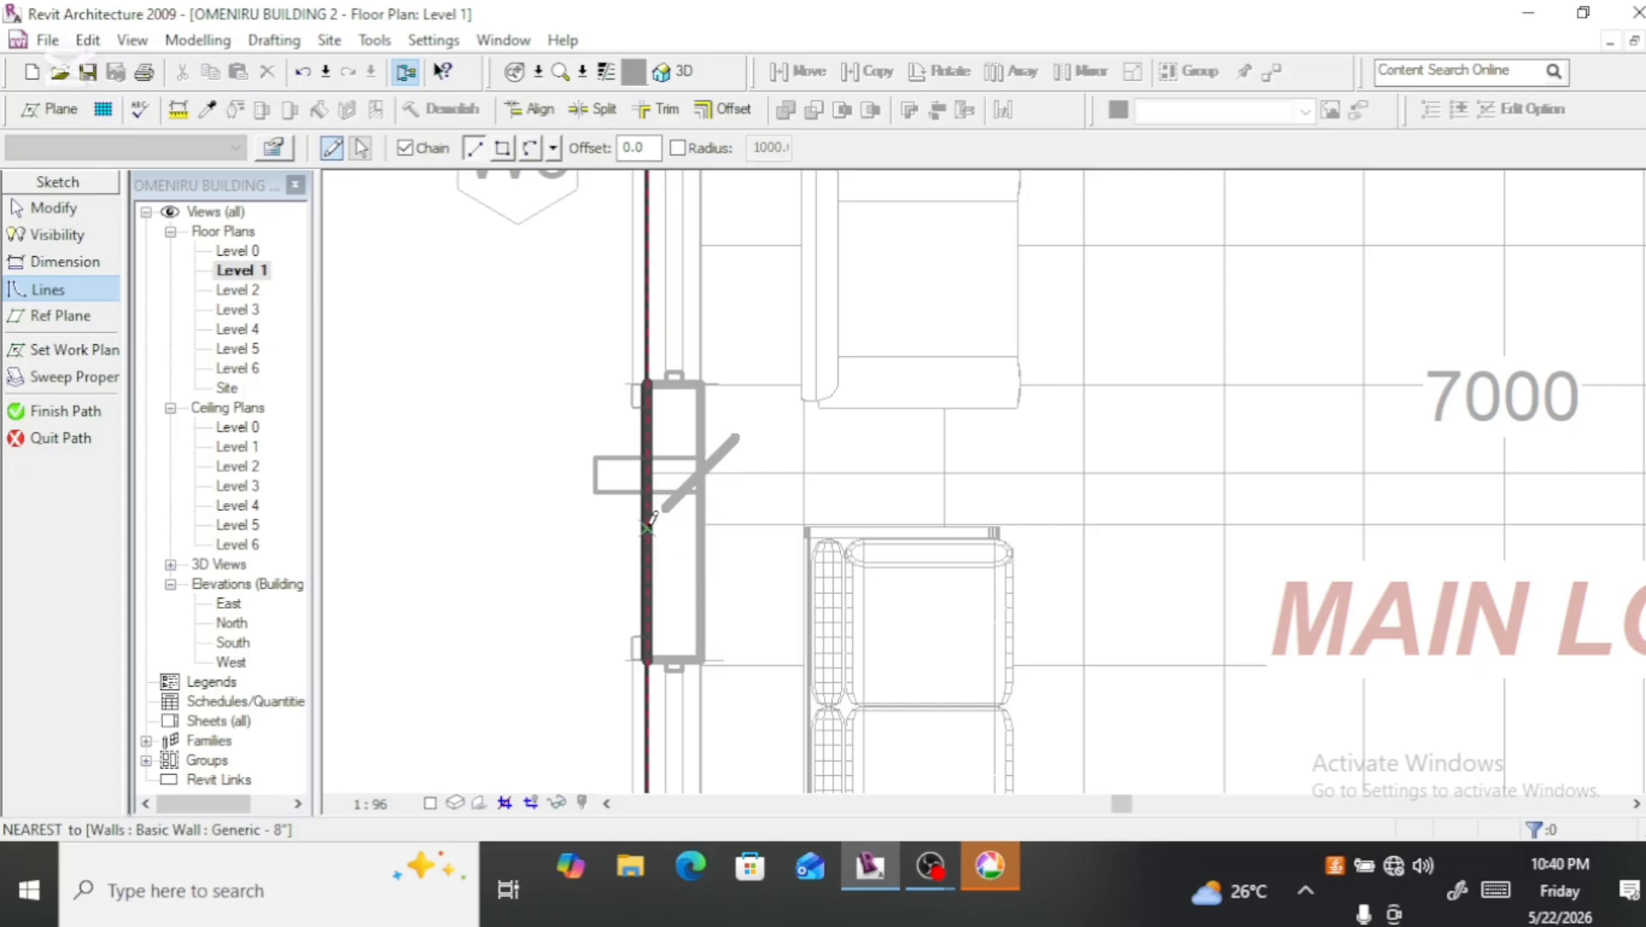
pyautogui.click(648, 527)
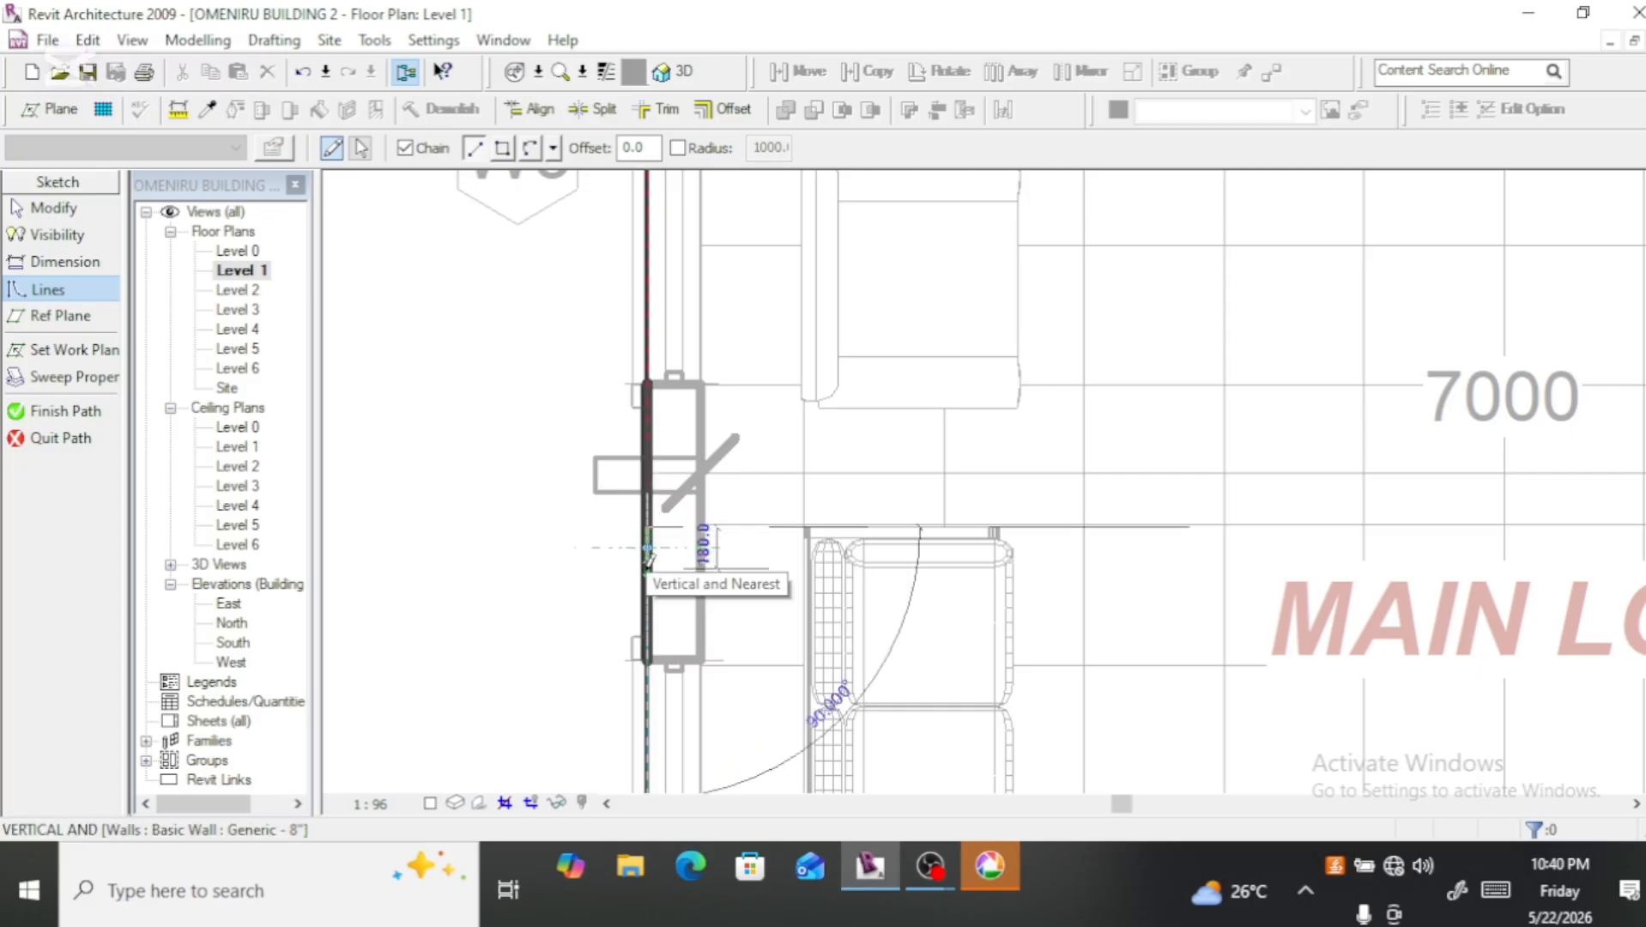
pyautogui.scroll(3, 648, 557)
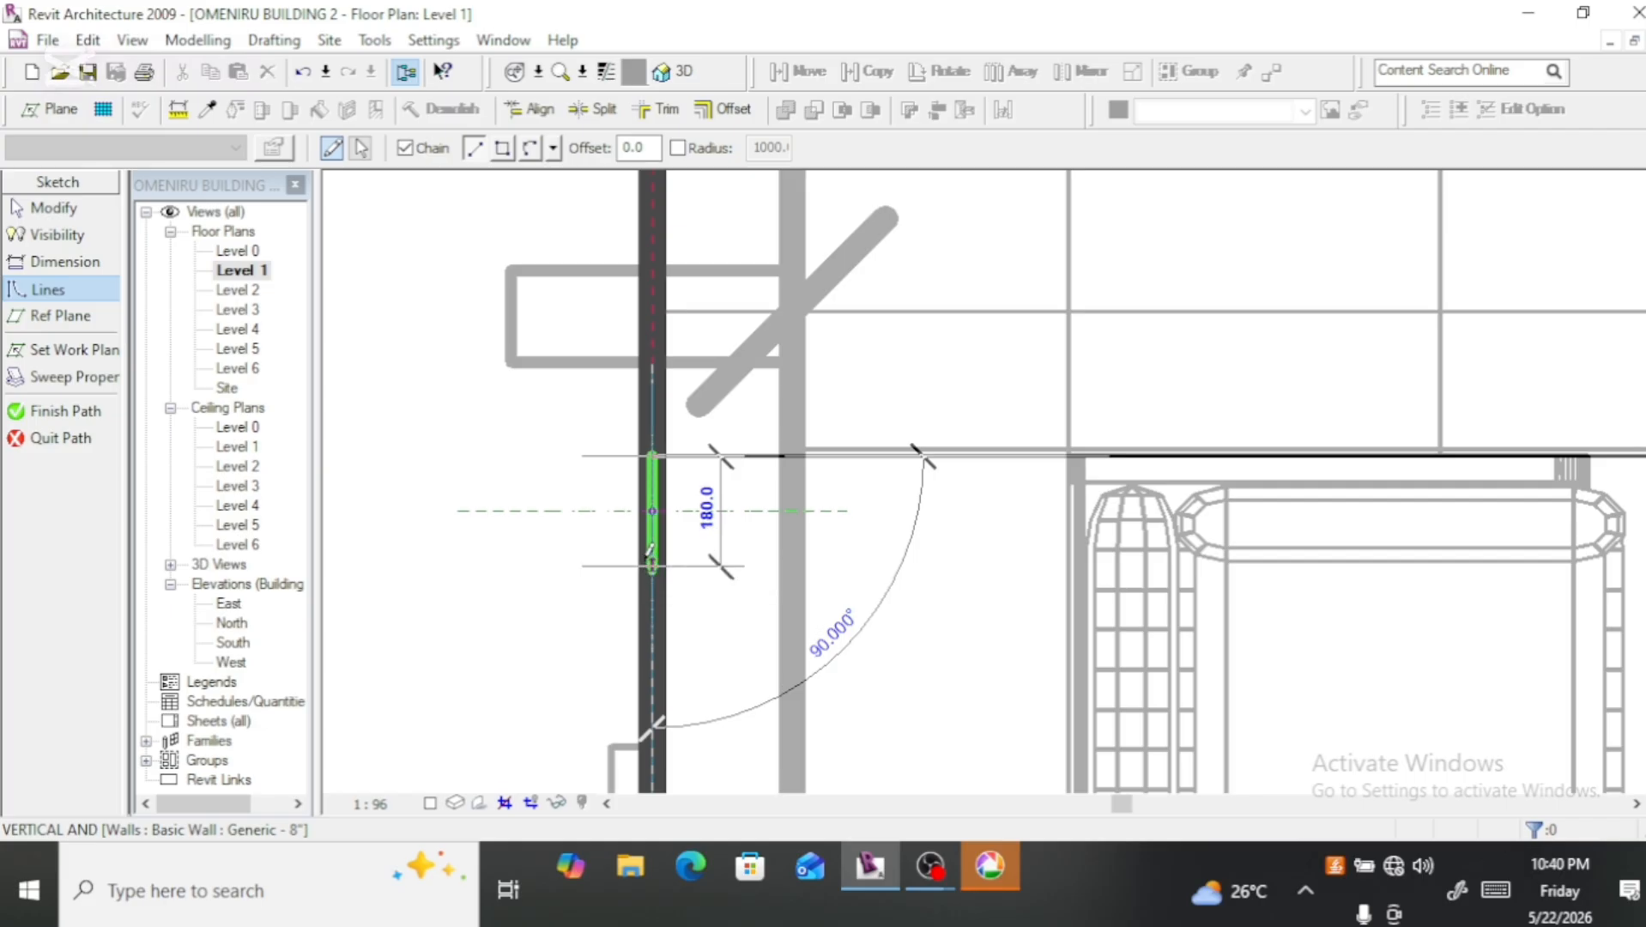
pyautogui.click(651, 549)
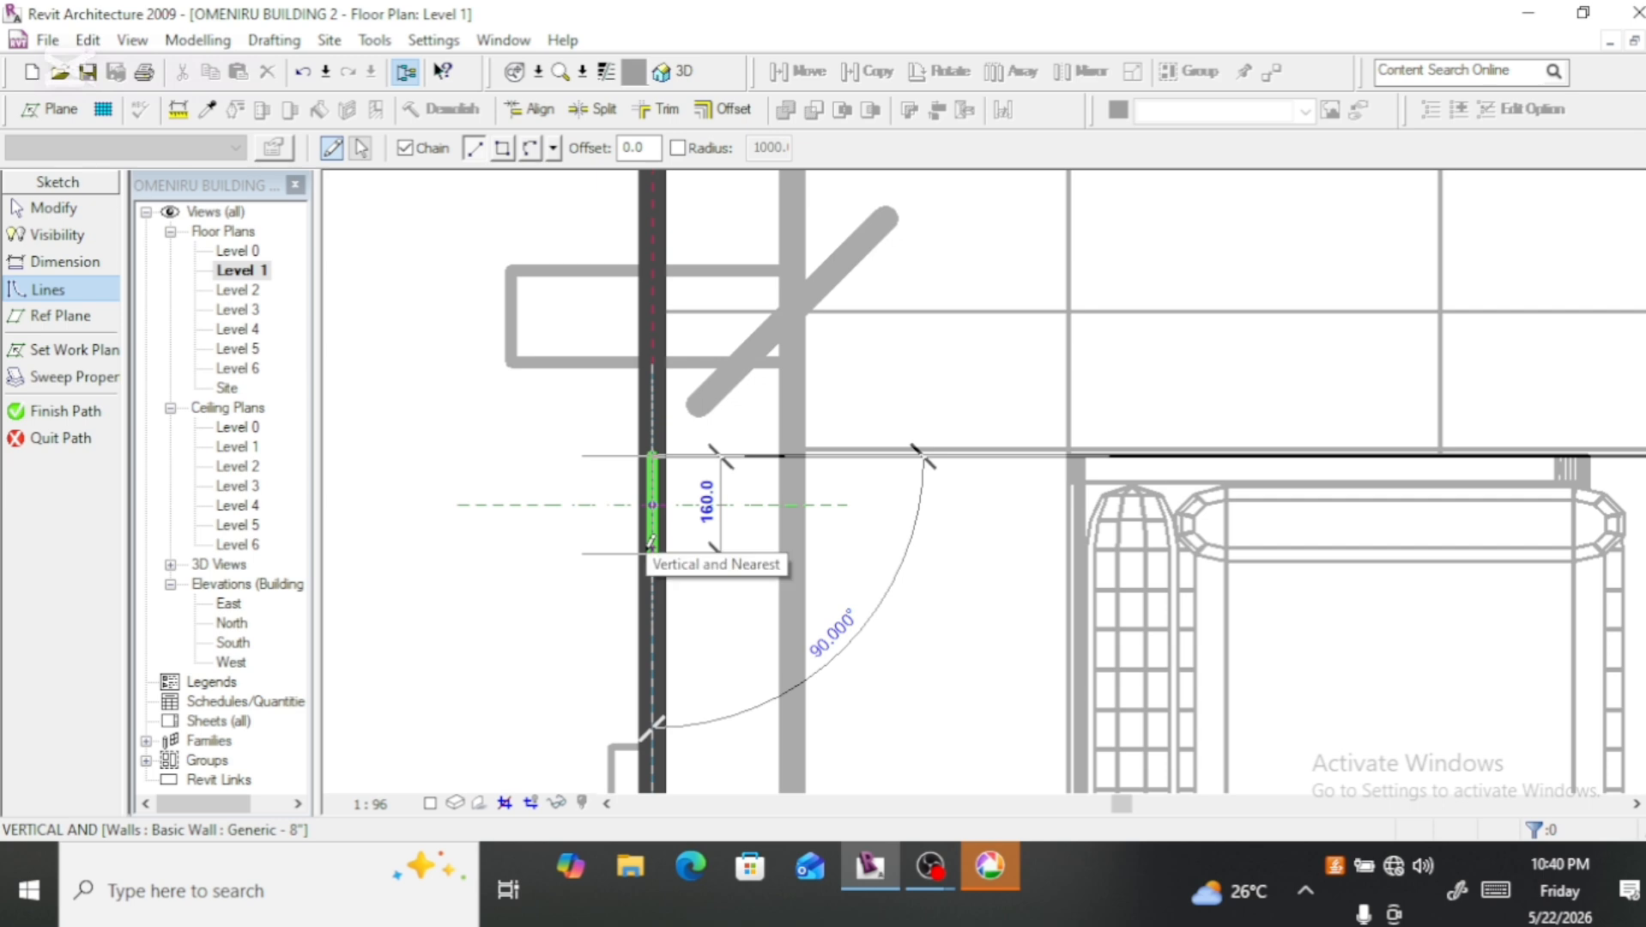
pyautogui.scroll(3, 650, 528)
pyautogui.scroll(1, 650, 542)
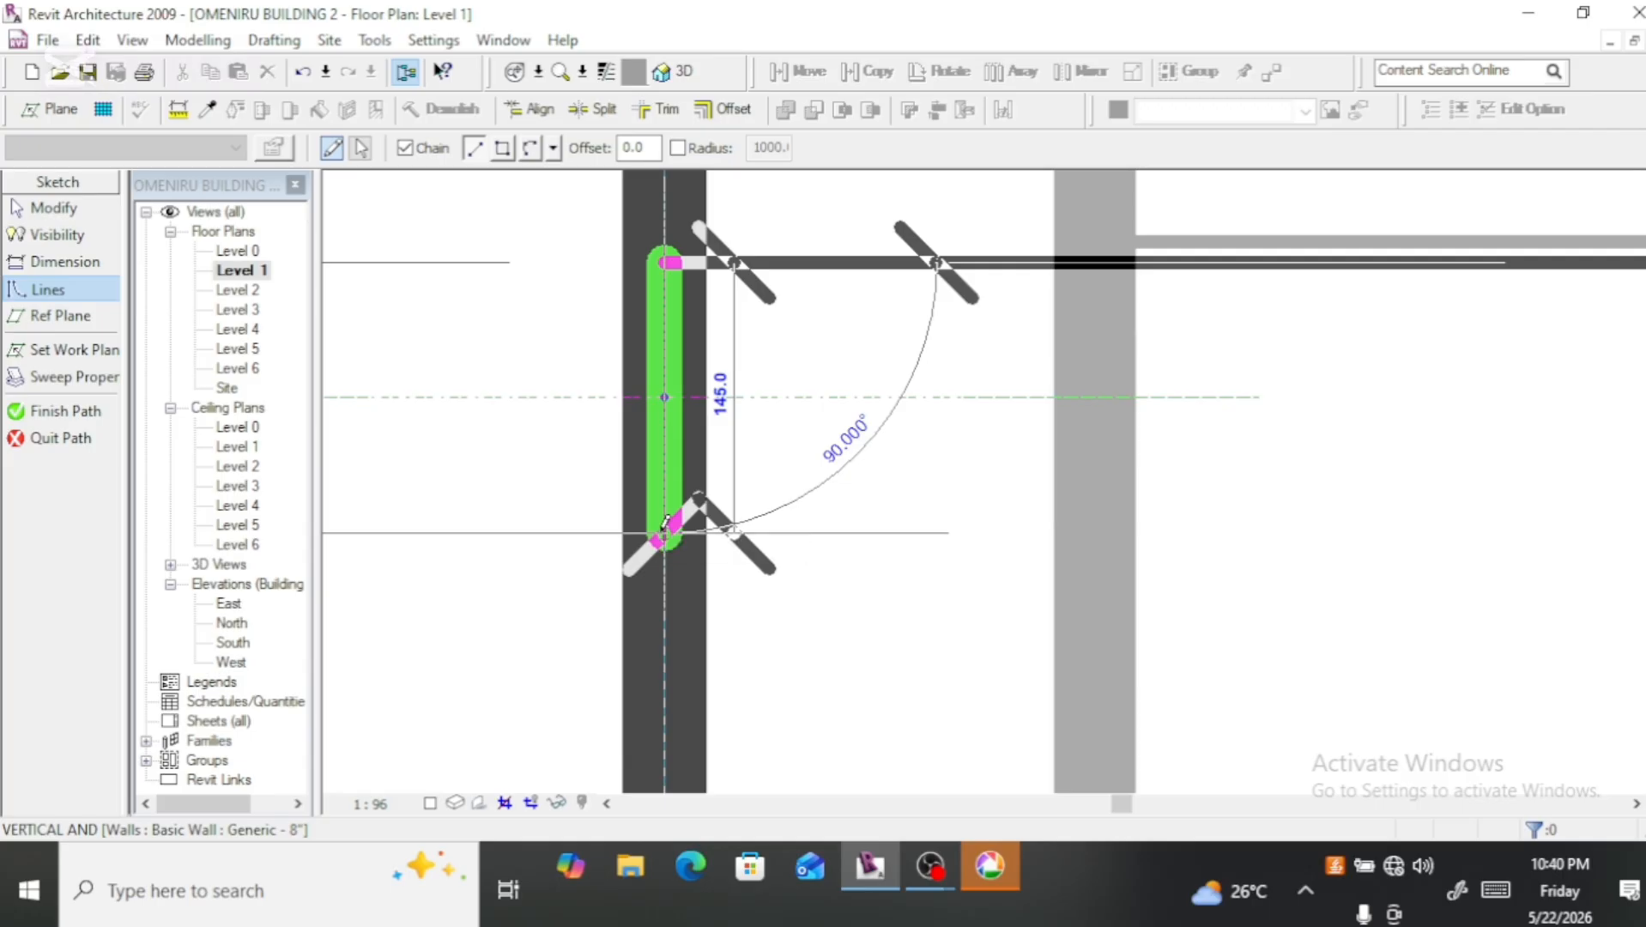
pyautogui.click(662, 536)
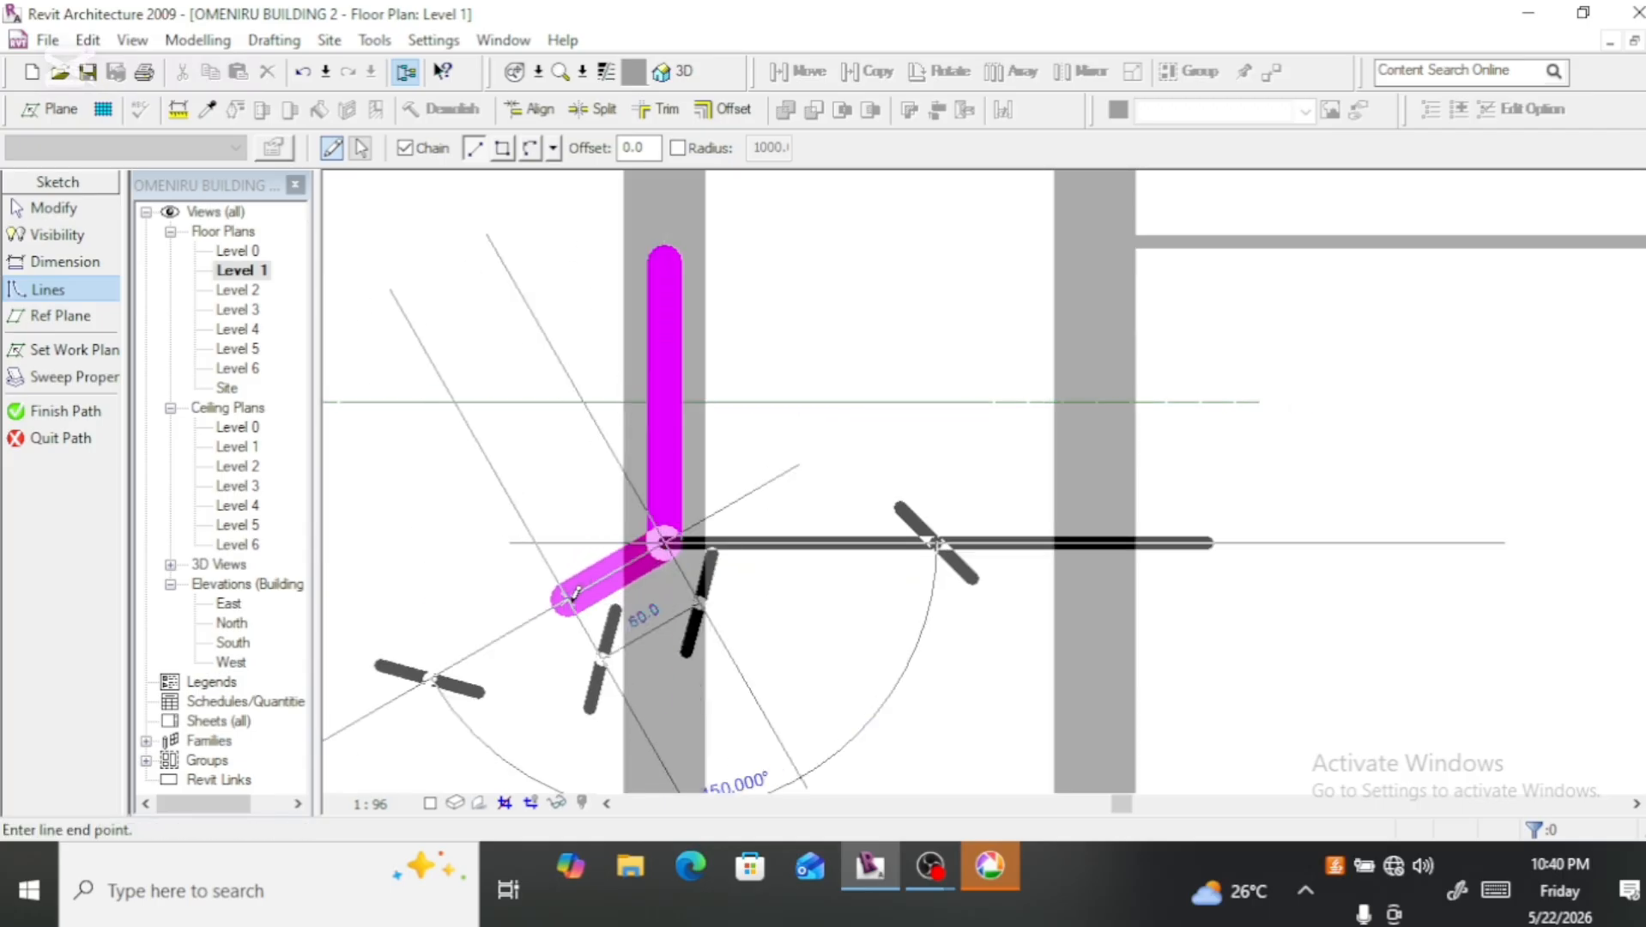
pyautogui.press('Escape')
pyautogui.press('Escape')
pyautogui.scroll(-4, 682, 483)
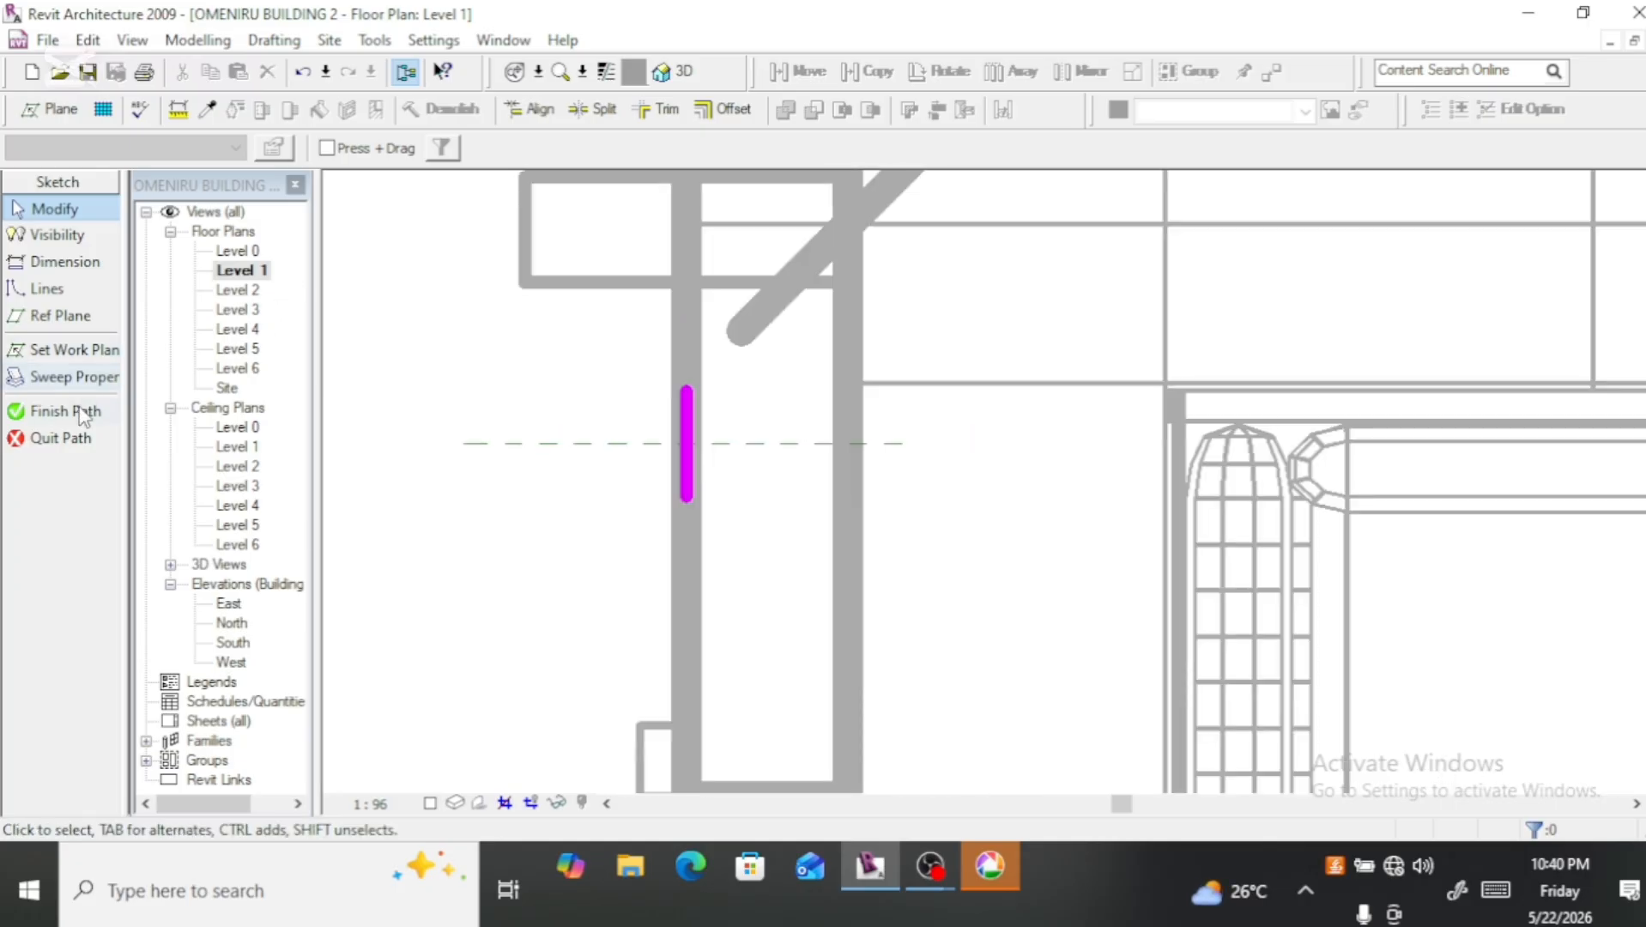
pyautogui.click(86, 411)
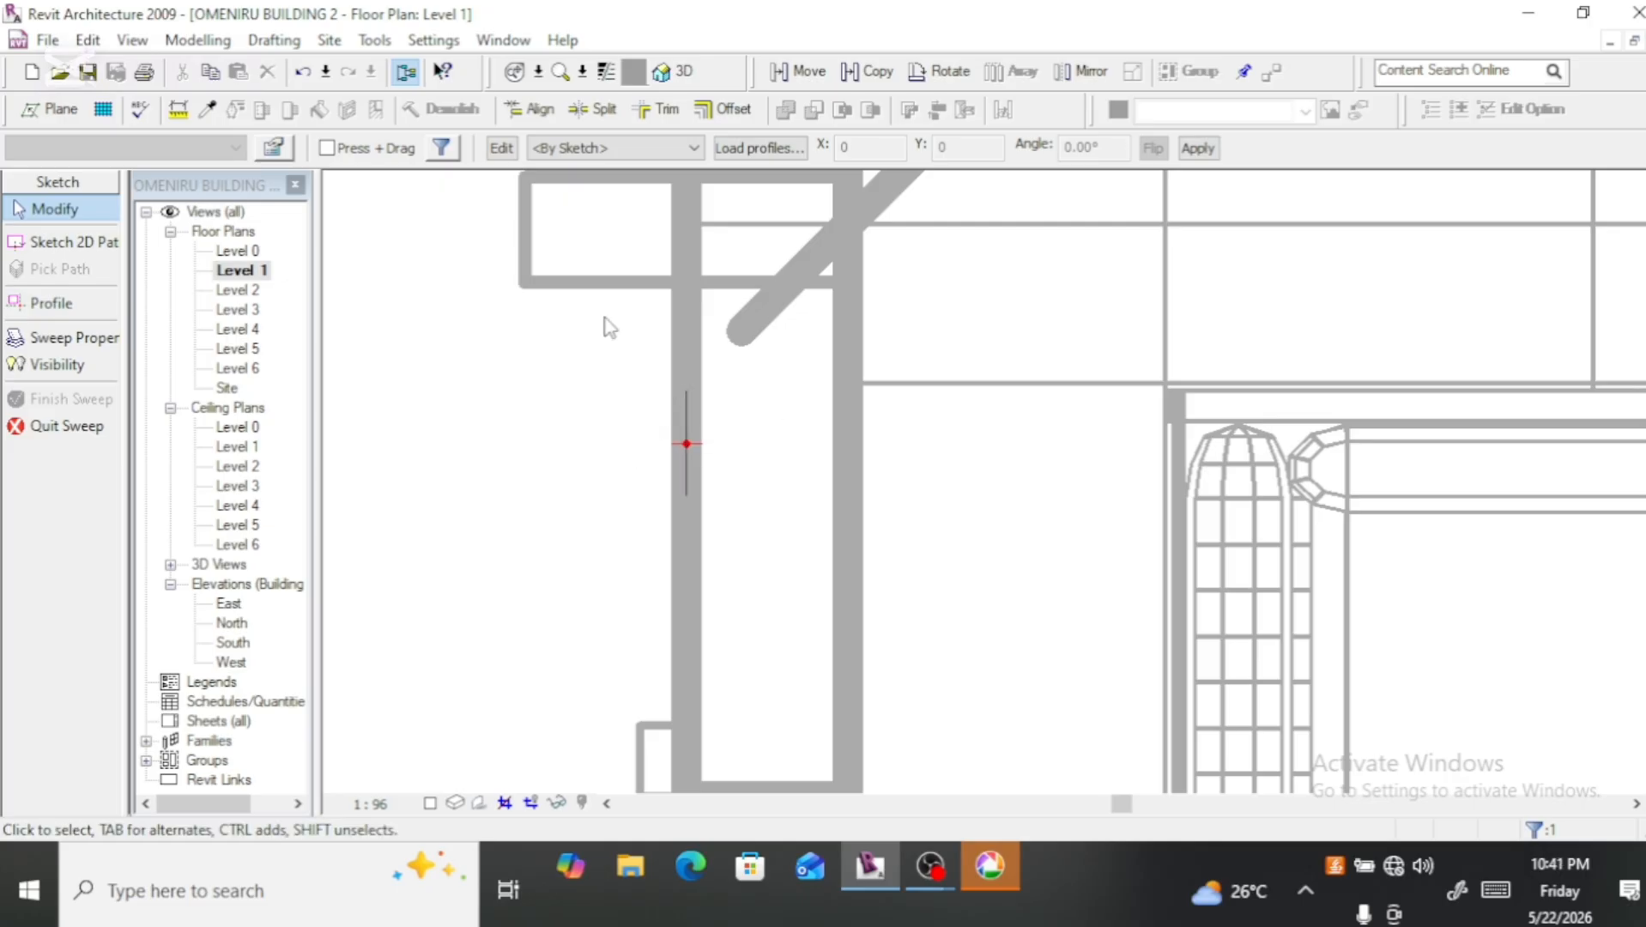
# Step: Open the sweep's profile sketch for editing in the South elevation
pyautogui.click(500, 148)
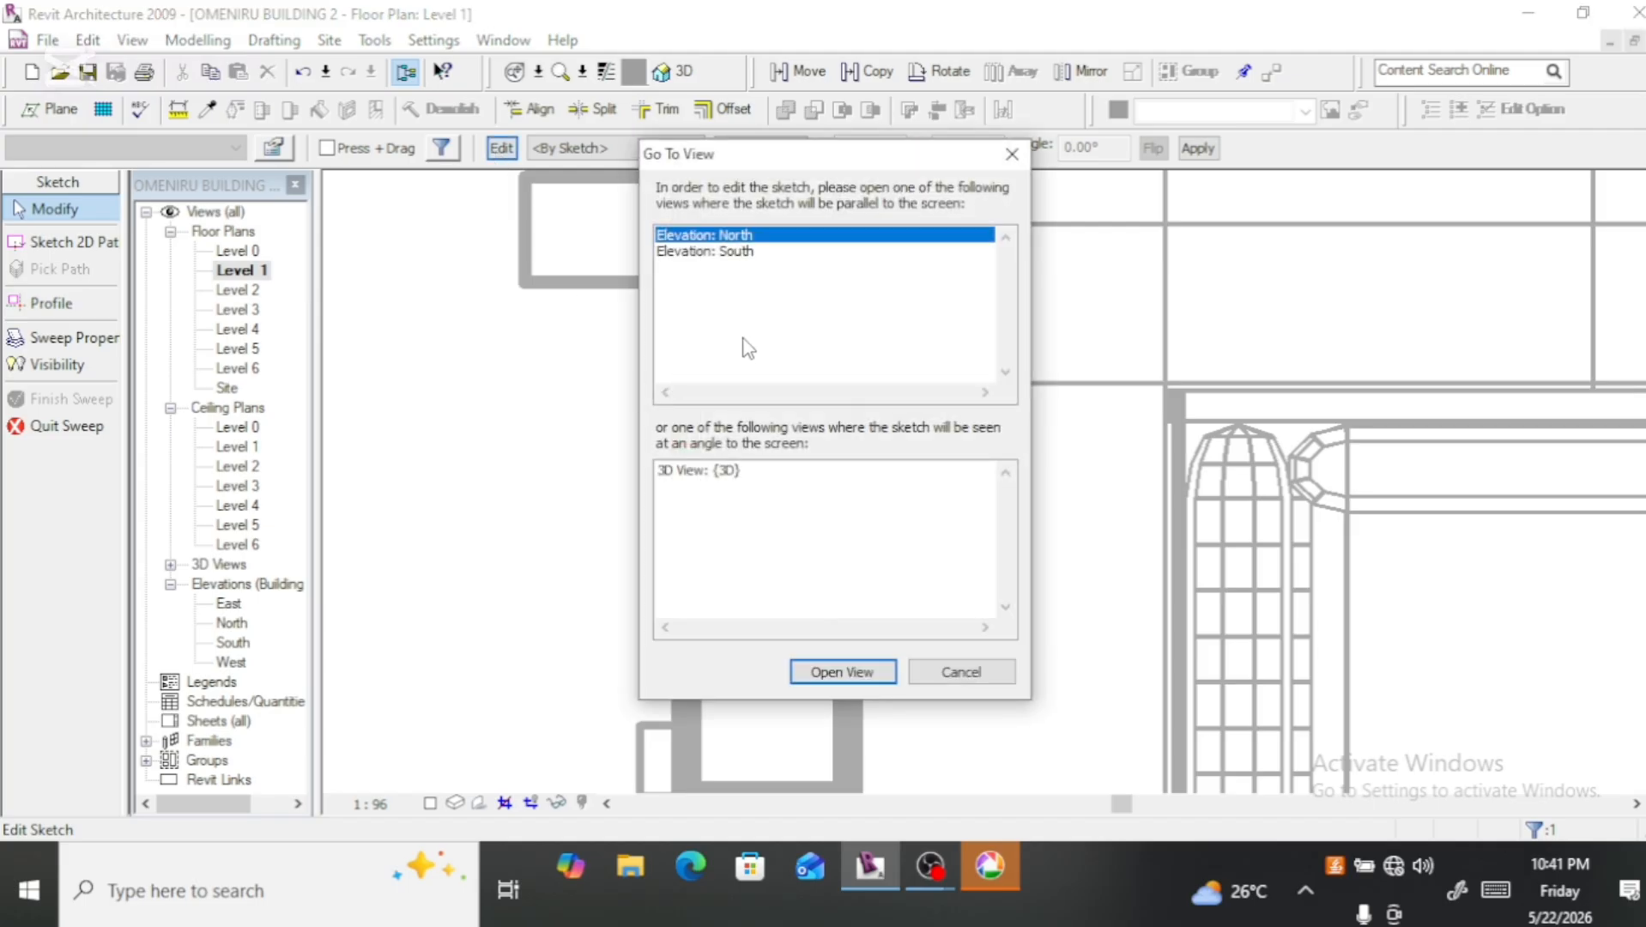
pyautogui.click(736, 254)
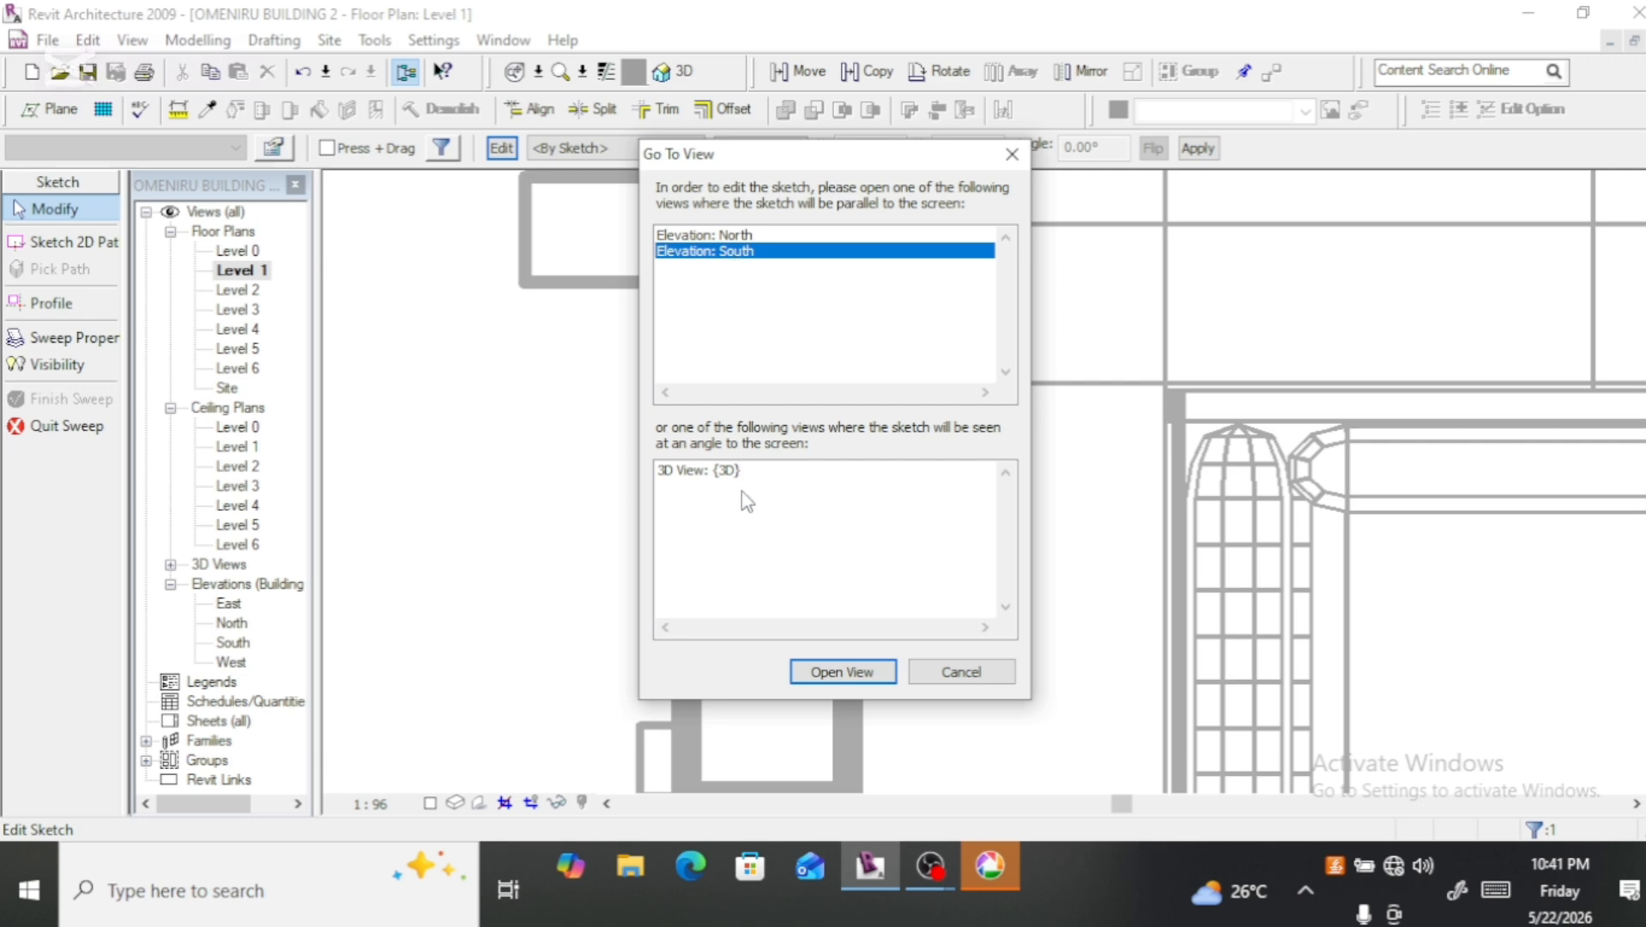
pyautogui.click(830, 679)
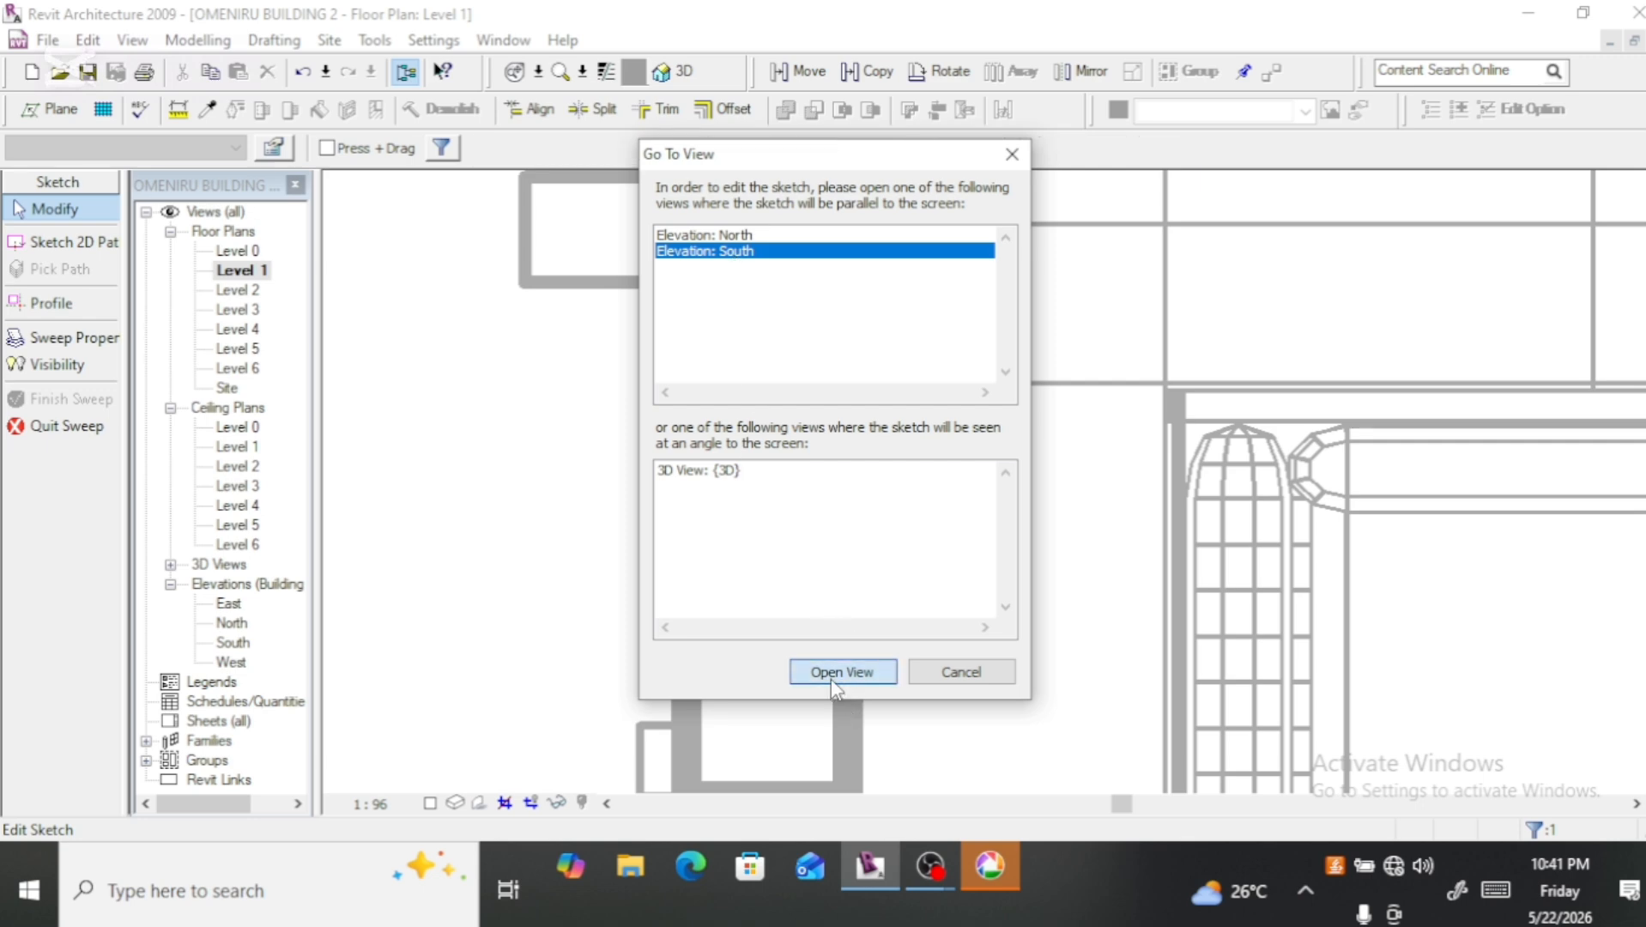
# Step: Start the profile at the Level 1 reference point, sketching a line 1000 mm down to the base and 230 mm across to the existing fin's outer corner
pyautogui.scroll(-6, 831, 661)
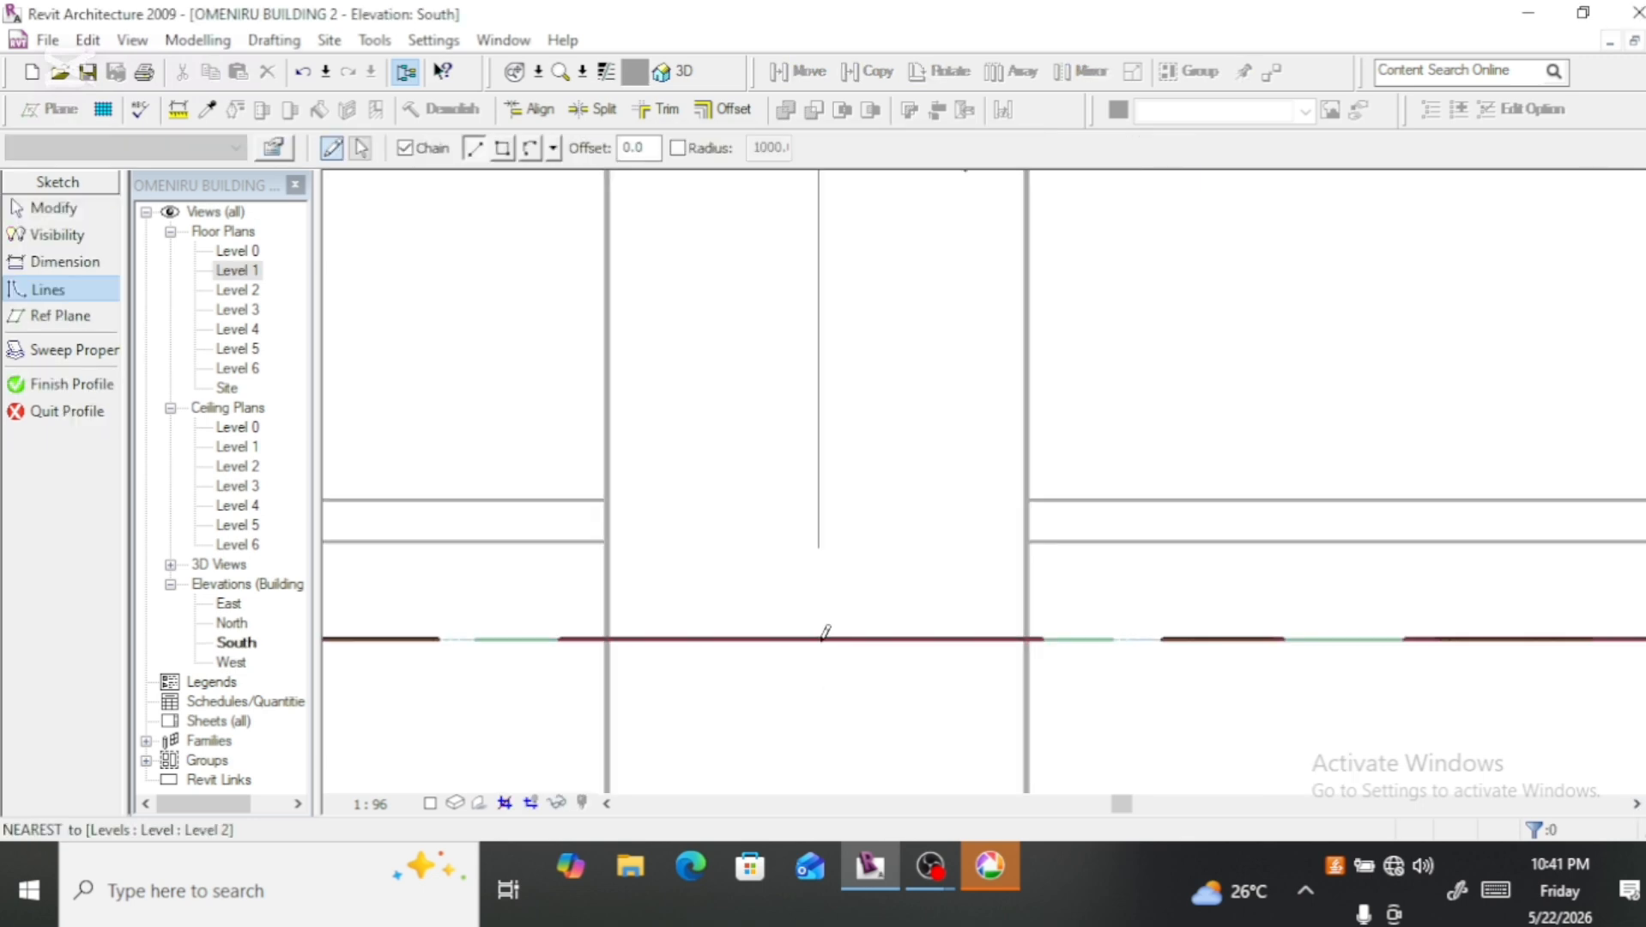
pyautogui.scroll(-2, 834, 480)
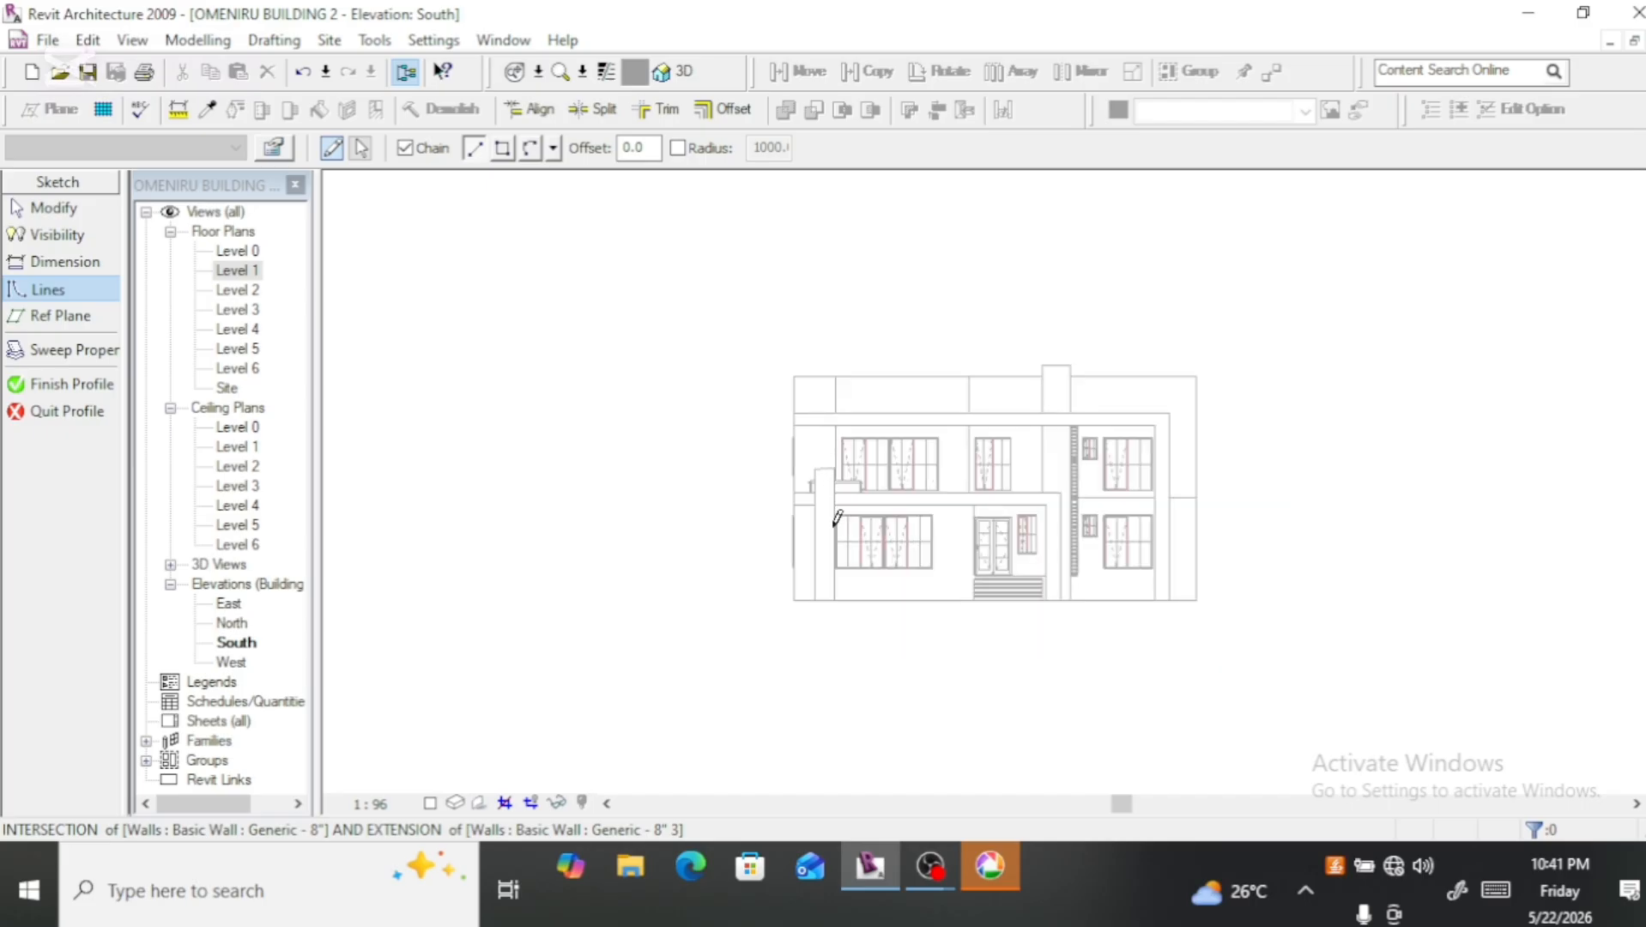
pyautogui.scroll(5, 803, 570)
pyautogui.scroll(2, 799, 566)
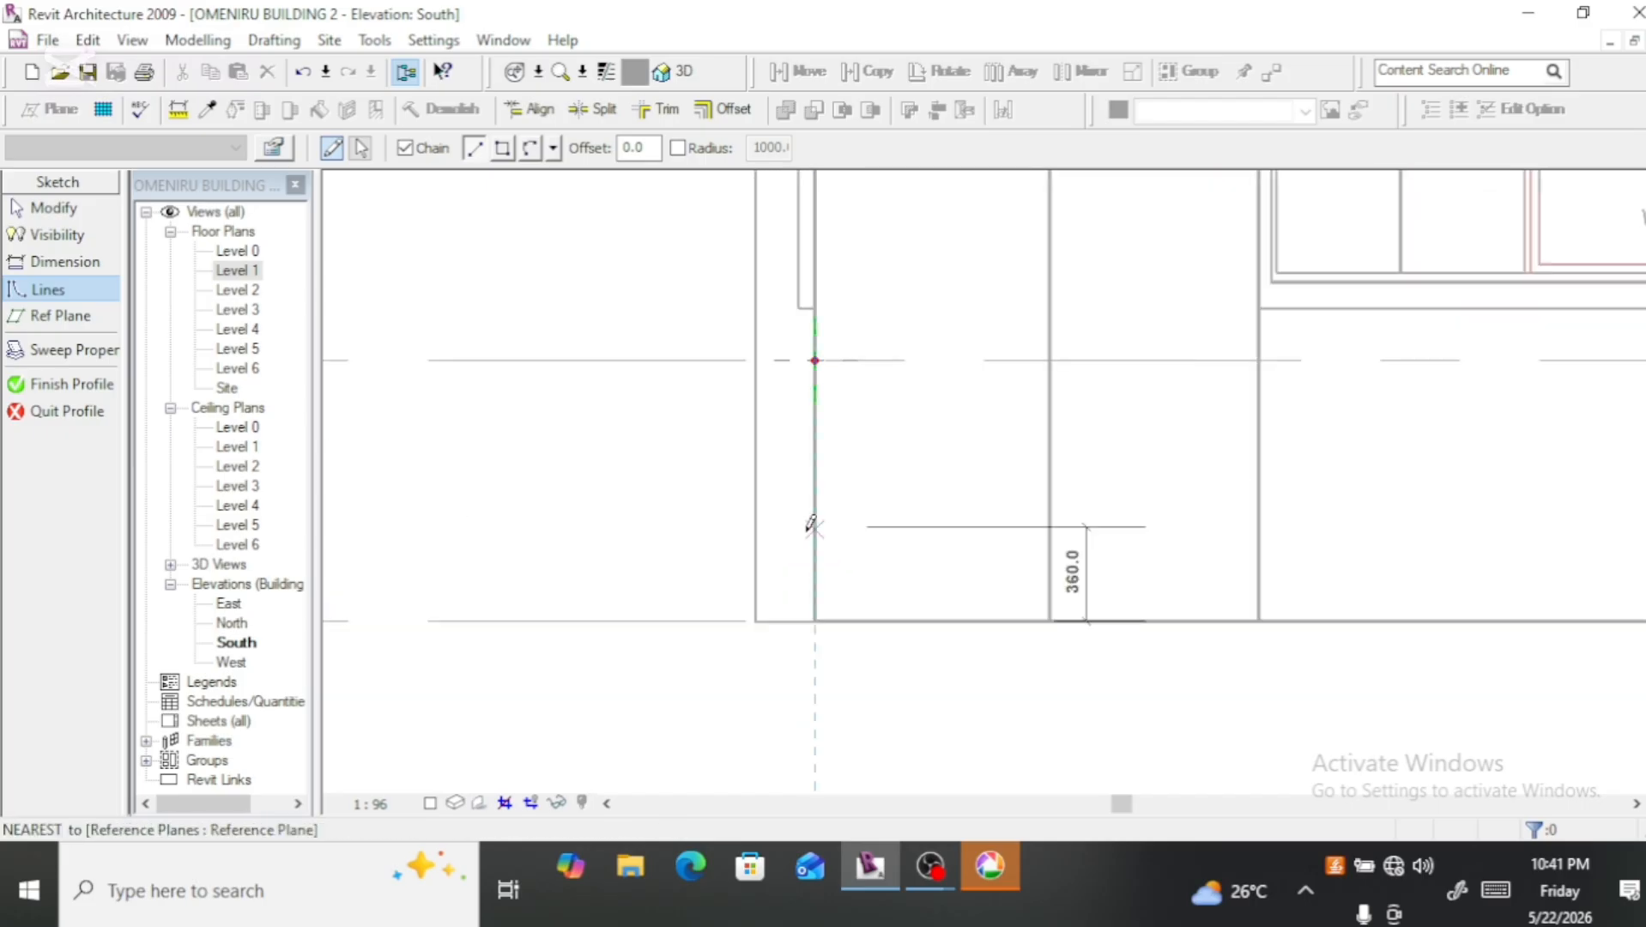
pyautogui.click(816, 359)
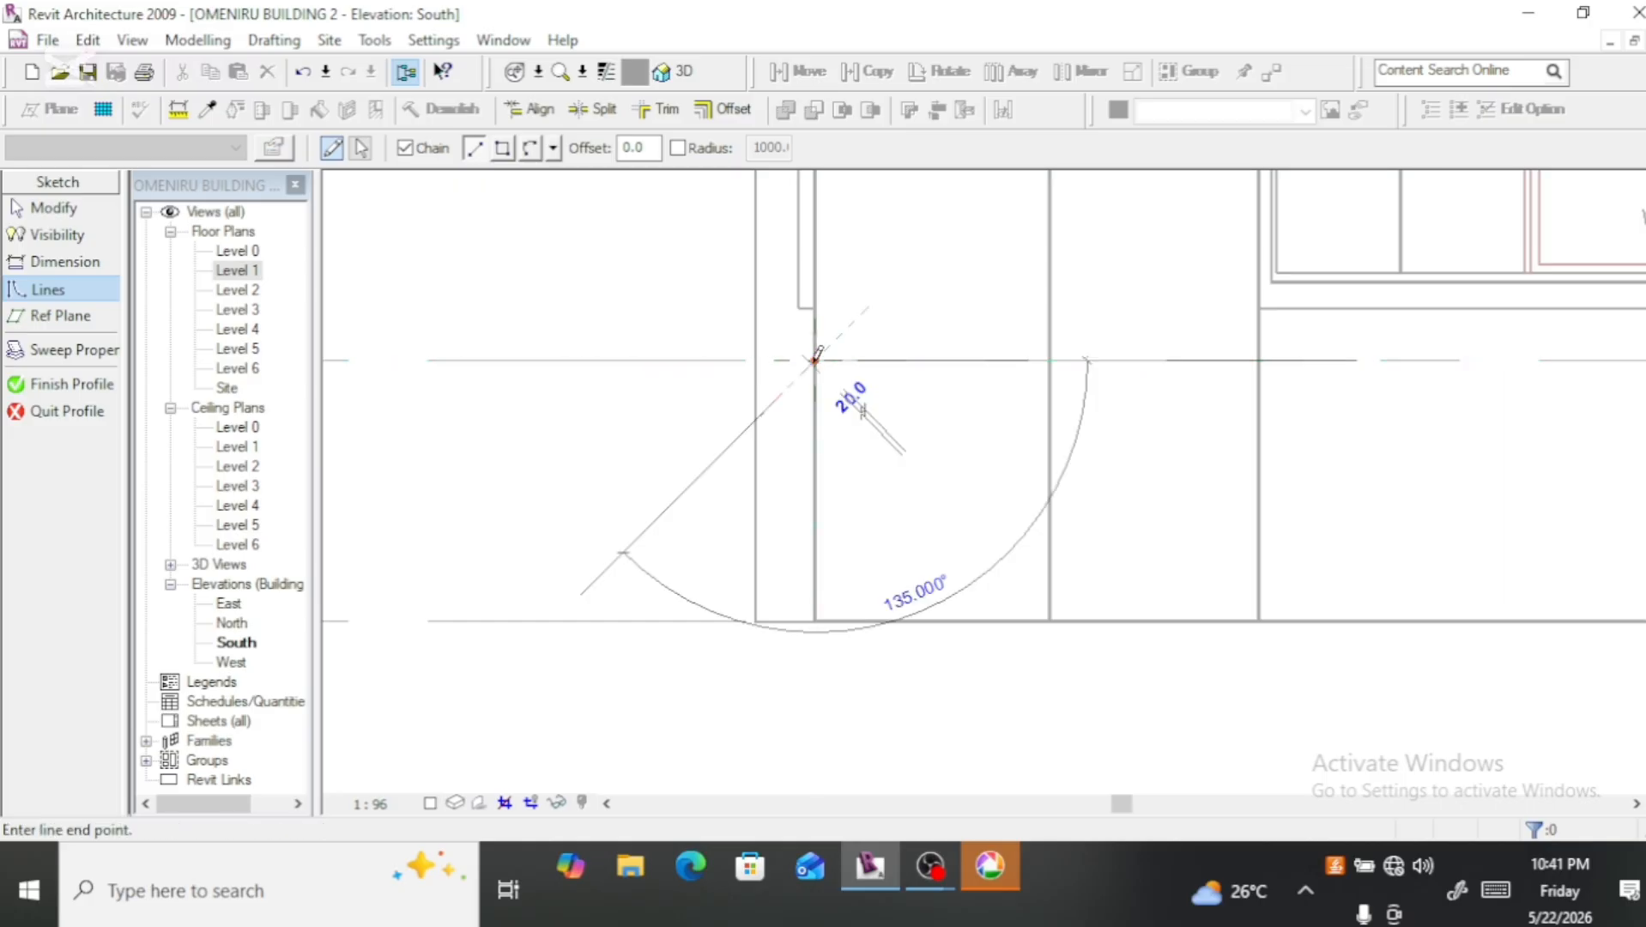
pyautogui.click(815, 618)
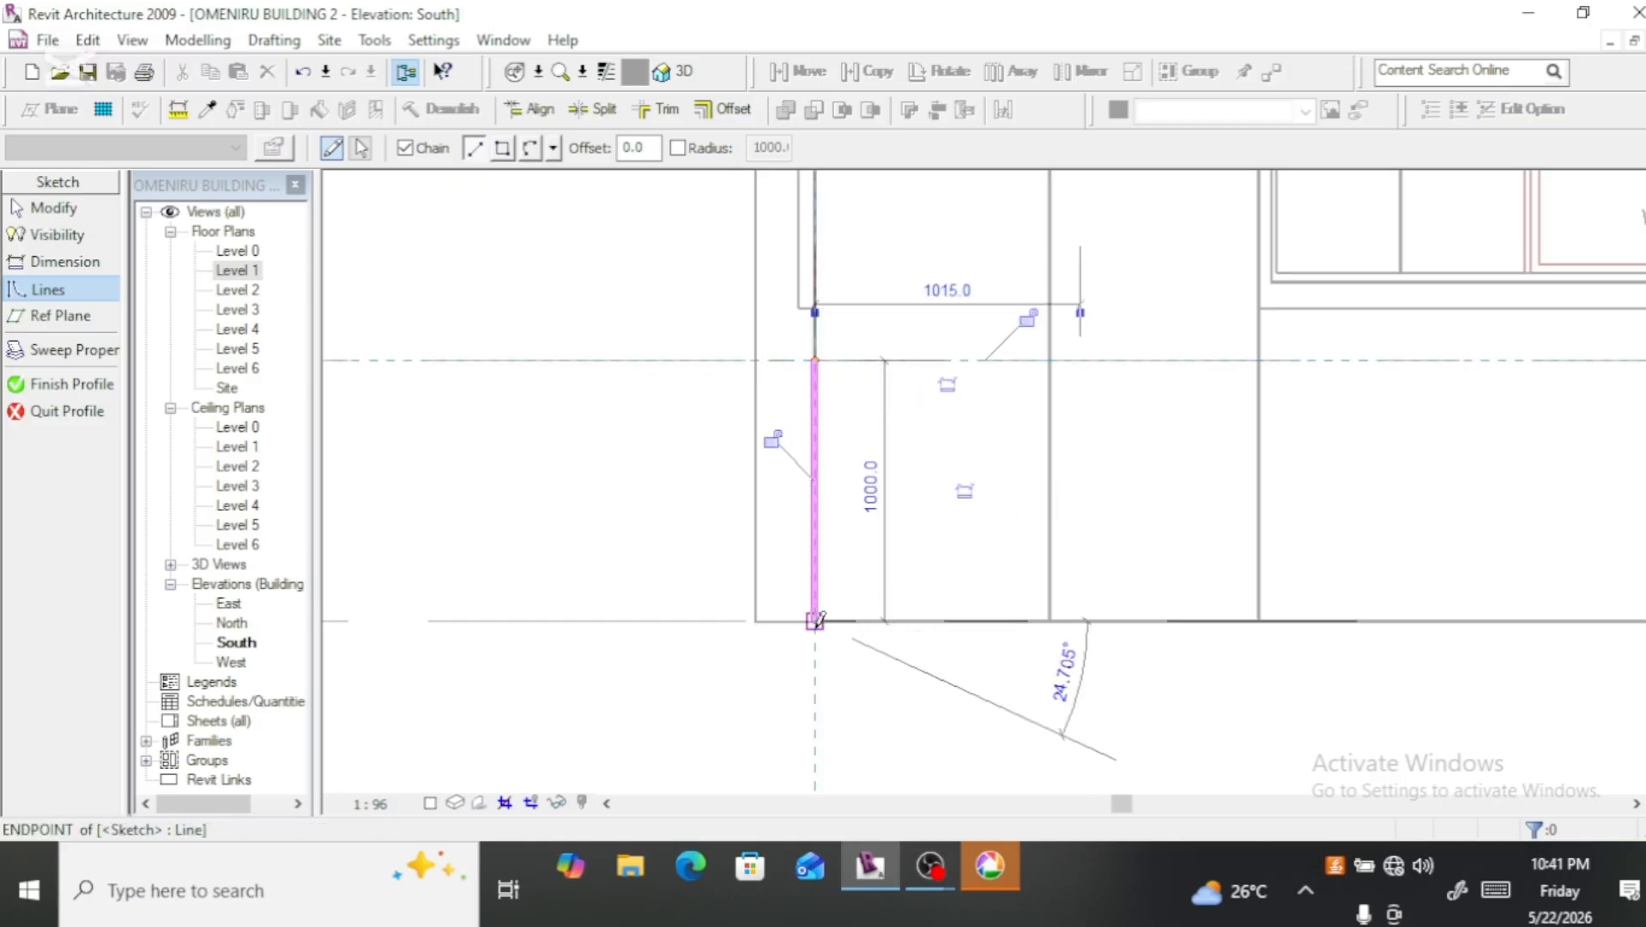
pyautogui.click(755, 619)
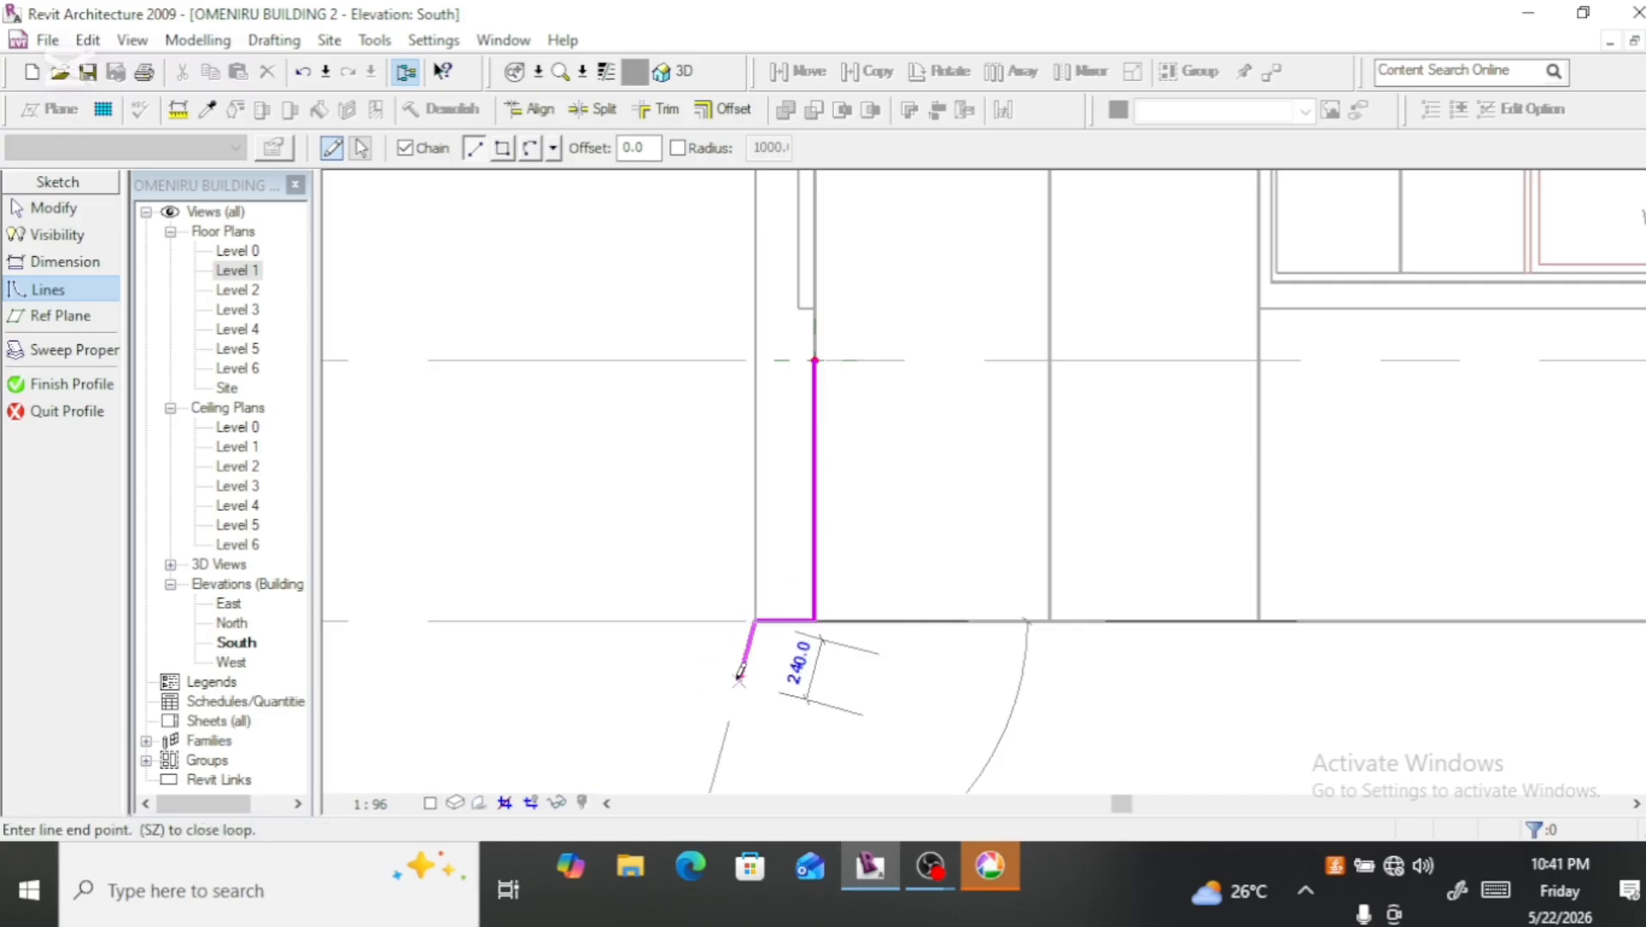
# Step: Continue the profile 8500 mm up the existing fin's outer edge and 460 mm across its top to the opposite corner
pyautogui.scroll(-2, 743, 669)
pyautogui.scroll(-5, 740, 672)
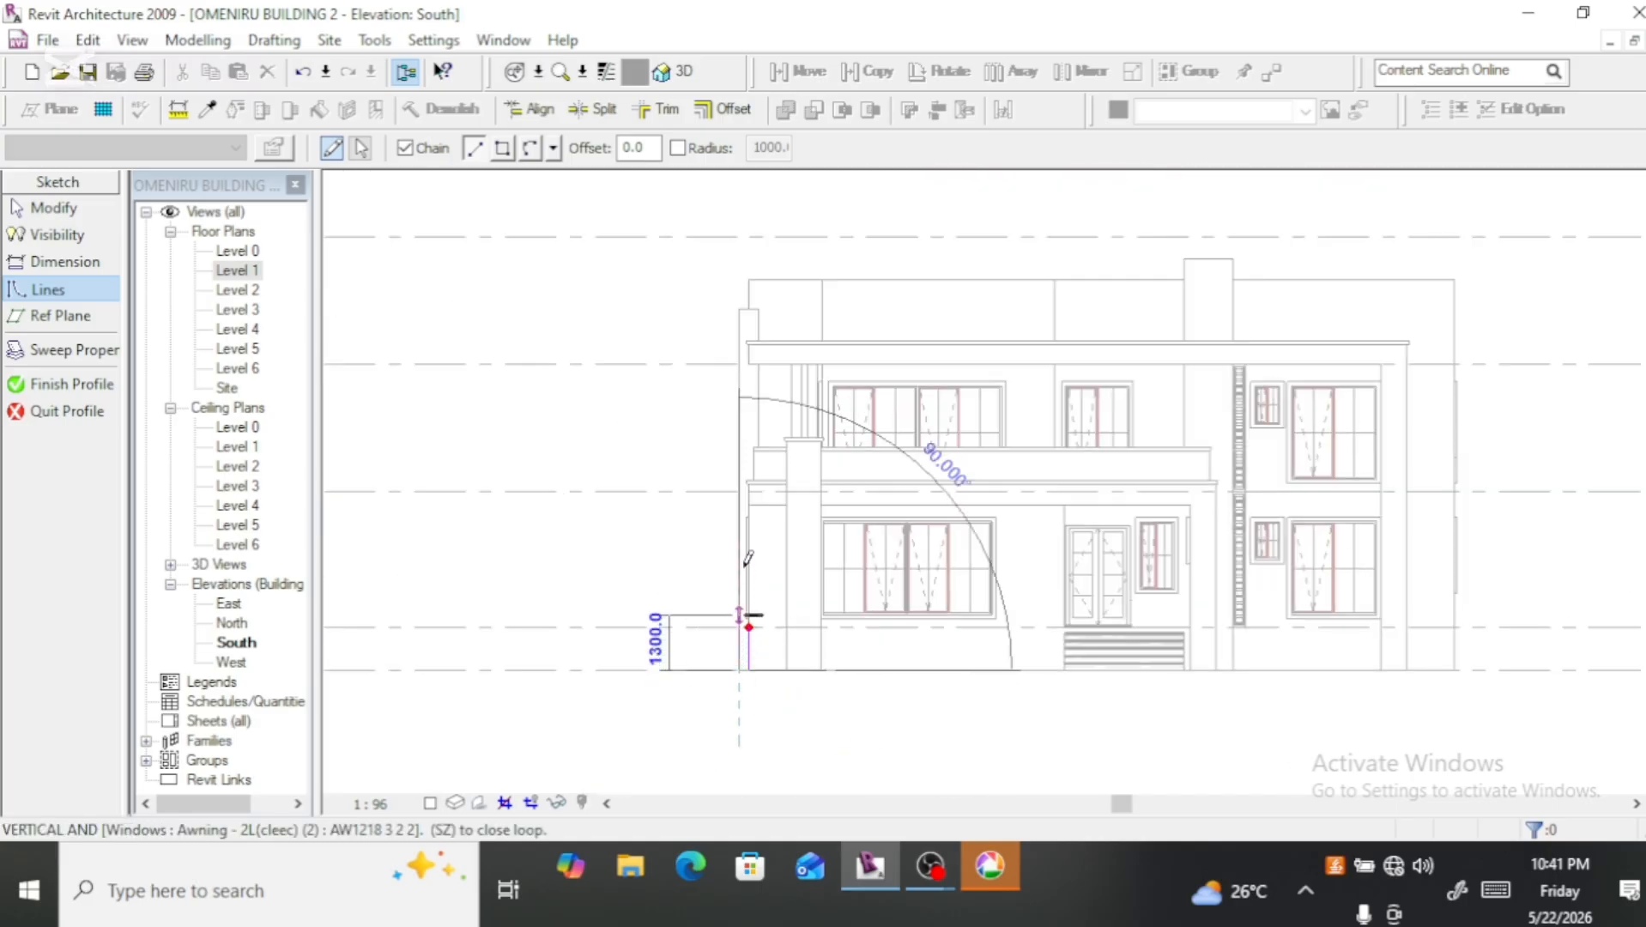
pyautogui.click(740, 308)
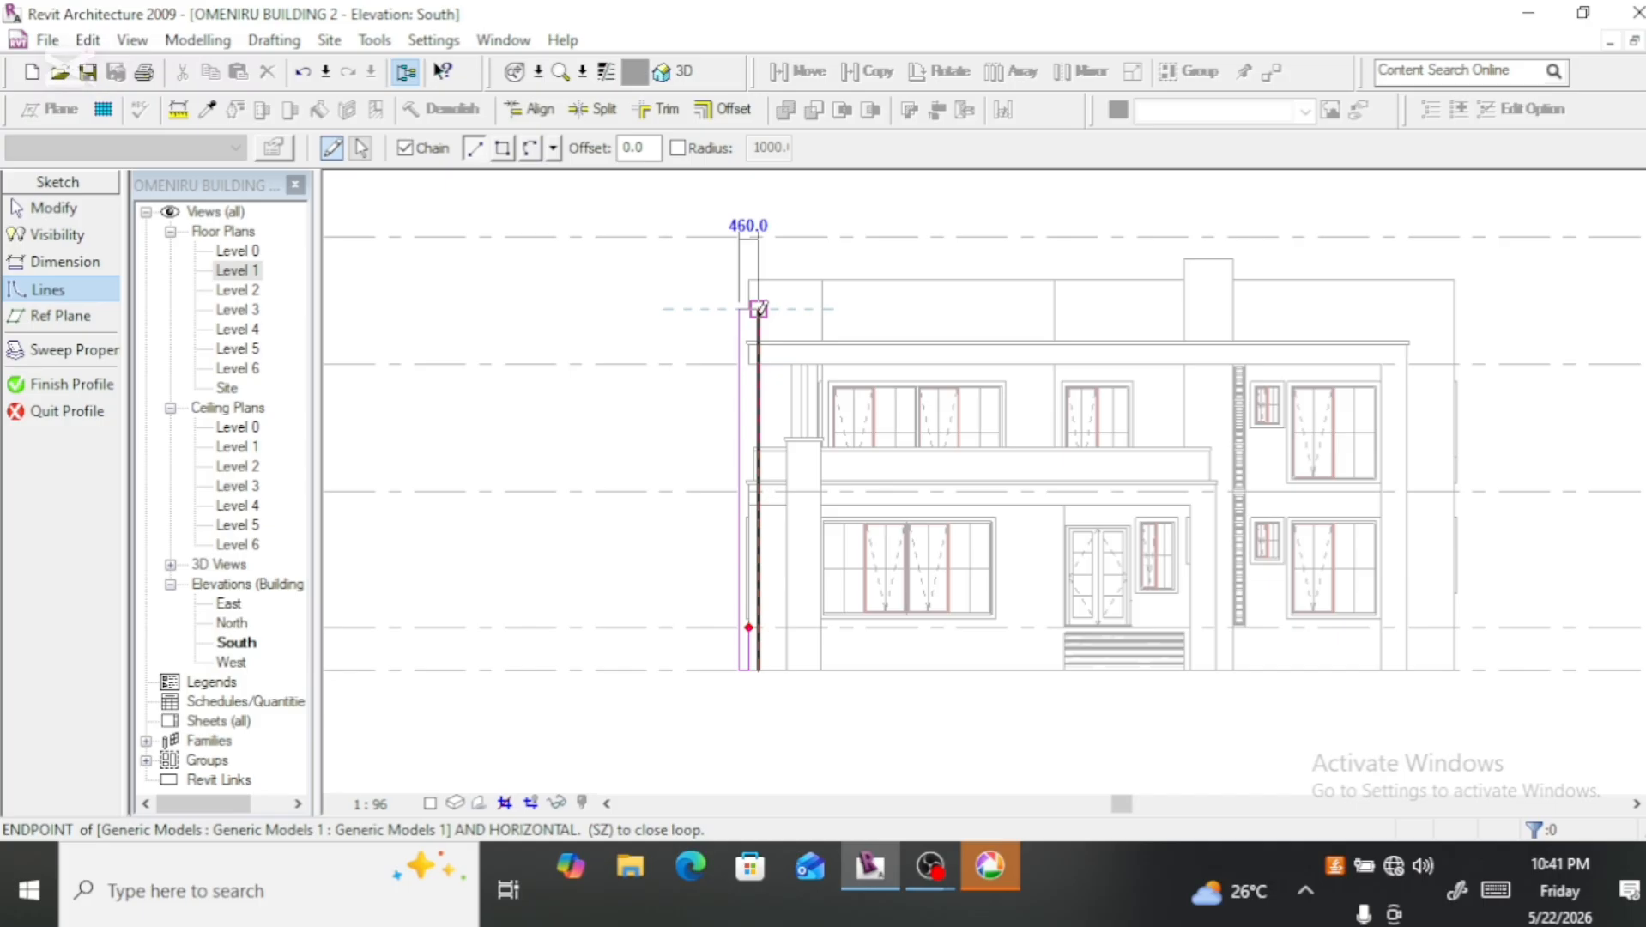
pyautogui.scroll(3, 759, 309)
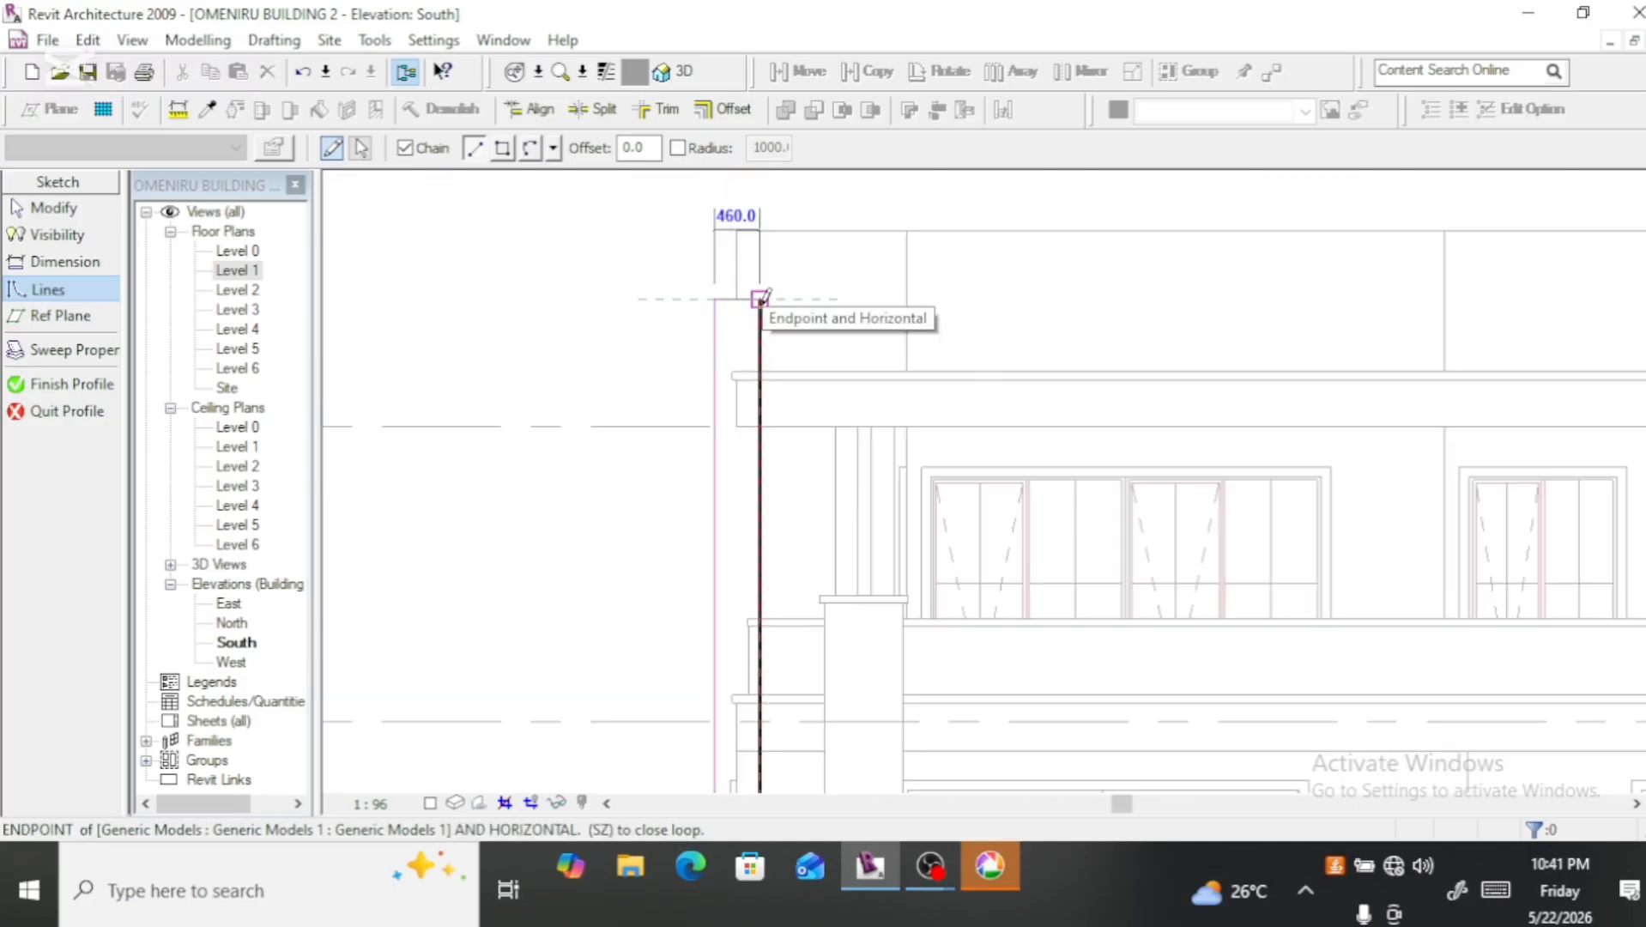
pyautogui.click(761, 299)
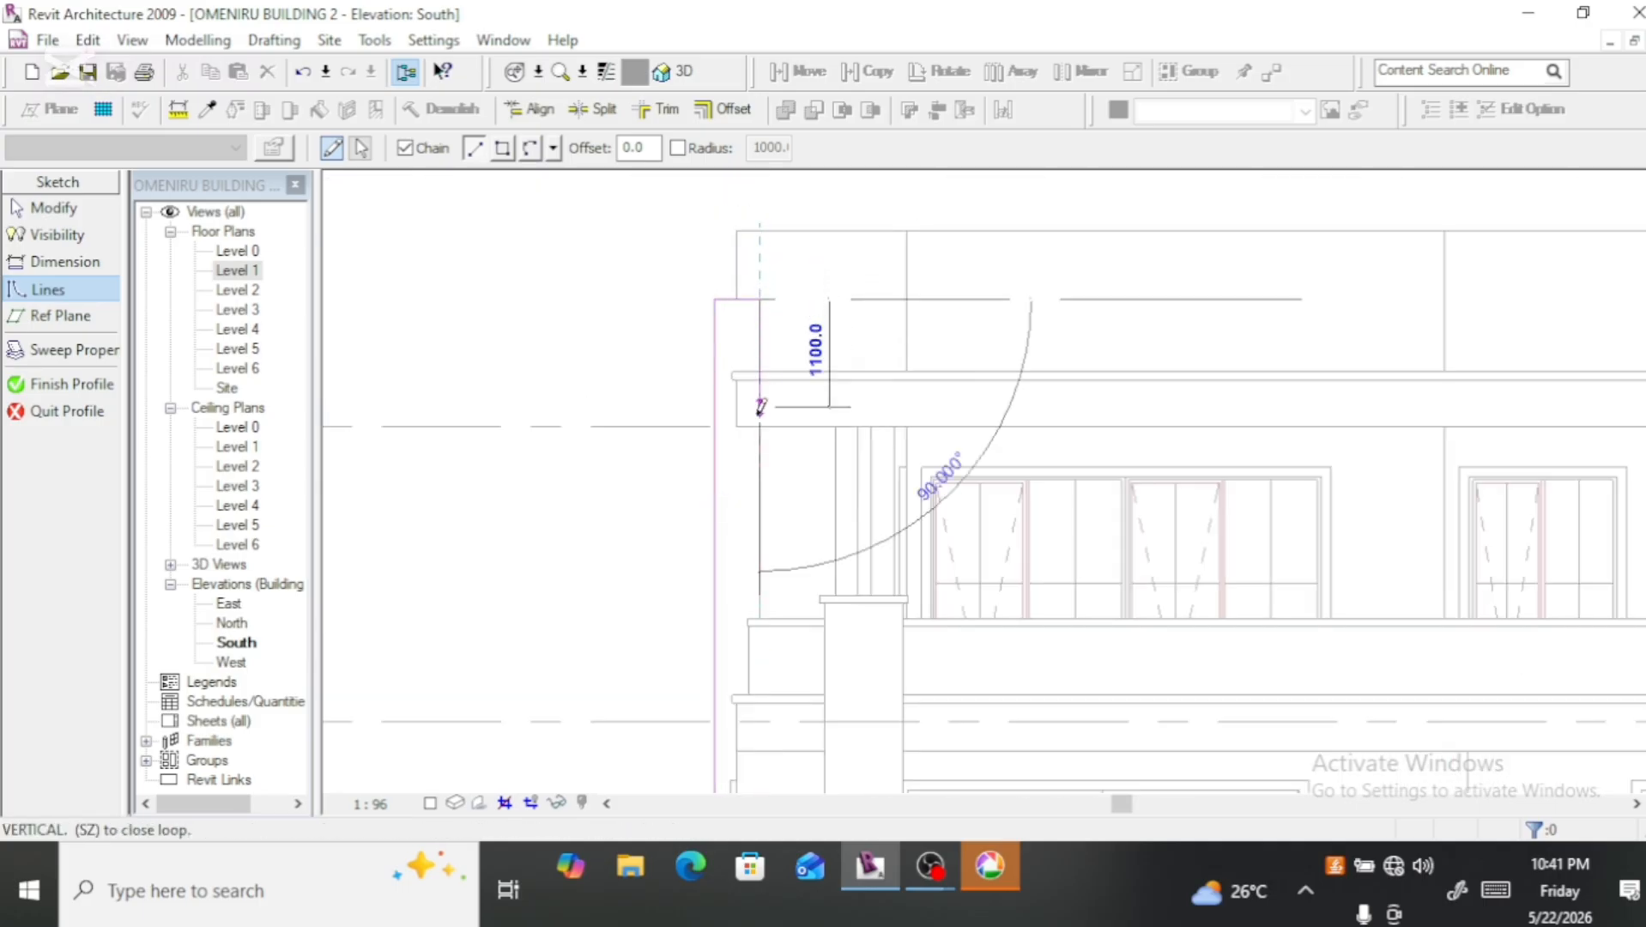
# Step: Sketch the profile's building-side edge vertically from the top corner down to the height of Level 1
pyautogui.scroll(-2, 753, 374)
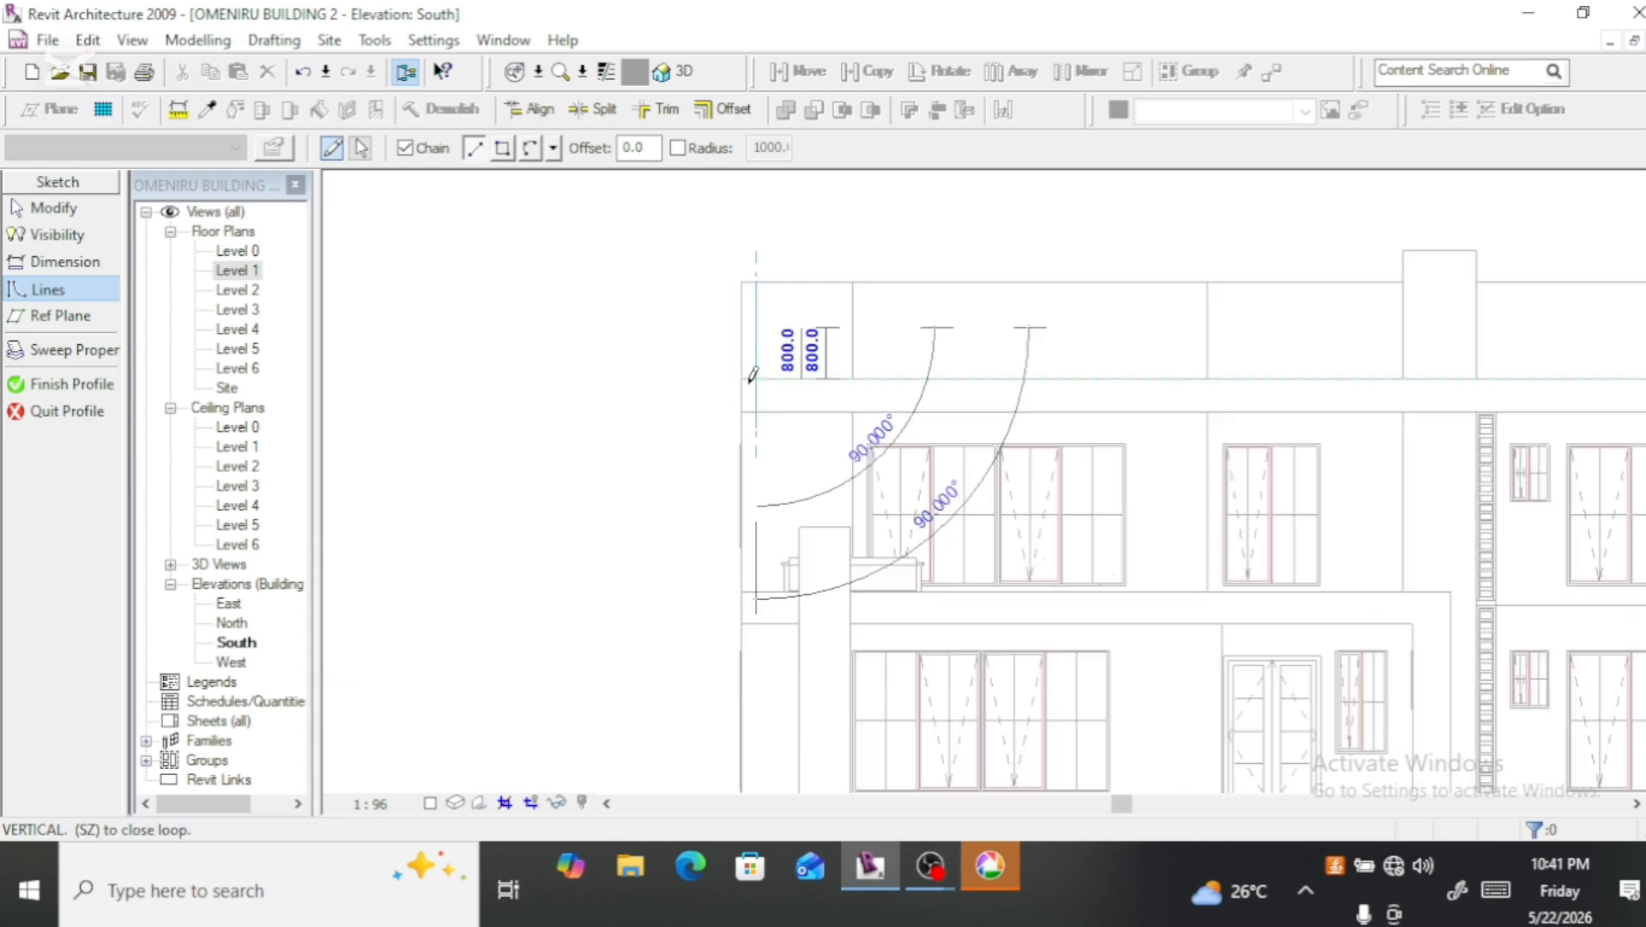
pyautogui.scroll(-3, 752, 373)
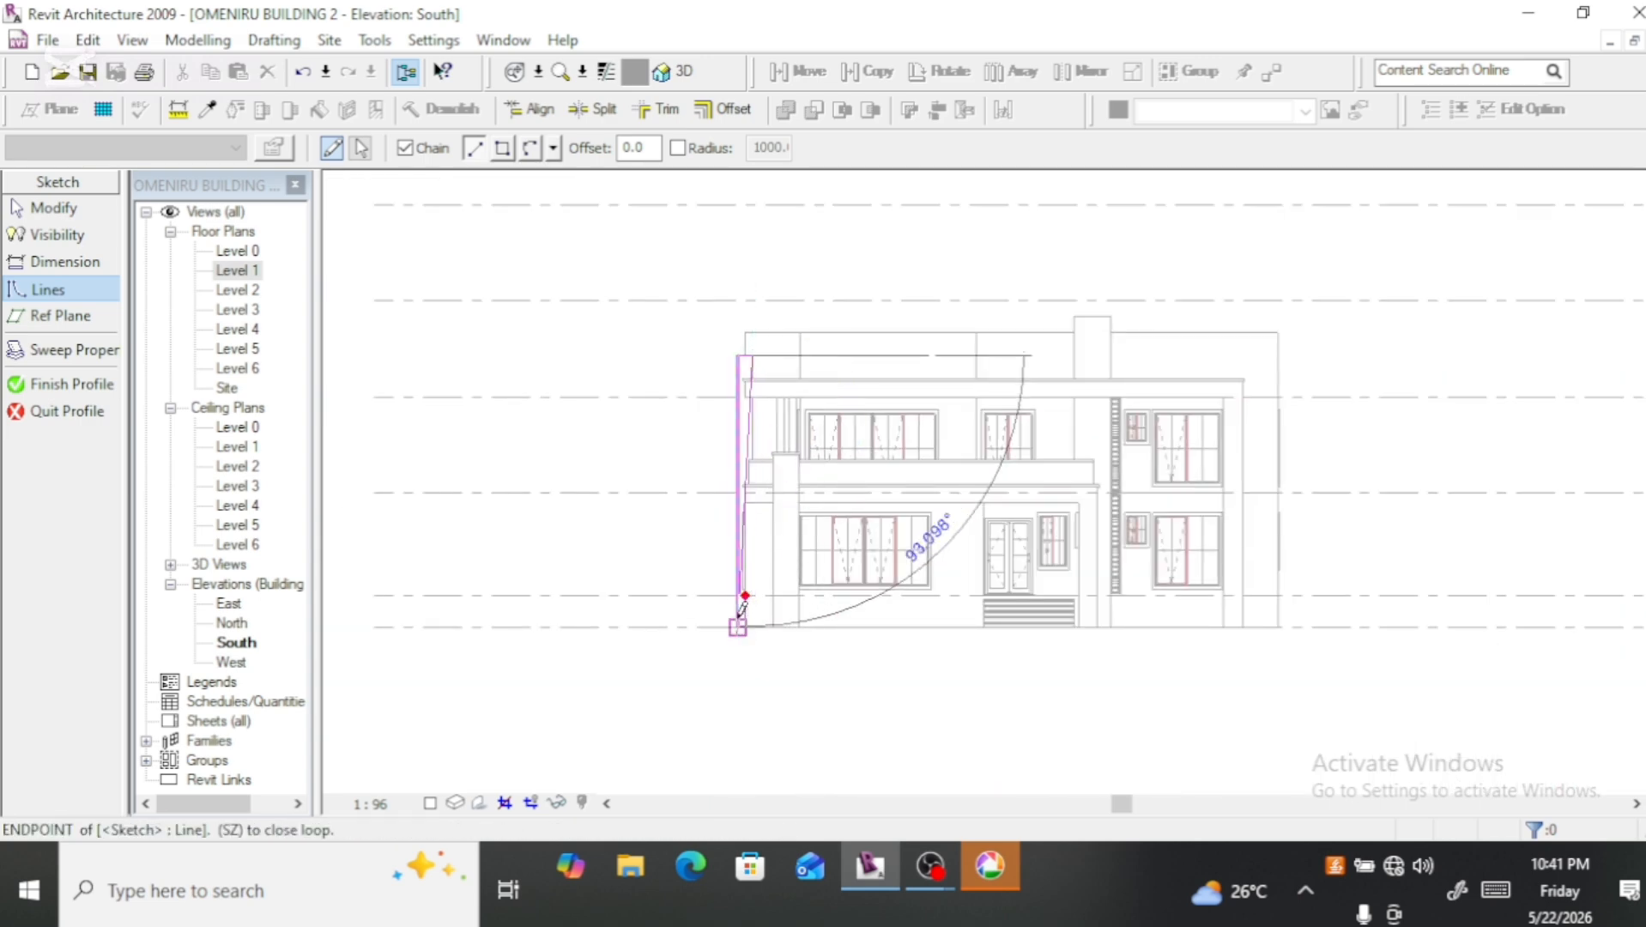
pyautogui.scroll(4, 743, 606)
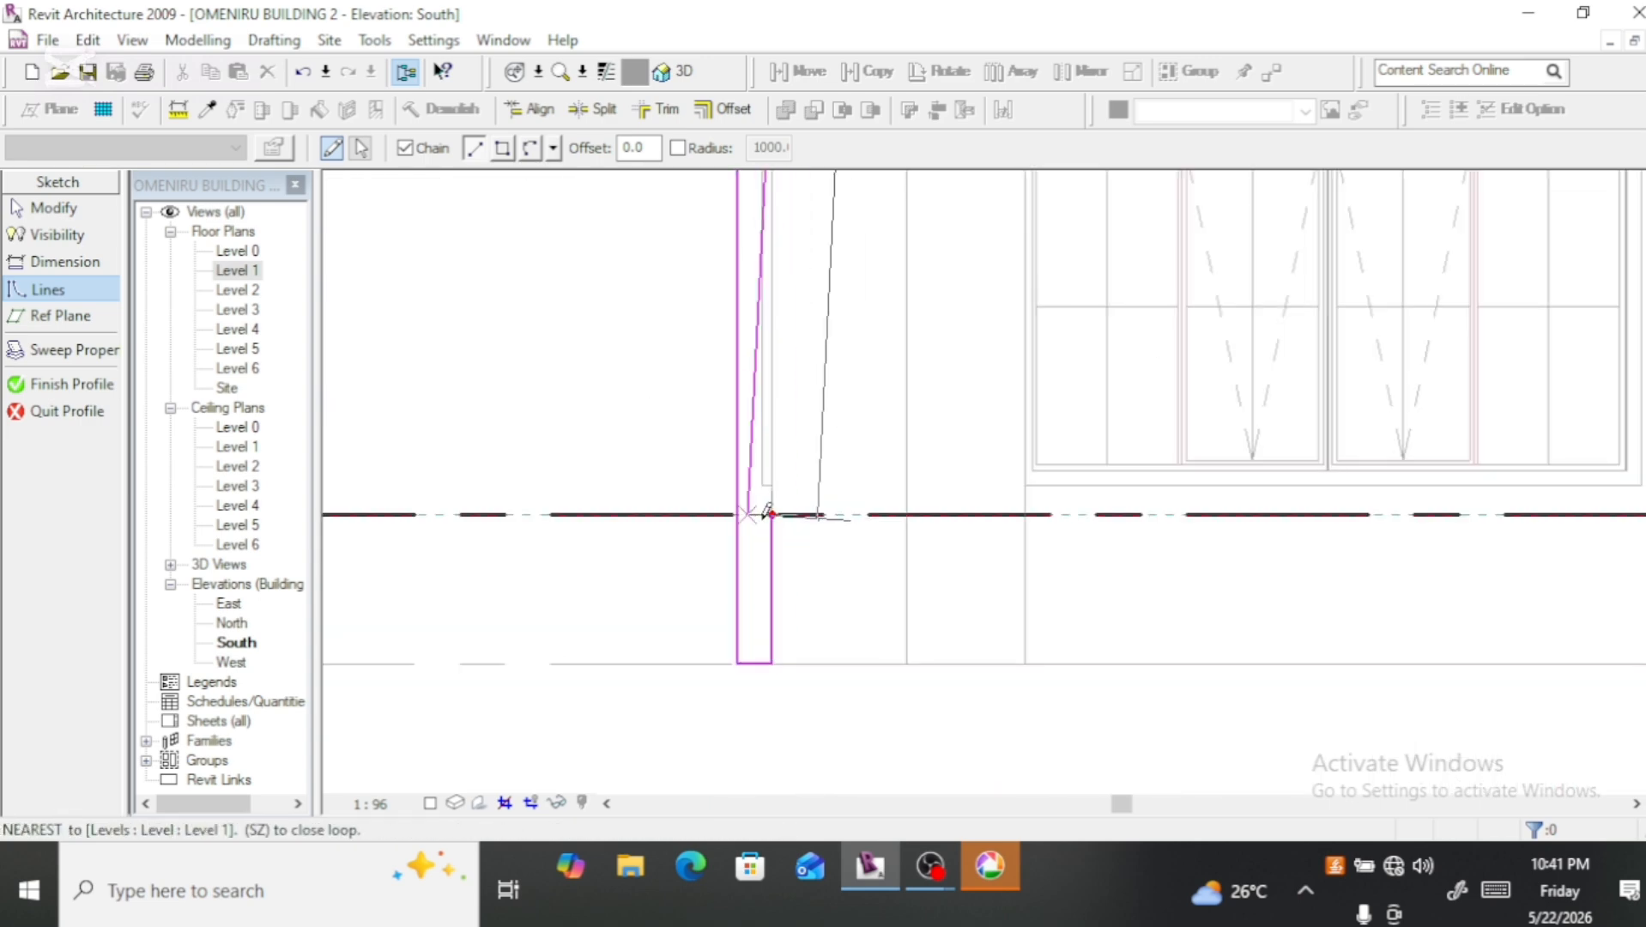
pyautogui.scroll(4, 770, 513)
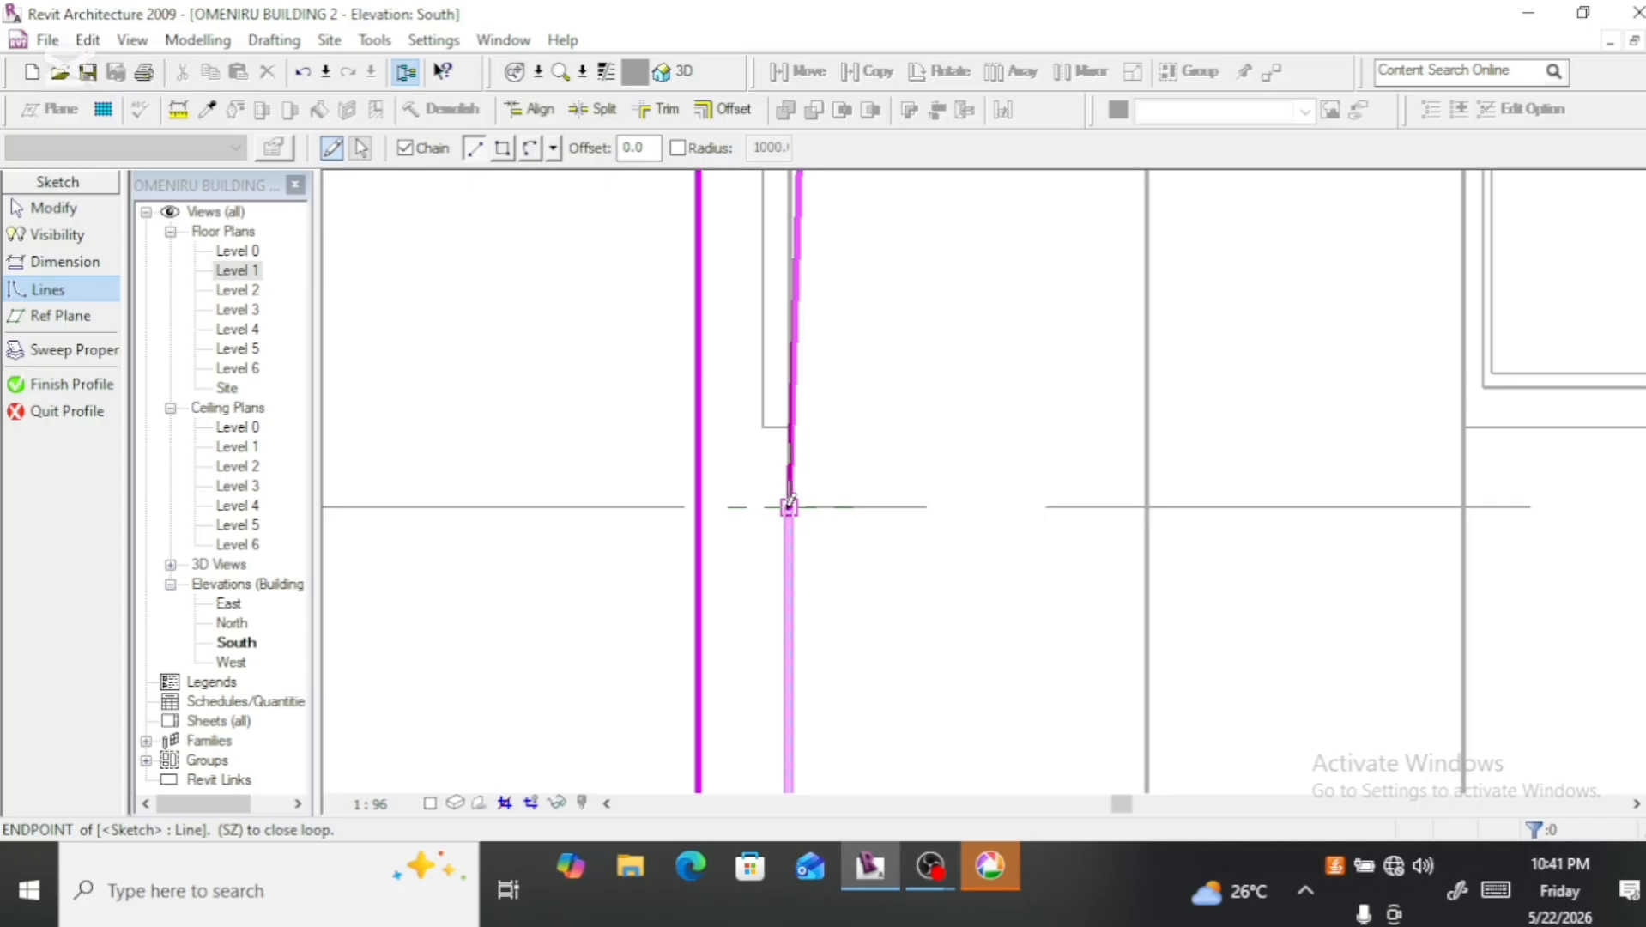
pyautogui.click(789, 506)
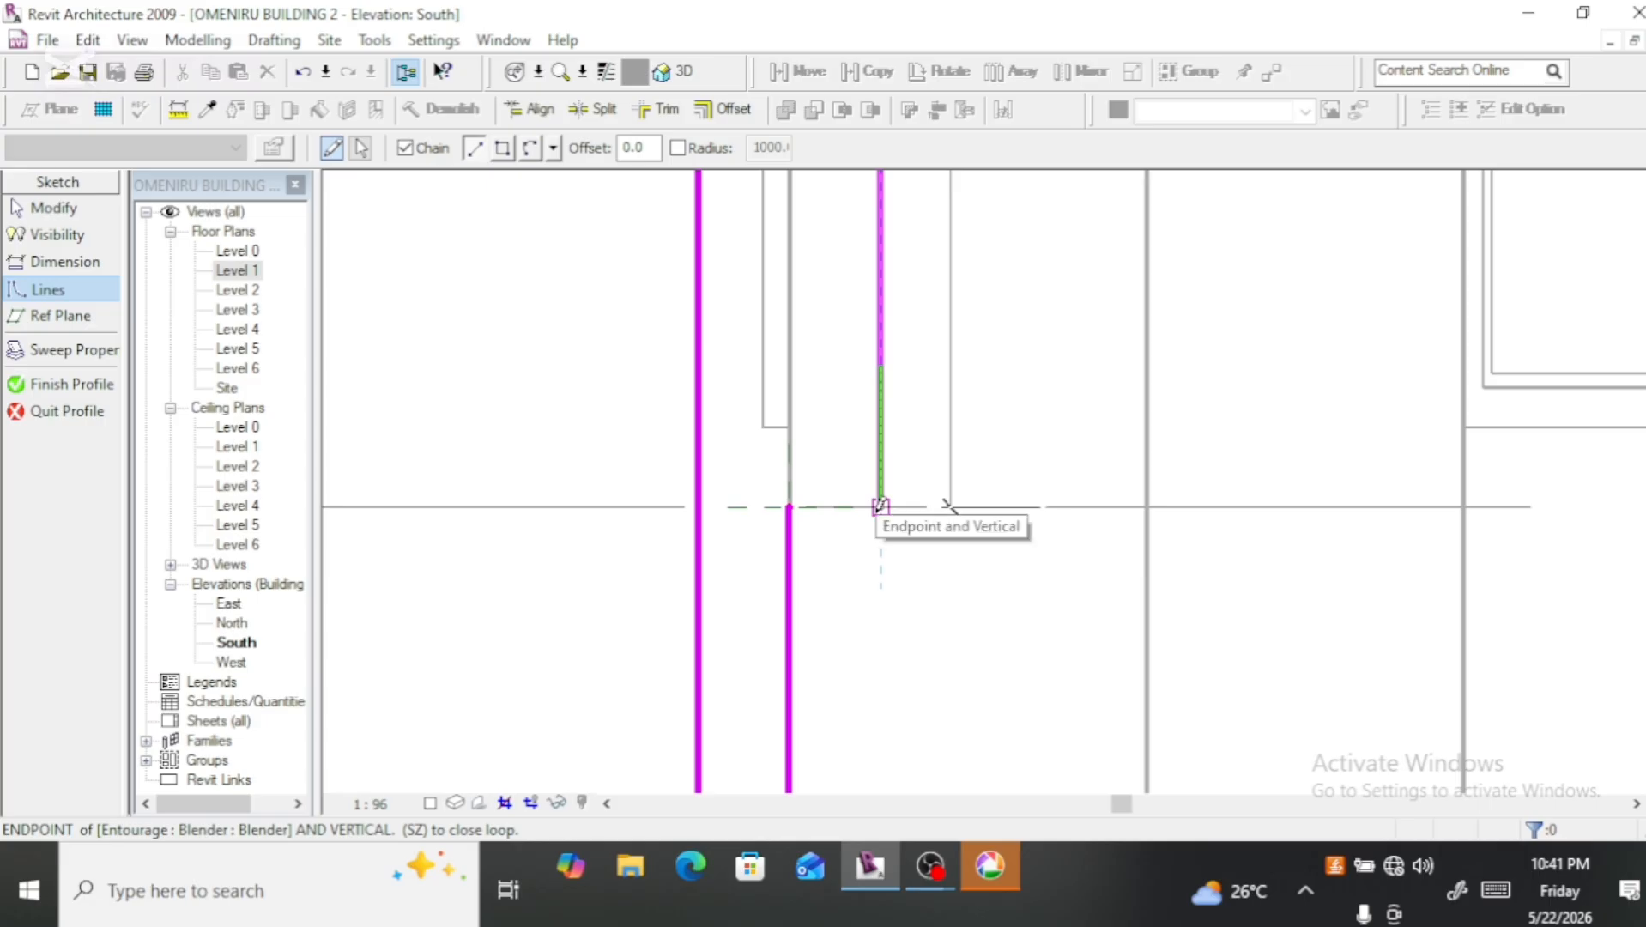
pyautogui.click(879, 507)
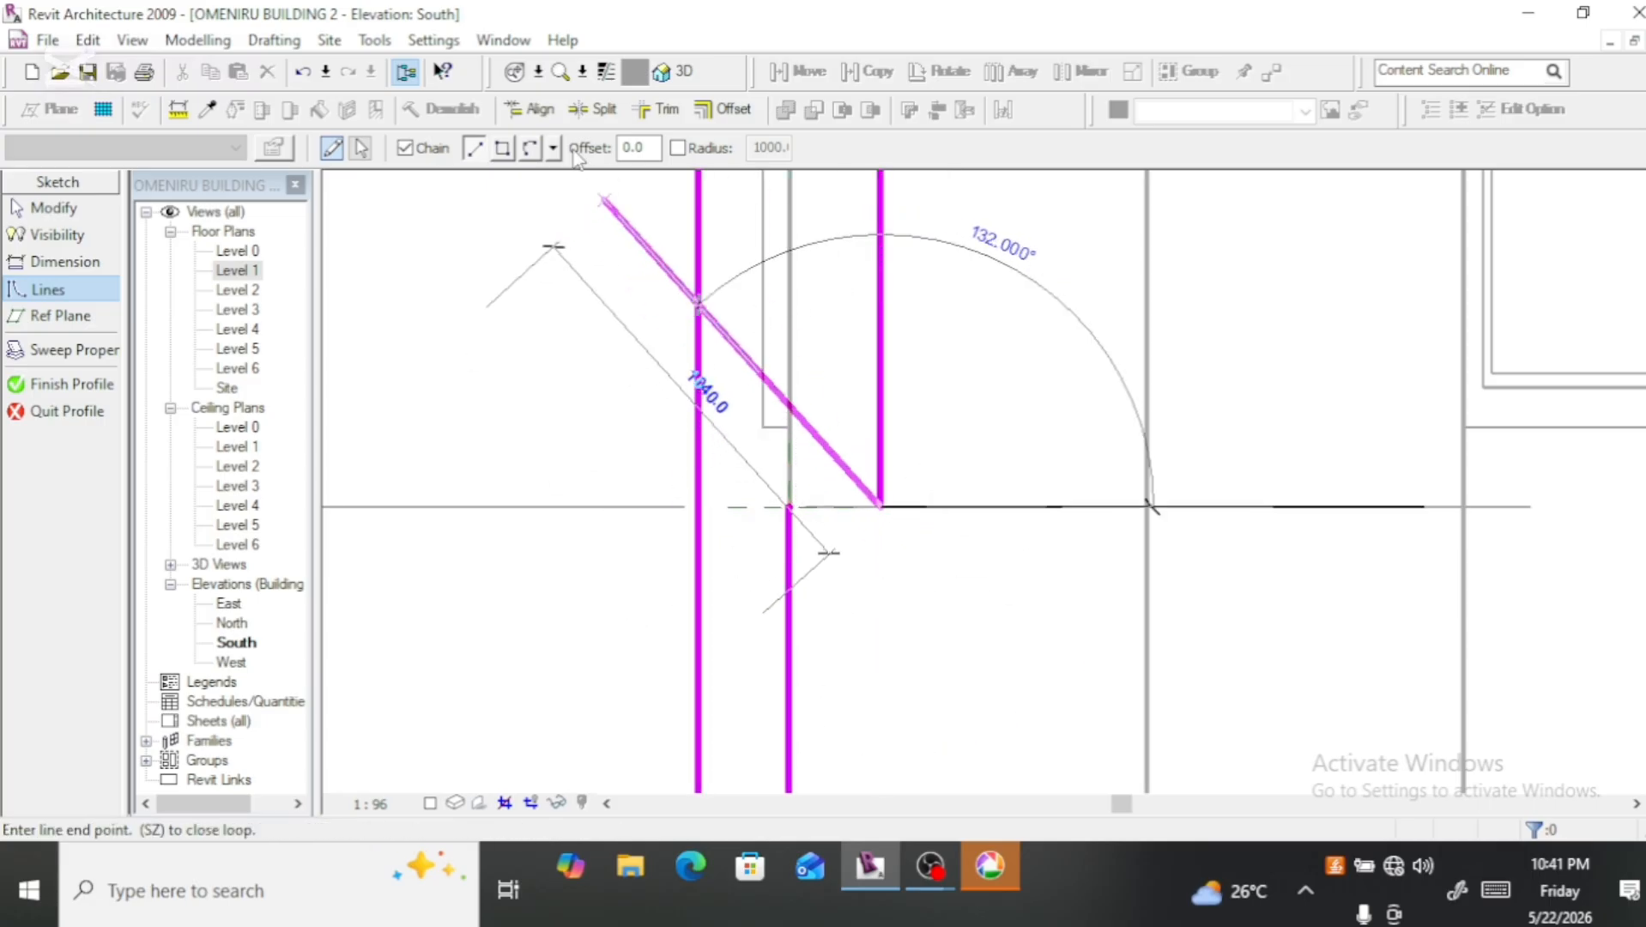
# Step: Trim the building-side edge and base line into a corner, and delete the leftover vertical line in the middle of the profile
pyautogui.click(660, 113)
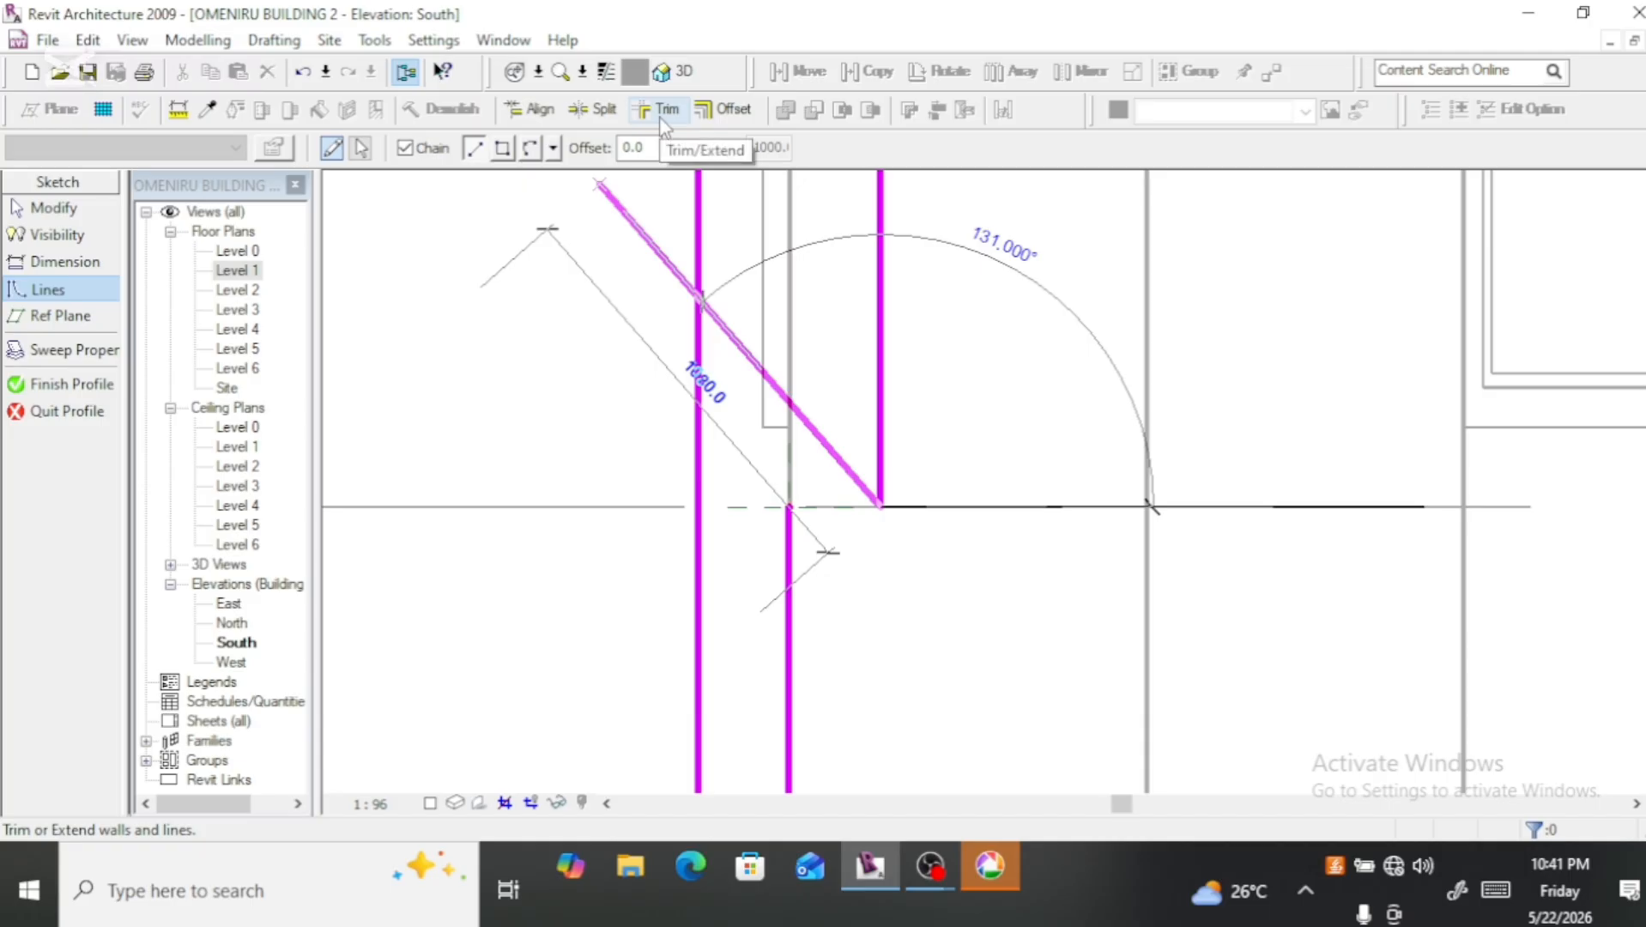
pyautogui.click(880, 352)
pyautogui.scroll(-3, 856, 335)
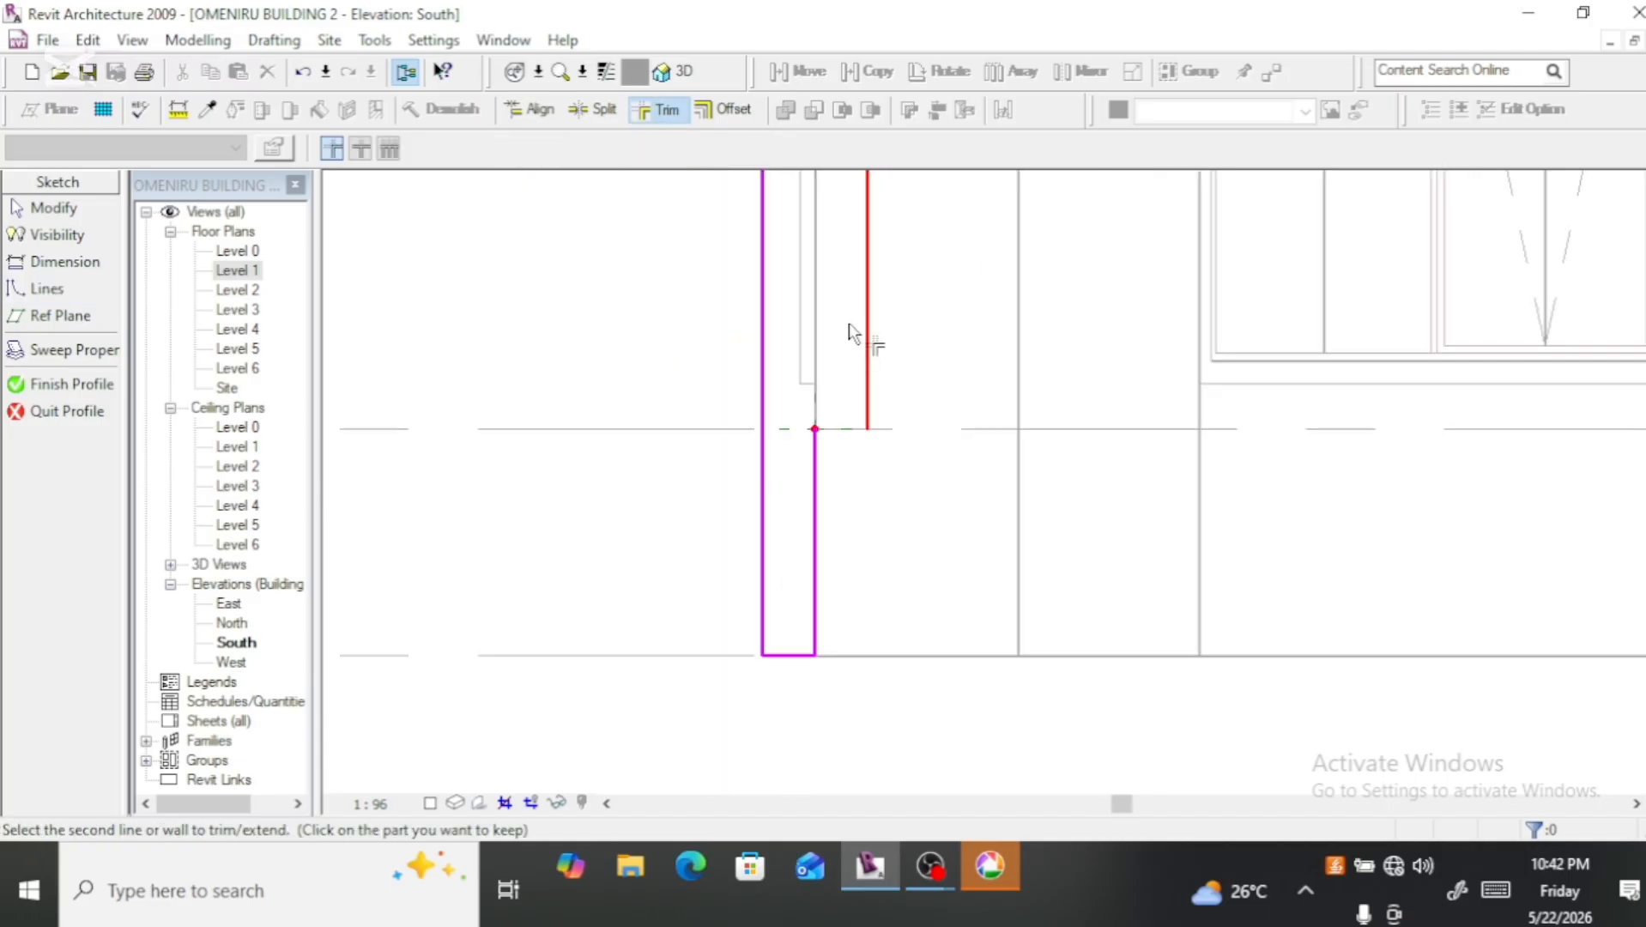
pyautogui.click(822, 575)
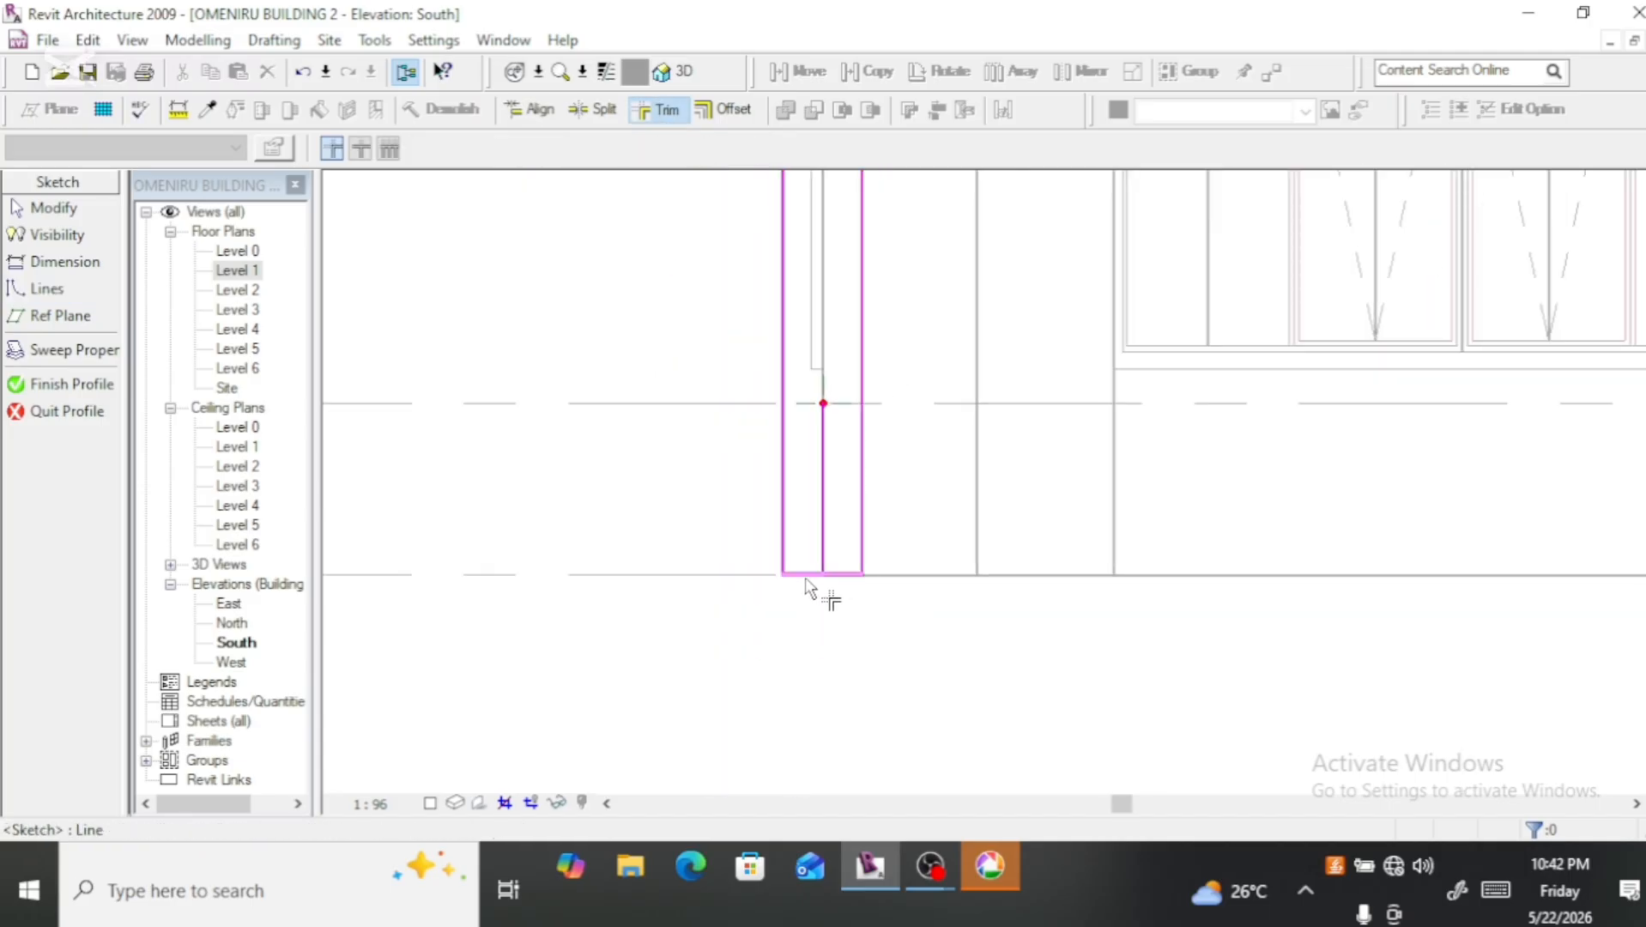
pyautogui.press('Escape')
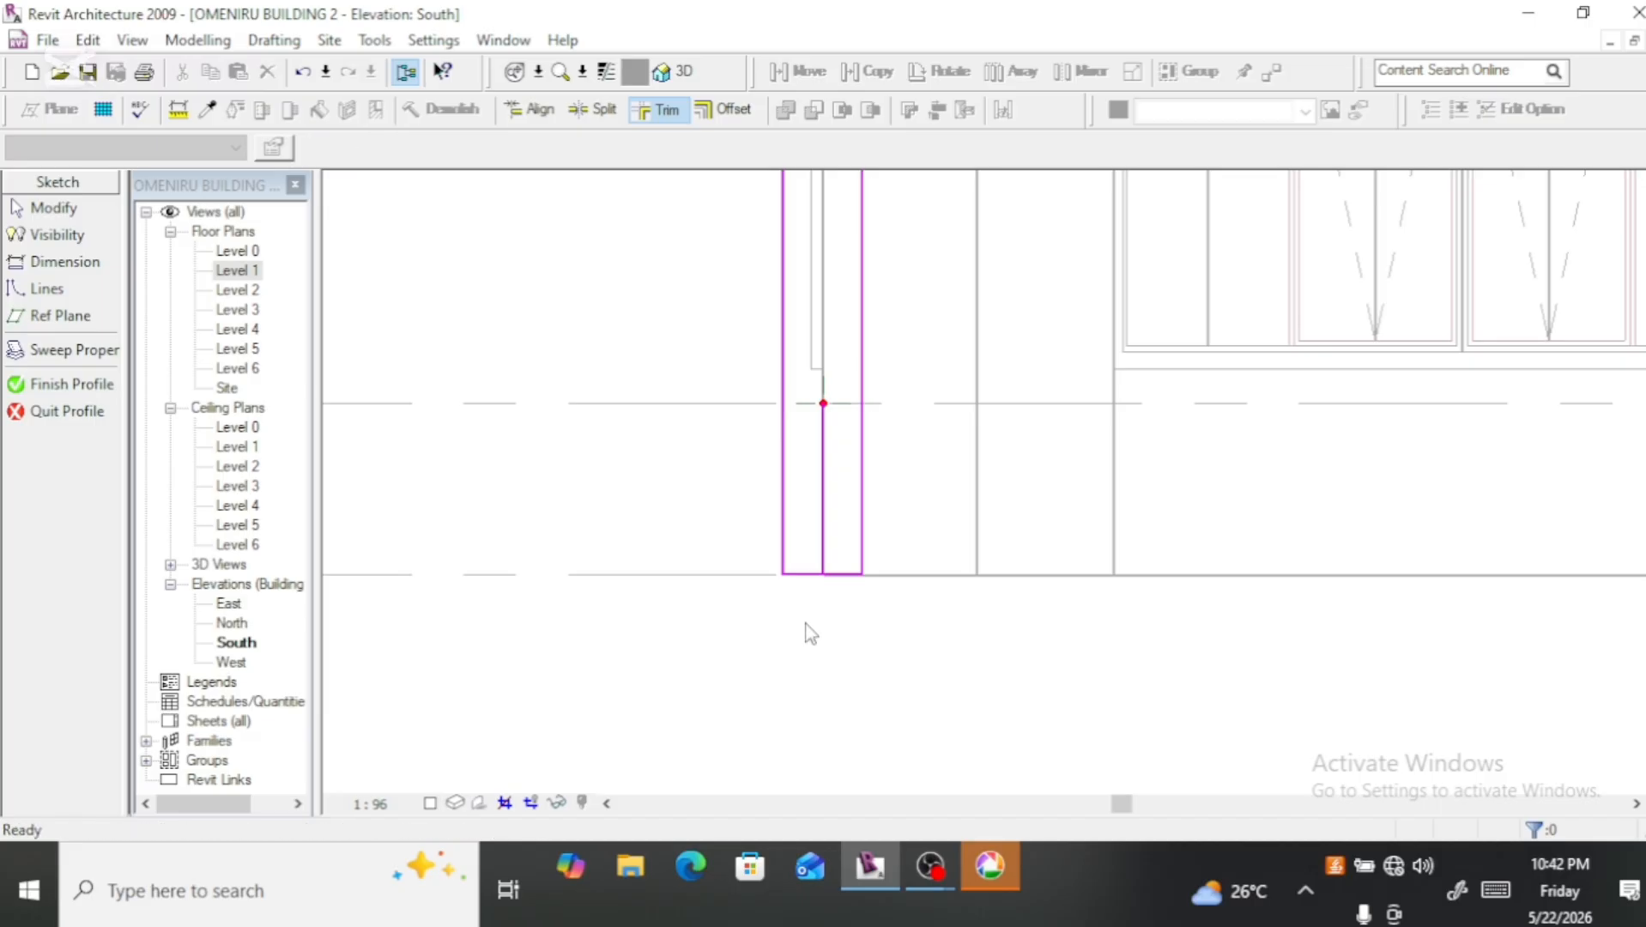
pyautogui.click(834, 513)
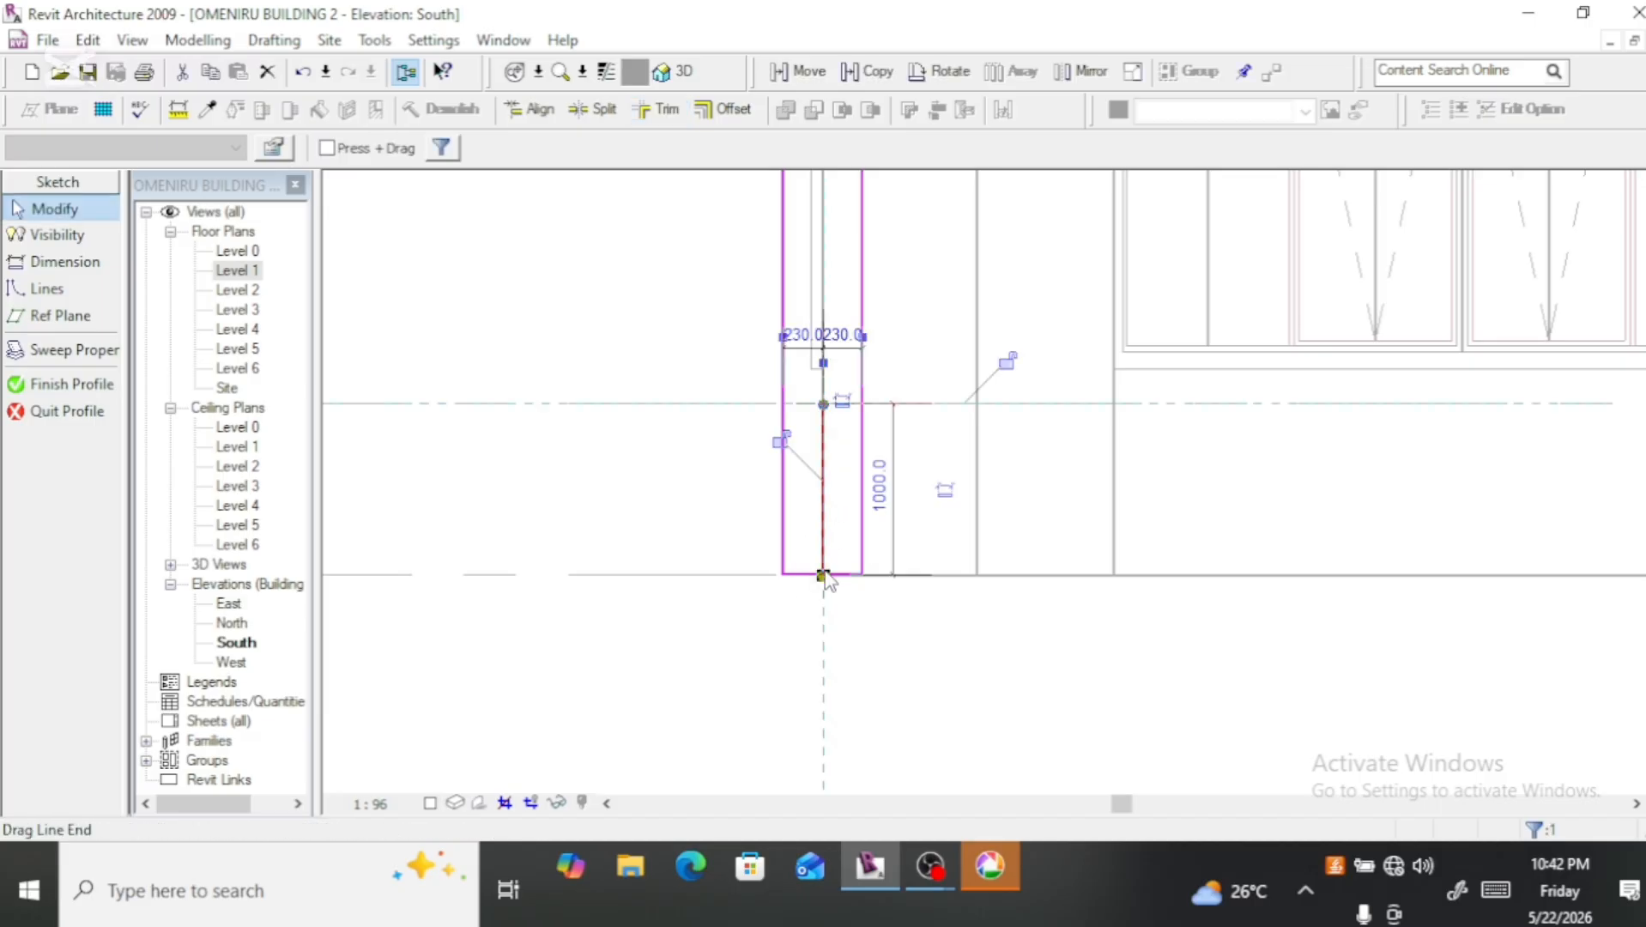
pyautogui.press('Delete')
pyautogui.scroll(2, 823, 462)
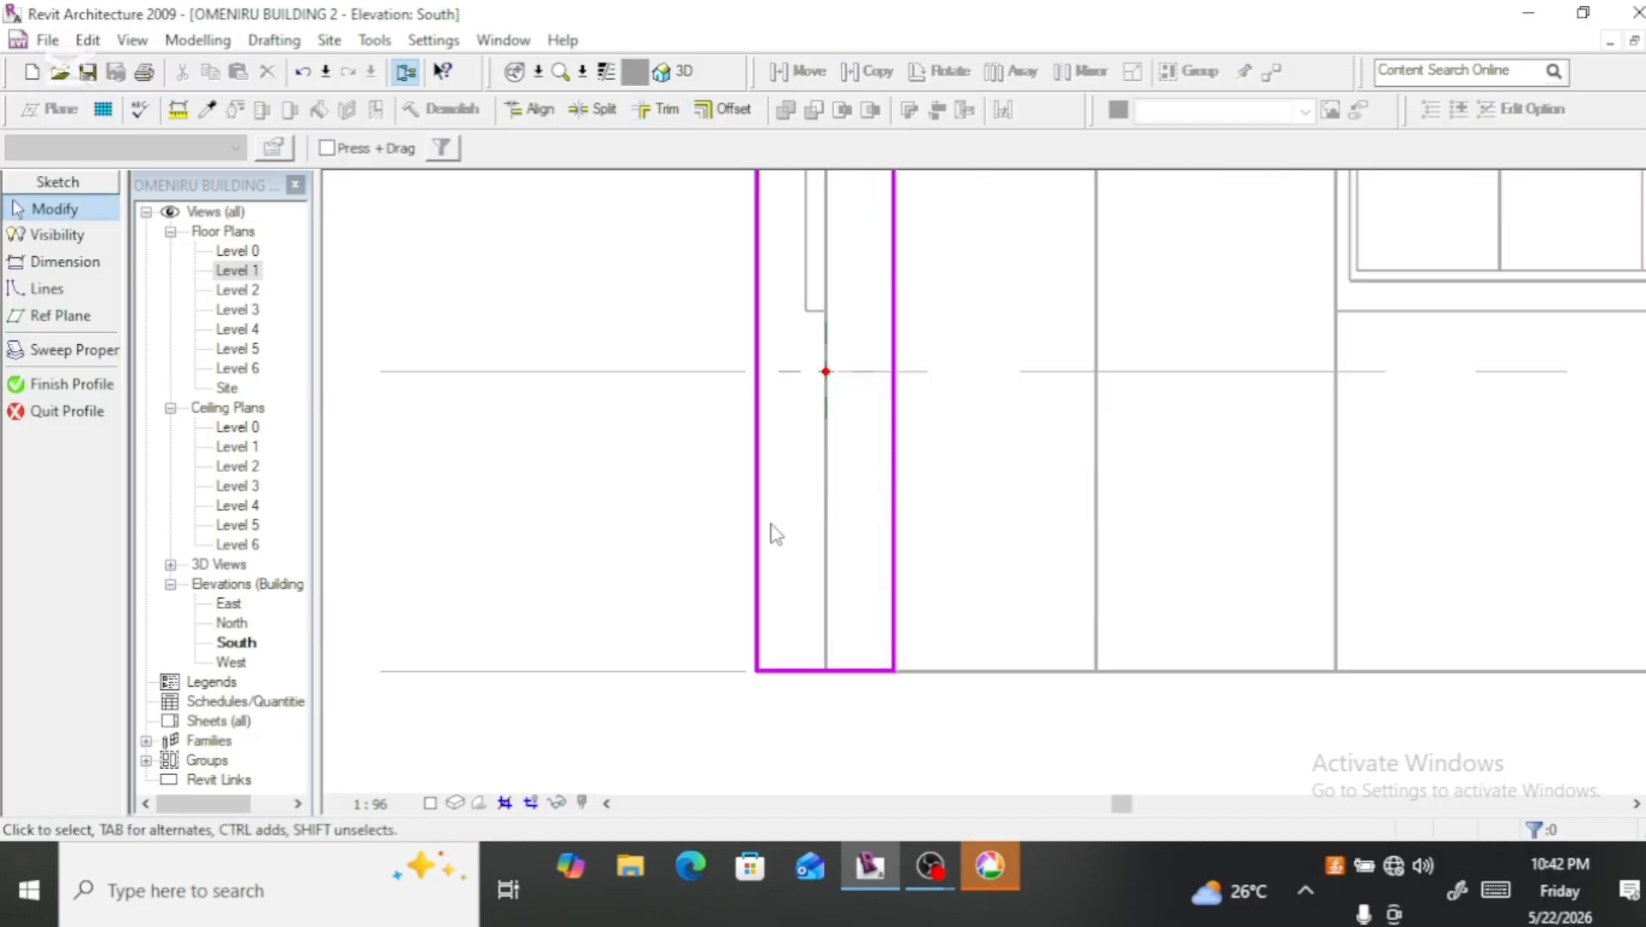
# Step: Measure the profile's width between its two long vertical edges with the Dimension tool
pyautogui.click(65, 261)
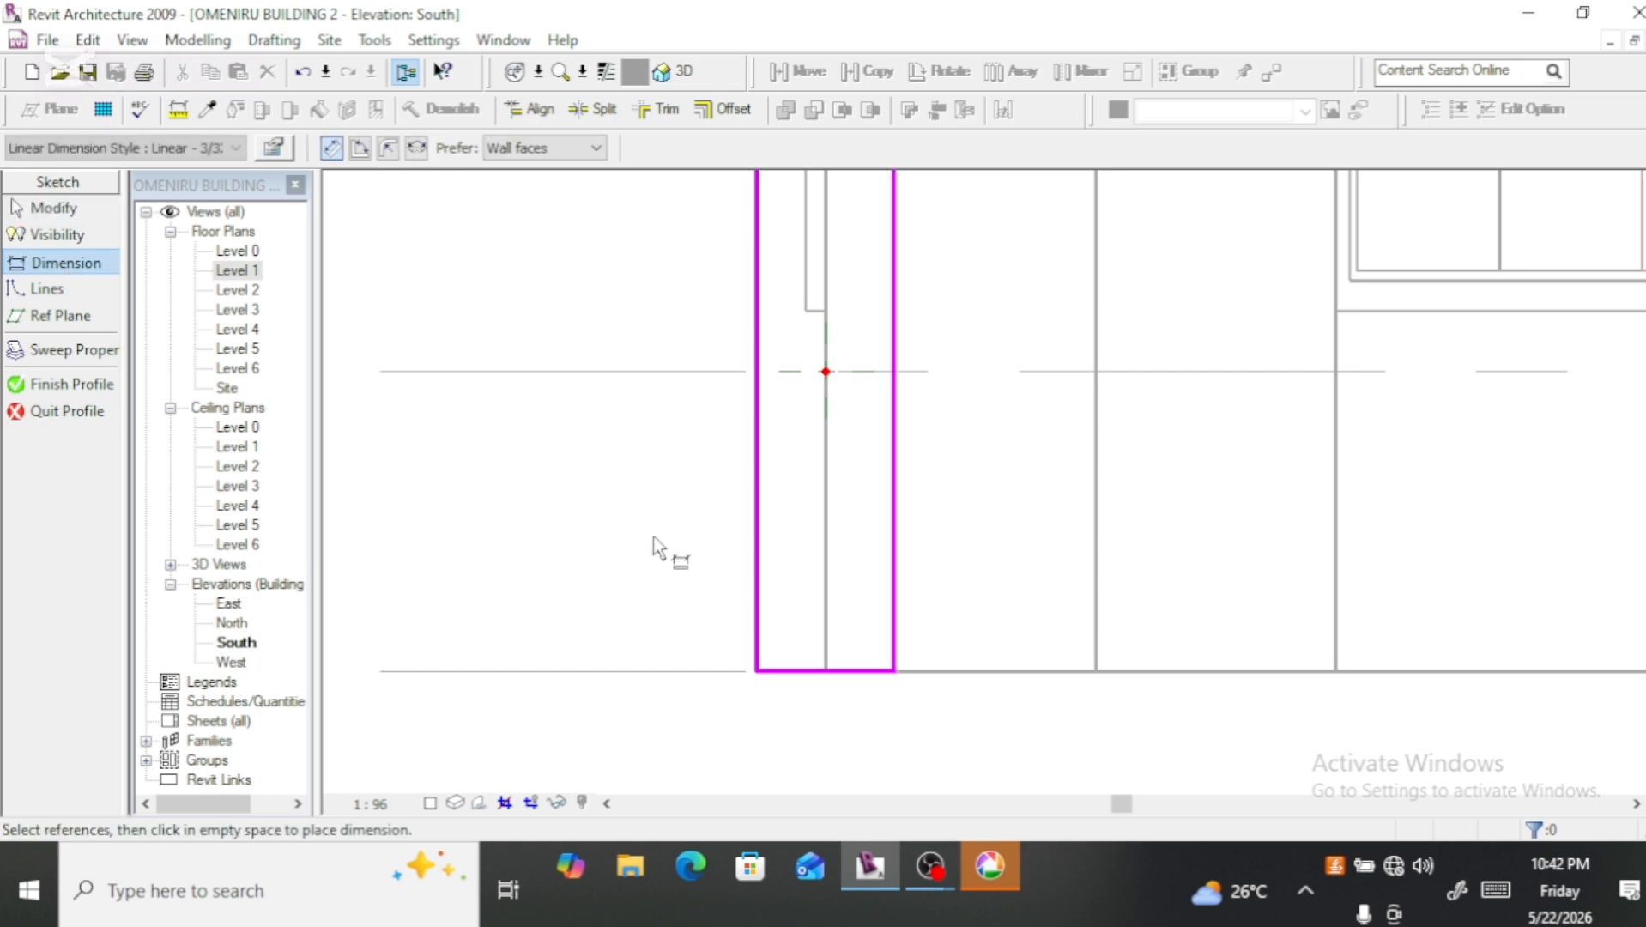
pyautogui.click(764, 607)
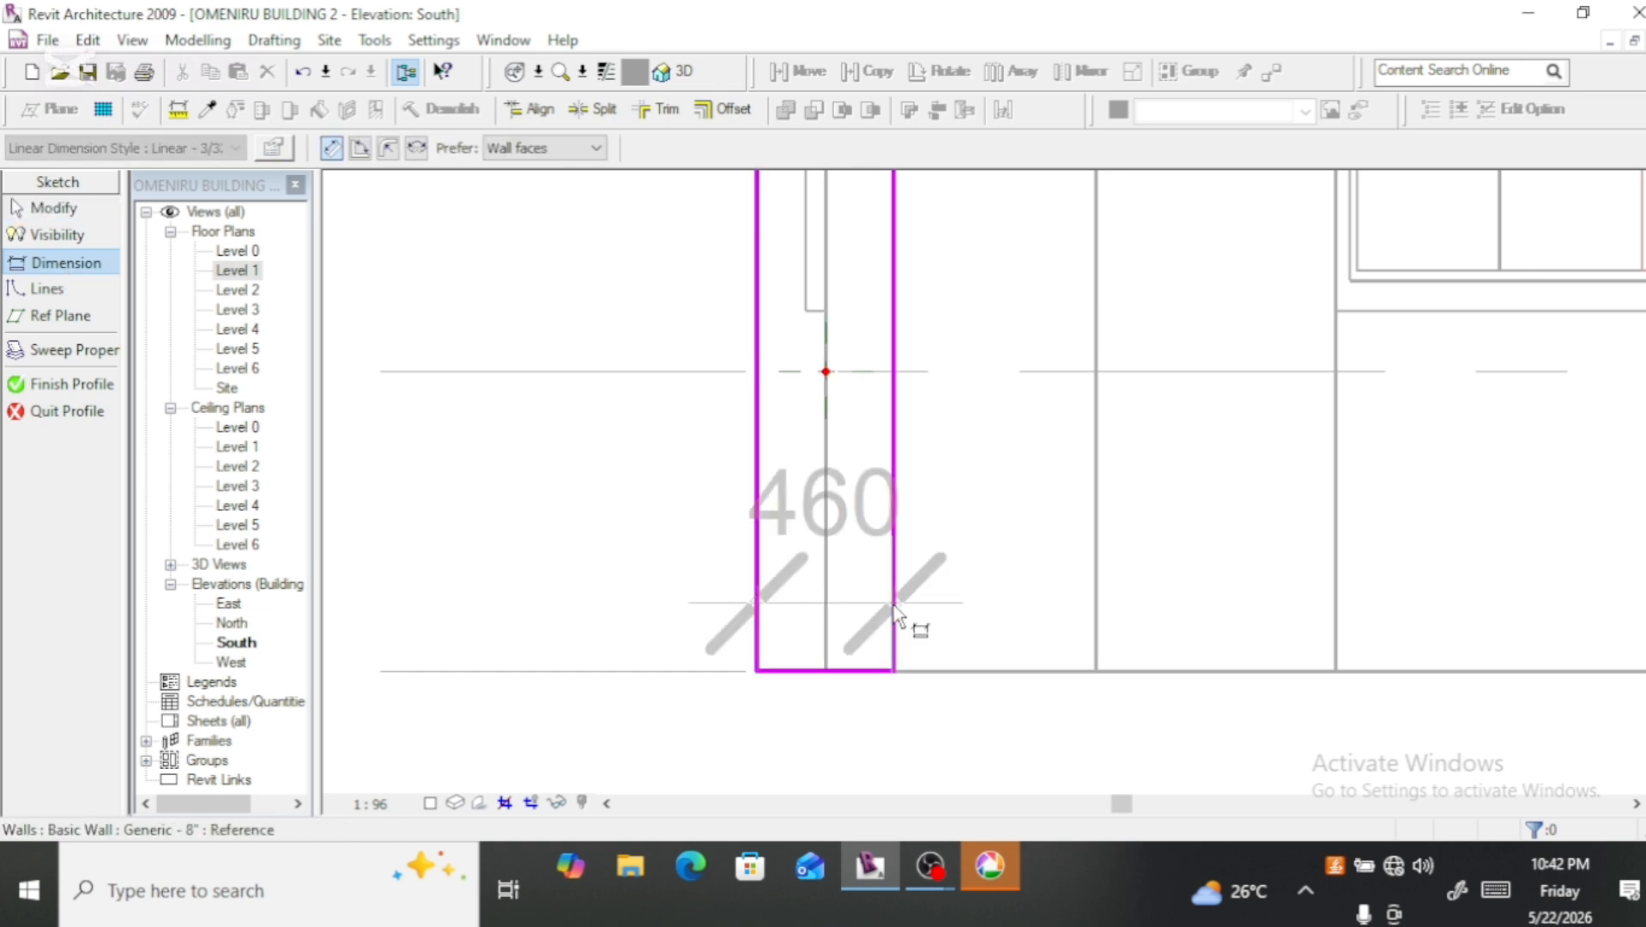
pyautogui.press('Escape')
pyautogui.press('Escape')
# Step: Move the profile's top line up slightly above the existing fin's top edge, stretching both vertical edges with it
pyautogui.scroll(-5, 783, 683)
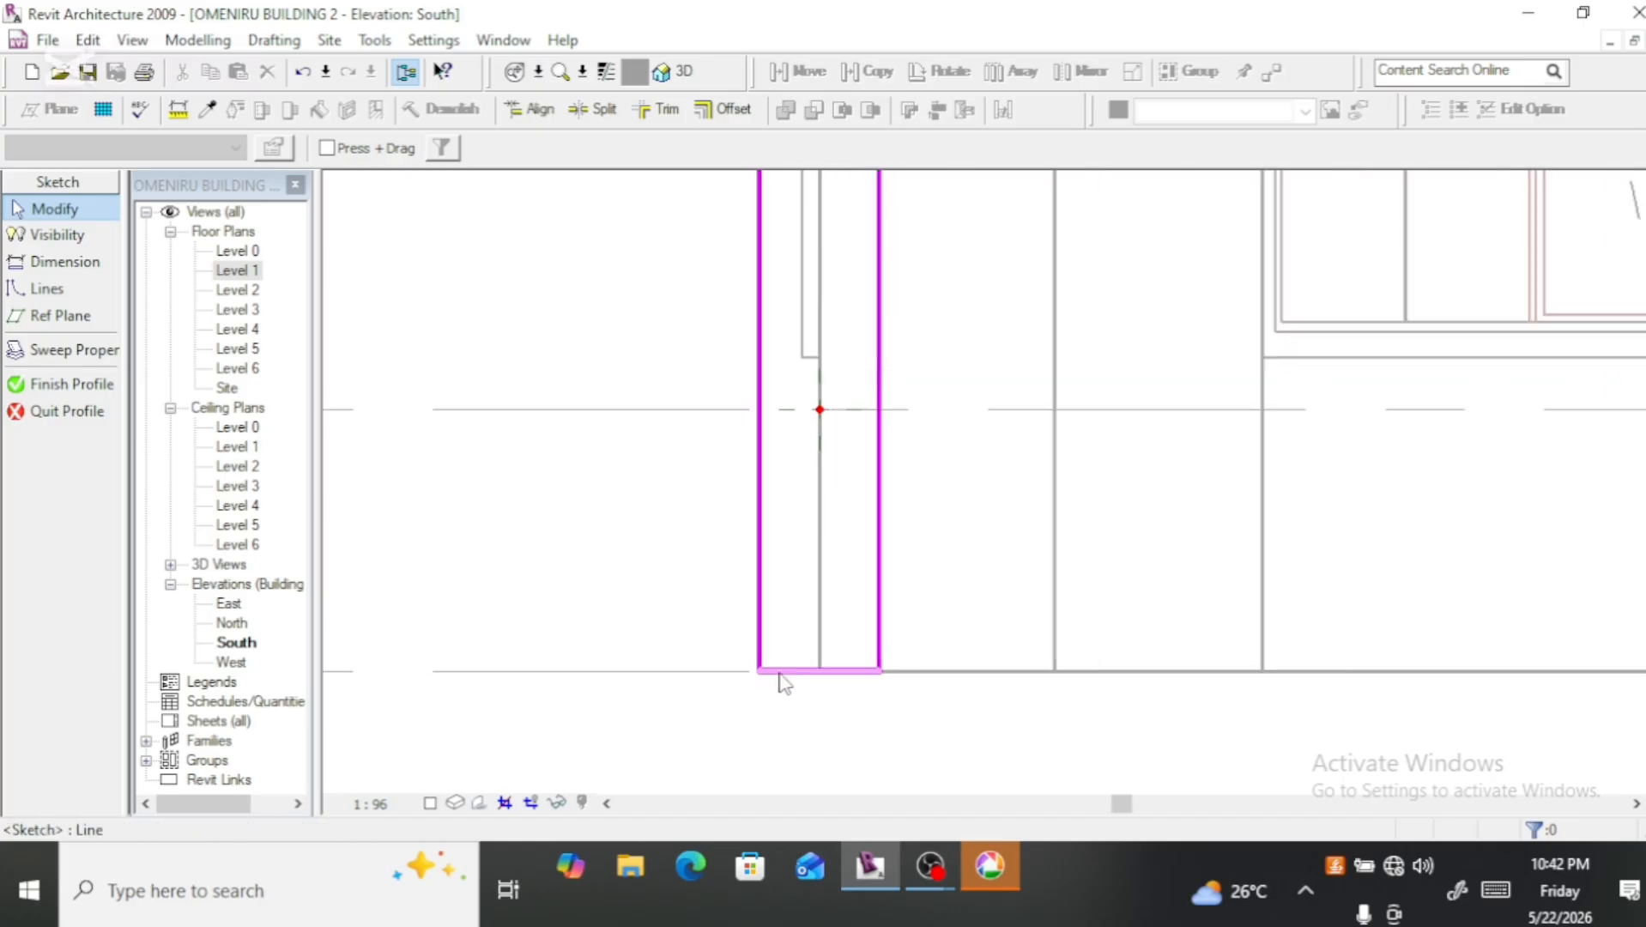
pyautogui.scroll(-2, 790, 693)
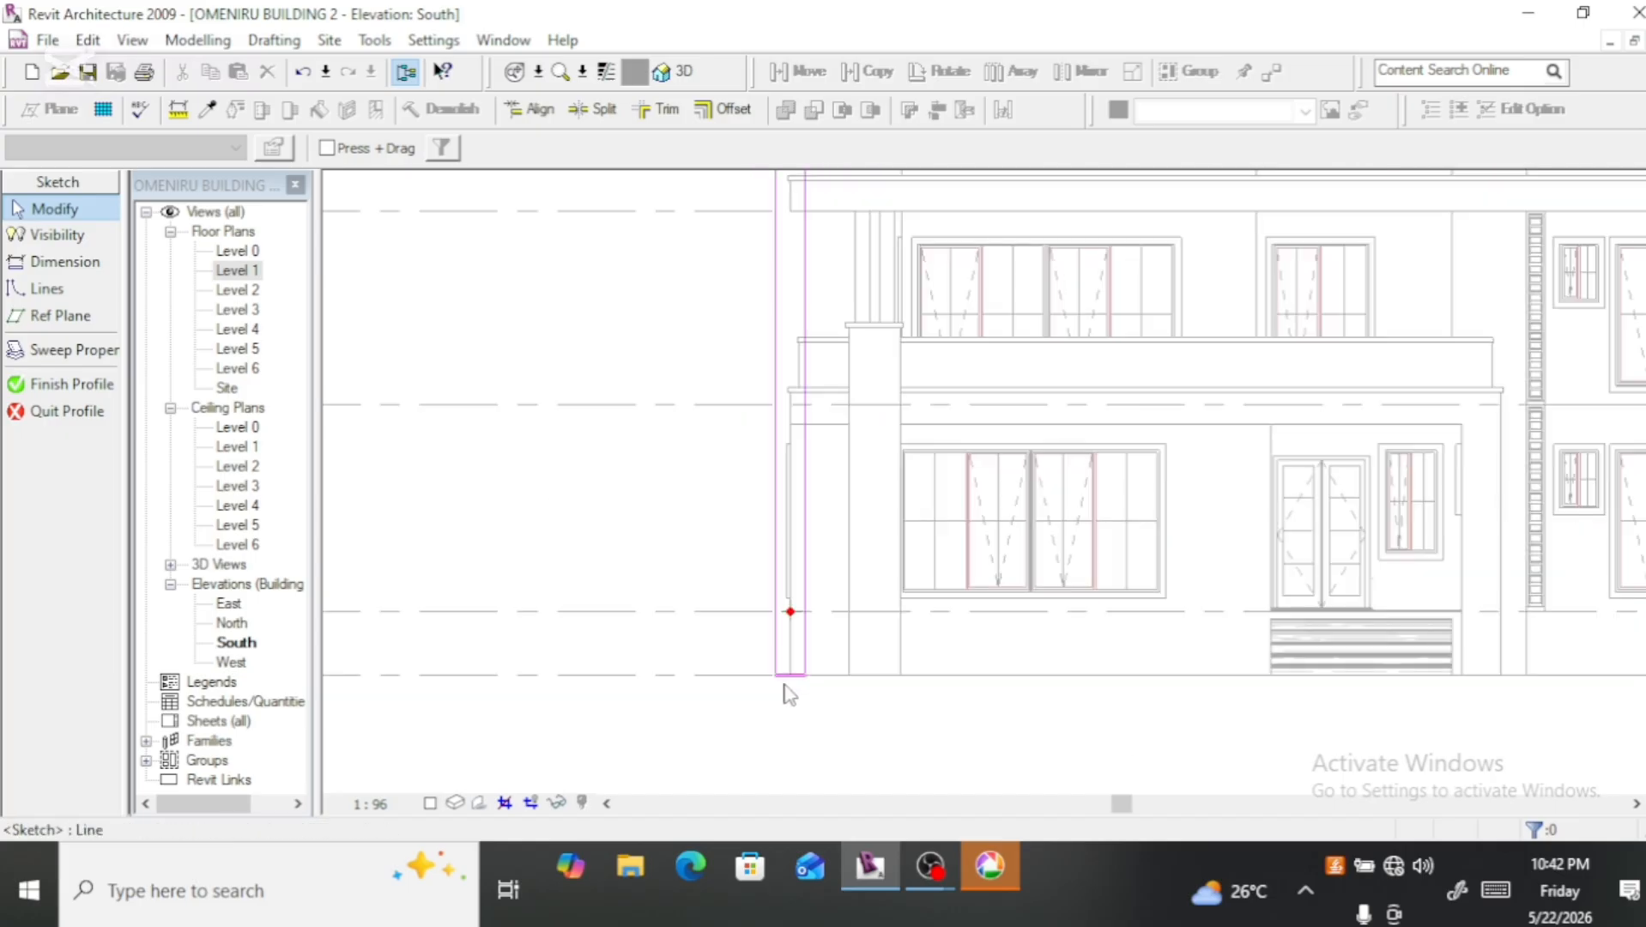
pyautogui.scroll(-2, 788, 692)
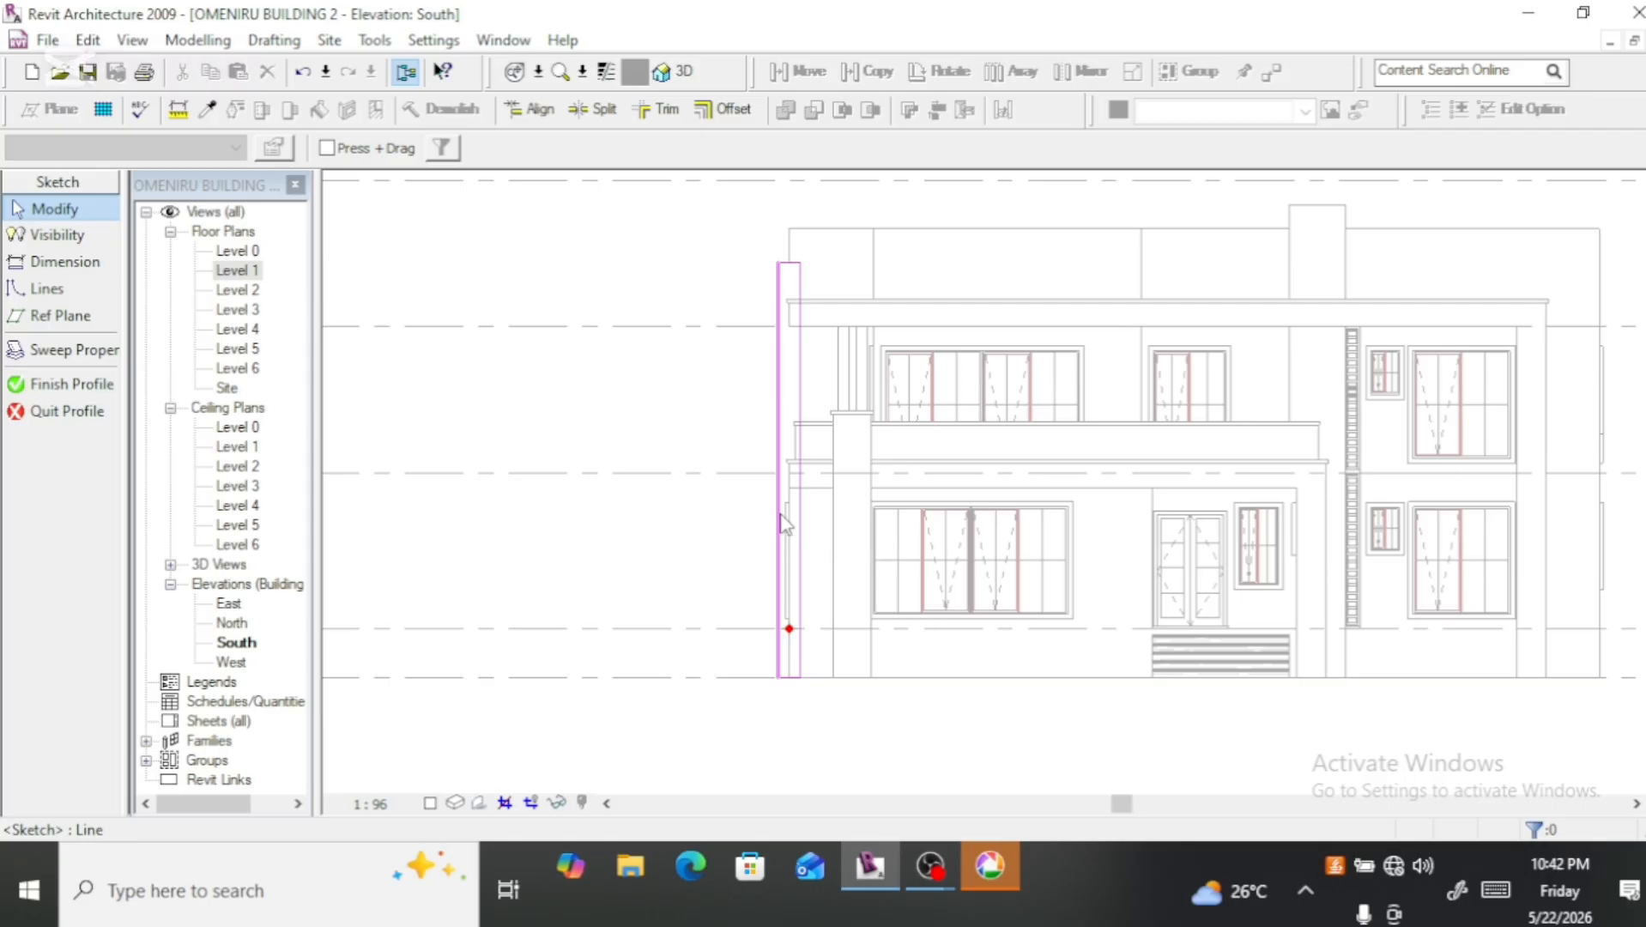
pyautogui.scroll(1, 801, 242)
pyautogui.scroll(1, 801, 253)
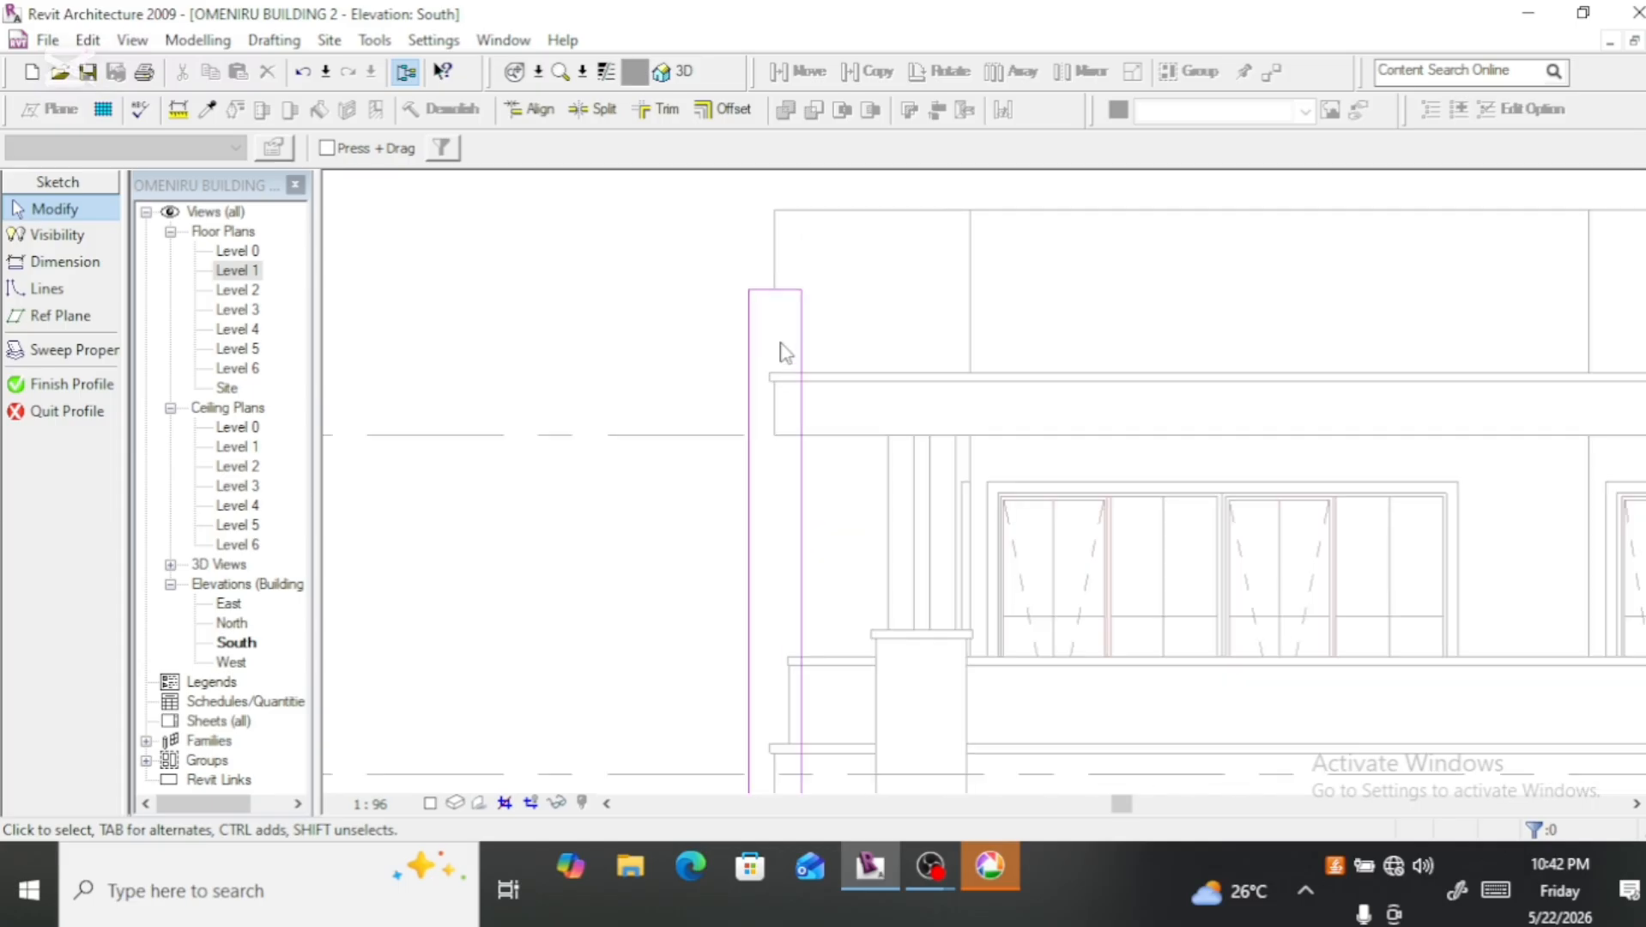
pyautogui.scroll(1, 777, 310)
pyautogui.click(775, 286)
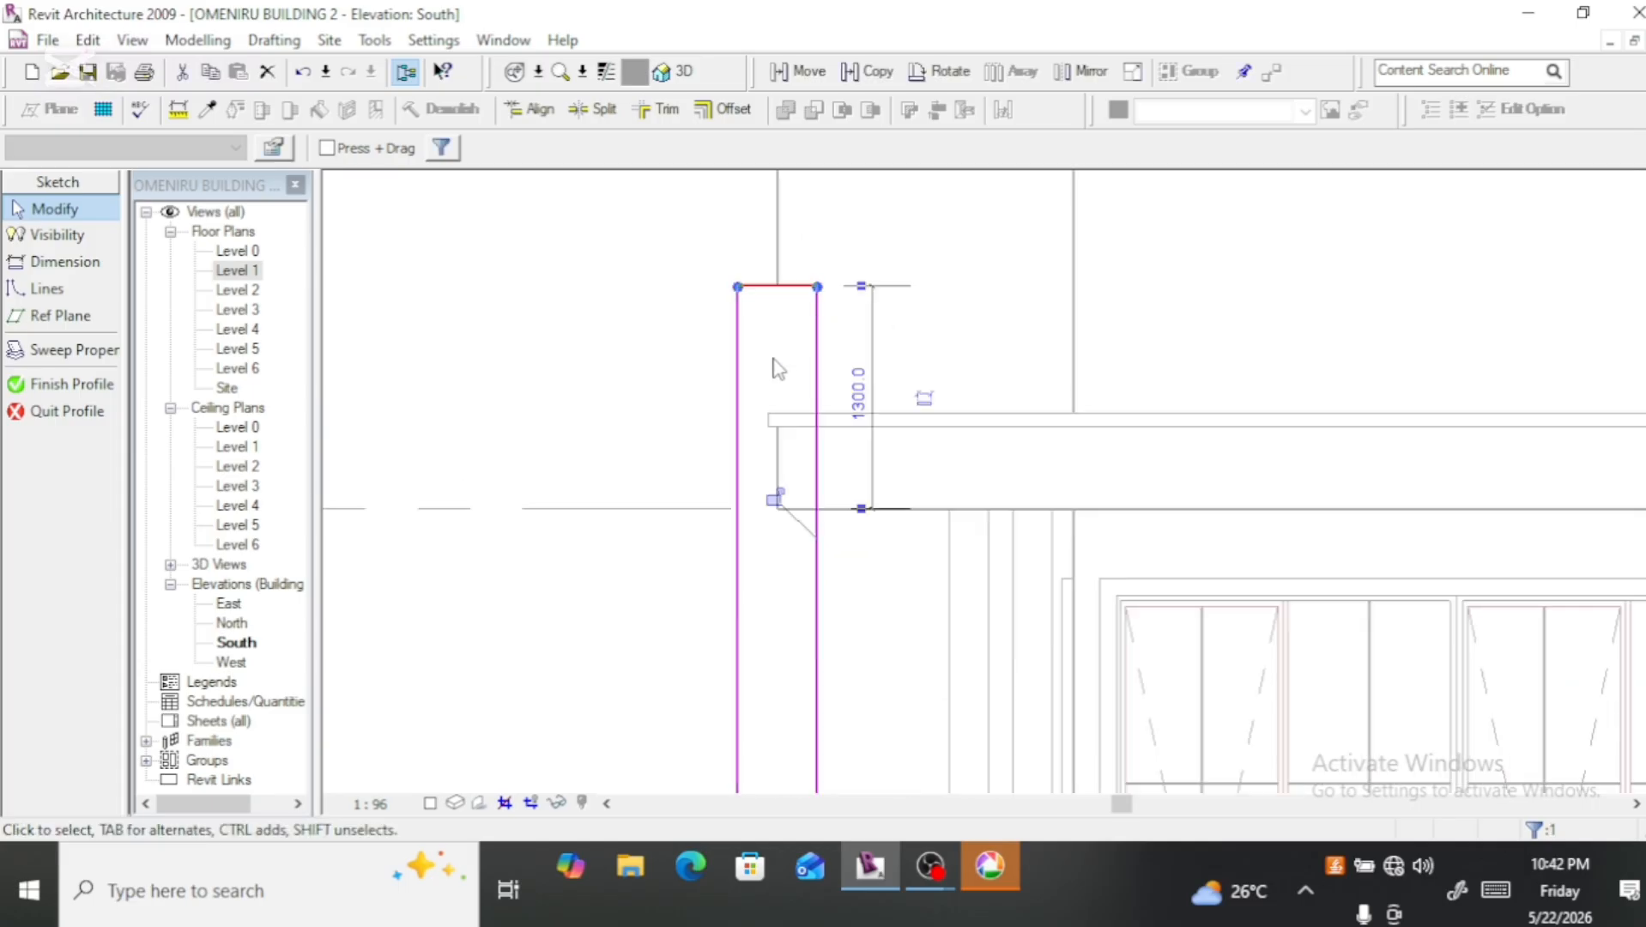
pyautogui.press('Up')
pyautogui.press('Up')
pyautogui.press('Up')
pyautogui.press('Up')
pyautogui.press('Up')
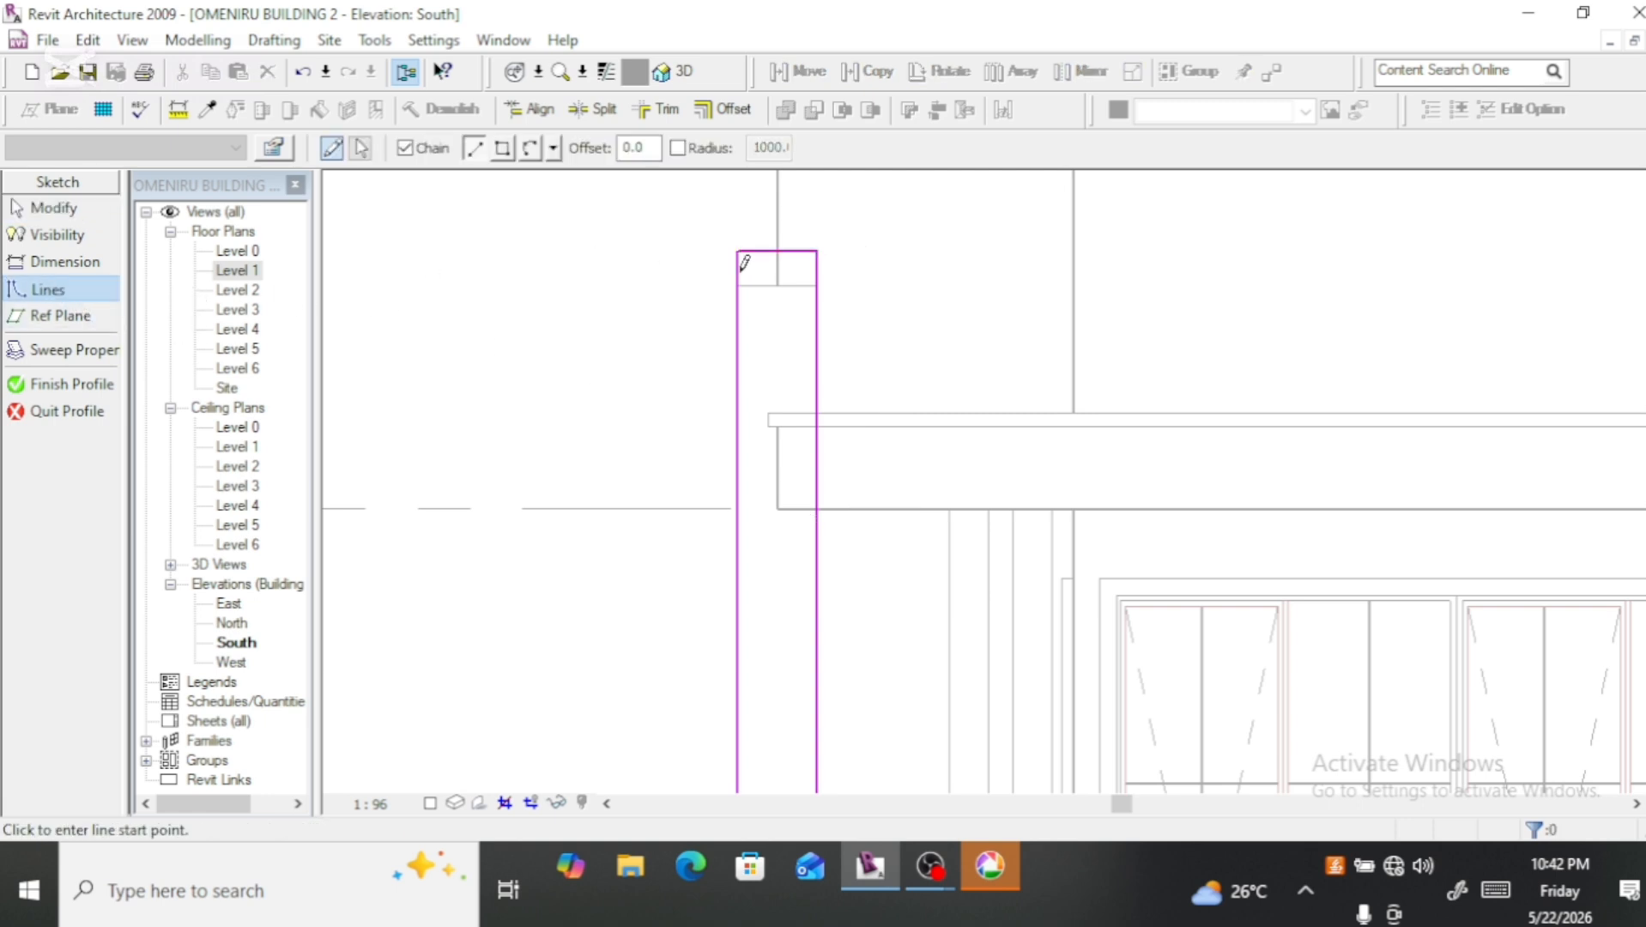
# Step: Sketch a diagonal at about 125° from the building-side top corner down to the outer edge, and delete the horizontal top line
pyautogui.click(815, 251)
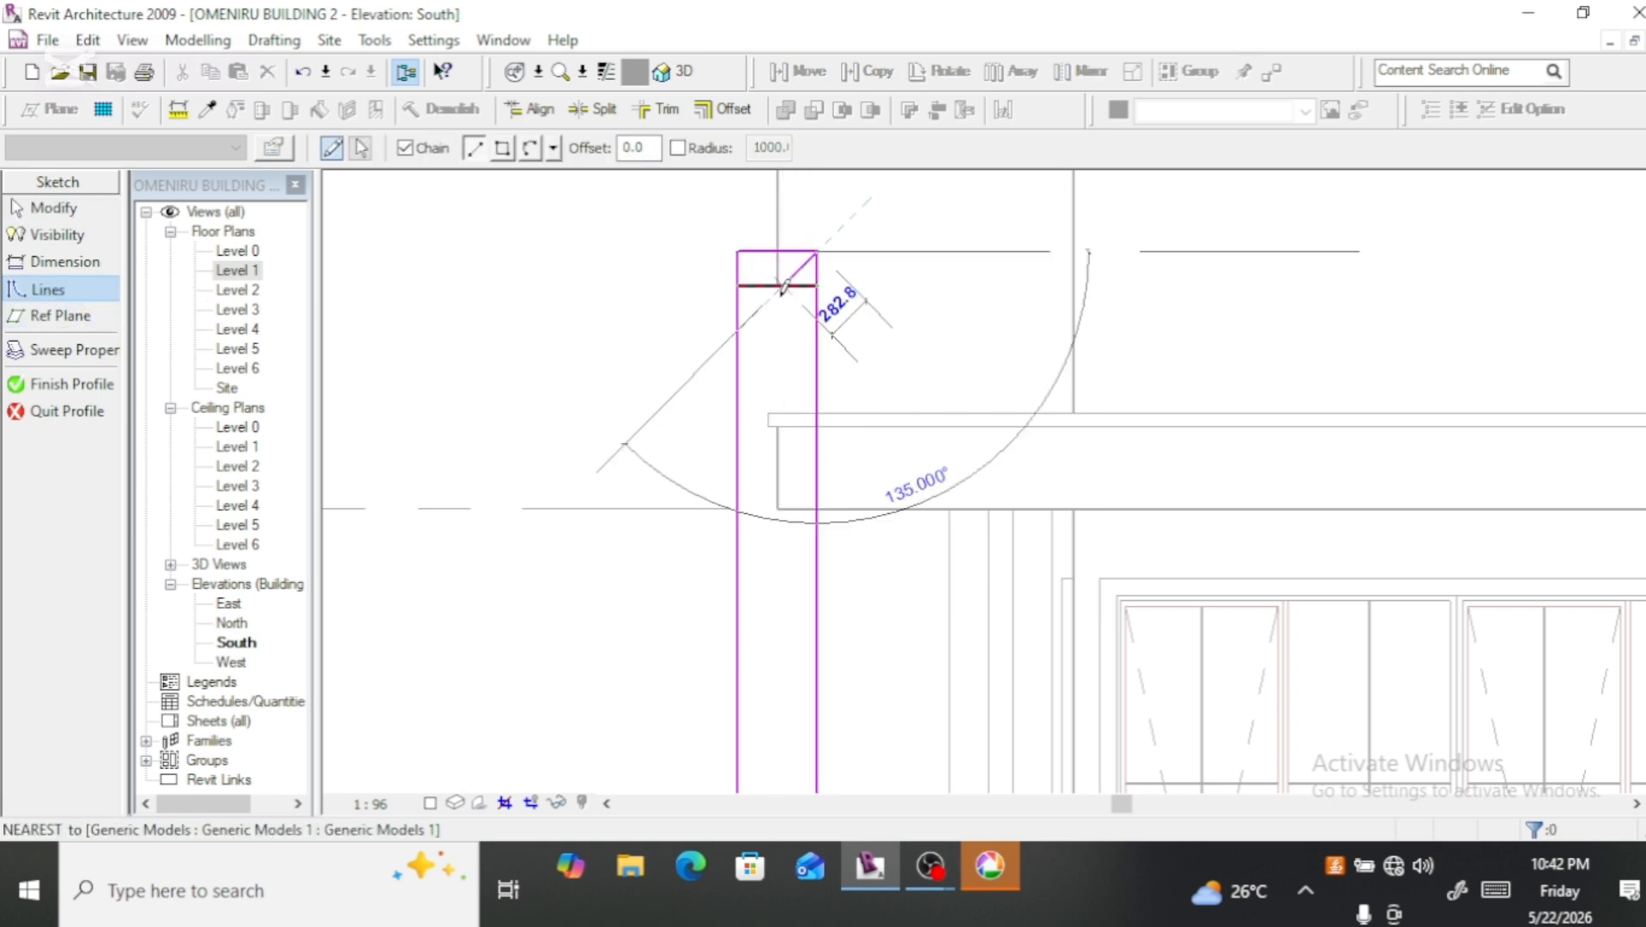
pyautogui.click(738, 365)
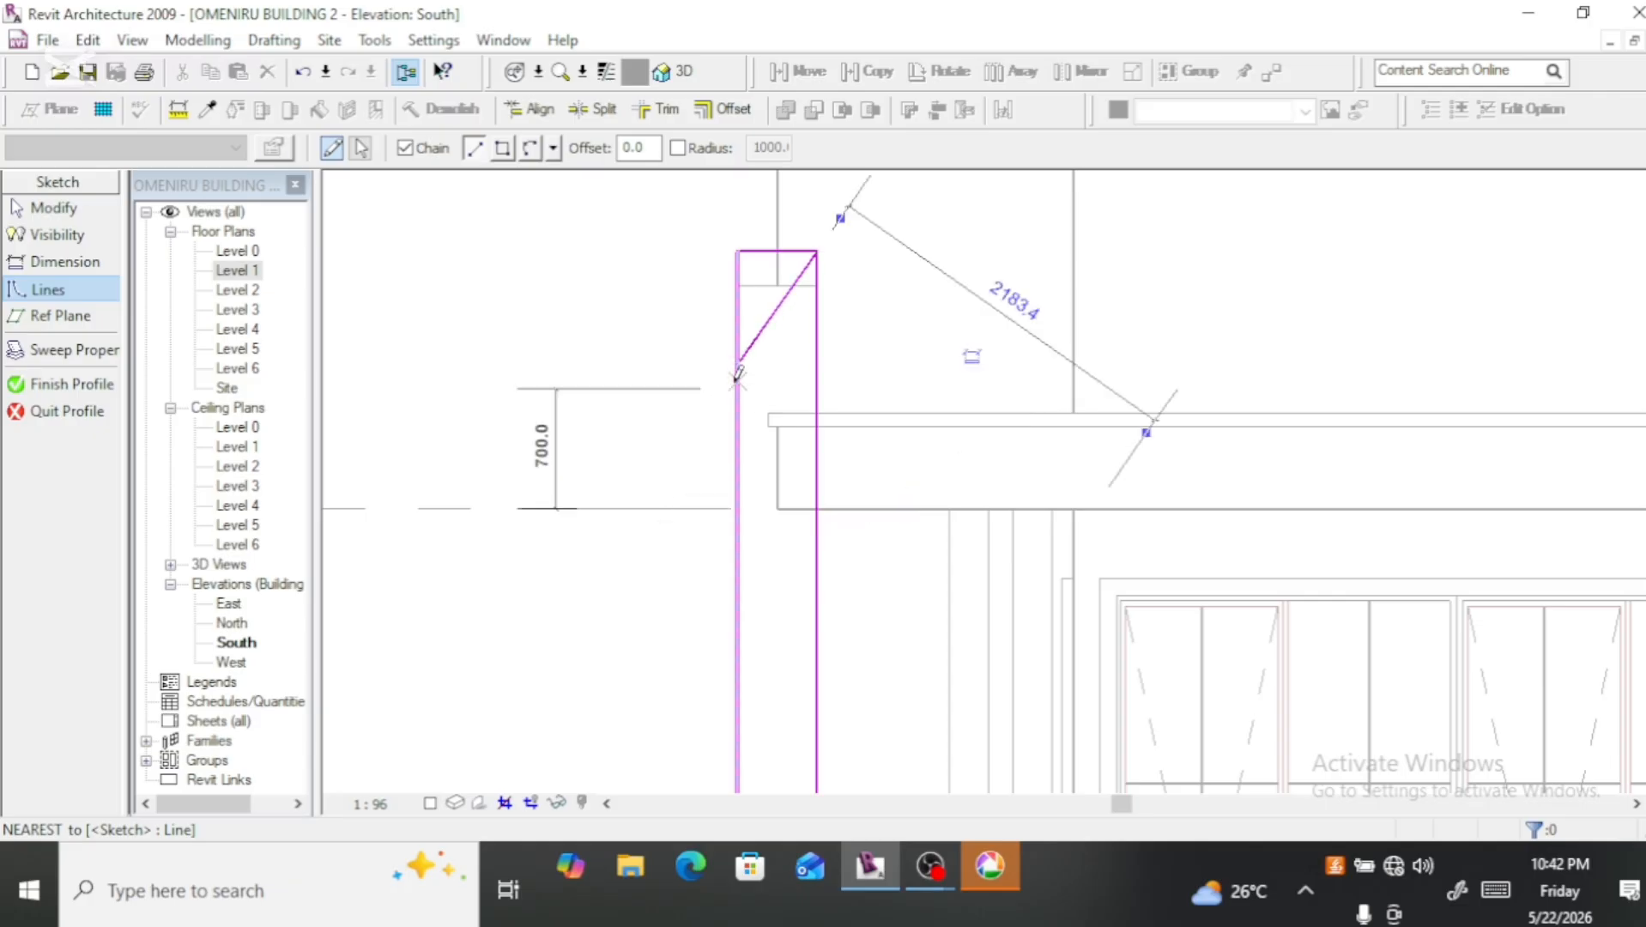
pyautogui.press('Escape')
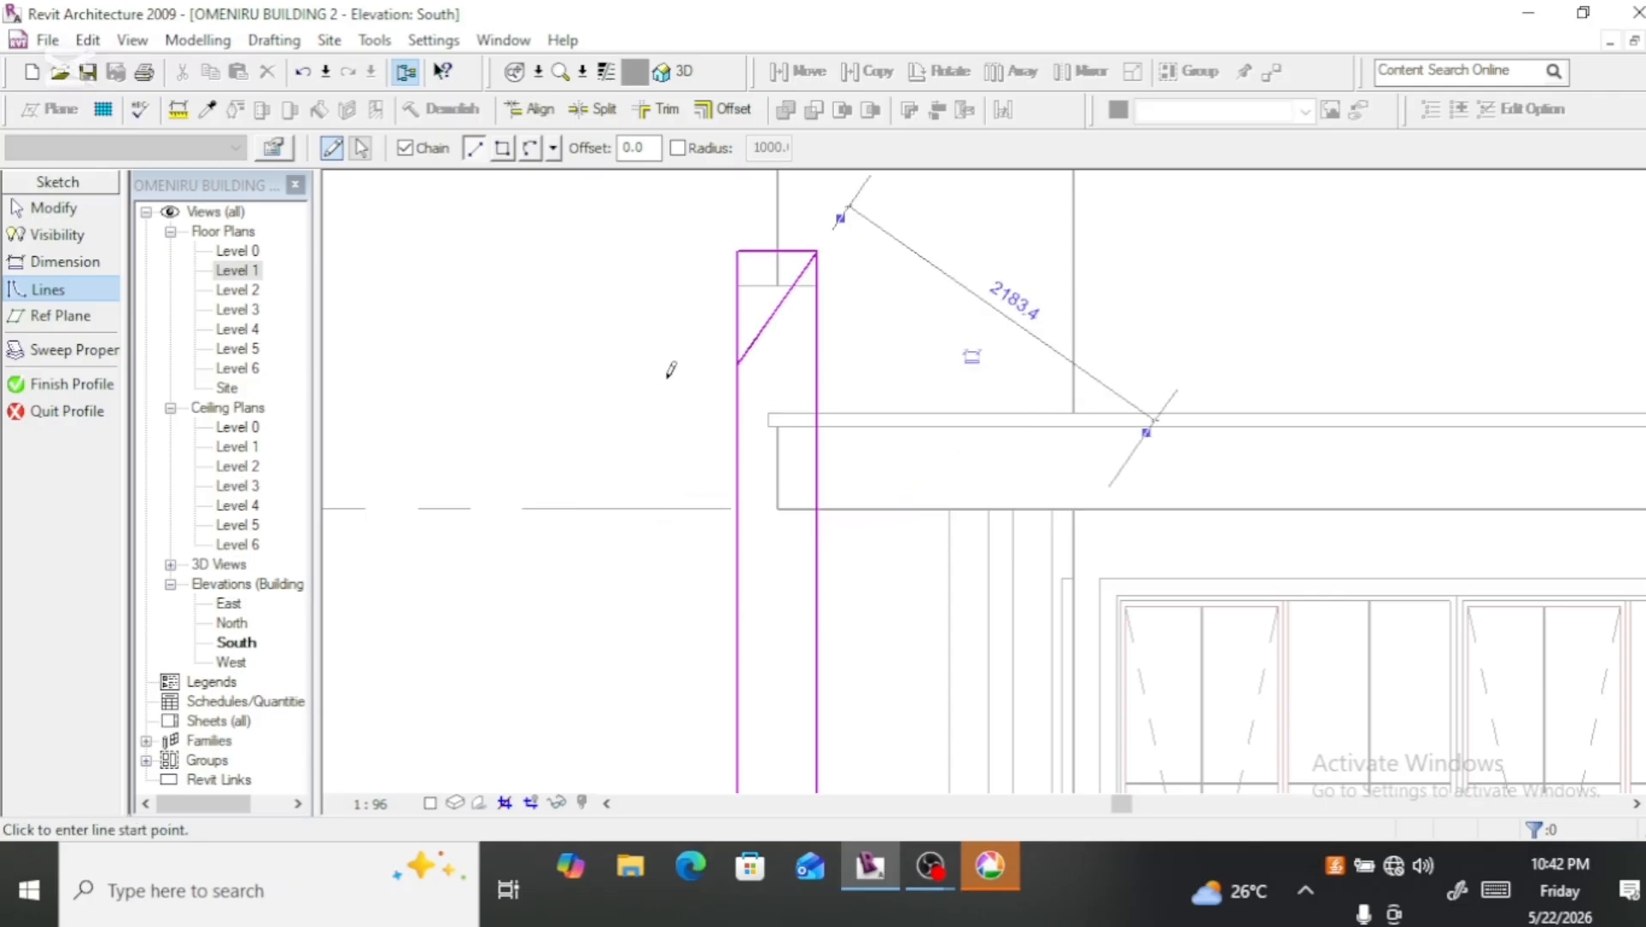
pyautogui.press('Escape')
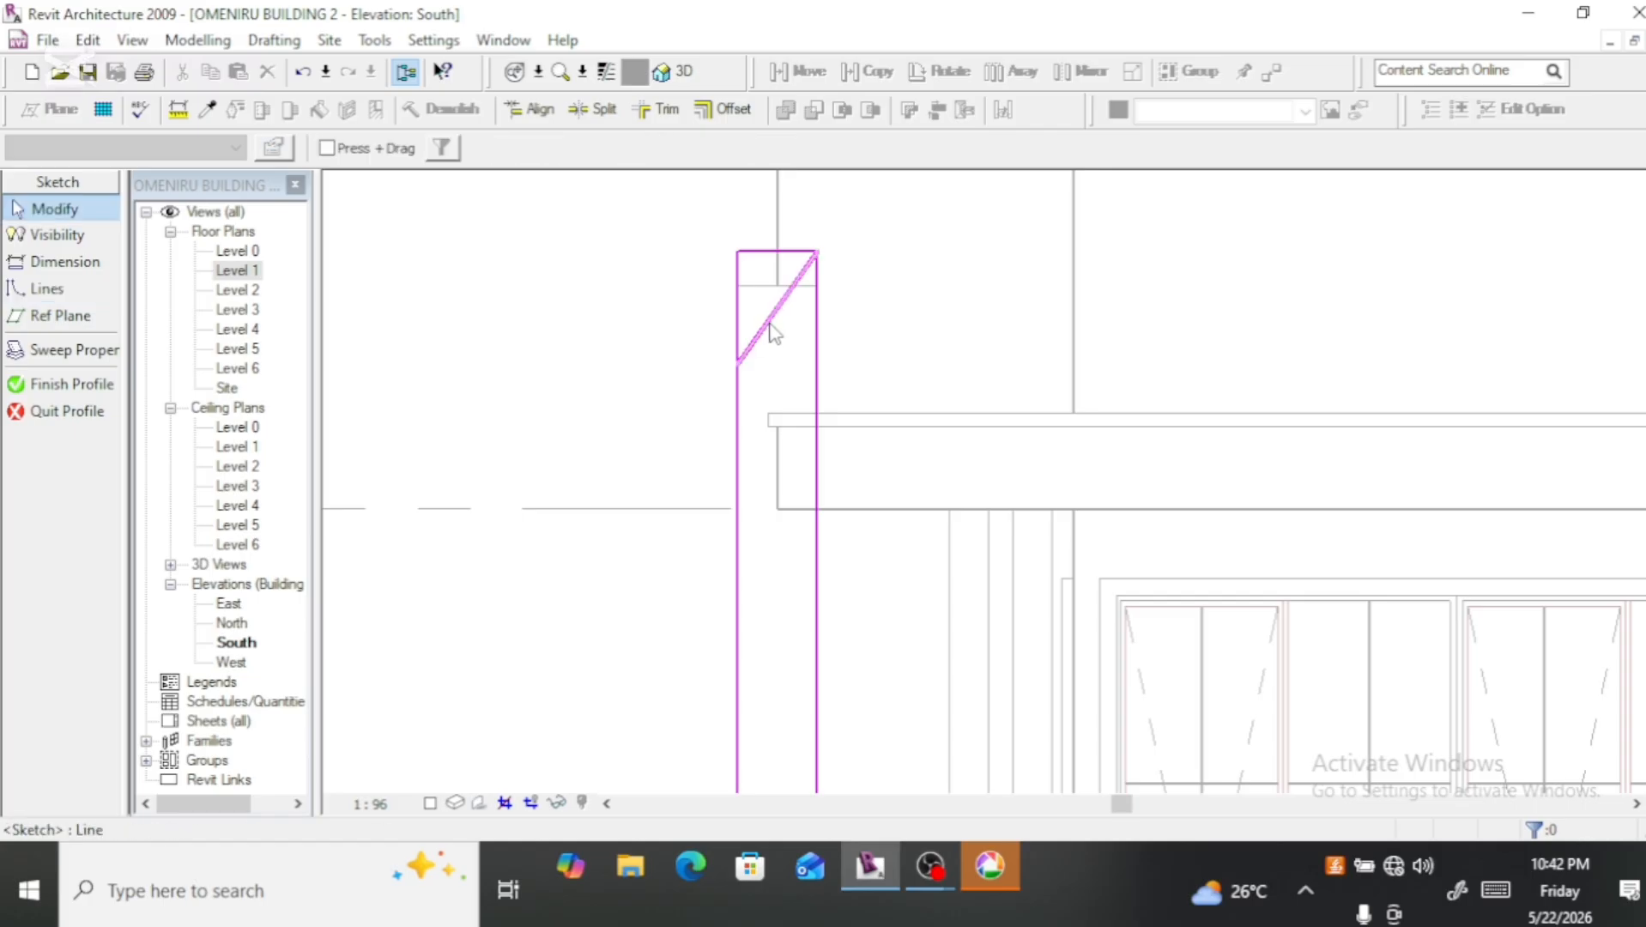
pyautogui.click(752, 260)
pyautogui.press('Delete')
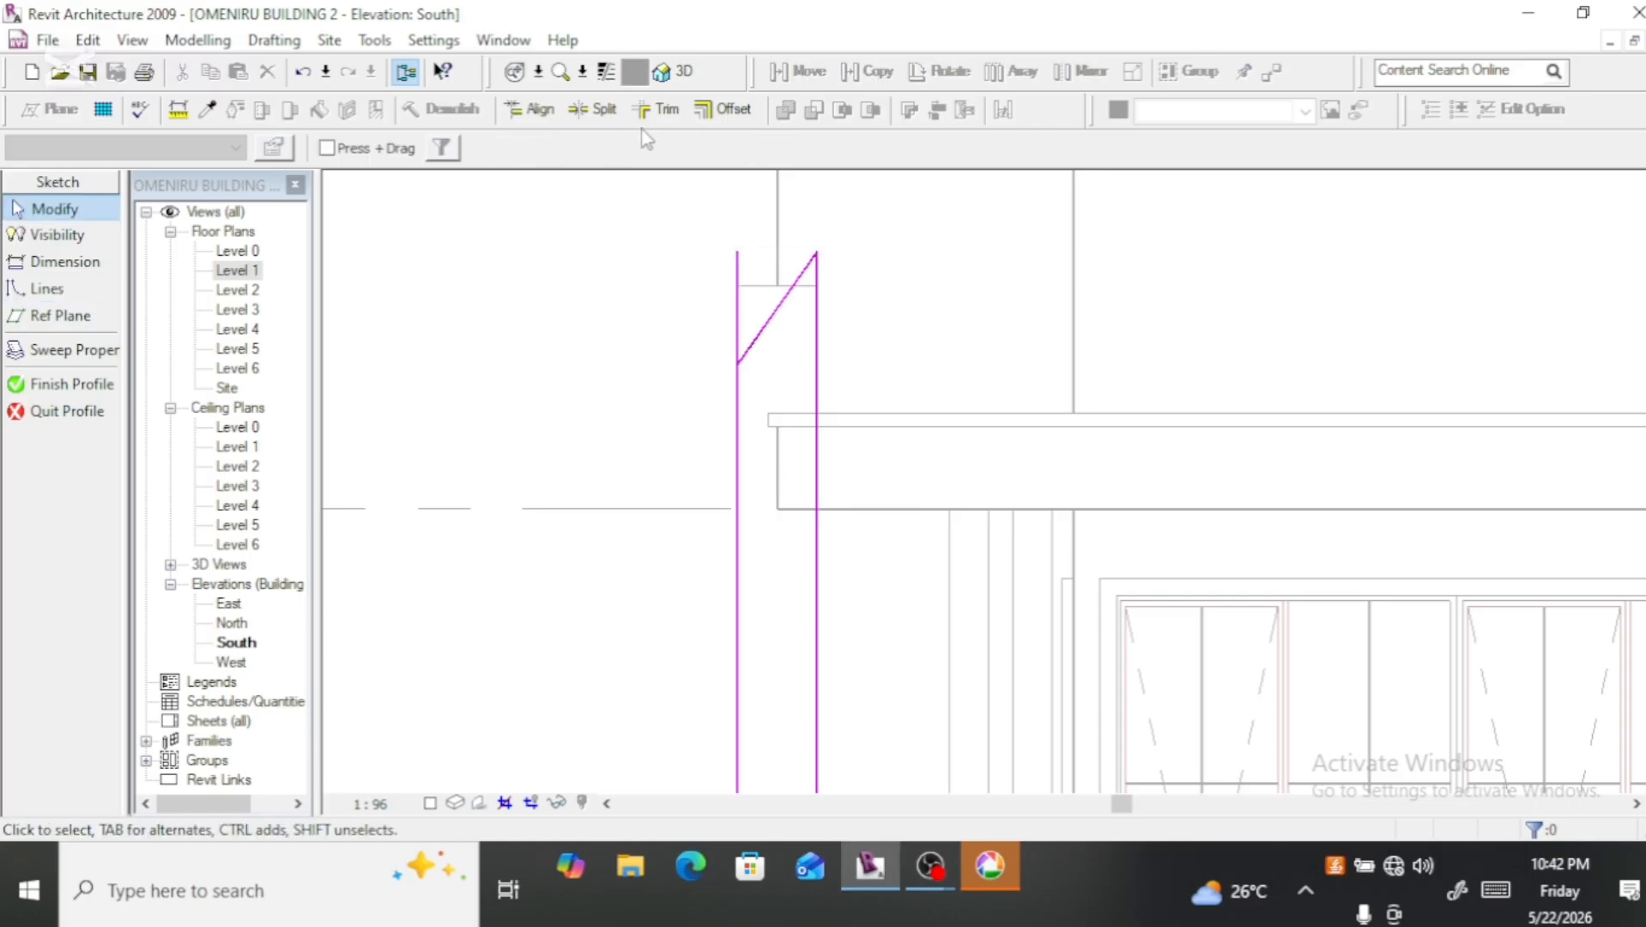
# Step: Trim the profile's outer vertical edge to the diagonal so they meet in a corner at the diagonal's lower end
pyautogui.click(658, 109)
pyautogui.click(762, 331)
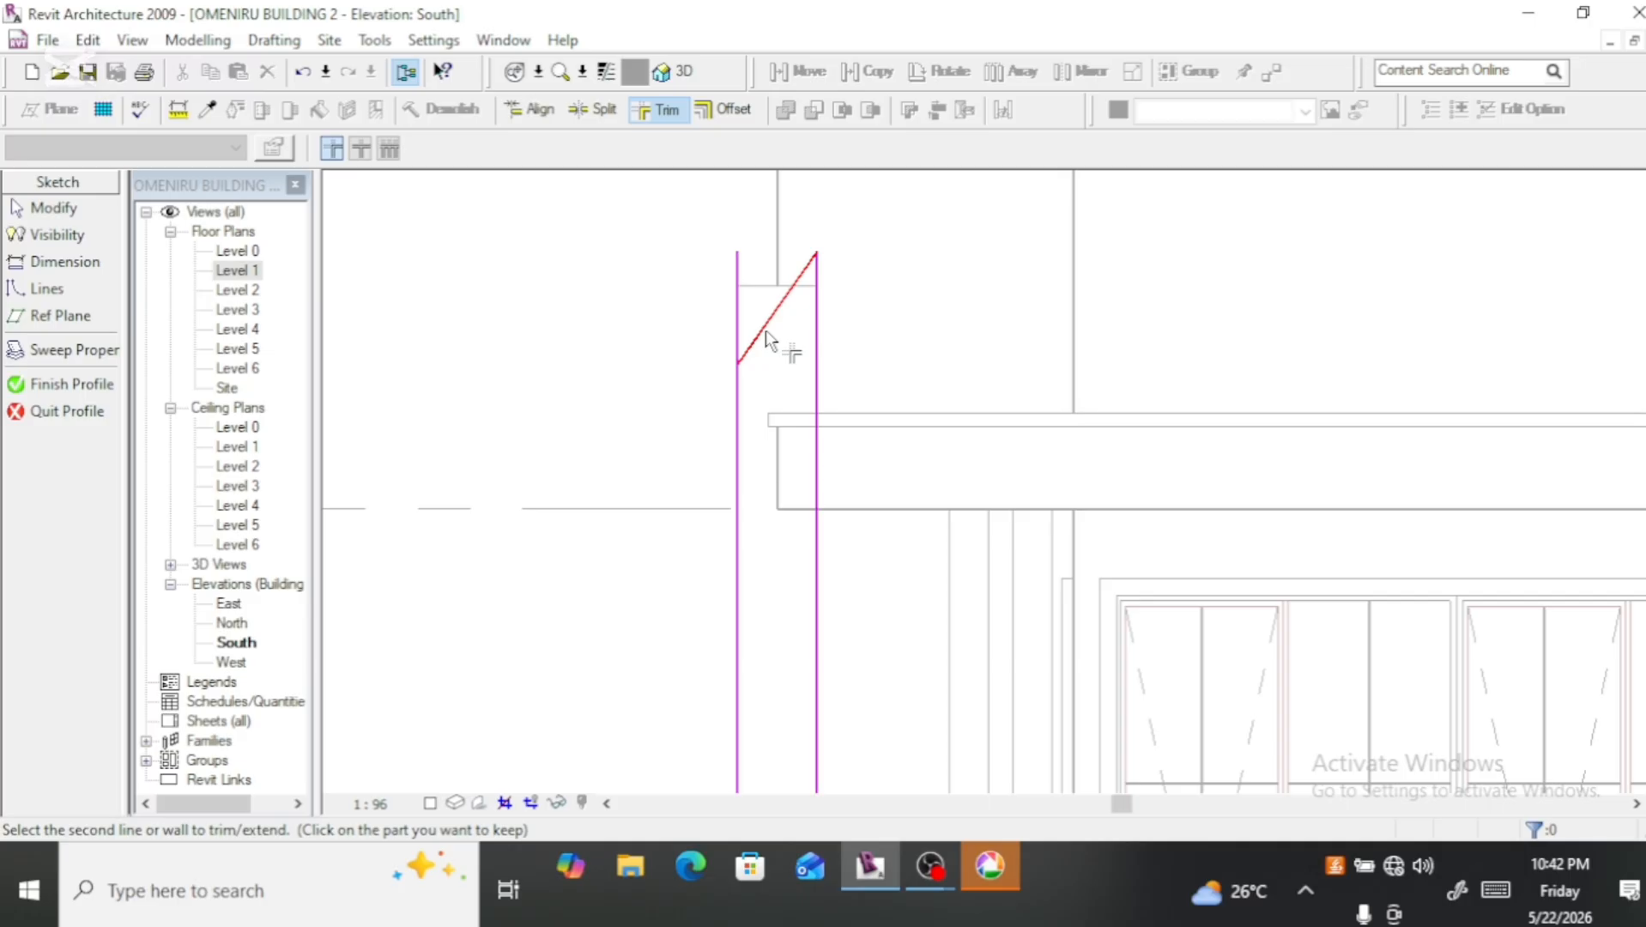
pyautogui.click(738, 398)
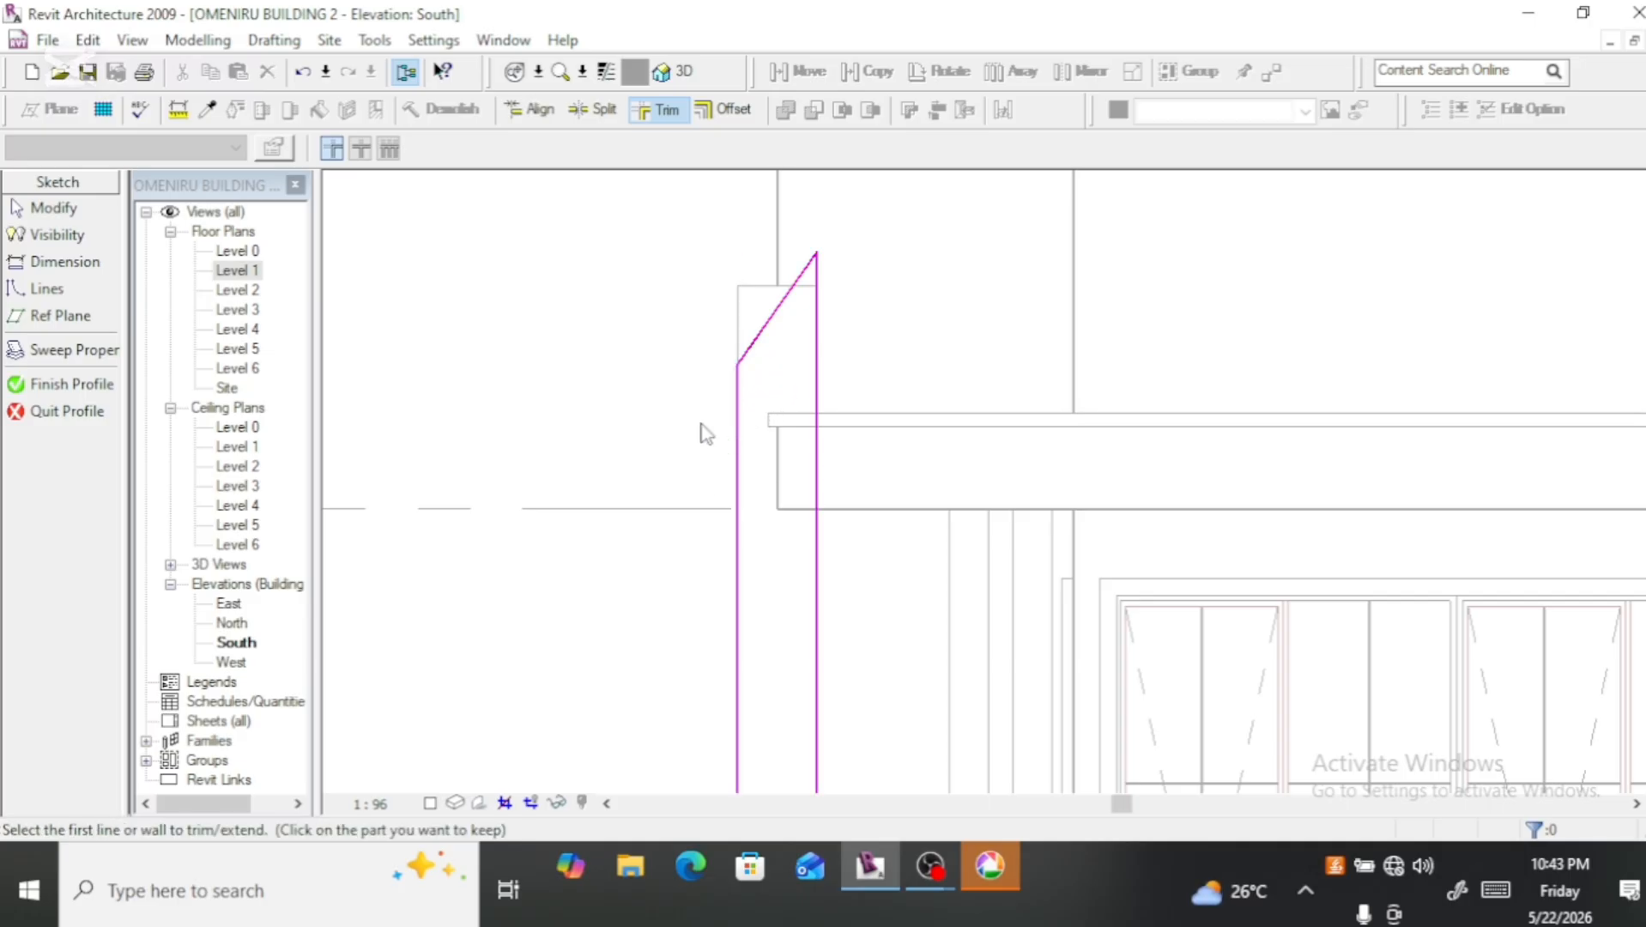
pyautogui.press('Escape')
# Step: Nudge the diagonal top line upward until its lower end sits about level with the existing fin's top edge, stretching both vertical edges
pyautogui.click(765, 337)
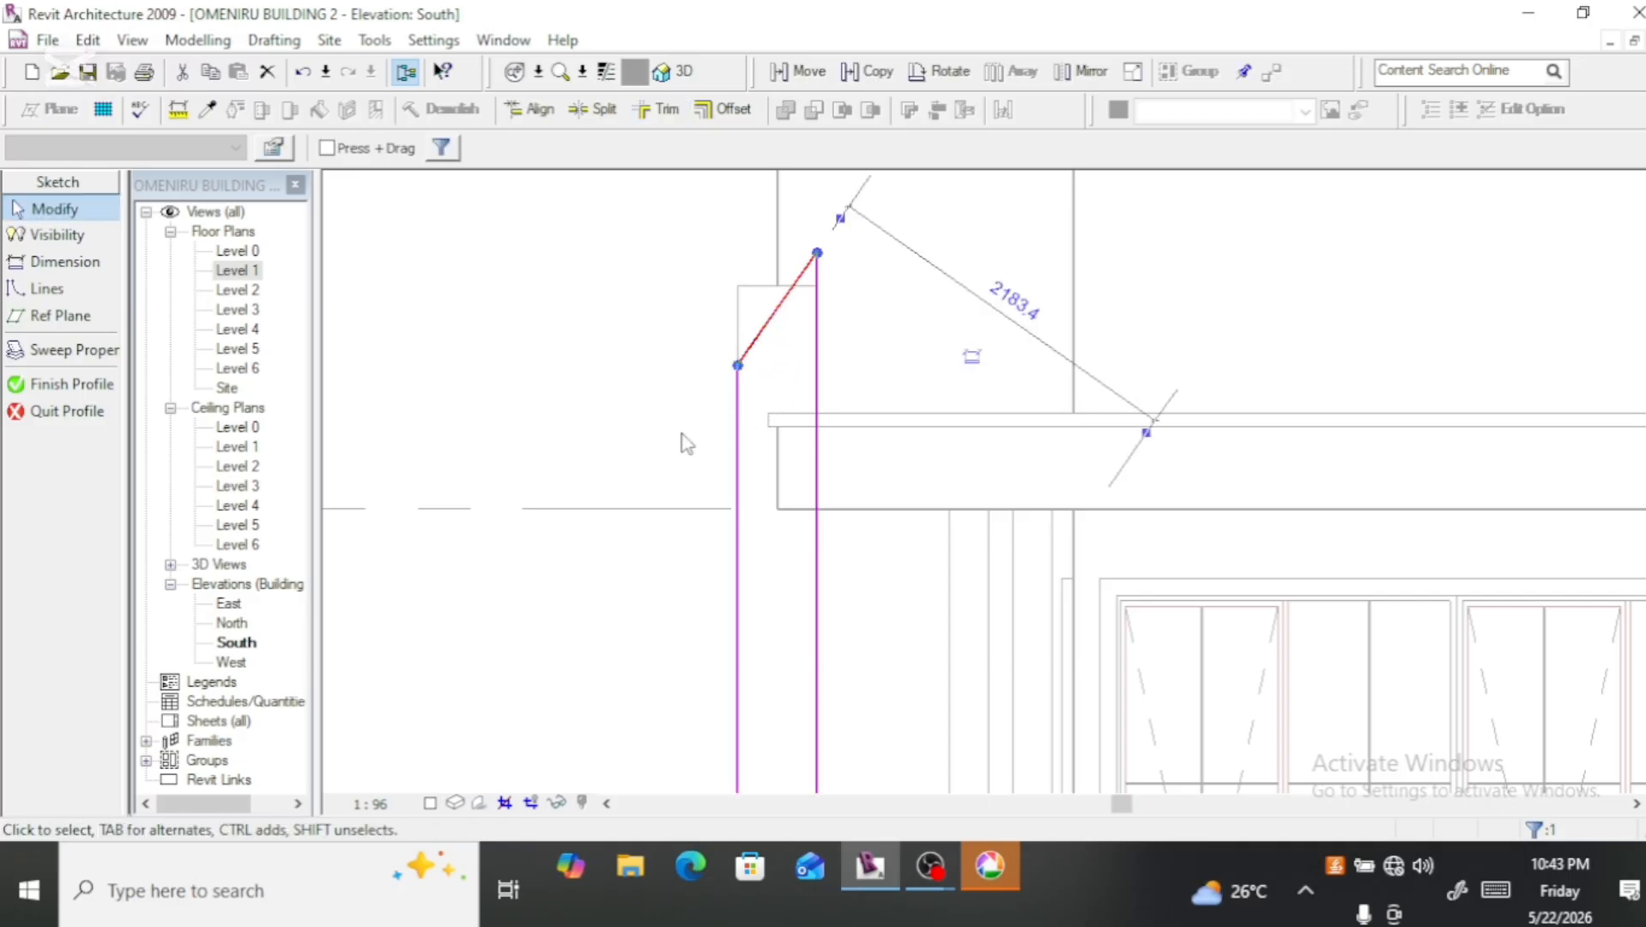
pyautogui.press('Up')
pyautogui.press('Up')
pyautogui.press('Up')
pyautogui.press('Up')
pyautogui.press('Up')
pyautogui.press('Up')
pyautogui.press('Up')
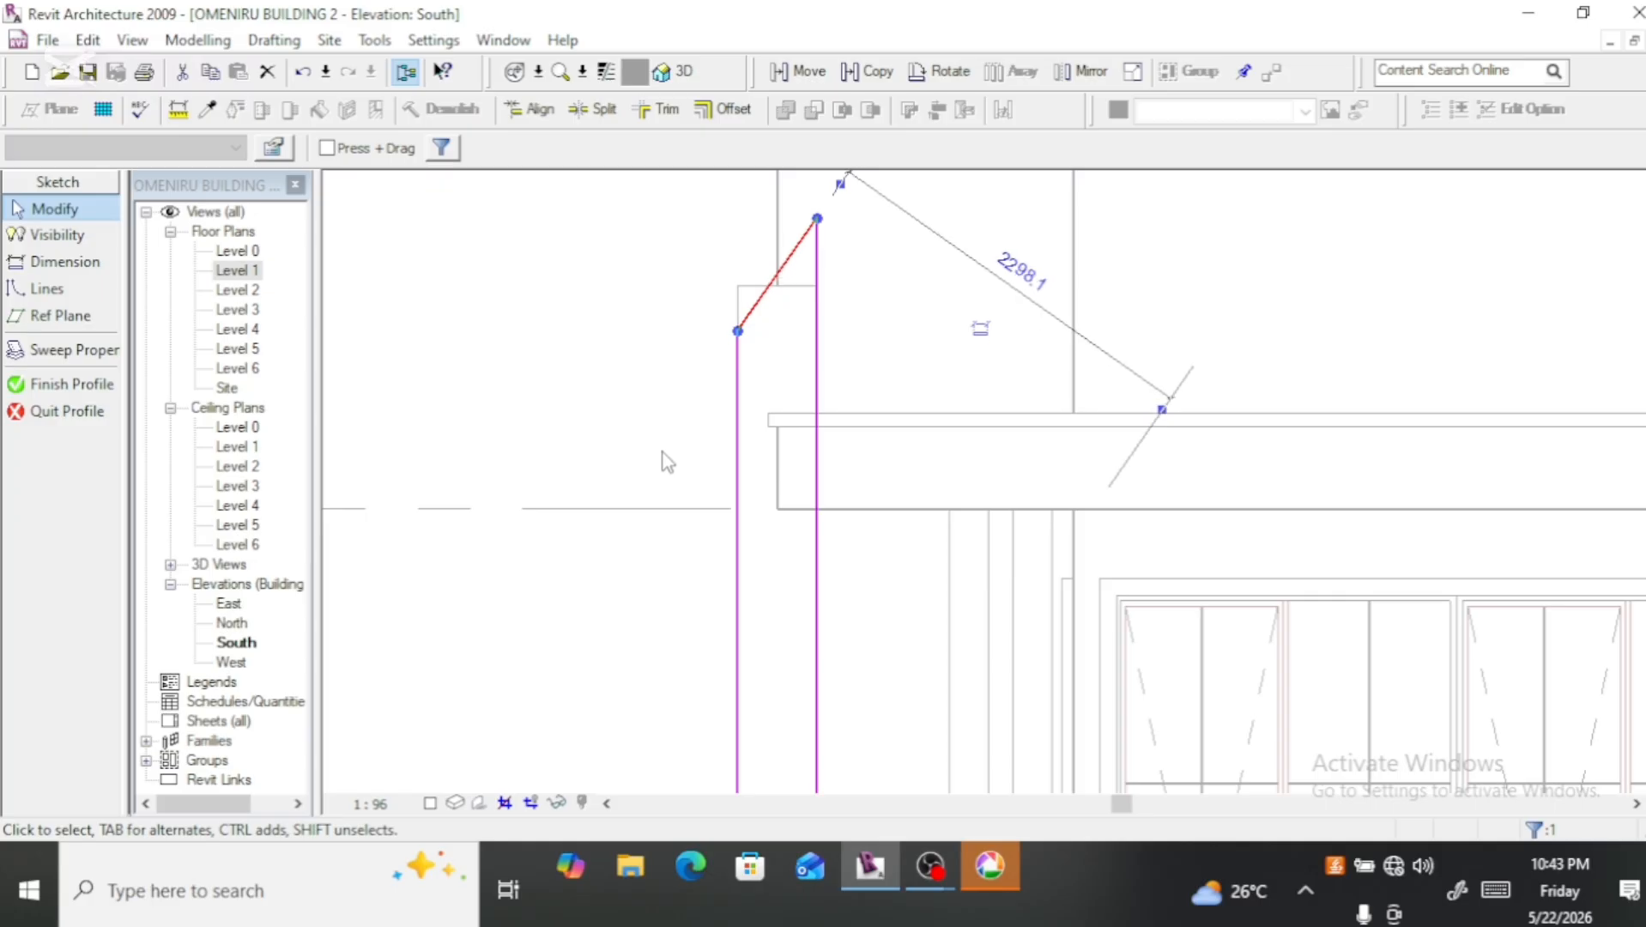
pyautogui.press('Up')
pyautogui.press('Up')
pyautogui.press('Up')
pyautogui.press('Up')
pyautogui.press('Up')
pyautogui.press('Up')
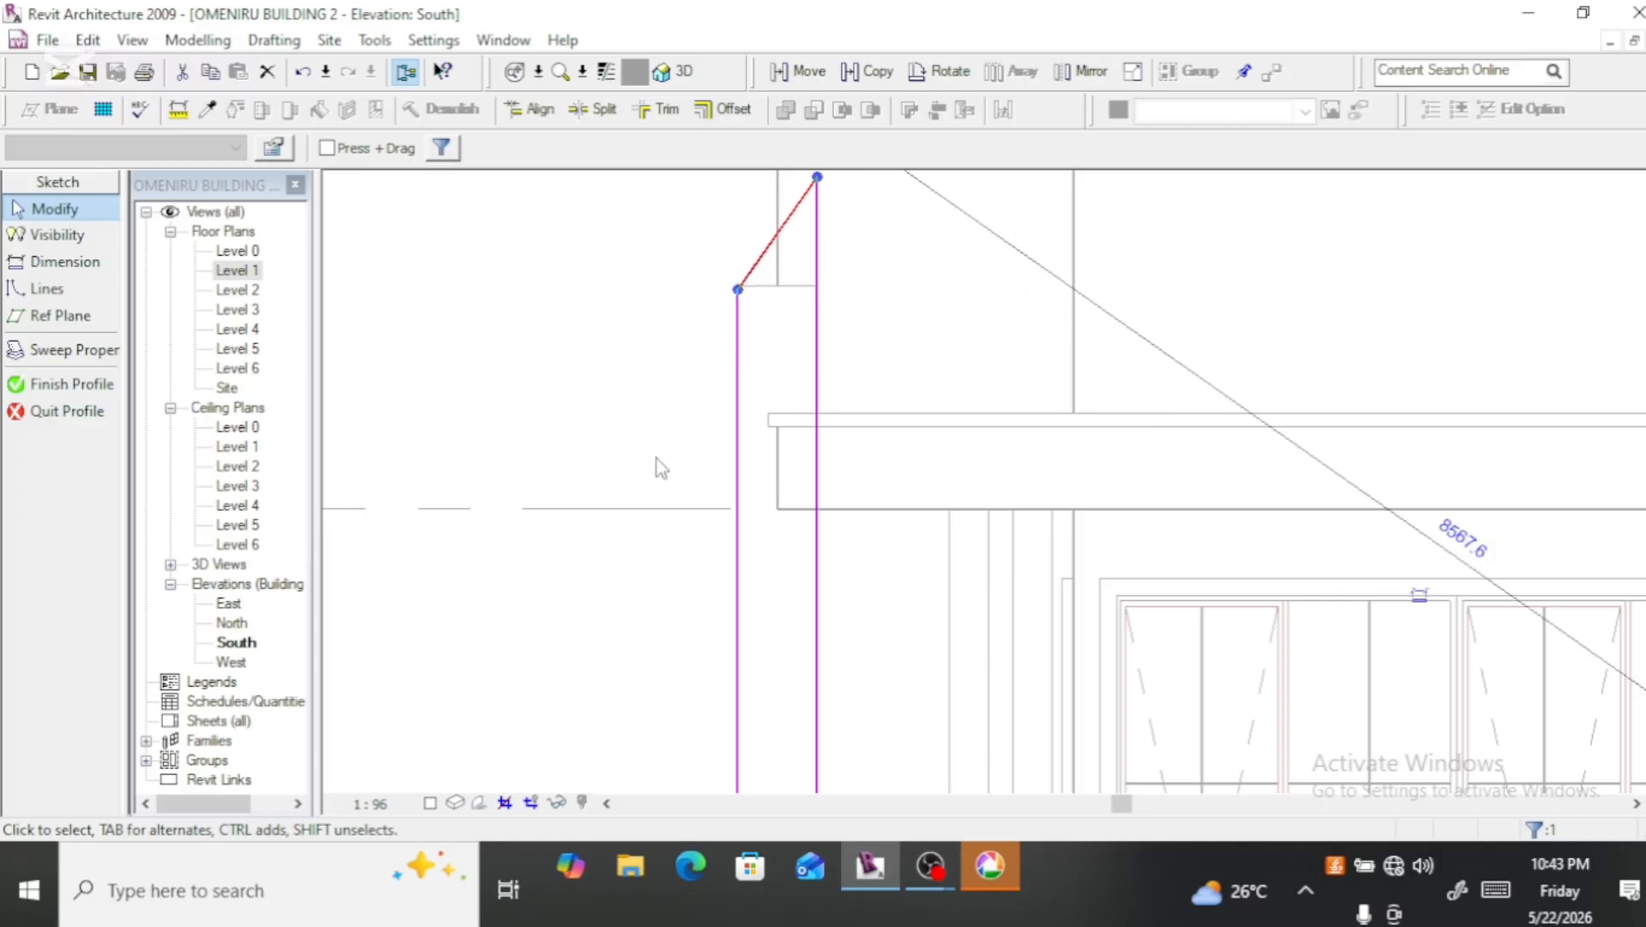
pyautogui.scroll(-3, 628, 403)
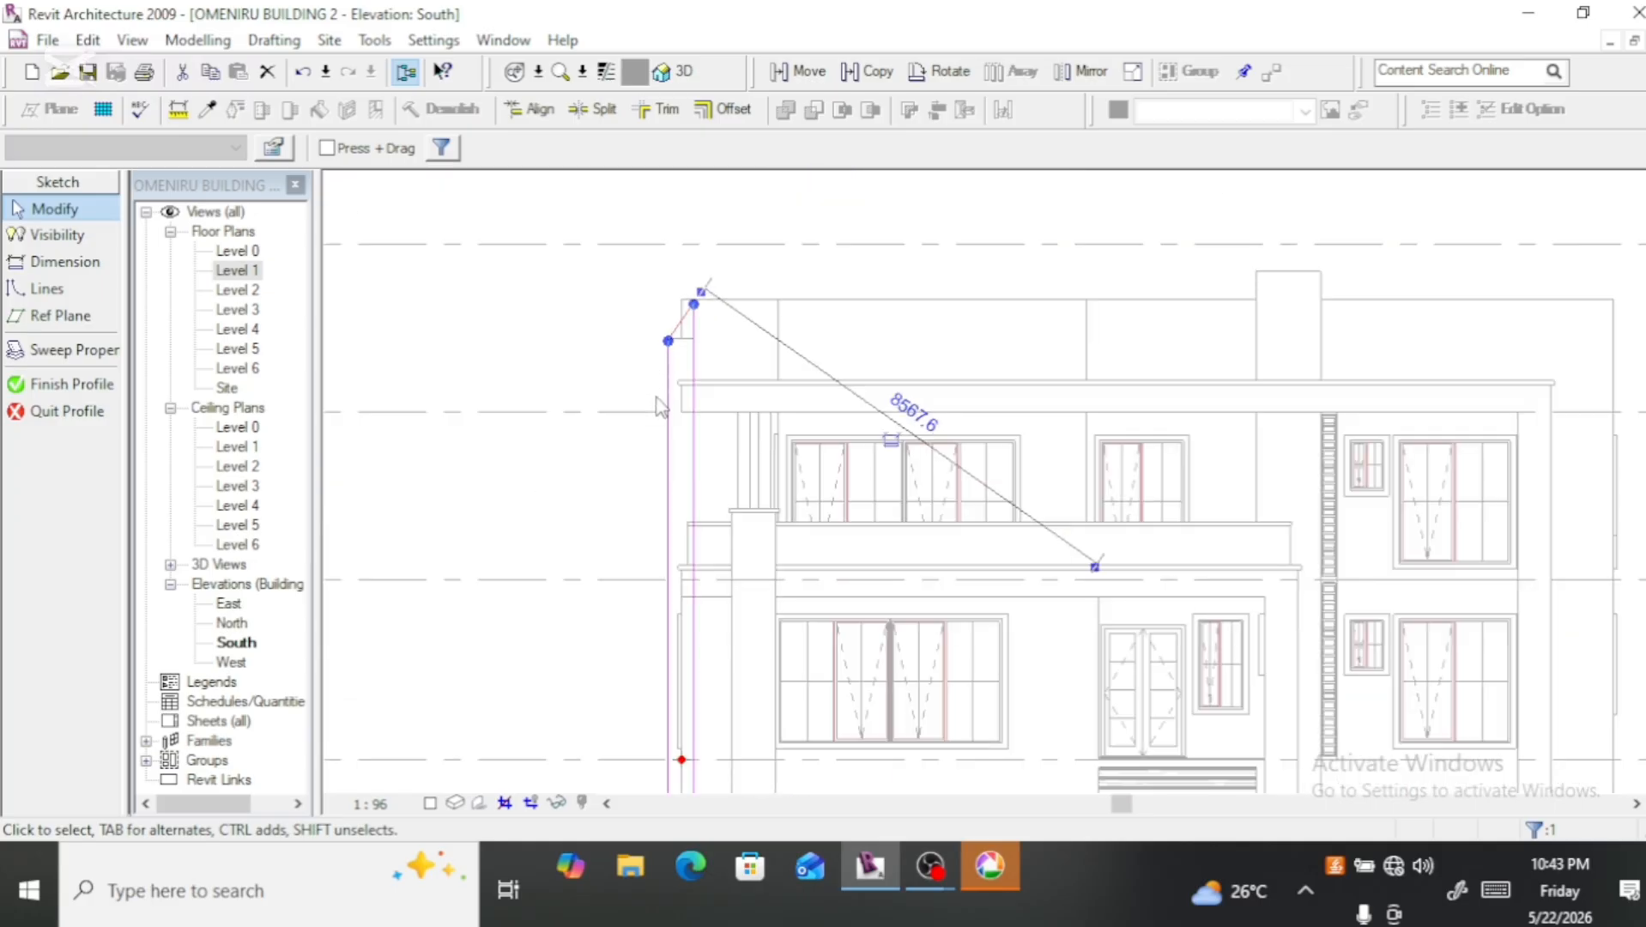
pyautogui.press('Escape')
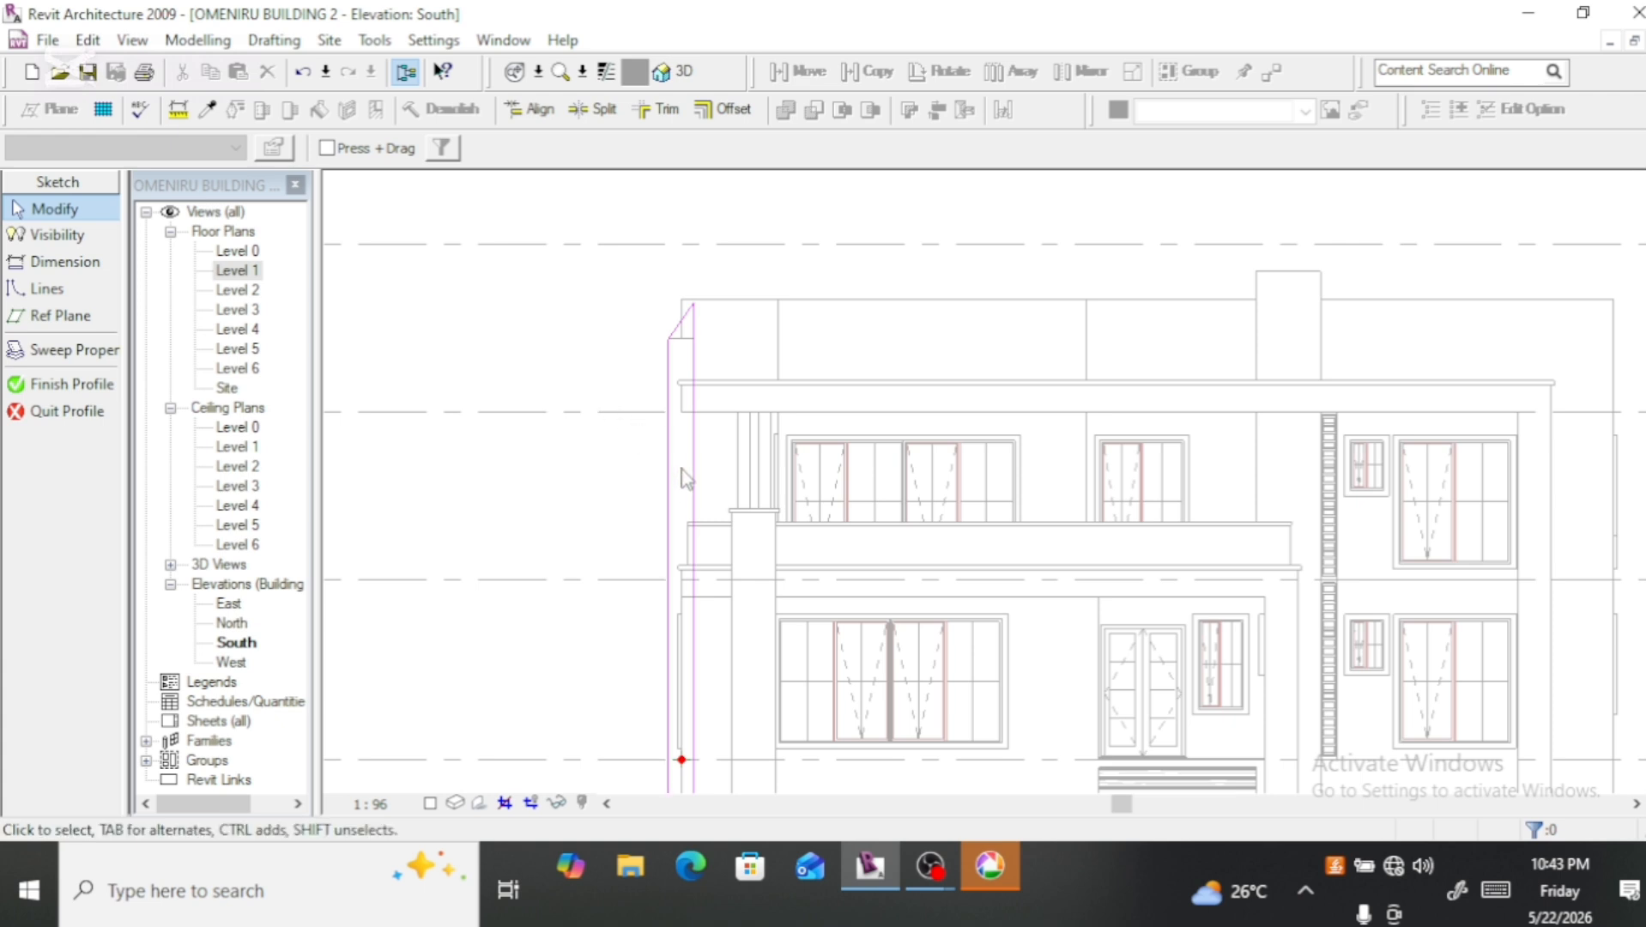
# Step: Sketch a circle of about 107.8 mm radius from two half arcs between the profile's vertical edges, beside the upper-floor windows
pyautogui.click(86, 289)
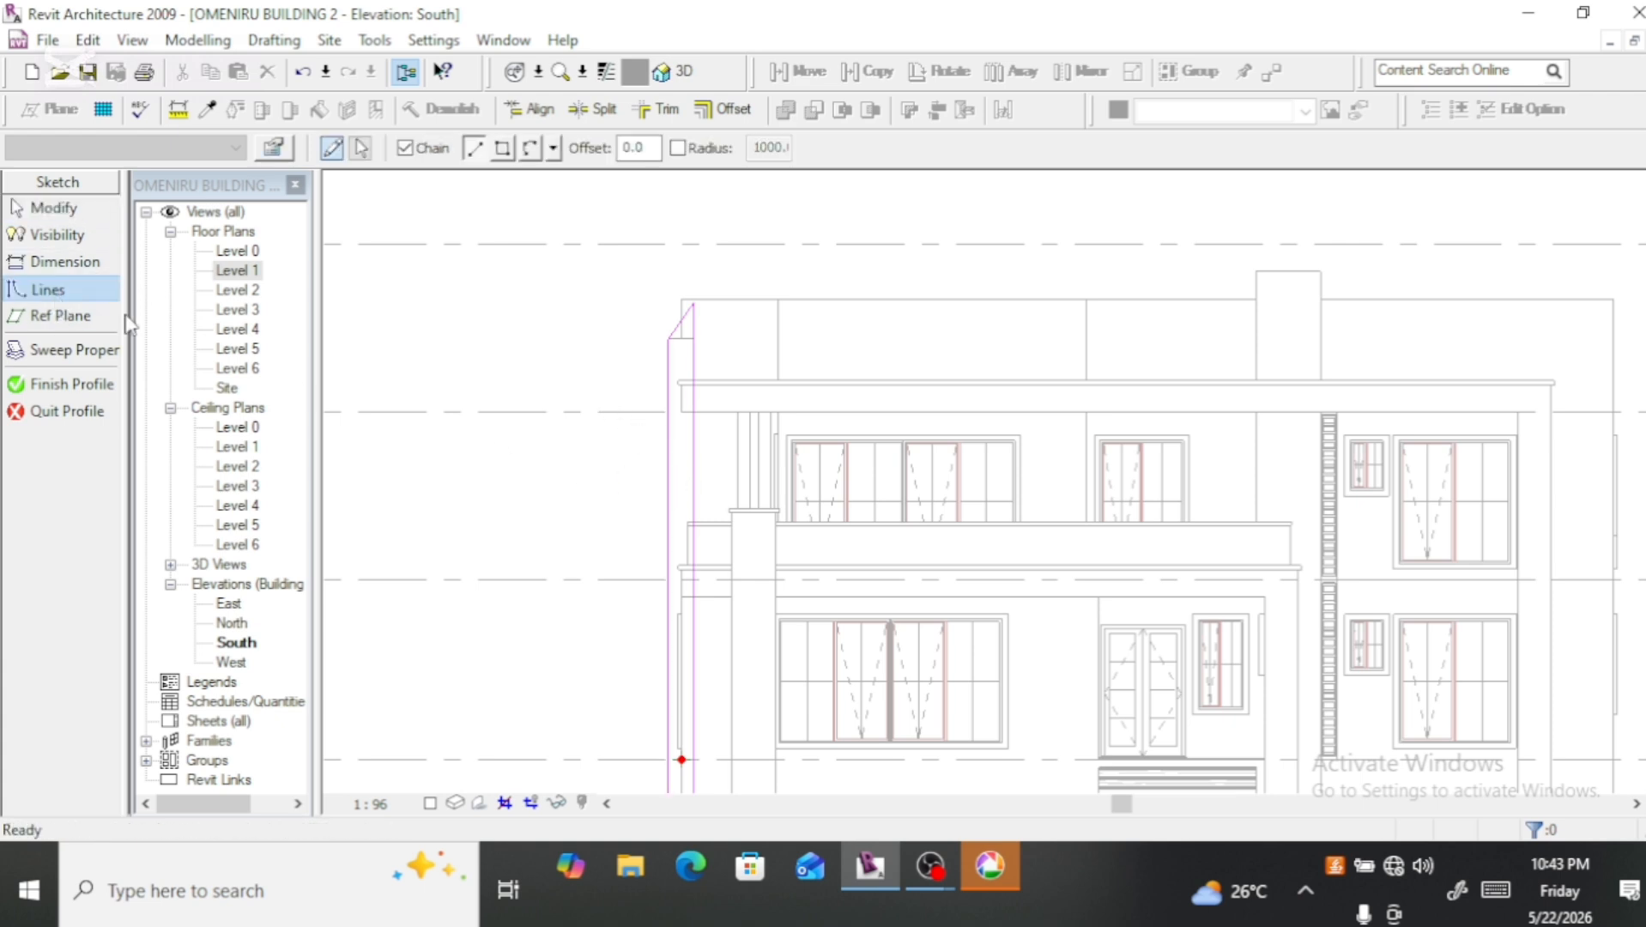
pyautogui.click(530, 148)
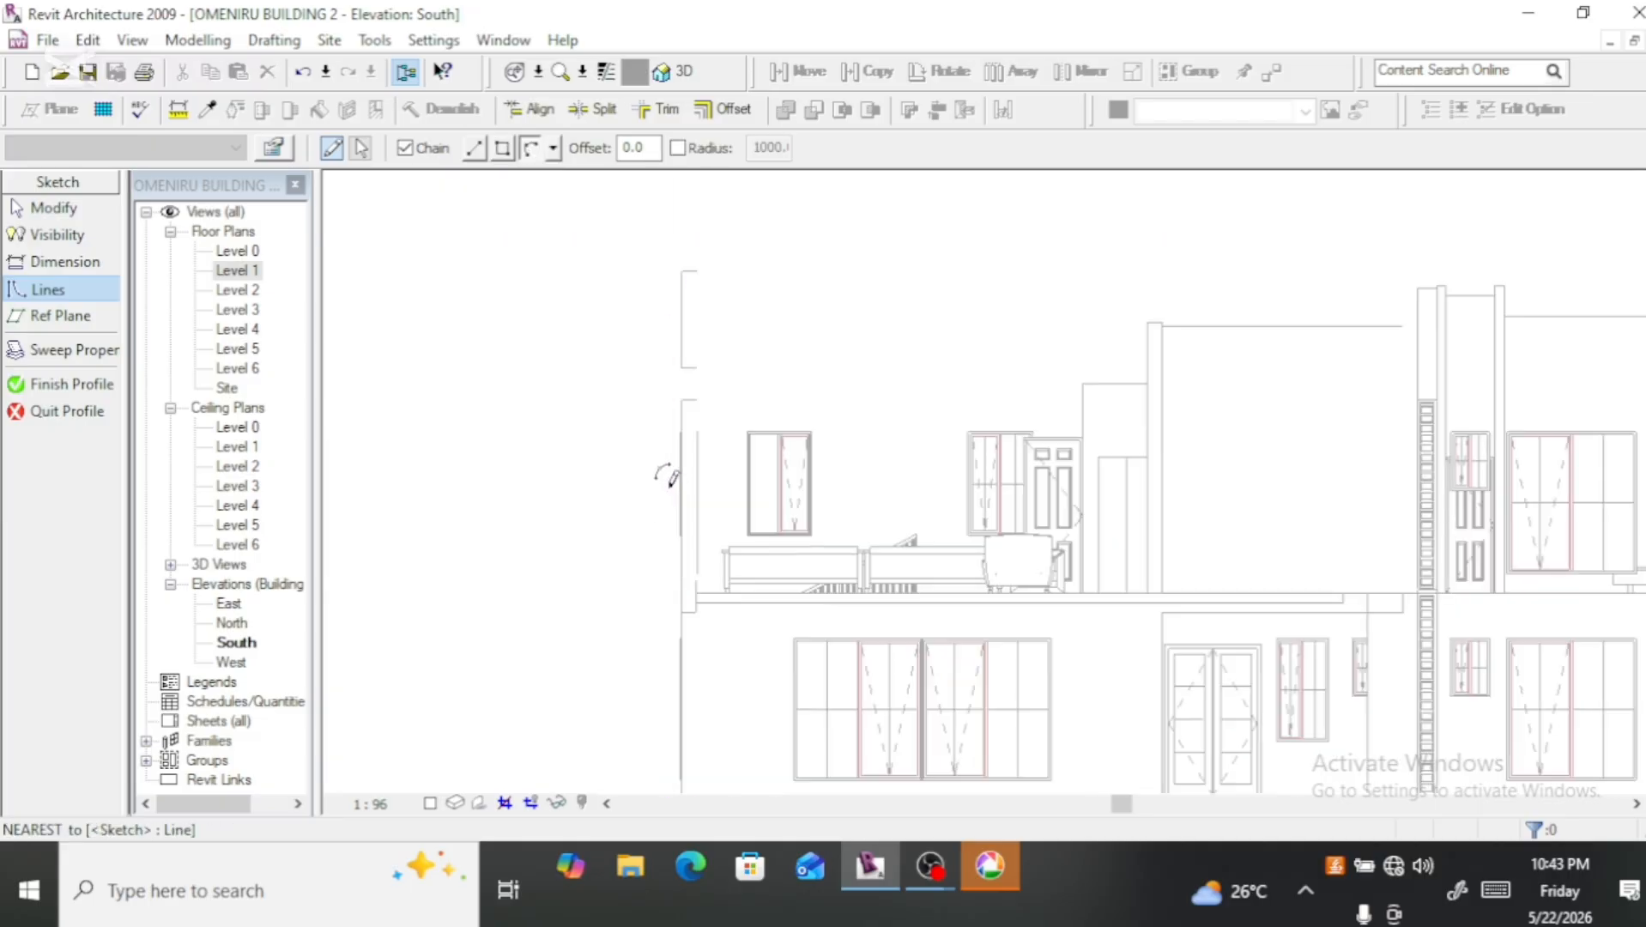
pyautogui.scroll(5, 673, 476)
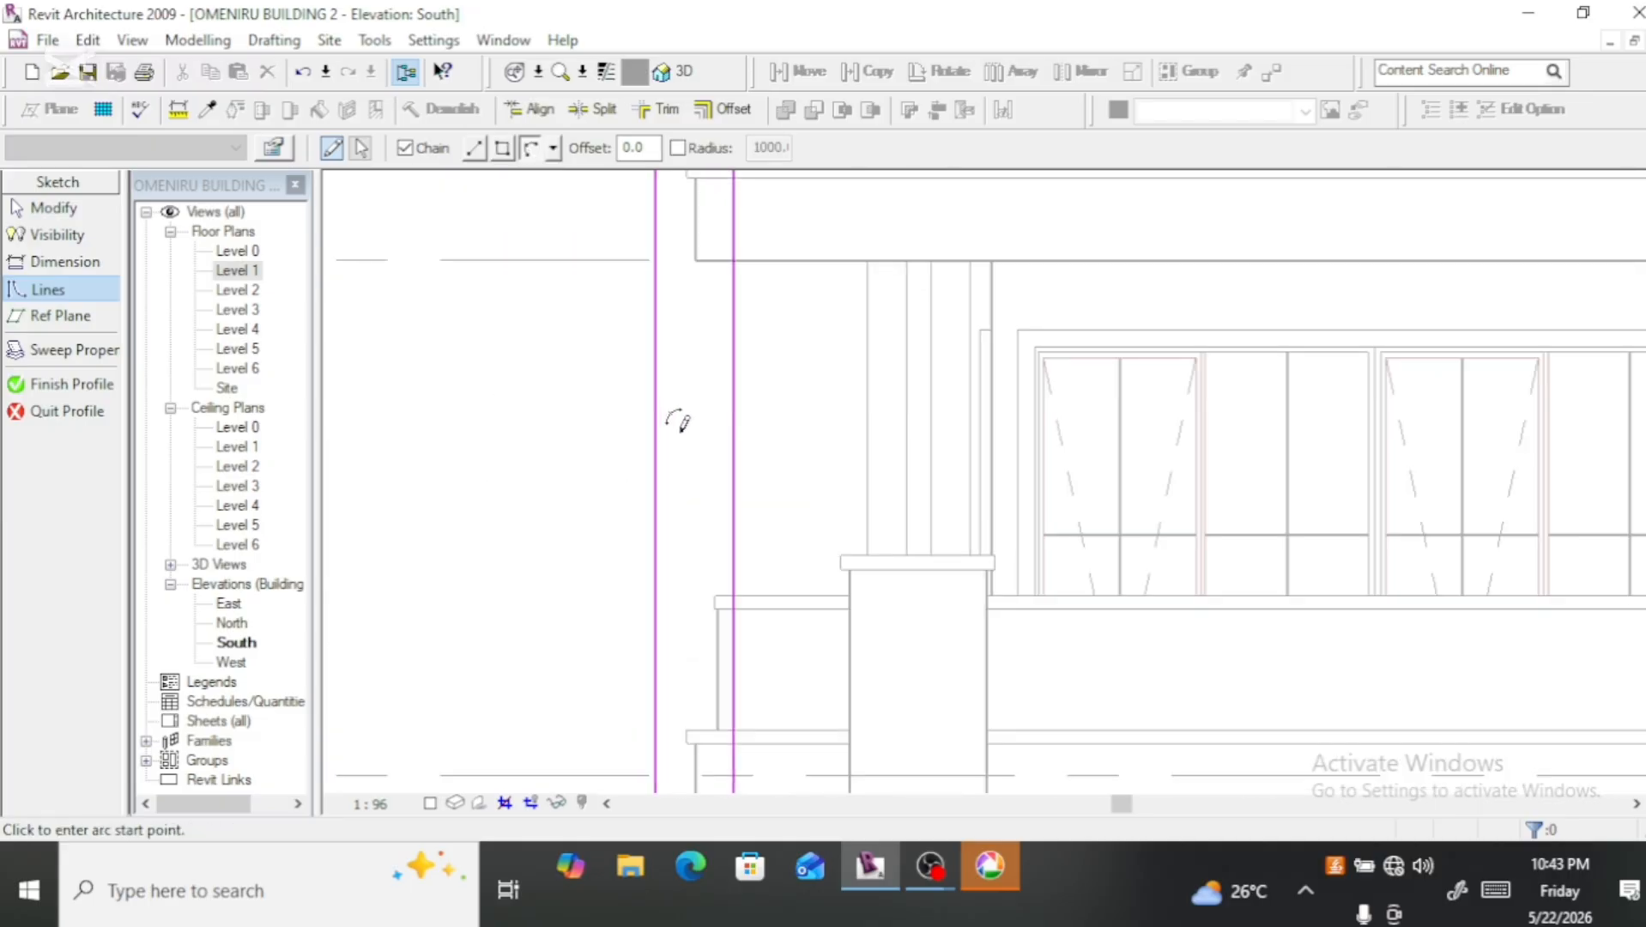
pyautogui.click(678, 367)
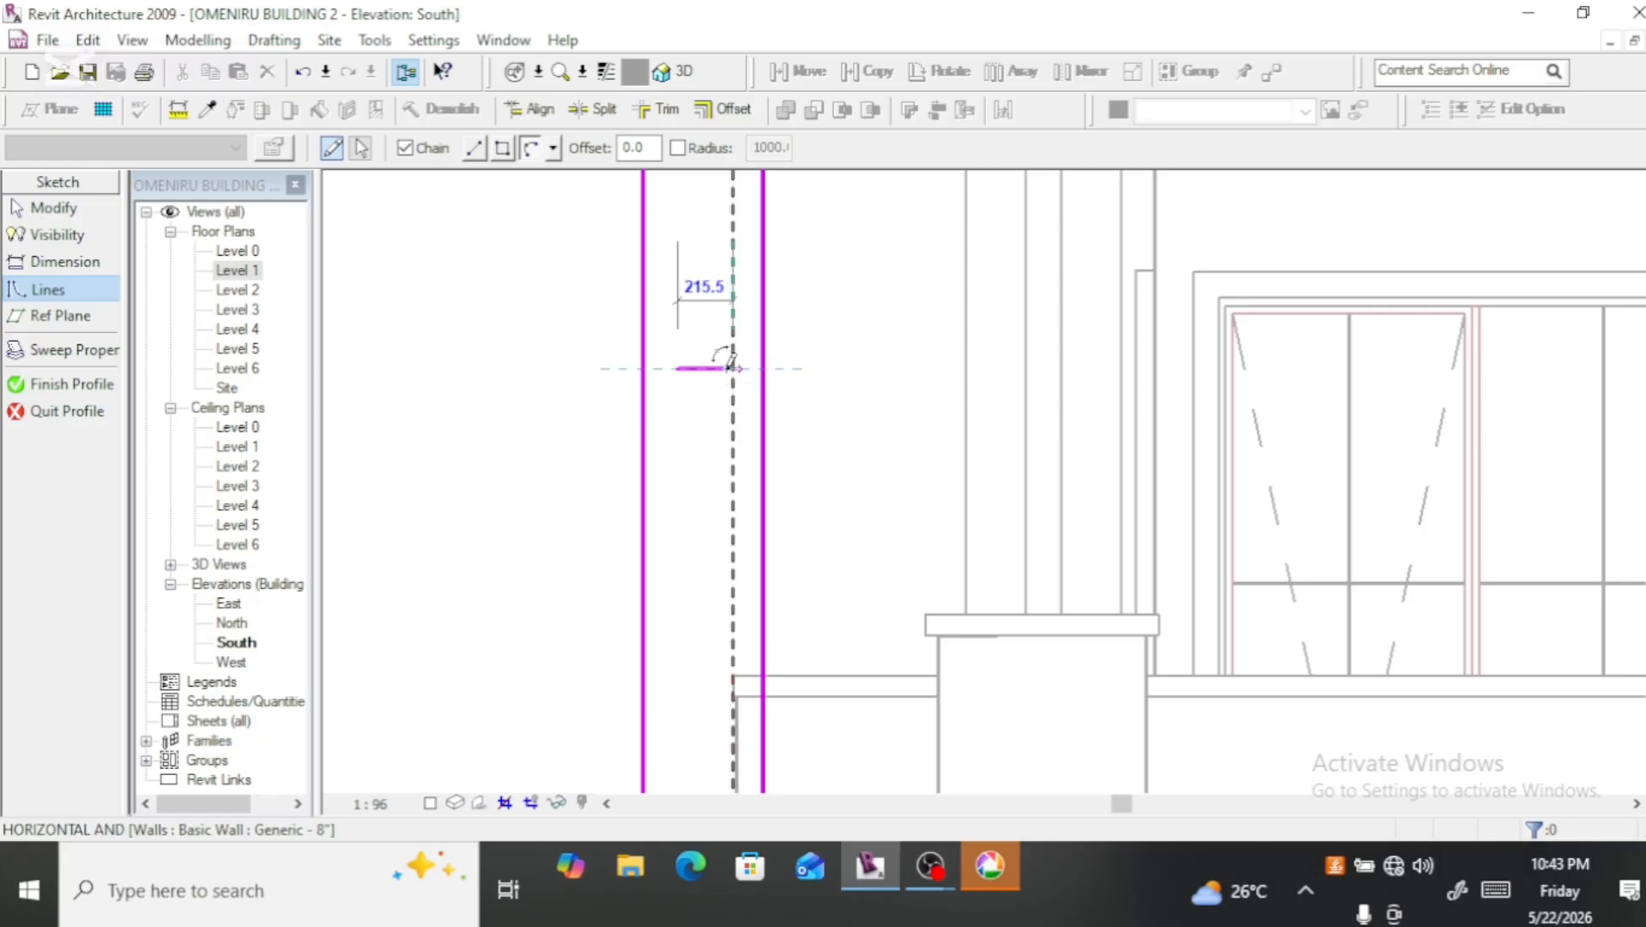
pyautogui.click(733, 367)
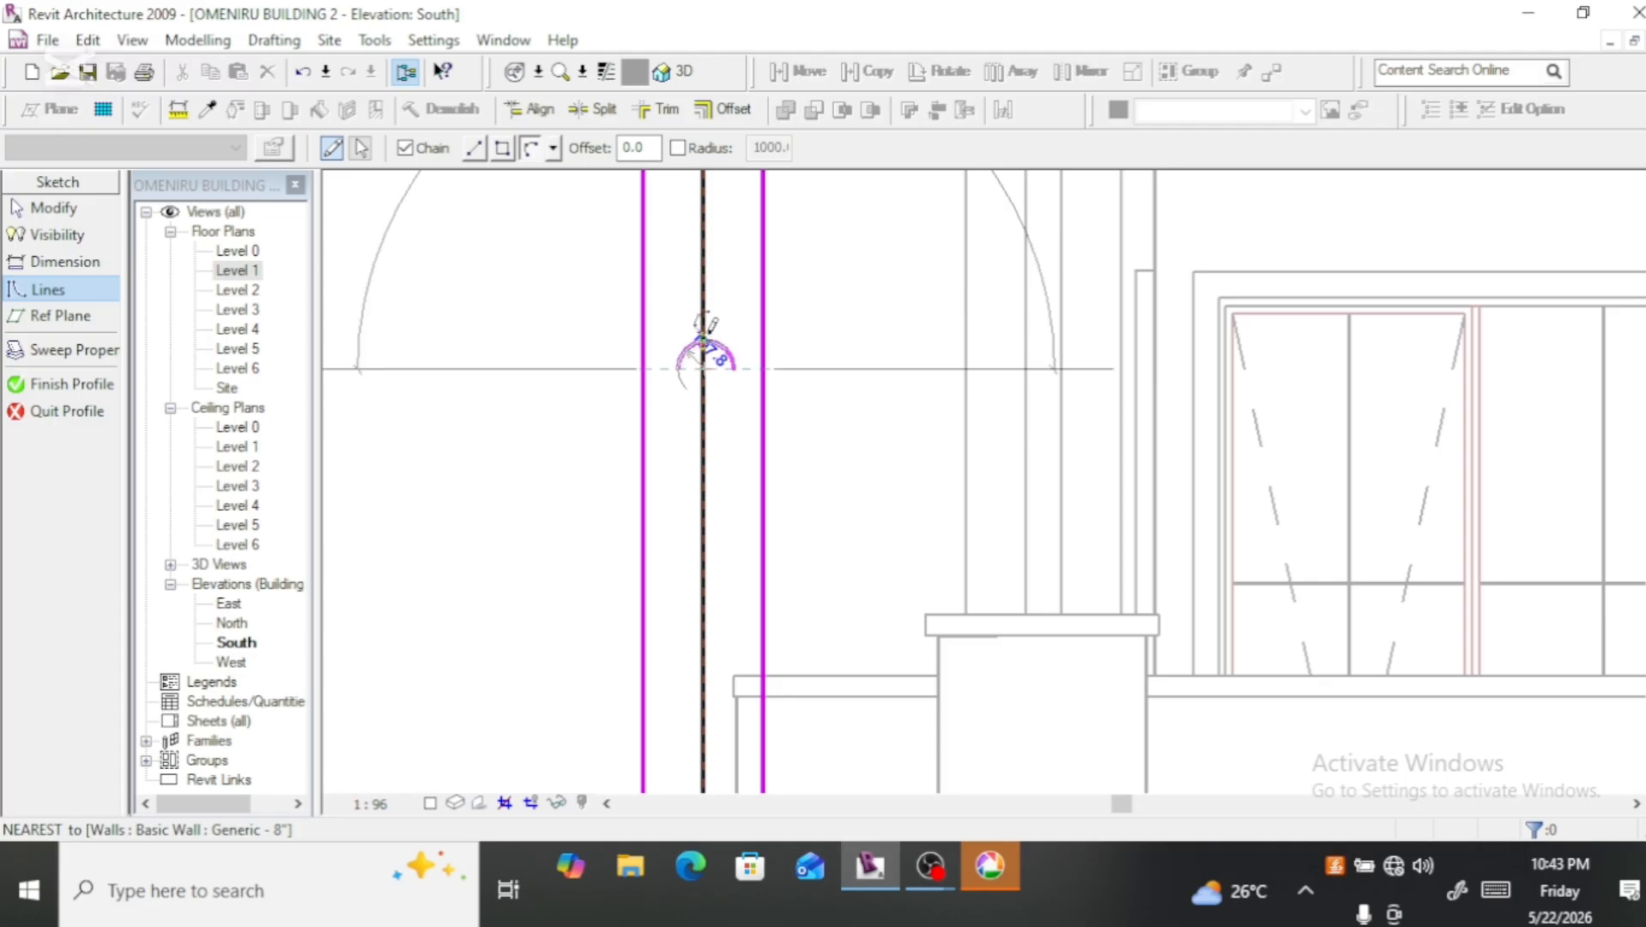
pyautogui.click(705, 341)
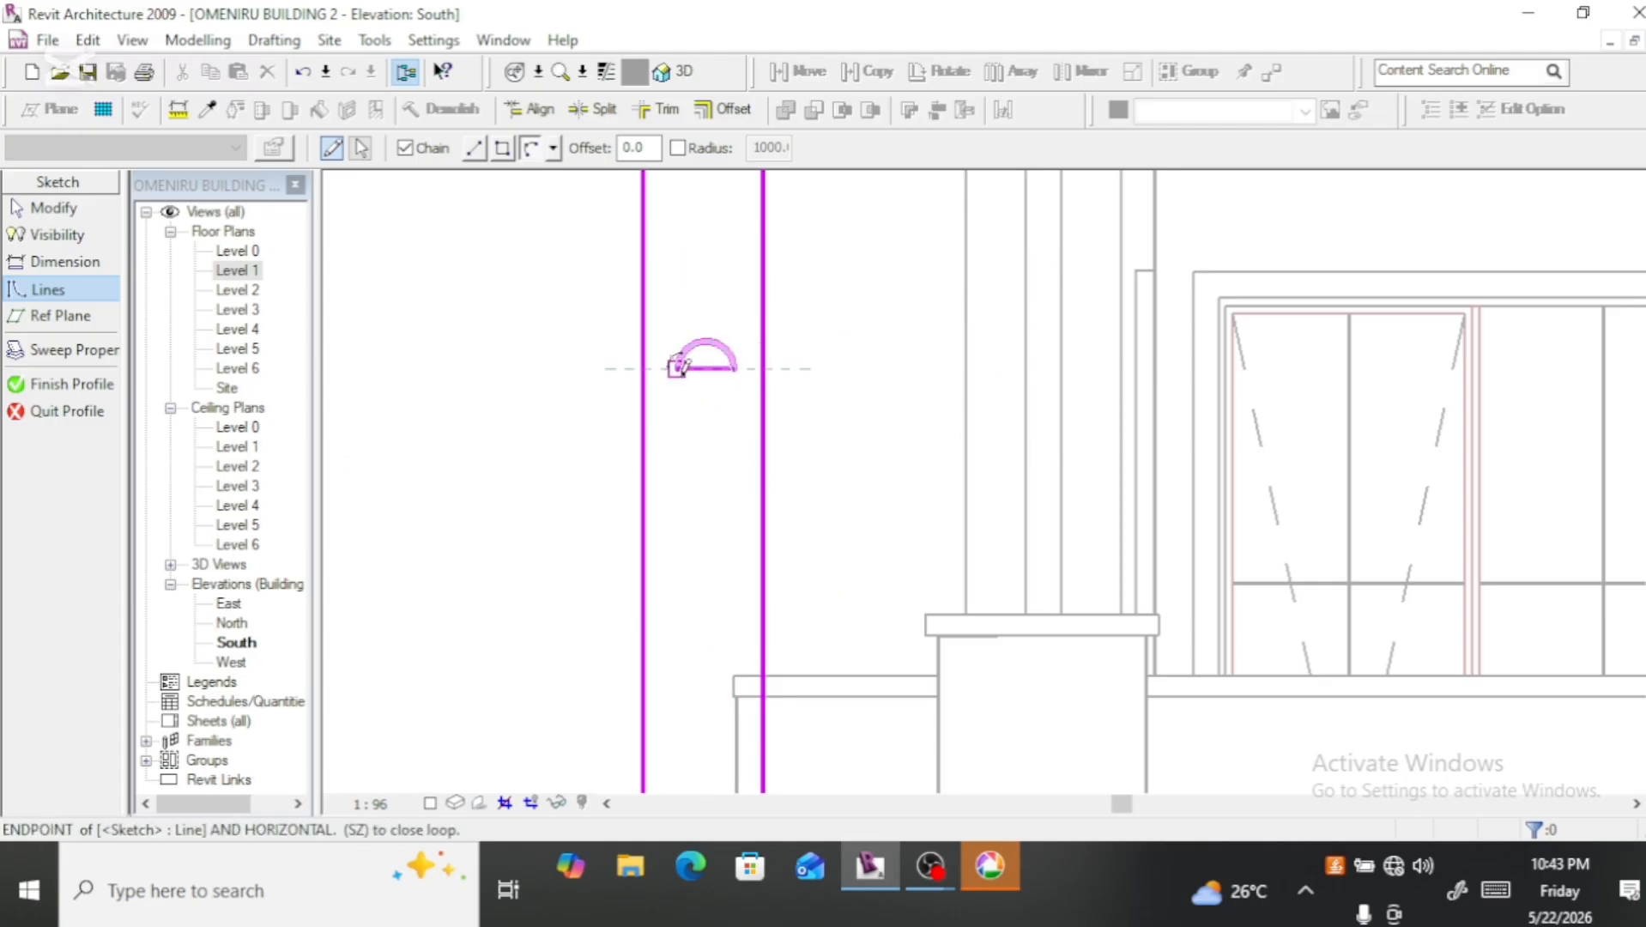
pyautogui.click(679, 369)
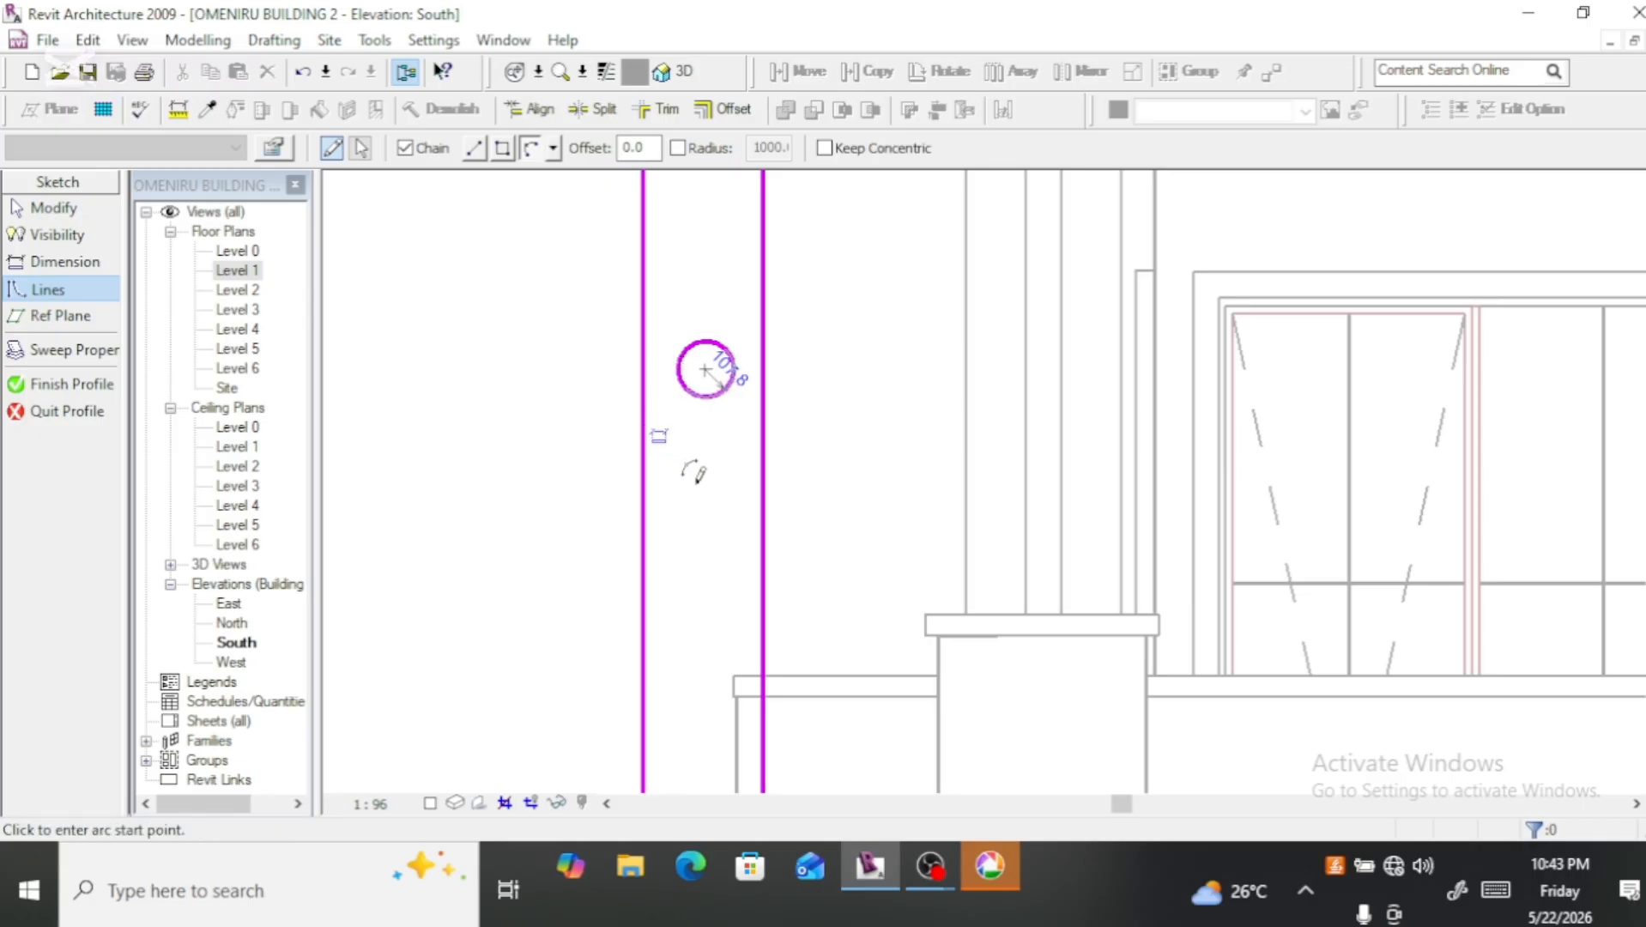
pyautogui.scroll(-2, 696, 496)
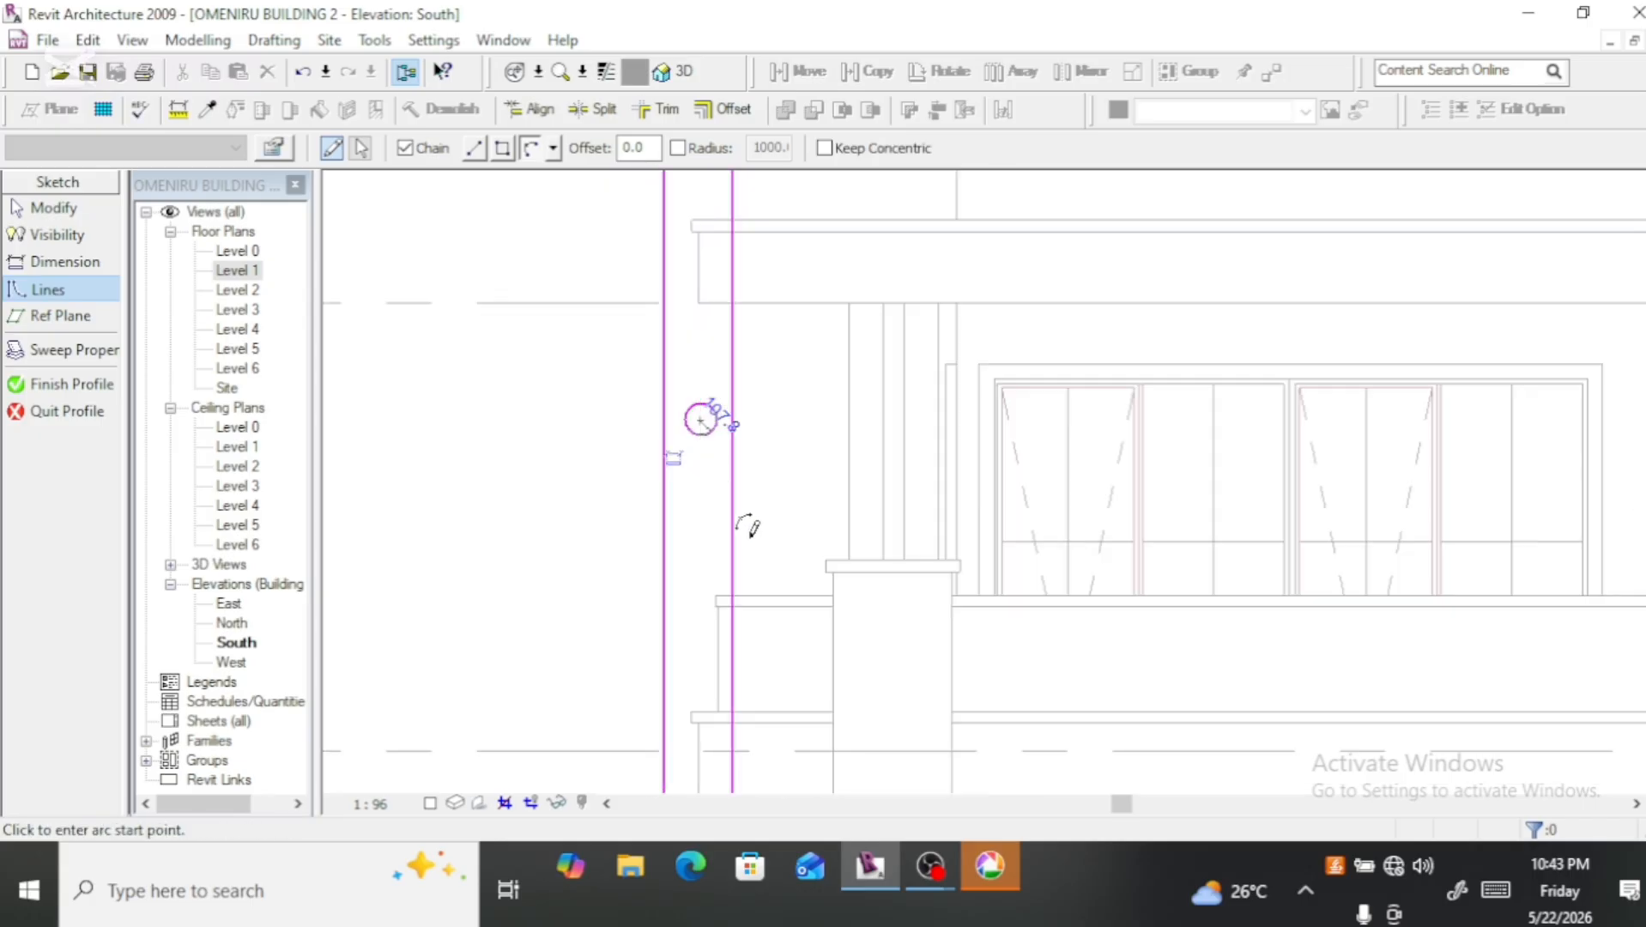
pyautogui.scroll(5, 704, 426)
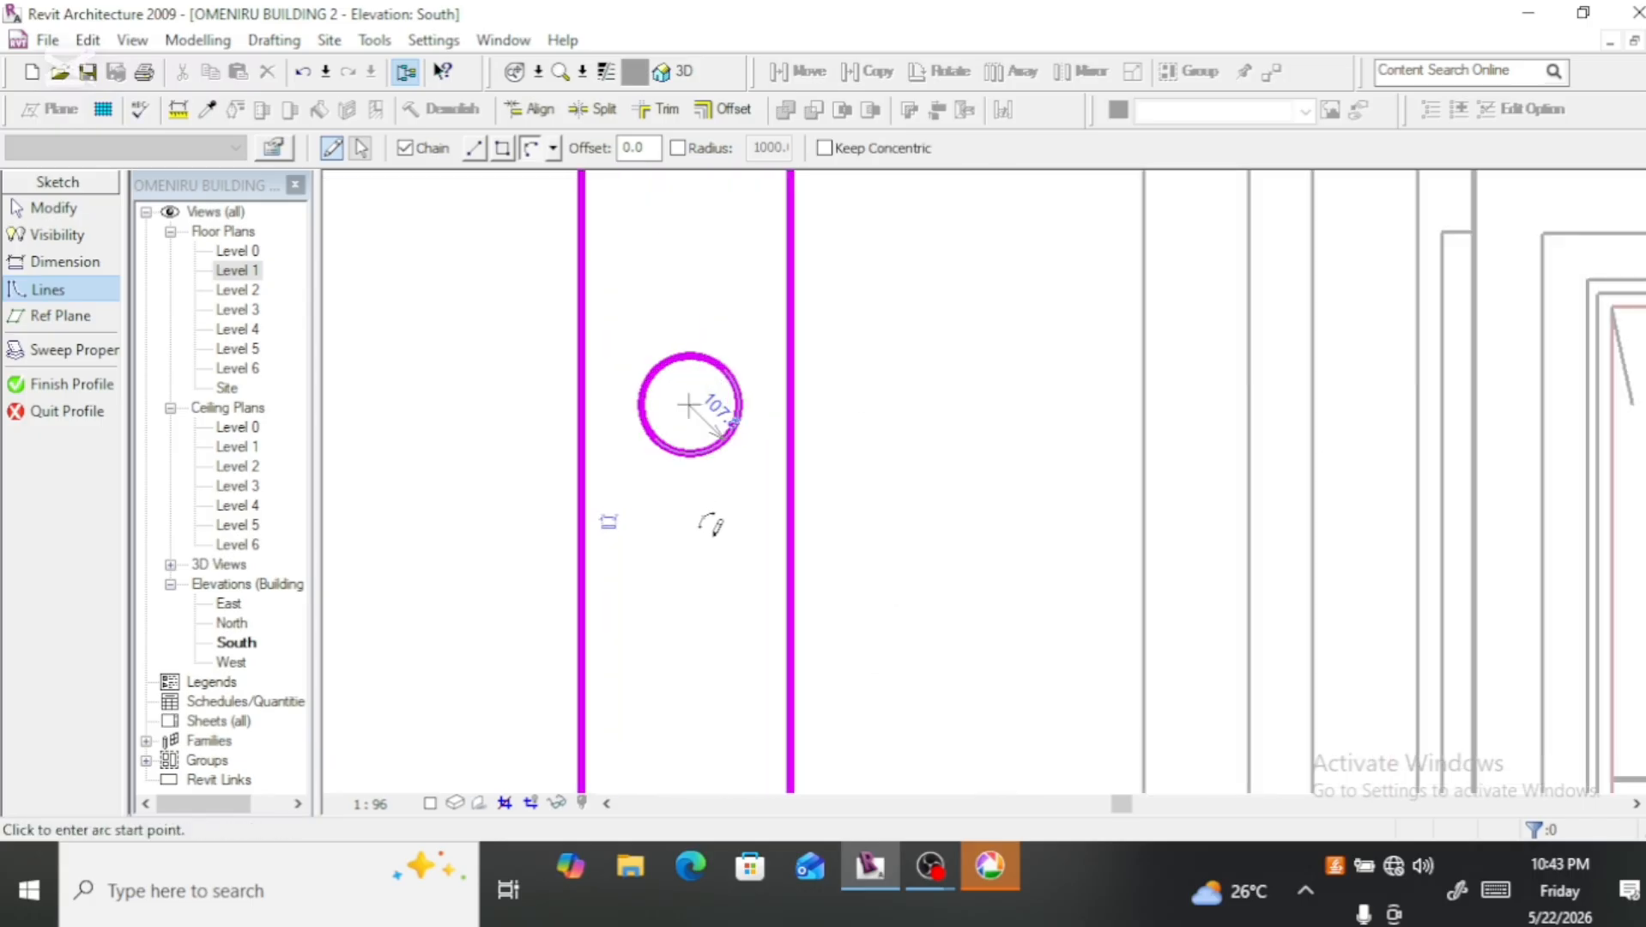
pyautogui.press('Escape')
pyautogui.press('Escape')
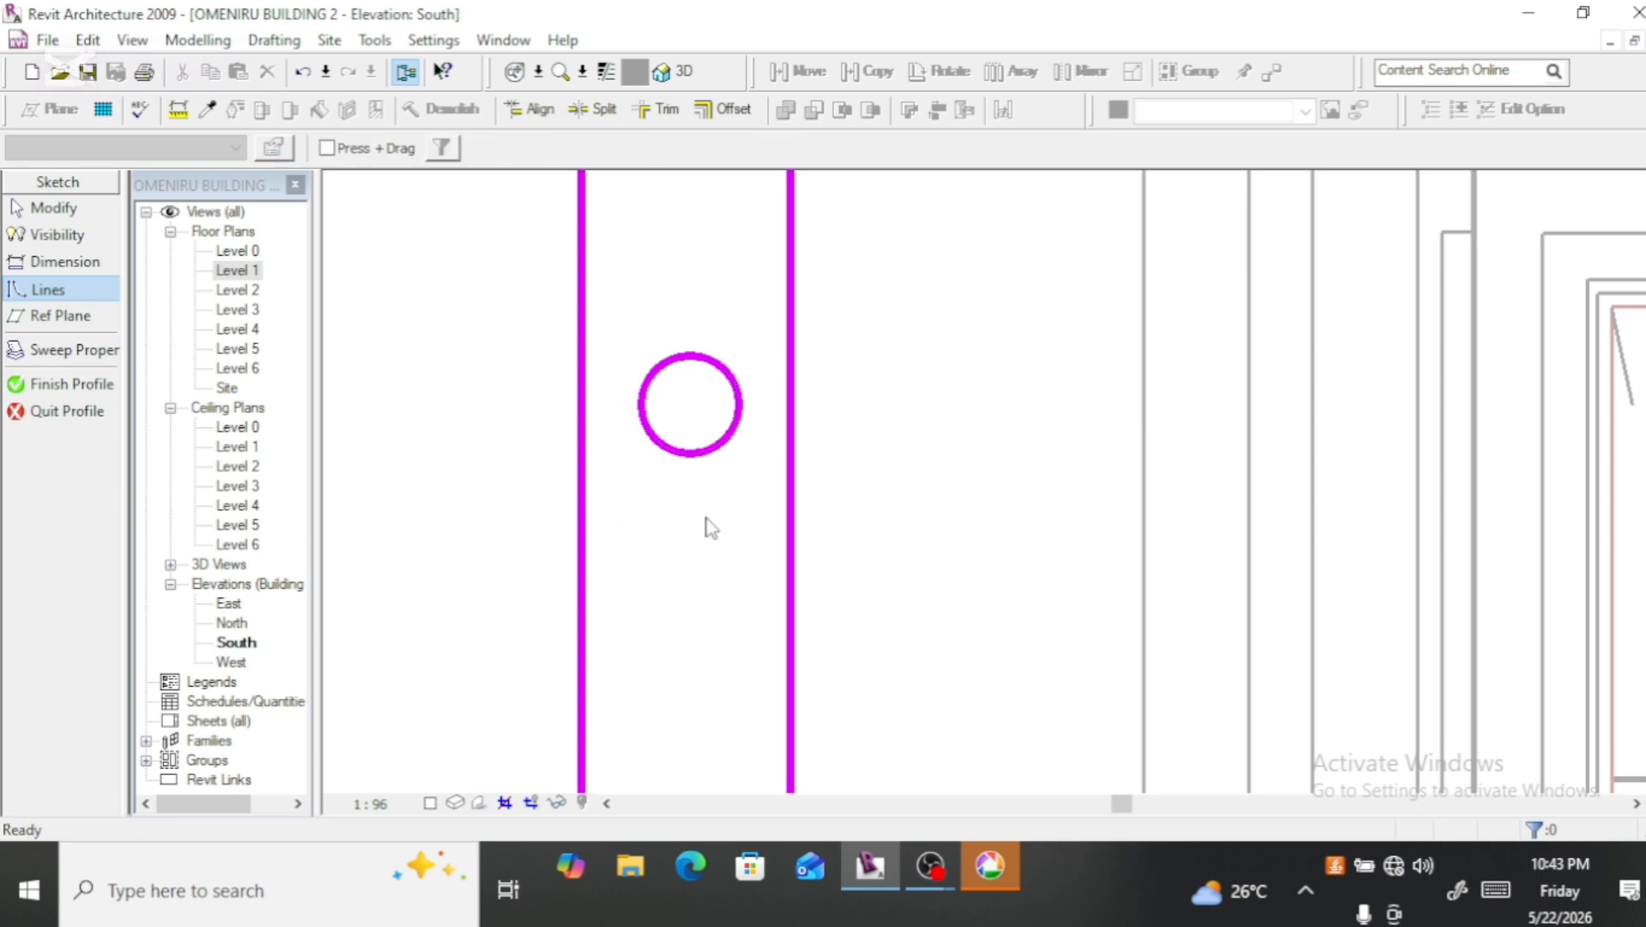
# Step: Try copying both arcs of the circle straight down by about 320 mm, and delete the copy
pyautogui.scroll(-1, 736, 245)
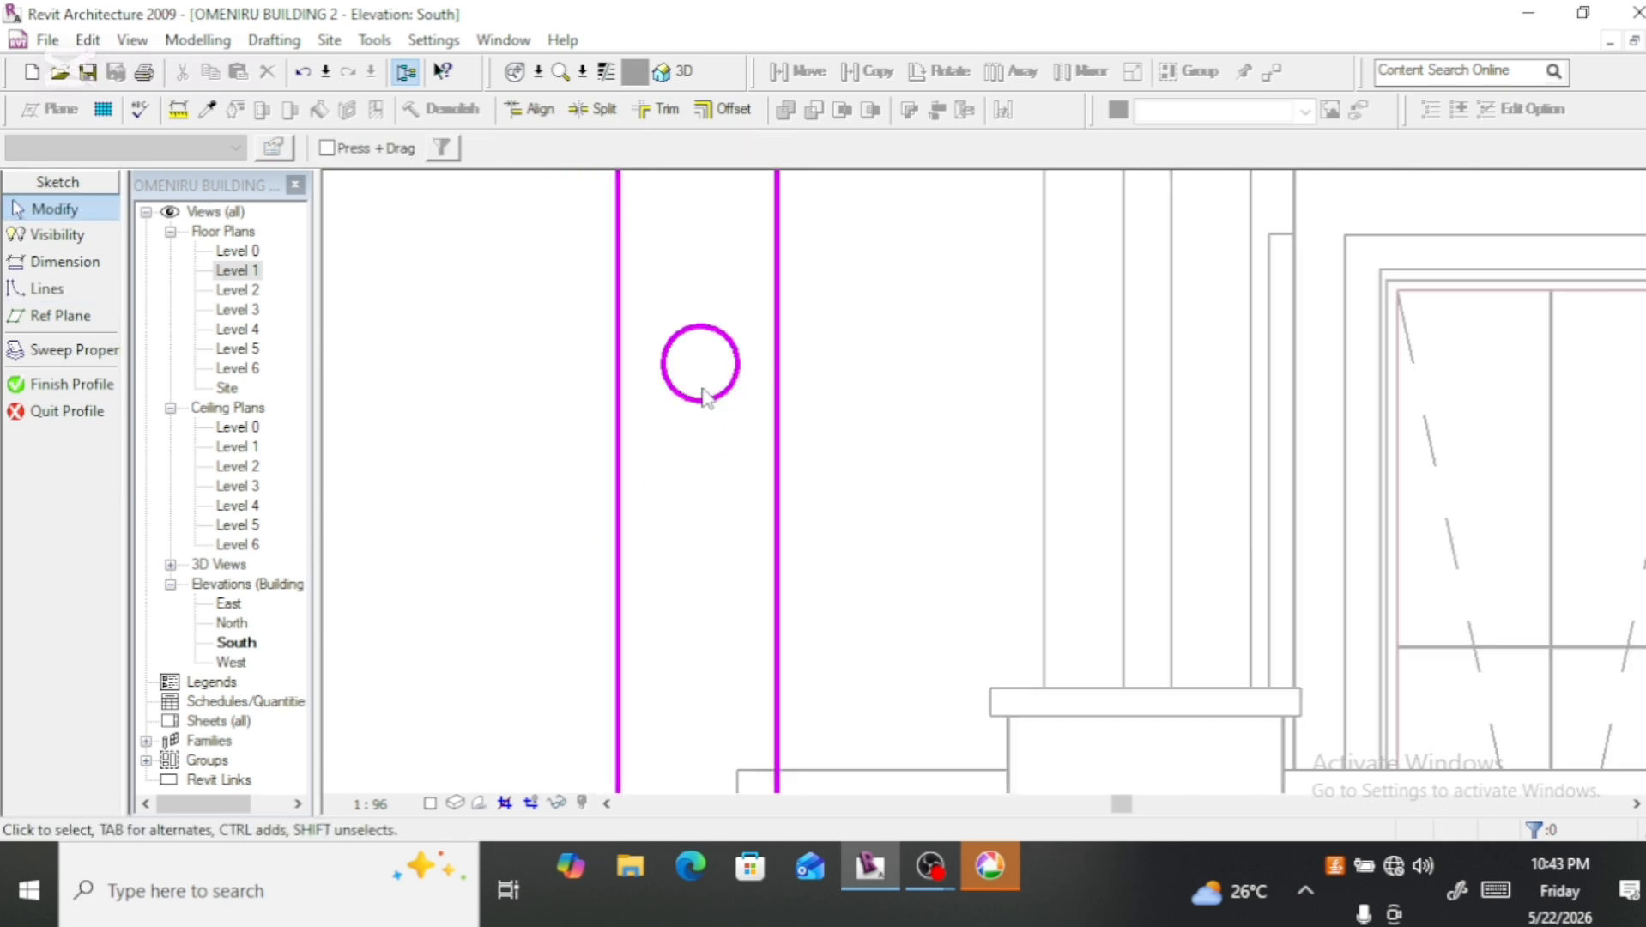
pyautogui.click(705, 398)
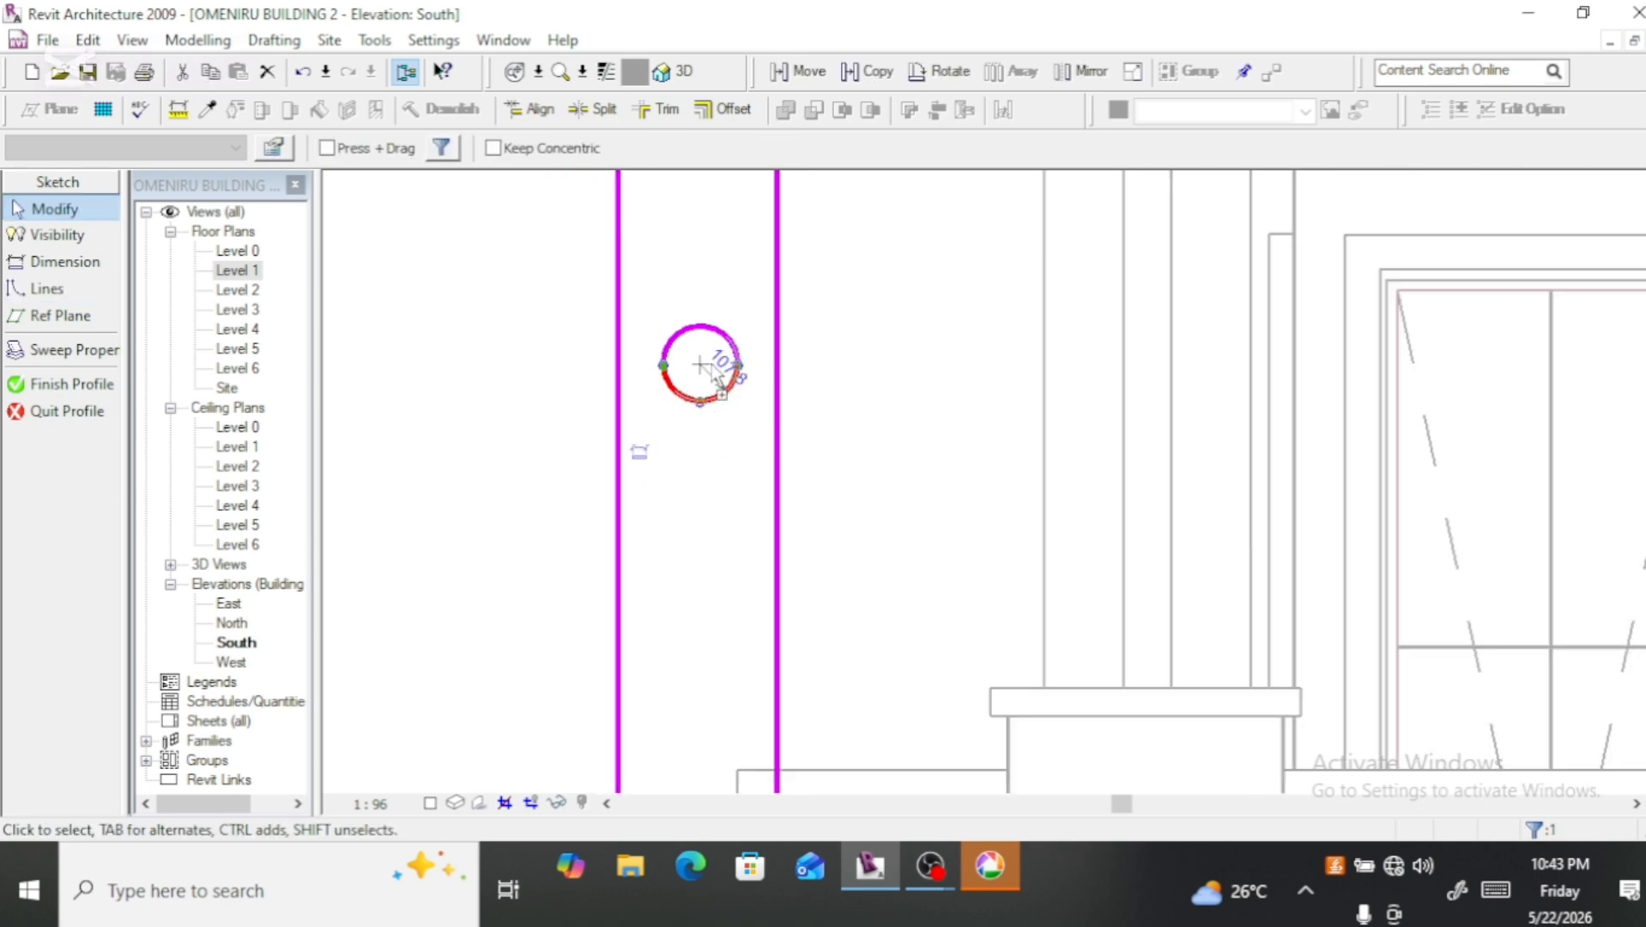
pyautogui.keyDown('ctrl'); pyautogui.click(734, 354); pyautogui.keyUp('ctrl')
pyautogui.scroll(-2, 641, 500)
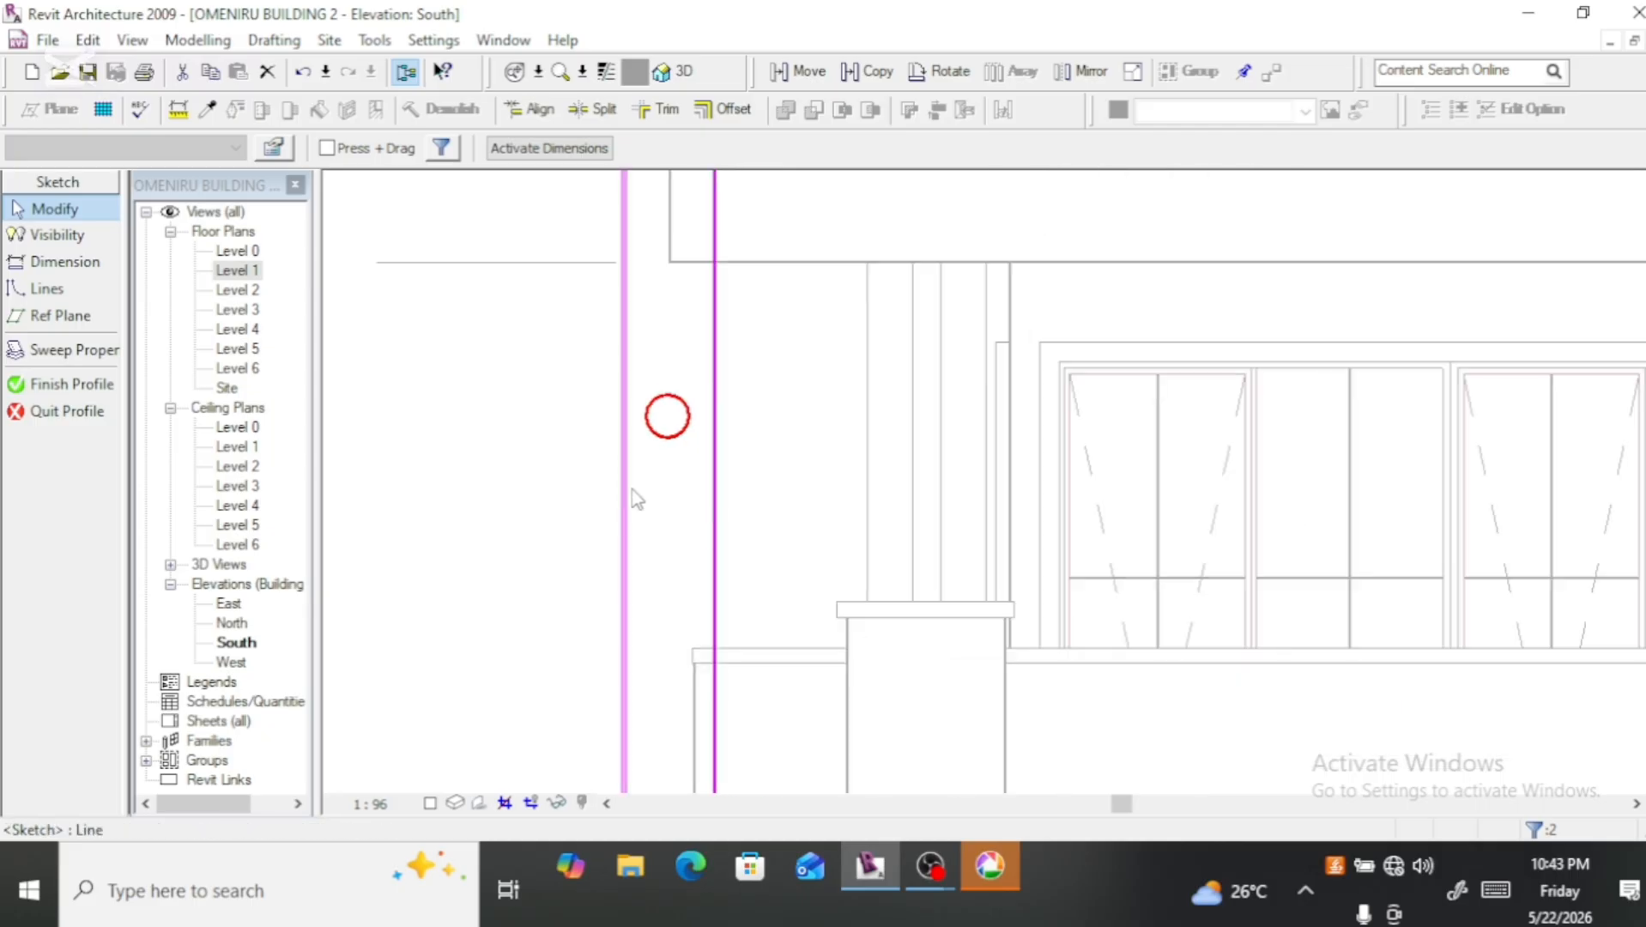
pyautogui.scroll(1, 634, 485)
pyautogui.scroll(1, 636, 485)
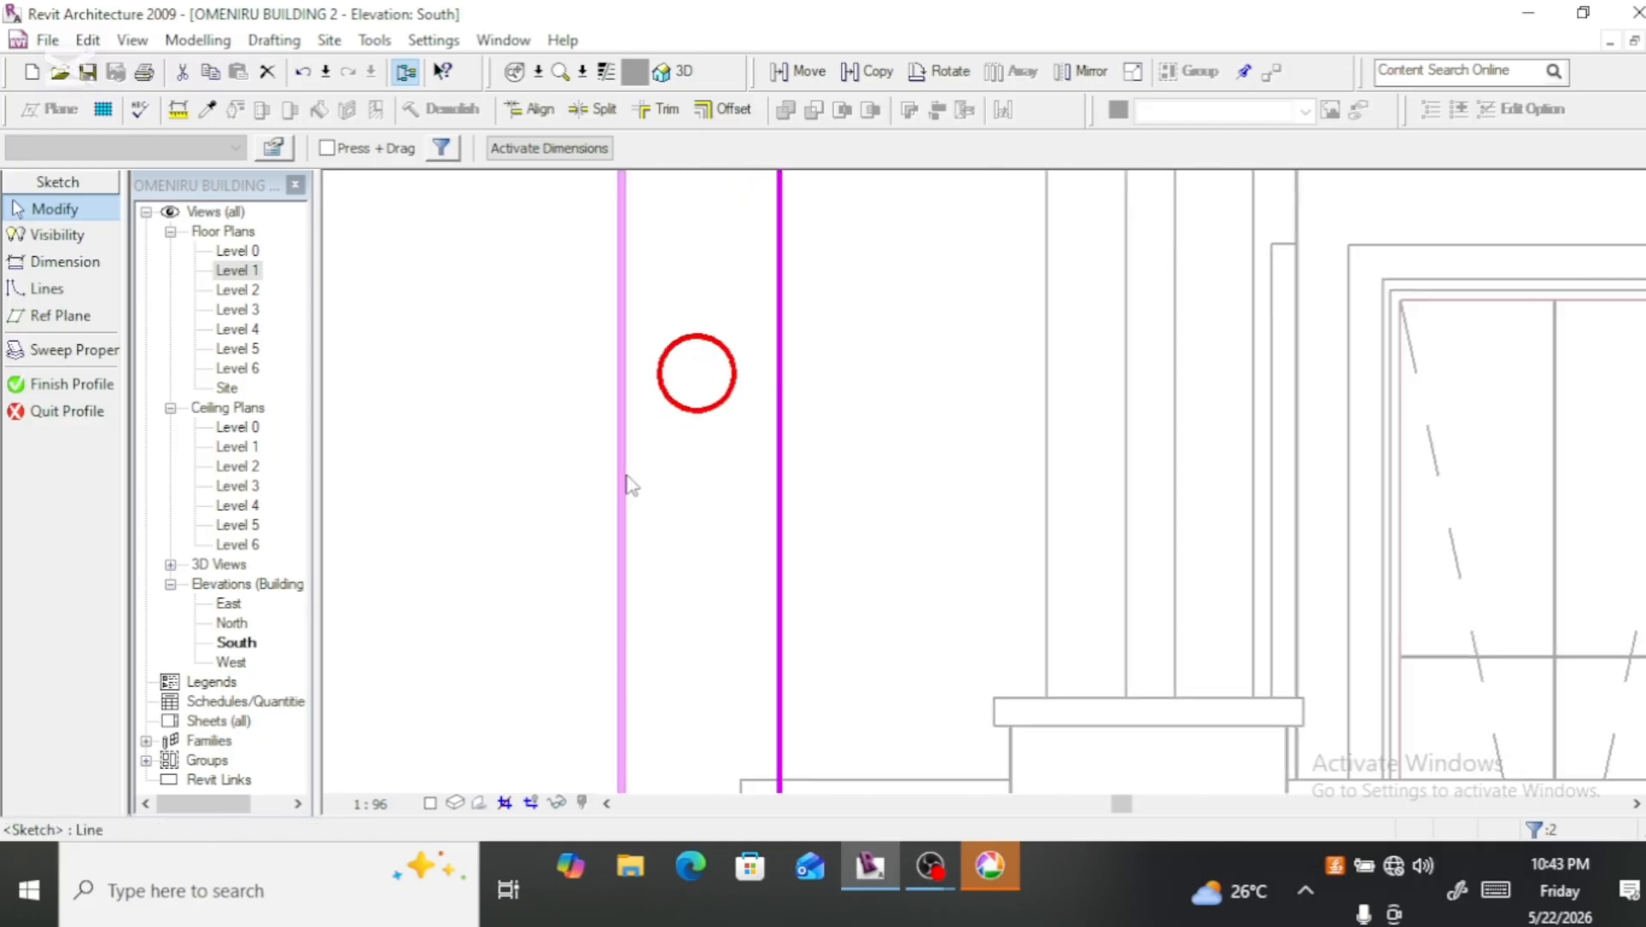
pyautogui.click(876, 72)
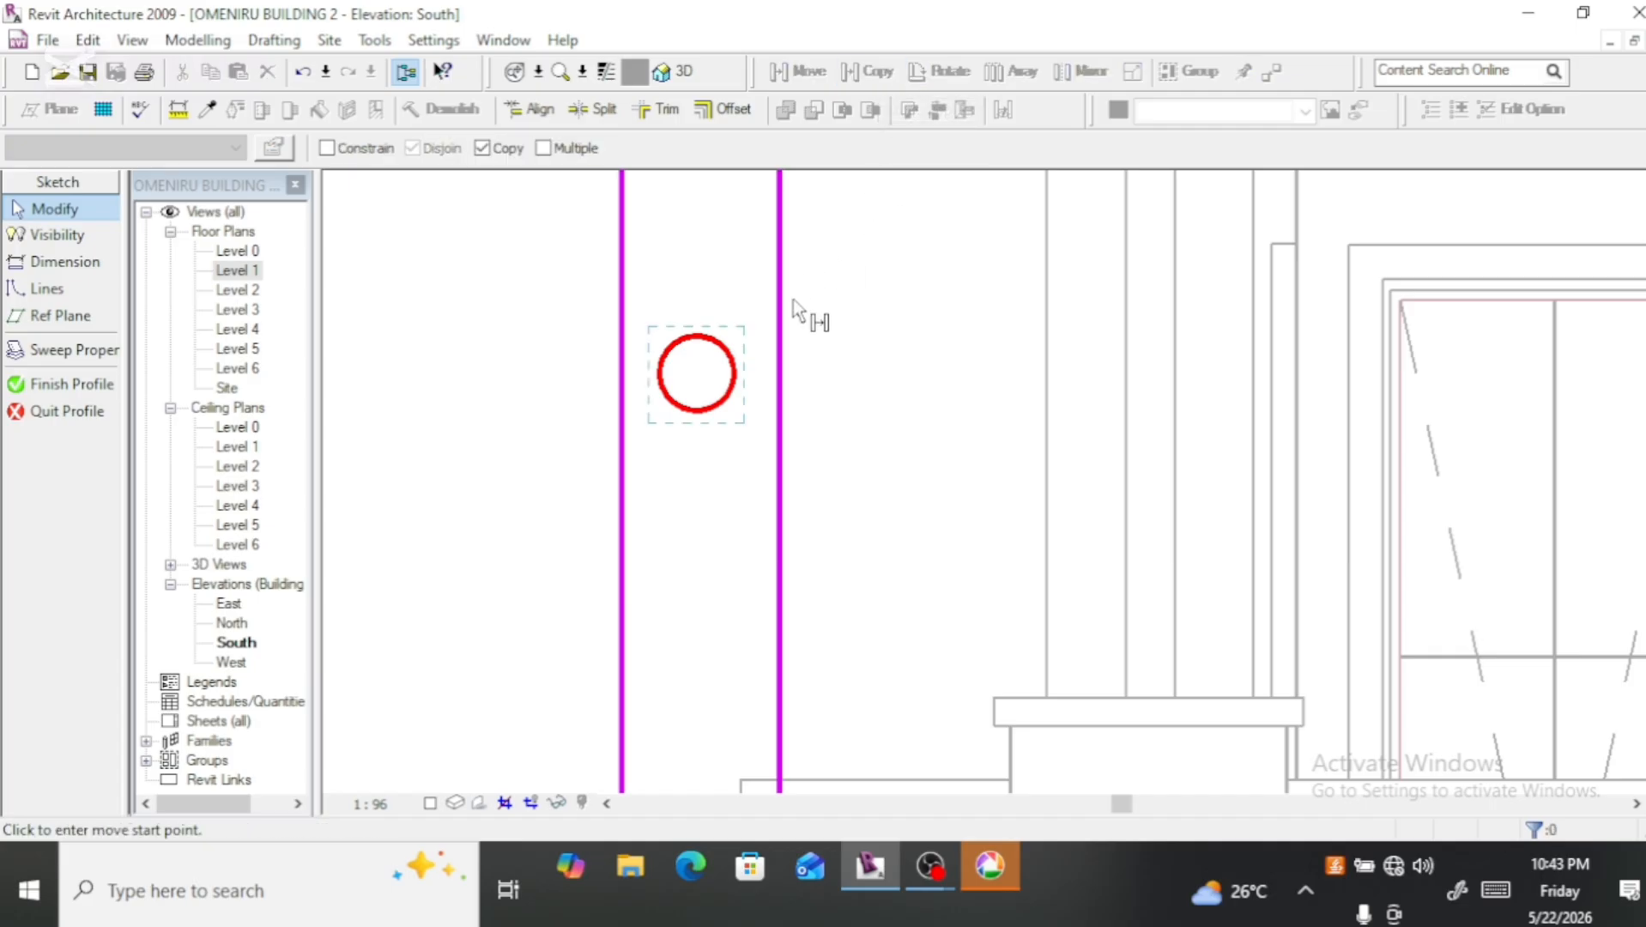
pyautogui.click(697, 375)
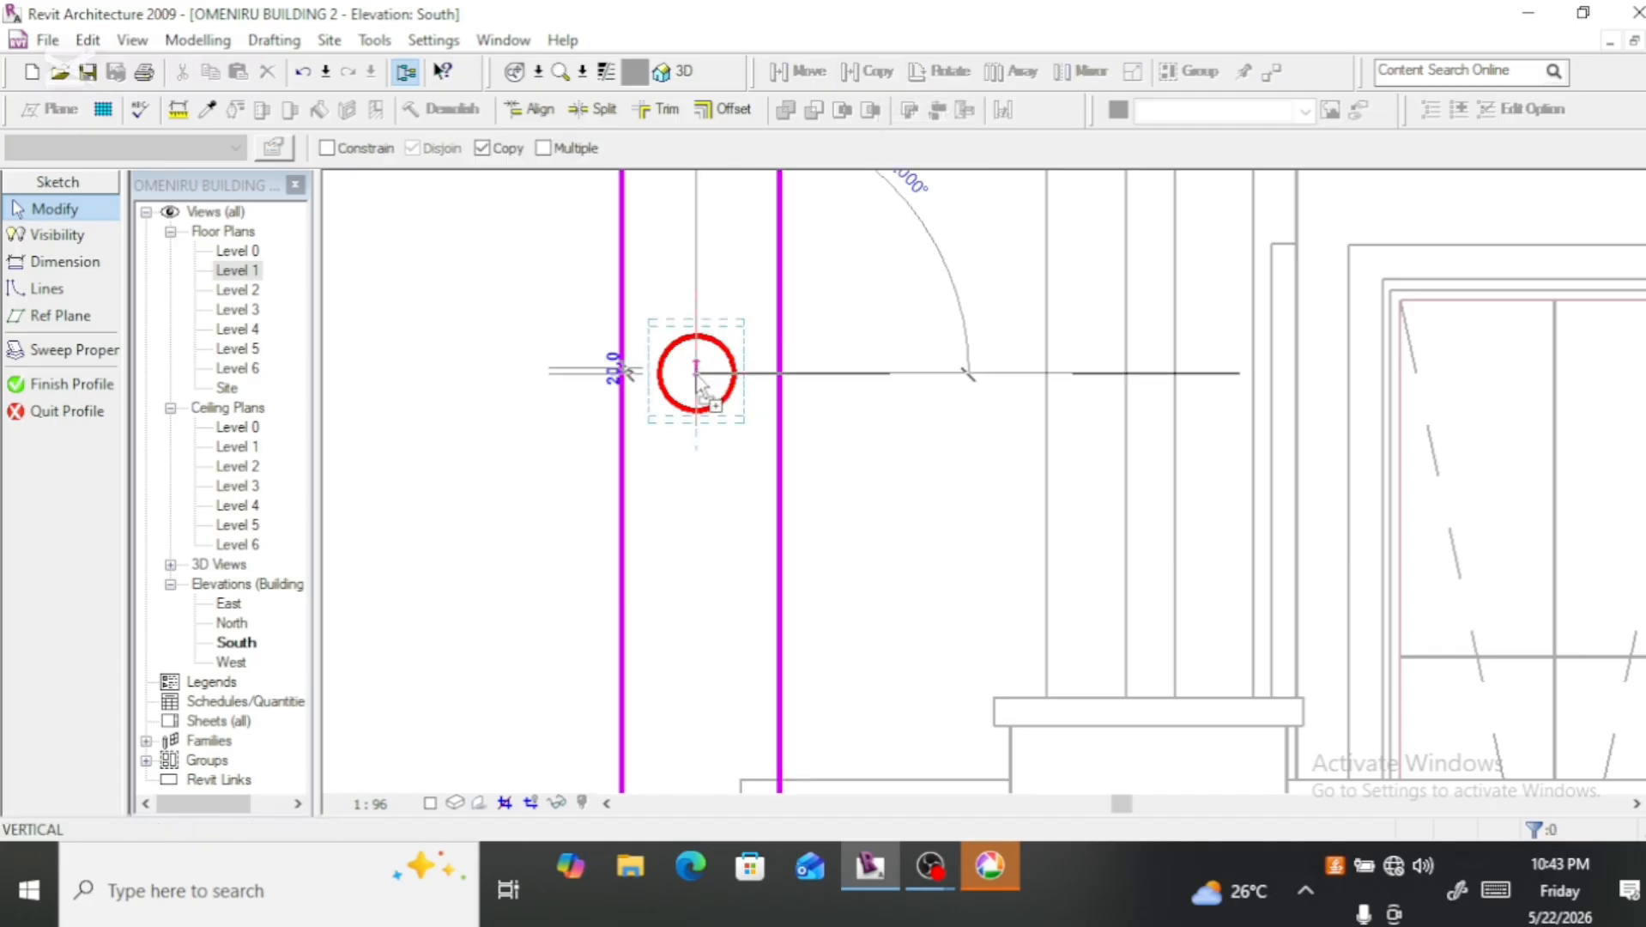
pyautogui.click(694, 493)
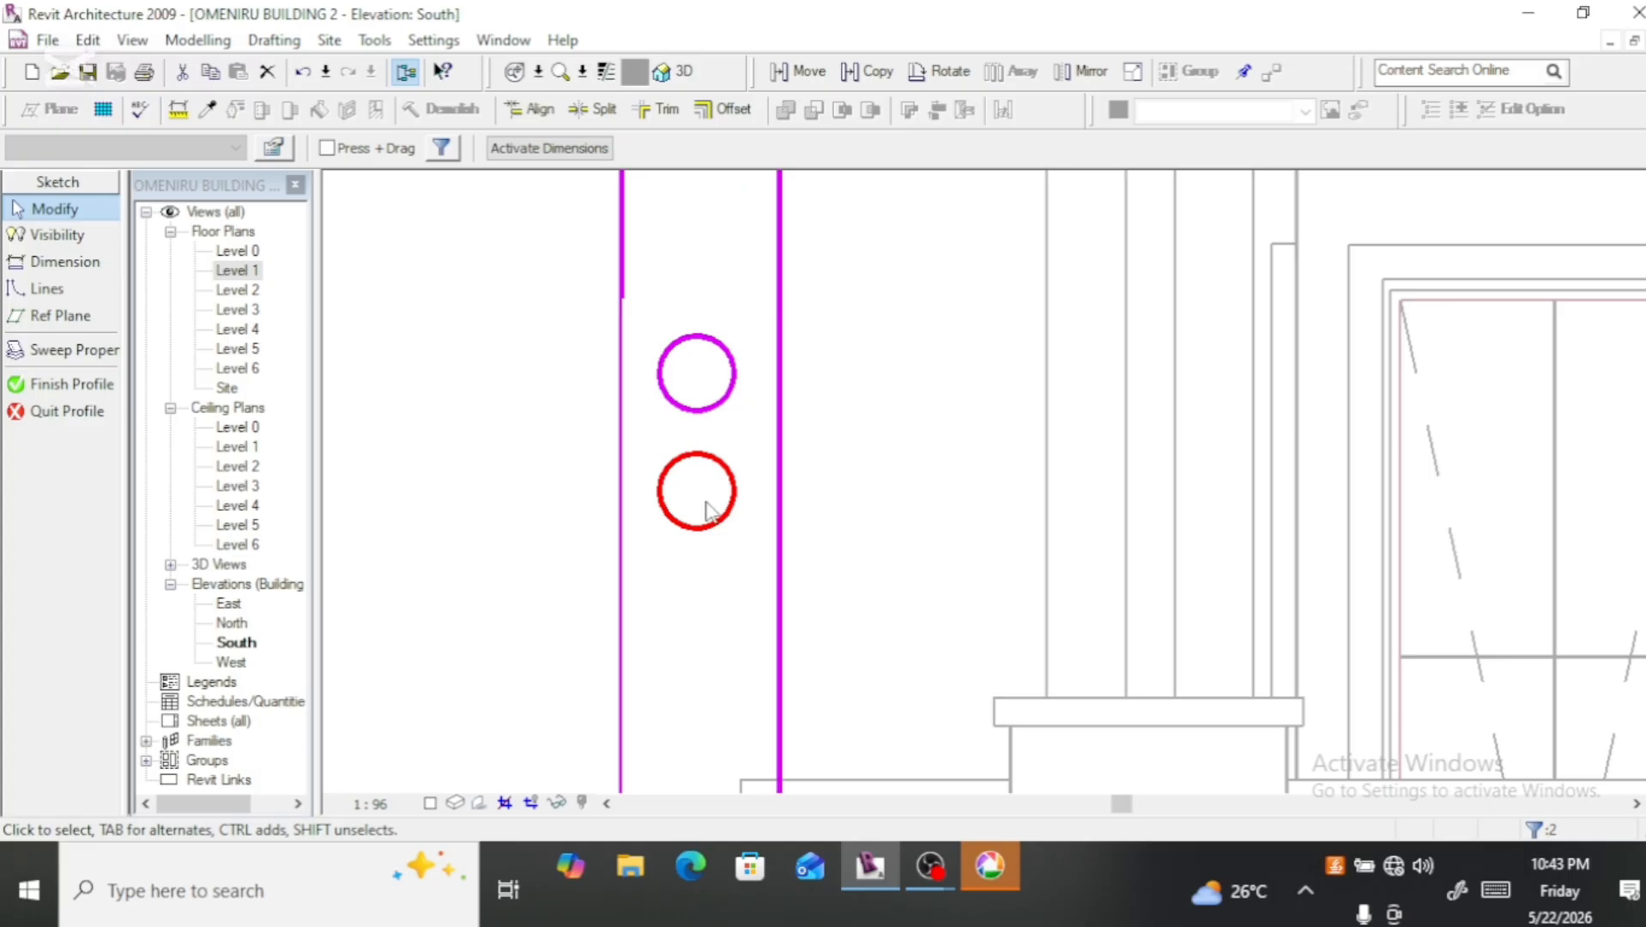
pyautogui.scroll(-2, 712, 509)
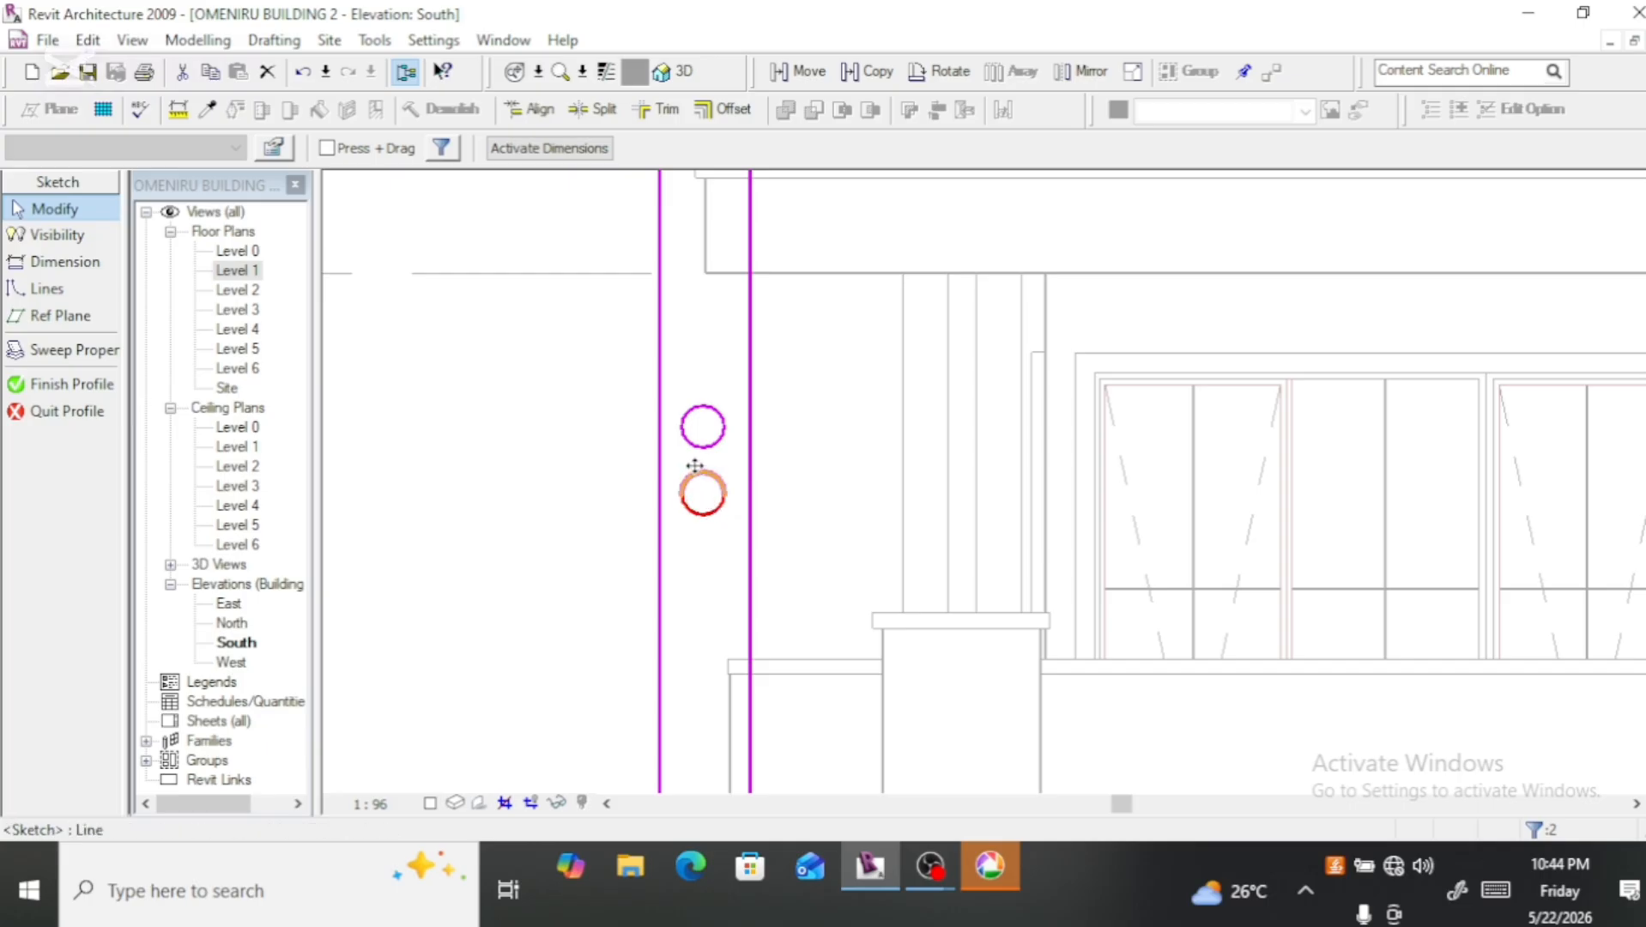
pyautogui.press('Delete')
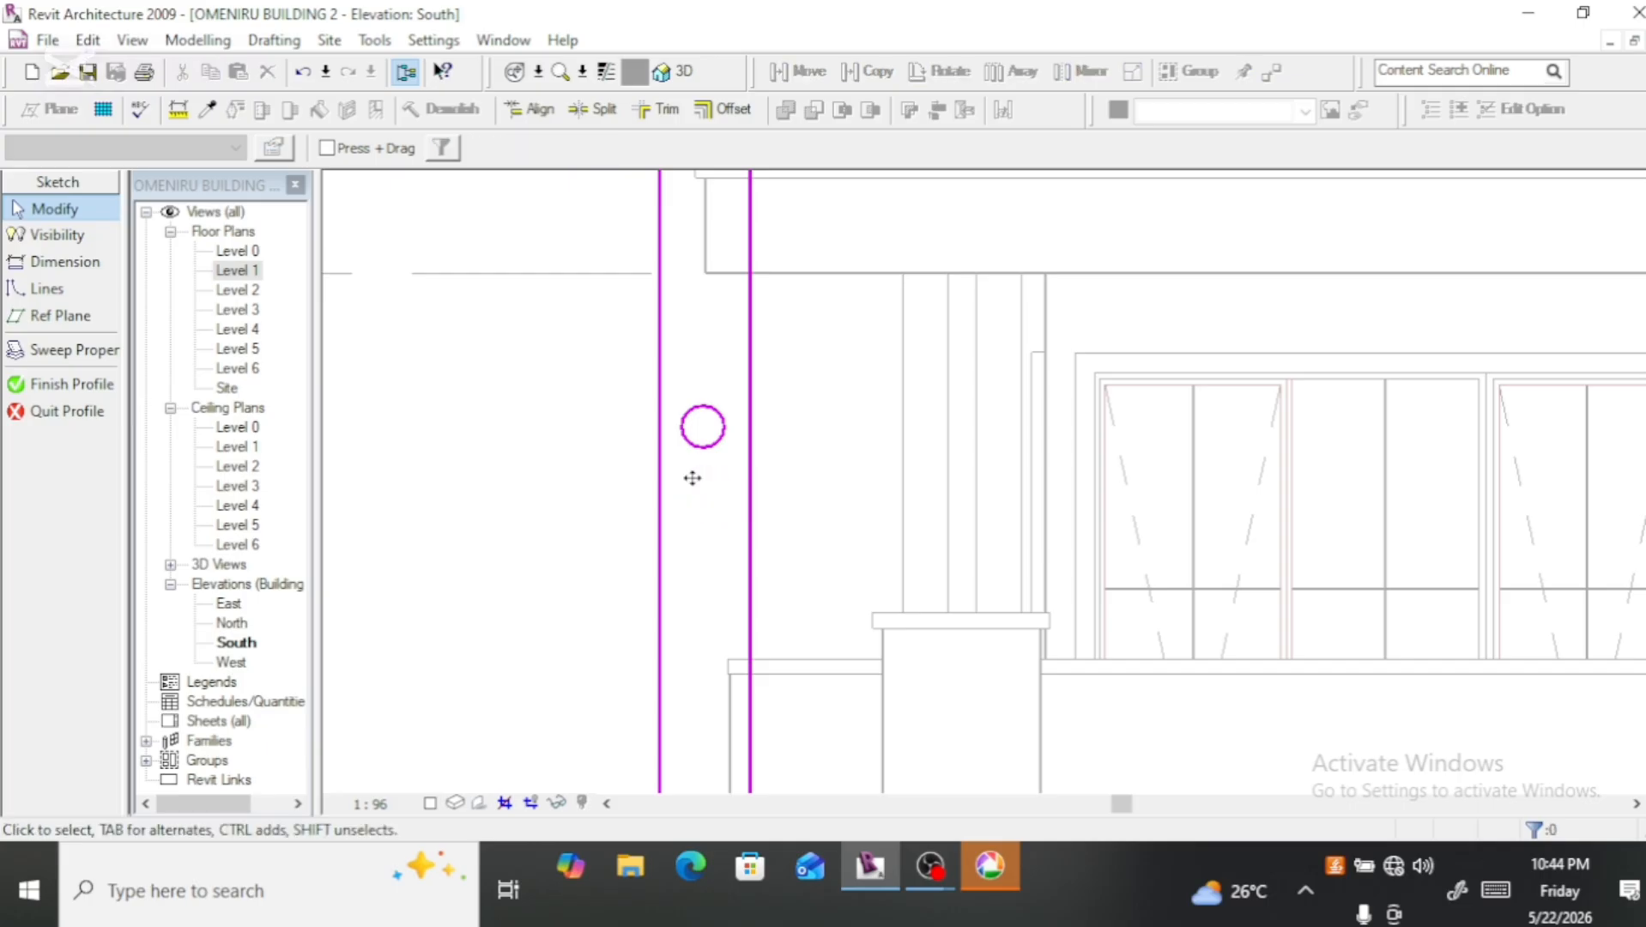
# Step: Copy both arcs of the circle straight down by about 300 mm, and nudge the copy slightly farther down
pyautogui.click(700, 427)
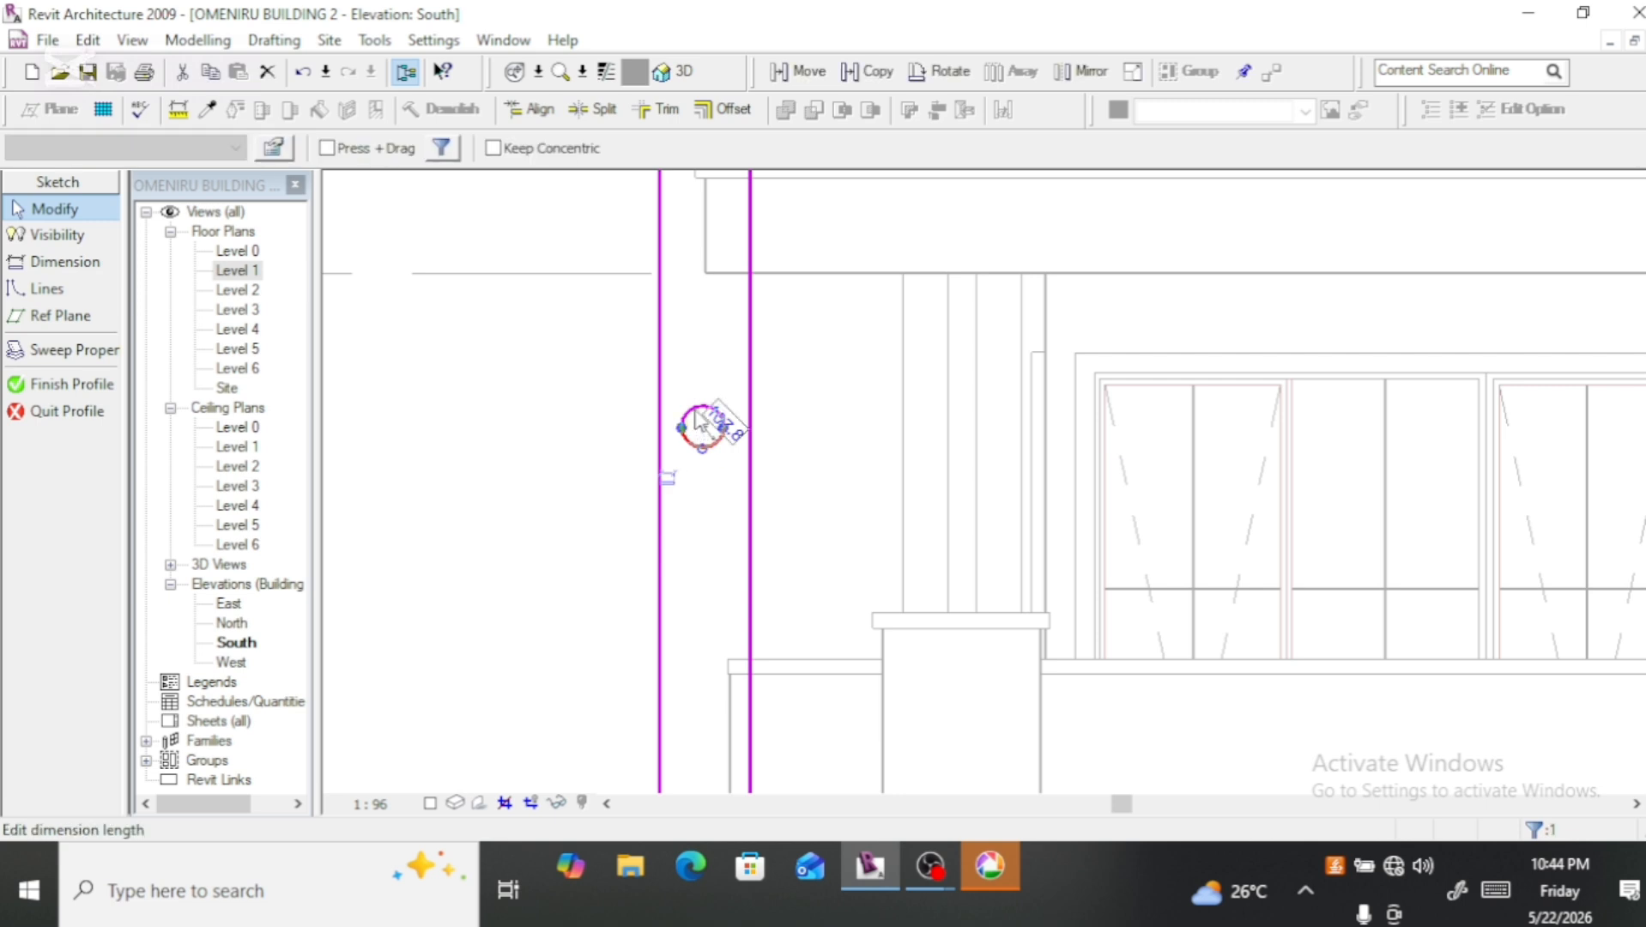
pyautogui.keyDown('ctrl'); pyautogui.click(693, 400); pyautogui.keyUp('ctrl')
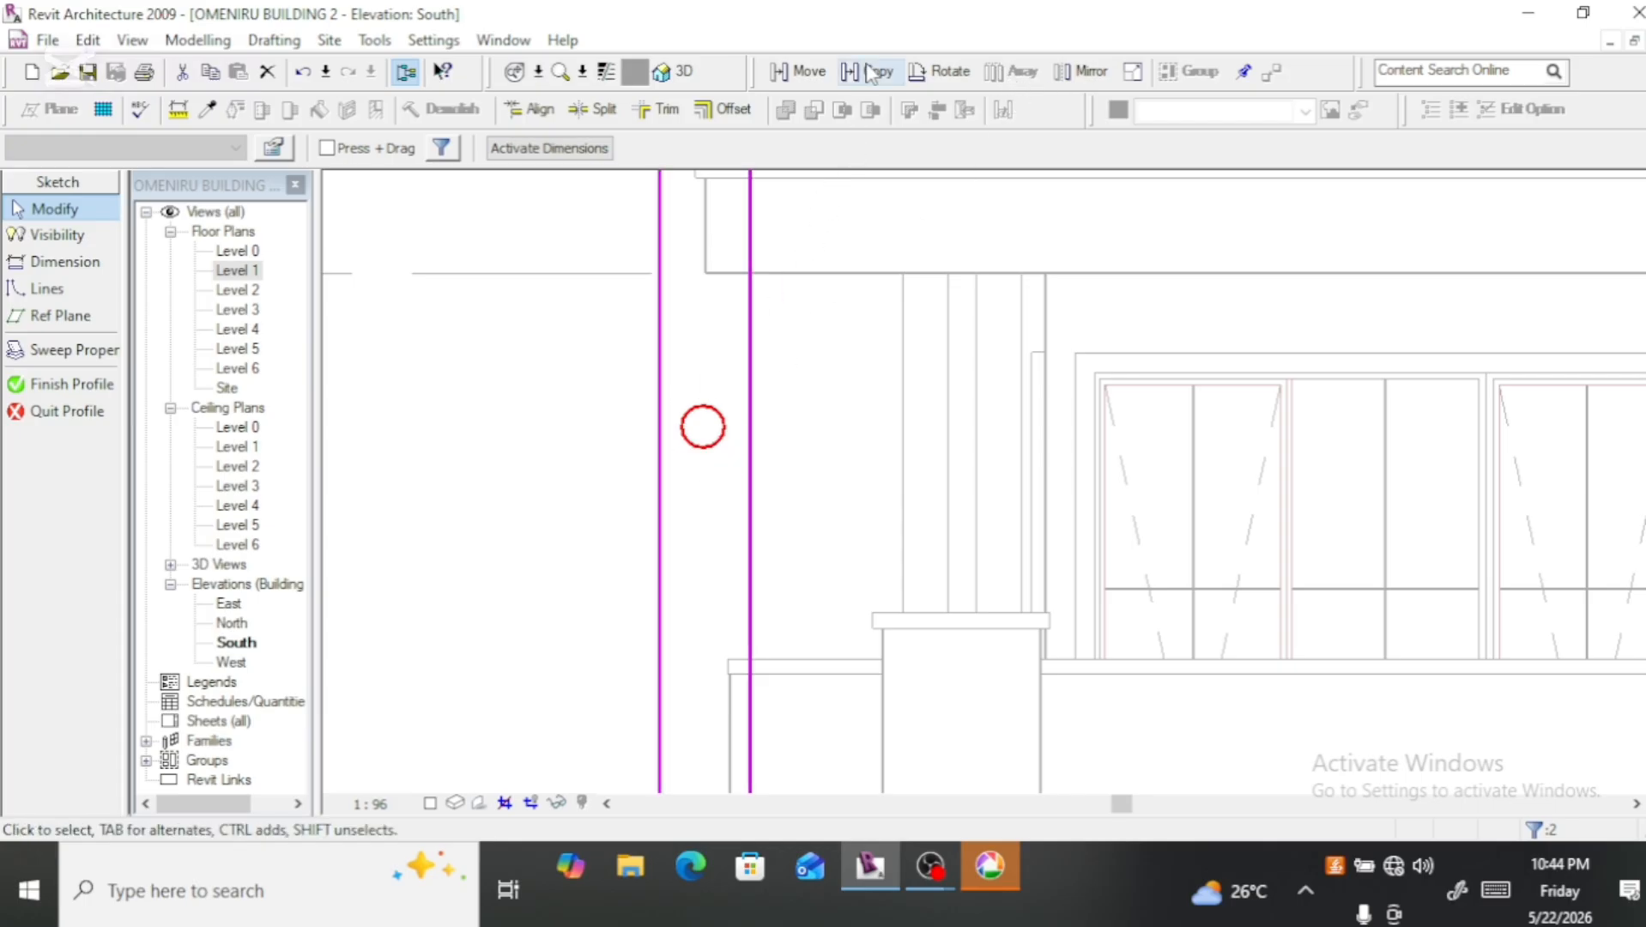
pyautogui.click(798, 72)
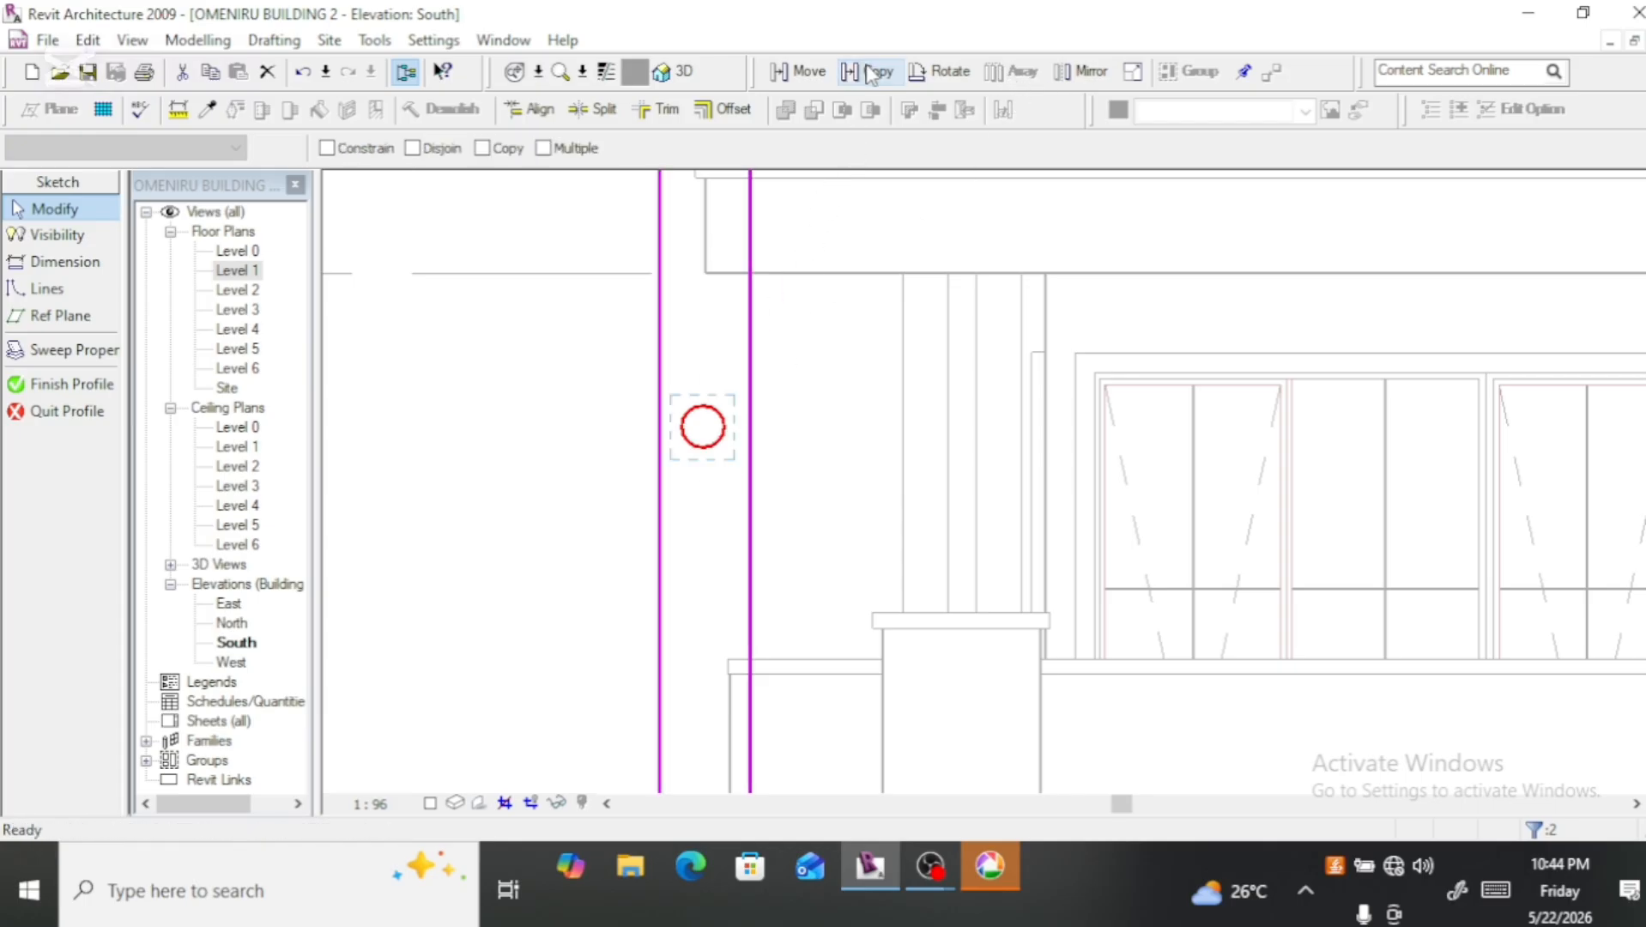
pyautogui.click(703, 426)
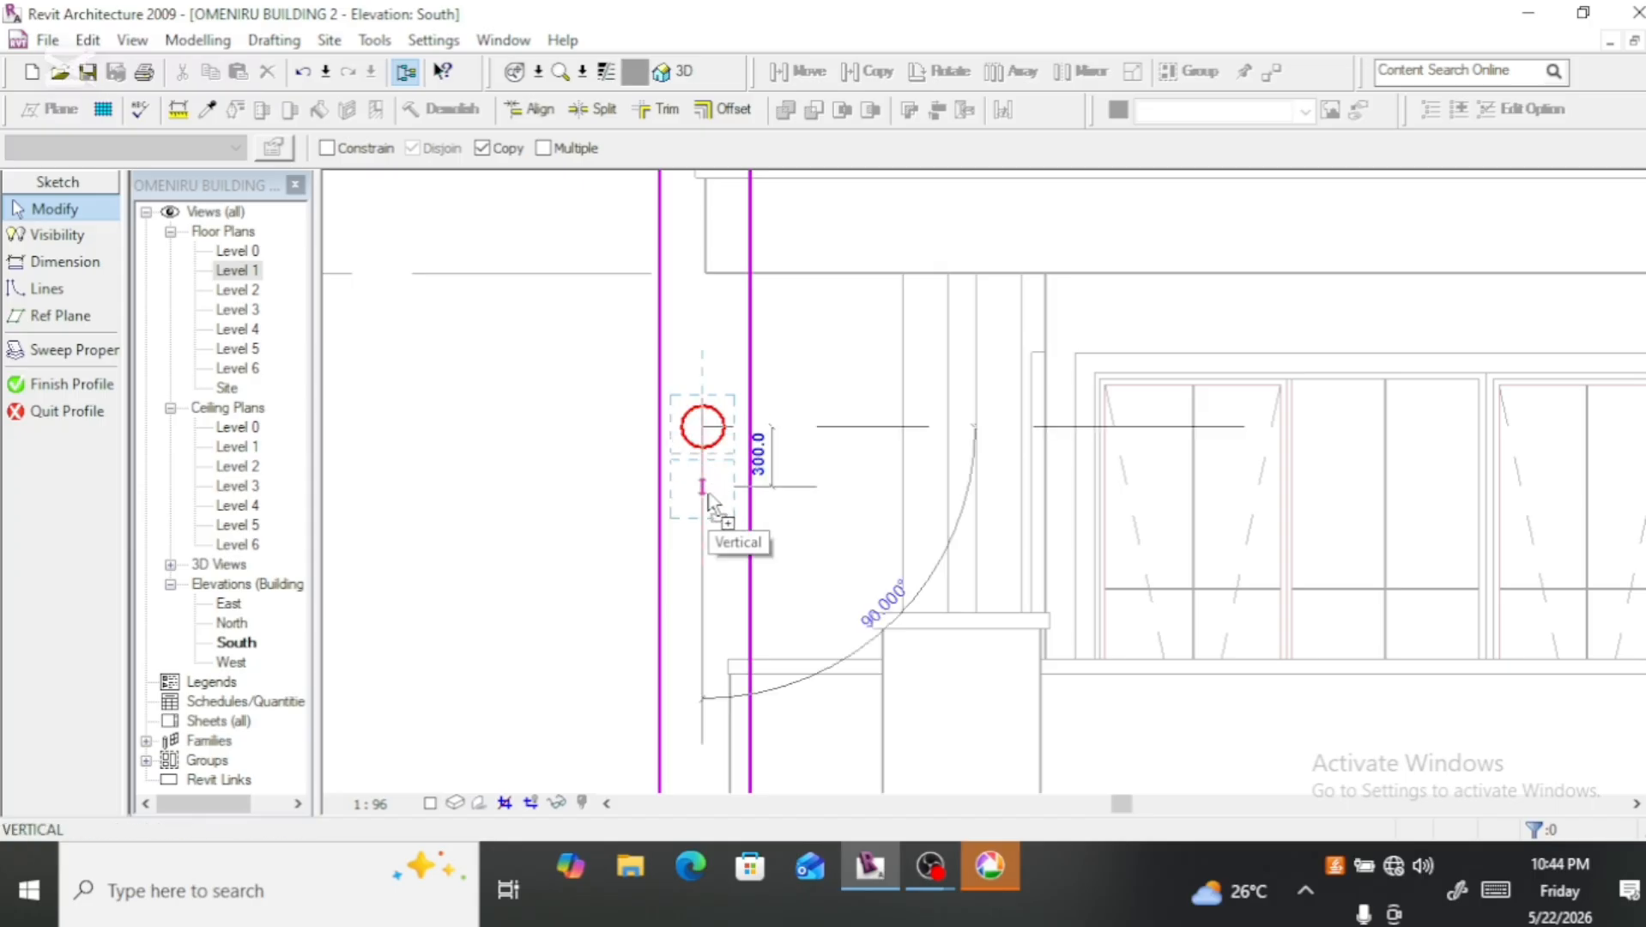
pyautogui.click(709, 496)
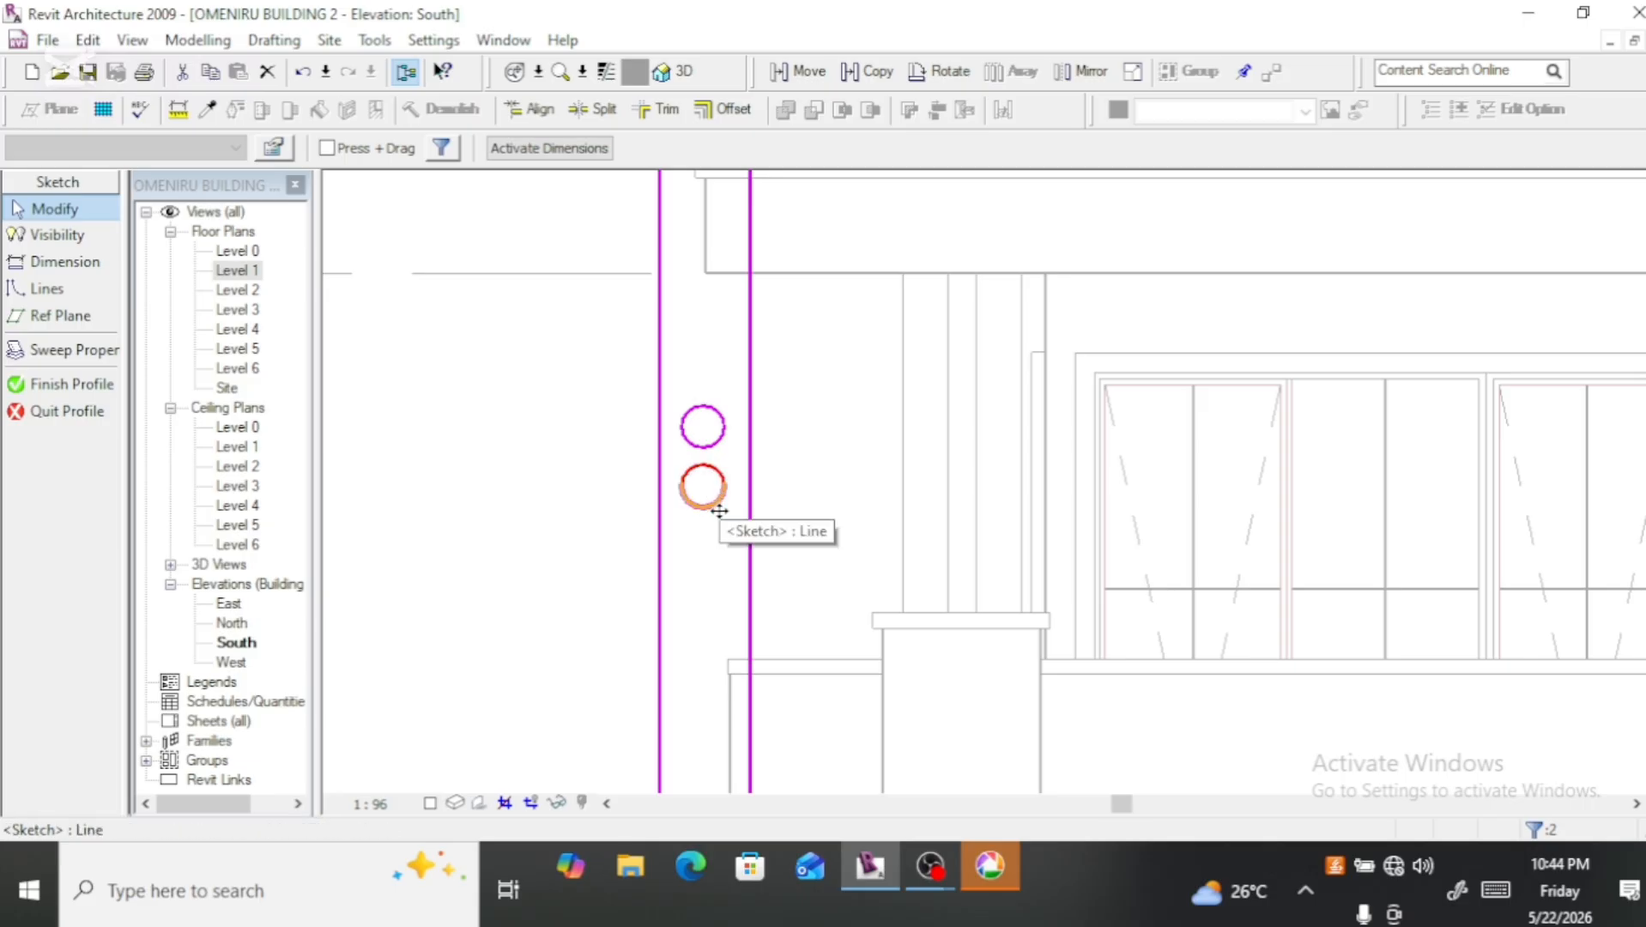
pyautogui.press('Down')
pyautogui.press('Down')
pyautogui.press('Down')
pyautogui.press('Down')
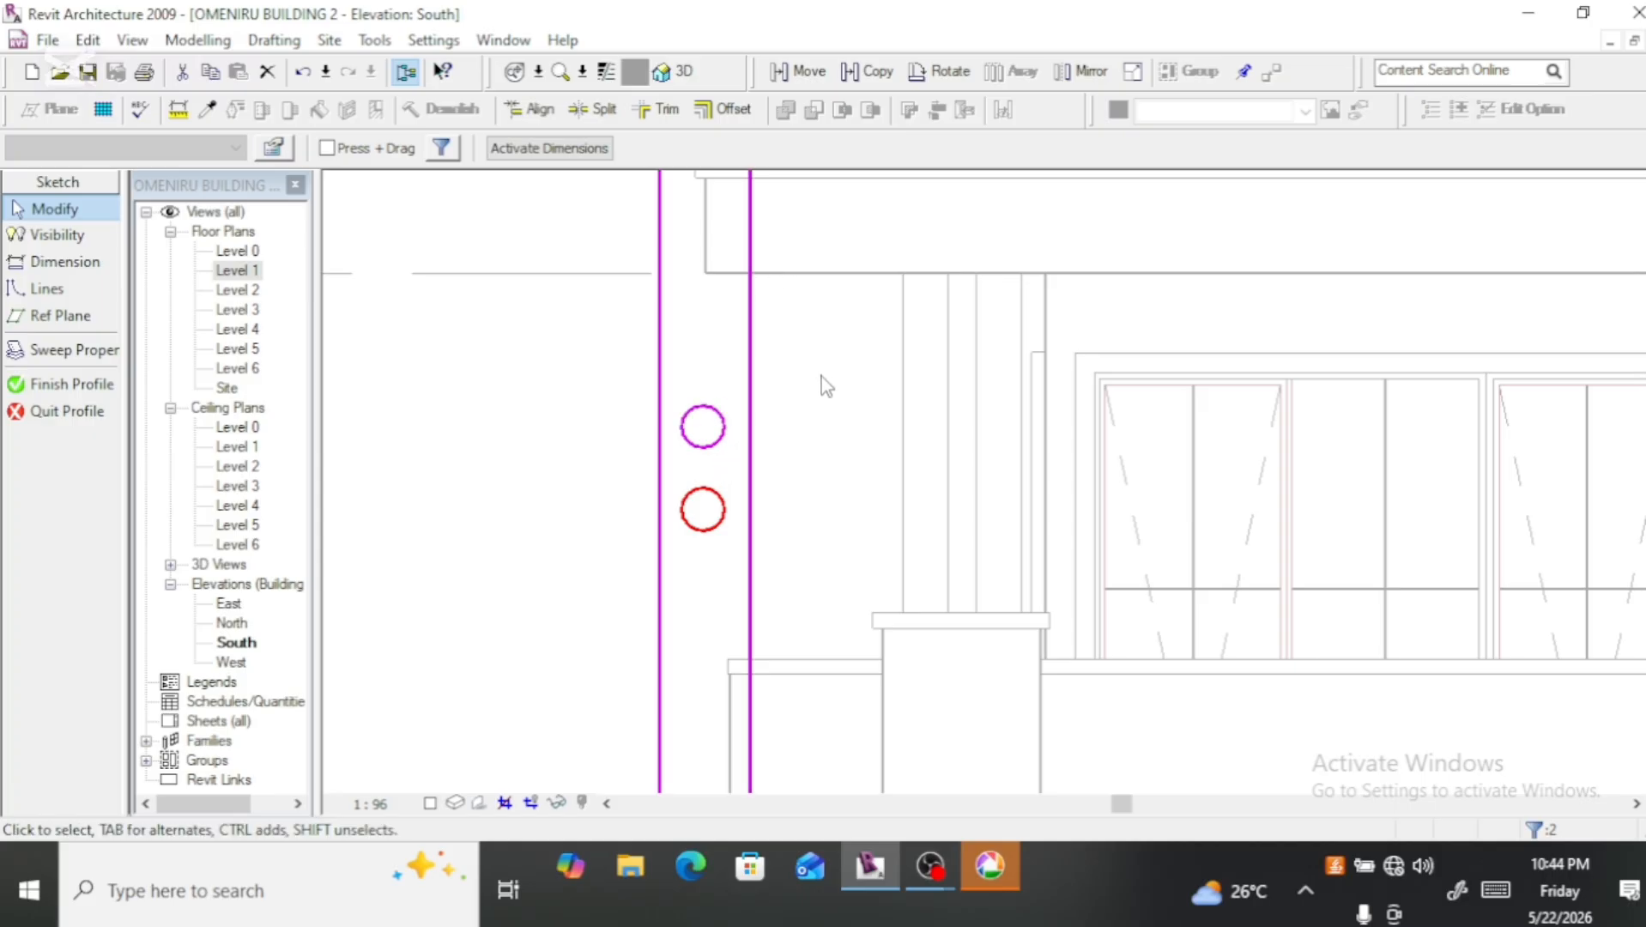
pyautogui.click(47, 289)
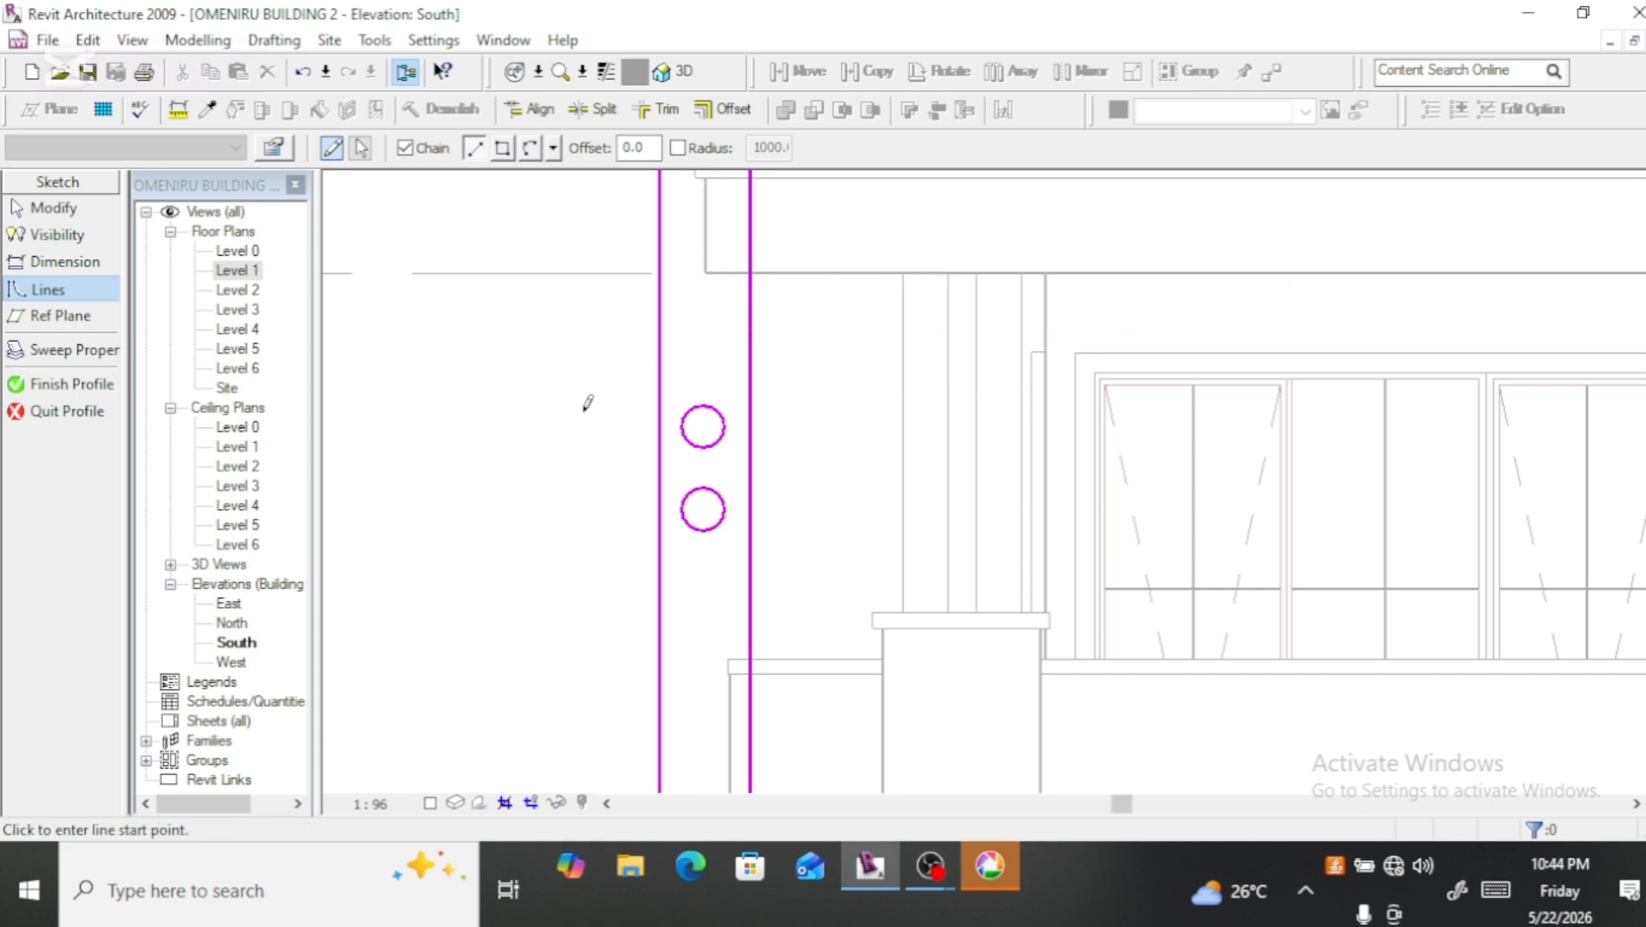
pyautogui.press('Escape')
pyautogui.press('Escape')
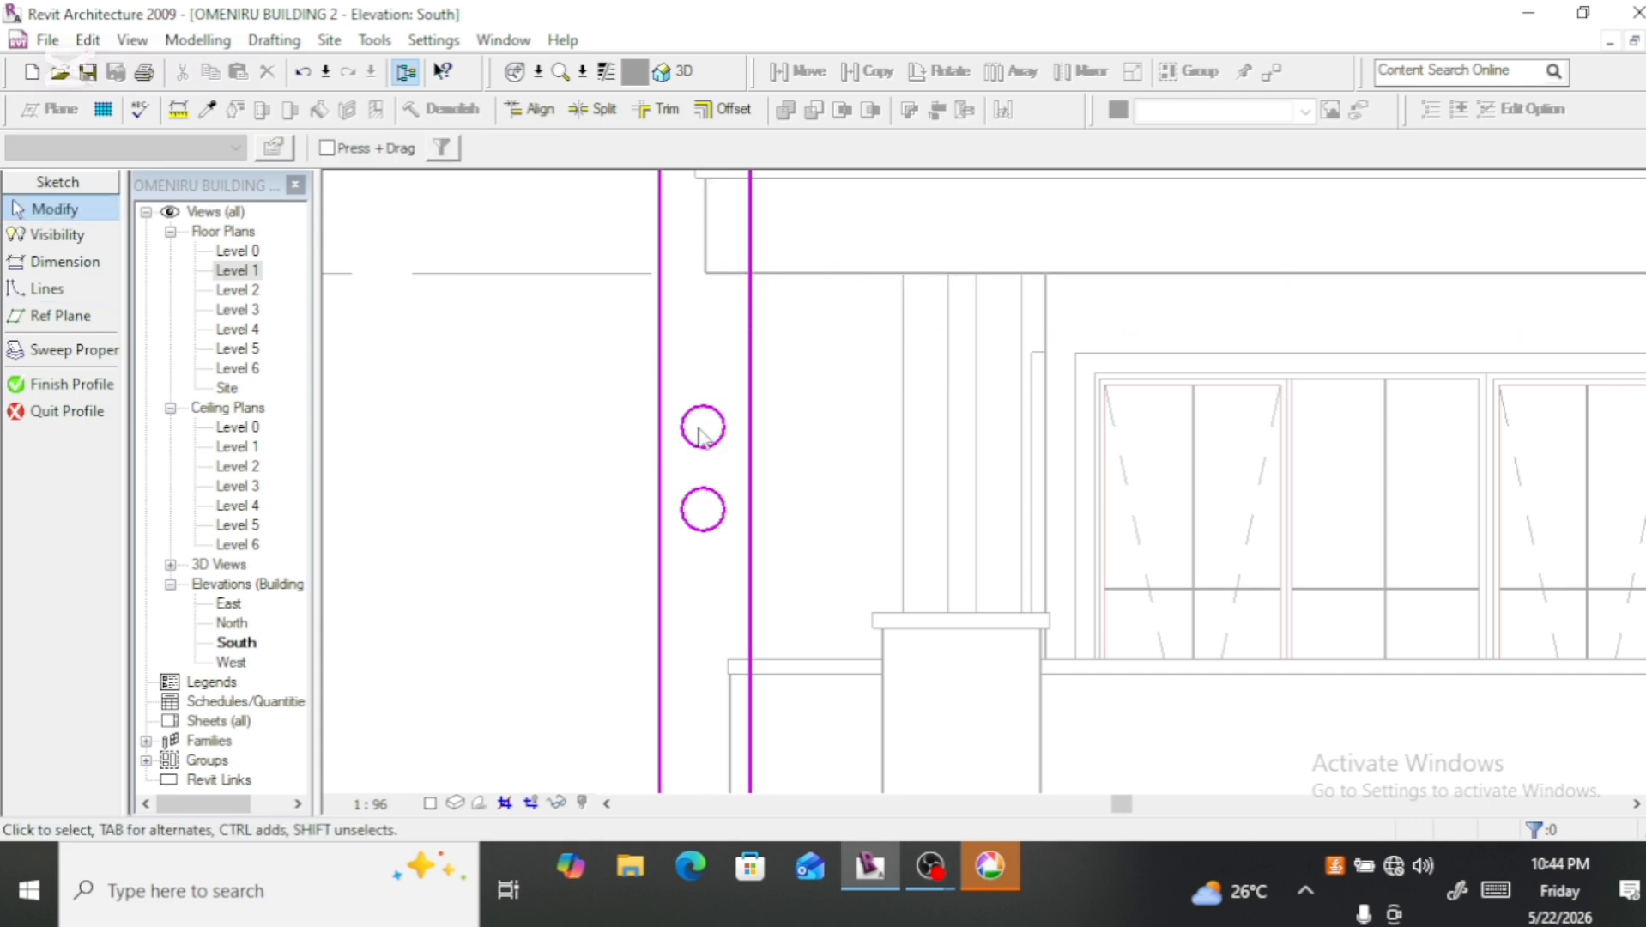
# Step: Copy both arcs of the upper circle straight up by 400 mm within the fin profile
pyautogui.click(702, 446)
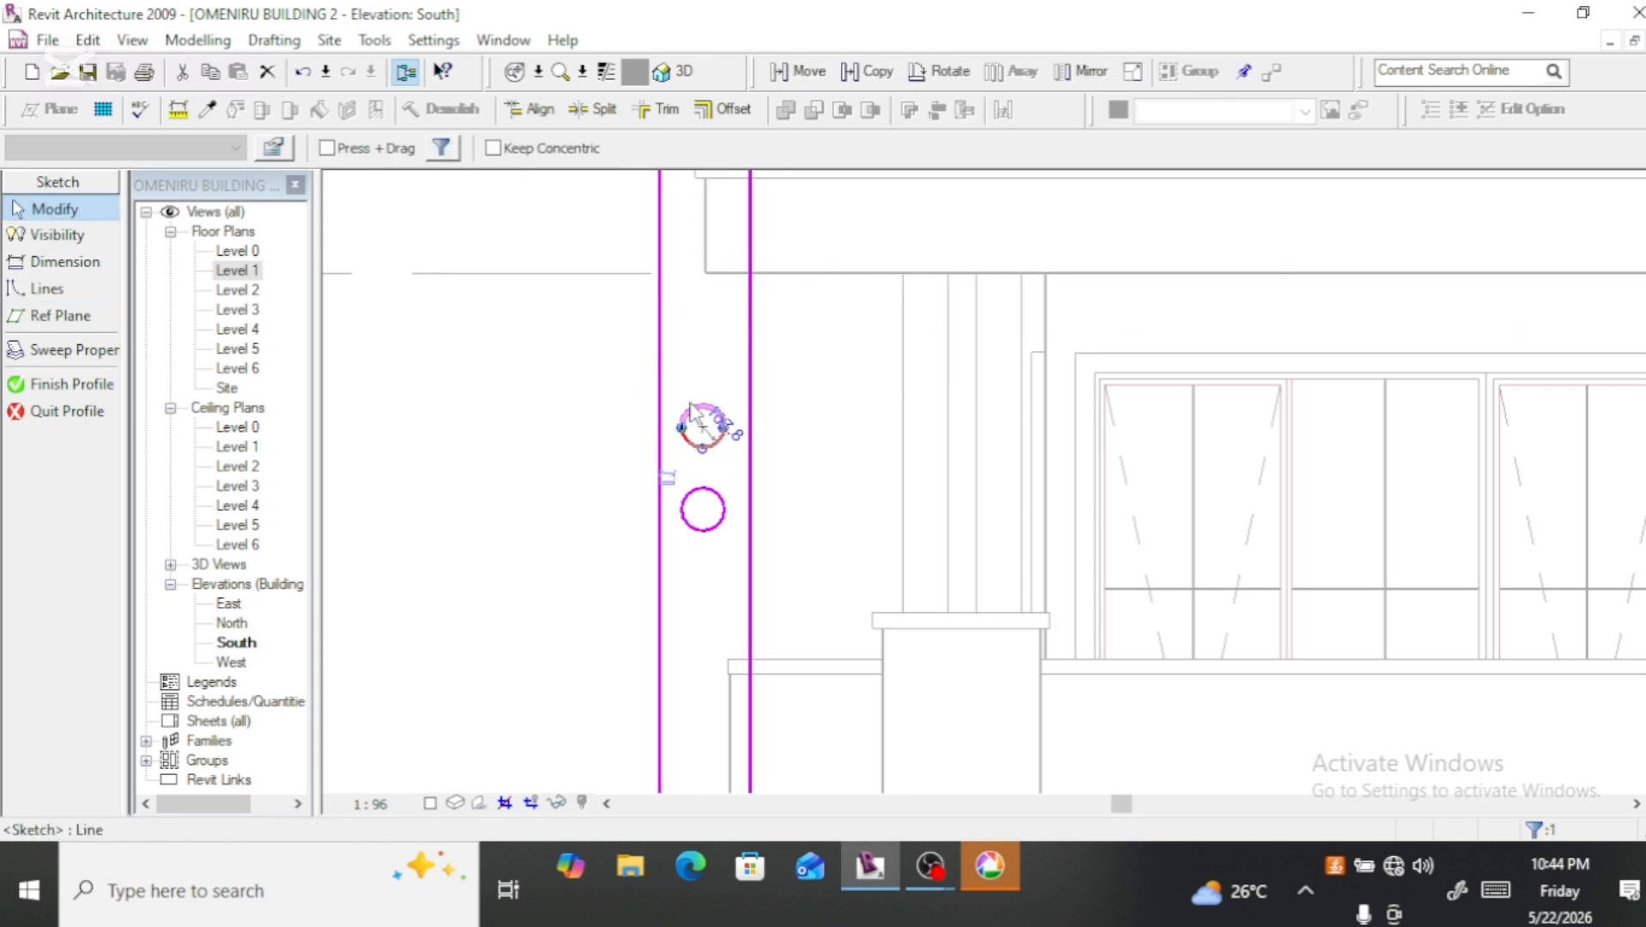
pyautogui.keyDown('ctrl'); pyautogui.click(690, 405); pyautogui.keyUp('ctrl')
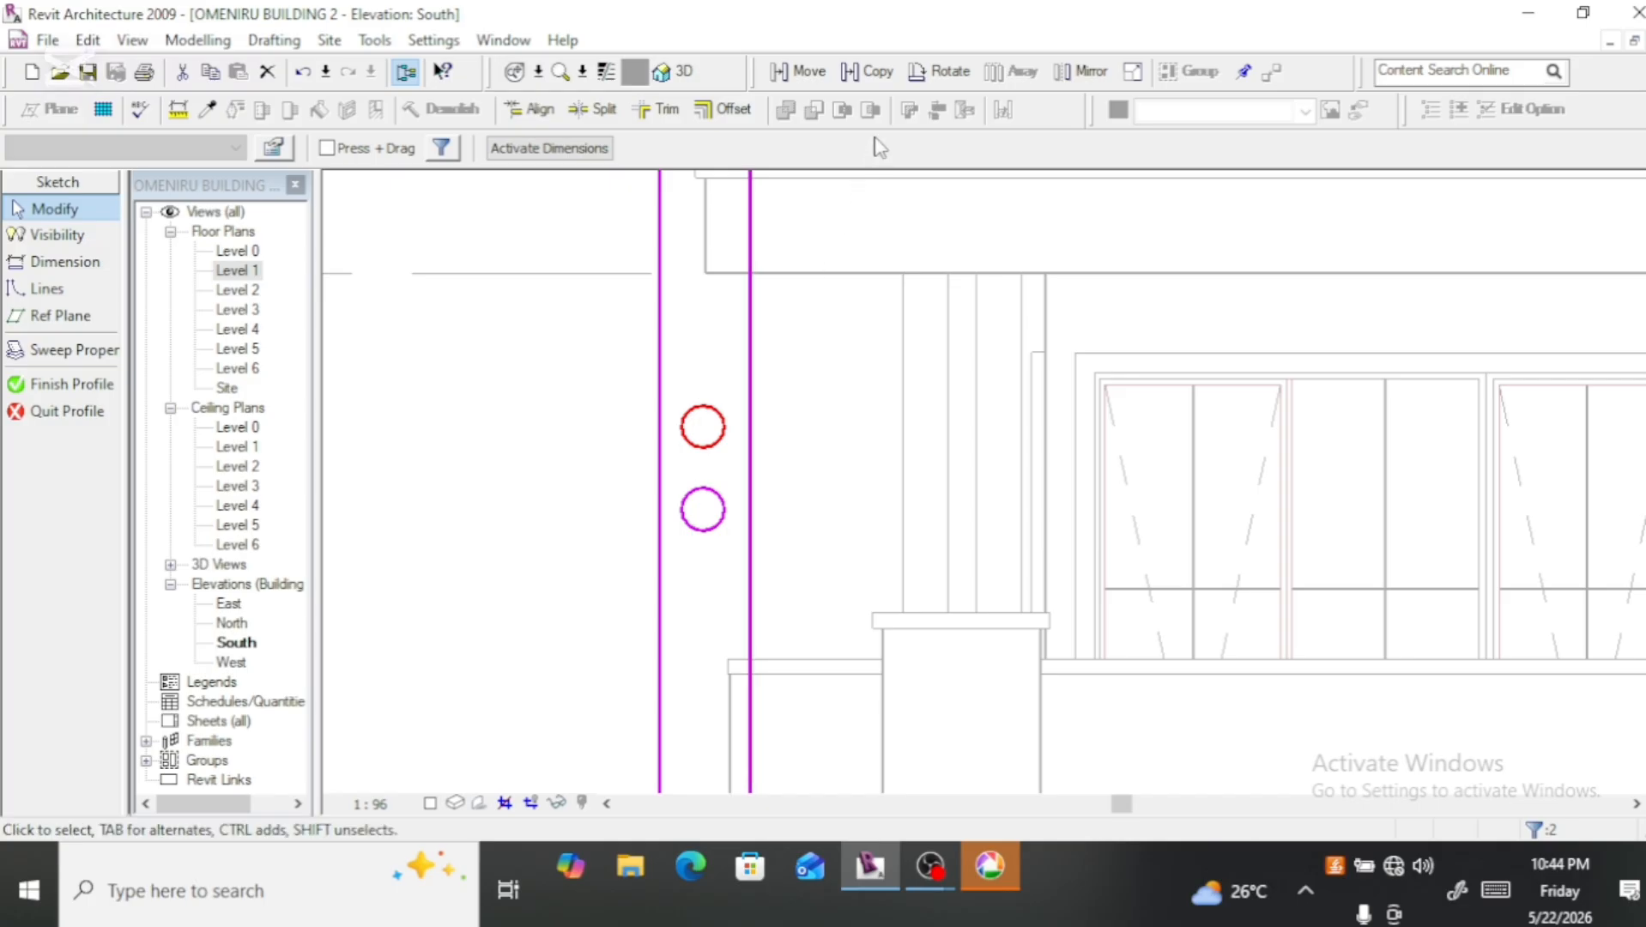
pyautogui.click(868, 71)
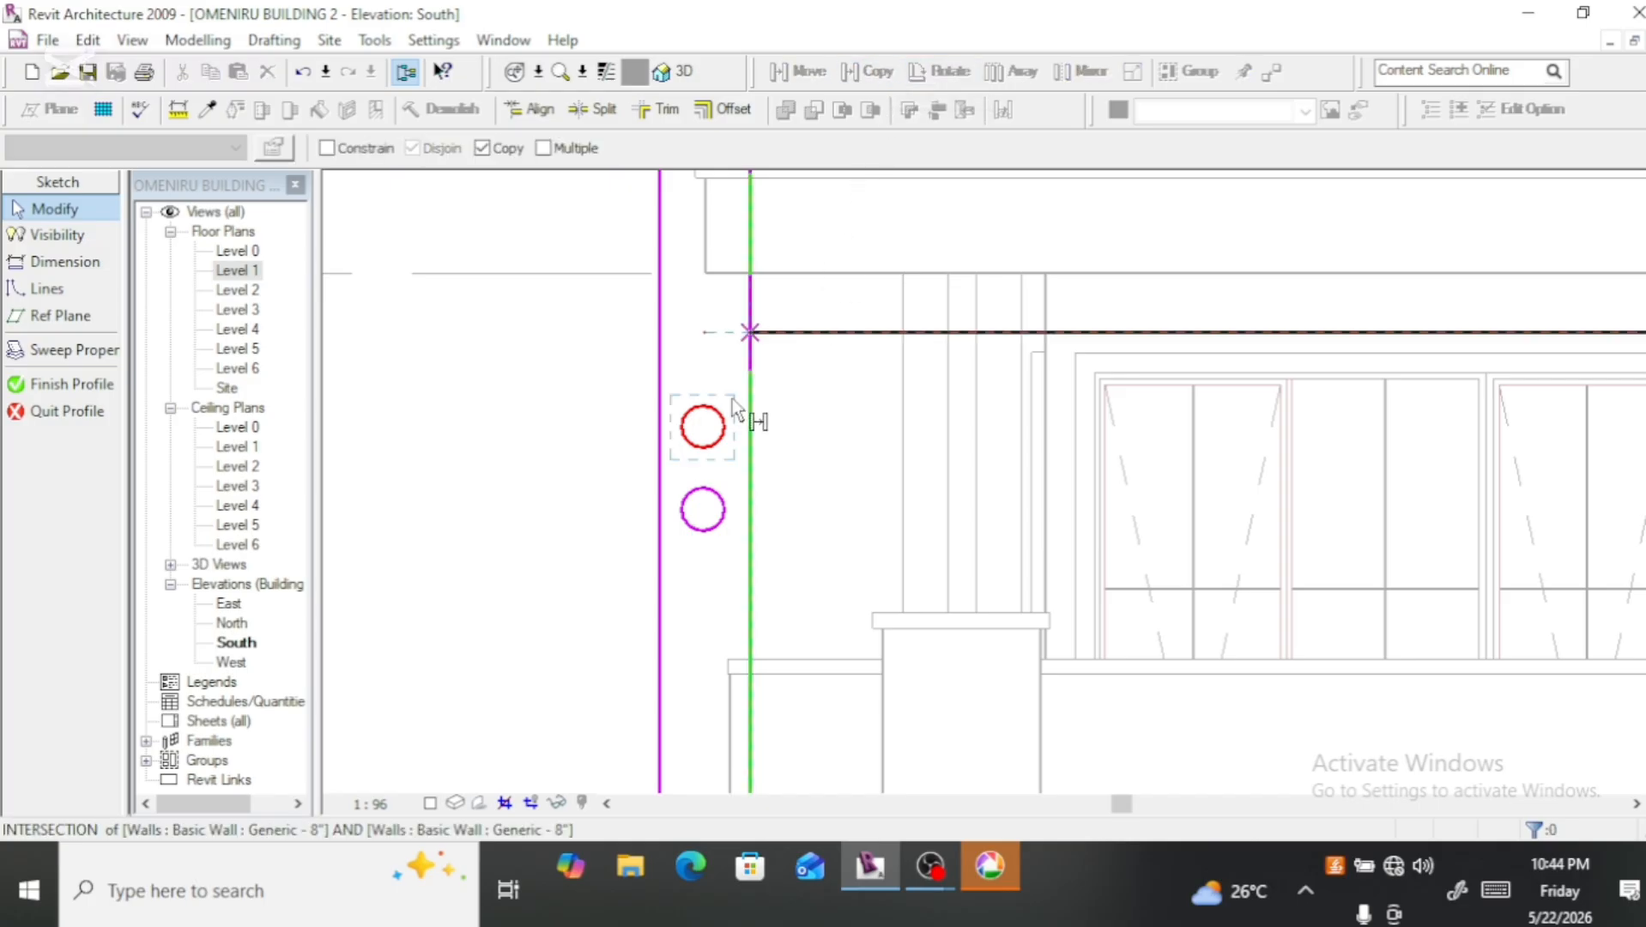
pyautogui.click(703, 405)
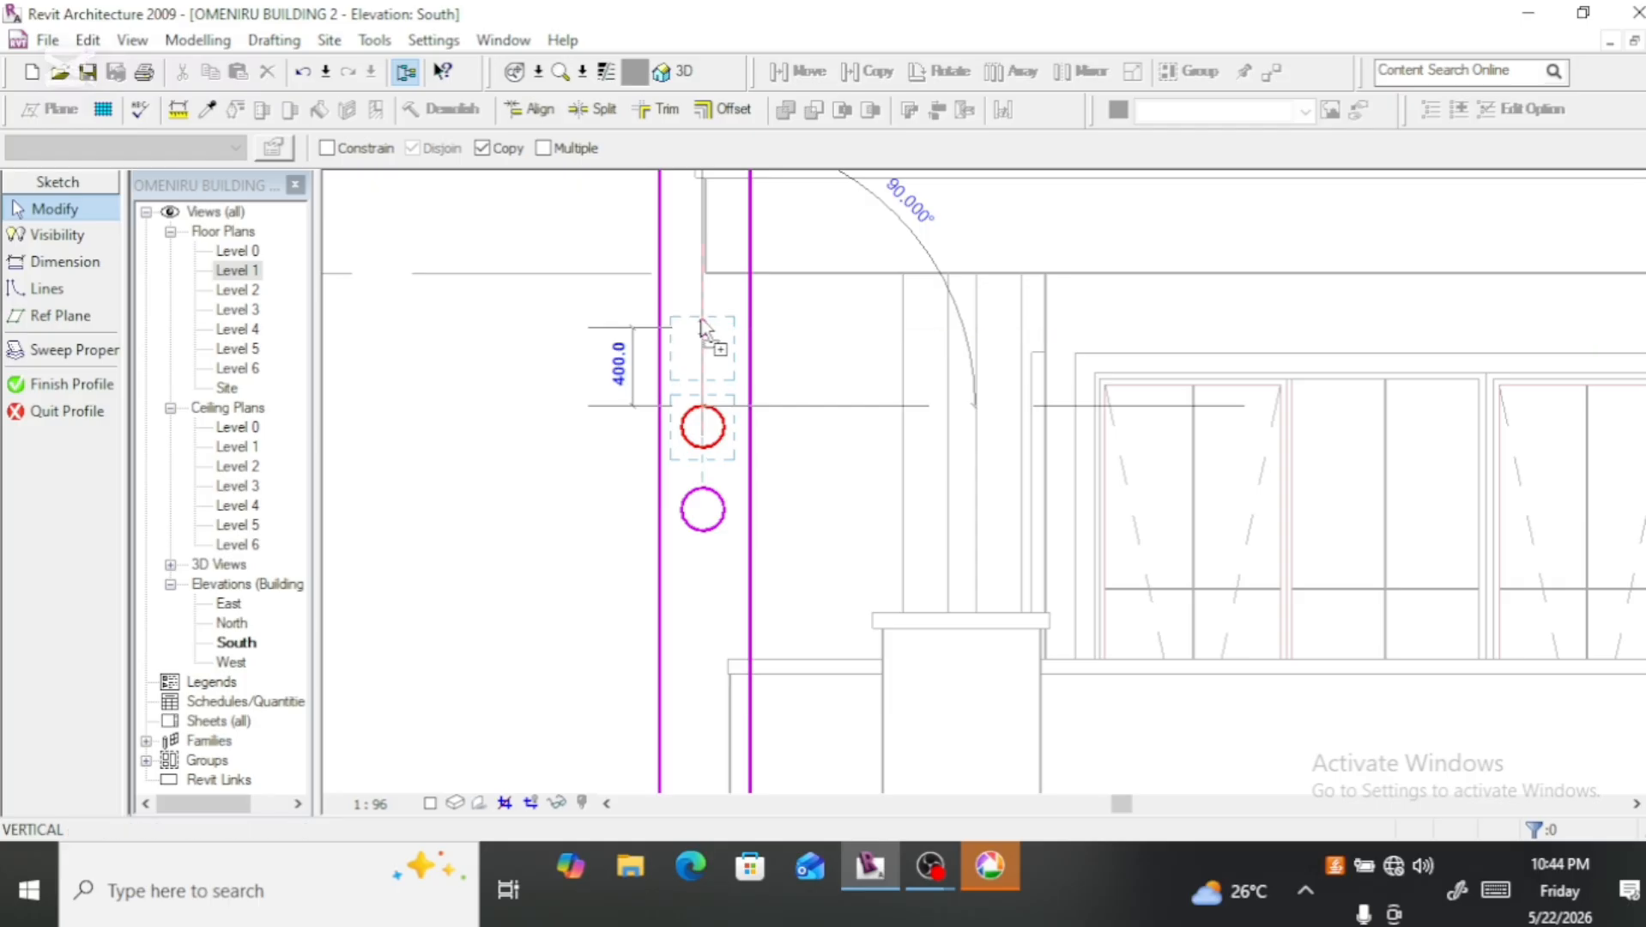
pyautogui.click(701, 327)
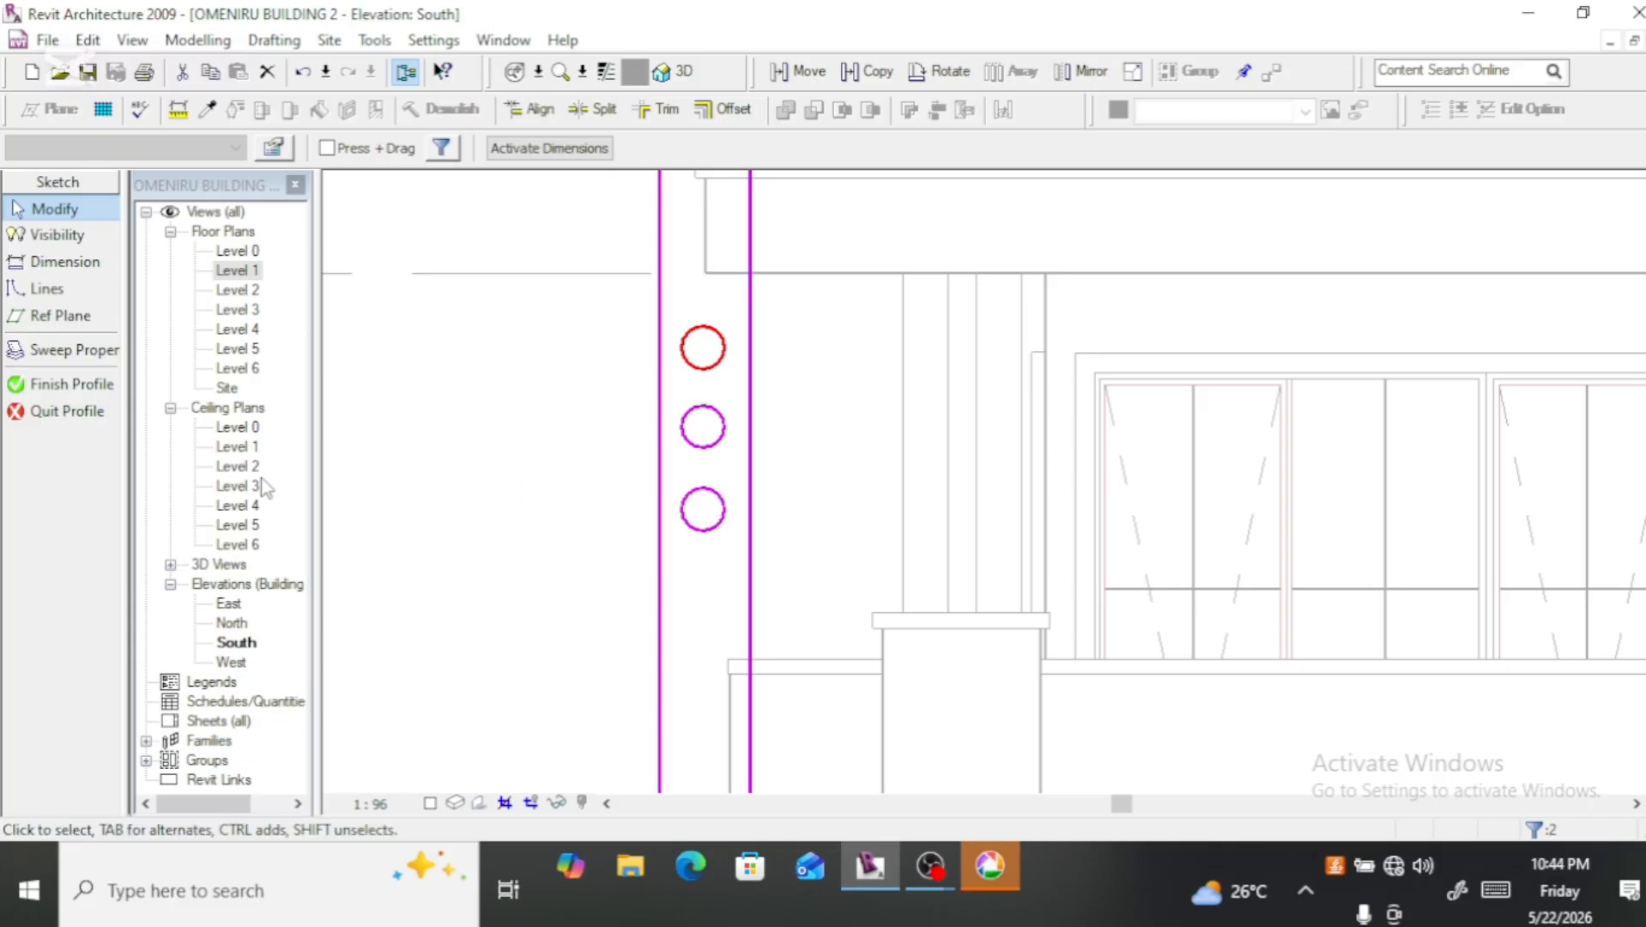
# Step: Dimension the vertical distance between the centres of the top and middle circles, placing it outside the profile
pyautogui.click(61, 262)
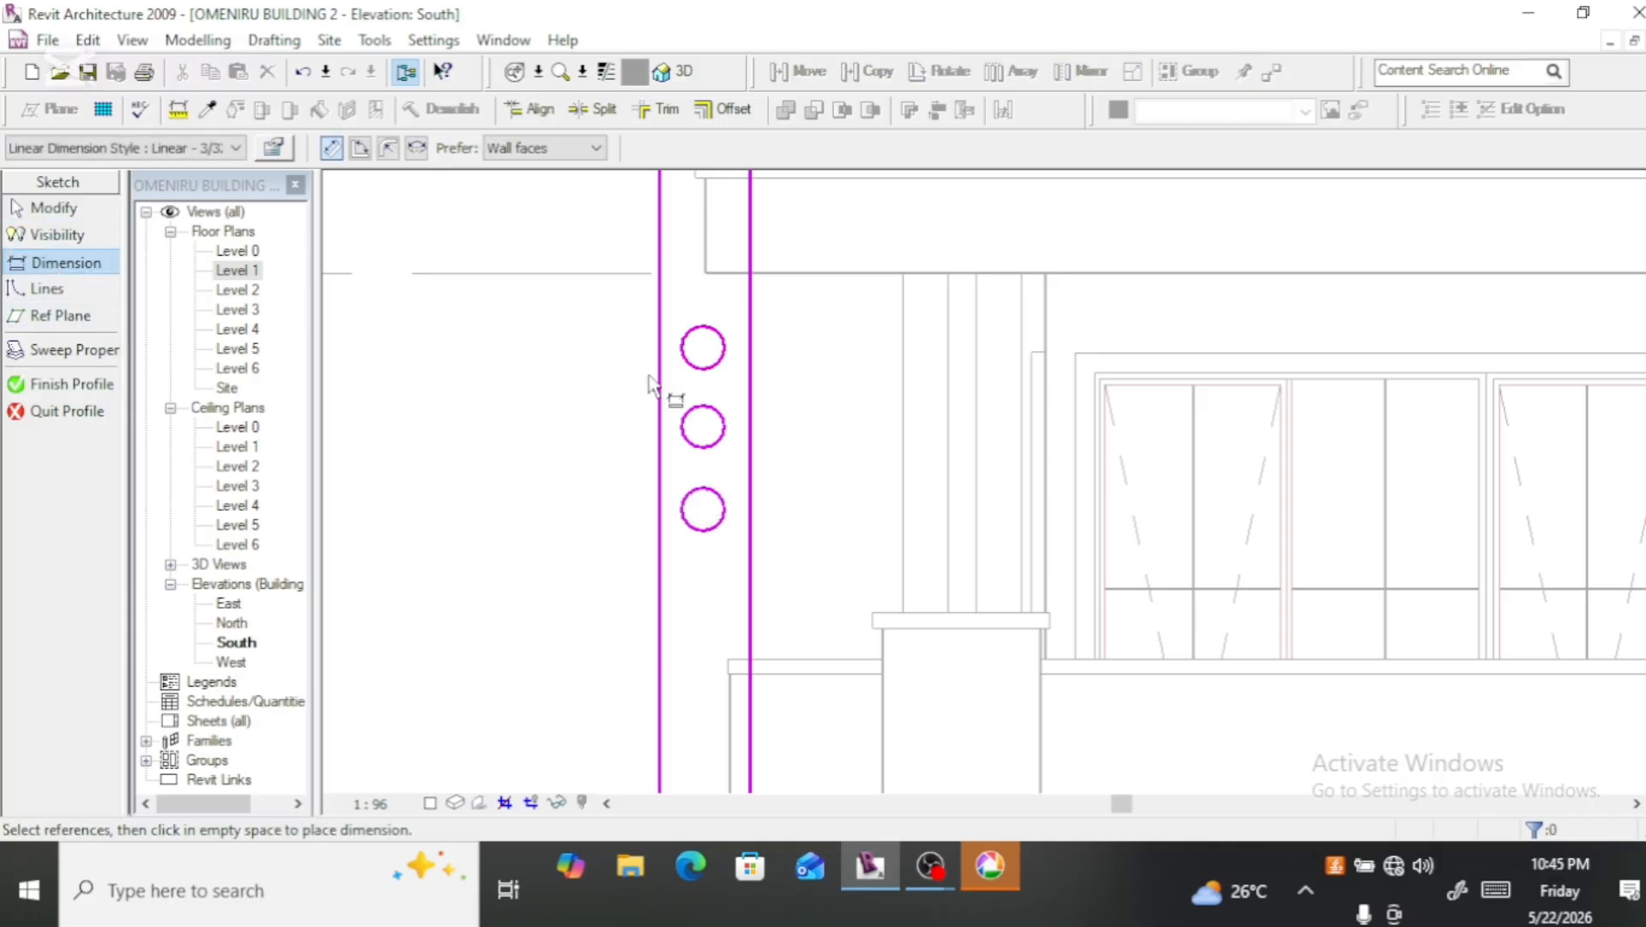
pyautogui.scroll(3, 700, 404)
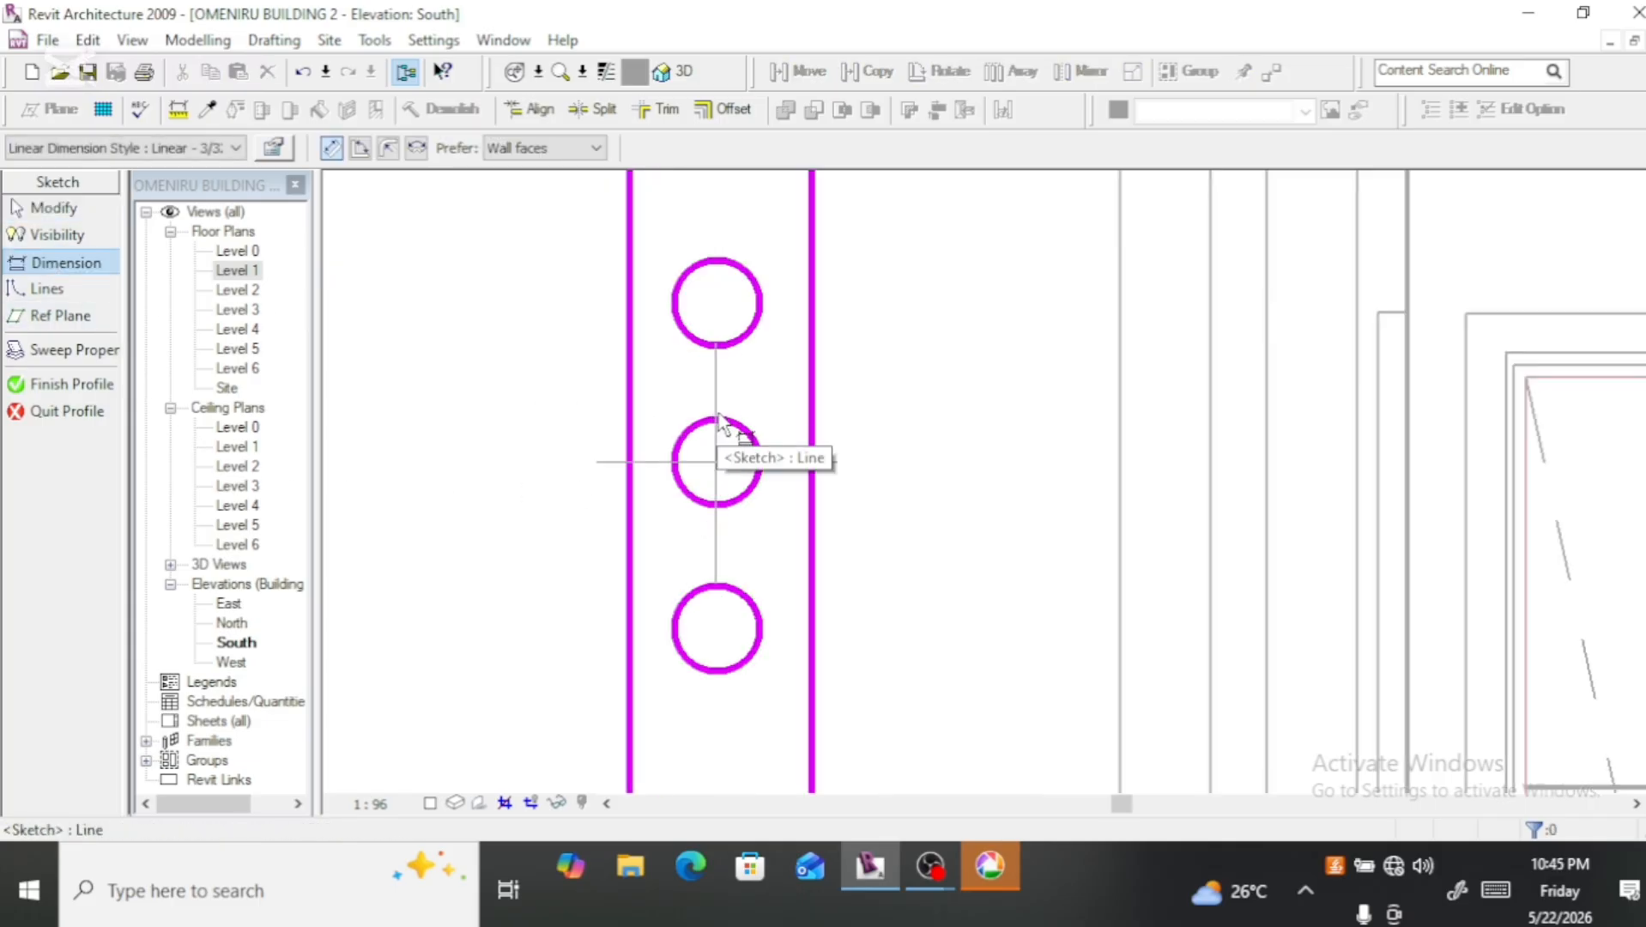
pyautogui.click(716, 461)
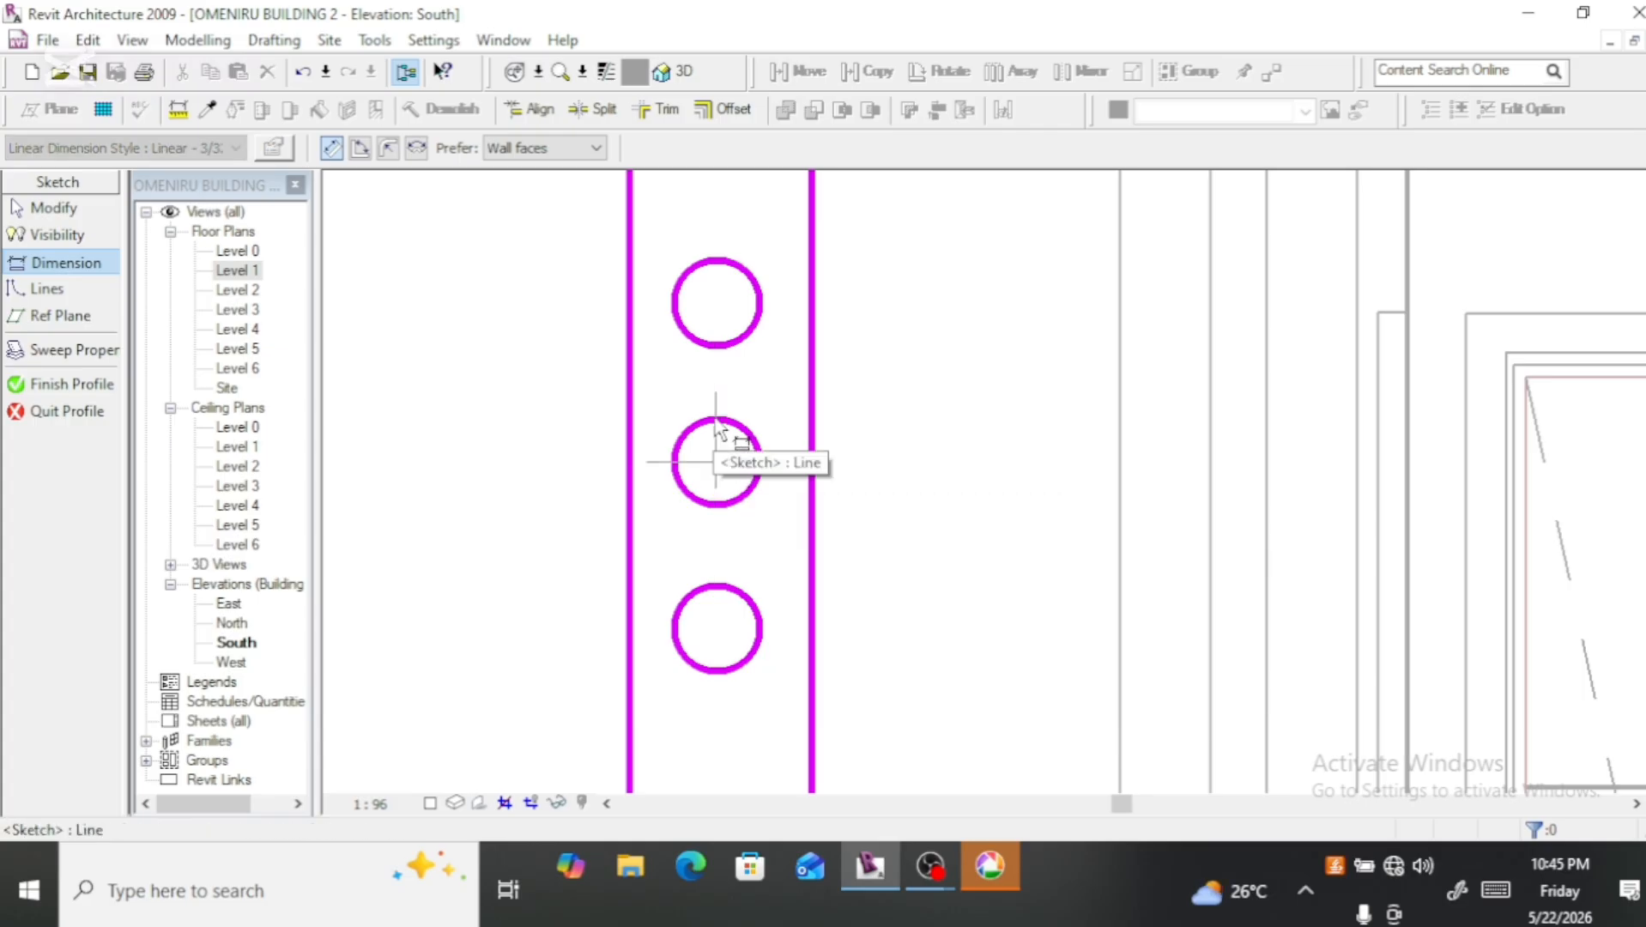
pyautogui.click(717, 347)
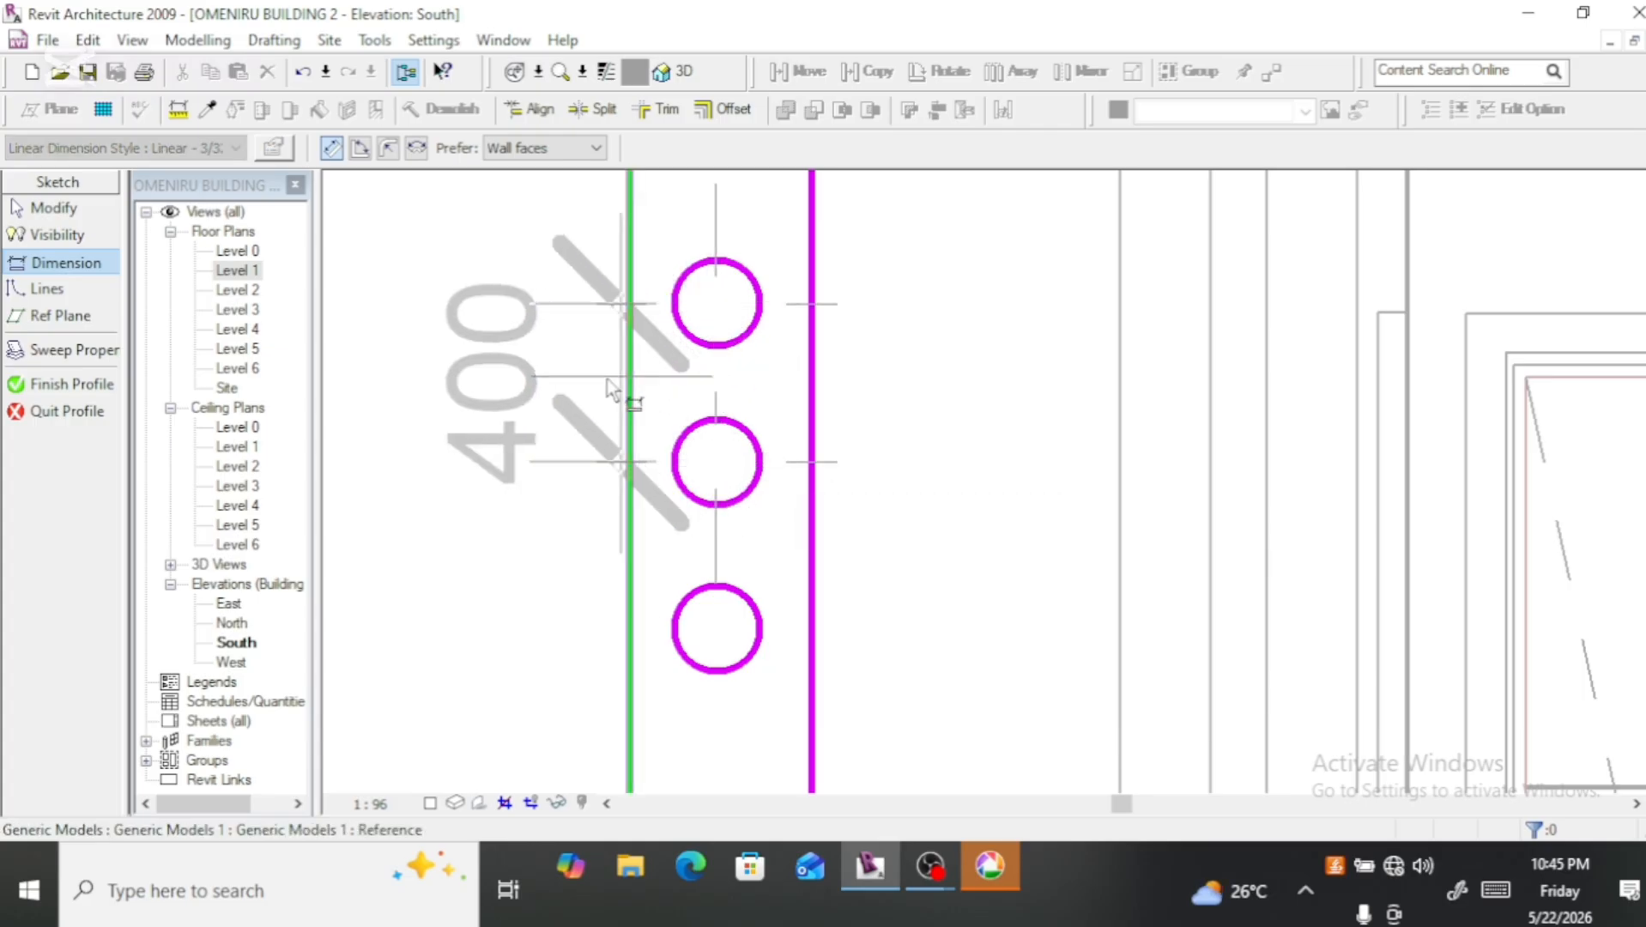
pyautogui.click(584, 397)
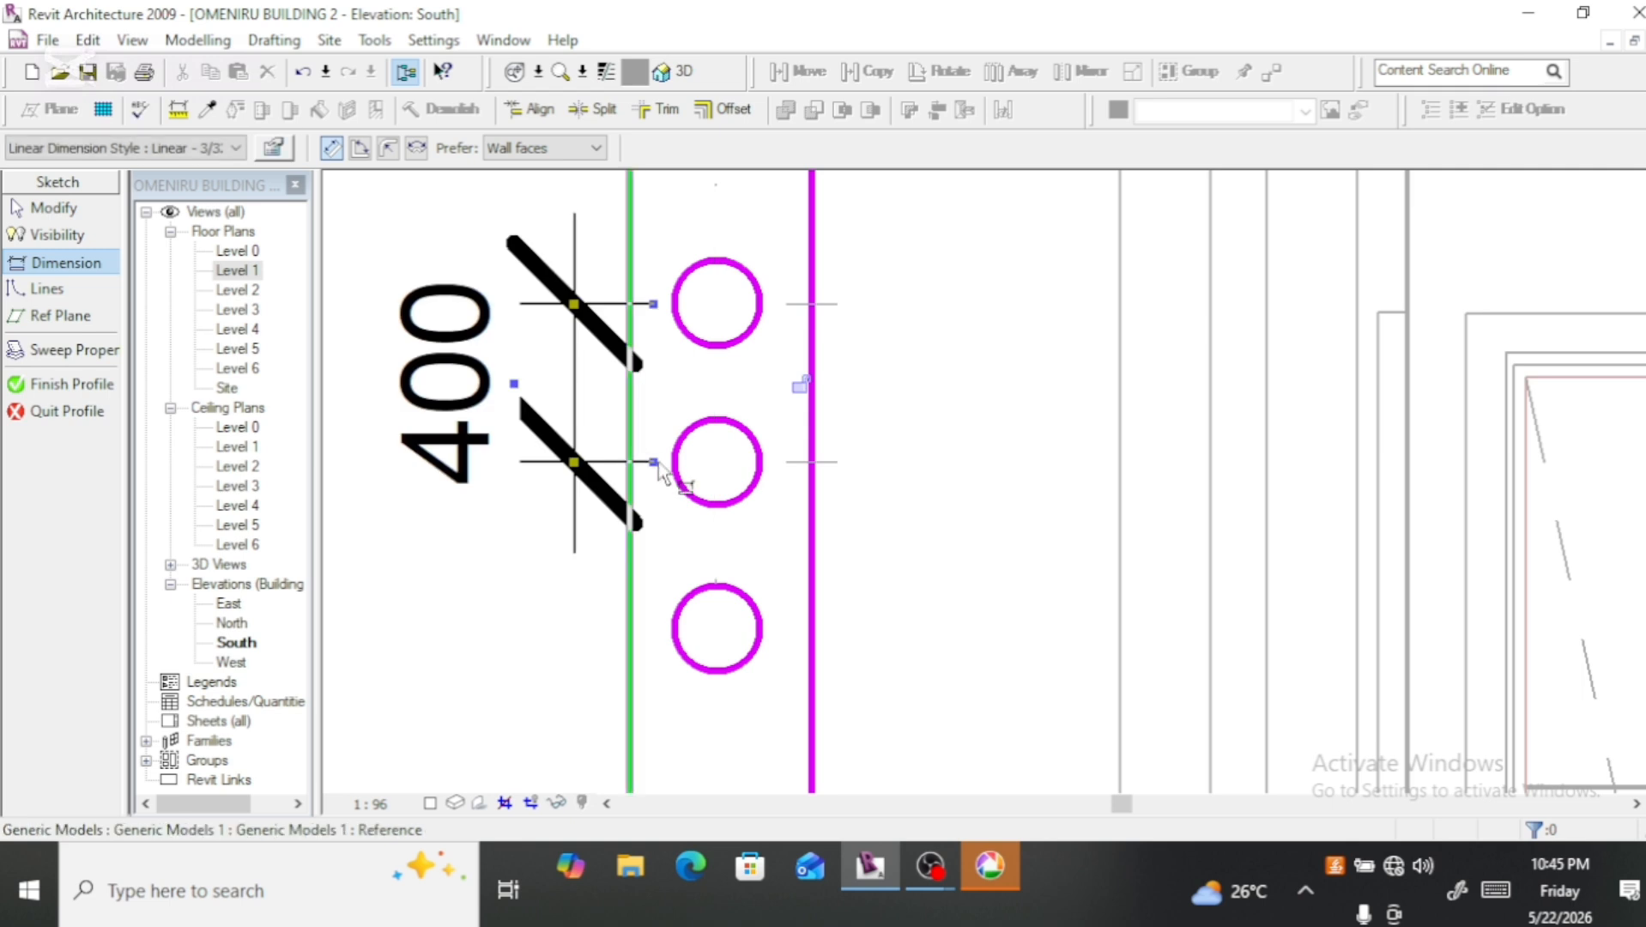
# Step: Dimension the vertical distance between the centres of the middle and lowest circles on the side facing the building
pyautogui.click(720, 465)
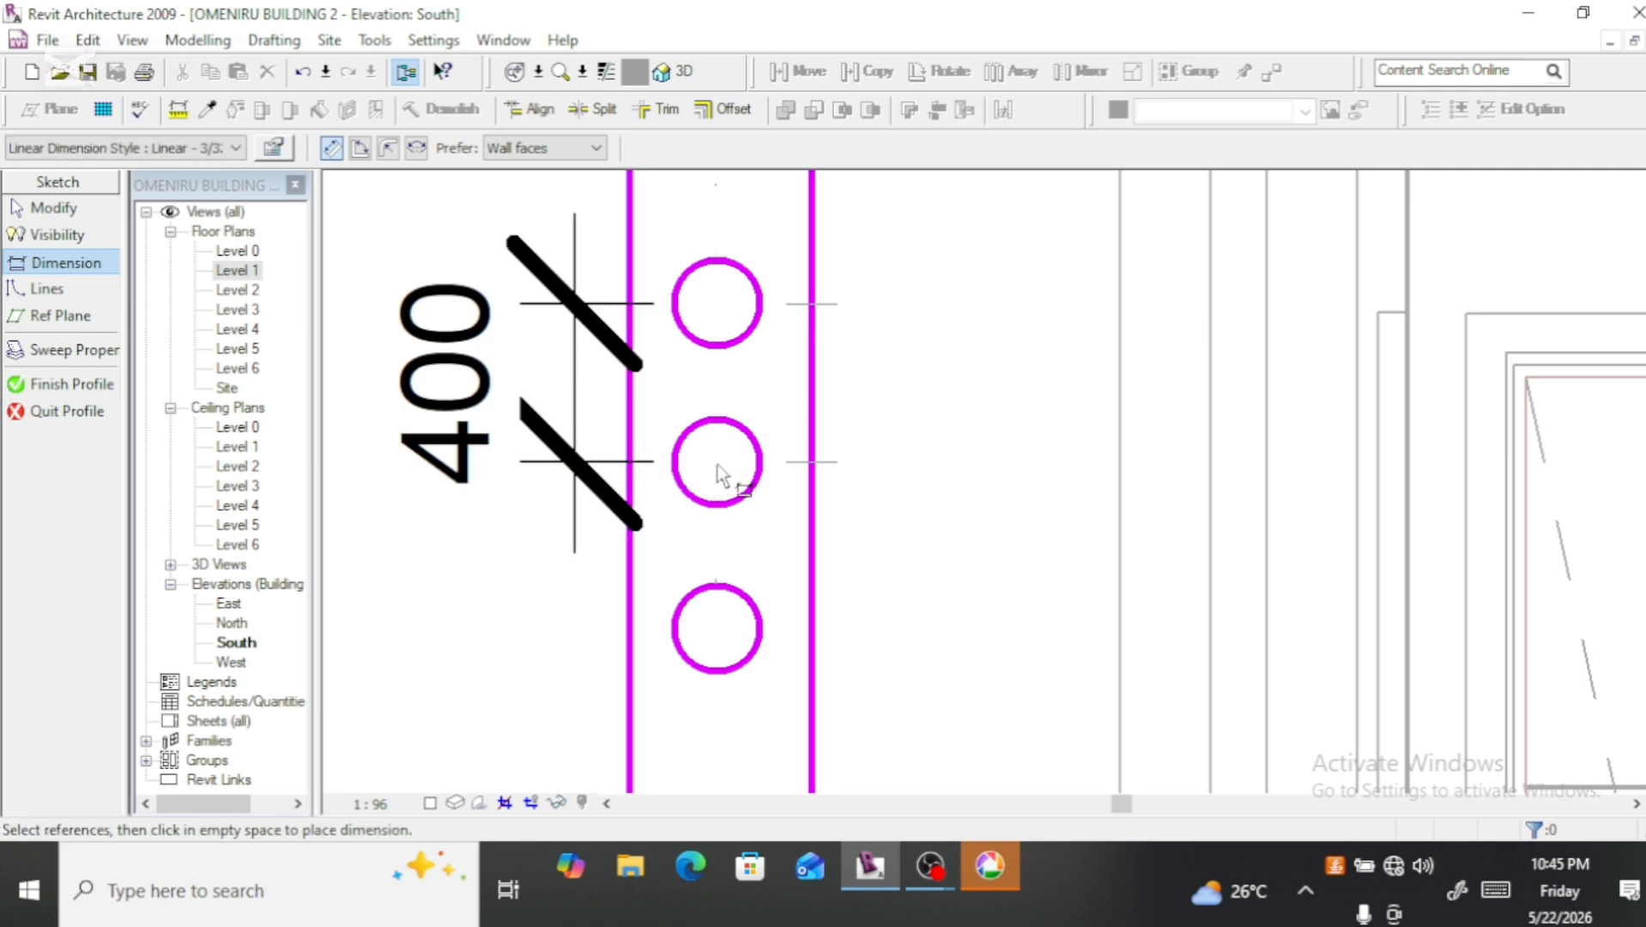
pyautogui.click(719, 508)
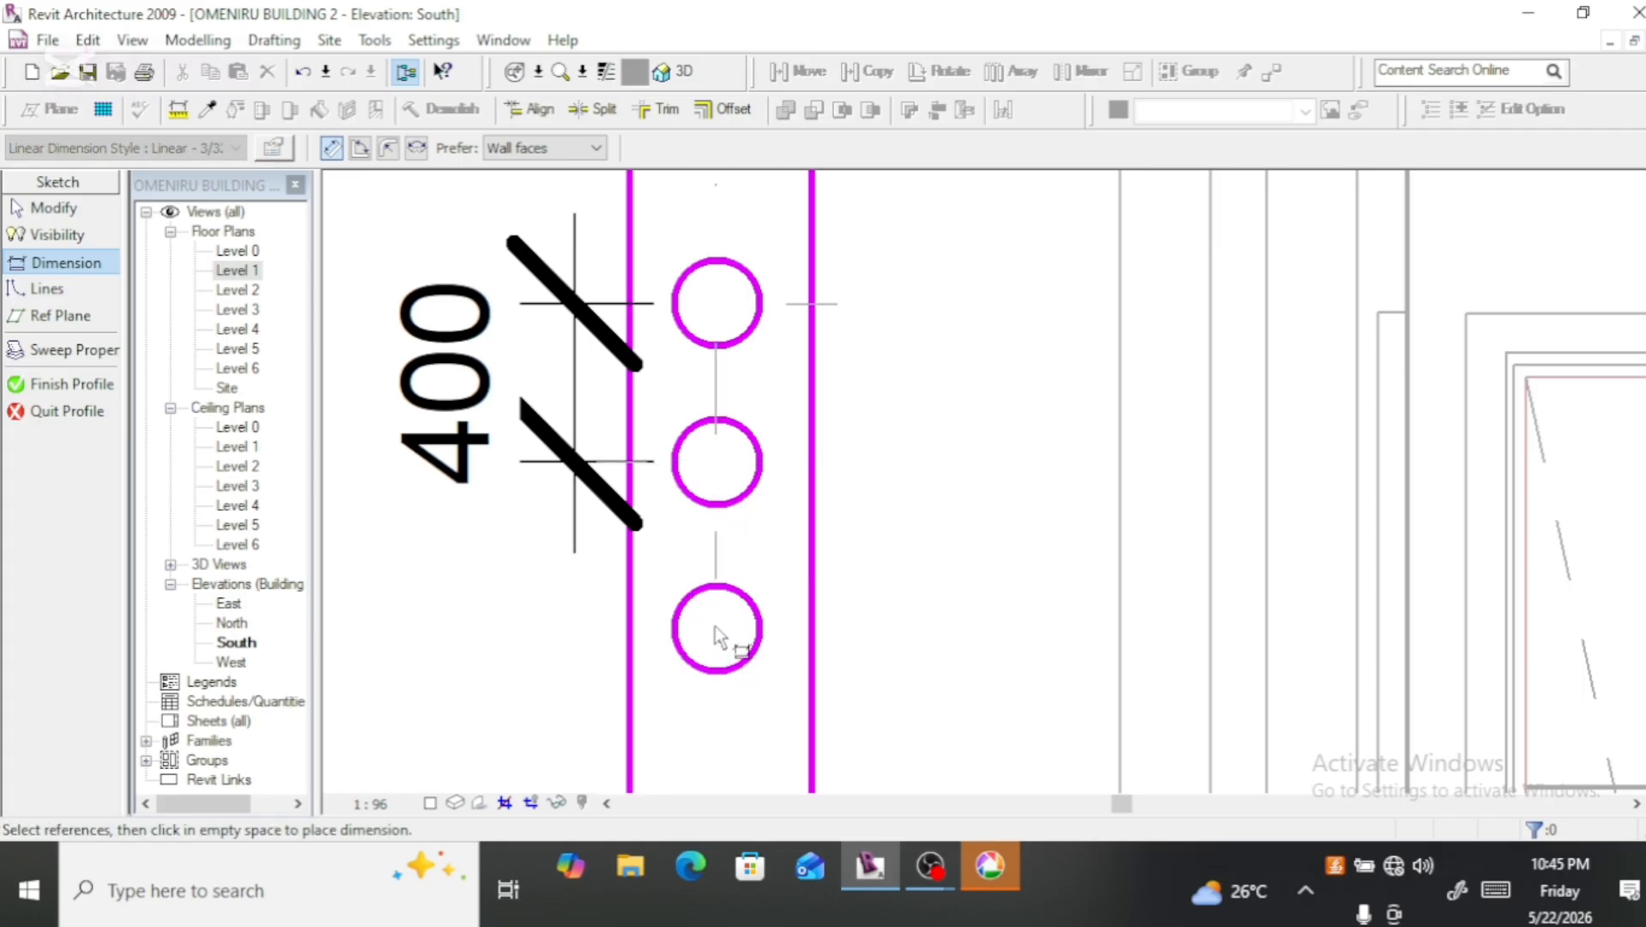
pyautogui.click(722, 676)
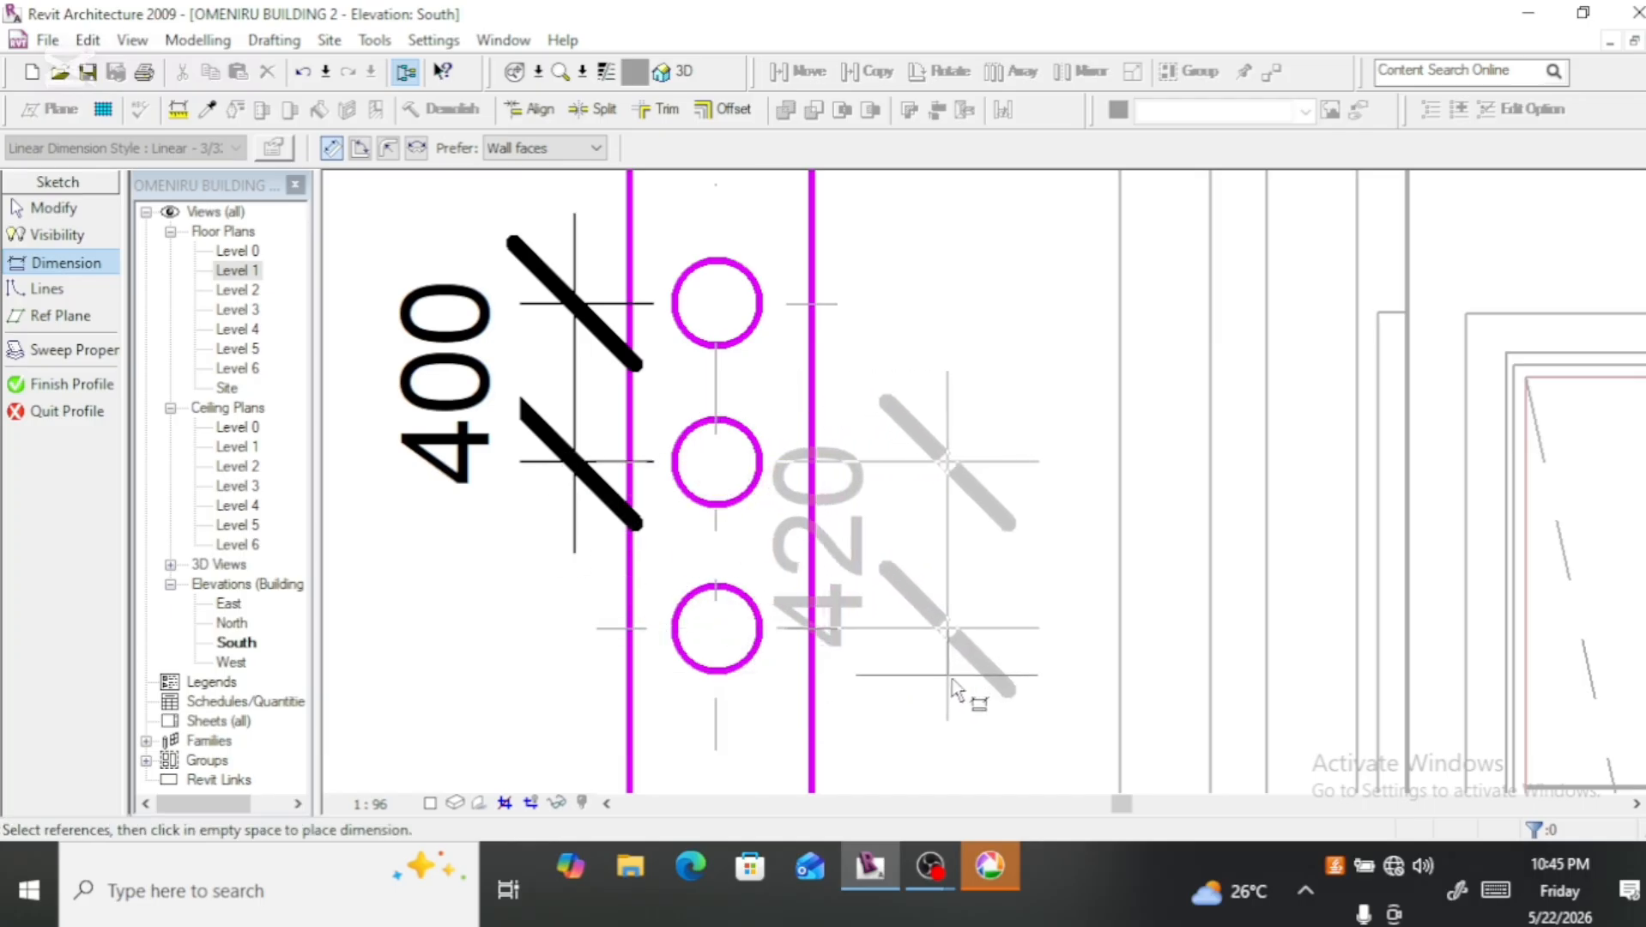
pyautogui.click(959, 678)
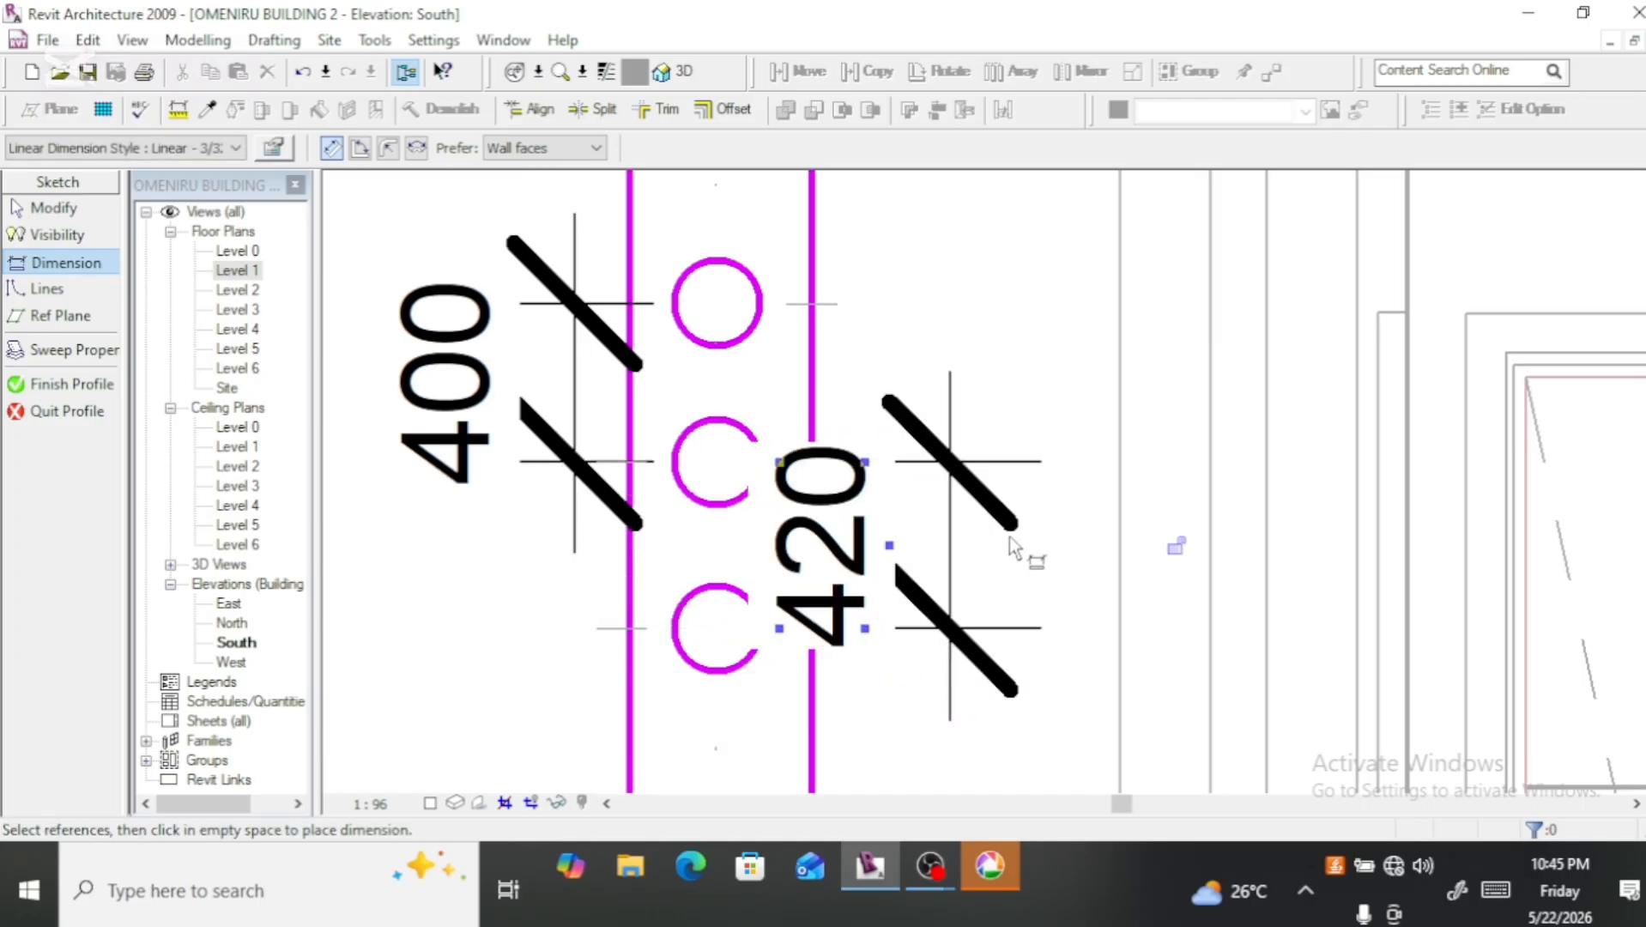
pyautogui.press('Escape')
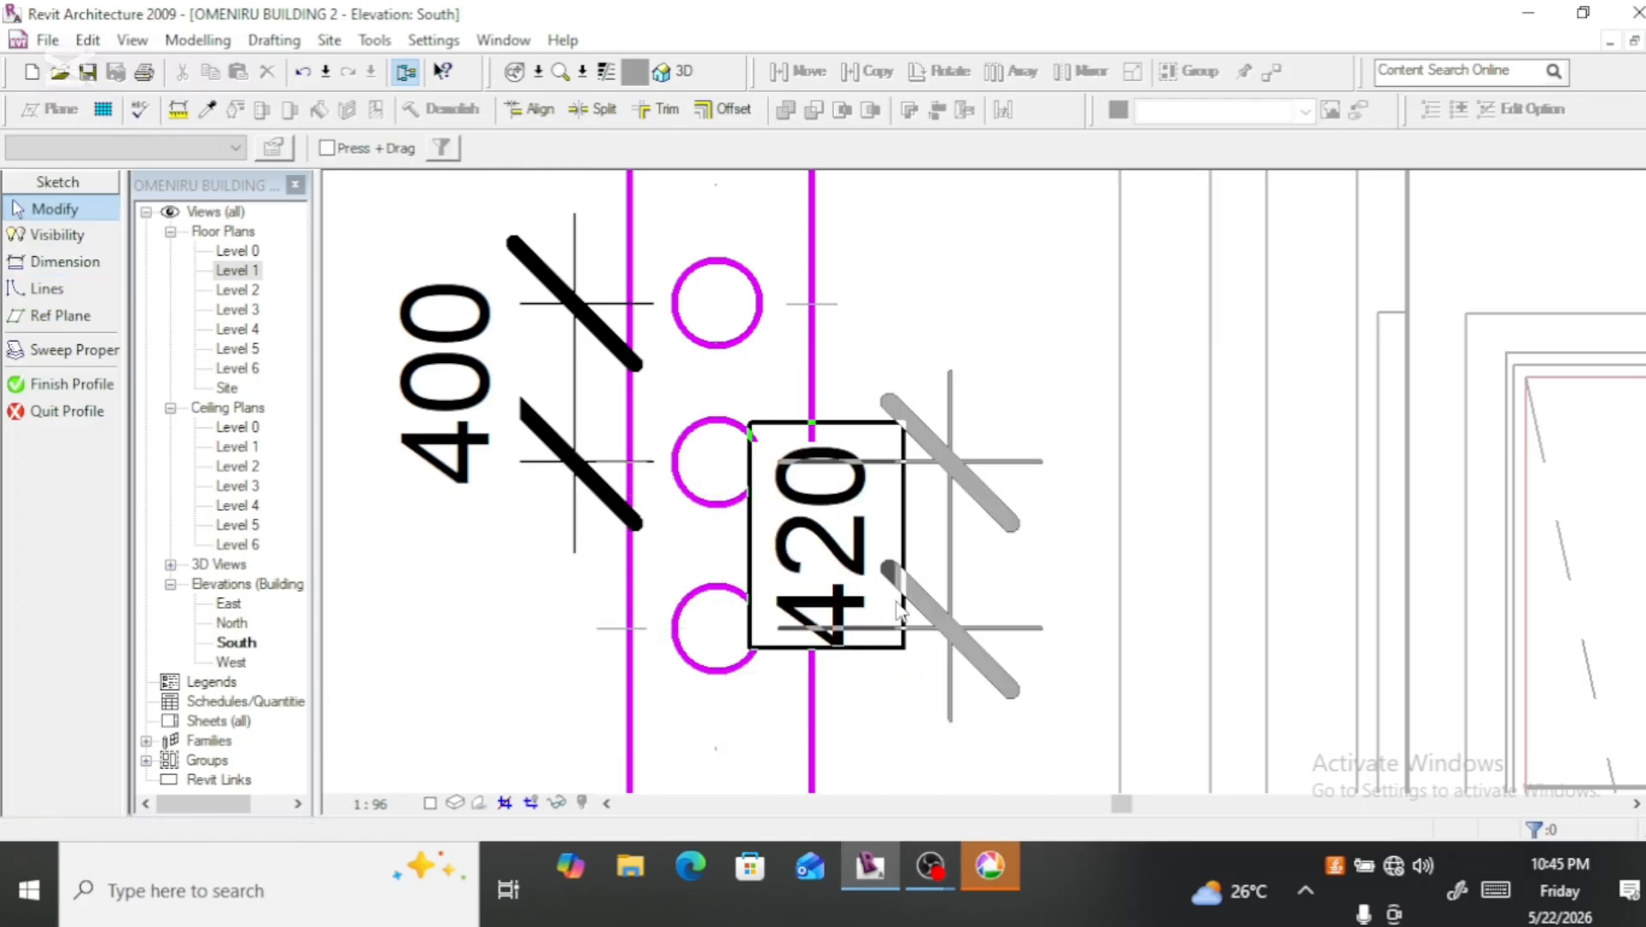
# Step: Nudge both arcs of the lowest circle vertically until its centre spacing to the middle circle is 400 mm
pyautogui.click(697, 644)
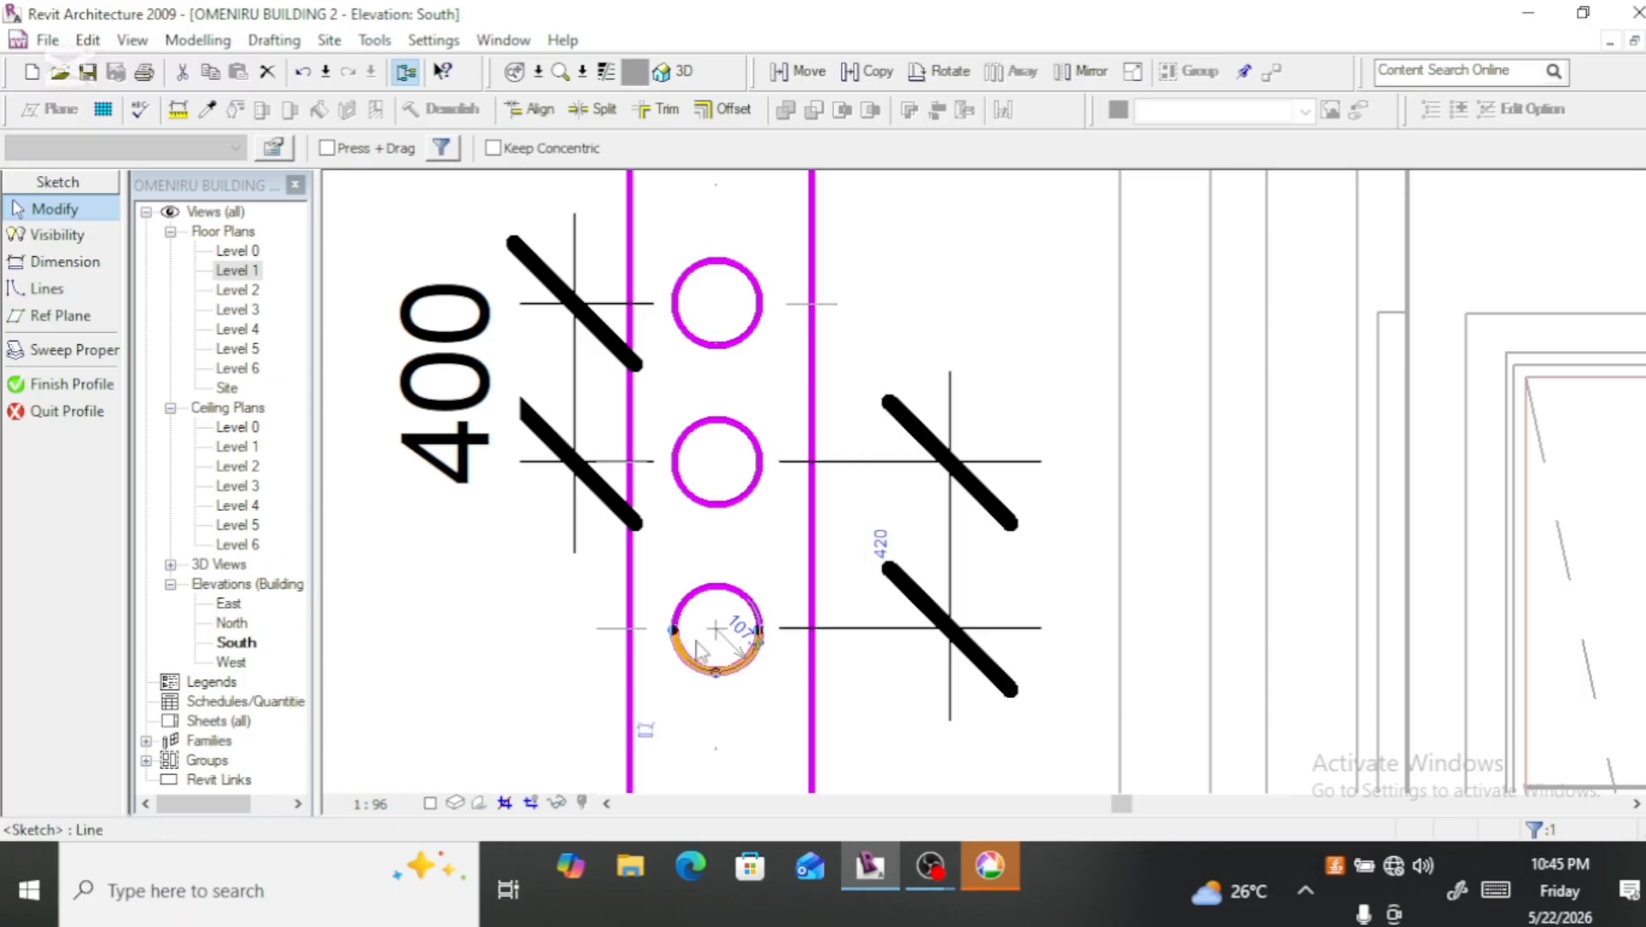
pyautogui.click(712, 599)
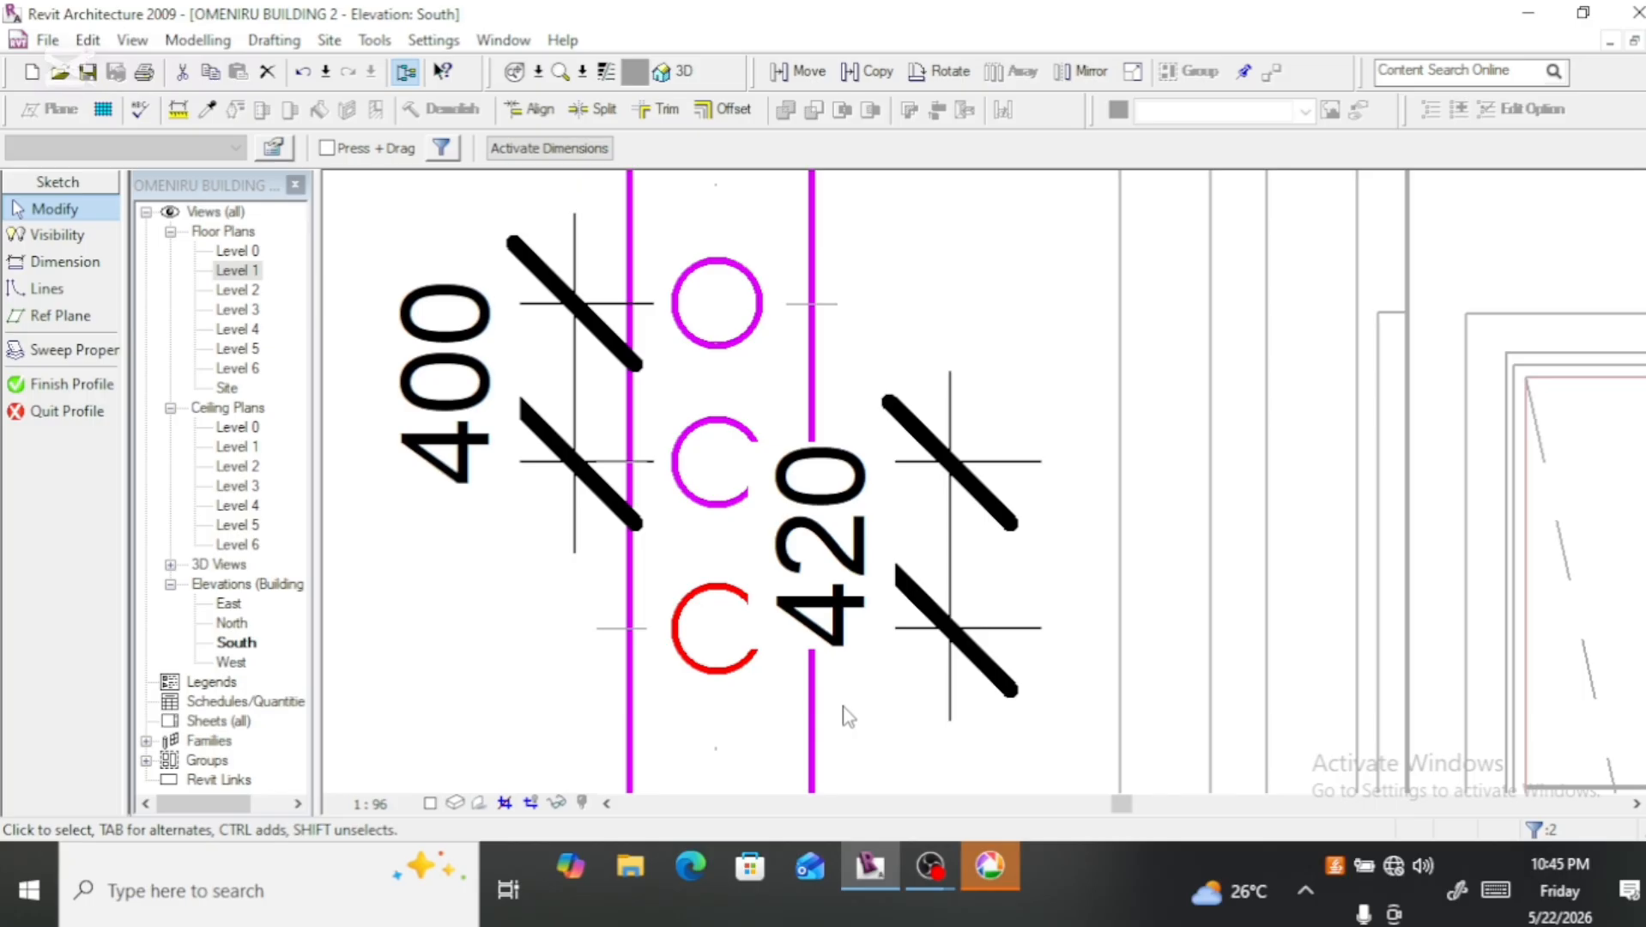
pyautogui.press('Up')
pyautogui.press('Up')
pyautogui.press('Up')
pyautogui.press('Up')
pyautogui.press('Up')
pyautogui.press('Up')
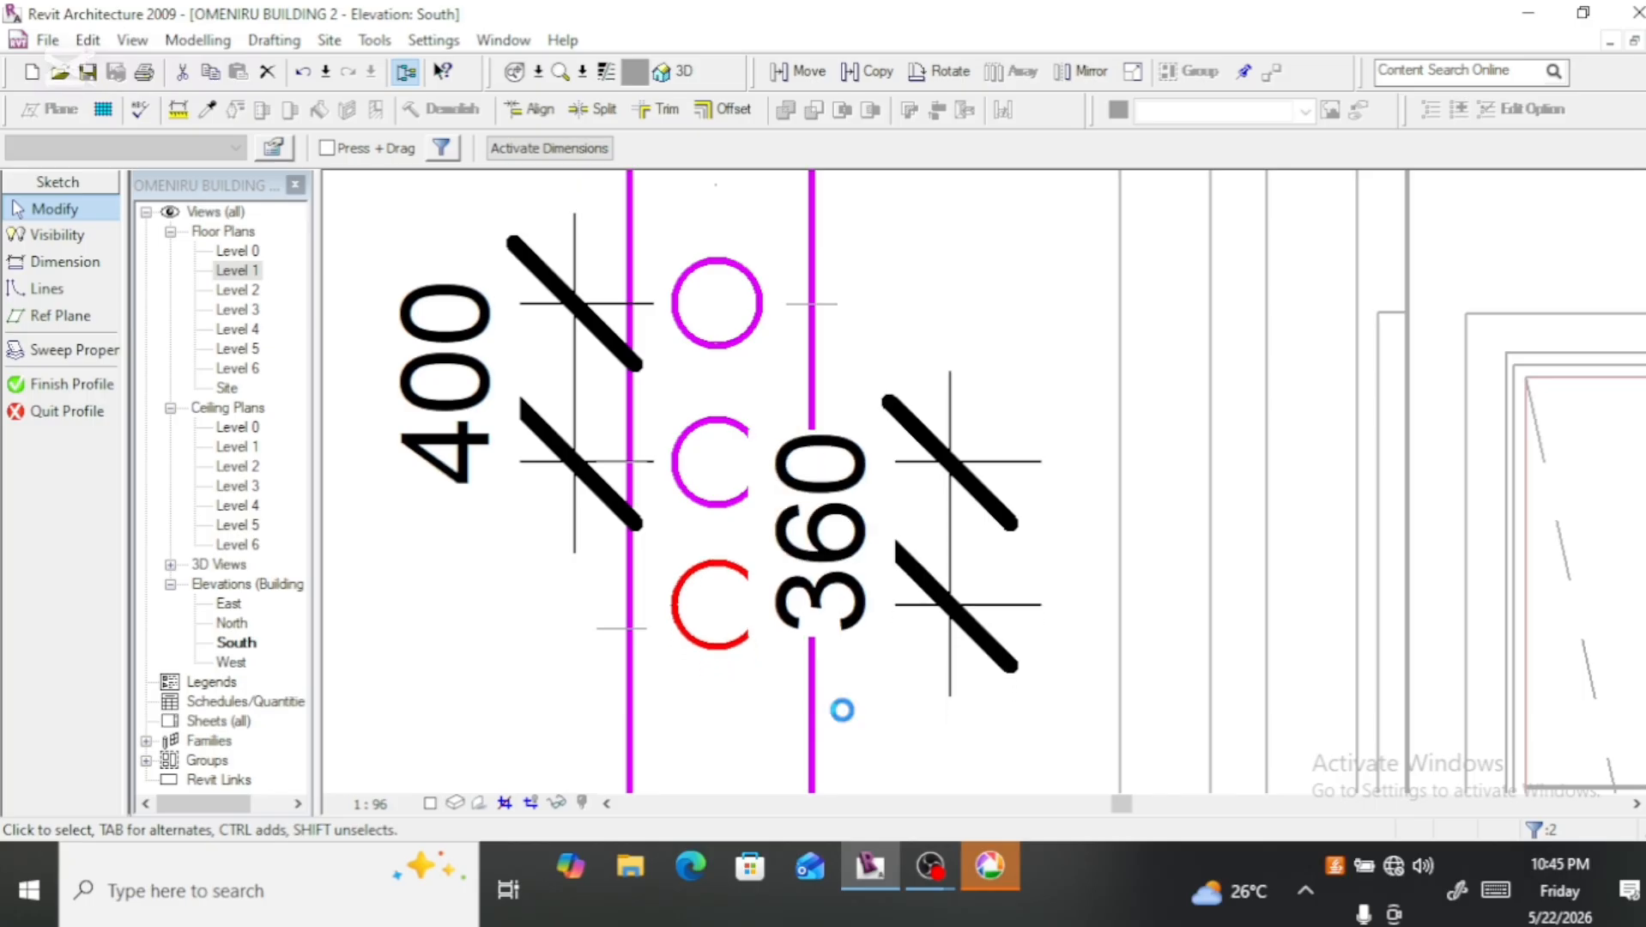
pyautogui.press('Down')
pyautogui.press('Down')
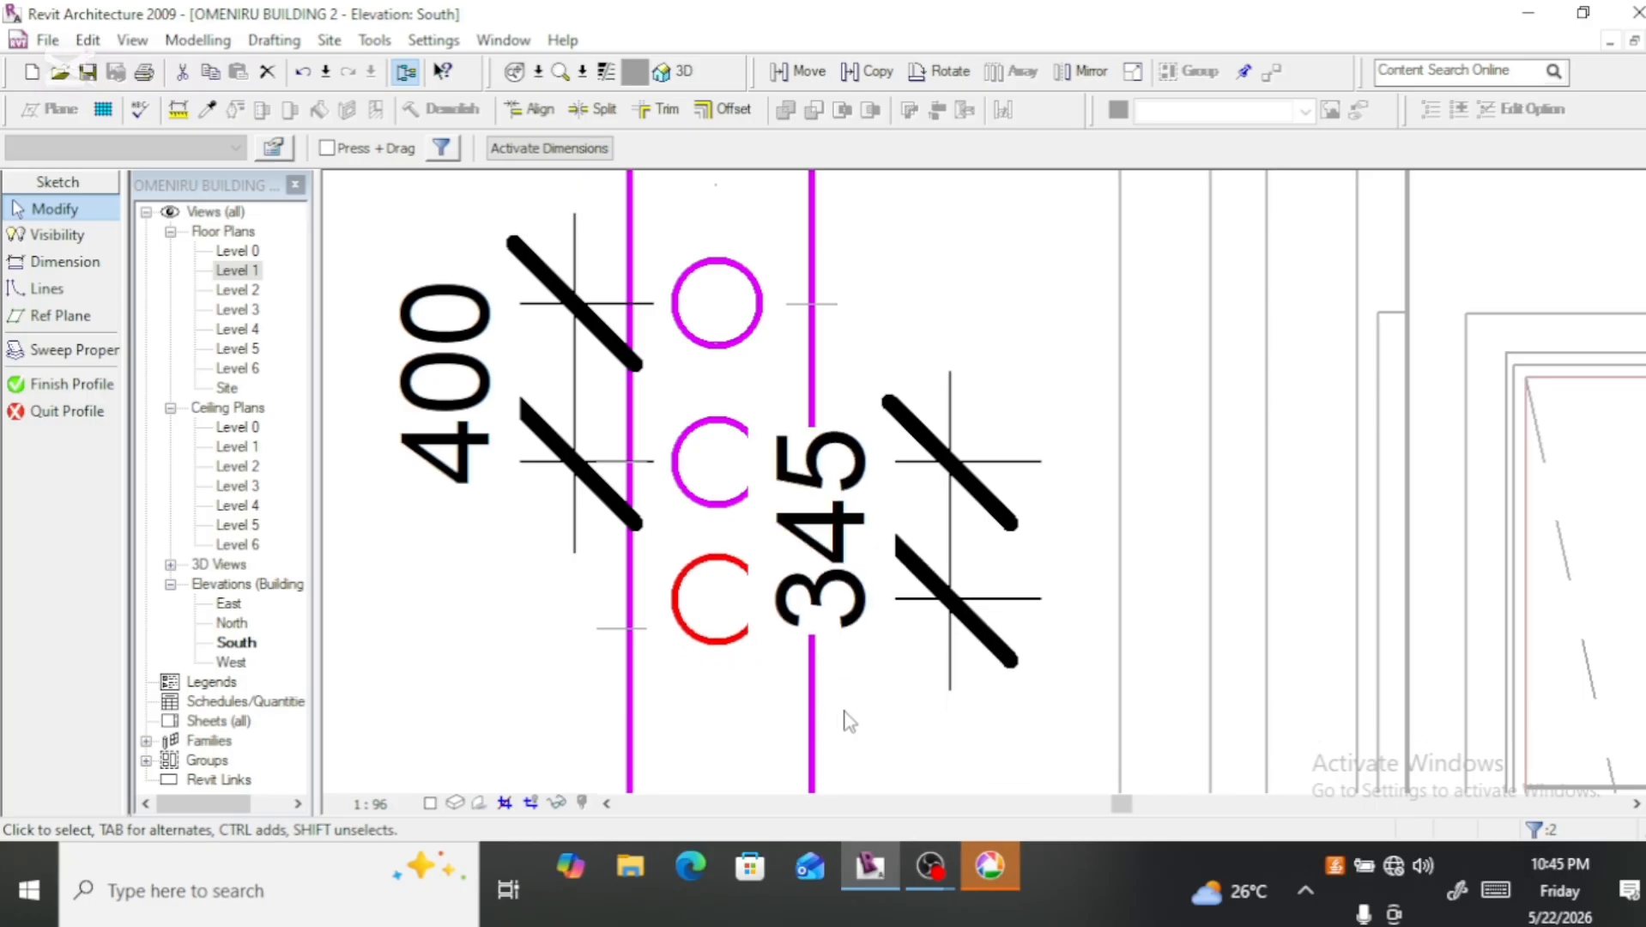
pyautogui.press('Down')
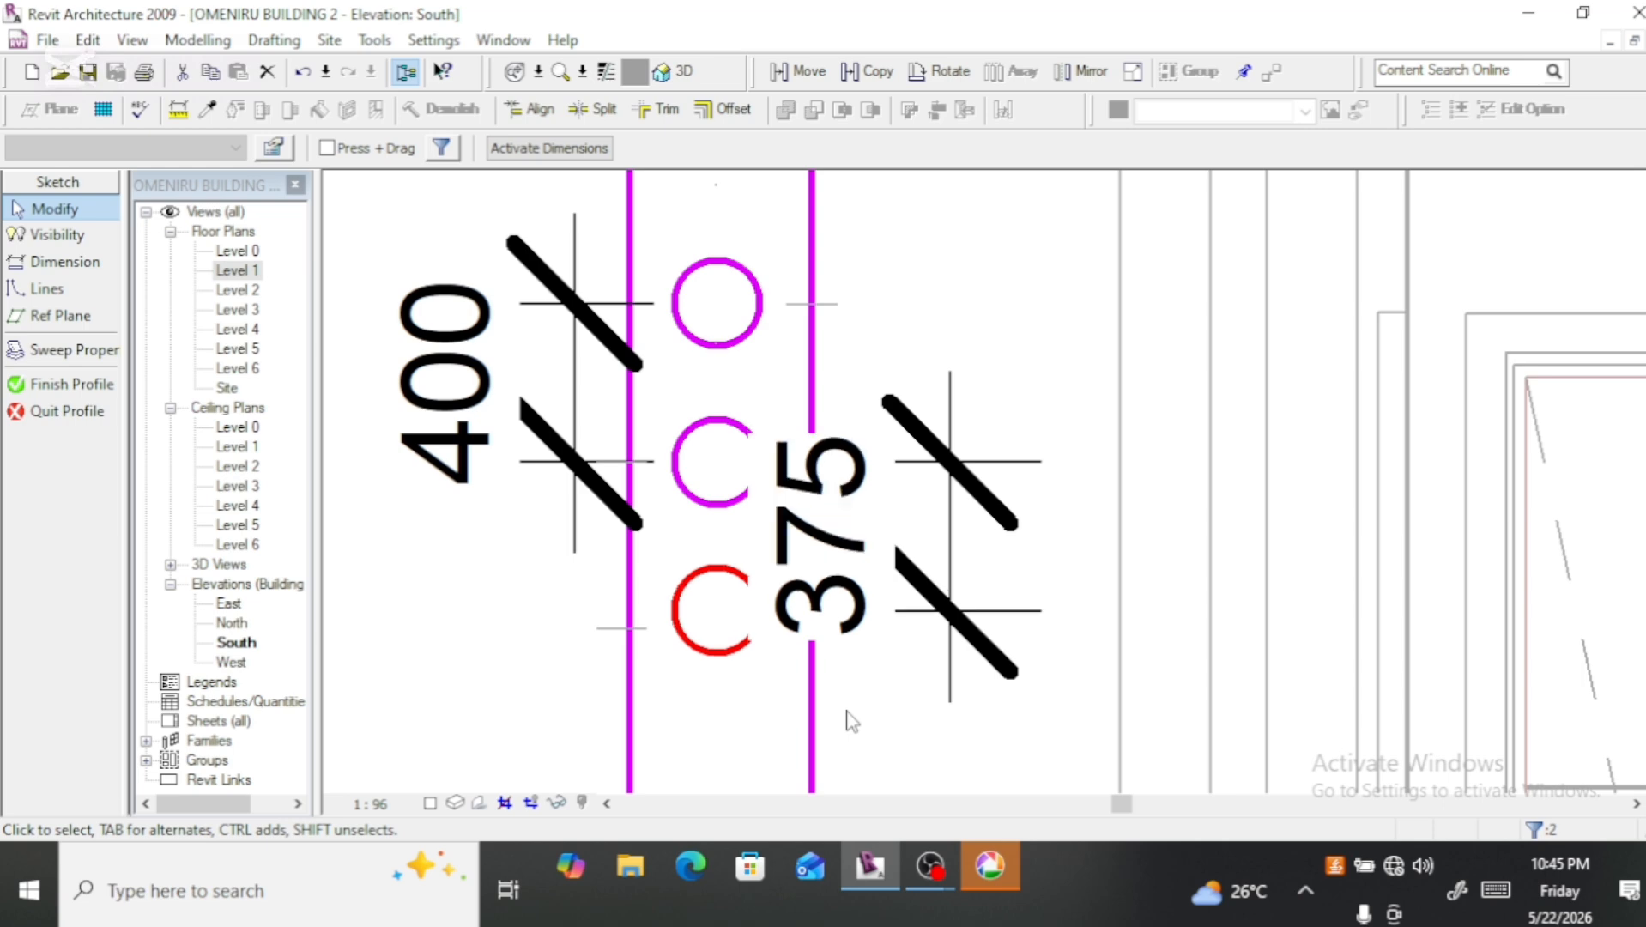
pyautogui.press('Down')
pyautogui.press('Down')
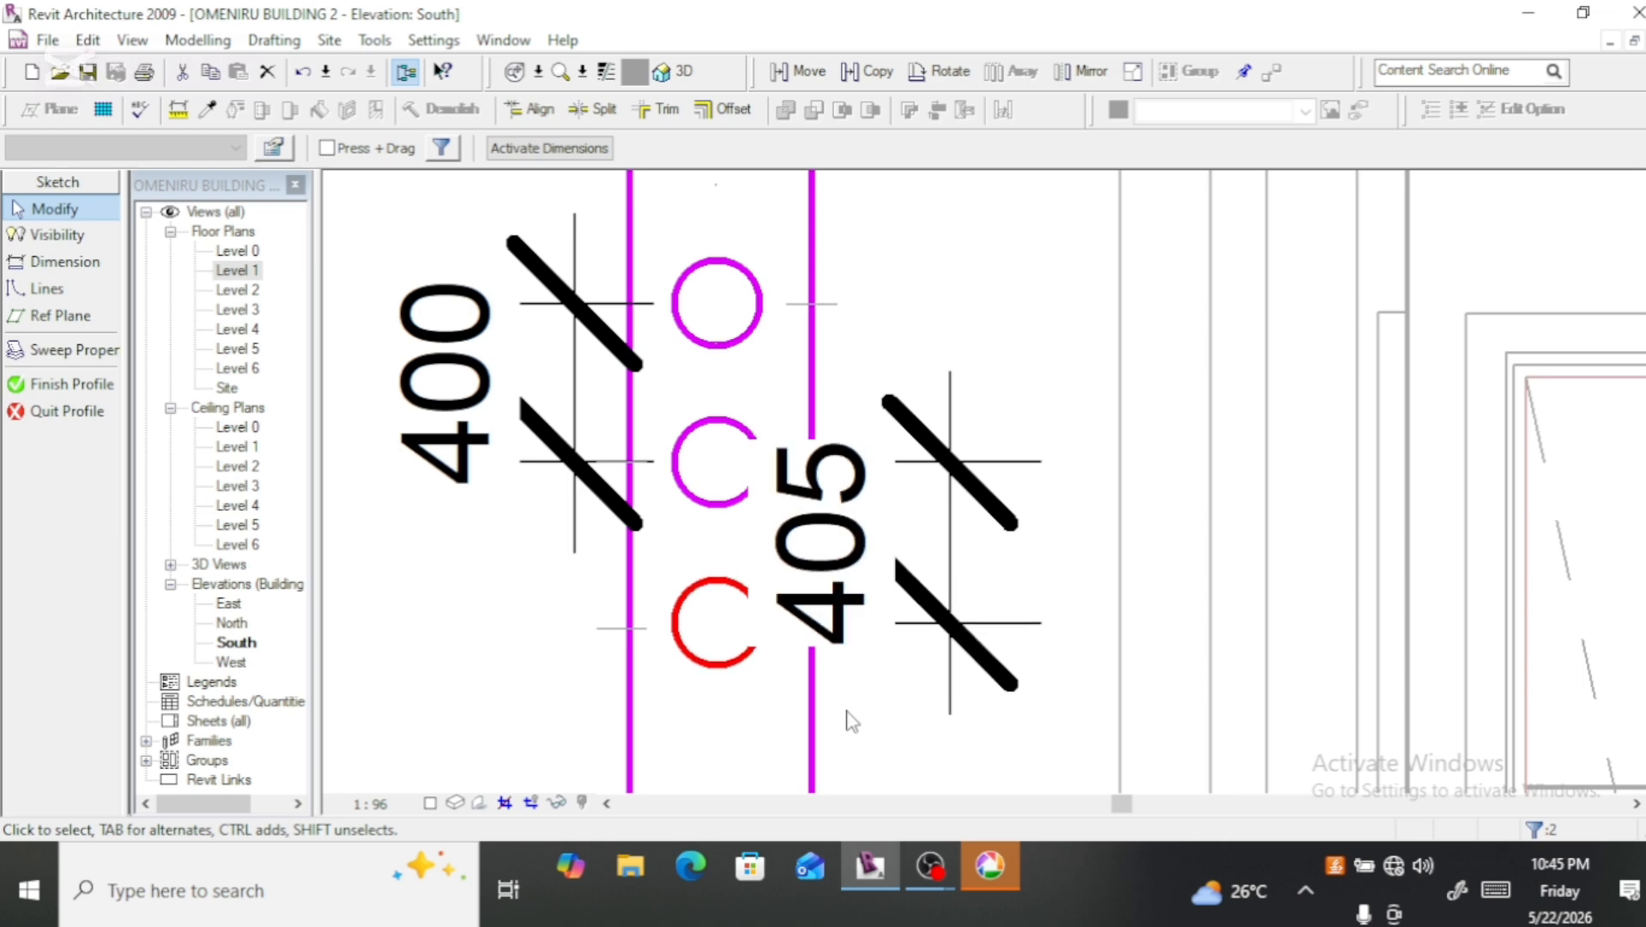
pyautogui.scroll(2, 808, 657)
pyautogui.press('Up')
pyautogui.press('Up')
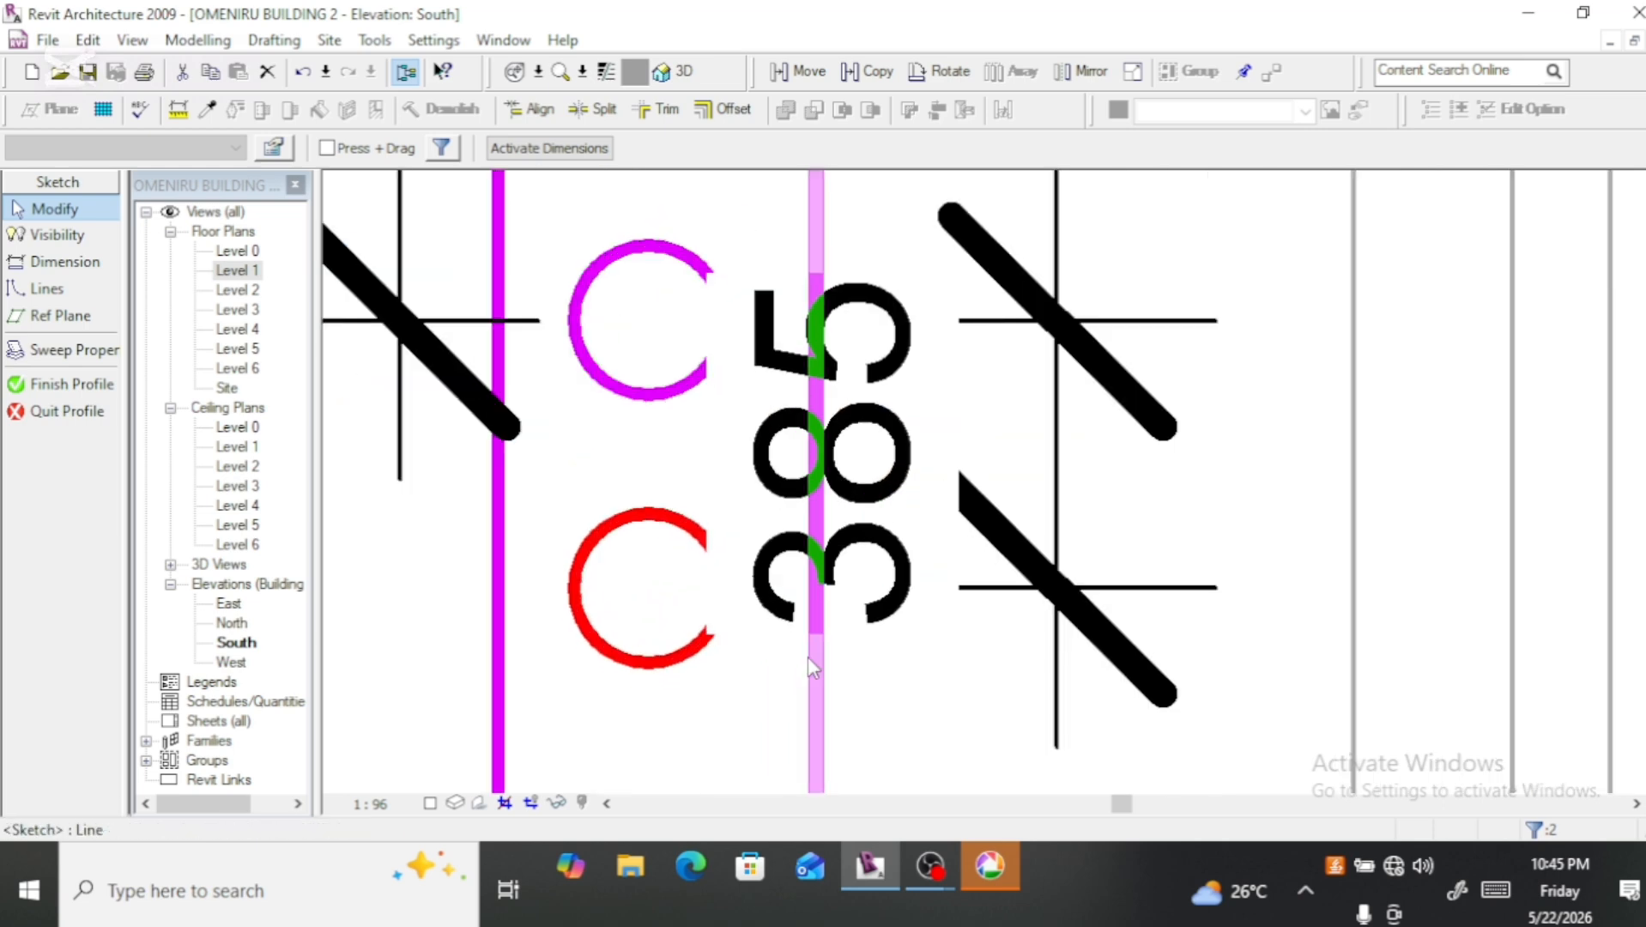
pyautogui.press('Down')
pyautogui.press('Down')
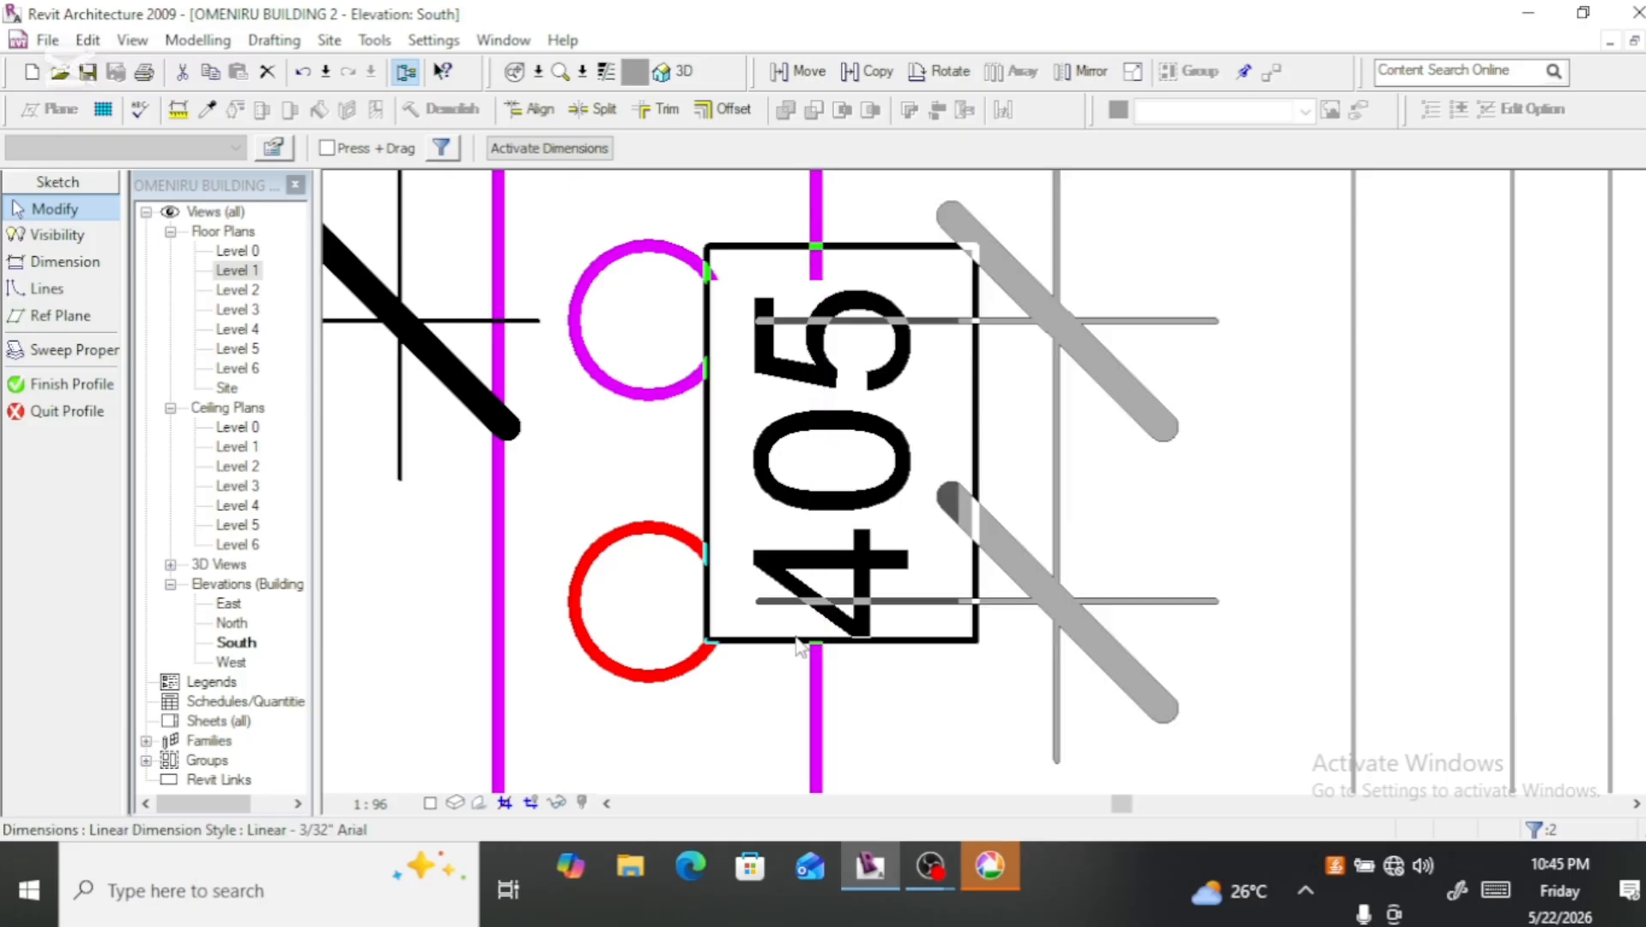
pyautogui.scroll(2, 798, 640)
pyautogui.press('Up')
pyautogui.scroll(-2, 819, 700)
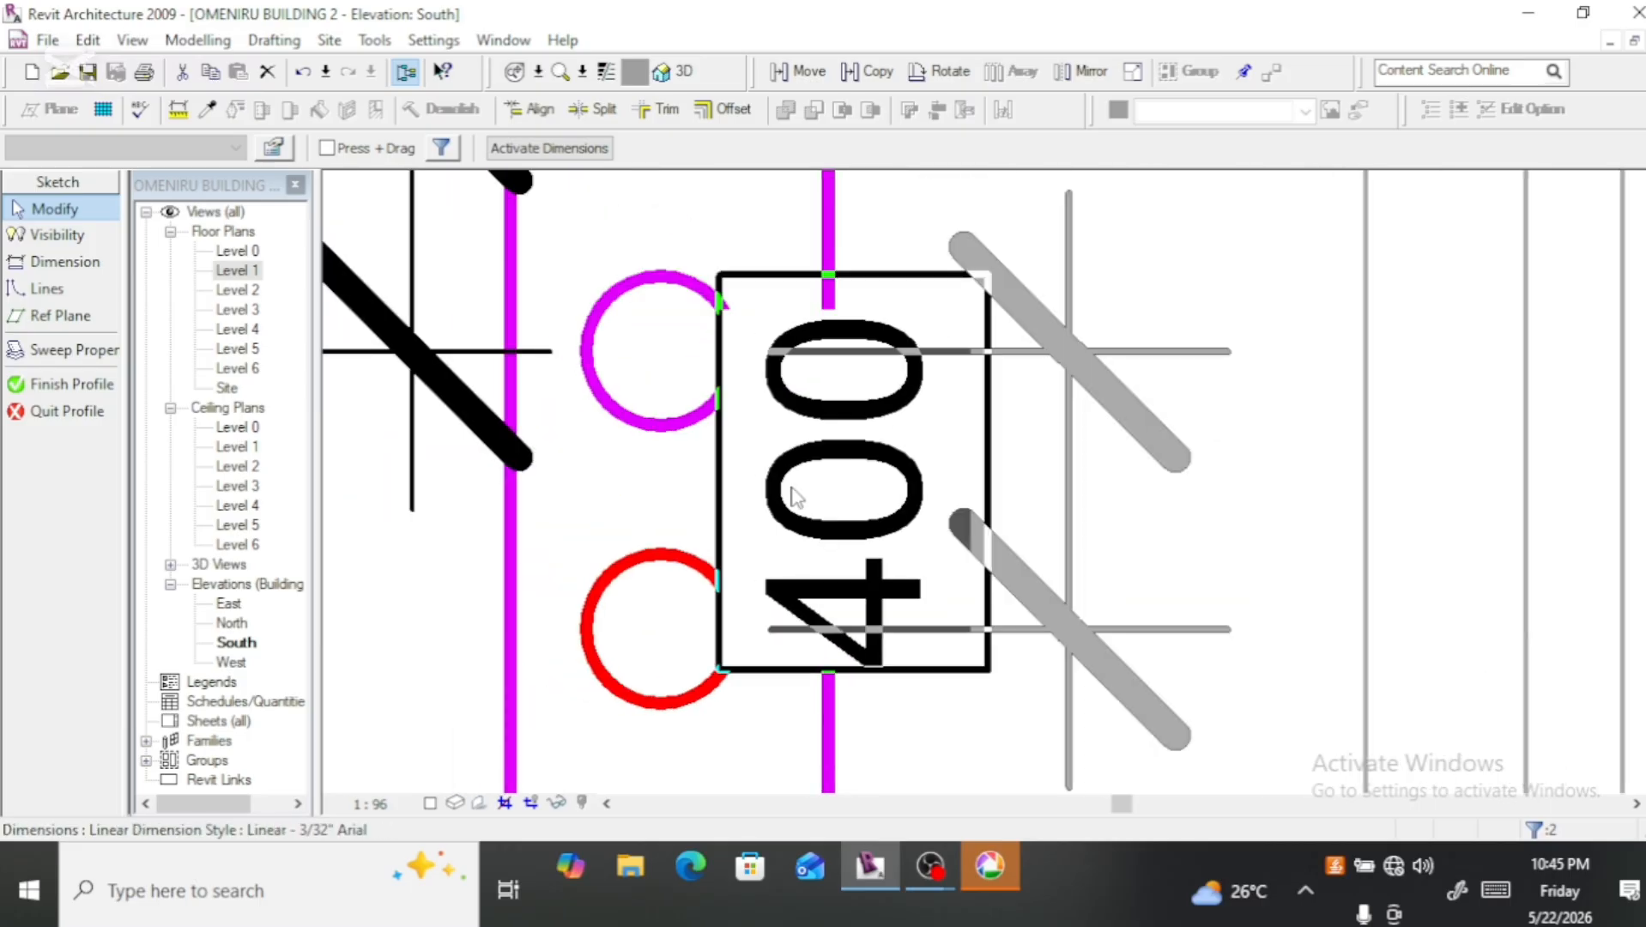
pyautogui.scroll(-5, 795, 496)
pyautogui.click(519, 519)
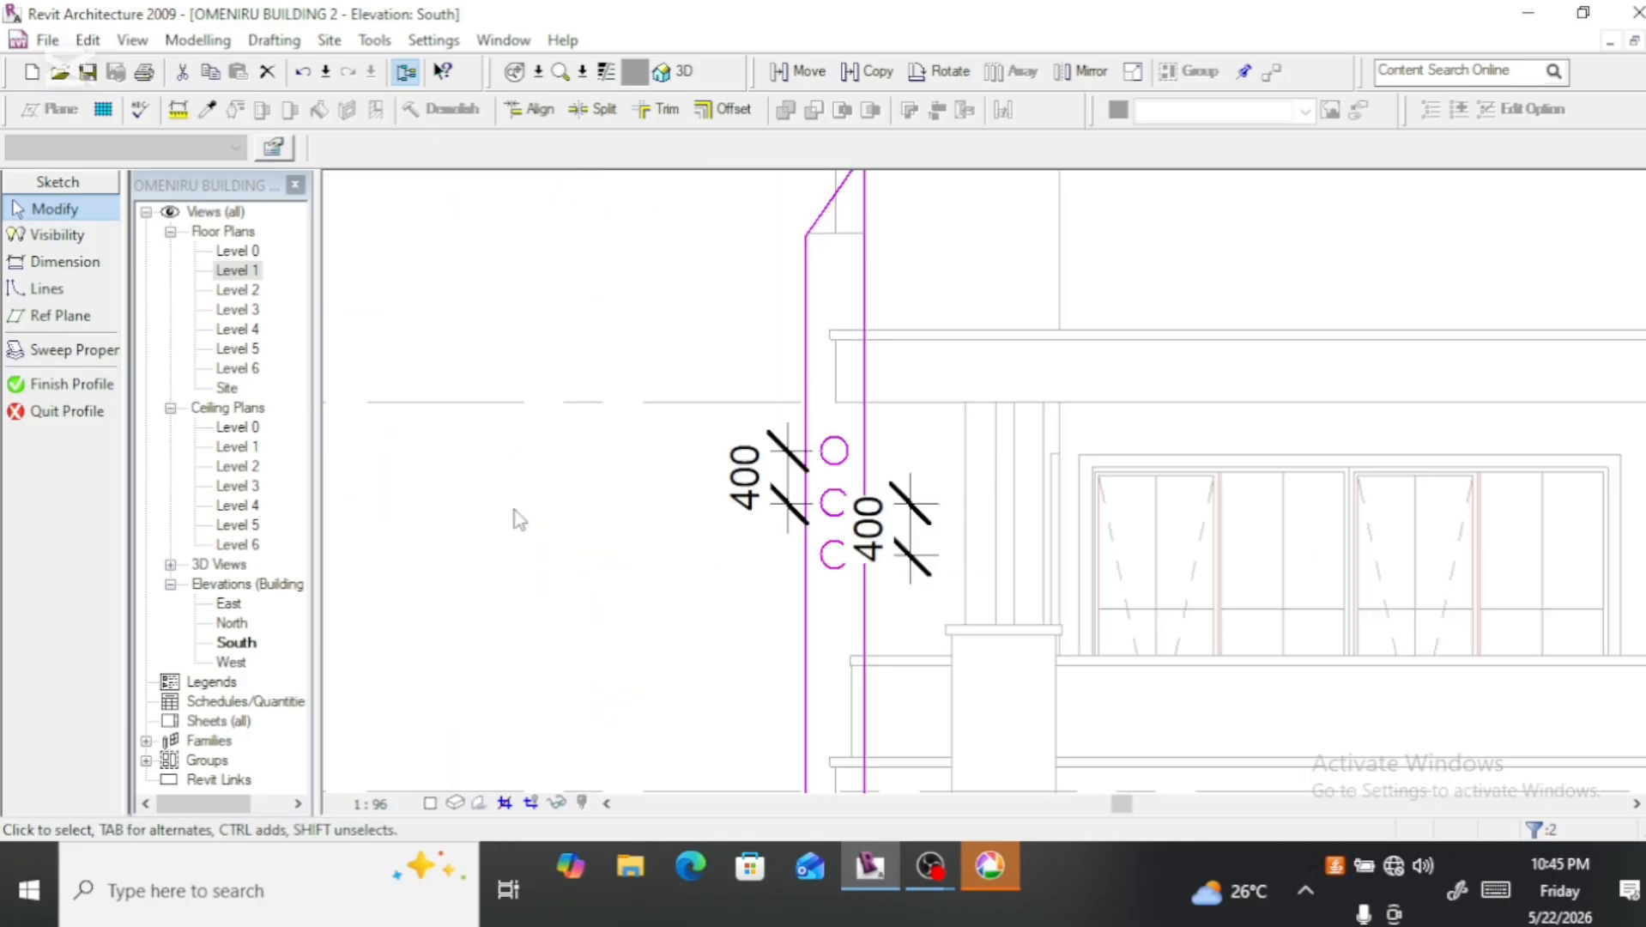
# Step: Delete both spacing dimensions beside the three circles
pyautogui.click(912, 565)
pyautogui.press('Delete')
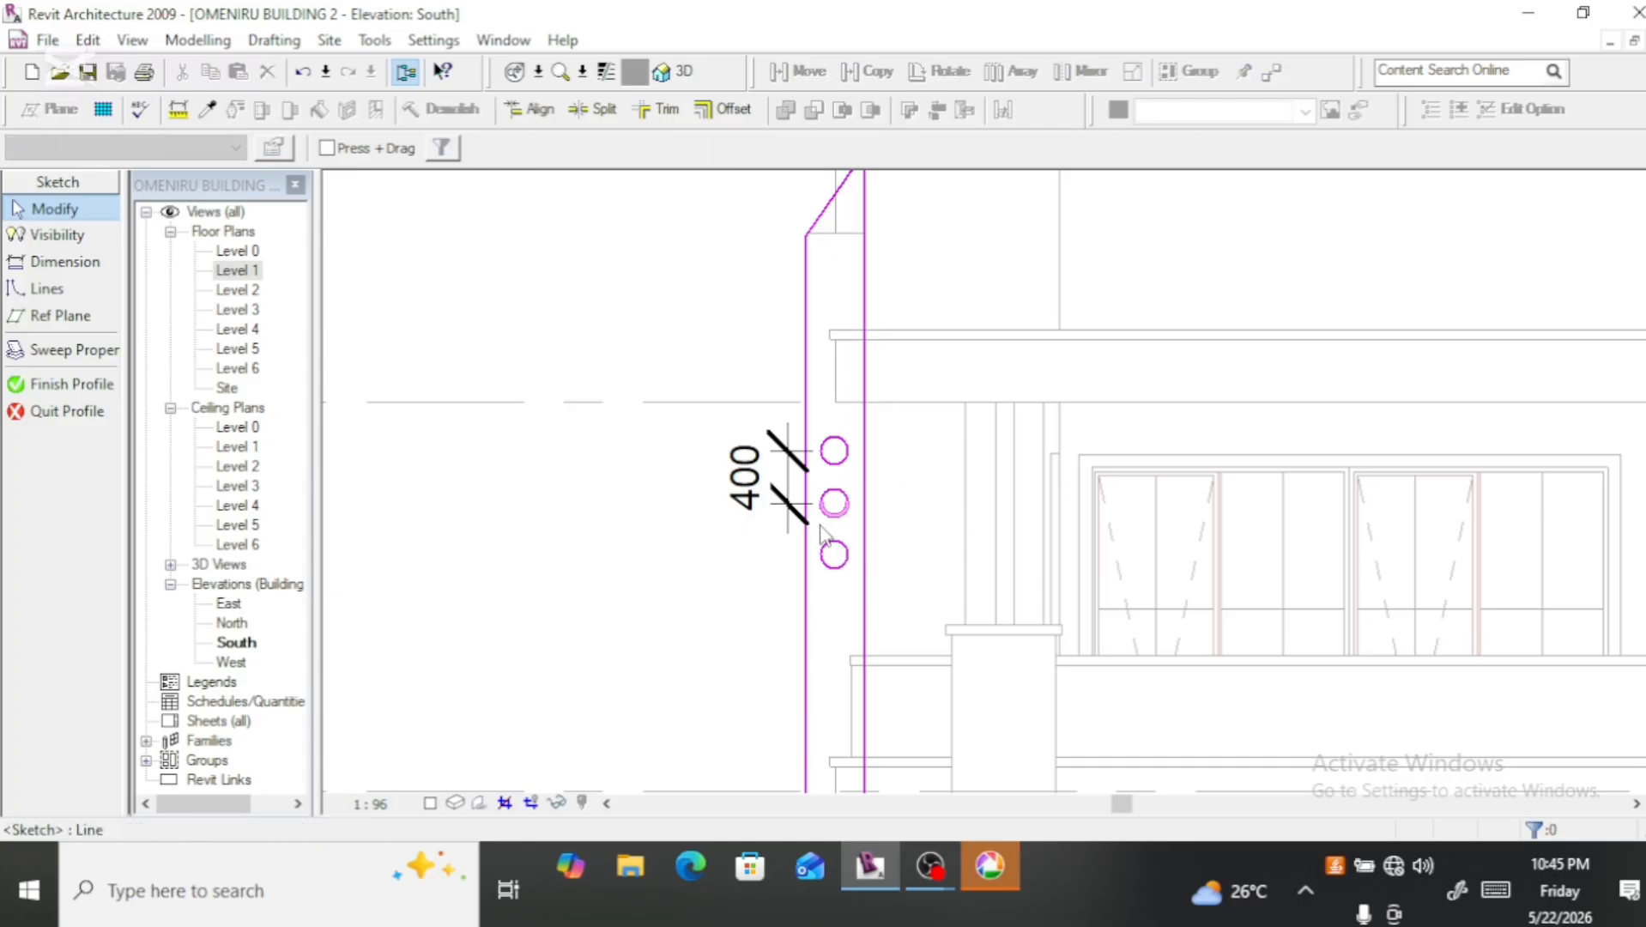
pyautogui.click(728, 514)
pyautogui.press('Delete')
pyautogui.scroll(-2, 697, 541)
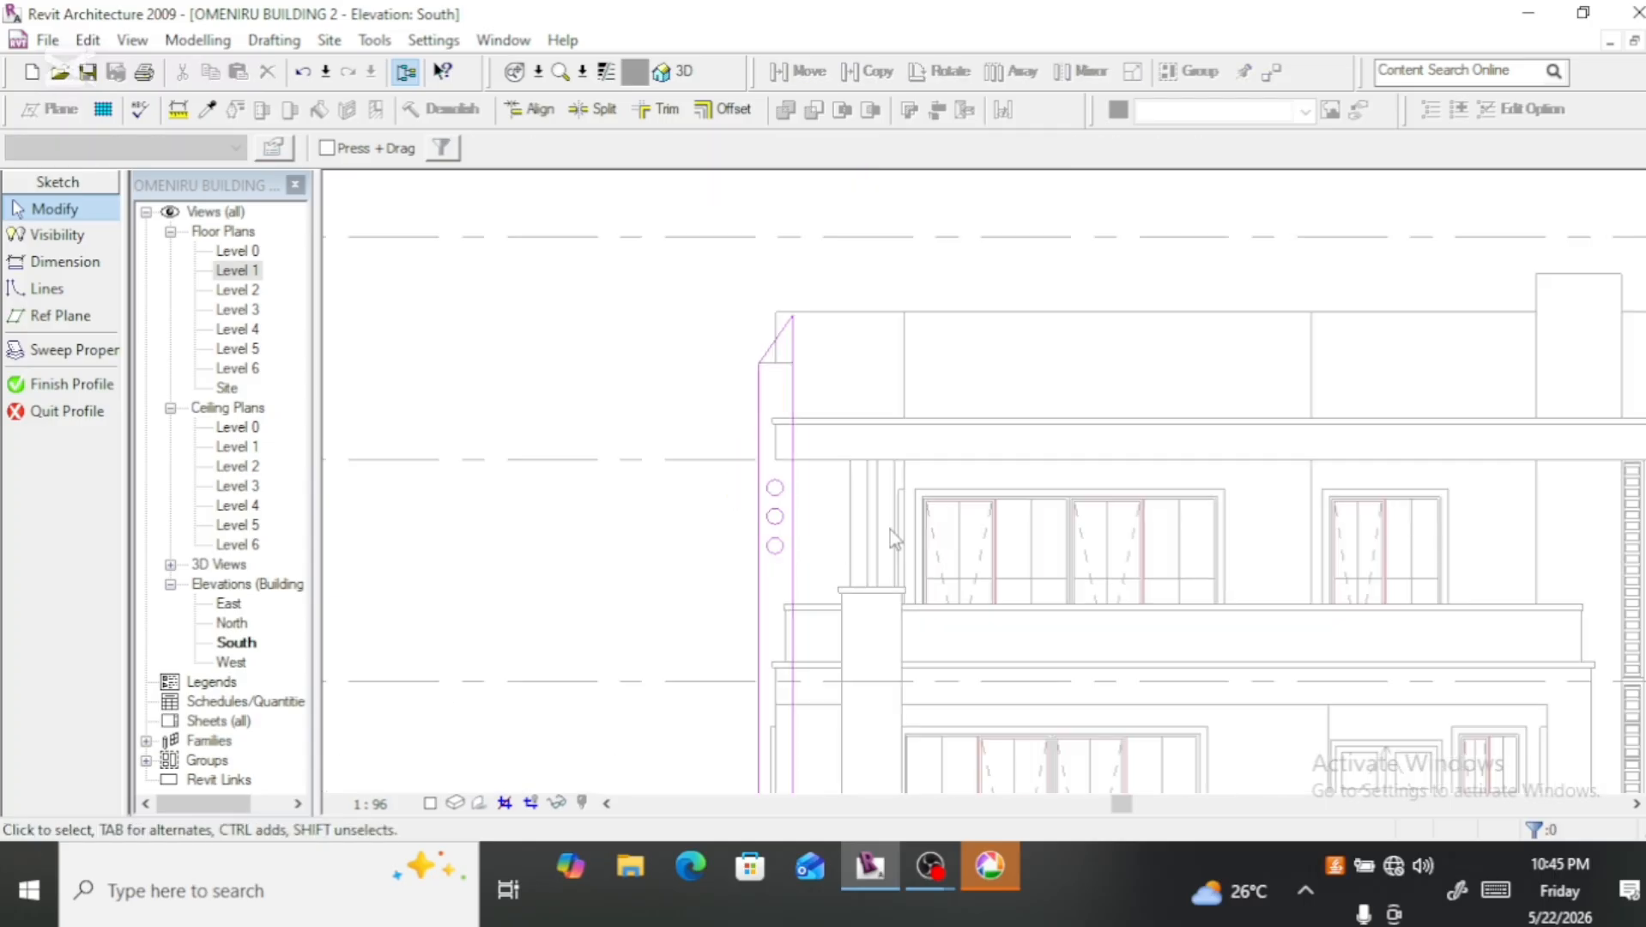
# Step: Finish the fin's profile sketch, the sweep and the in-place family
pyautogui.scroll(-3, 731, 453)
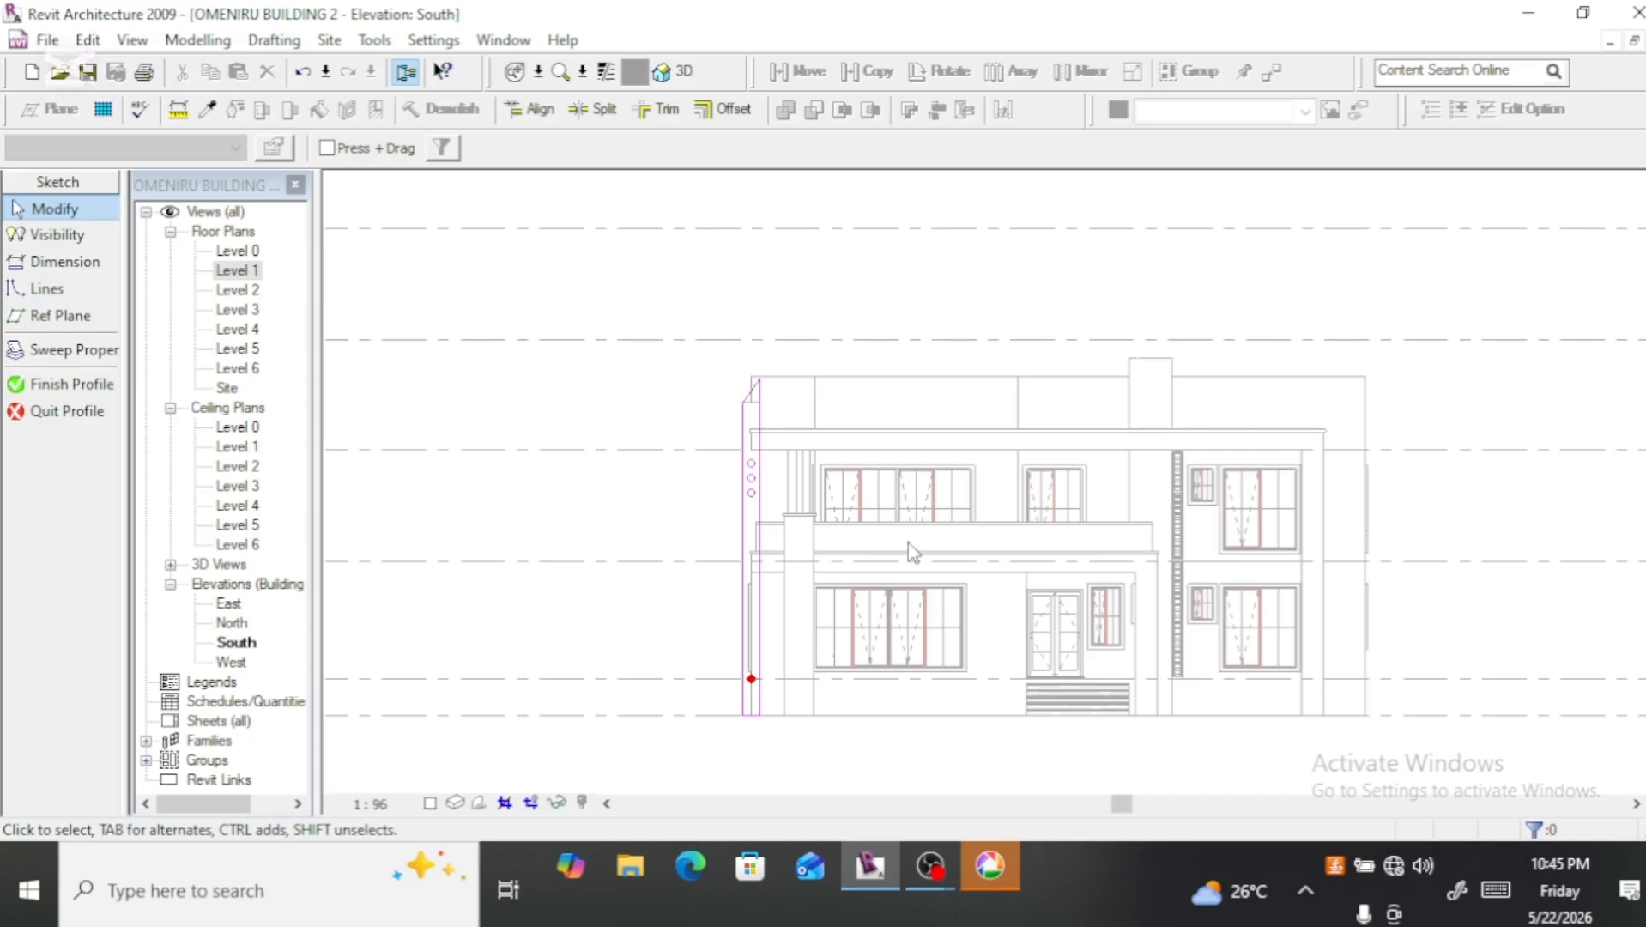
pyautogui.click(70, 387)
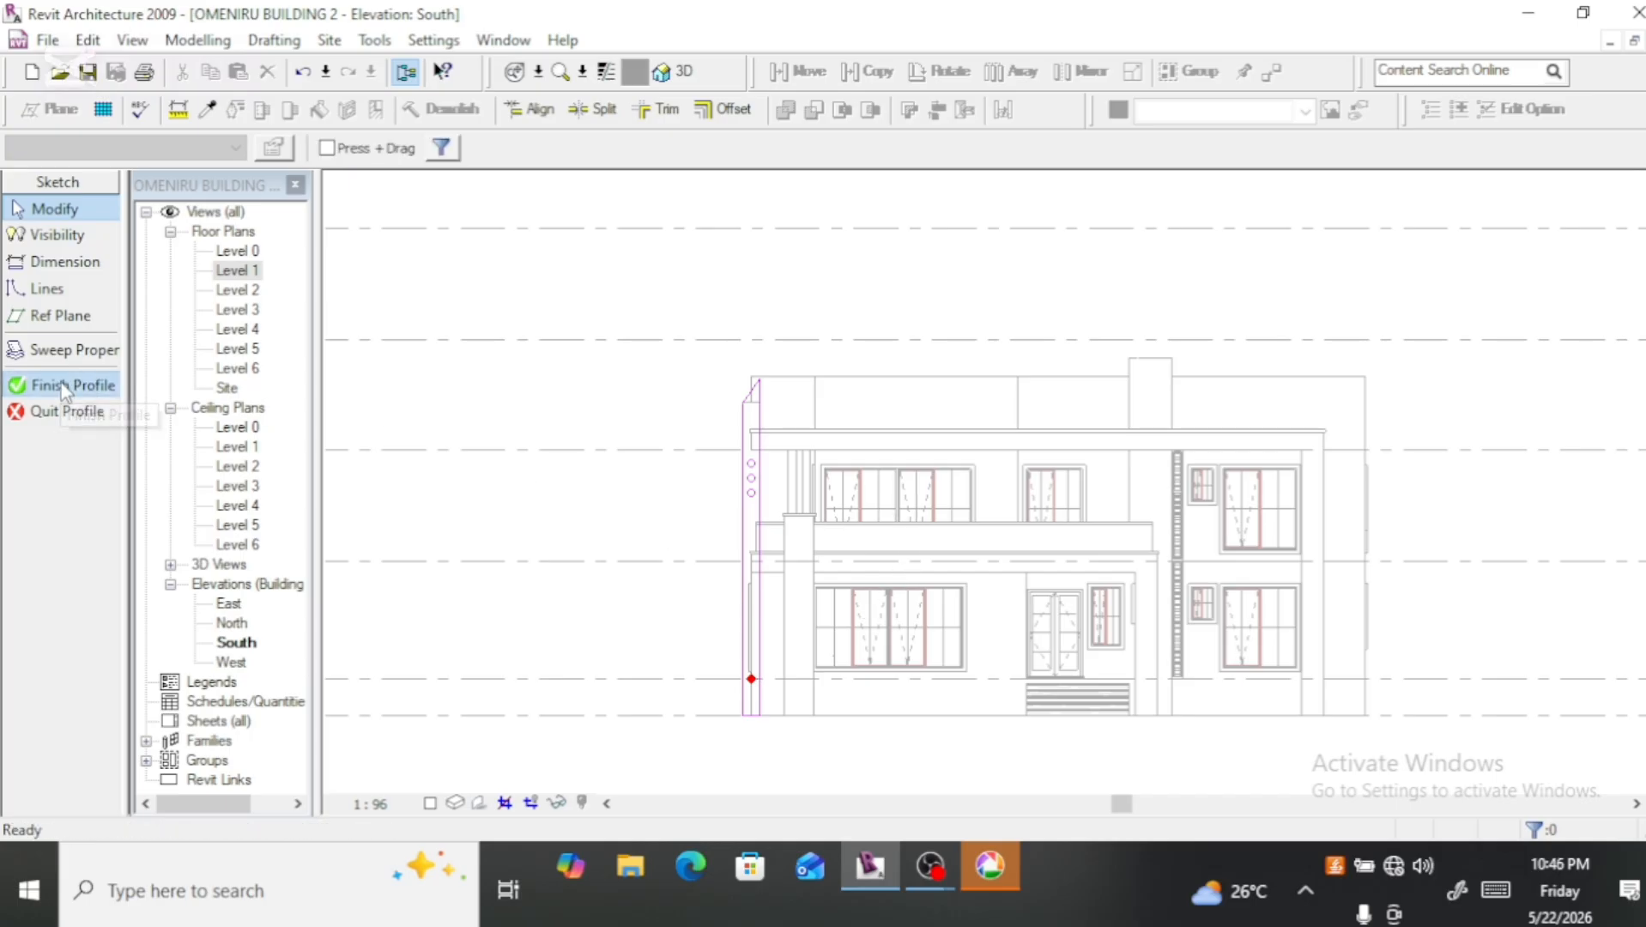
pyautogui.click(61, 409)
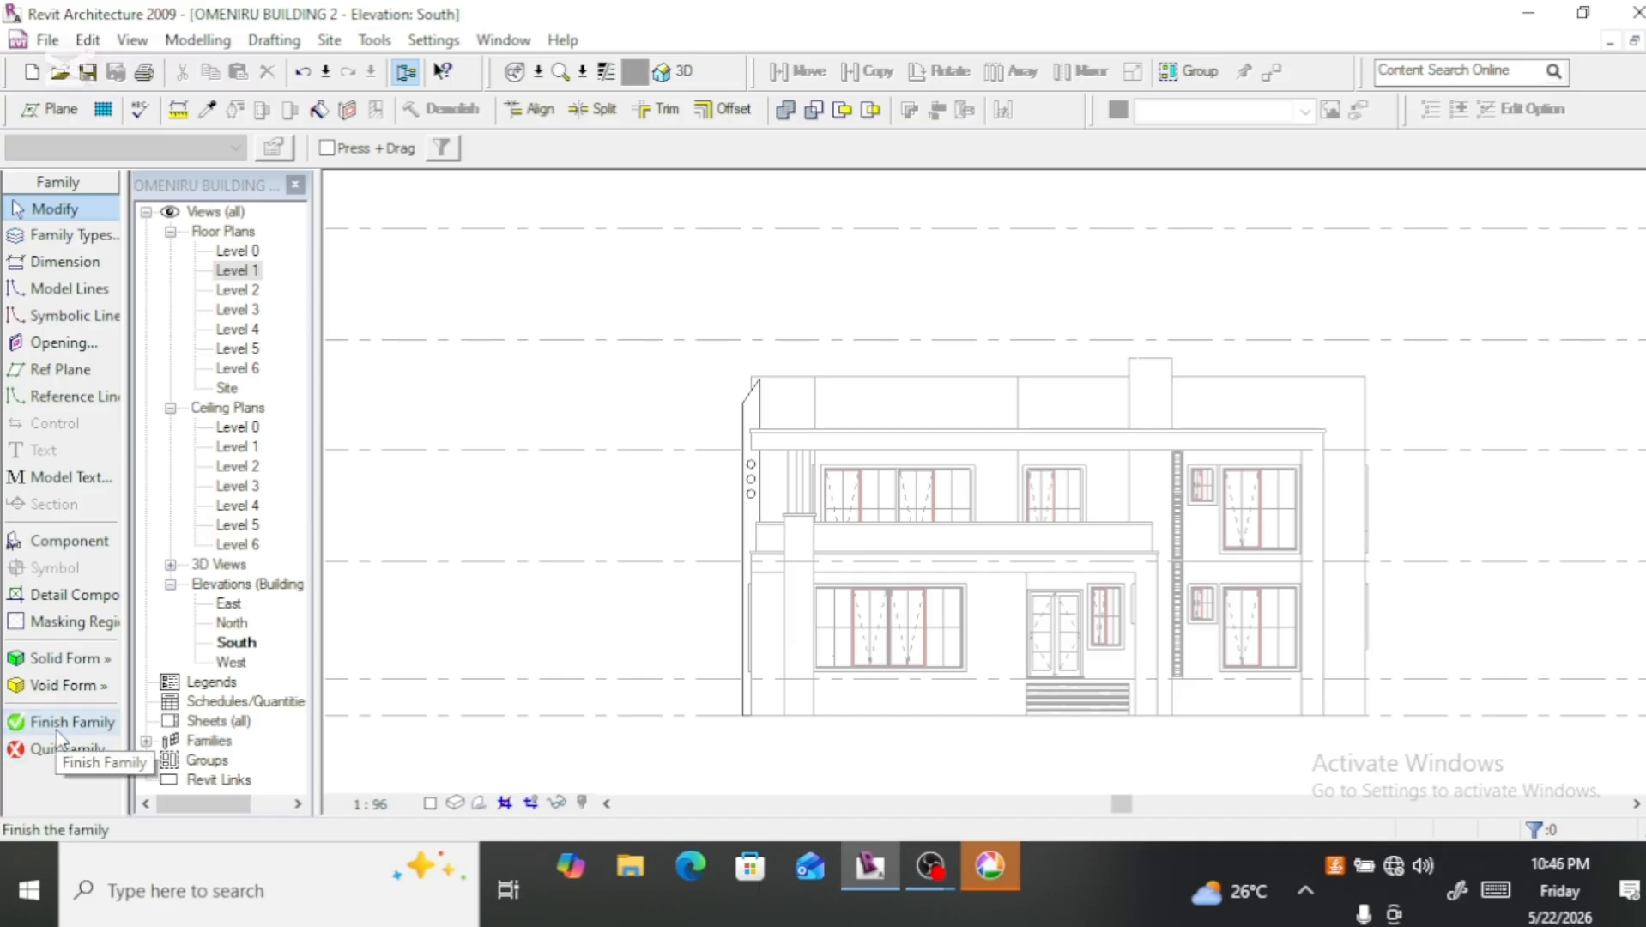
pyautogui.click(60, 722)
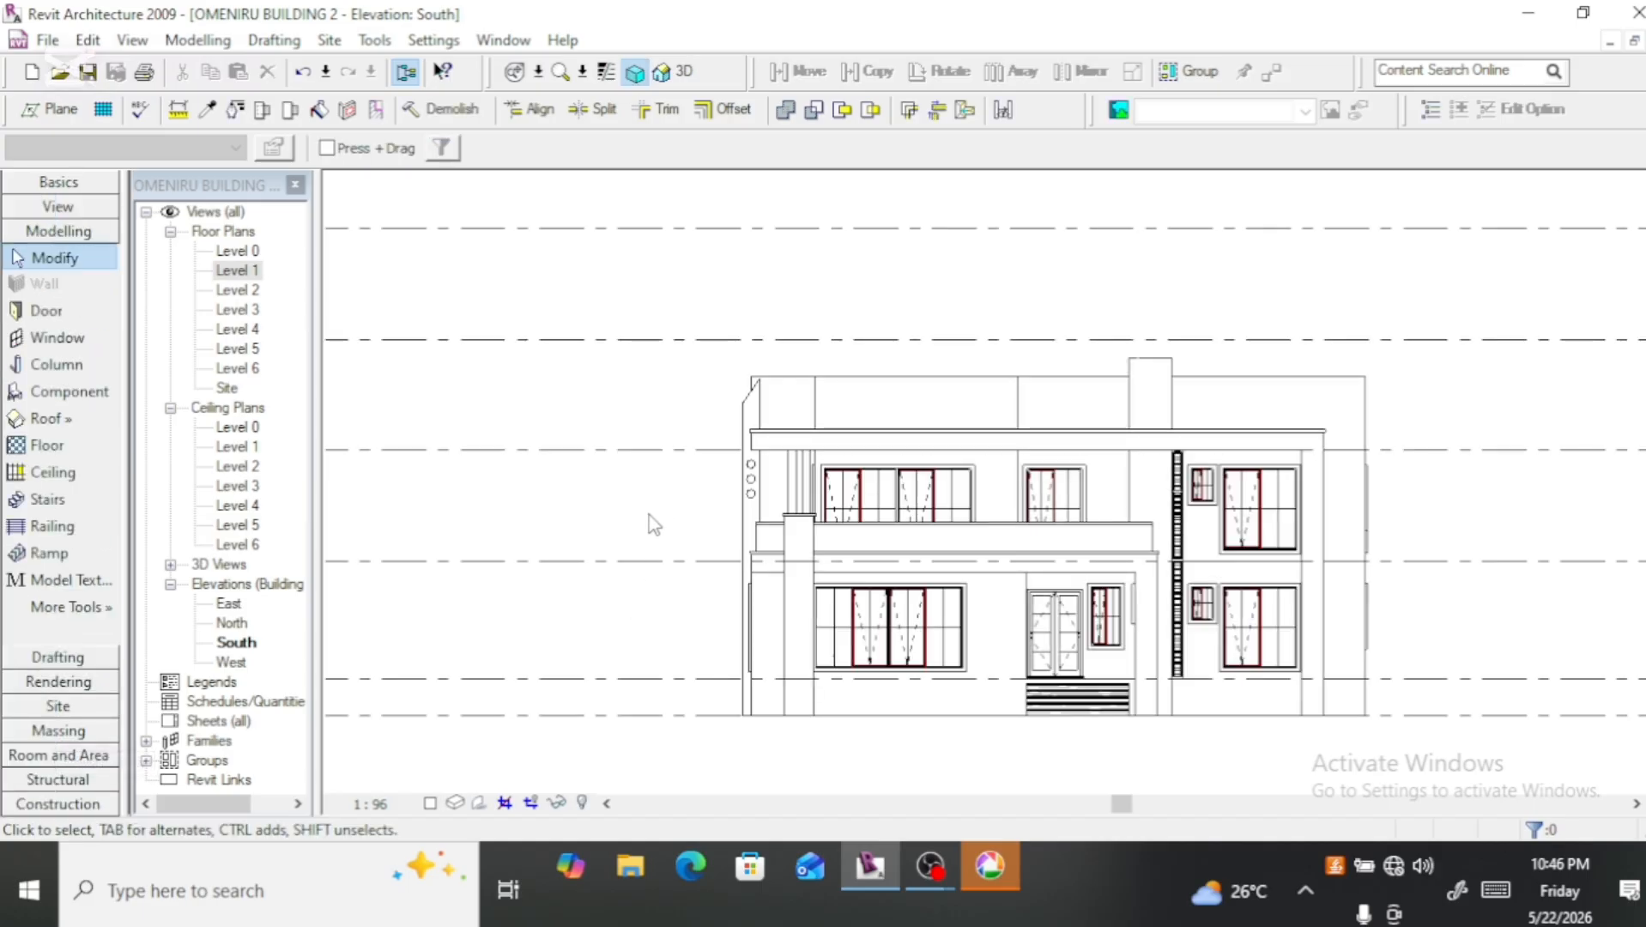
# Step: Open the 3D view, save the project when reminded, and orient the model to the corner between its left and front sides
pyautogui.scroll(-2, 654, 522)
pyautogui.click(702, 72)
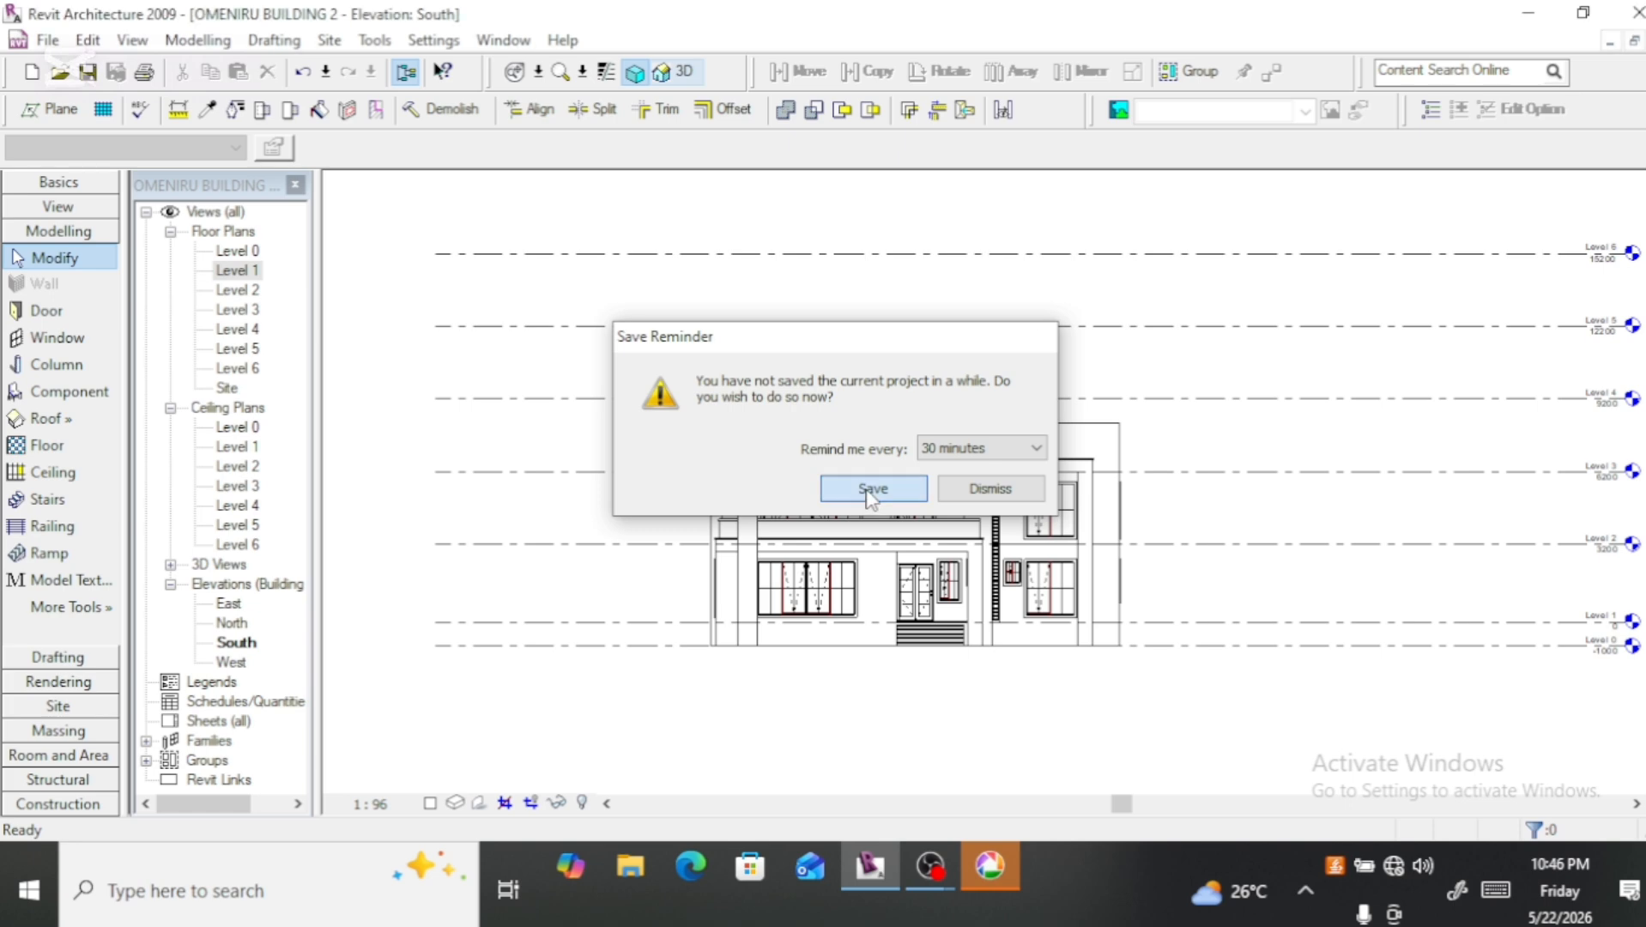
pyautogui.click(868, 500)
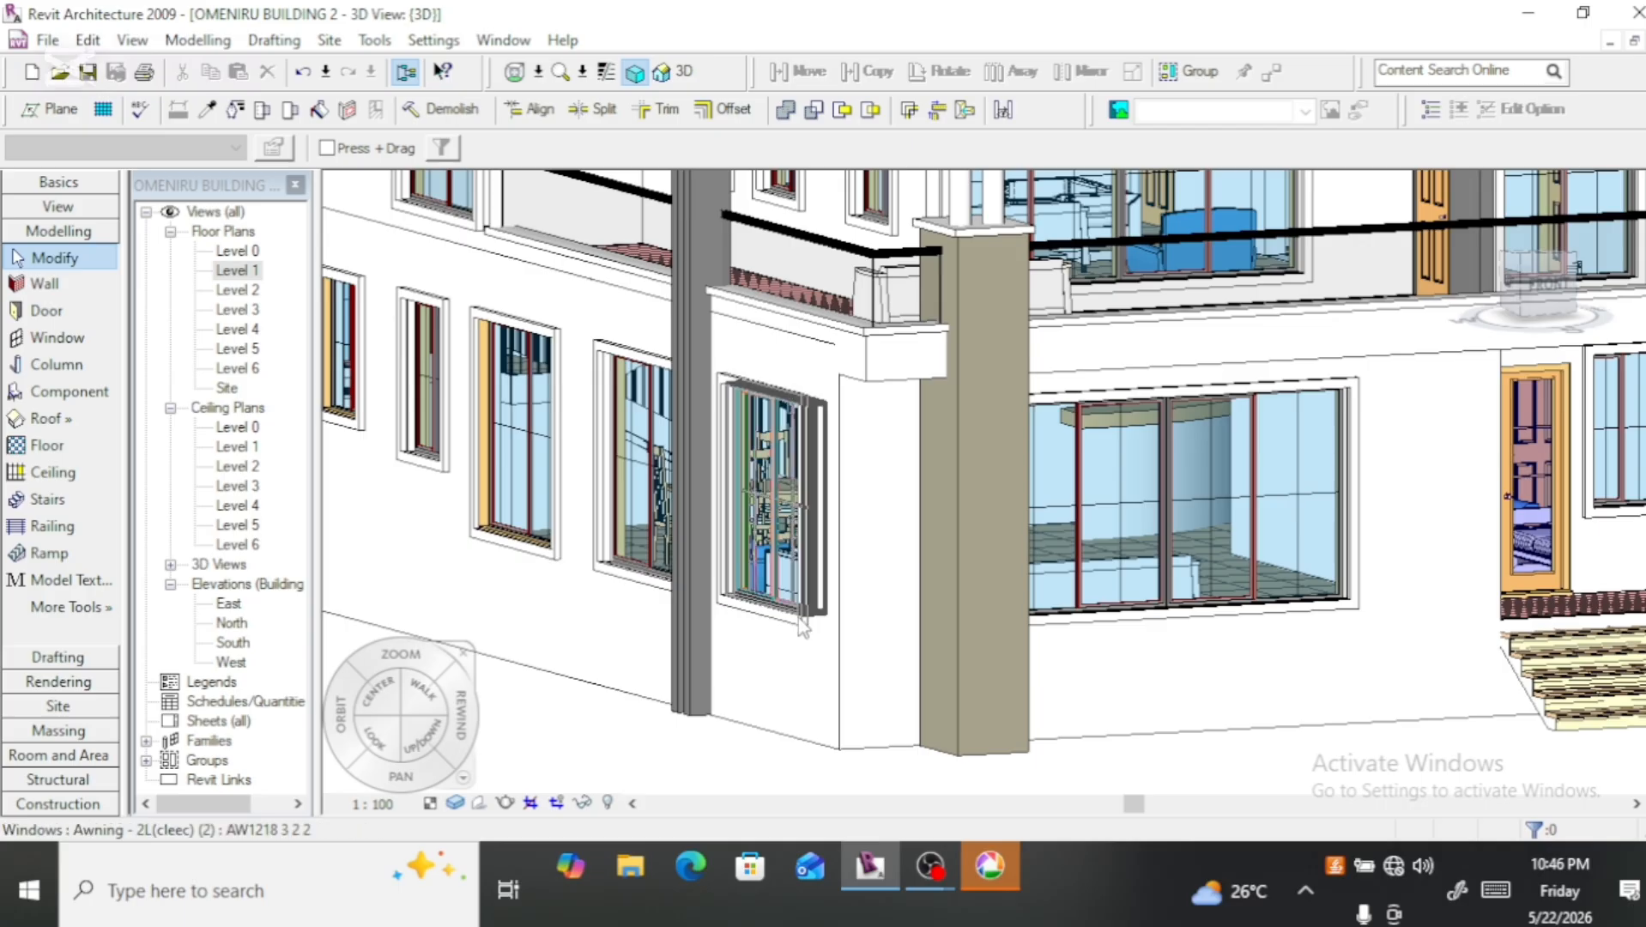
pyautogui.scroll(-3, 738, 607)
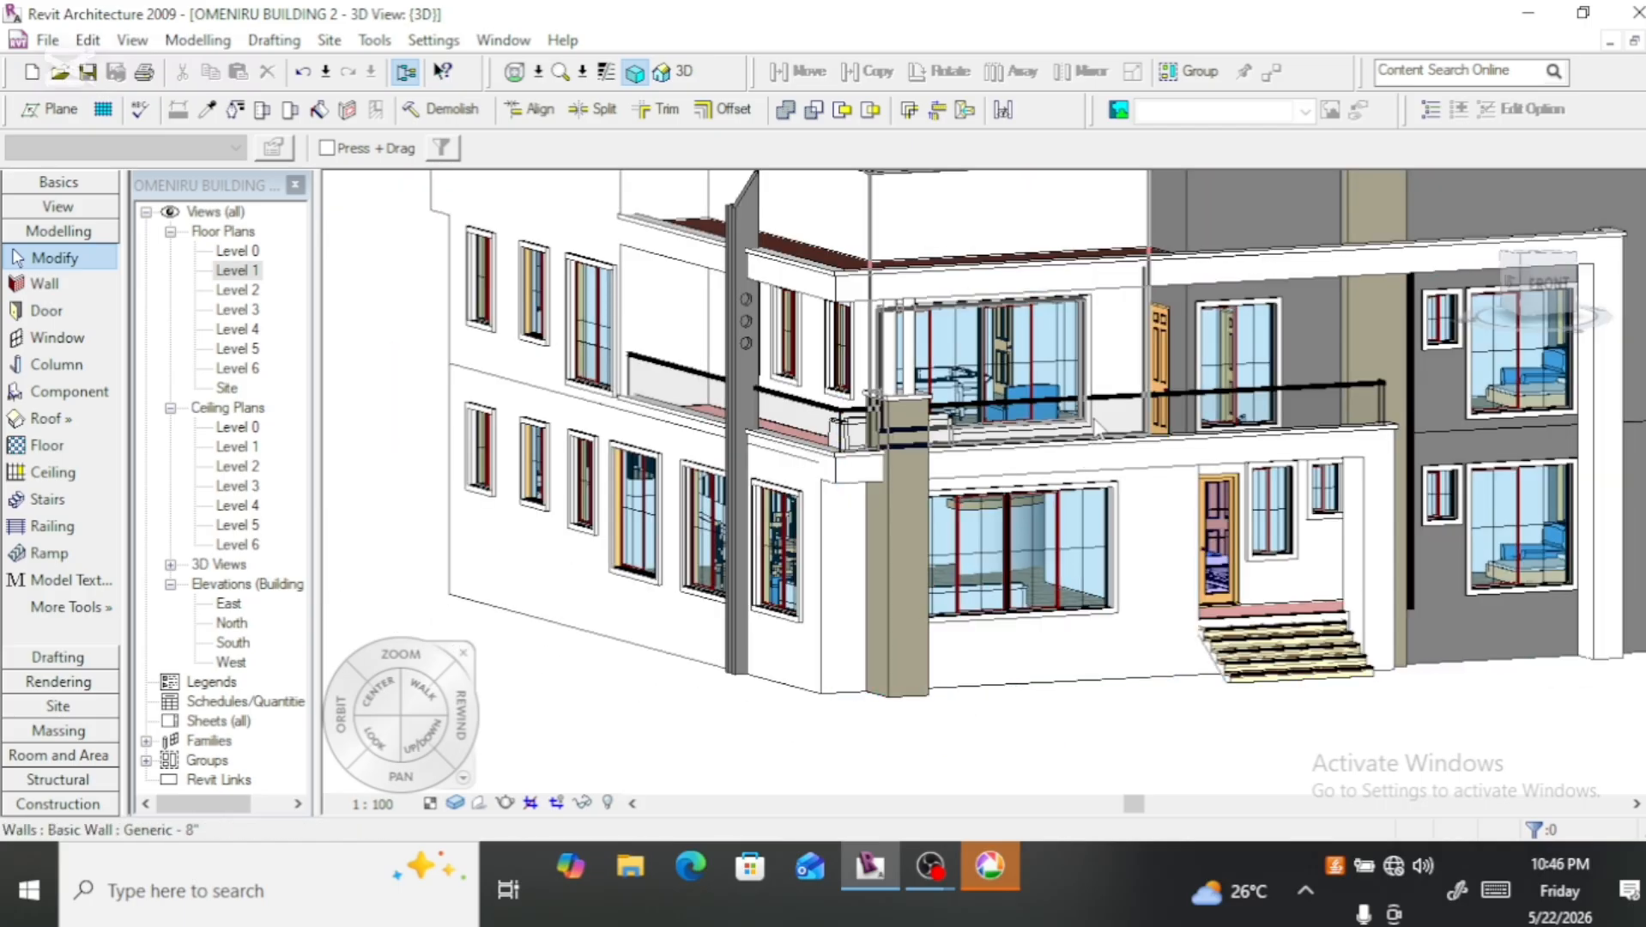
pyautogui.click(1534, 285)
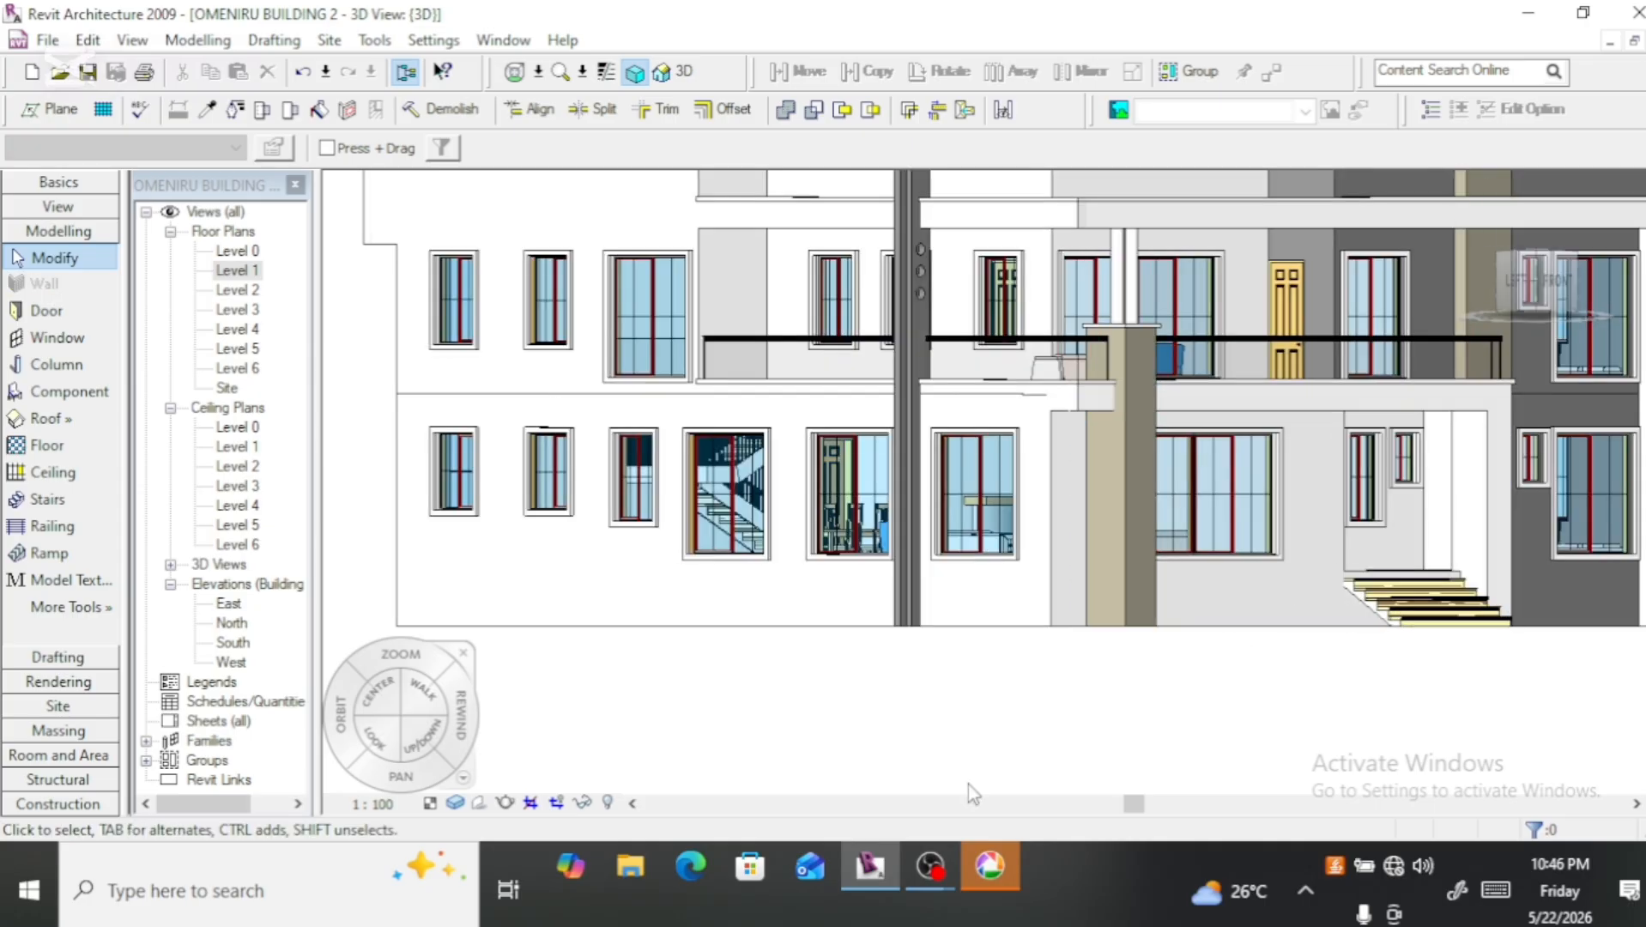
# Step: Delete the plain fin without circular openings that stands against the perforated fin on the side wall
pyautogui.scroll(-2, 967, 781)
pyautogui.scroll(3, 919, 332)
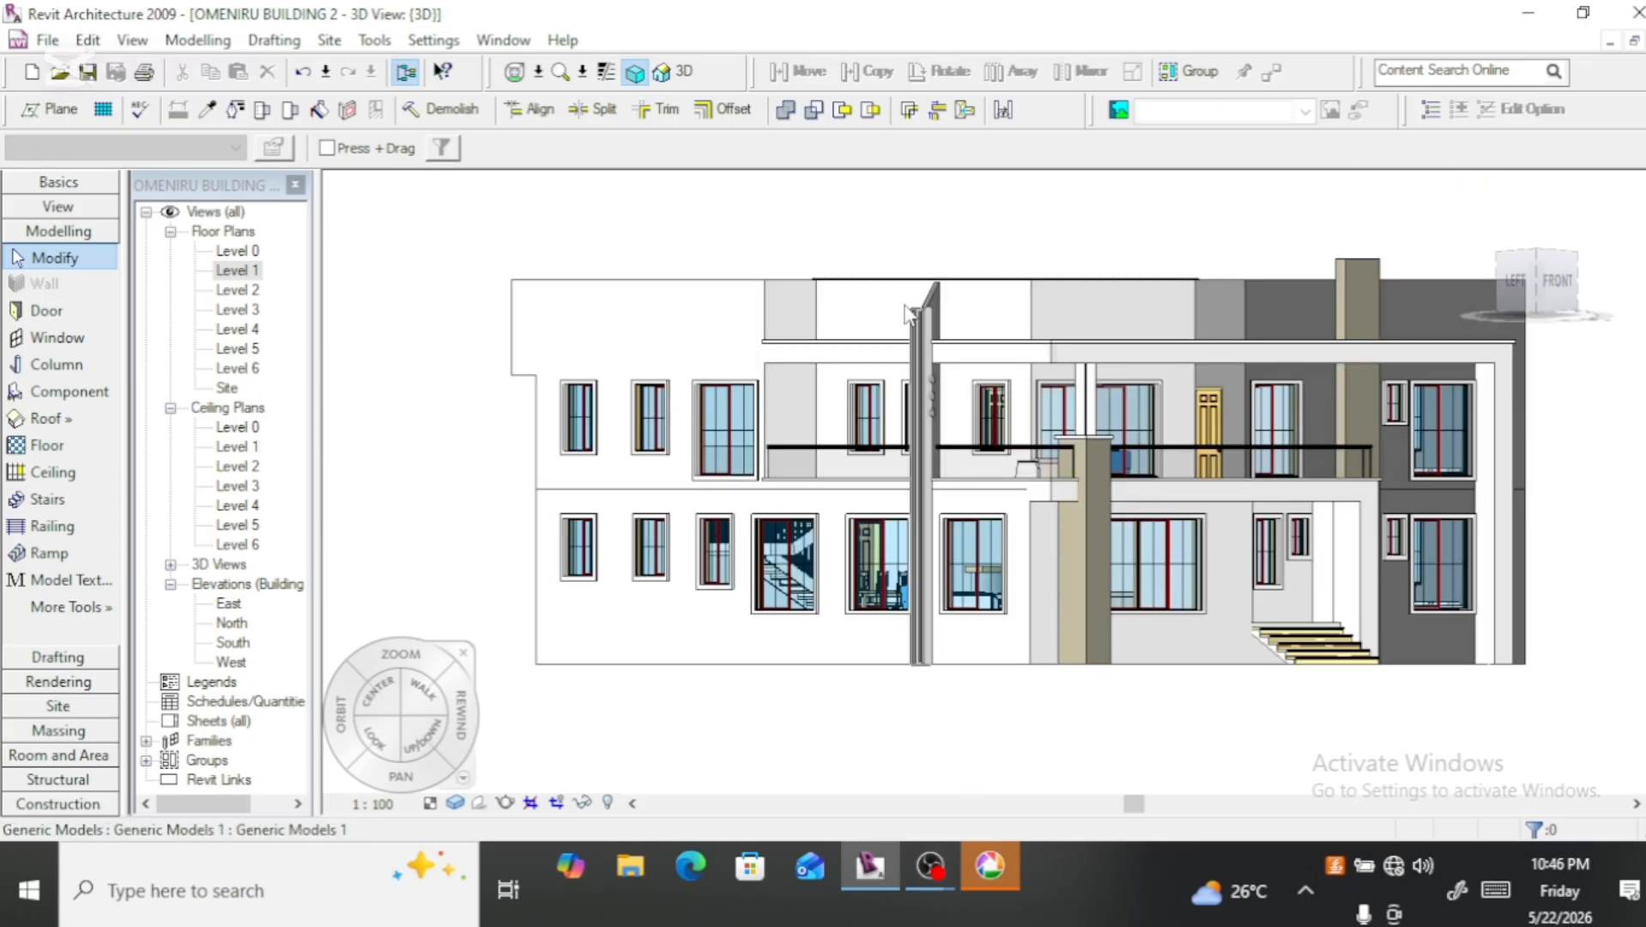
pyautogui.scroll(3, 940, 496)
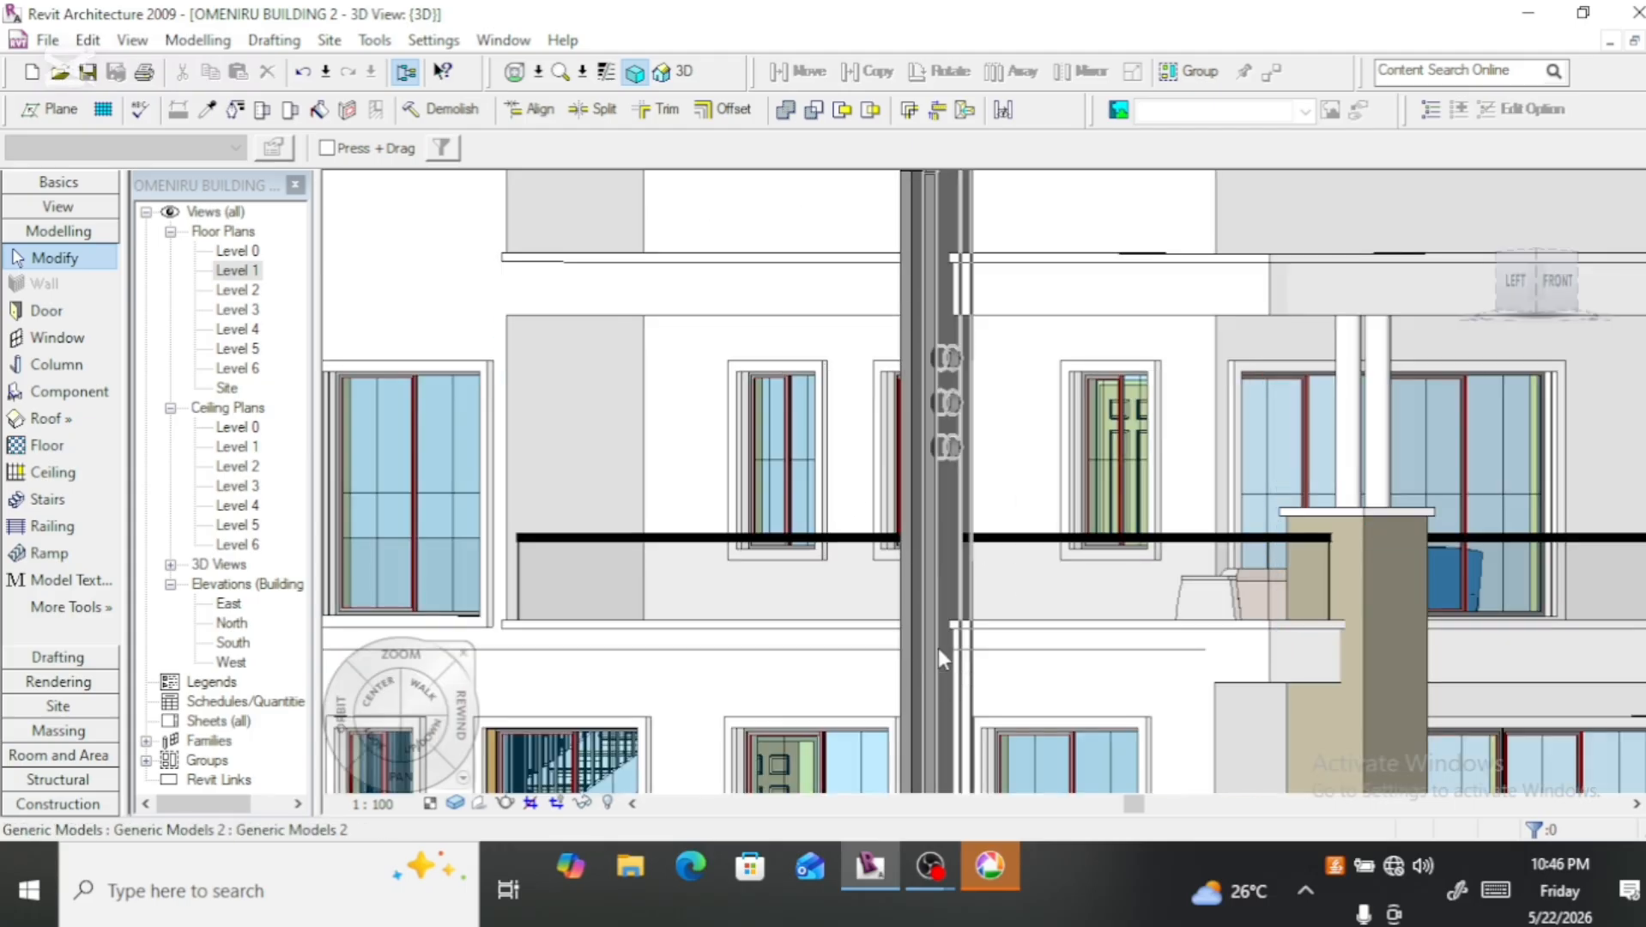
pyautogui.scroll(-2, 919, 567)
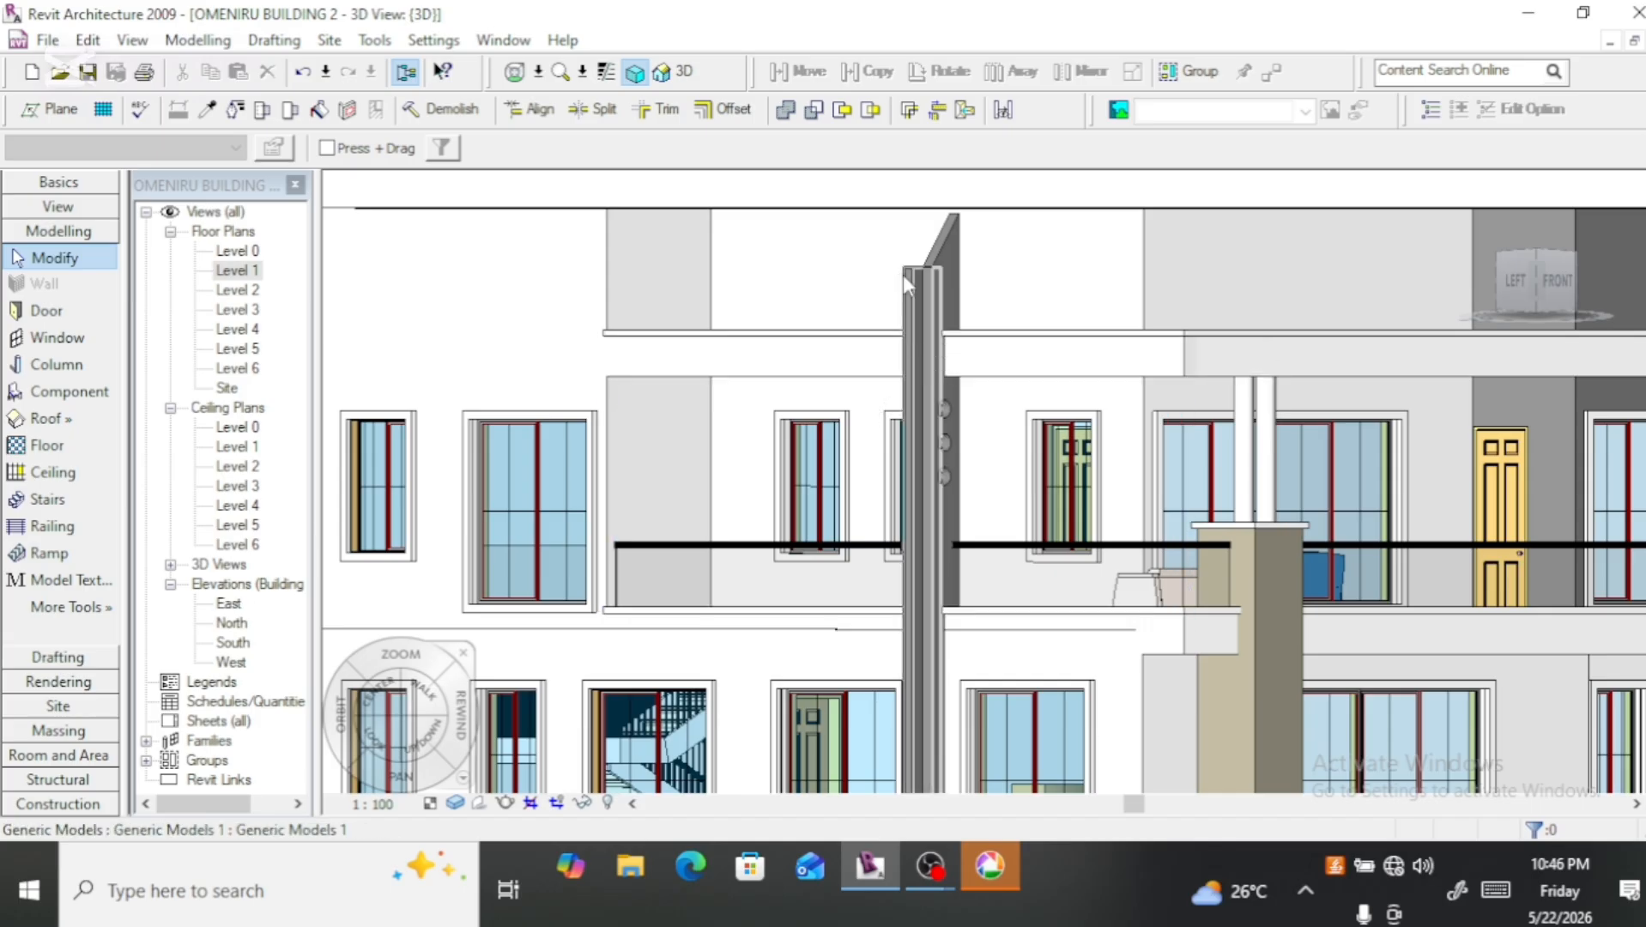
pyautogui.scroll(3, 902, 276)
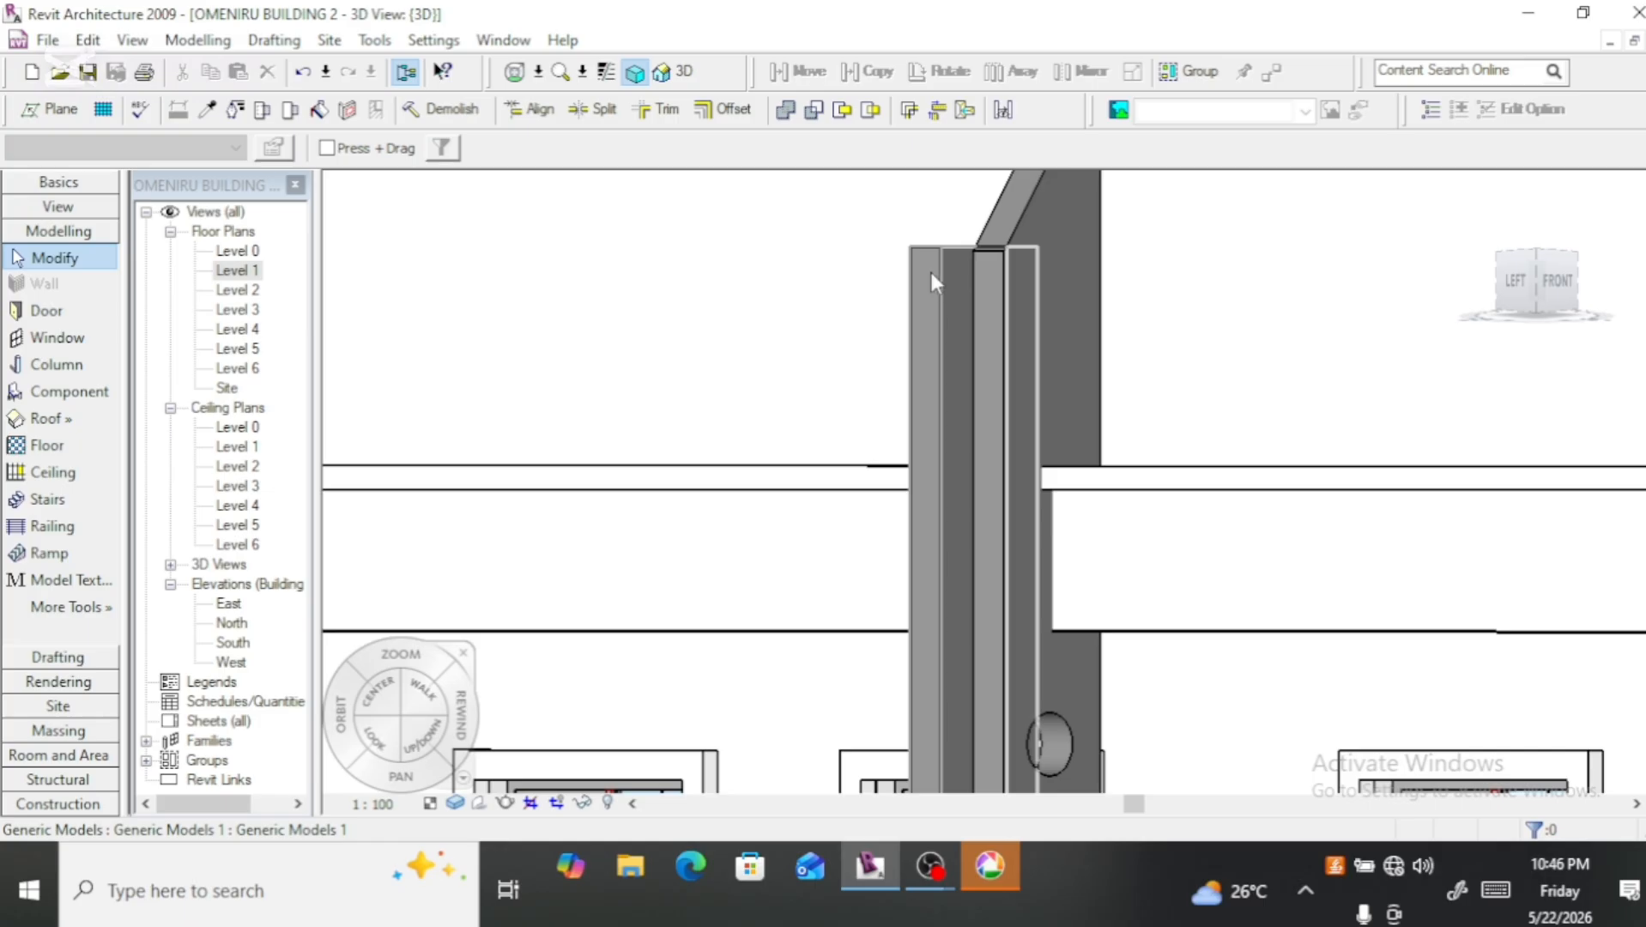
pyautogui.click(931, 273)
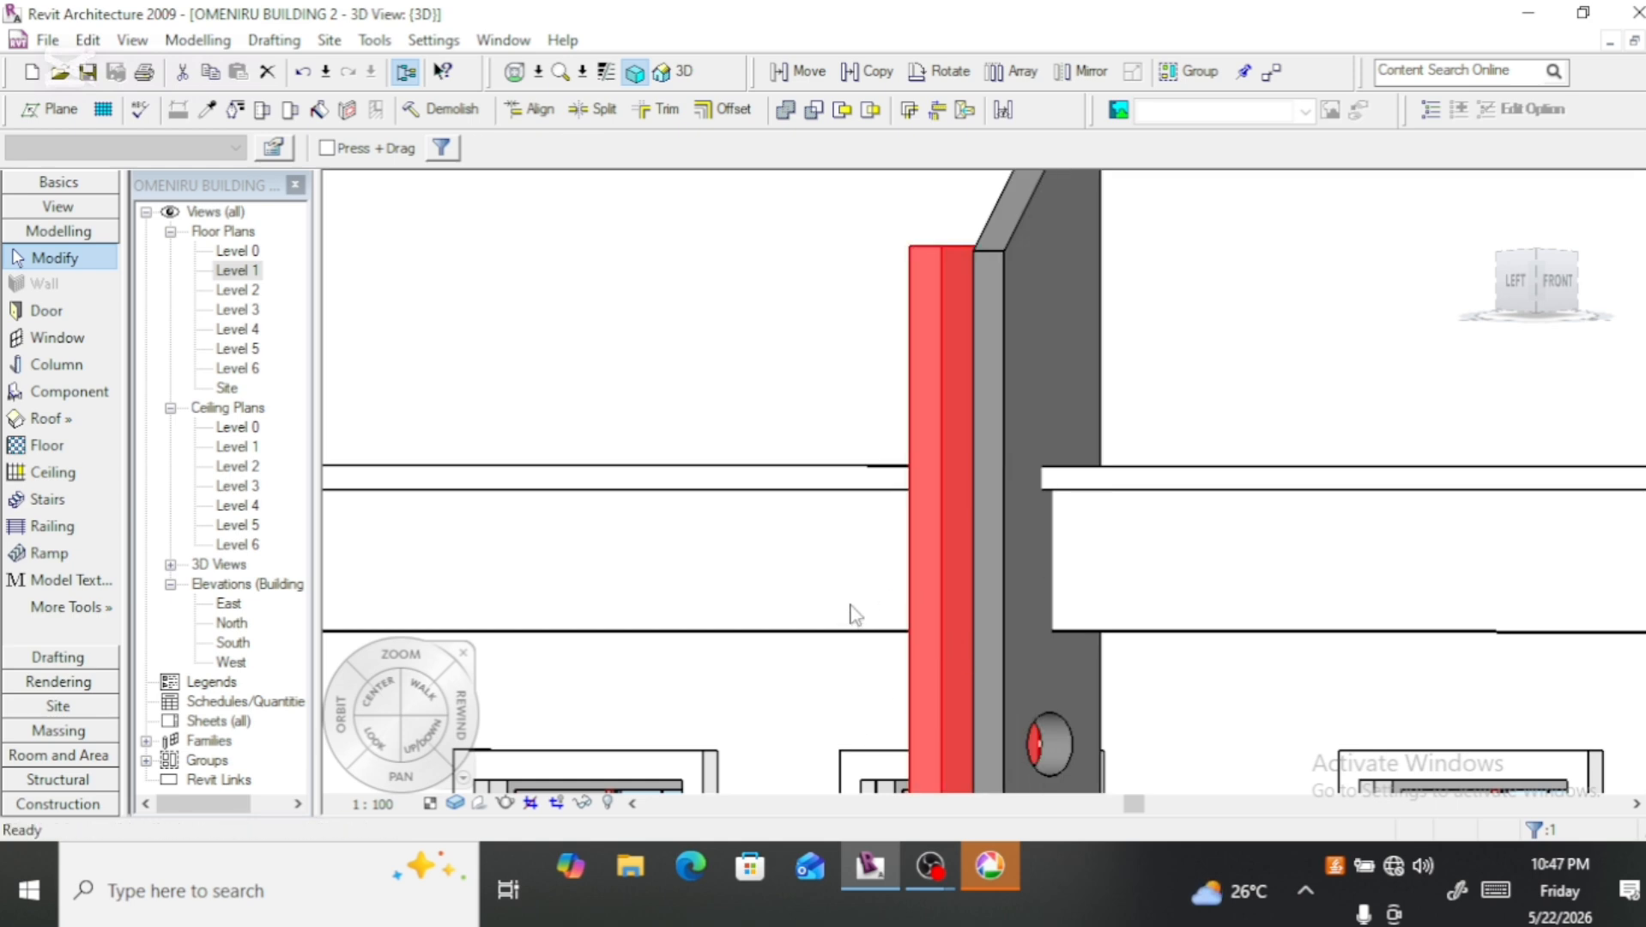
pyautogui.press('Escape')
# Step: Inspect the remaining perforated fin against the whole building, orbiting to a raised view of the left-front corner
pyautogui.scroll(-2, 766, 442)
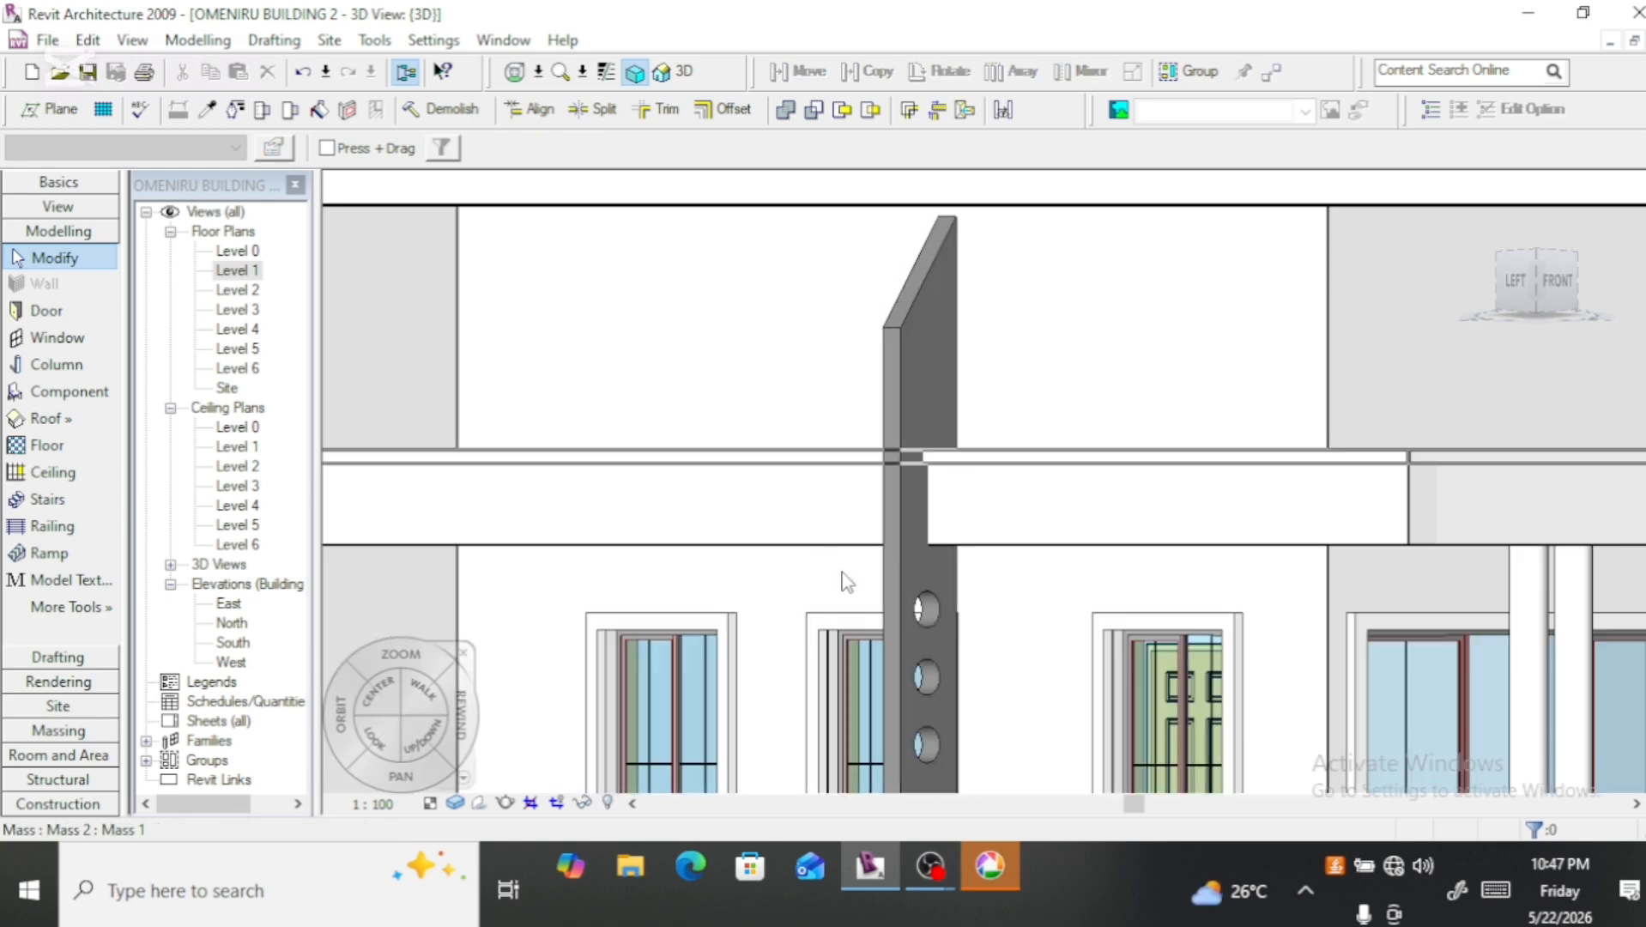
pyautogui.scroll(-1, 873, 515)
pyautogui.scroll(-1, 872, 515)
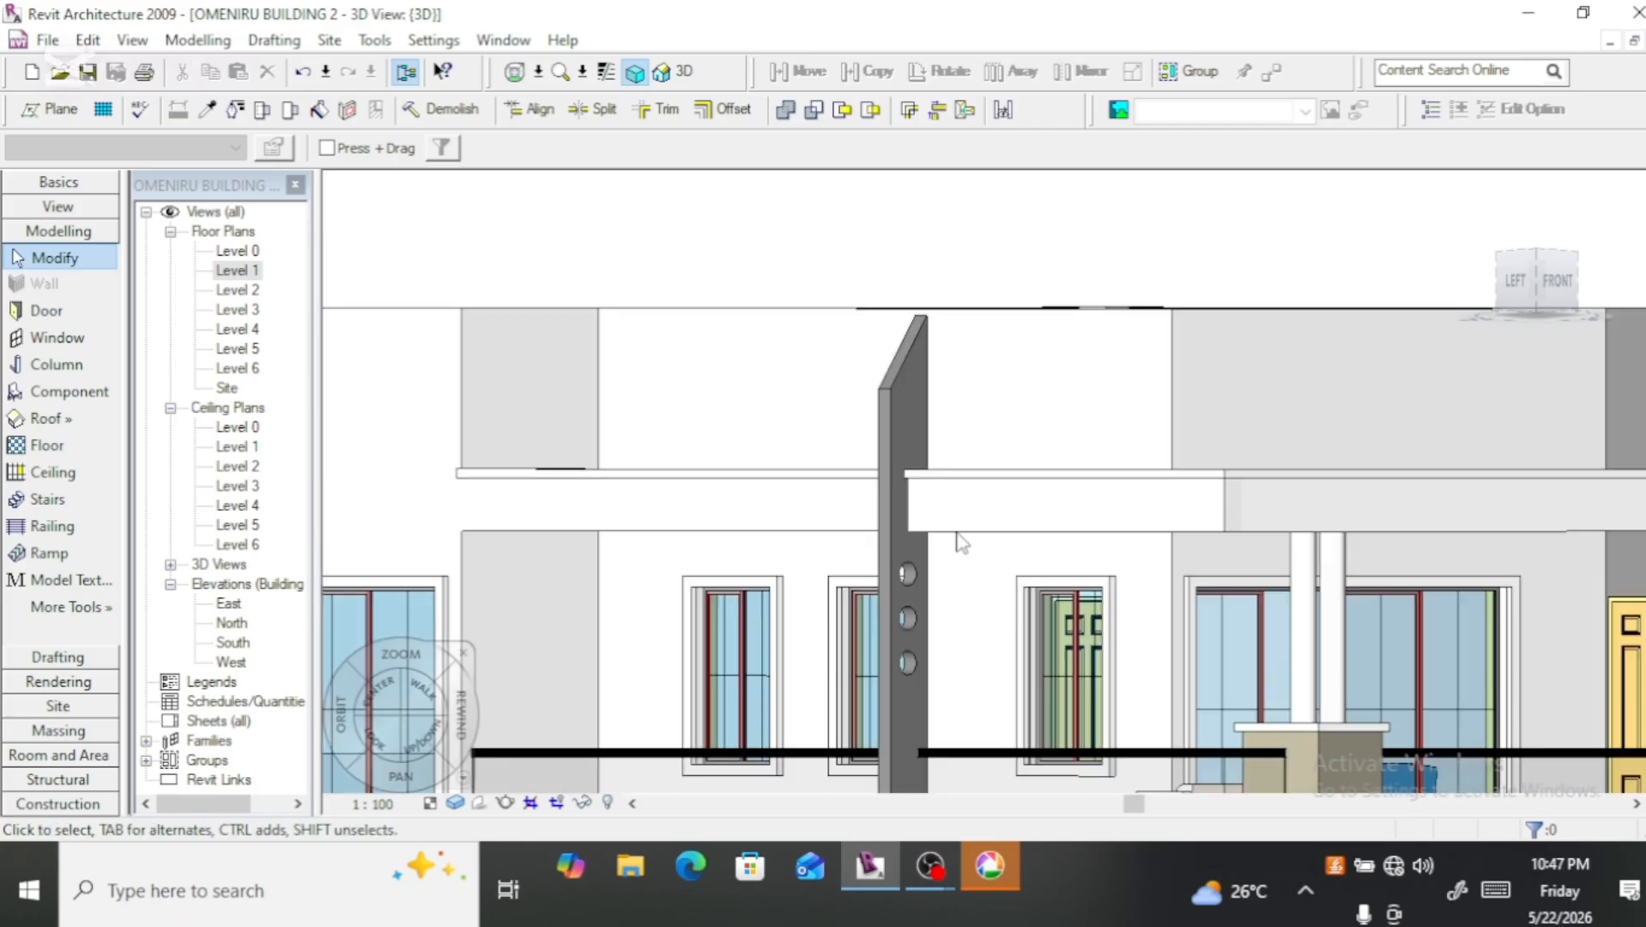
pyautogui.scroll(-2, 981, 445)
pyautogui.scroll(-1, 985, 443)
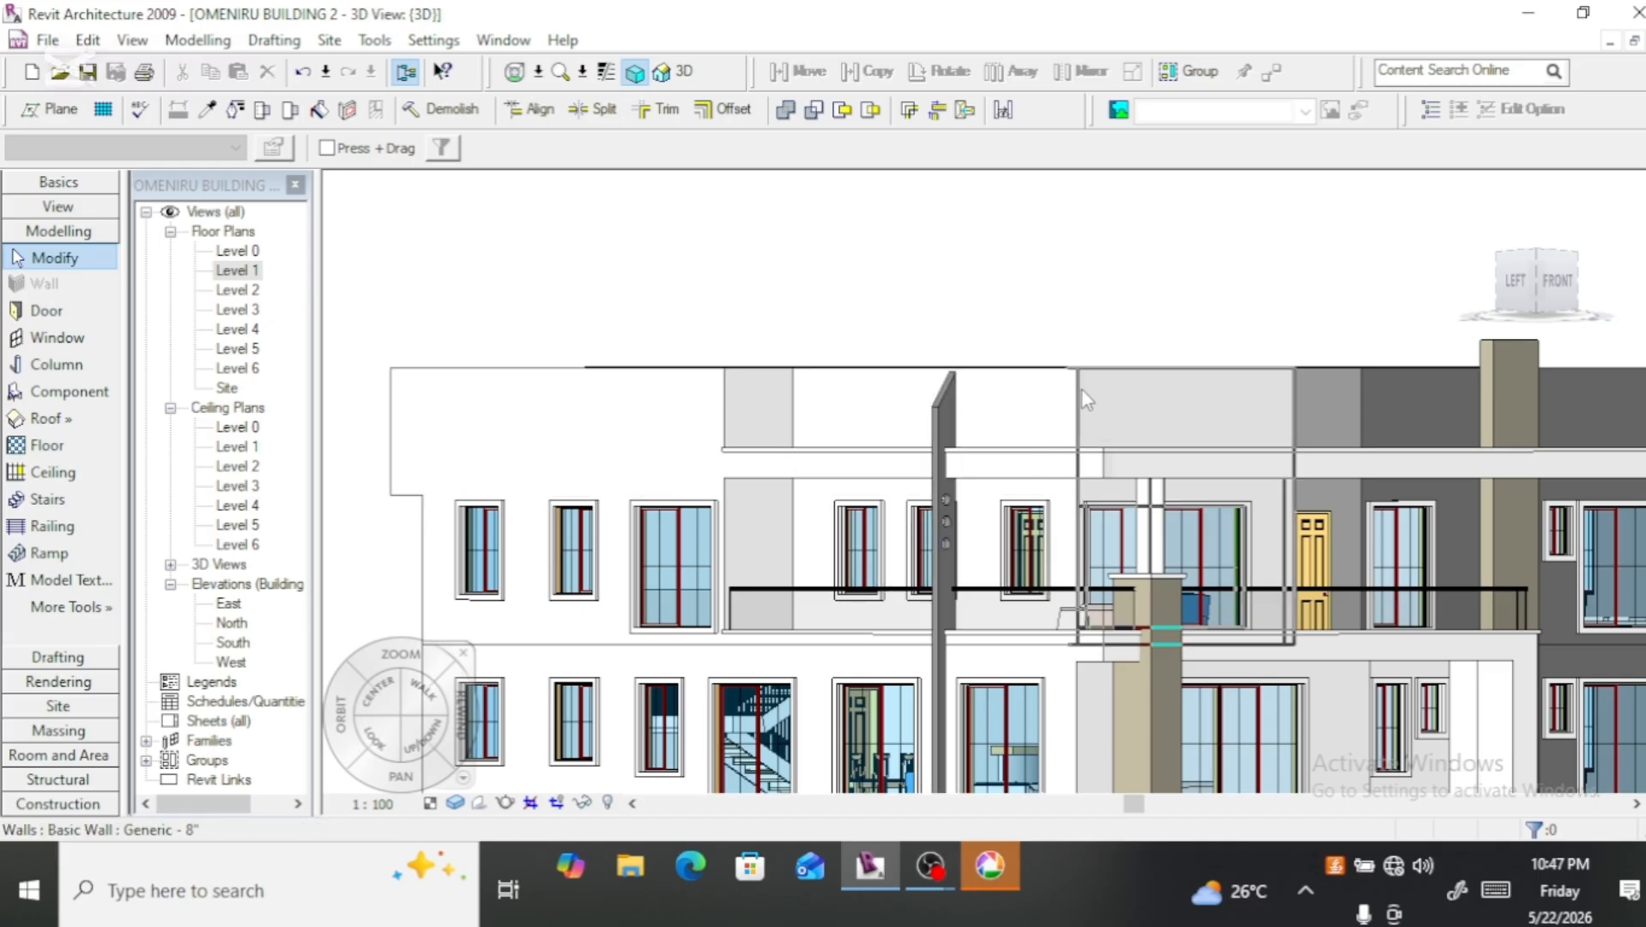
pyautogui.scroll(-2, 909, 418)
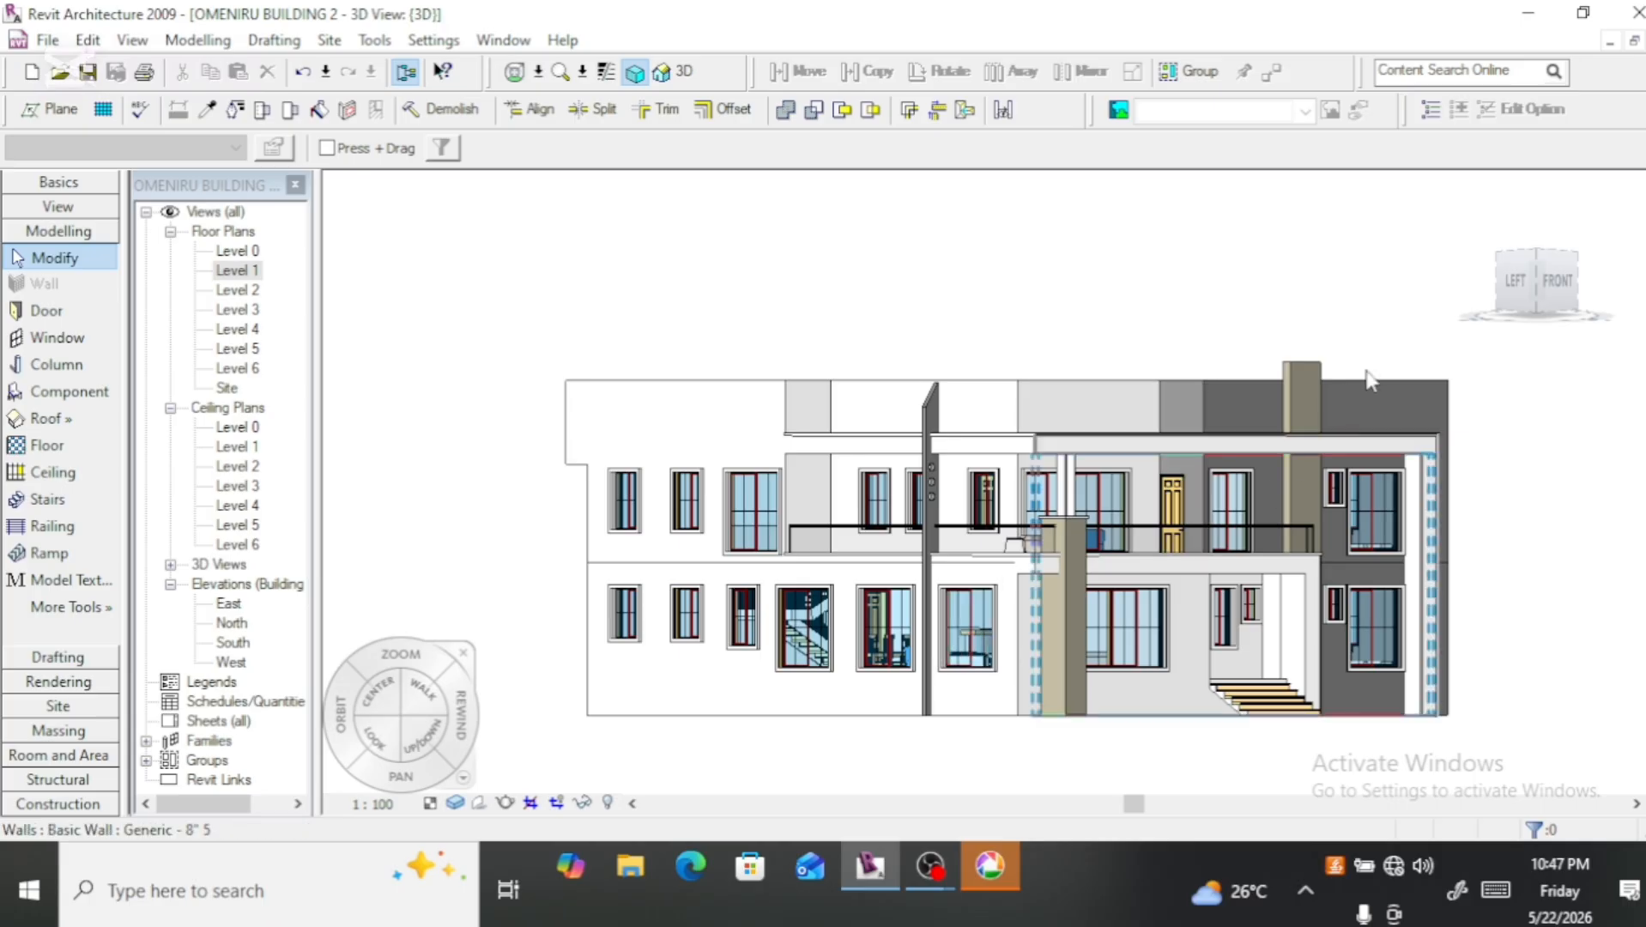
pyautogui.click(1516, 281)
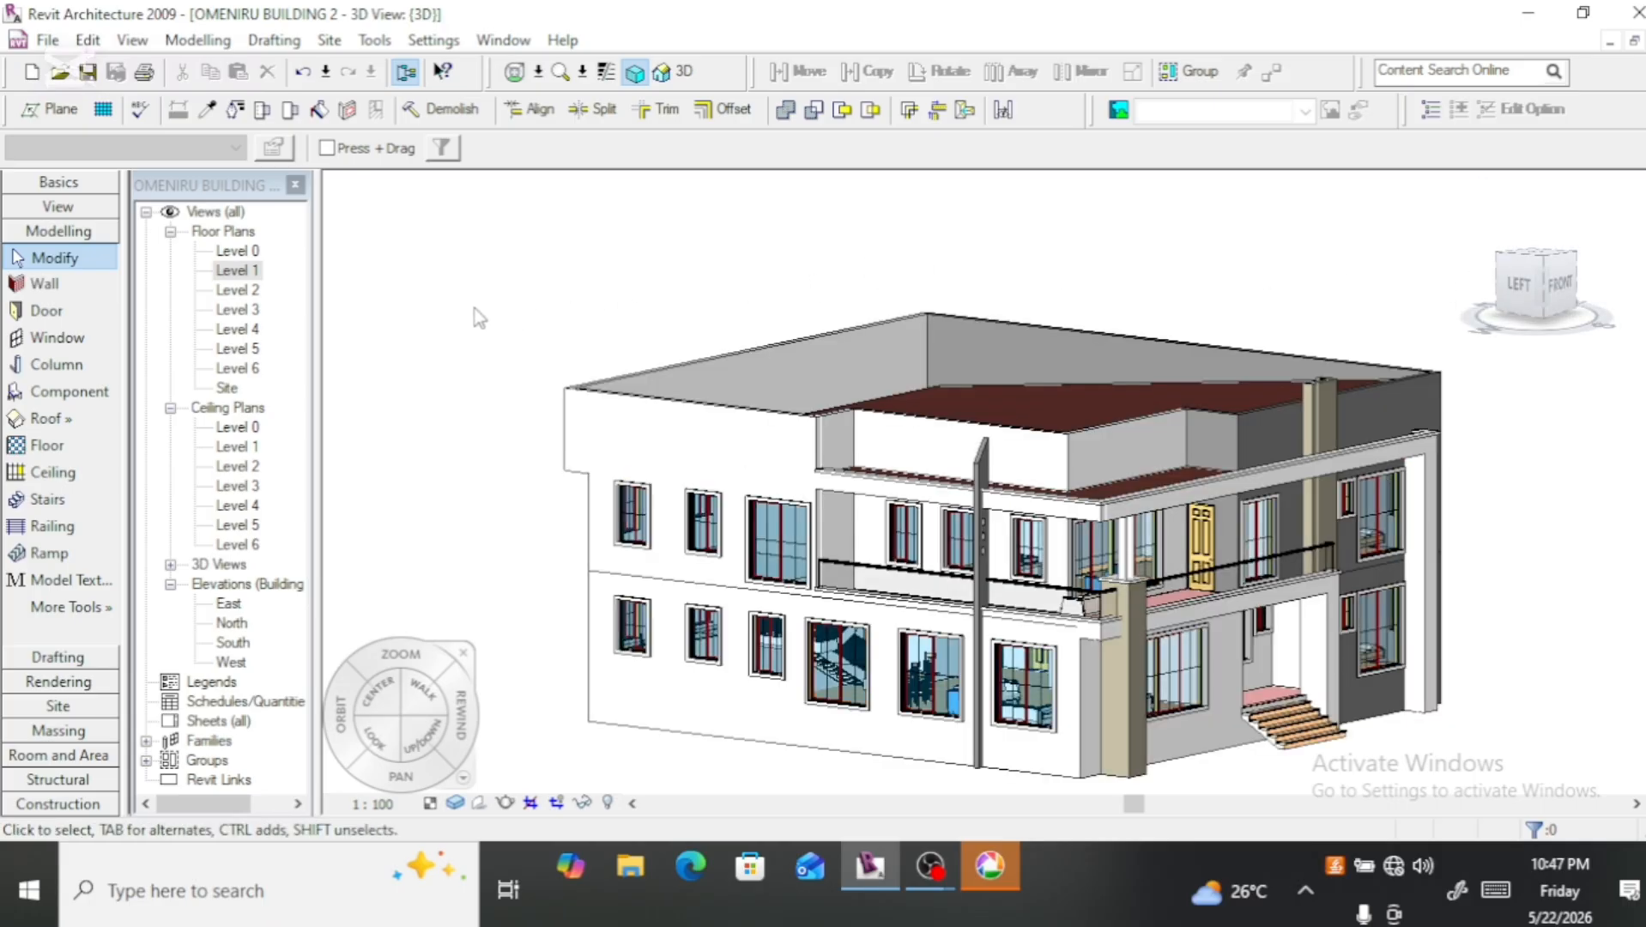
# Step: In the Level 1 floor plan, nudge the fin down along the outer wall towards the lower end of the window beside the main lodge
pyautogui.doubleClick(238, 272)
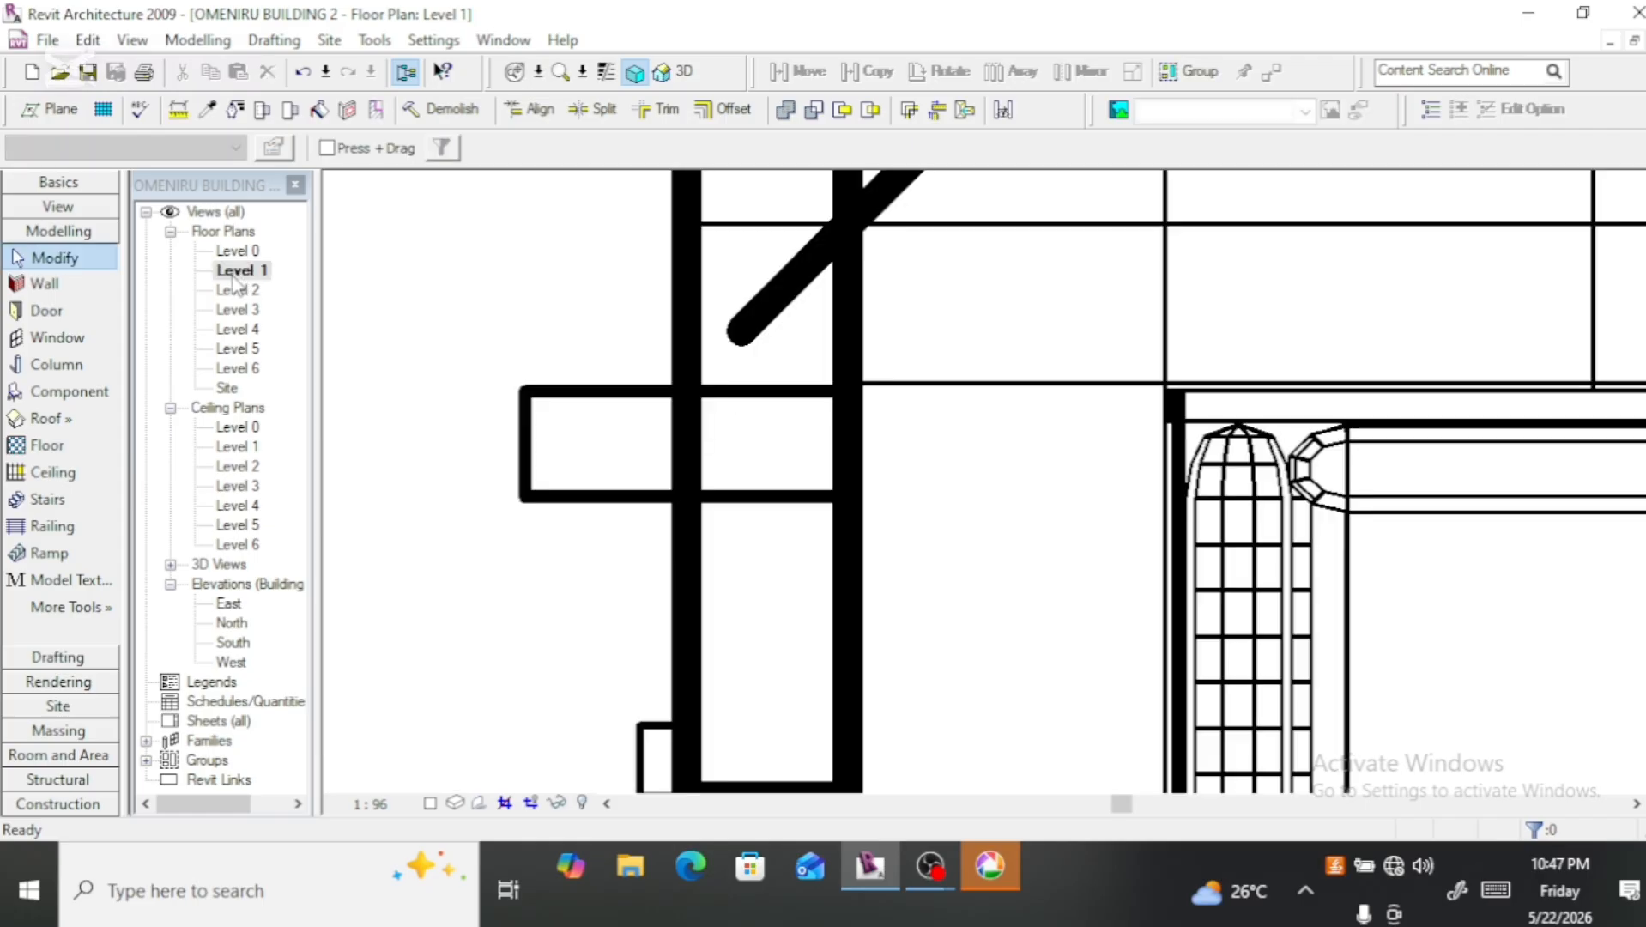
pyautogui.scroll(-5, 550, 407)
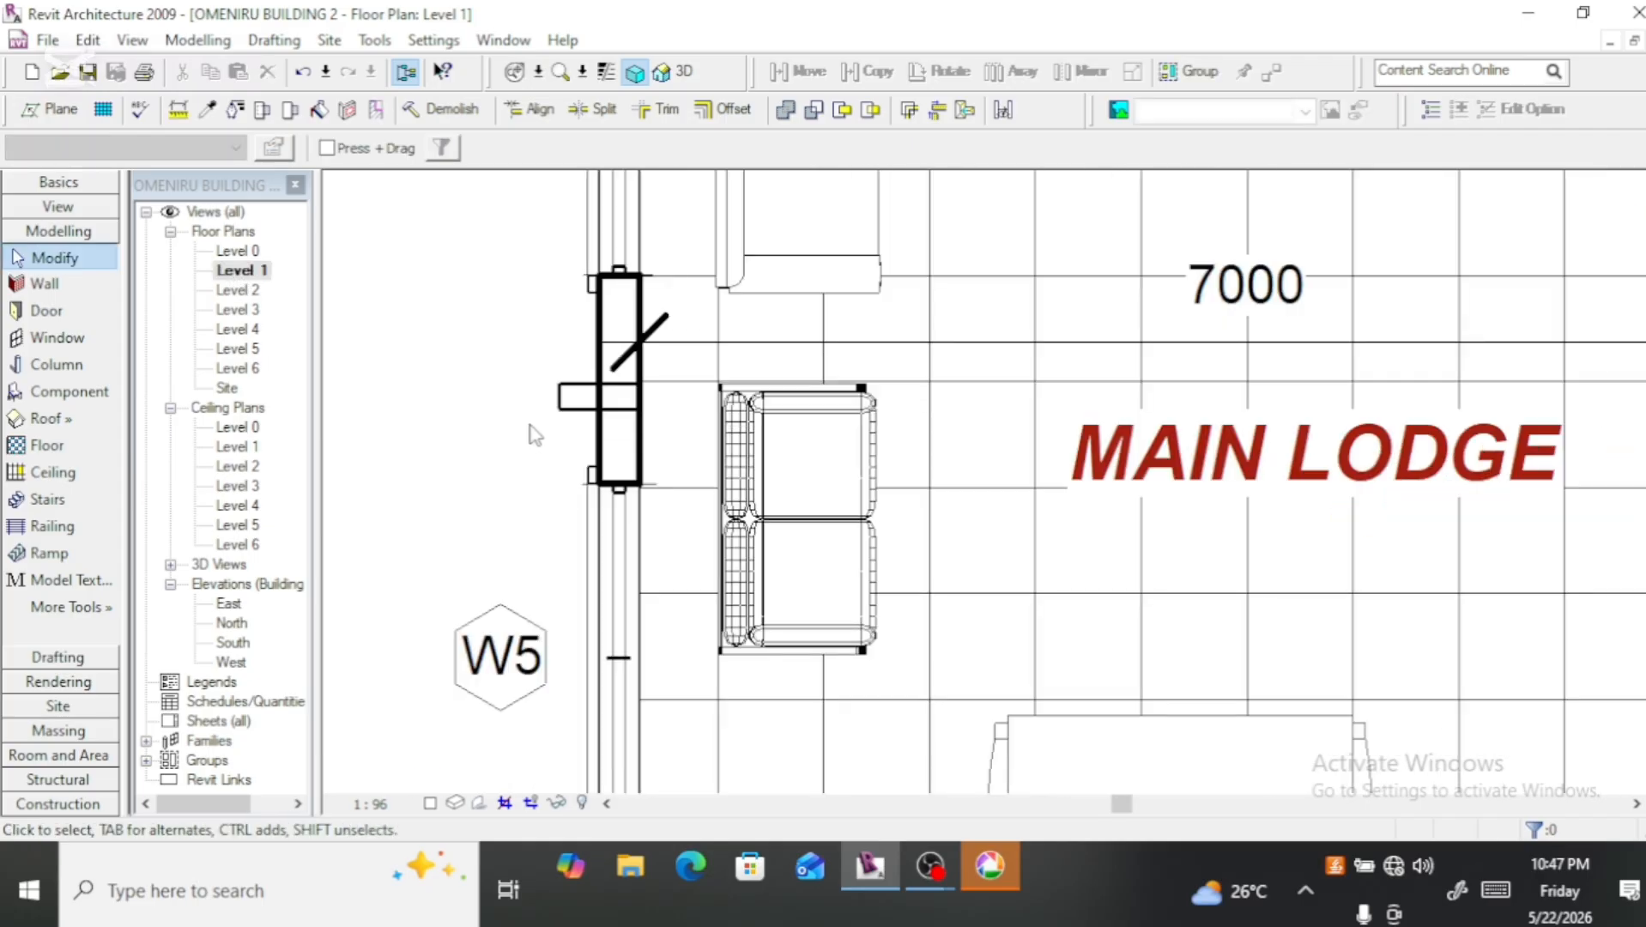
pyautogui.click(565, 396)
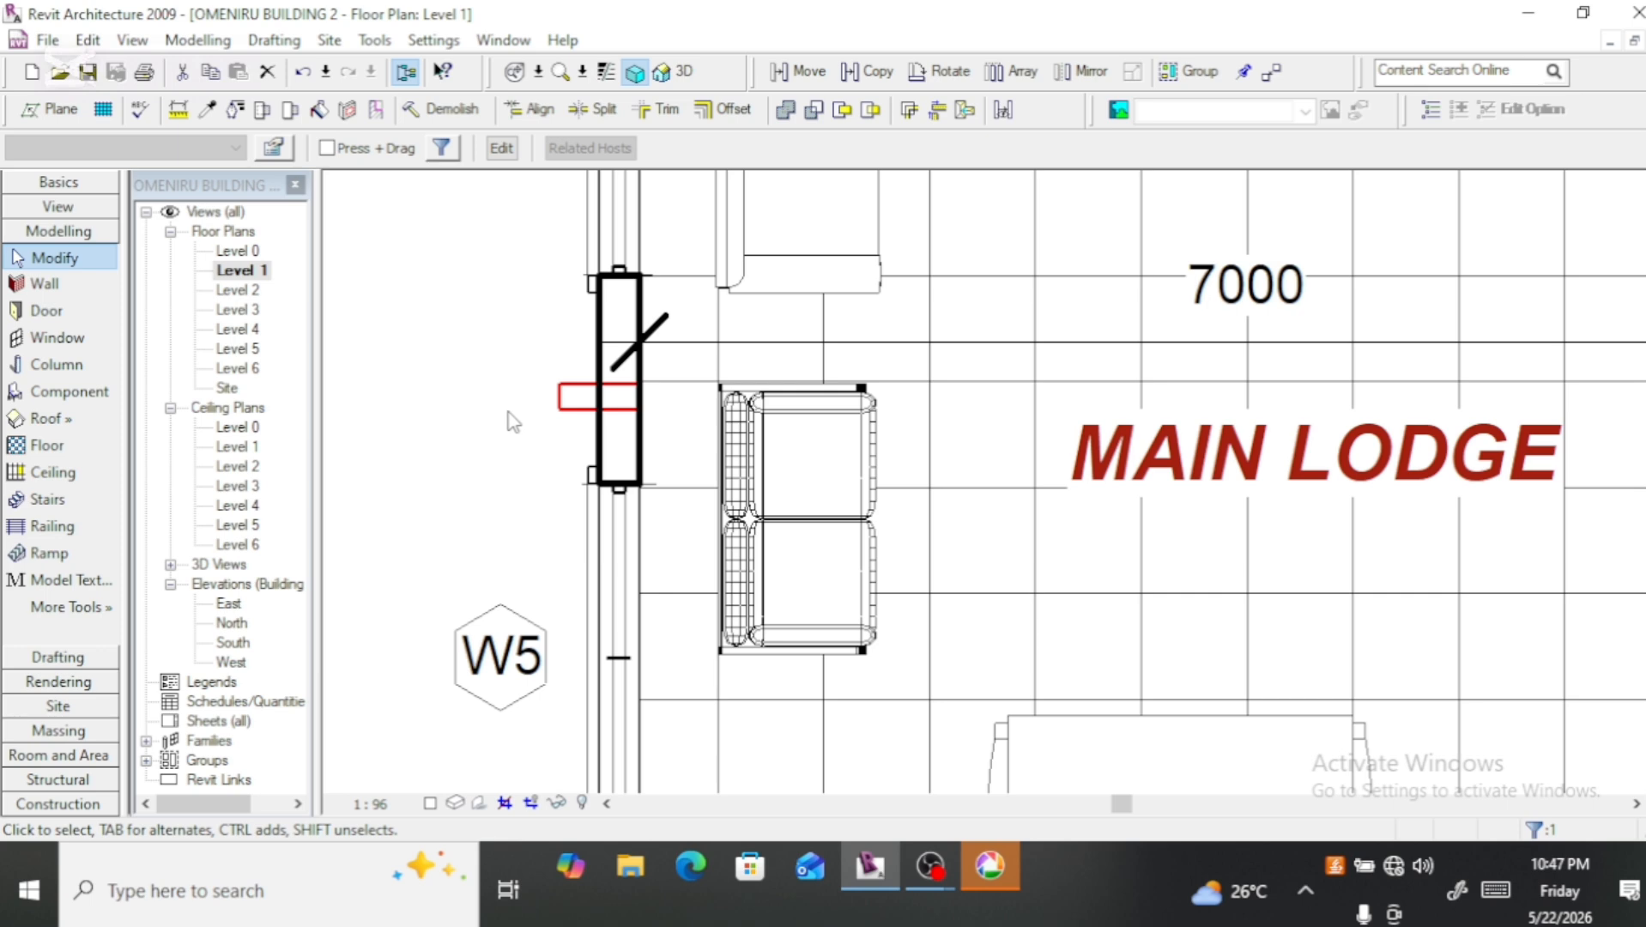
pyautogui.press('Down')
pyautogui.press('Down')
pyautogui.press('Down')
pyautogui.press('Down')
pyautogui.press('Down')
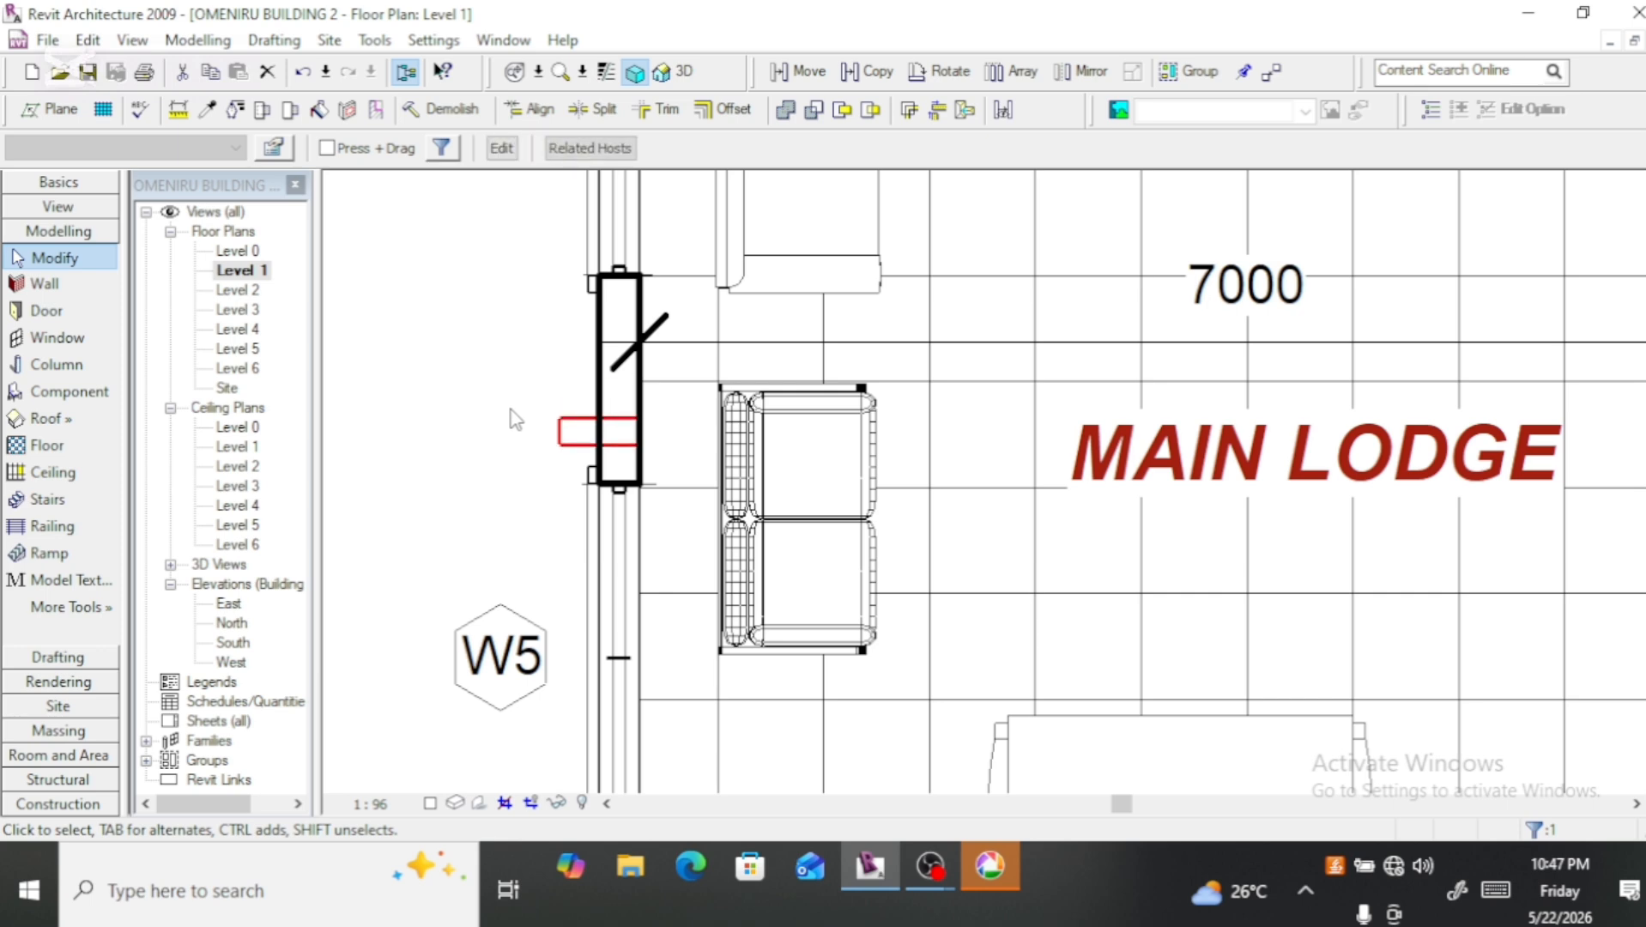
pyautogui.press('Down')
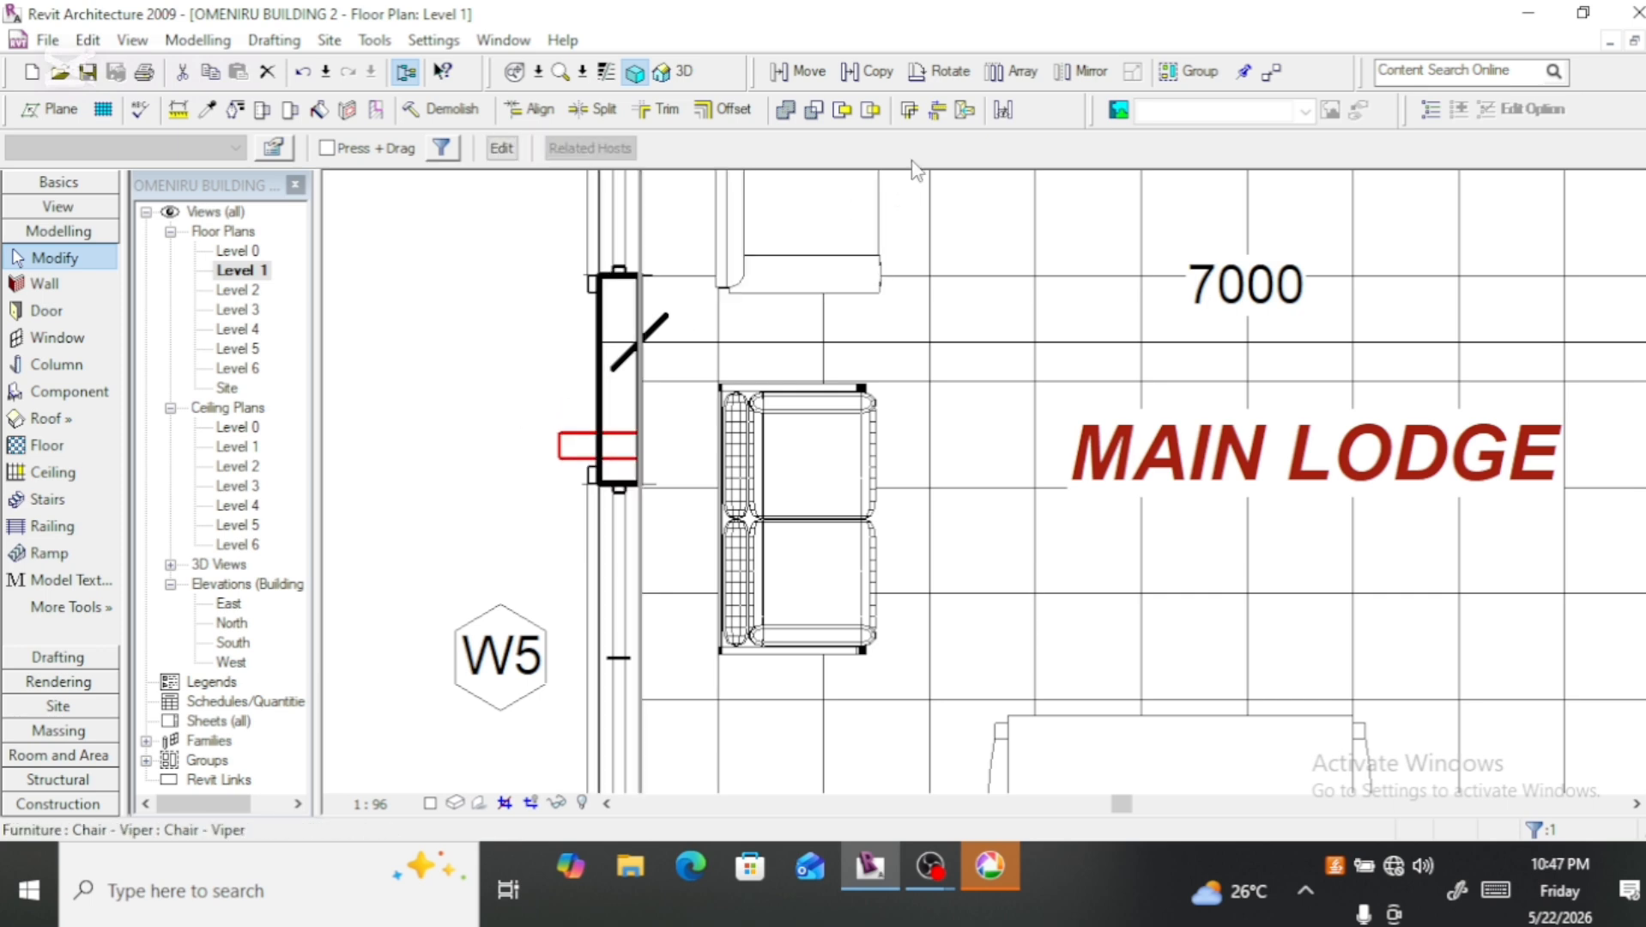
# Step: Array the fin linearly up along the wall at 300 mm spacing, grouped and associated, with a count of 3
pyautogui.click(1023, 75)
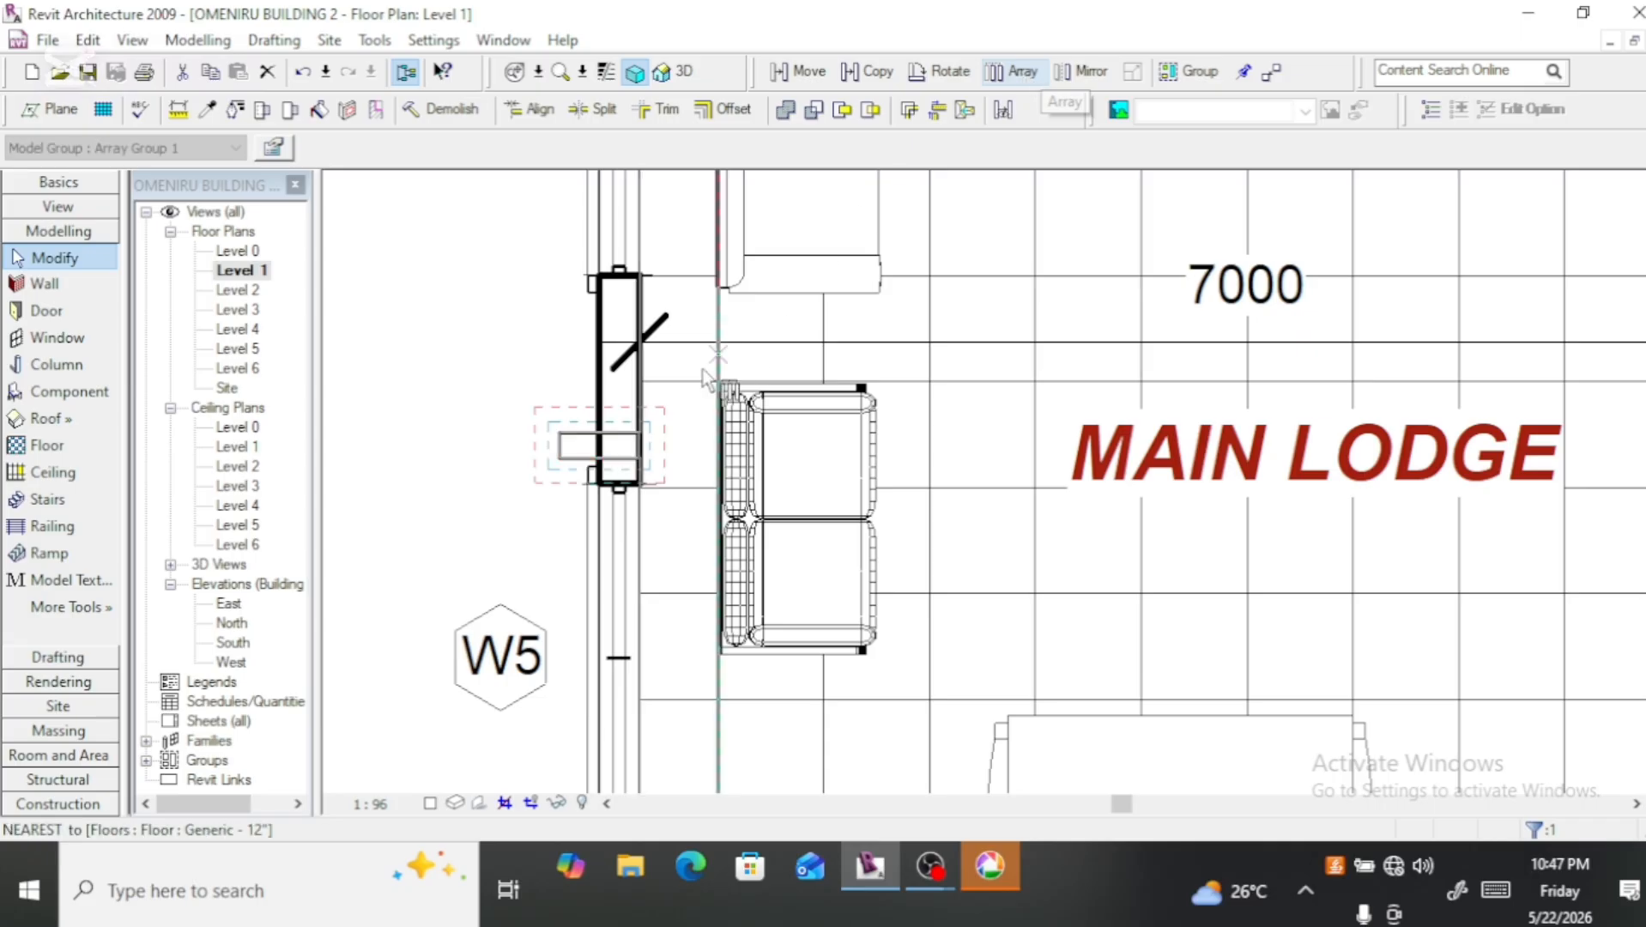
pyautogui.click(584, 444)
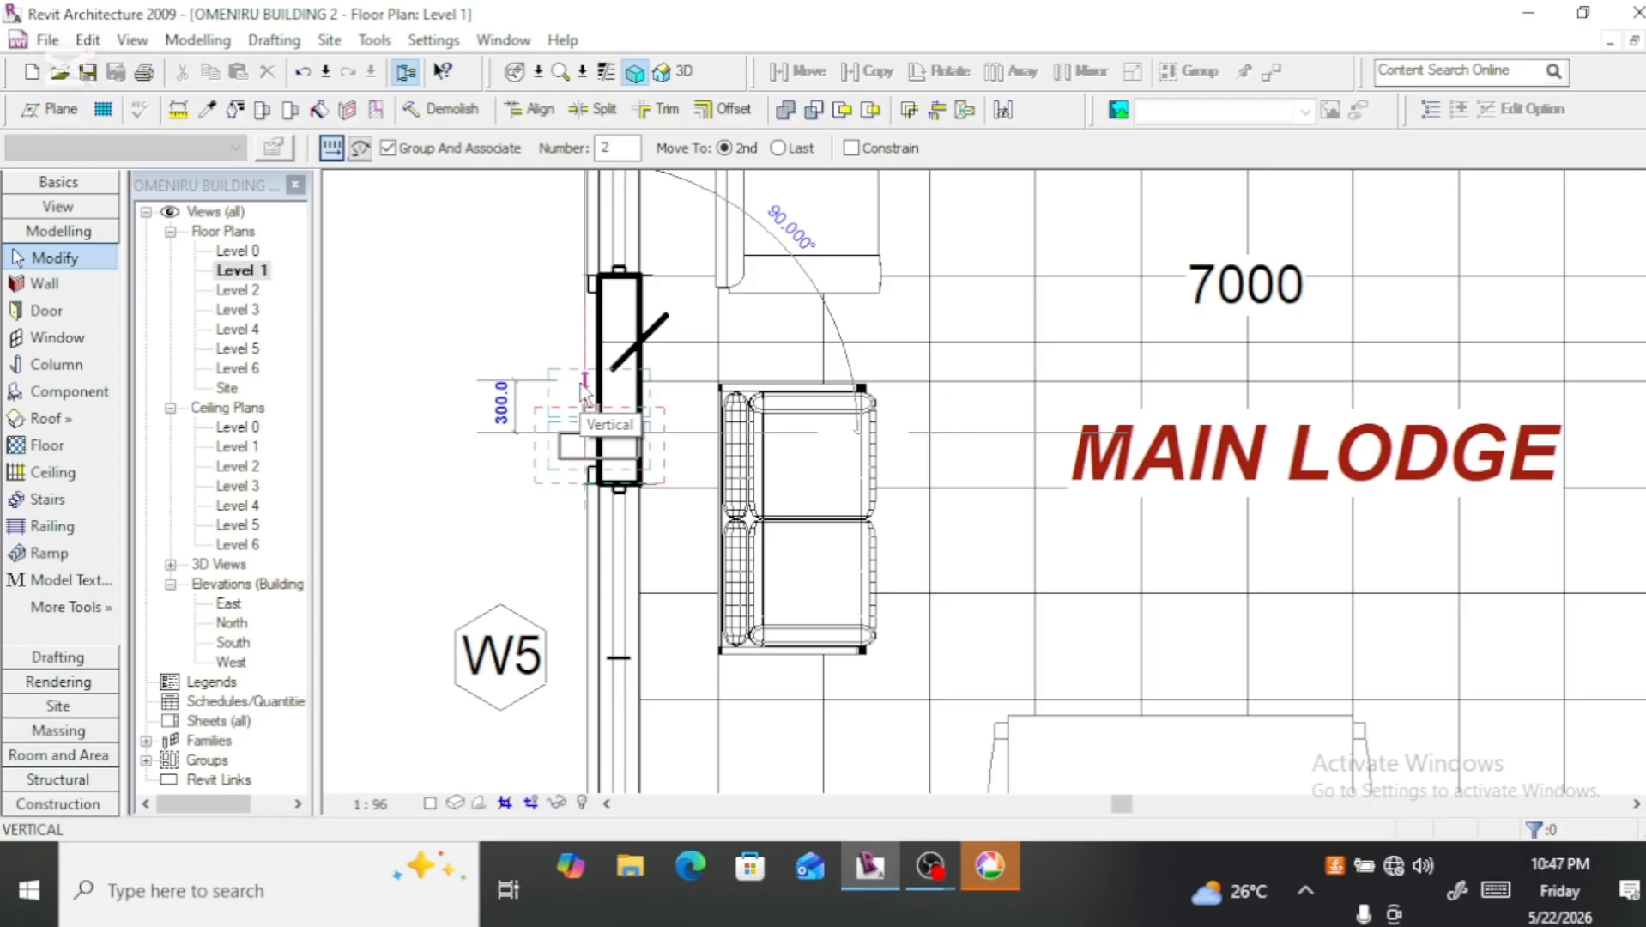
pyautogui.click(581, 386)
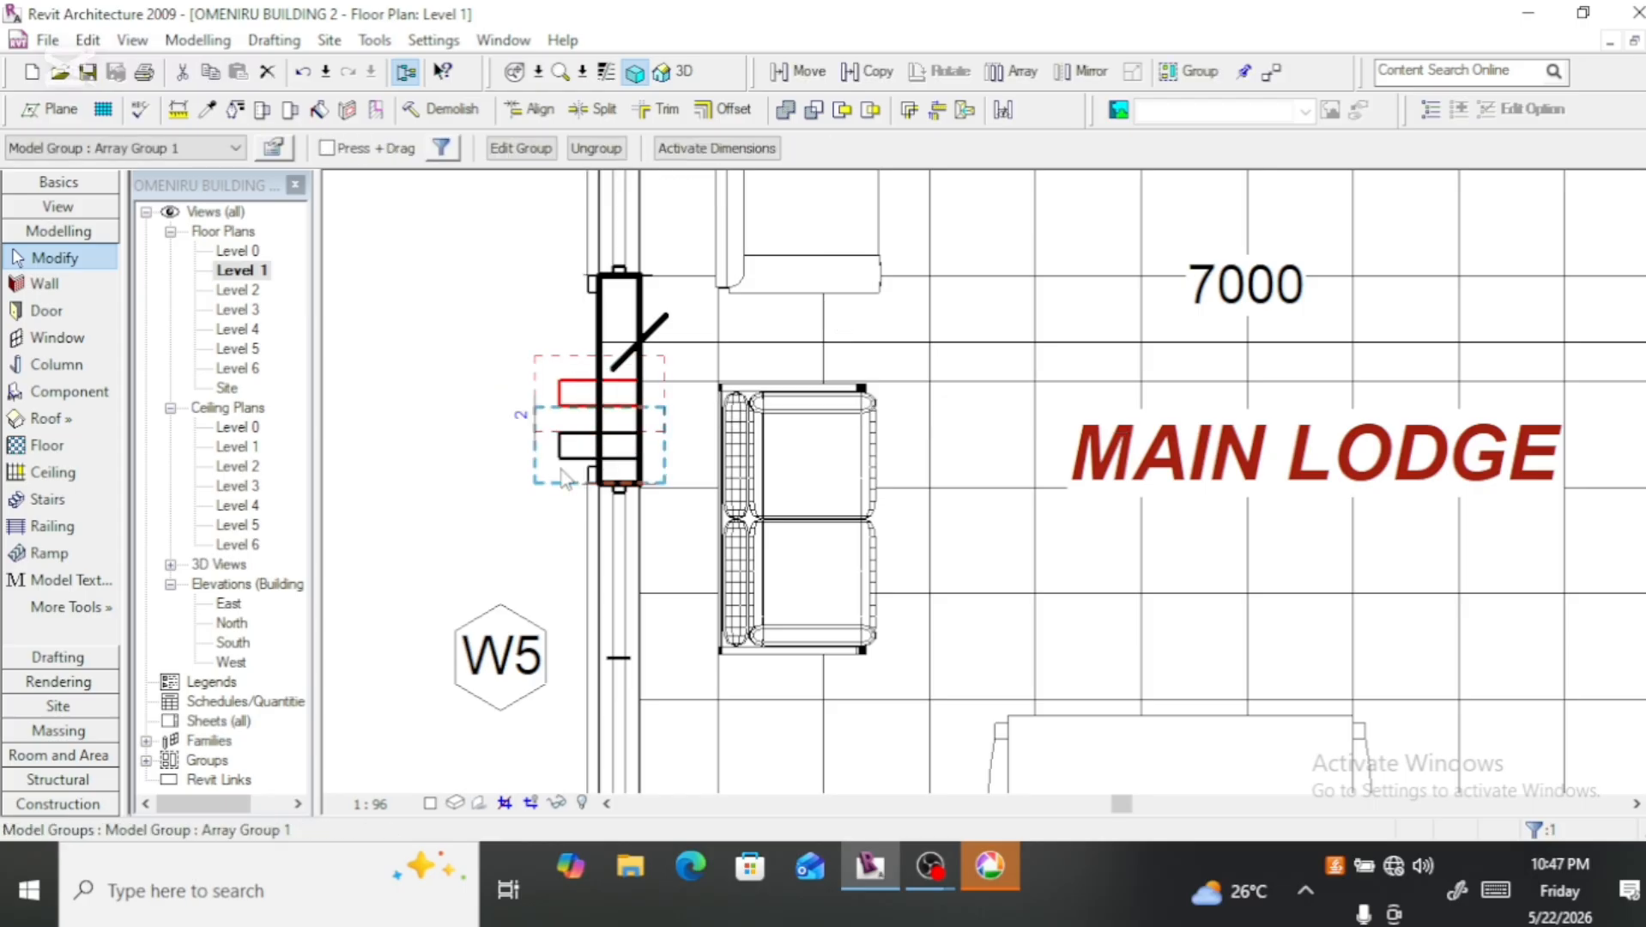
pyautogui.click(520, 415)
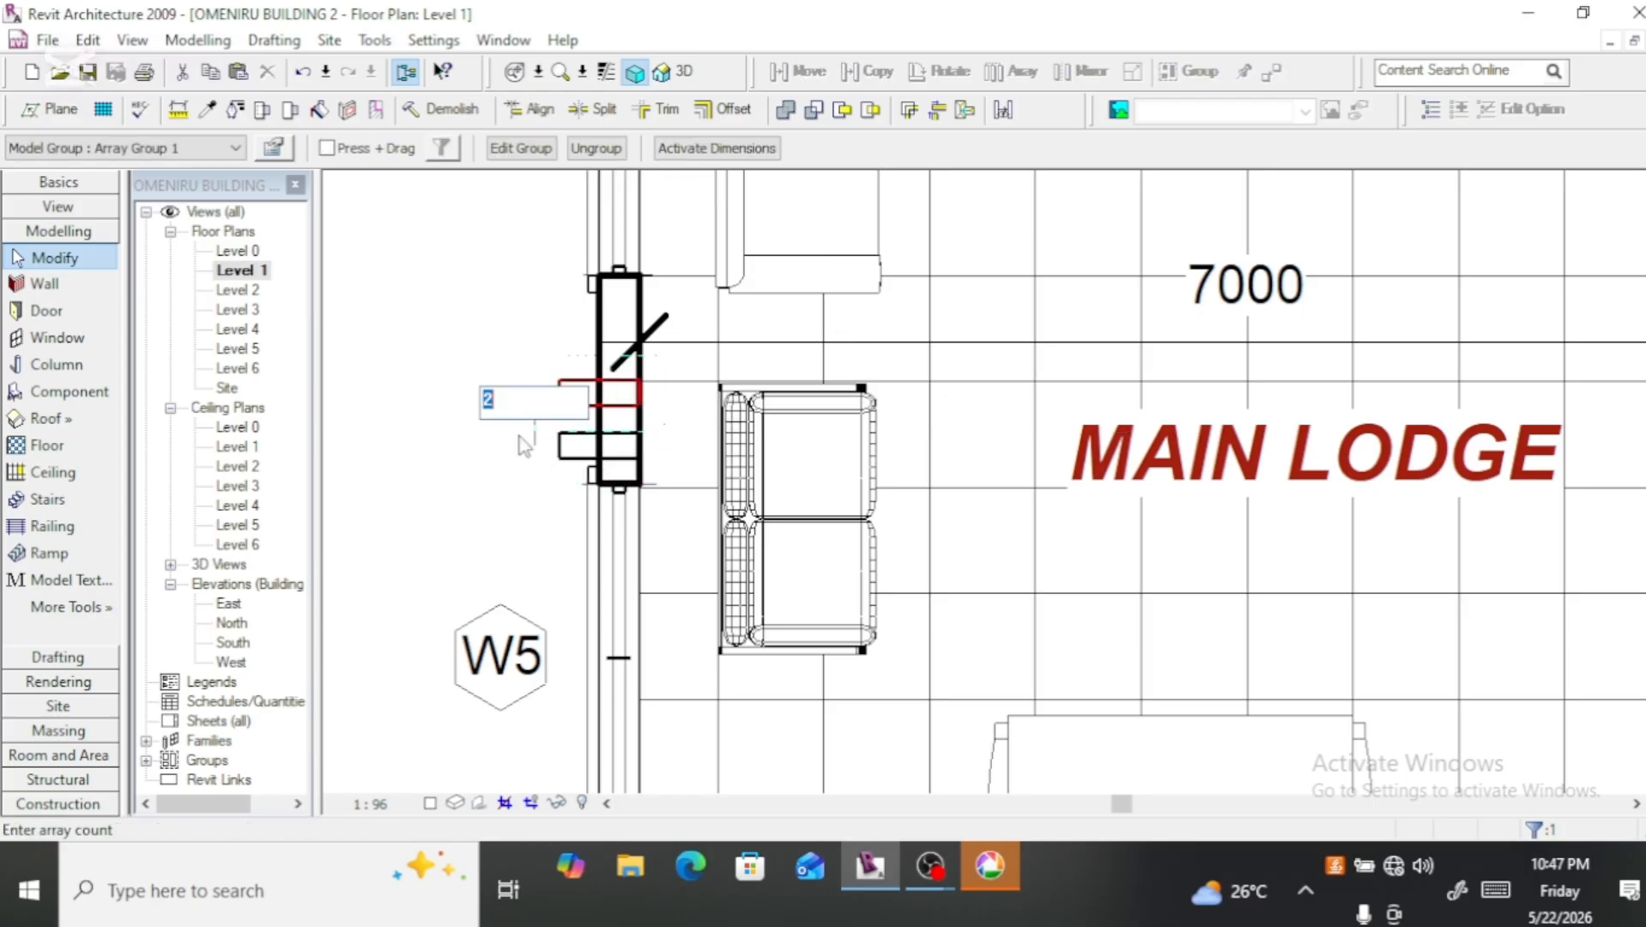
pyautogui.write('3')
pyautogui.press('Return')
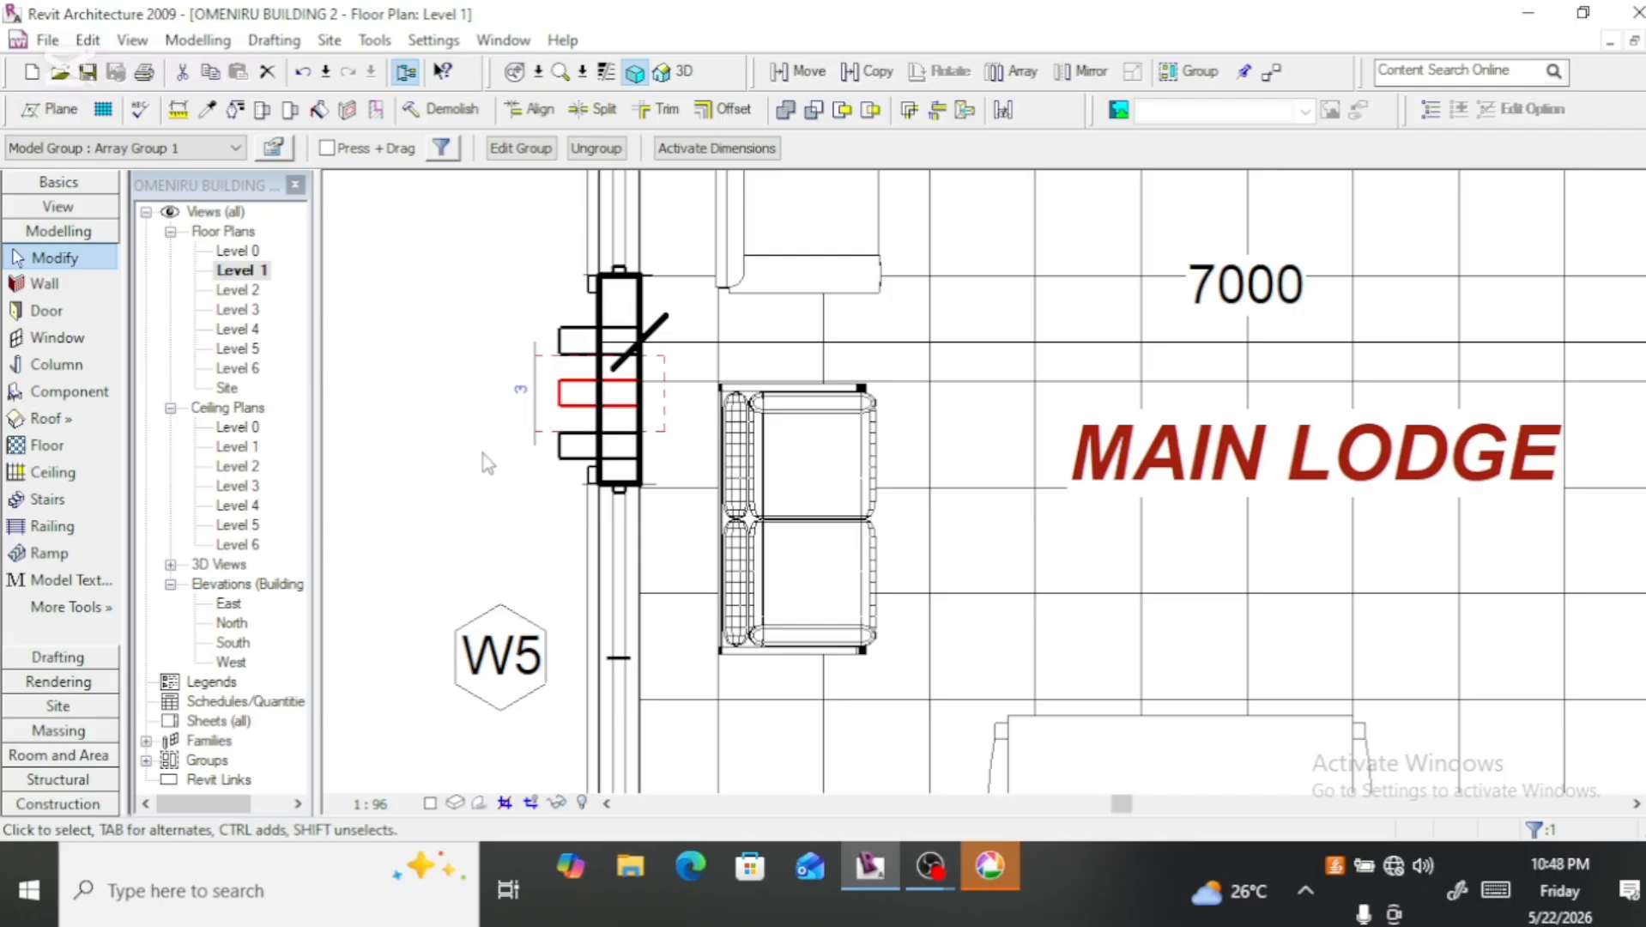
# Step: Try a count of 4 for the fin array and undo the change
pyautogui.click(520, 395)
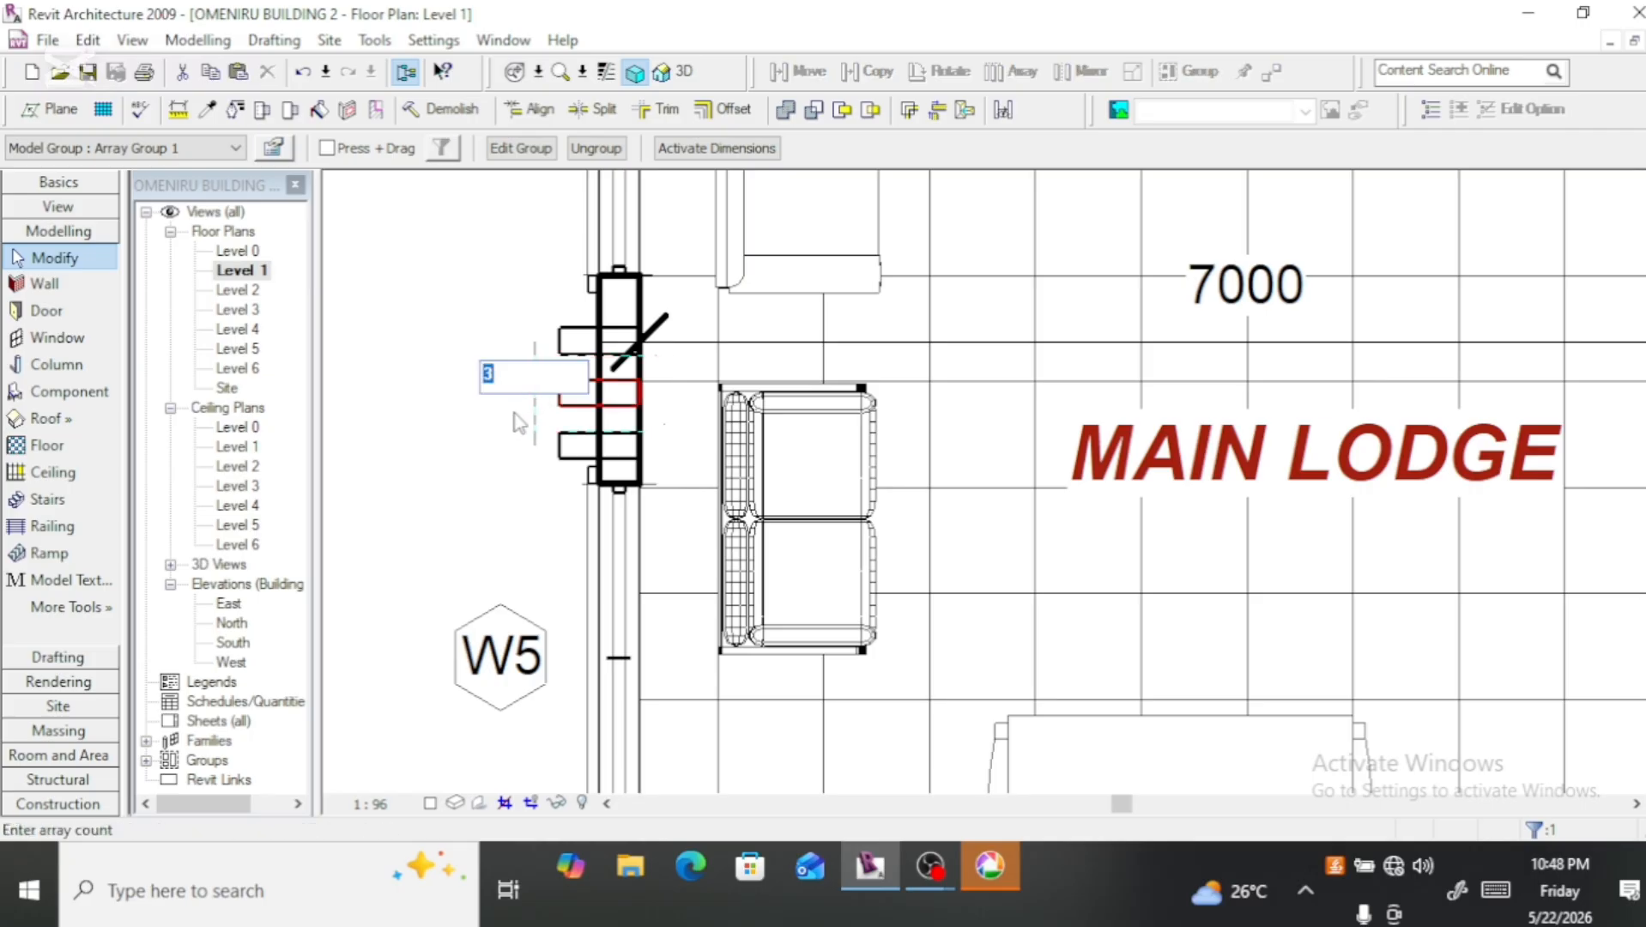
pyautogui.write('4')
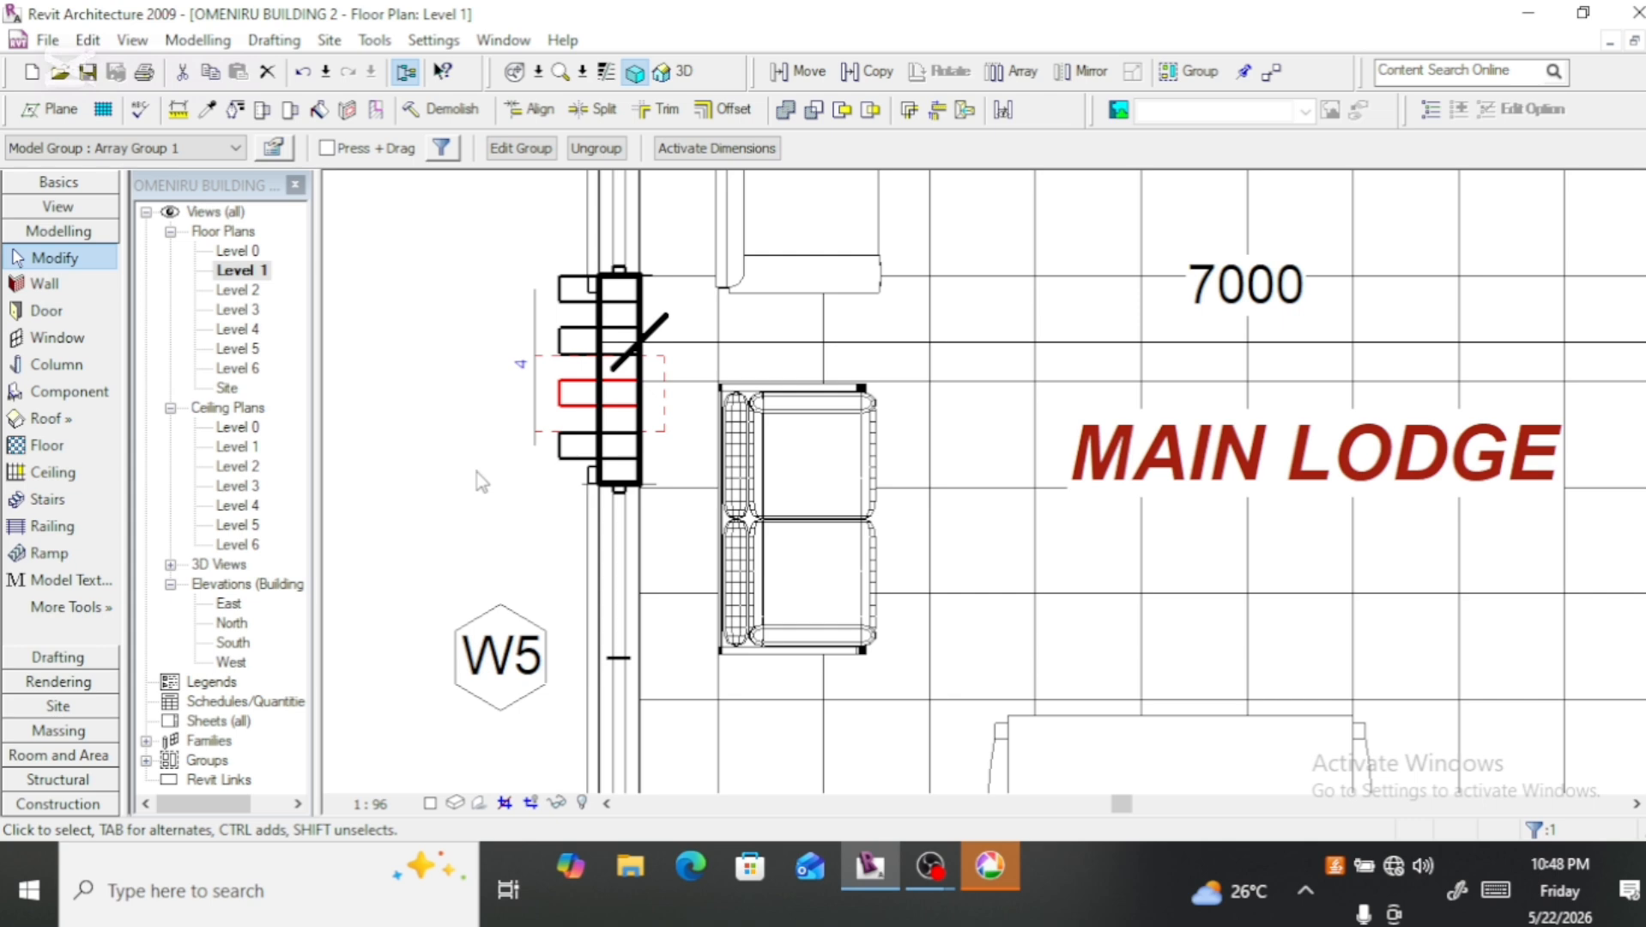
pyautogui.press('Escape')
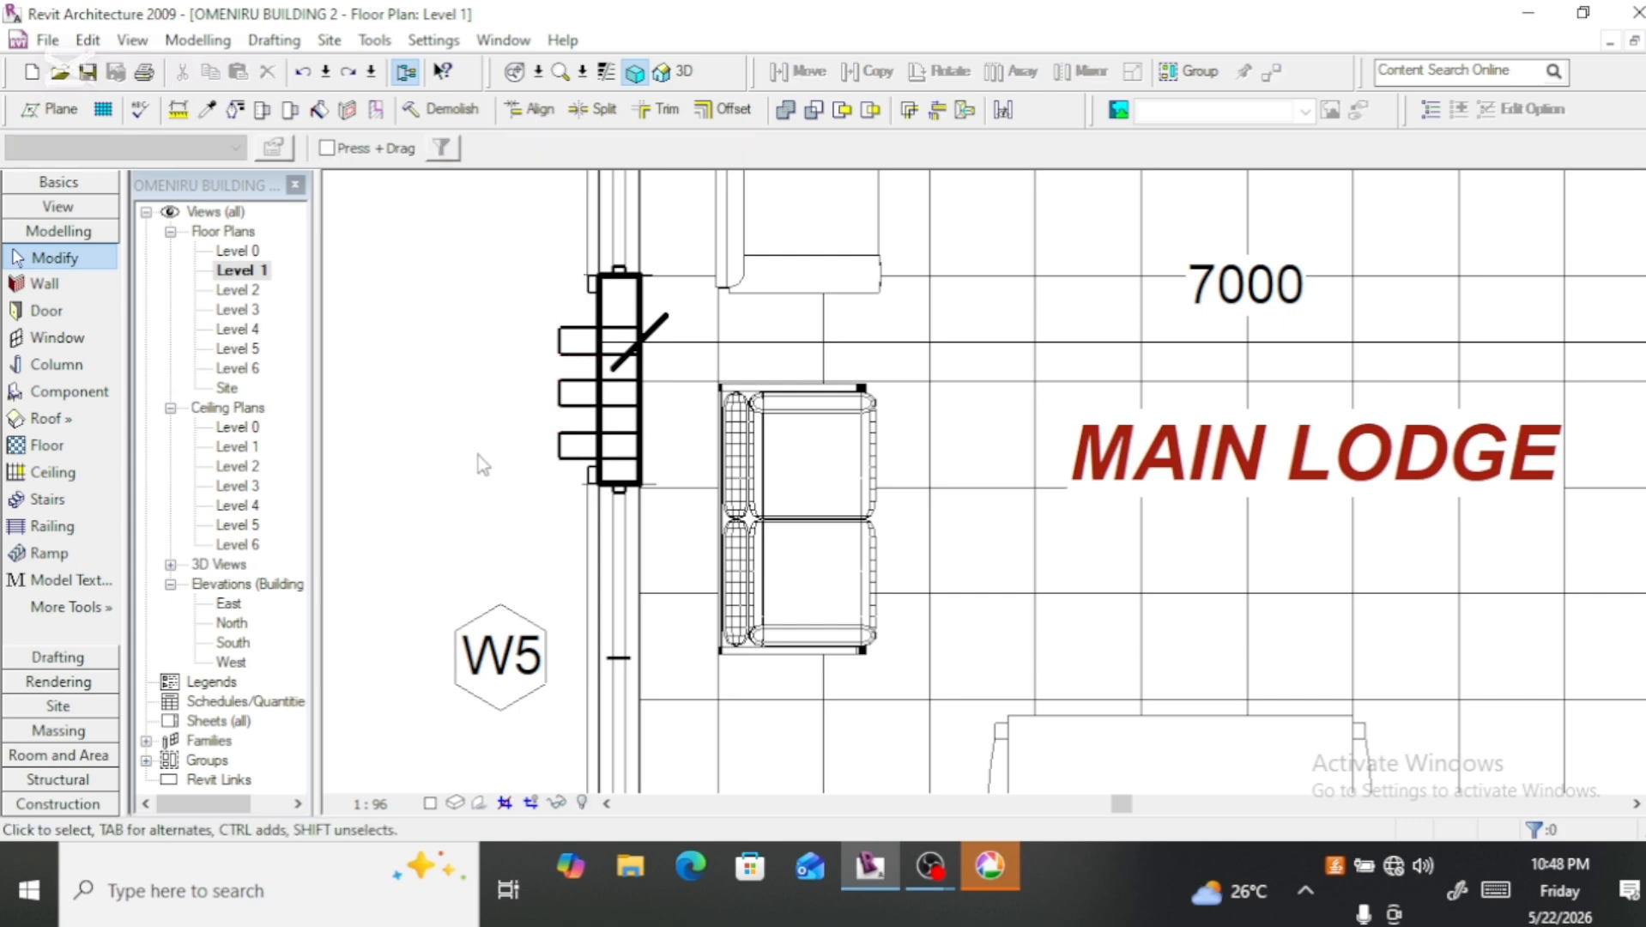
# Step: Nudge the middle fin of the array up along the wall twice to widen the spacing between the three fins
pyautogui.click(569, 393)
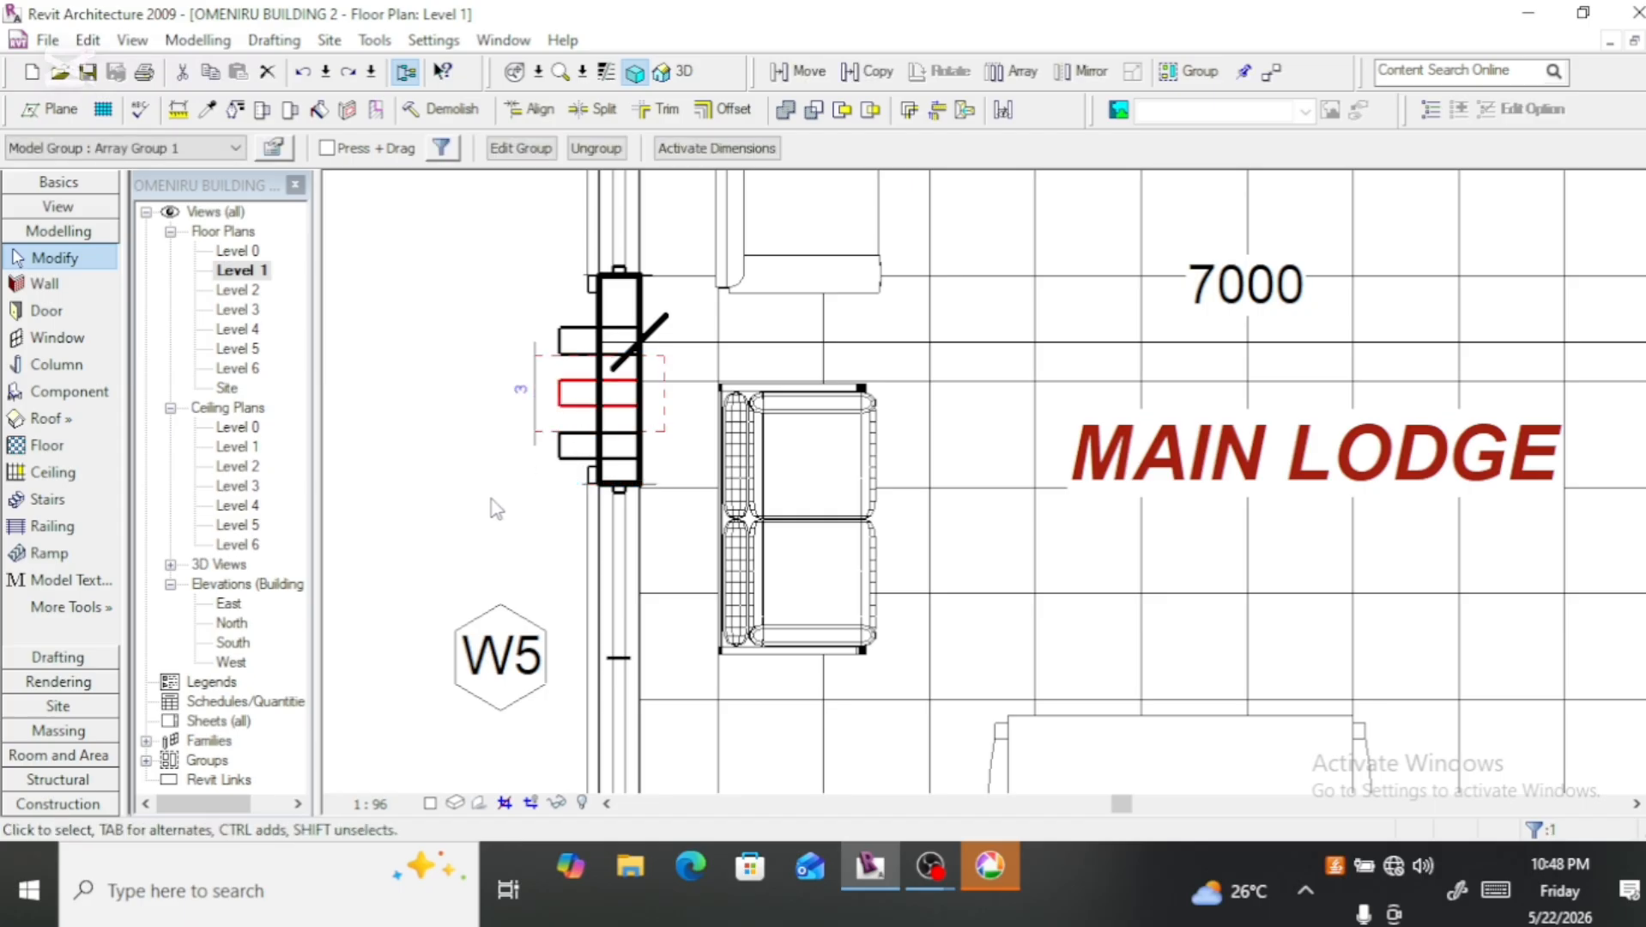
pyautogui.press('Up')
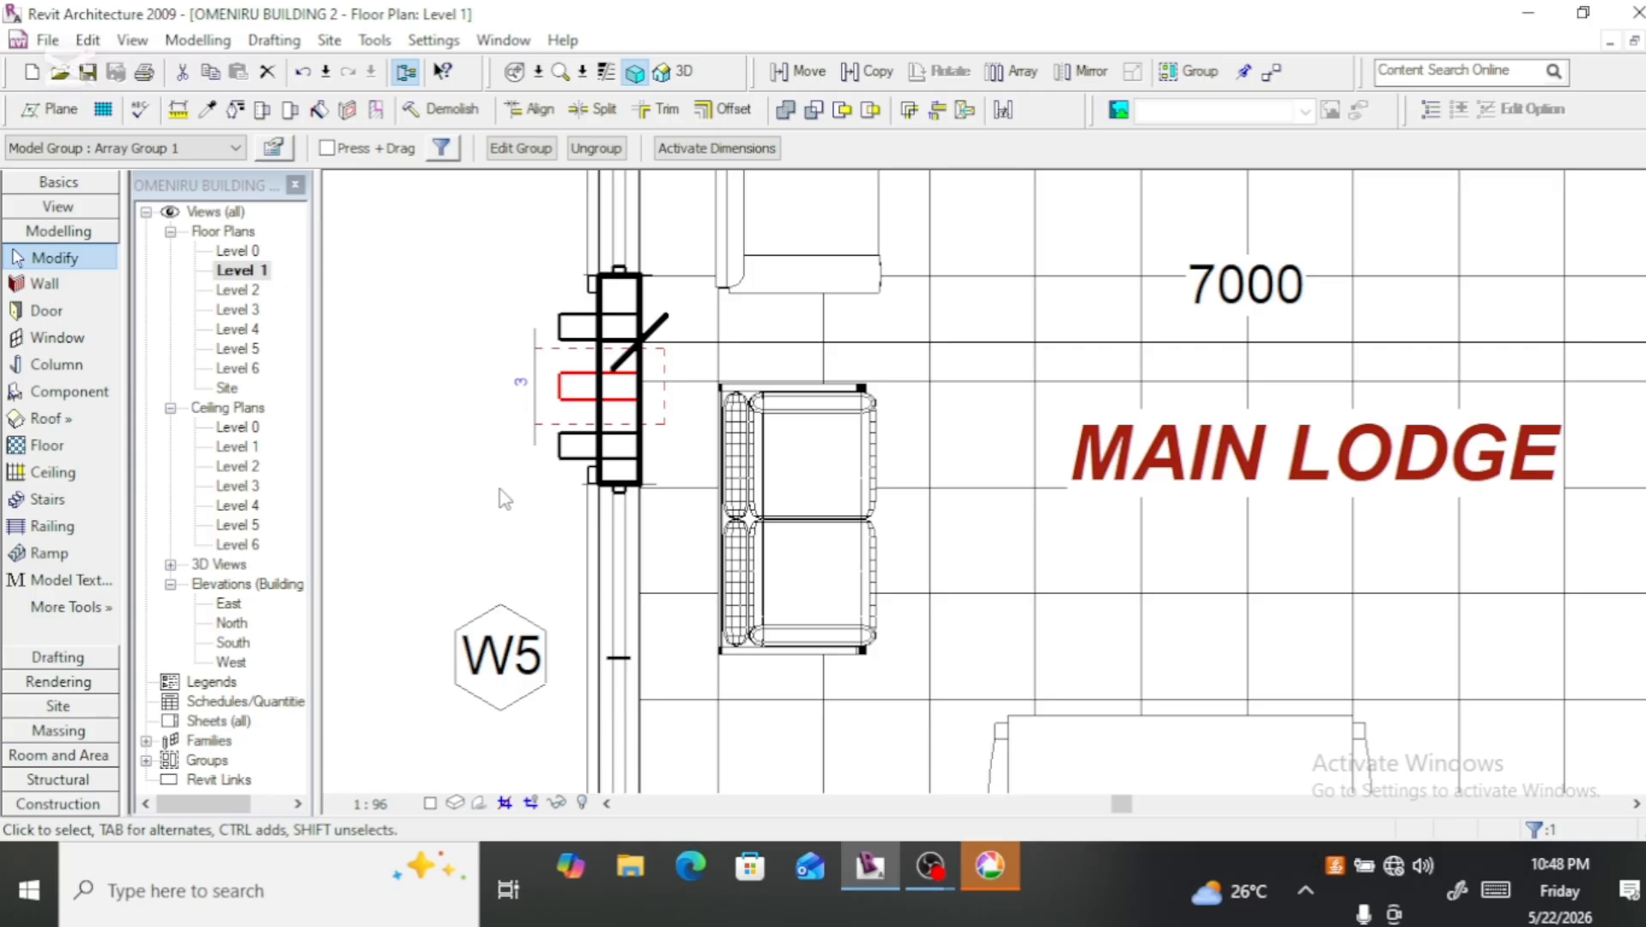
pyautogui.press('Up')
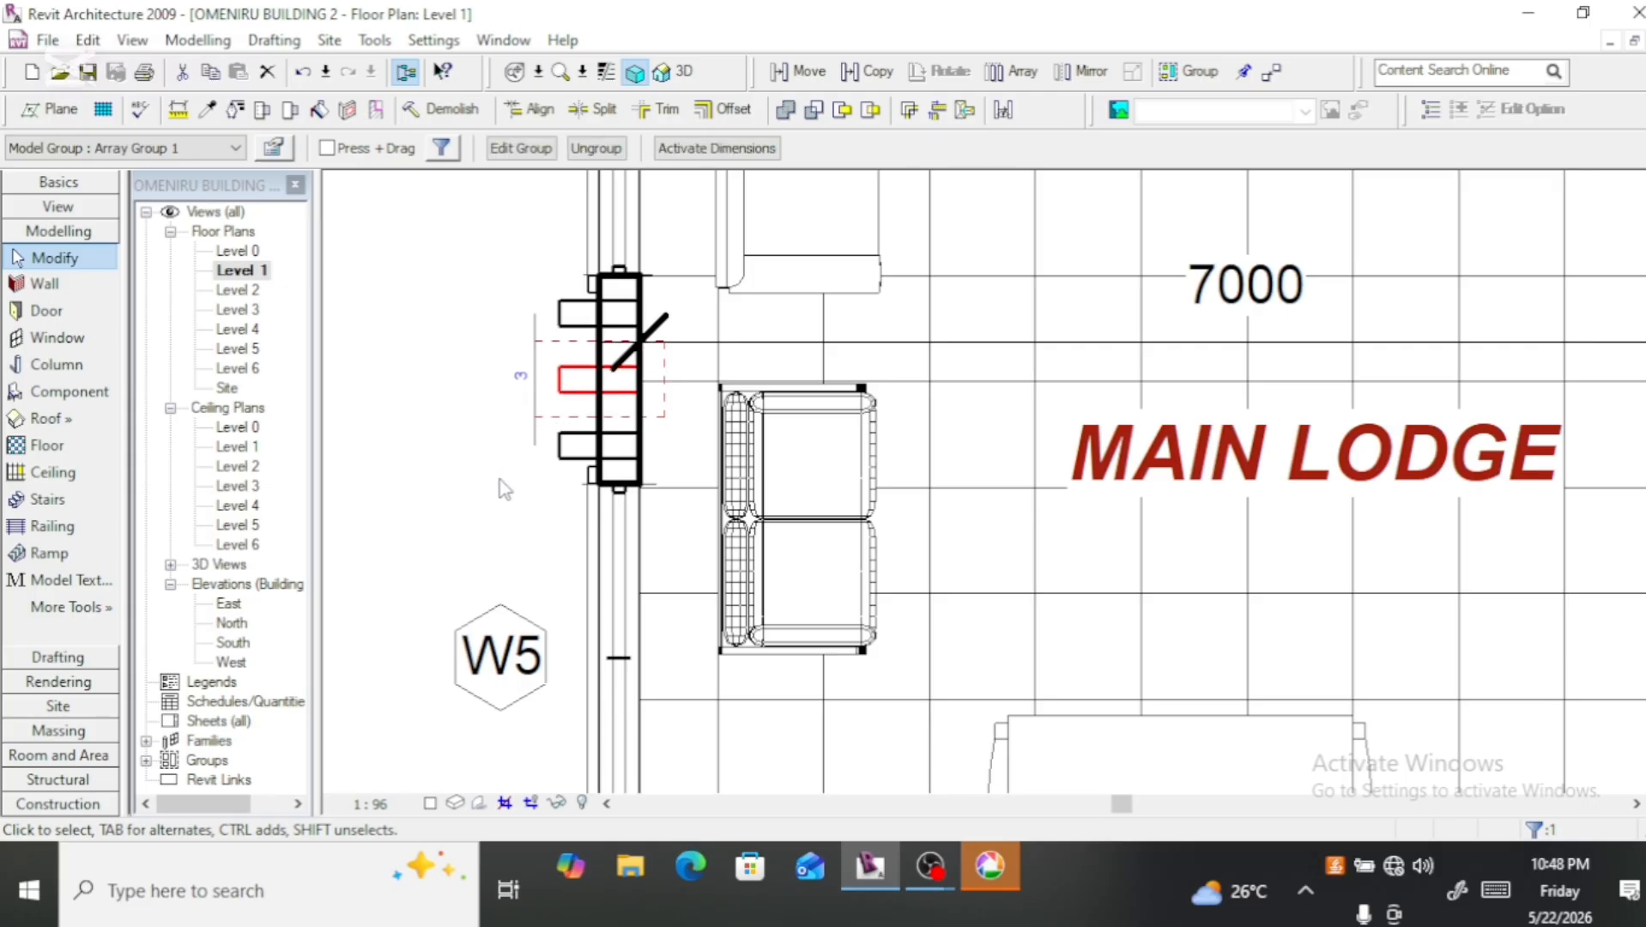
pyautogui.click(491, 471)
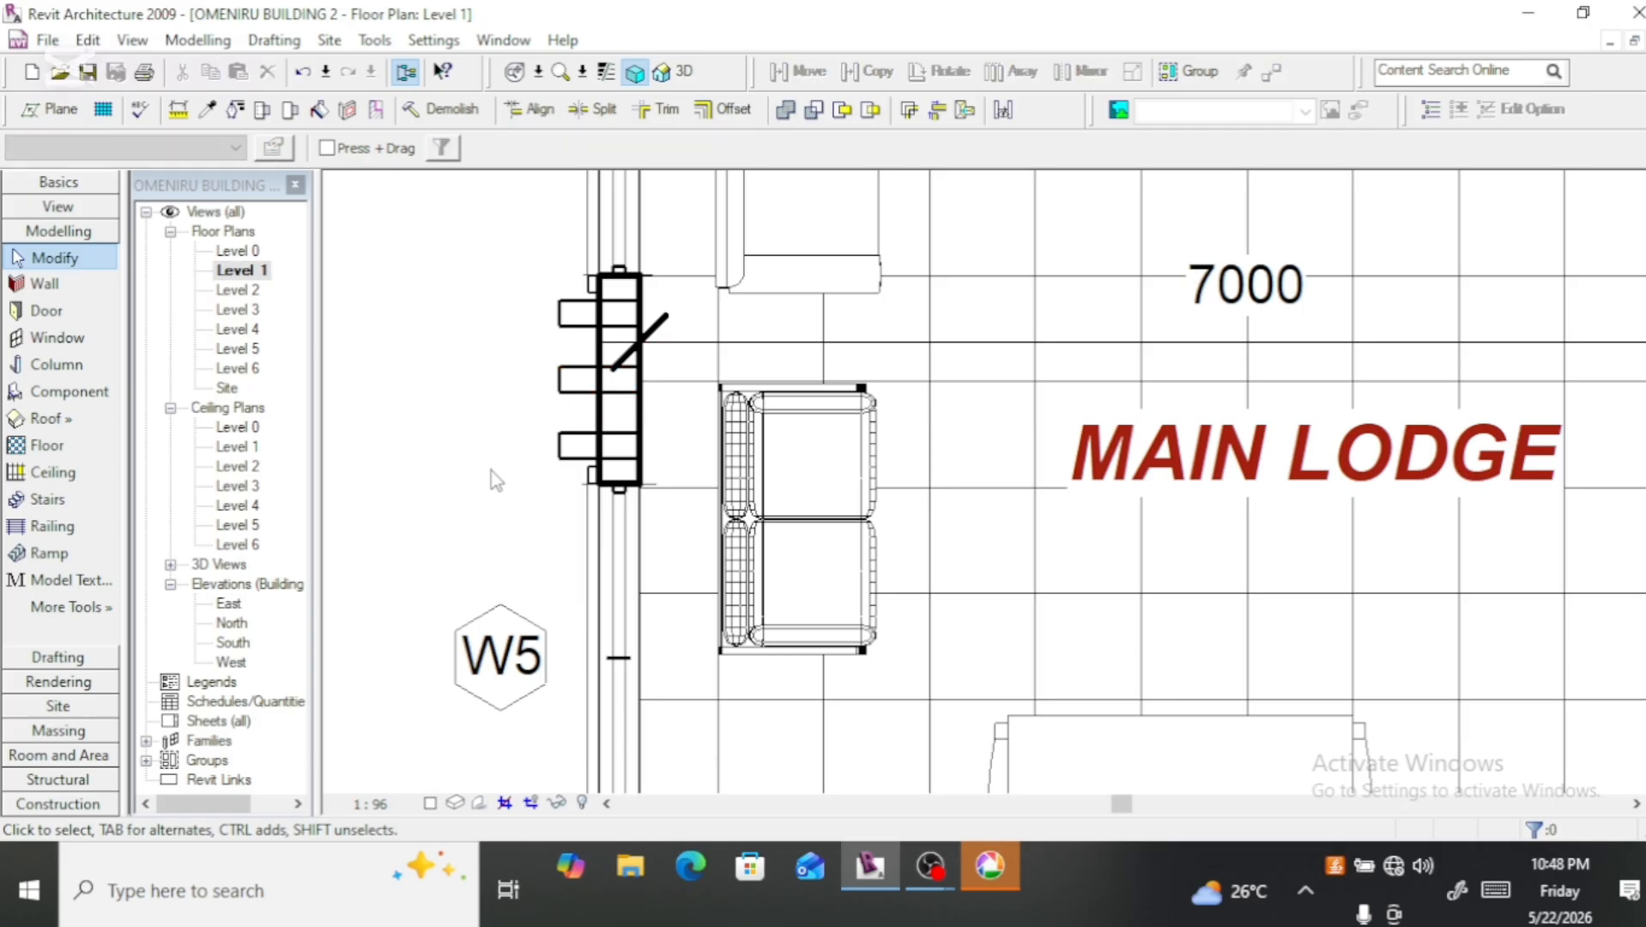
# Step: Open the 3D view and examine the three arrayed fins up close and from low and raised angles around the left-front corner
pyautogui.click(683, 73)
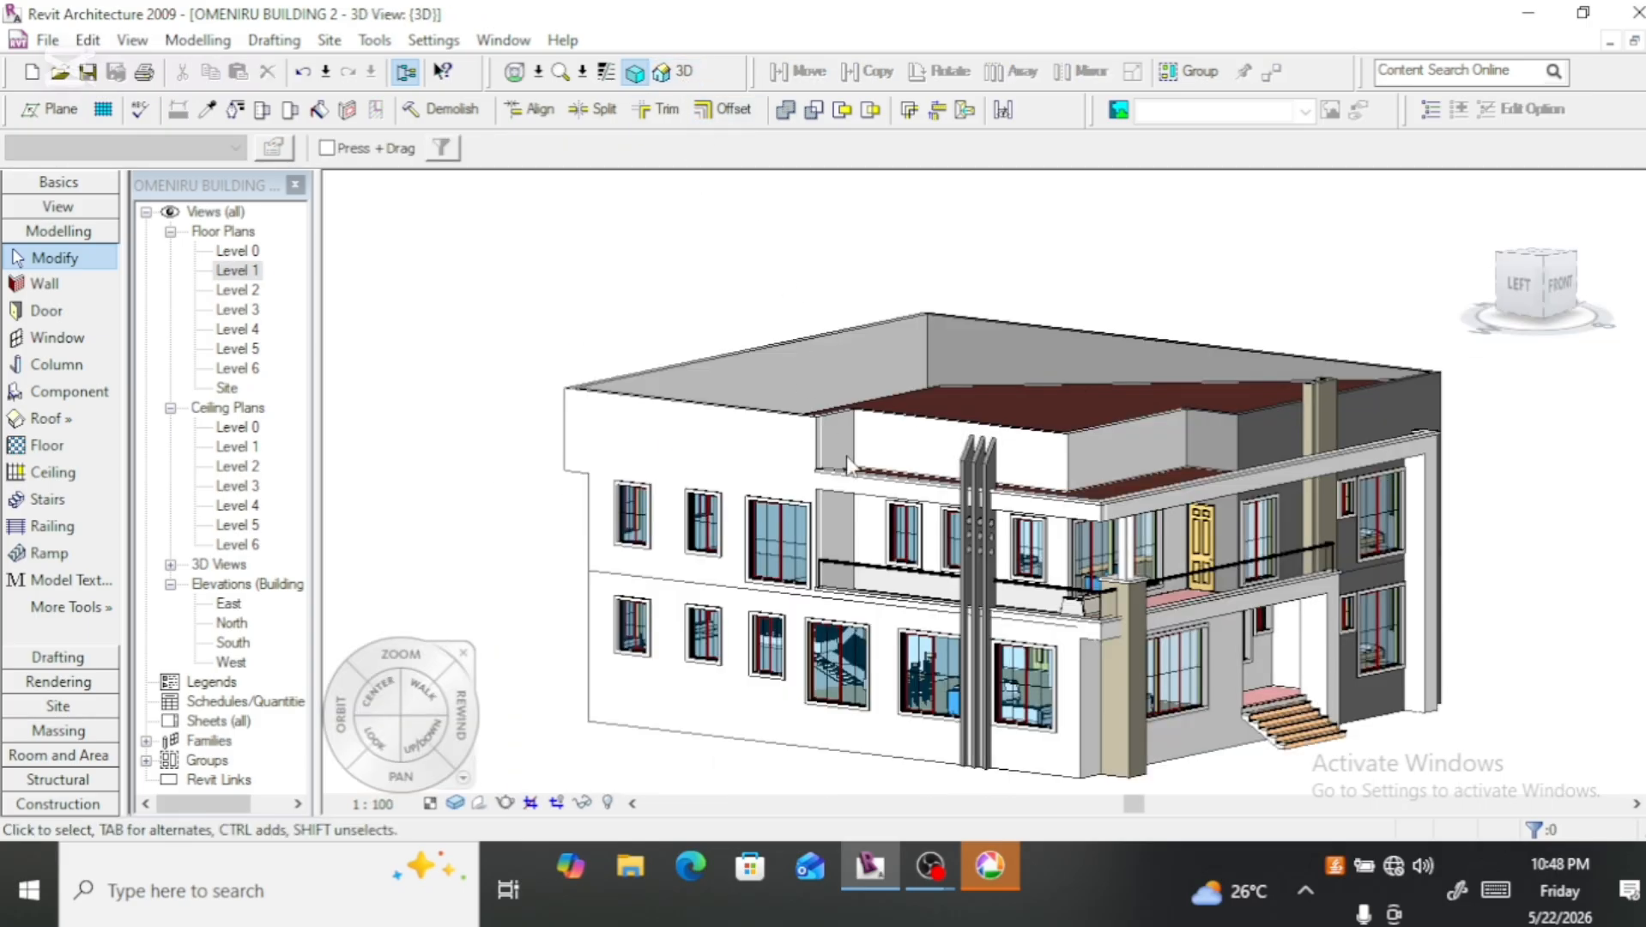
pyautogui.scroll(3, 1004, 686)
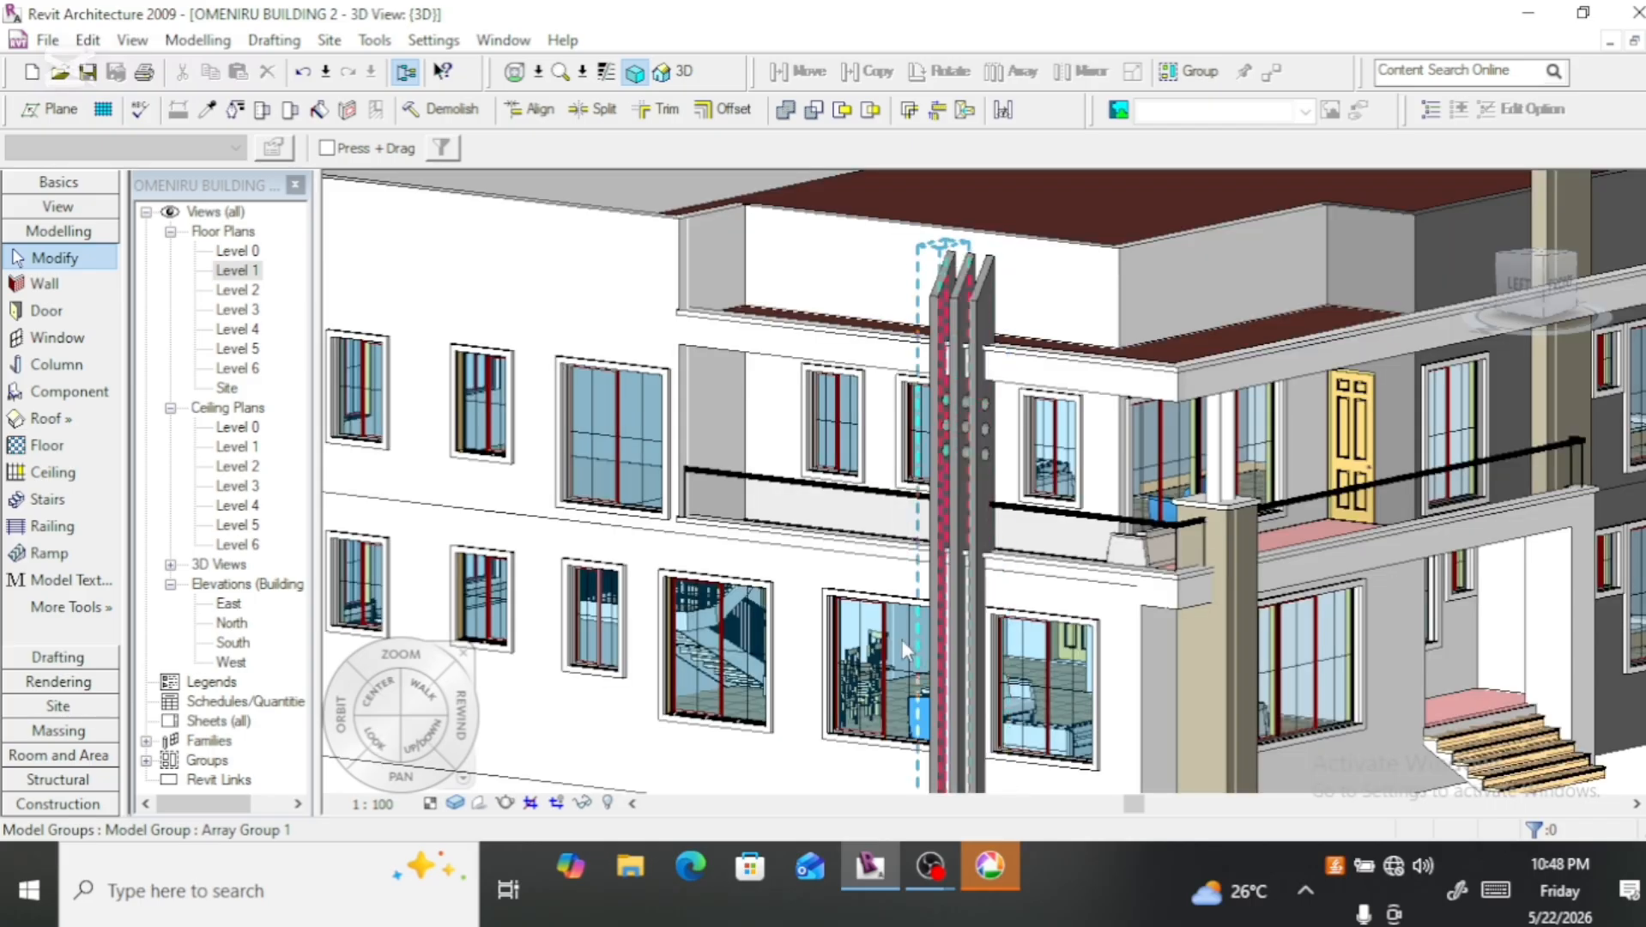
pyautogui.scroll(-2, 564, 331)
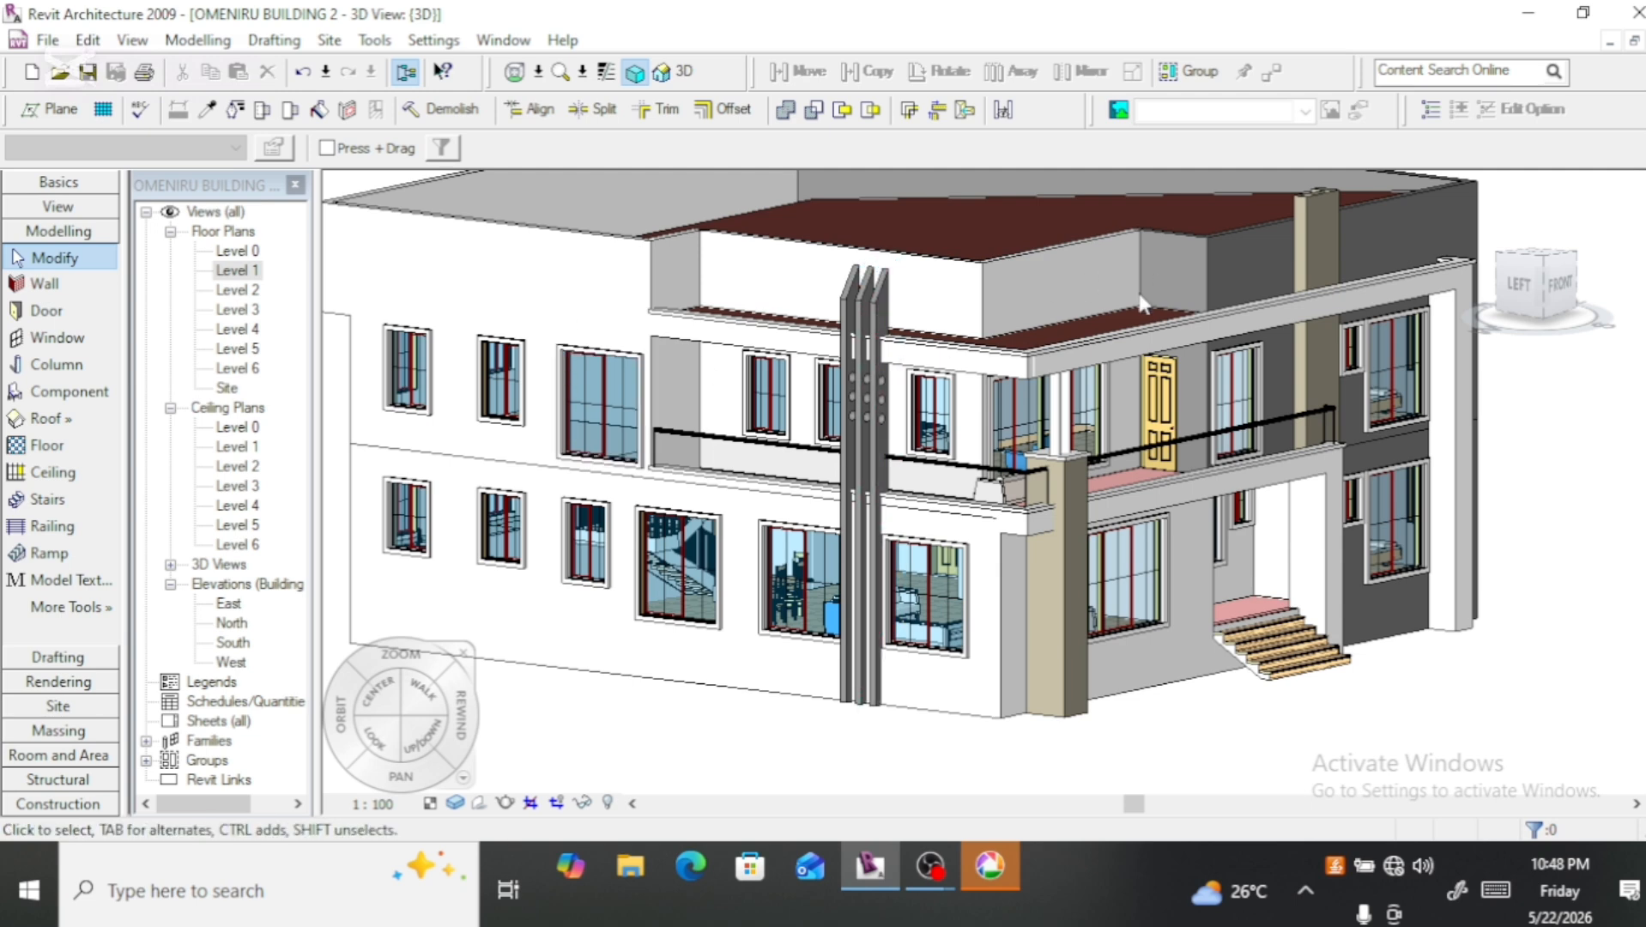
pyautogui.click(1532, 287)
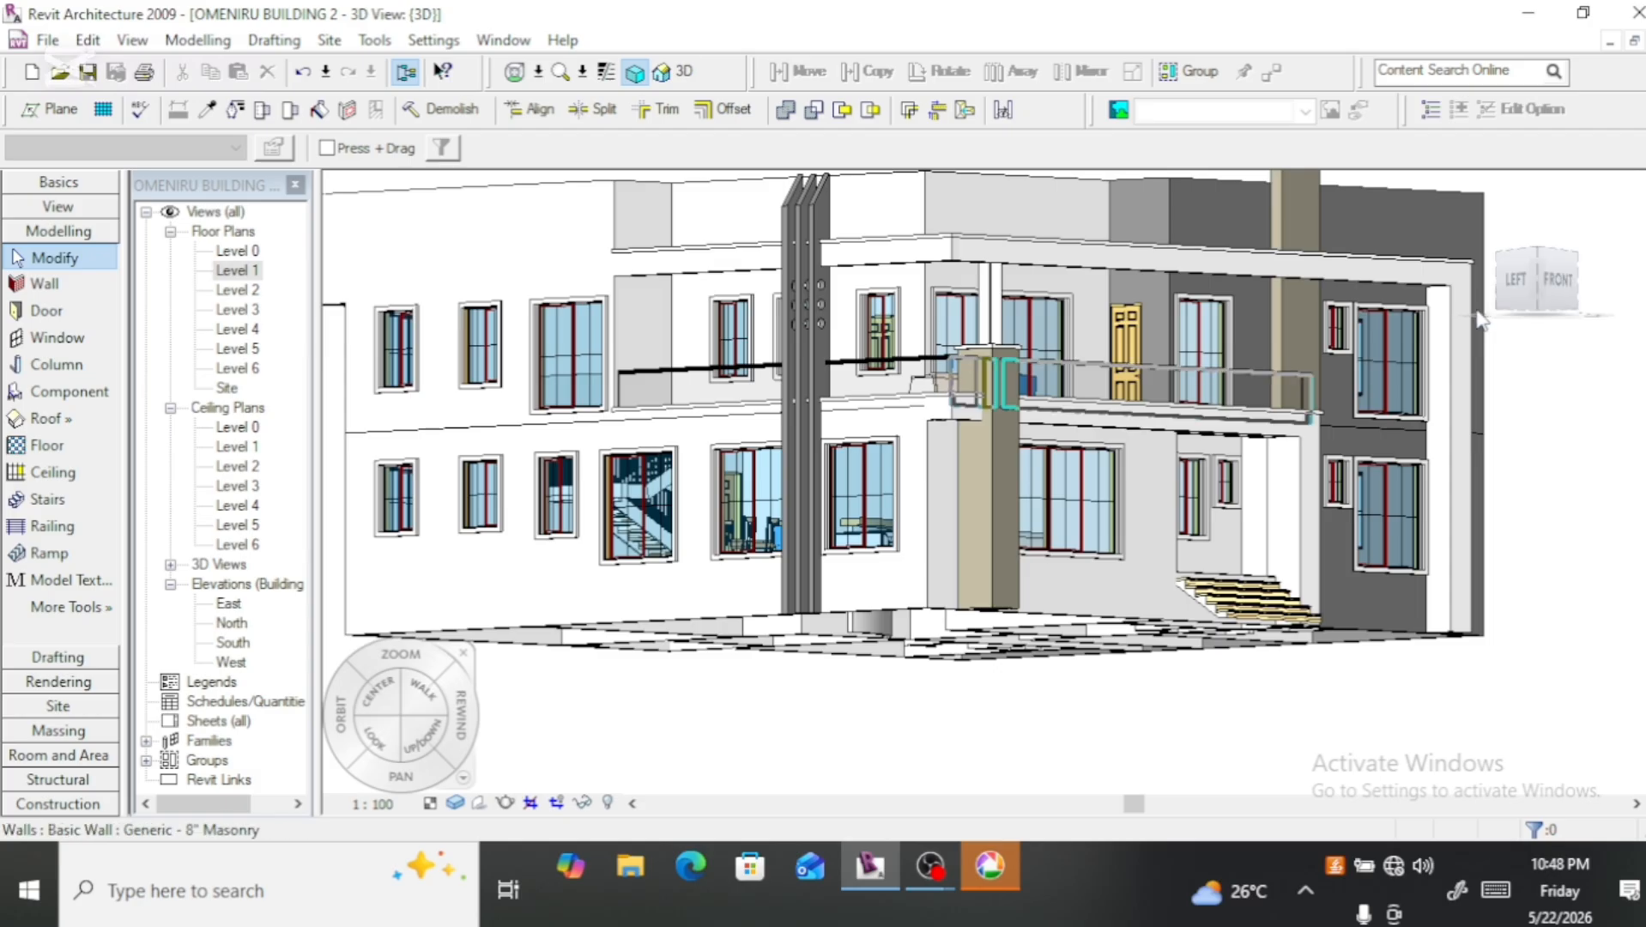
pyautogui.scroll(-1, 612, 266)
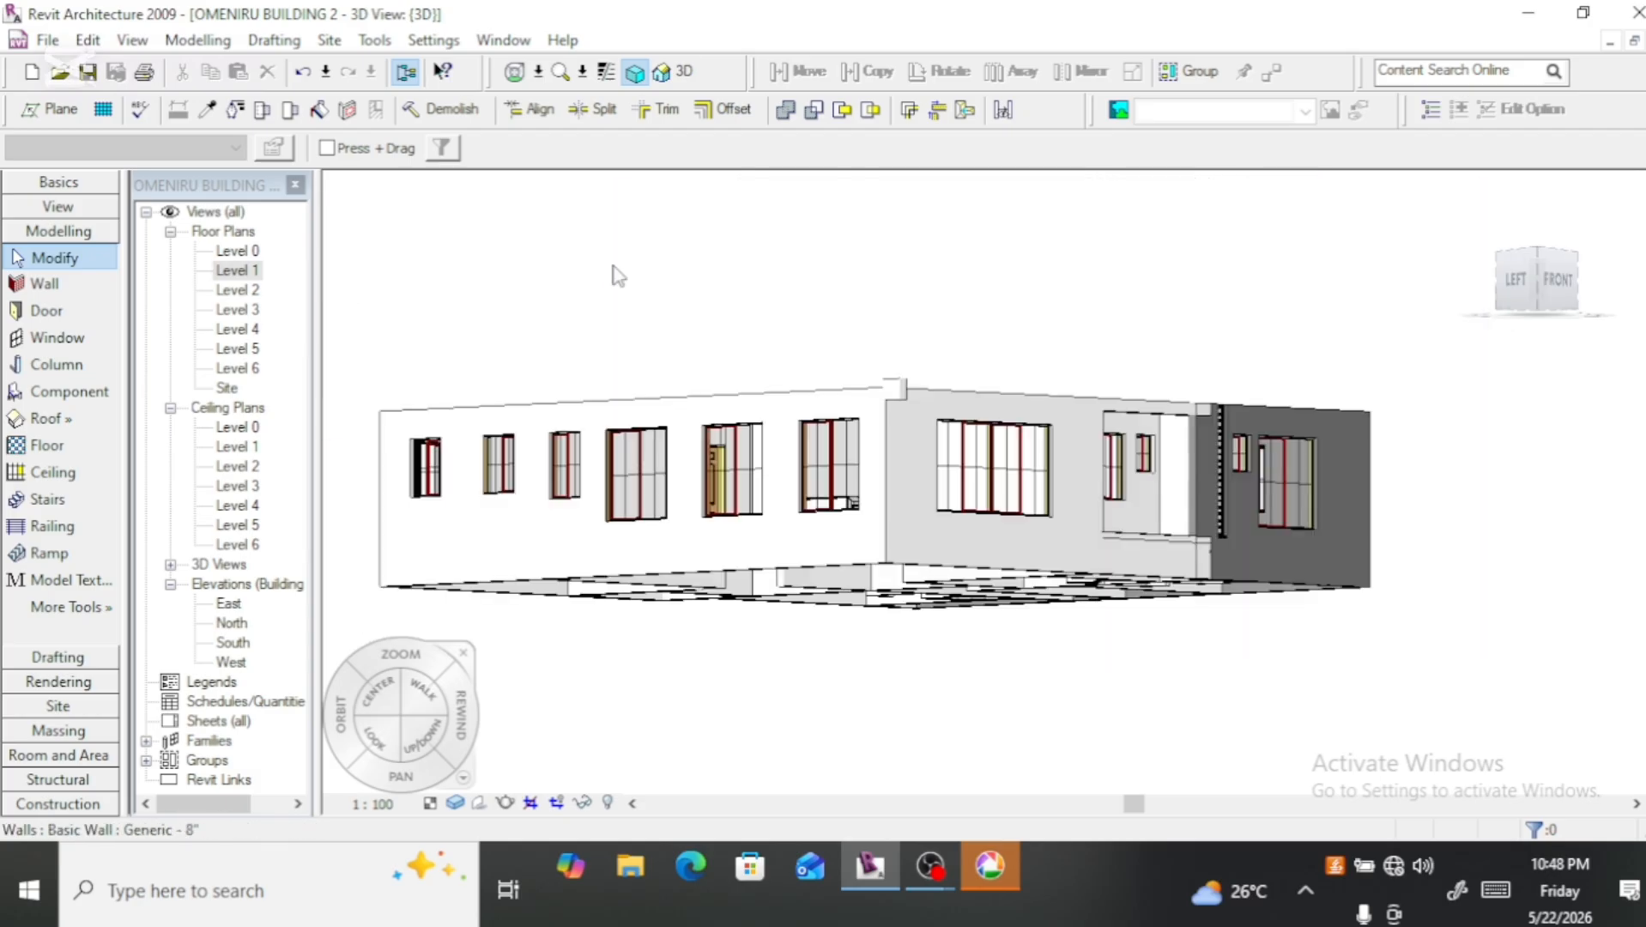
pyautogui.scroll(-2, 613, 275)
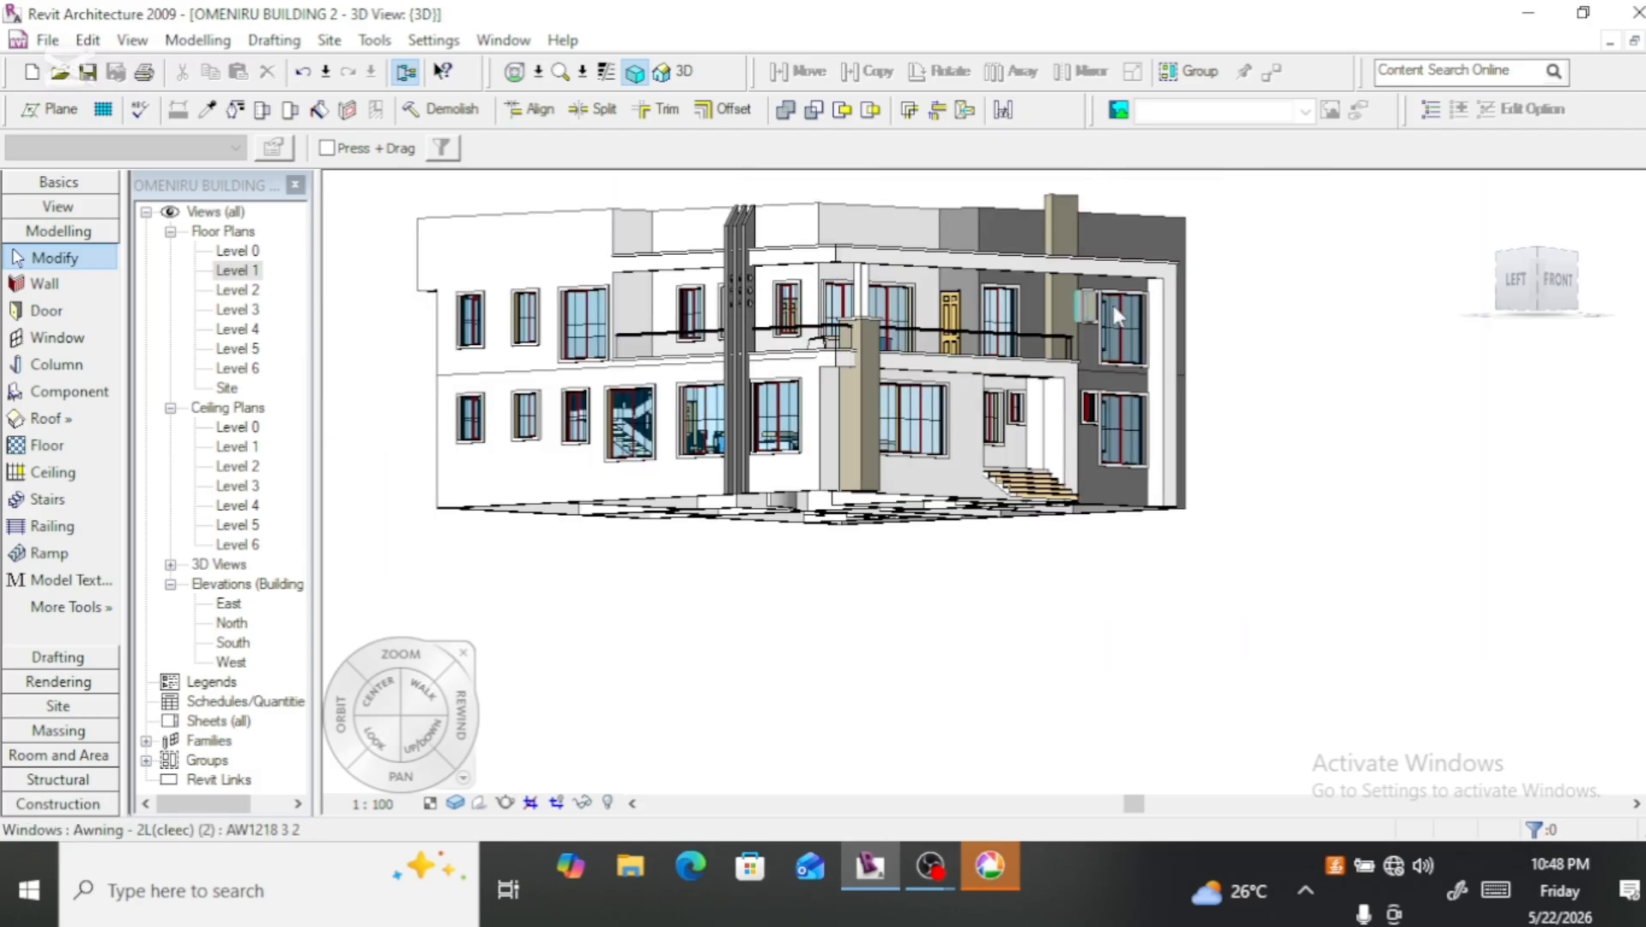
pyautogui.click(1520, 289)
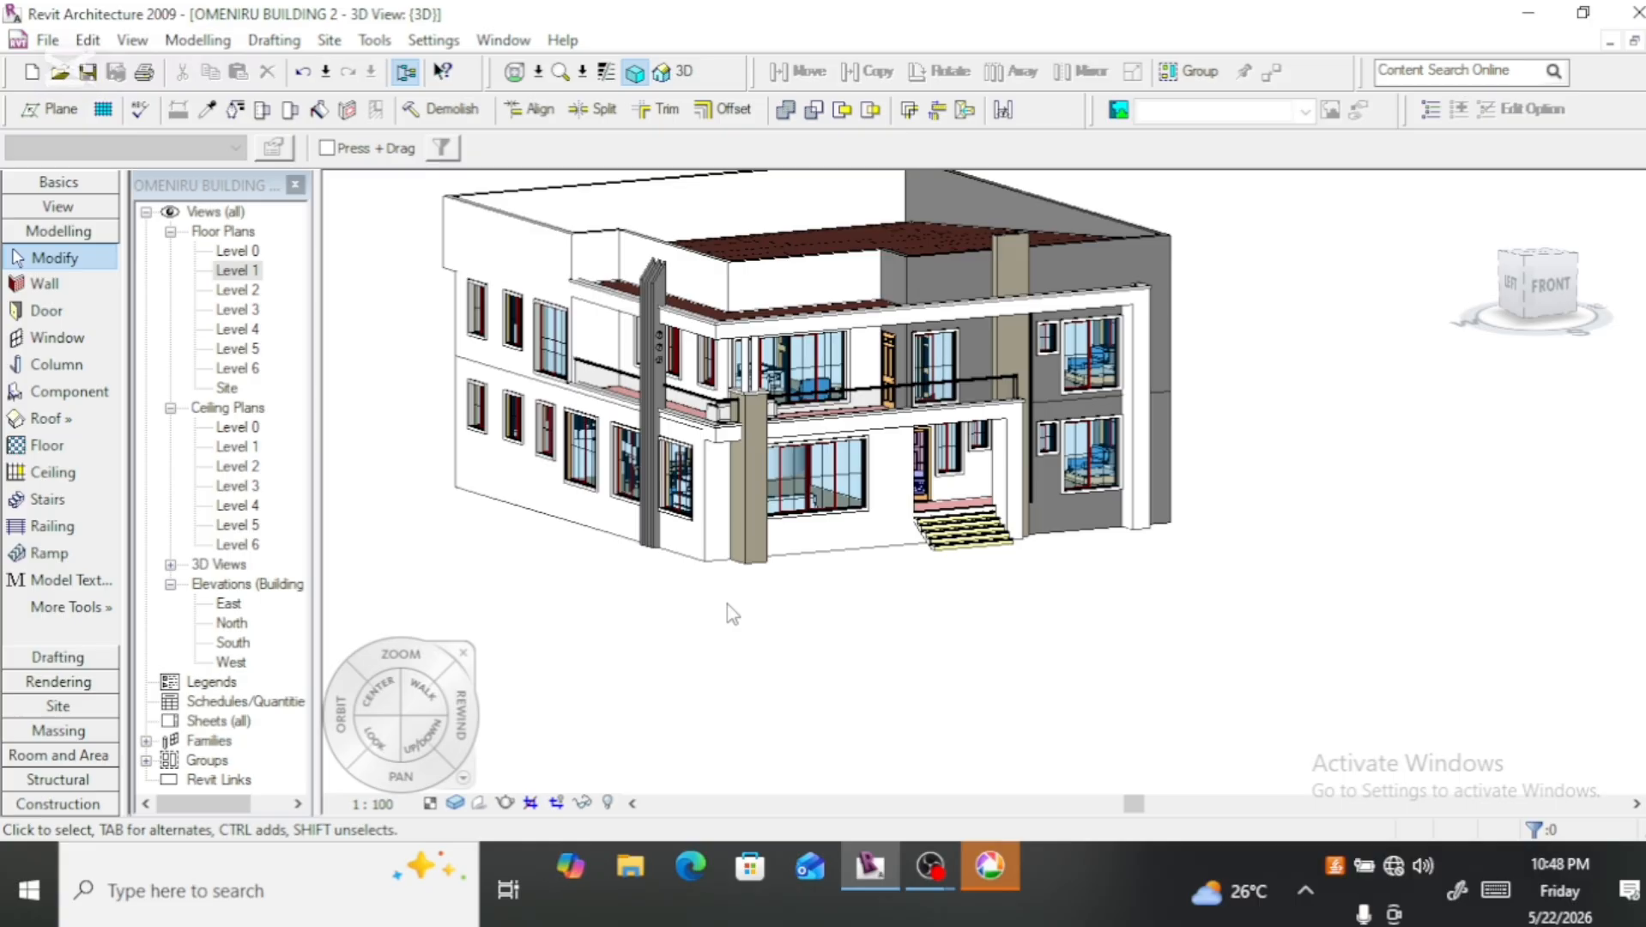
pyautogui.scroll(2, 727, 604)
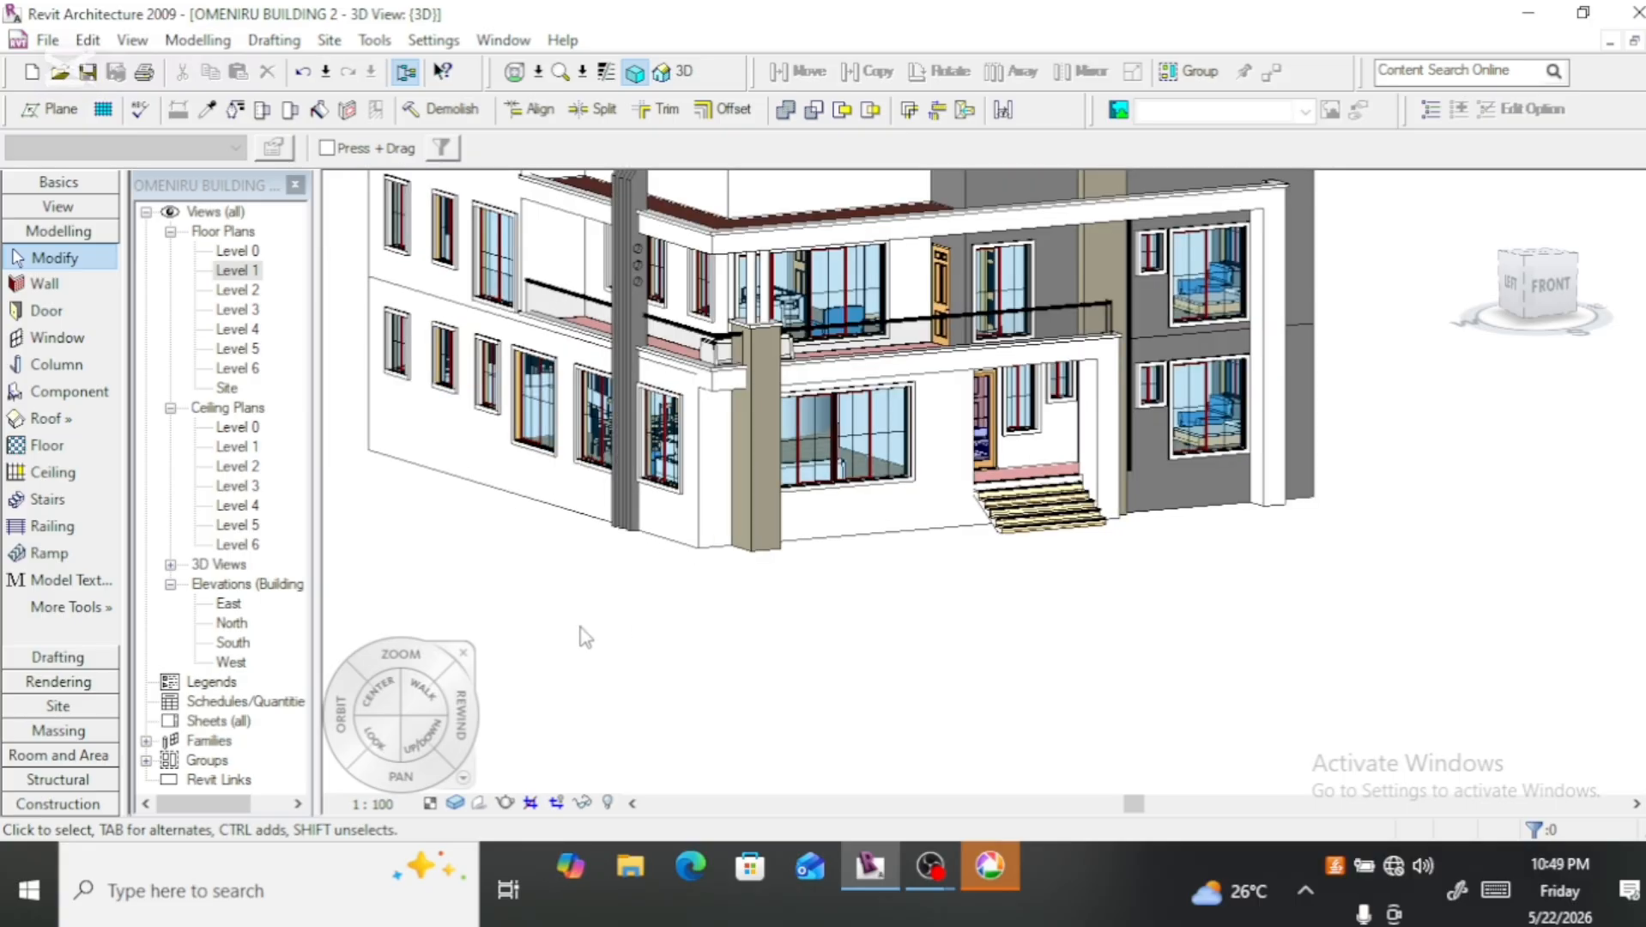
pyautogui.scroll(2, 587, 637)
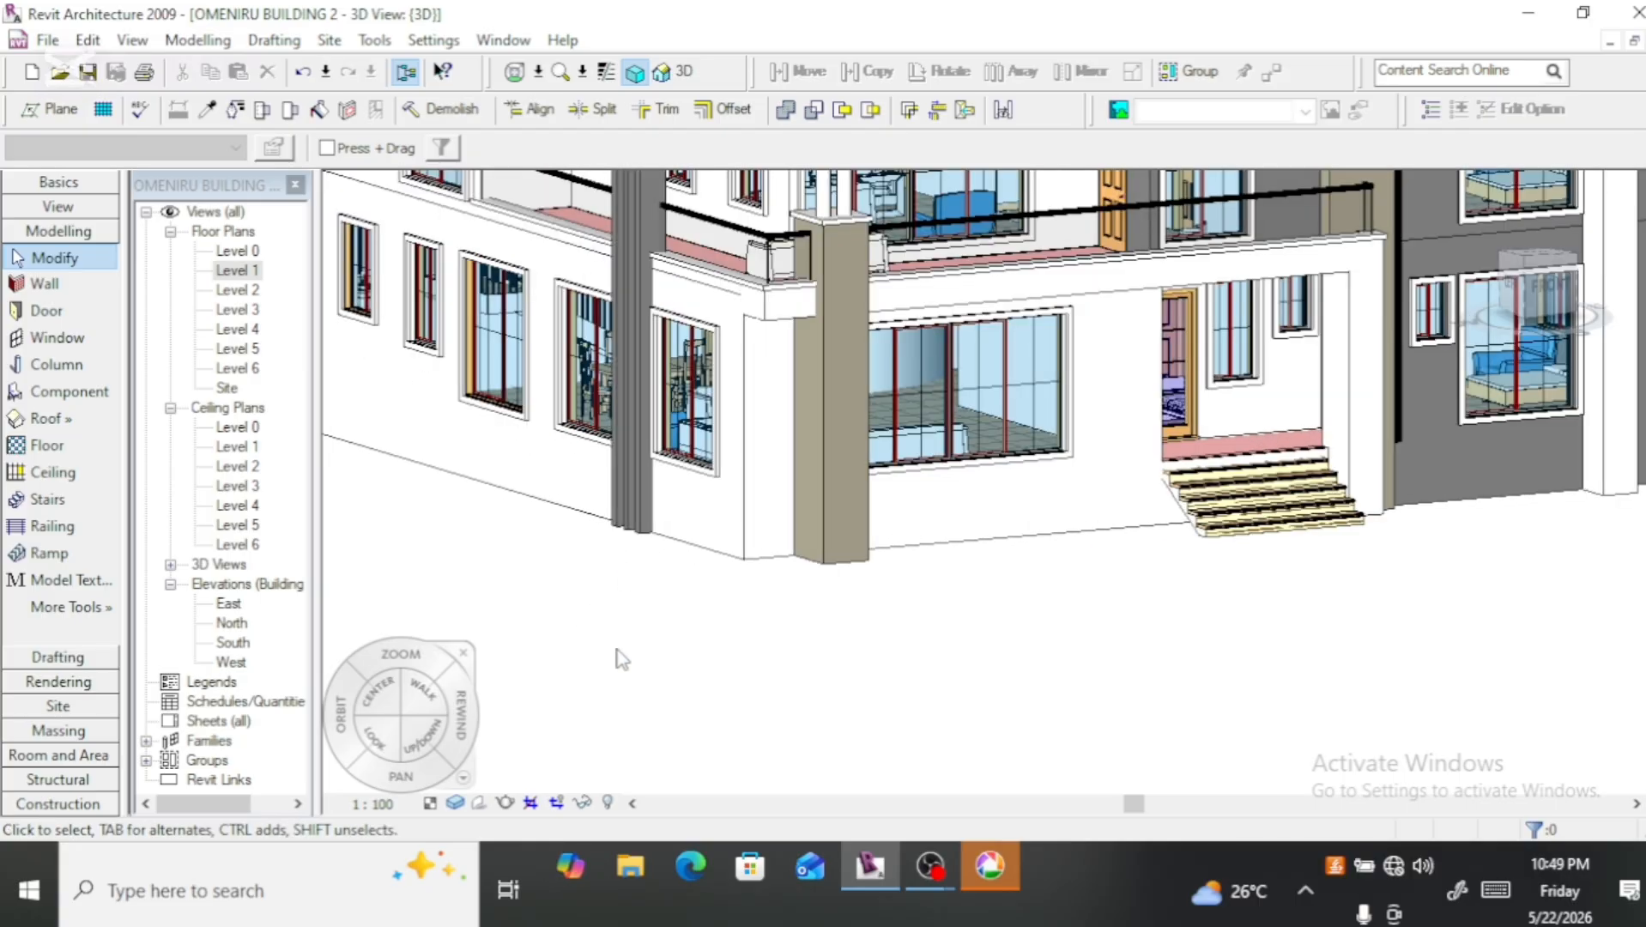
pyautogui.scroll(-1, 595, 648)
pyautogui.scroll(-2, 598, 657)
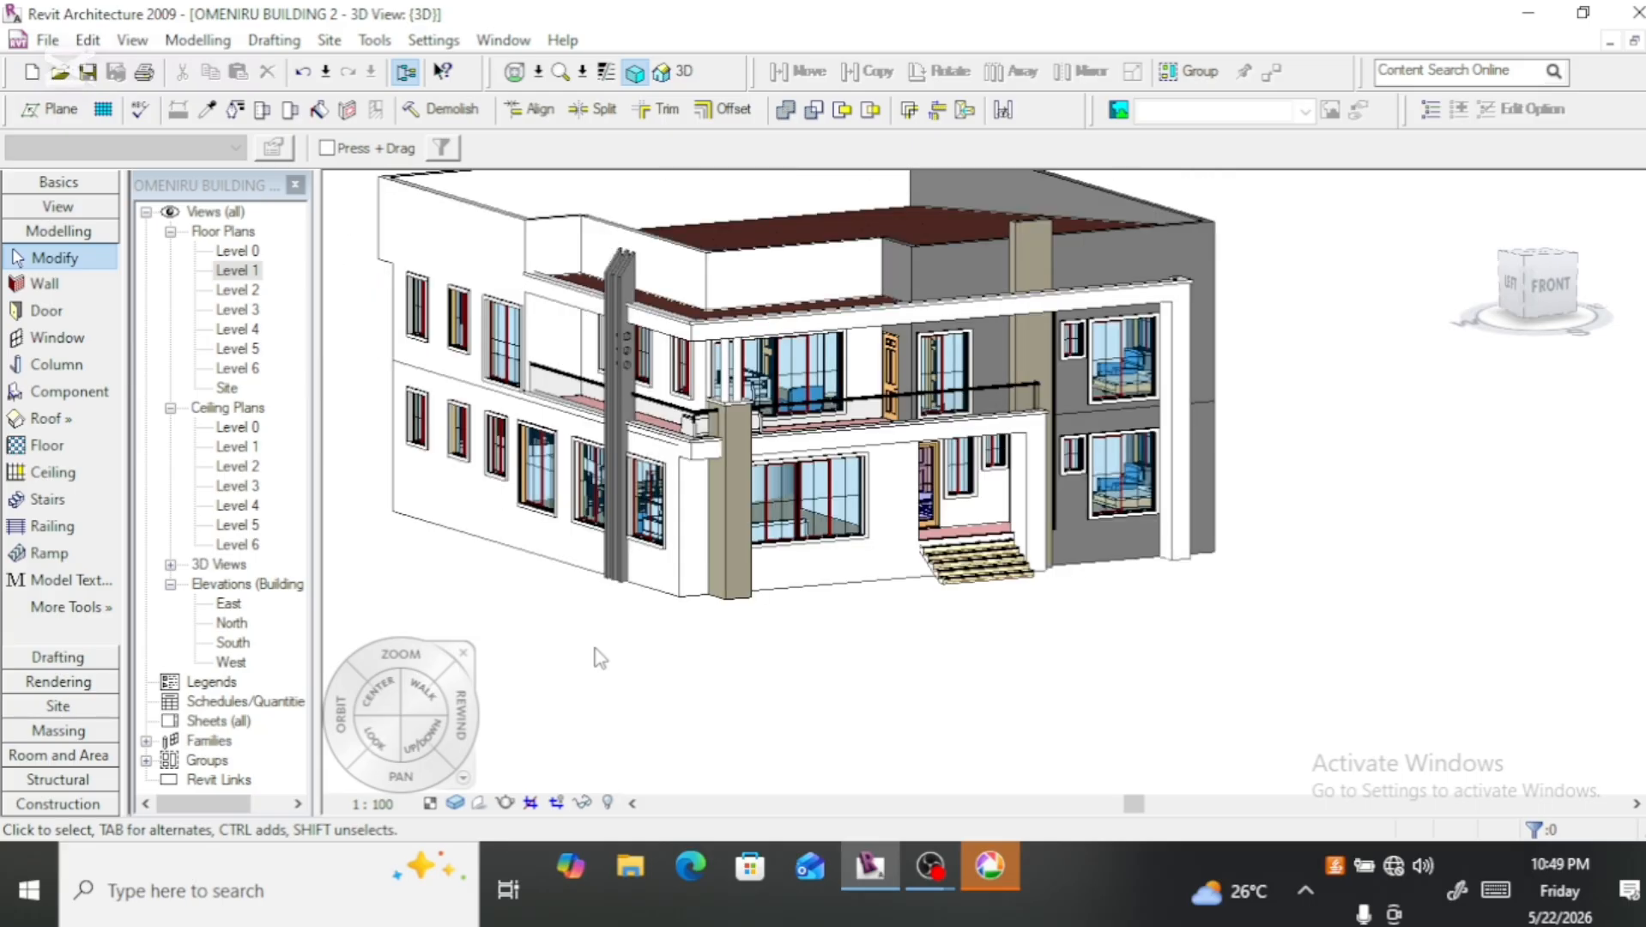
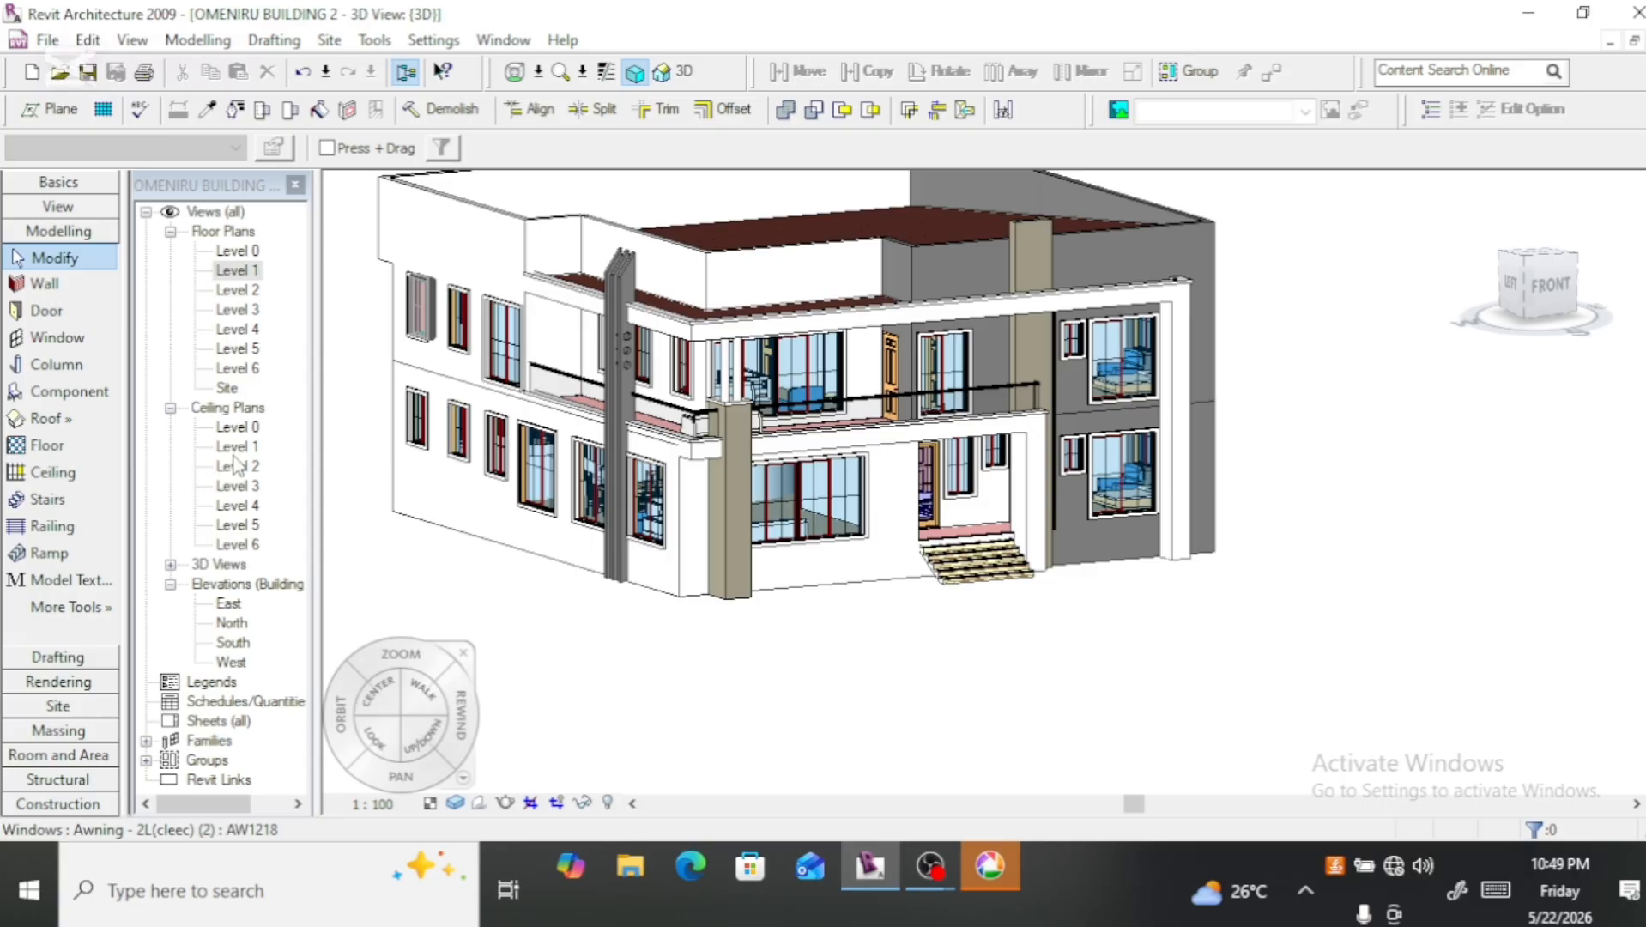
# Step: Open the Level 1 reflected ceiling plan with the front part of the building in view
pyautogui.click(233, 450)
pyautogui.doubleClick(237, 465)
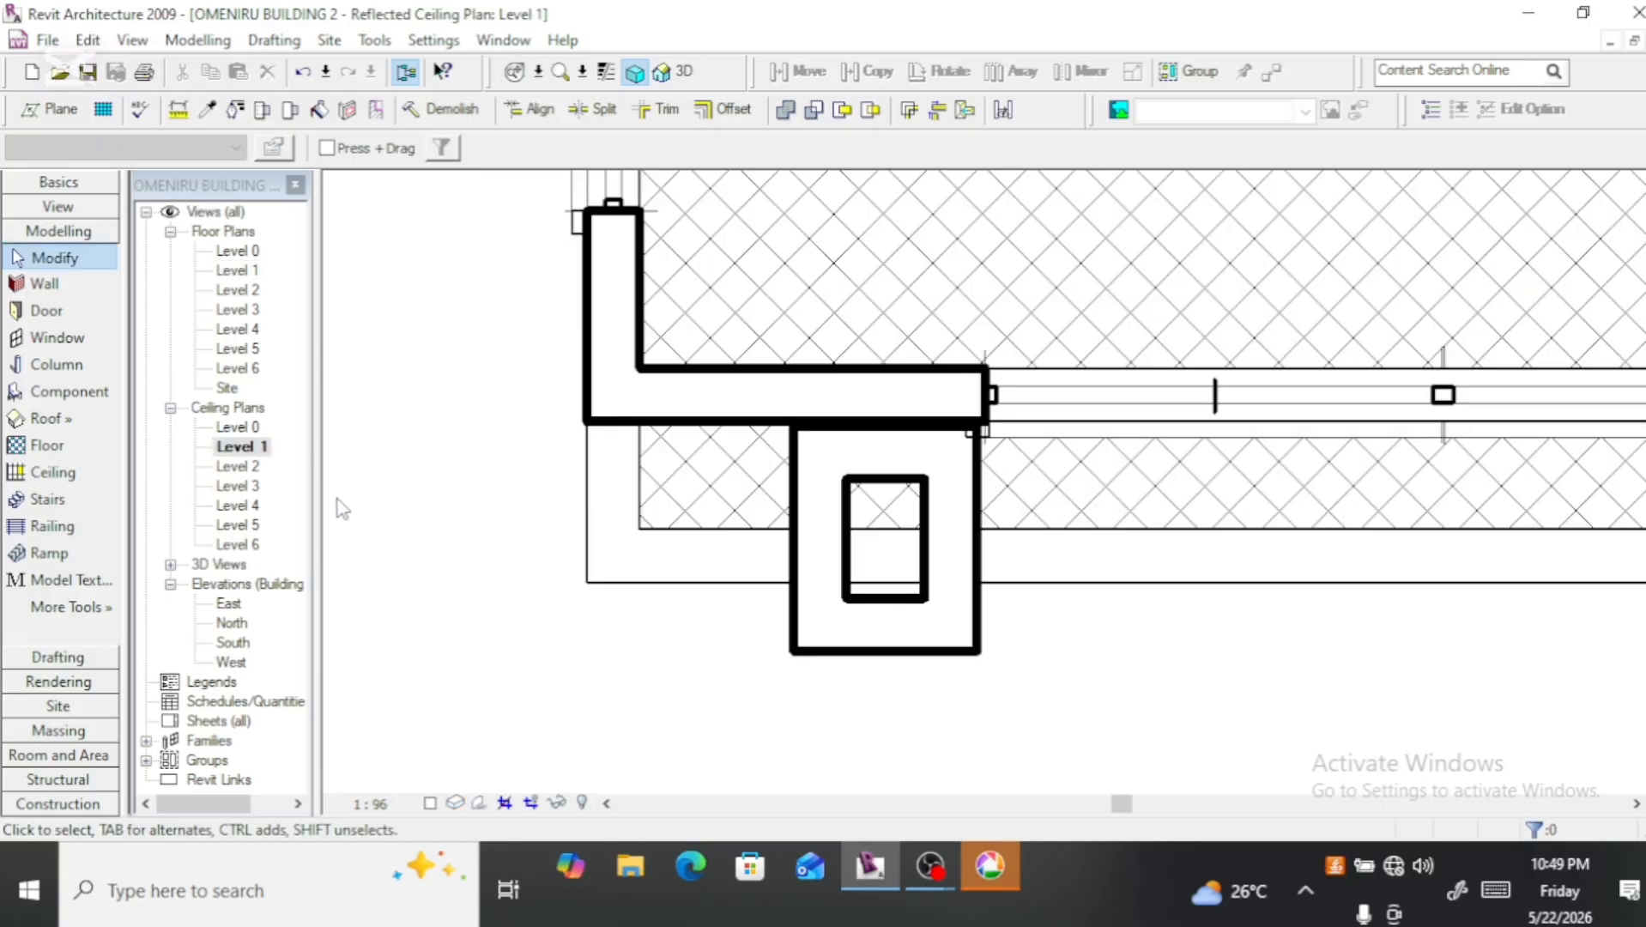
pyautogui.scroll(-6, 416, 499)
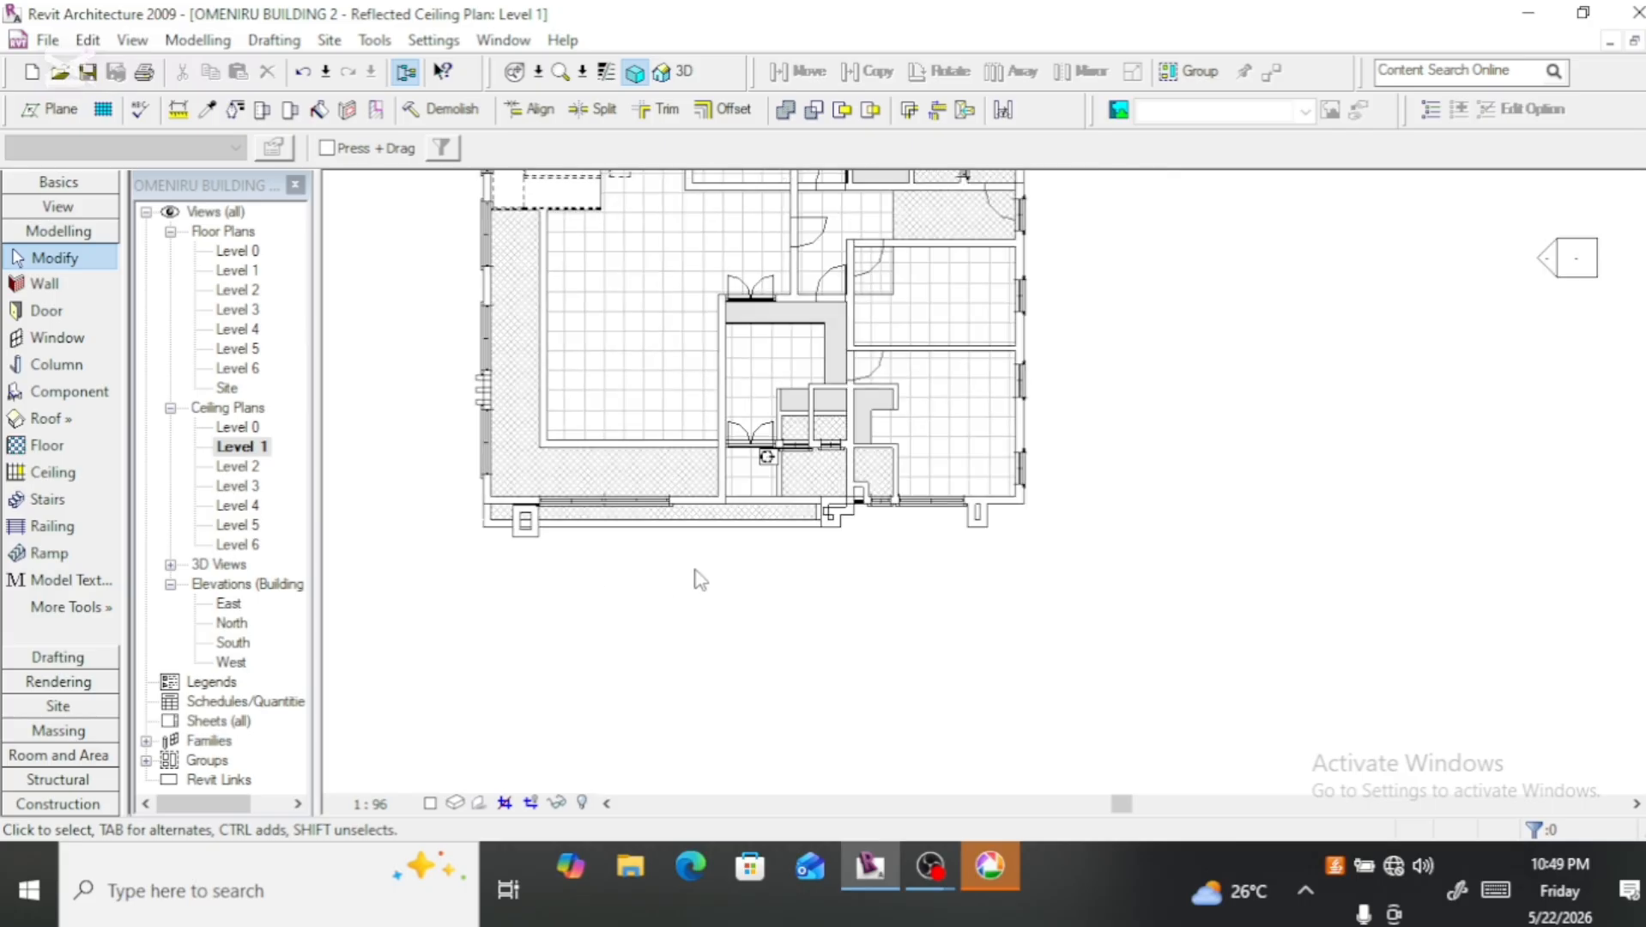
pyautogui.scroll(2, 670, 369)
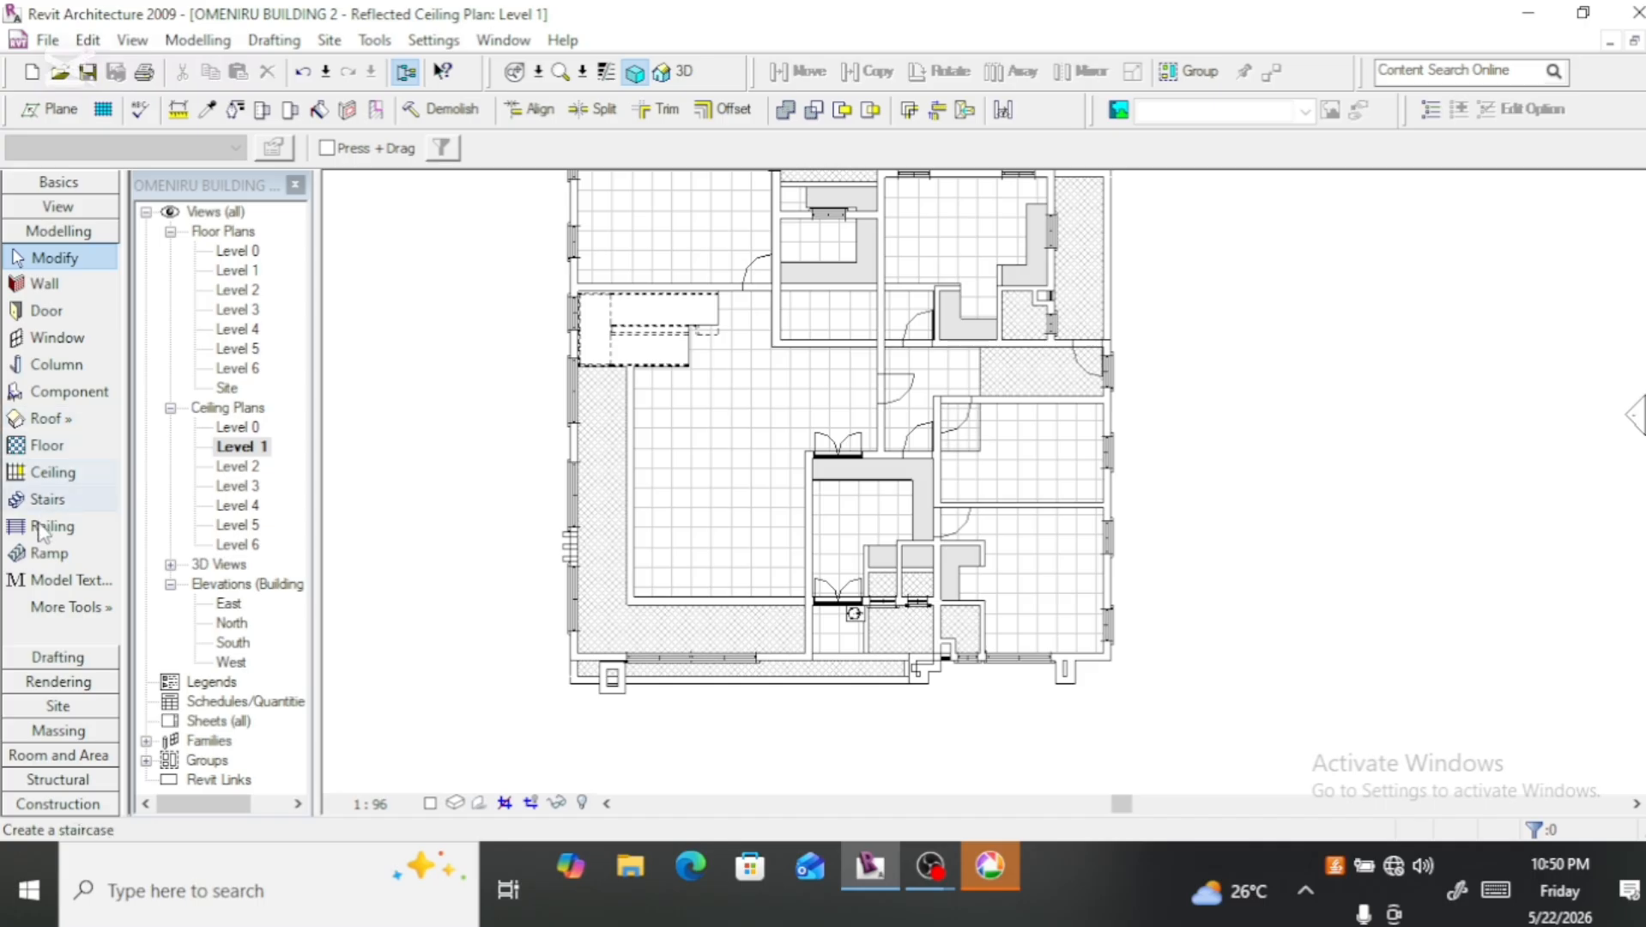
# Step: Place a 2' x 4' ACT System compound ceiling at a 2800 height offset from Level 1 in the central room with the double doors
pyautogui.click(61, 485)
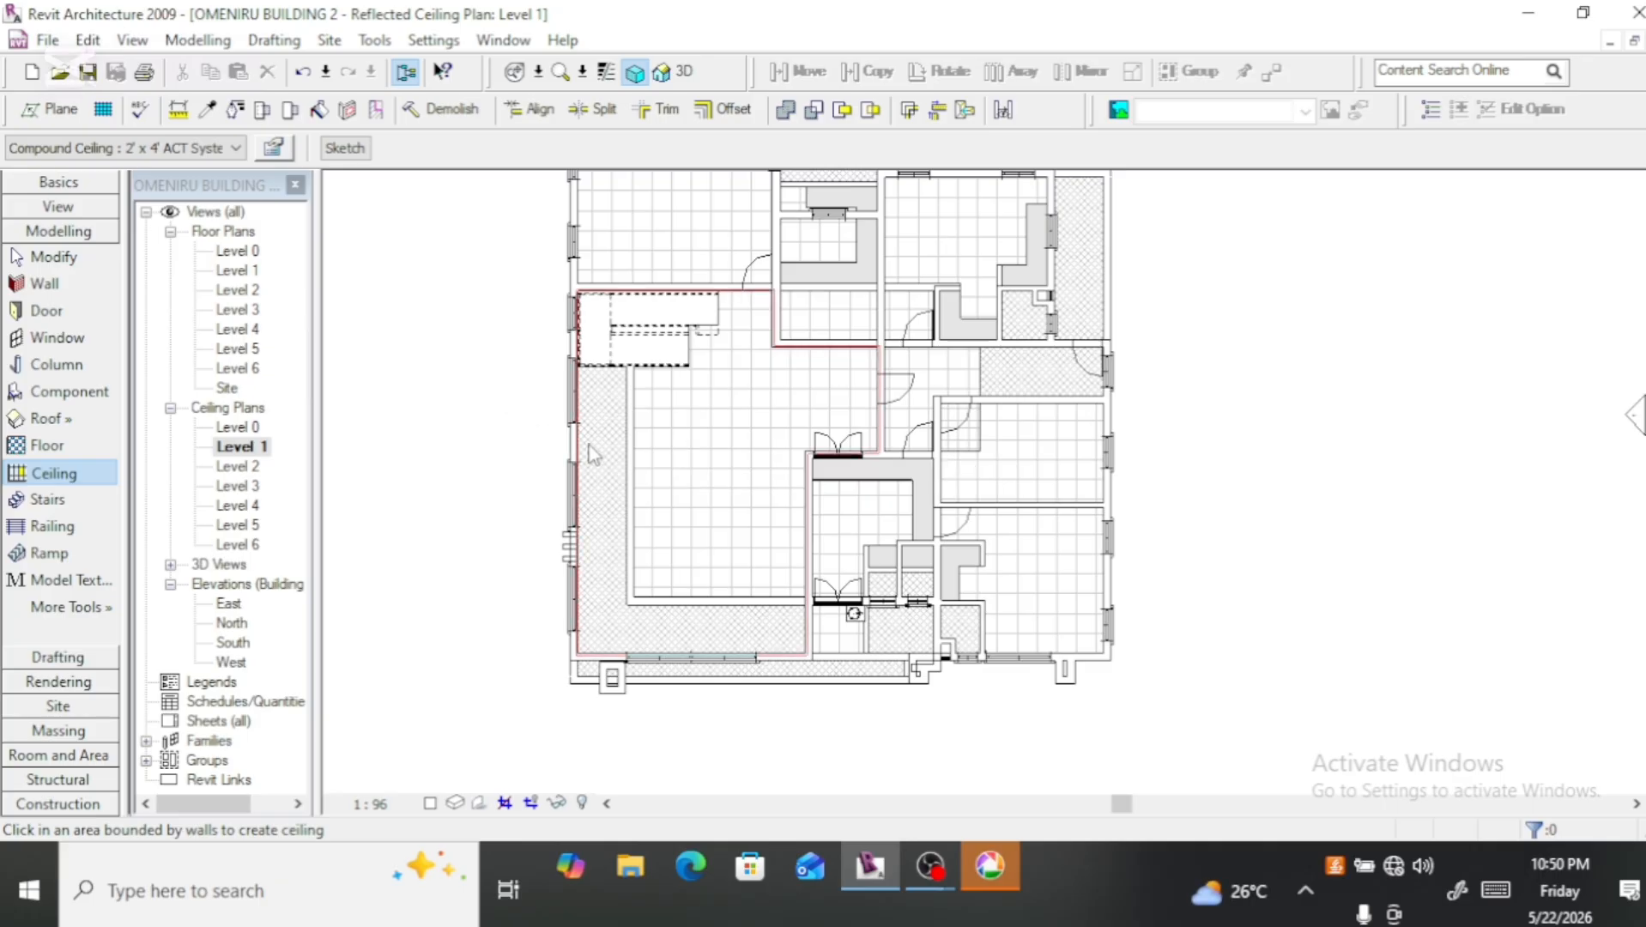
pyautogui.click(279, 150)
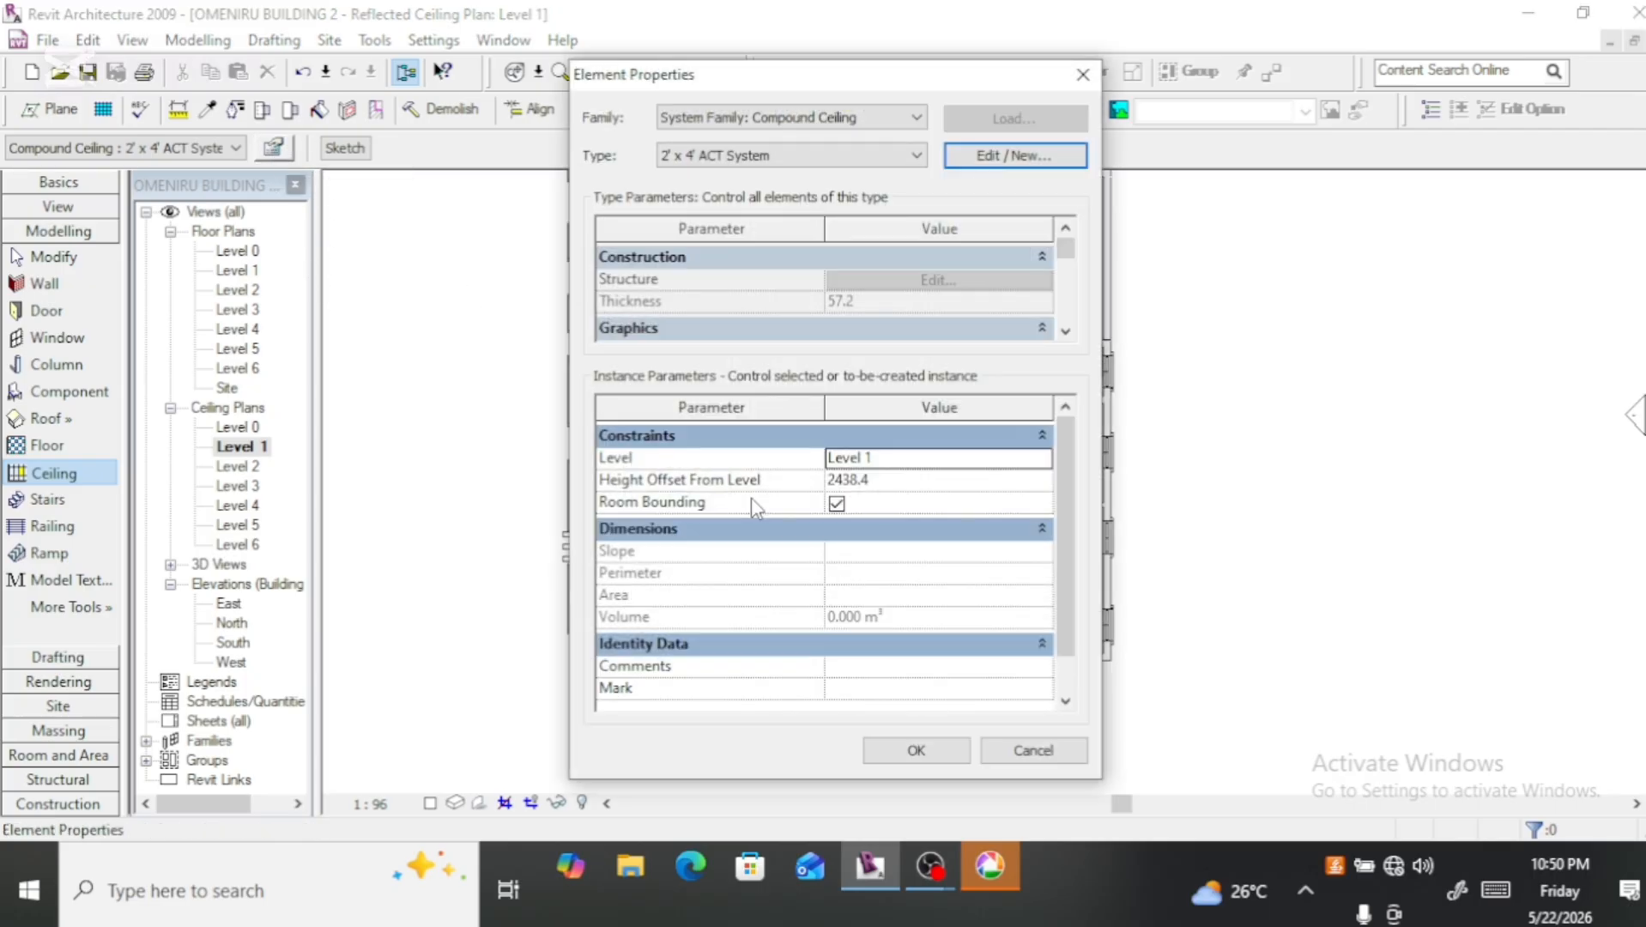
pyautogui.click(884, 484)
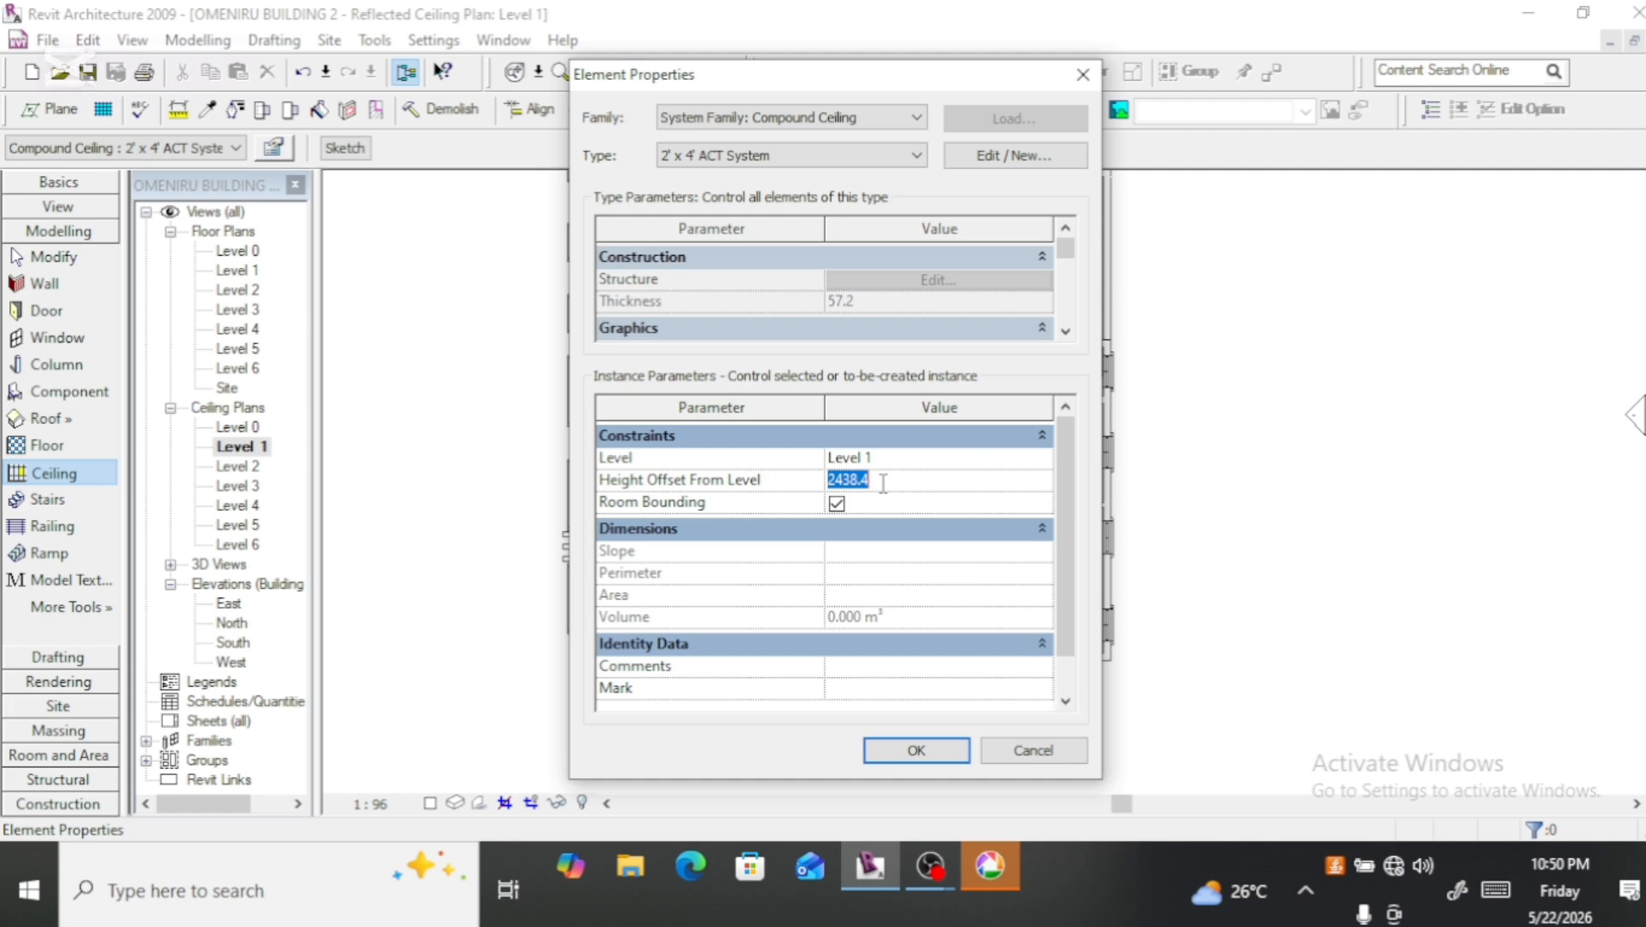
pyautogui.write('2800')
pyautogui.click(916, 751)
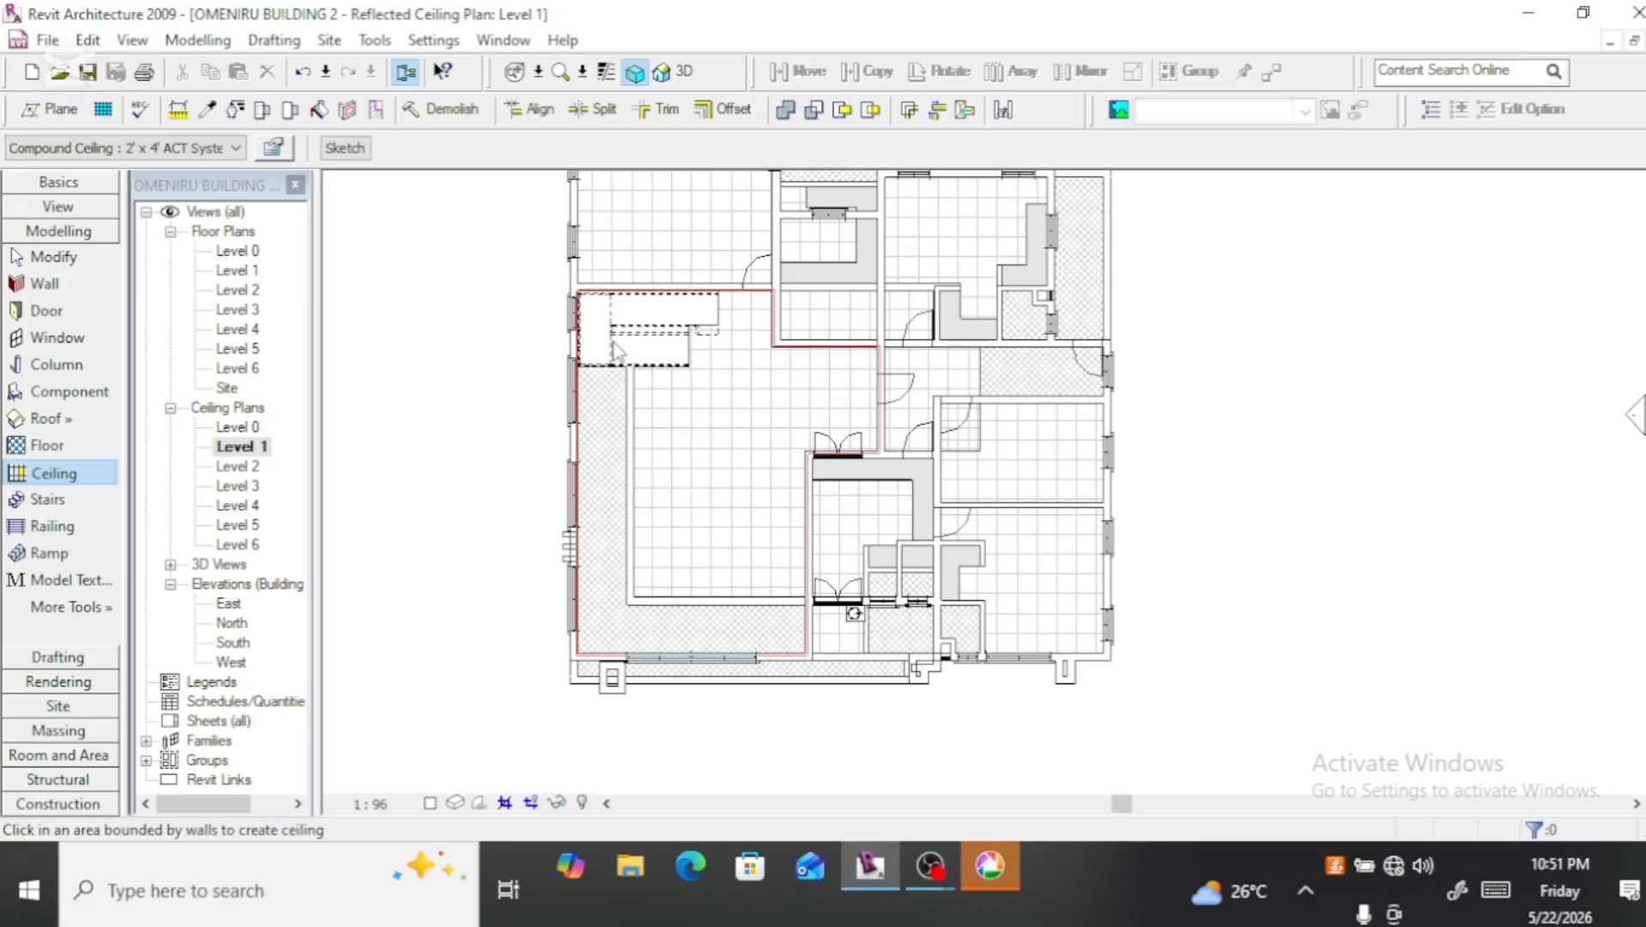
pyautogui.click(848, 506)
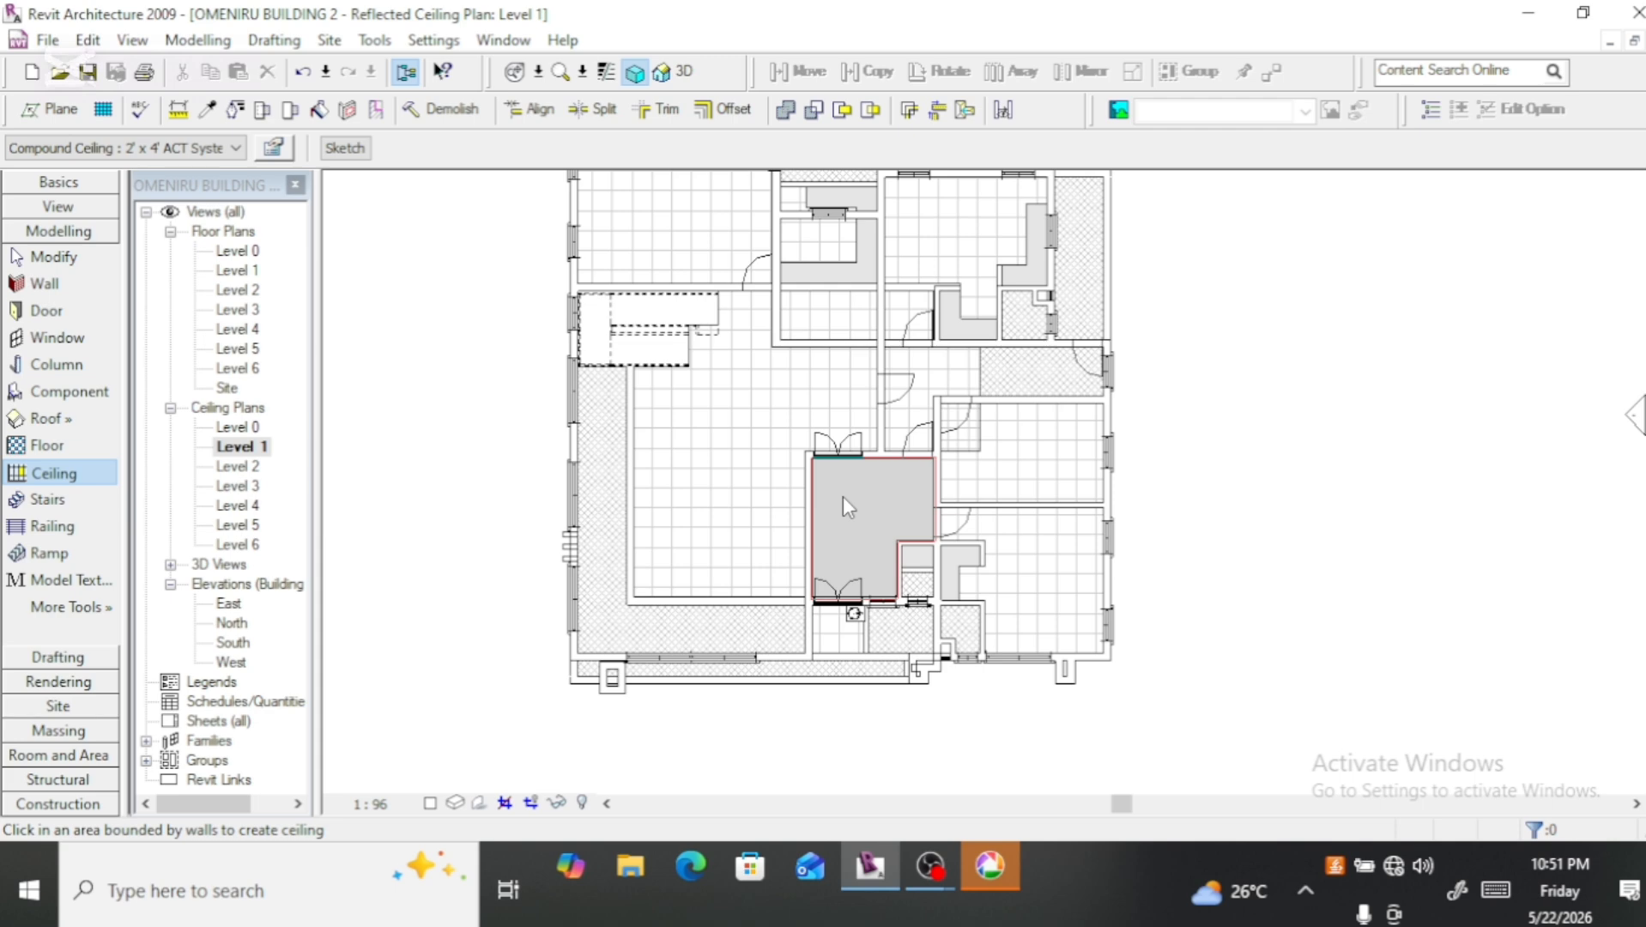
pyautogui.scroll(3, 840, 538)
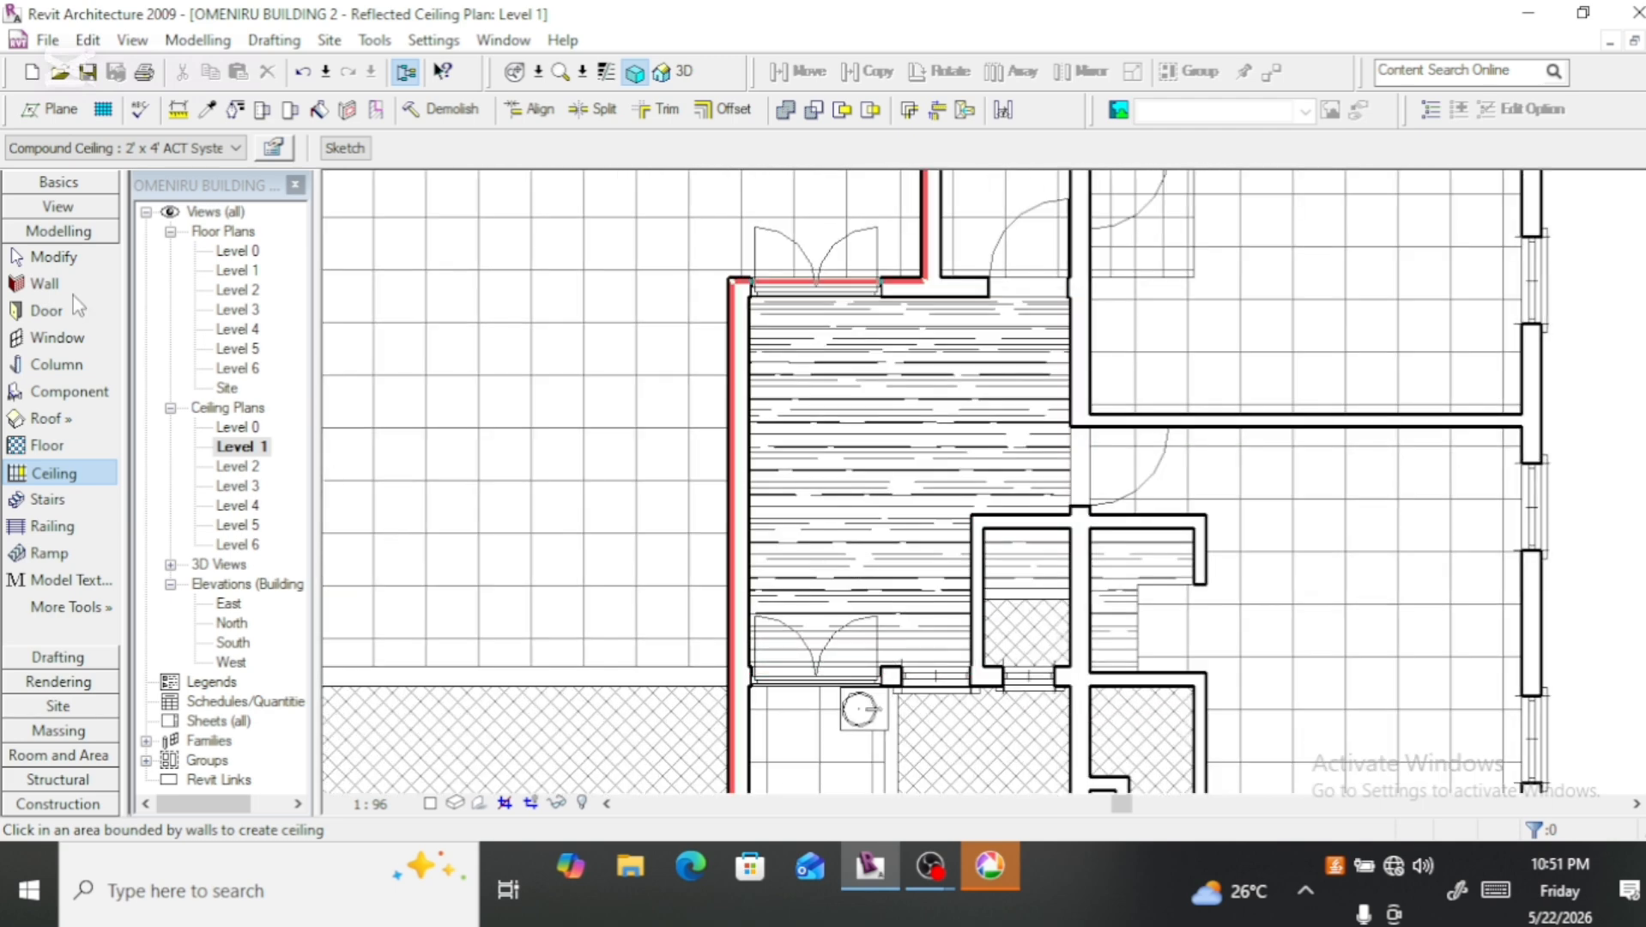
# Step: Choose Finishes - Interior - Ceiling Tile 600 x 600 as the Structure [1] layer material of the 2' x 4' ACT System ceiling type
pyautogui.click(274, 148)
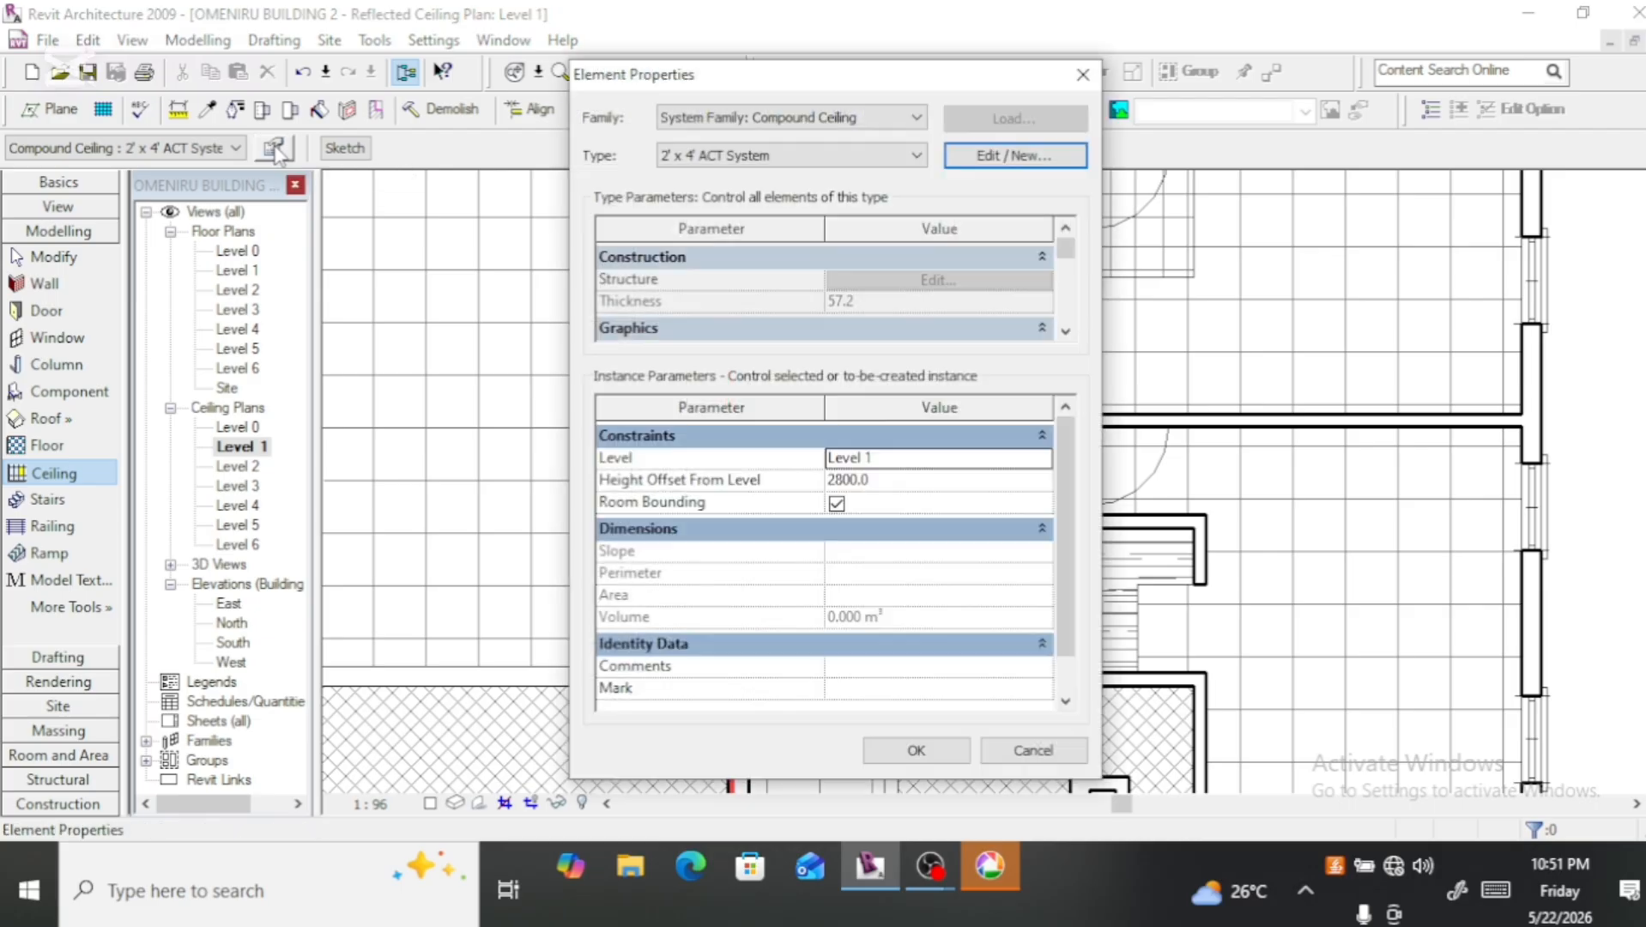
pyautogui.click(1000, 163)
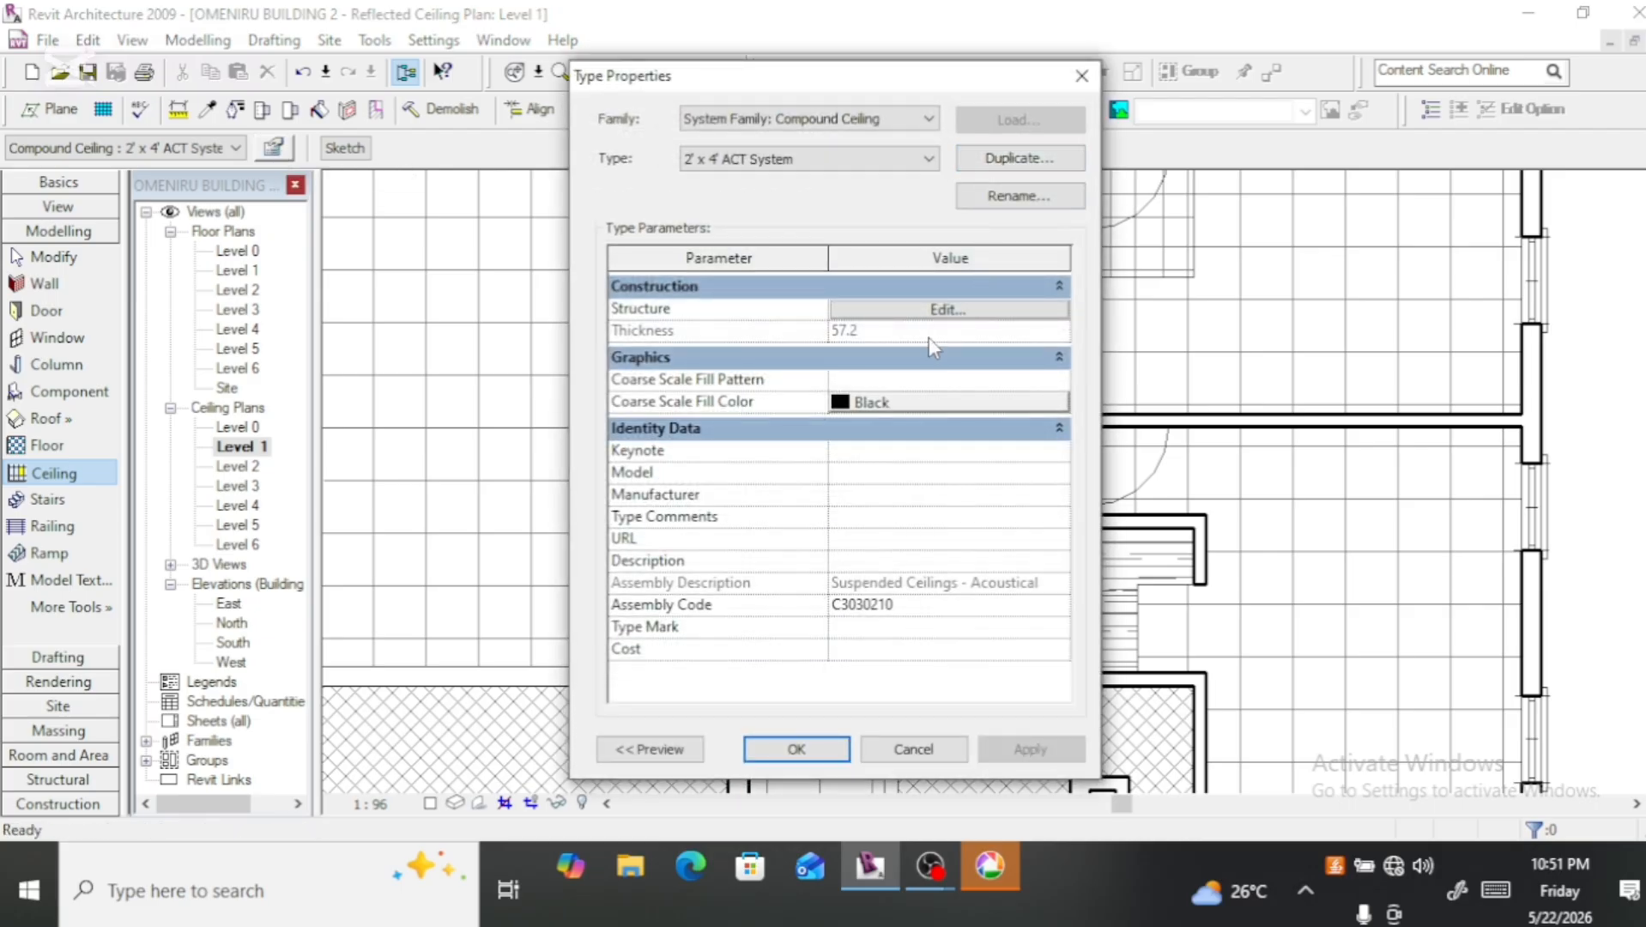
pyautogui.click(931, 310)
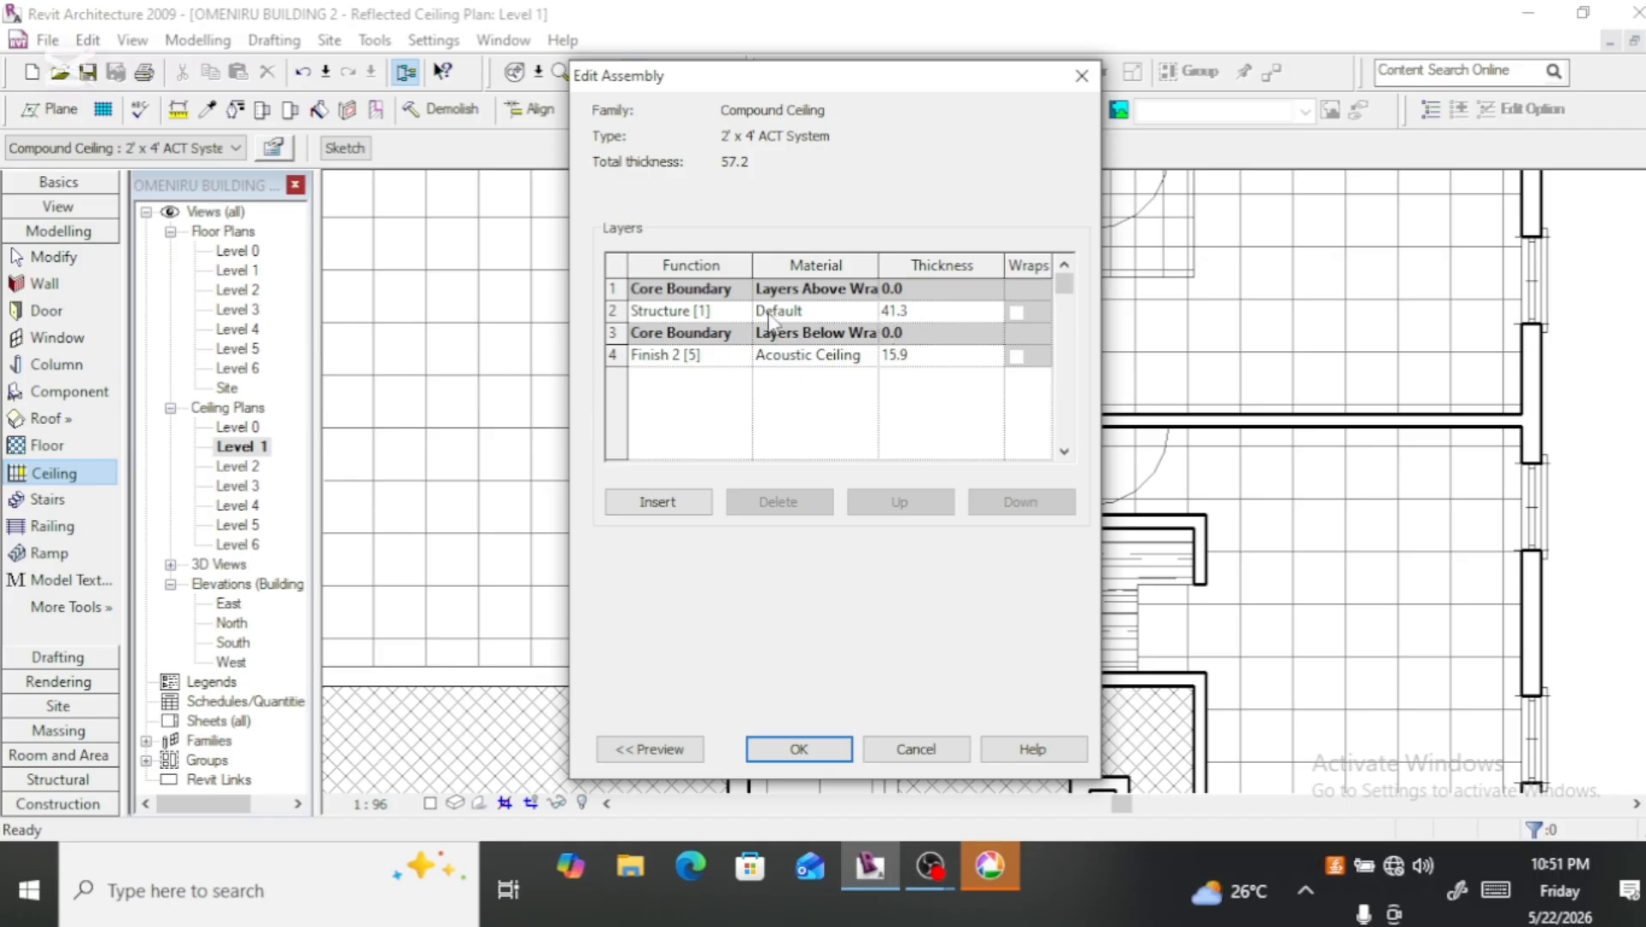
pyautogui.click(871, 311)
pyautogui.click(872, 311)
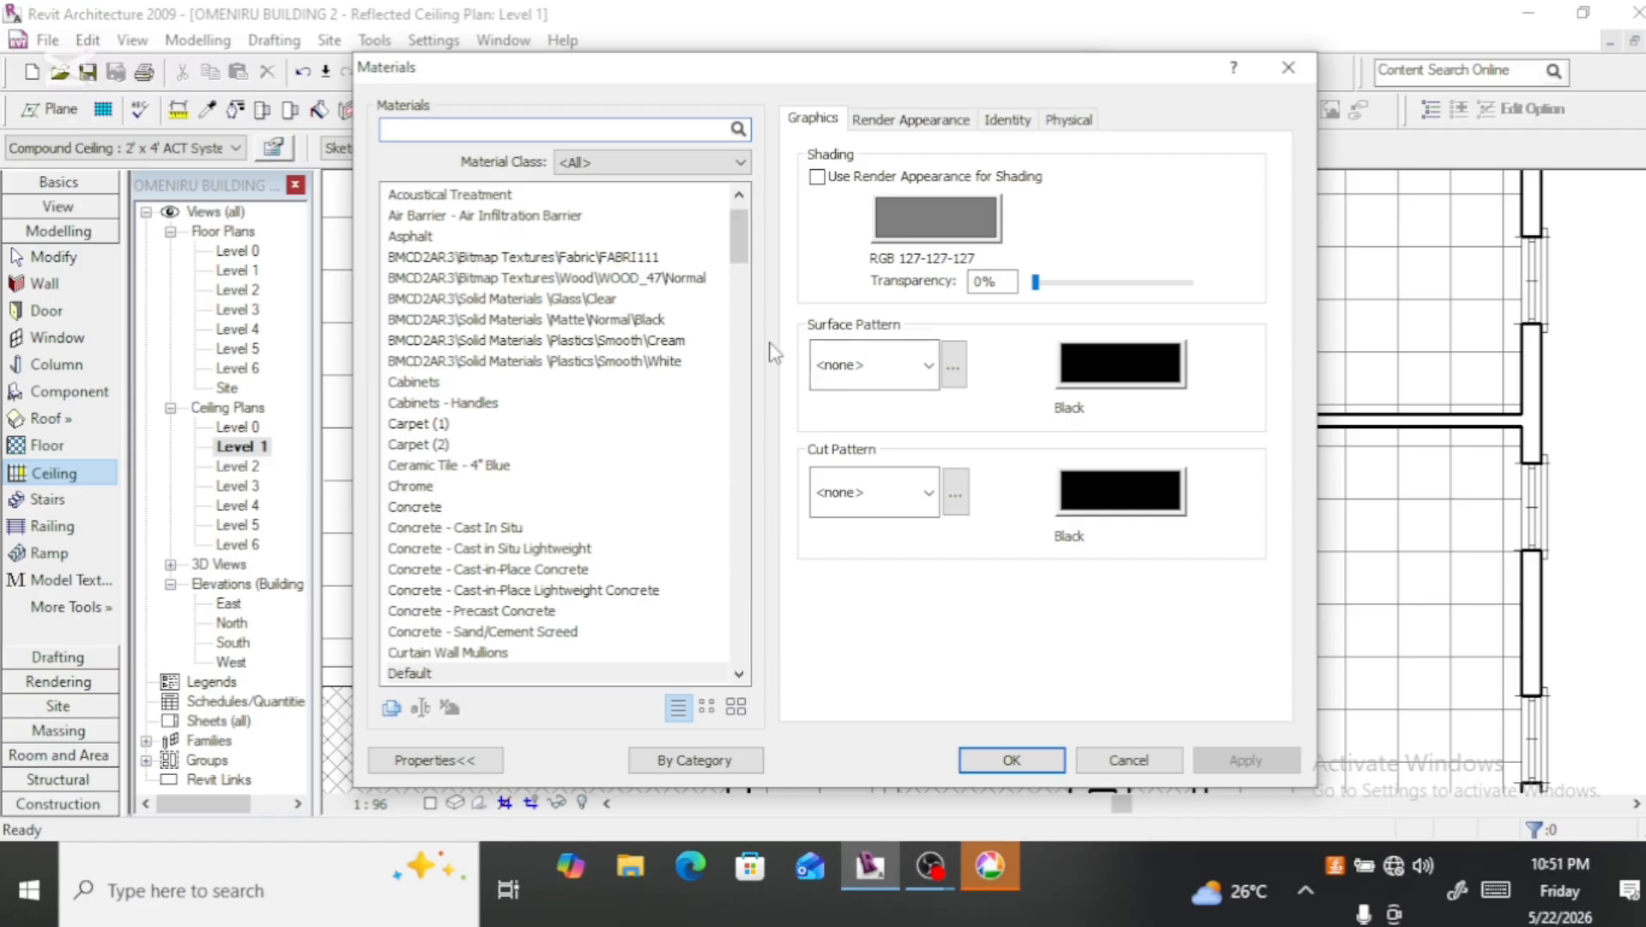
pyautogui.moveTo(750, 242); pyautogui.dragTo(745, 201)
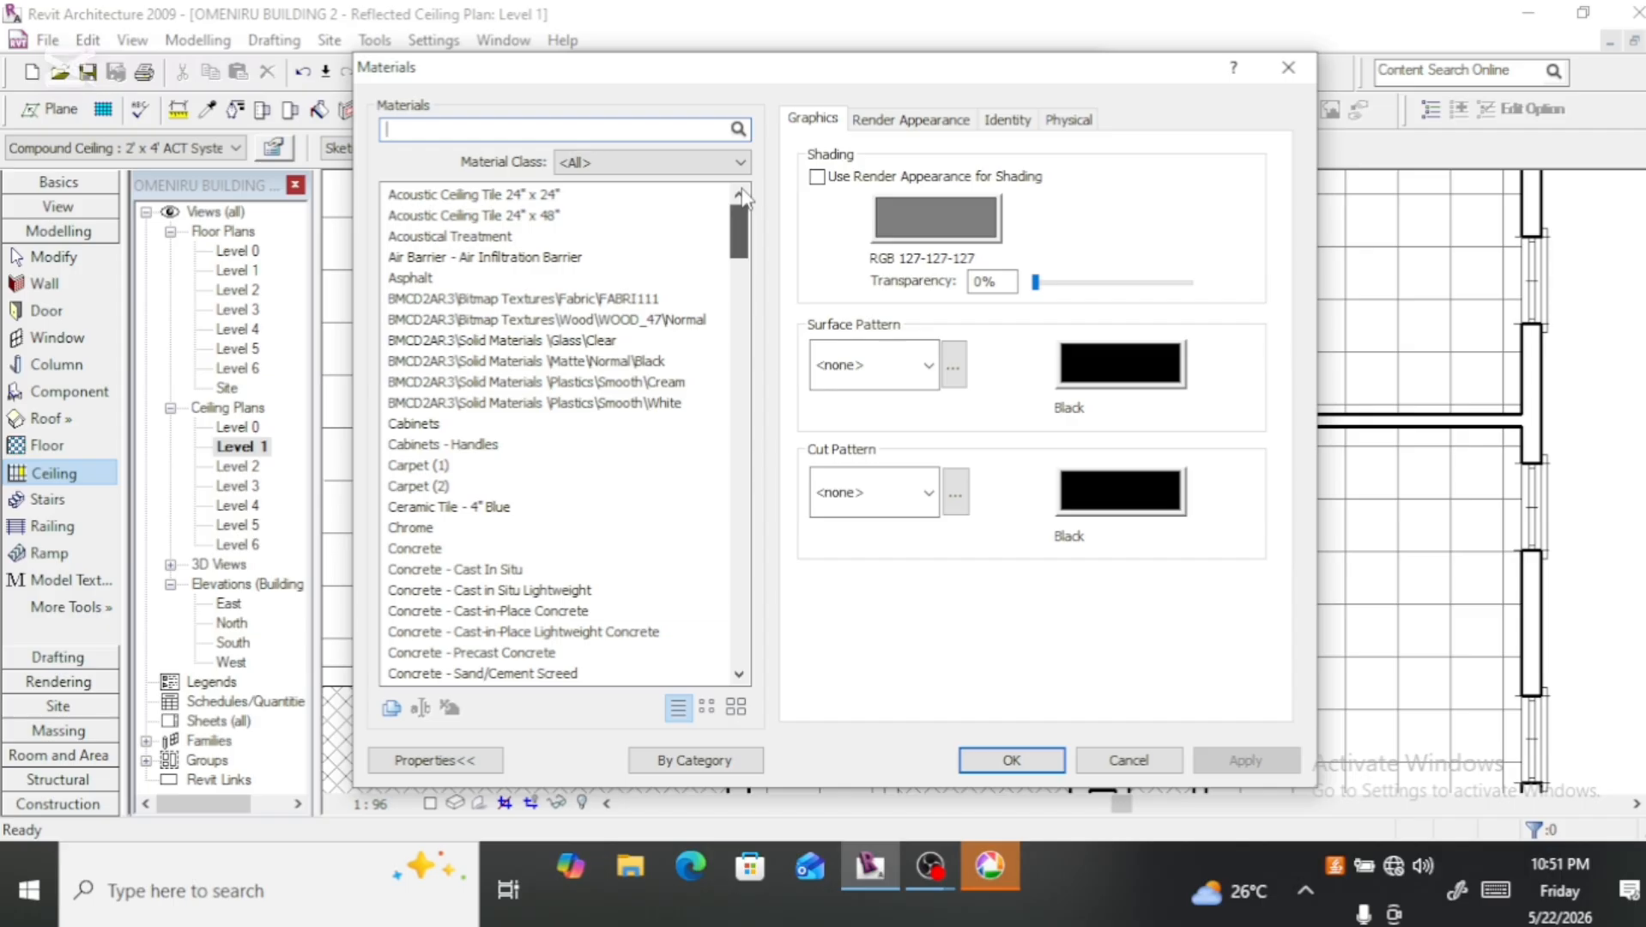
pyautogui.click(570, 196)
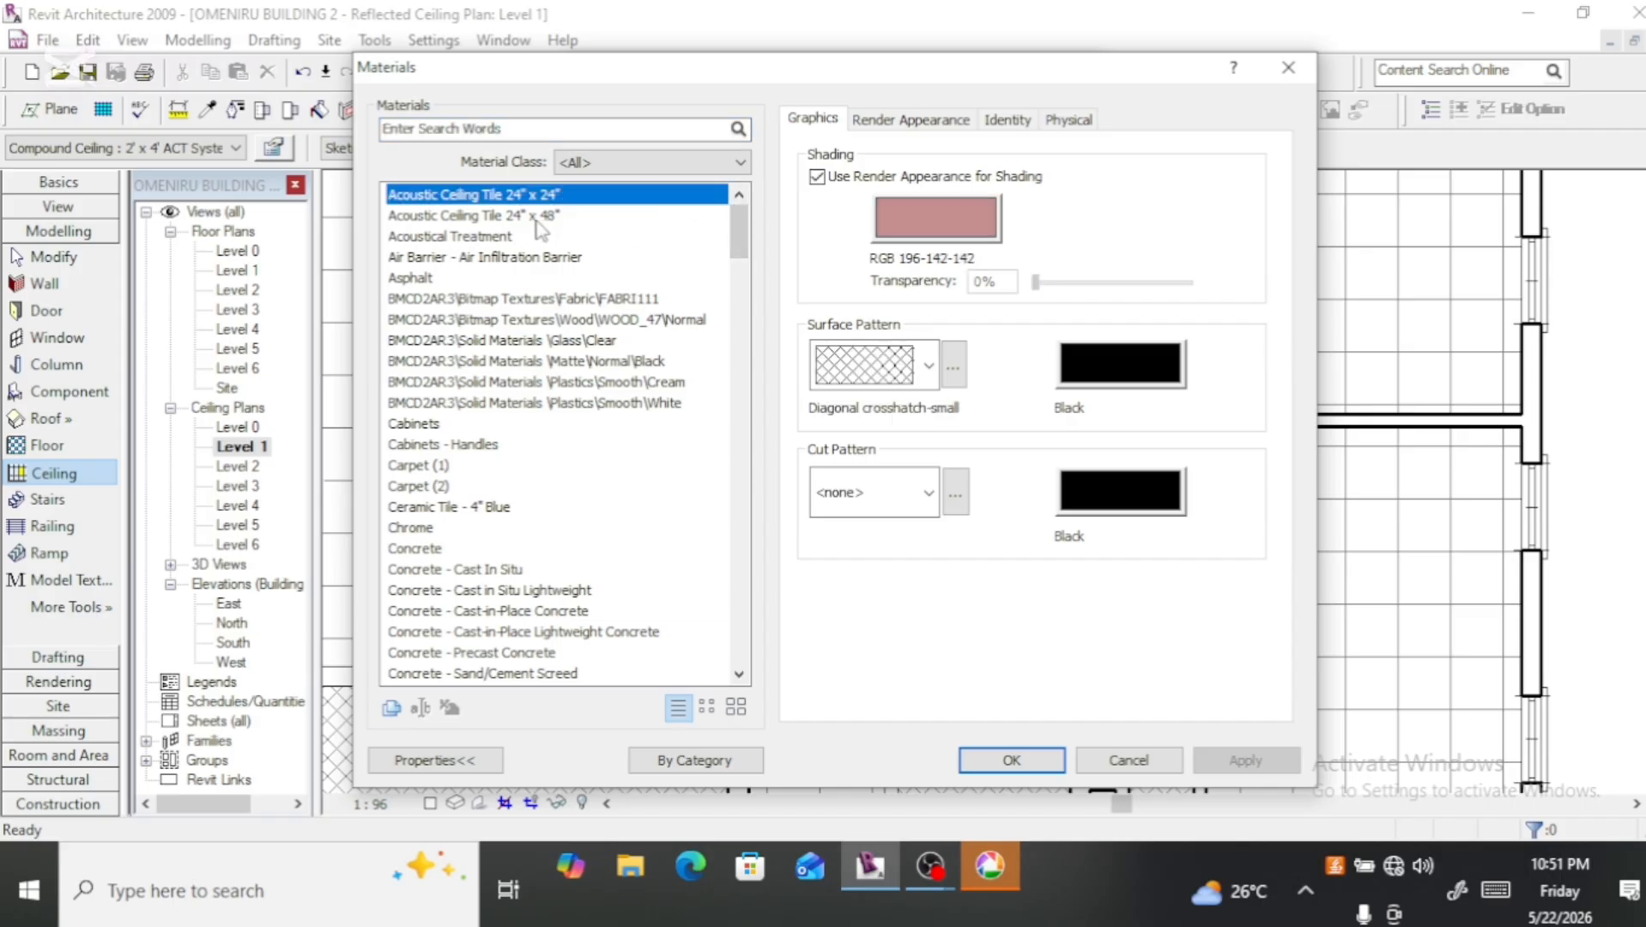
pyautogui.click(535, 216)
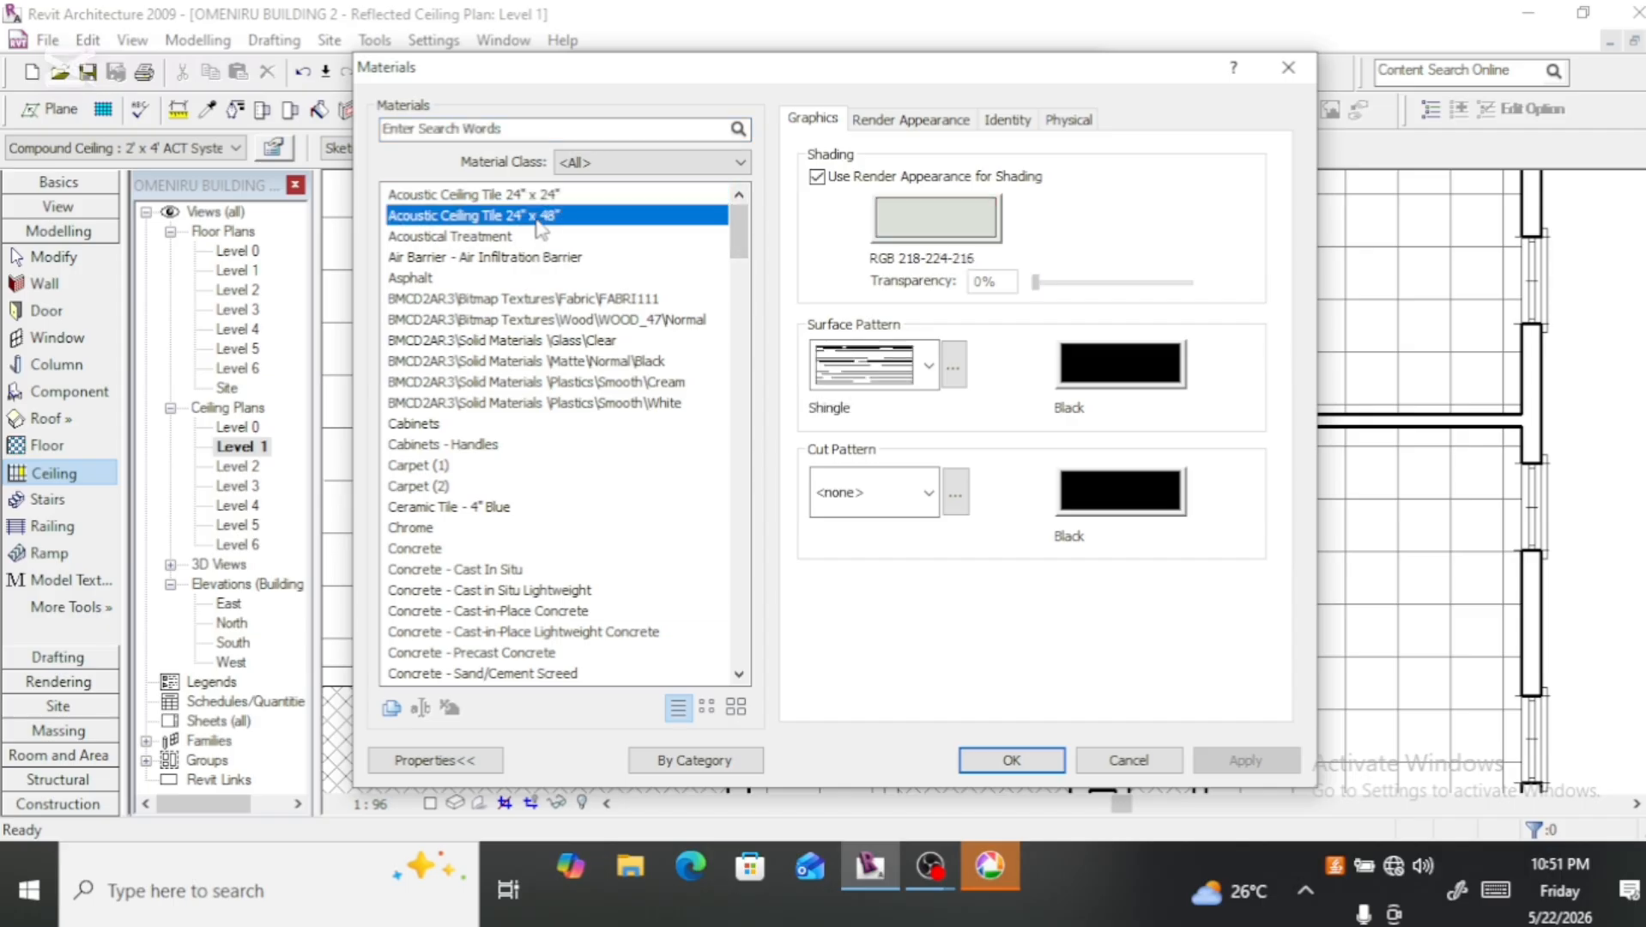
pyautogui.click(515, 241)
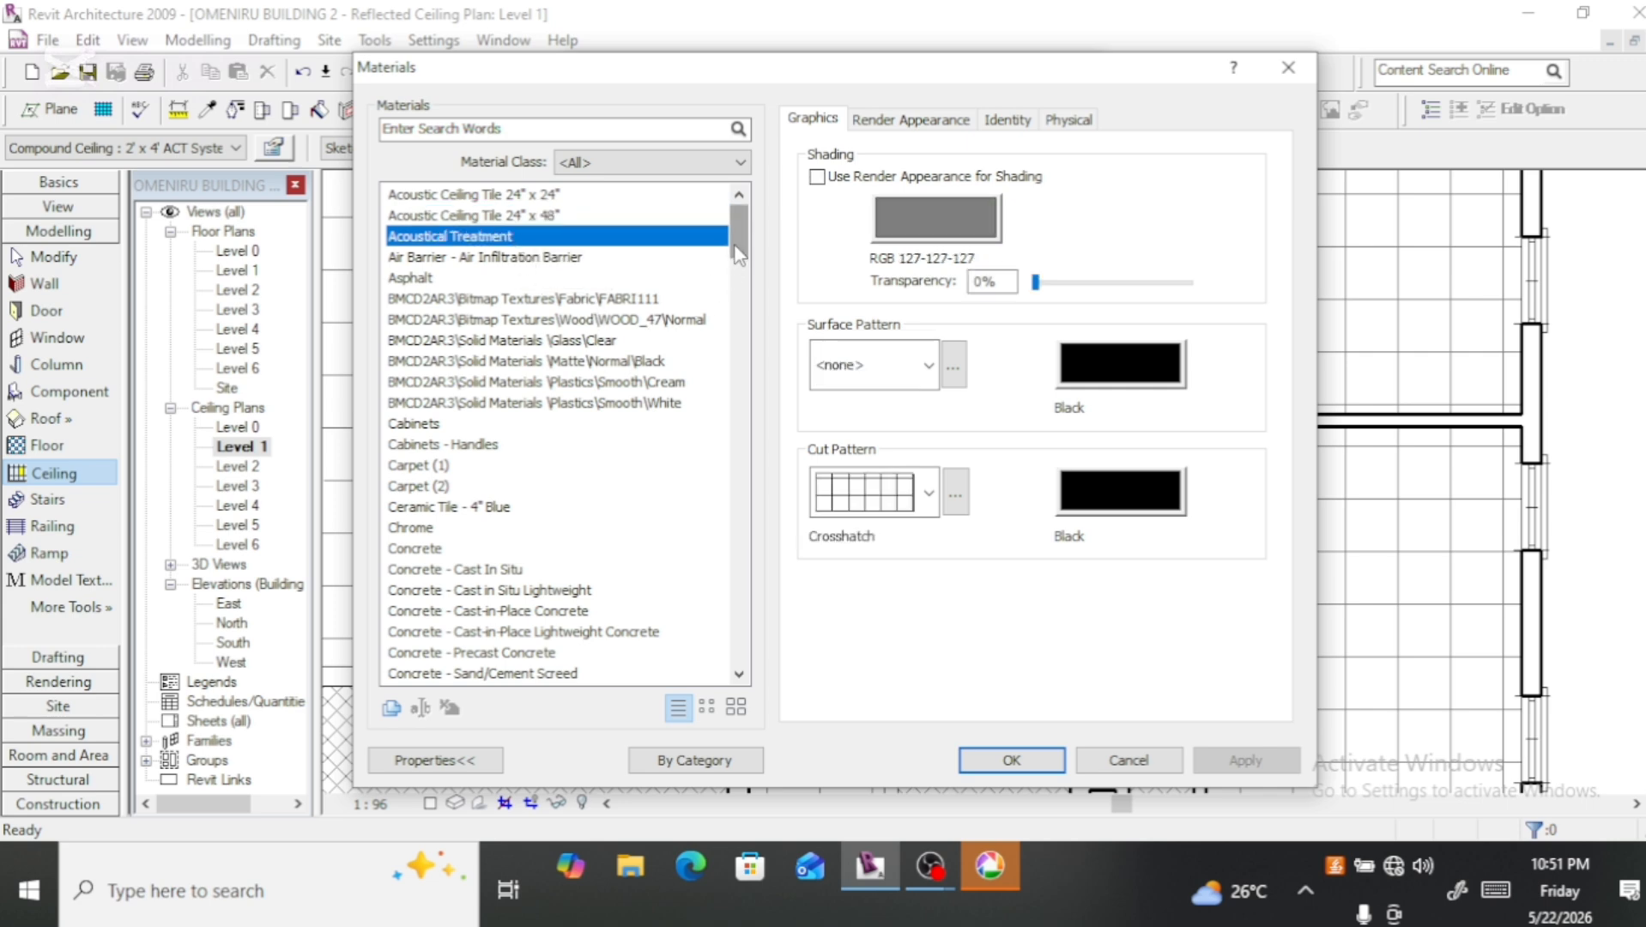
pyautogui.moveTo(737, 254); pyautogui.dragTo(720, 357)
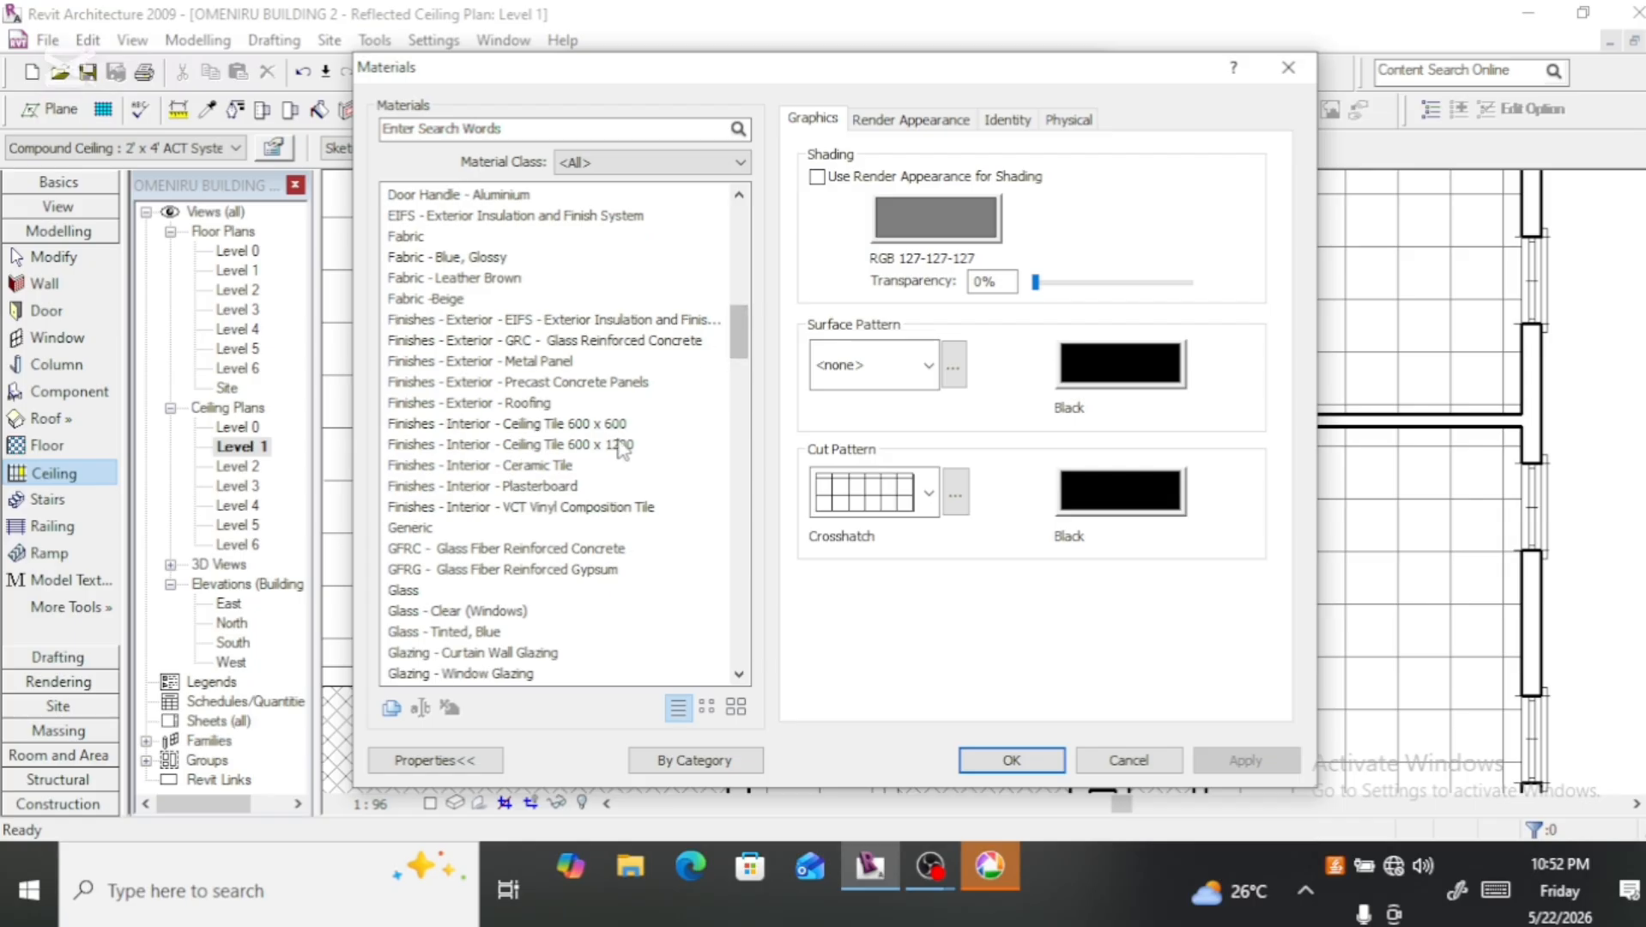
pyautogui.click(613, 424)
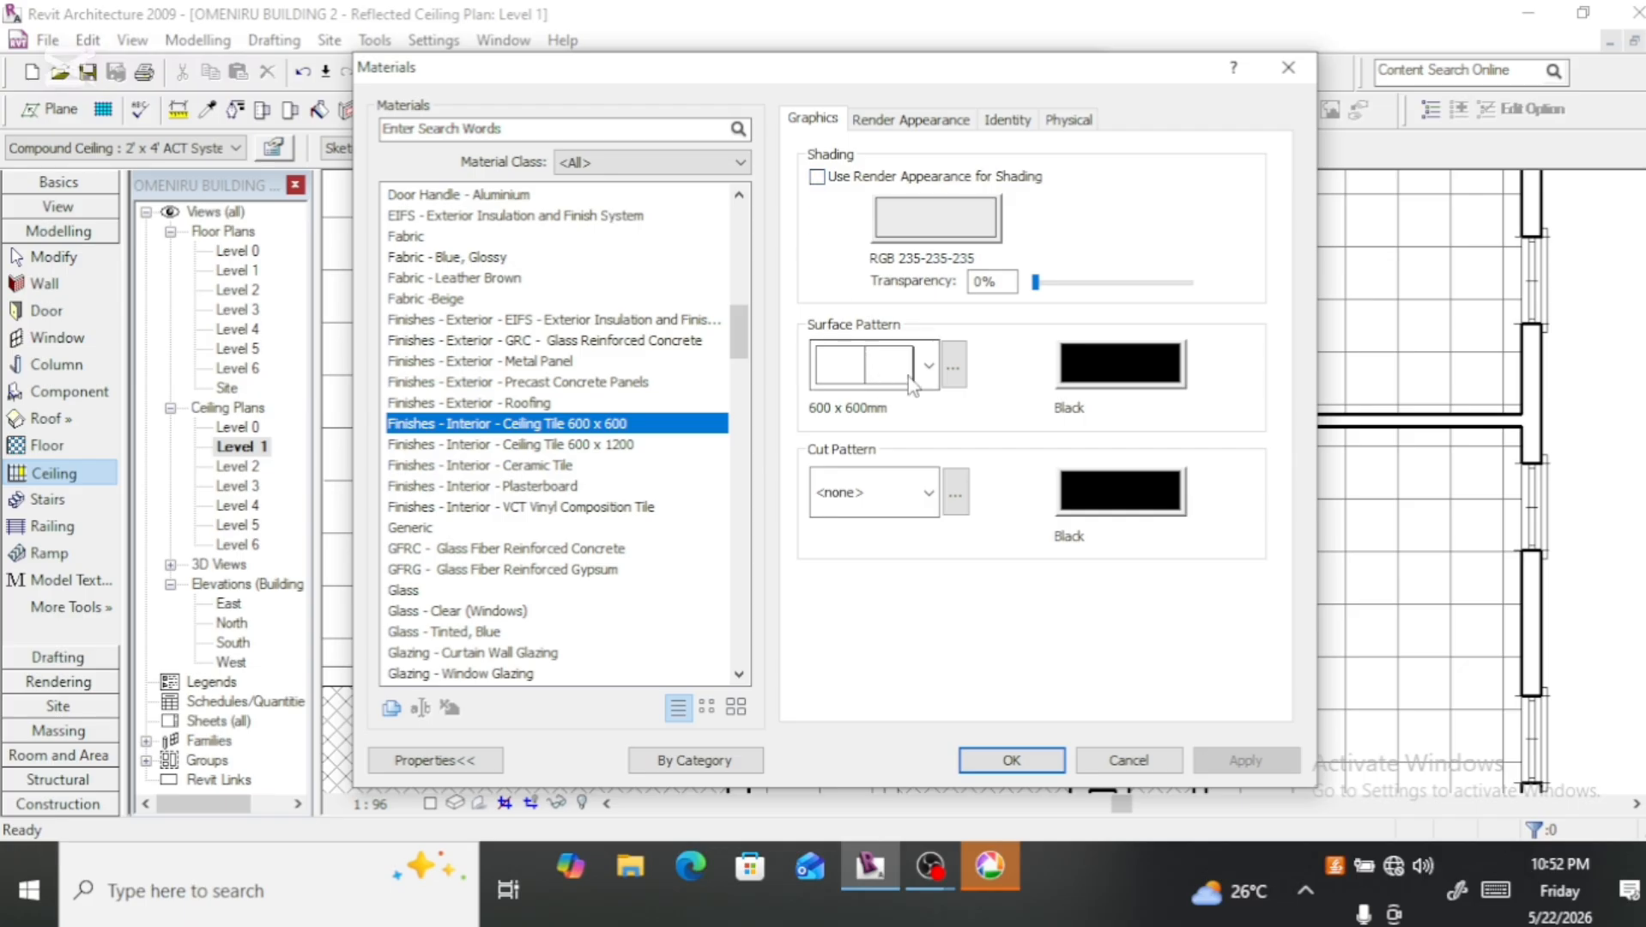
# Step: Look through the surface patterns available for the Ceiling Tile 600 x 600 material
pyautogui.click(933, 355)
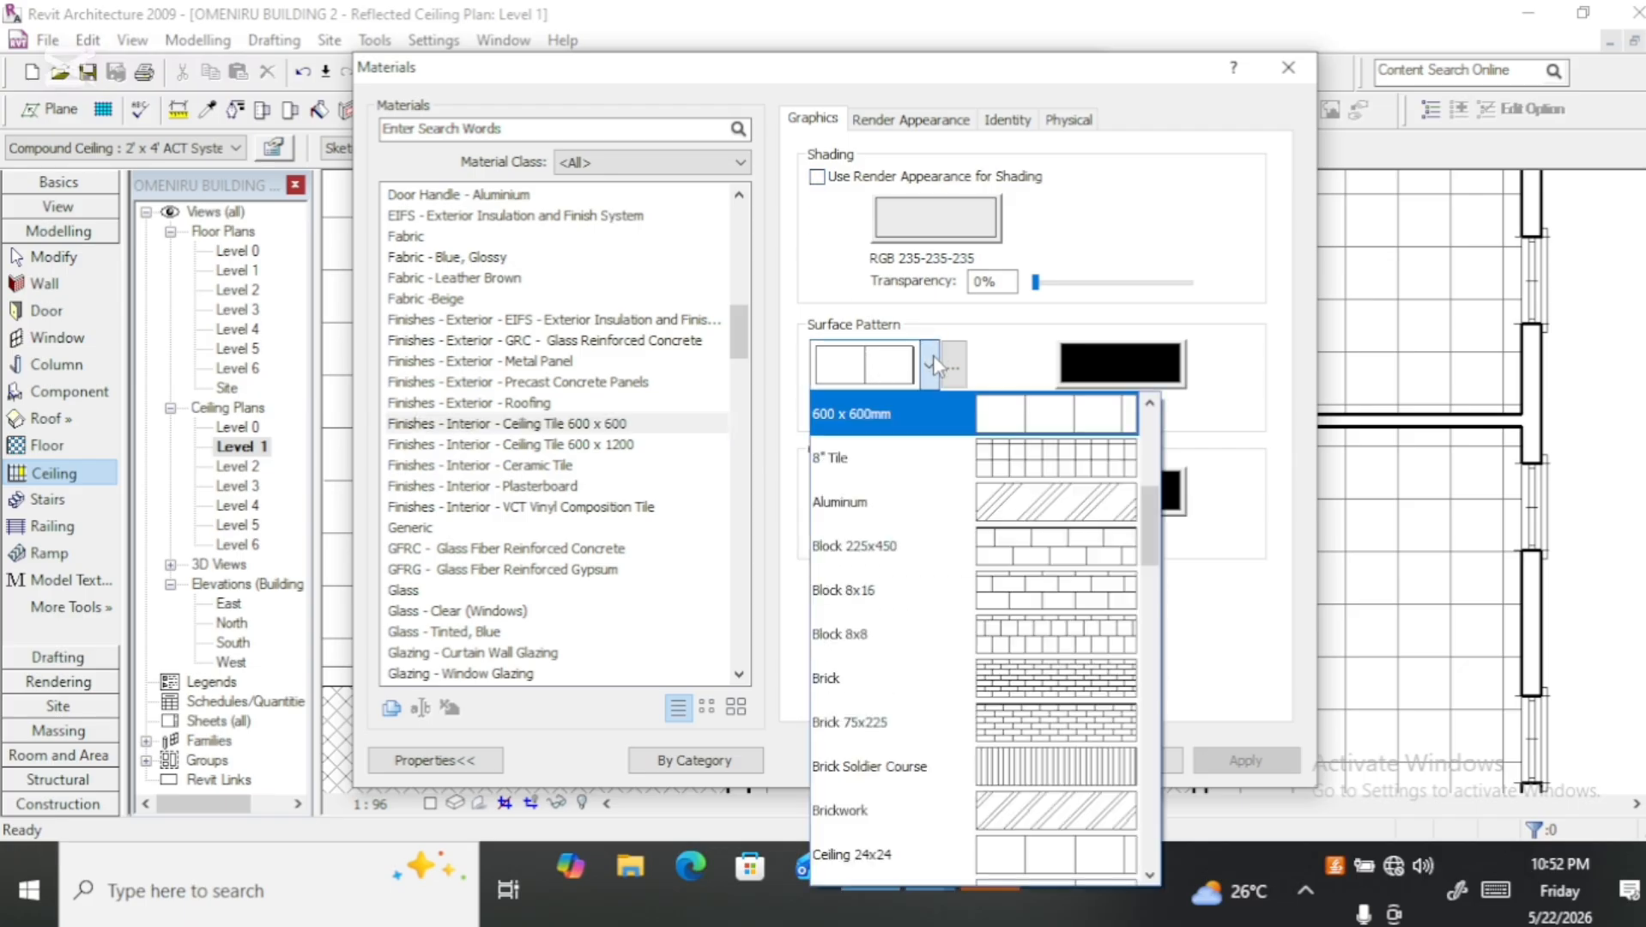
pyautogui.click(932, 361)
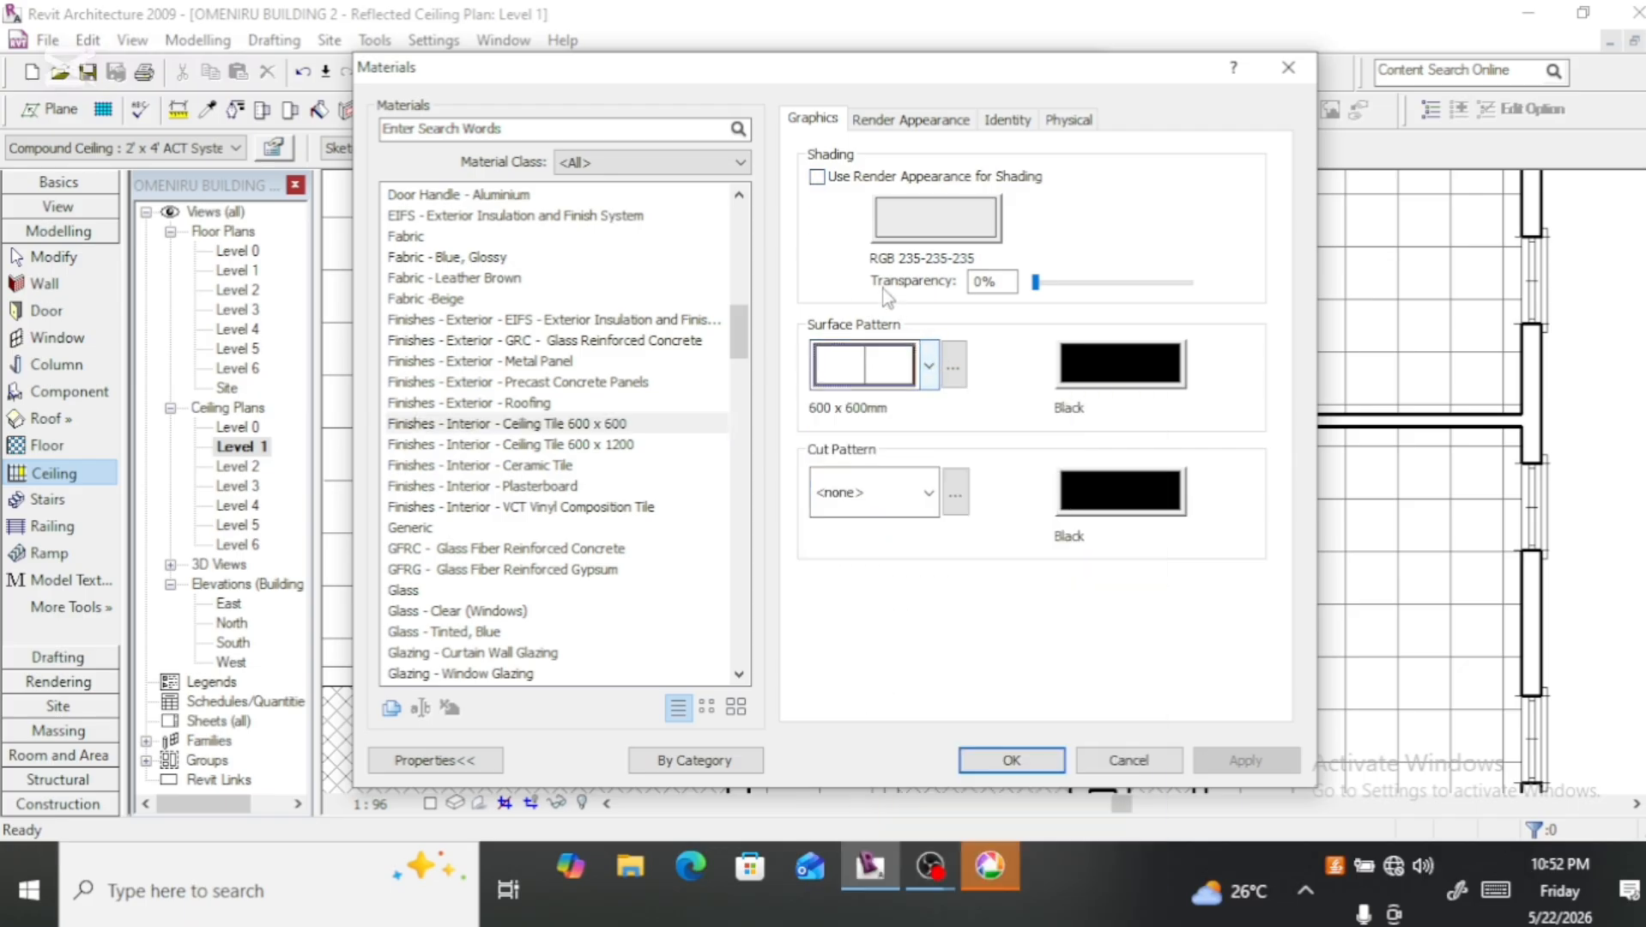
pyautogui.click(932, 363)
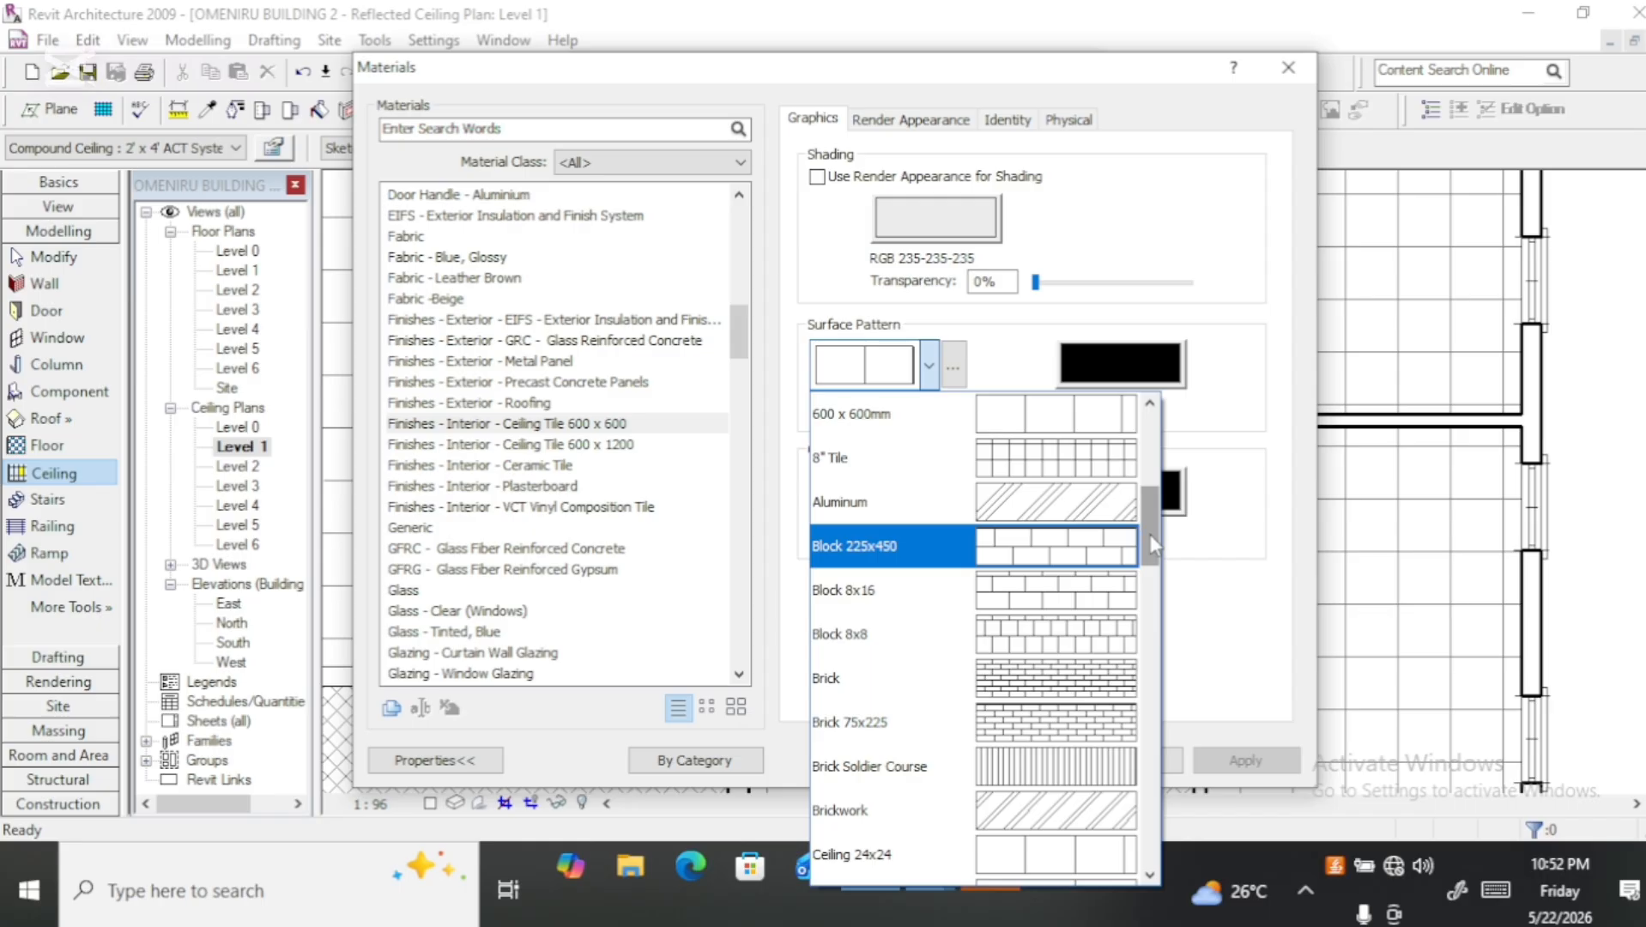
pyautogui.moveTo(1150, 534); pyautogui.dragTo(1124, 672)
pyautogui.scroll(-3, 1123, 682)
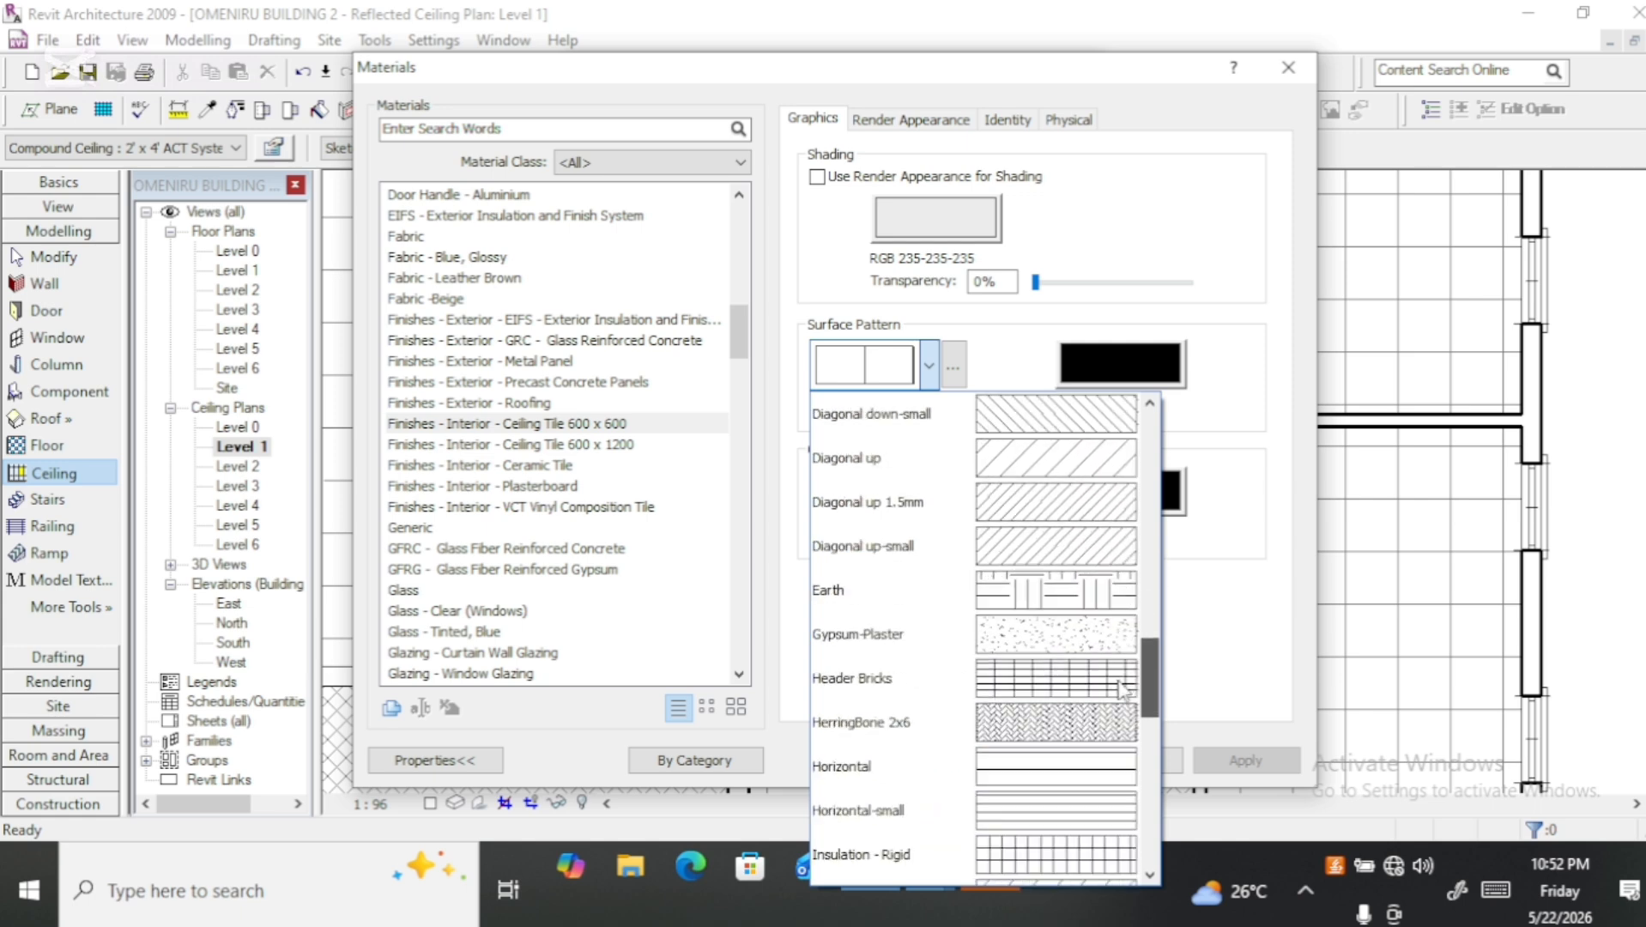
pyautogui.scroll(-3, 1111, 740)
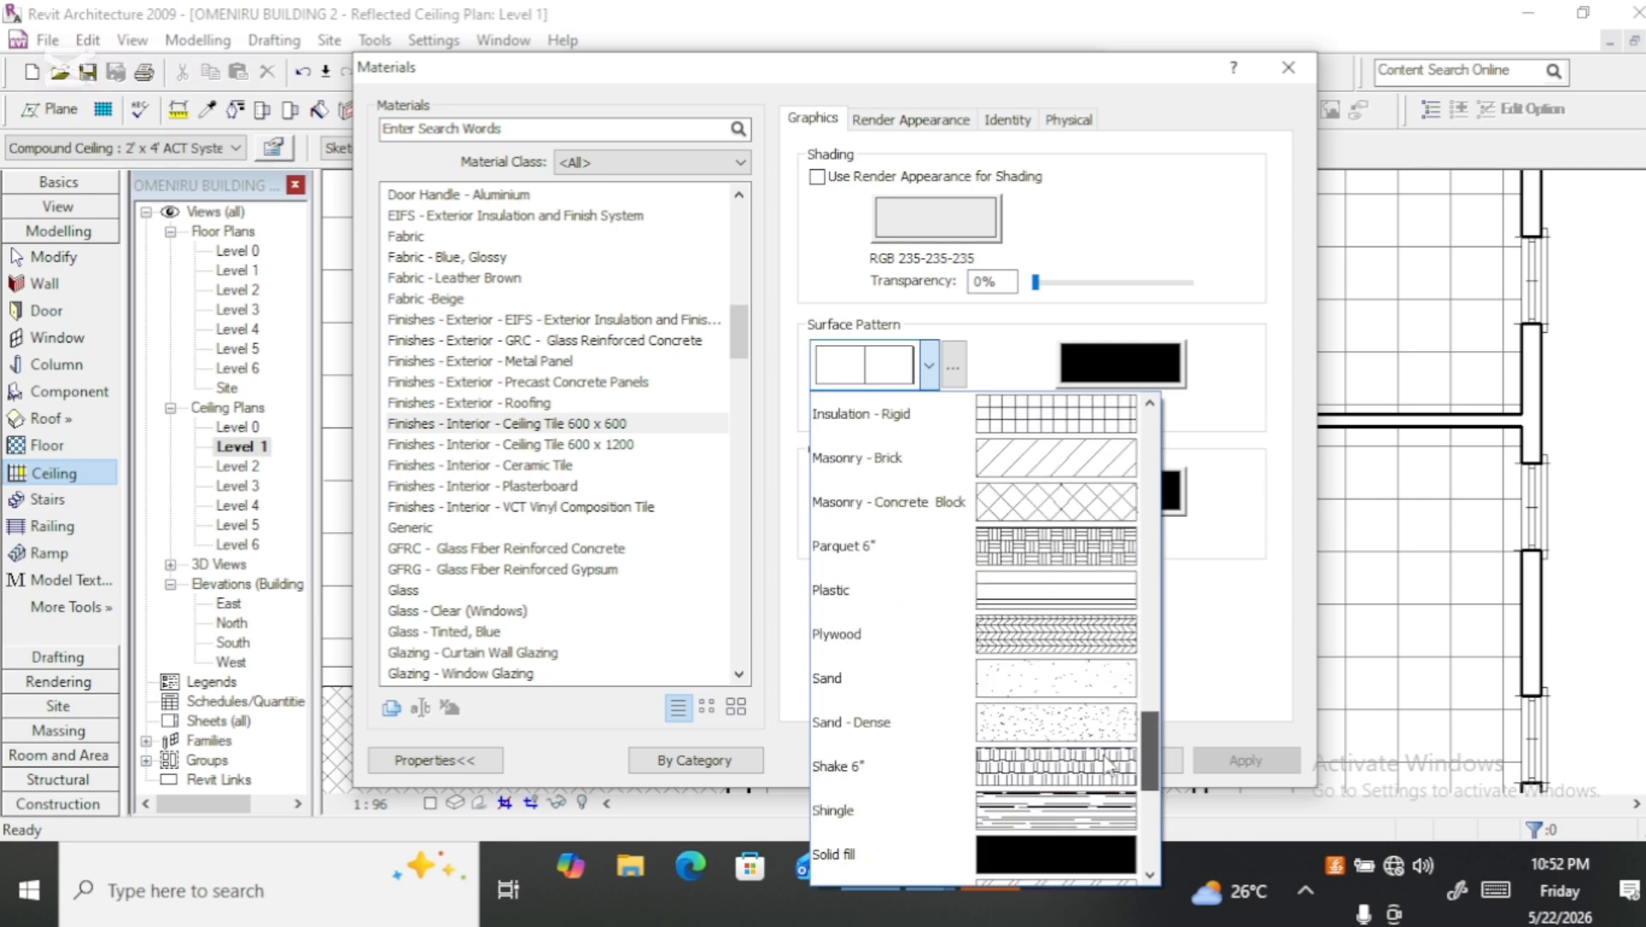
pyautogui.scroll(-1, 1105, 824)
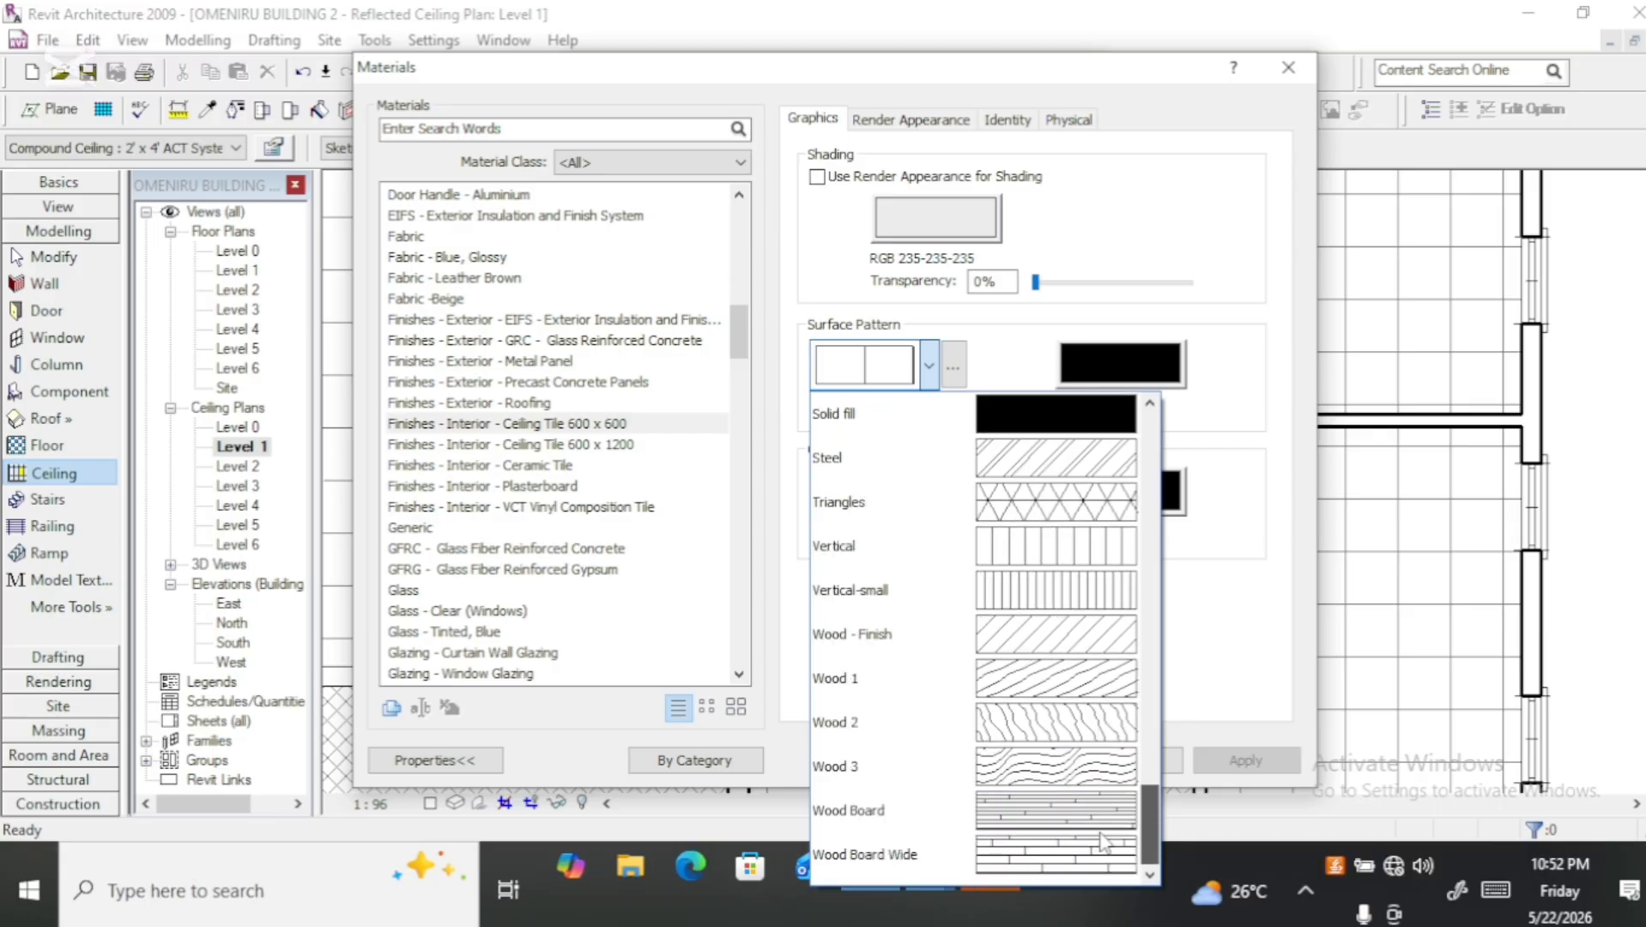
pyautogui.scroll(12, 1105, 849)
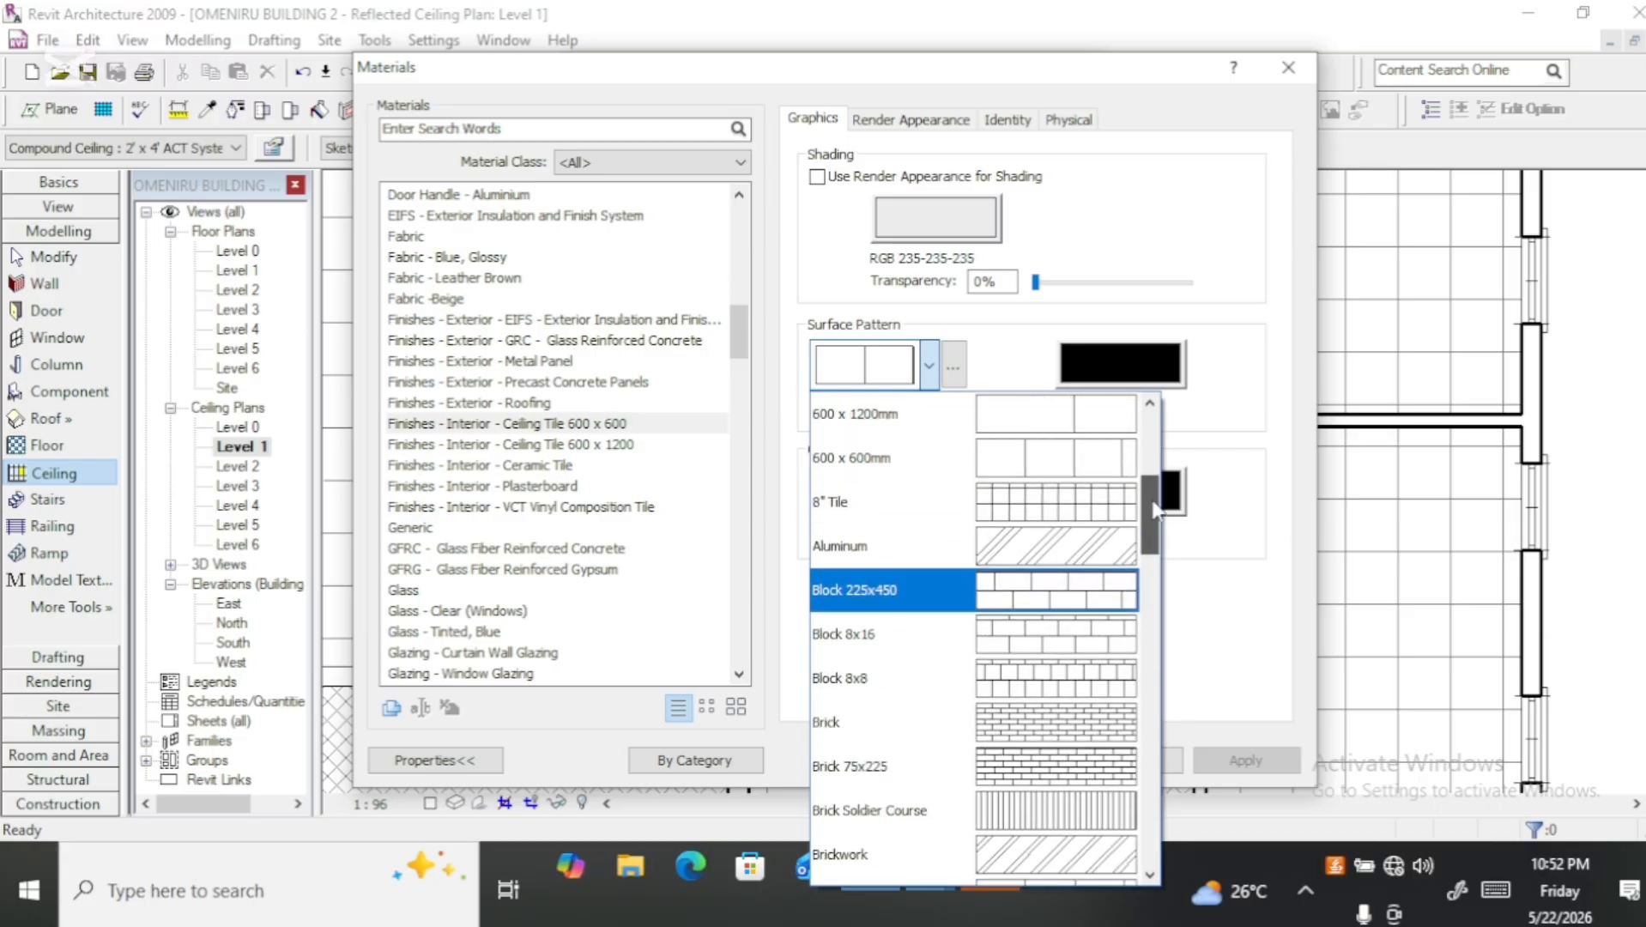
pyautogui.click(816, 185)
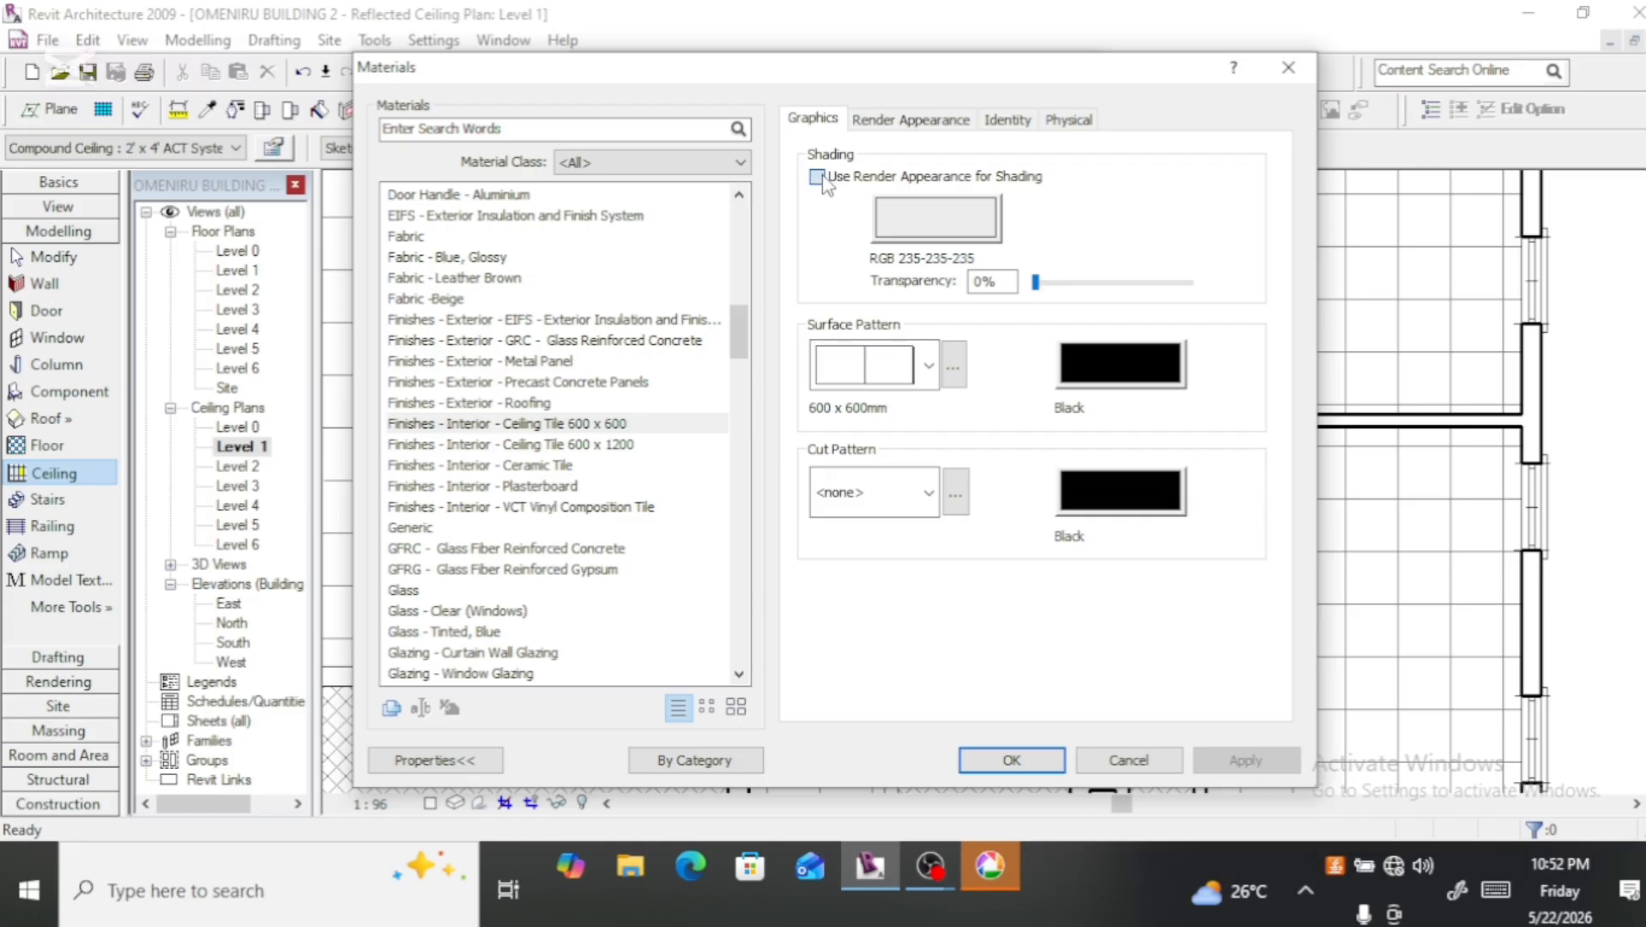
# Step: Use the render appearance for shading on the Ceiling Tile 600 x 600 material, check its render appearance, and accept the ceiling type changes
pyautogui.click(817, 177)
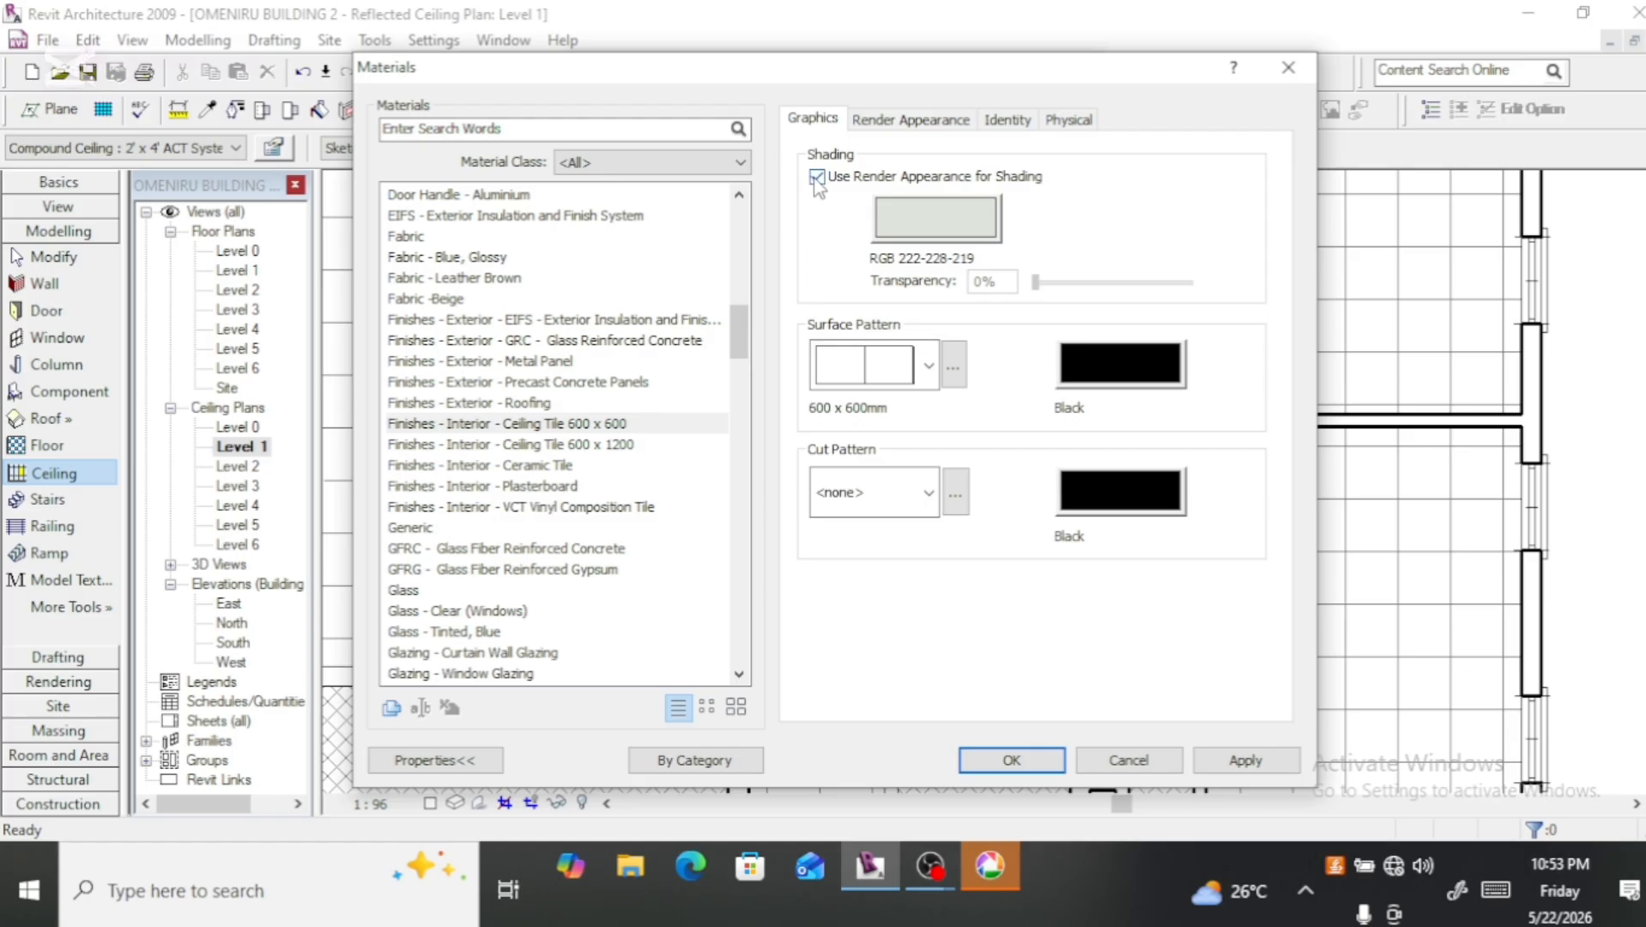
pyautogui.click(878, 122)
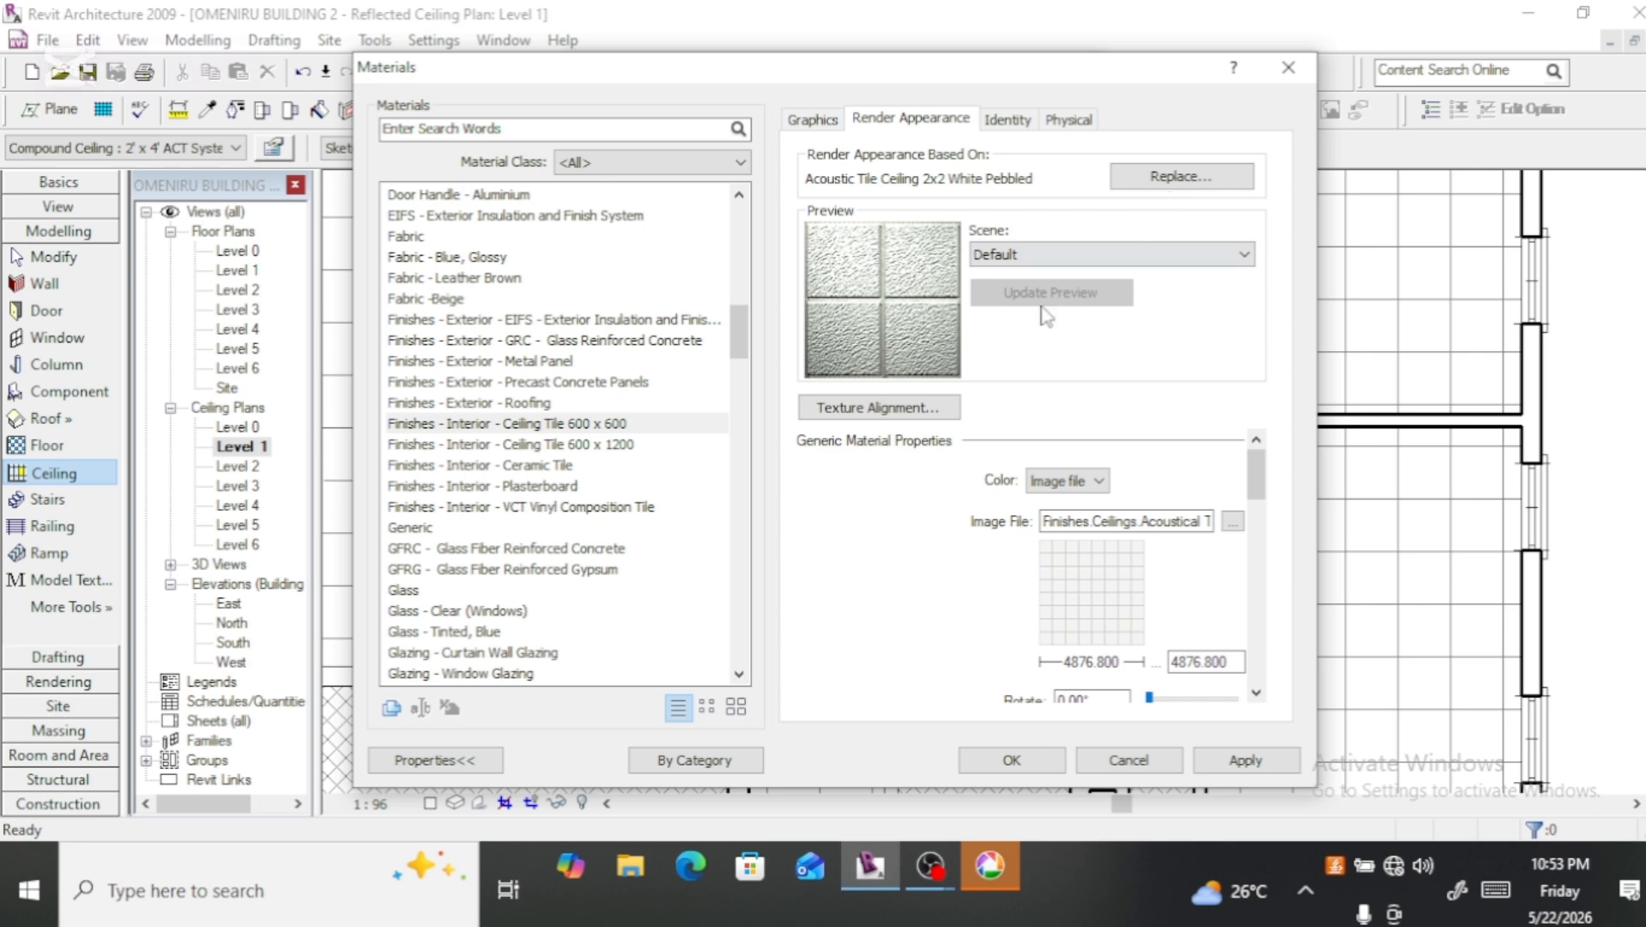
pyautogui.click(1013, 761)
pyautogui.click(814, 752)
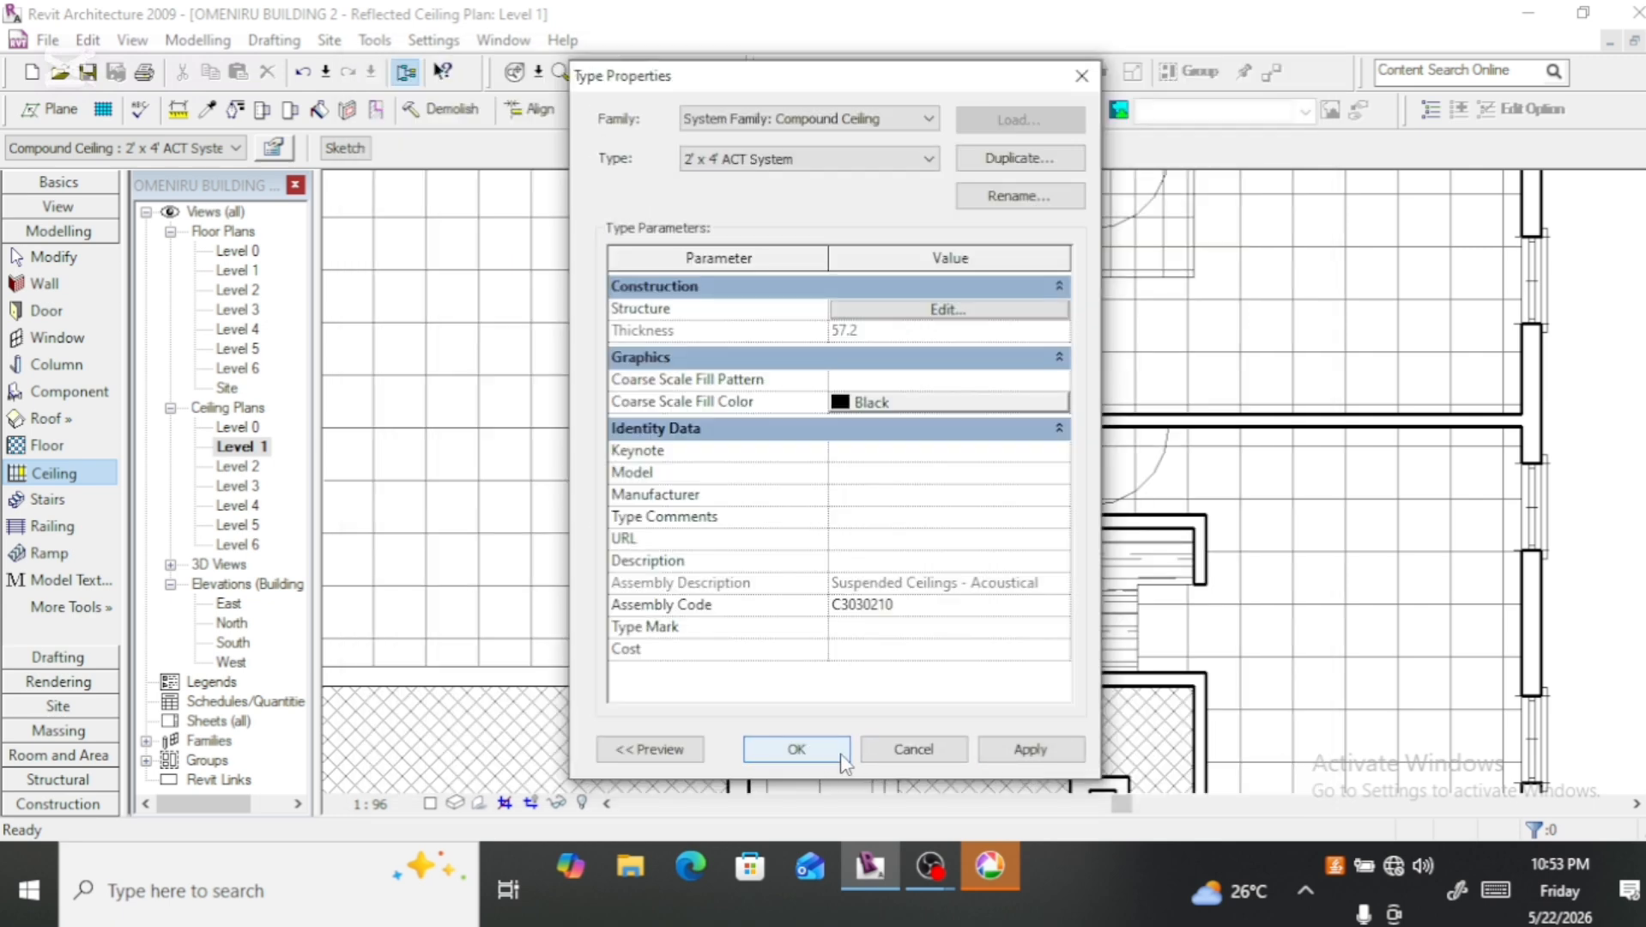
pyautogui.click(814, 752)
pyautogui.click(916, 752)
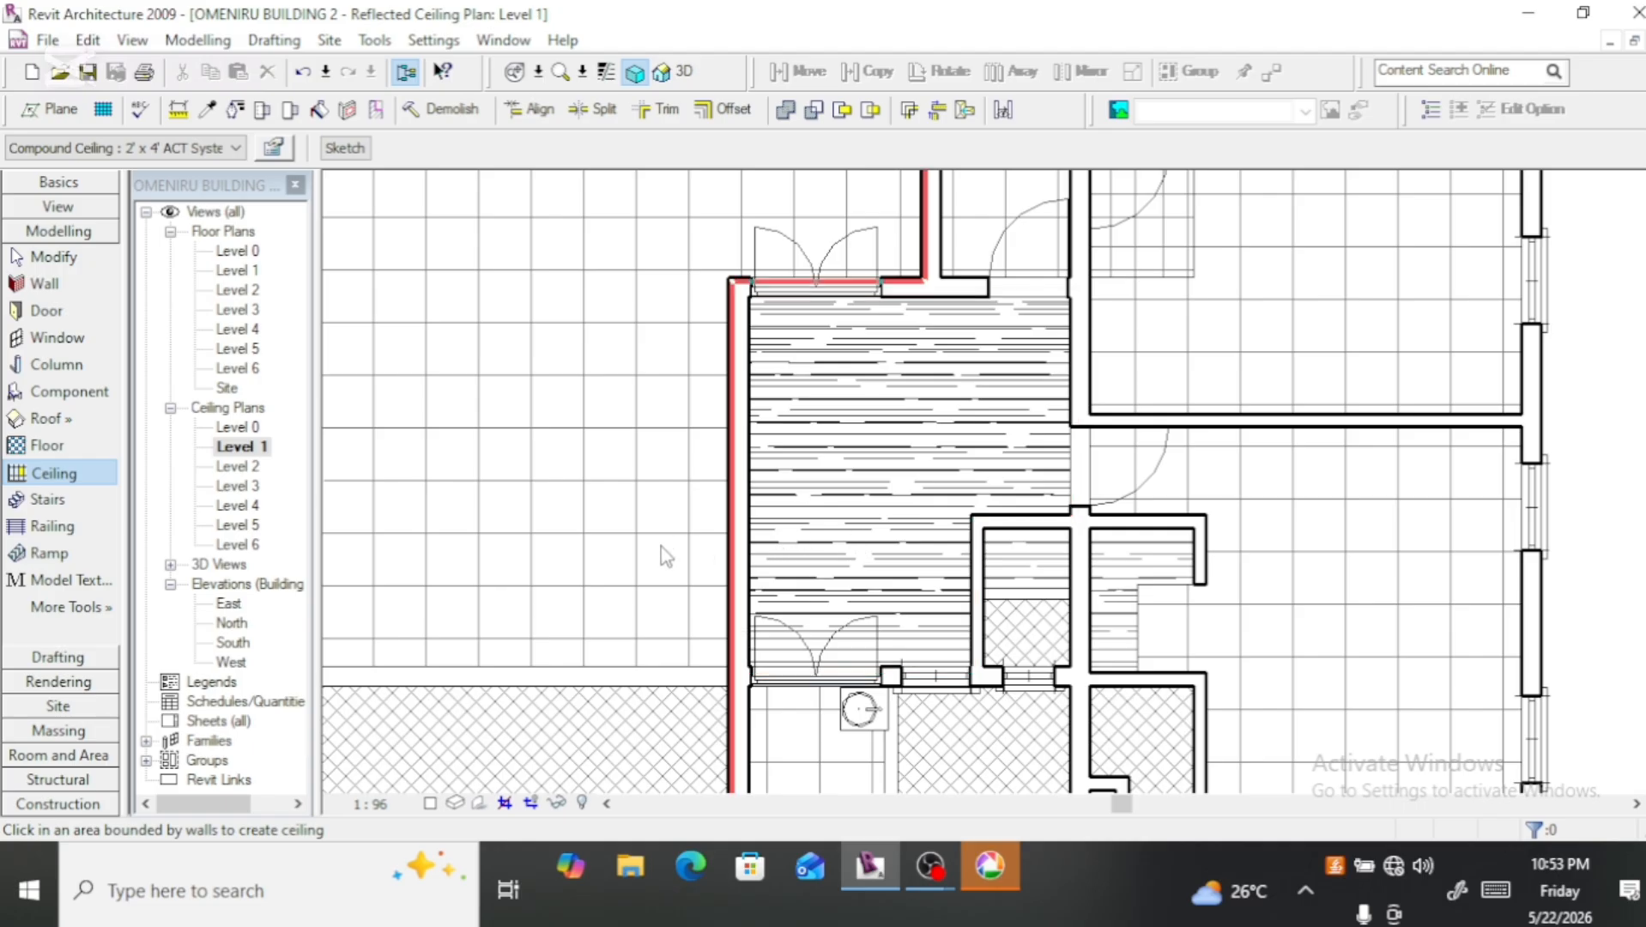
# Step: Place another 2' x 4' ACT System ceiling in the large room at the building's front-right corner
pyautogui.click(1277, 512)
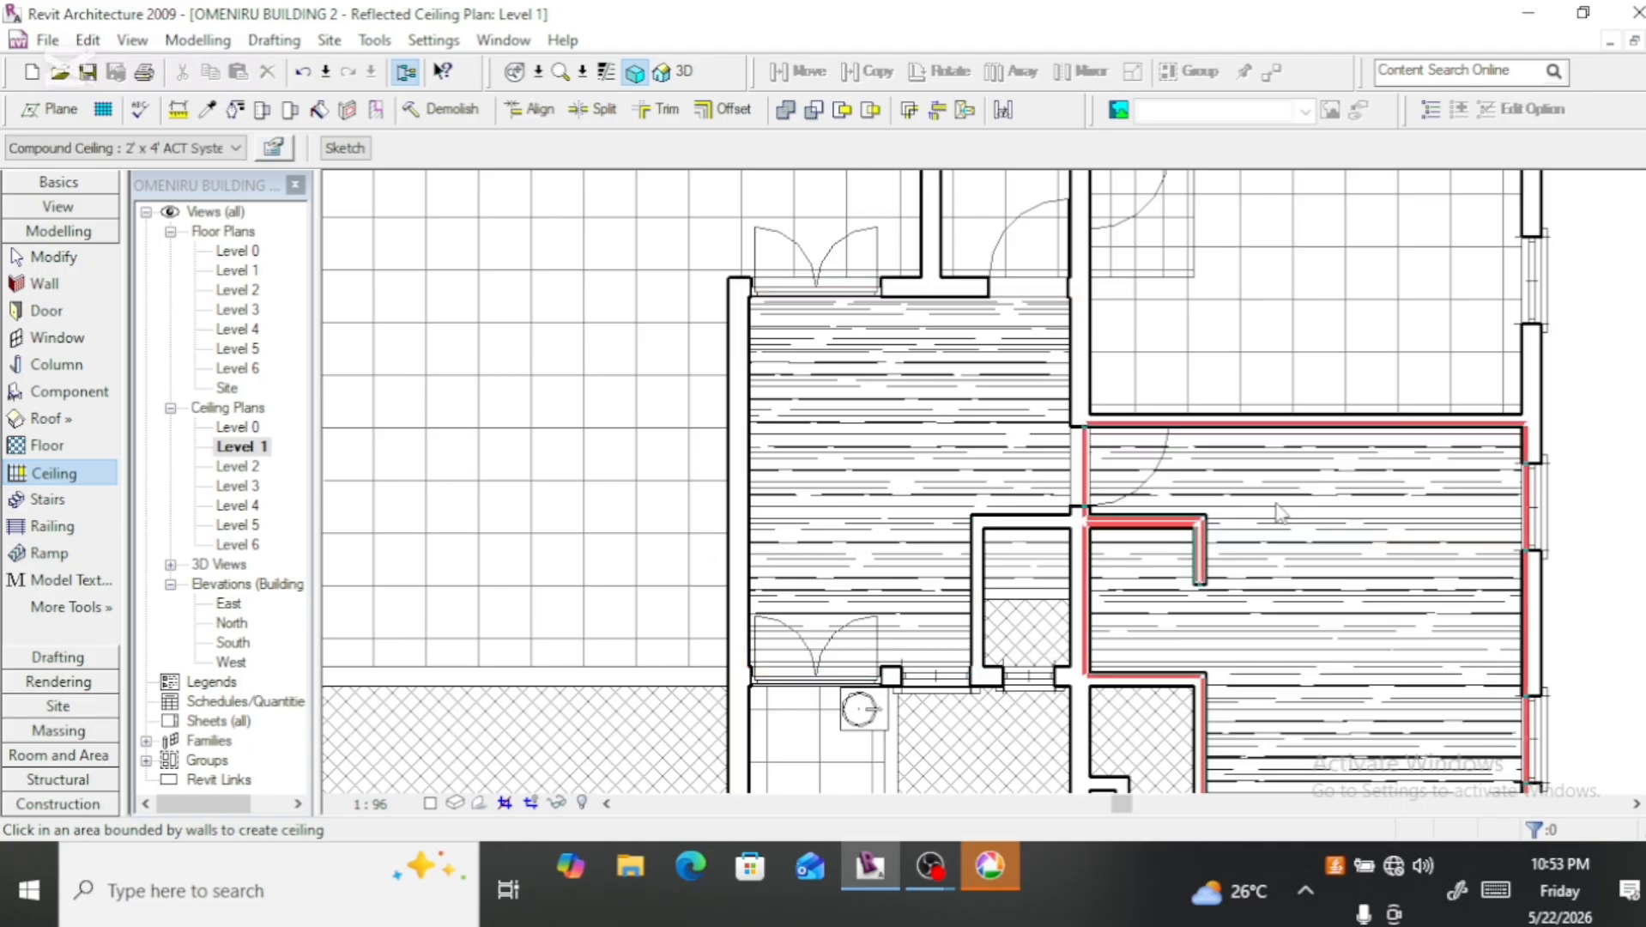
pyautogui.press('Escape')
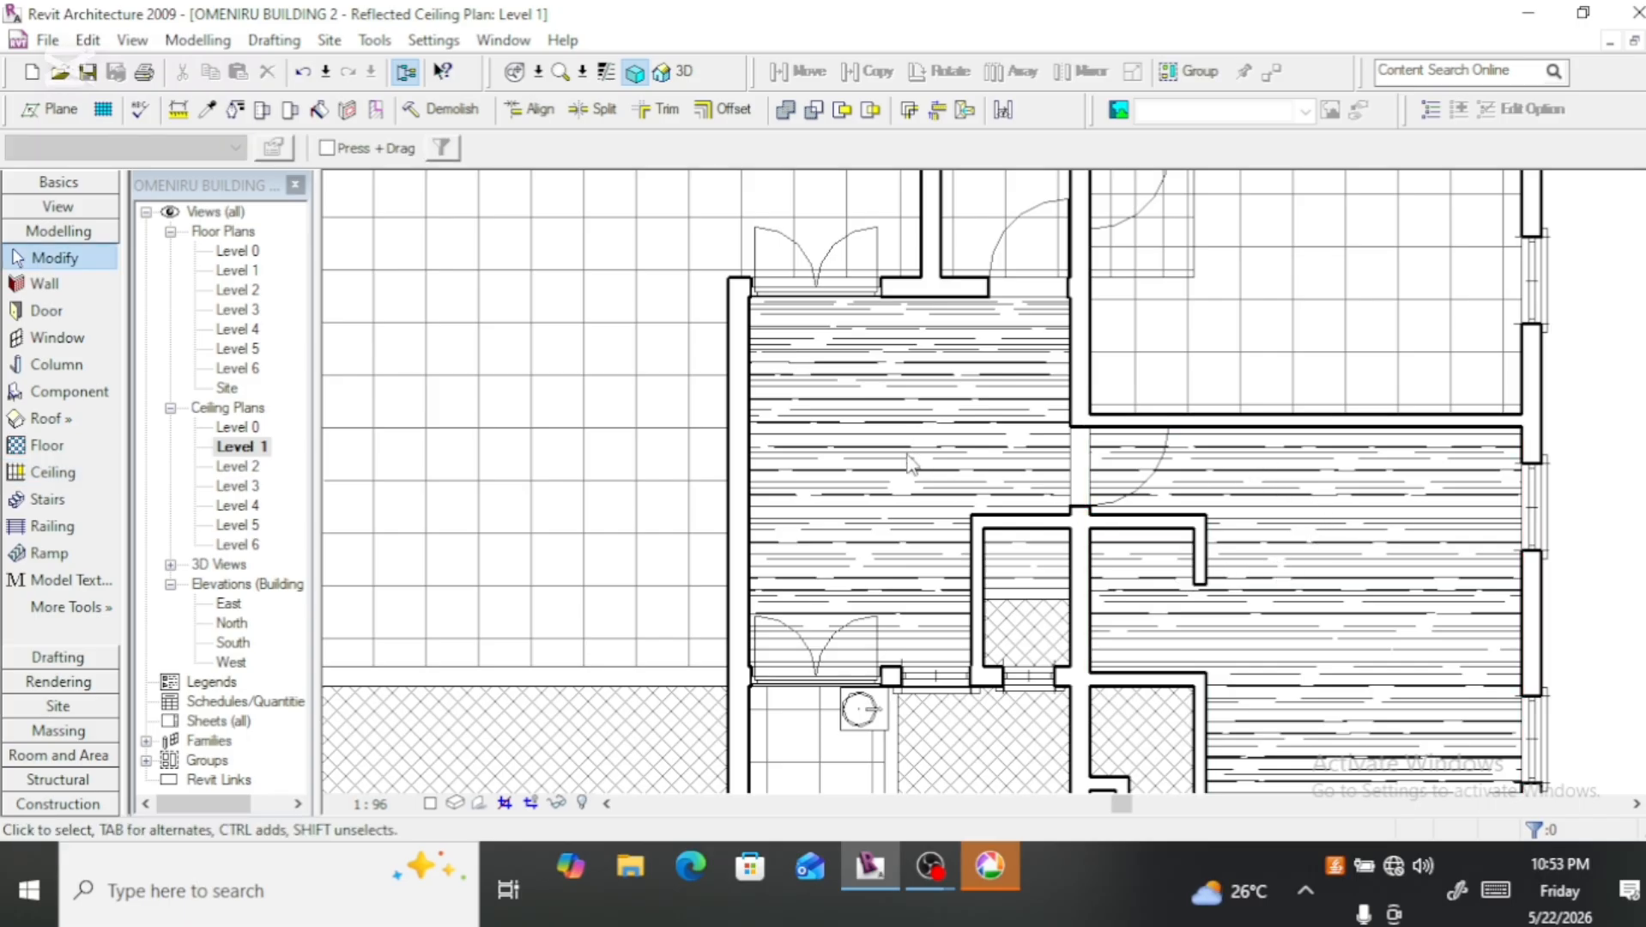
# Step: Choose the 600 x 600mm surface pattern for the Structure [1] layer material of the 2' x 4' ACT System ceiling type and accept the changes
pyautogui.click(51, 473)
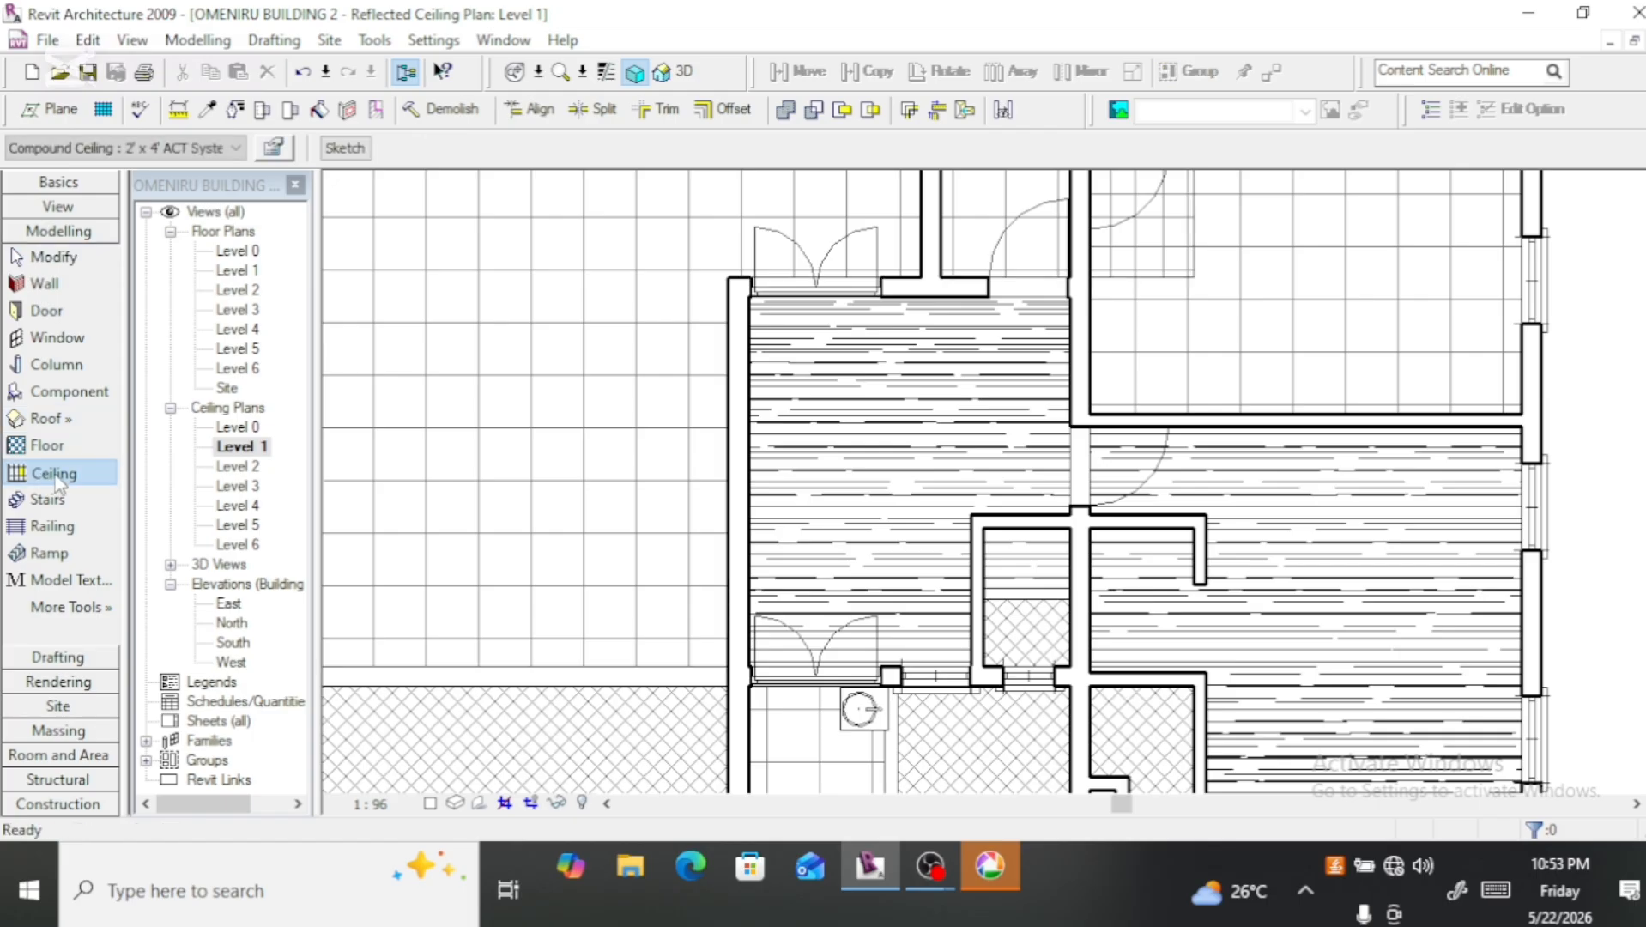
pyautogui.click(274, 147)
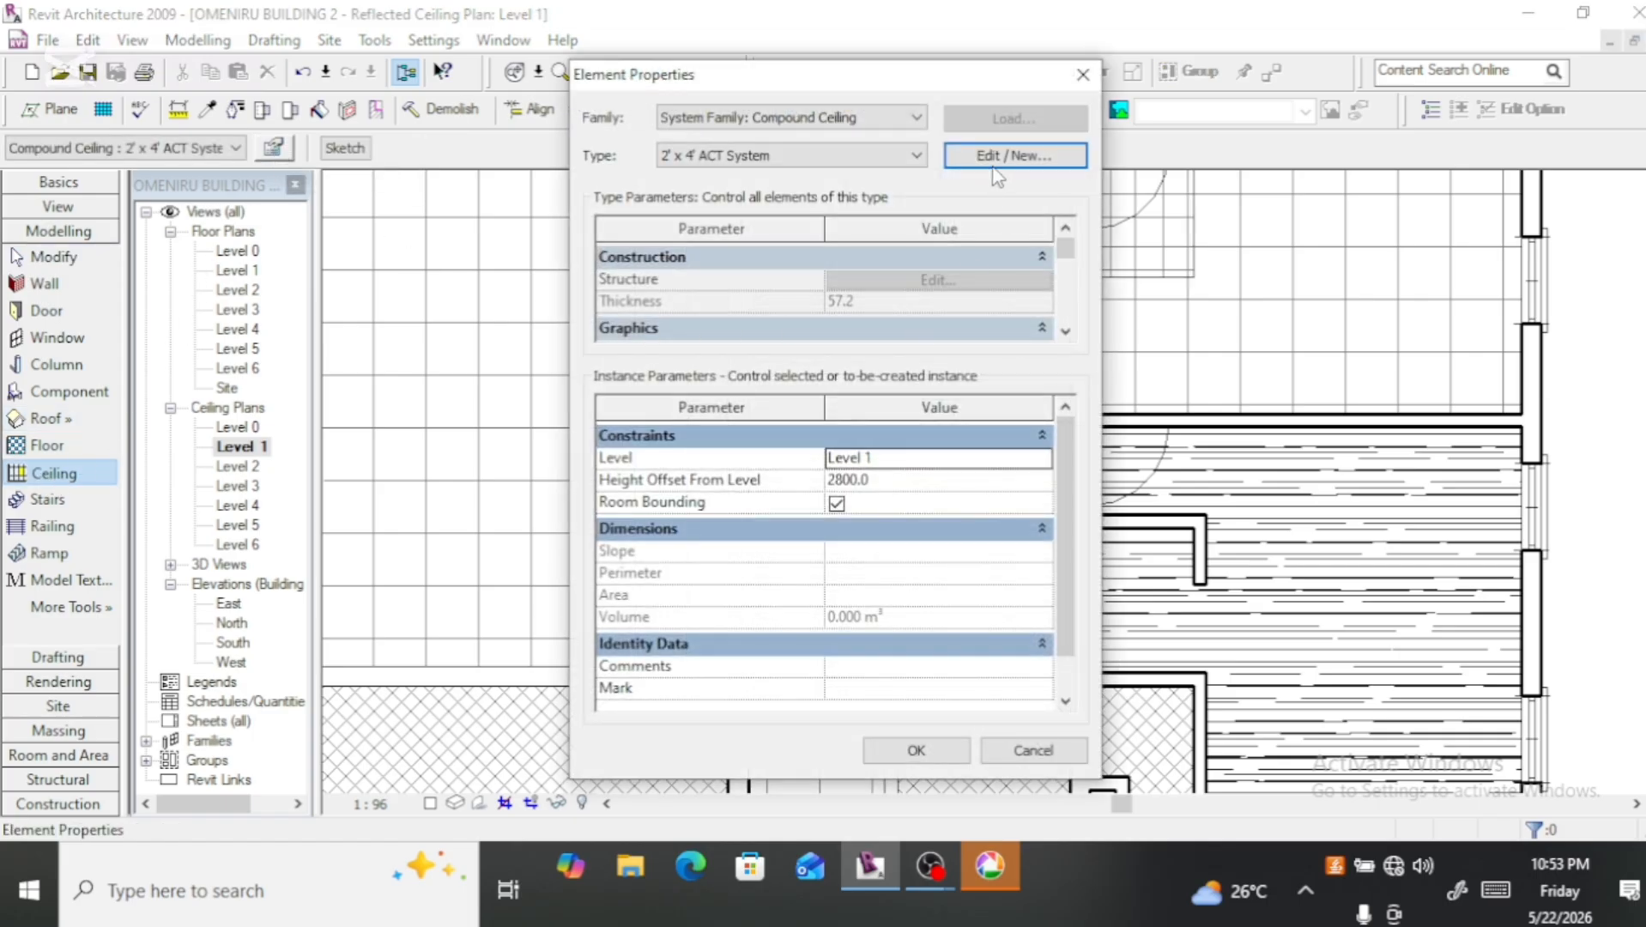
pyautogui.click(995, 164)
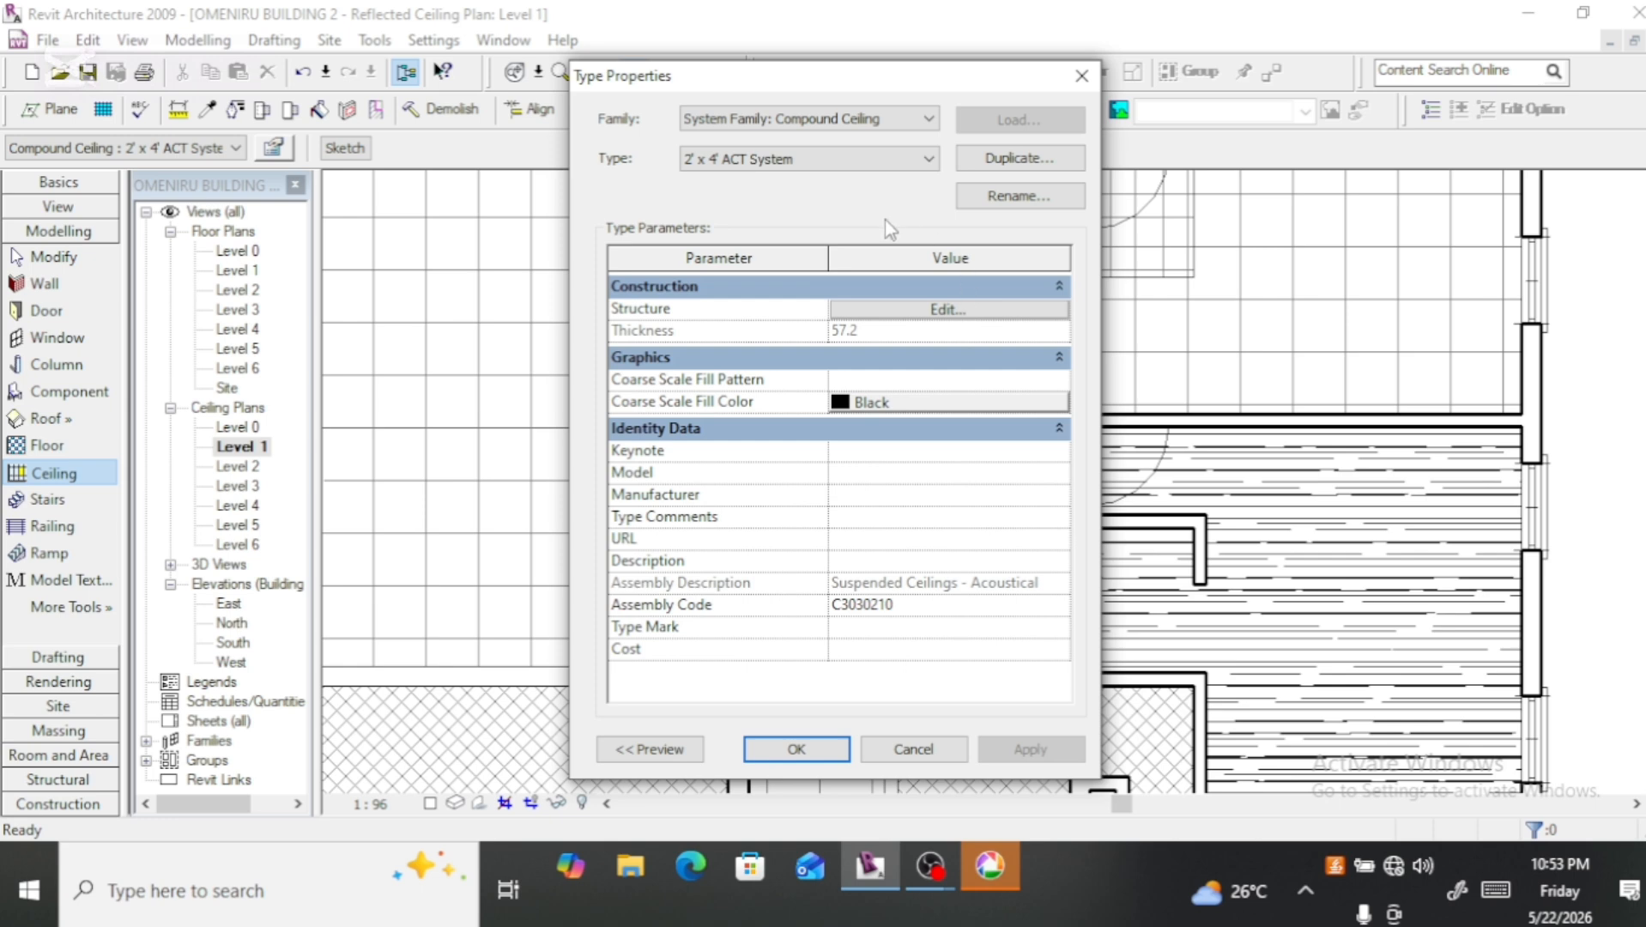
pyautogui.click(946, 309)
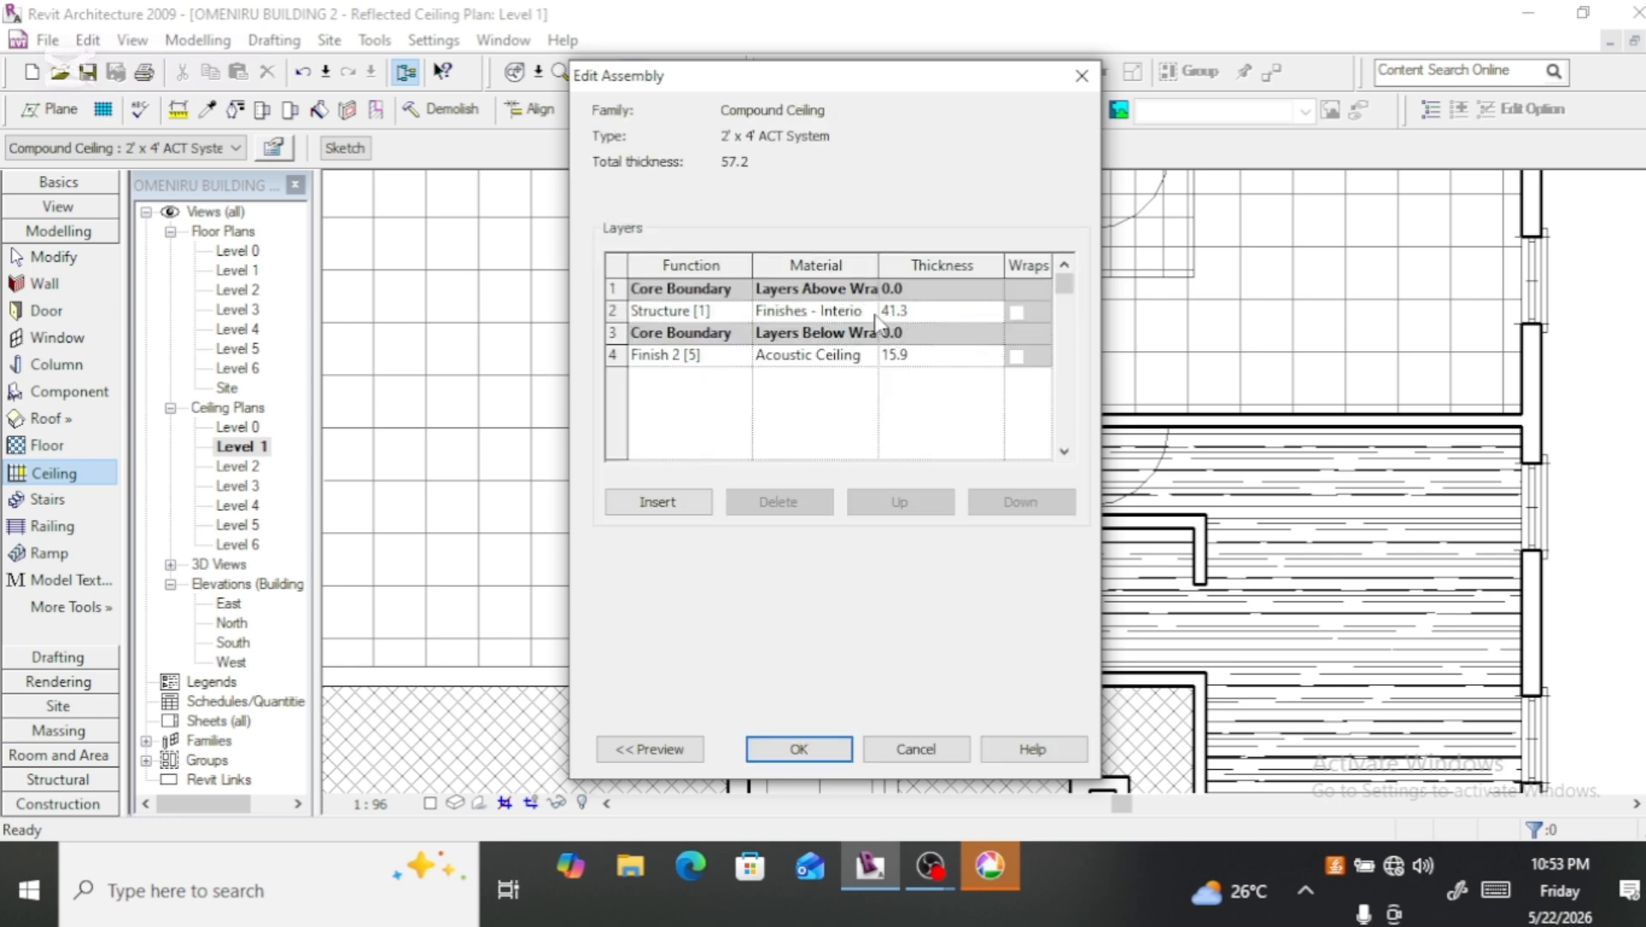
pyautogui.click(874, 311)
pyautogui.click(872, 311)
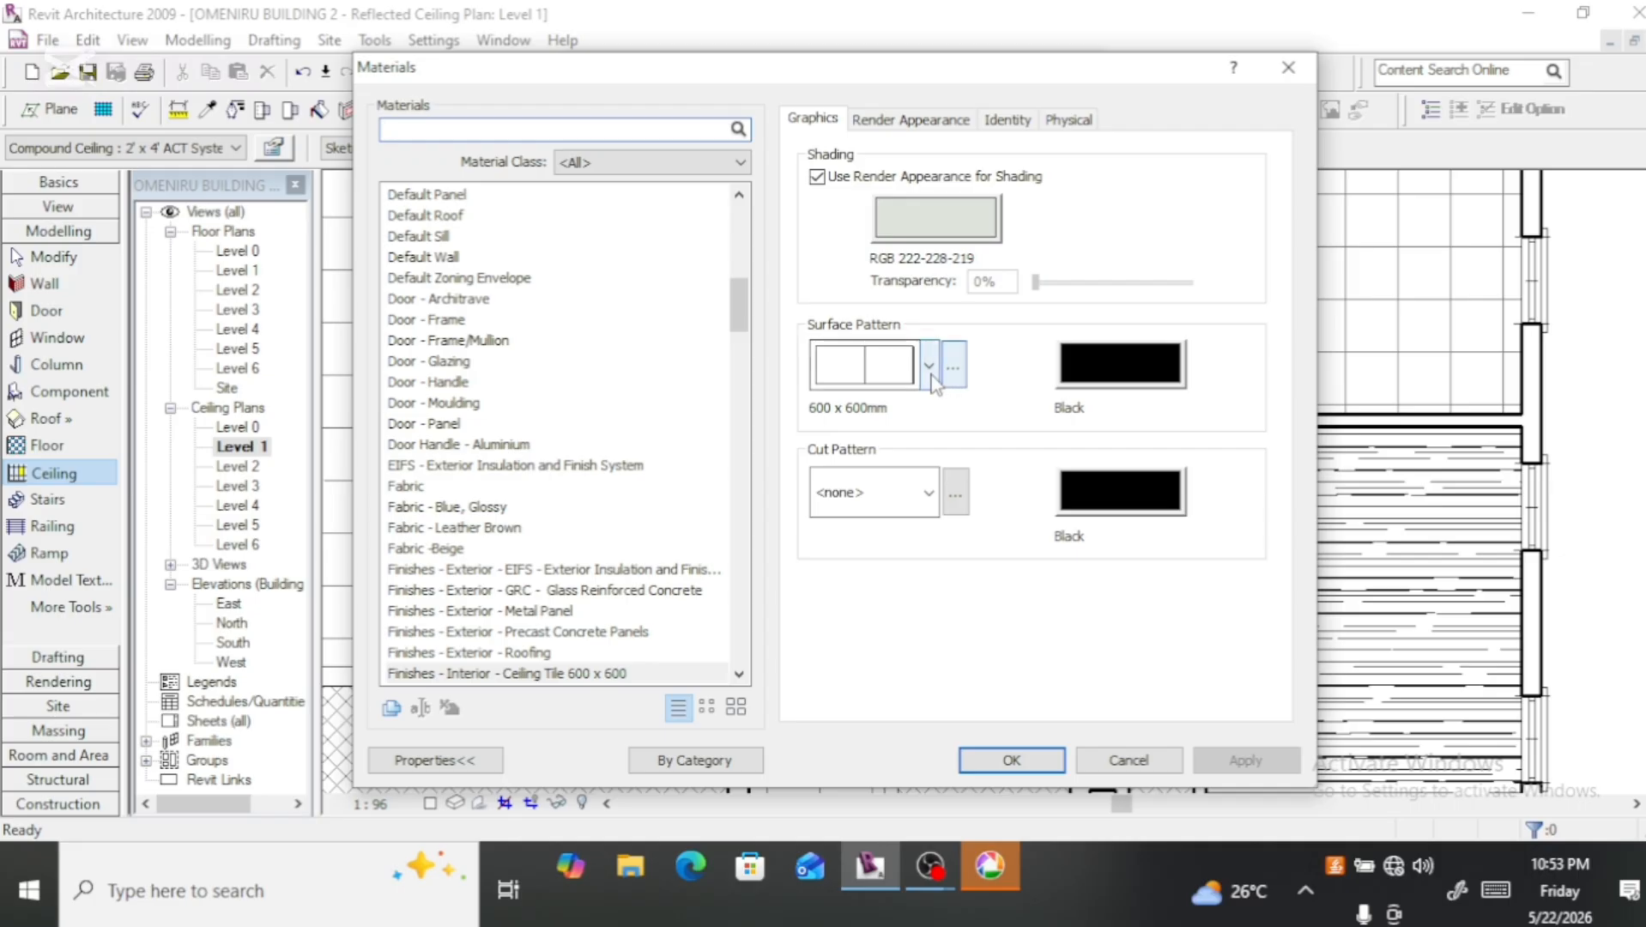
pyautogui.click(929, 366)
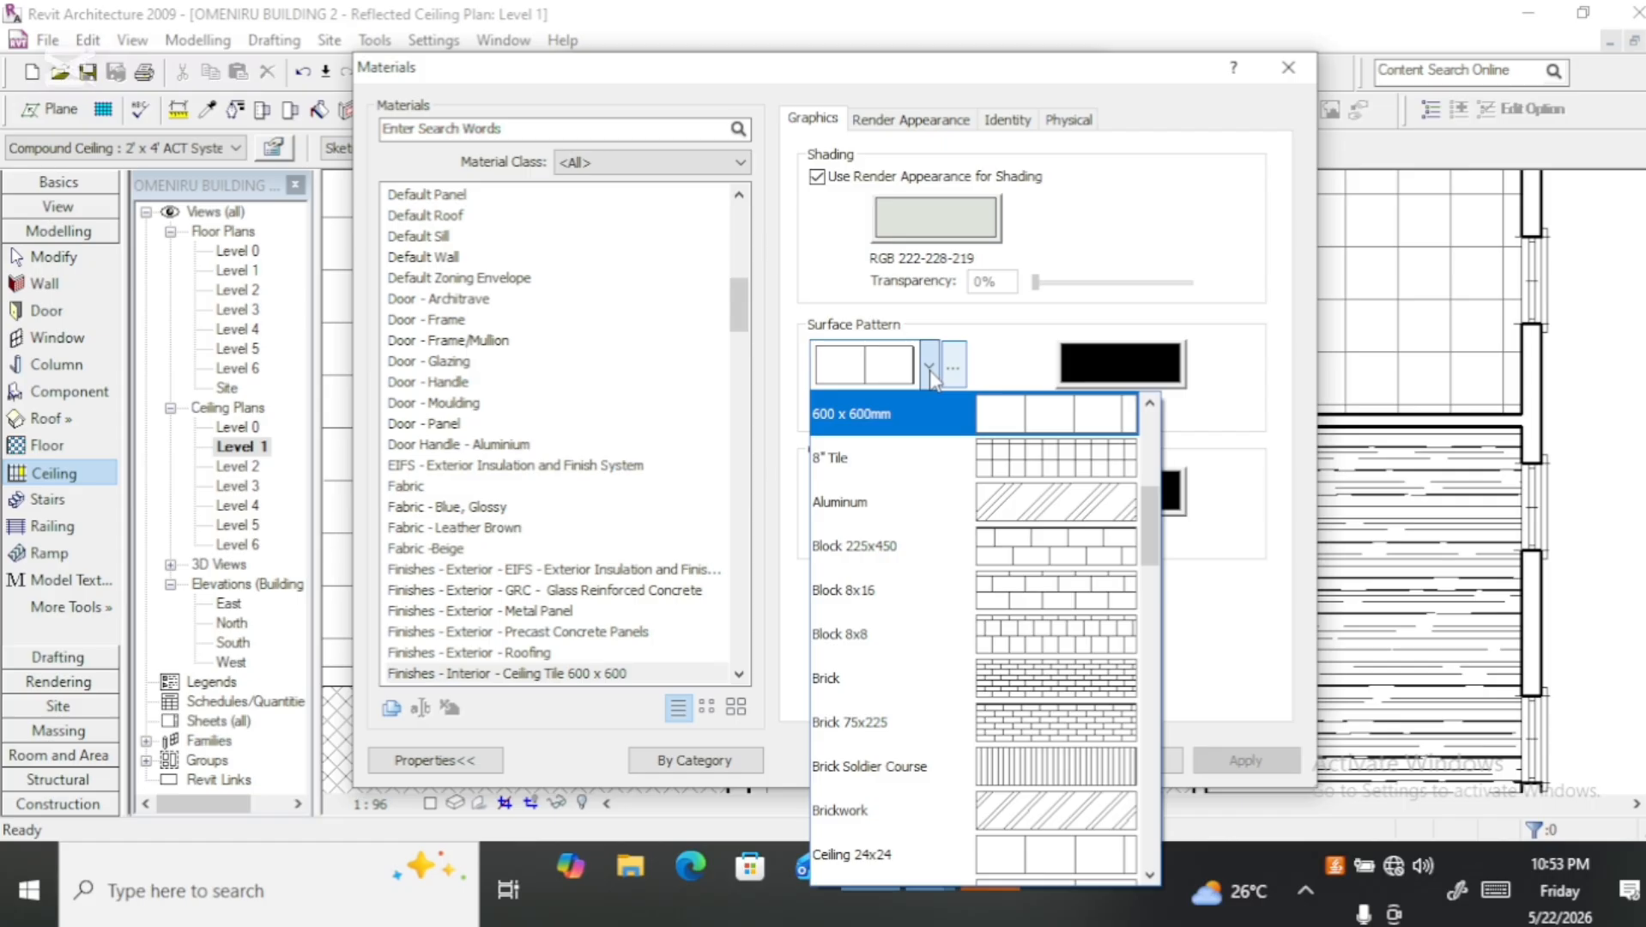
pyautogui.click(1006, 418)
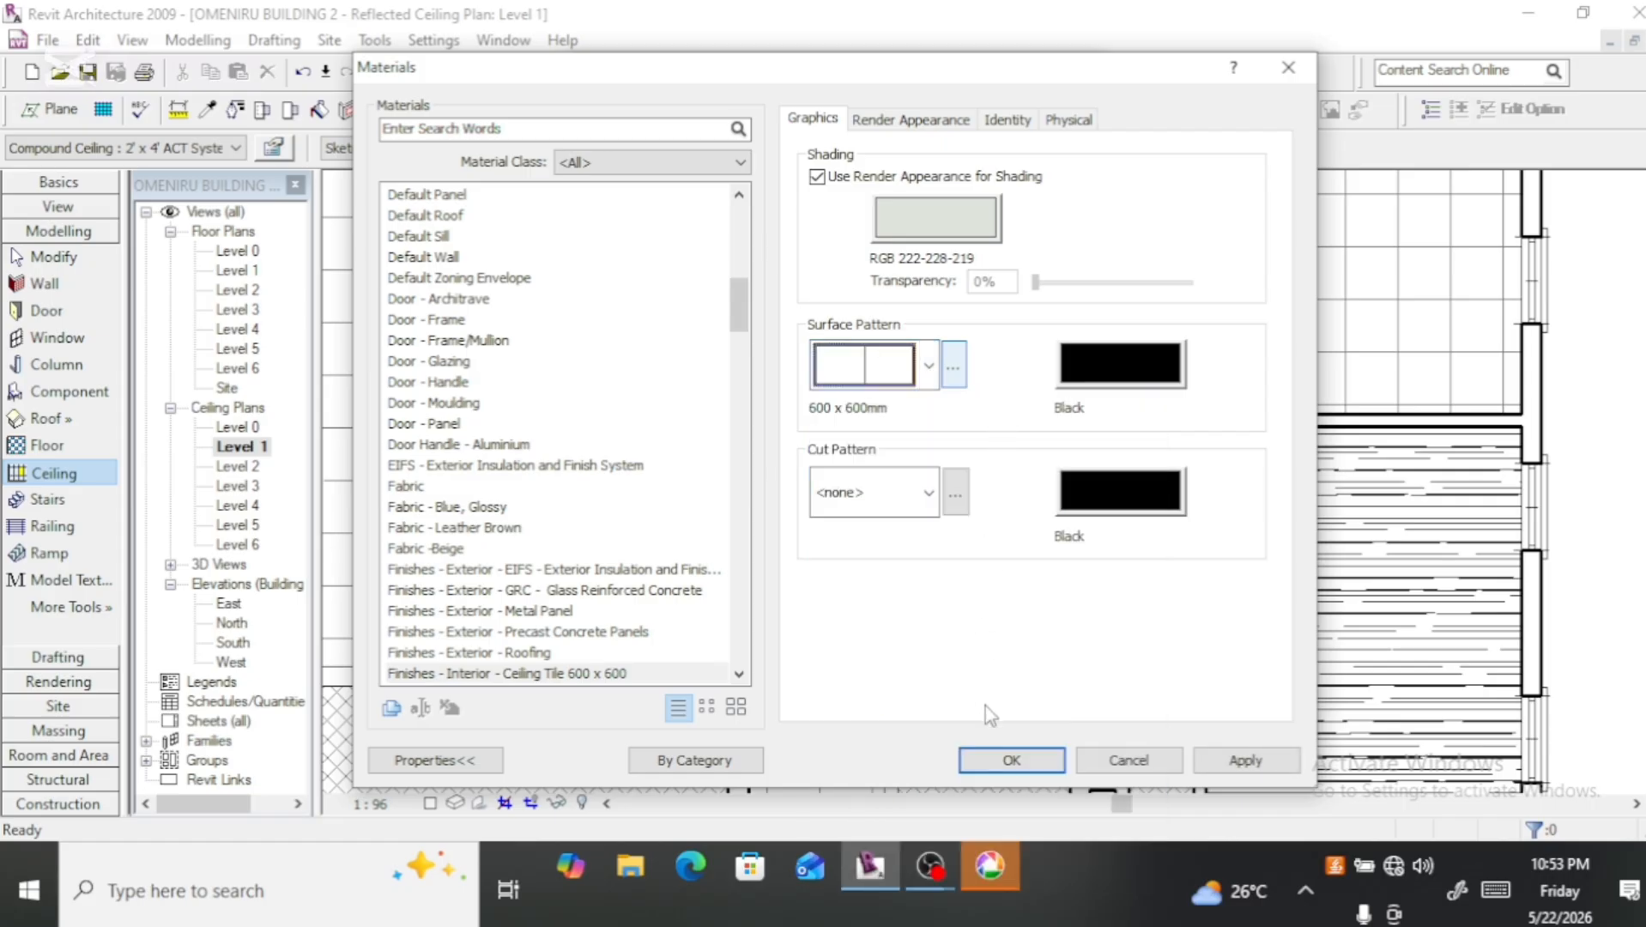
pyautogui.click(1012, 761)
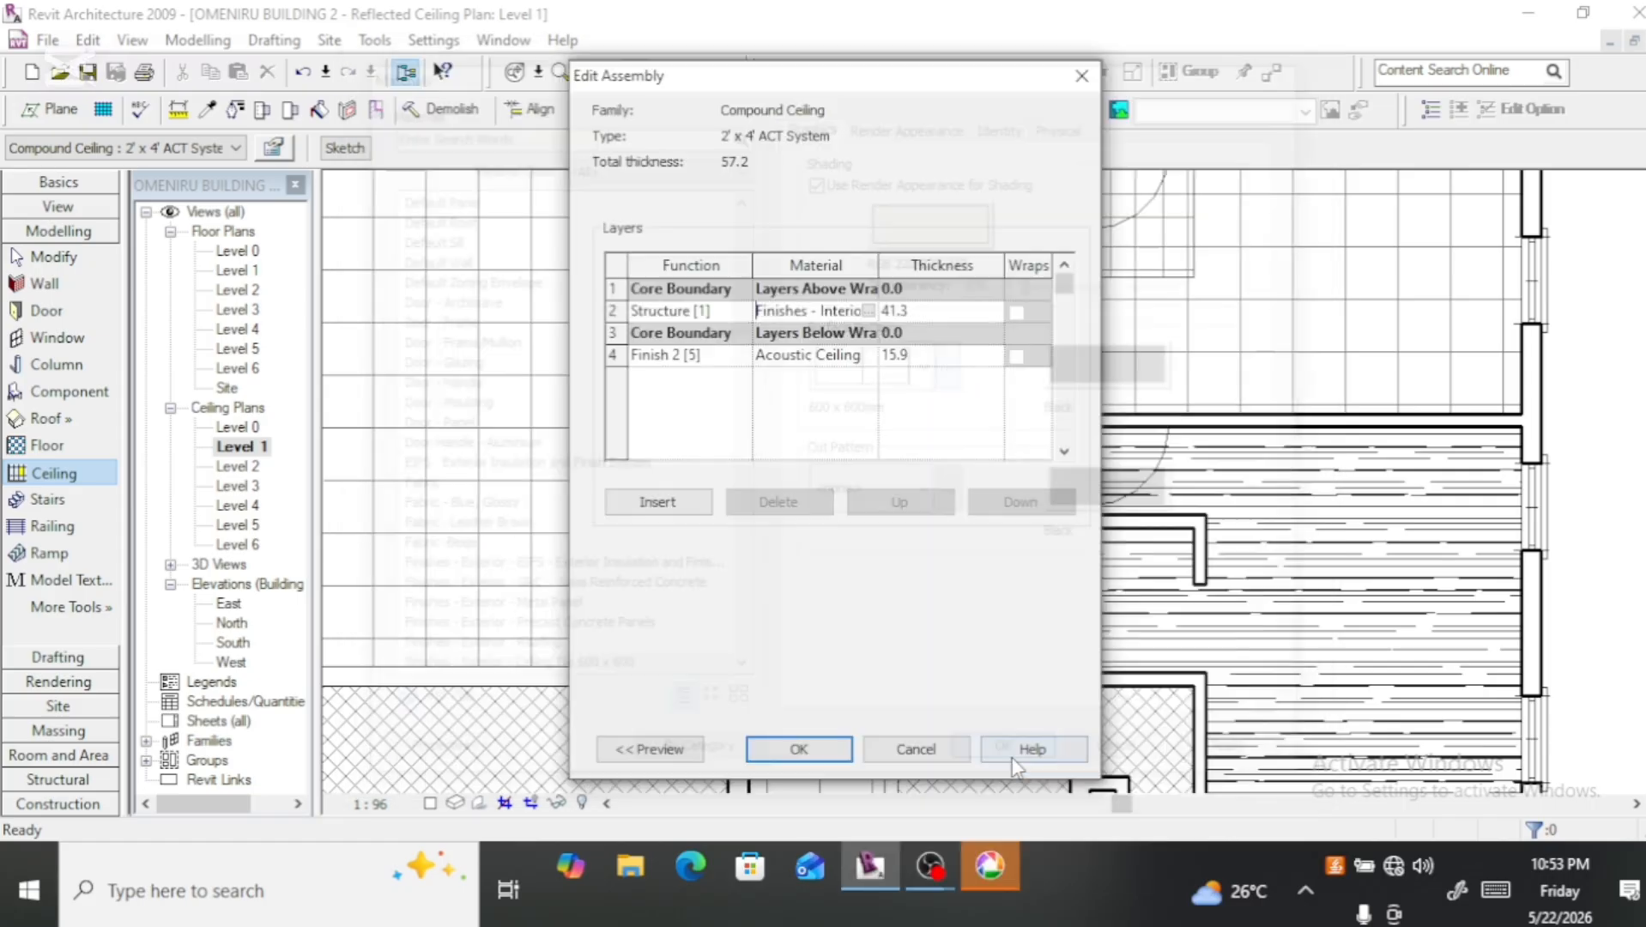
pyautogui.click(829, 749)
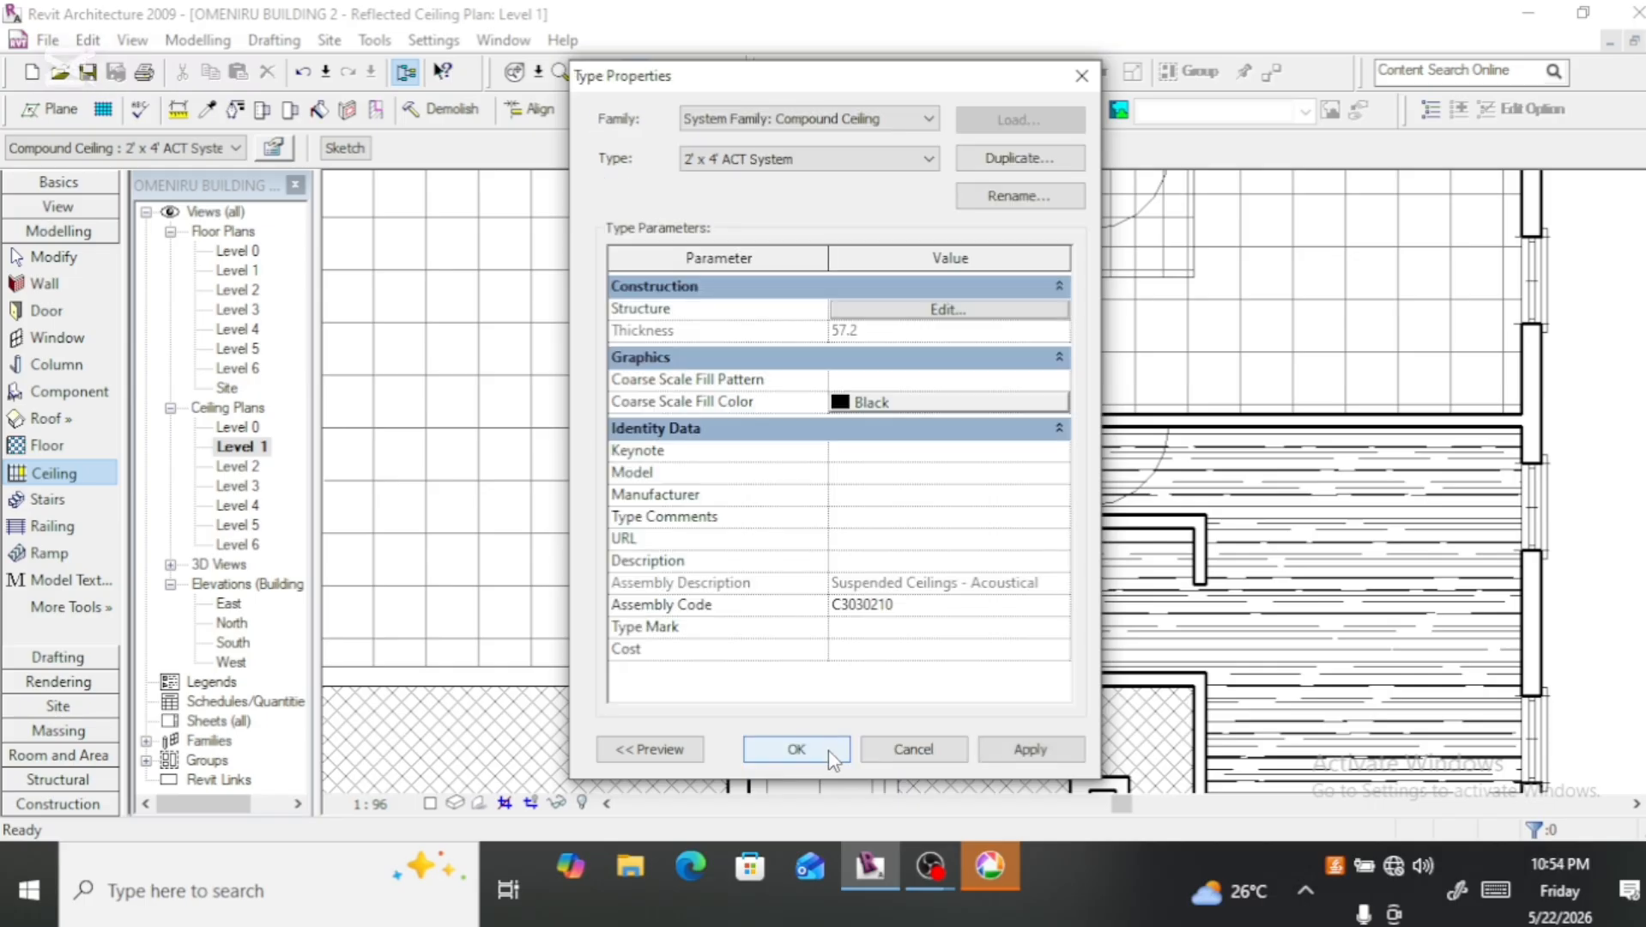
pyautogui.click(828, 750)
pyautogui.click(911, 751)
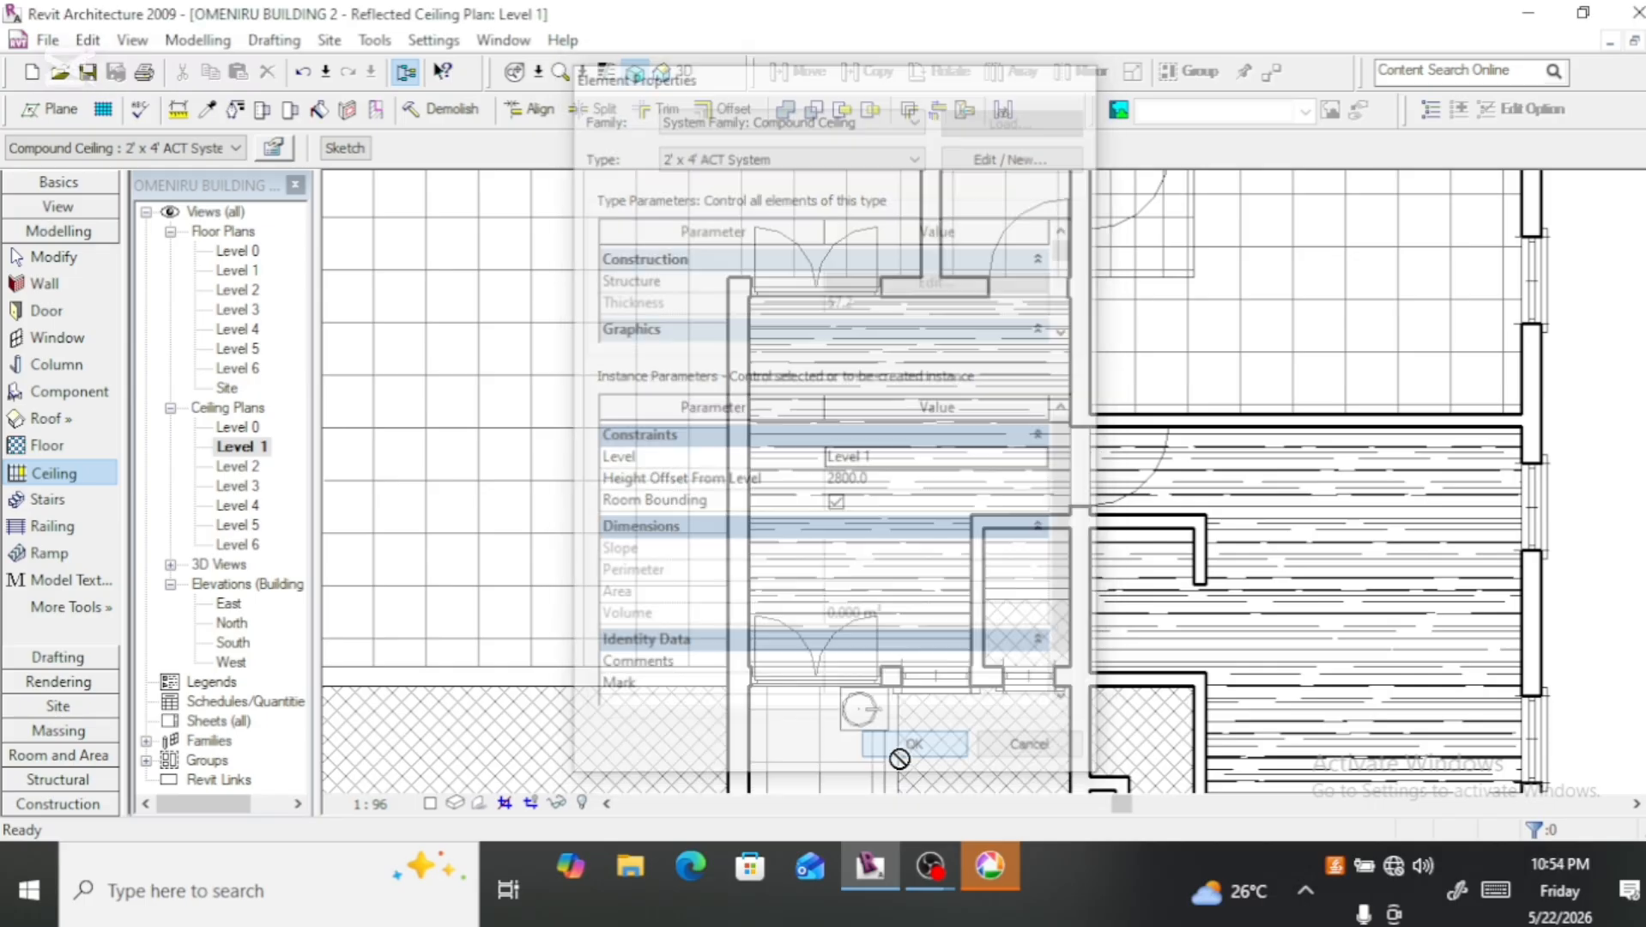
# Step: Place 2' x 4' ACT System ceilings in the room directly behind the front-right room and in the small compartment at its front wall
pyautogui.scroll(-5, 719, 463)
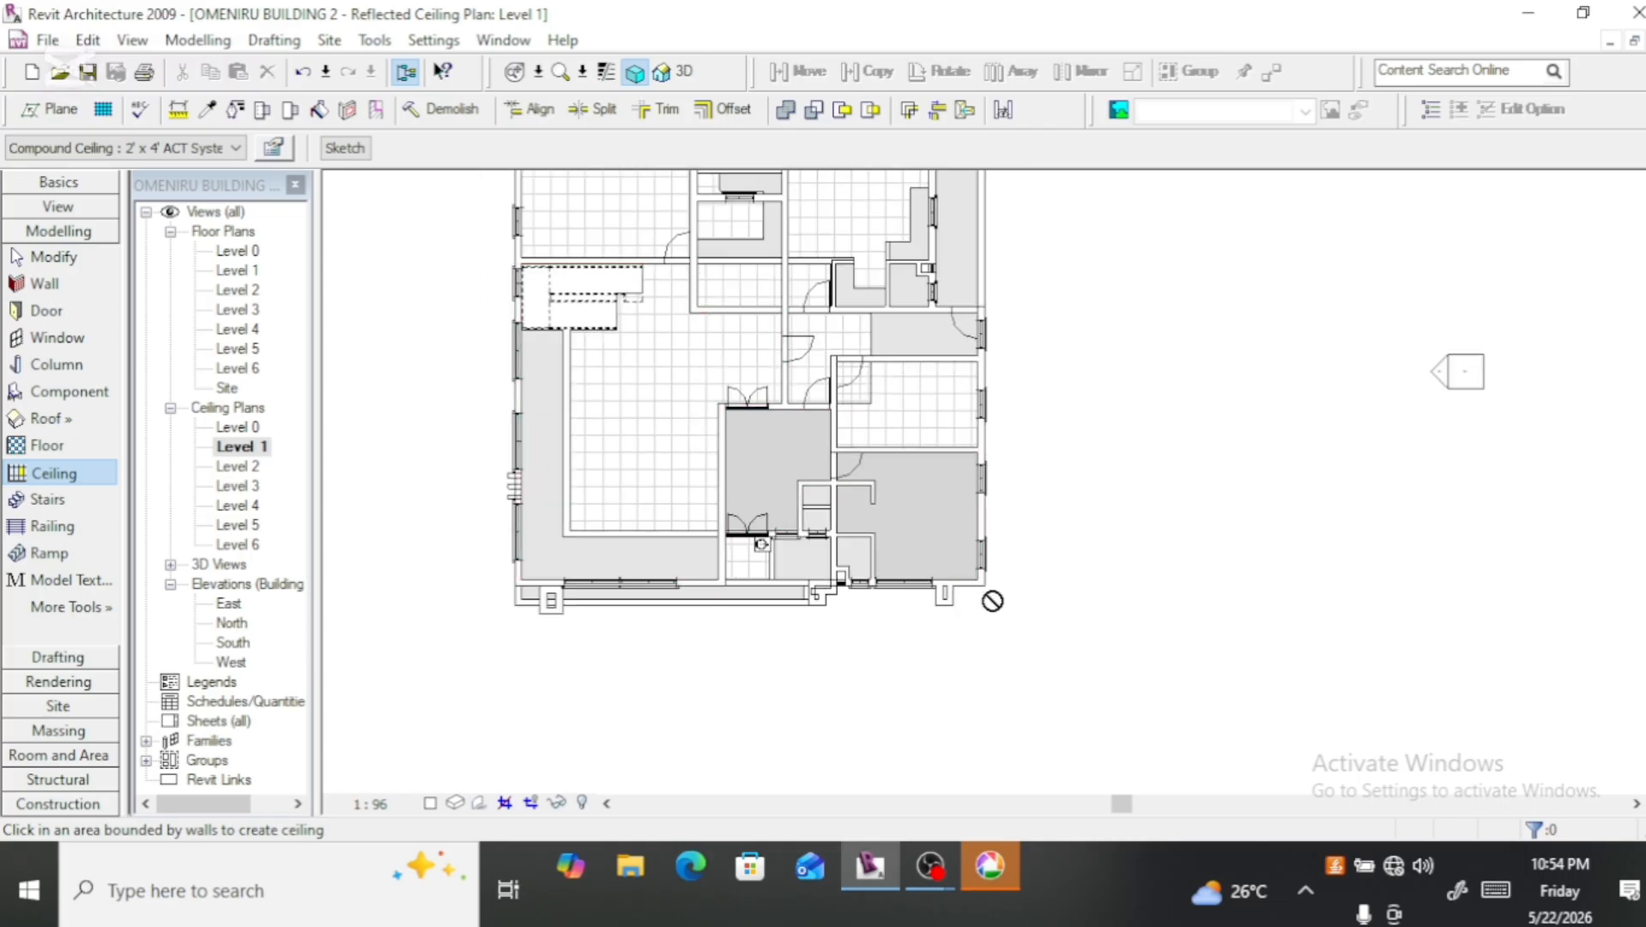
pyautogui.scroll(4, 934, 533)
pyautogui.scroll(3, 937, 532)
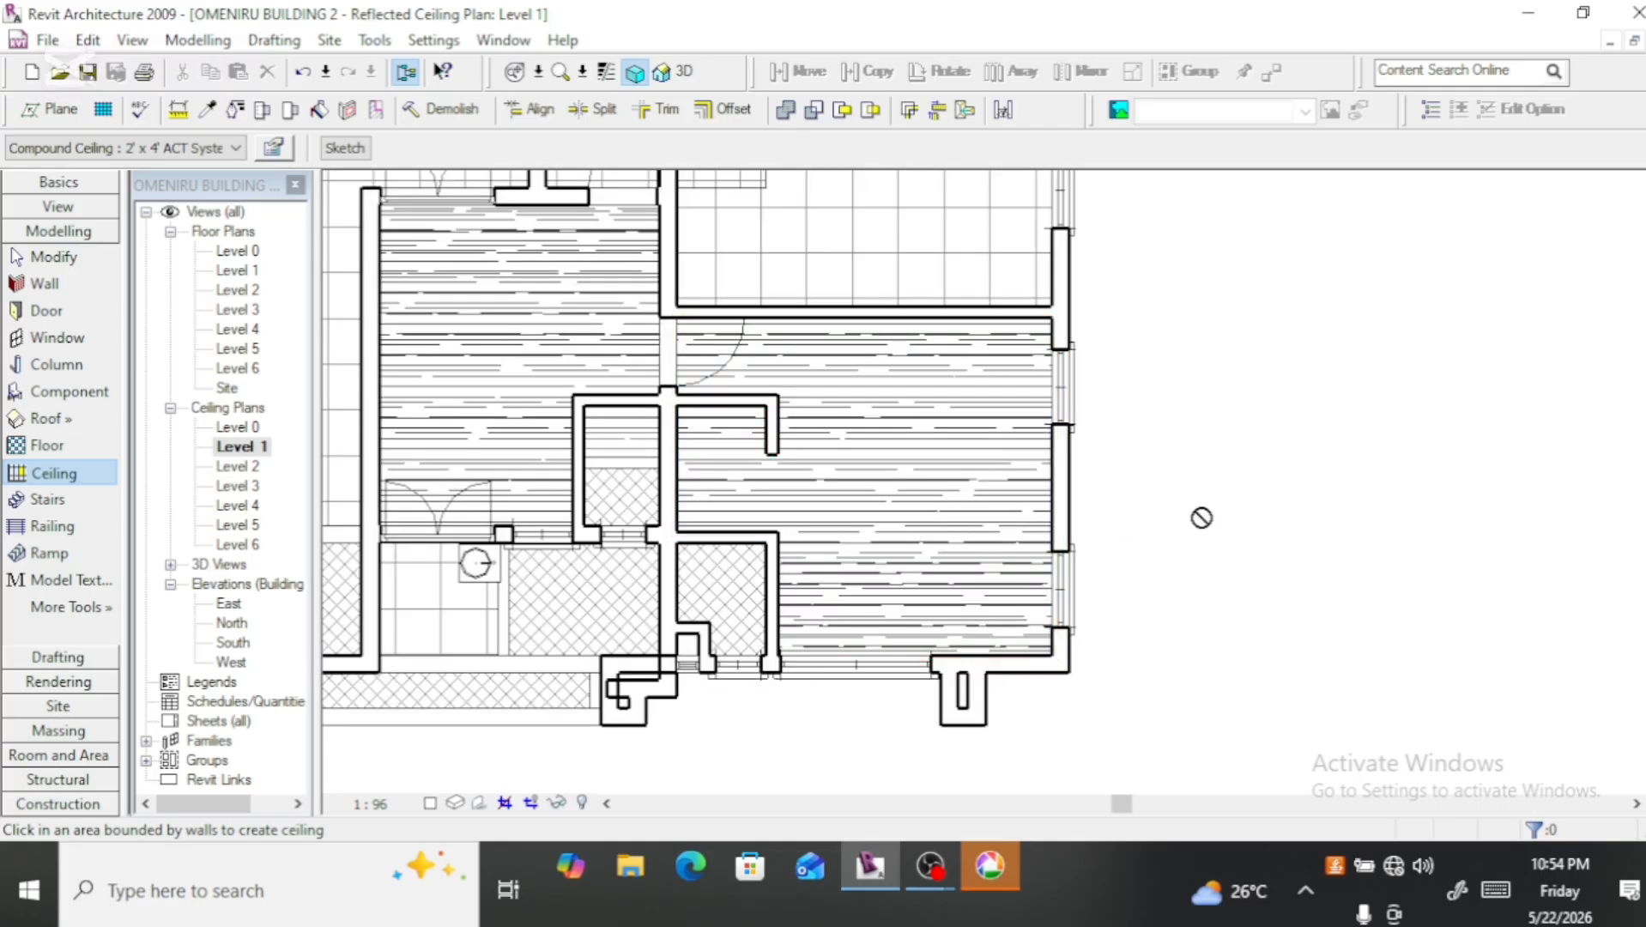
pyautogui.scroll(-5, 939, 501)
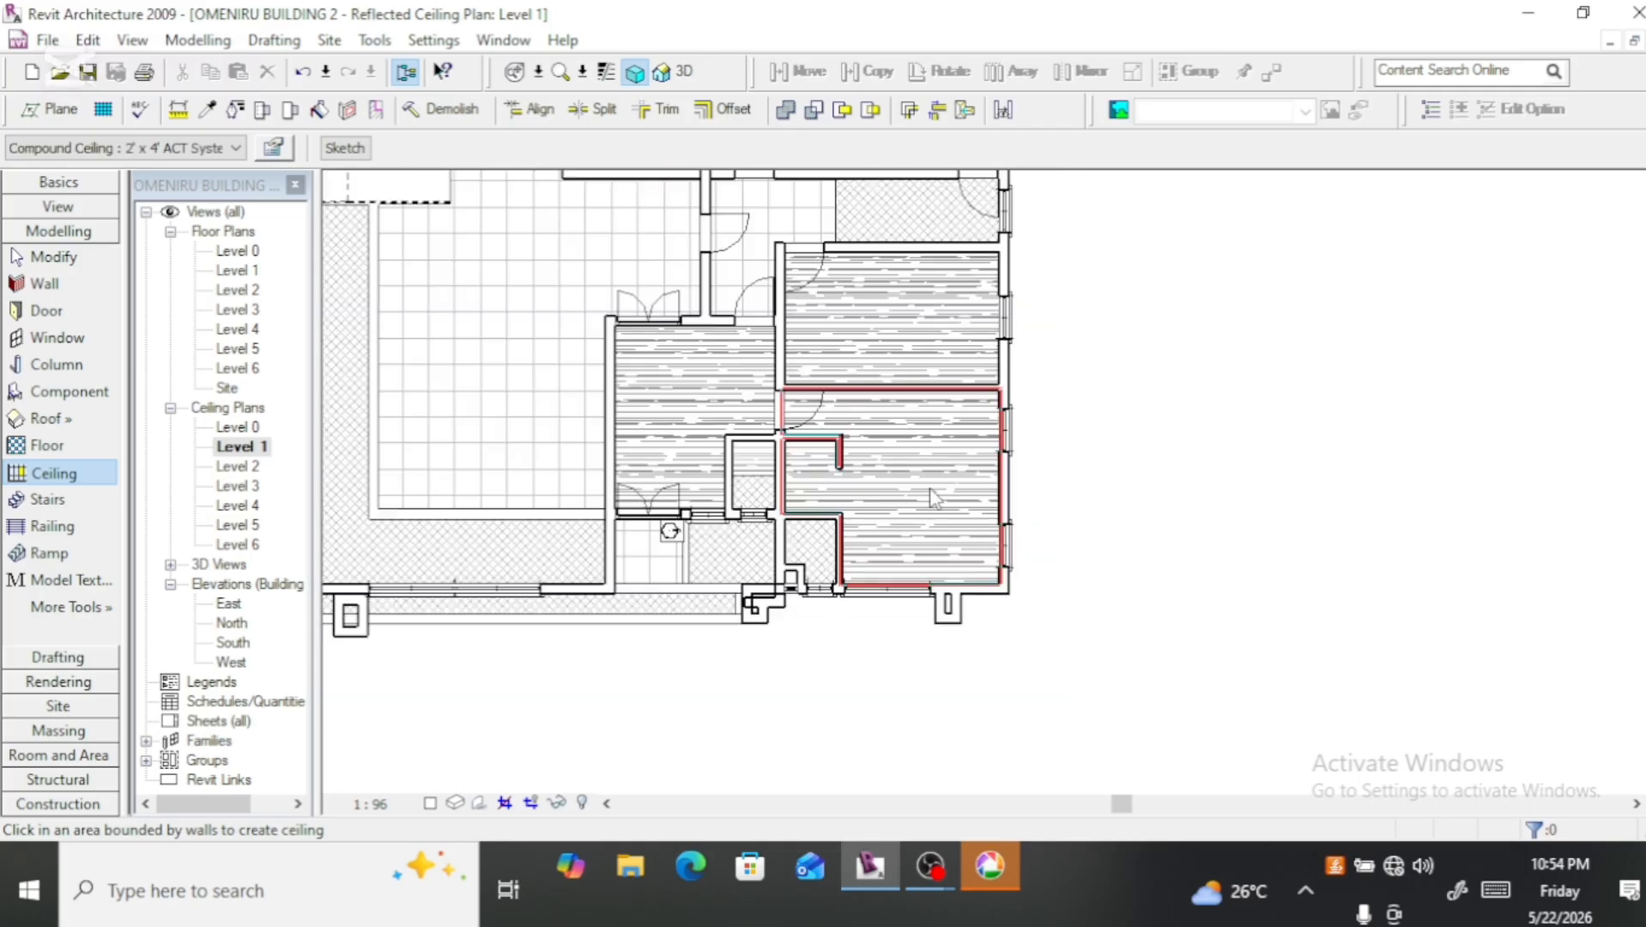
pyautogui.scroll(4, 949, 429)
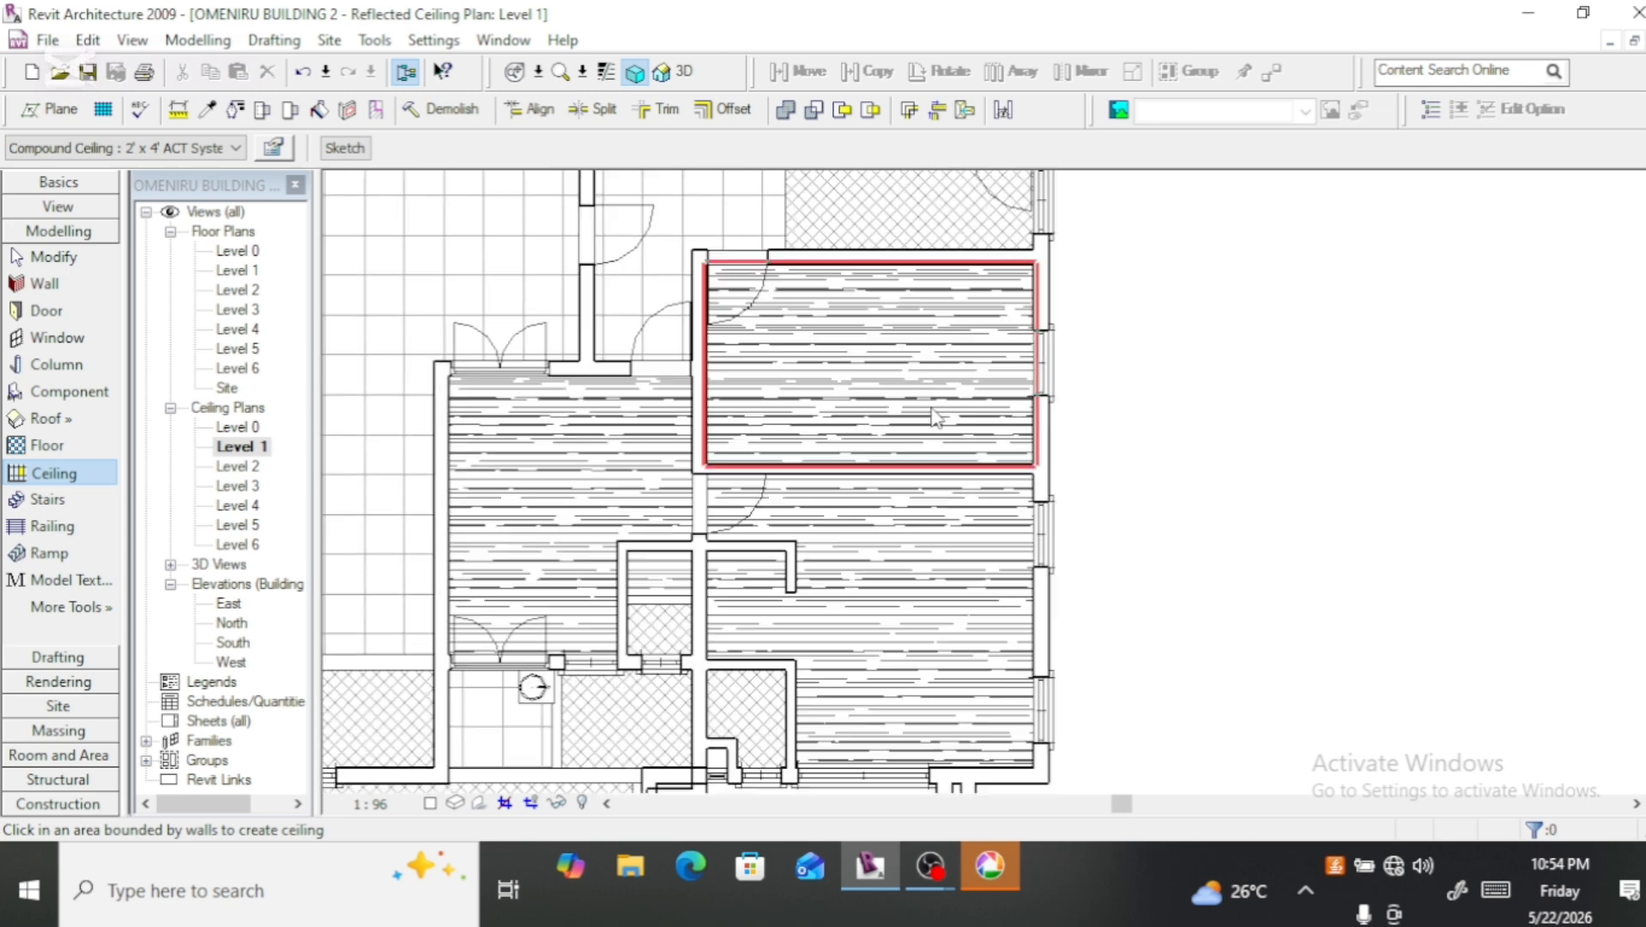
pyautogui.scroll(-2, 904, 447)
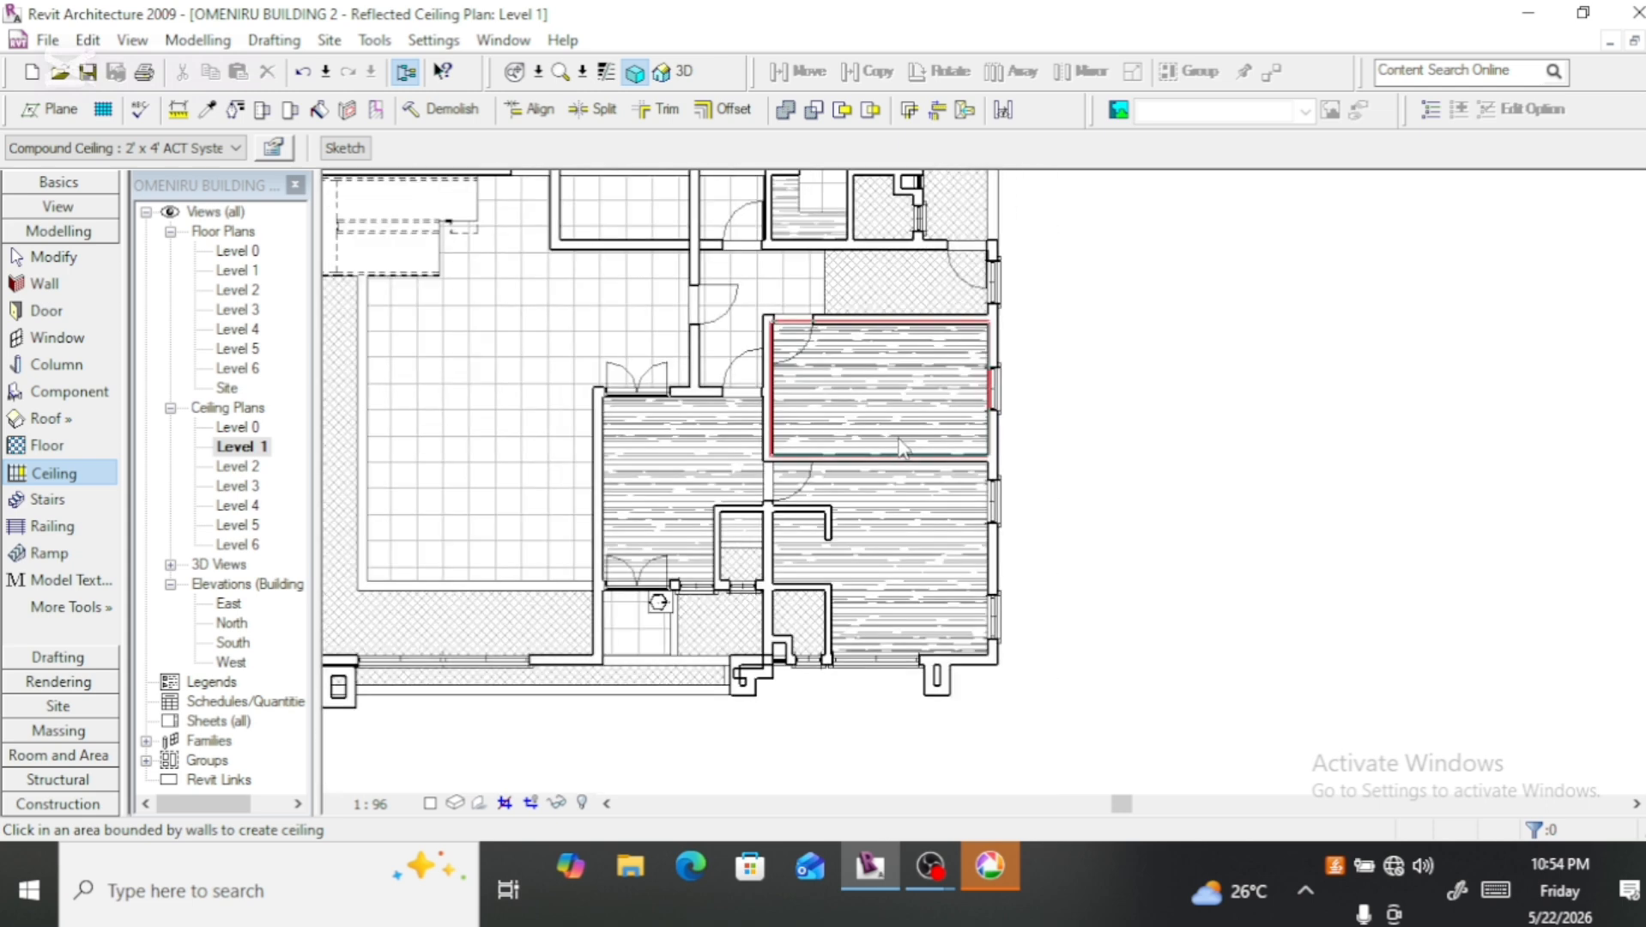
pyautogui.scroll(-2, 908, 504)
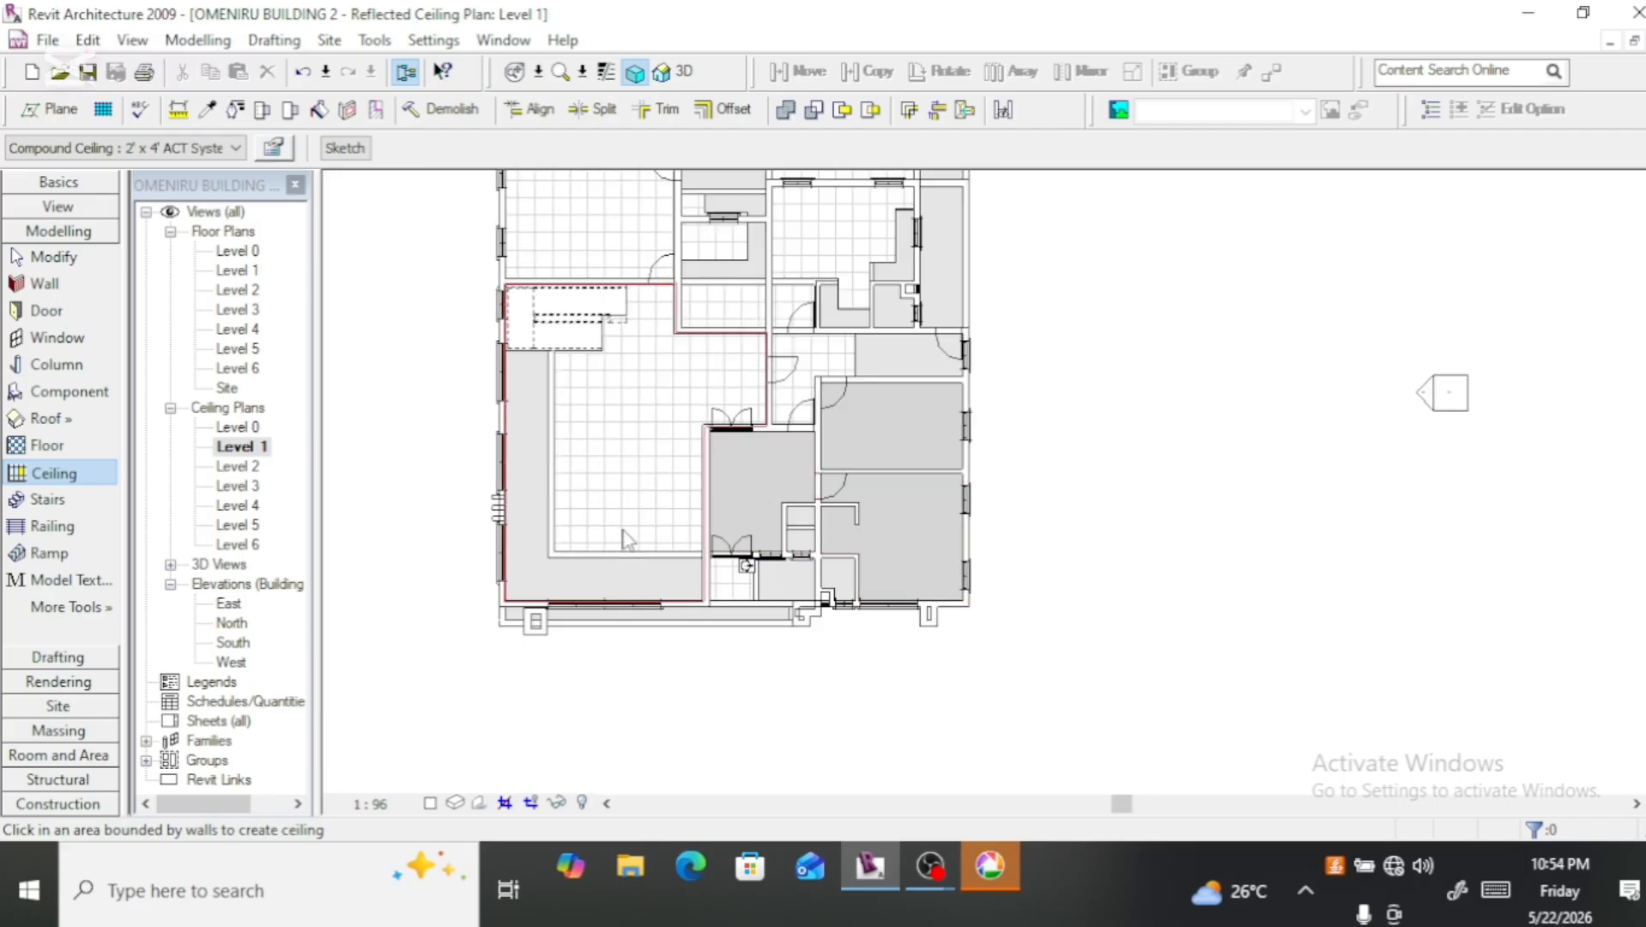
pyautogui.scroll(4, 768, 583)
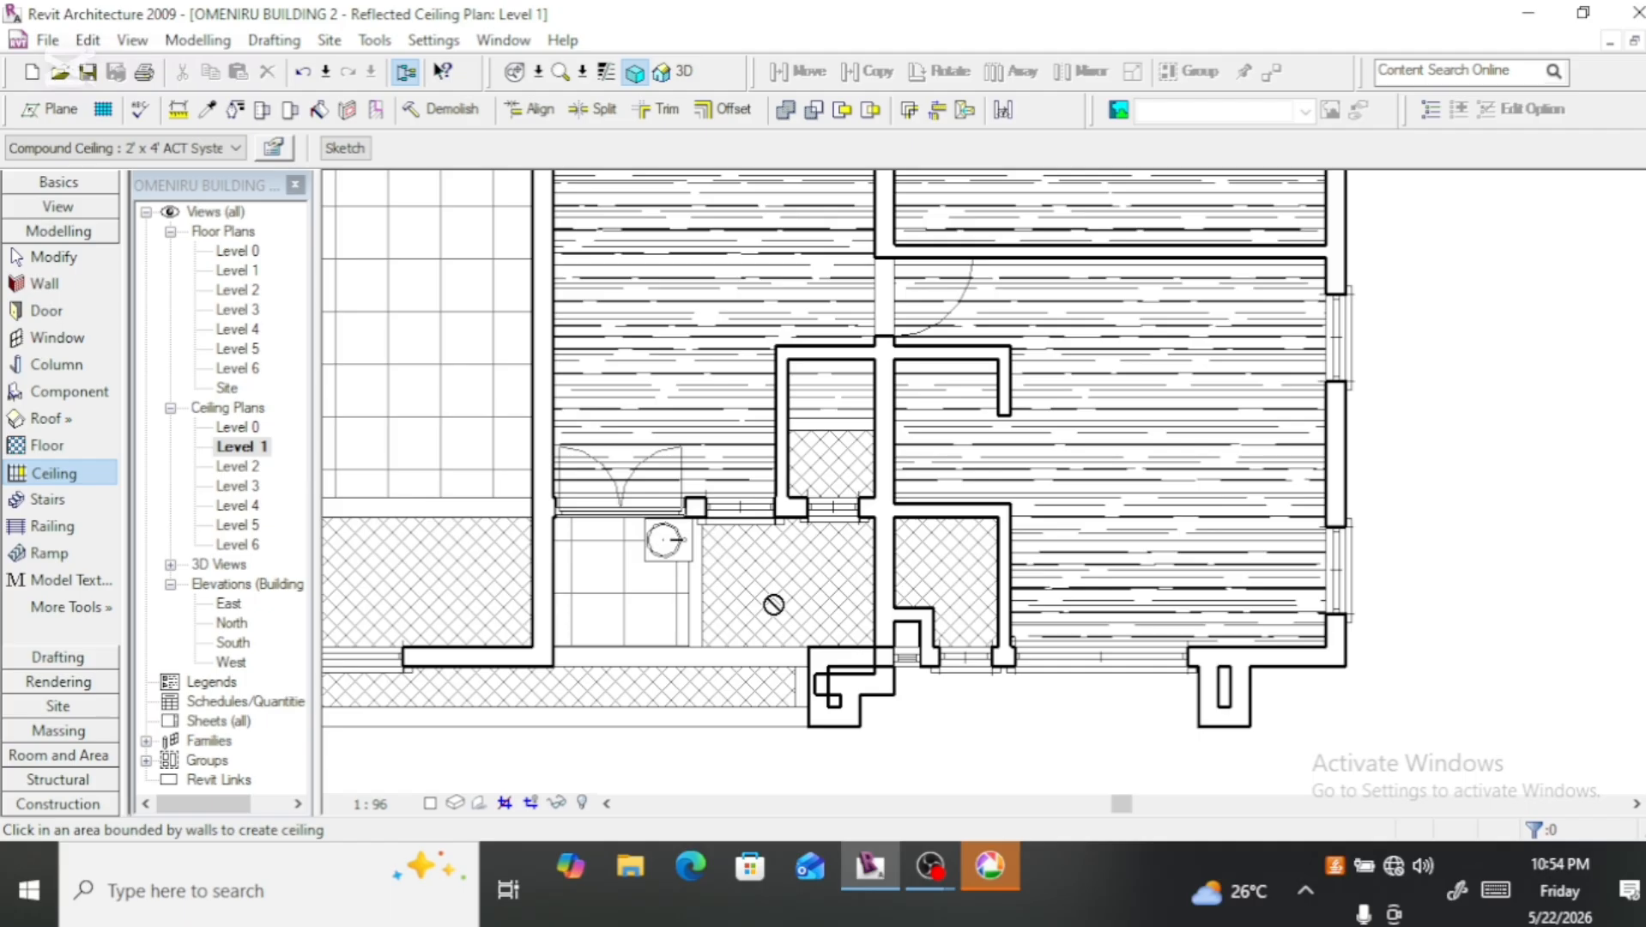
pyautogui.click(973, 572)
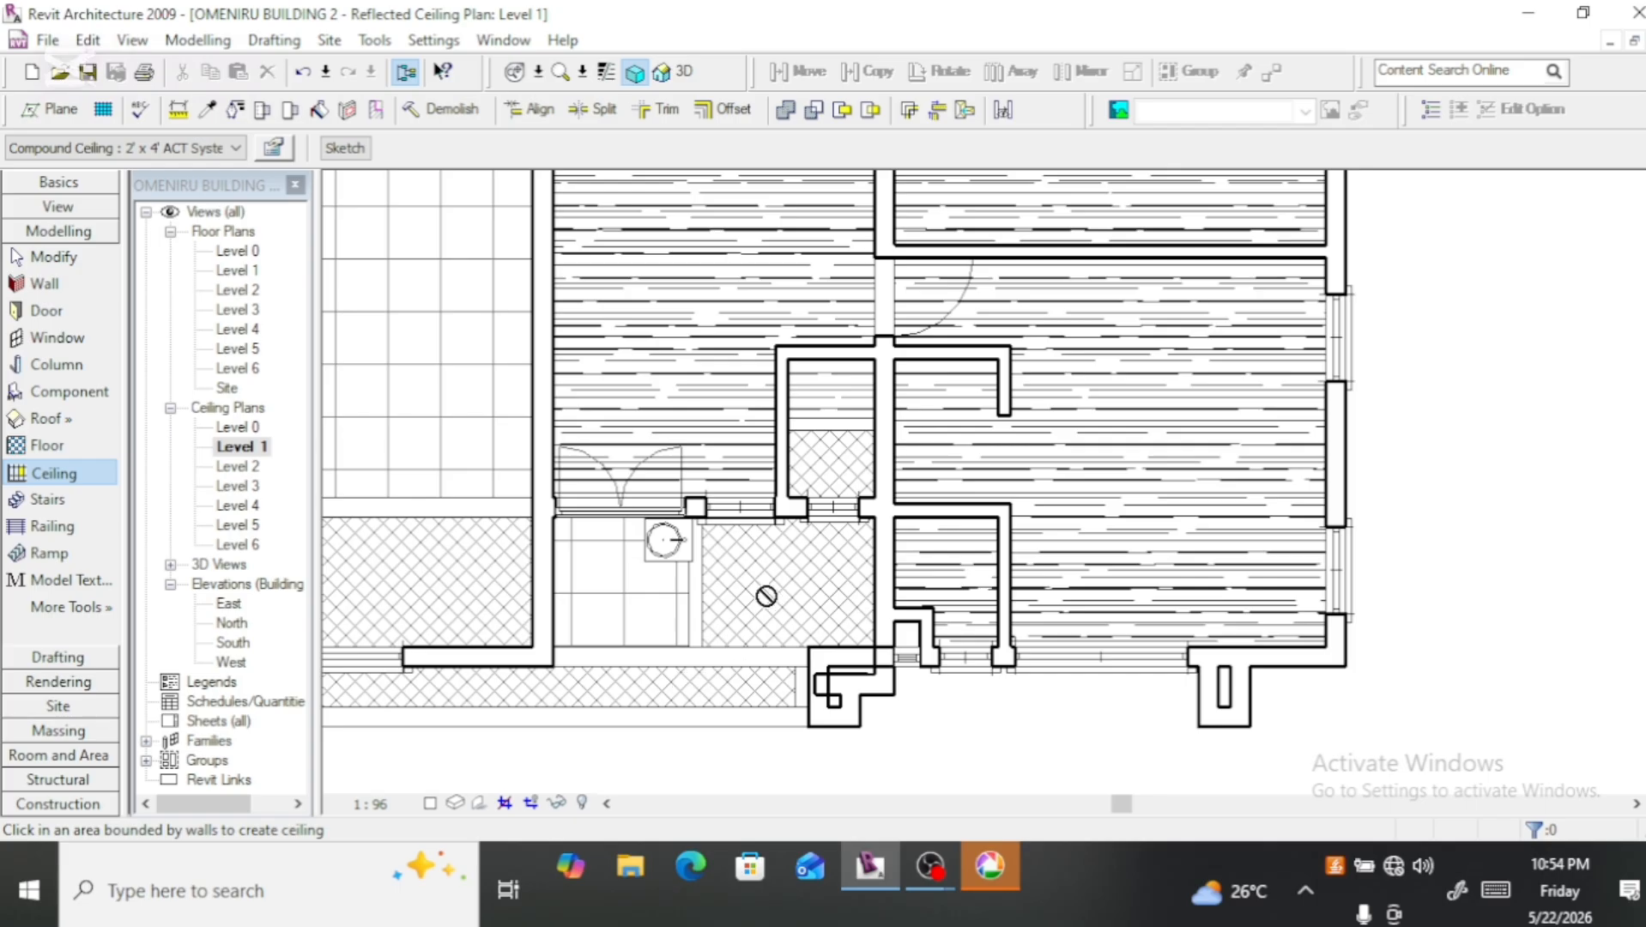
# Step: Place 2' x 4' ACT System ceilings in the right-hand corridor, the rear-right room with its small compartments, and the narrow strip beside it
pyautogui.scroll(-3, 767, 596)
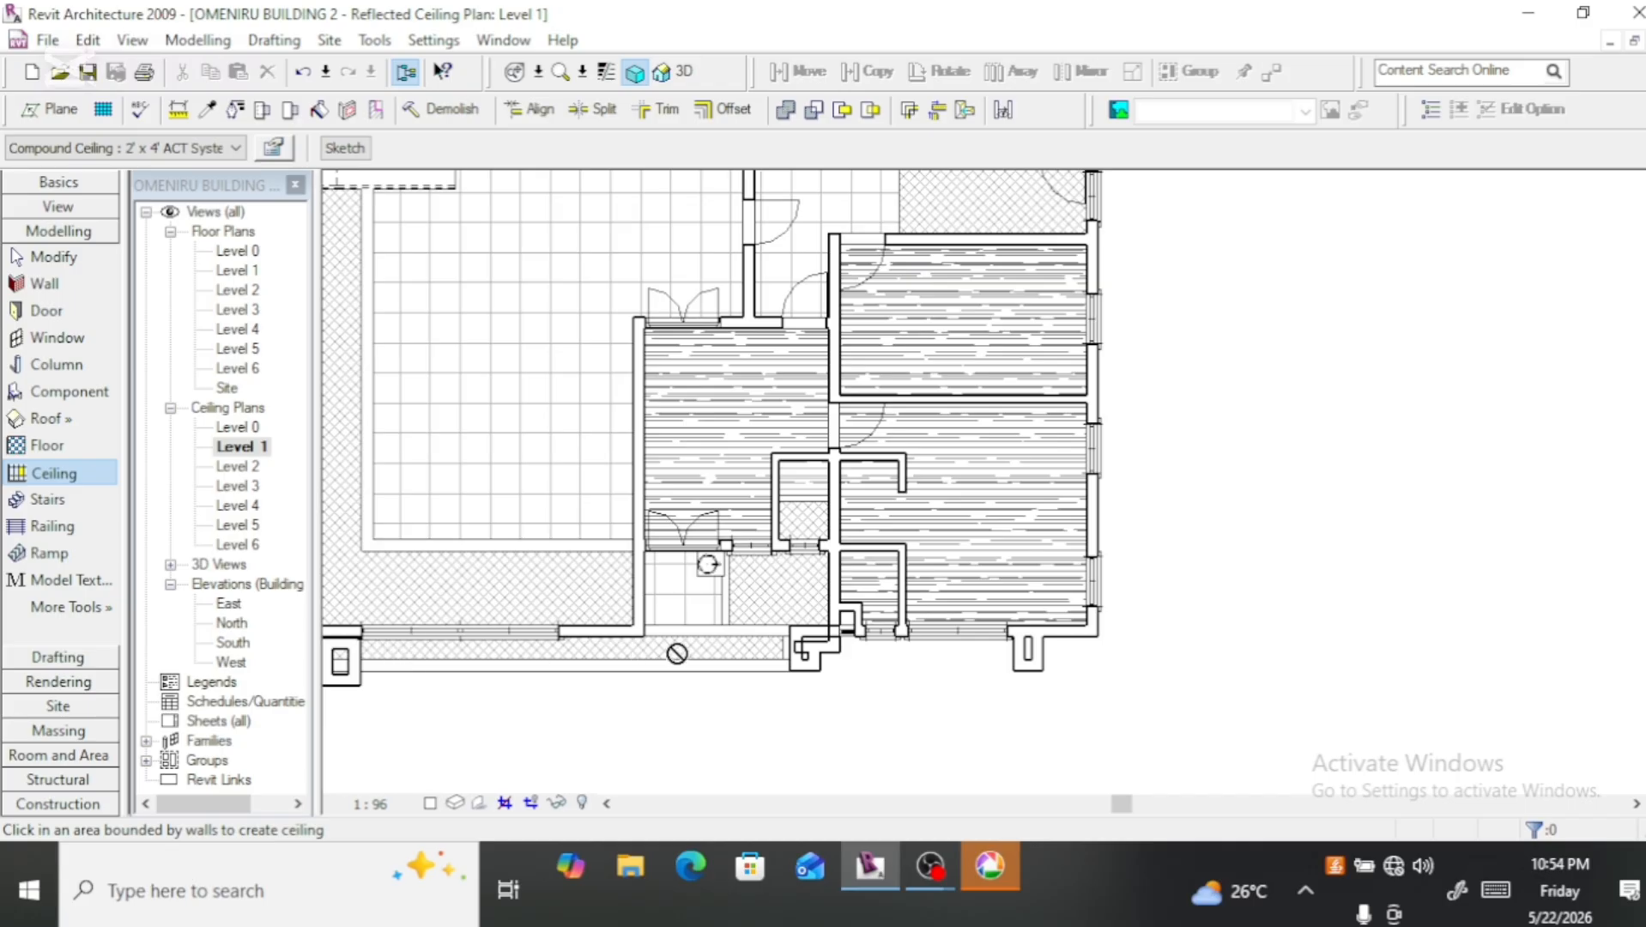
pyautogui.scroll(-3, 699, 654)
pyautogui.scroll(-3, 773, 560)
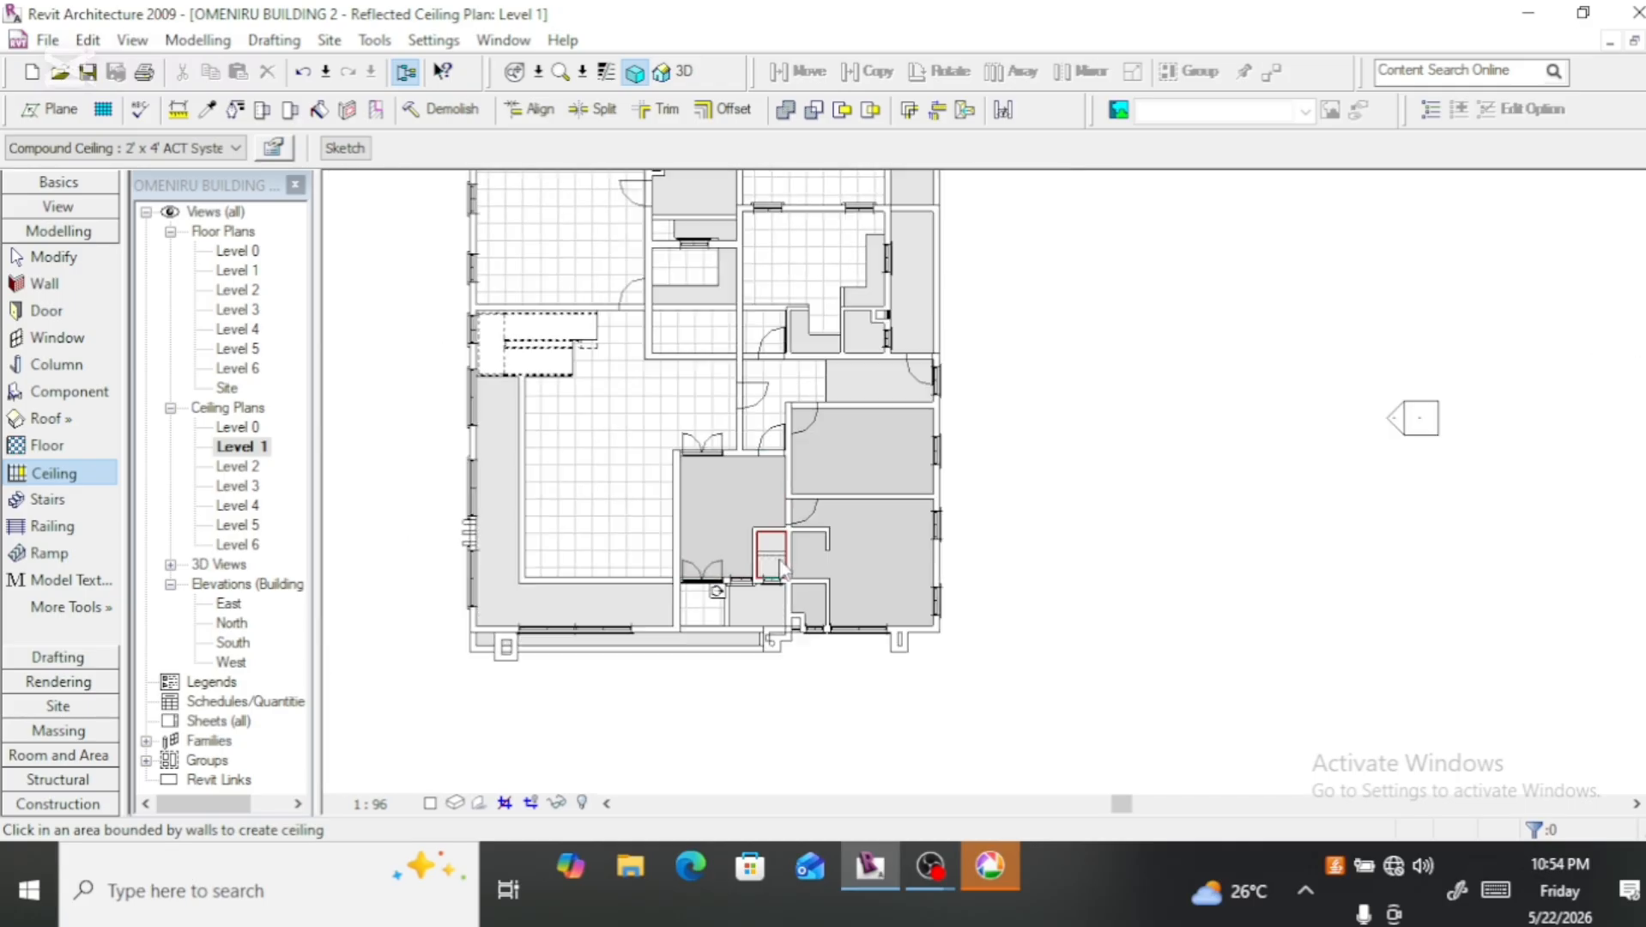
pyautogui.scroll(4, 829, 381)
pyautogui.click(811, 458)
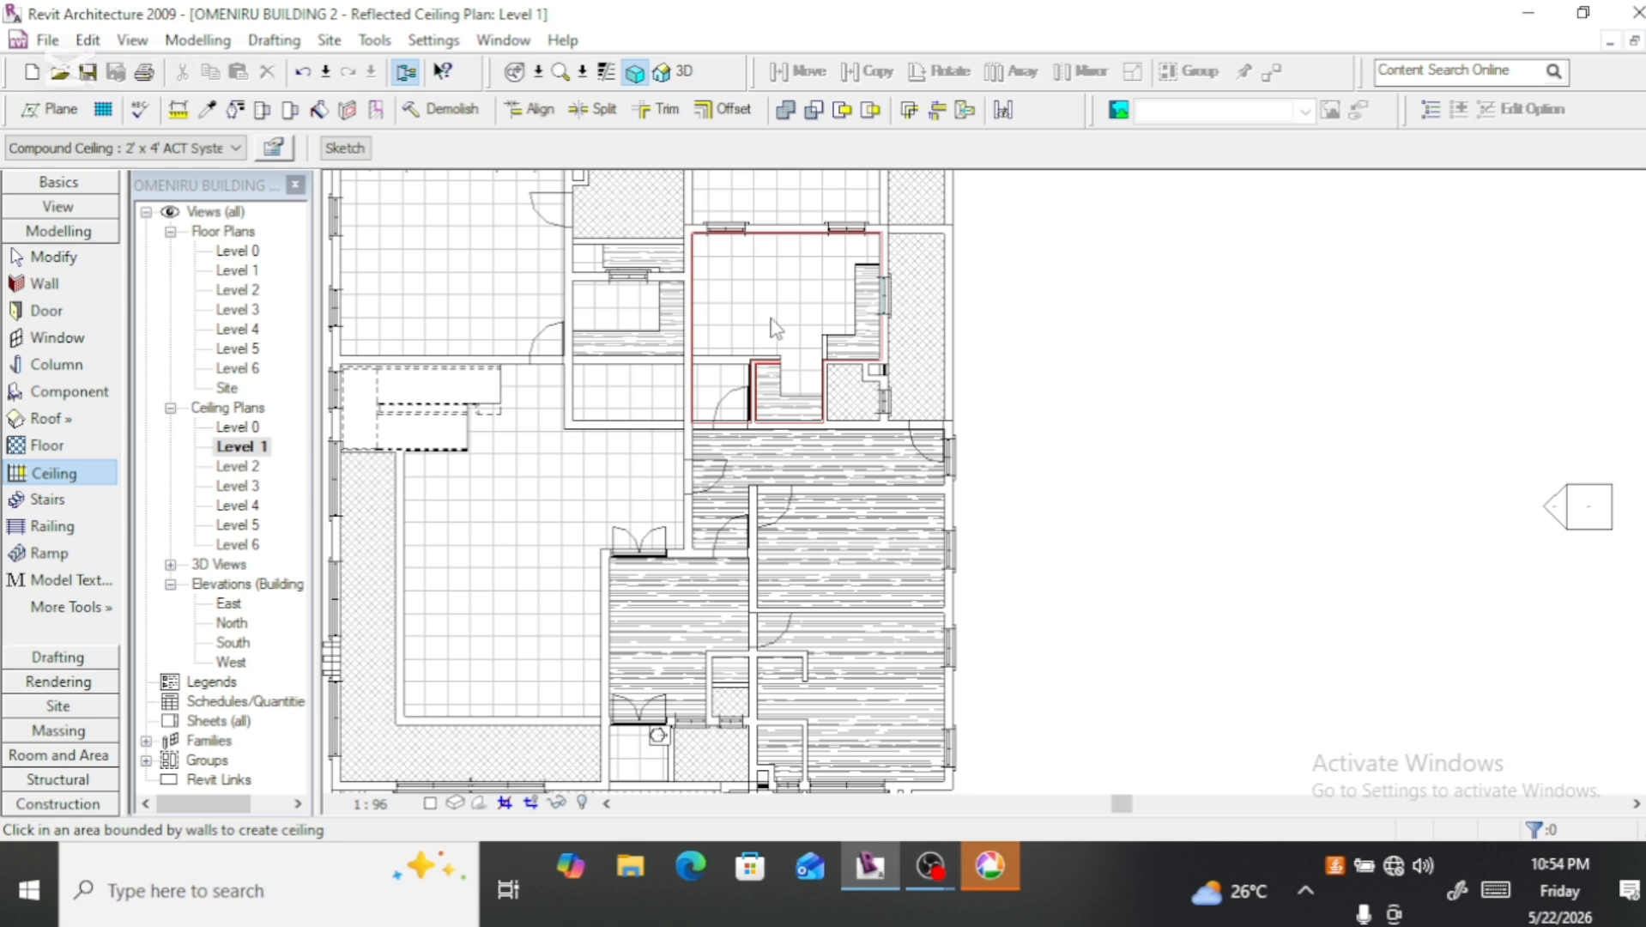
pyautogui.click(782, 311)
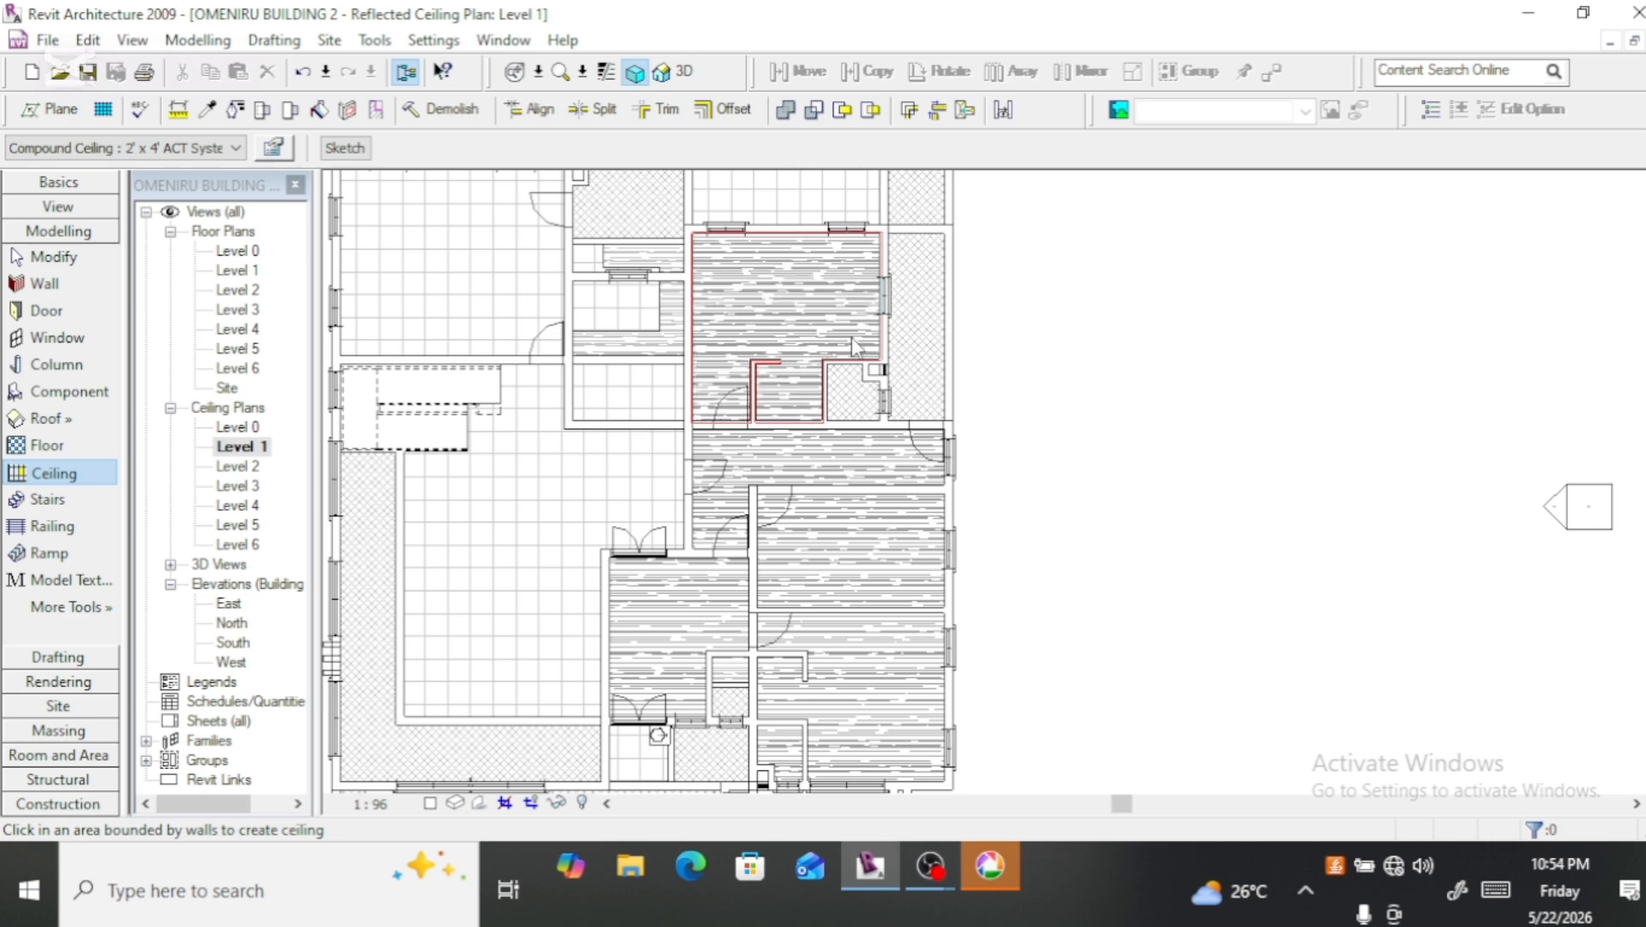
pyautogui.click(927, 354)
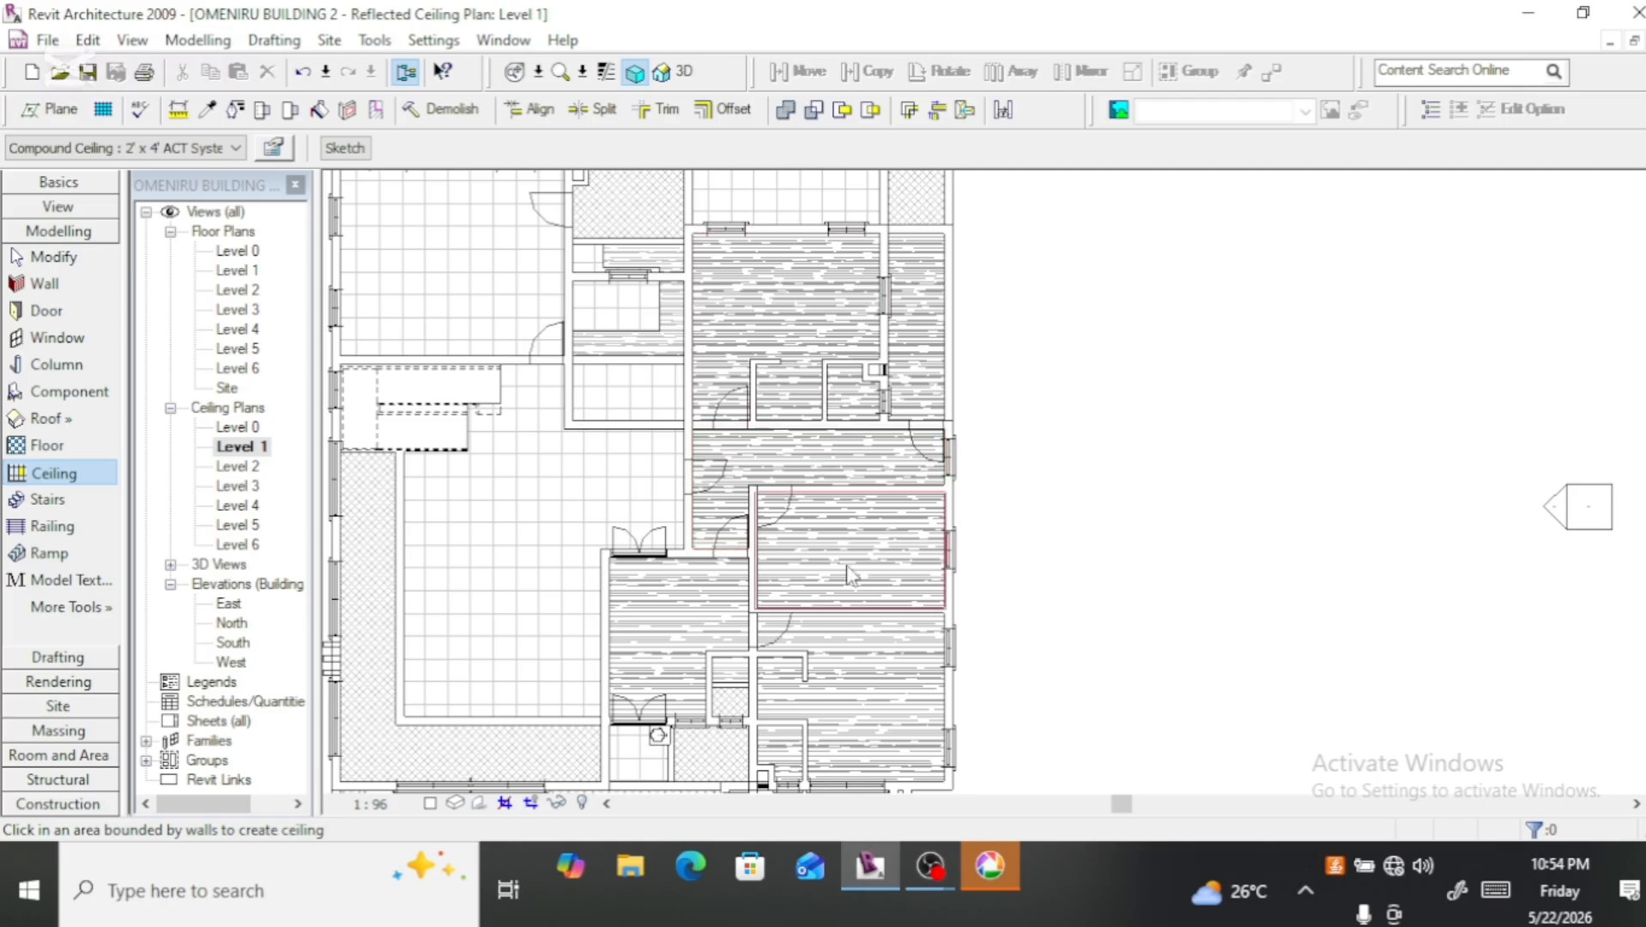
# Step: Place 2' x 4' ACT System ceilings in the two rear-middle spaces and the large rear-left room
pyautogui.scroll(-3, 826, 470)
pyautogui.scroll(4, 801, 350)
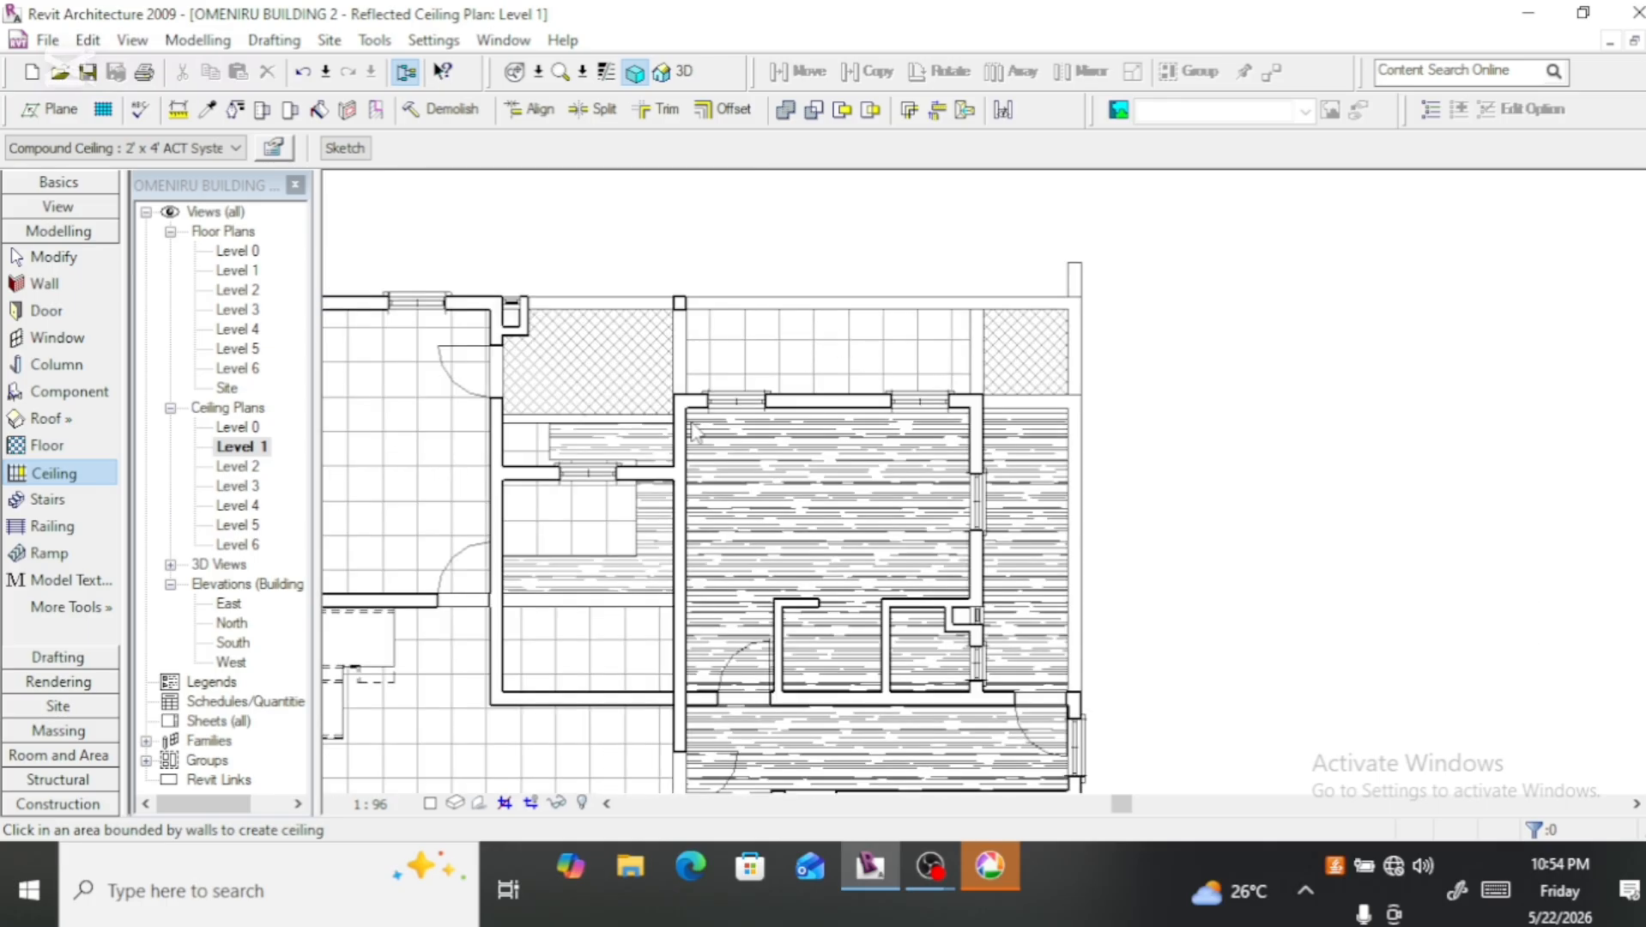
pyautogui.click(563, 414)
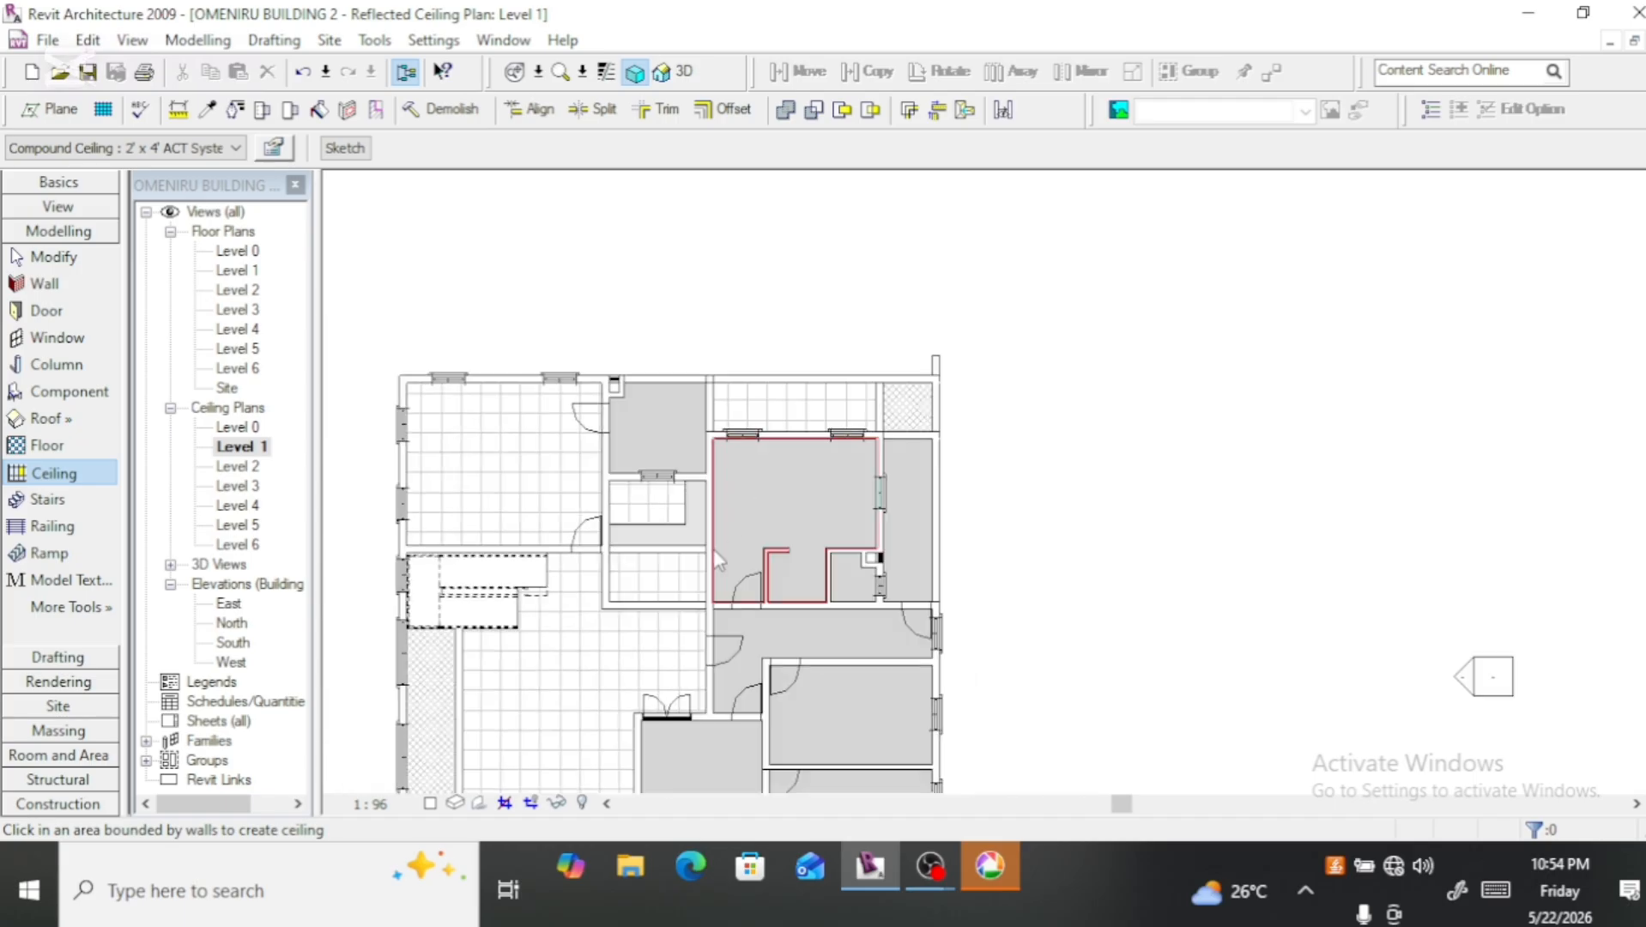
pyautogui.scroll(-3, 746, 485)
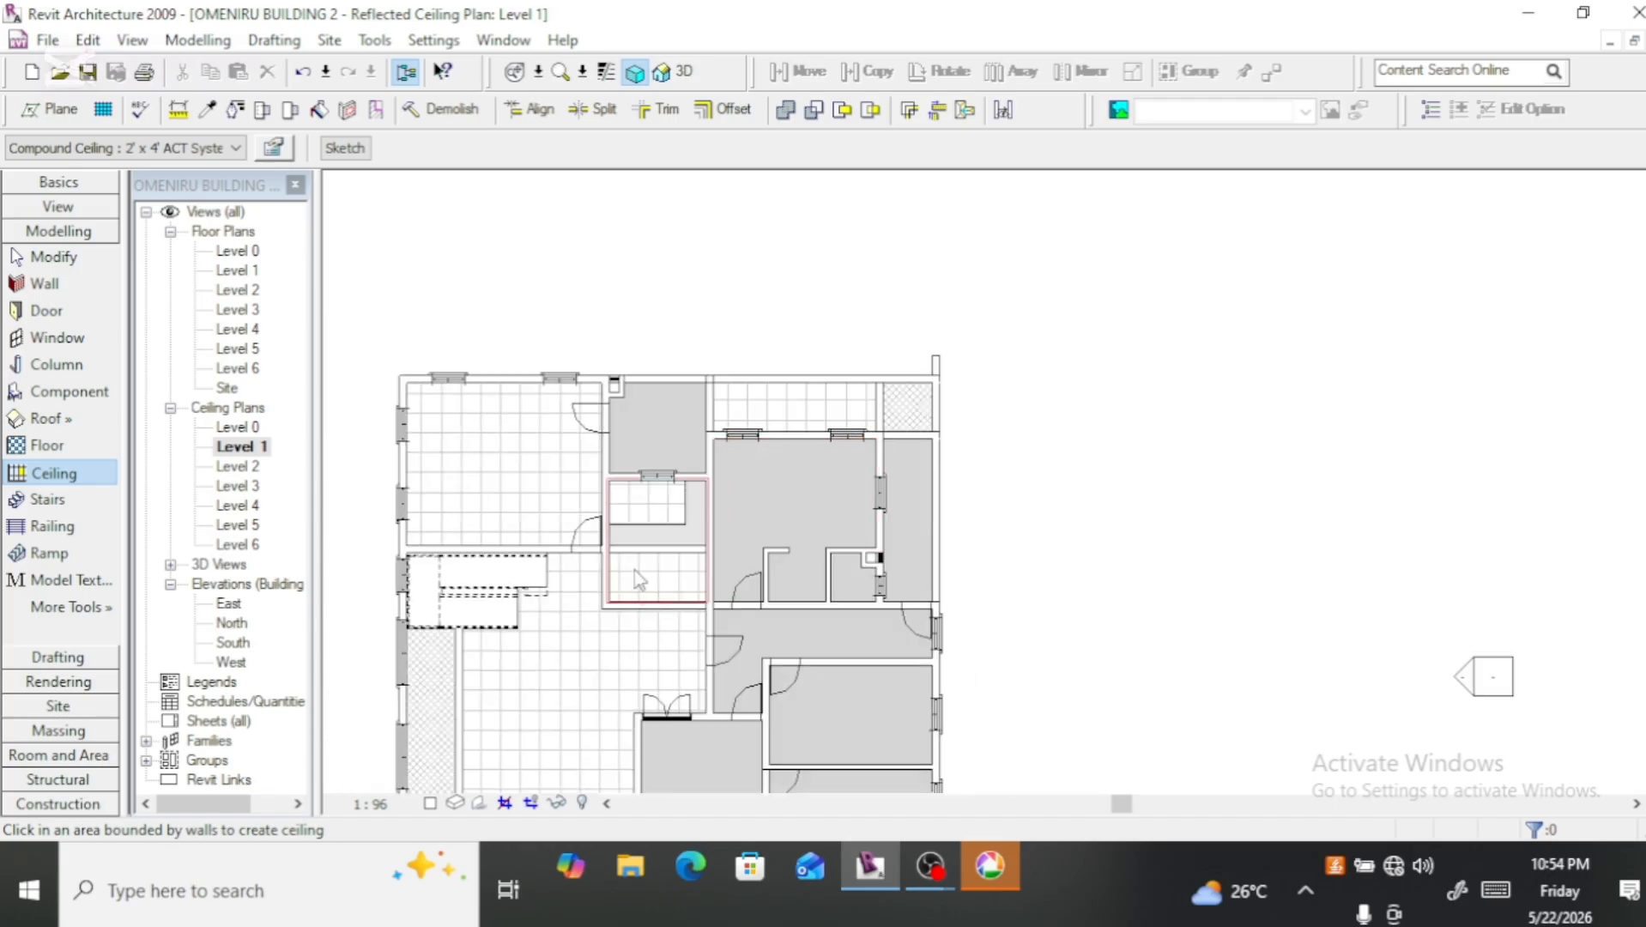
pyautogui.click(515, 502)
pyautogui.scroll(-3, 509, 491)
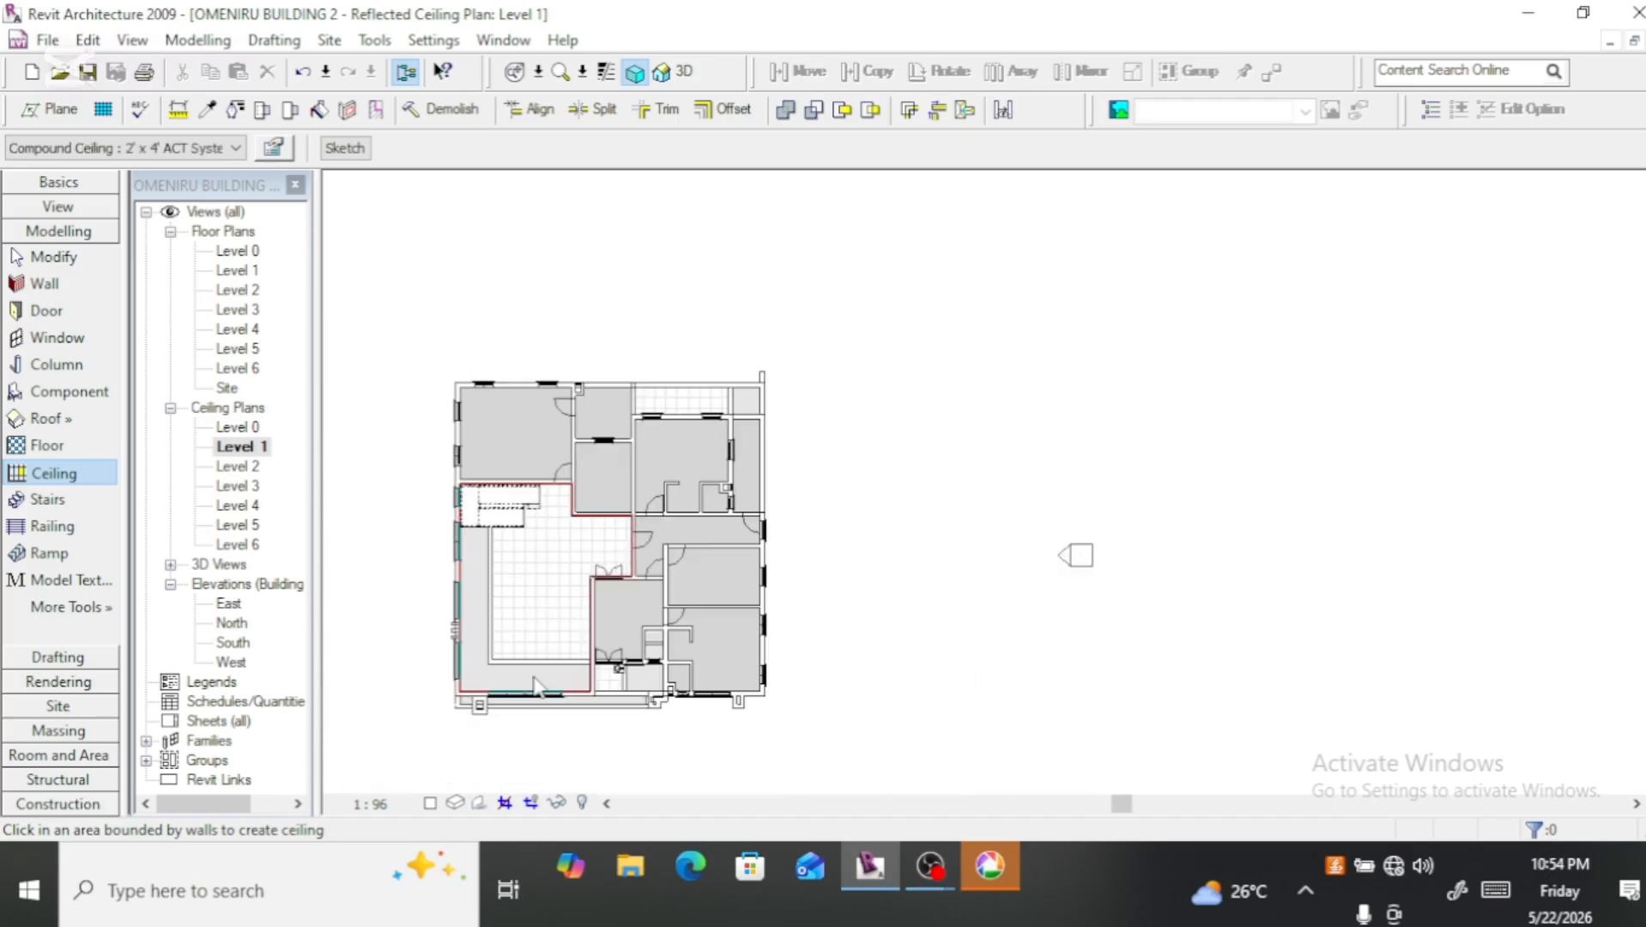
# Step: Start a sketched ceiling for the large stair hall and draw a 7000 mm boundary line along its front wall's inner face
pyautogui.scroll(2, 537, 686)
pyautogui.click(342, 148)
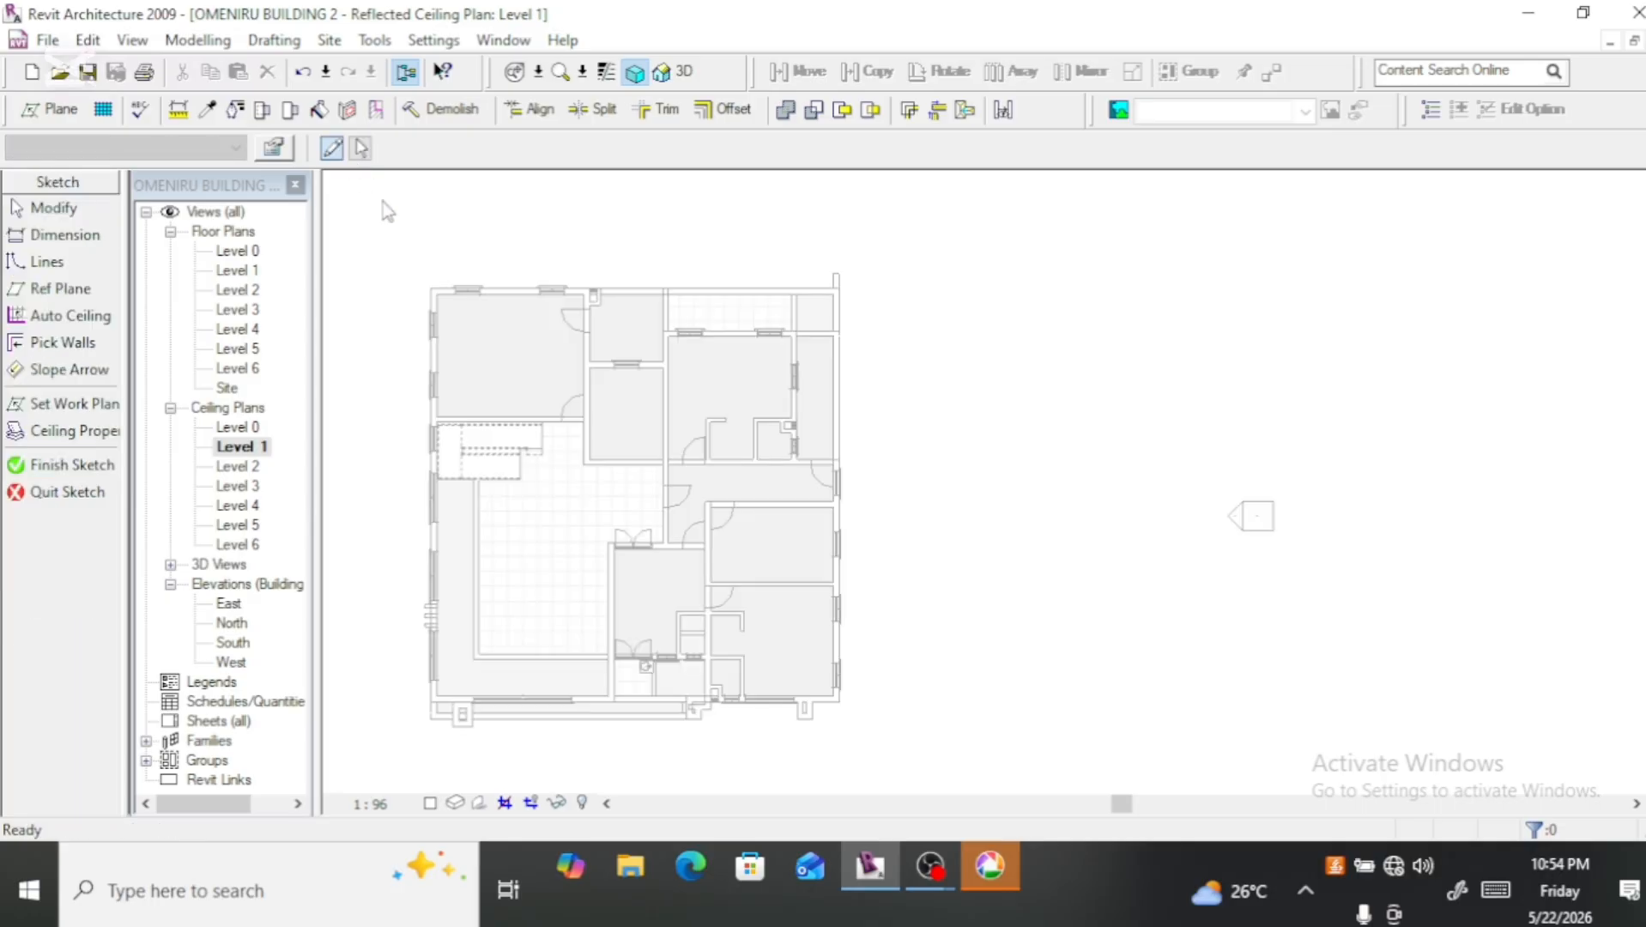
pyautogui.scroll(4, 437, 687)
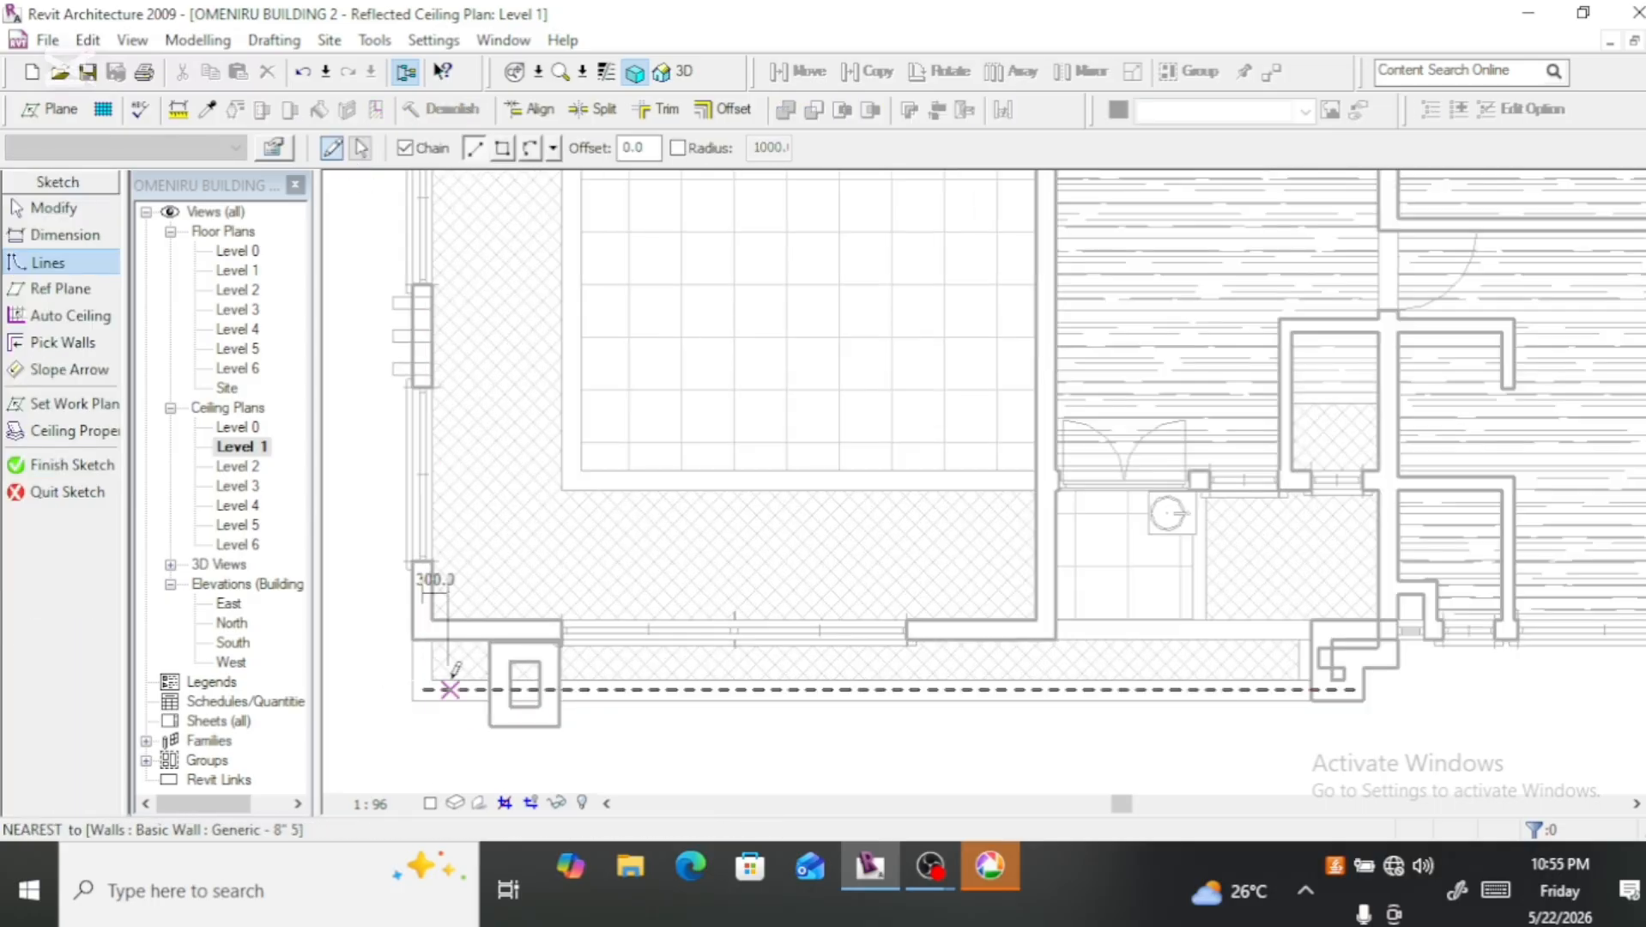
pyautogui.click(433, 616)
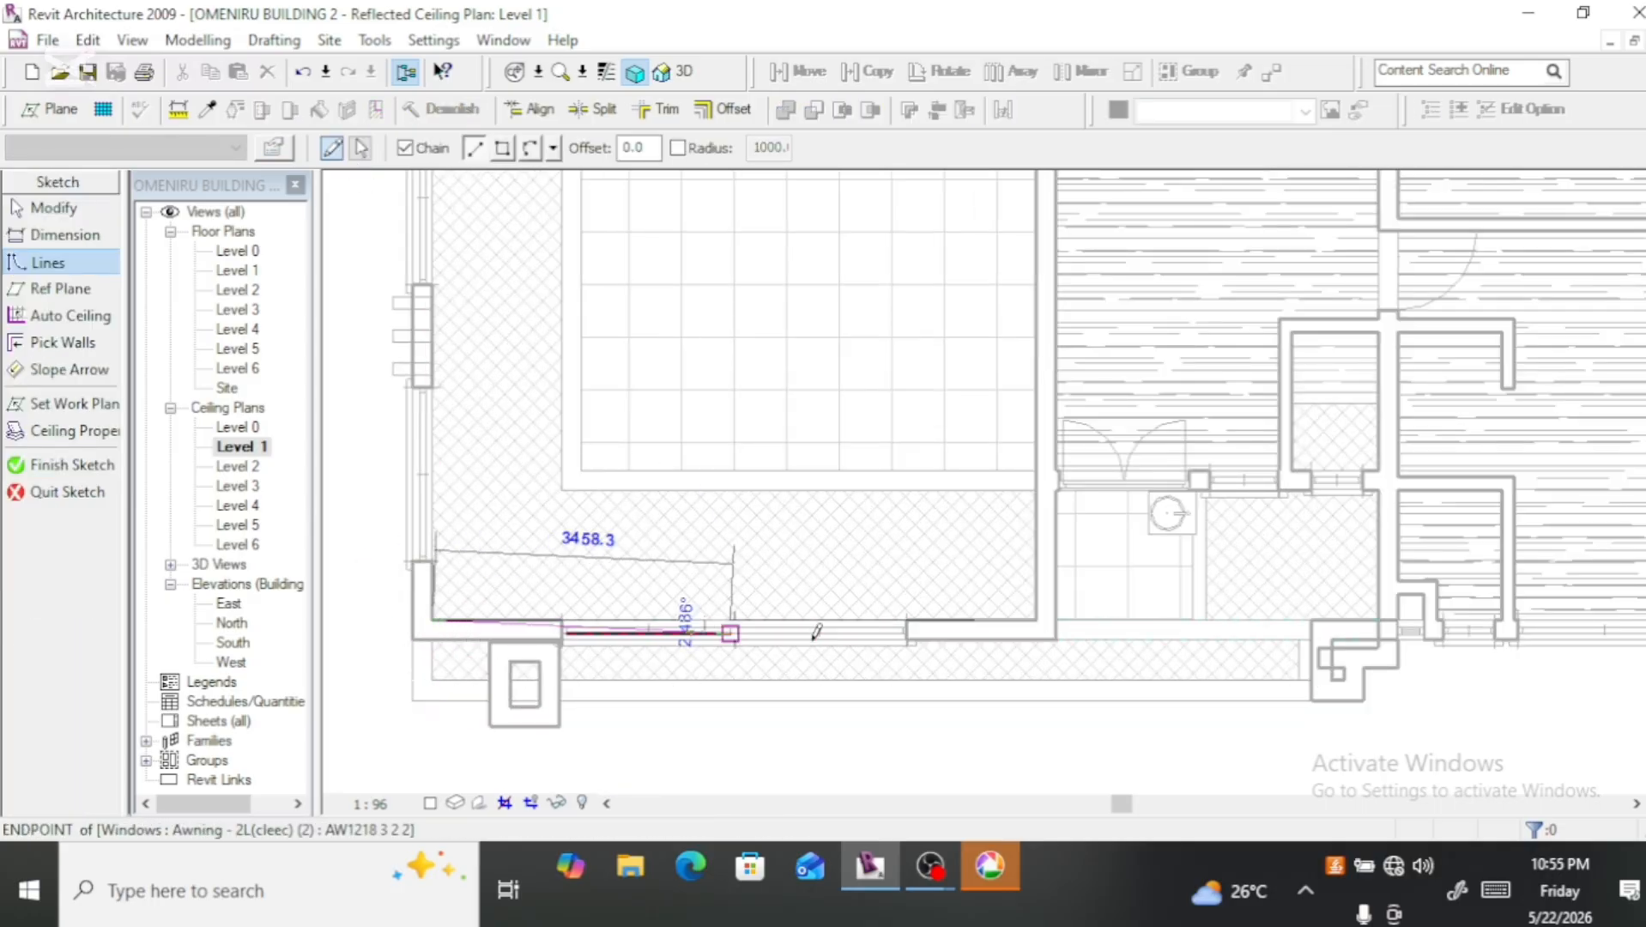
pyautogui.click(1033, 618)
# Step: Continue the hall's ceiling boundary along its right-hand wall, 2230 mm across the double-door wall, up to the opposite wall, and 3230 mm along that
pyautogui.scroll(-5, 1004, 738)
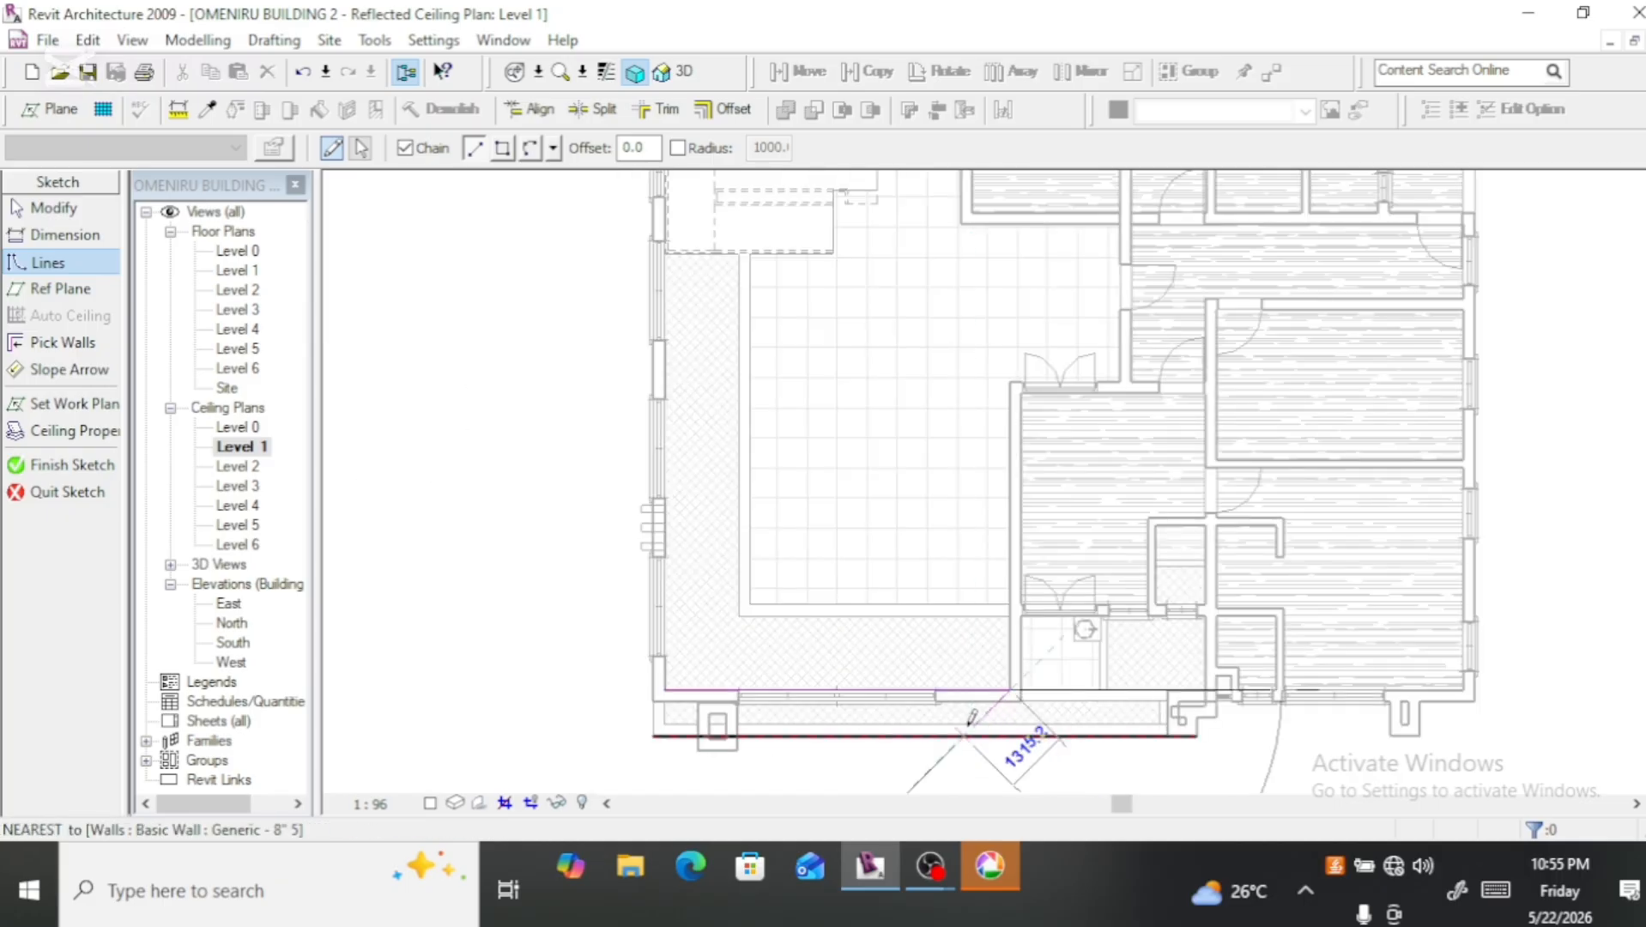
pyautogui.scroll(5, 1013, 493)
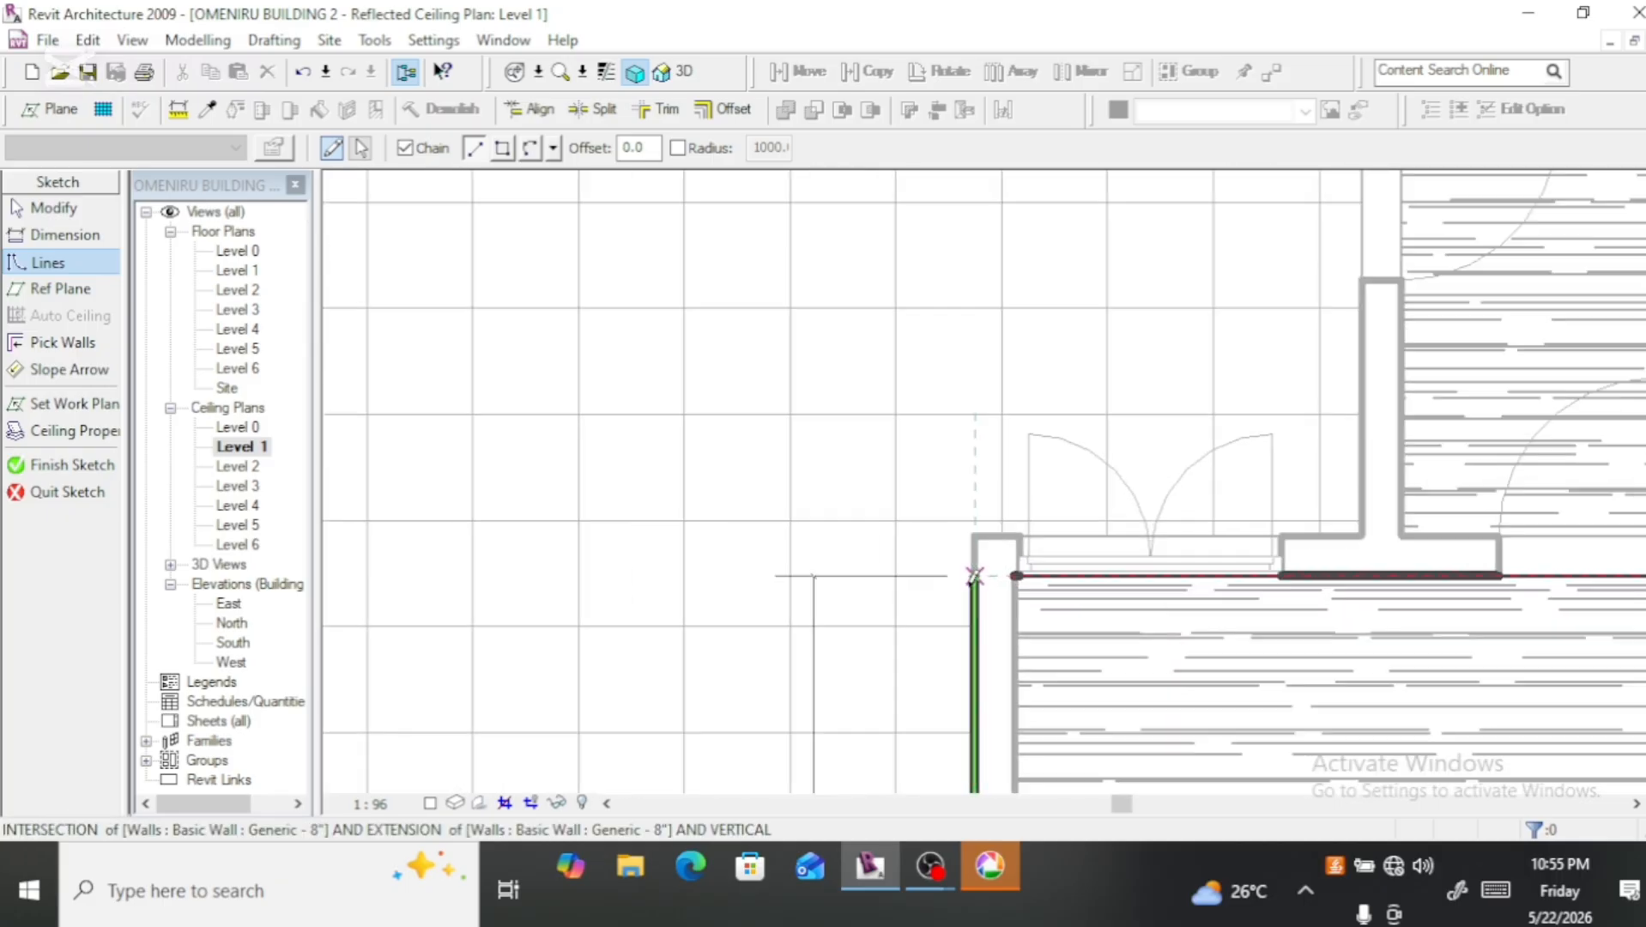
pyautogui.click(976, 527)
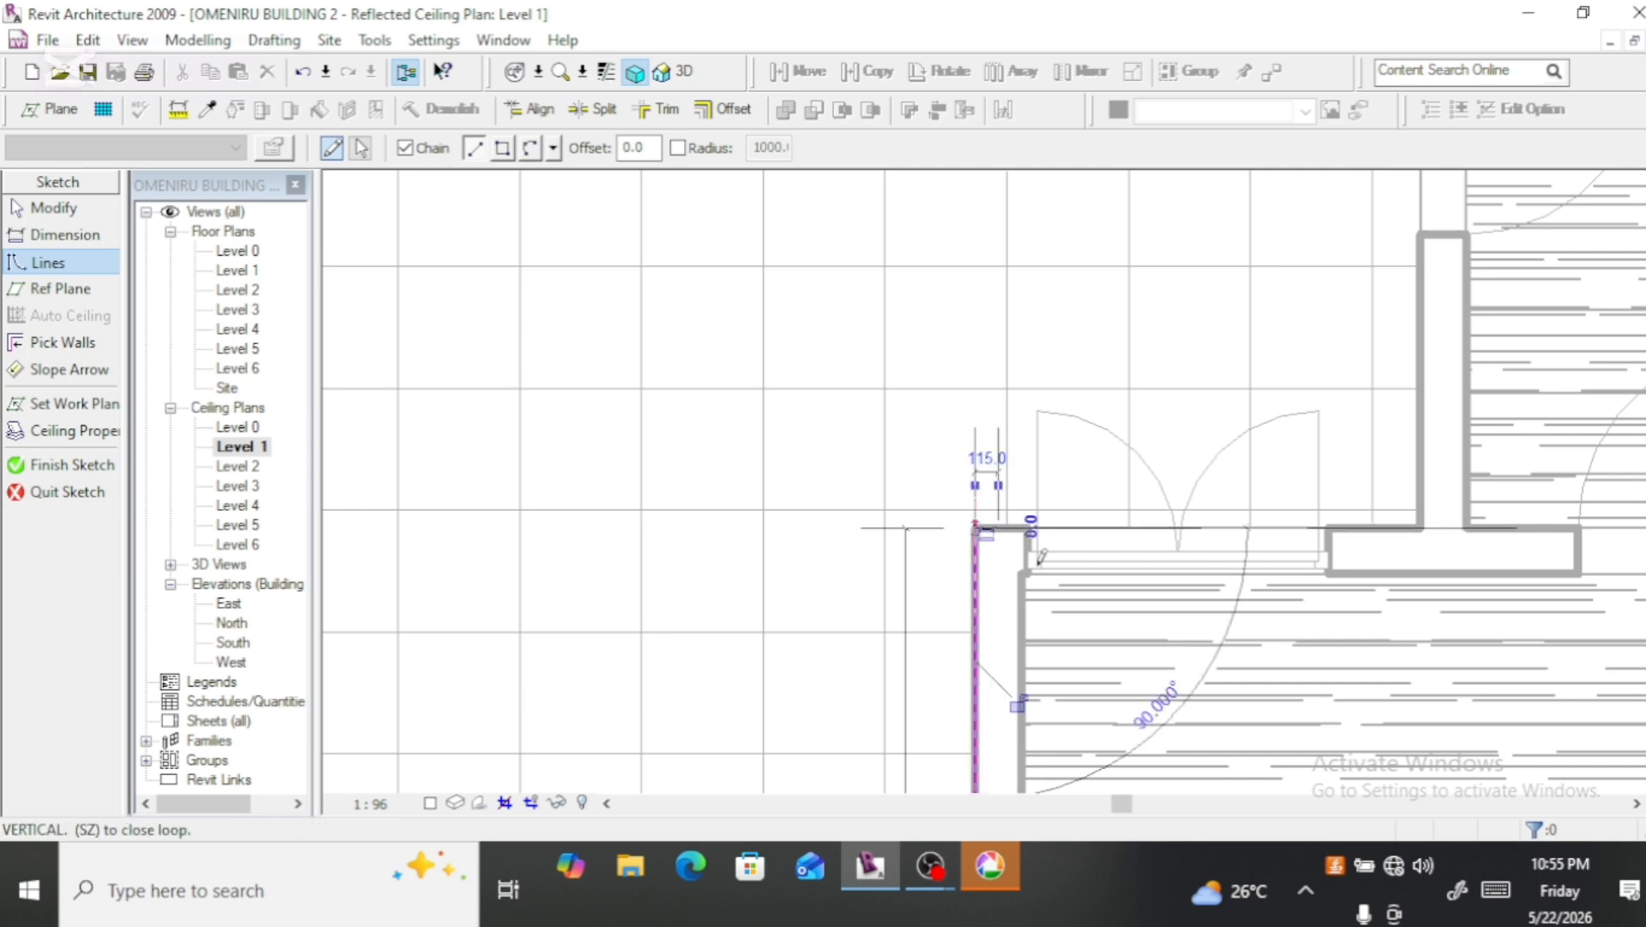
pyautogui.click(1420, 525)
pyautogui.scroll(-5, 1390, 592)
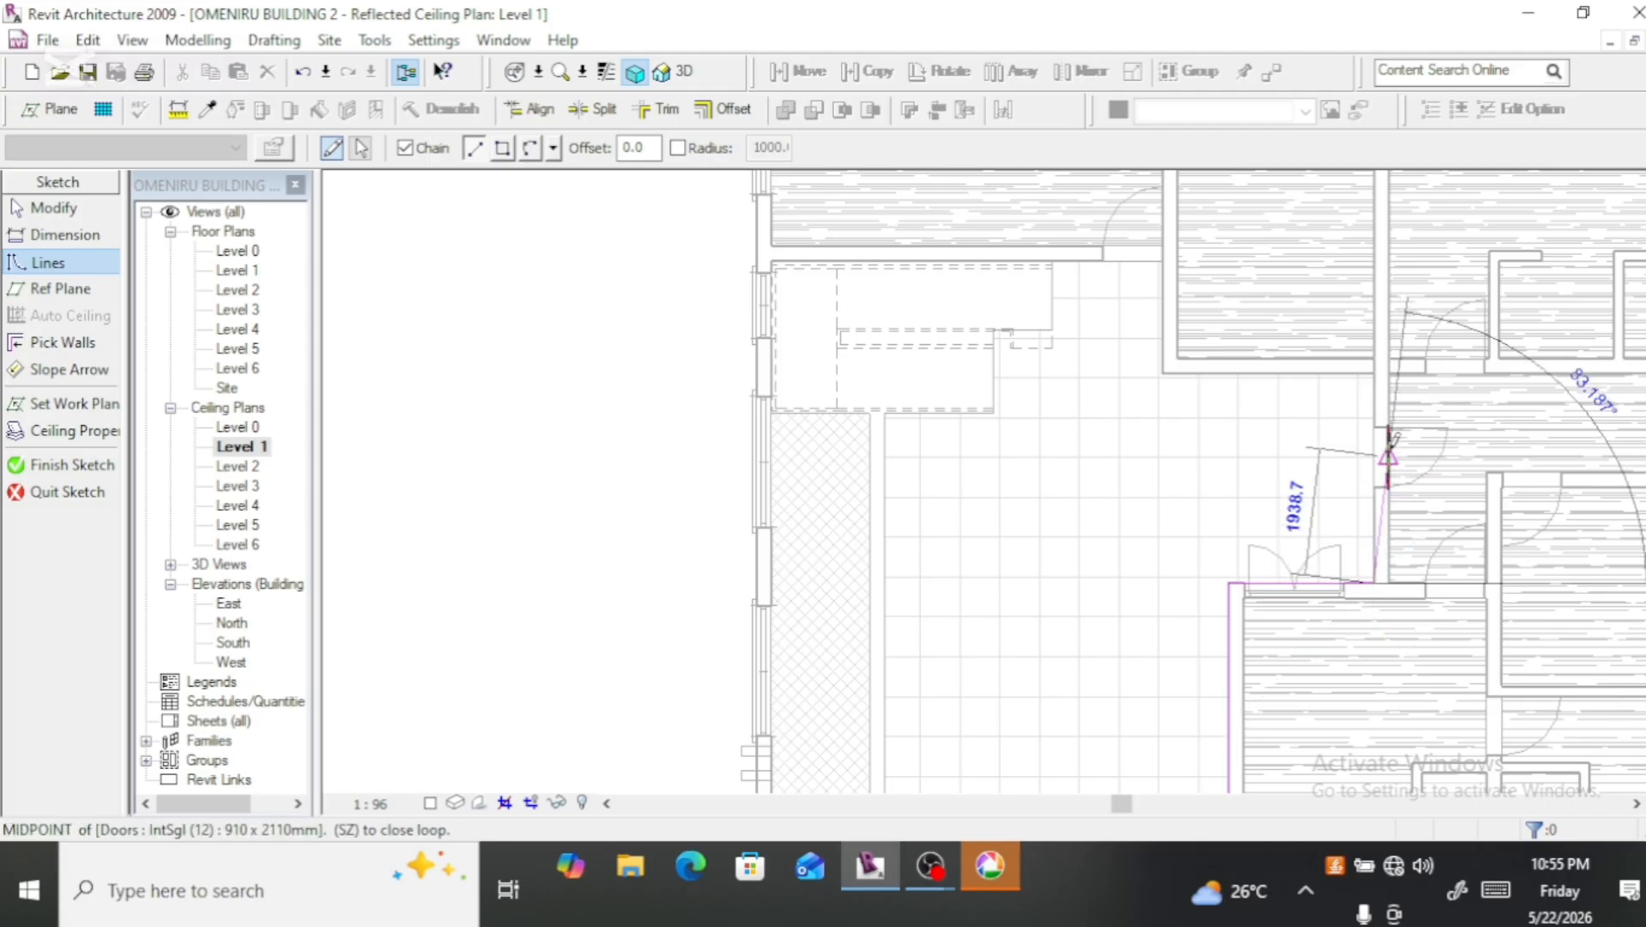
pyautogui.click(1374, 371)
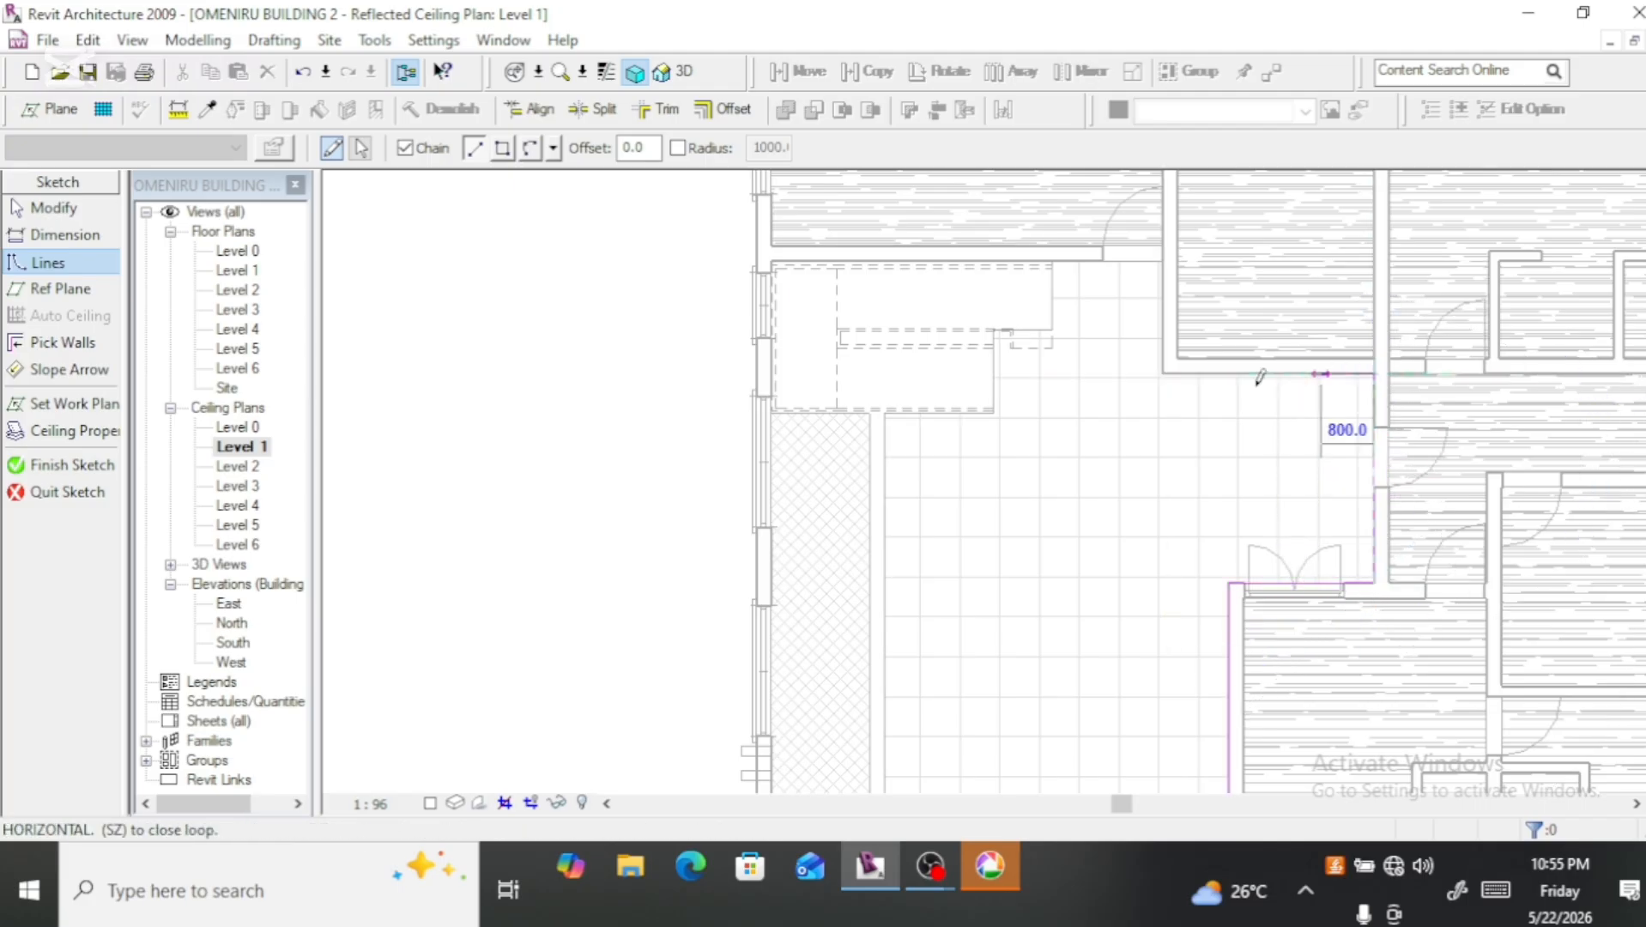
pyautogui.click(1164, 372)
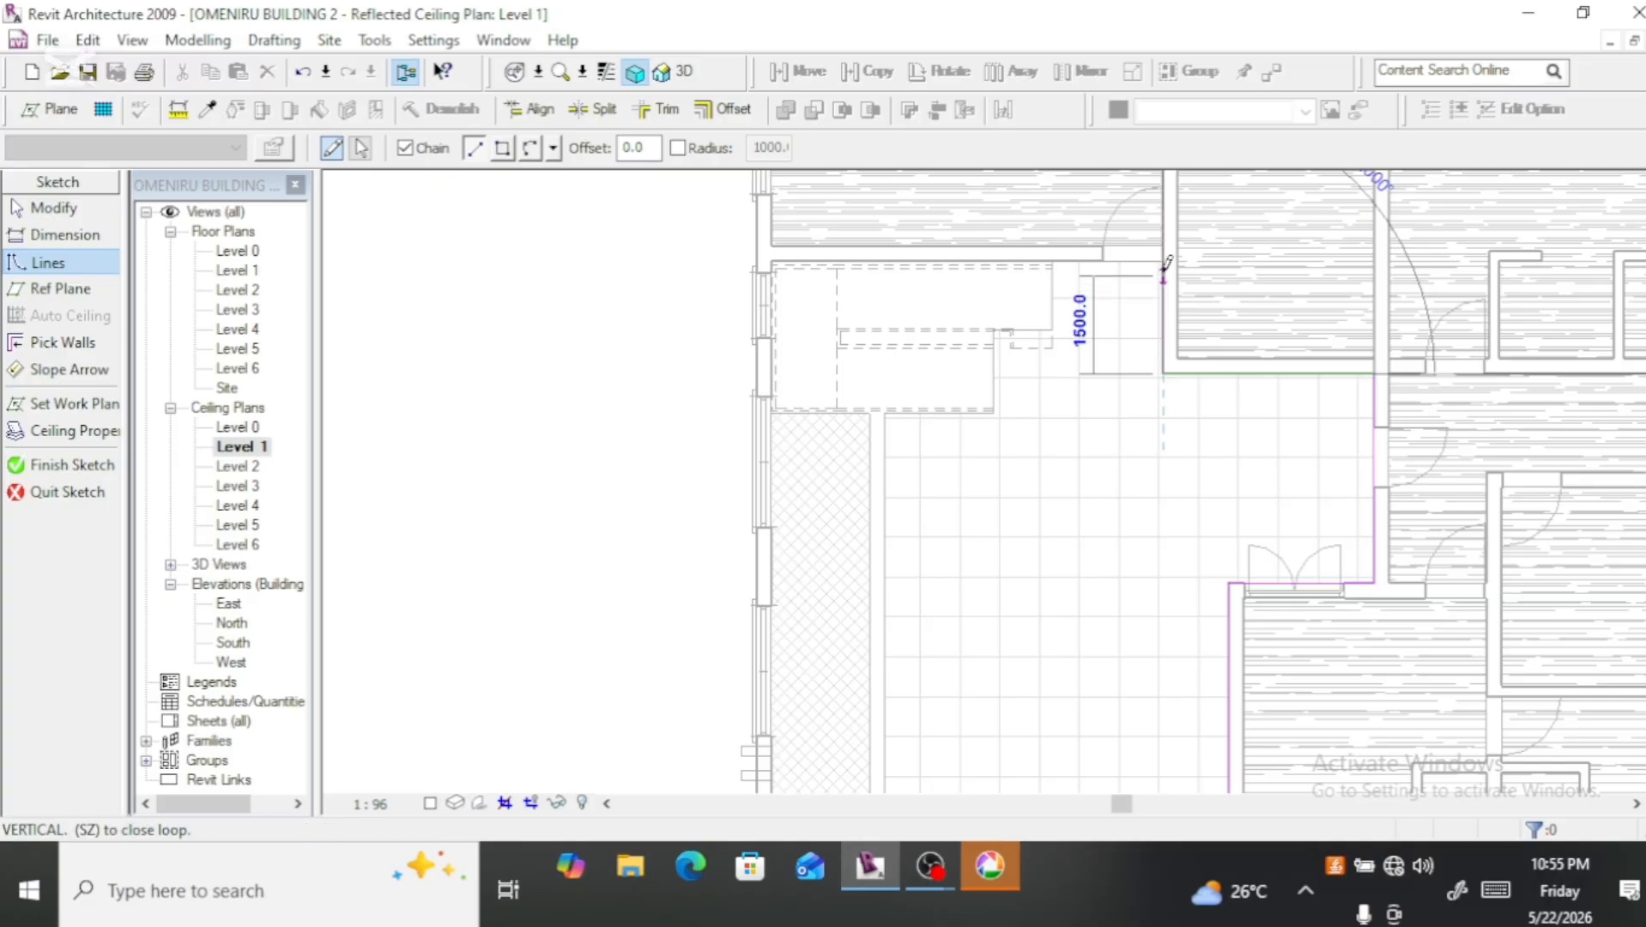
# Step: Trace the boundary up to the hall's rear wall, 1700 mm along it, and around the stair edges with 900, 1000 and 3400 mm segments
pyautogui.click(1165, 261)
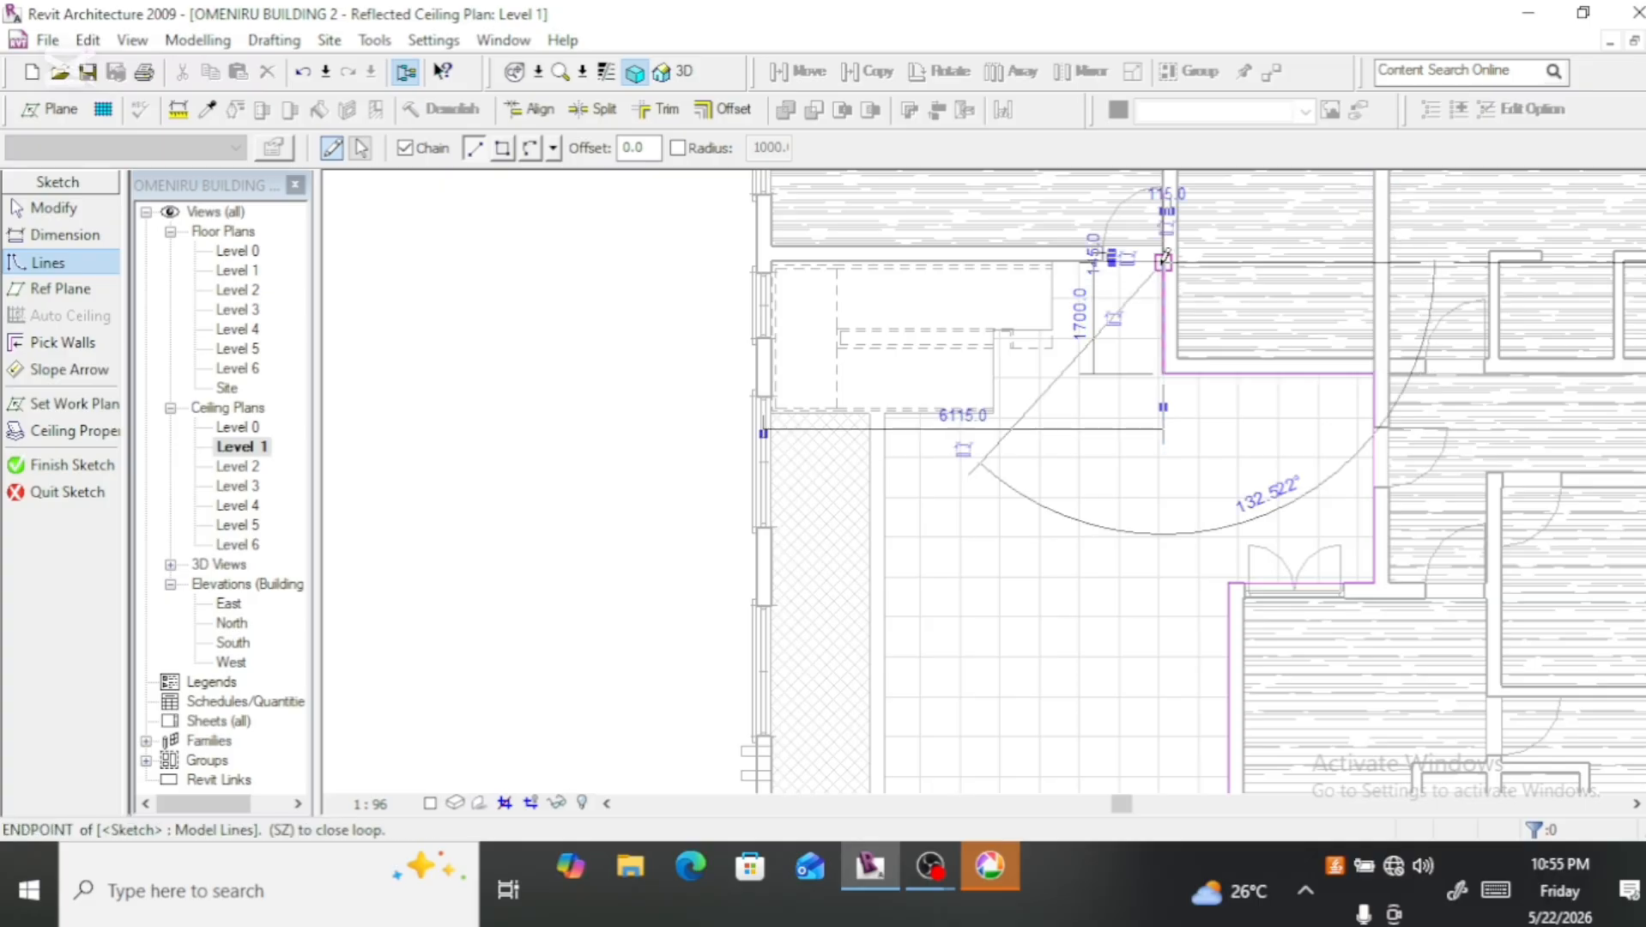
pyautogui.click(1052, 261)
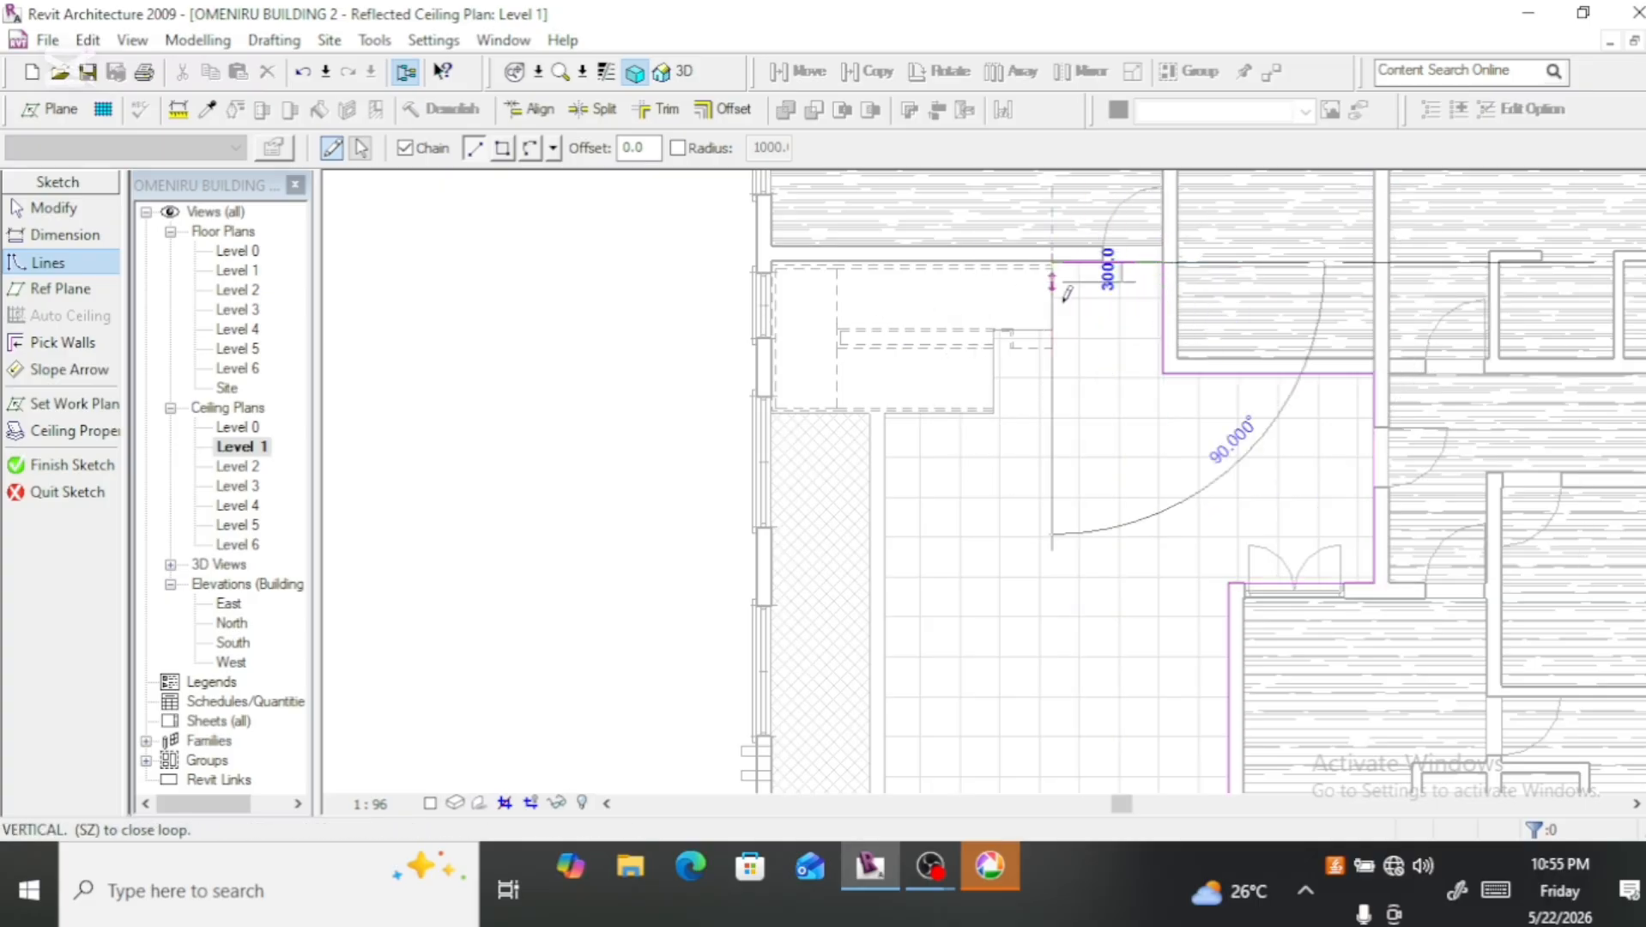
pyautogui.click(1052, 347)
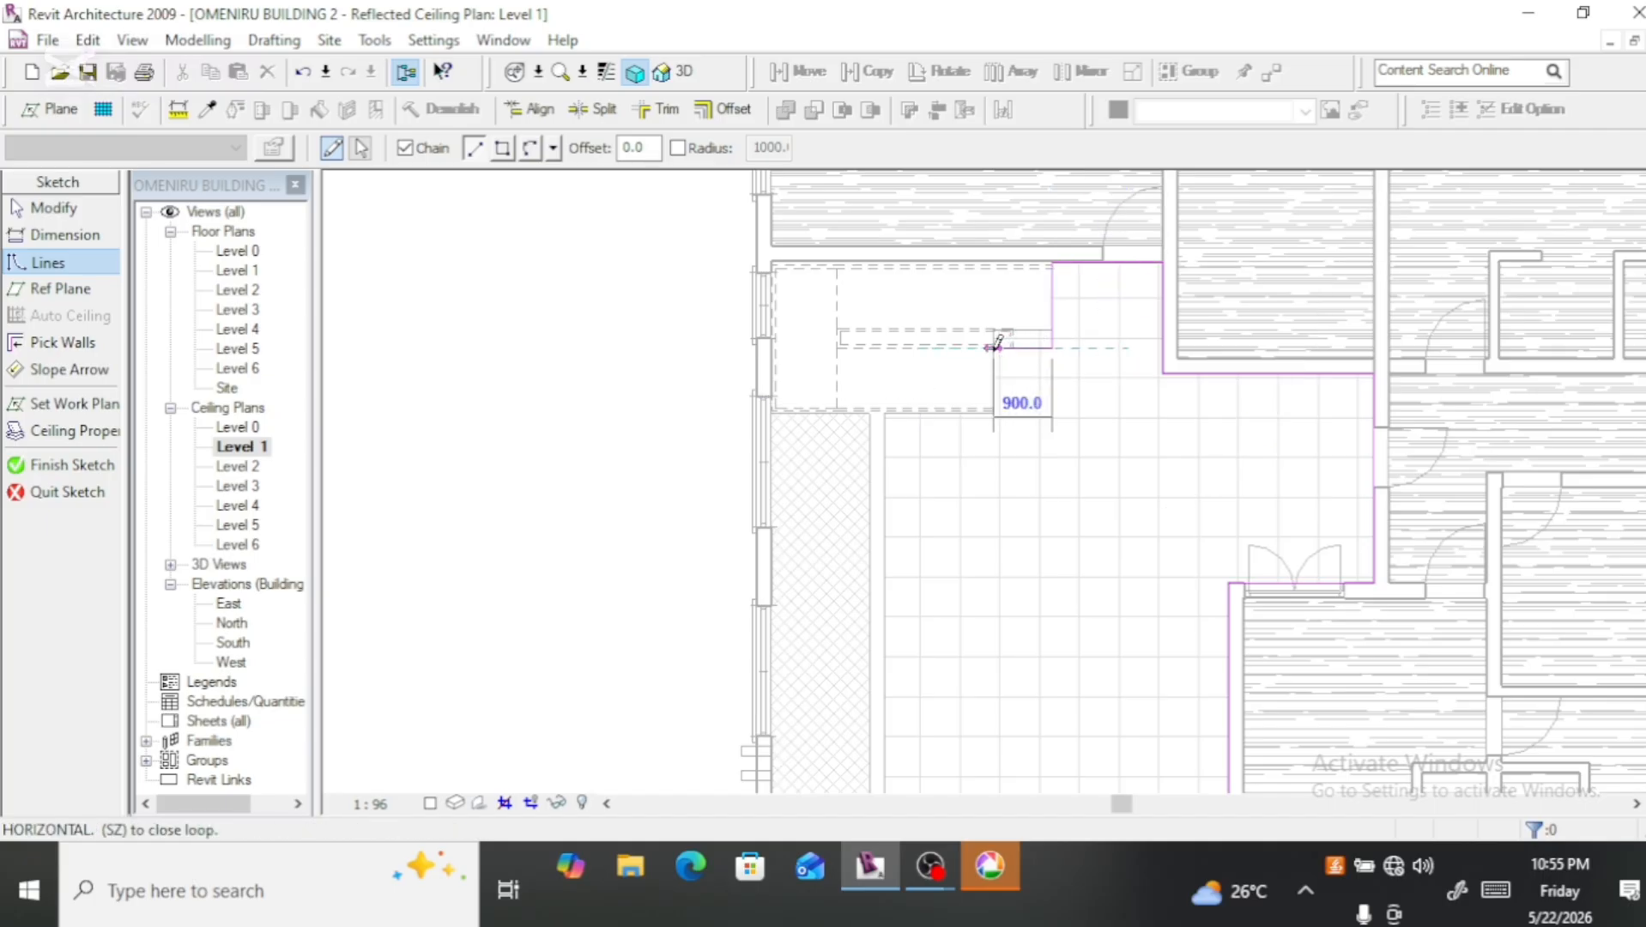
pyautogui.click(994, 346)
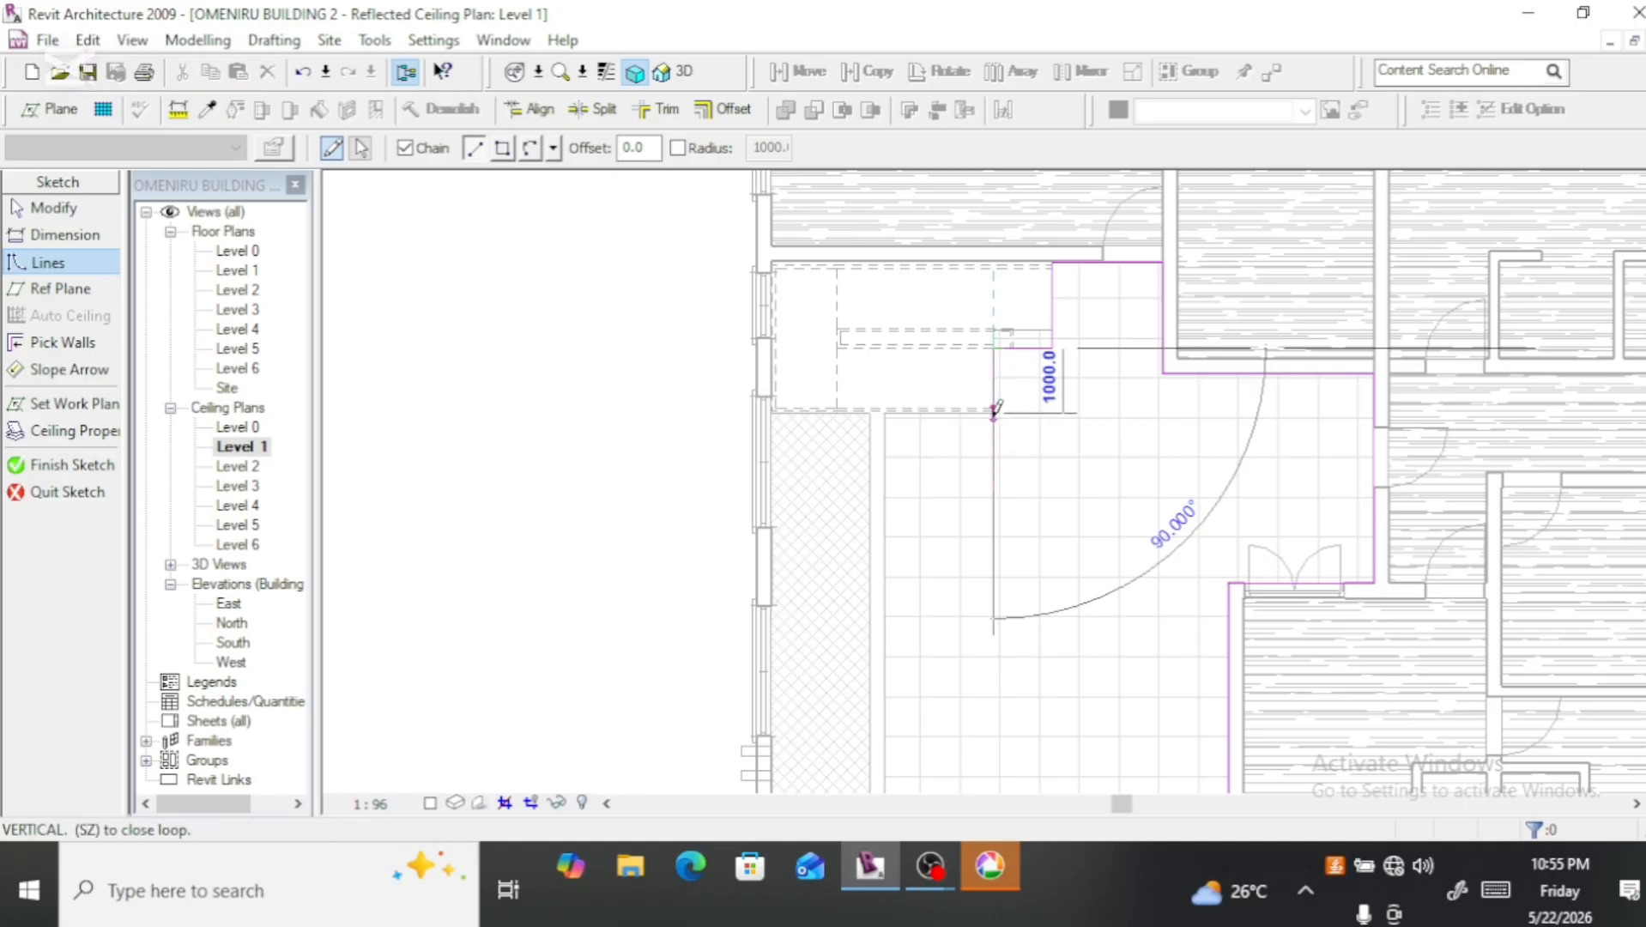
pyautogui.click(994, 410)
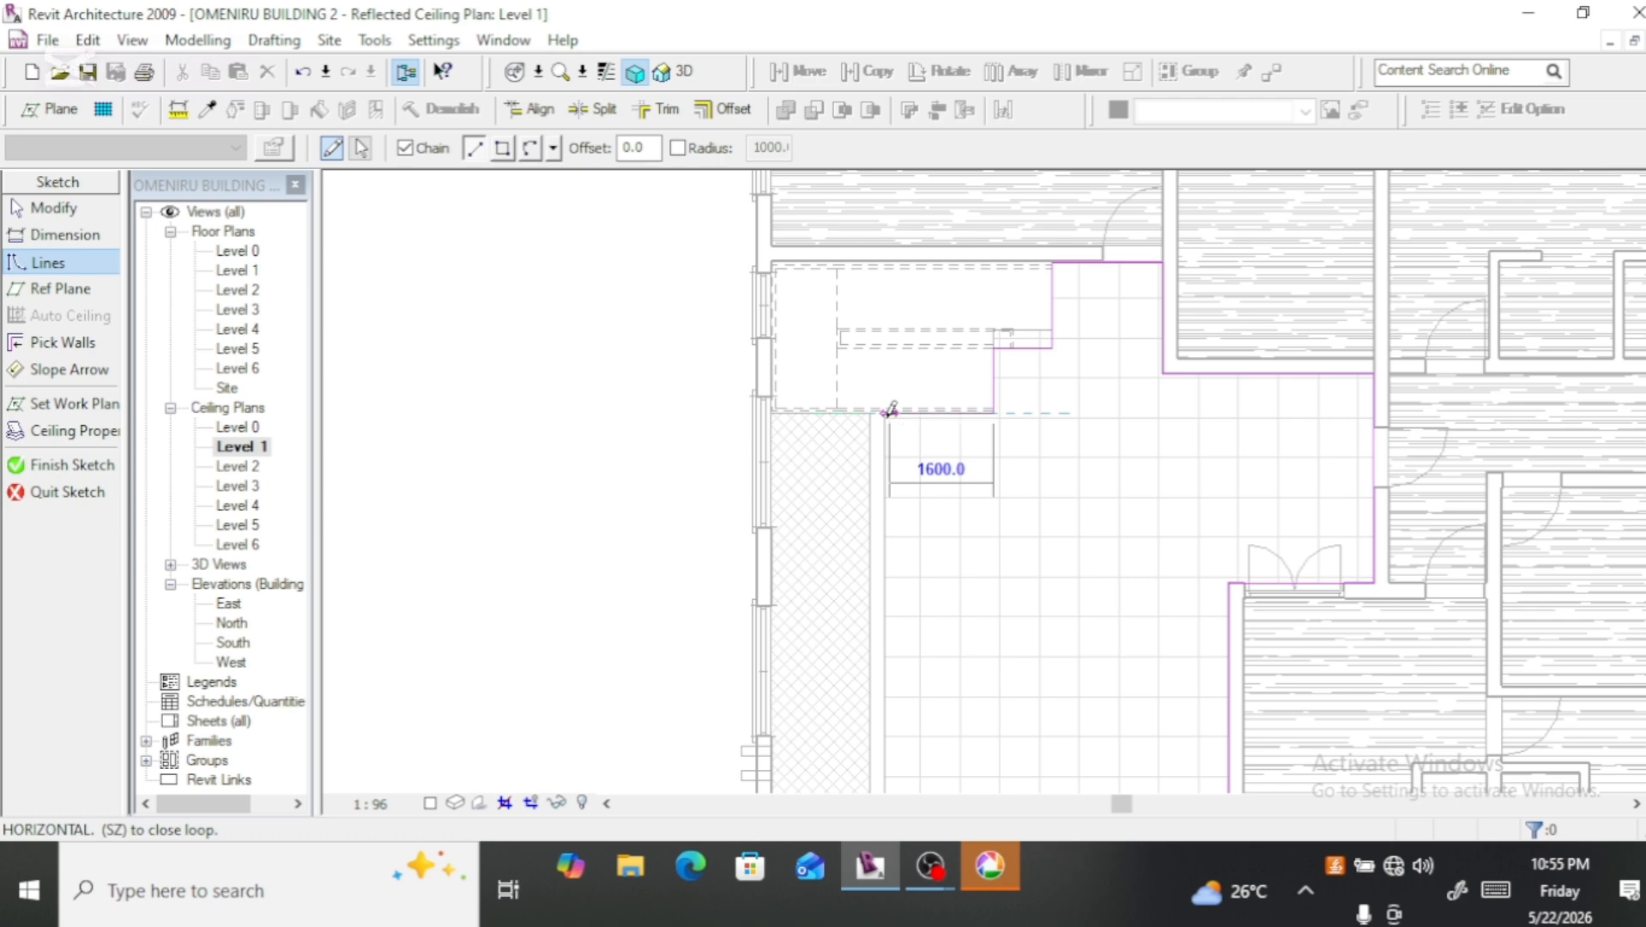
pyautogui.click(773, 413)
# Step: Close the hall's ceiling boundary along the left outer wall to the front corner and finish the sketch
pyautogui.scroll(-5, 789, 506)
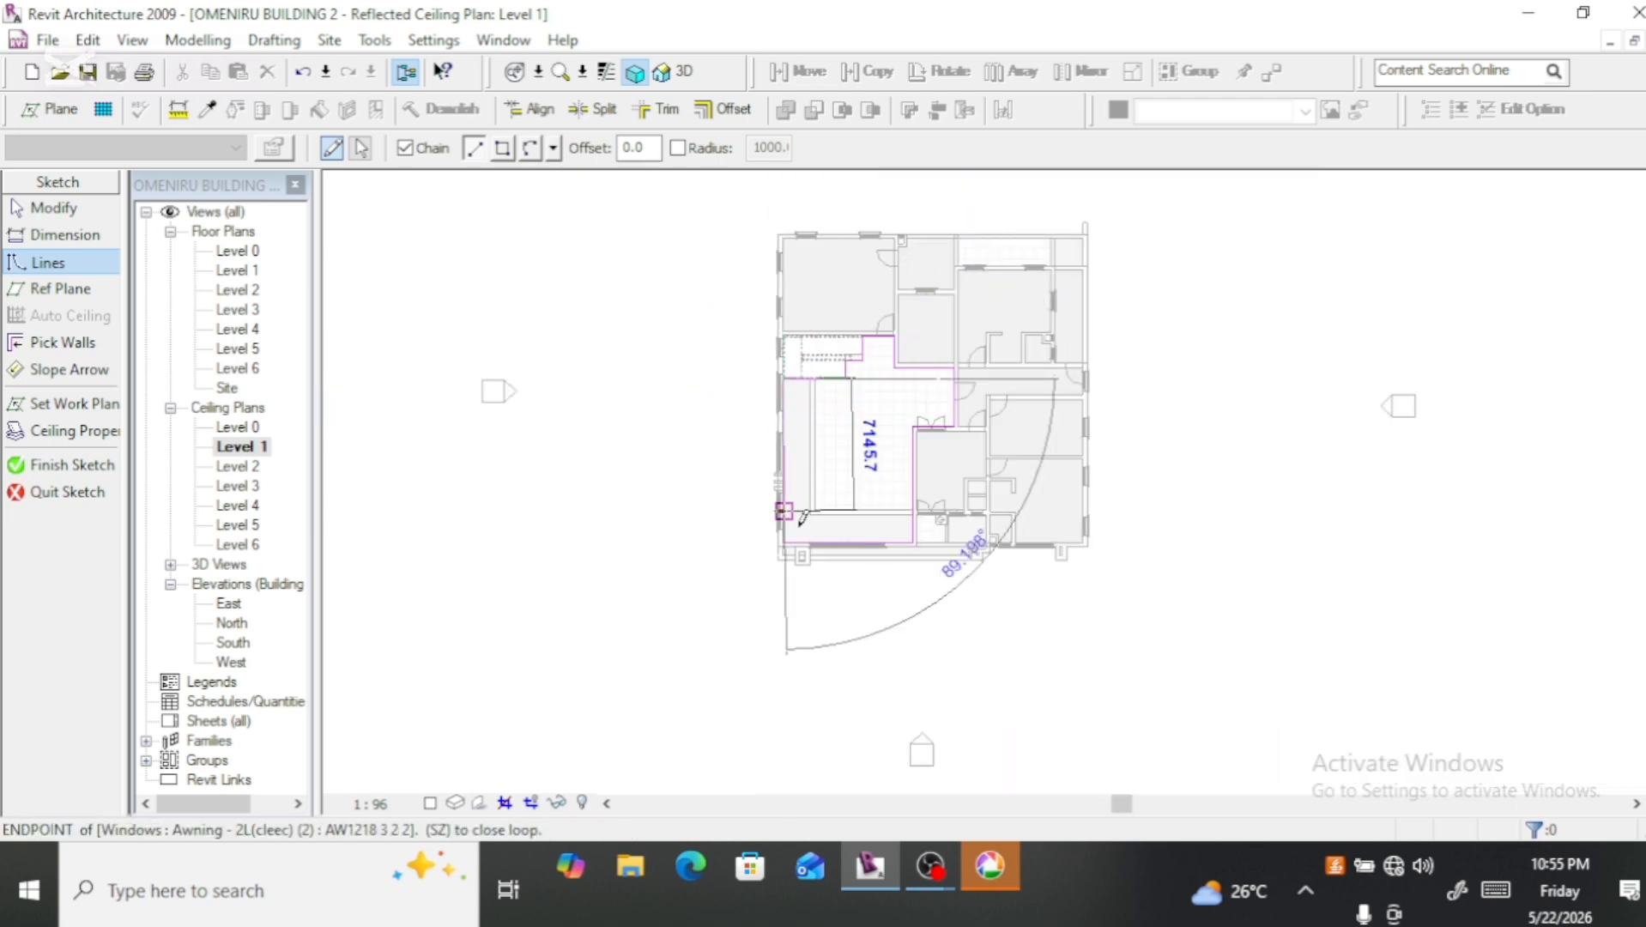
pyautogui.scroll(3, 798, 515)
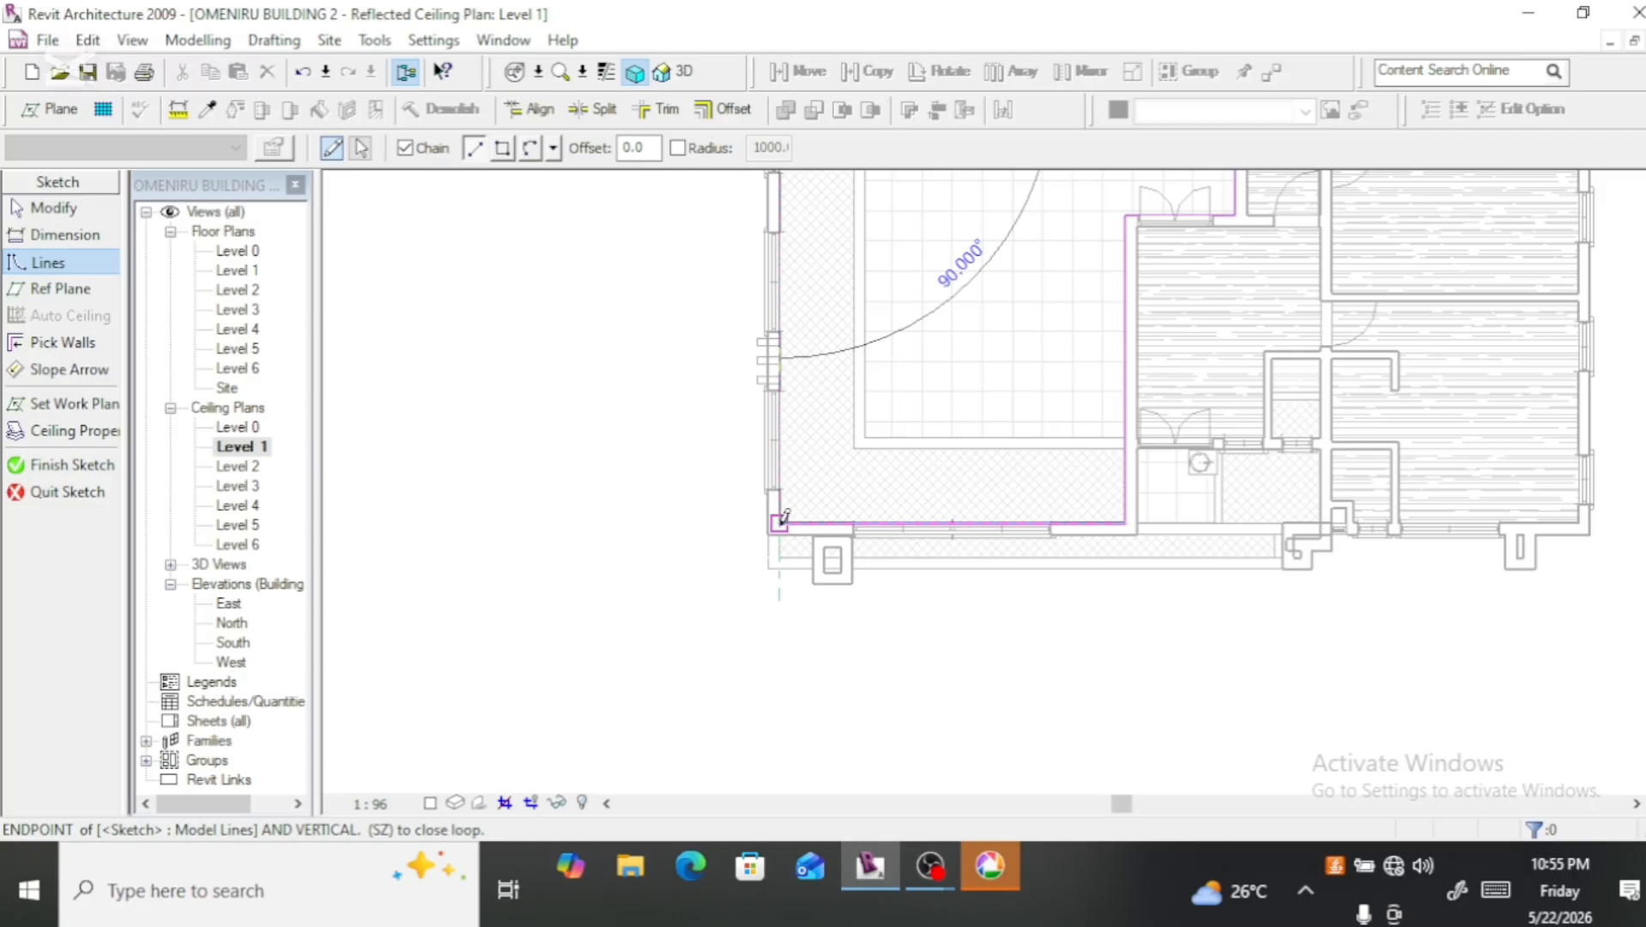
pyautogui.click(780, 520)
pyautogui.click(86, 468)
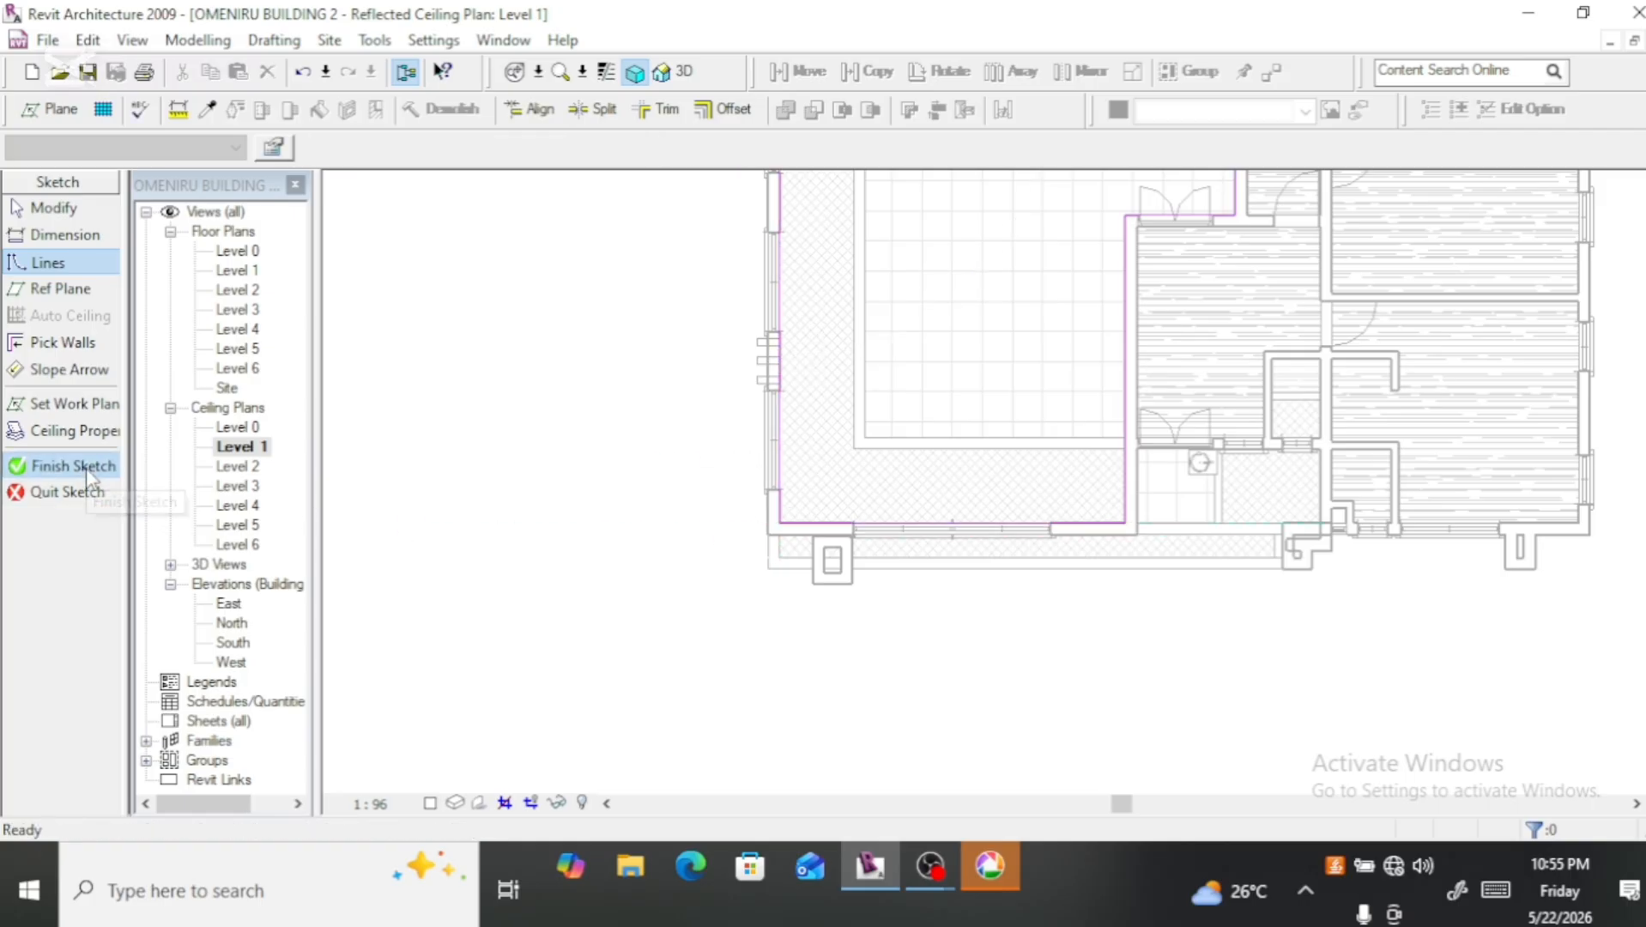
pyautogui.scroll(-5, 618, 504)
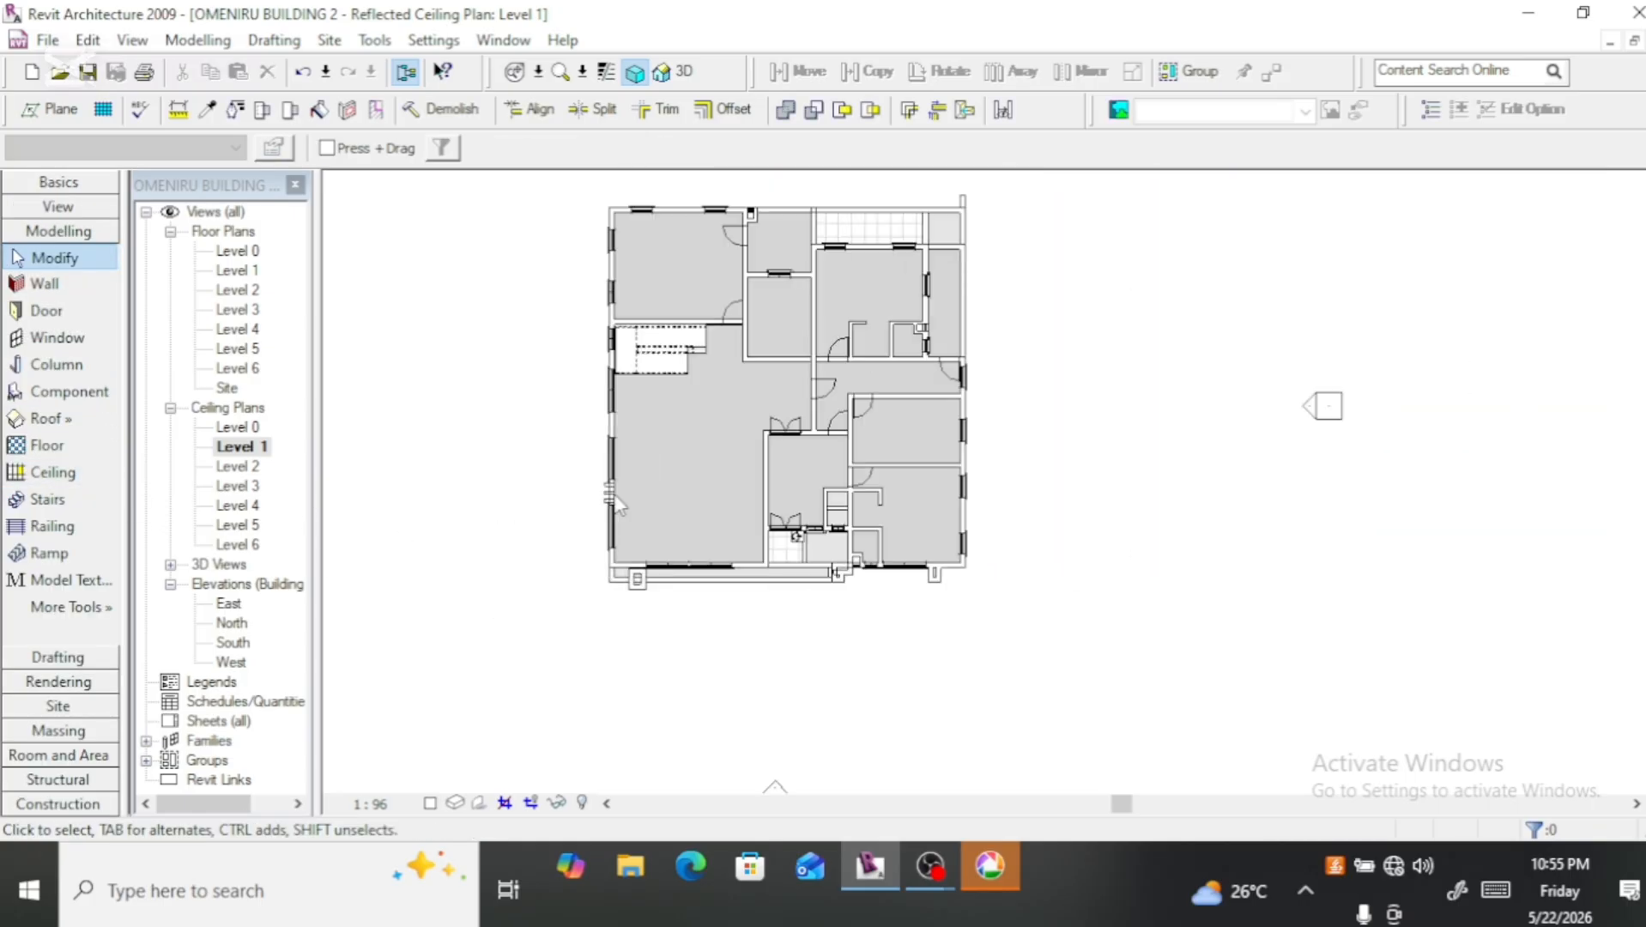
pyautogui.scroll(3, 663, 386)
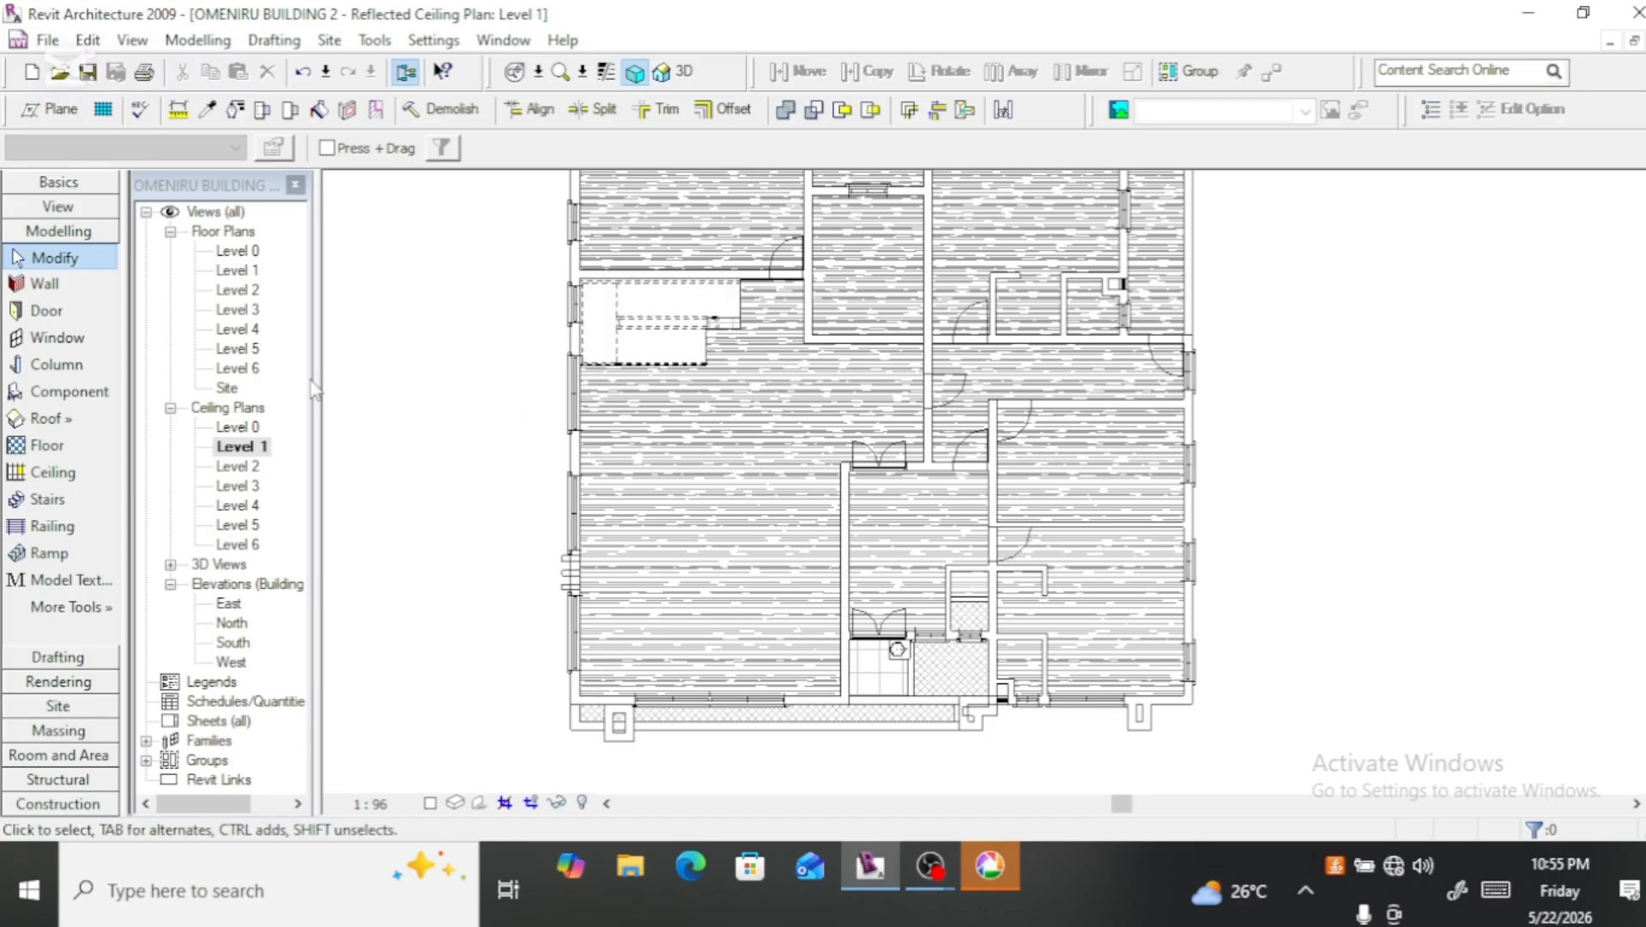
# Step: Start a sketched 2' x 4' ACT System ceiling for the front balcony and draw an 8720 mm line along its front edge between the columns
pyautogui.click(81, 470)
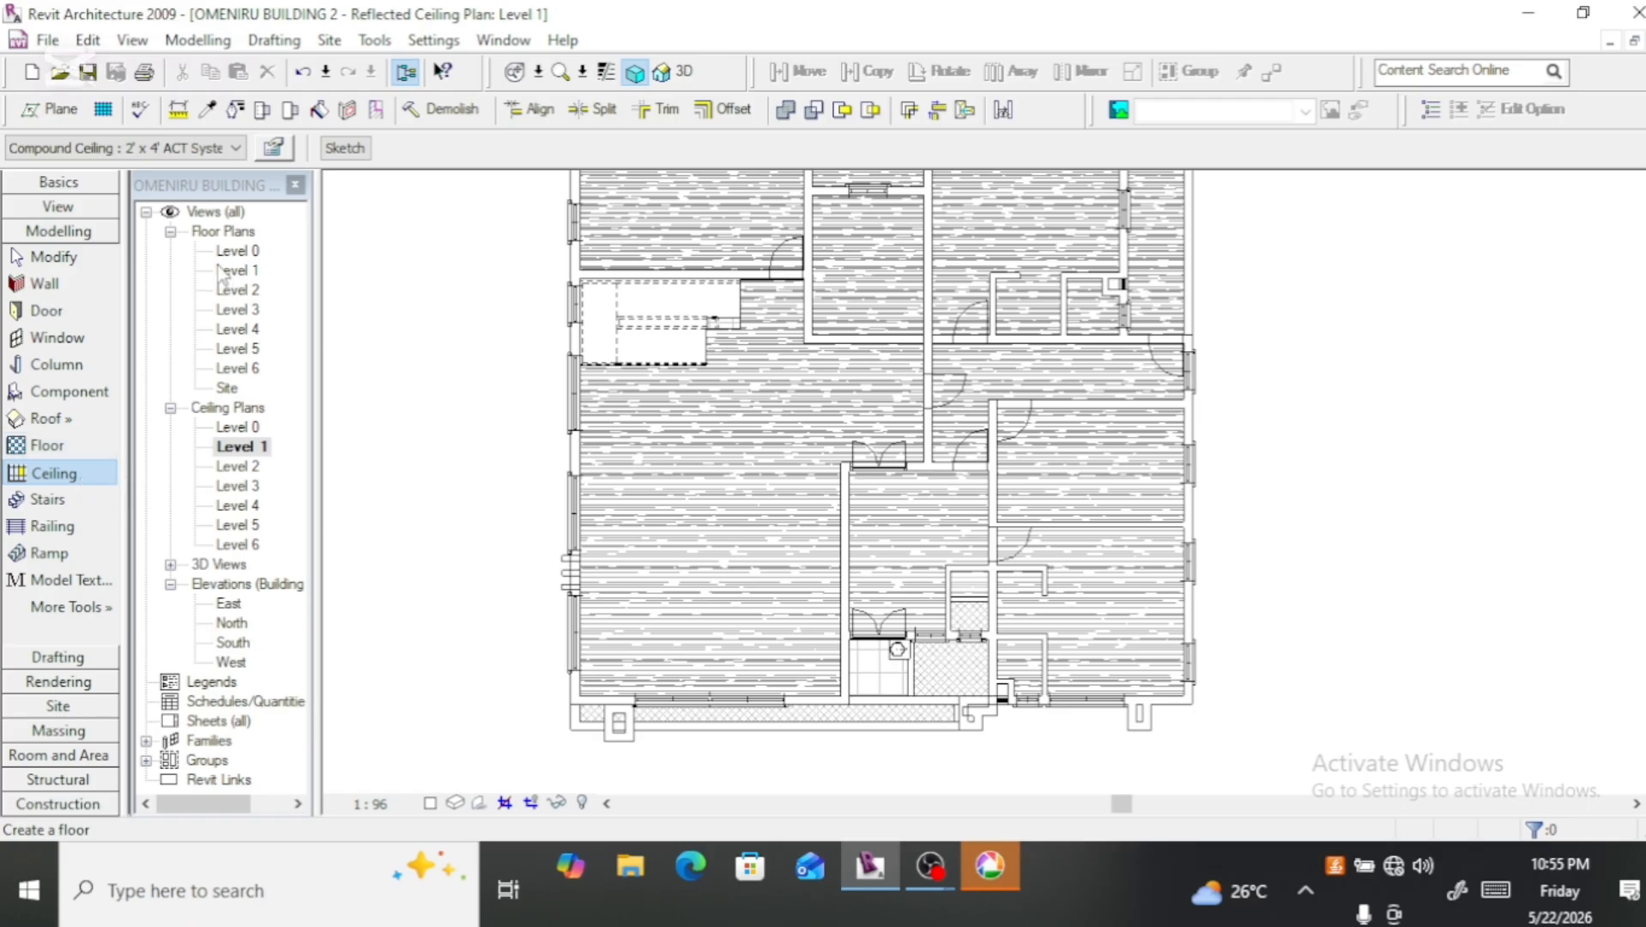
pyautogui.click(344, 147)
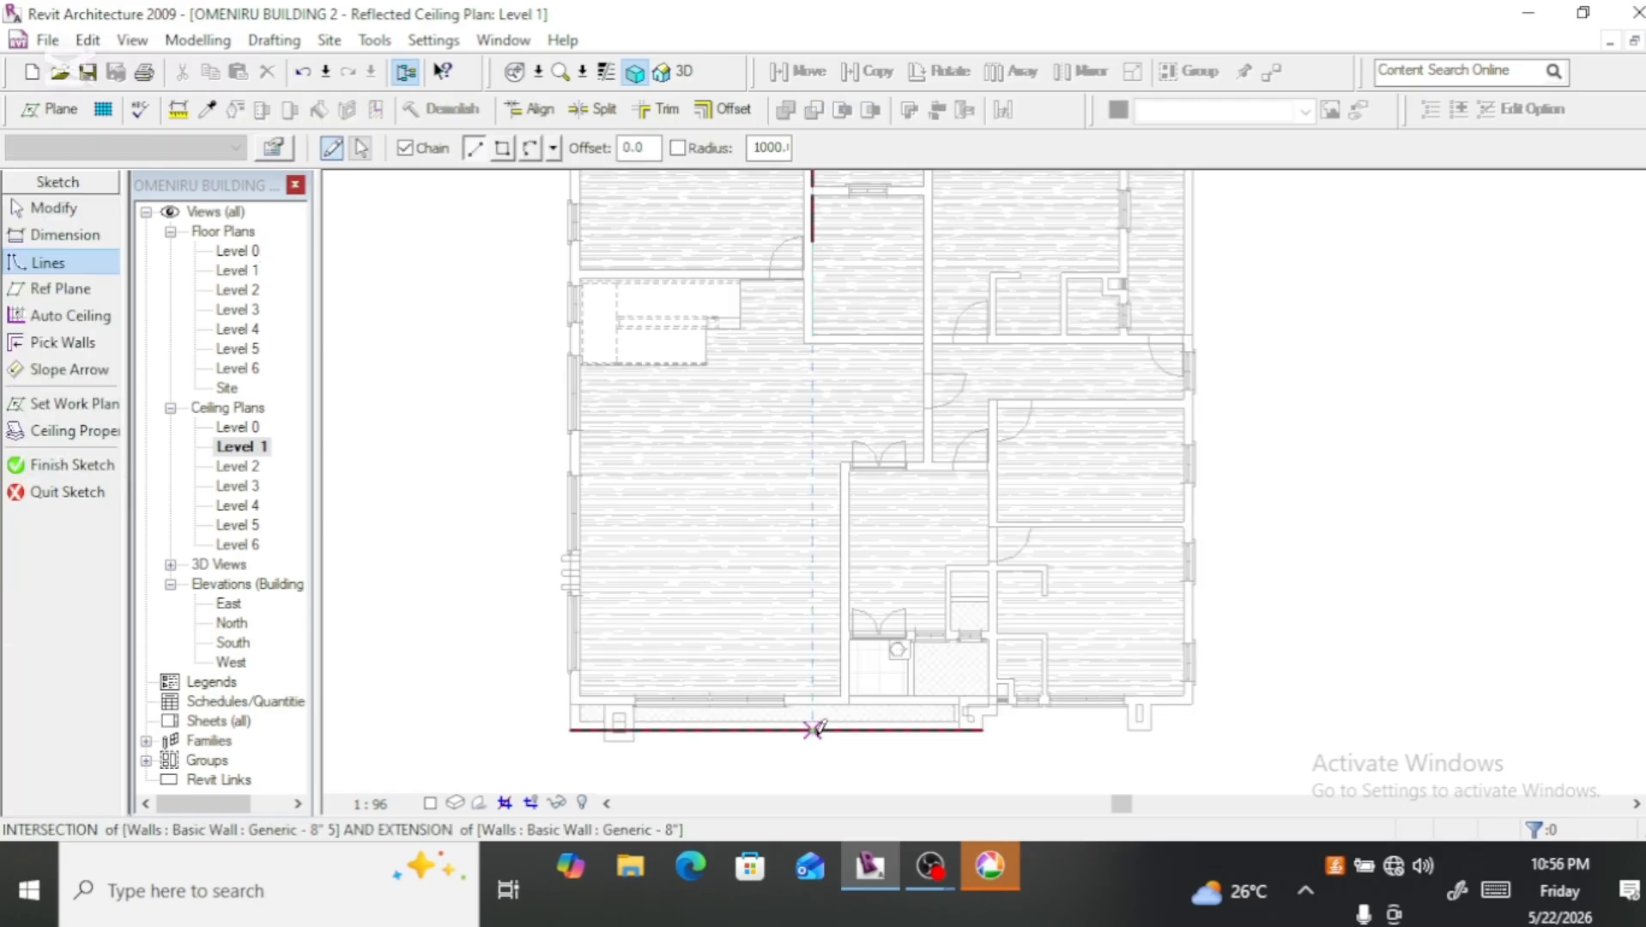
pyautogui.scroll(-2, 872, 630)
pyautogui.scroll(5, 856, 714)
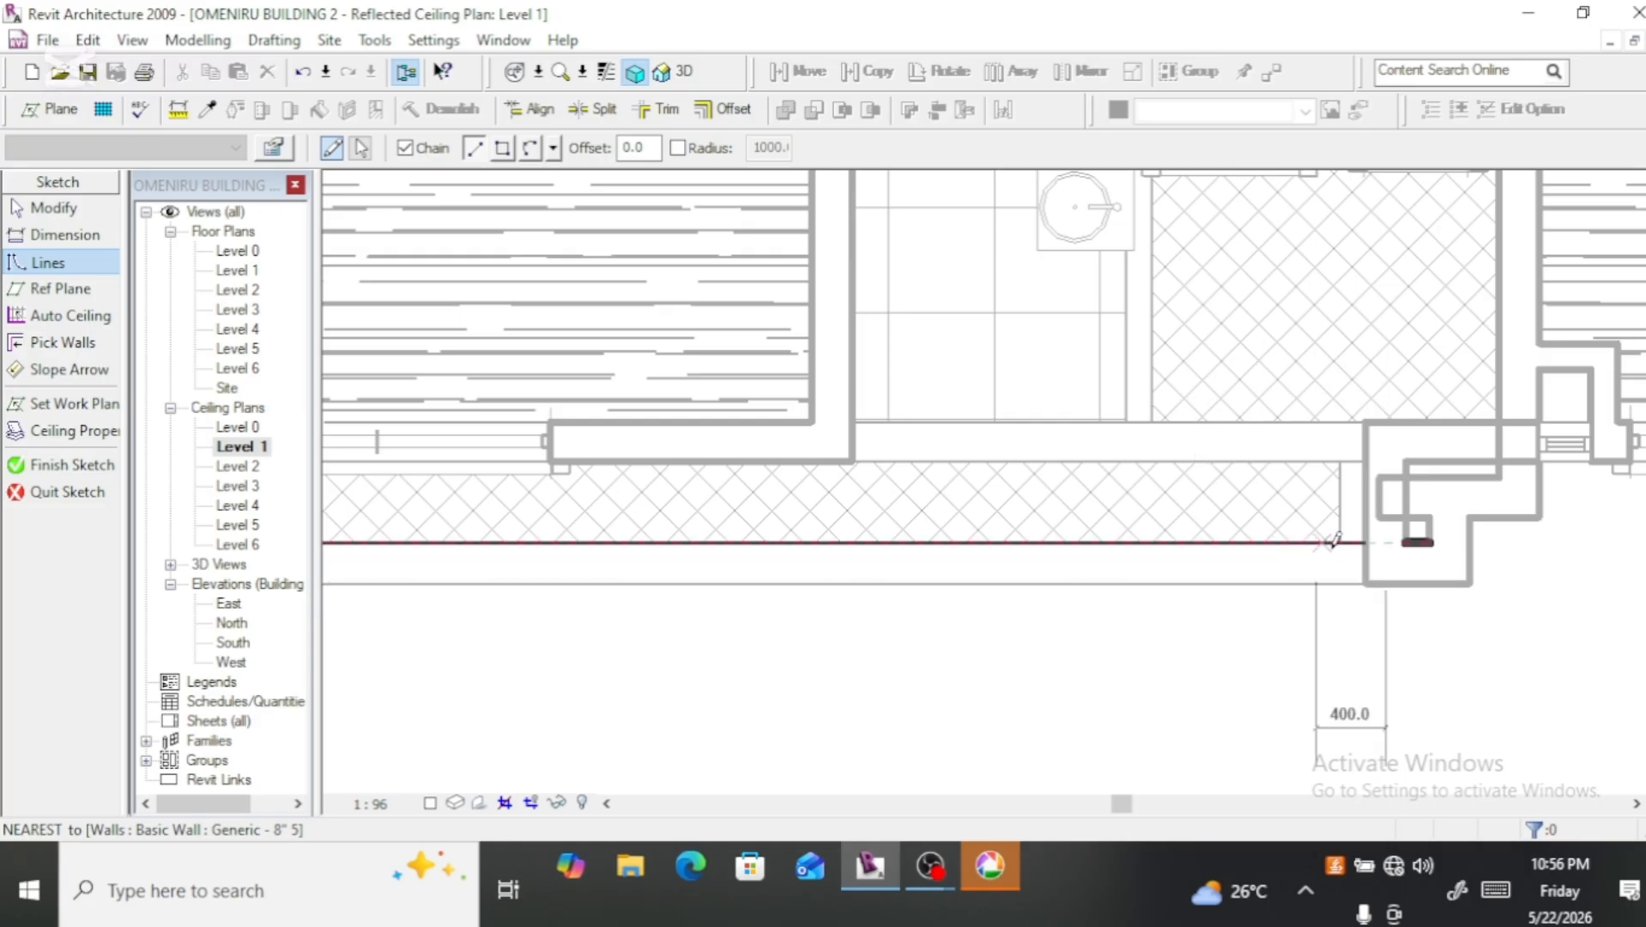
pyautogui.click(1365, 542)
pyautogui.scroll(-2, 1365, 543)
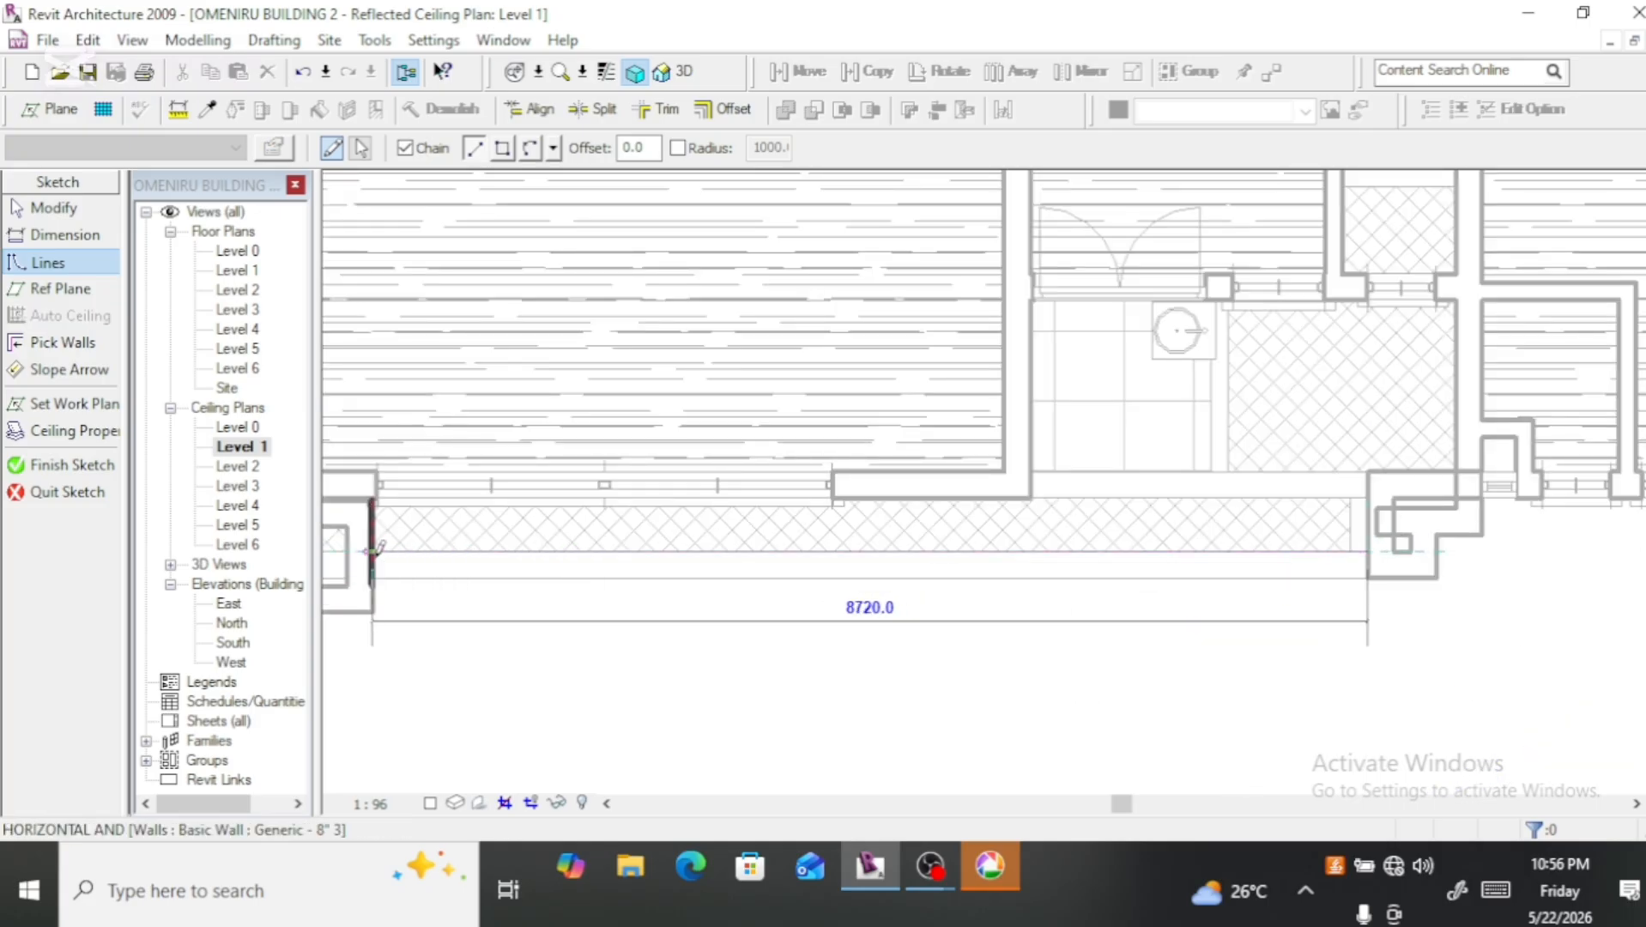
pyautogui.click(380, 550)
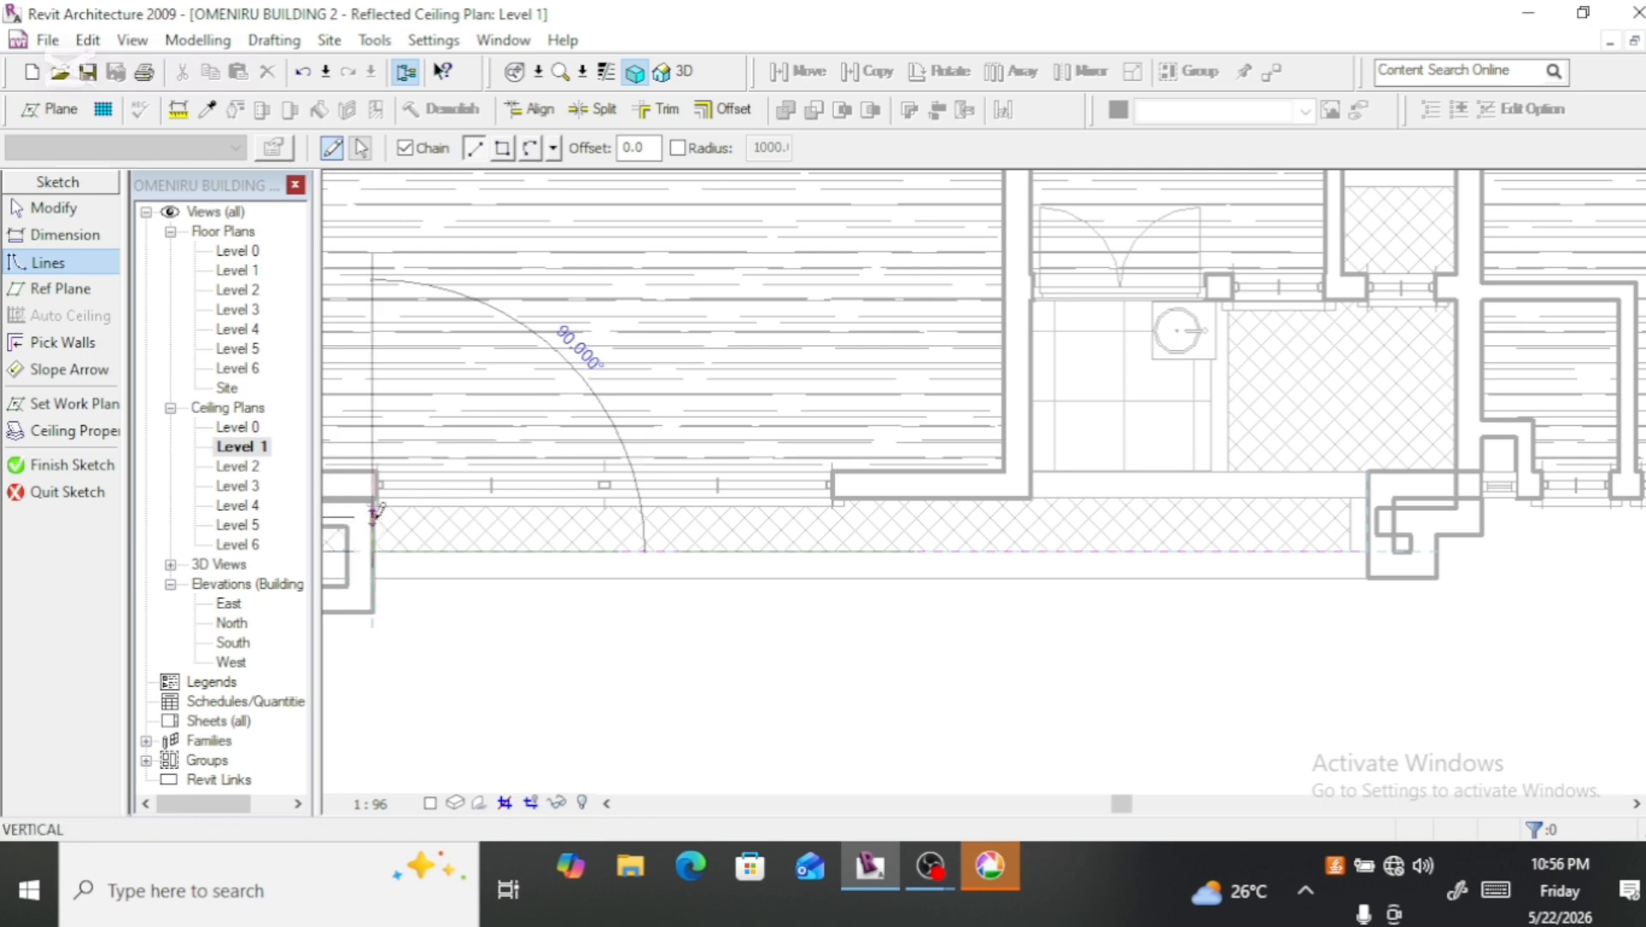
# Step: Continue the balcony boundary up the left column face, about 5800 mm along the hall's front wall, up the recess wall, and 3700 mm across its rear wall
pyautogui.click(375, 507)
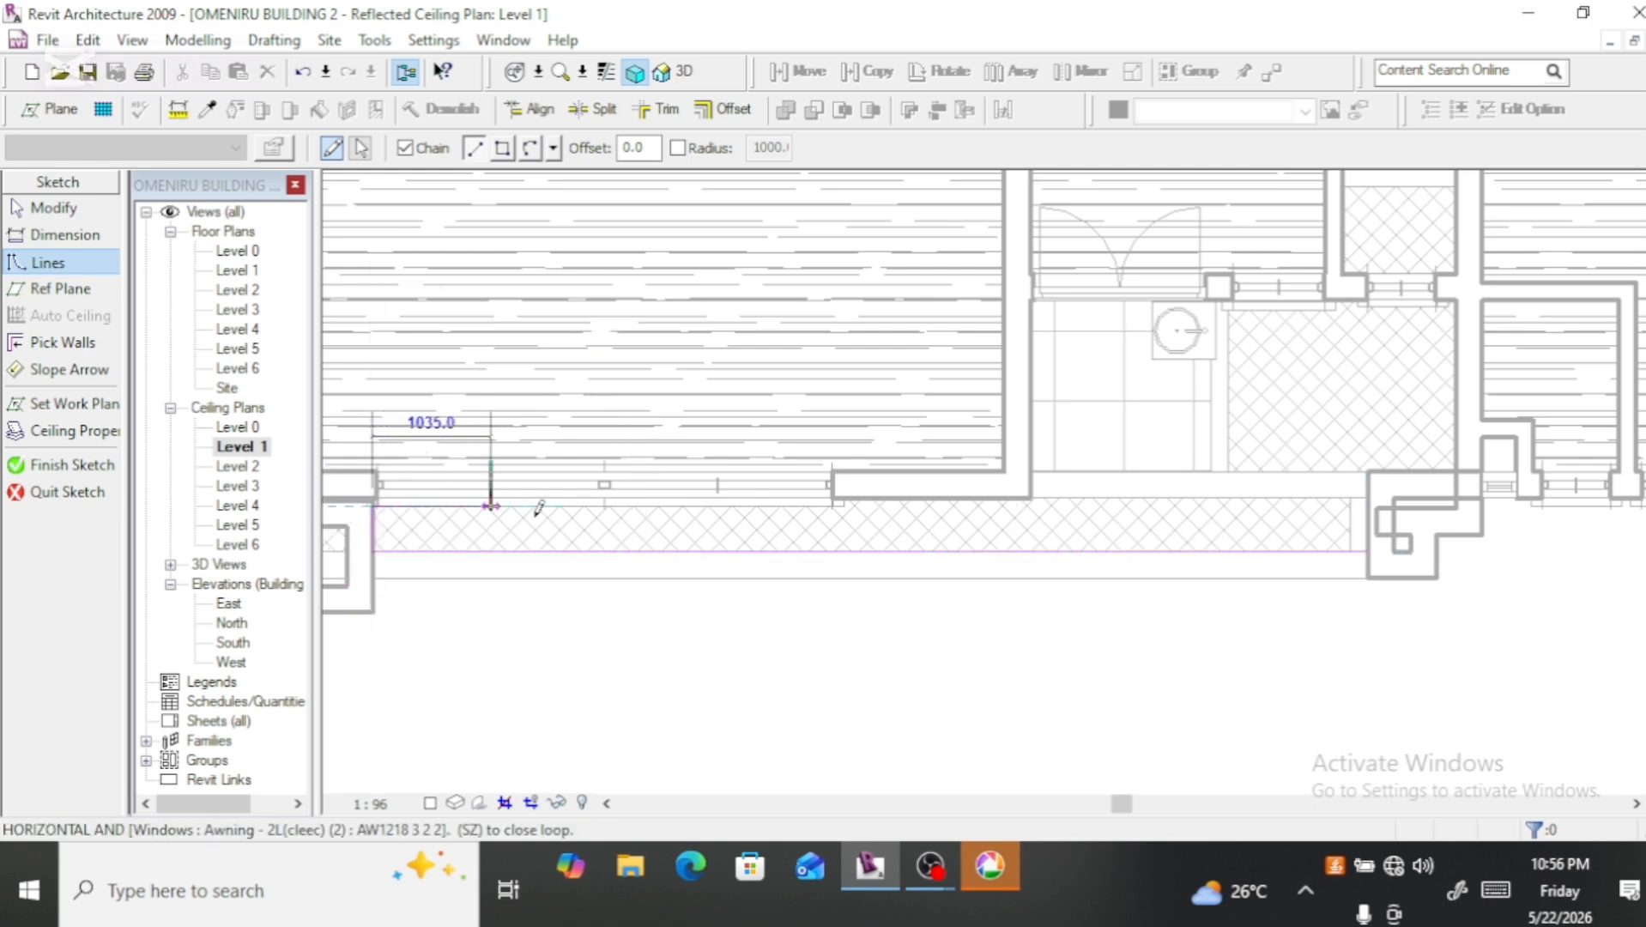
pyautogui.scroll(3, 1030, 503)
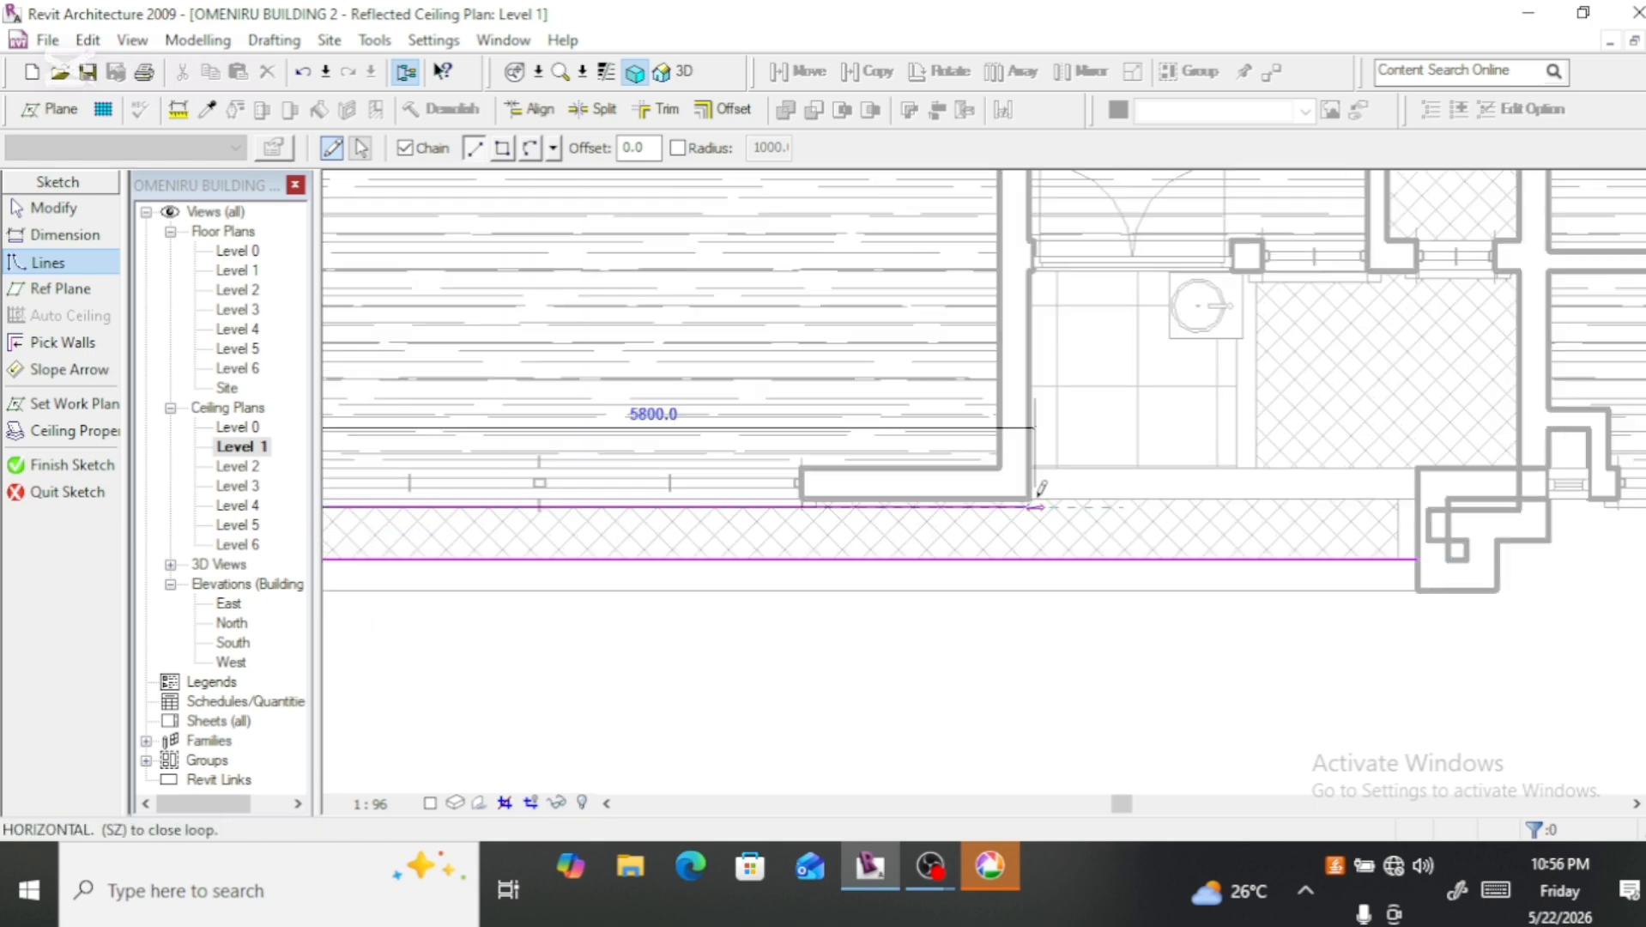
pyautogui.click(1029, 512)
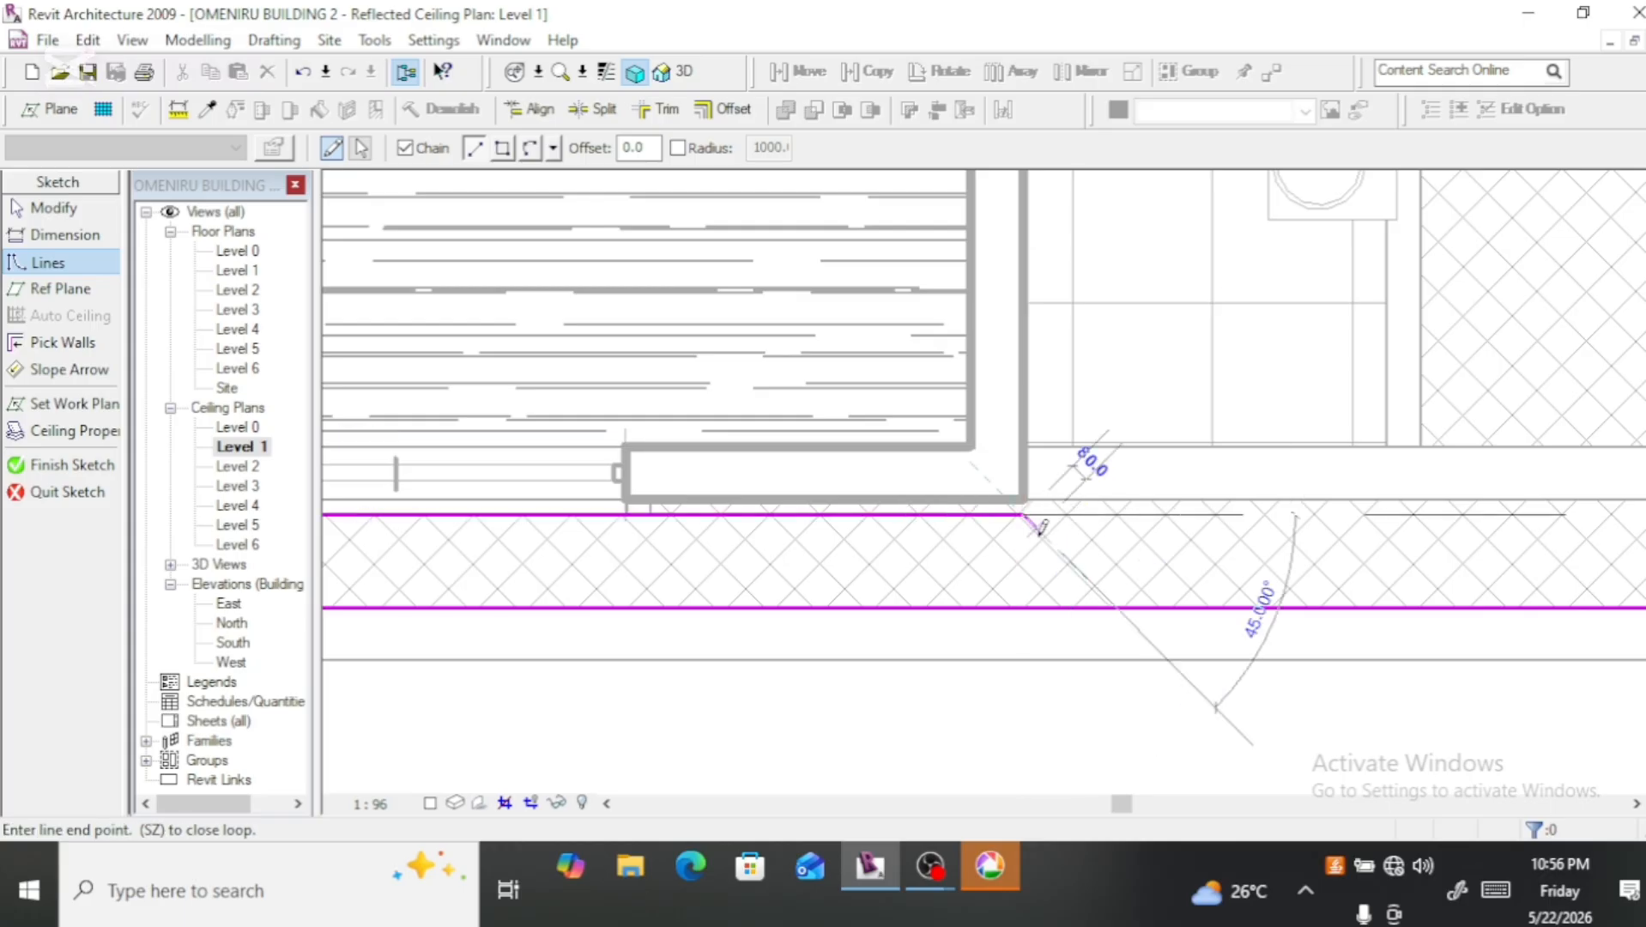
pyautogui.scroll(-2, 1039, 522)
pyautogui.scroll(-2, 1044, 526)
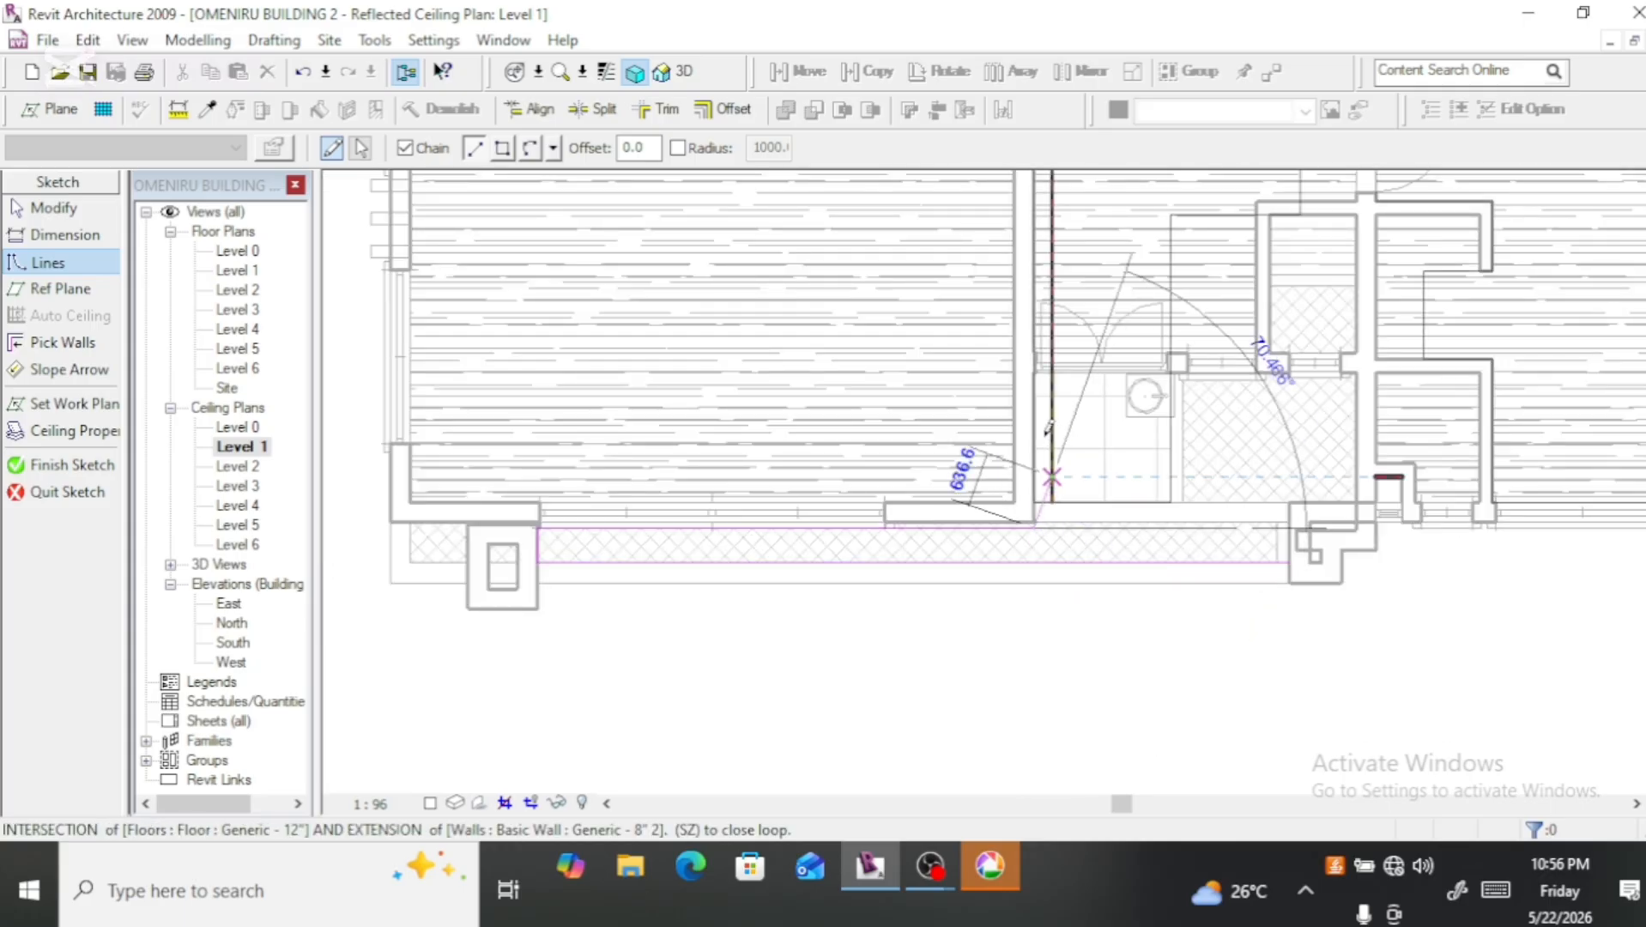
pyautogui.click(1033, 372)
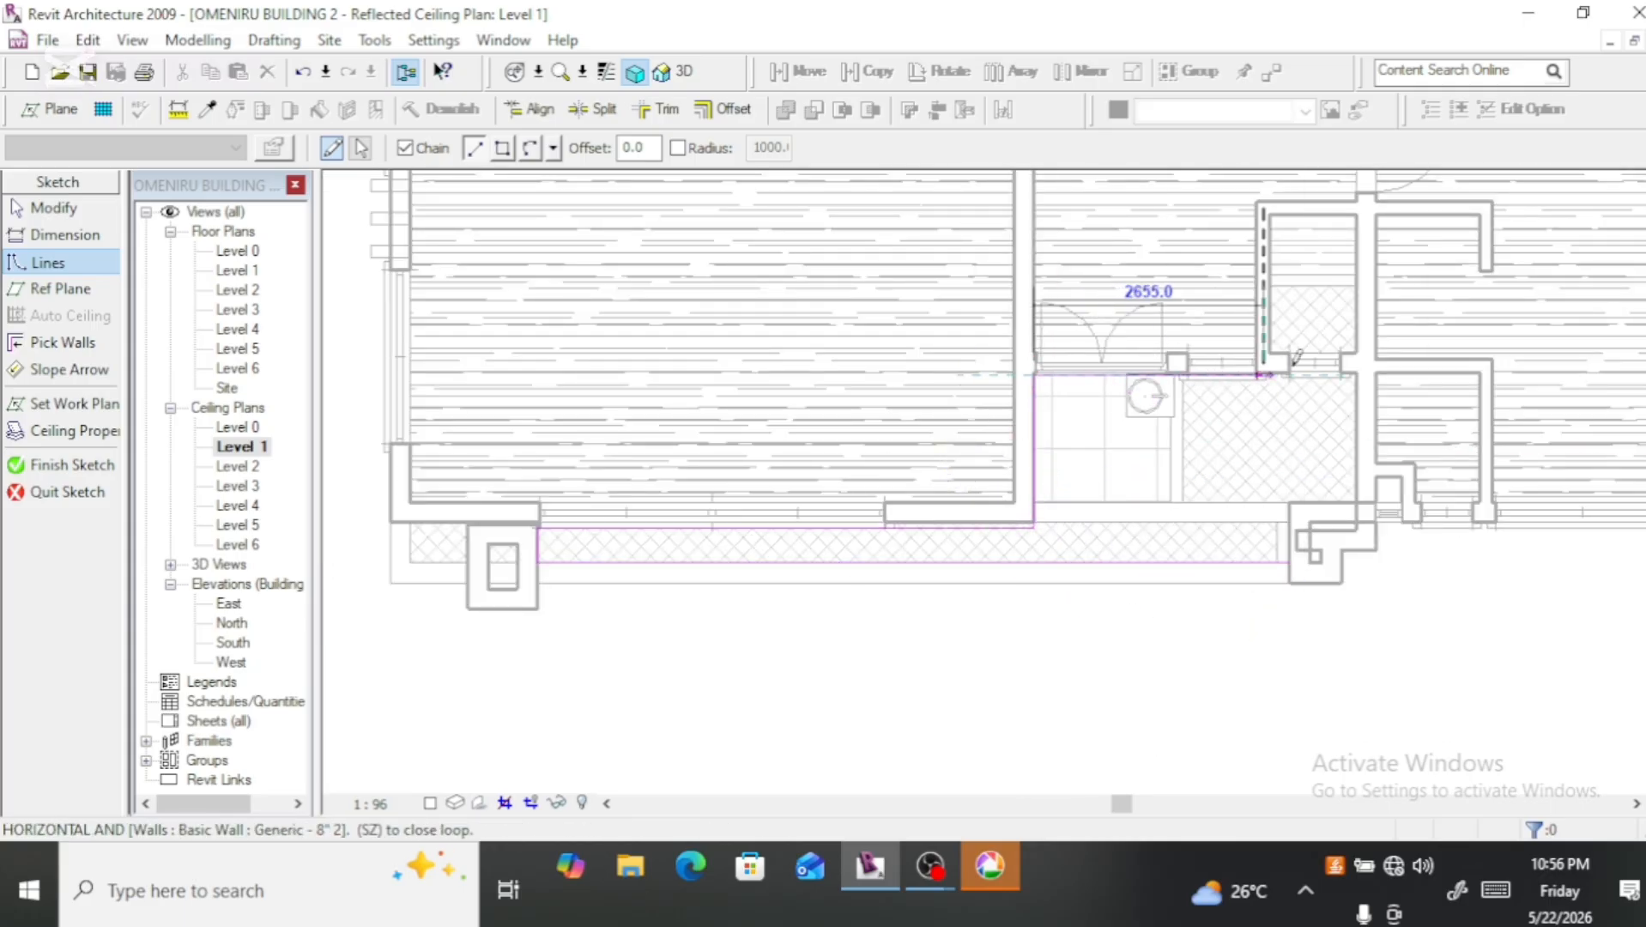
pyautogui.click(1357, 375)
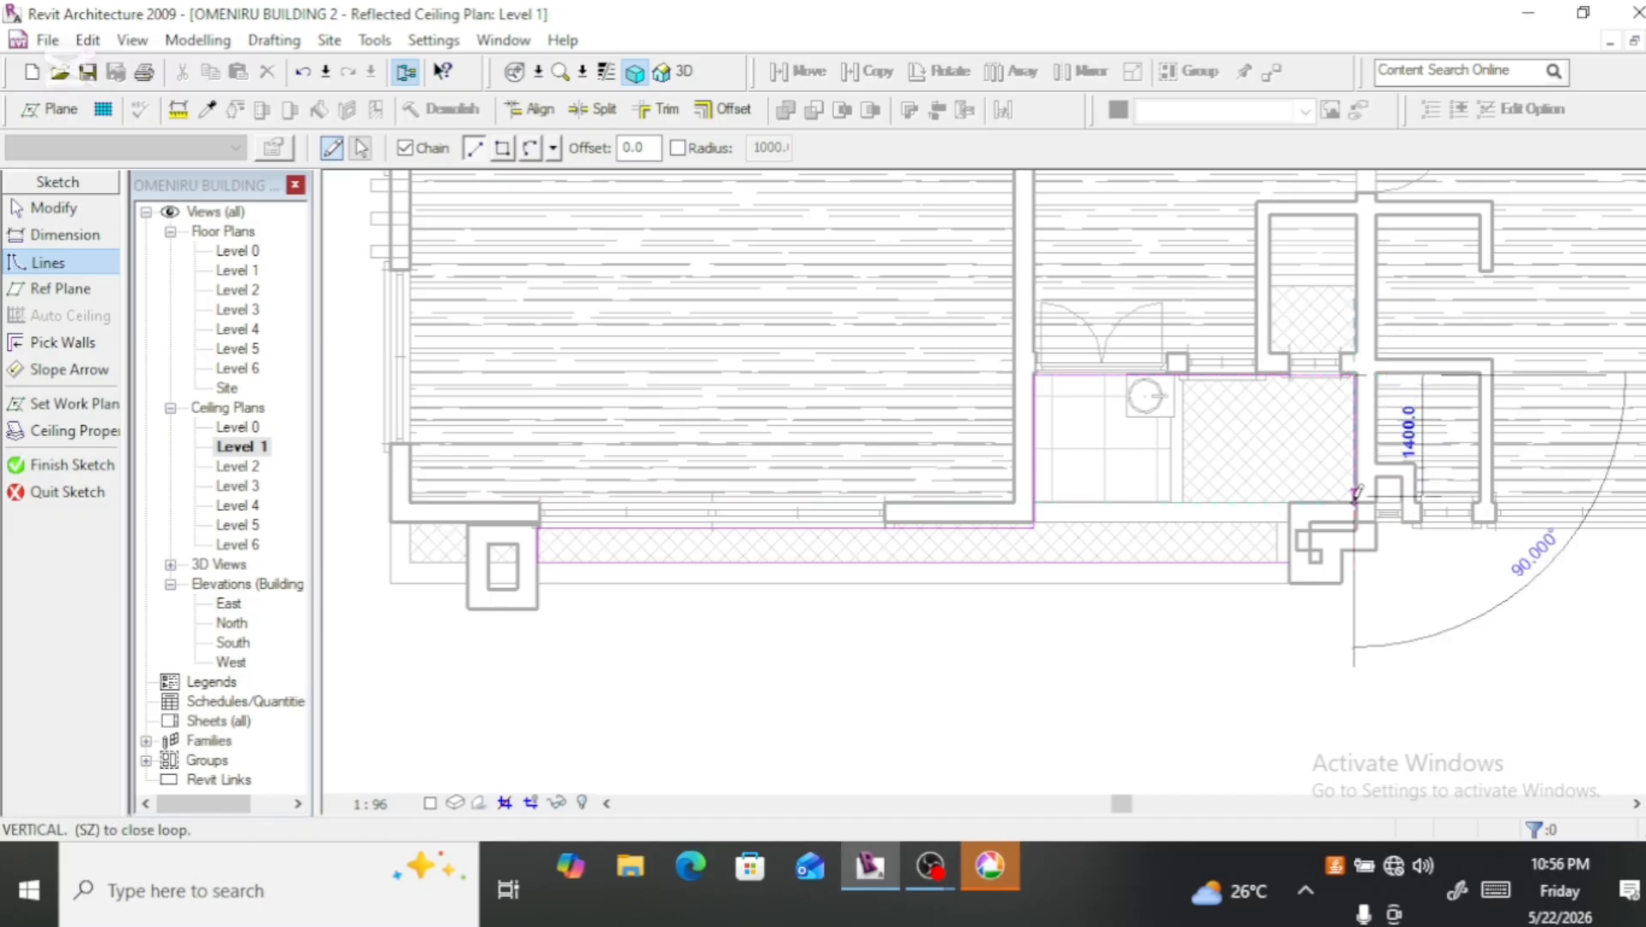
# Step: Draw the recess's right side 1500 mm long, a 700 mm return to the column, and a 670 mm line down to the front edge, ending line drawing
pyautogui.scroll(4, 1358, 489)
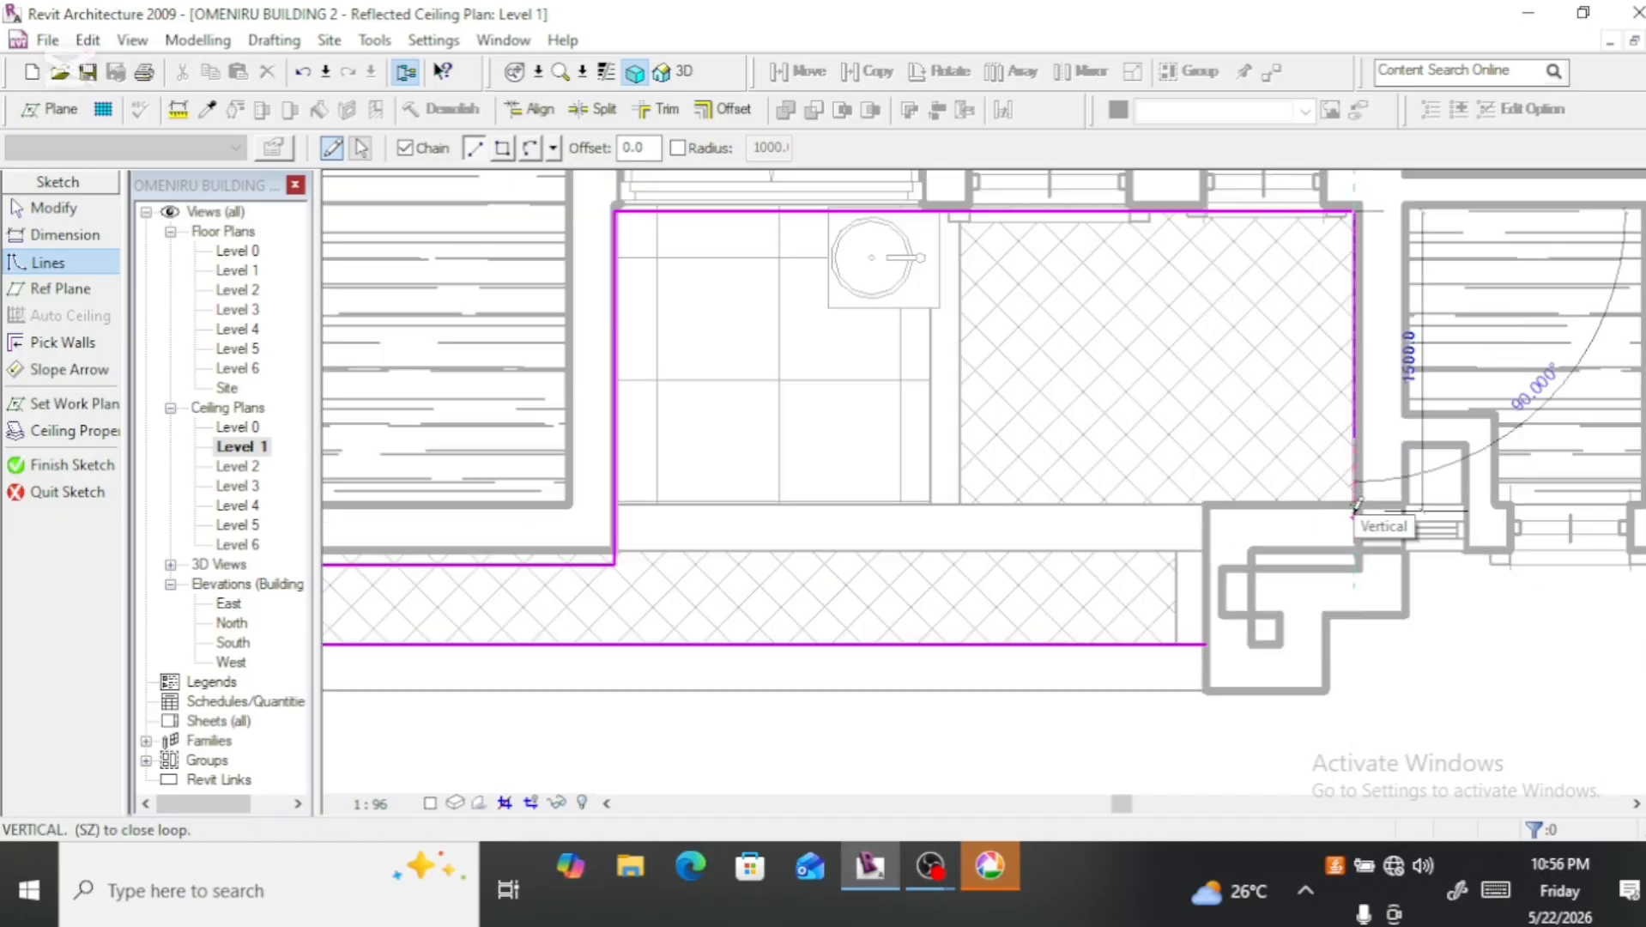
pyautogui.click(1355, 511)
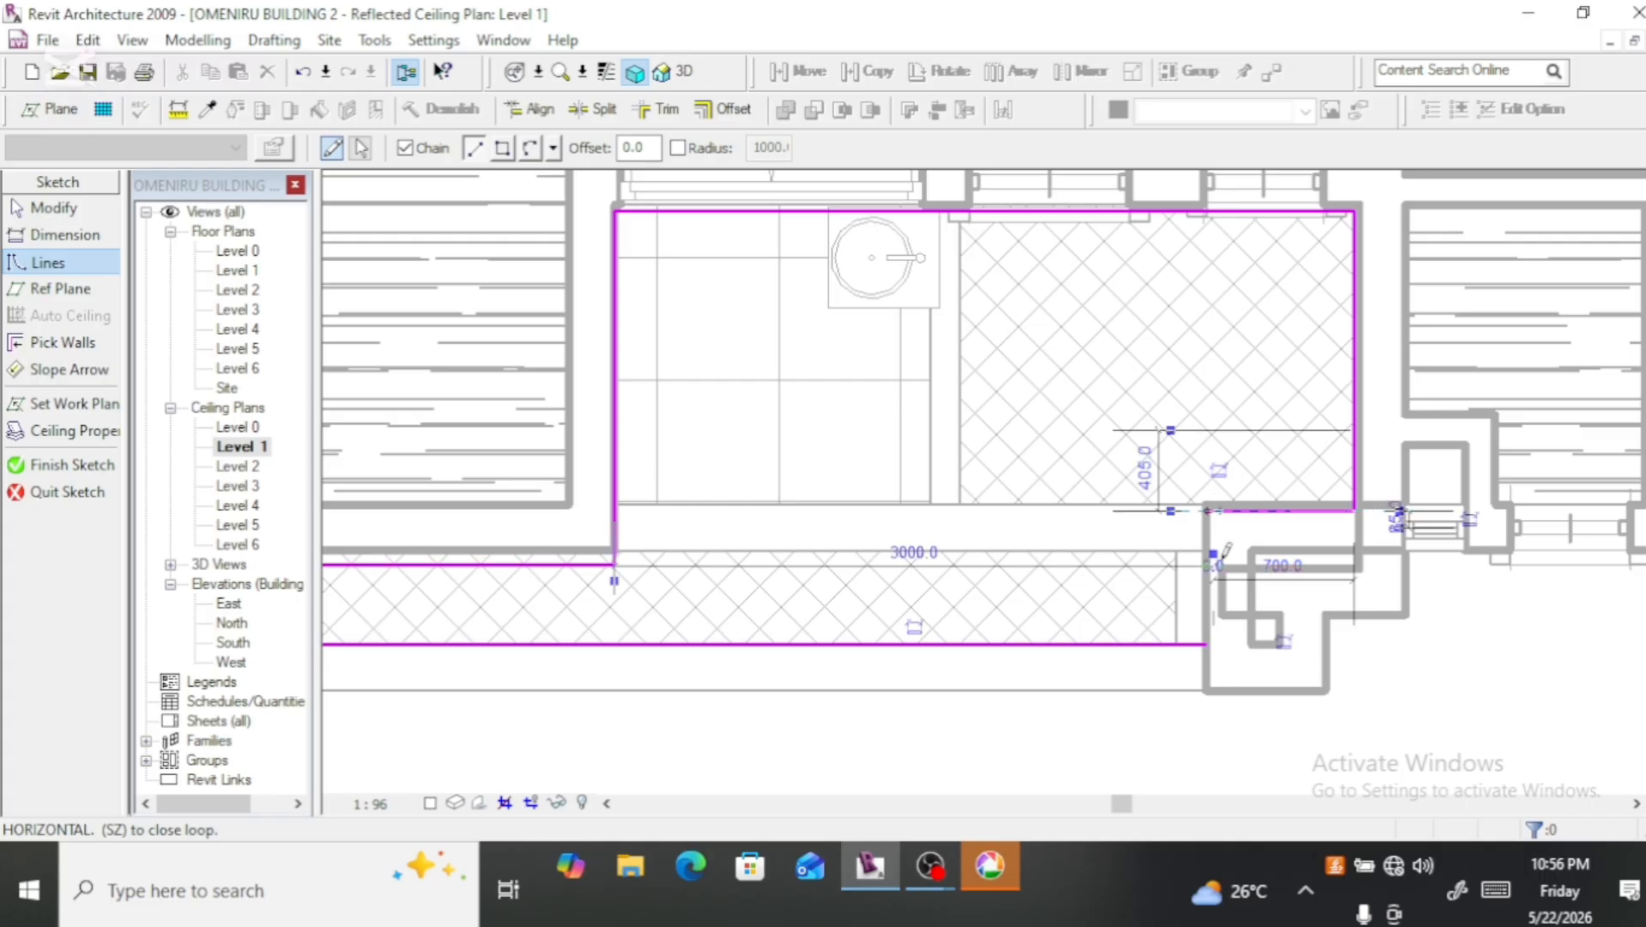
pyautogui.click(1212, 512)
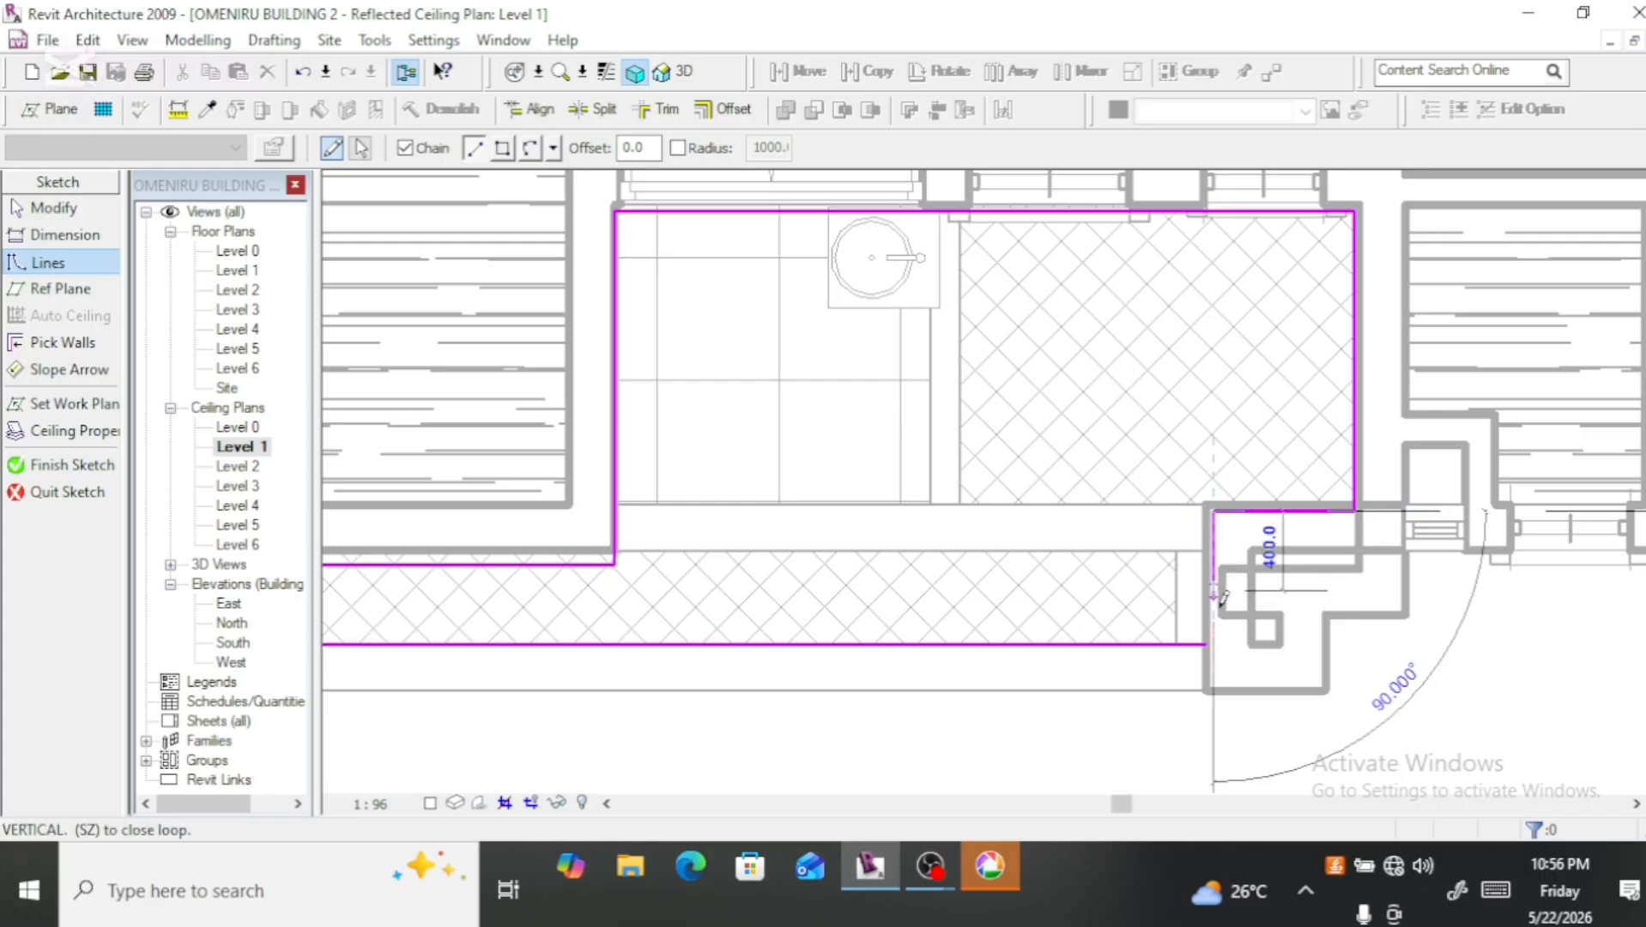
pyautogui.click(1213, 645)
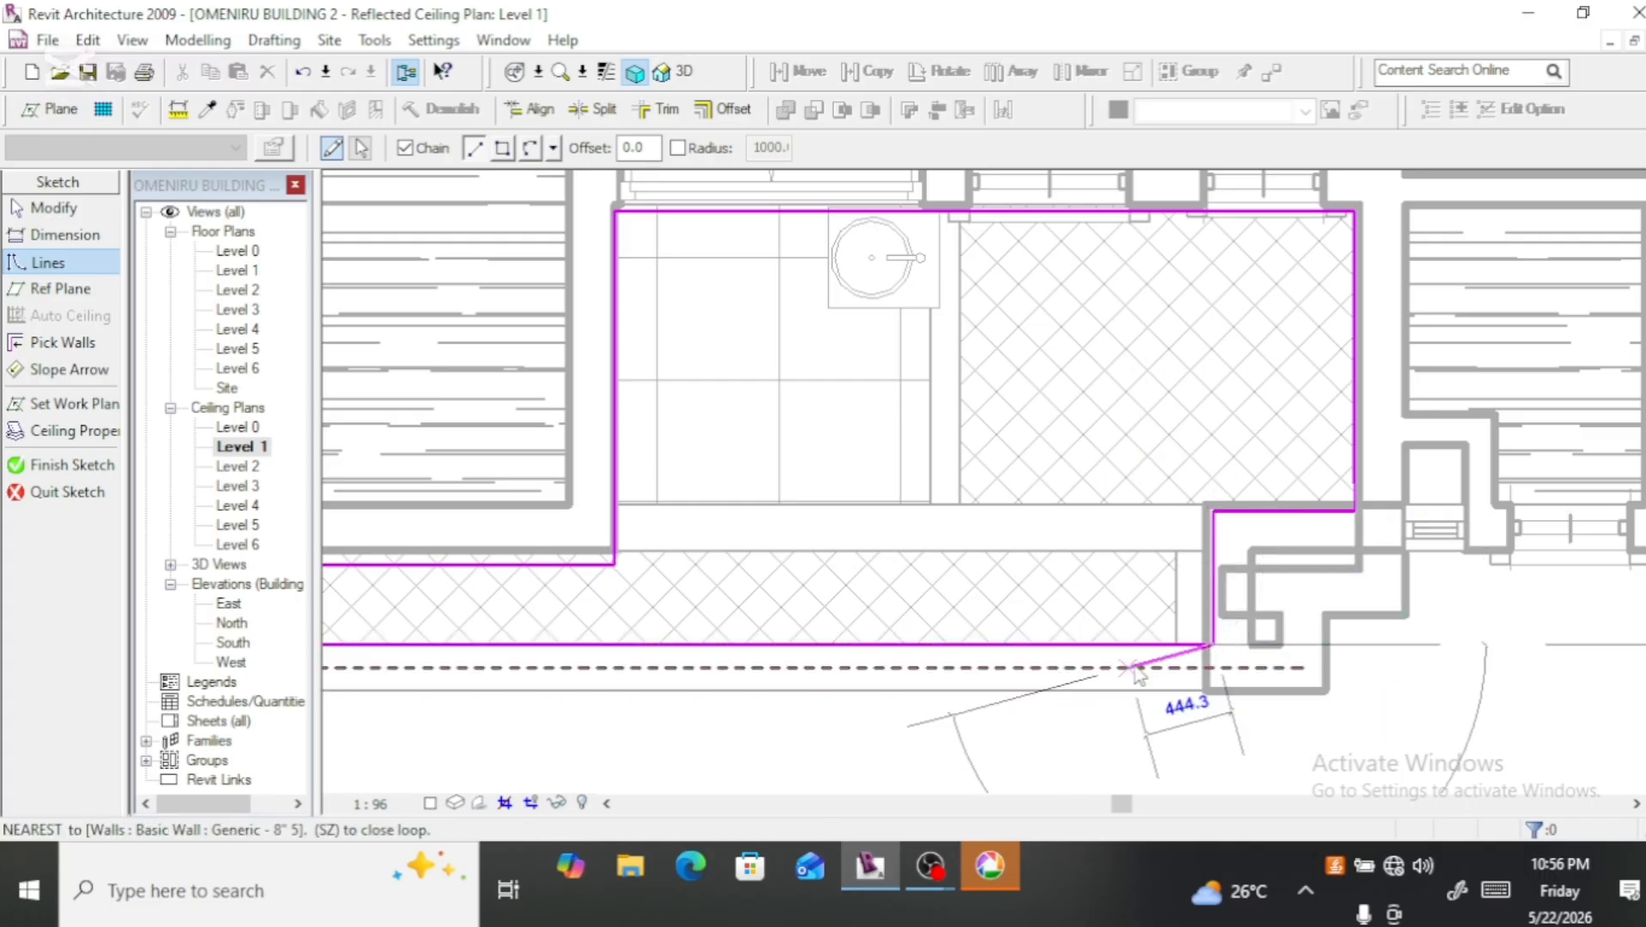
pyautogui.press('Escape')
pyautogui.press('Escape')
# Step: Align the balcony boundary line along the hall's front wall to the floor edge, and trim the front edge to meet the right column line
pyautogui.click(545, 565)
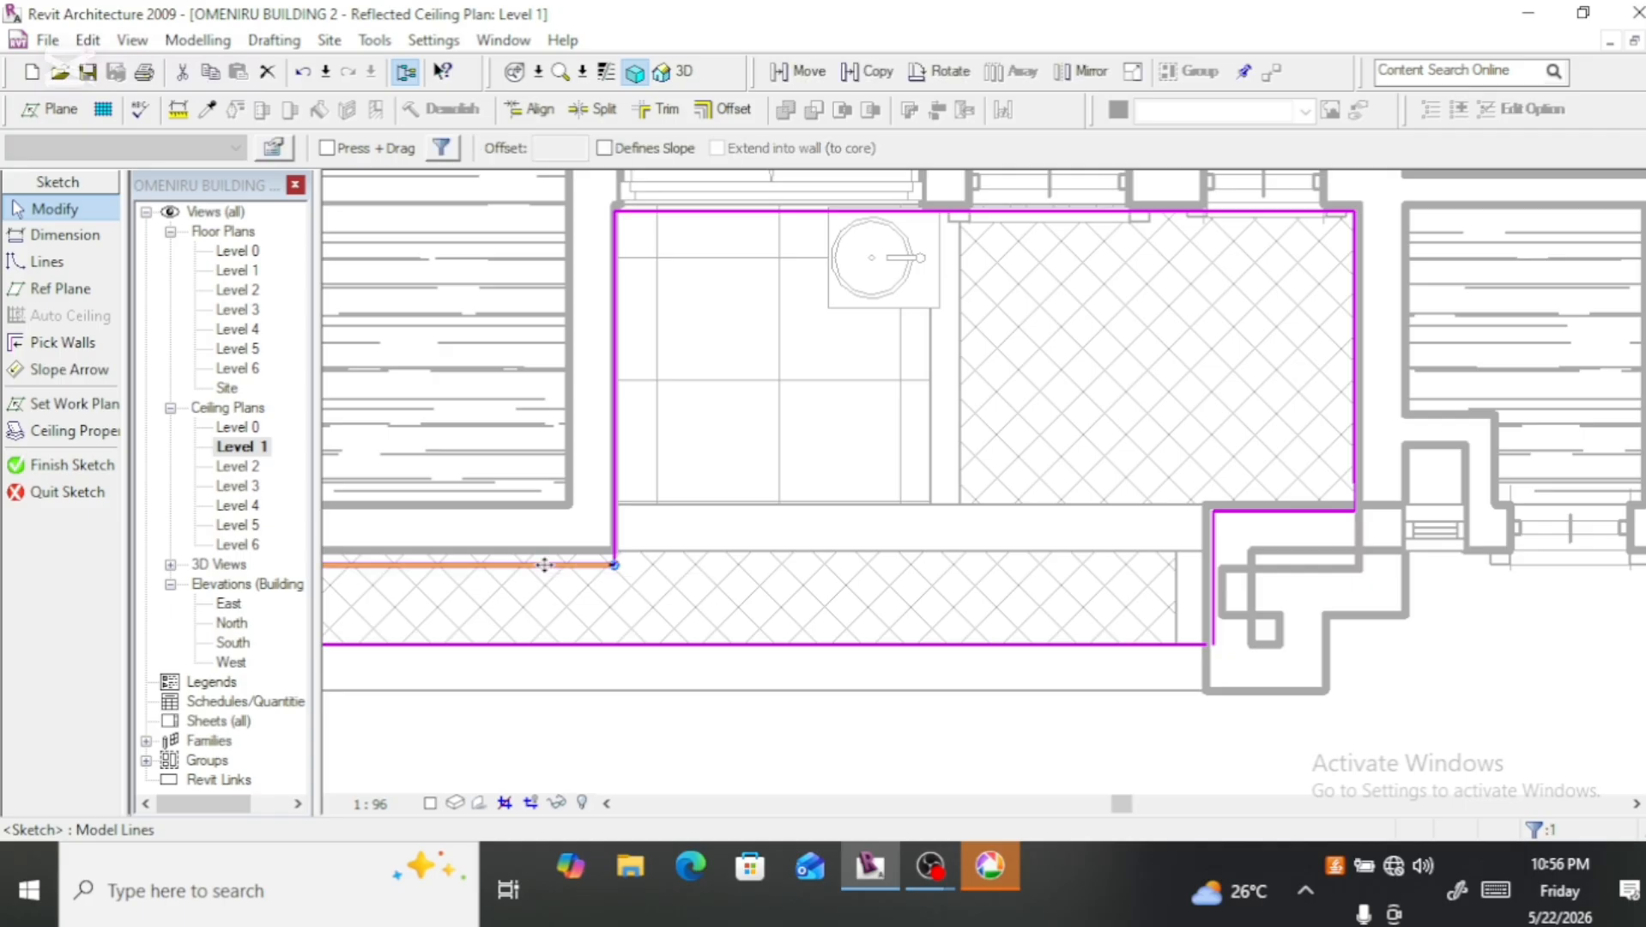
pyautogui.moveTo(550, 533); pyautogui.dragTo(572, 547)
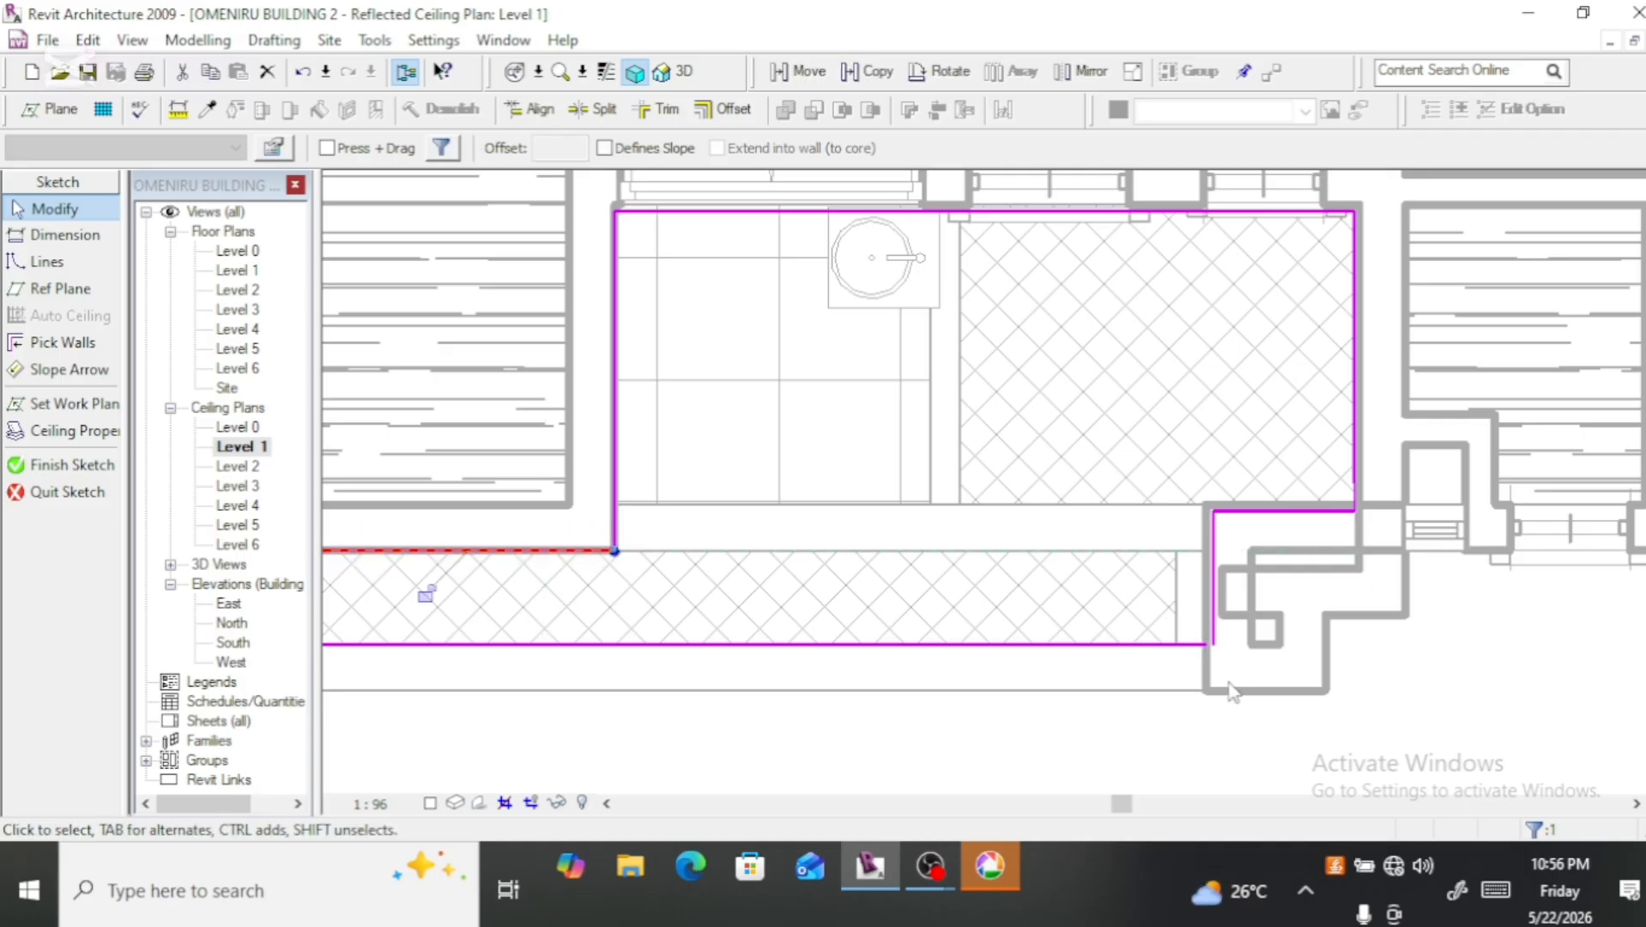
pyautogui.scroll(2, 1217, 650)
pyautogui.scroll(2, 1217, 650)
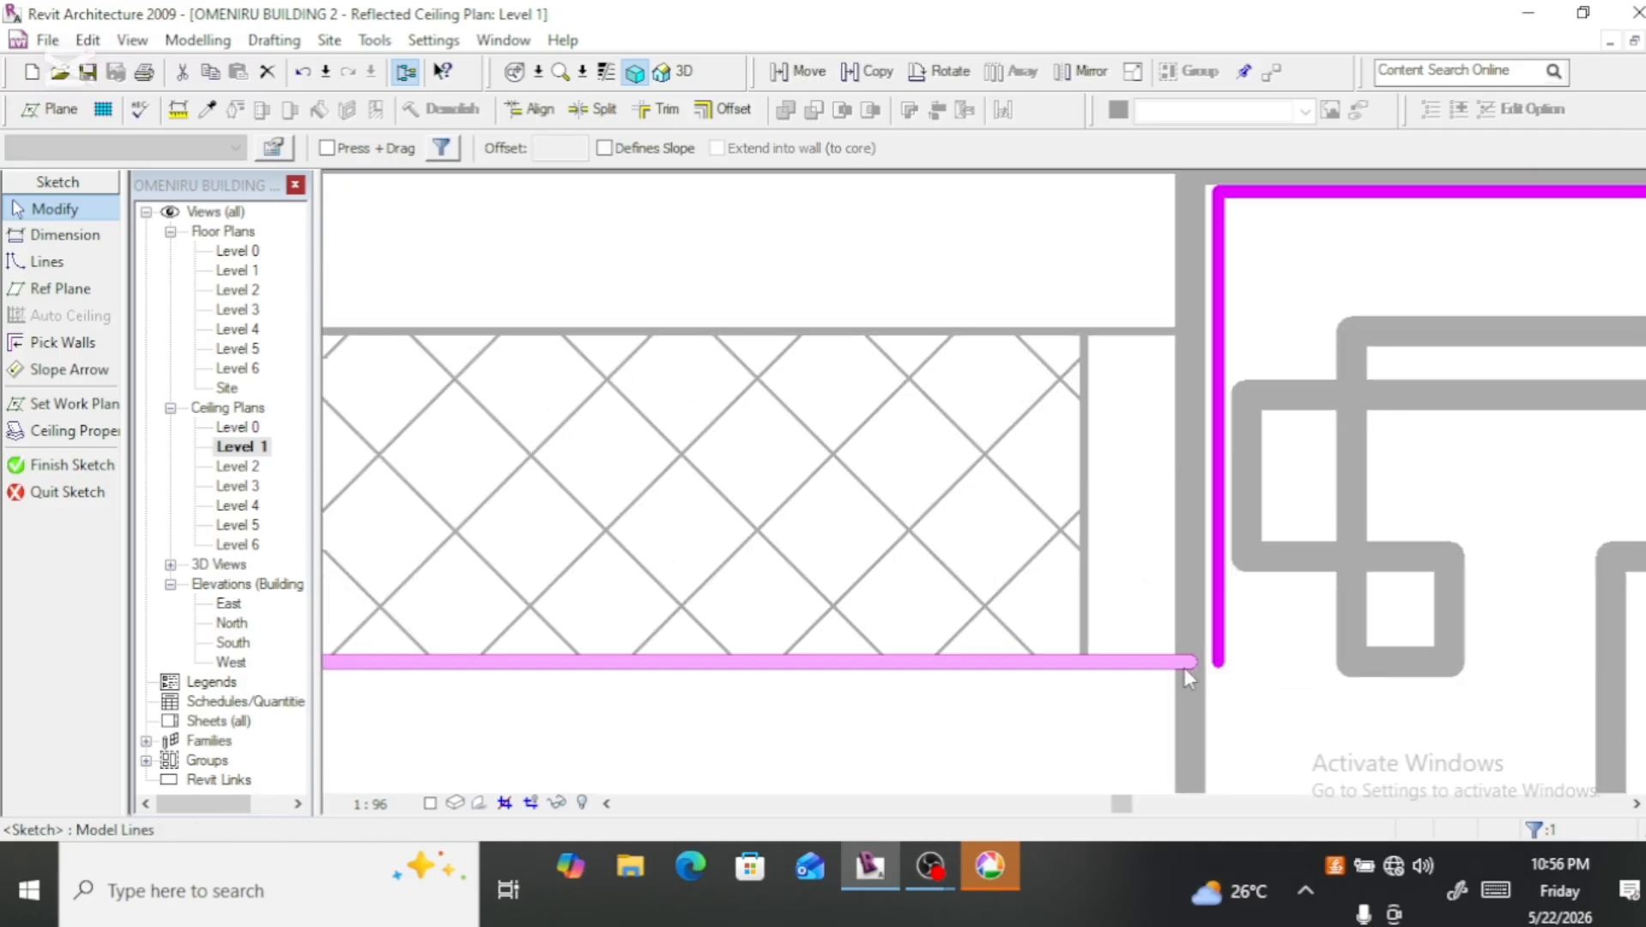
pyautogui.click(661, 110)
pyautogui.click(1235, 630)
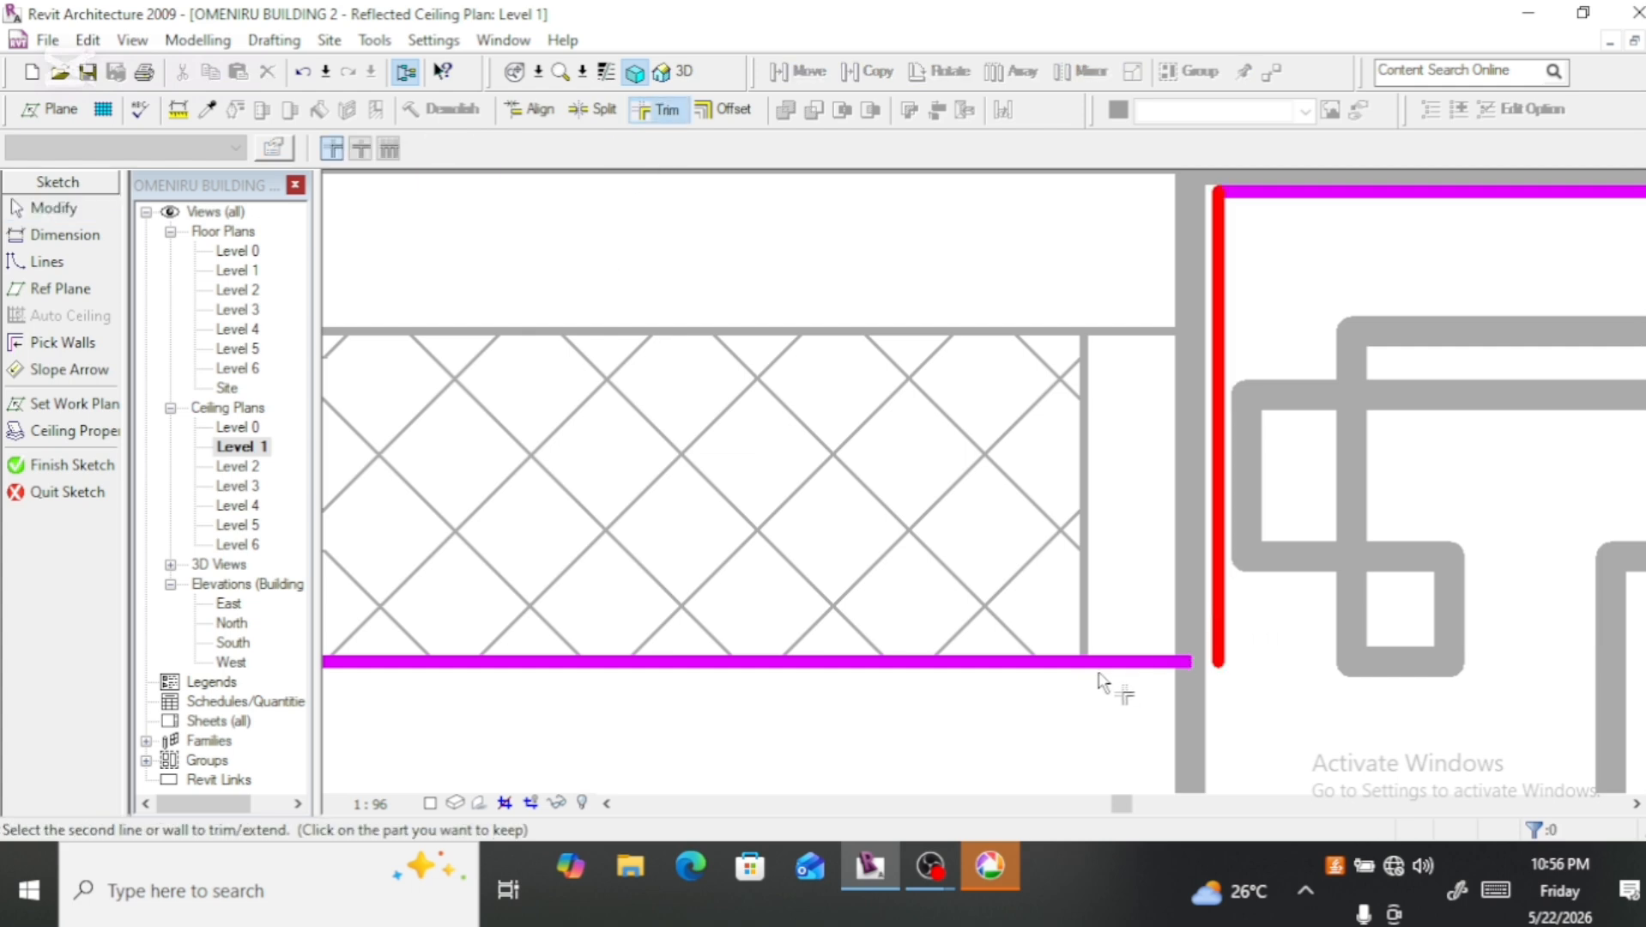
pyautogui.click(1104, 666)
pyautogui.scroll(-2, 1092, 709)
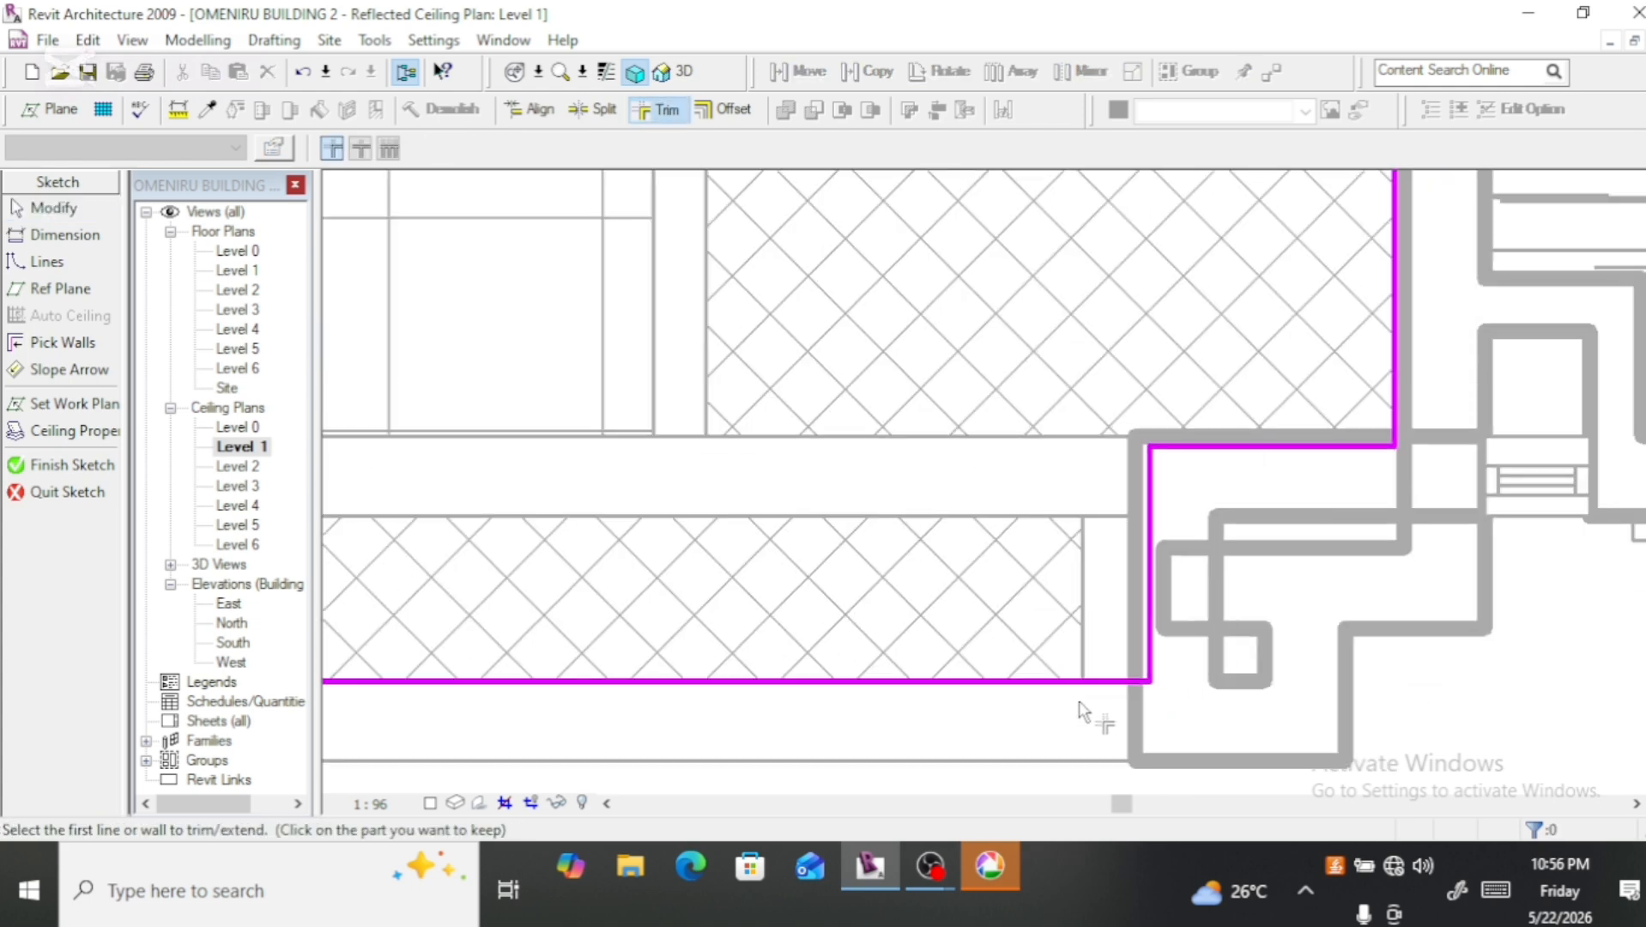
# Step: Shift the boundary's right column line and short return line onto the column's wall centrelines, and finish the ceiling sketch
pyautogui.press('Escape')
pyautogui.click(1148, 607)
pyautogui.moveTo(1149, 607)
pyautogui.mouseDown()
pyautogui.moveTo(1124, 592)
pyautogui.moveTo(1135, 611)
pyautogui.mouseUp()
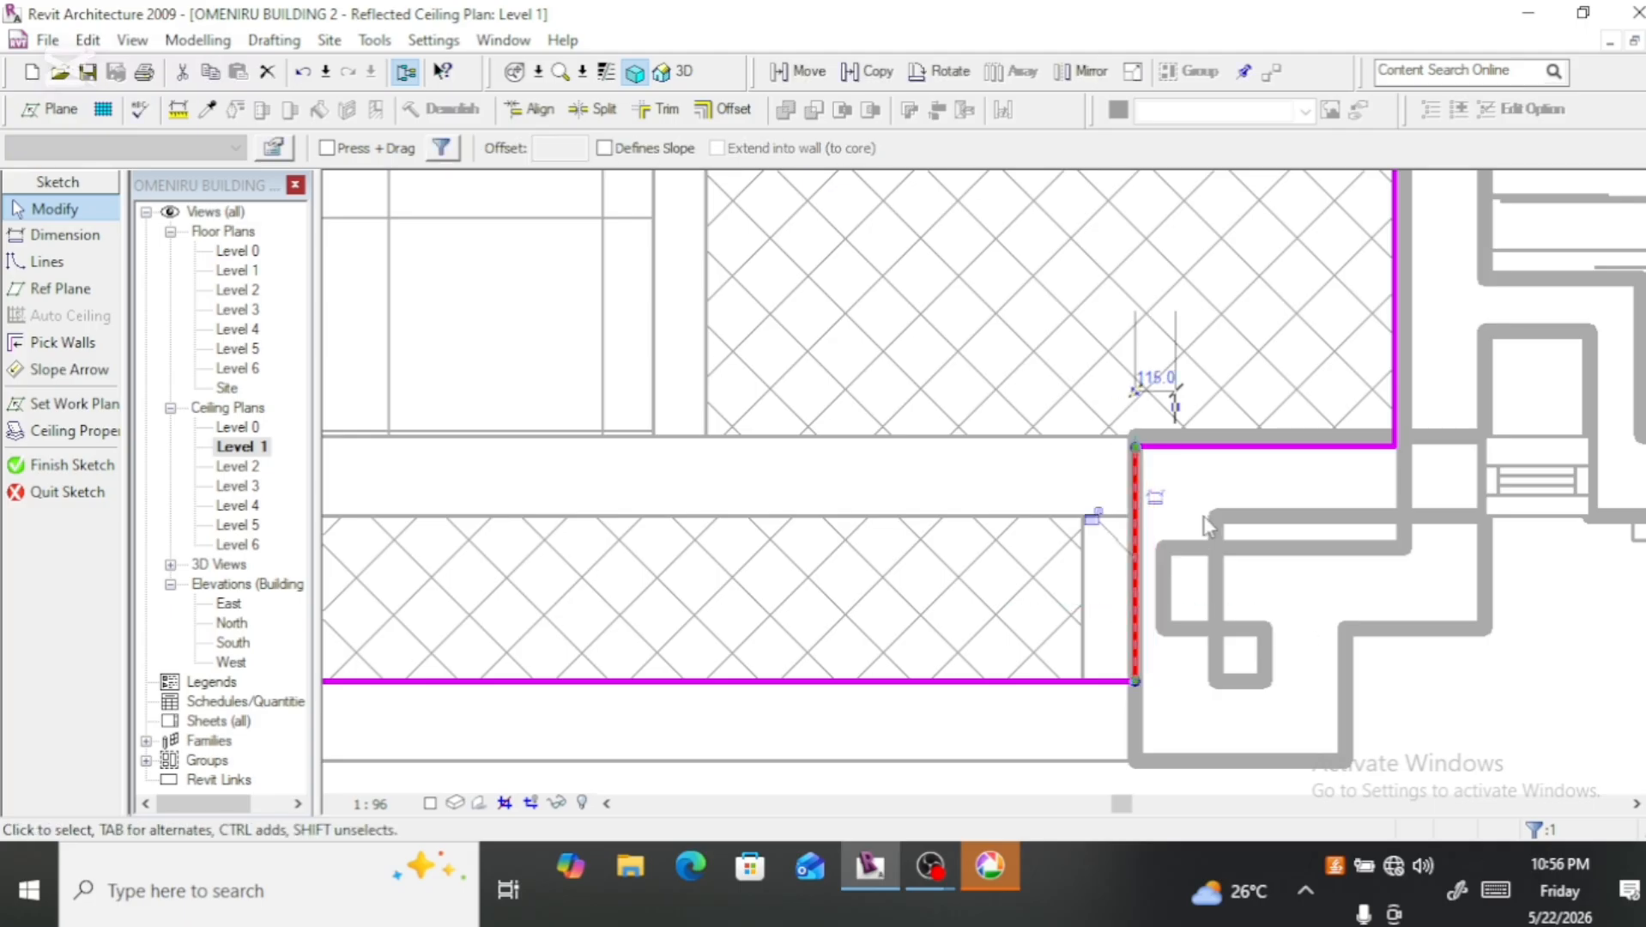
pyautogui.click(1246, 448)
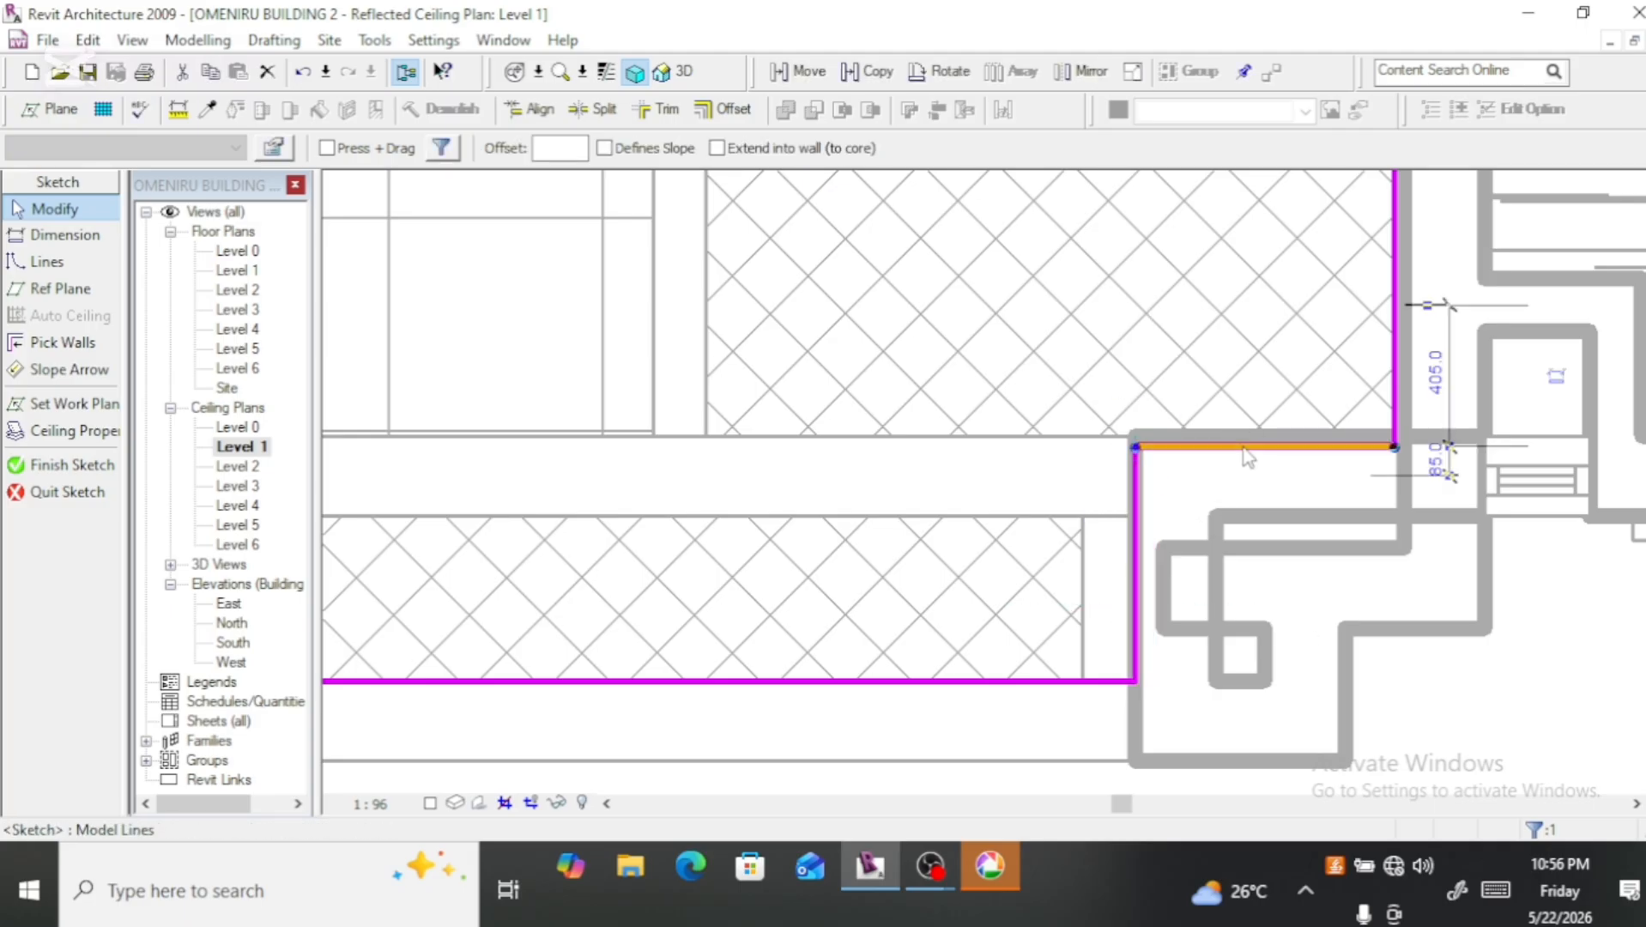
pyautogui.moveTo(1232, 422)
pyautogui.mouseDown()
pyautogui.moveTo(1241, 411)
pyautogui.moveTo(1236, 436)
pyautogui.mouseUp()
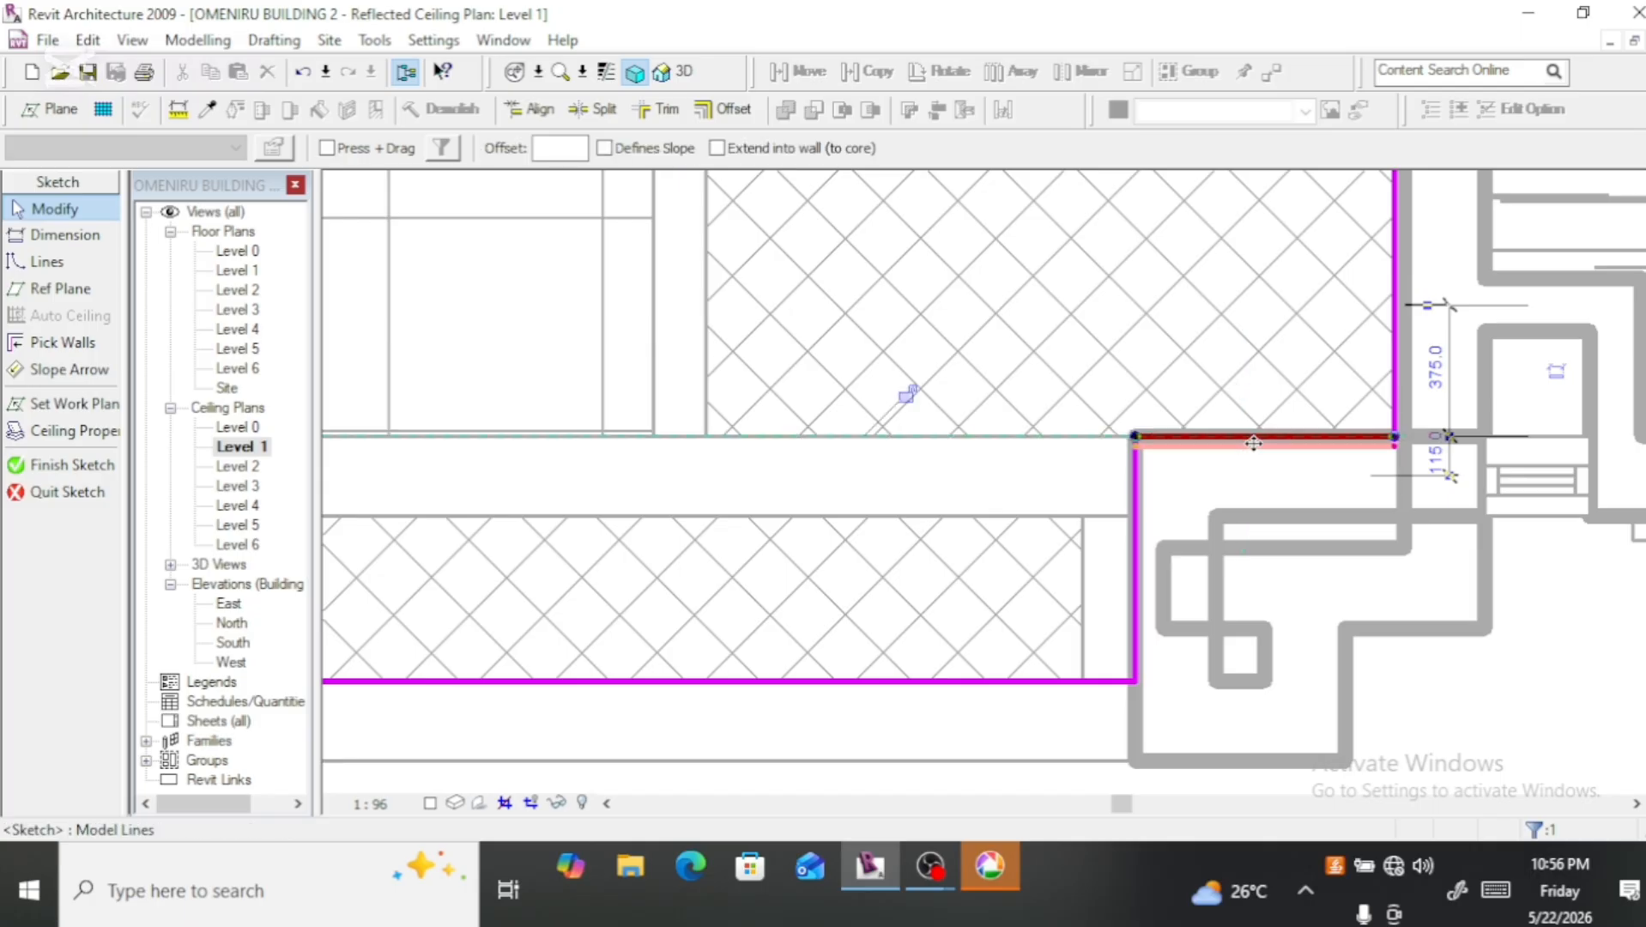
pyautogui.scroll(-1, 1262, 496)
pyautogui.scroll(-3, 1261, 496)
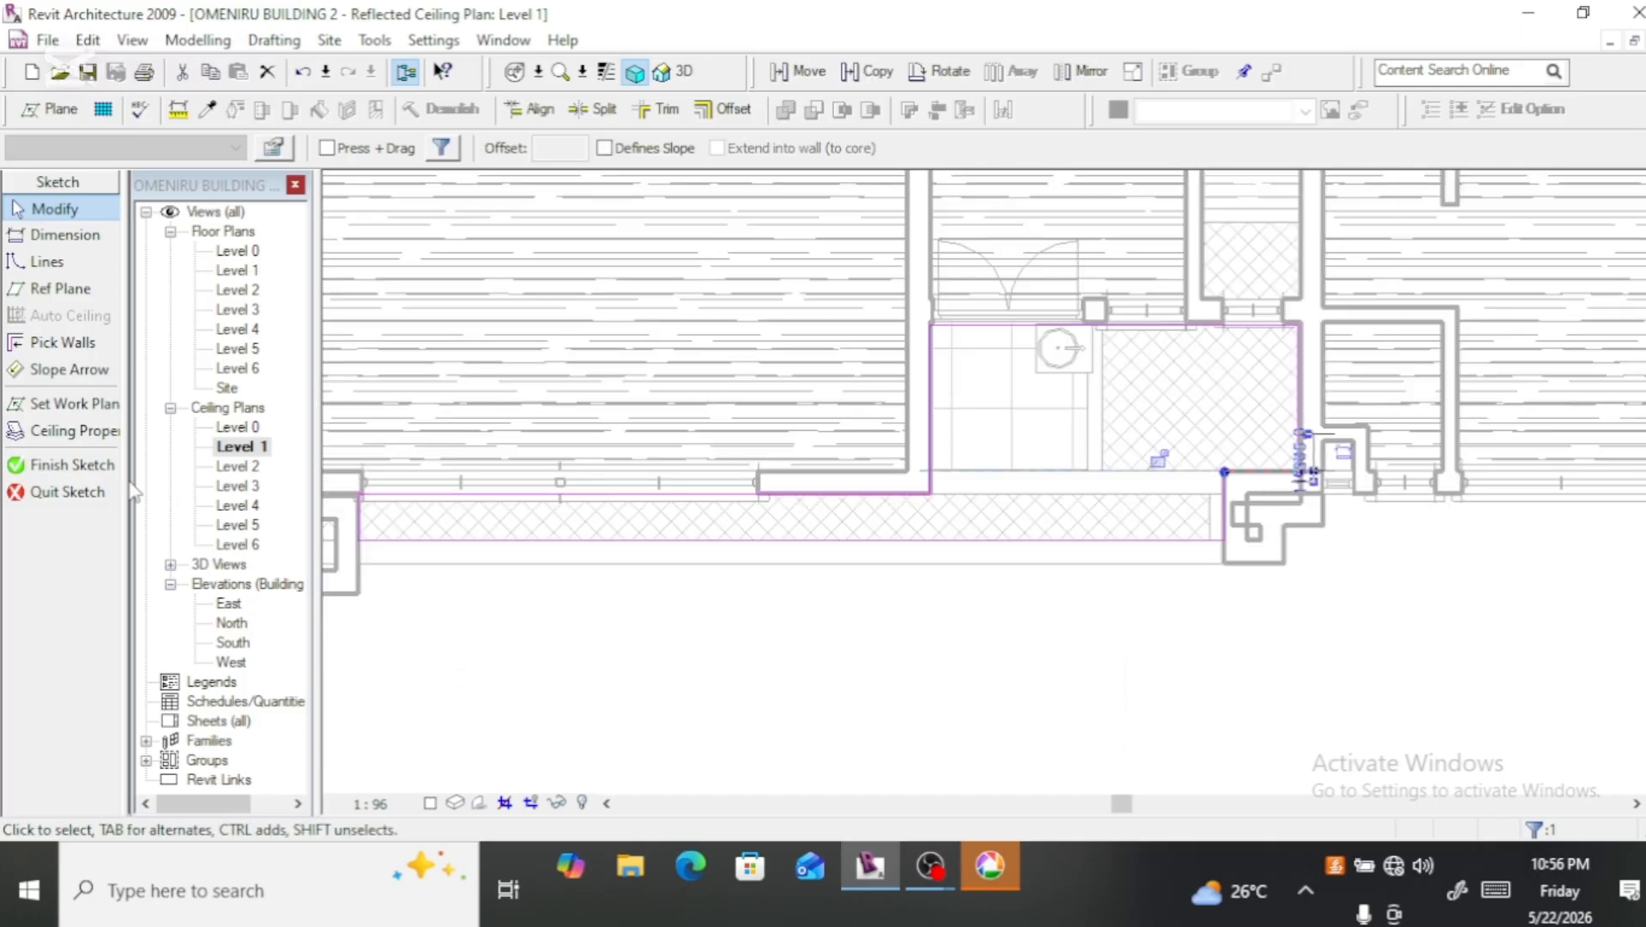
pyautogui.click(71, 465)
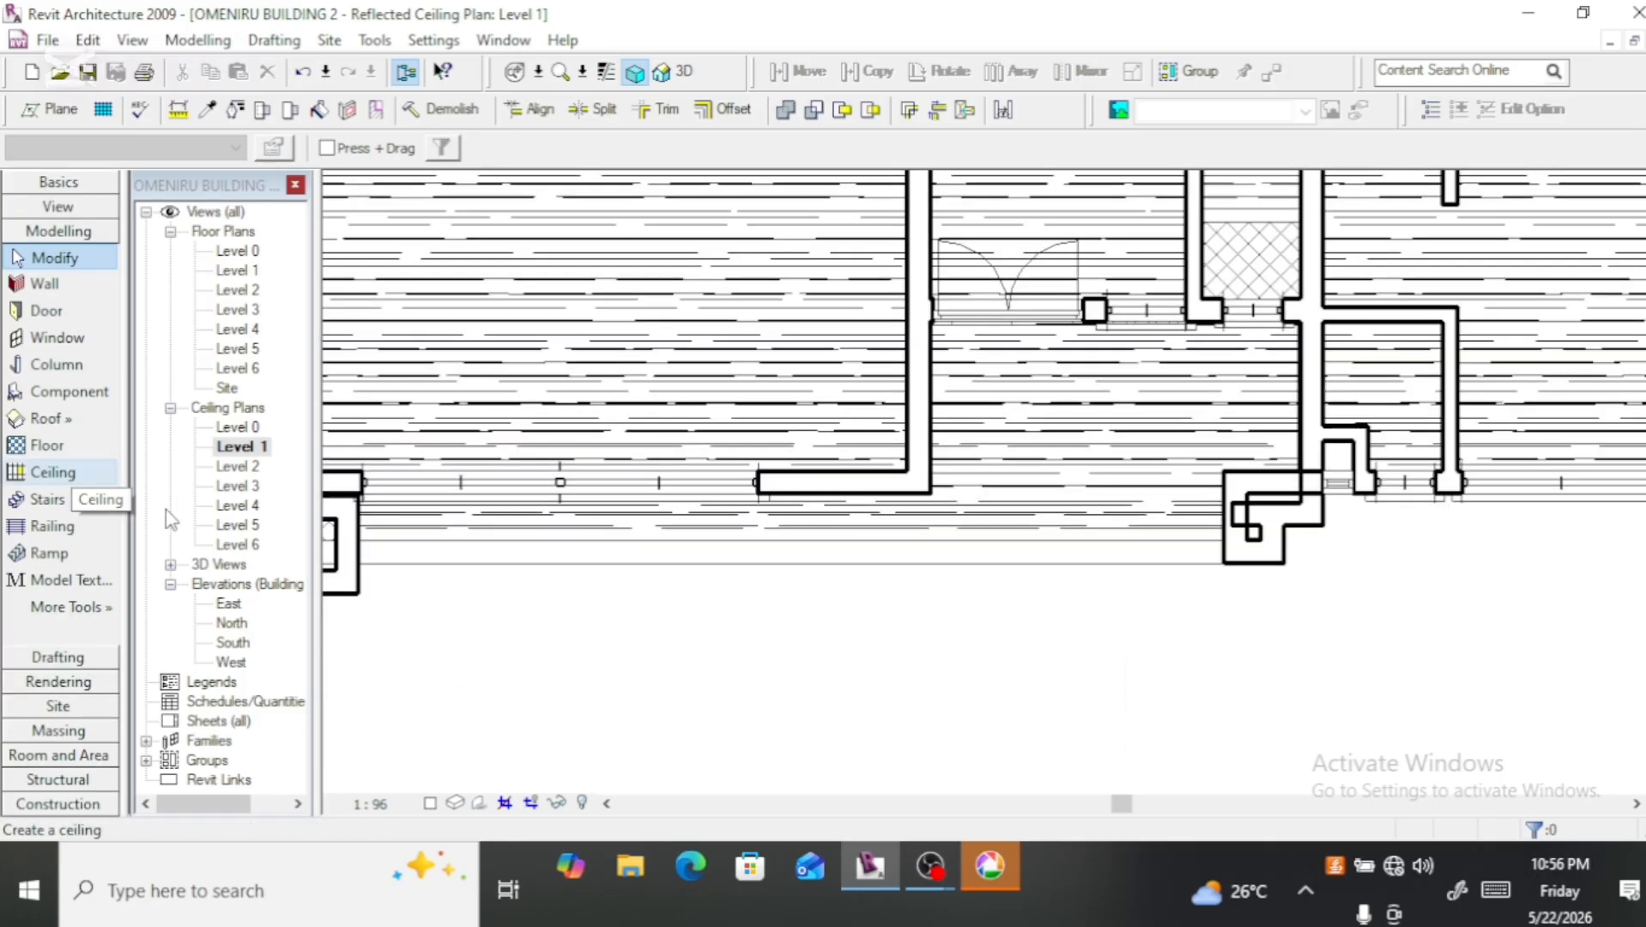
# Step: Examine the front balcony ceiling from below in the 3D view, close to the entrance column and front beam
pyautogui.scroll(-4, 978, 532)
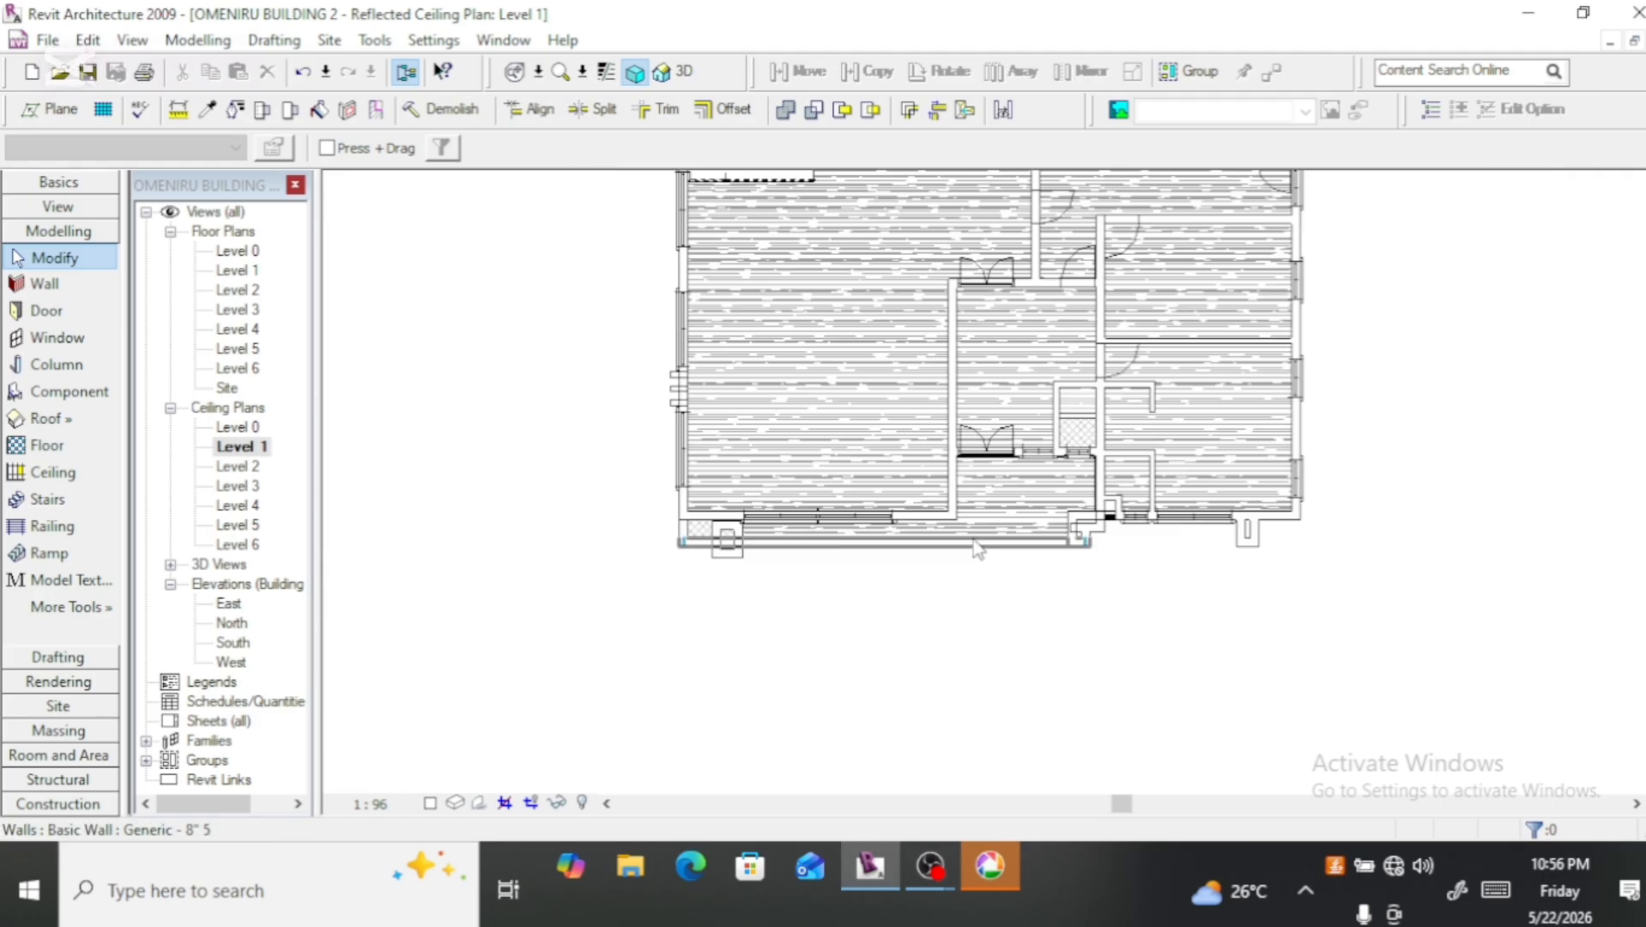
pyautogui.click(685, 74)
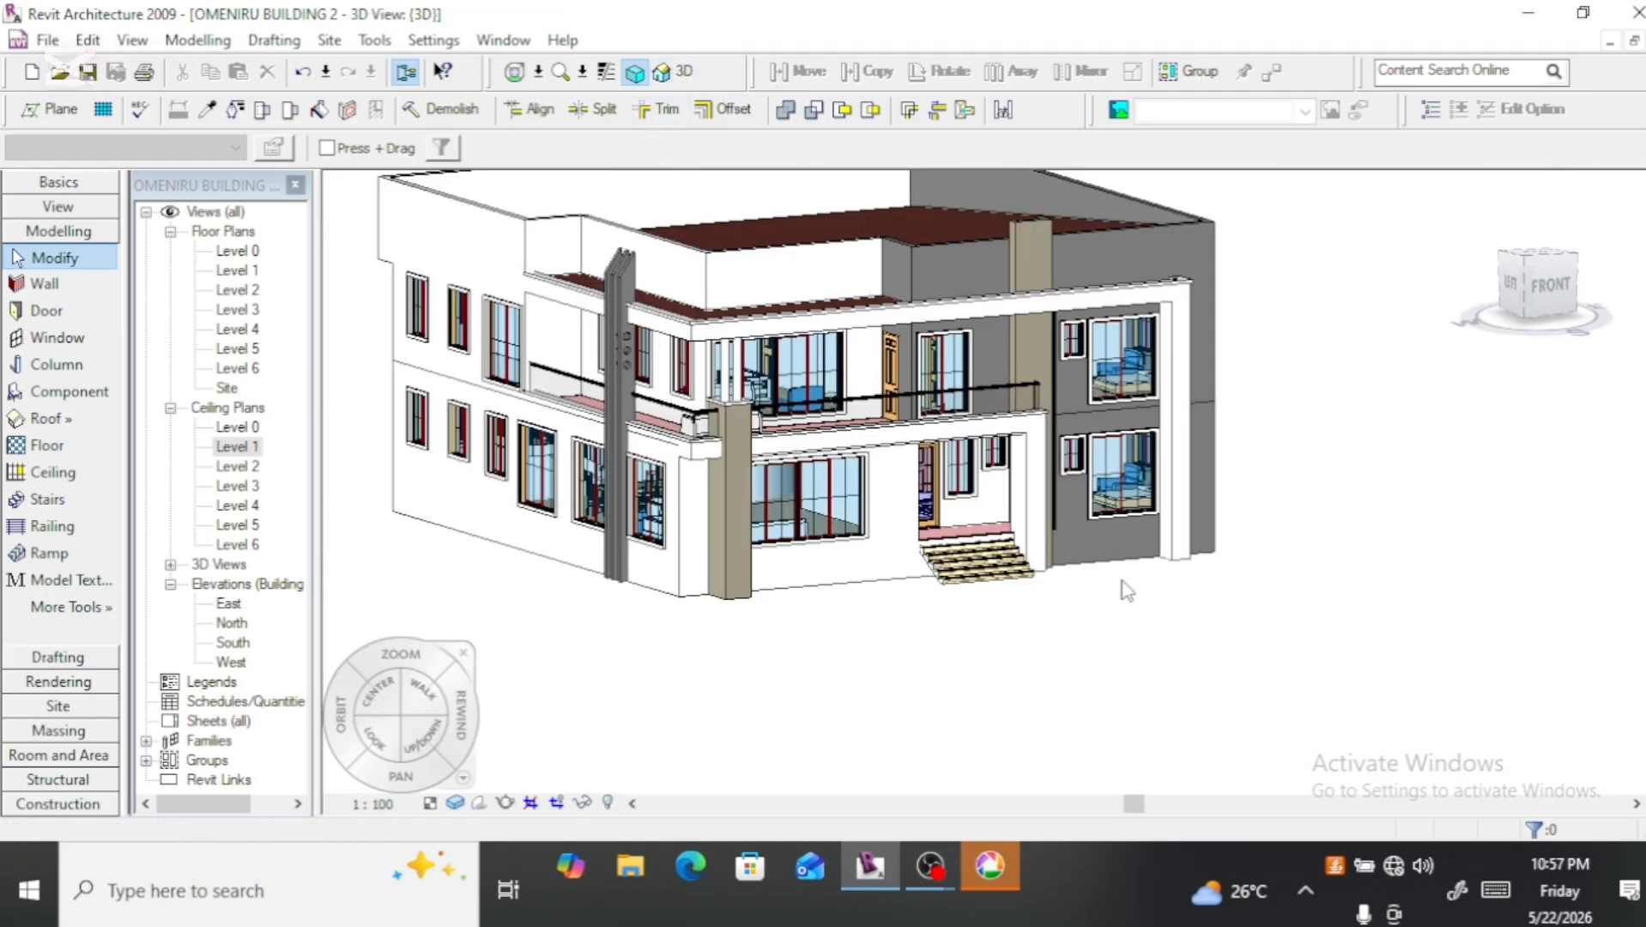
pyautogui.click(1525, 288)
pyautogui.moveTo(1532, 287); pyautogui.dragTo(1532, 225)
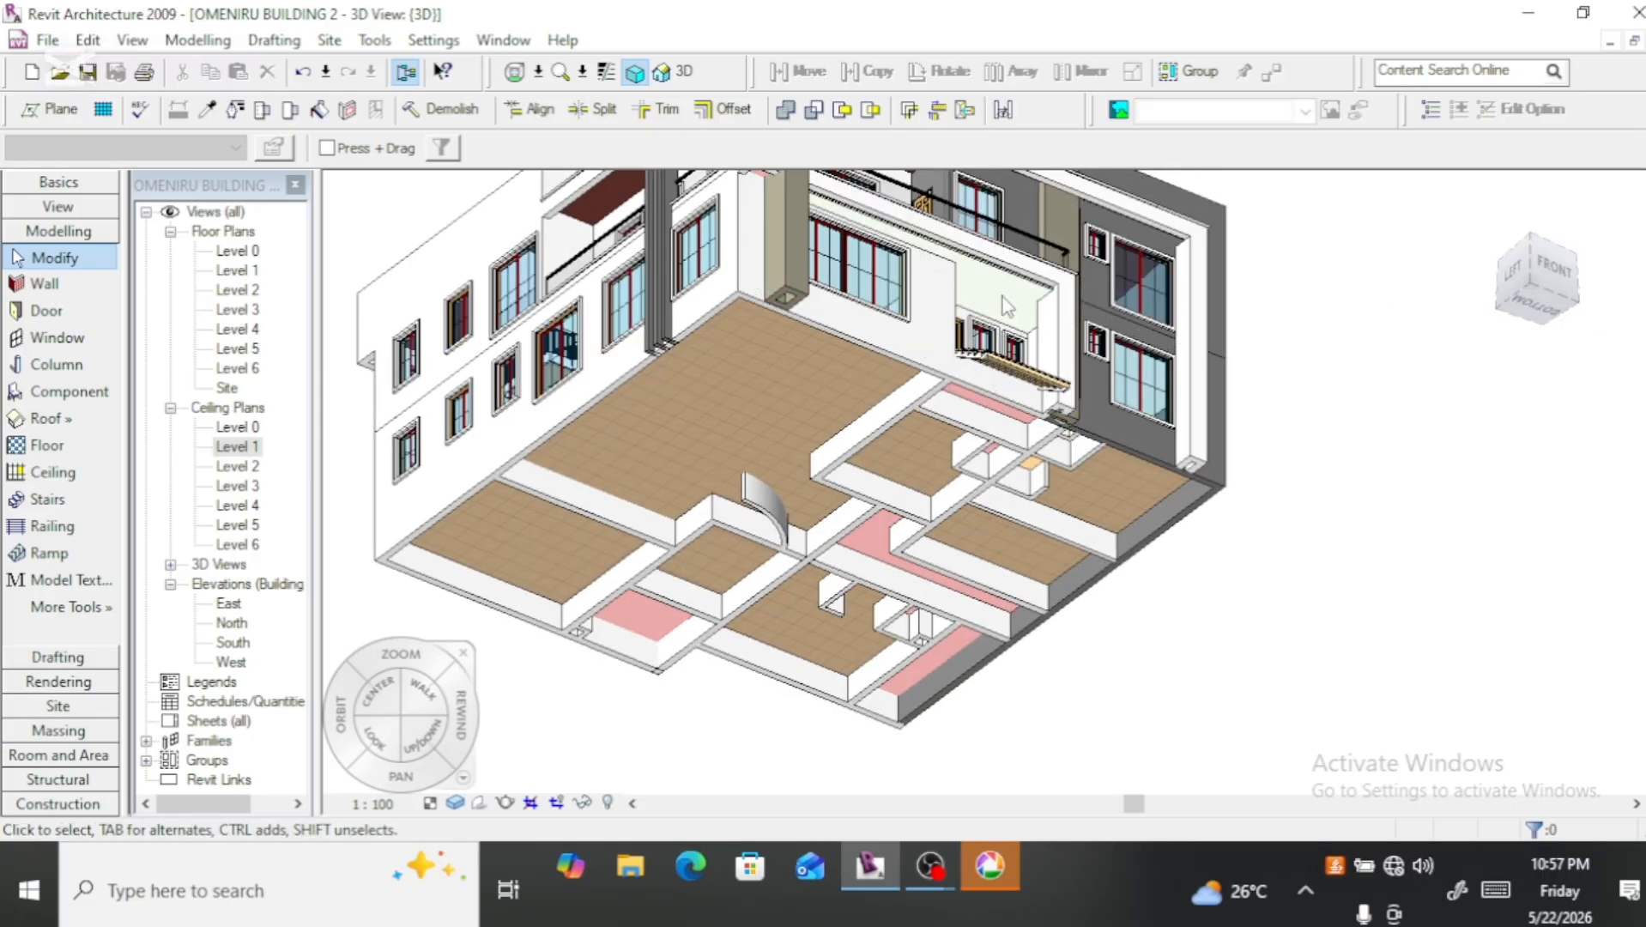
pyautogui.scroll(2, 1017, 284)
pyautogui.scroll(2, 1013, 282)
pyautogui.scroll(2, 1050, 332)
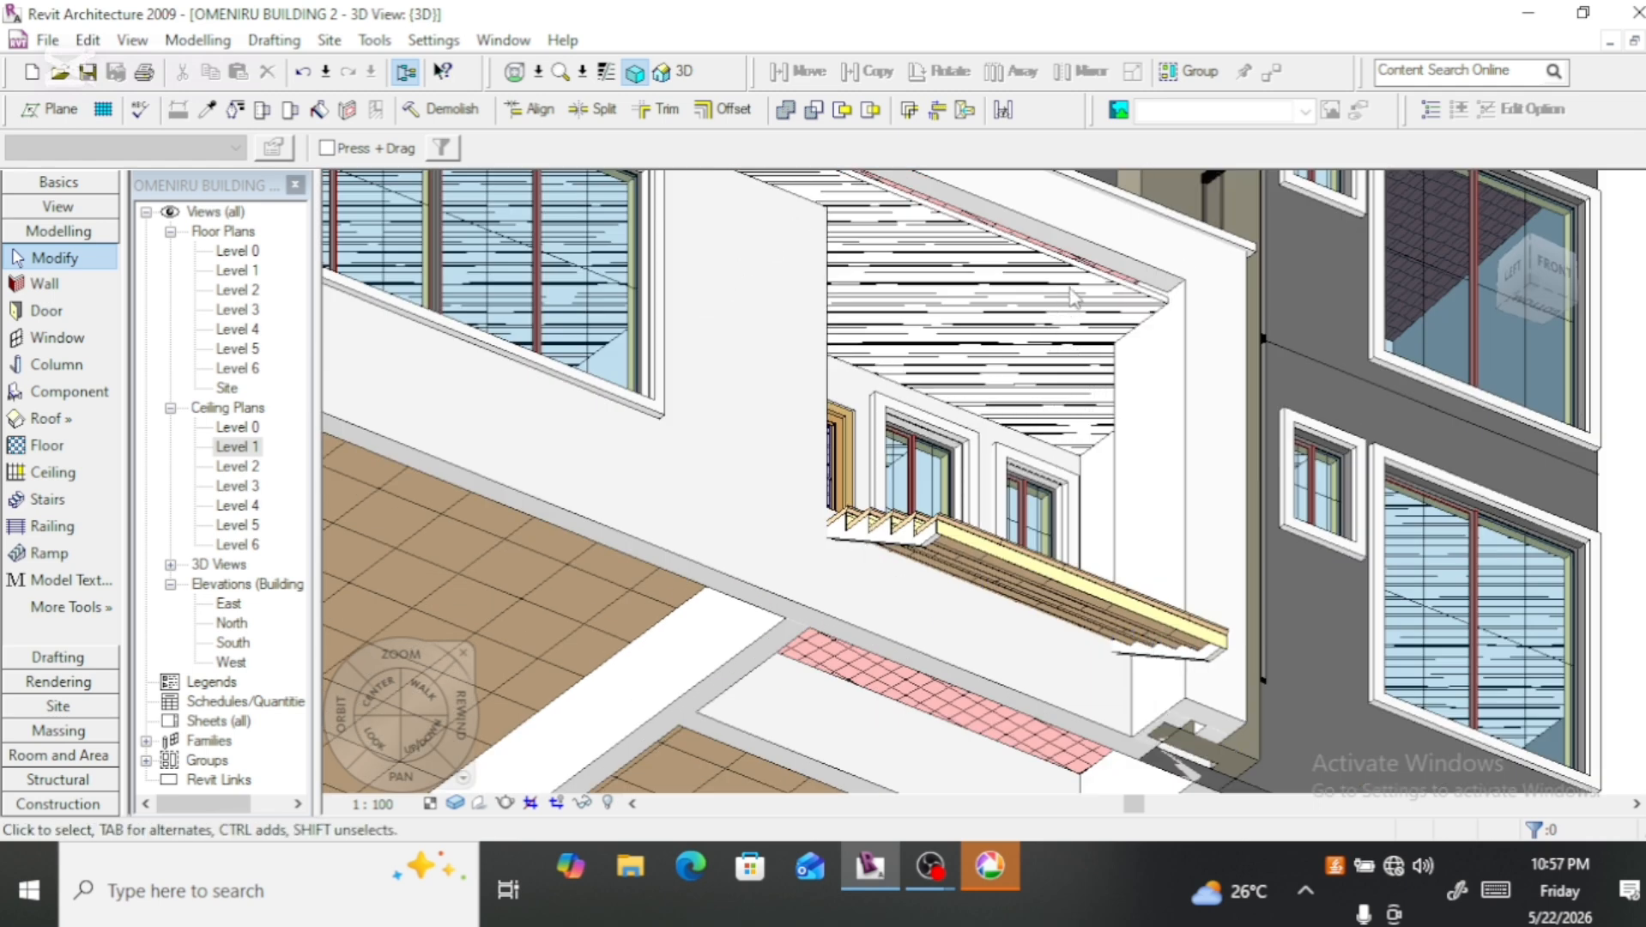
pyautogui.scroll(2, 1115, 301)
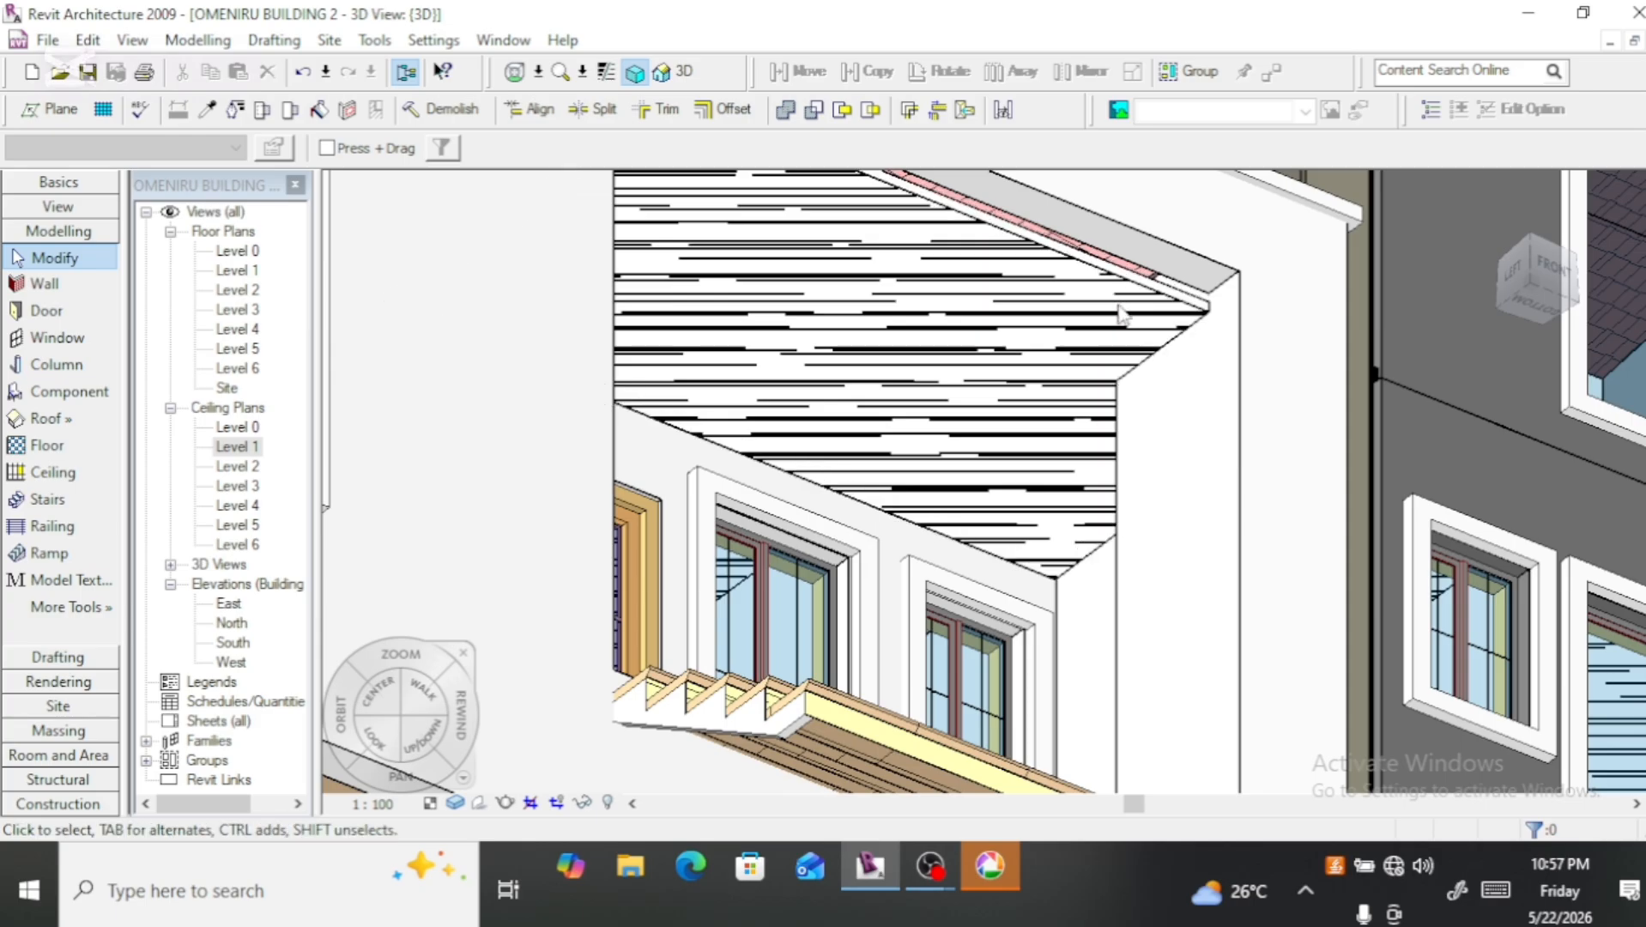
pyautogui.scroll(2, 1141, 310)
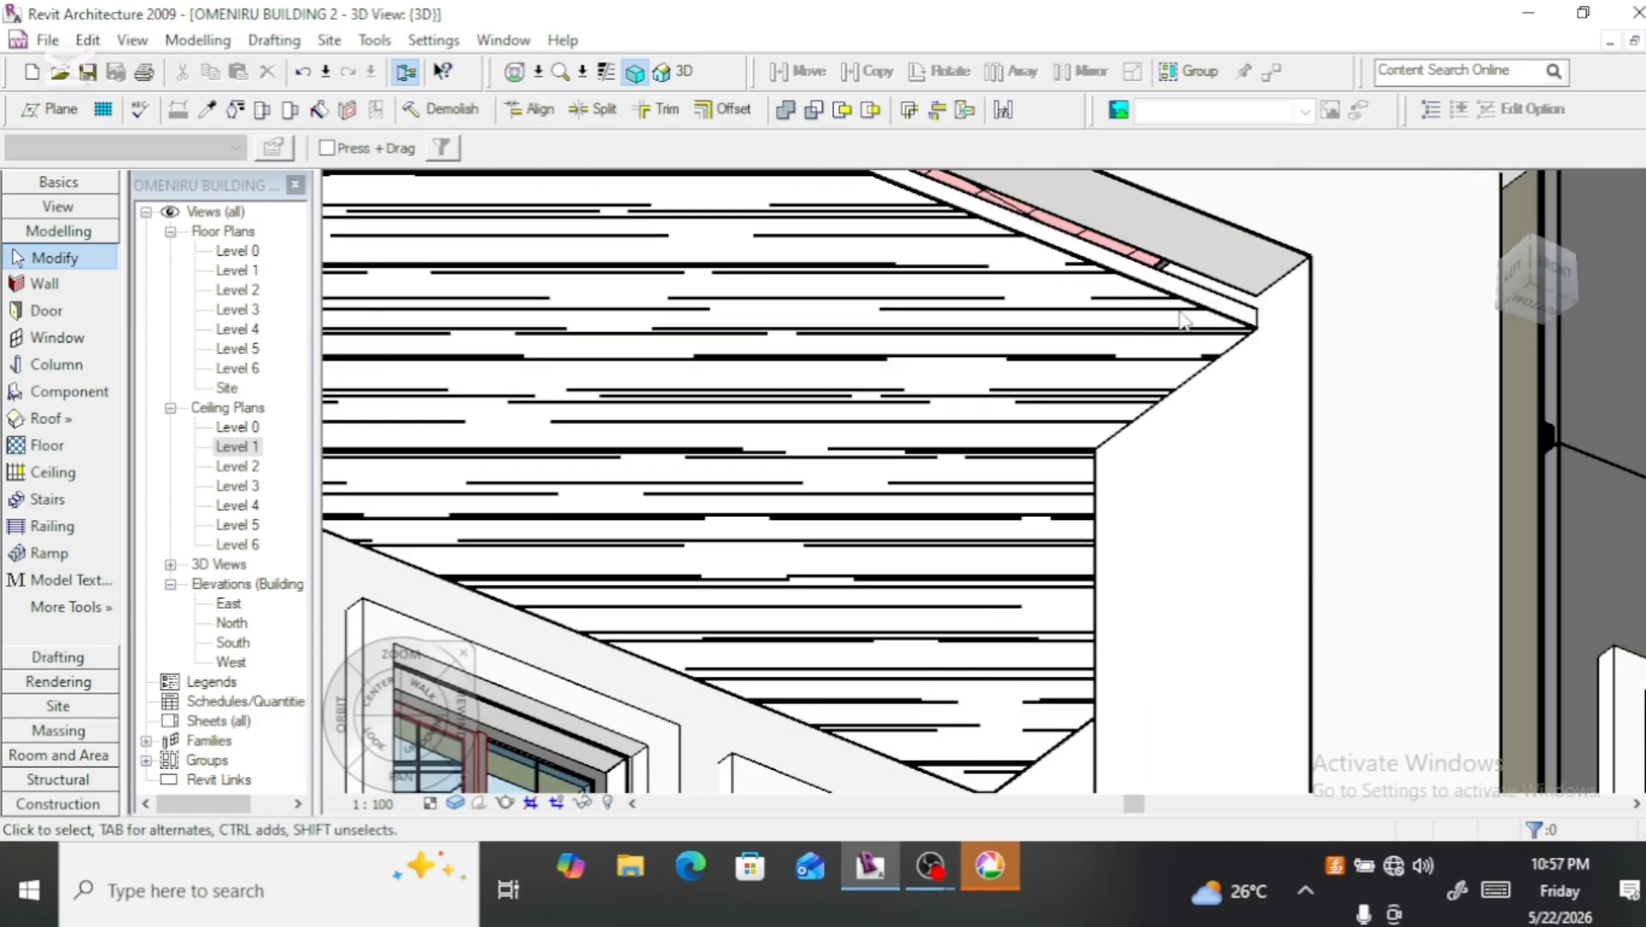
# Step: Set the front balcony ceiling's height offset from Level 1 to 2900
pyautogui.click(1193, 311)
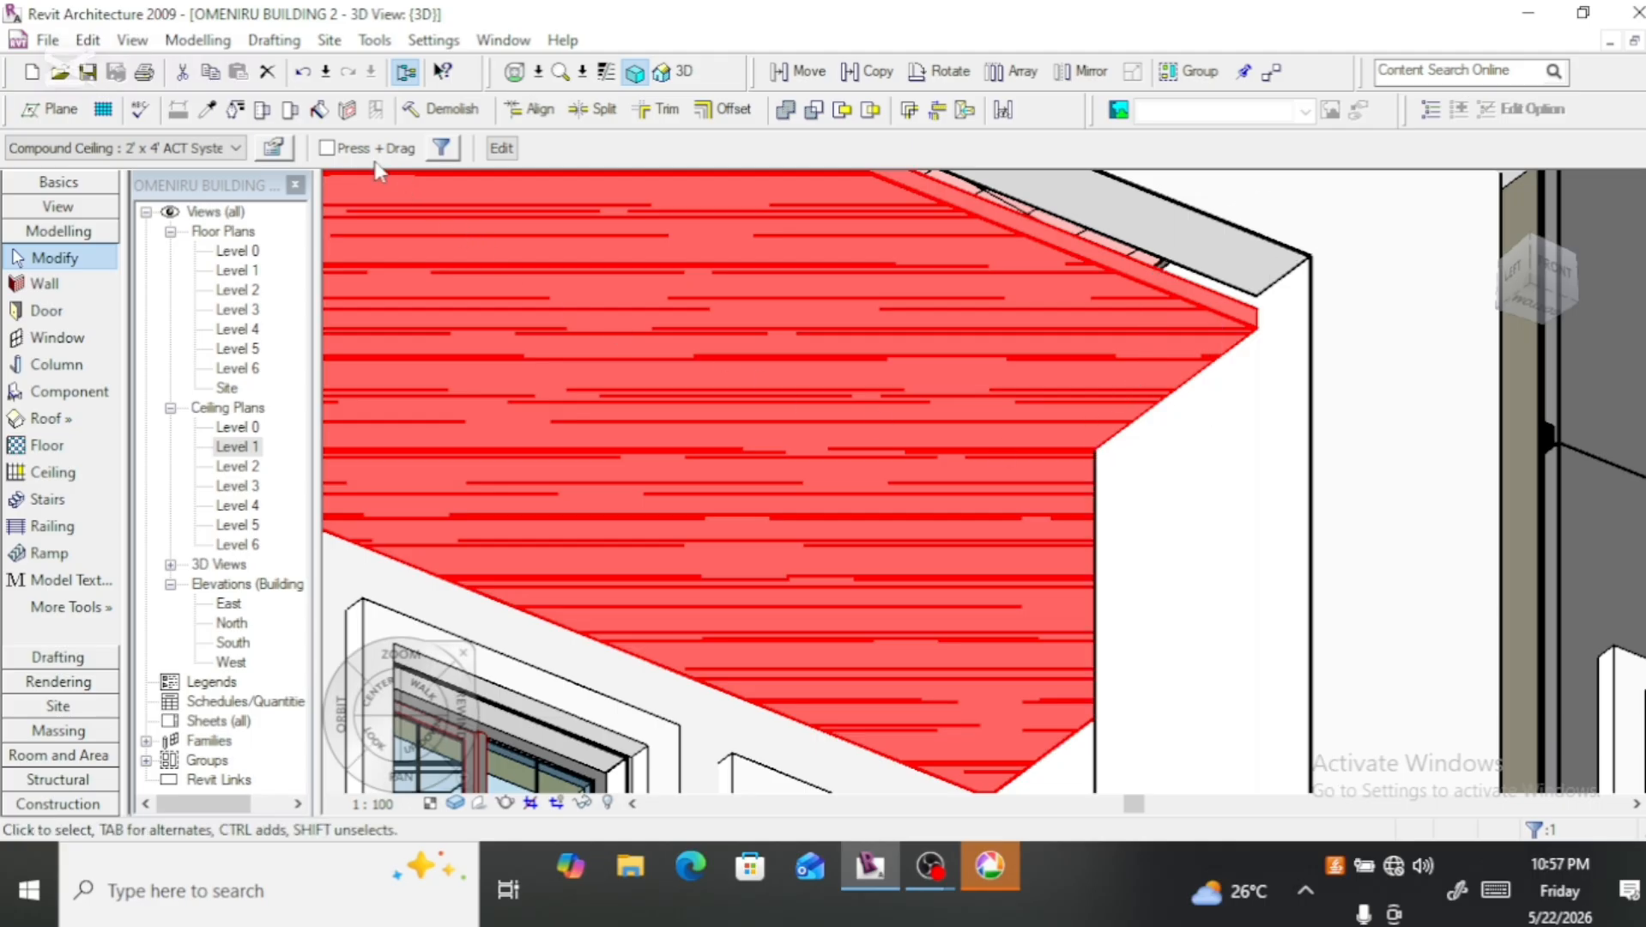
pyautogui.scroll(-1, 912, 342)
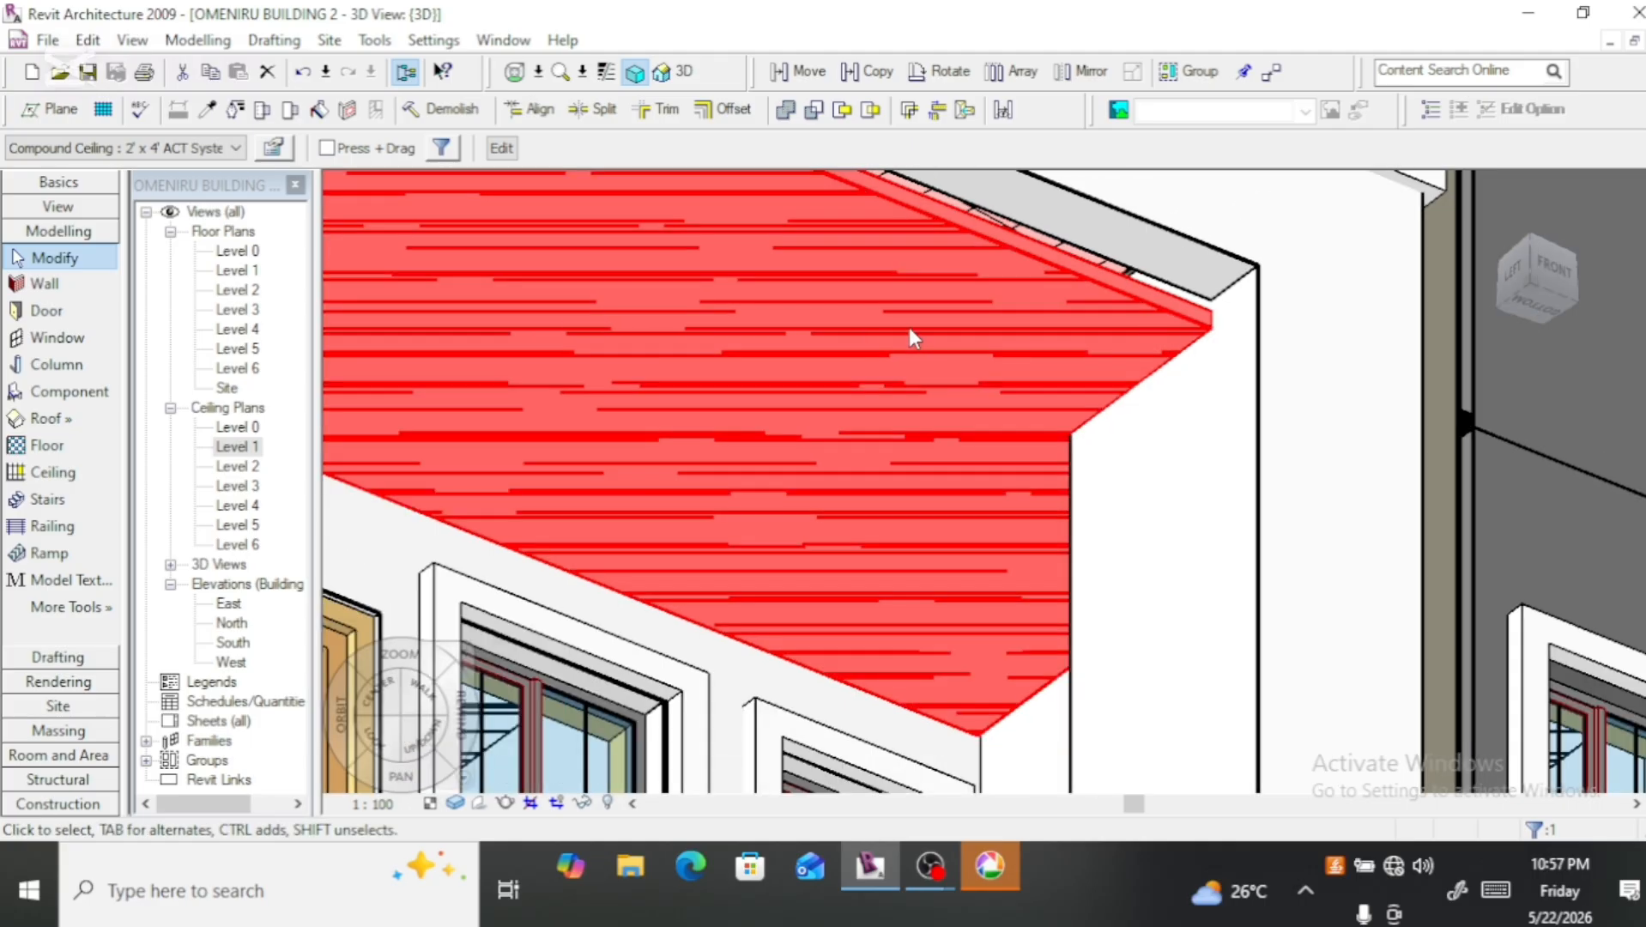
pyautogui.scroll(-3, 817, 333)
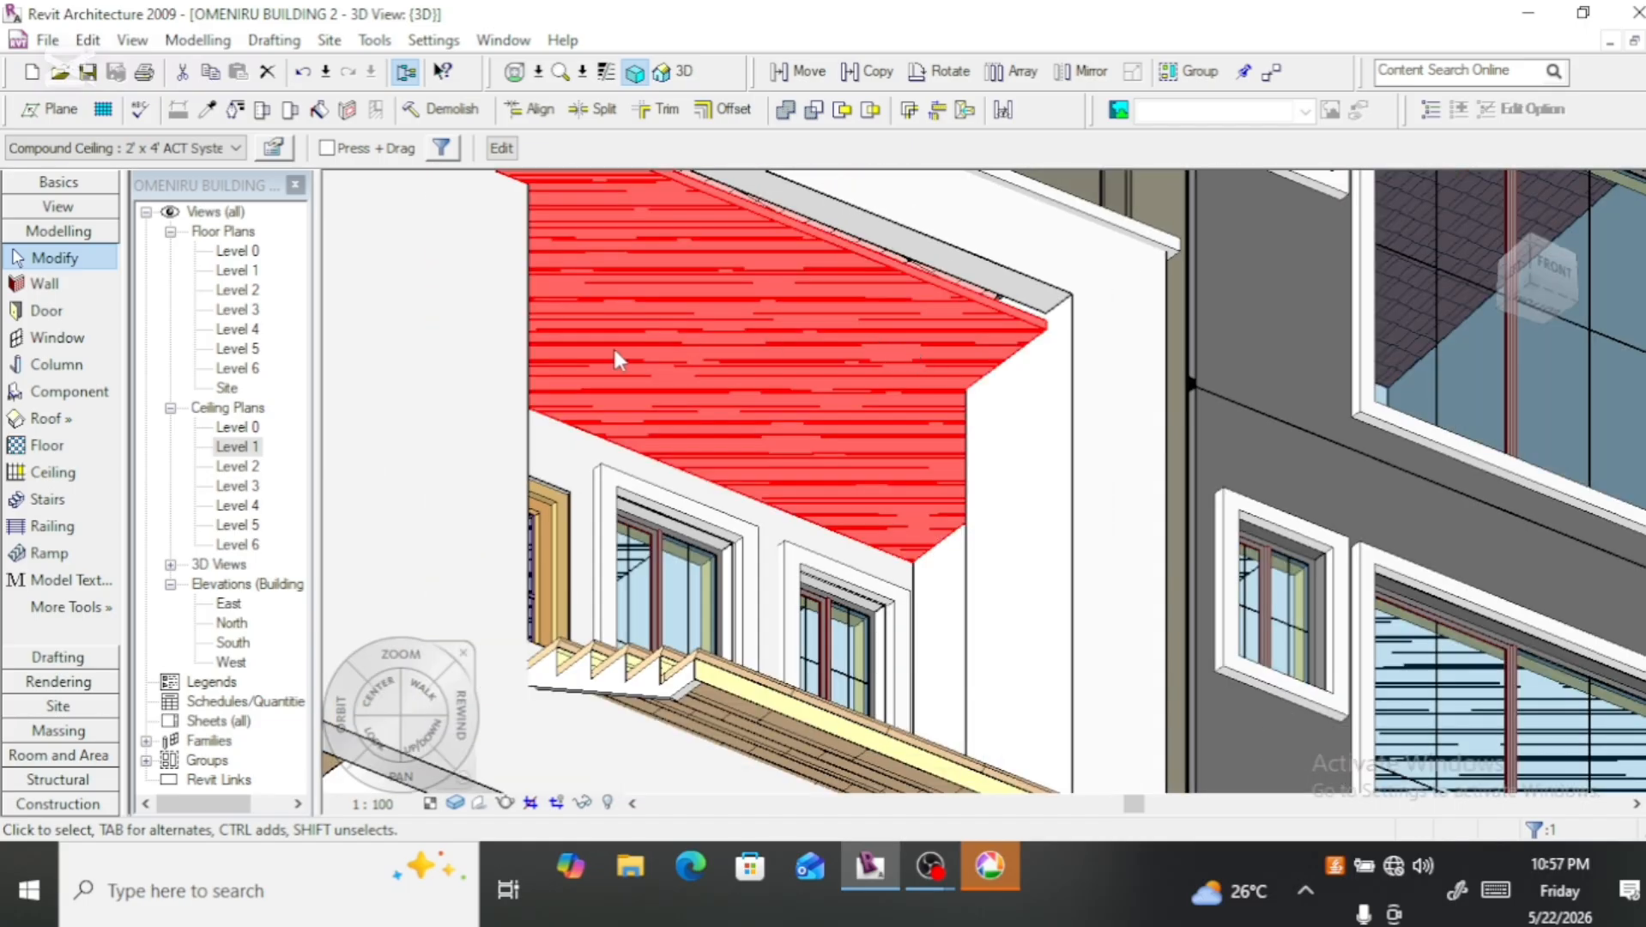
pyautogui.click(274, 150)
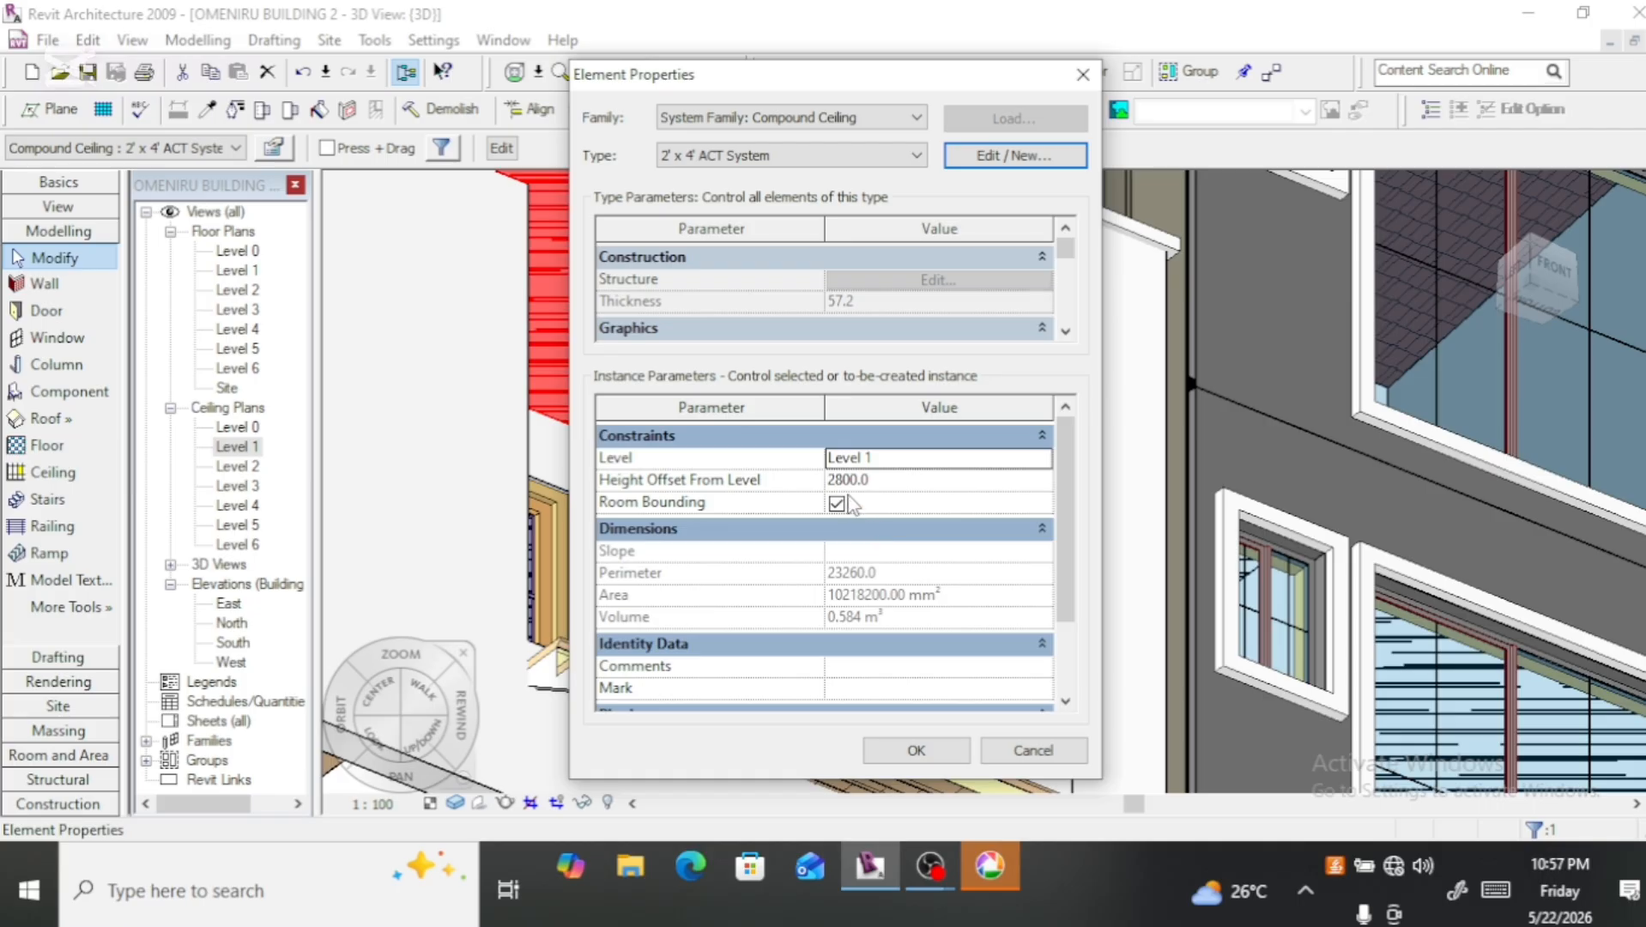
pyautogui.click(845, 479)
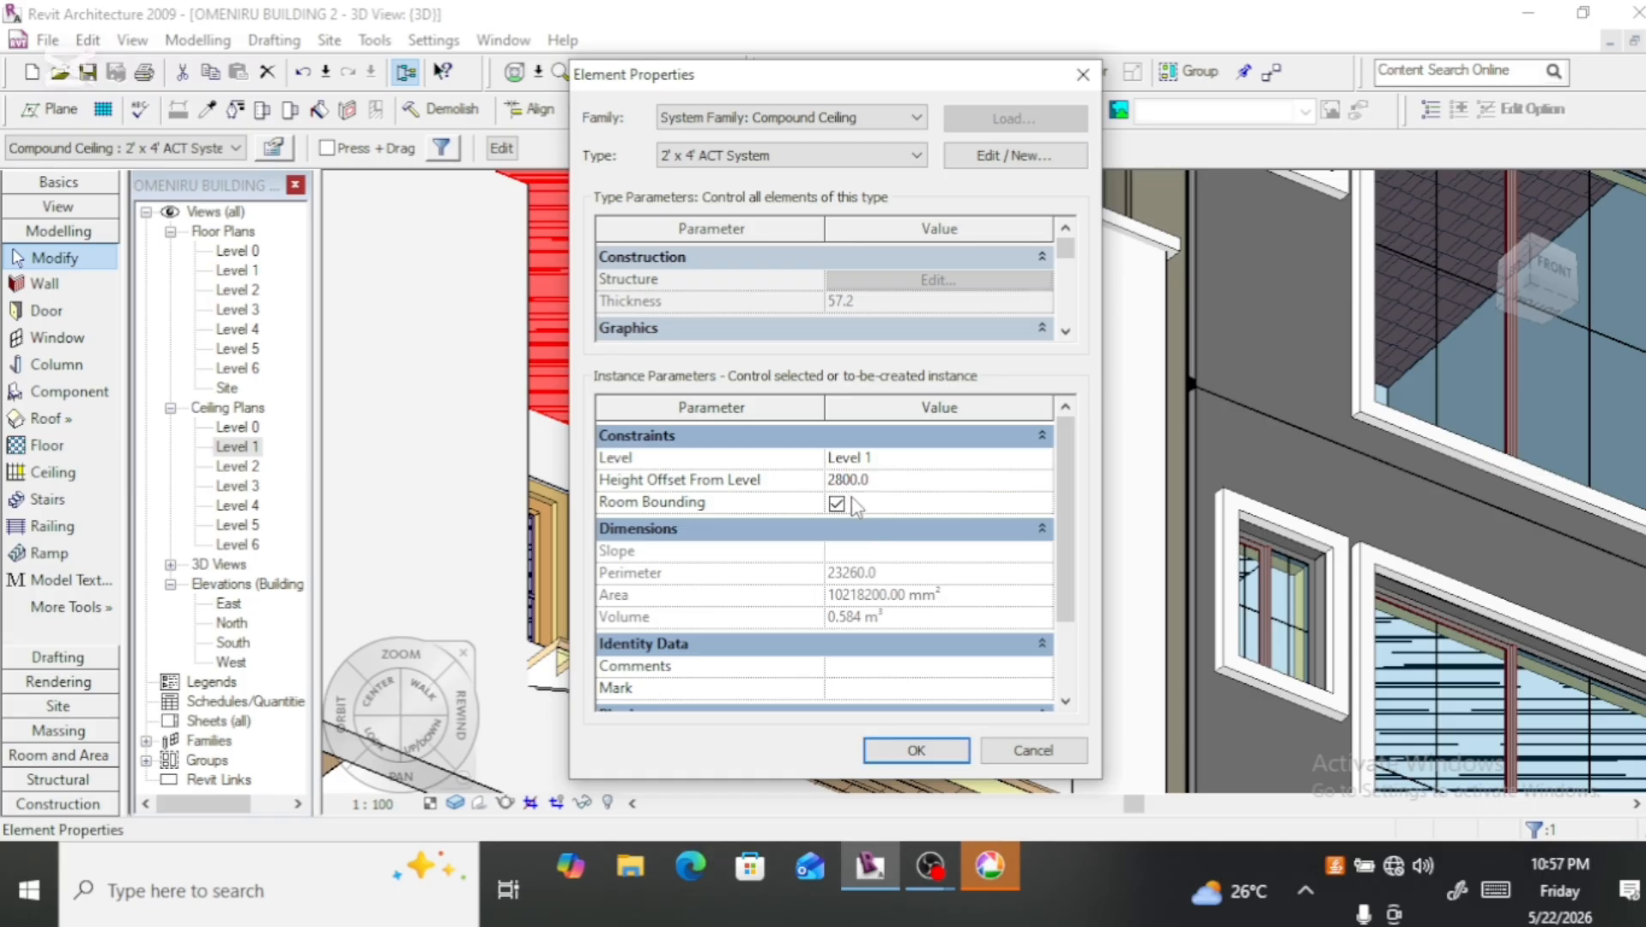
pyautogui.press('BackSpace')
pyautogui.click(915, 750)
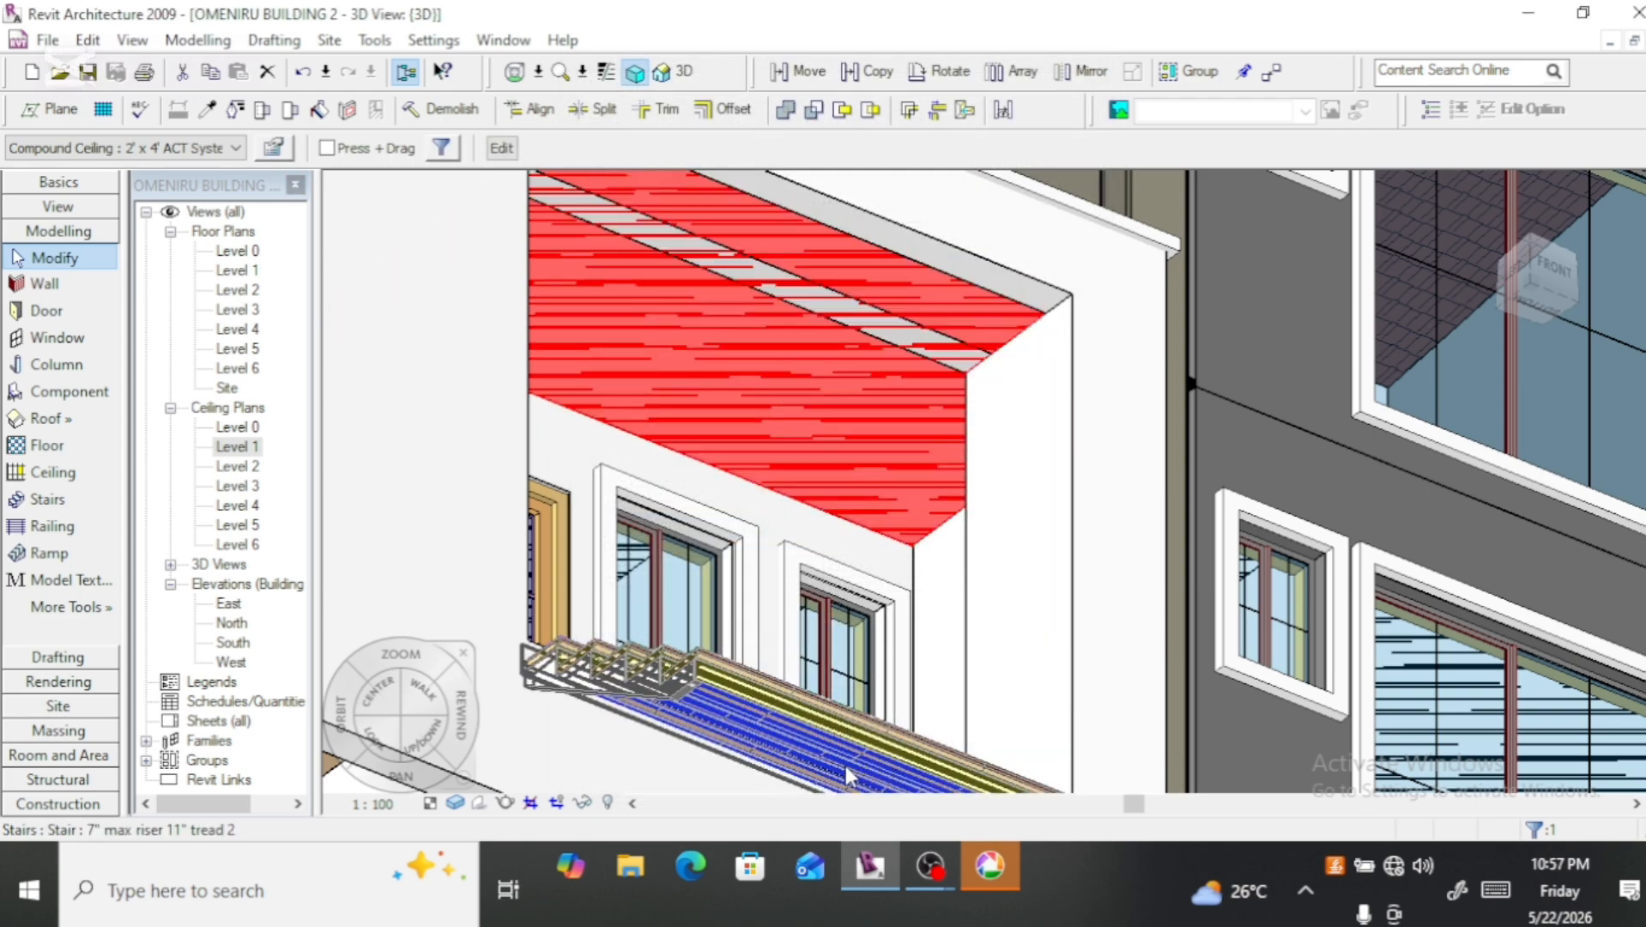
# Step: Check the ceiling's edge against the front beam from below and set its height offset from Level 1 to 2850
pyautogui.scroll(4, 1055, 319)
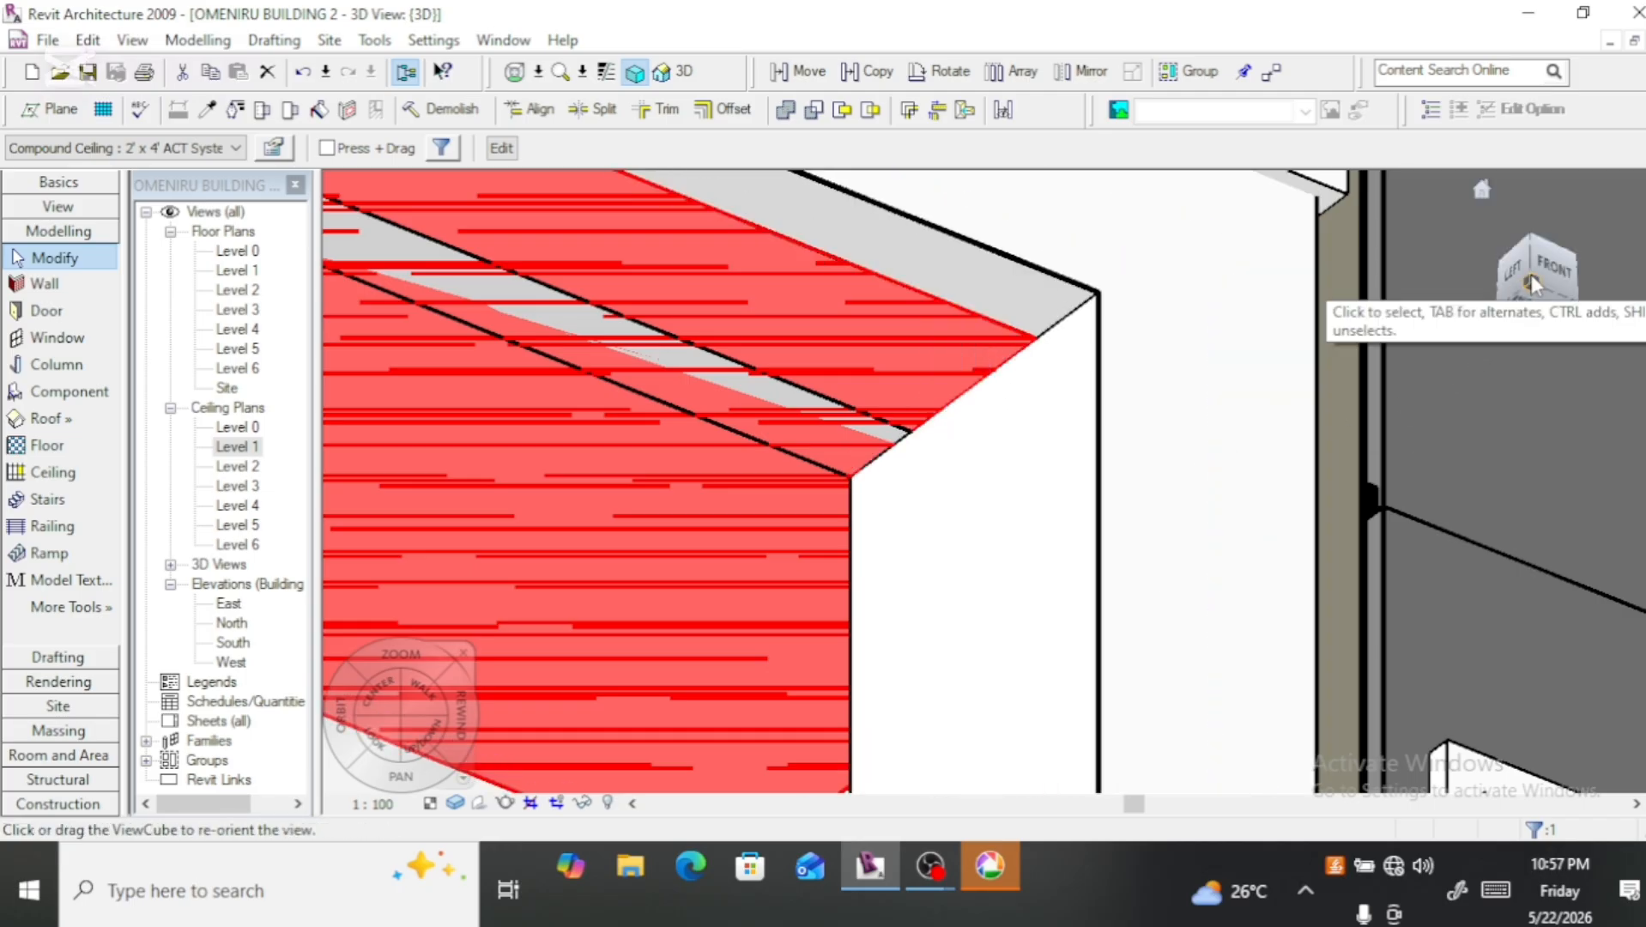
pyautogui.moveTo(1532, 273); pyautogui.dragTo(1535, 266)
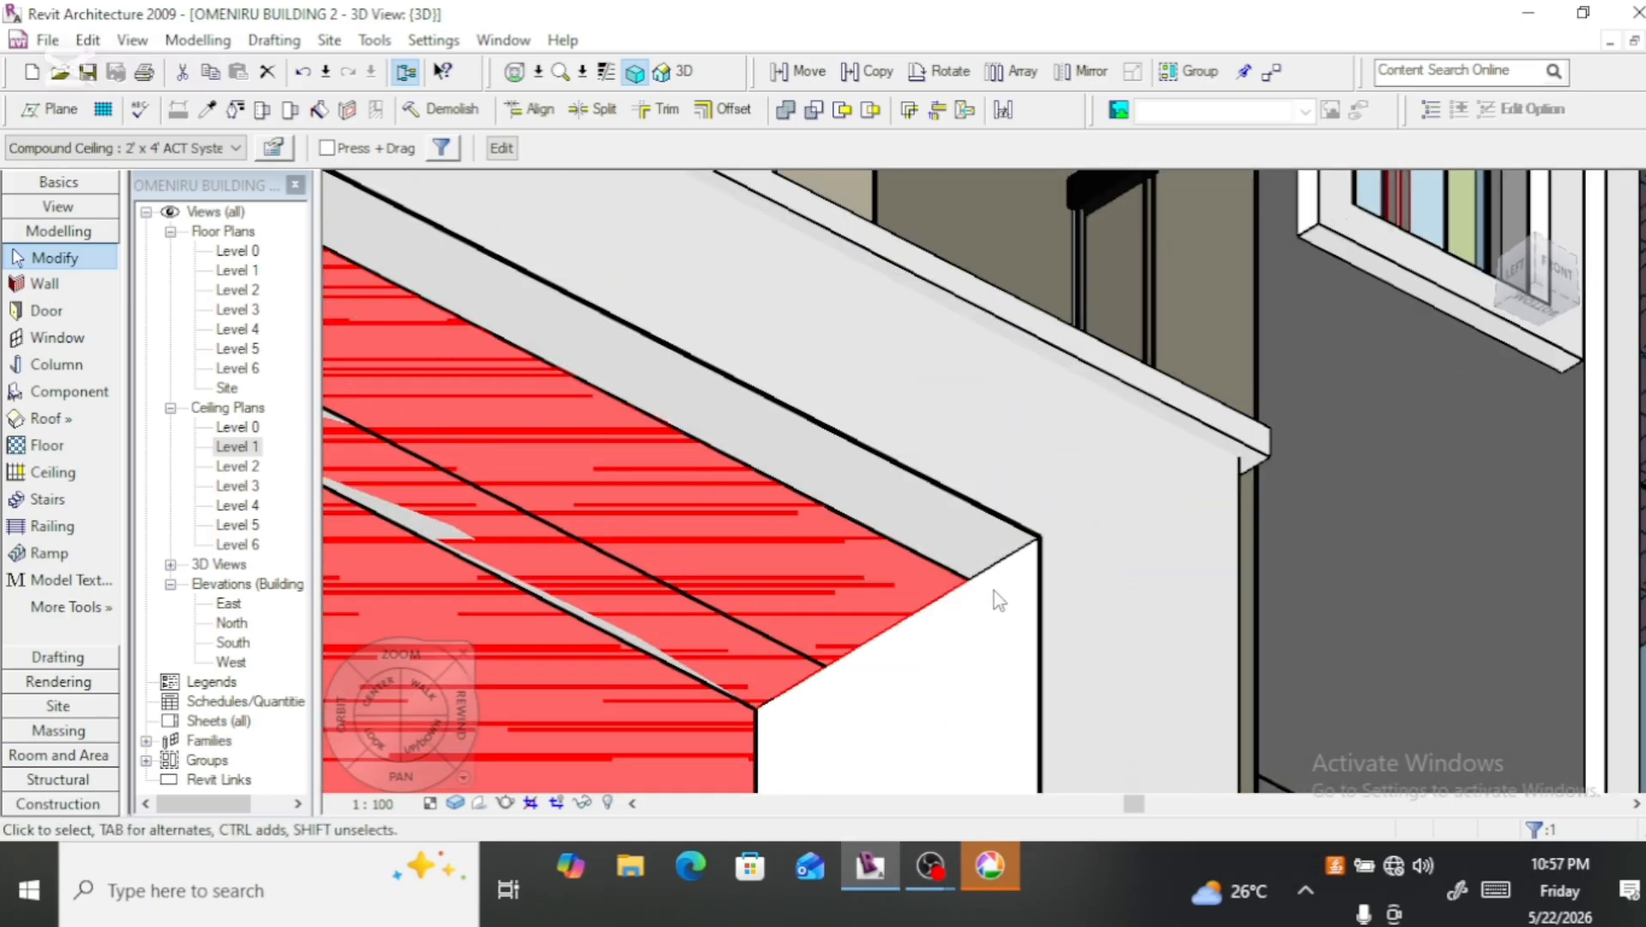
pyautogui.scroll(-2, 994, 592)
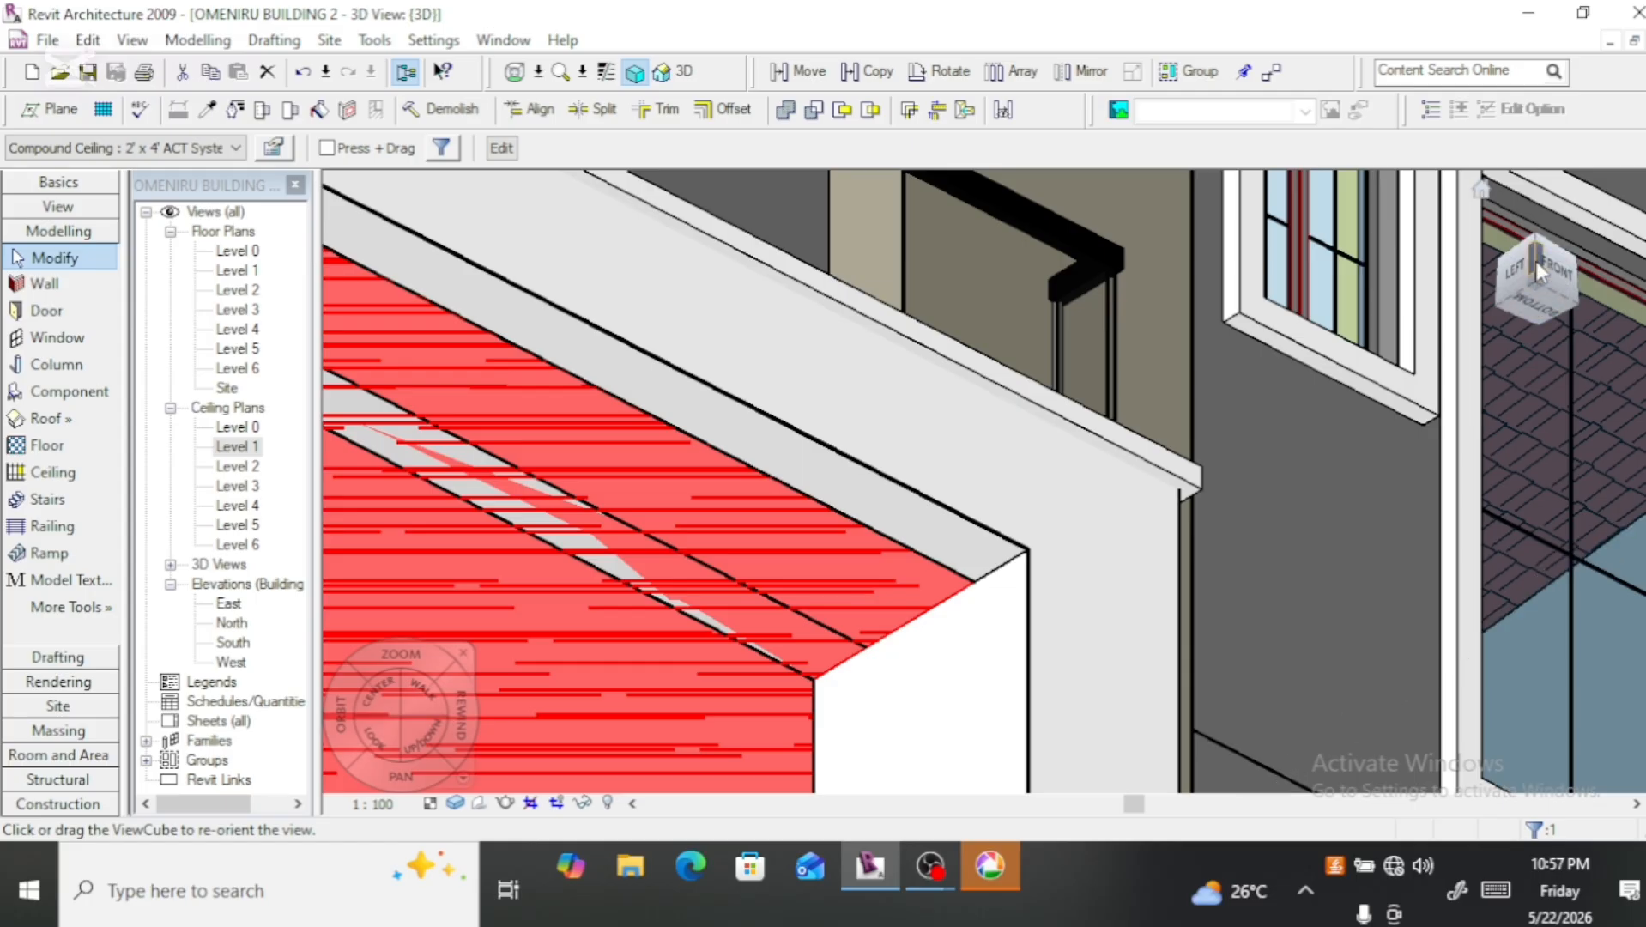
pyautogui.moveTo(1539, 271)
pyautogui.mouseDown()
pyautogui.moveTo(1541, 289)
pyautogui.moveTo(1536, 261)
pyautogui.mouseUp()
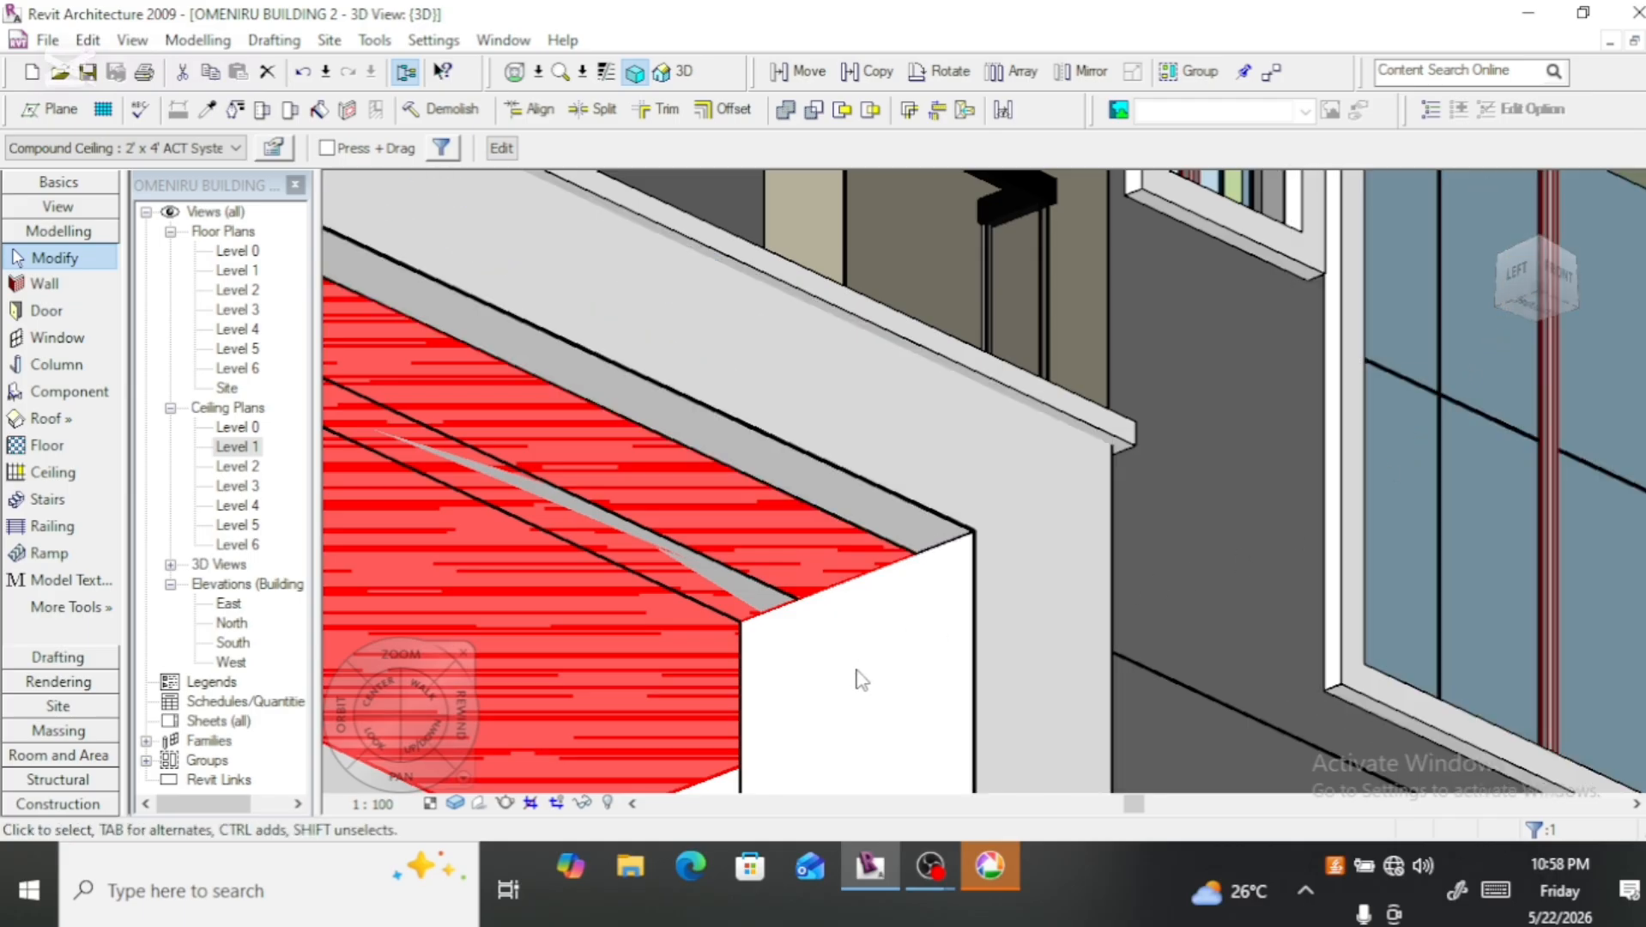
pyautogui.moveTo(411, 627)
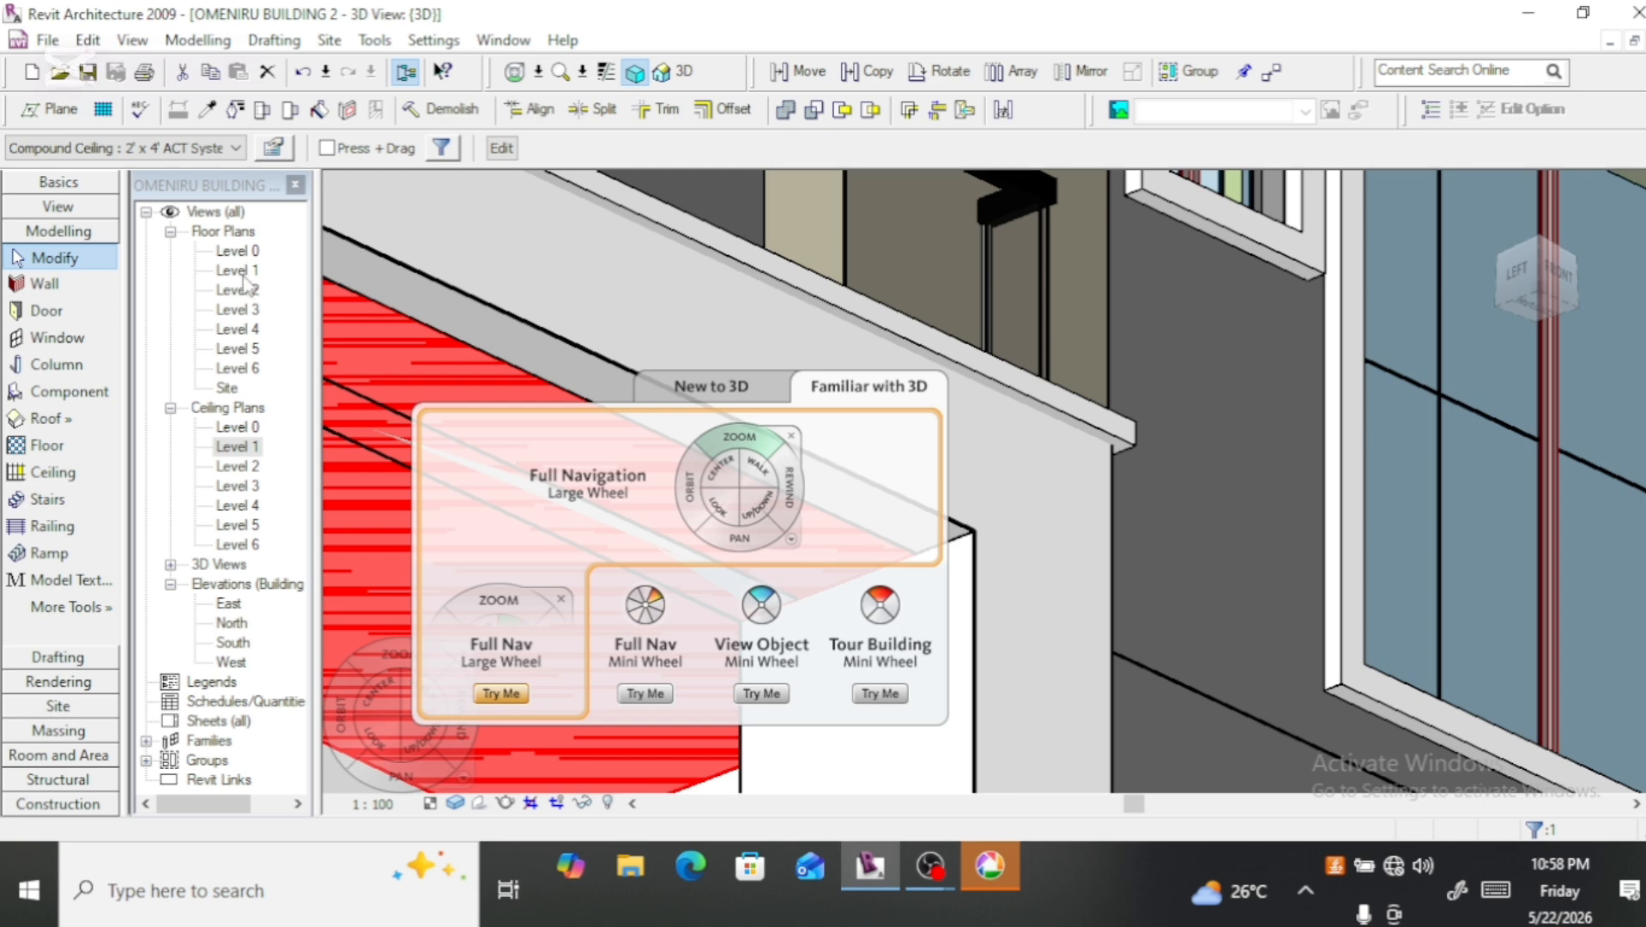
pyautogui.click(274, 150)
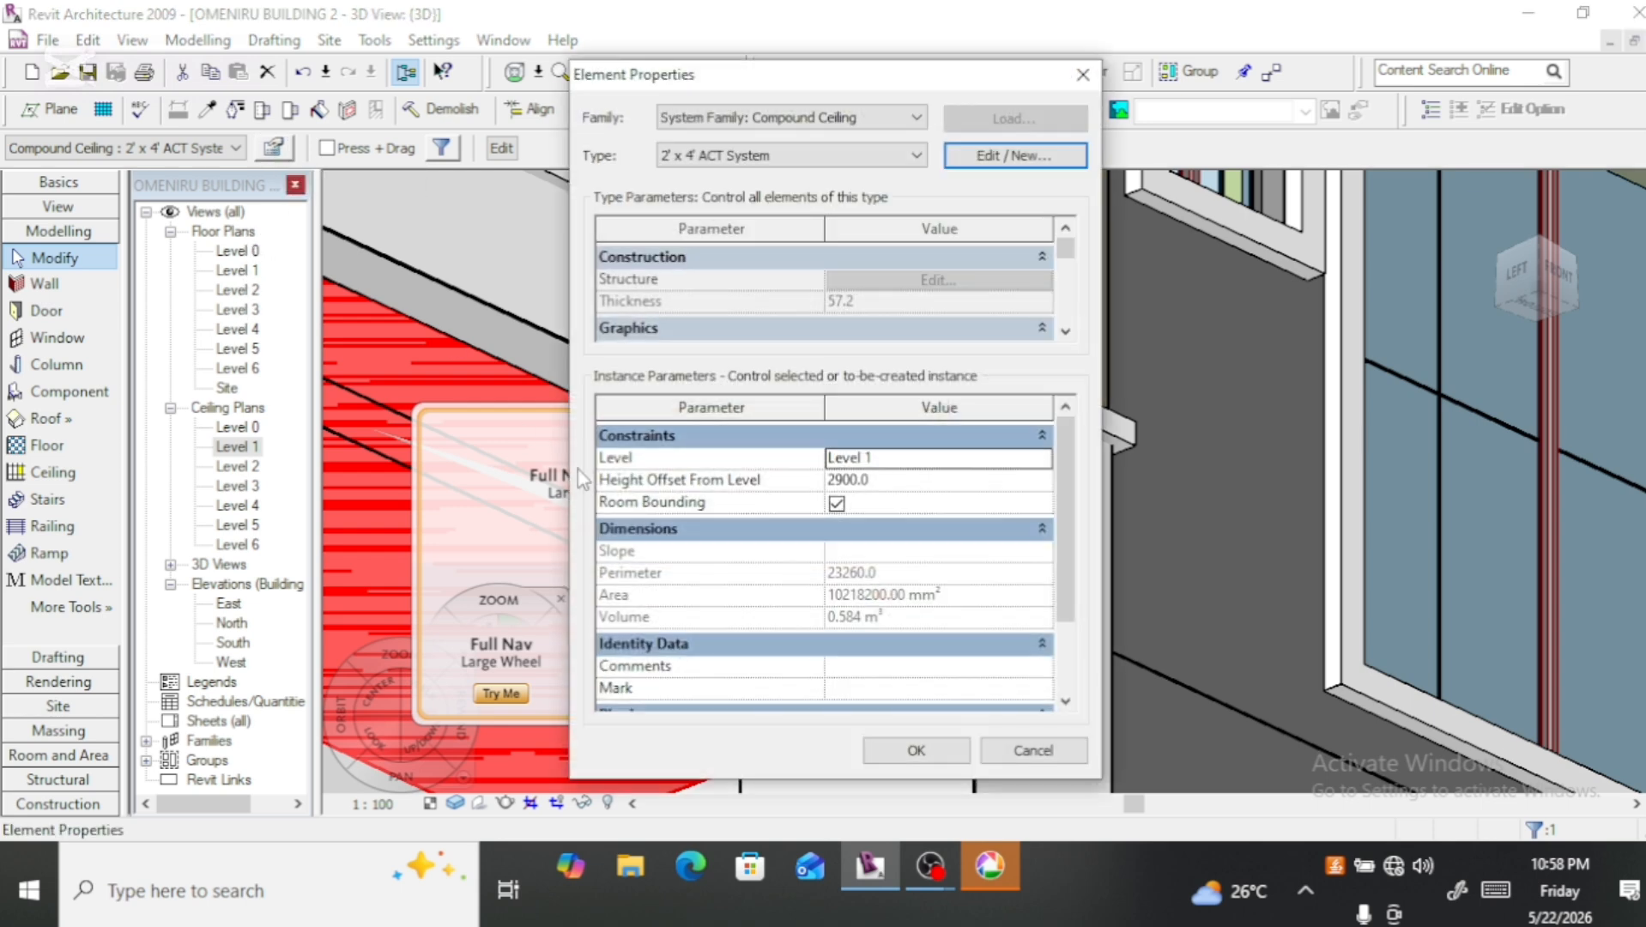
pyautogui.click(852, 481)
pyautogui.press('BackSpace')
pyautogui.press('BackSpace')
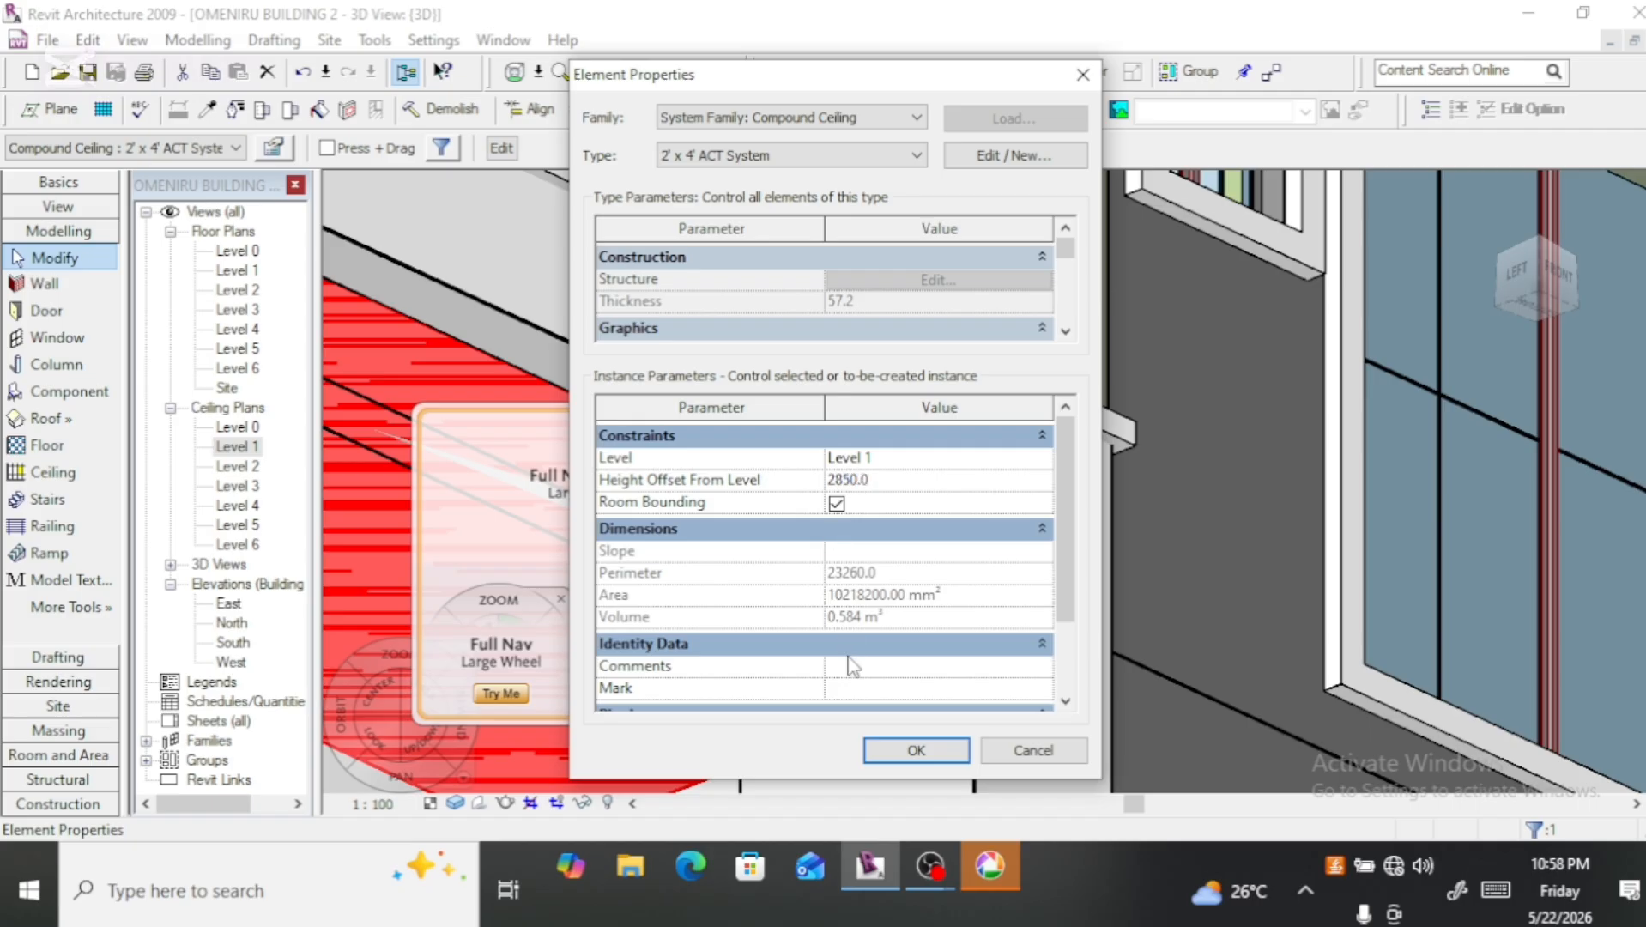
pyautogui.click(915, 752)
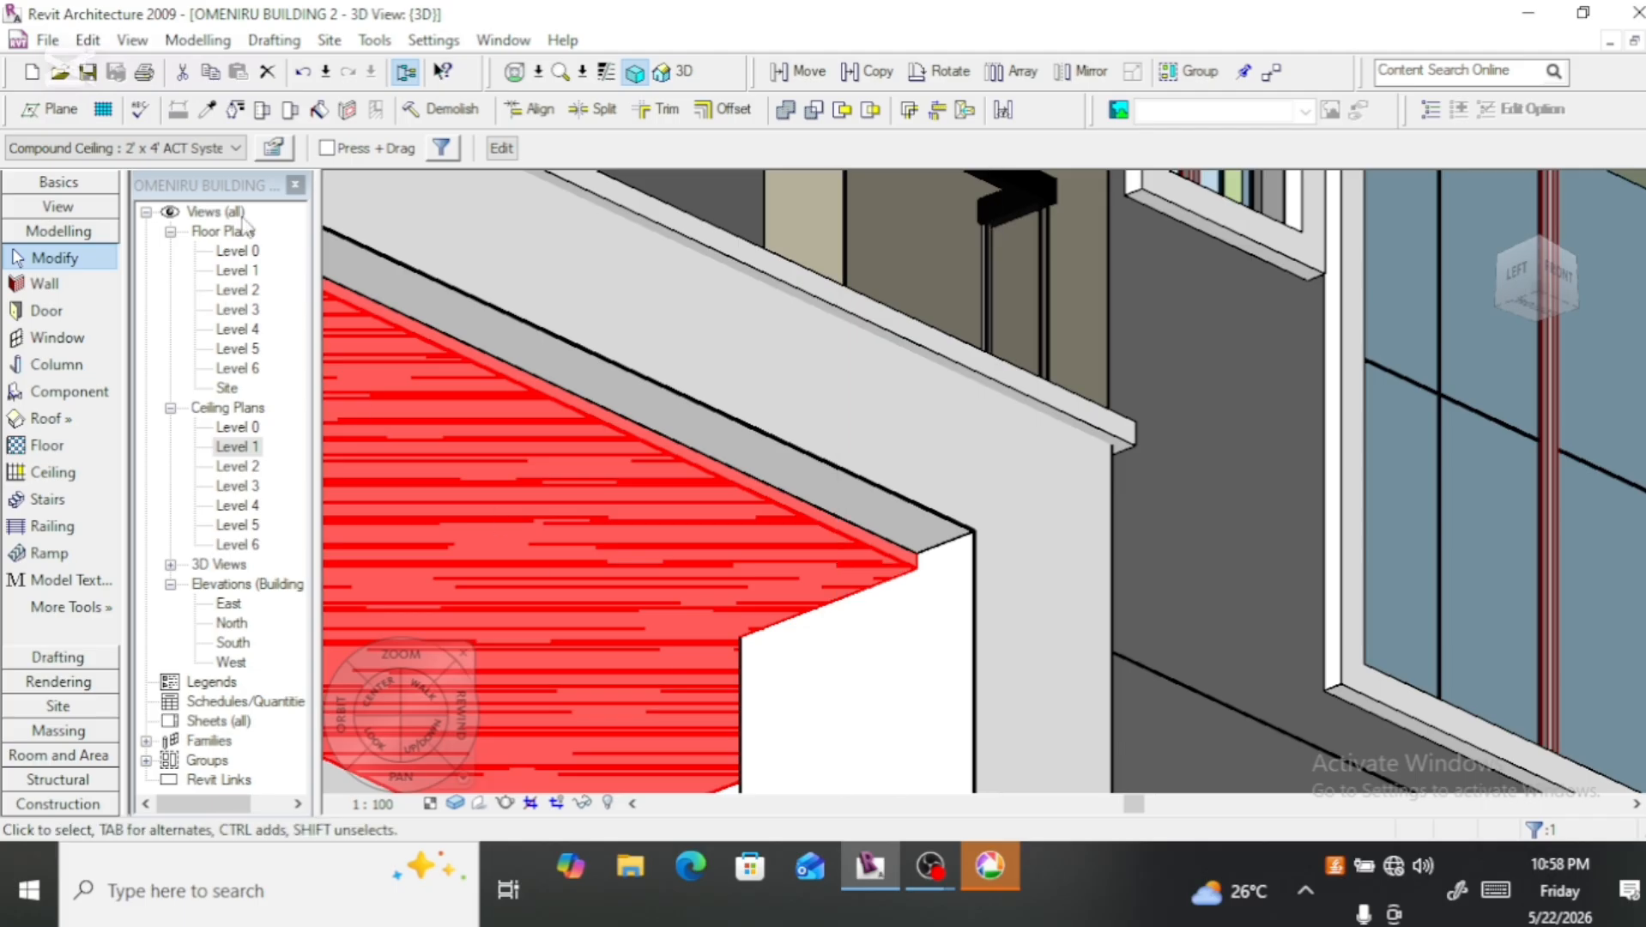
# Step: Set the Structure layer thickness of the 2' x 4' ACT System ceiling type to 30 mm
pyautogui.click(273, 147)
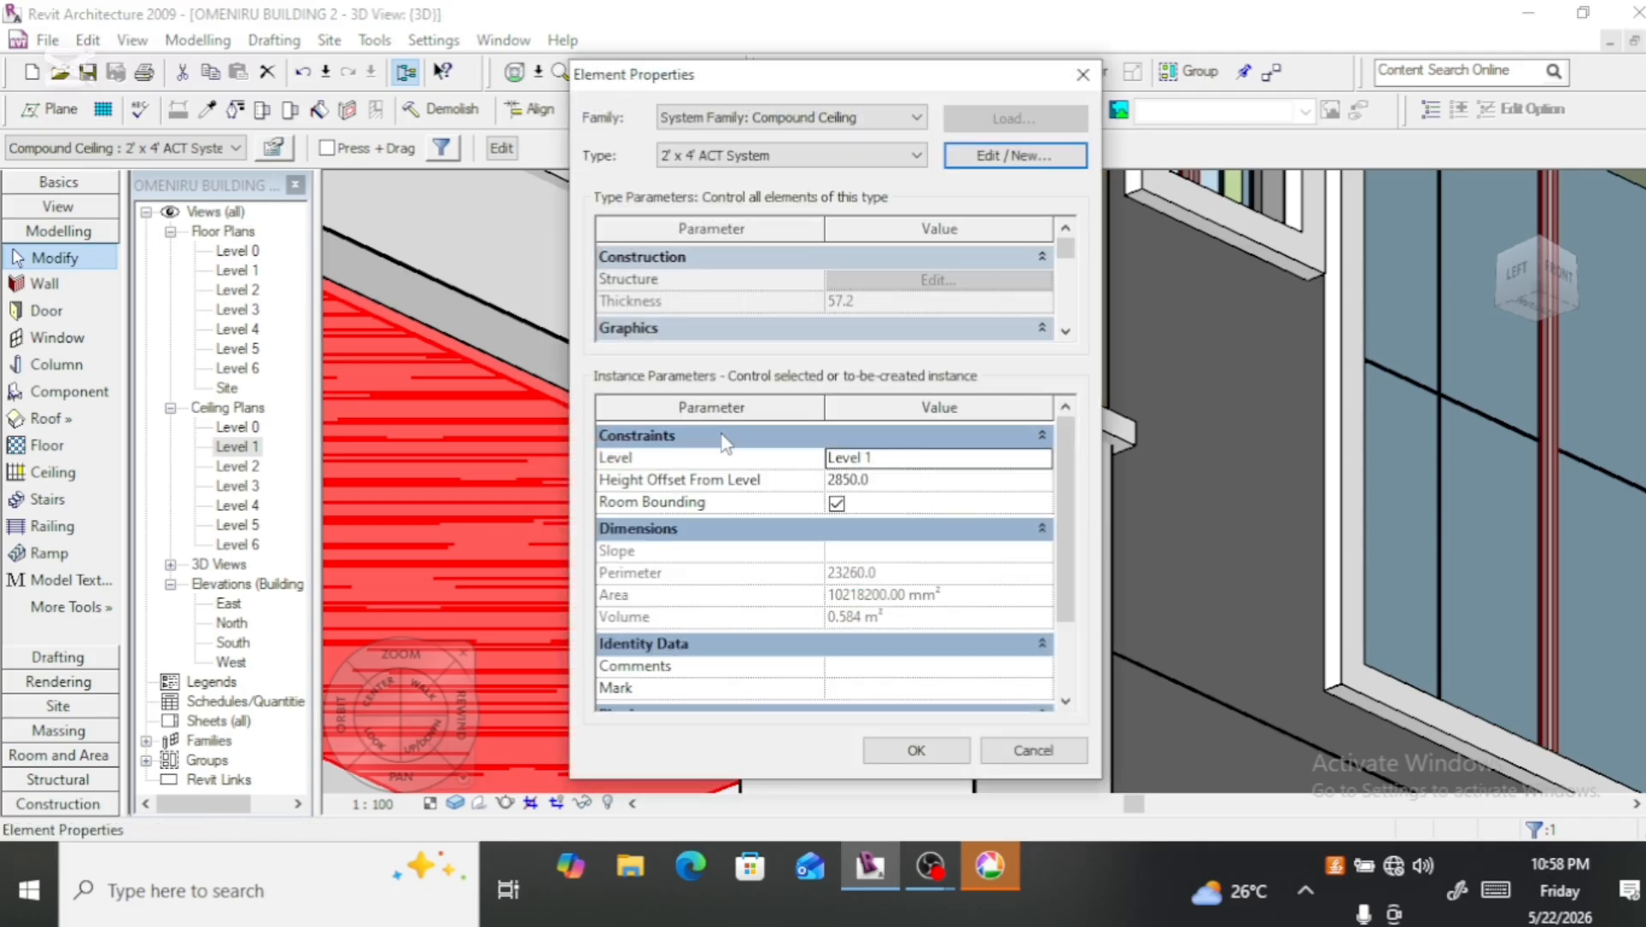
pyautogui.click(1015, 156)
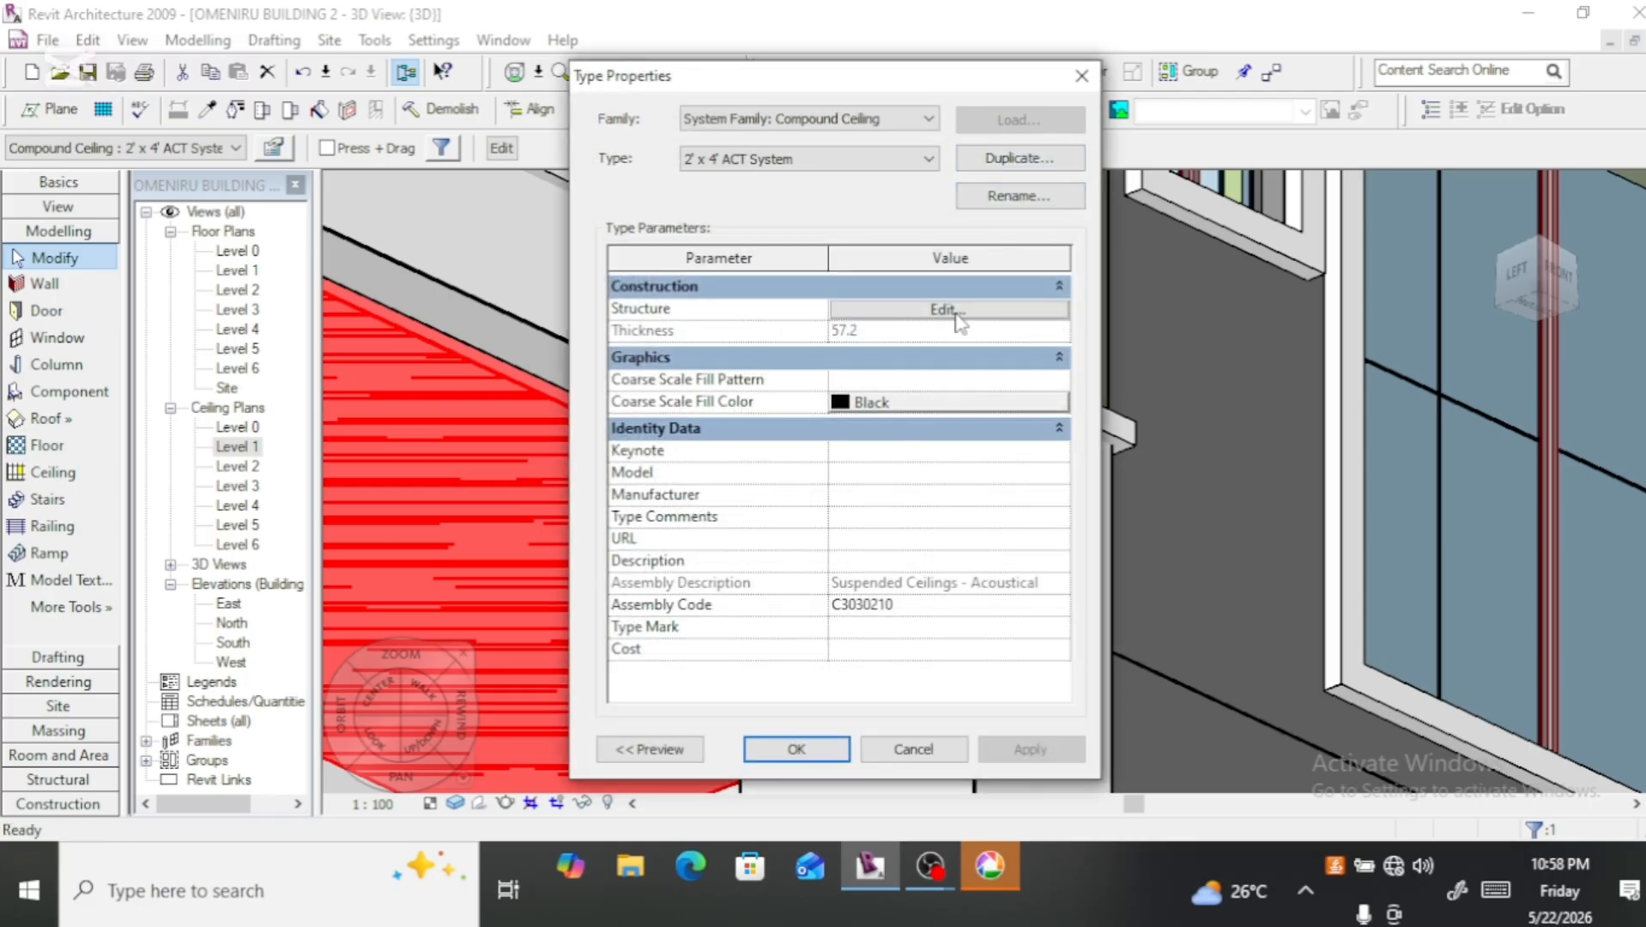
pyautogui.click(948, 311)
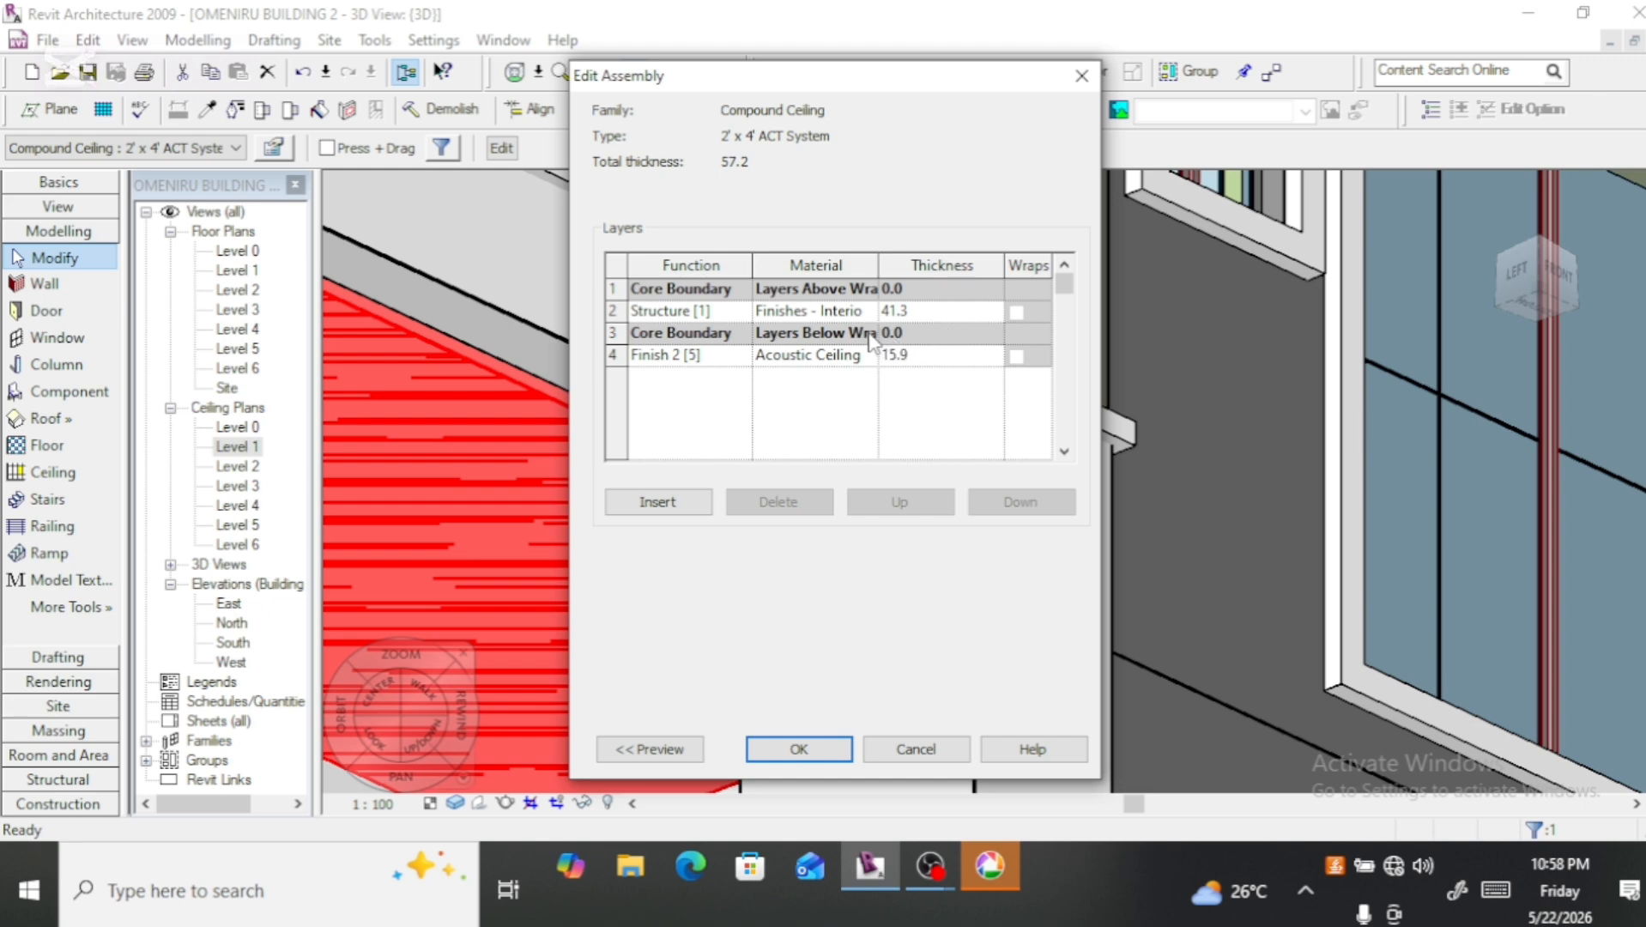
pyautogui.click(914, 310)
pyautogui.doubleClick(914, 310)
pyautogui.write('30')
pyautogui.click(797, 749)
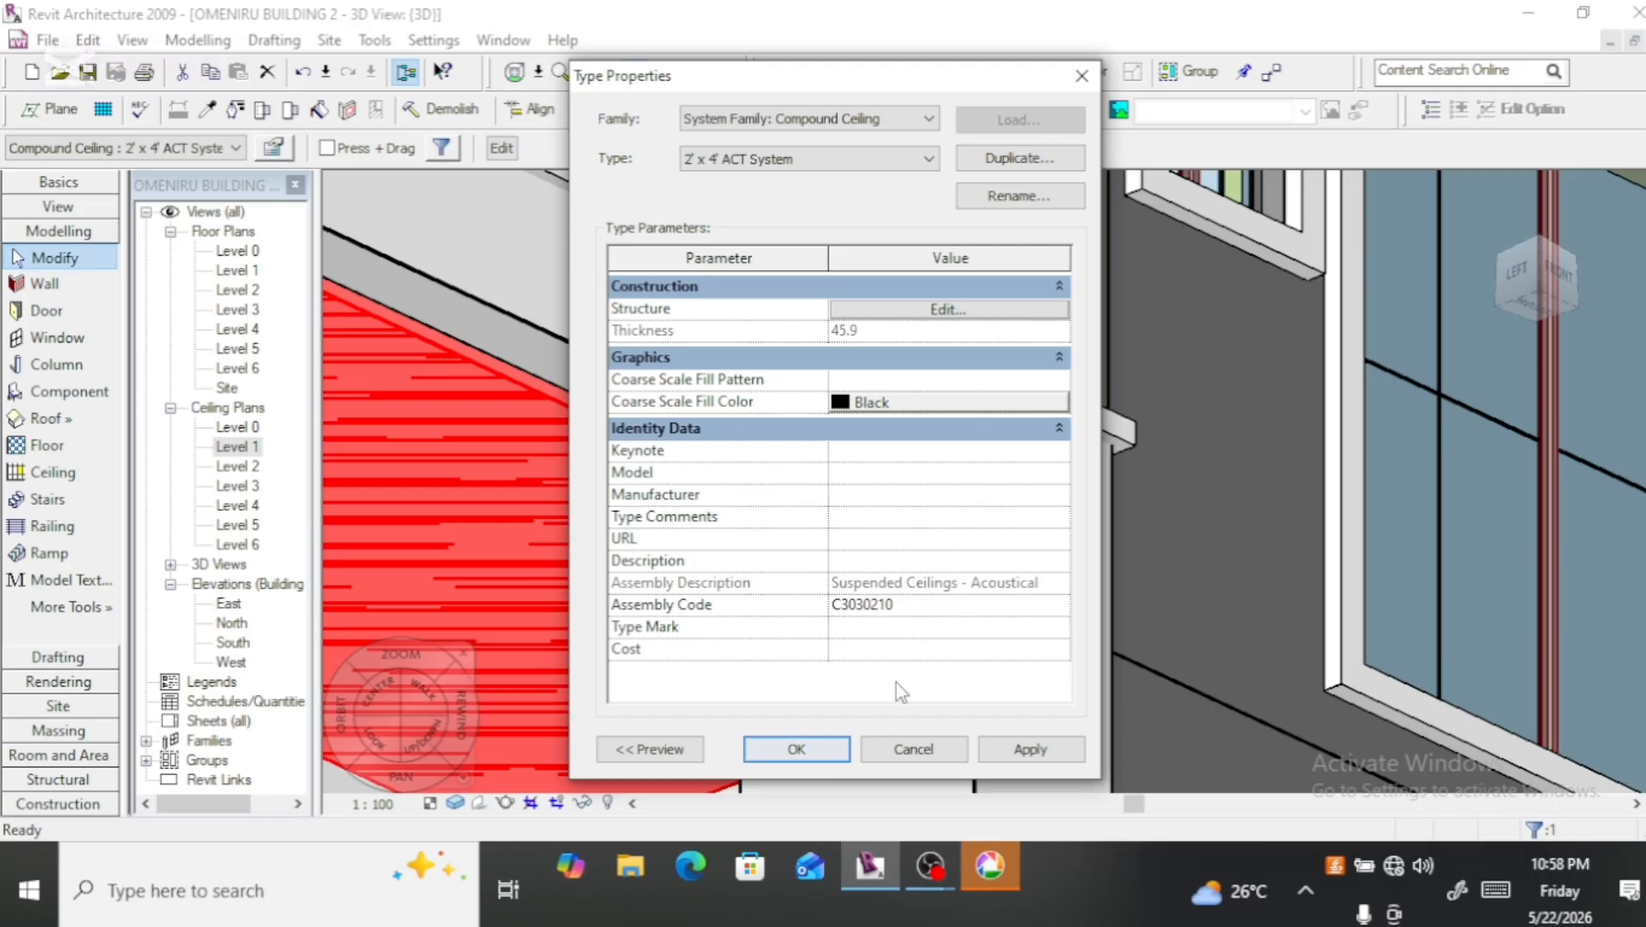
# Step: Set the 2' x 4' ACT System's Finish 2 layer to 10.9 mm thick with material Finishes - Interior - Ceiling Tile 600 x 600
pyautogui.click(944, 310)
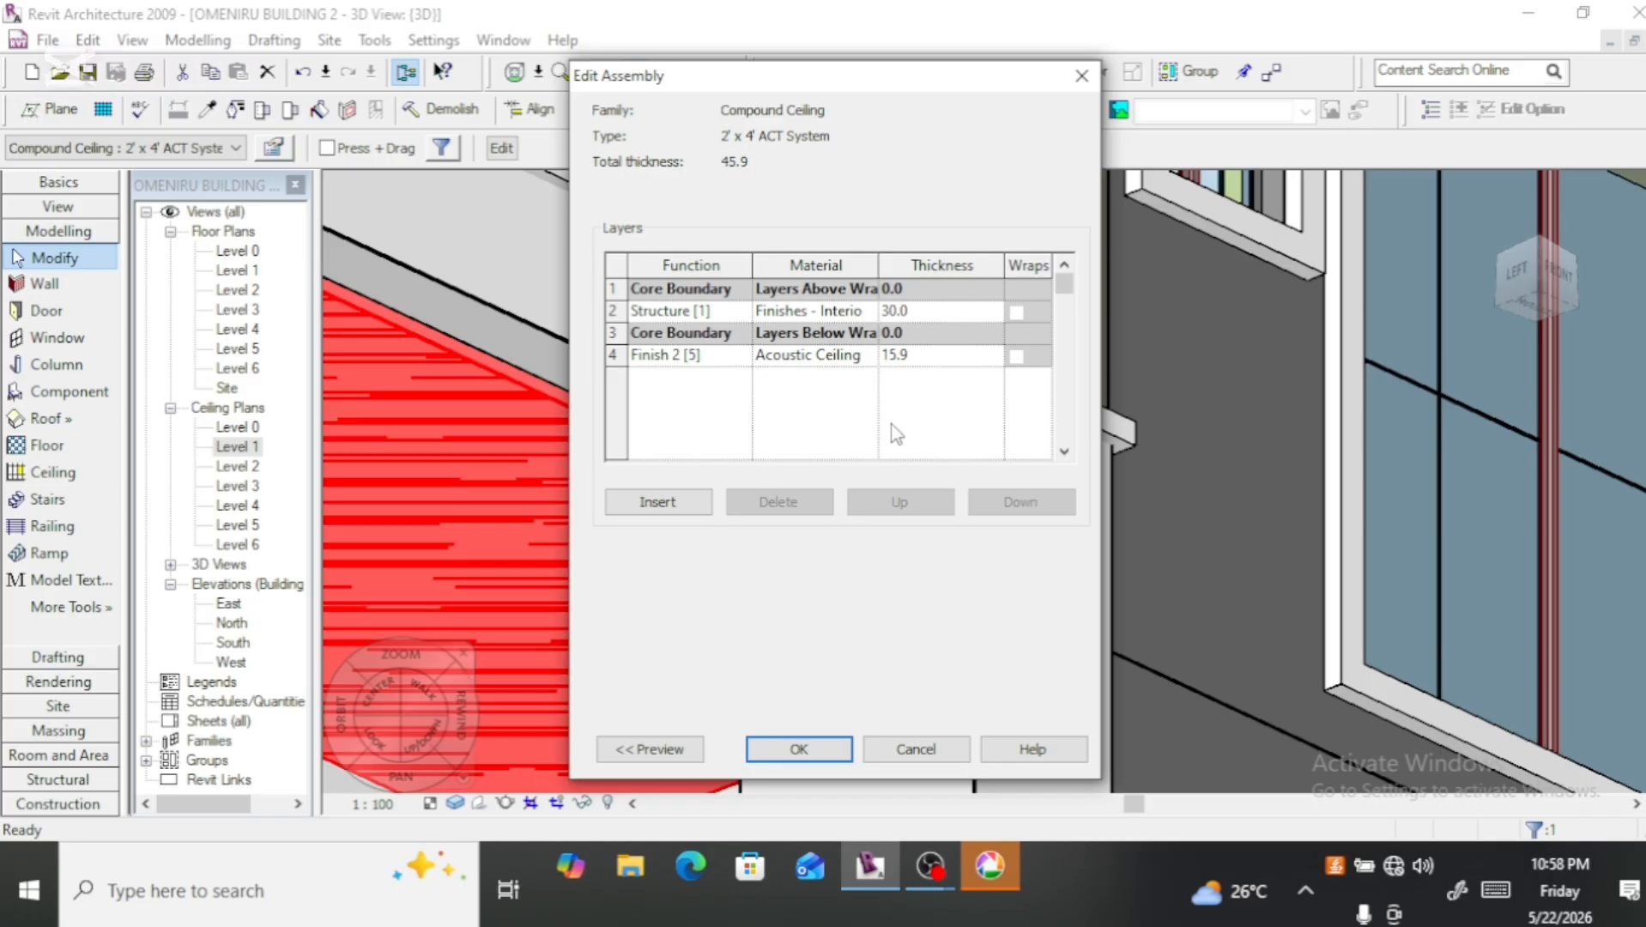
pyautogui.click(899, 363)
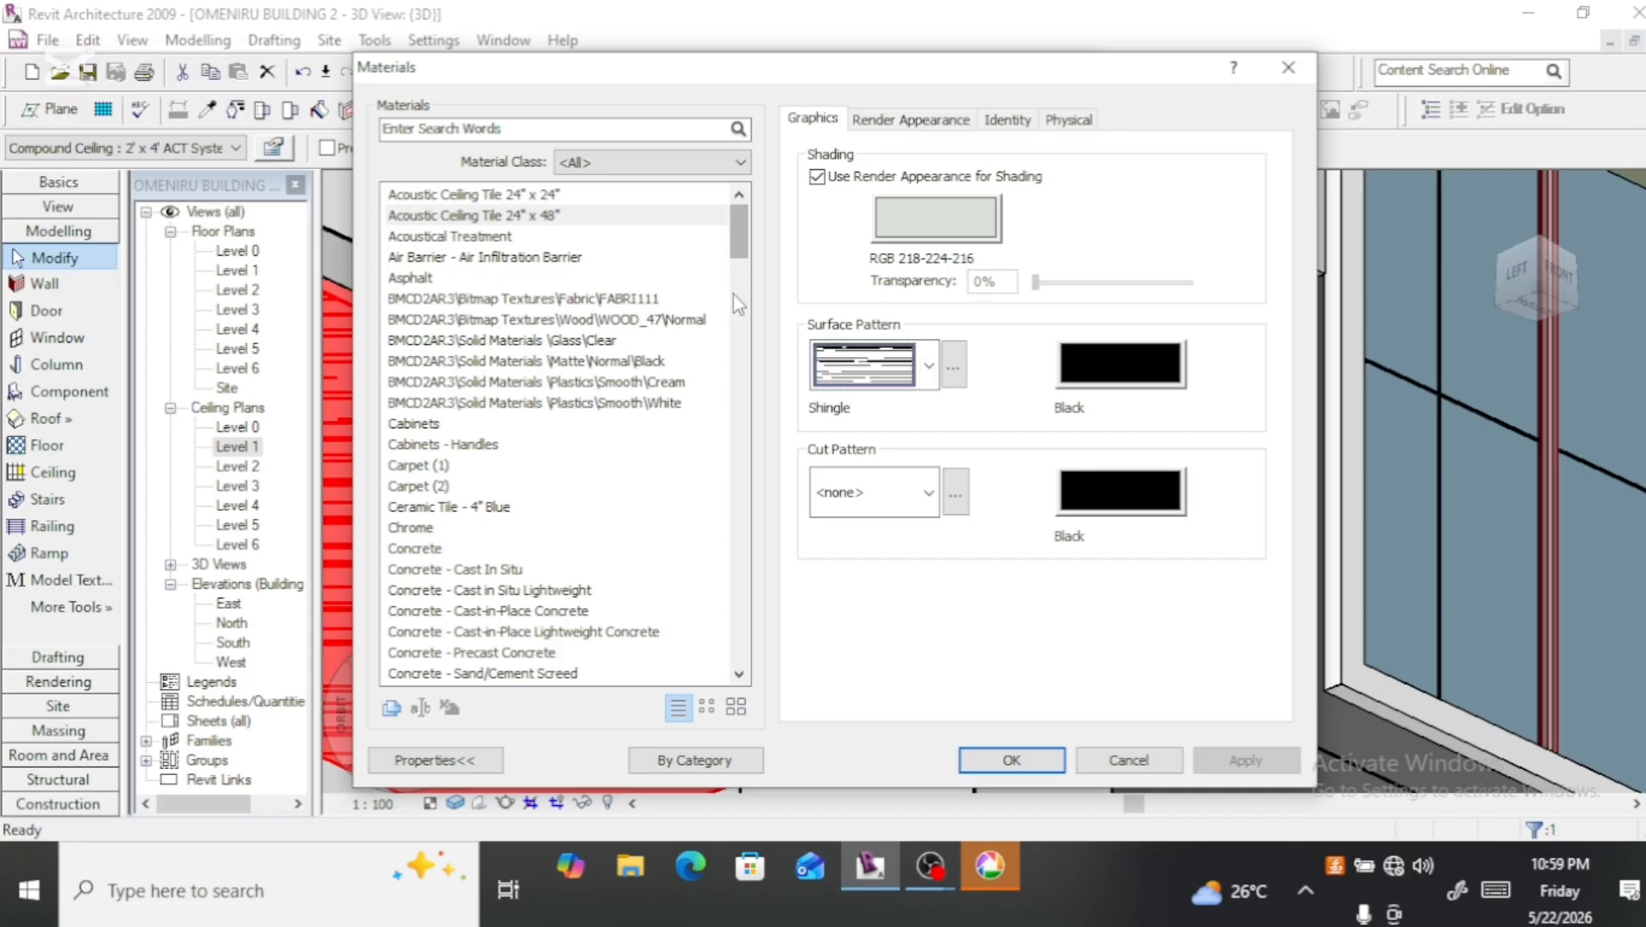
pyautogui.moveTo(743, 238); pyautogui.dragTo(755, 325)
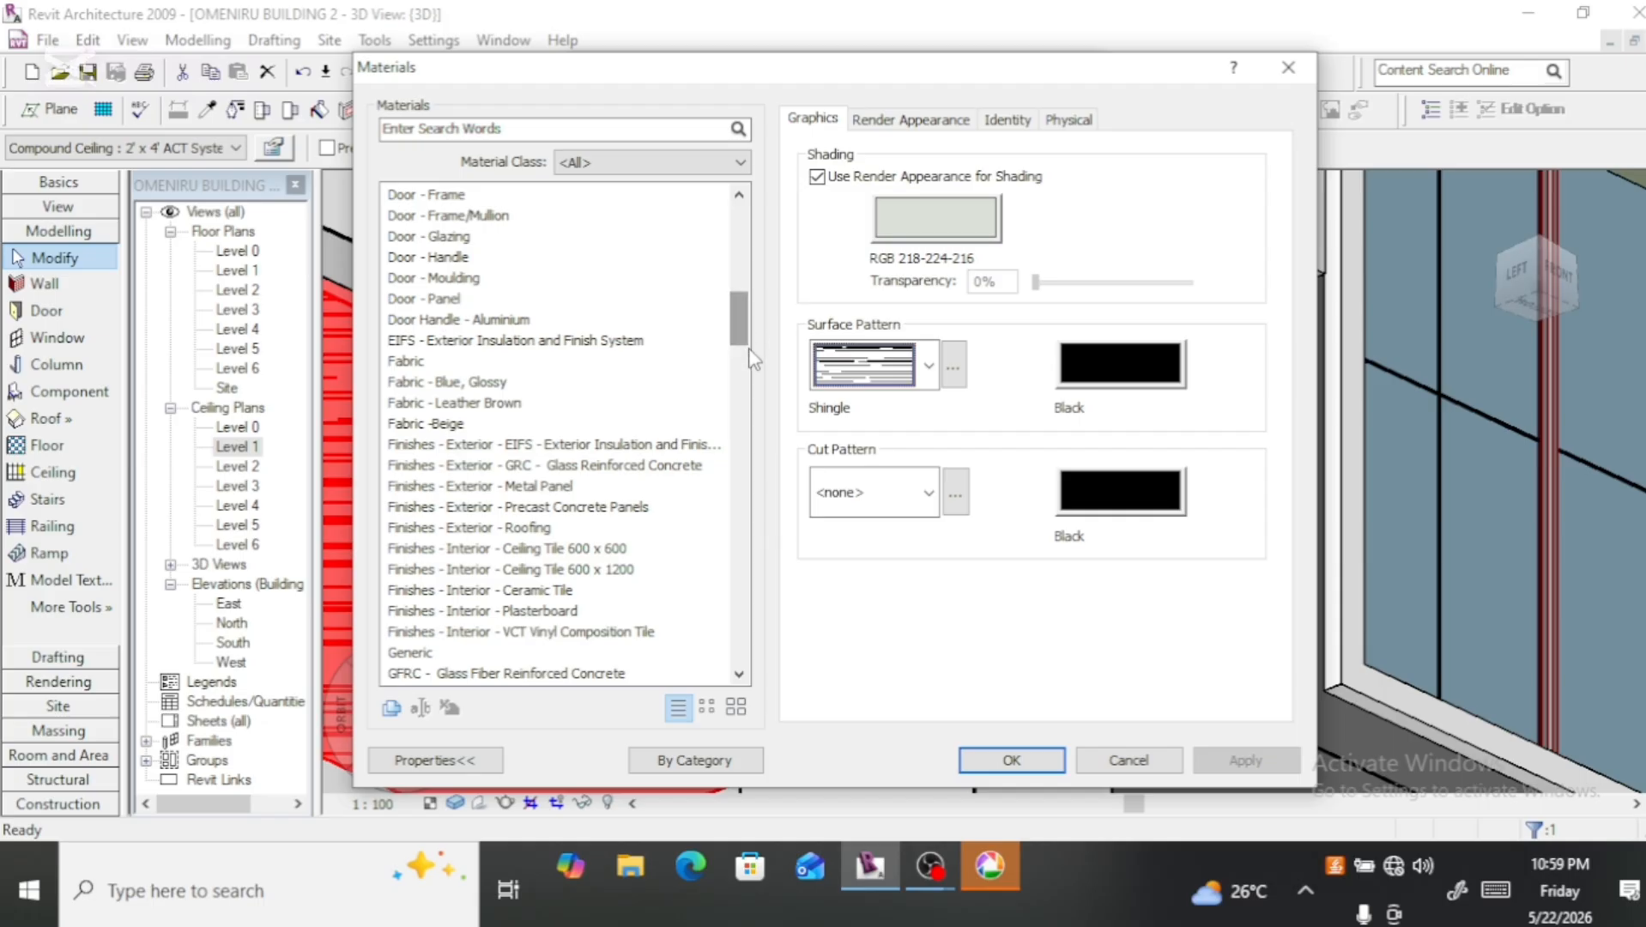
pyautogui.click(634, 549)
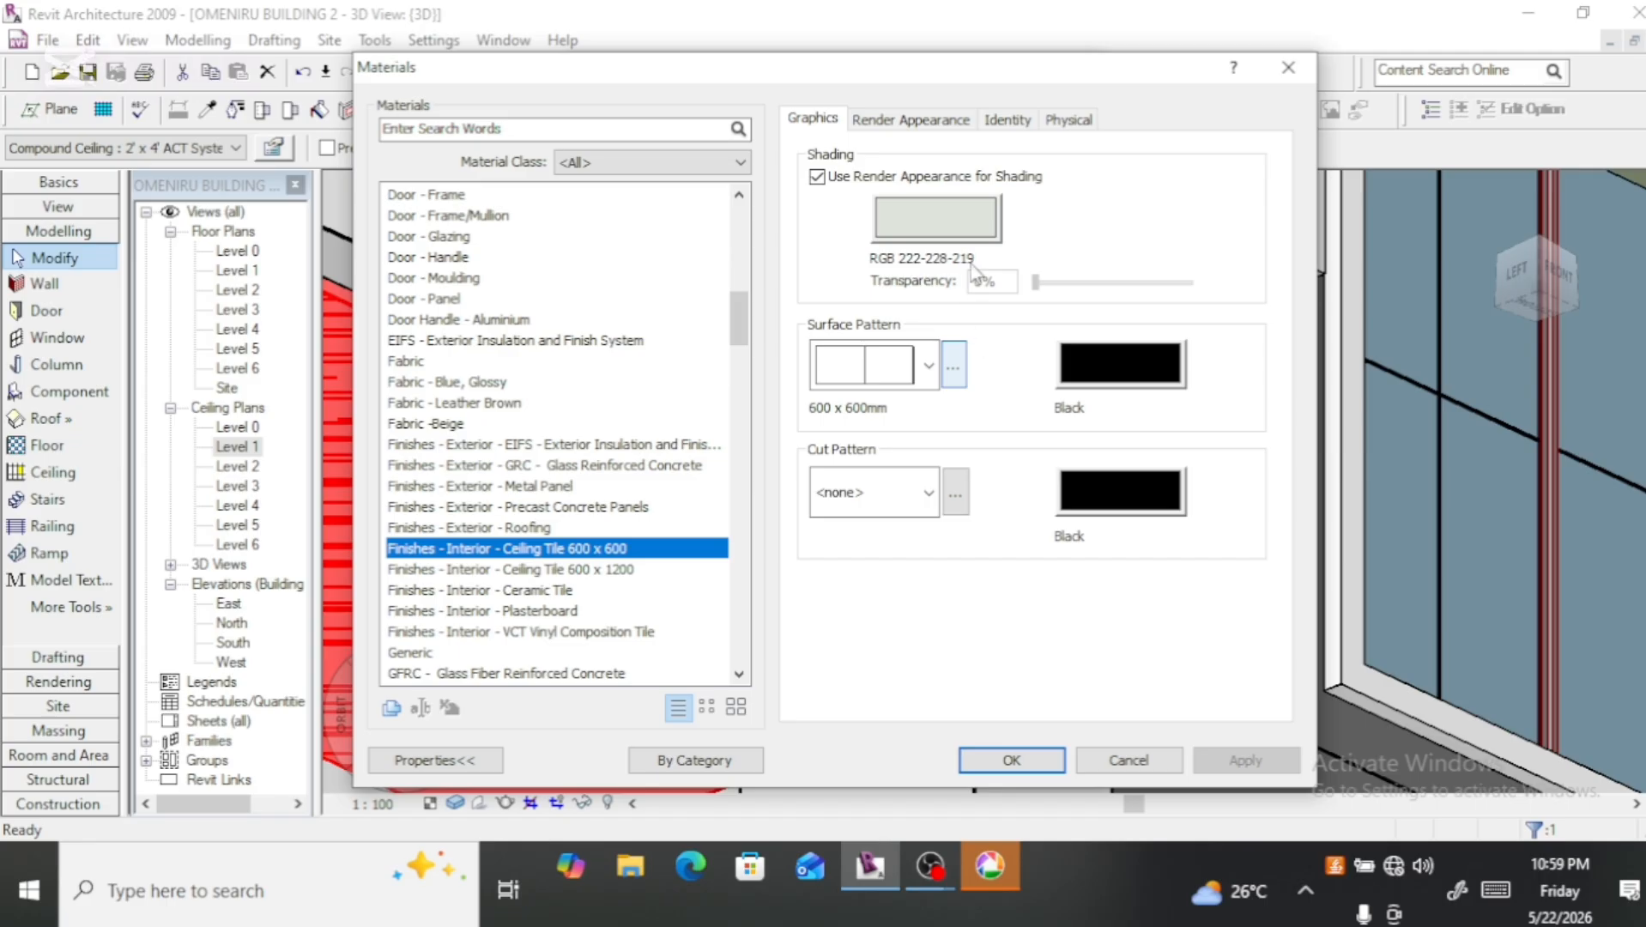
pyautogui.click(1004, 762)
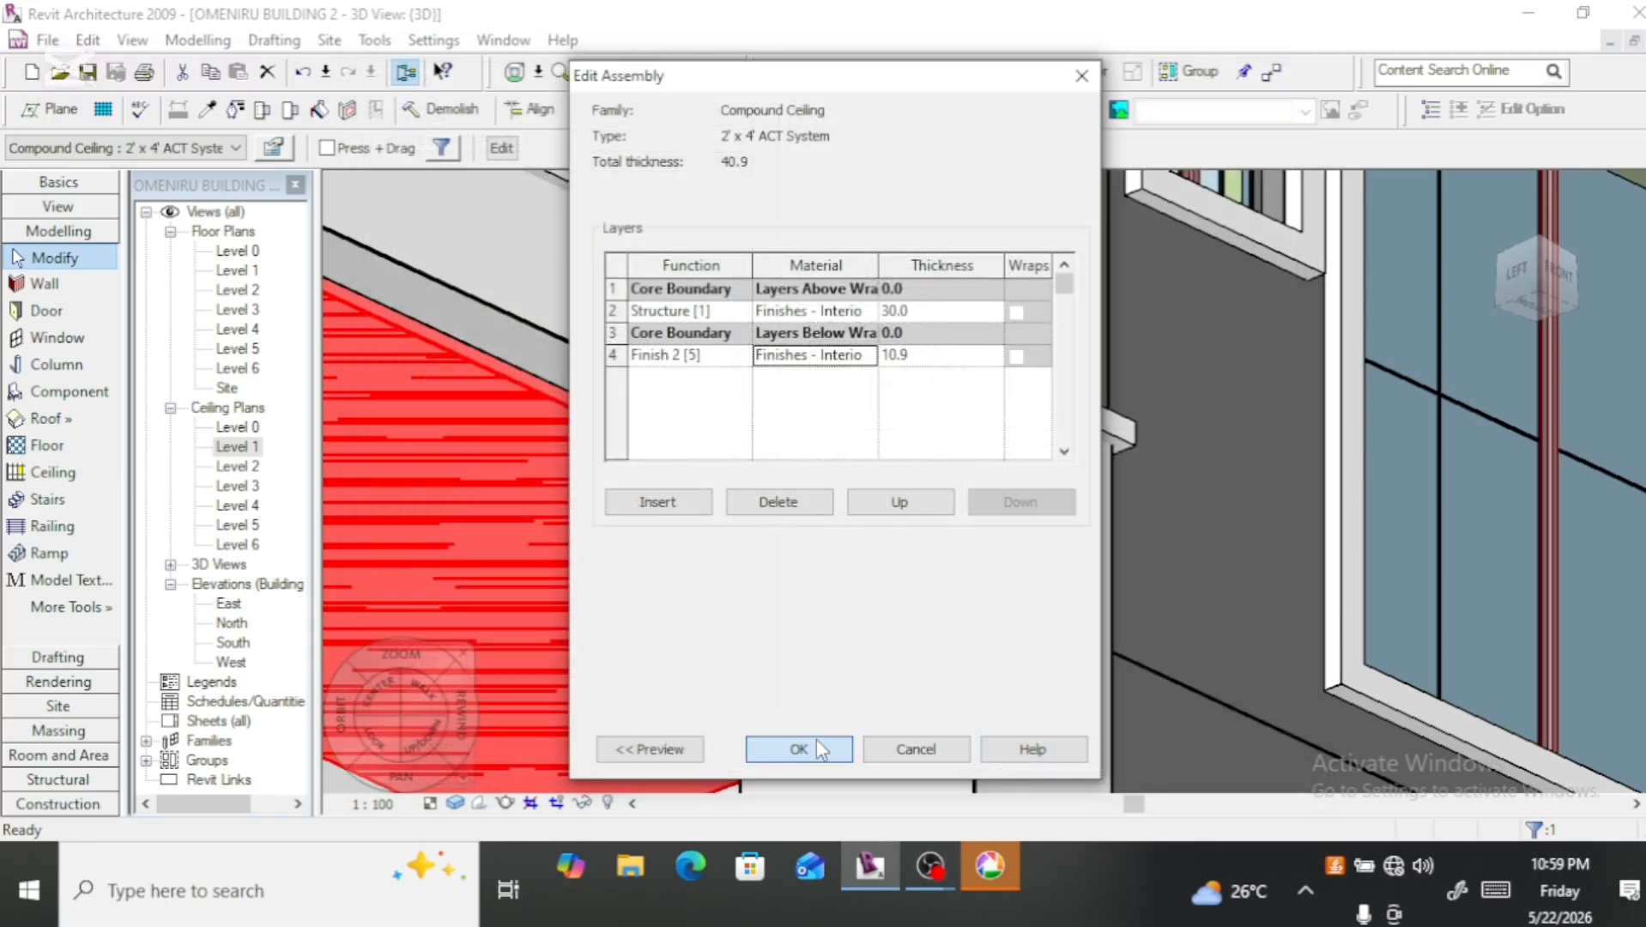
pyautogui.click(820, 740)
pyautogui.click(829, 753)
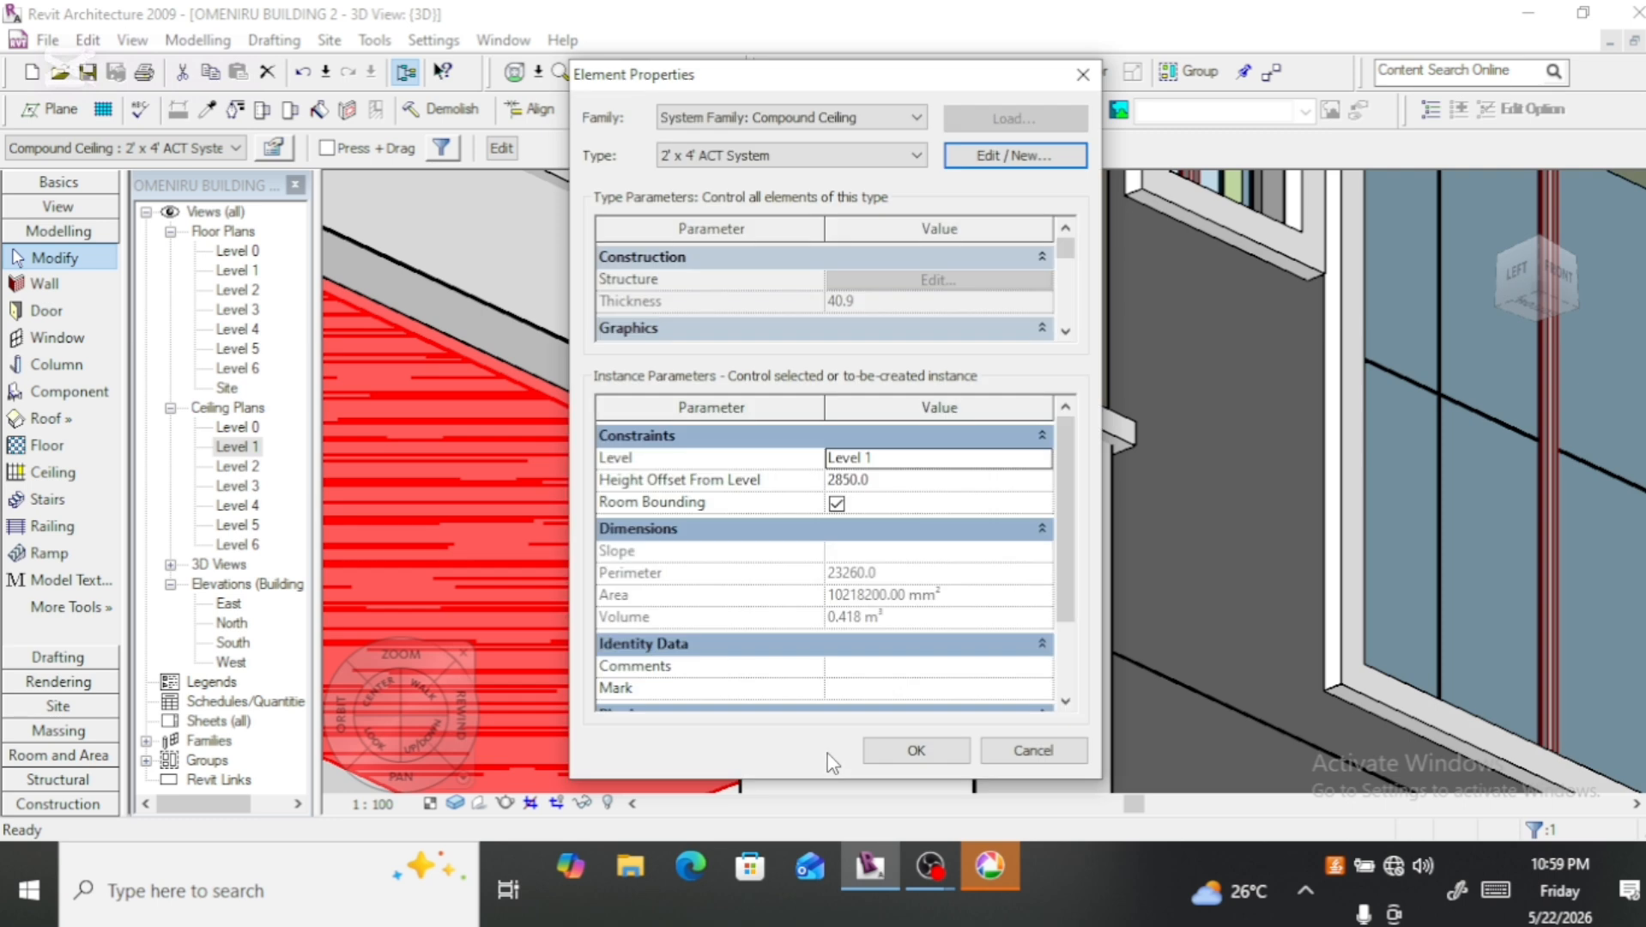
pyautogui.click(914, 761)
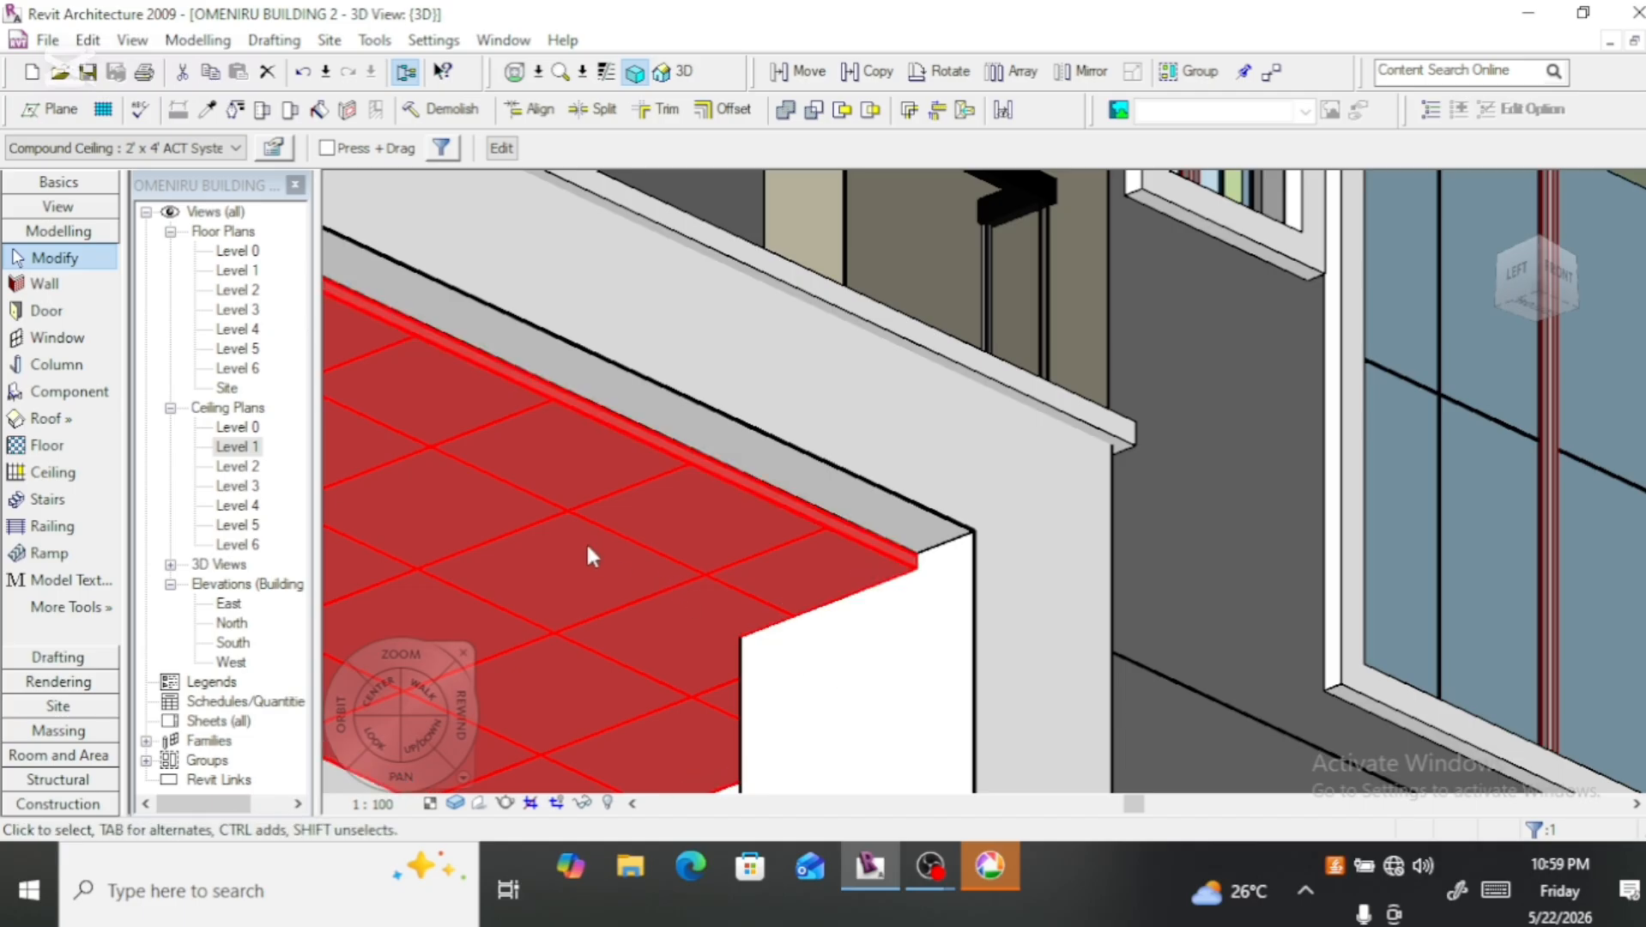
# Step: Set the front balcony ceiling's height offset from Level 1 to 2900 and check its fit against the front beam
pyautogui.click(275, 151)
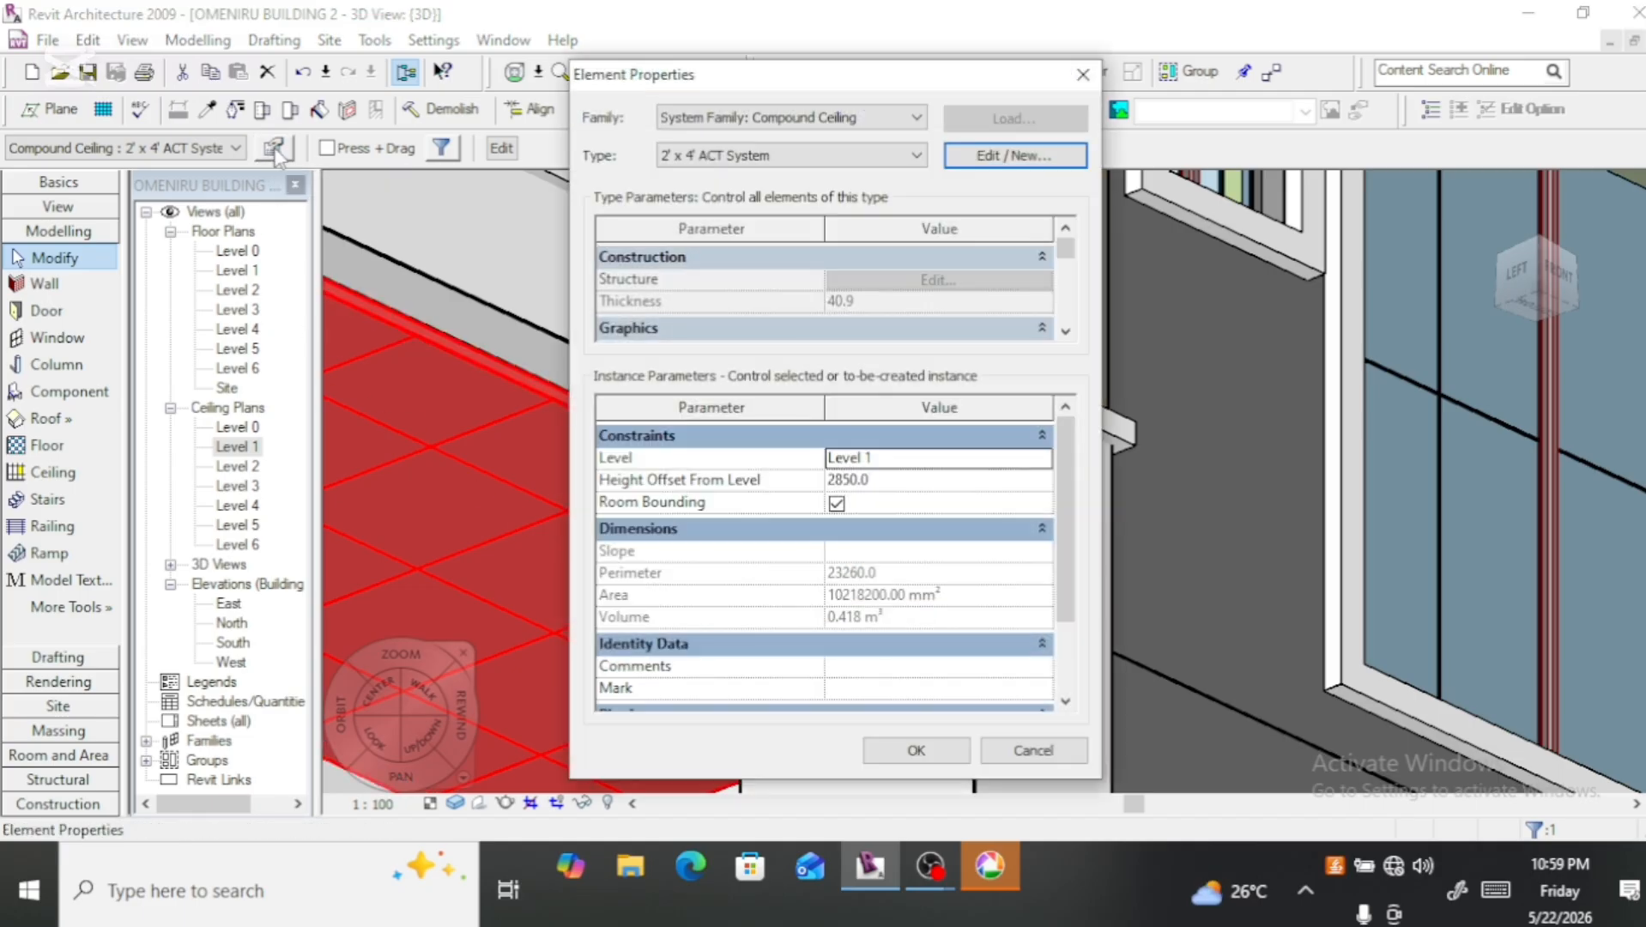
pyautogui.click(856, 483)
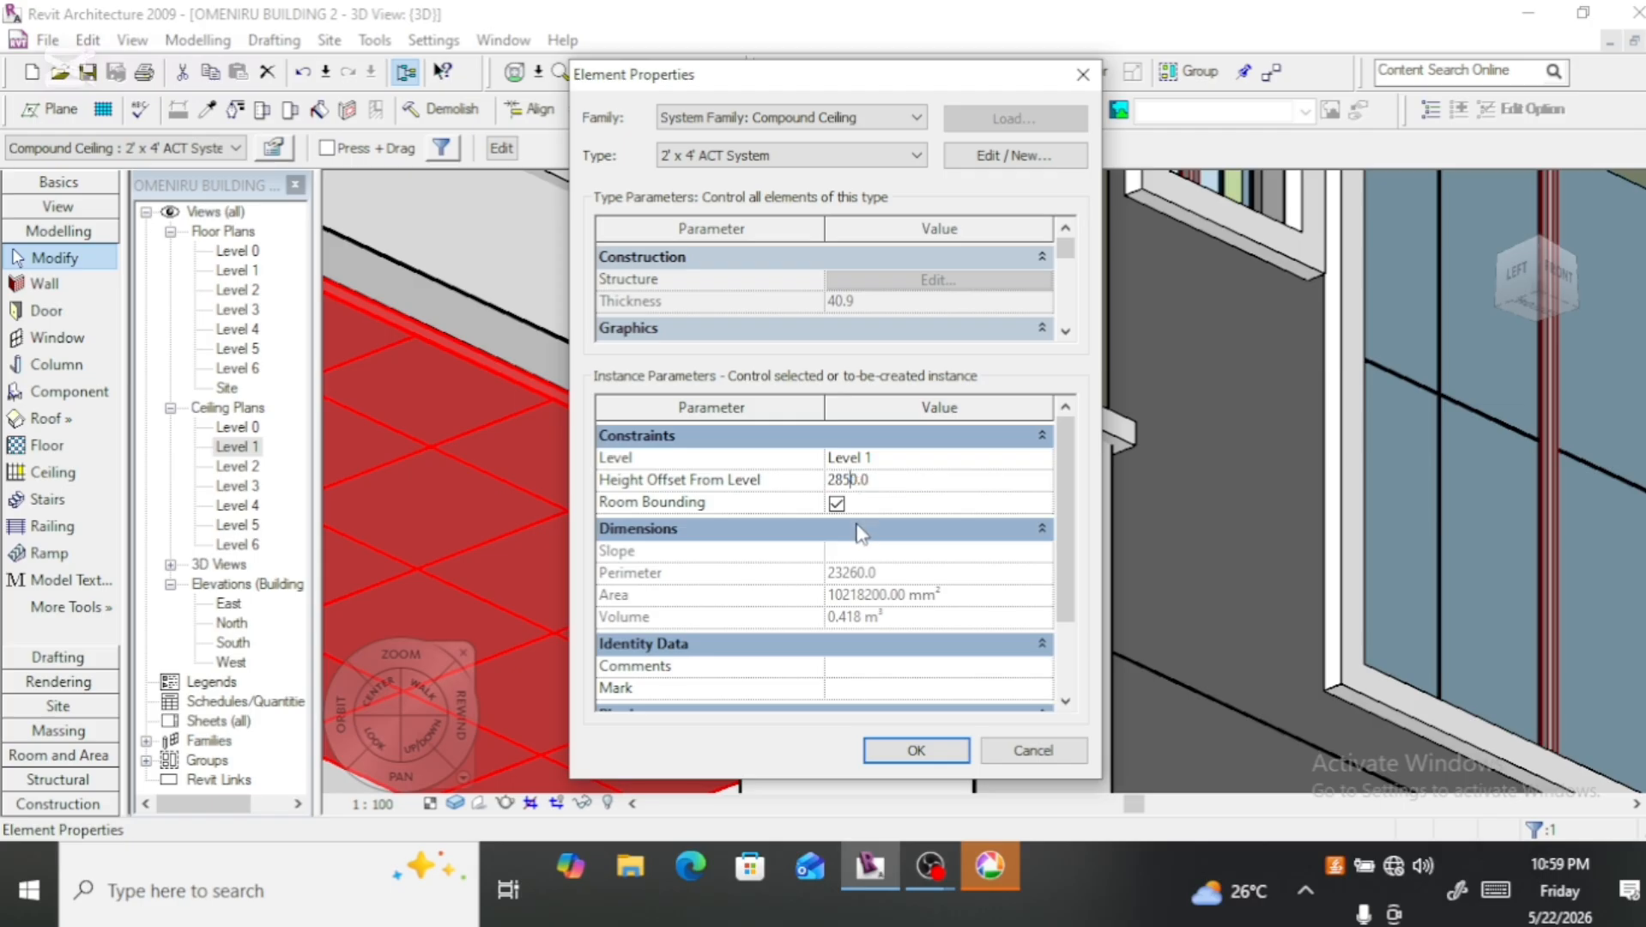
pyautogui.press('BackSpace')
pyautogui.press('BackSpace')
pyautogui.write('90')
pyautogui.click(914, 749)
pyautogui.scroll(-5, 931, 631)
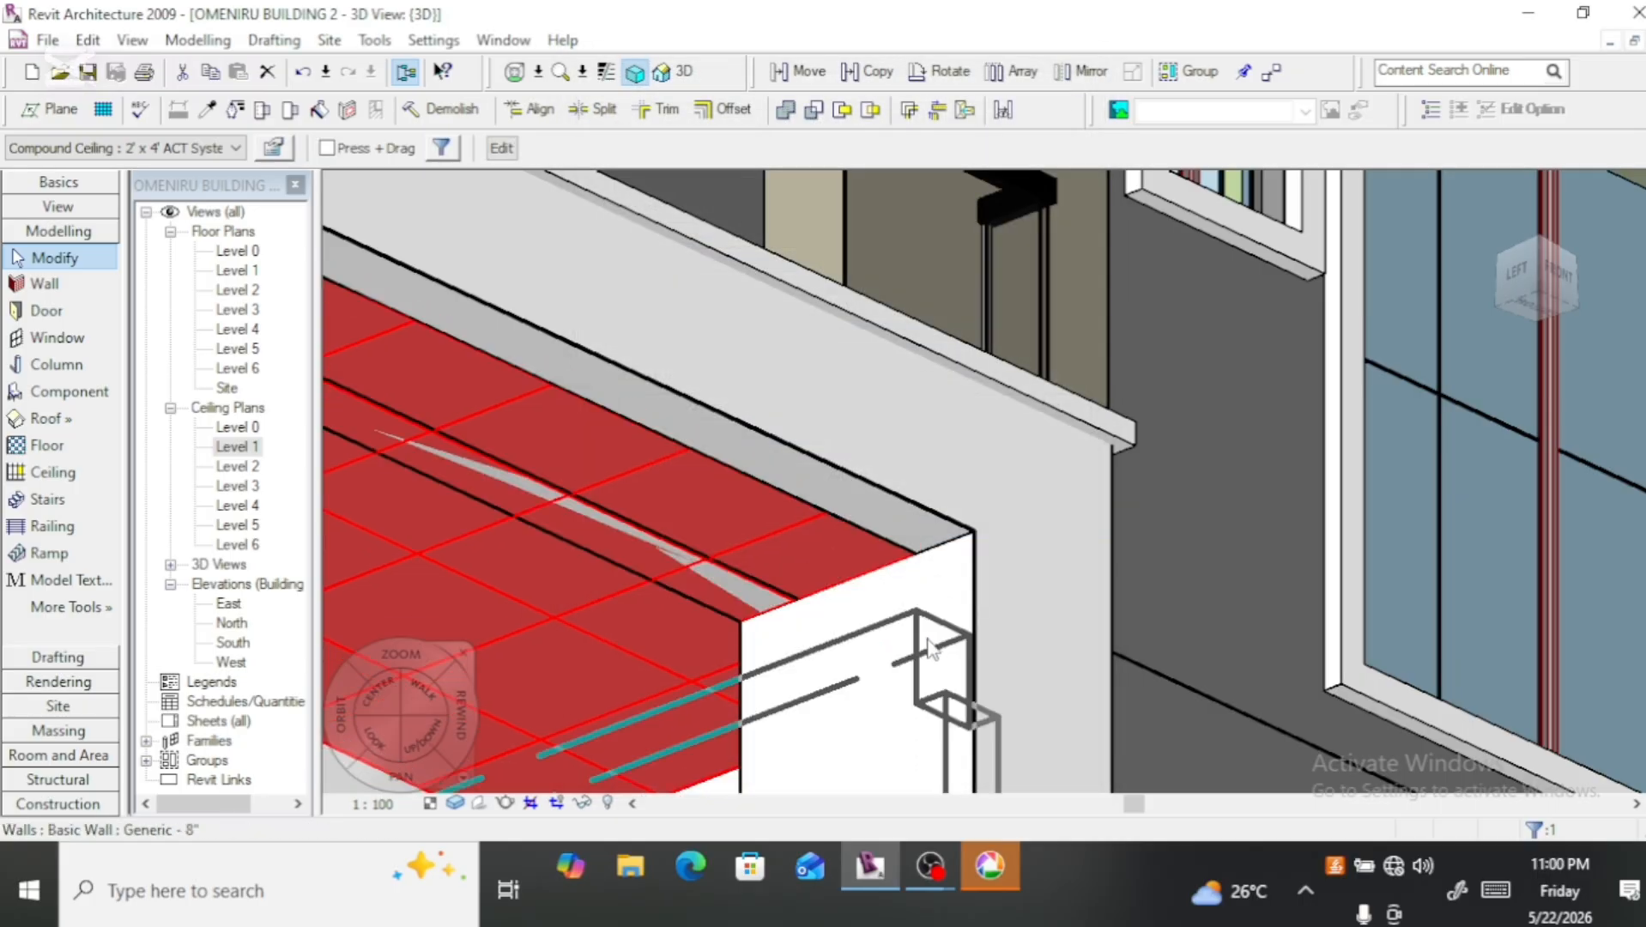
pyautogui.scroll(-2, 931, 631)
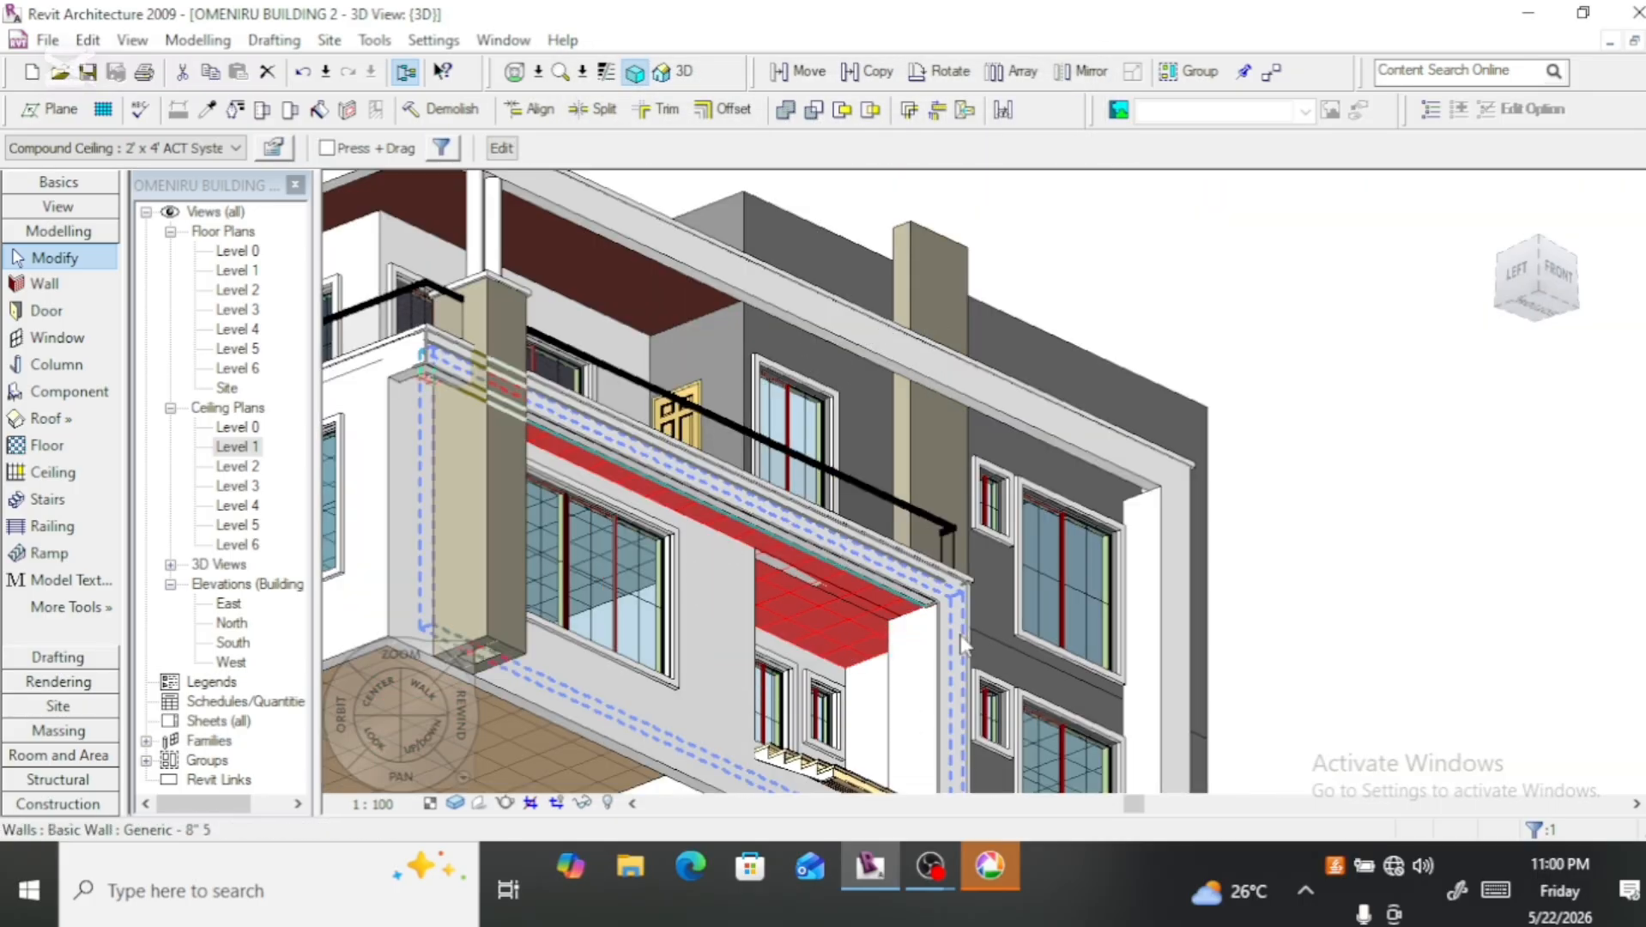
pyautogui.click(1384, 634)
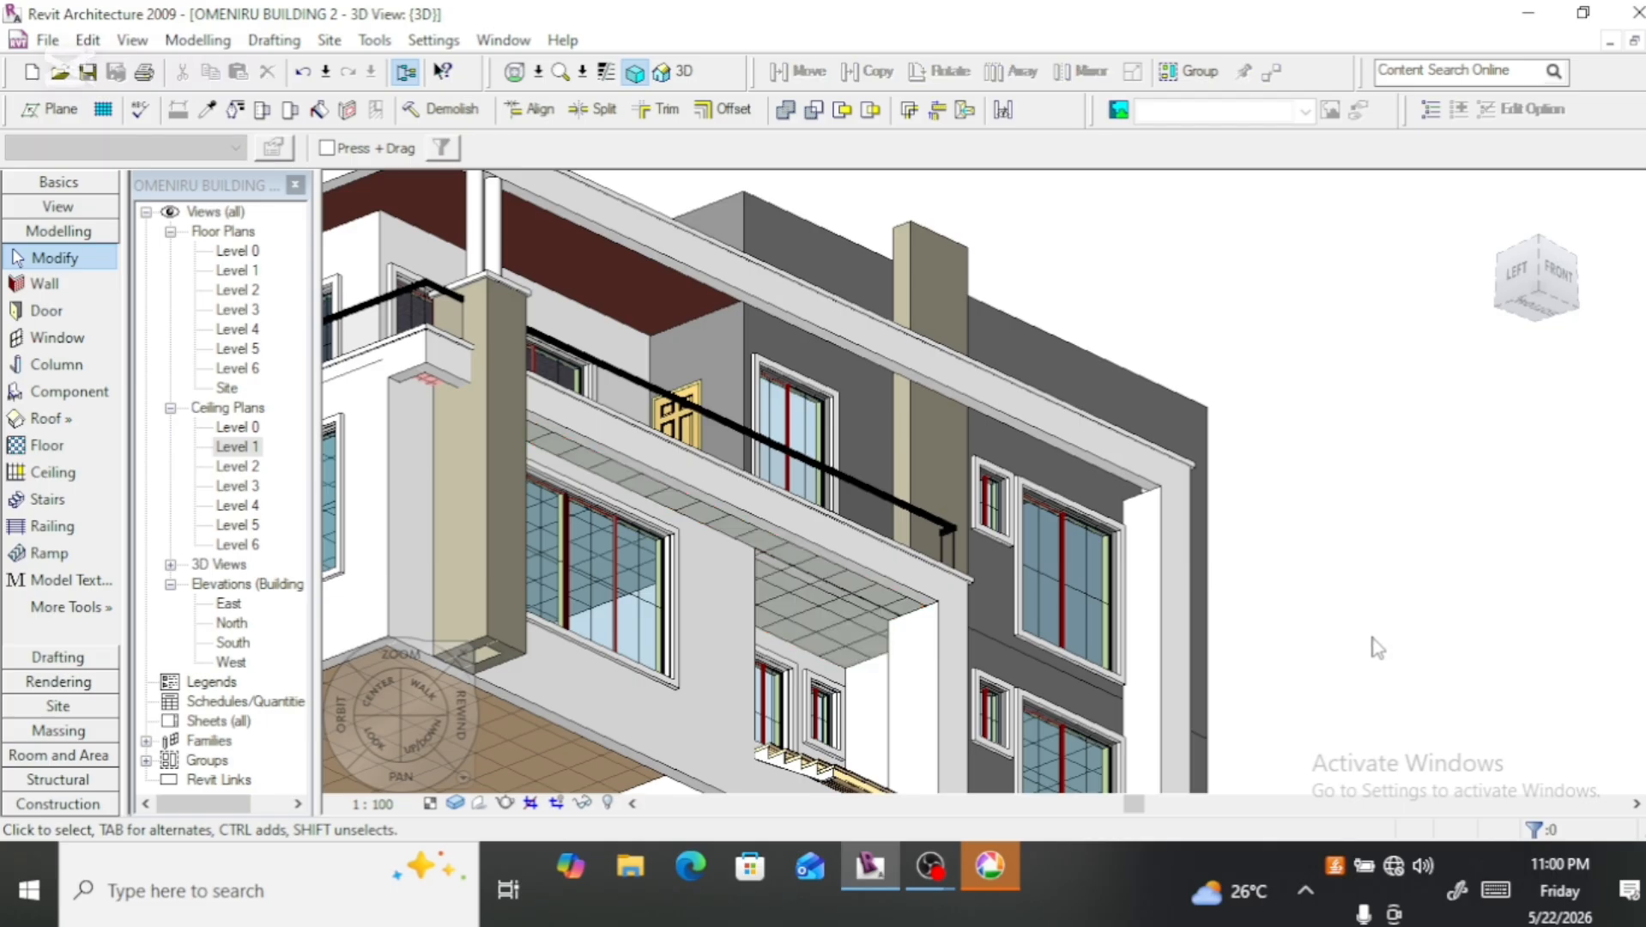
pyautogui.scroll(-1, 1380, 640)
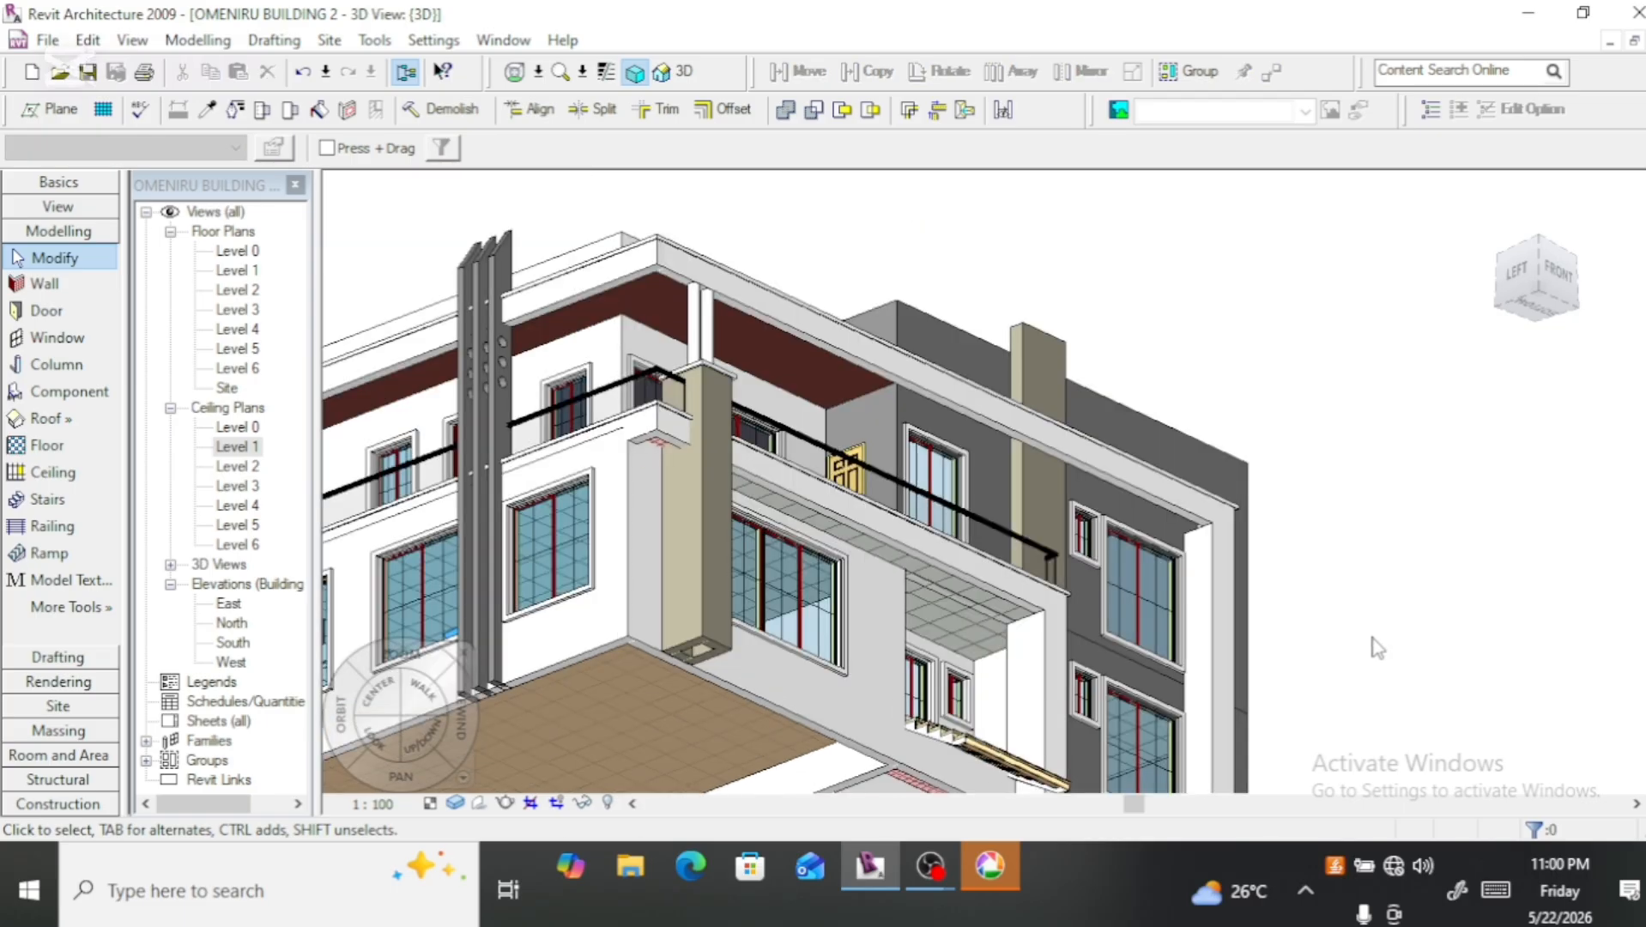
# Step: In the Level 1 ceiling plan, extend the front balcony ceiling's short end boundary past the corner column to the building's corner and finish the sketch
pyautogui.scroll(2, 658, 457)
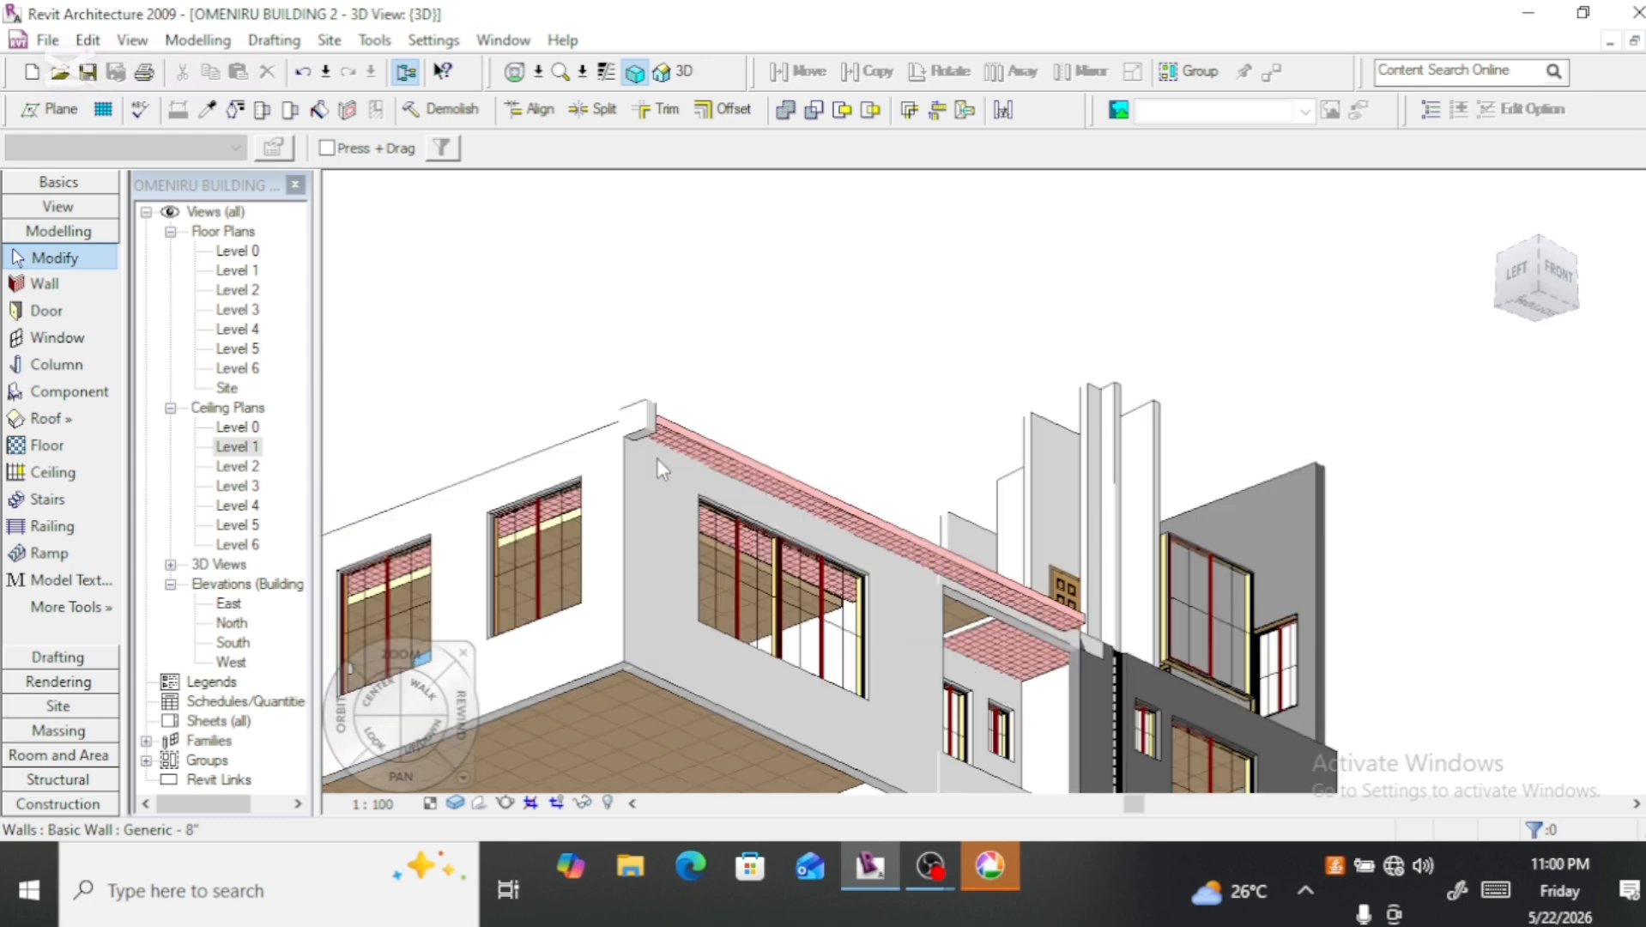
pyautogui.scroll(2, 659, 455)
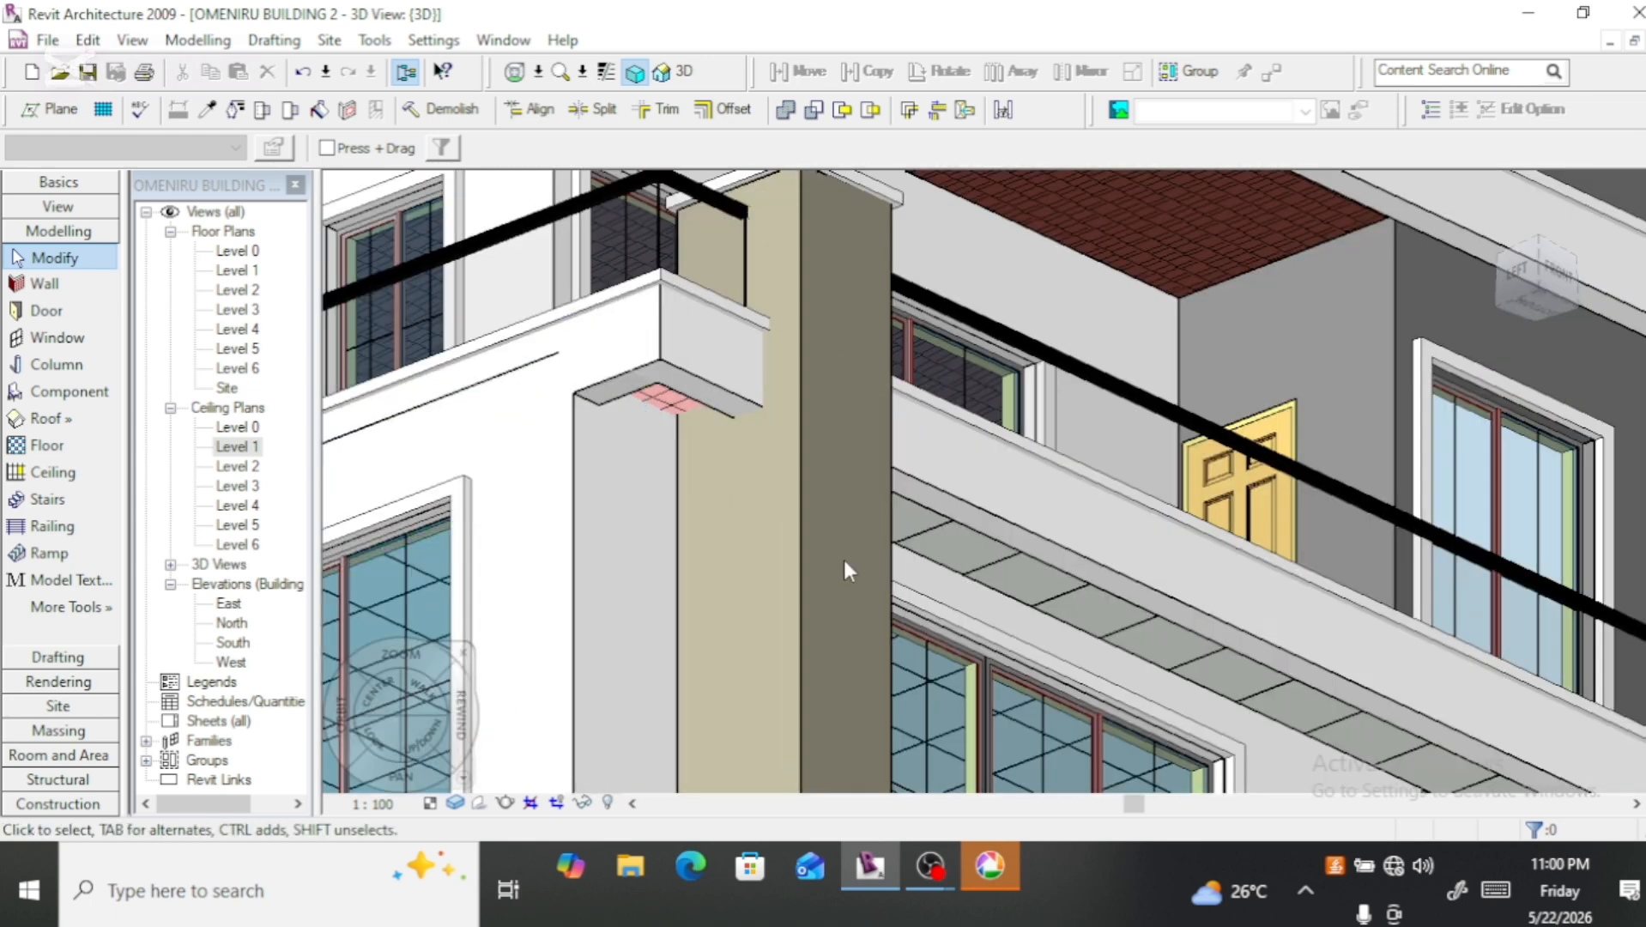
pyautogui.click(939, 574)
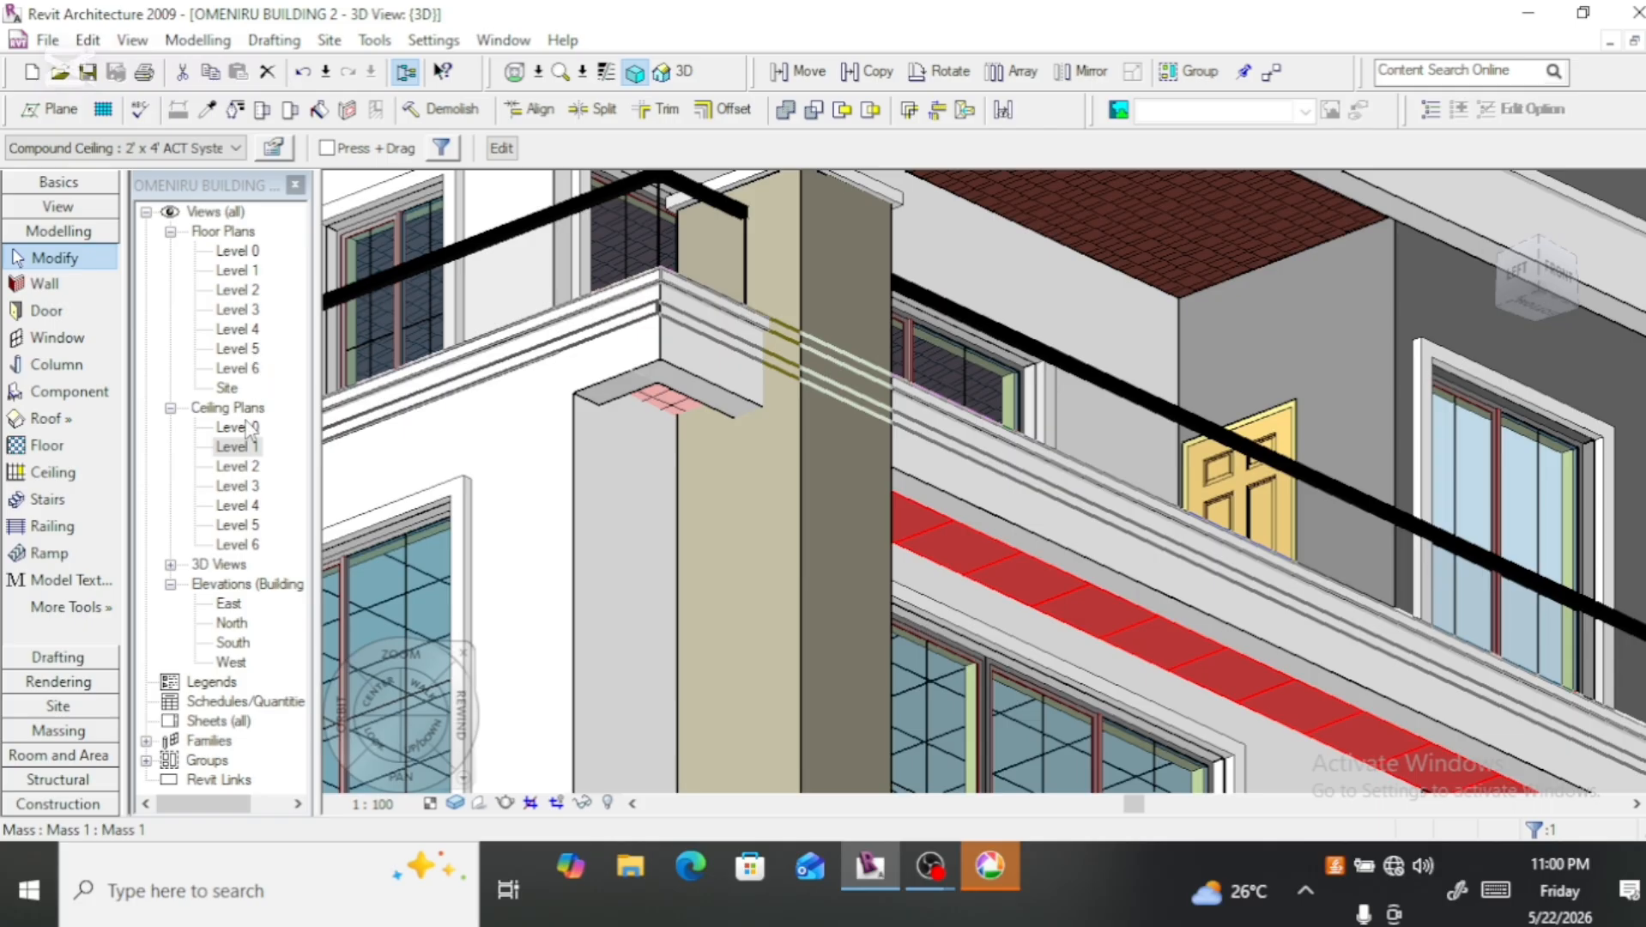
pyautogui.doubleClick(244, 448)
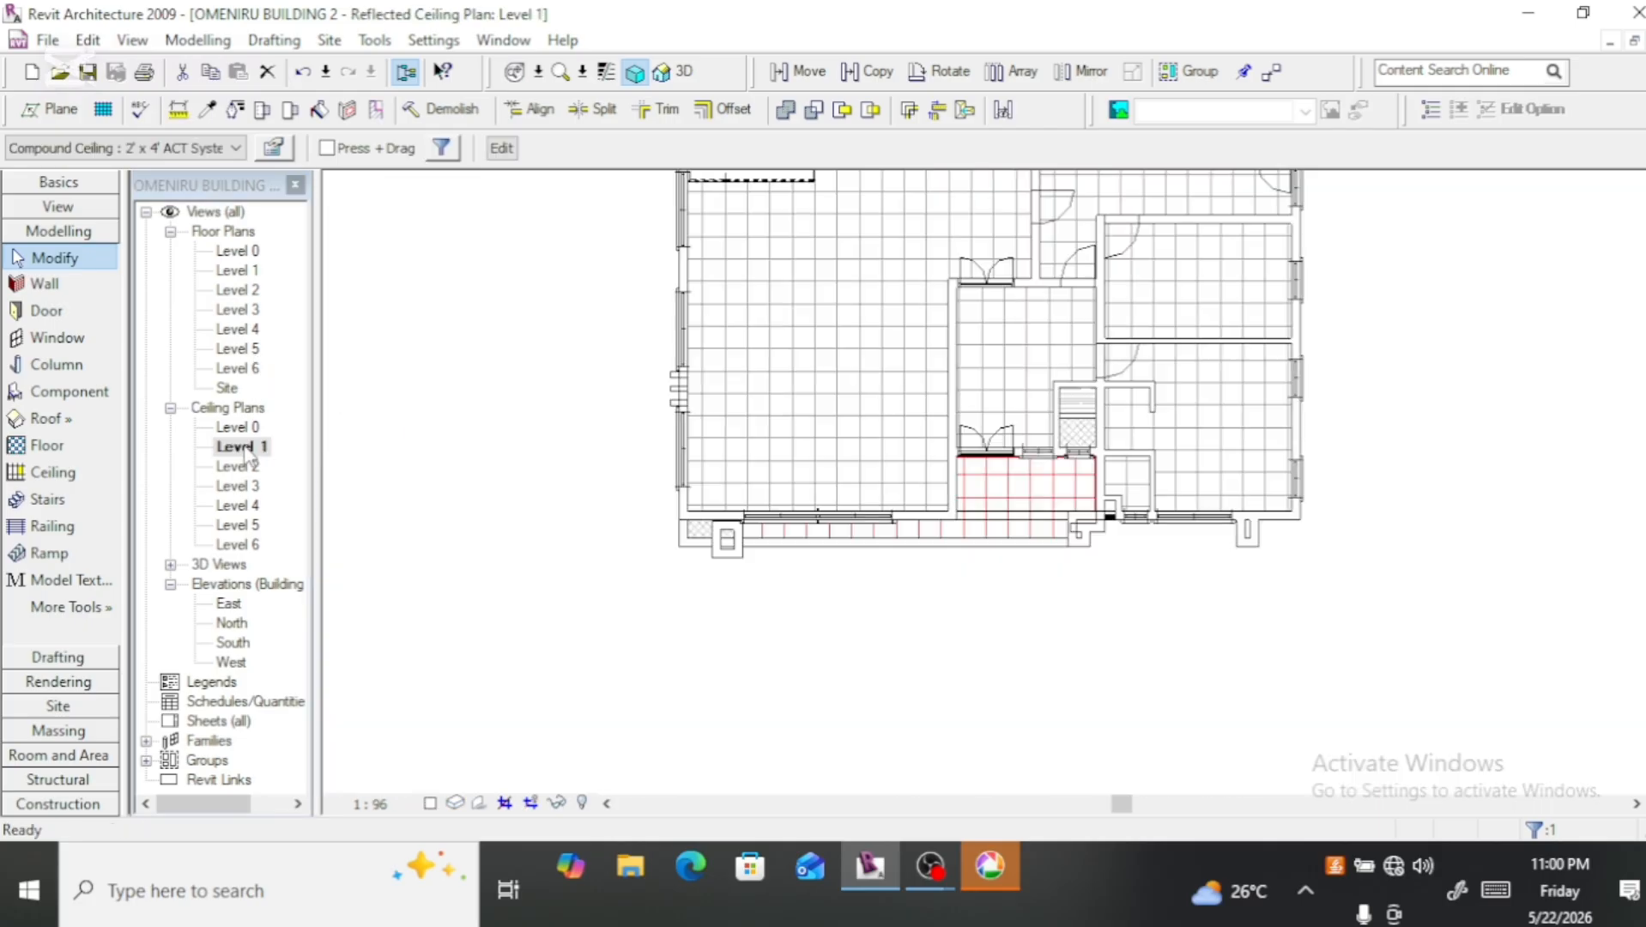
pyautogui.scroll(2, 745, 550)
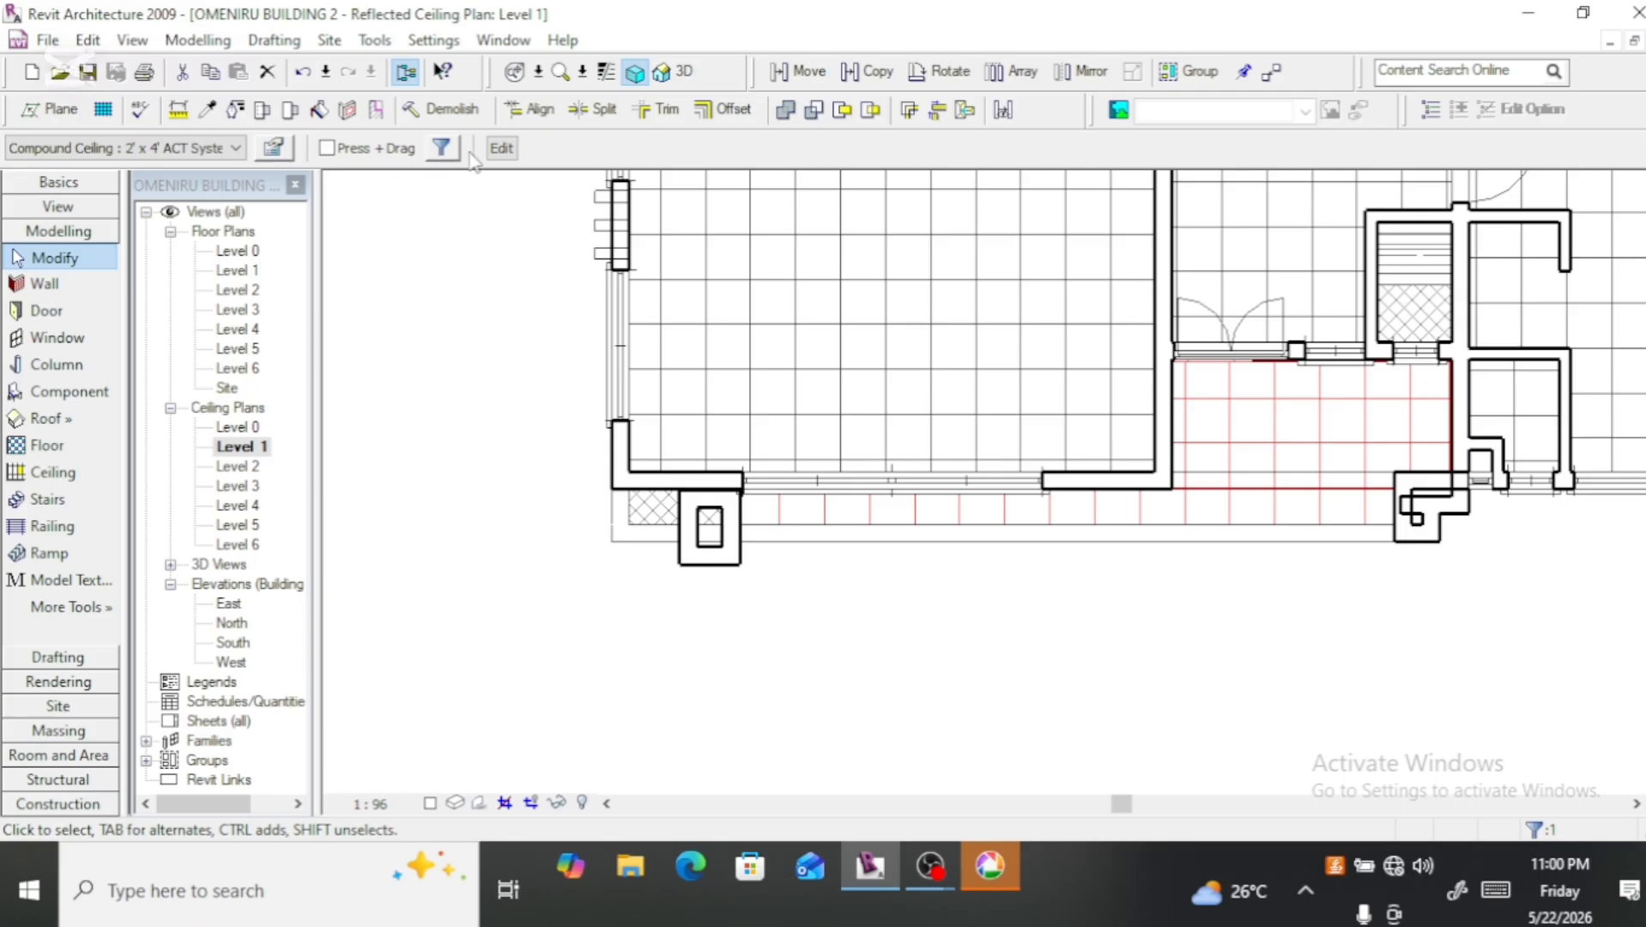
pyautogui.click(502, 150)
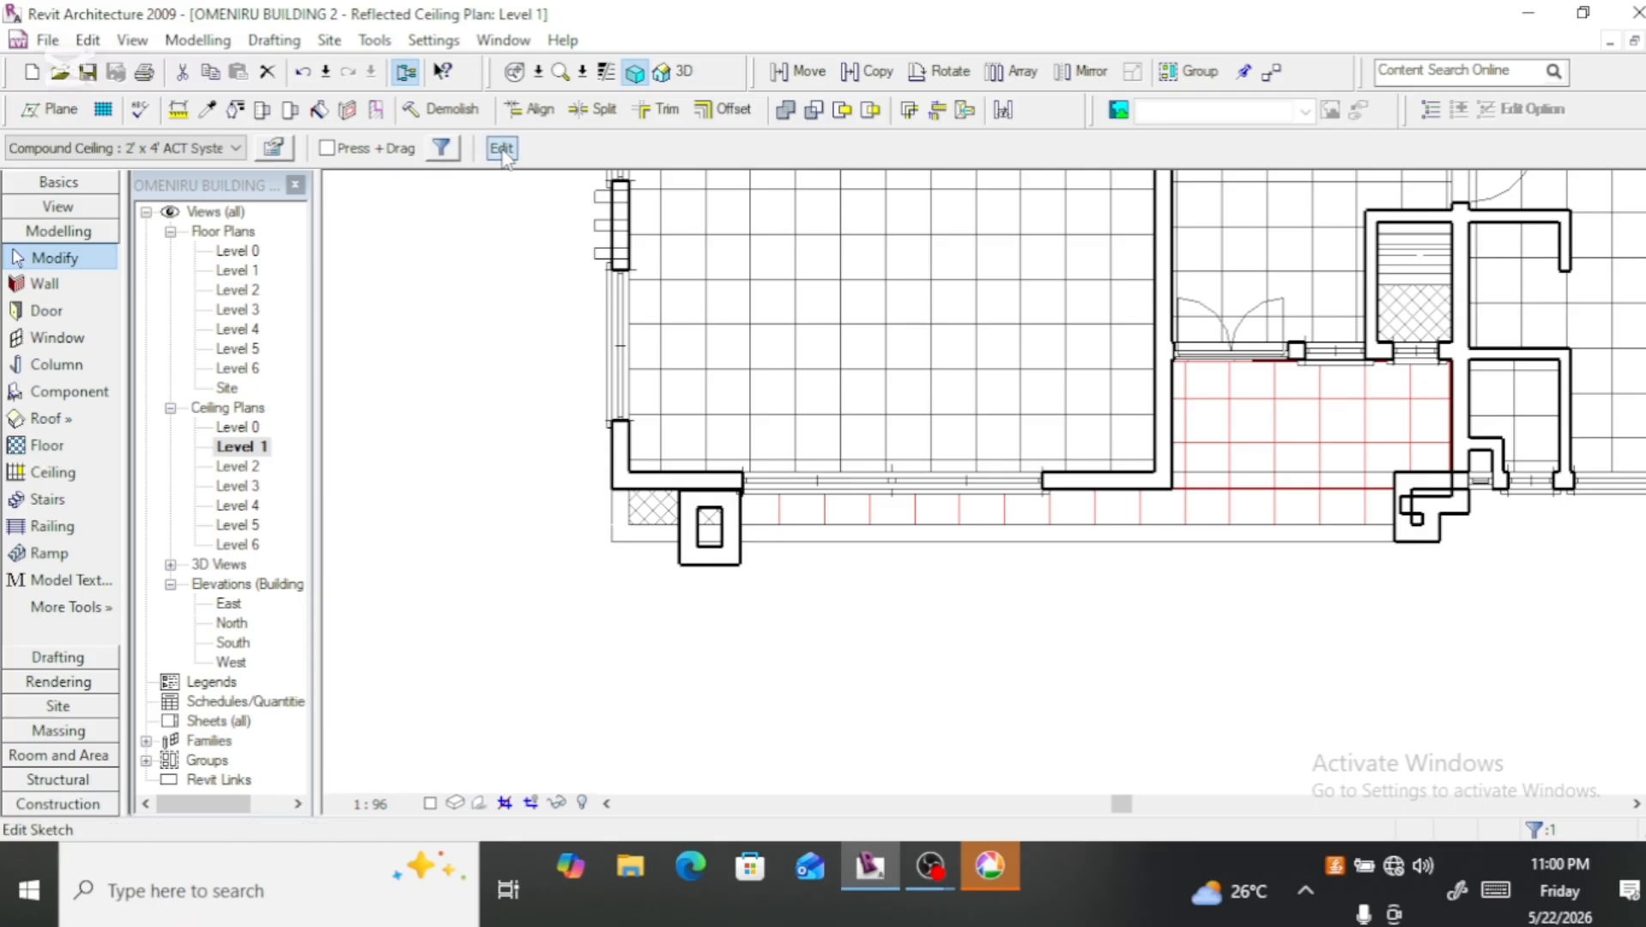
pyautogui.click(740, 514)
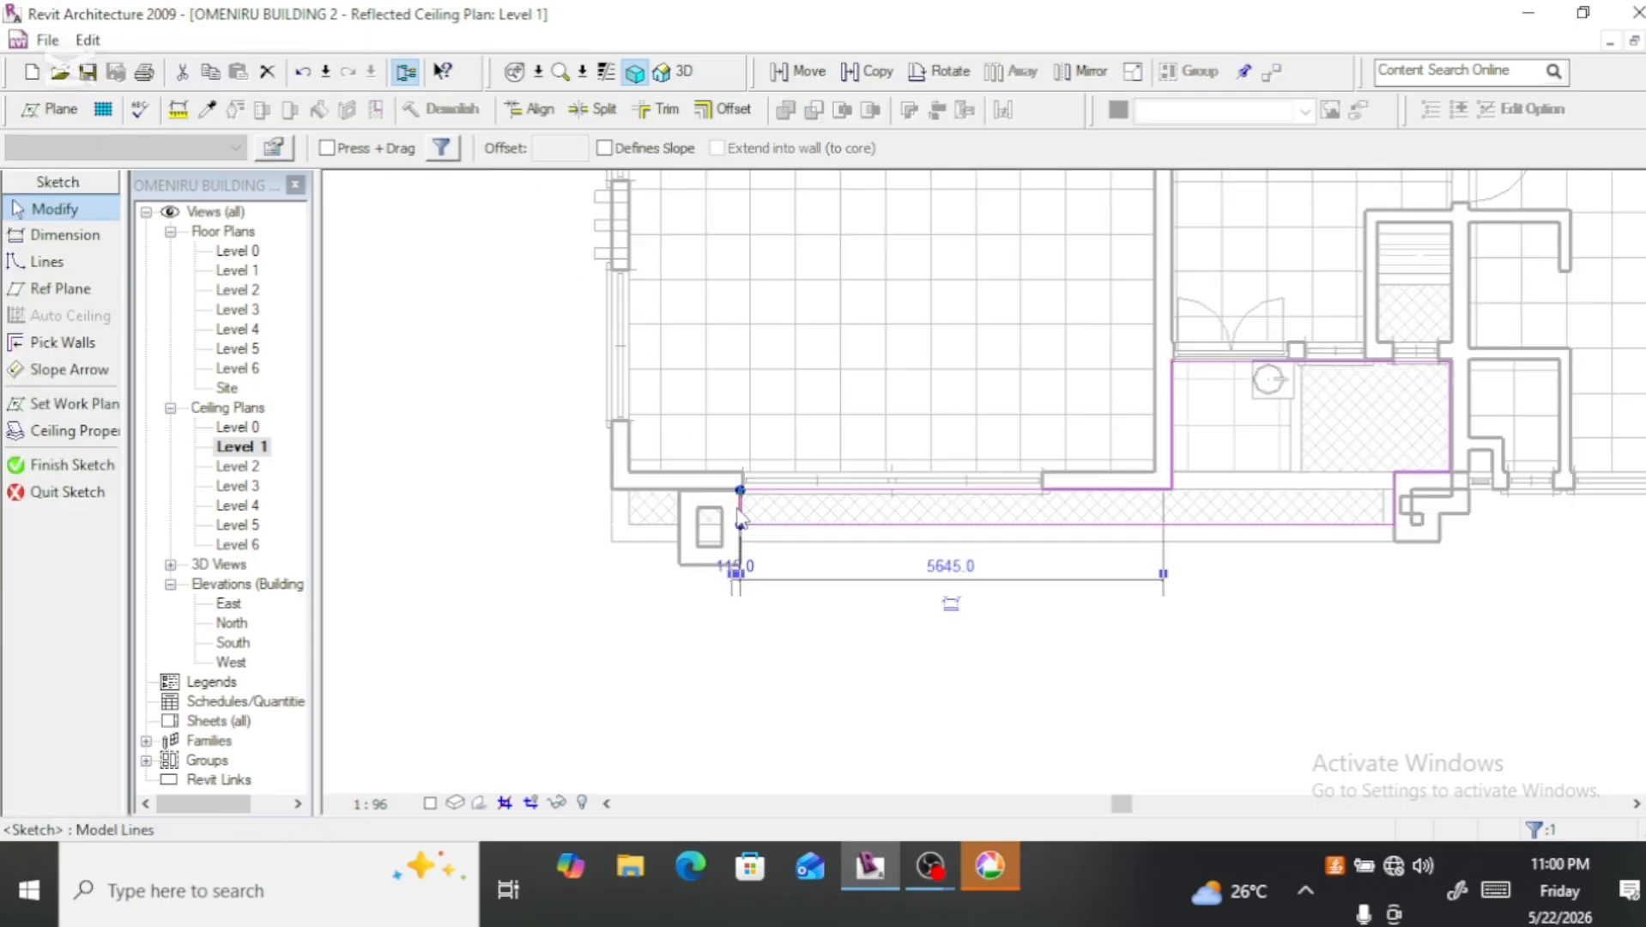
pyautogui.moveTo(740, 515); pyautogui.dragTo(630, 524)
pyautogui.scroll(-2, 601, 588)
pyautogui.scroll(-2, 632, 640)
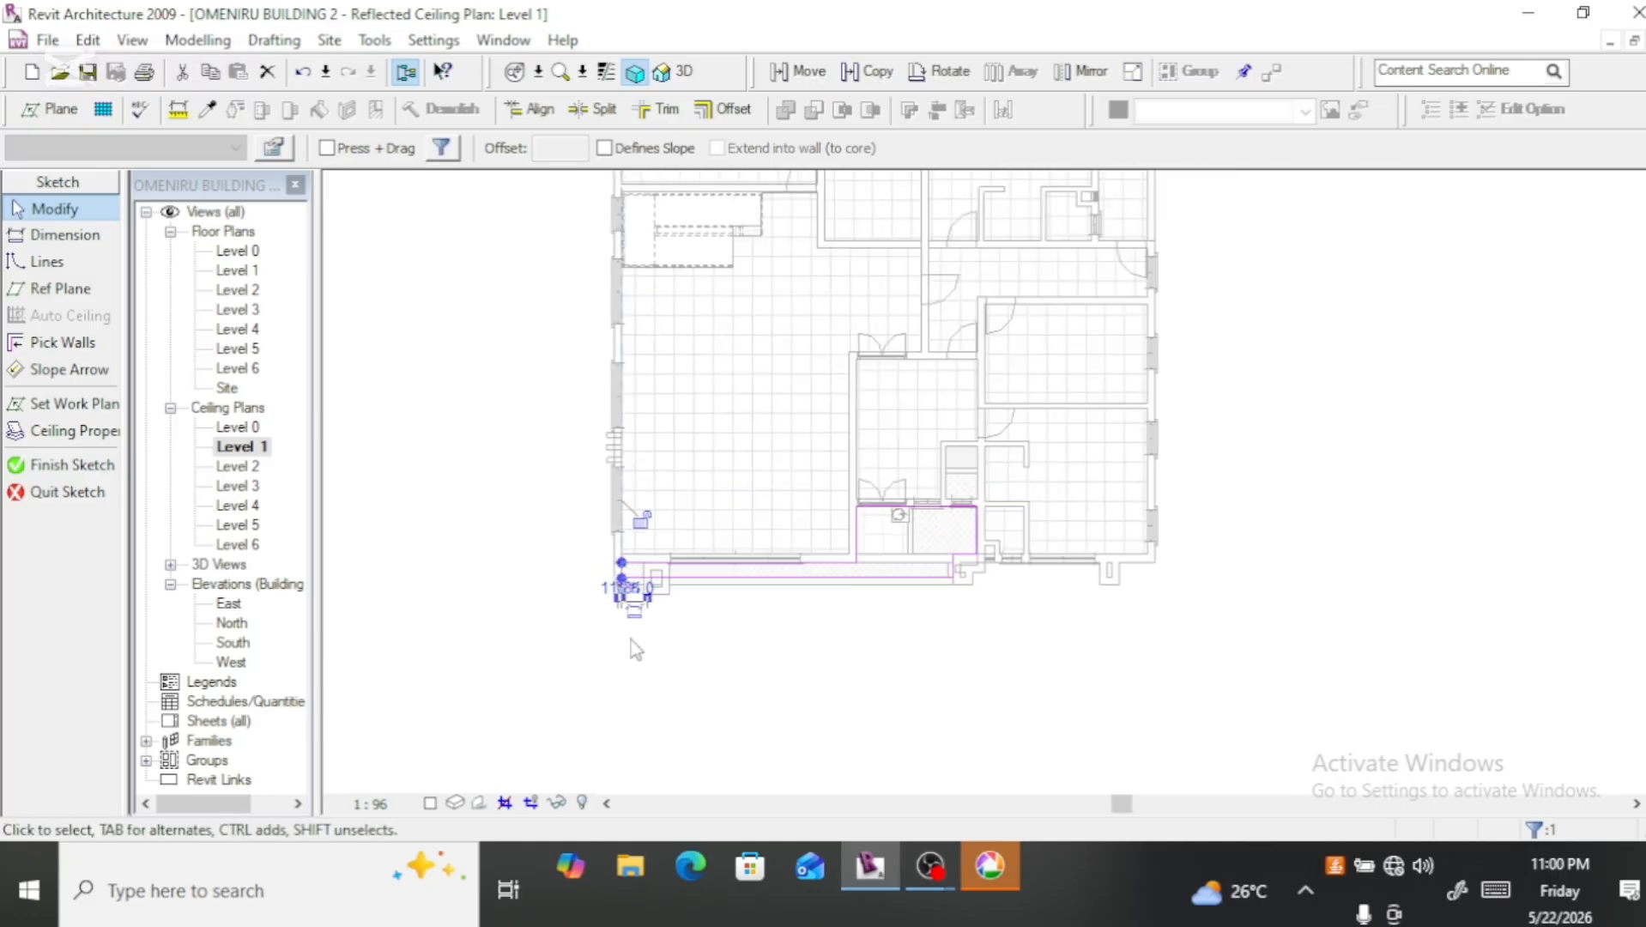
pyautogui.scroll(-2, 791, 715)
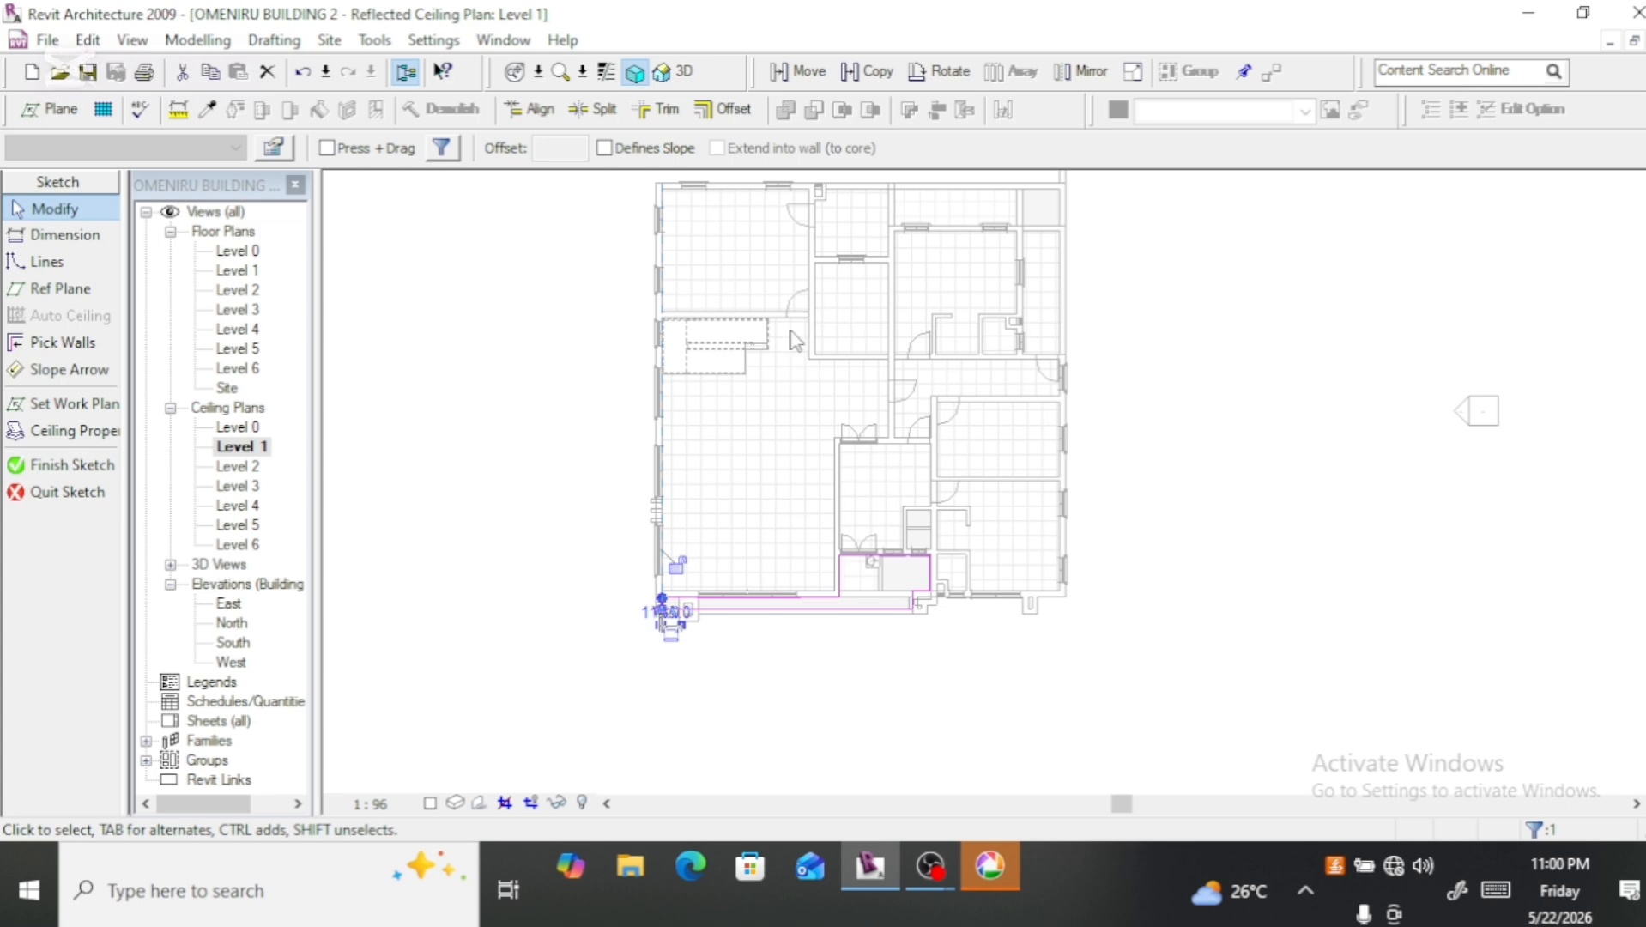
pyautogui.scroll(3, 874, 335)
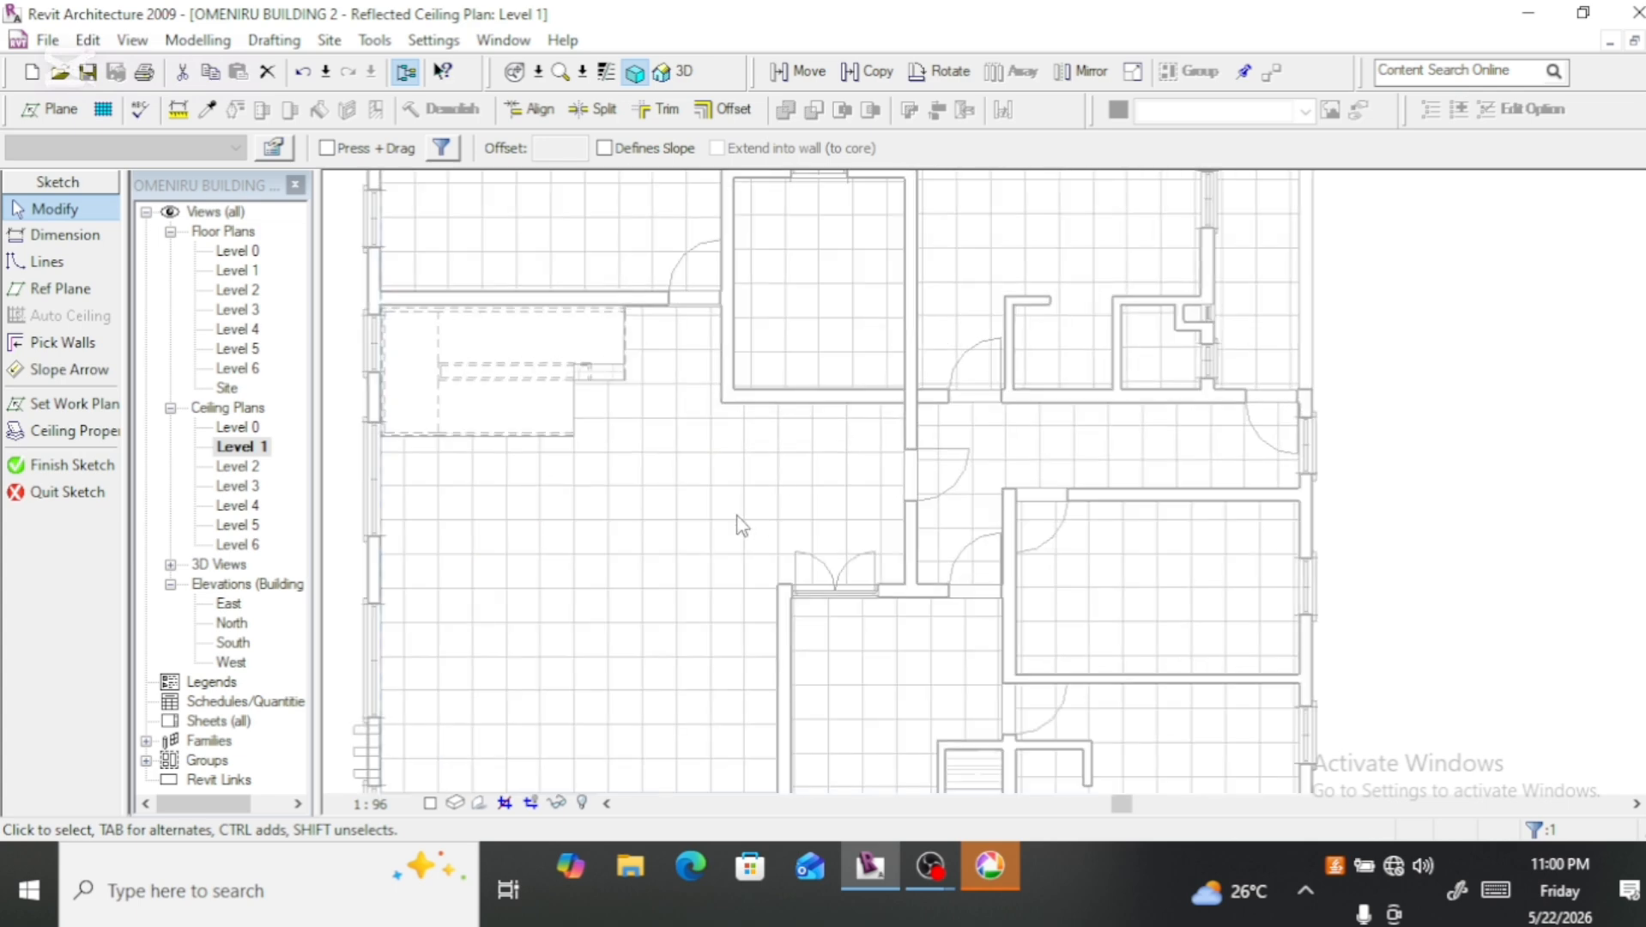
pyautogui.scroll(-2, 754, 511)
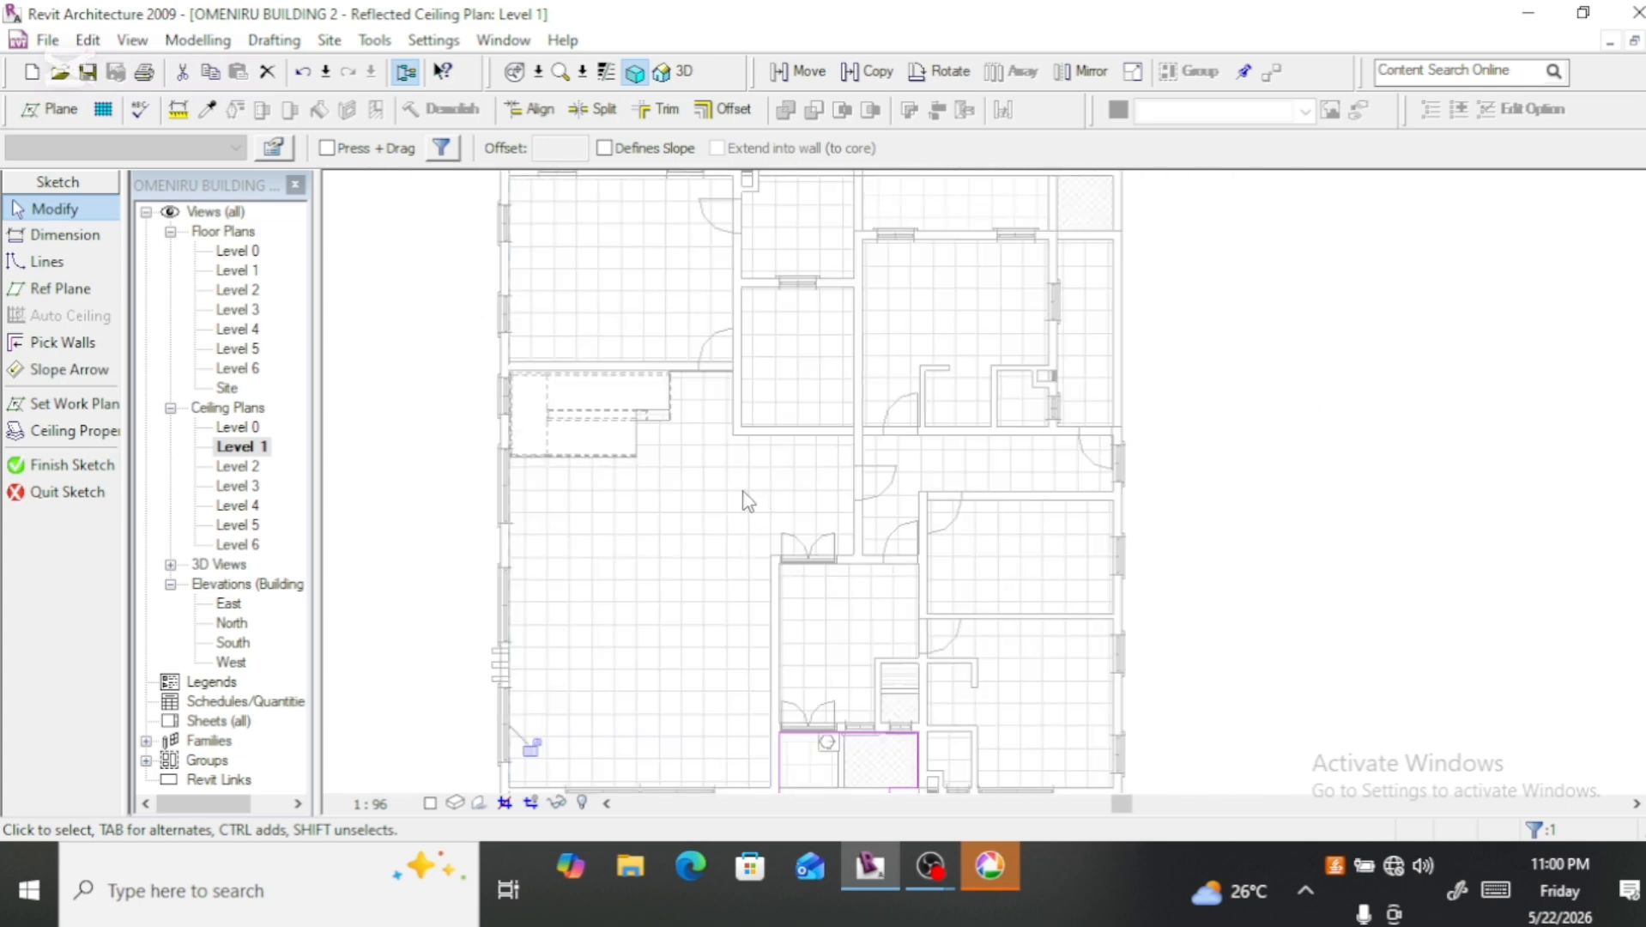
pyautogui.scroll(-2, 747, 497)
pyautogui.click(49, 474)
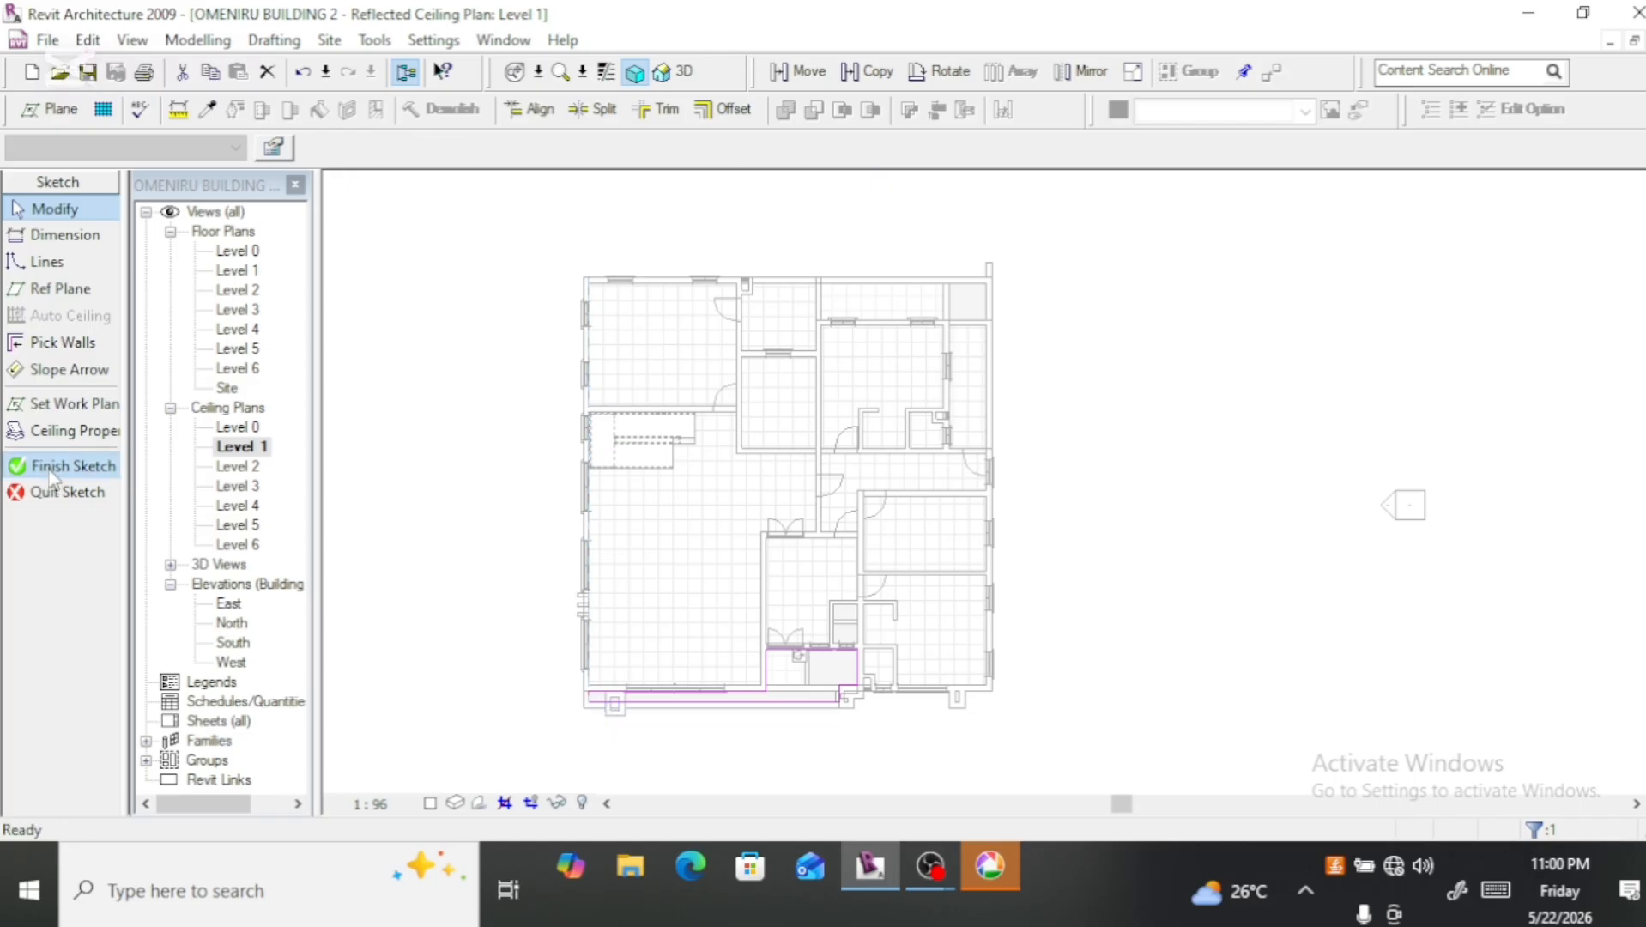
# Step: Change the surface pattern of the ceiling type's Ceiling Tile 600 x 600 material to 600 x 1200mm, working from the large room's ceiling
pyautogui.scroll(3, 770, 689)
pyautogui.scroll(2, 770, 689)
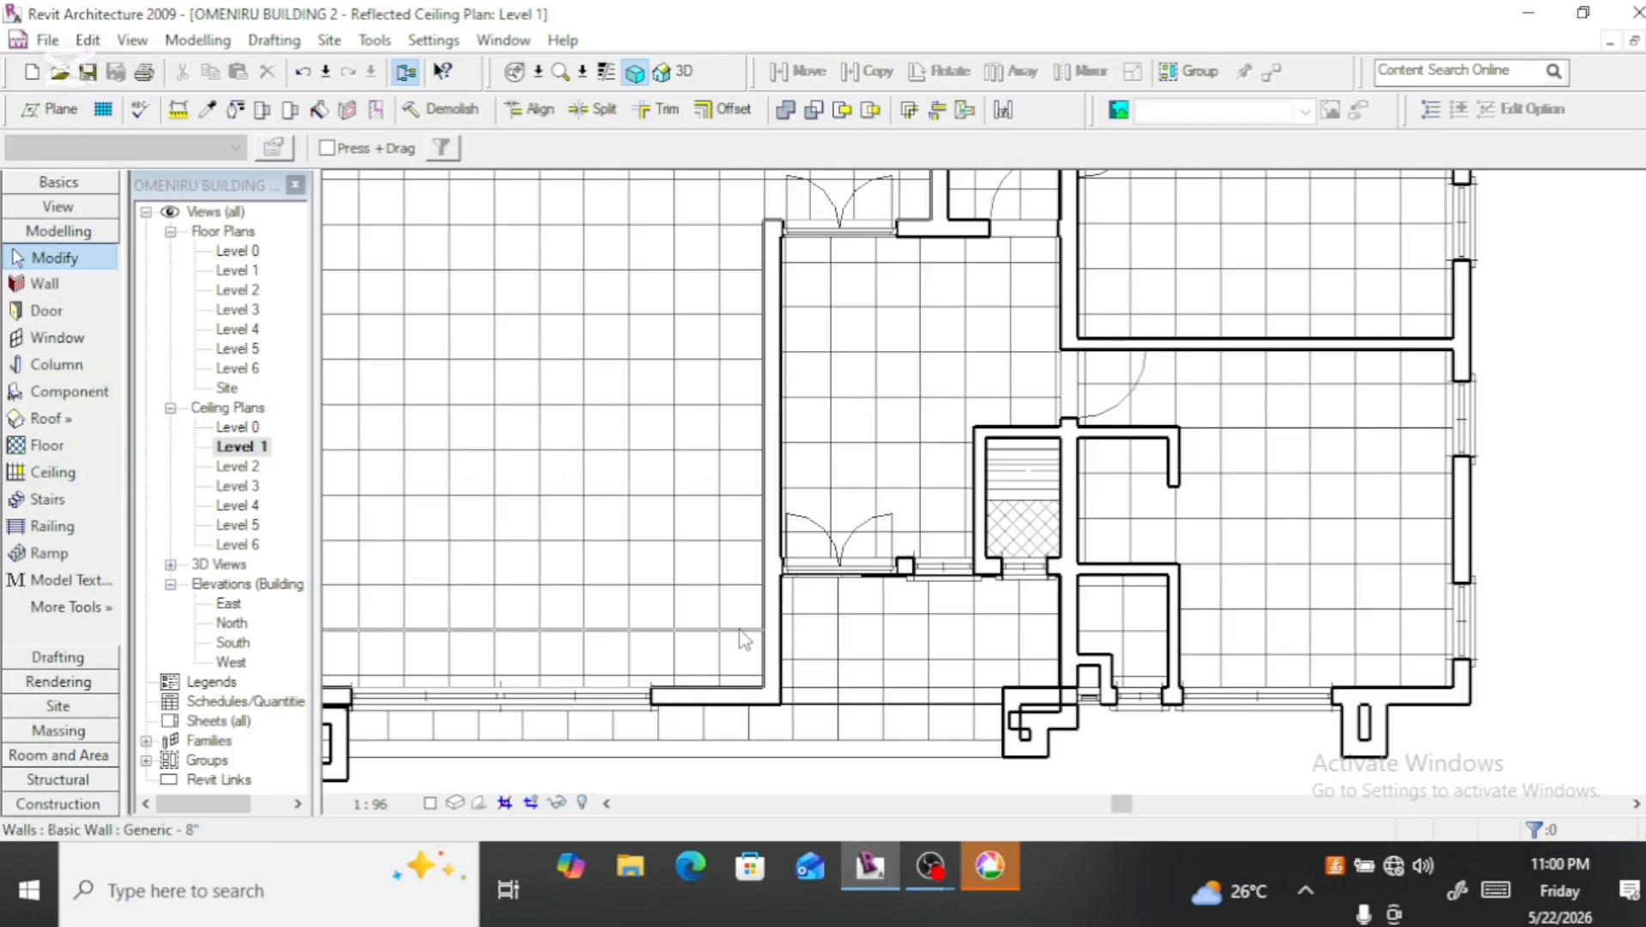
pyautogui.click(671, 635)
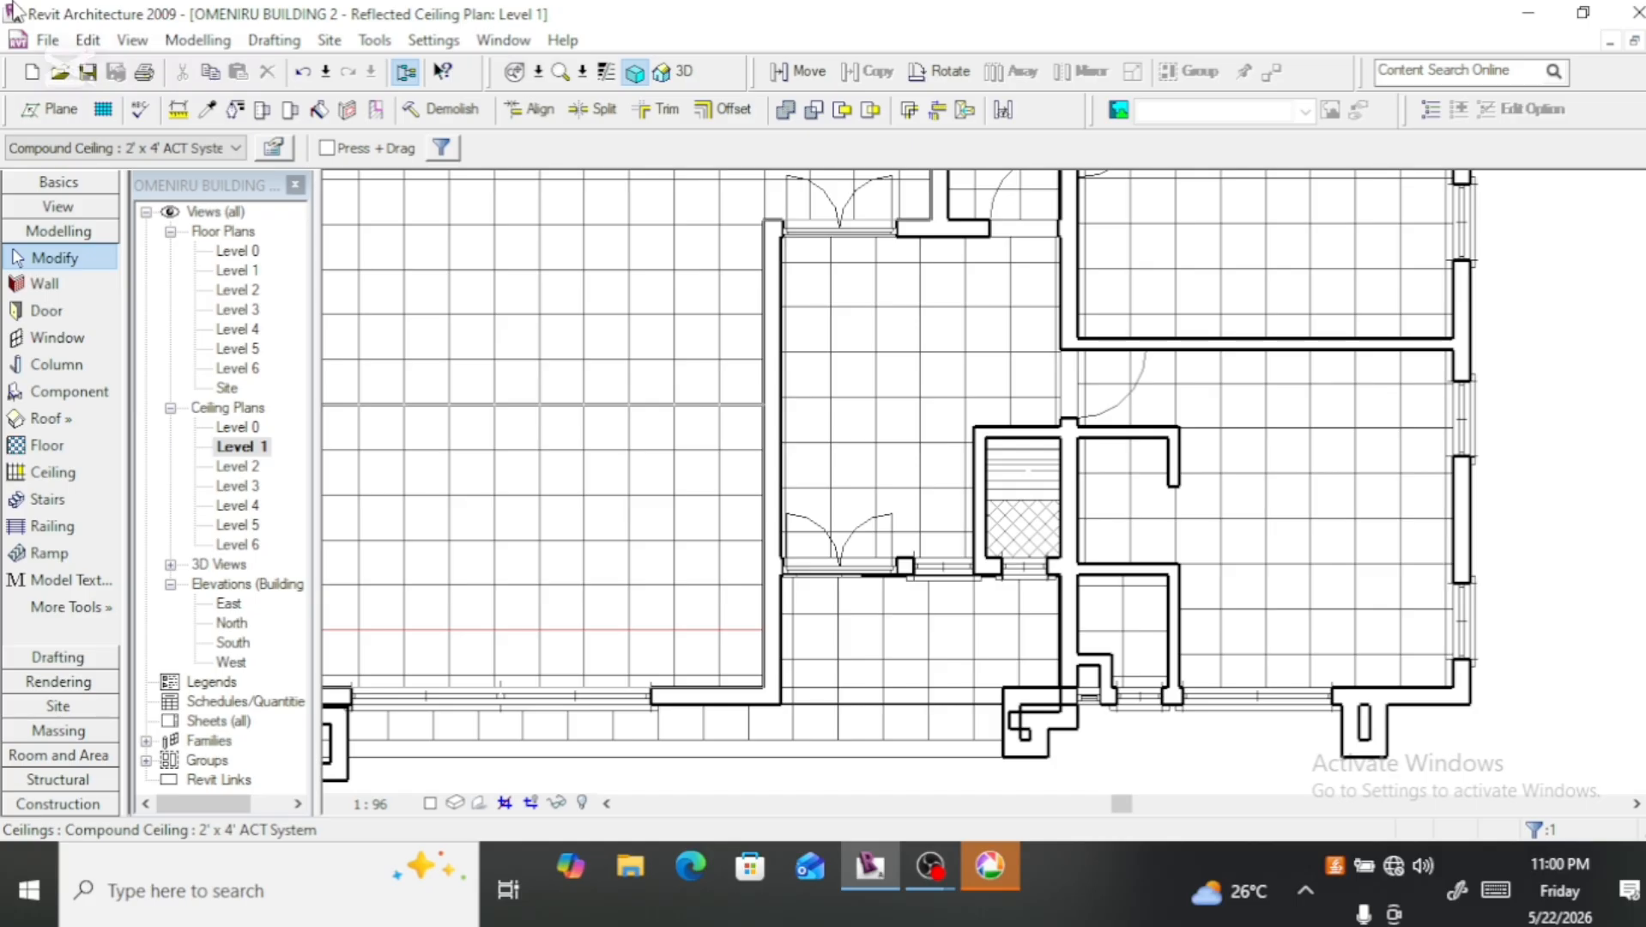
pyautogui.click(276, 149)
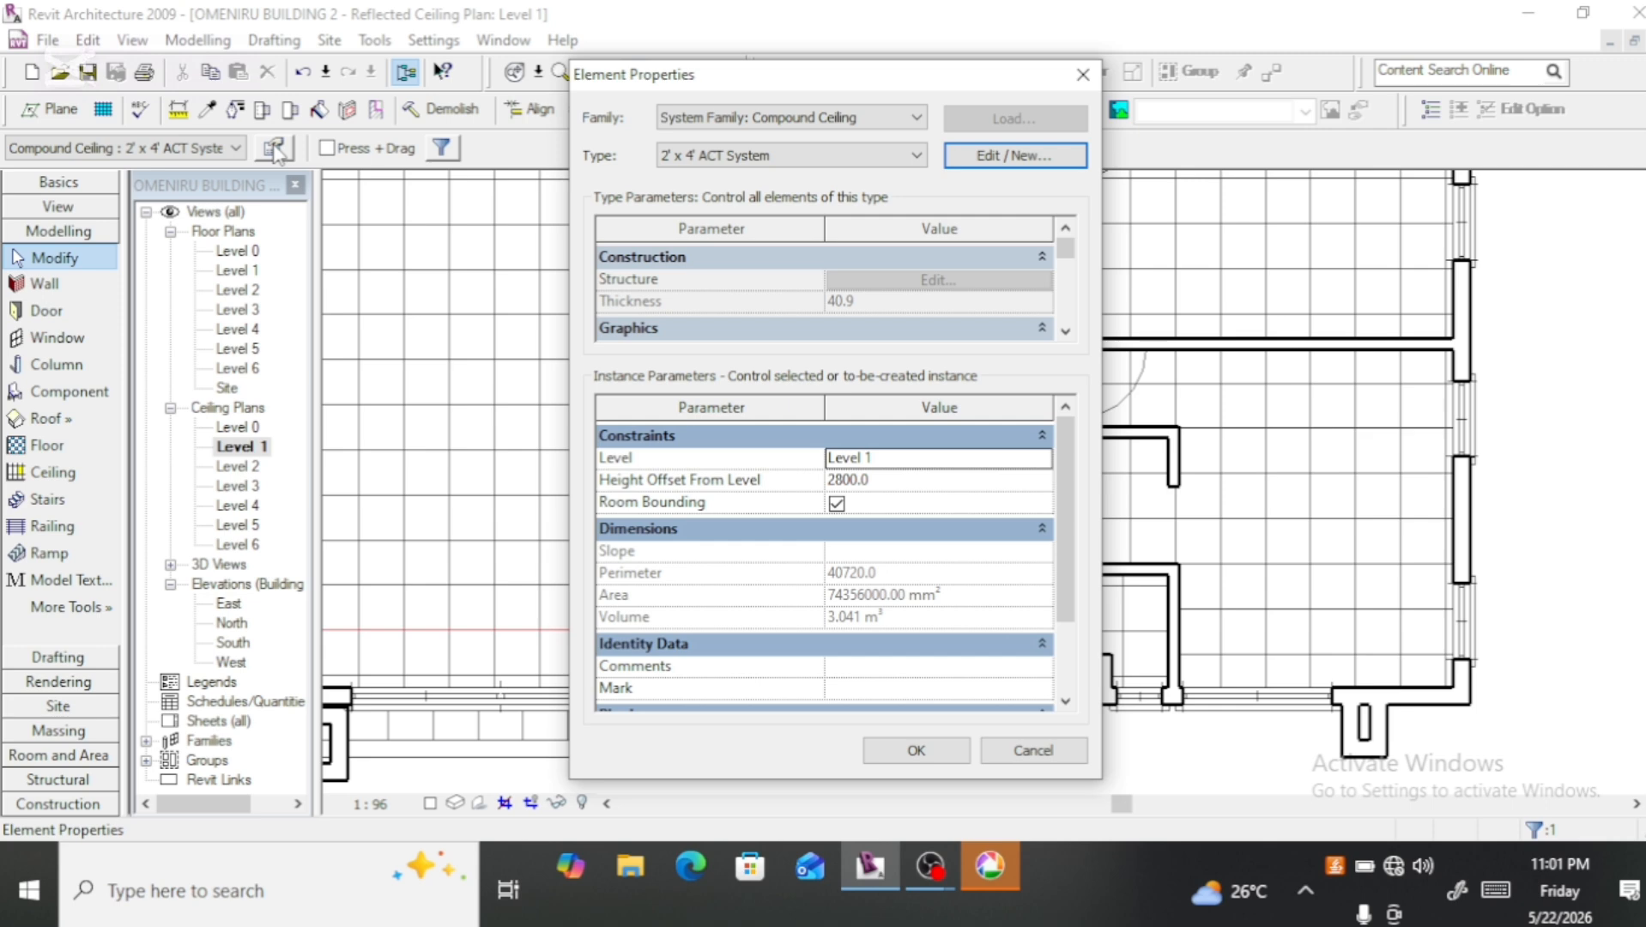
pyautogui.click(1015, 155)
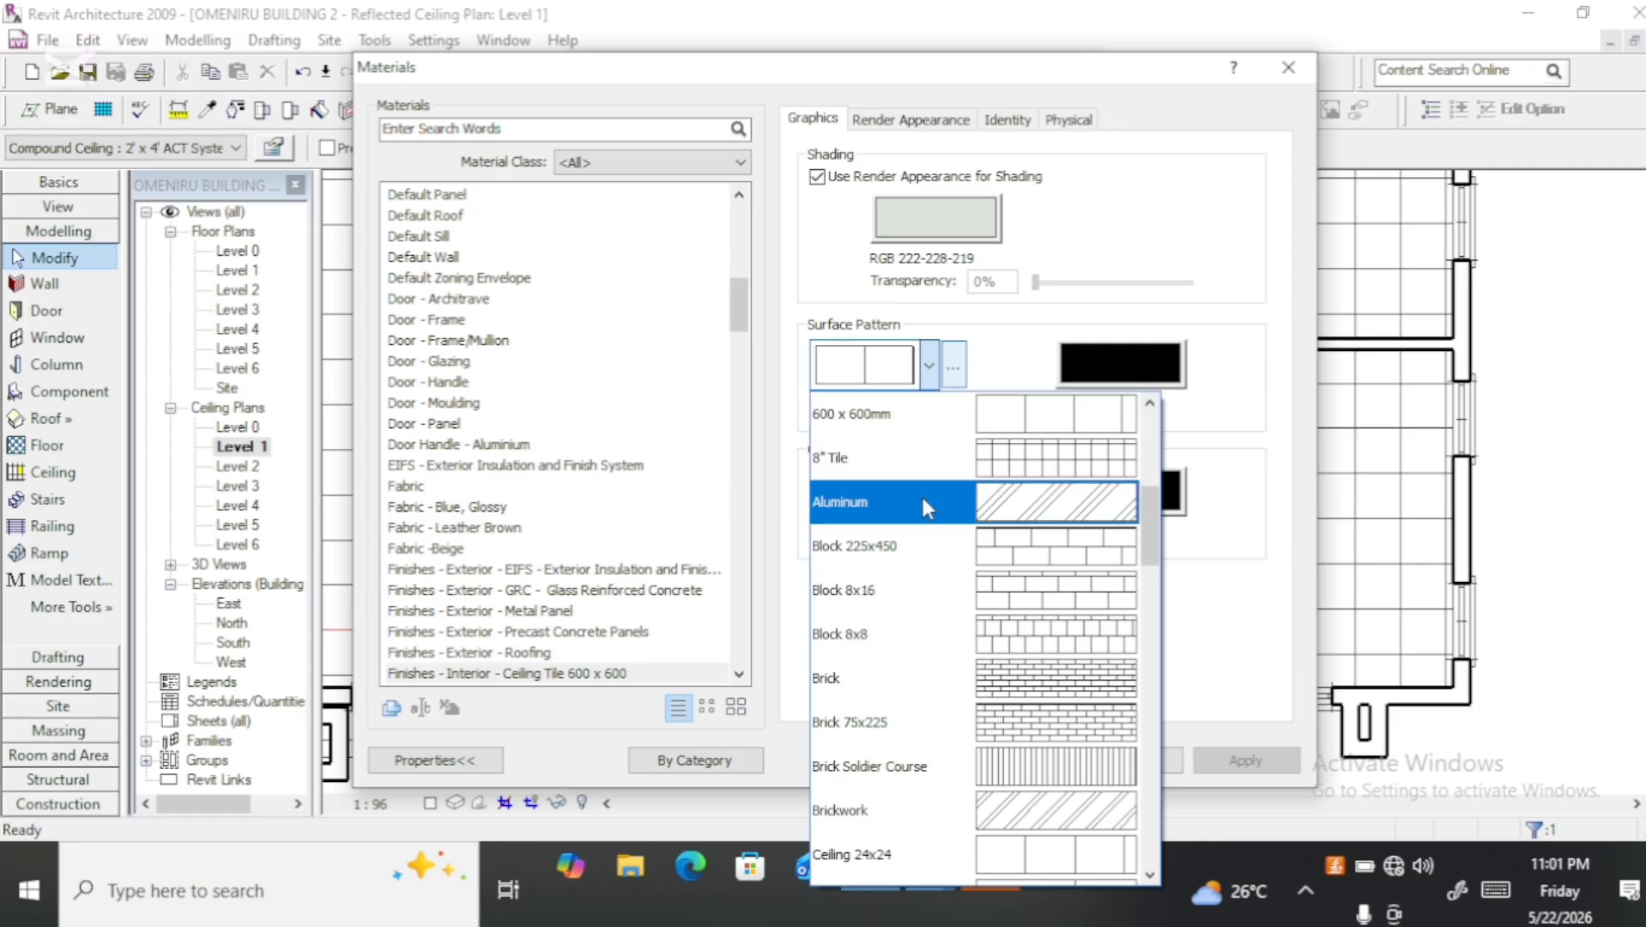
pyautogui.scroll(1, 923, 498)
pyautogui.click(891, 506)
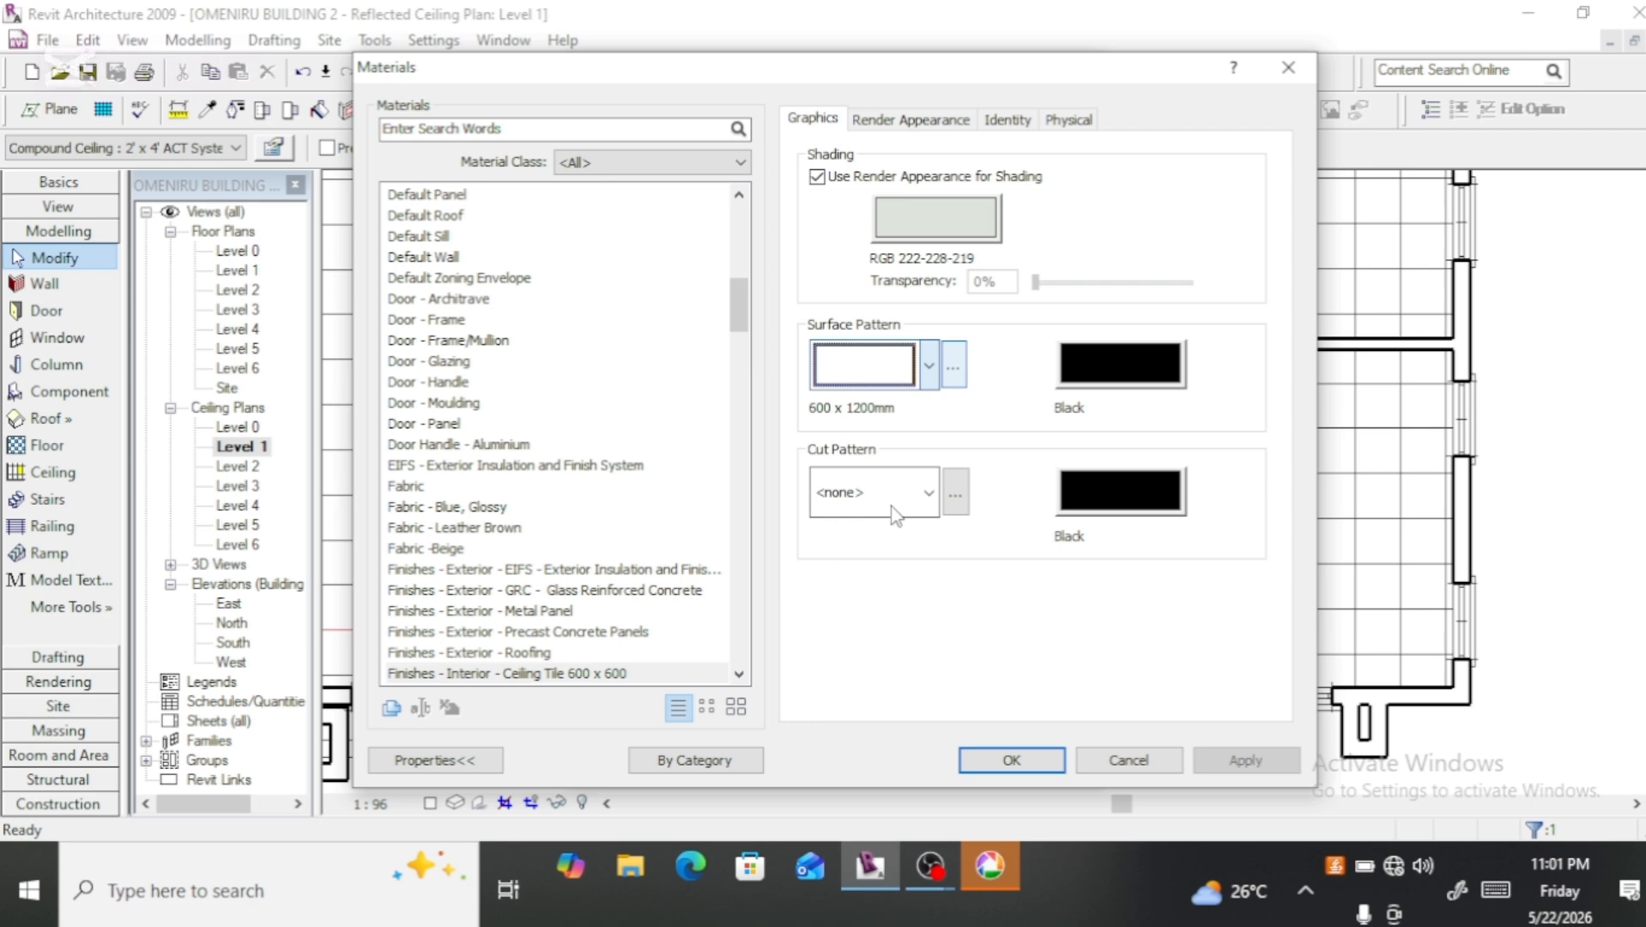
pyautogui.click(987, 761)
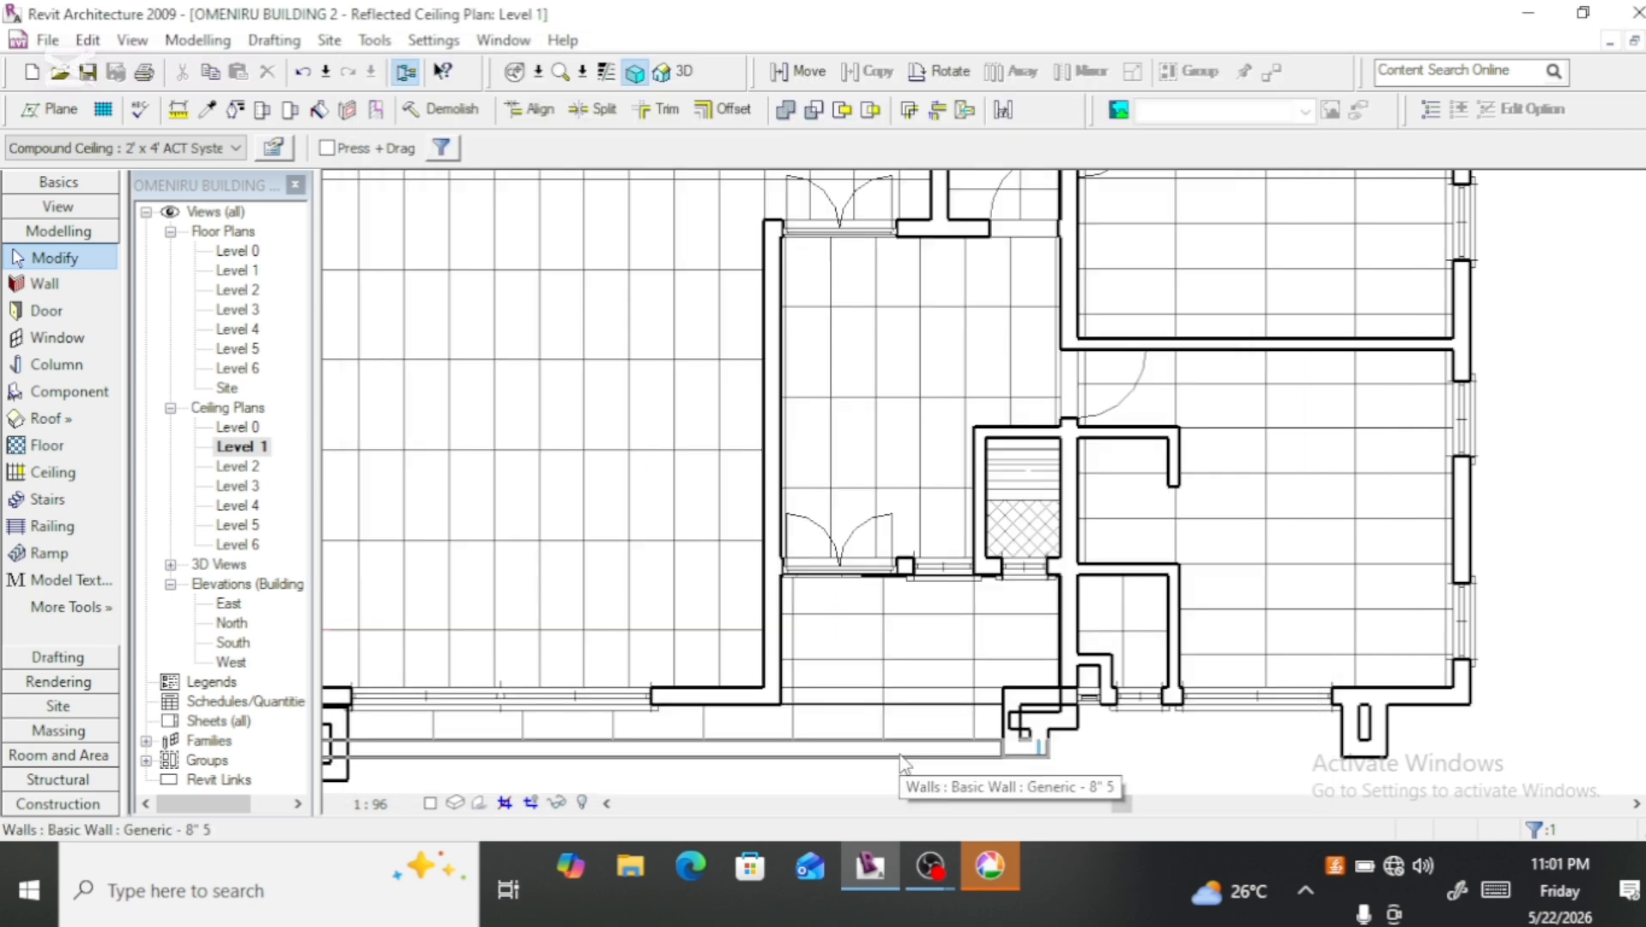
# Step: Review the new tile pattern across the Level 1 ceilings and open the Level 2 ceiling plan
pyautogui.scroll(-3, 901, 649)
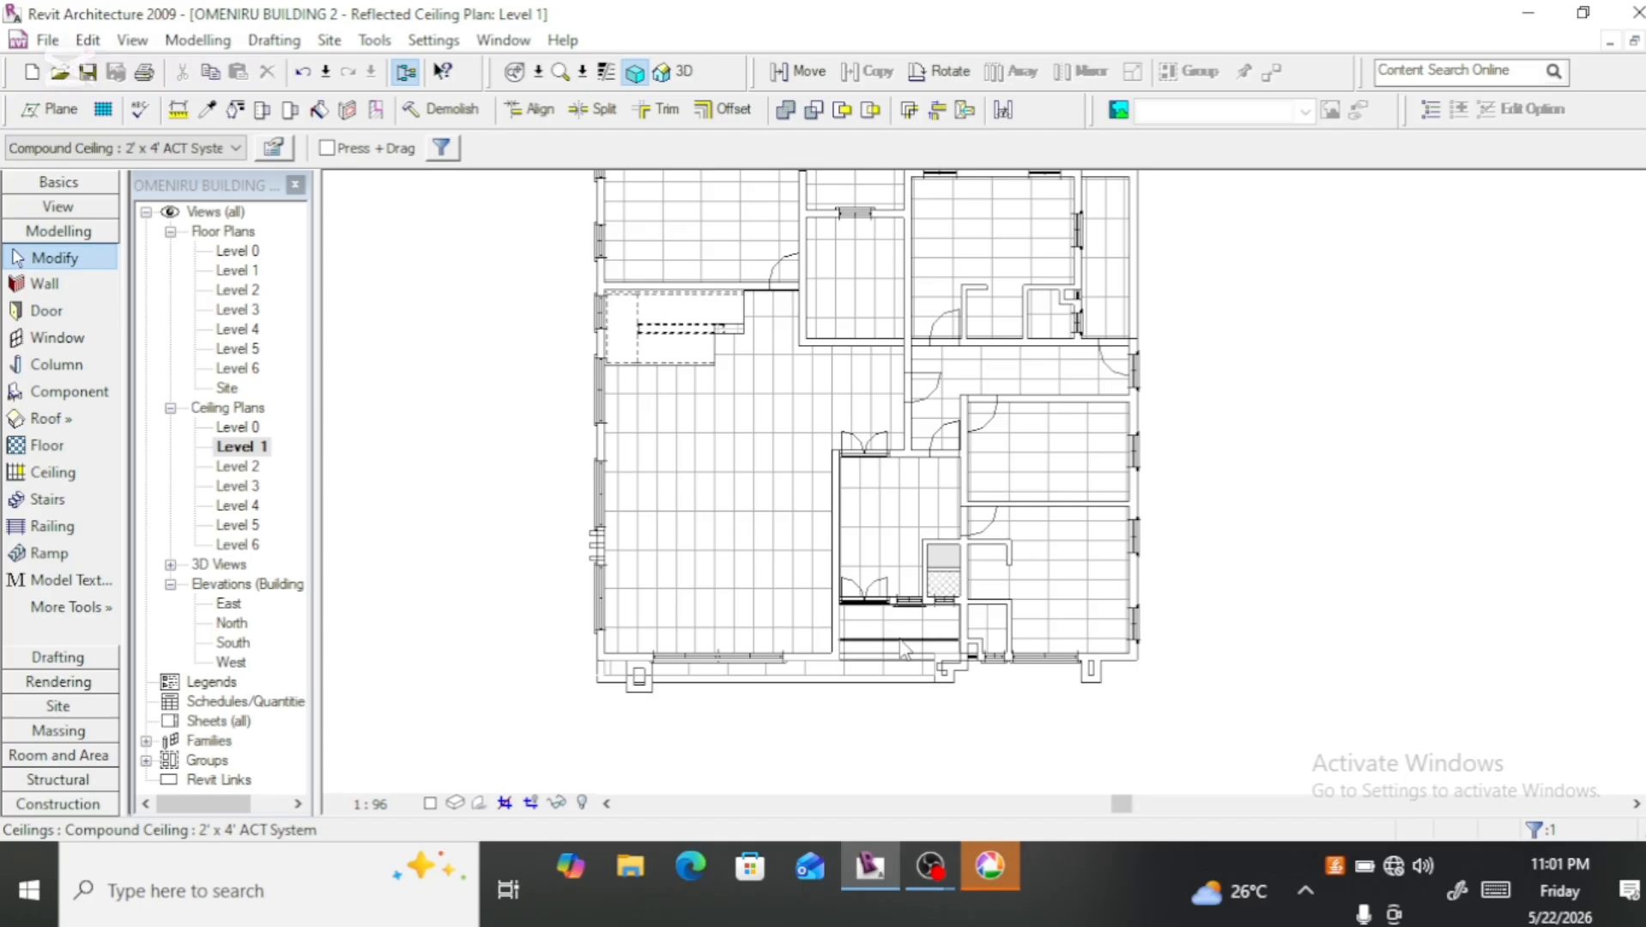
pyautogui.moveTo(873, 467); pyautogui.dragTo(870, 599, button='middle')
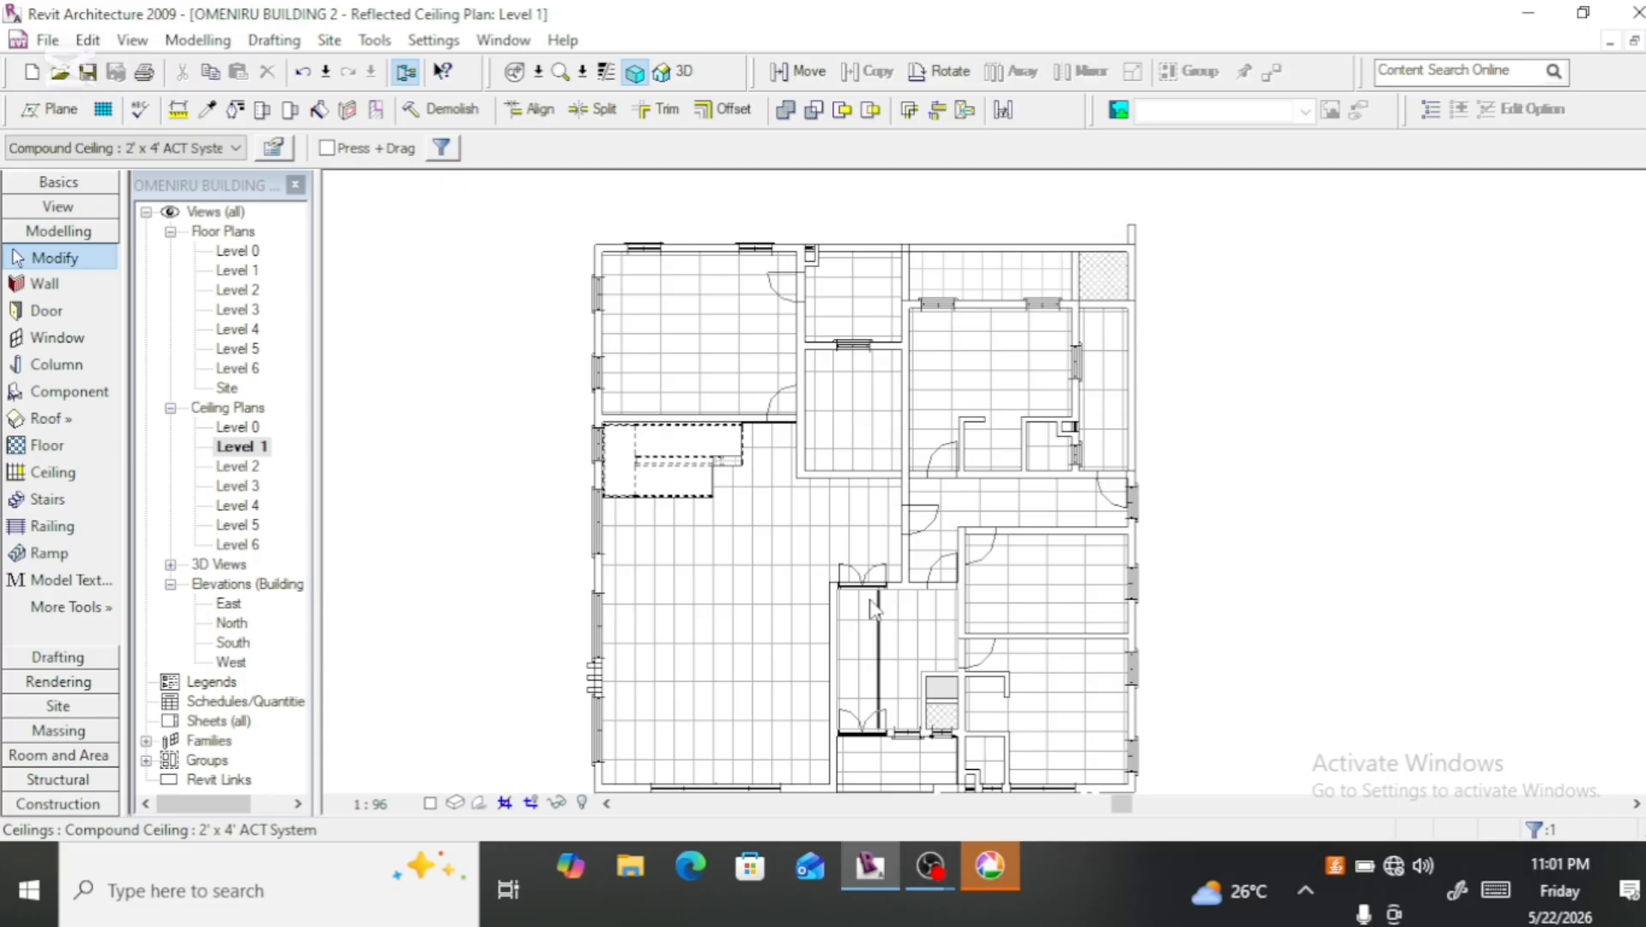
pyautogui.scroll(-1, 873, 606)
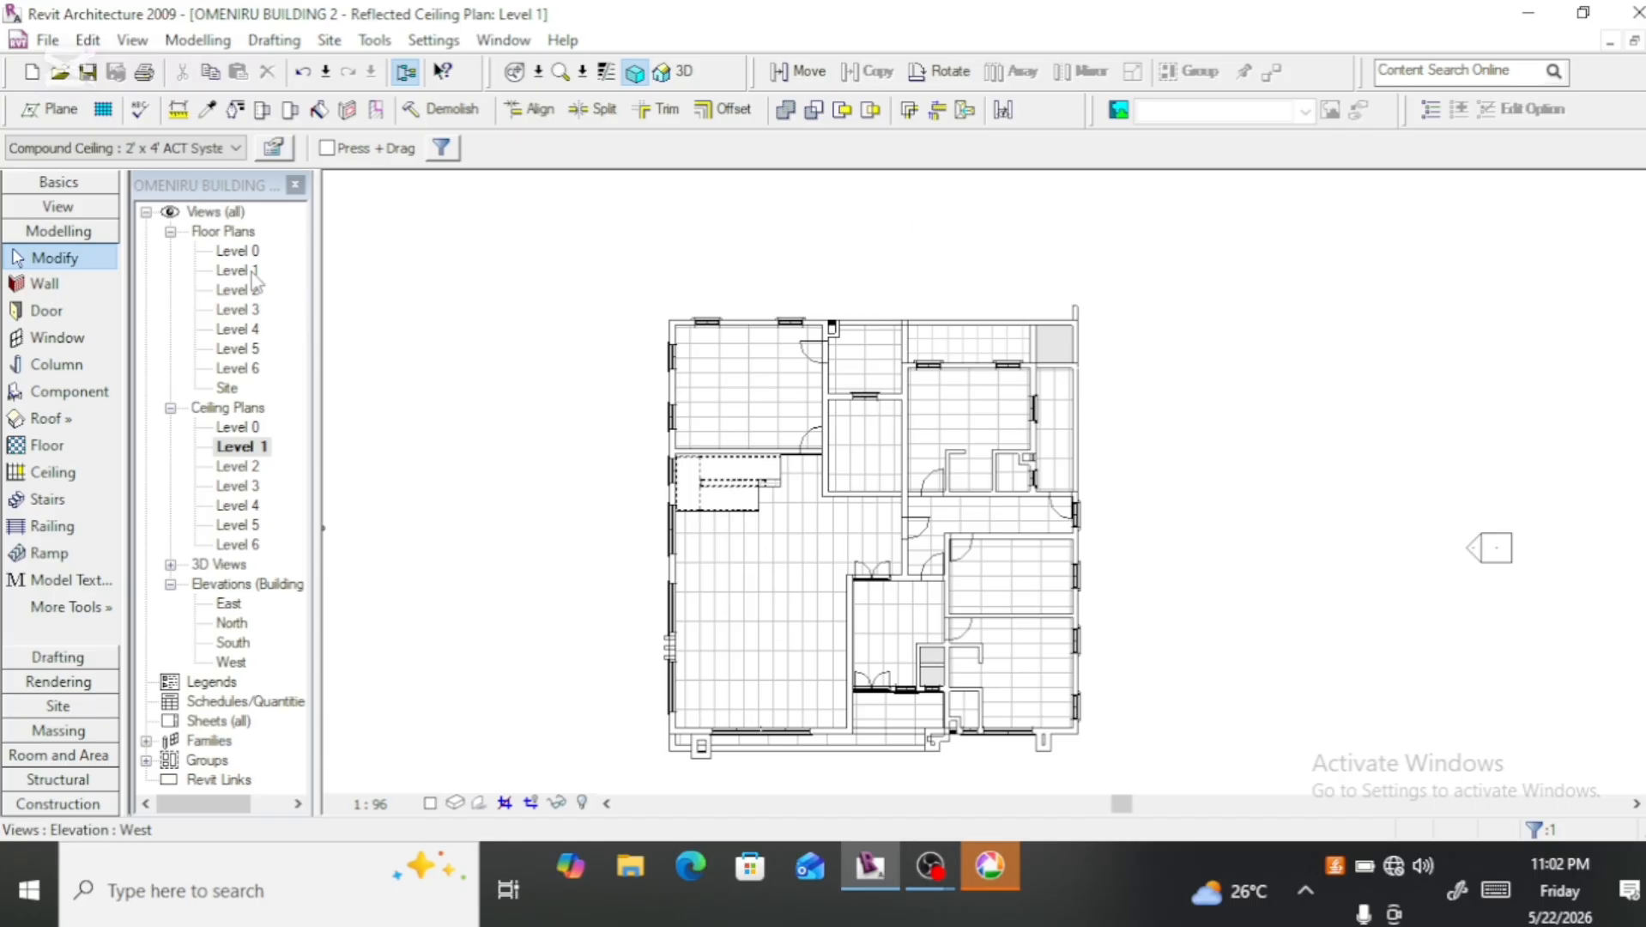
pyautogui.doubleClick(237, 466)
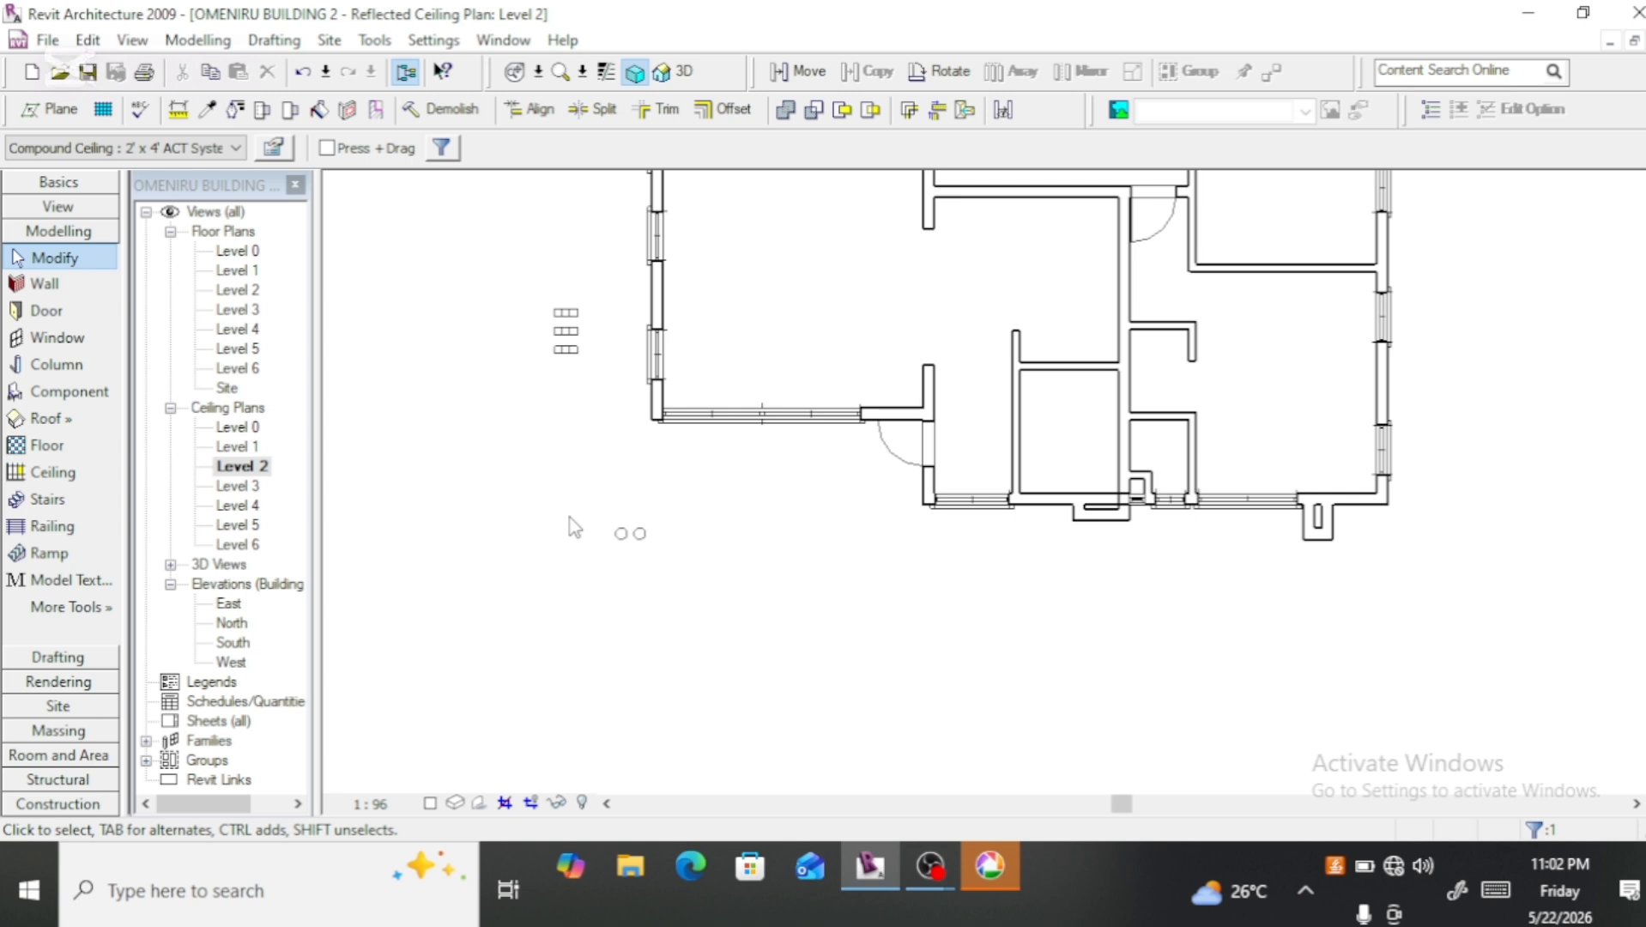
# Step: Place 2' x 4' ACT System ceilings in the Level 2 corridor, the large front room and the small enclosed room beside it
pyautogui.scroll(-2, 573, 525)
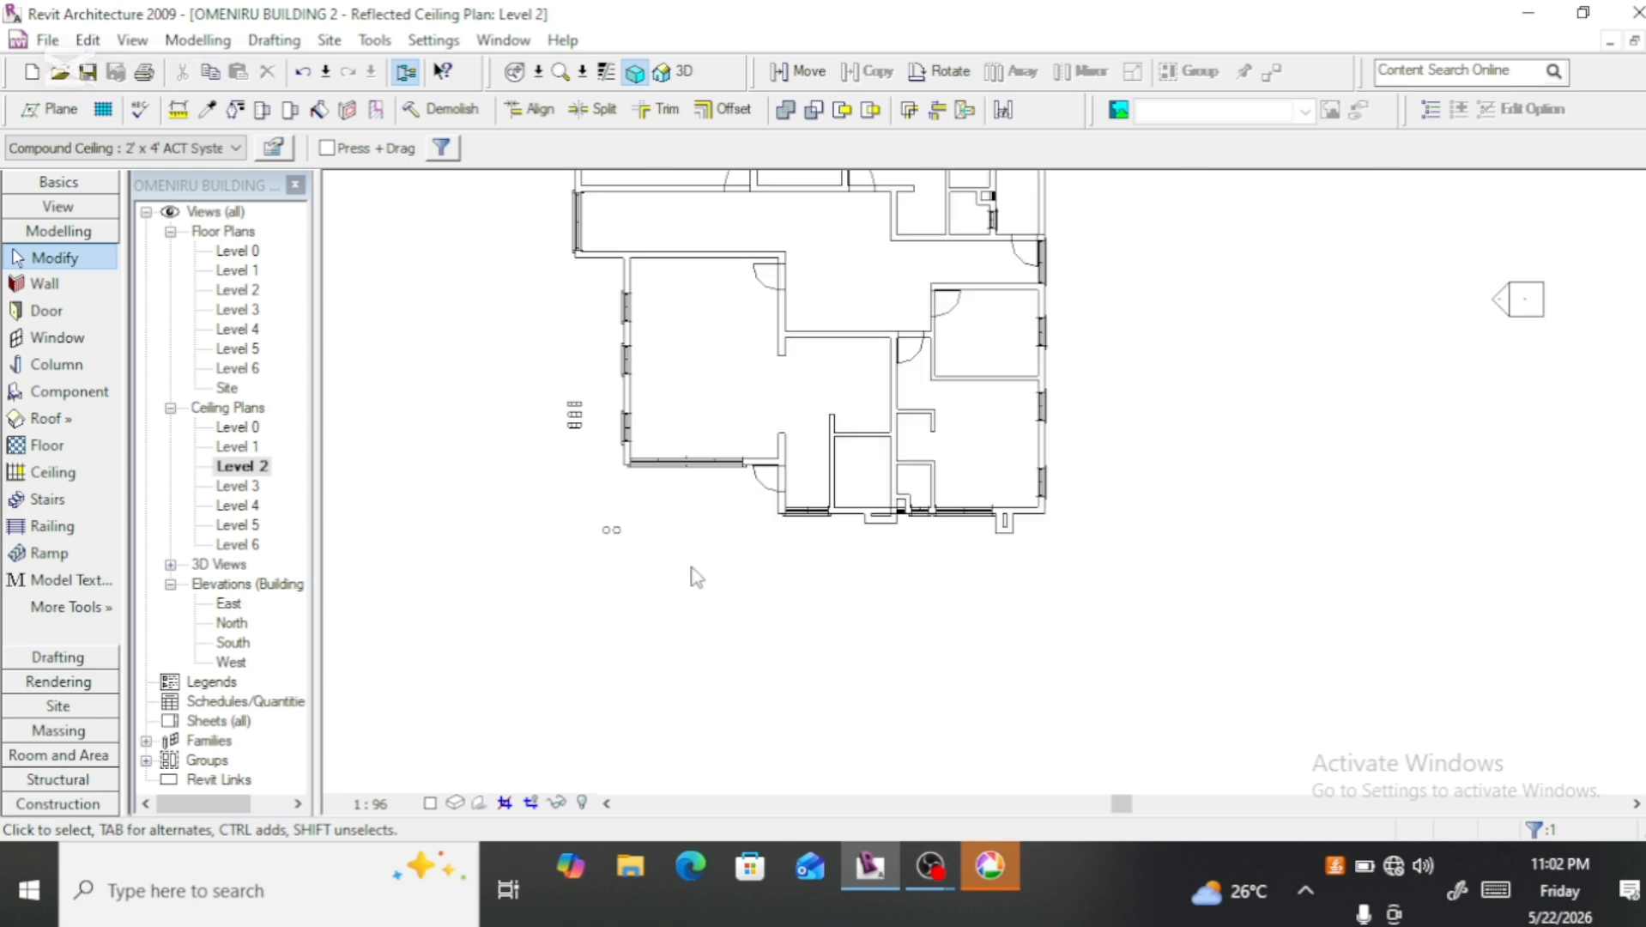
pyautogui.moveTo(691, 567); pyautogui.dragTo(612, 713, button='middle')
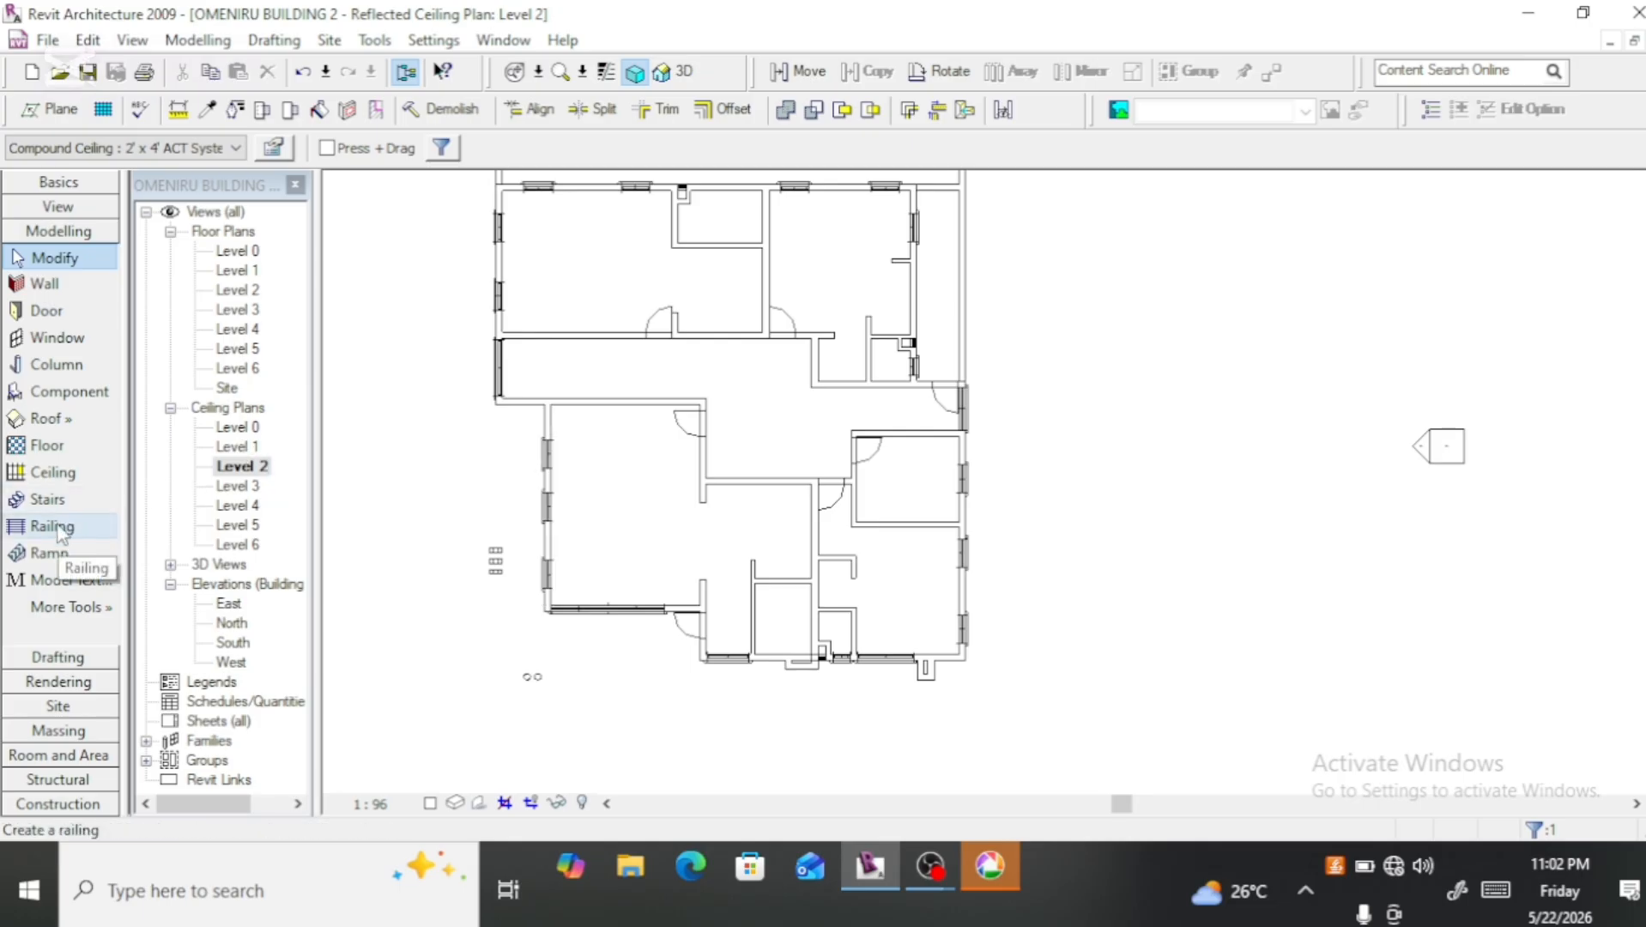
pyautogui.click(68, 479)
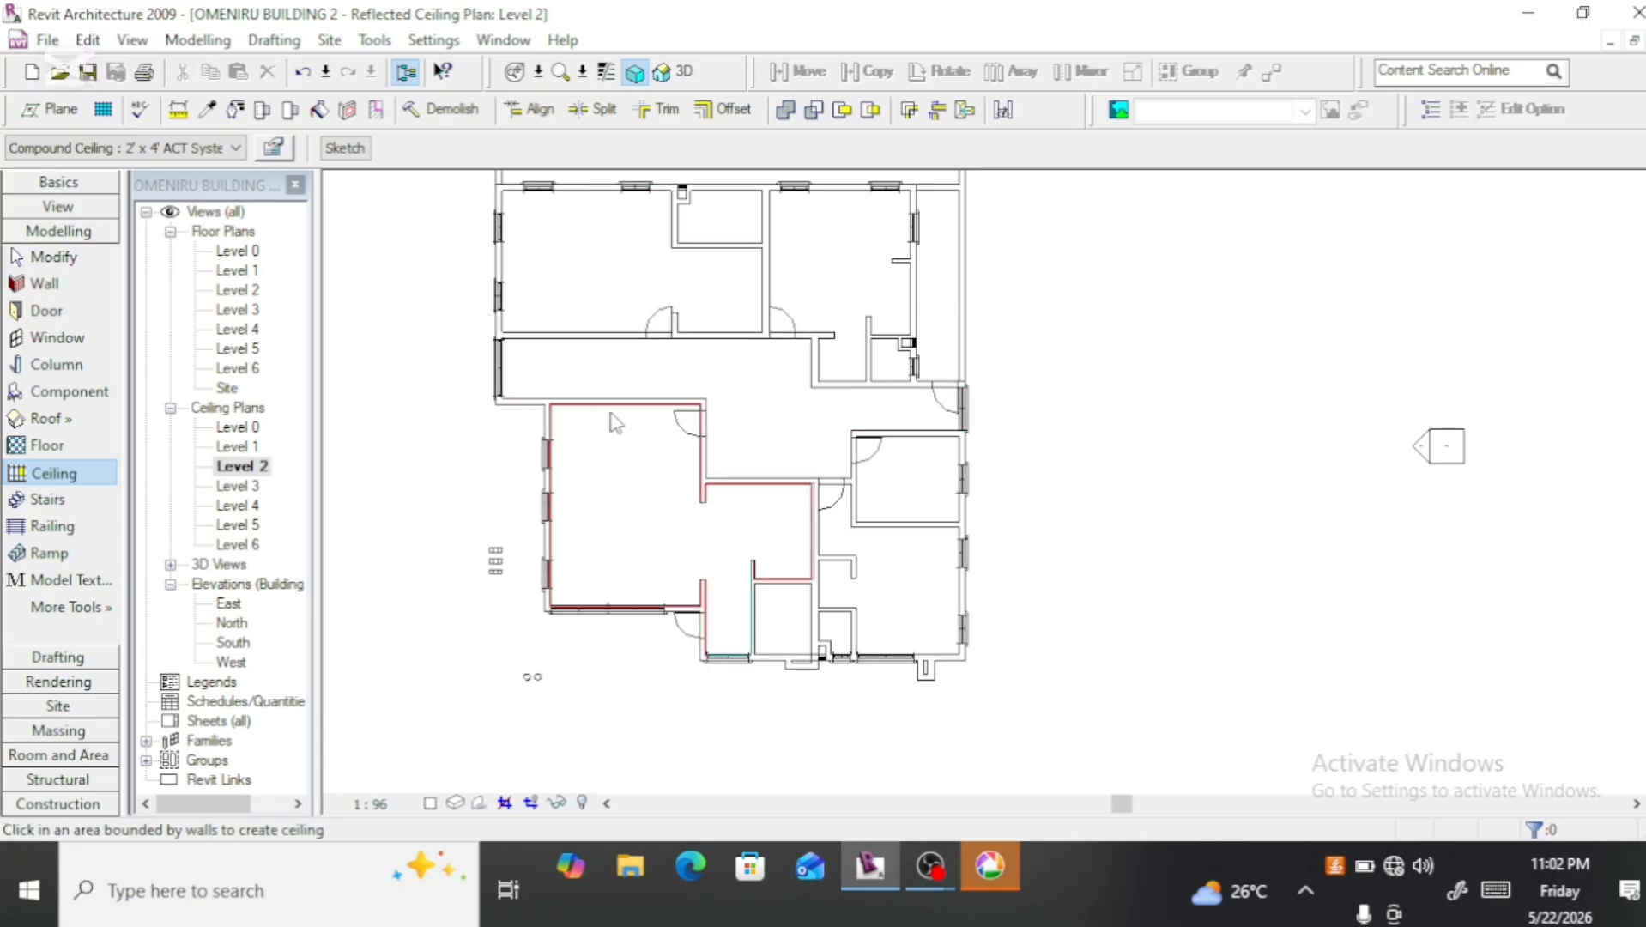
pyautogui.click(611, 361)
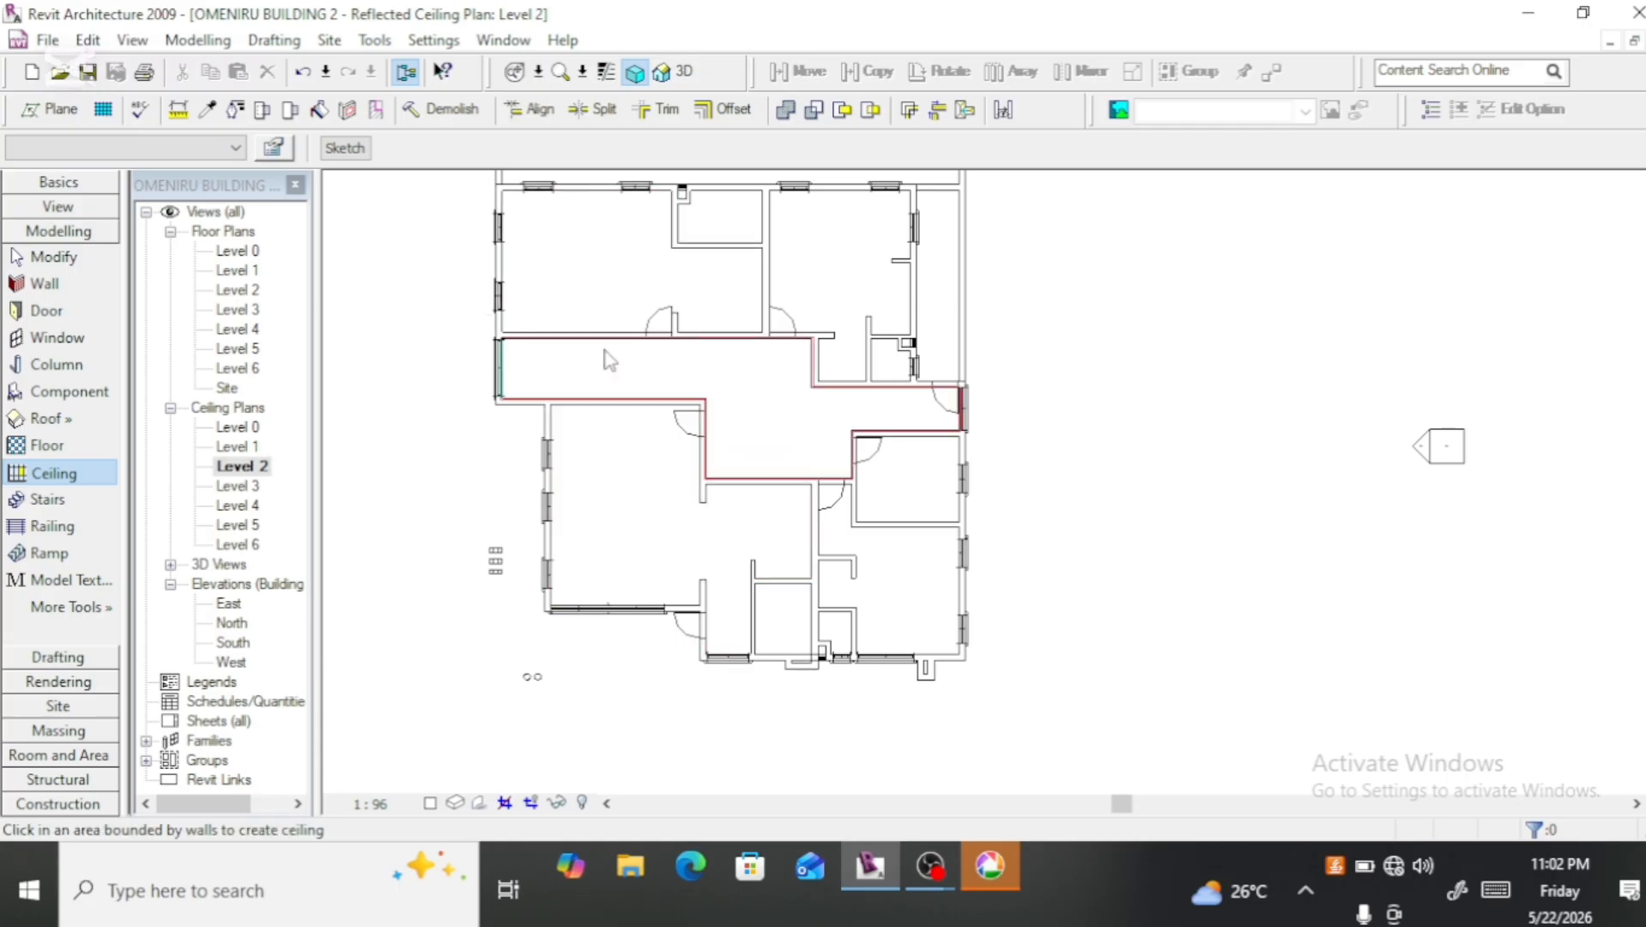
pyautogui.click(626, 452)
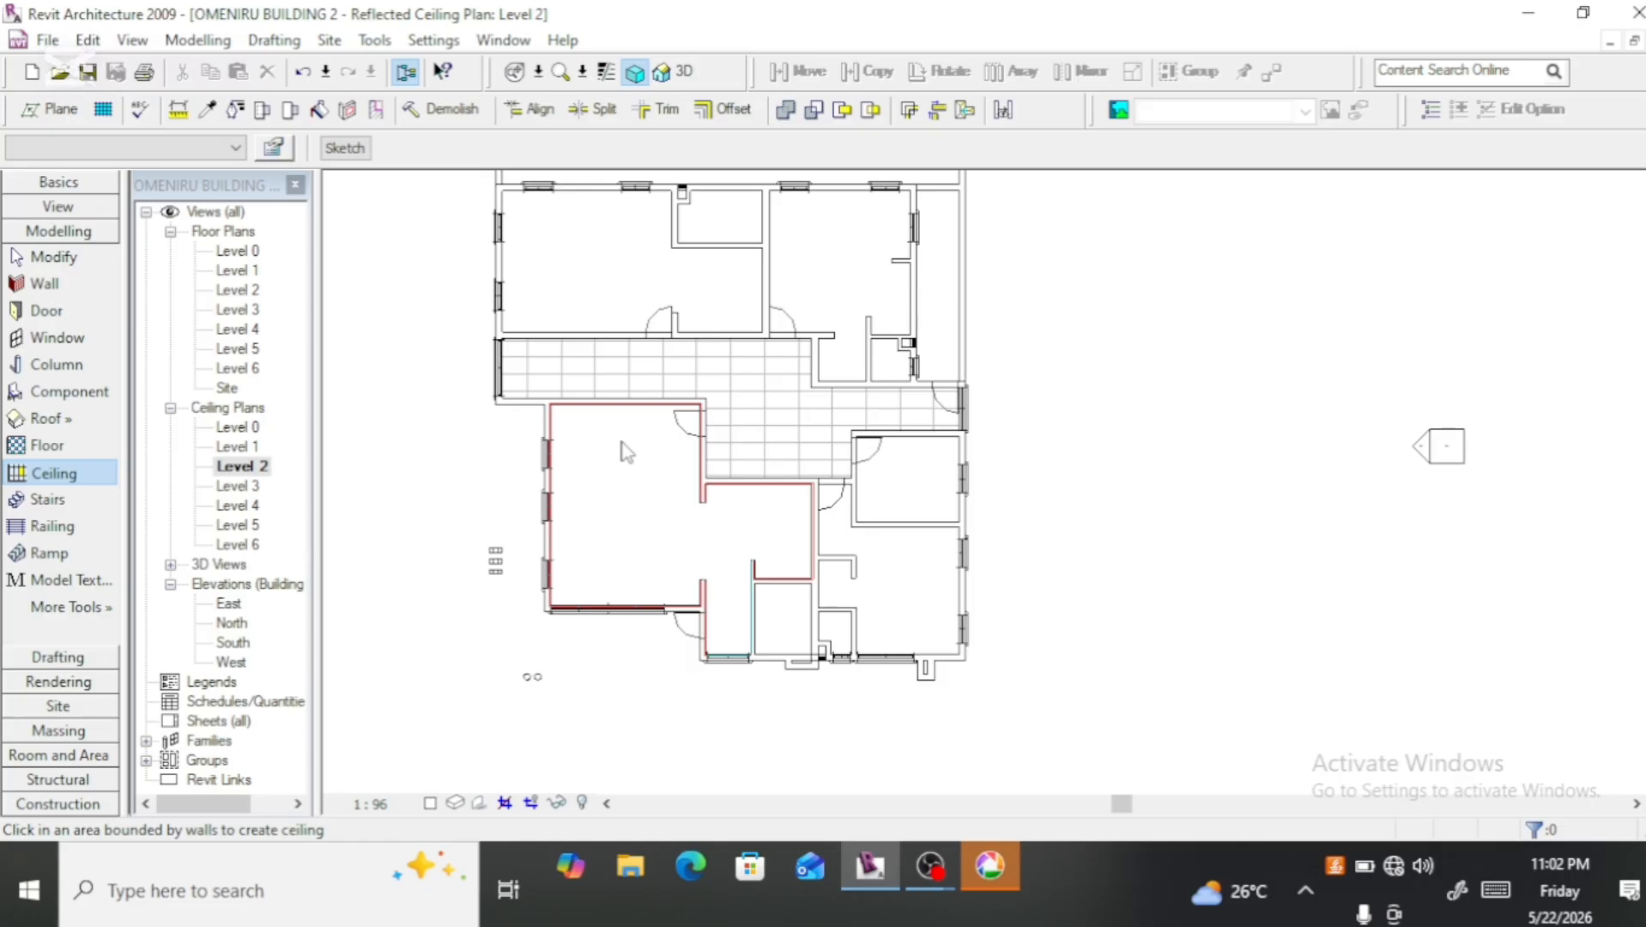
pyautogui.click(791, 627)
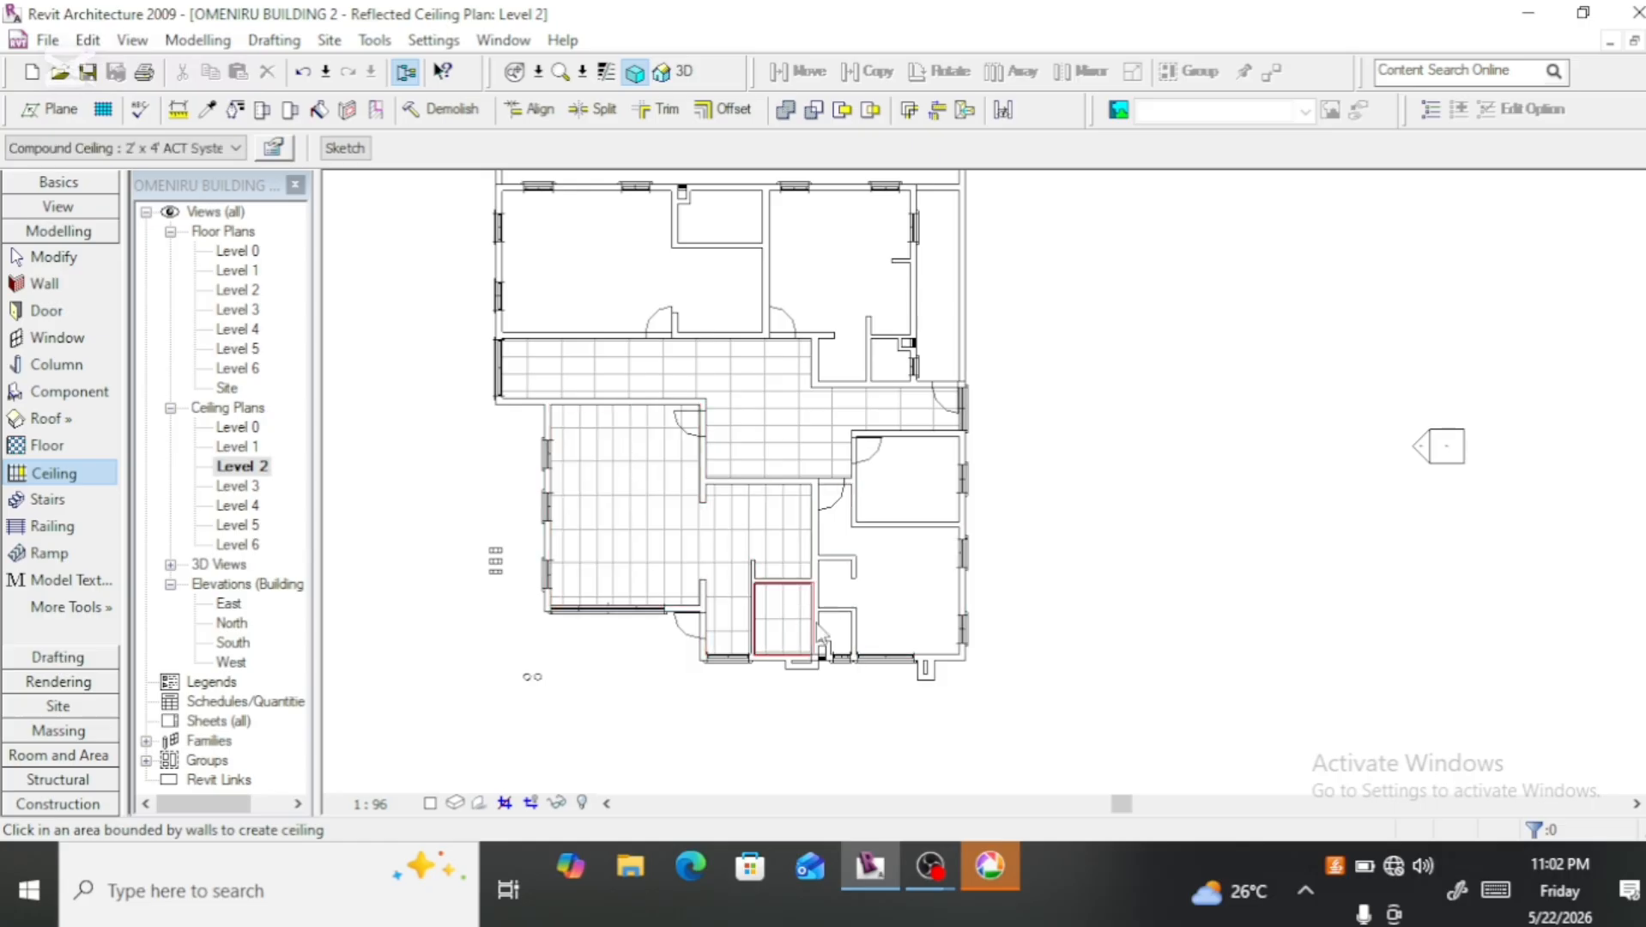
# Step: Add ceilings to the east-side rooms: the front bedroom and its small toilet, the middle room, the rear bedroom and the narrow side strip
pyautogui.click(896, 613)
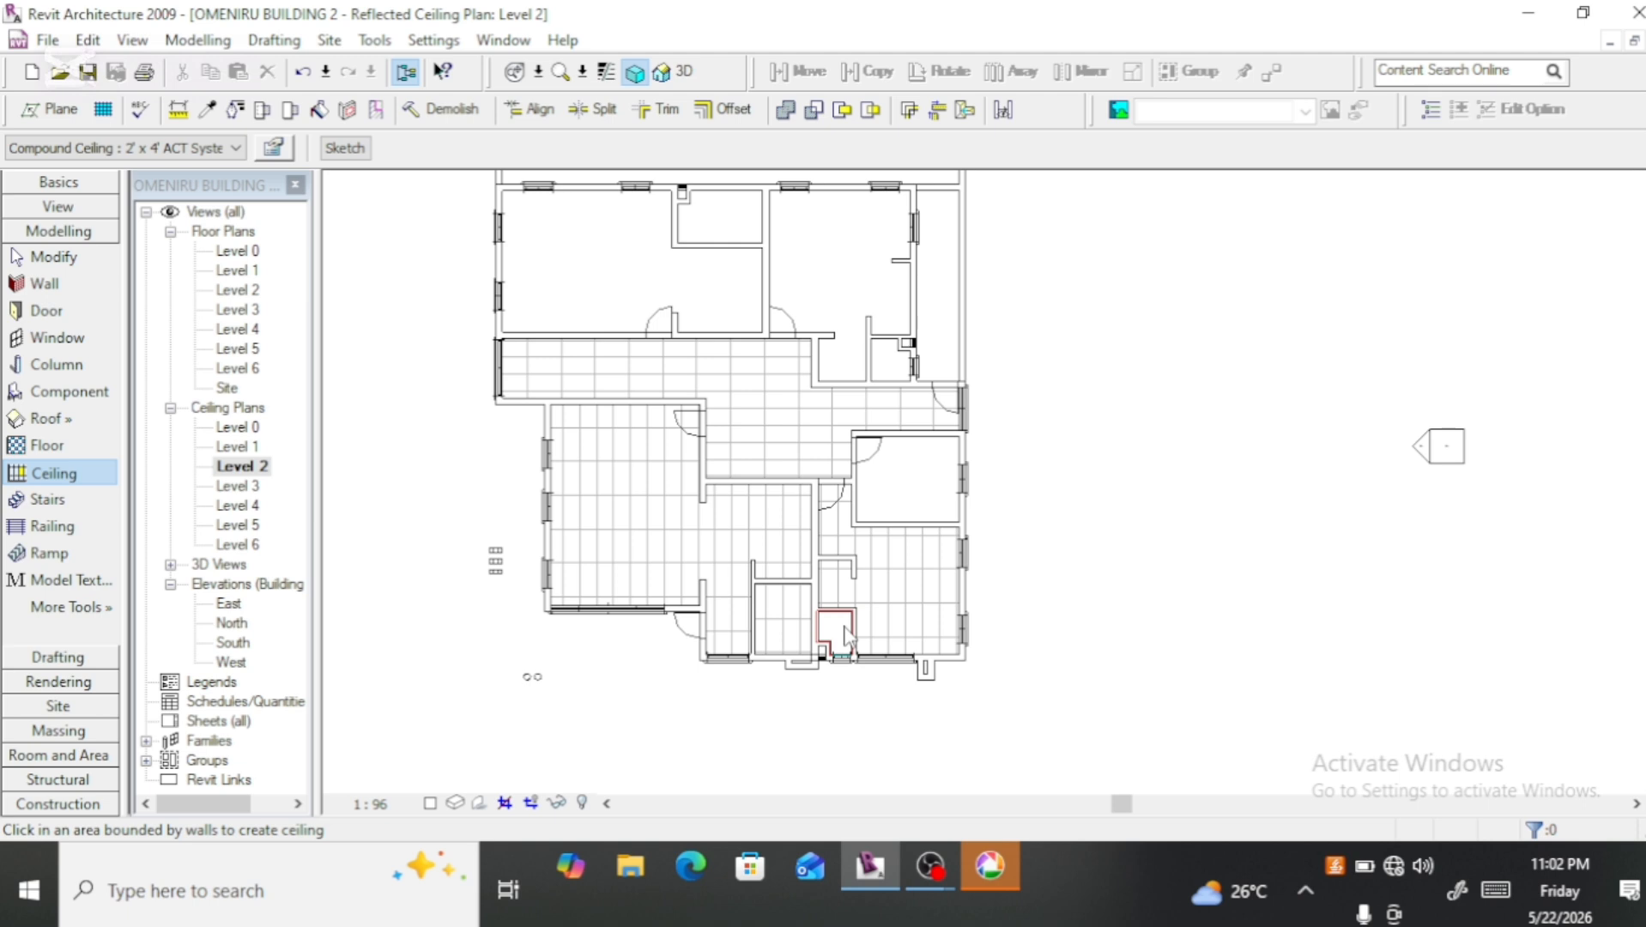
pyautogui.click(846, 634)
pyautogui.click(922, 498)
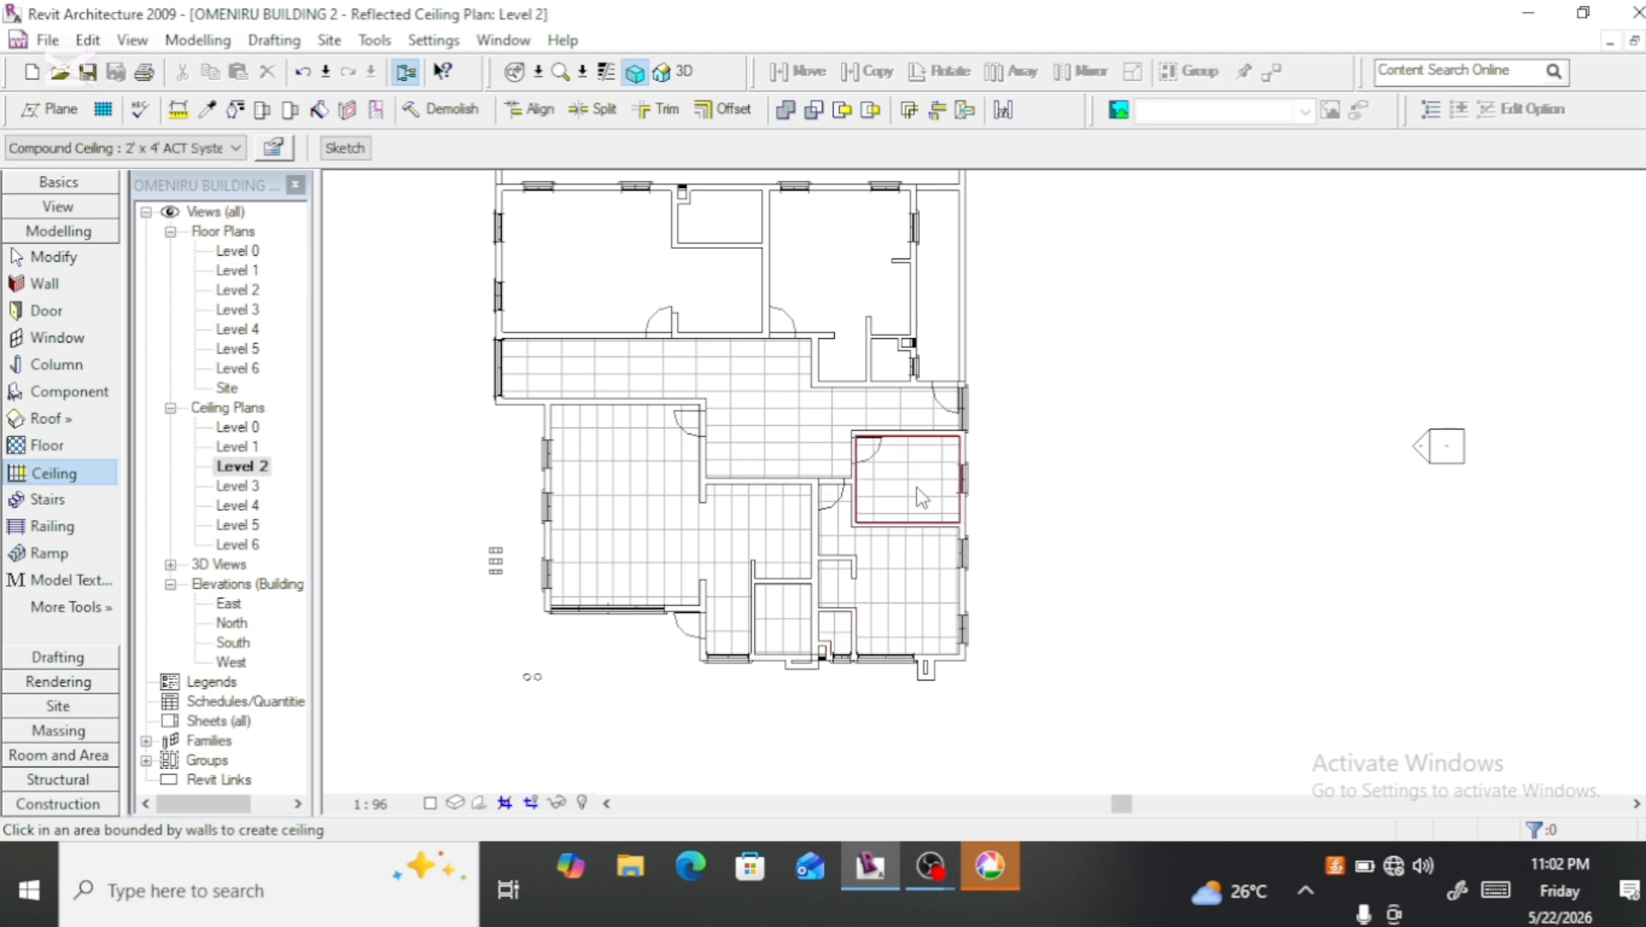
pyautogui.click(840, 307)
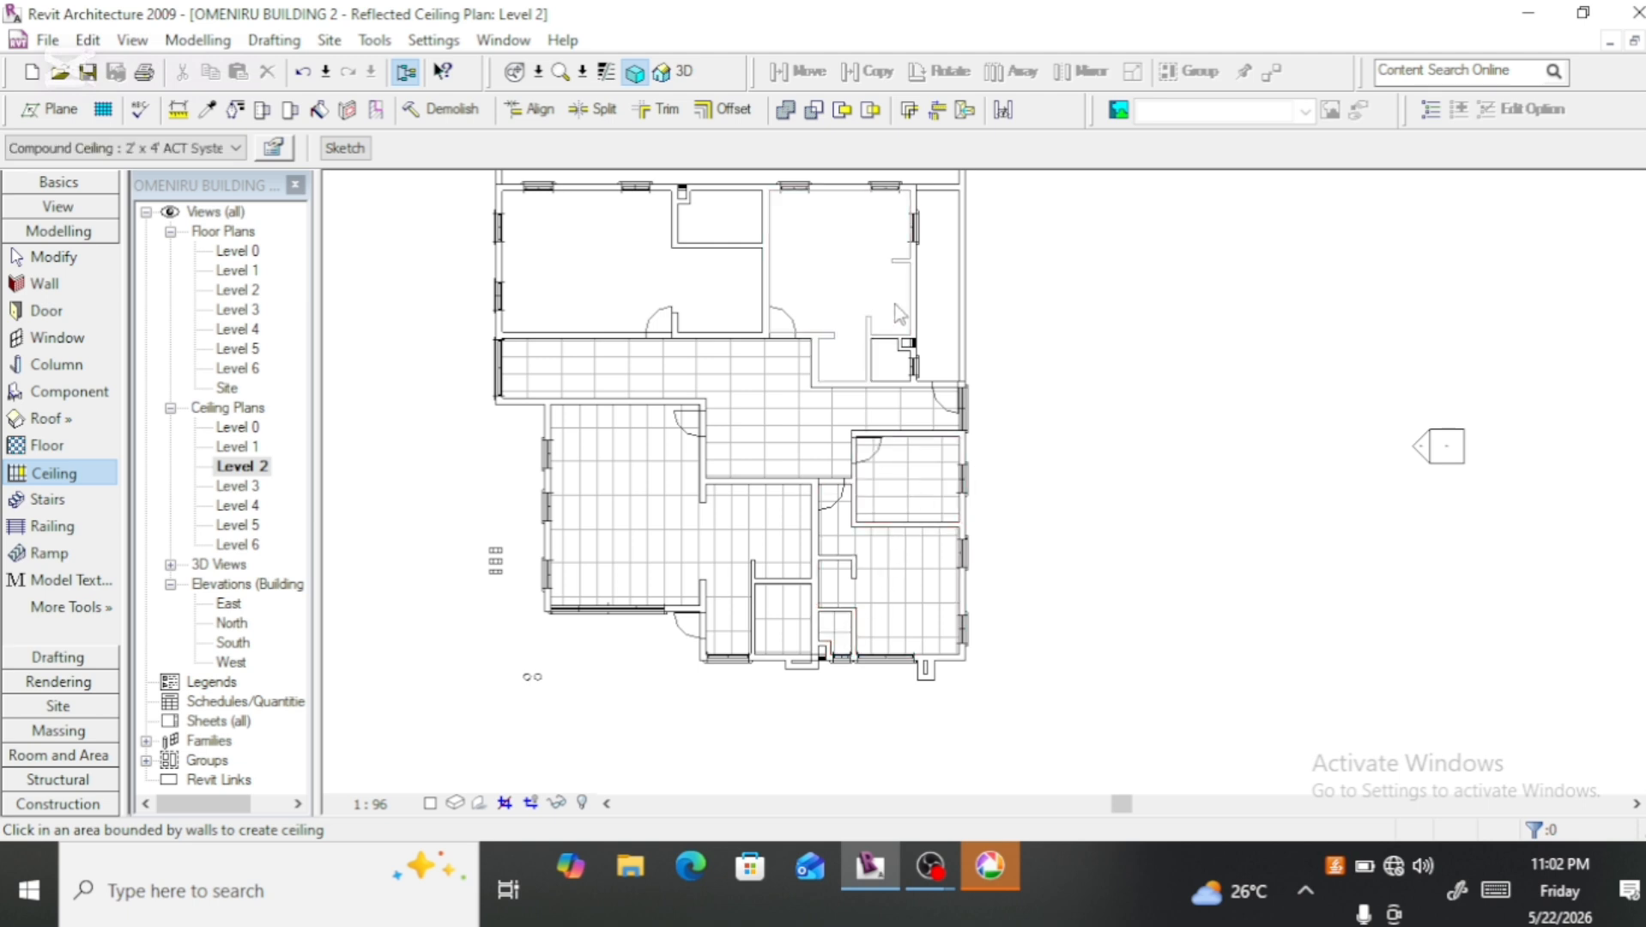
pyautogui.click(926, 316)
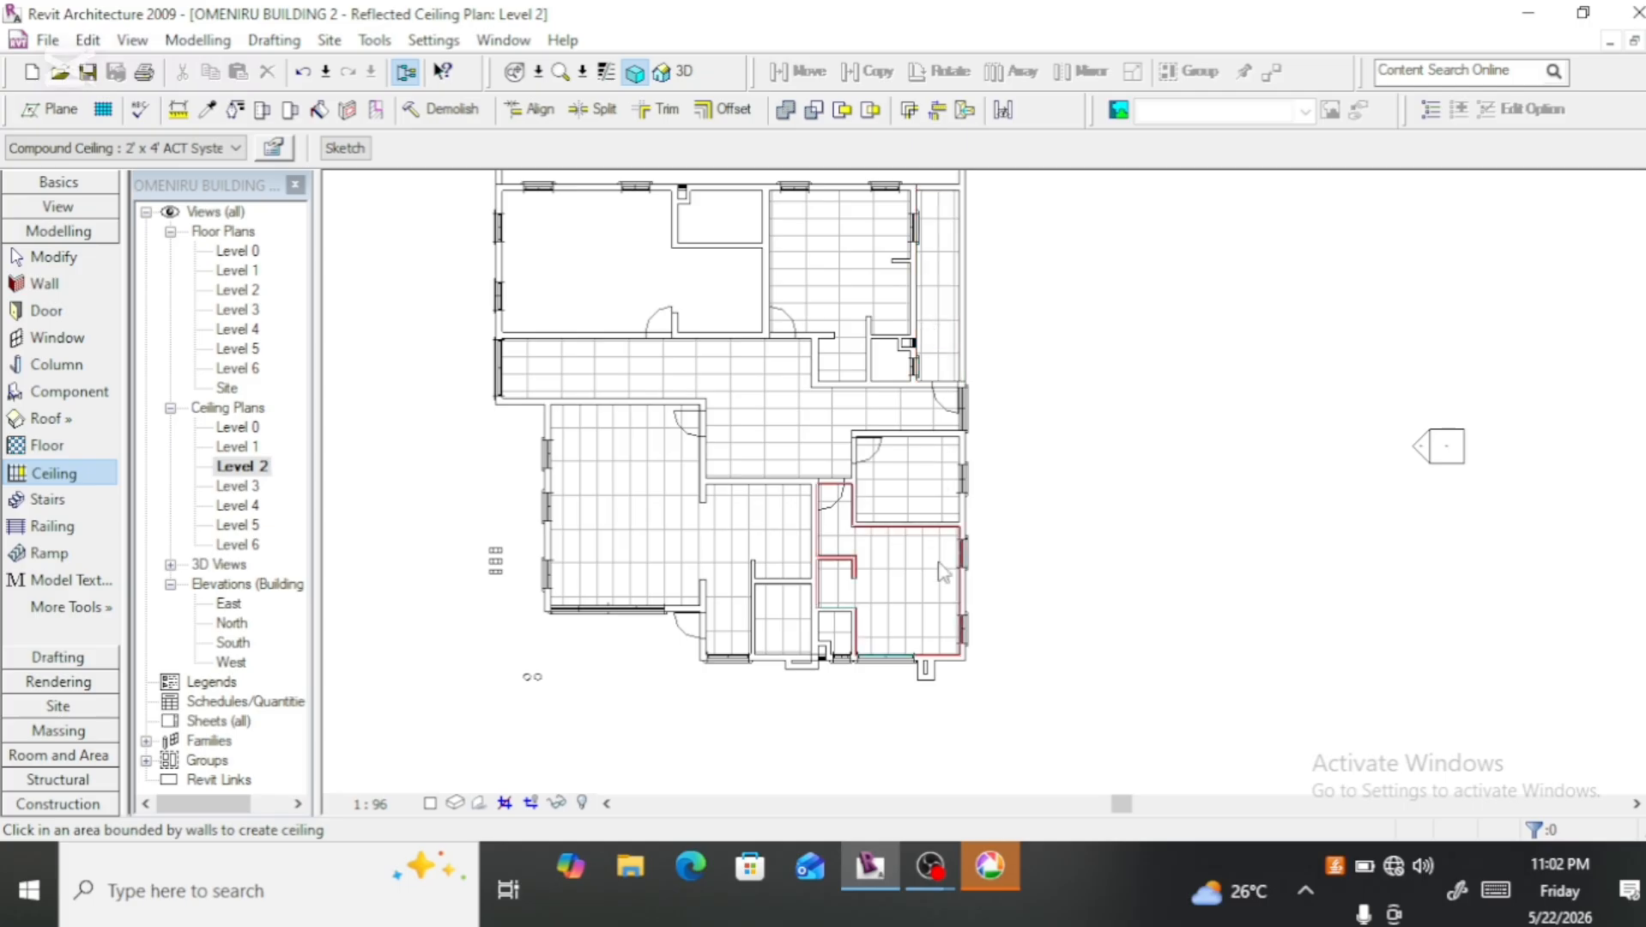
# Step: Add ceilings to the rear bedroom at the plan's west corner and to the bathroom adjoining it
pyautogui.scroll(-2, 898, 520)
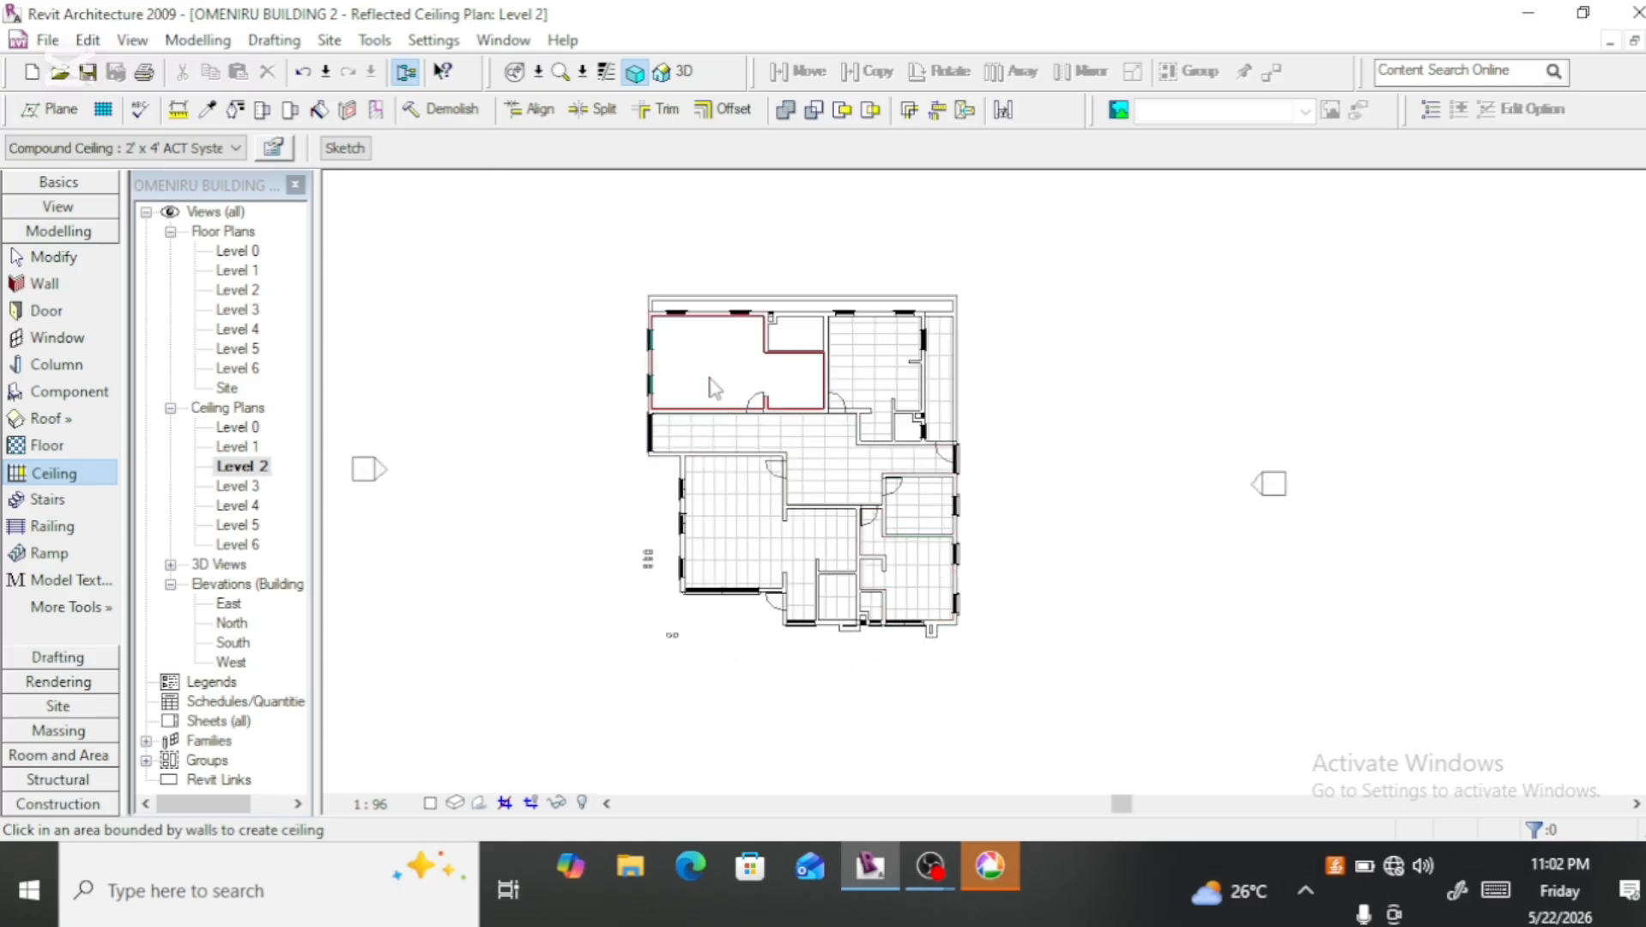
pyautogui.click(715, 388)
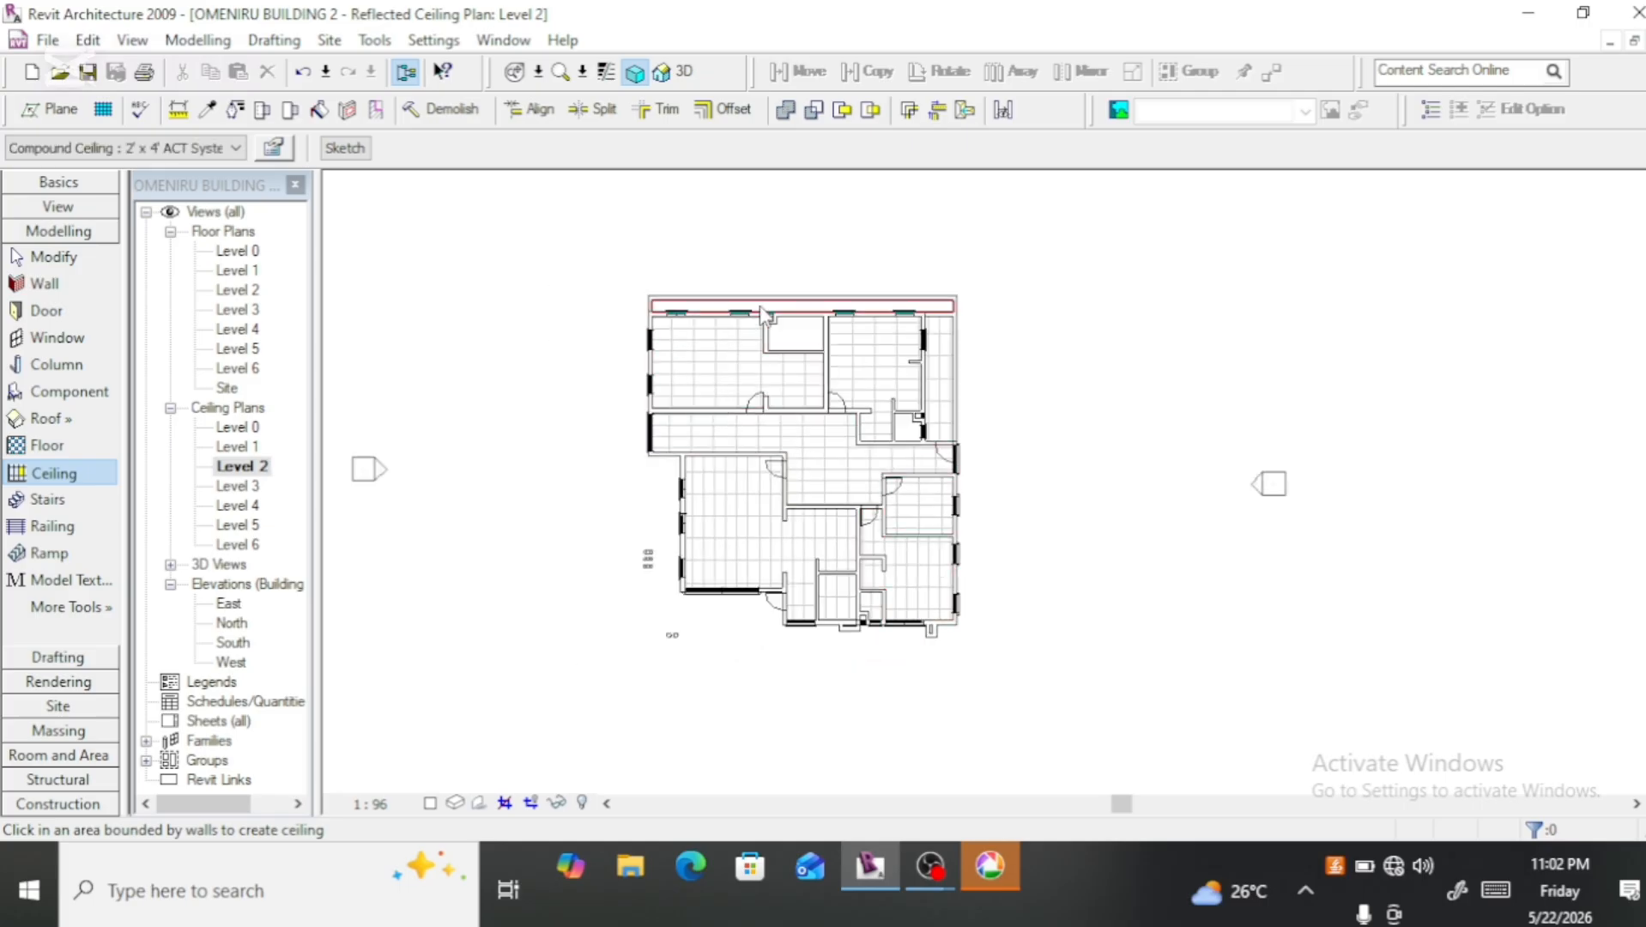
pyautogui.scroll(2, 760, 309)
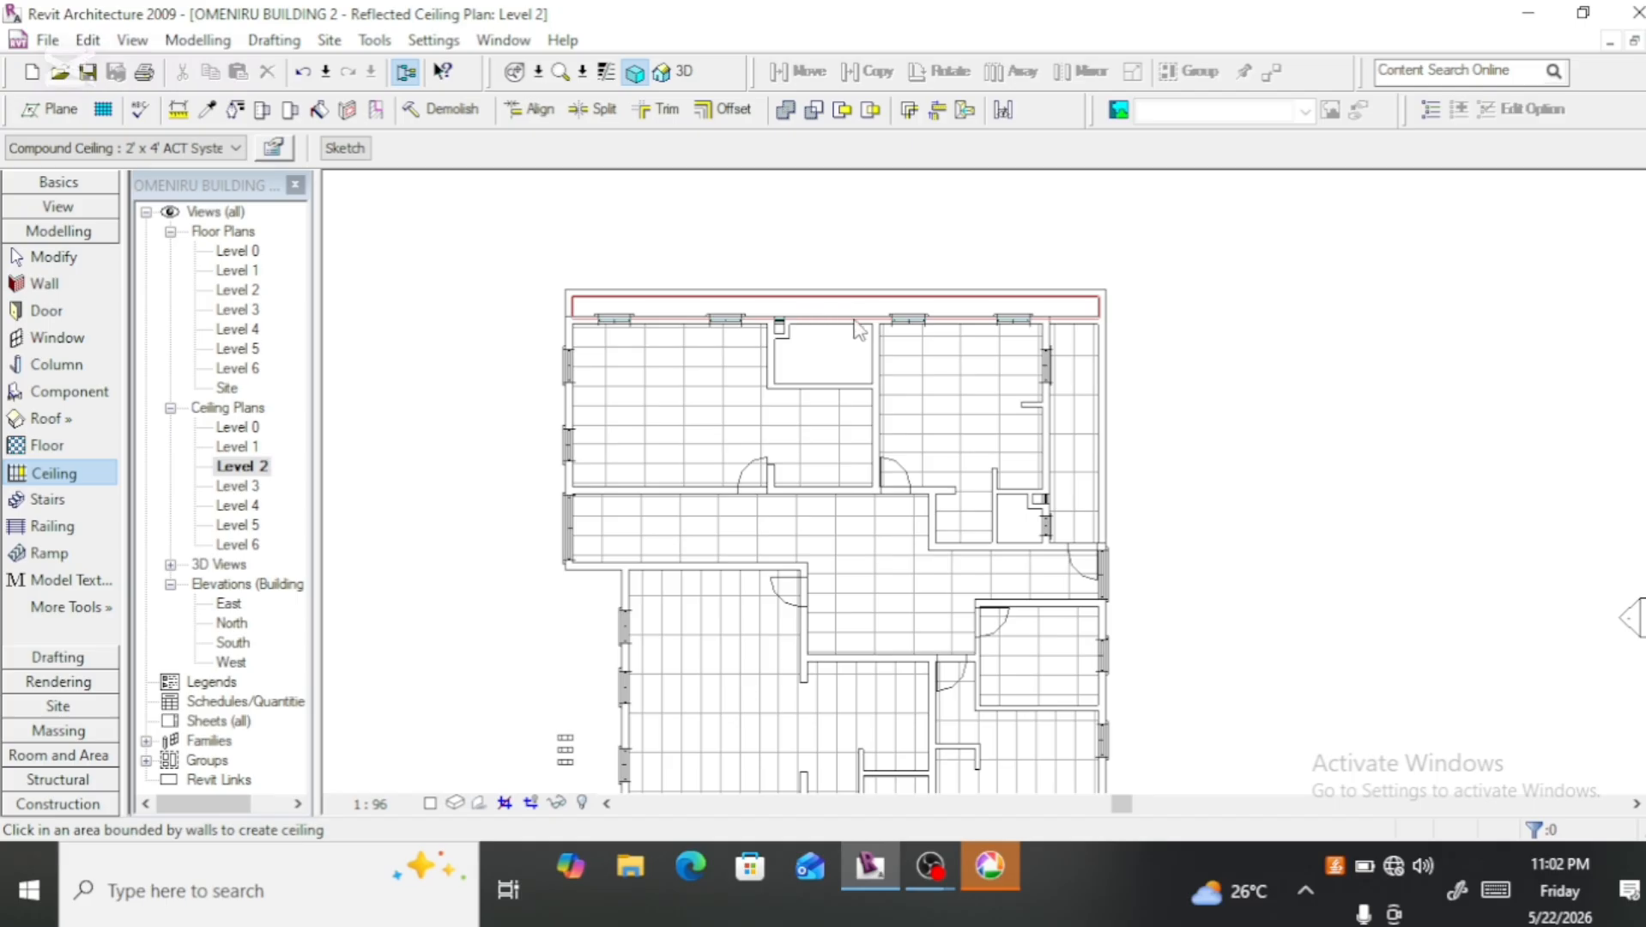
pyautogui.click(817, 350)
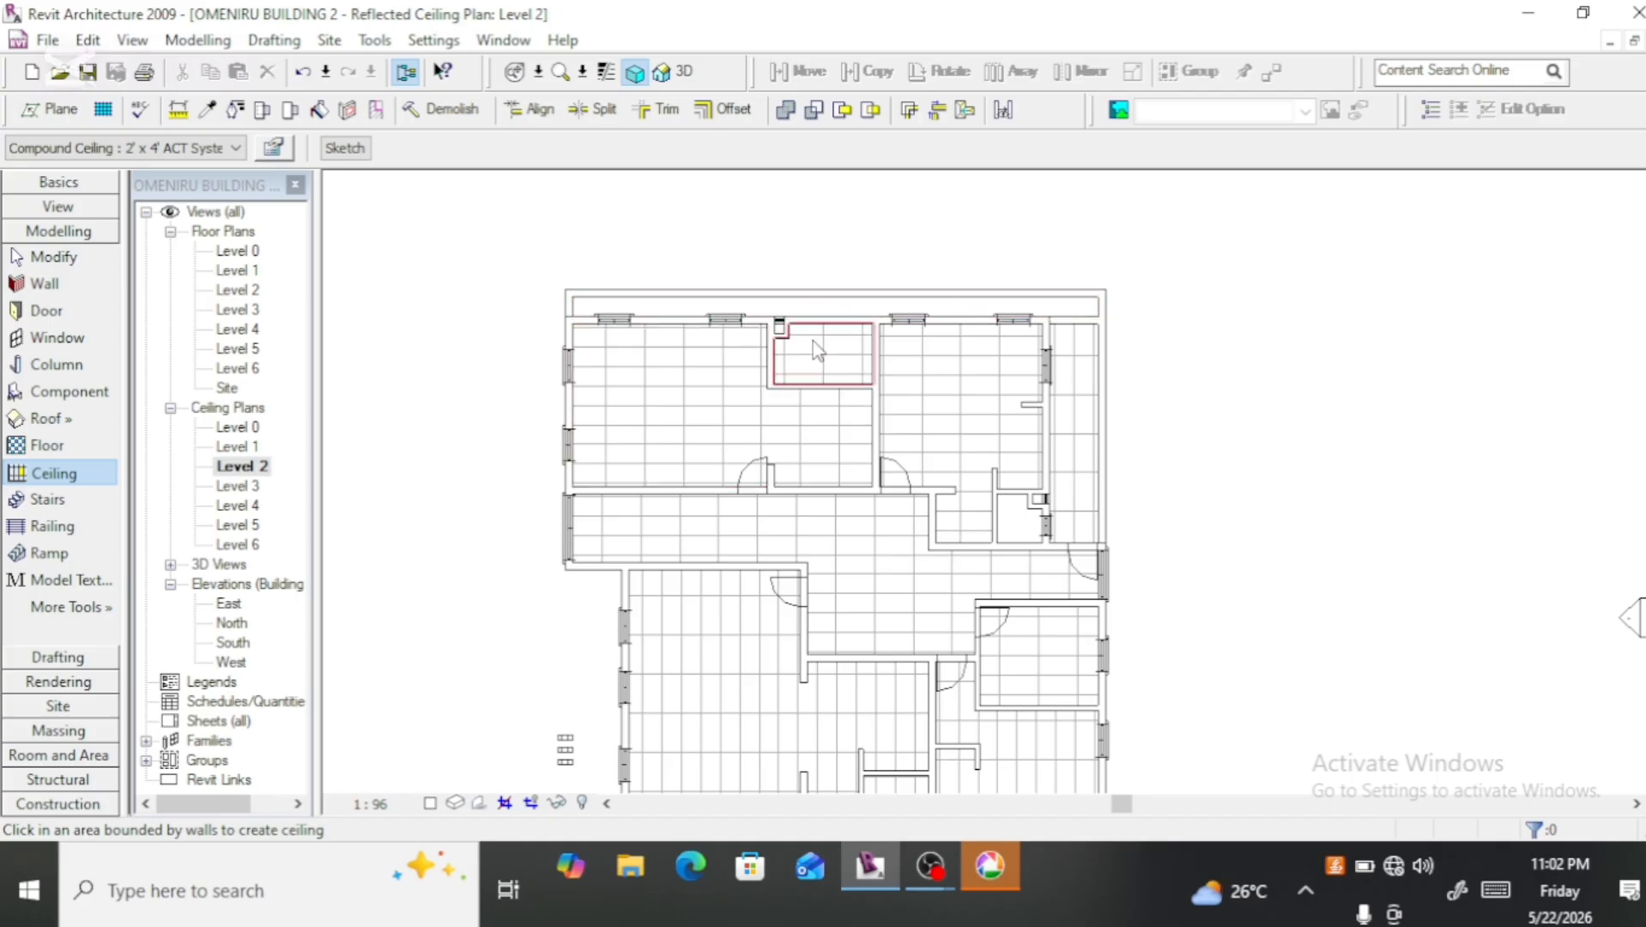
pyautogui.scroll(-2, 677, 330)
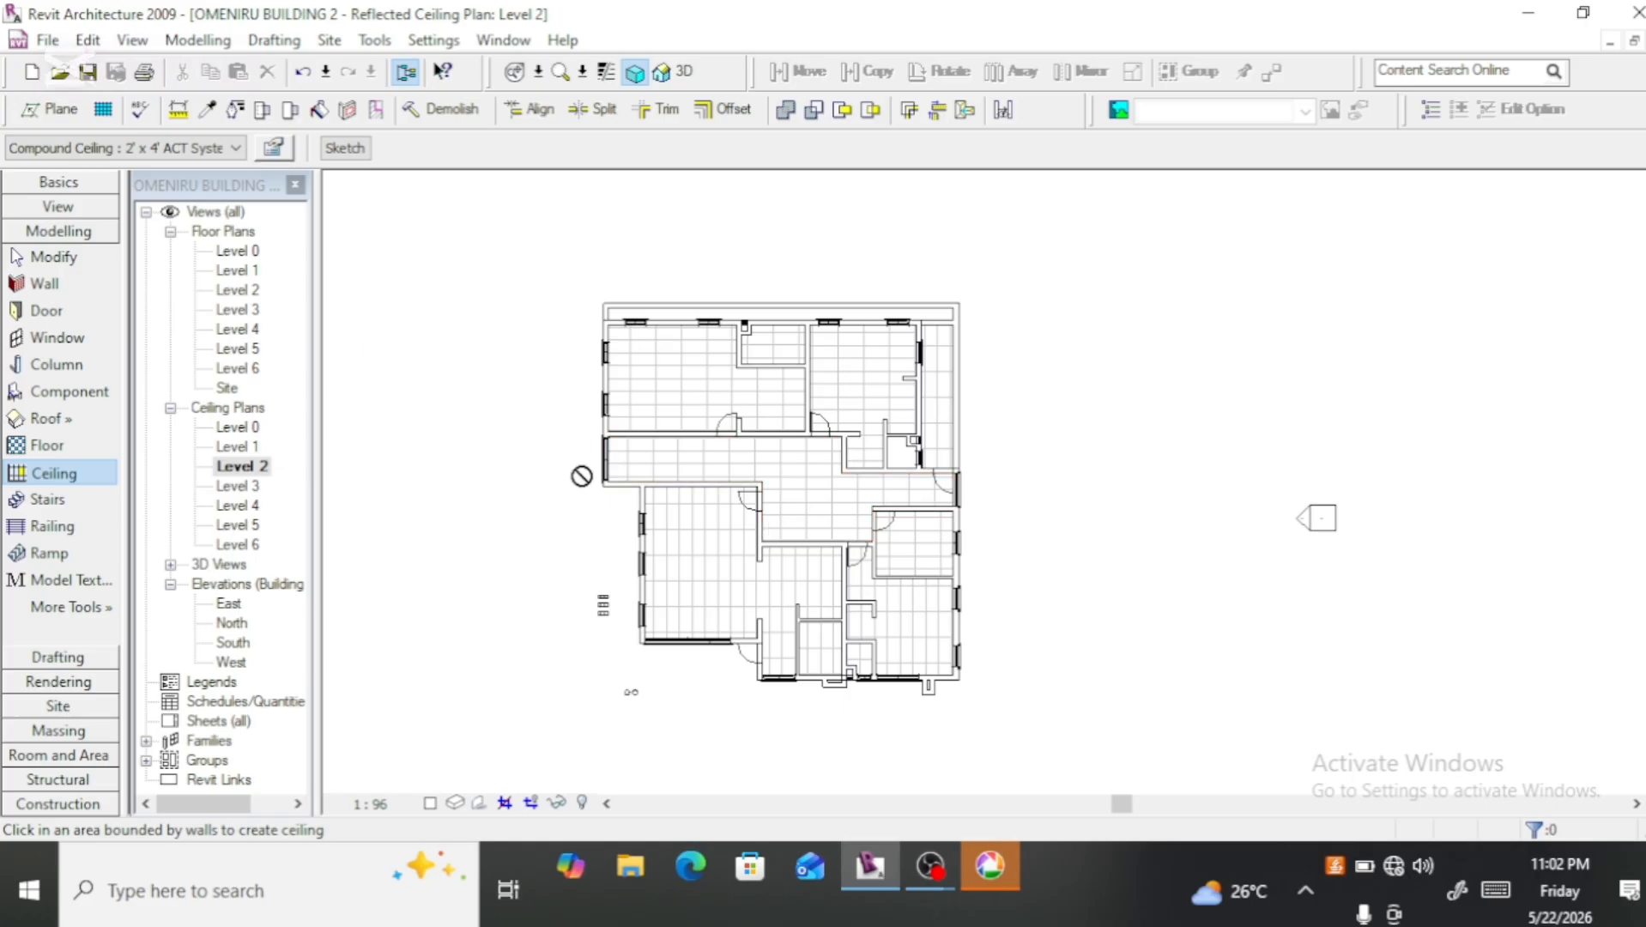
# Step: Start a sketched ceiling for the front balcony with a 1500 mm line along the corridor wall, continuing down the large room's outer wall to its corner
pyautogui.scroll(2, 638, 646)
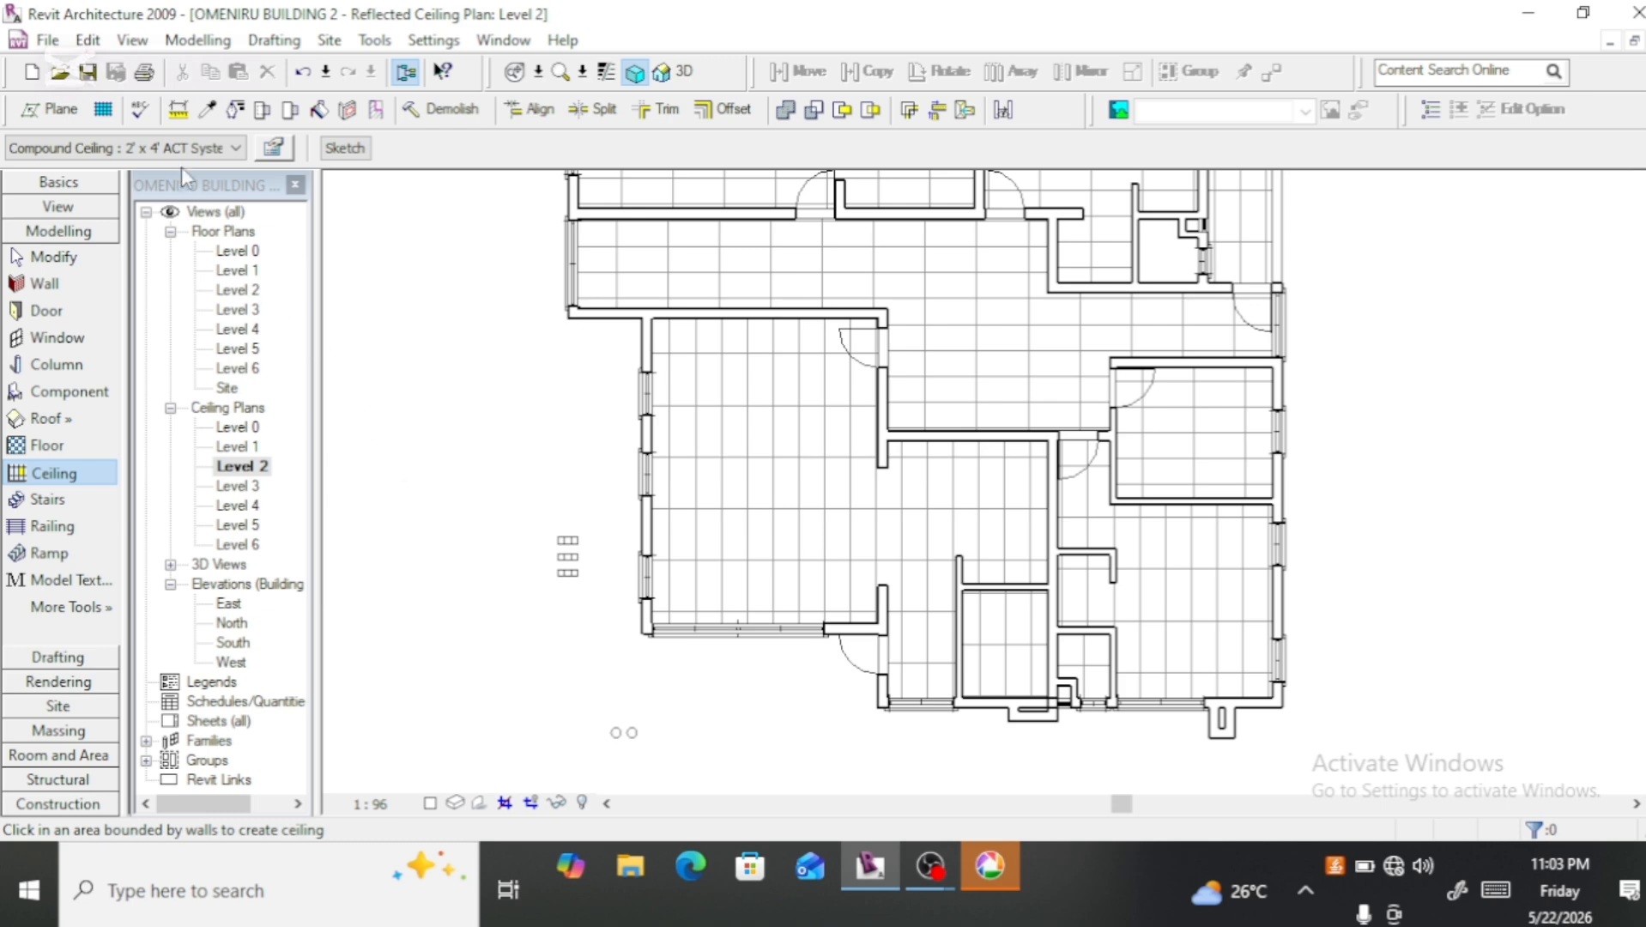
pyautogui.click(340, 150)
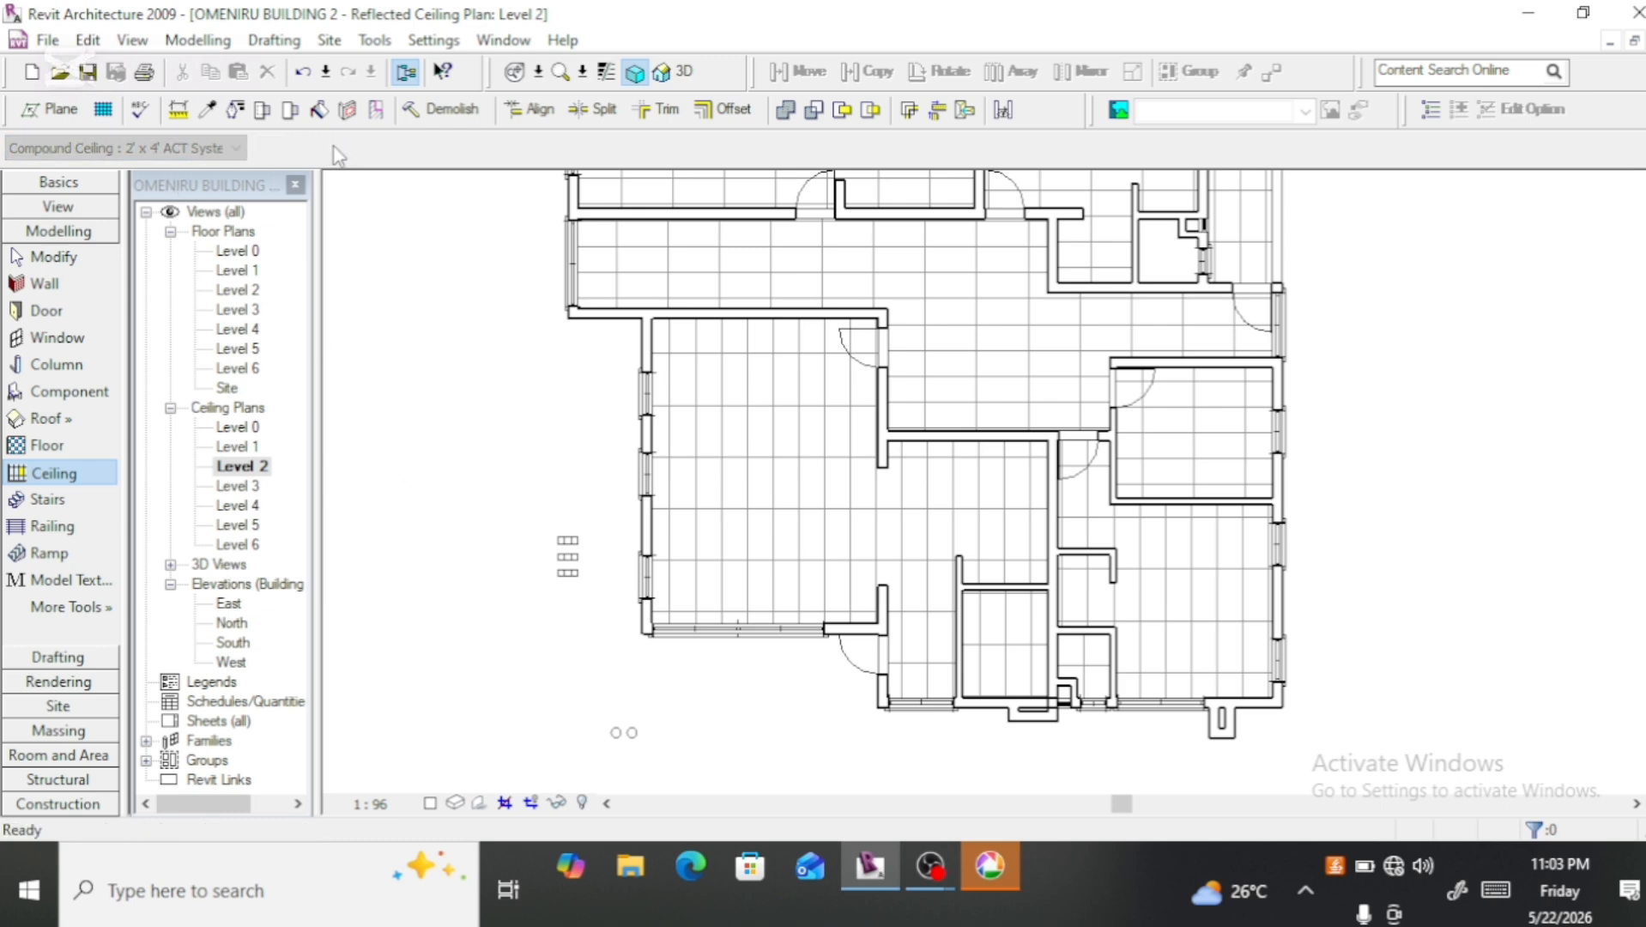
pyautogui.scroll(2, 643, 333)
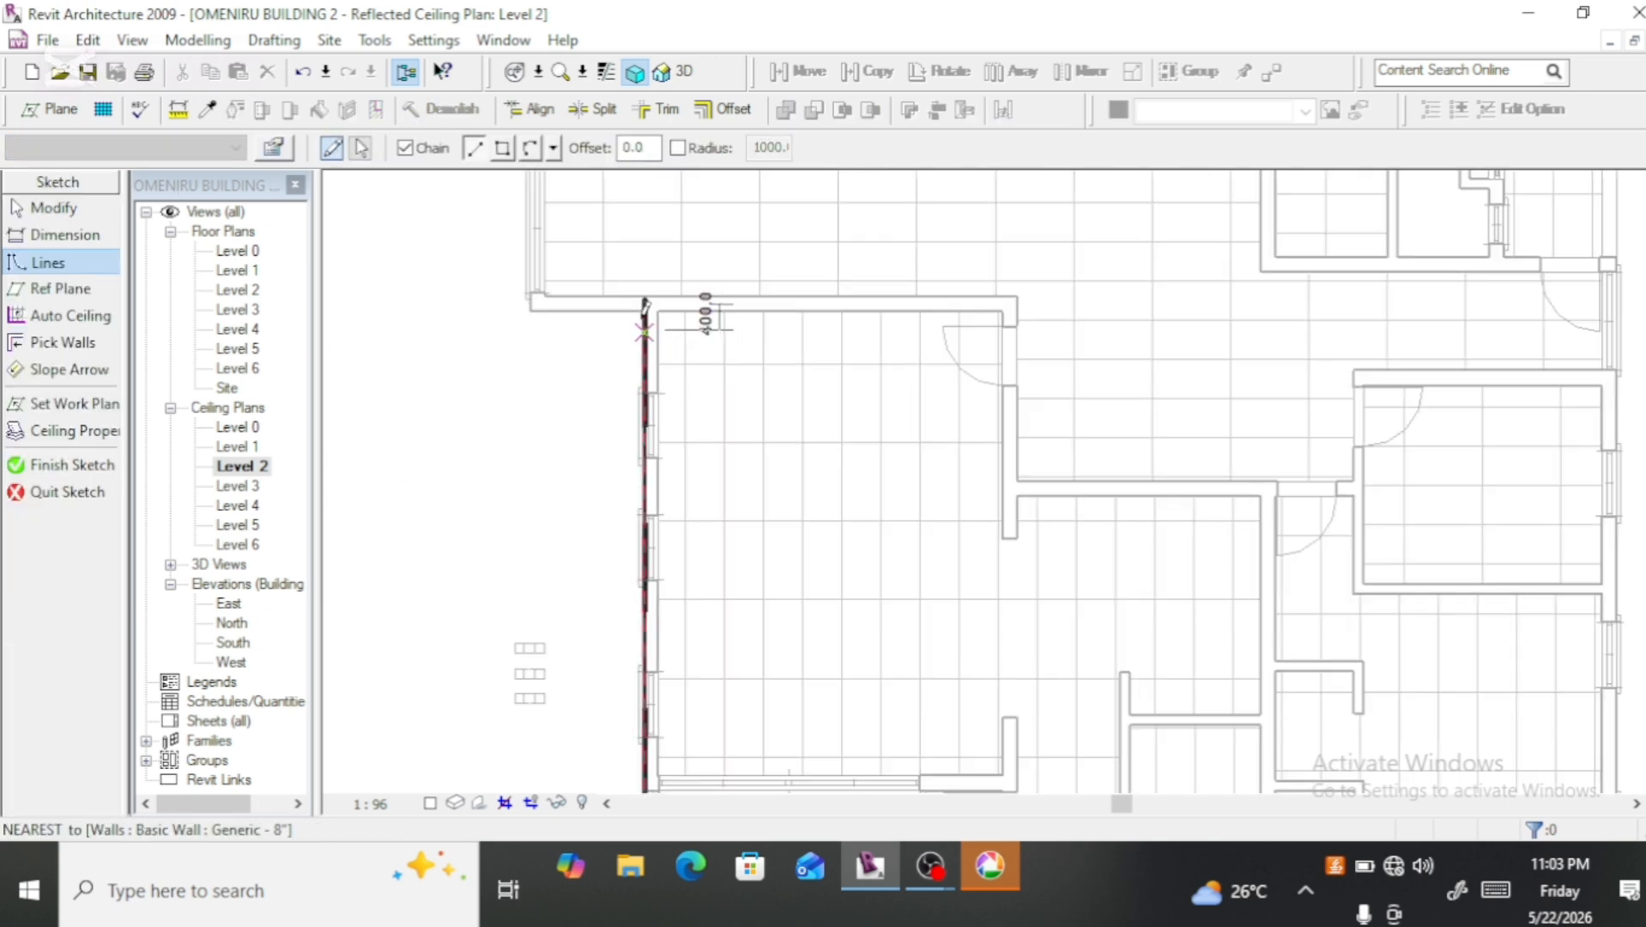
pyautogui.scroll(2, 644, 304)
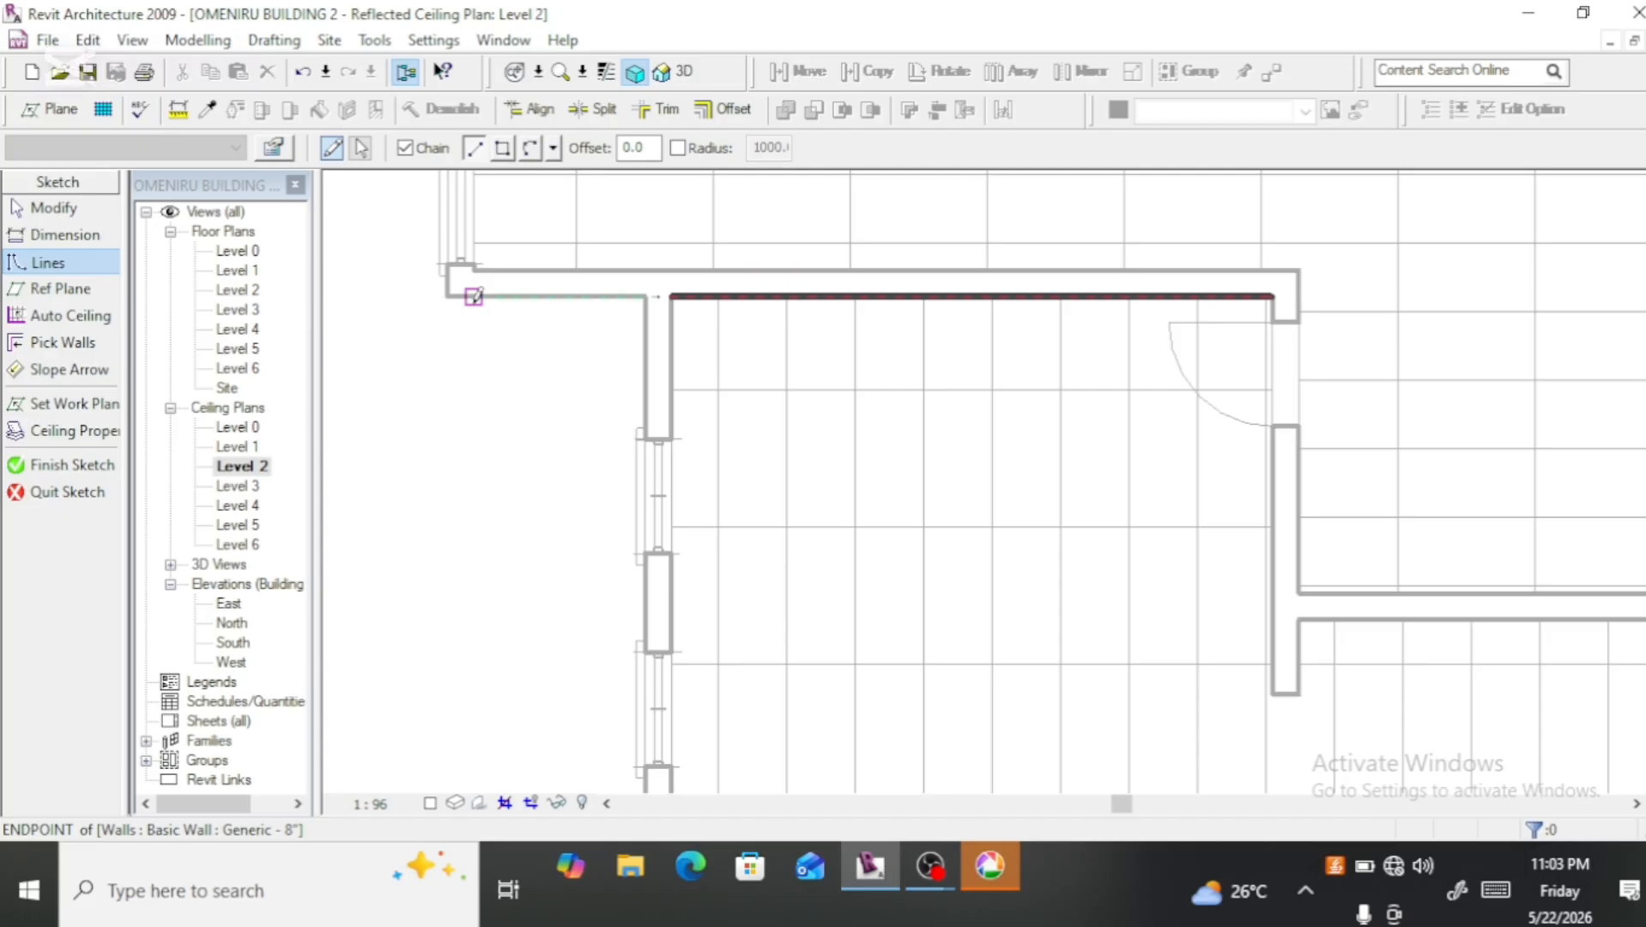
pyautogui.click(474, 296)
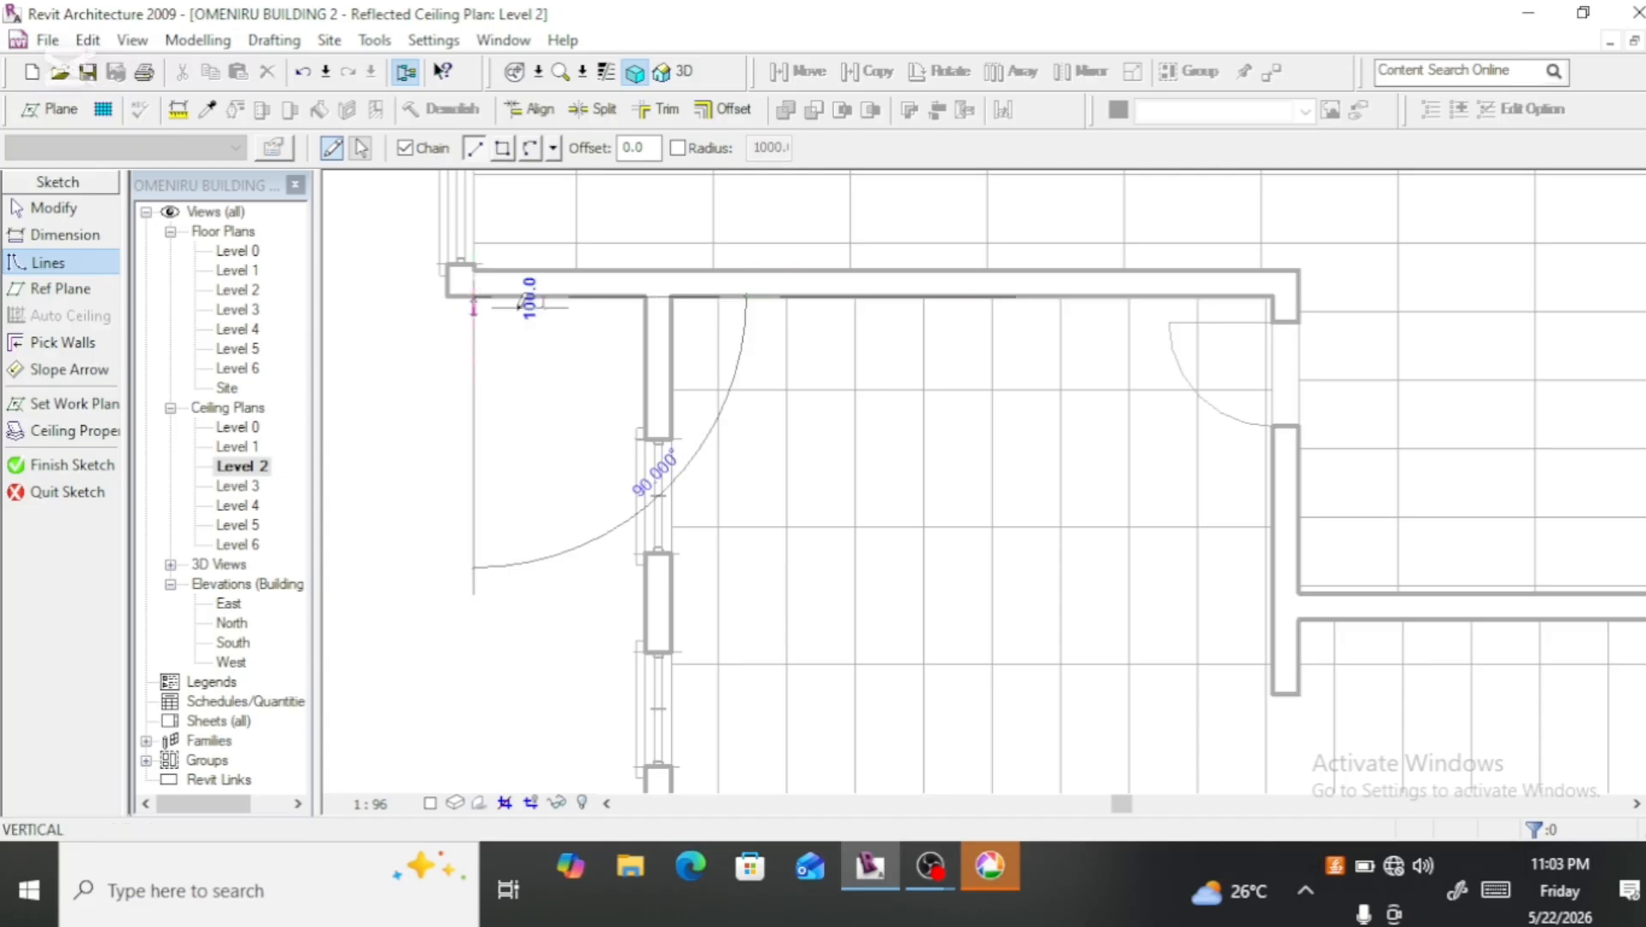
pyautogui.click(645, 296)
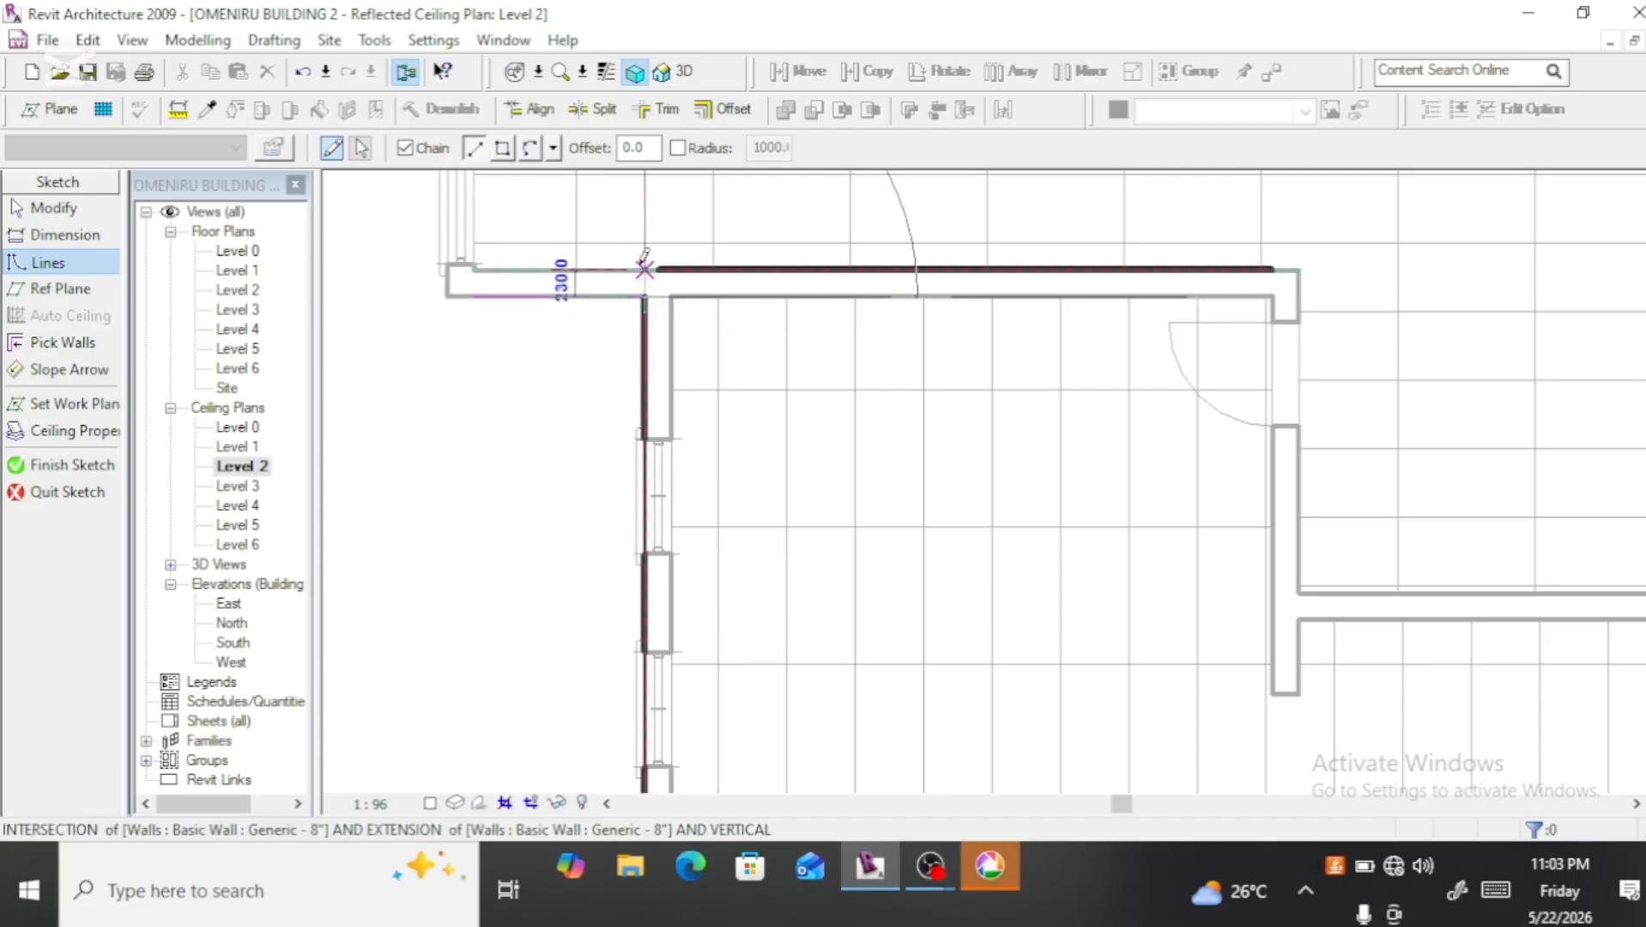
pyautogui.scroll(-2, 644, 258)
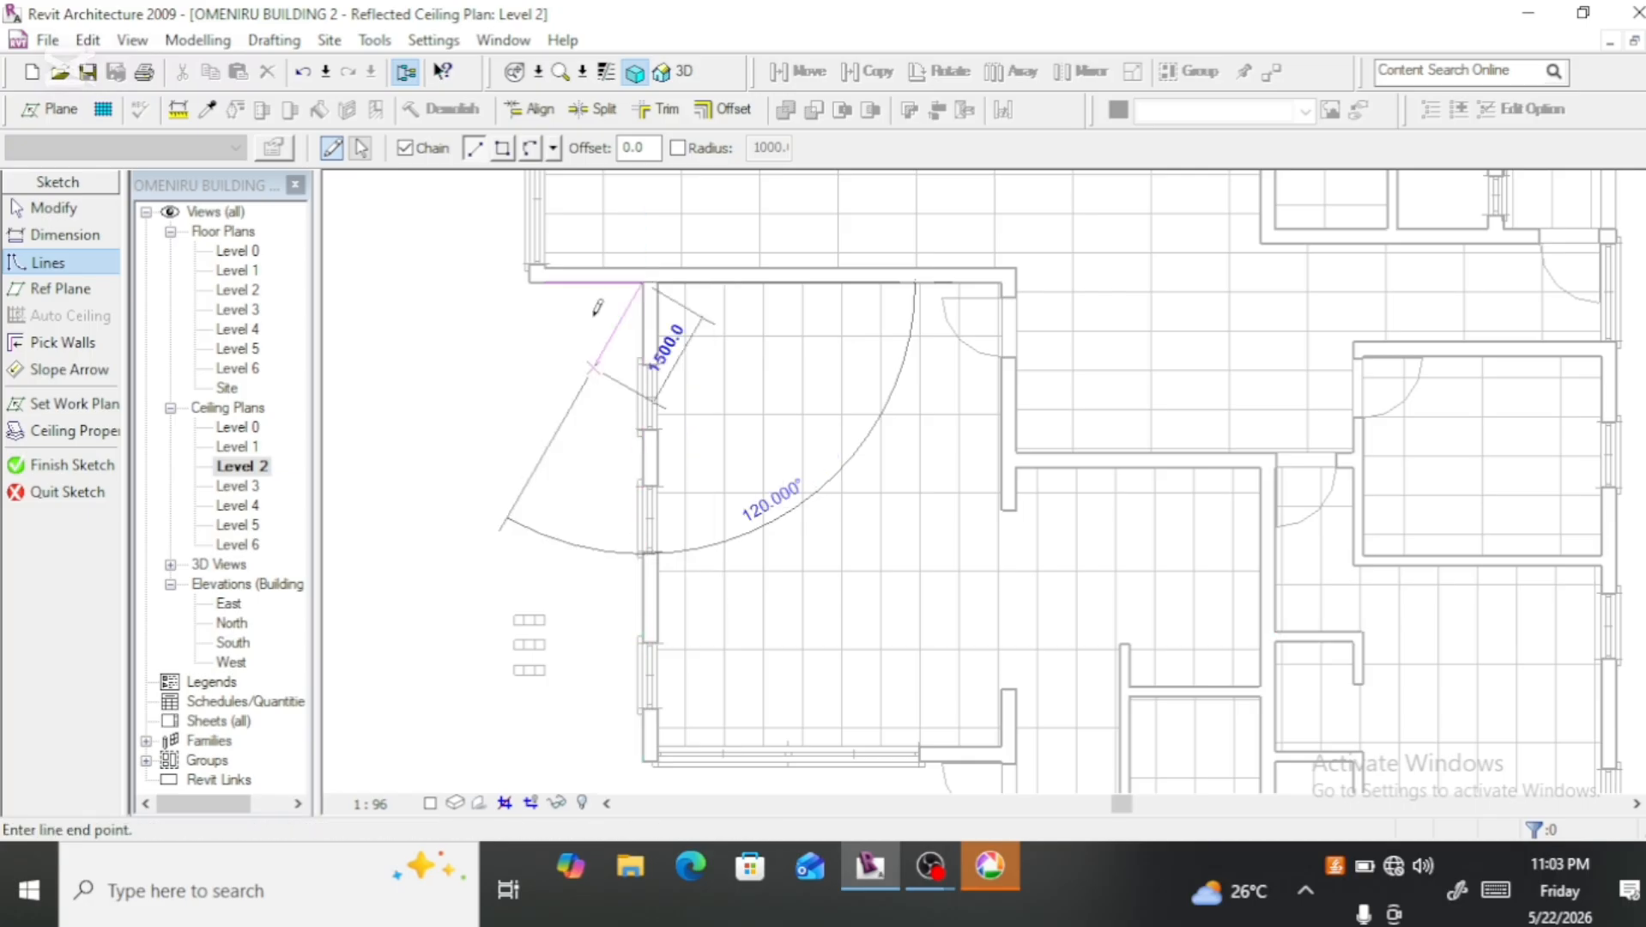
pyautogui.scroll(-2, 598, 307)
pyautogui.scroll(3, 628, 569)
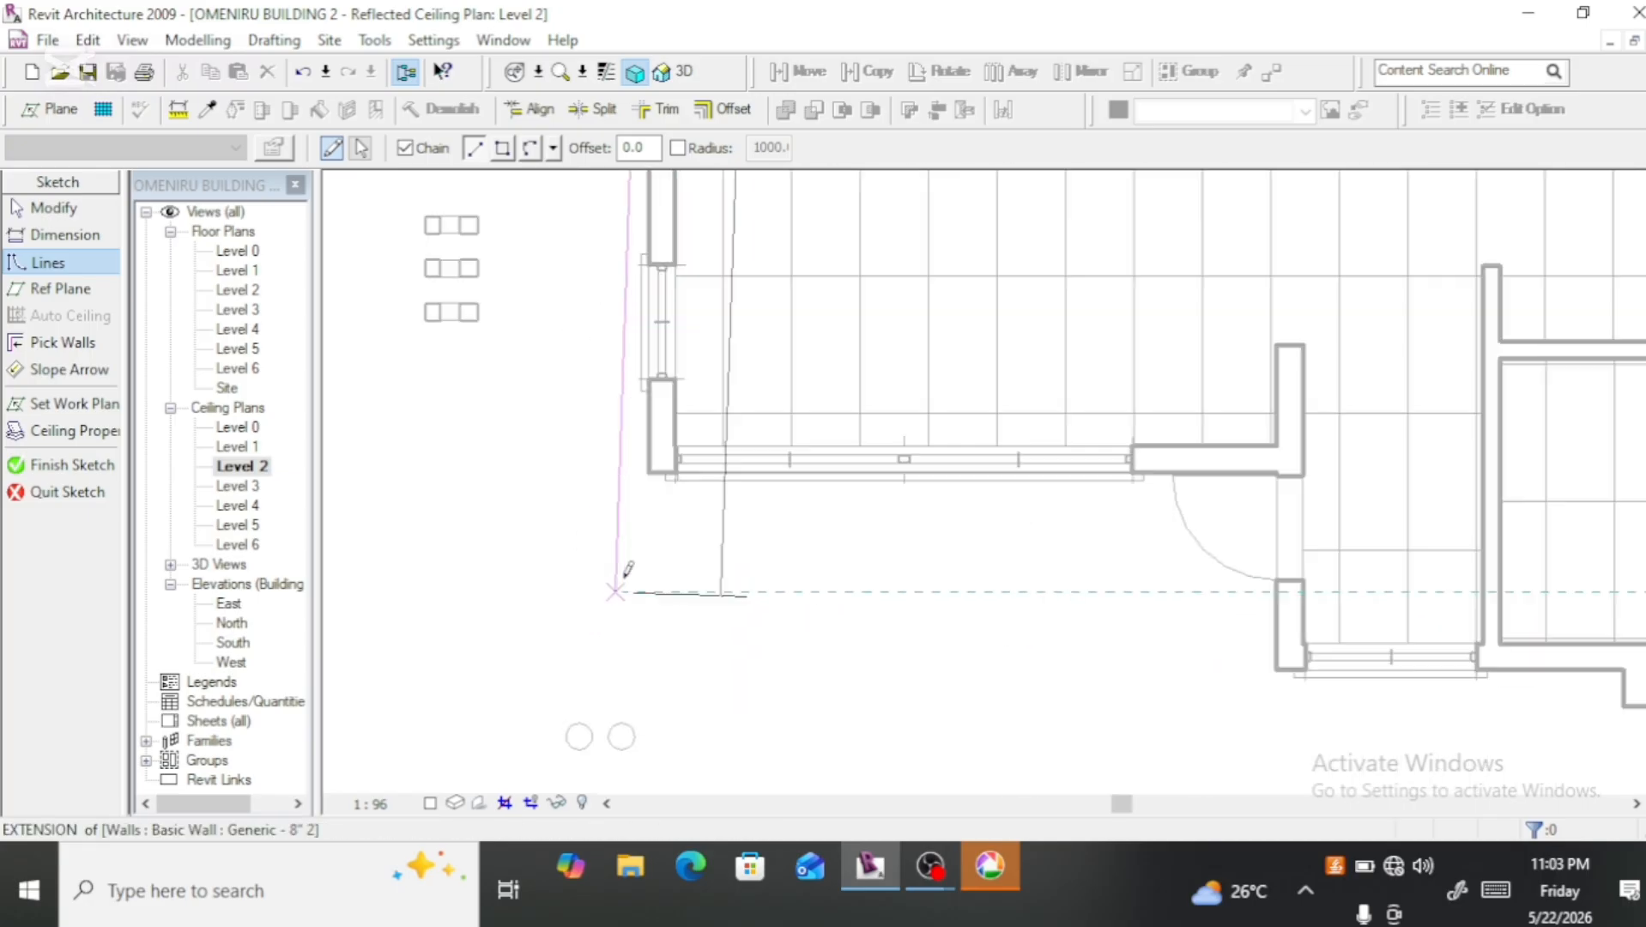
pyautogui.scroll(2, 628, 569)
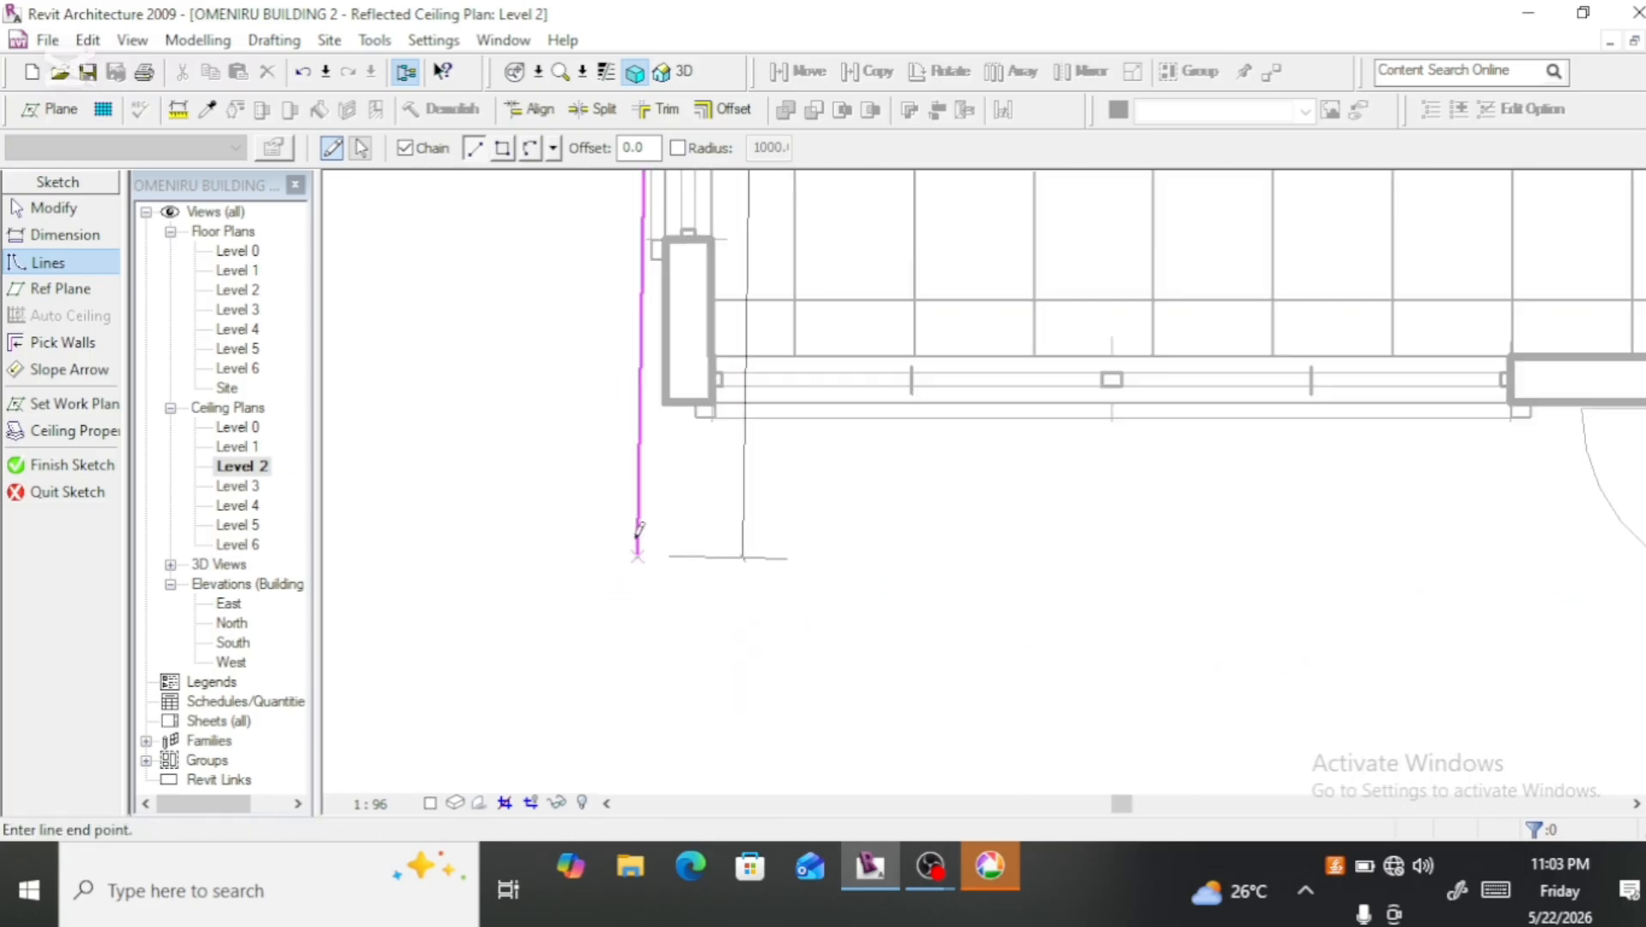
pyautogui.click(666, 410)
# Step: Continue the balcony ceiling boundary along the large room's front wall to the door wall, and about 1500 mm down past the door
pyautogui.scroll(-2, 556, 436)
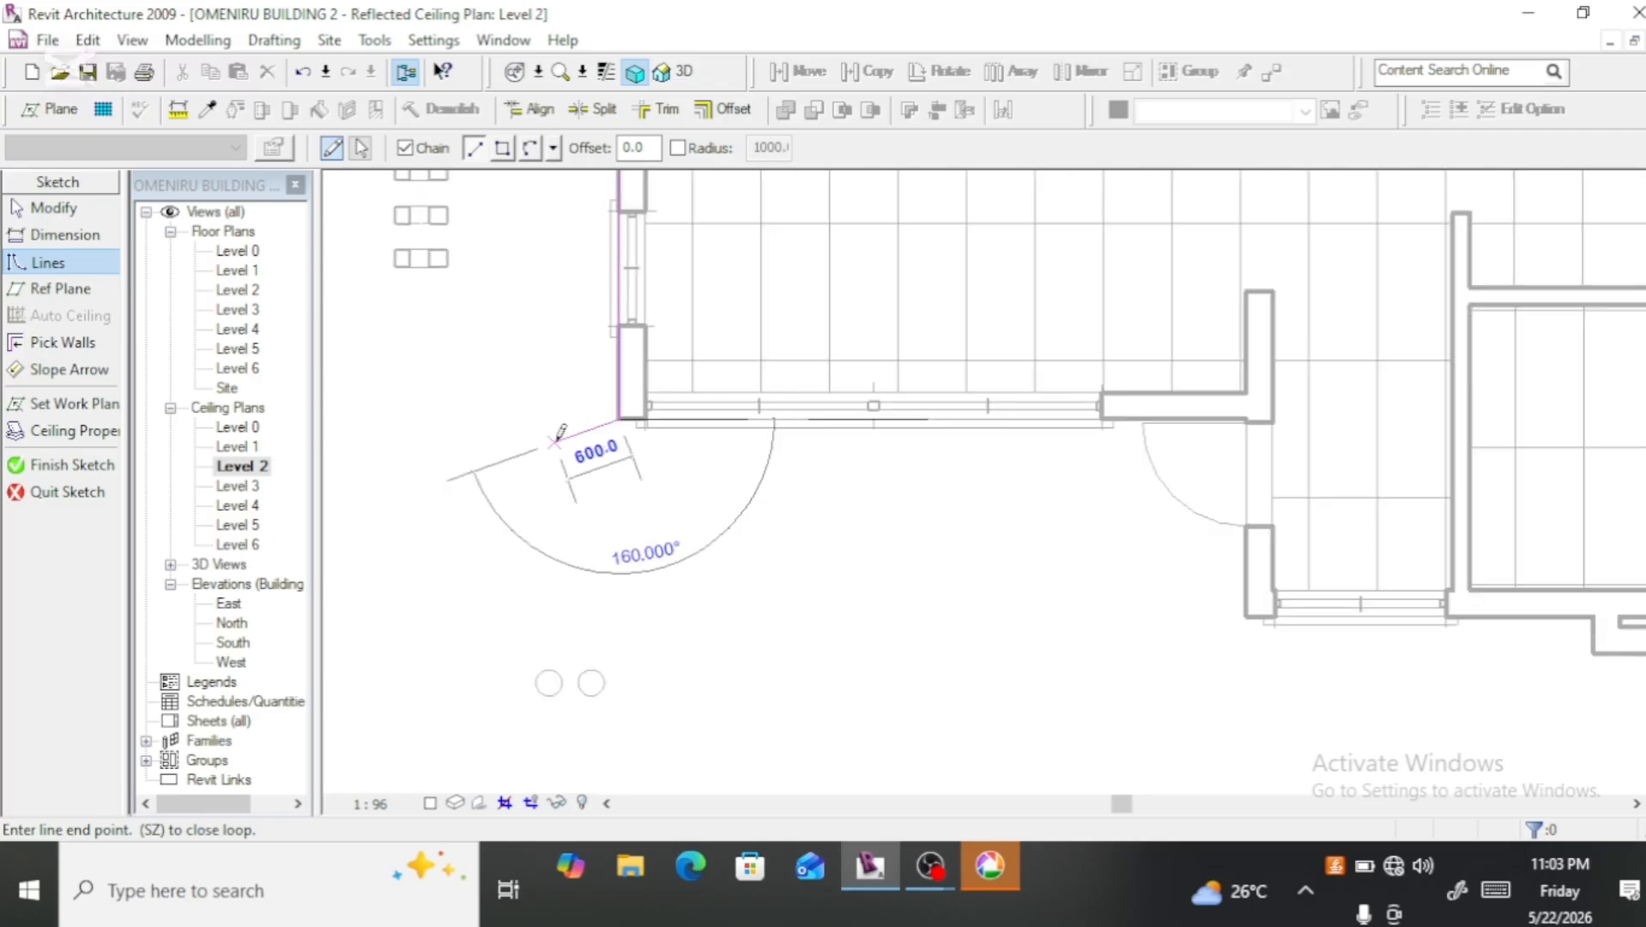
pyautogui.scroll(-1, 560, 434)
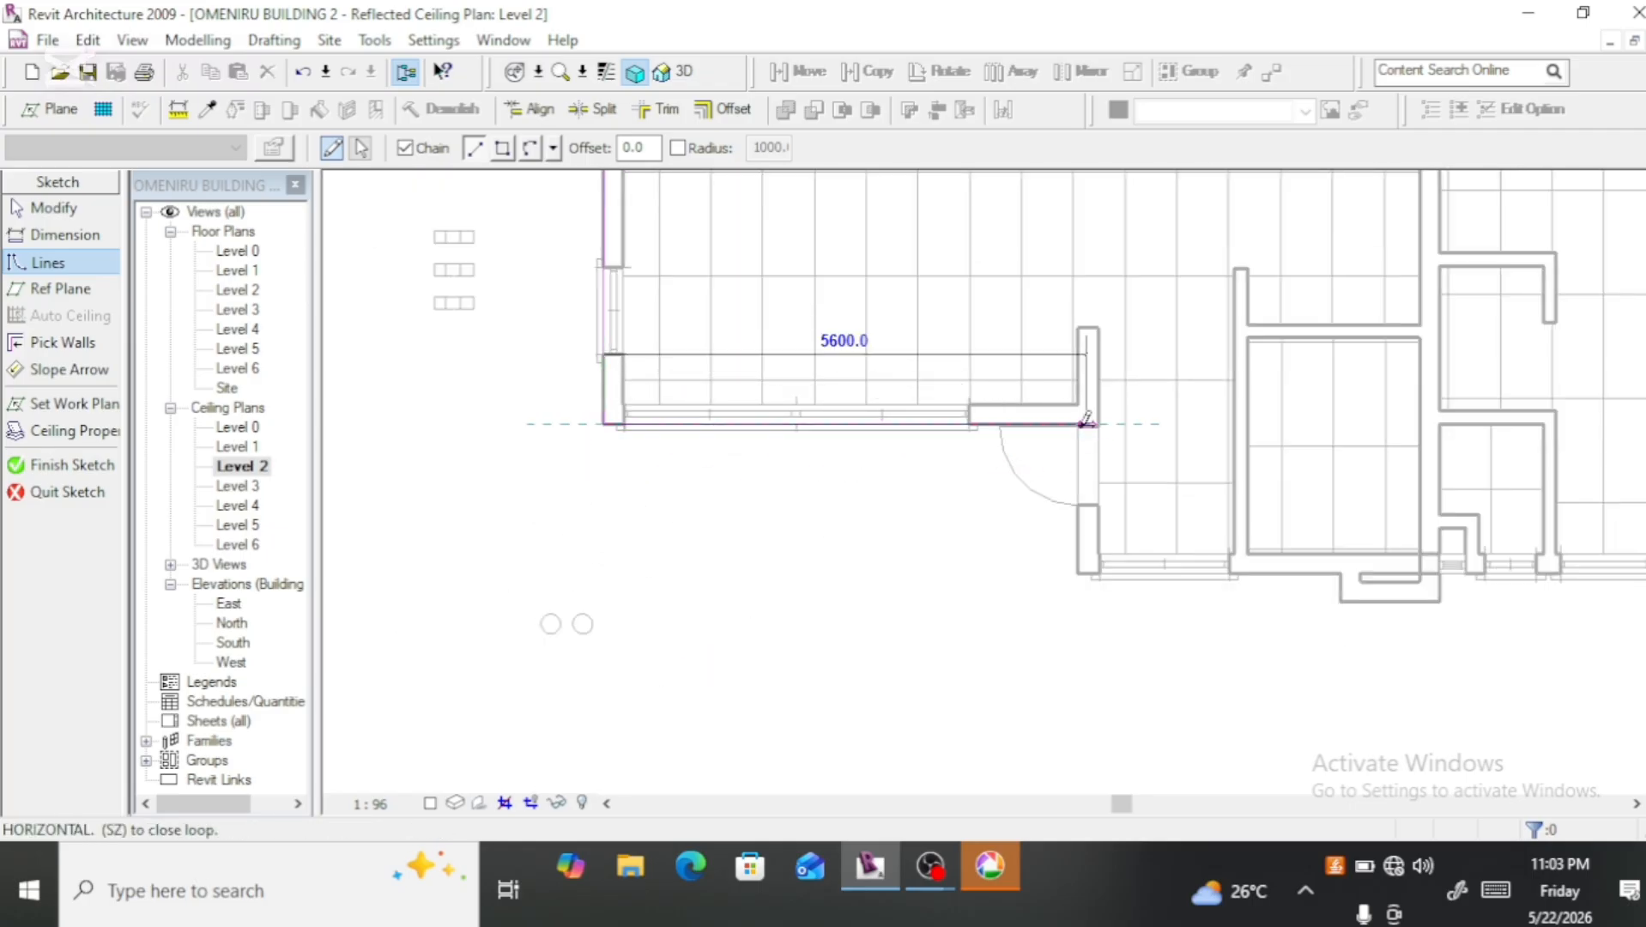
pyautogui.scroll(4, 1085, 420)
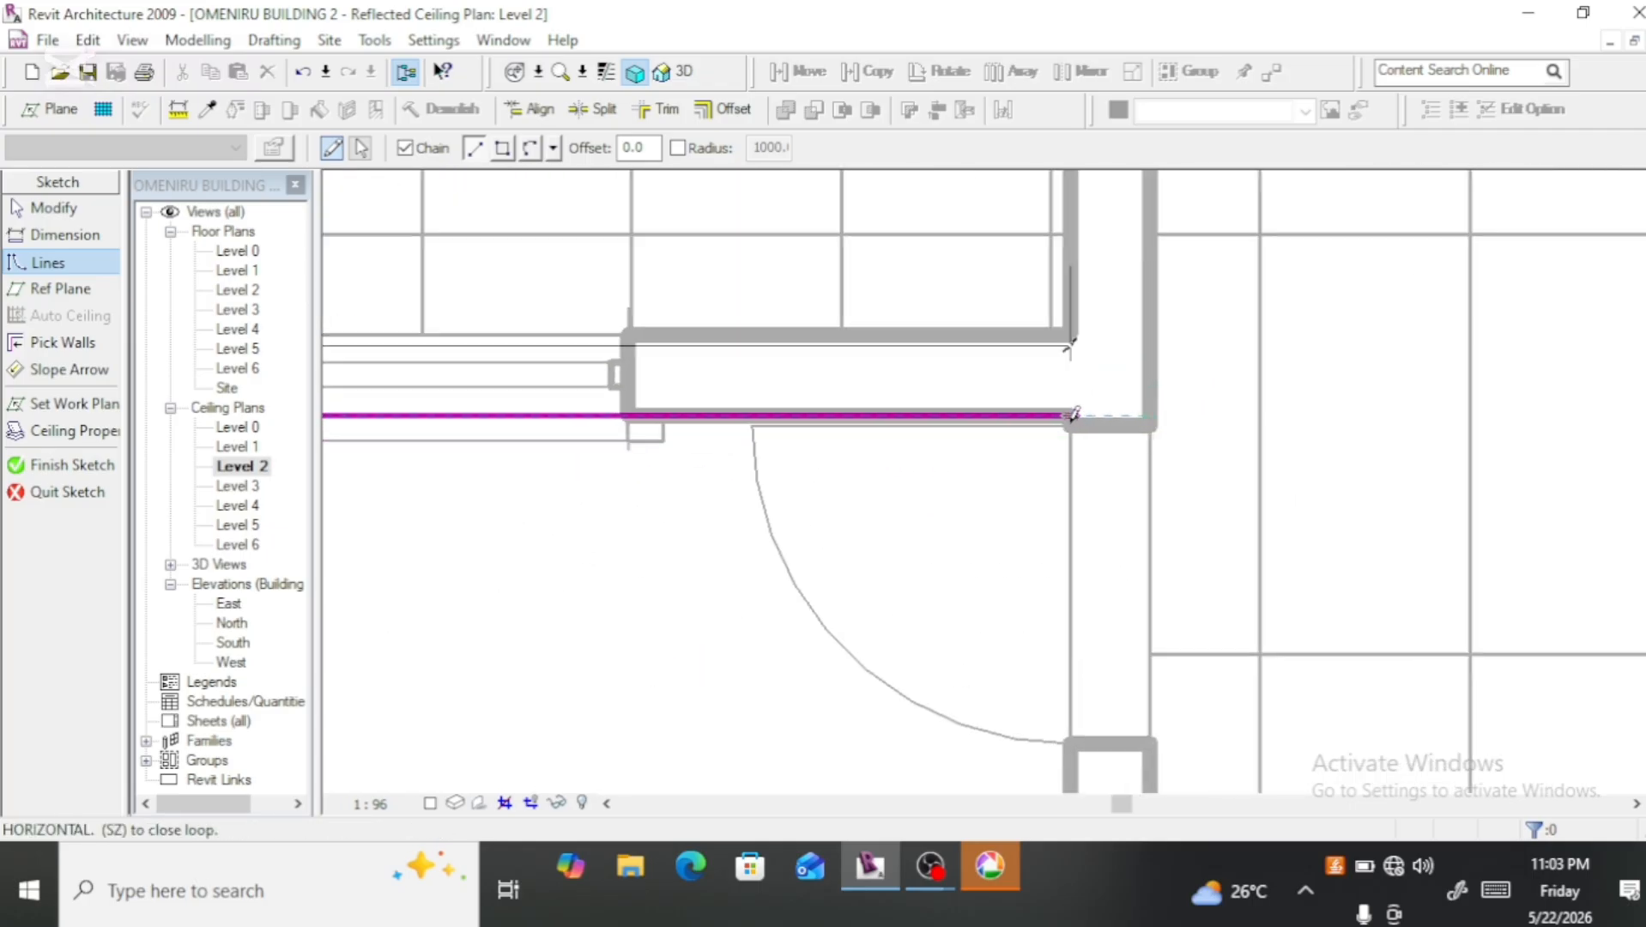
pyautogui.click(1073, 416)
pyautogui.scroll(-3, 1071, 417)
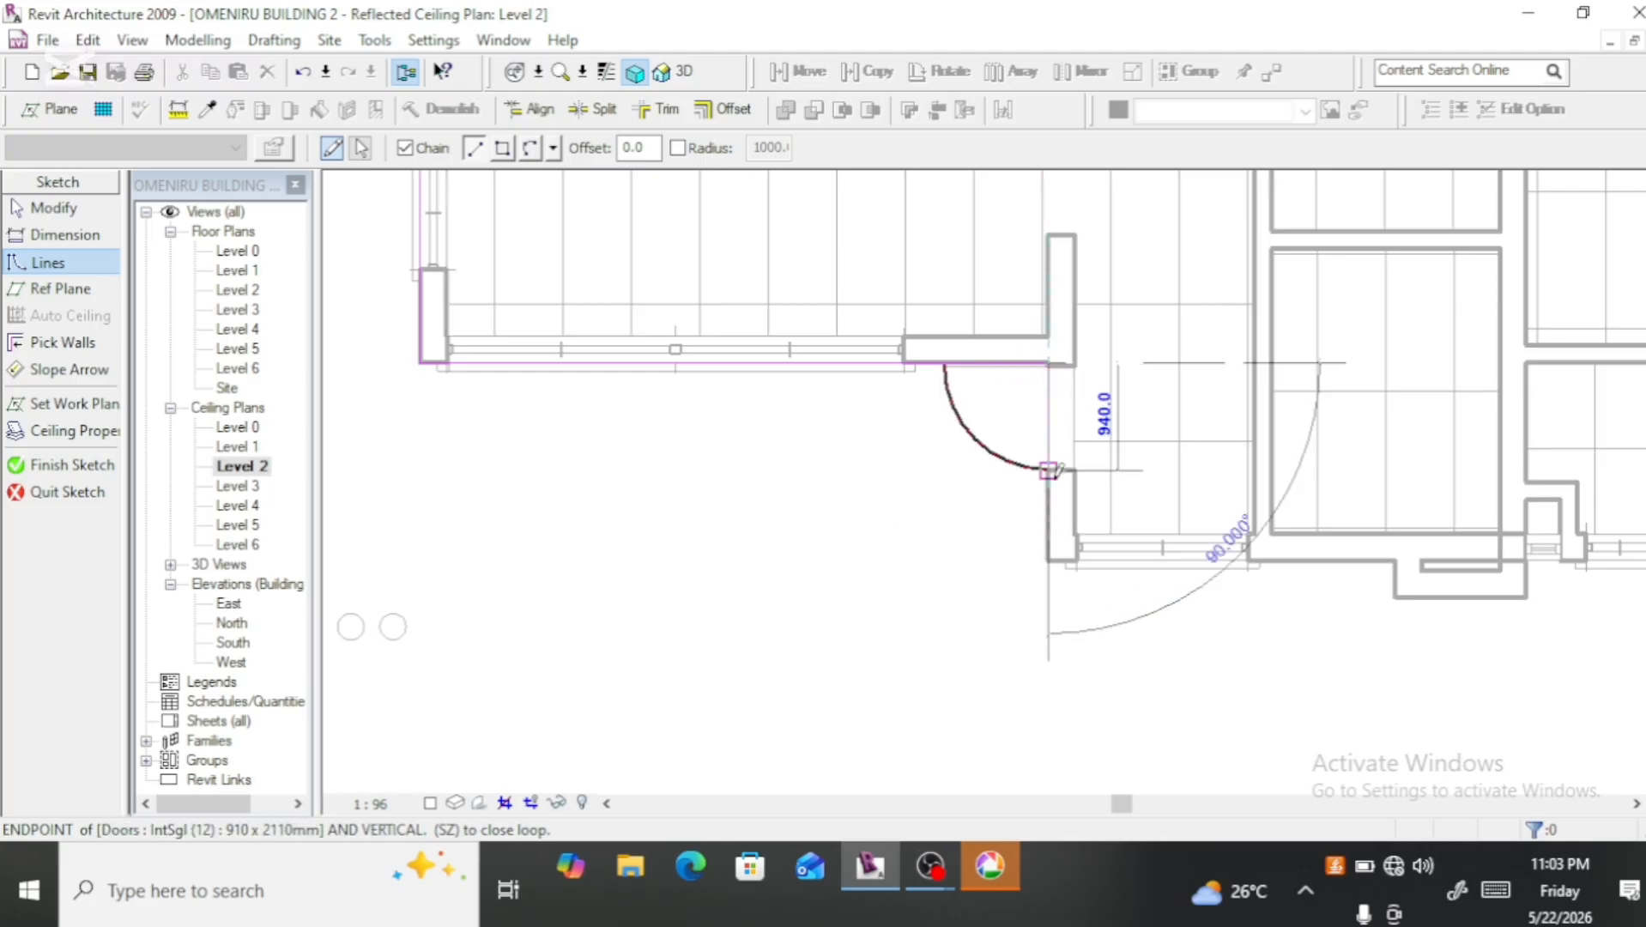
pyautogui.scroll(2, 1052, 515)
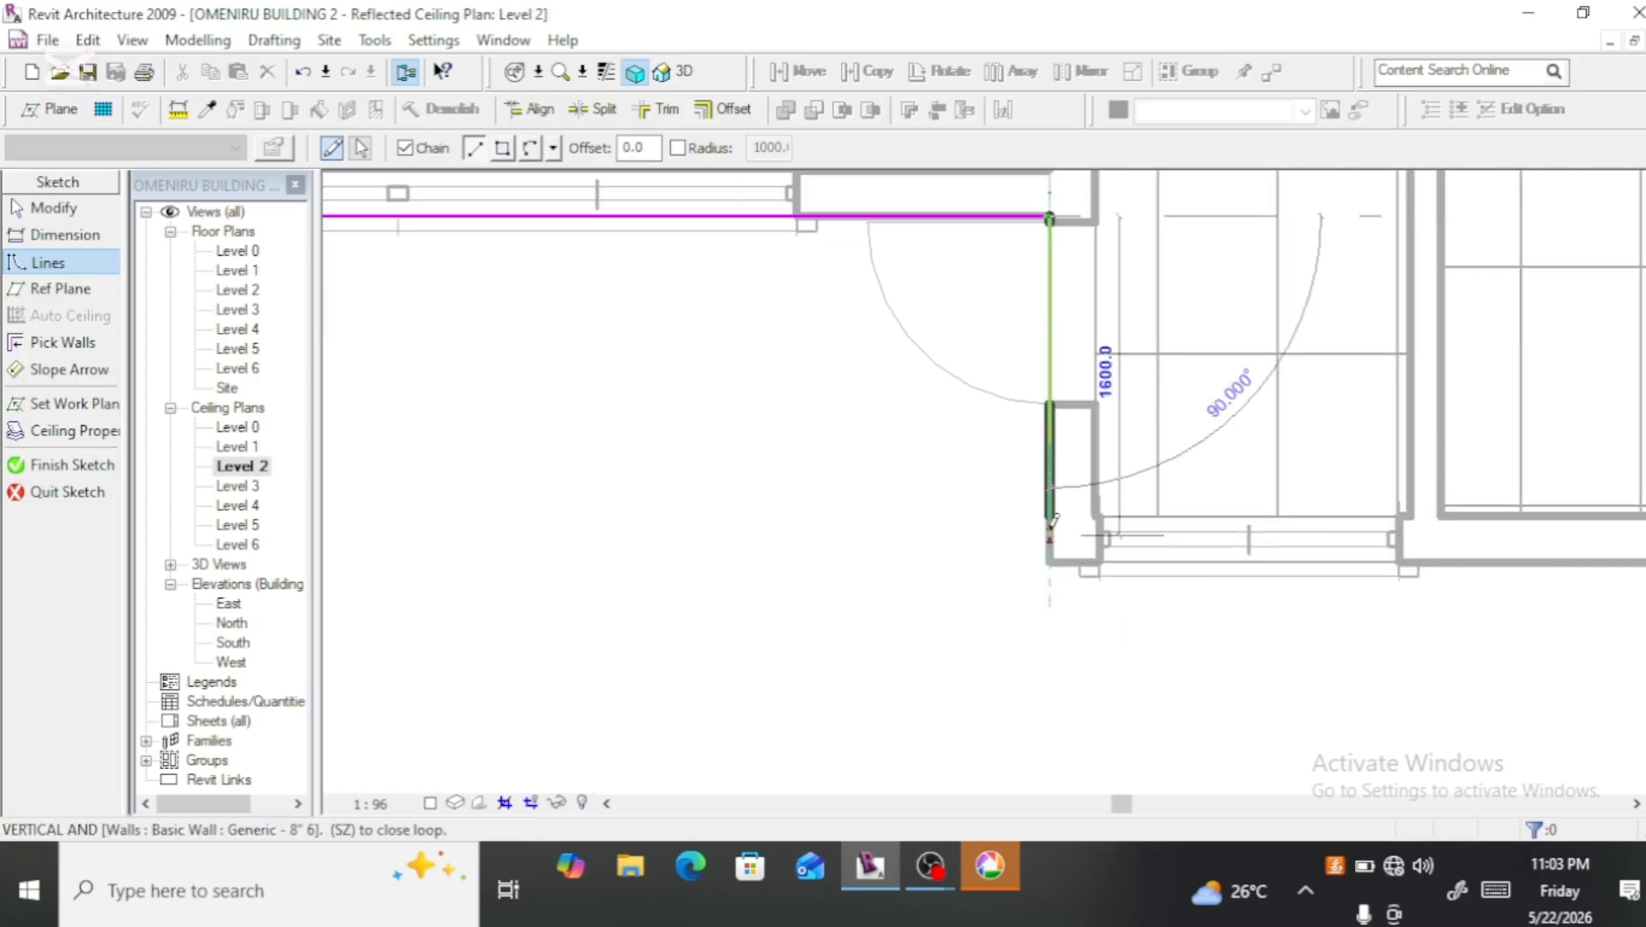
pyautogui.click(1050, 516)
# Step: Draw the balcony ceiling's outer edges: a horizontal line about 6600 mm long, and a vertical line up to the corridor wall boundary
pyautogui.scroll(-3, 1050, 516)
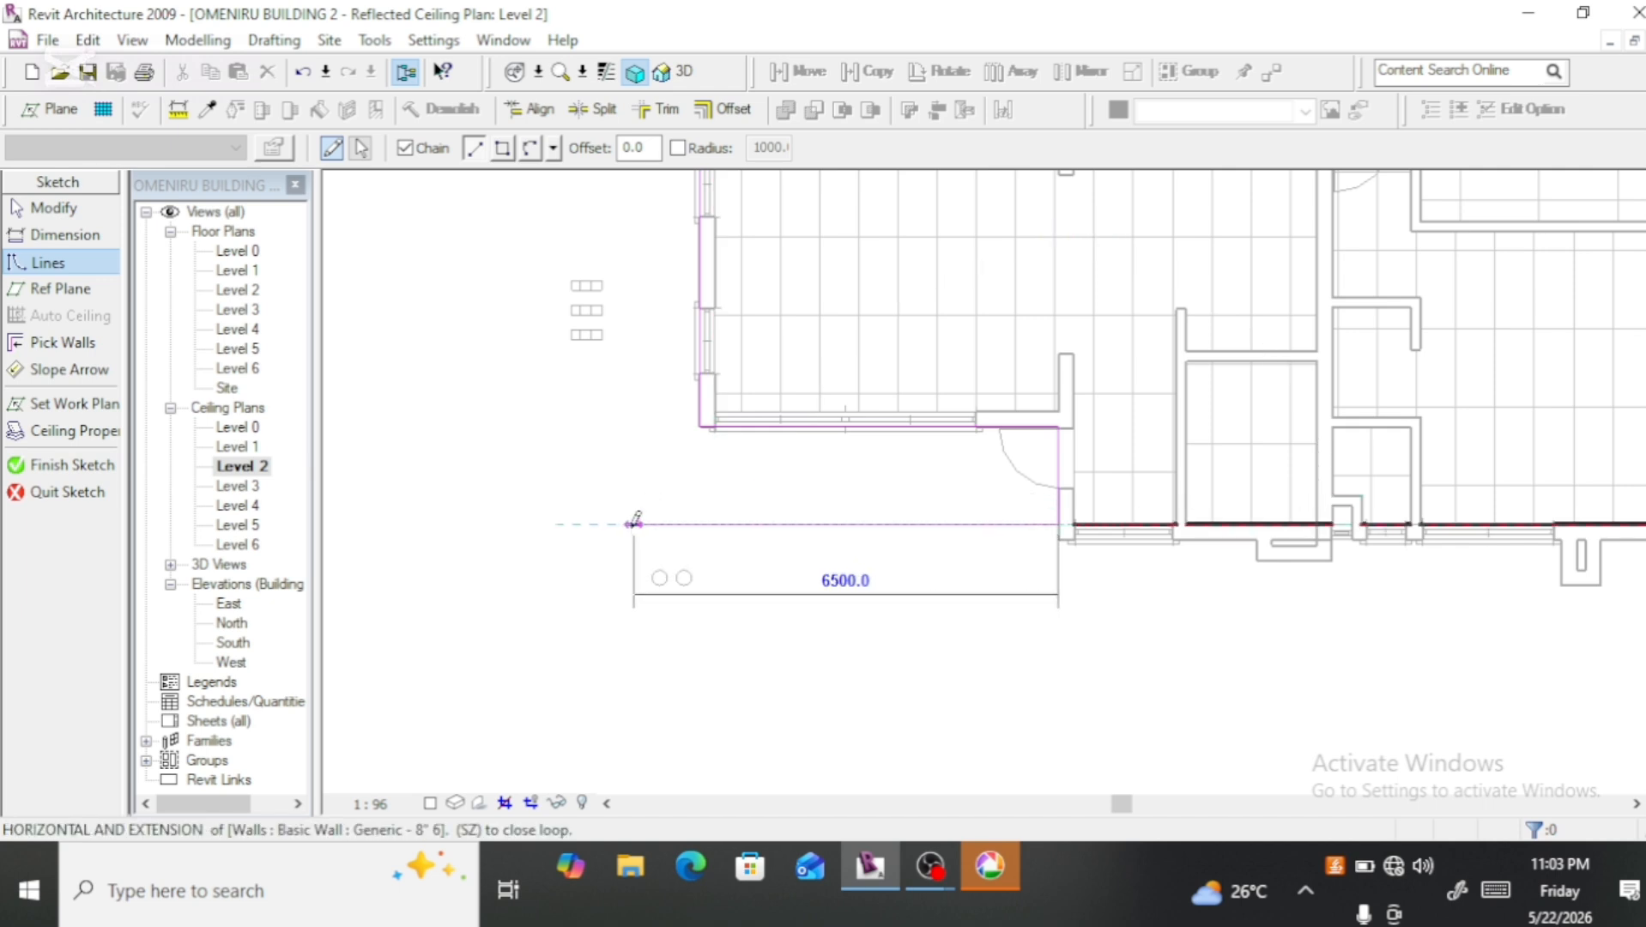
pyautogui.click(632, 524)
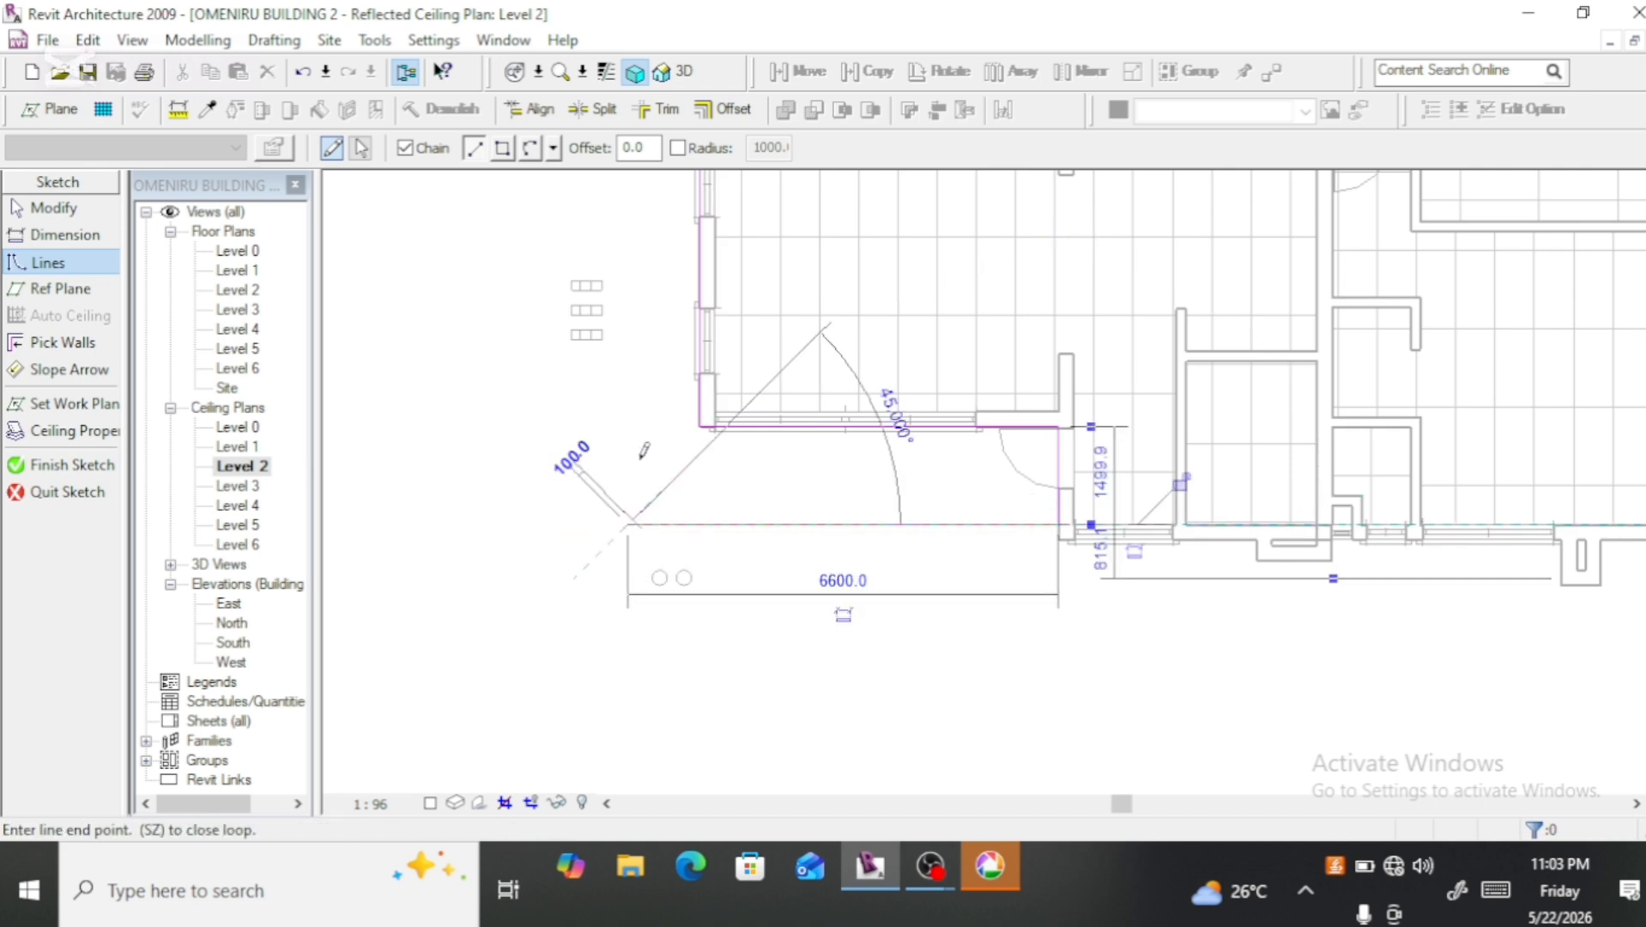
pyautogui.scroll(-2, 633, 536)
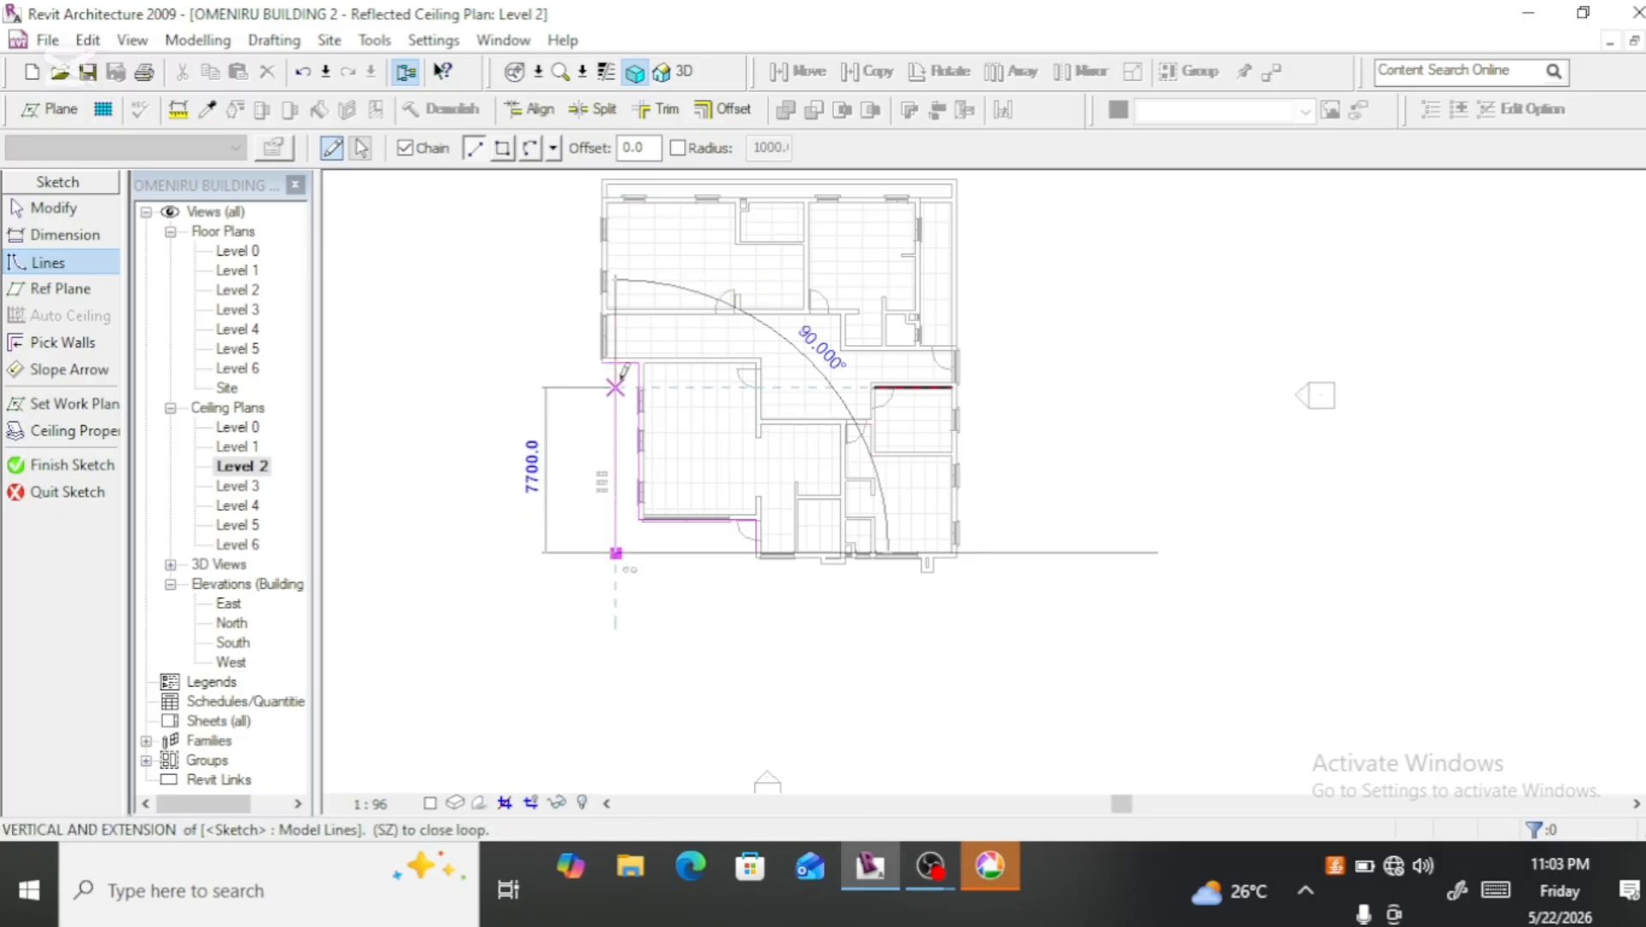
pyautogui.scroll(3, 624, 362)
pyautogui.scroll(1, 625, 354)
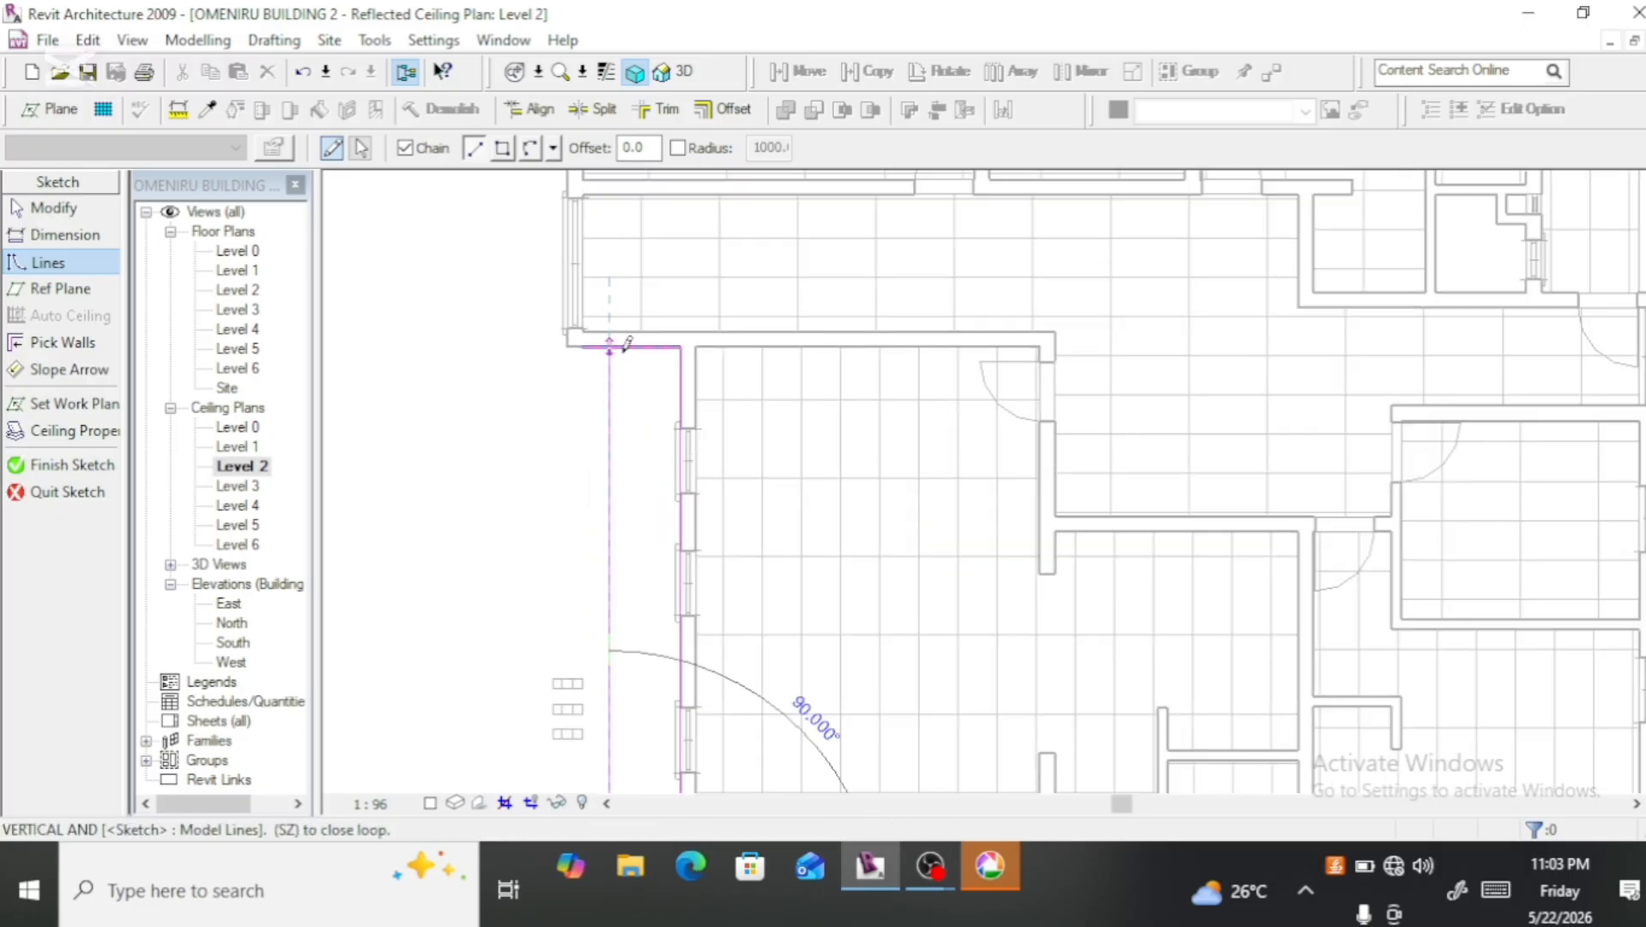
pyautogui.click(627, 344)
# Step: Trim the balcony ceiling's vertical outer line and the corridor wall line to a clean corner, and end the command
pyautogui.scroll(2, 630, 379)
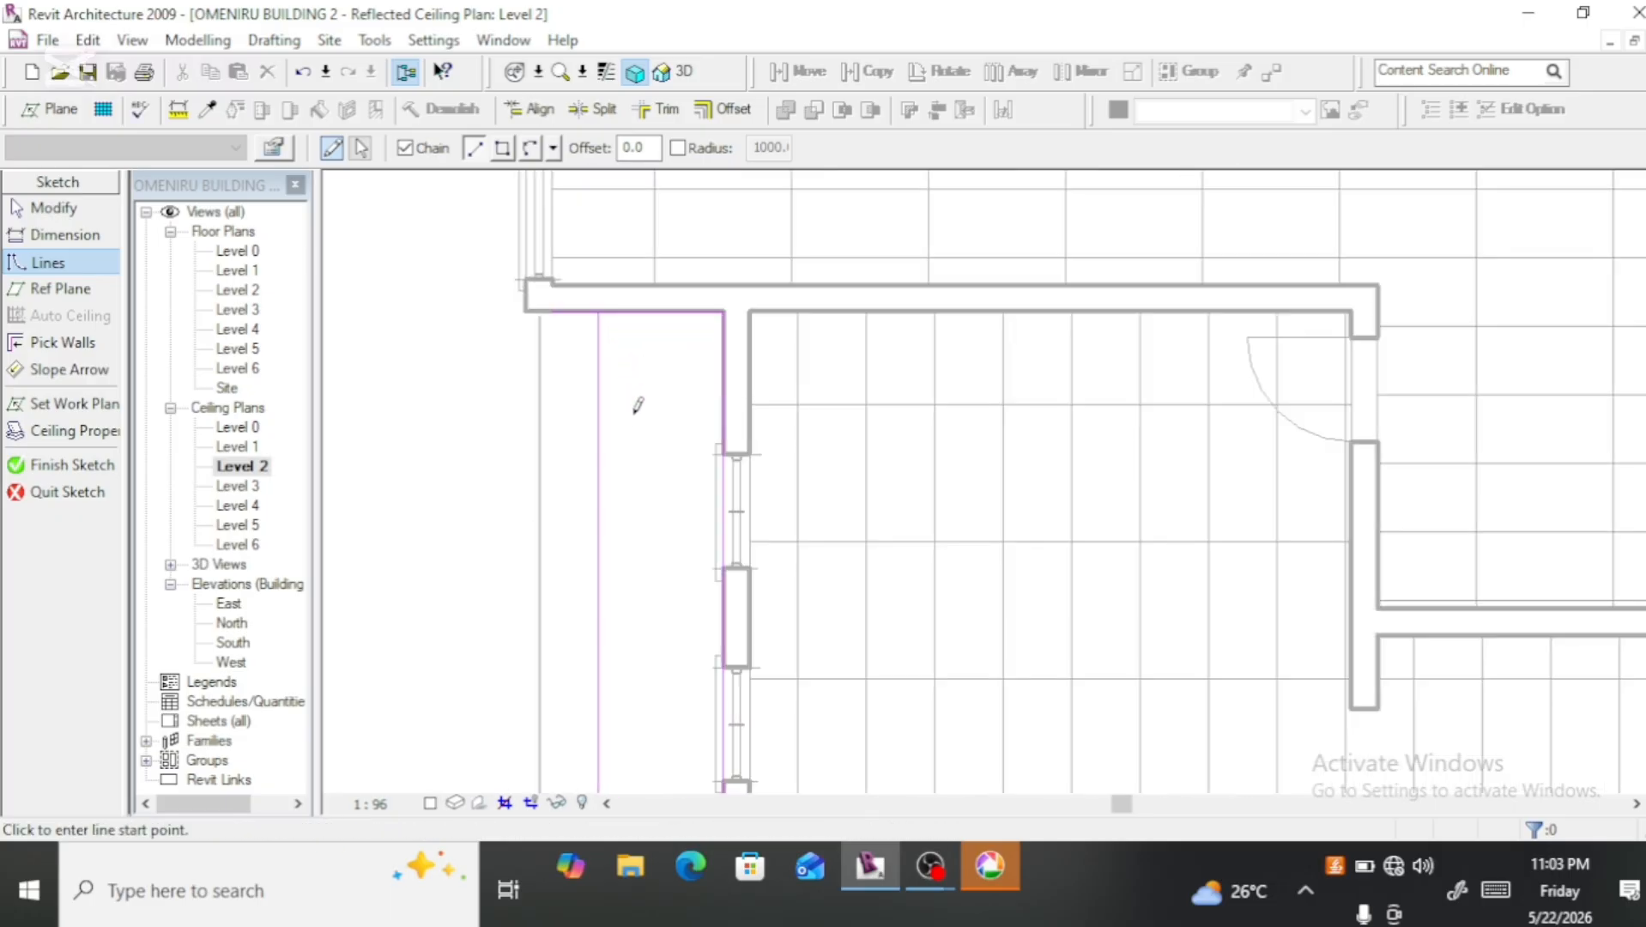
pyautogui.click(654, 115)
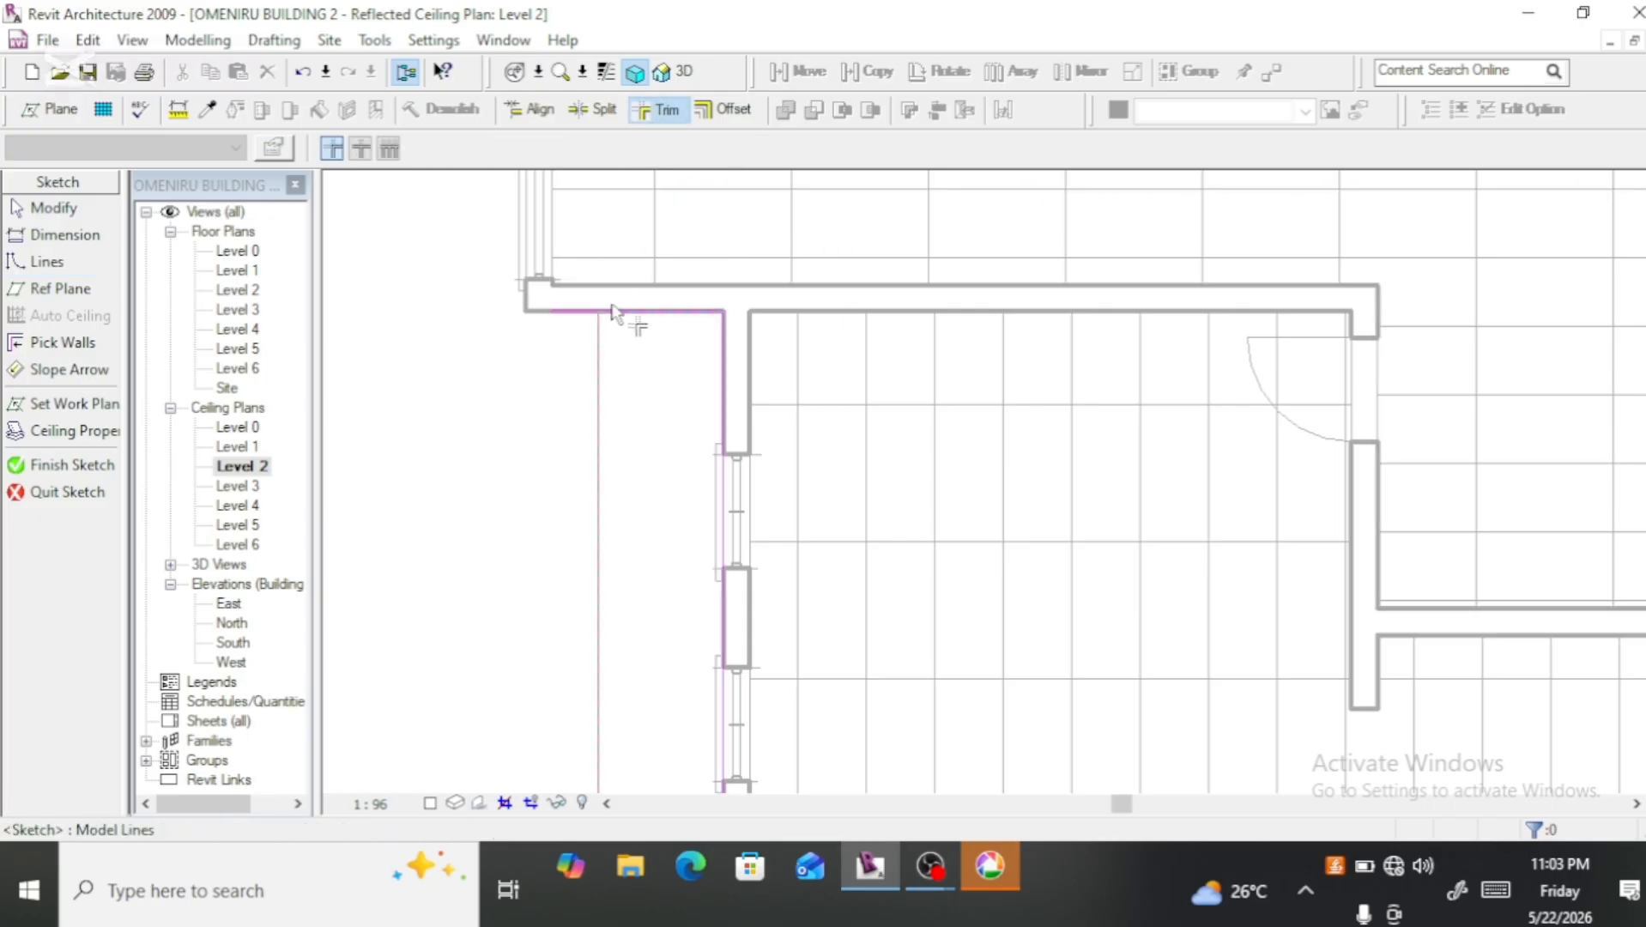
pyautogui.rightClick(659, 402)
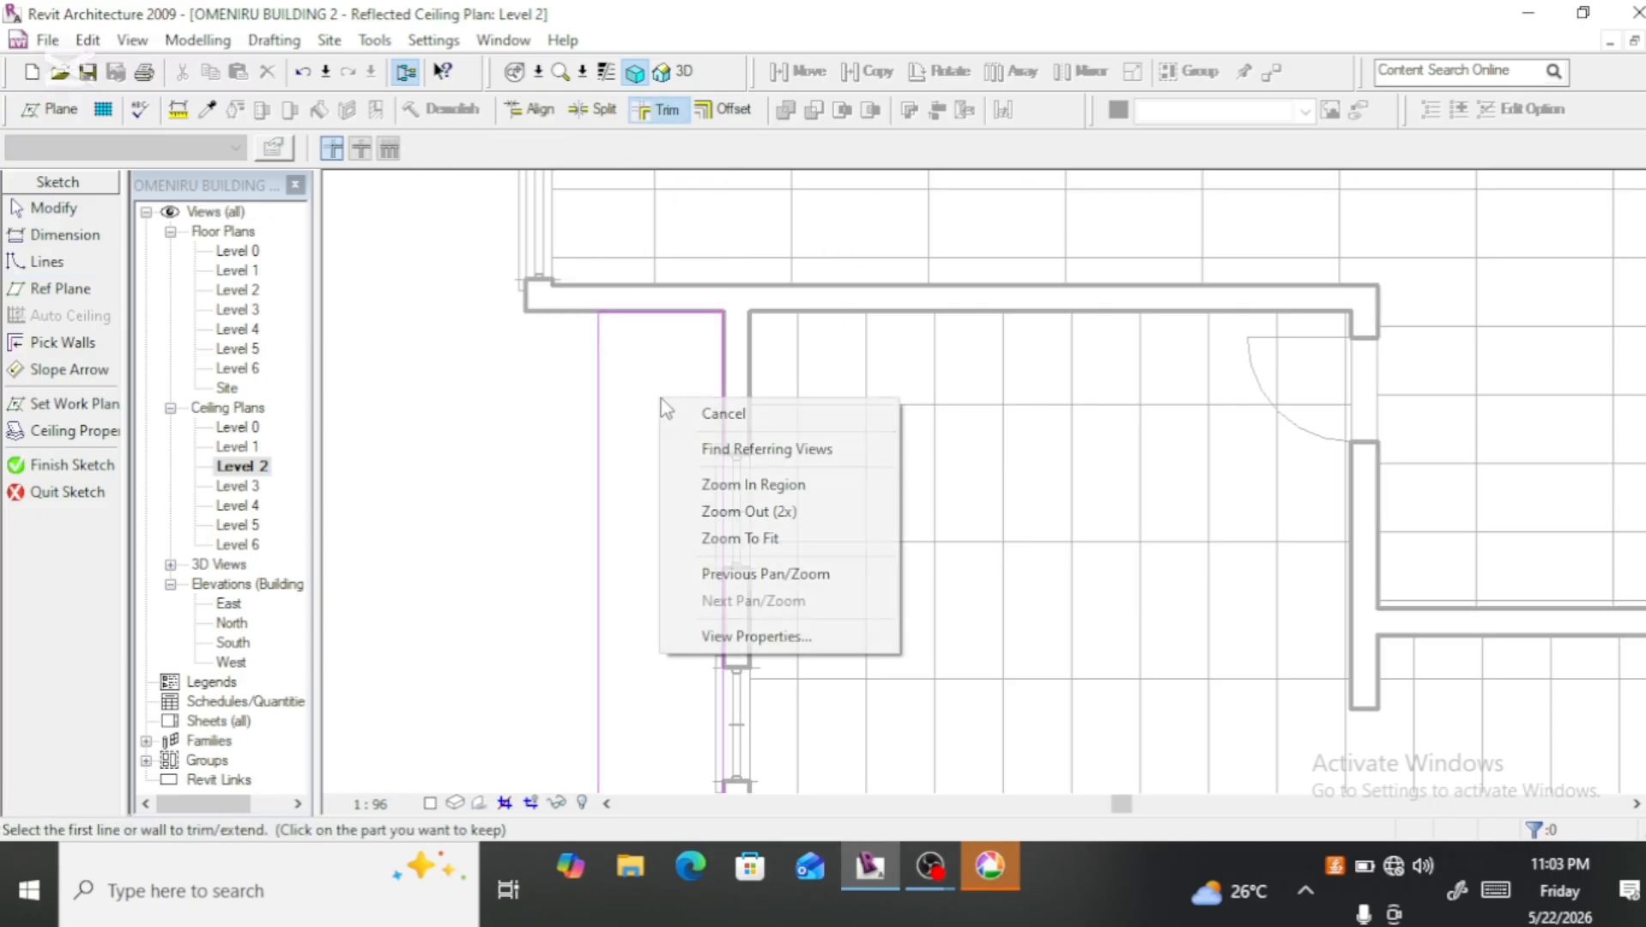
pyautogui.click(690, 415)
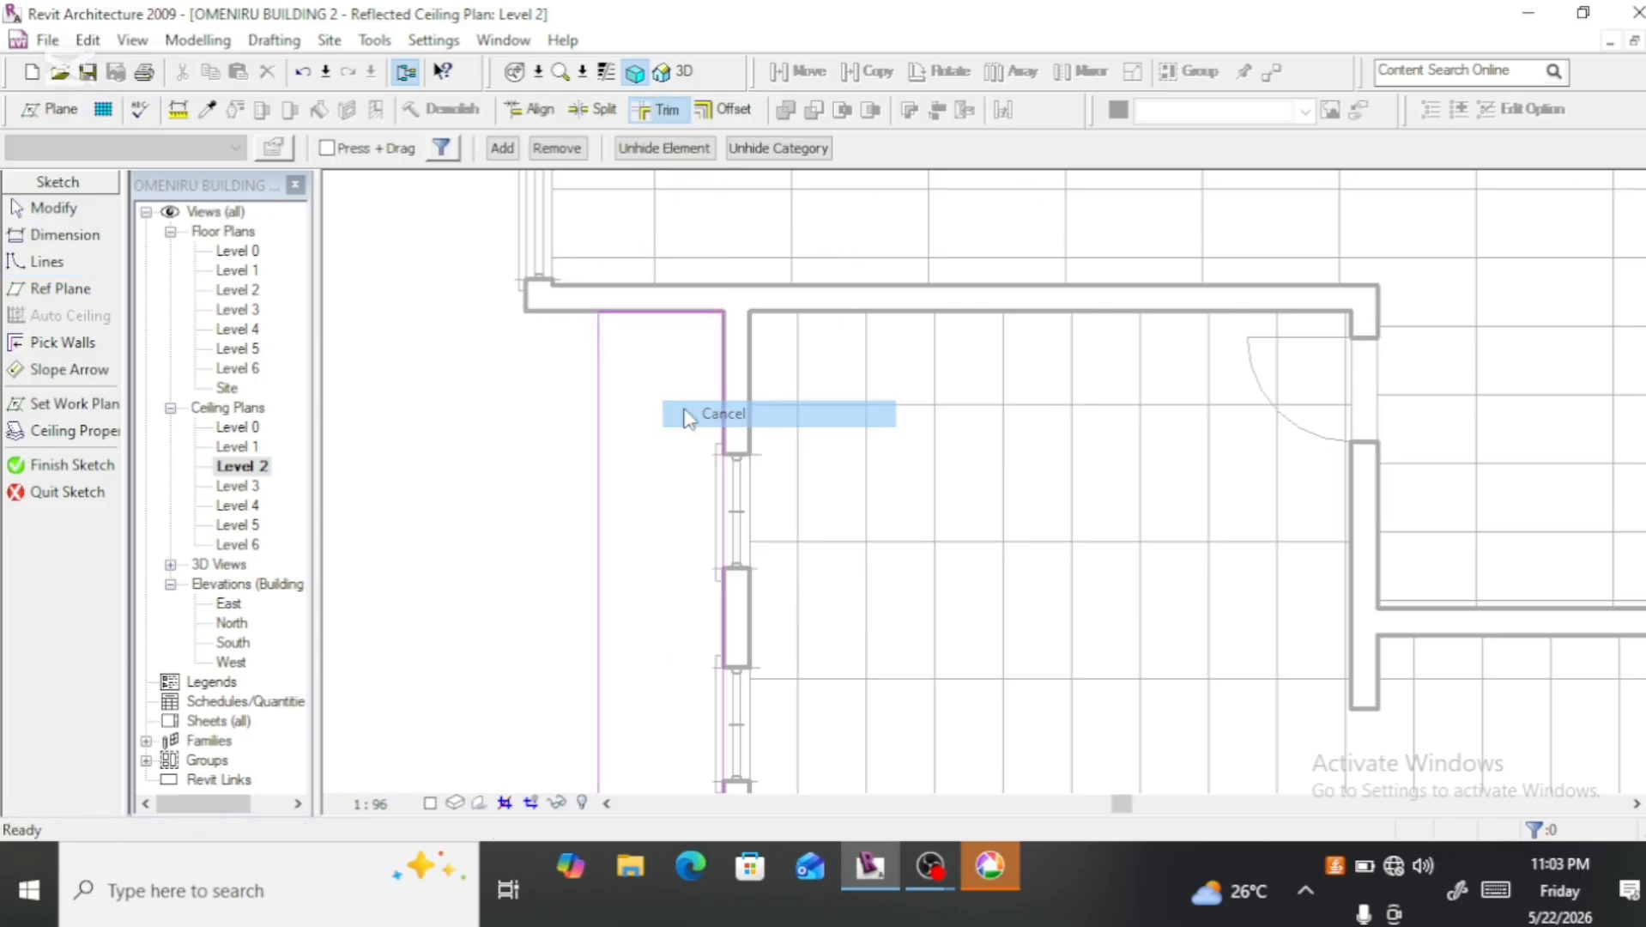
# Step: Move the sketch's vertical outer edge outward to the end of the corridor wall and finish the balcony ceiling sketch
pyautogui.click(597, 366)
pyautogui.moveTo(575, 366); pyautogui.dragTo(551, 363)
pyautogui.scroll(-4, 585, 375)
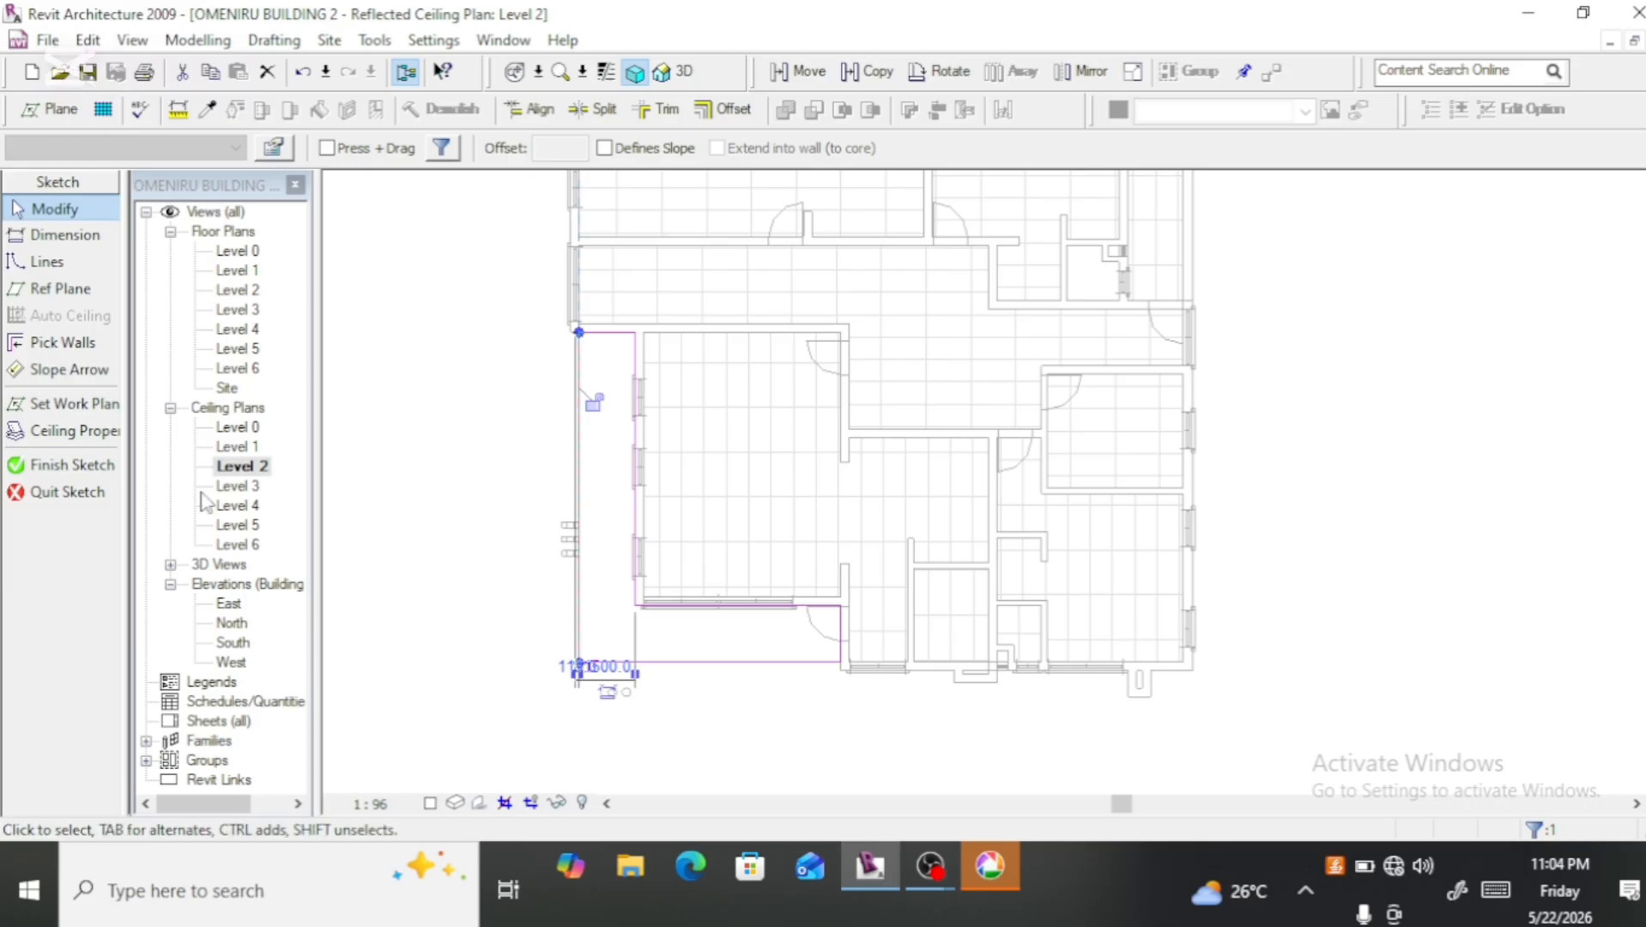
pyautogui.click(90, 464)
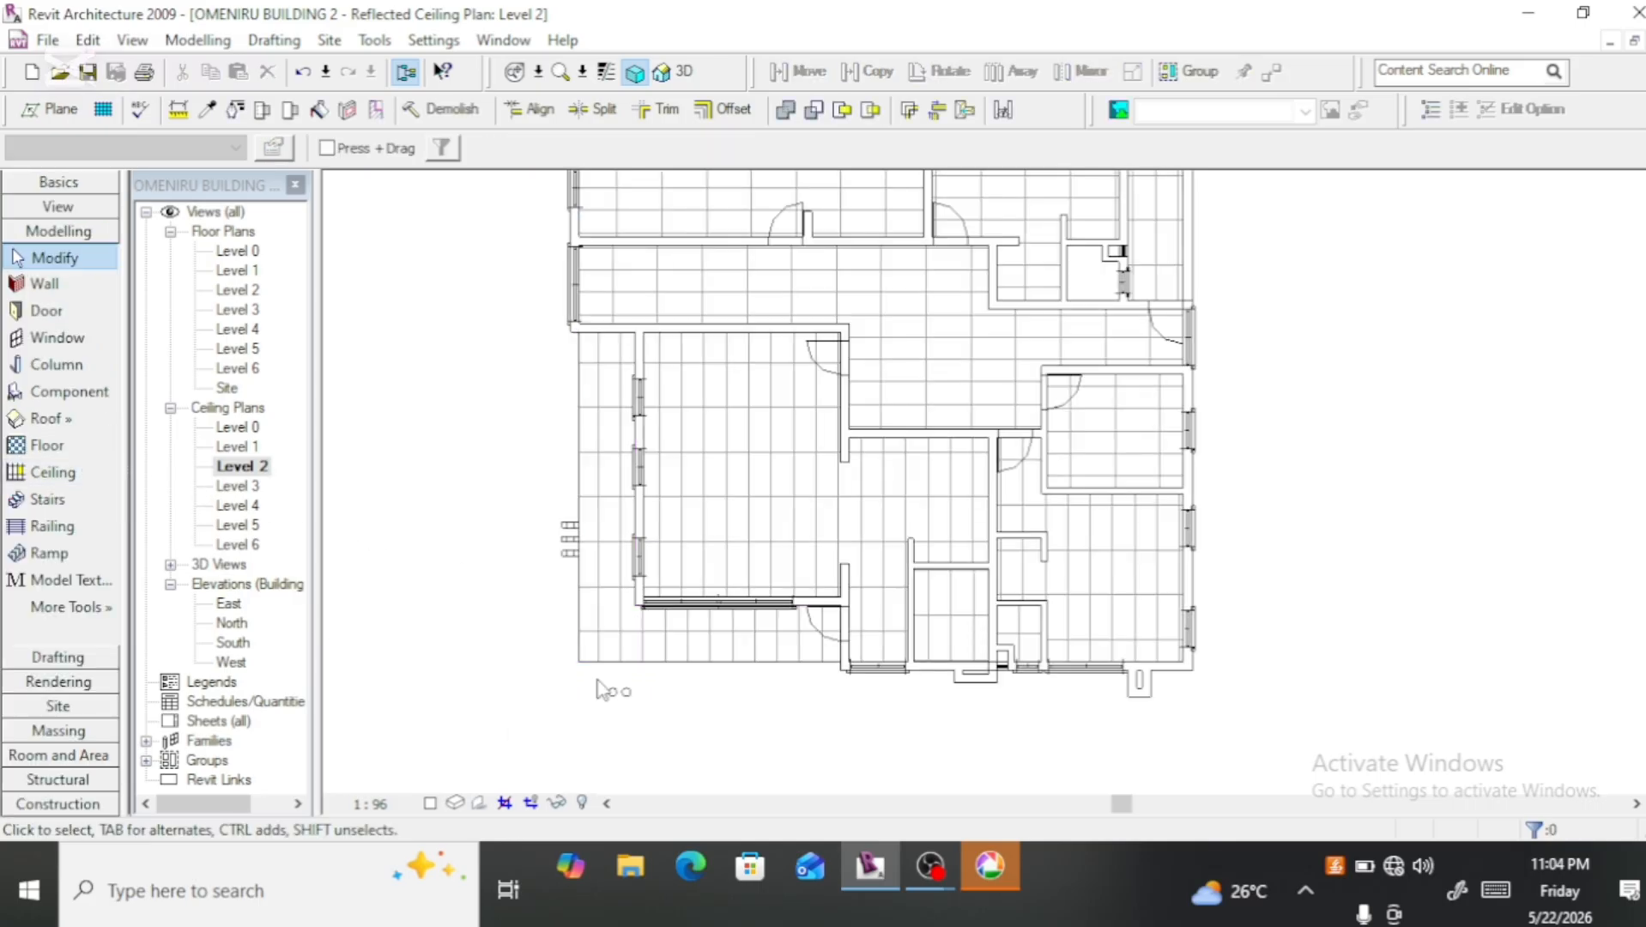
# Step: Select the balcony ceiling in the 3D view and set its height offset from Level 2 to 3000
pyautogui.click(712, 673)
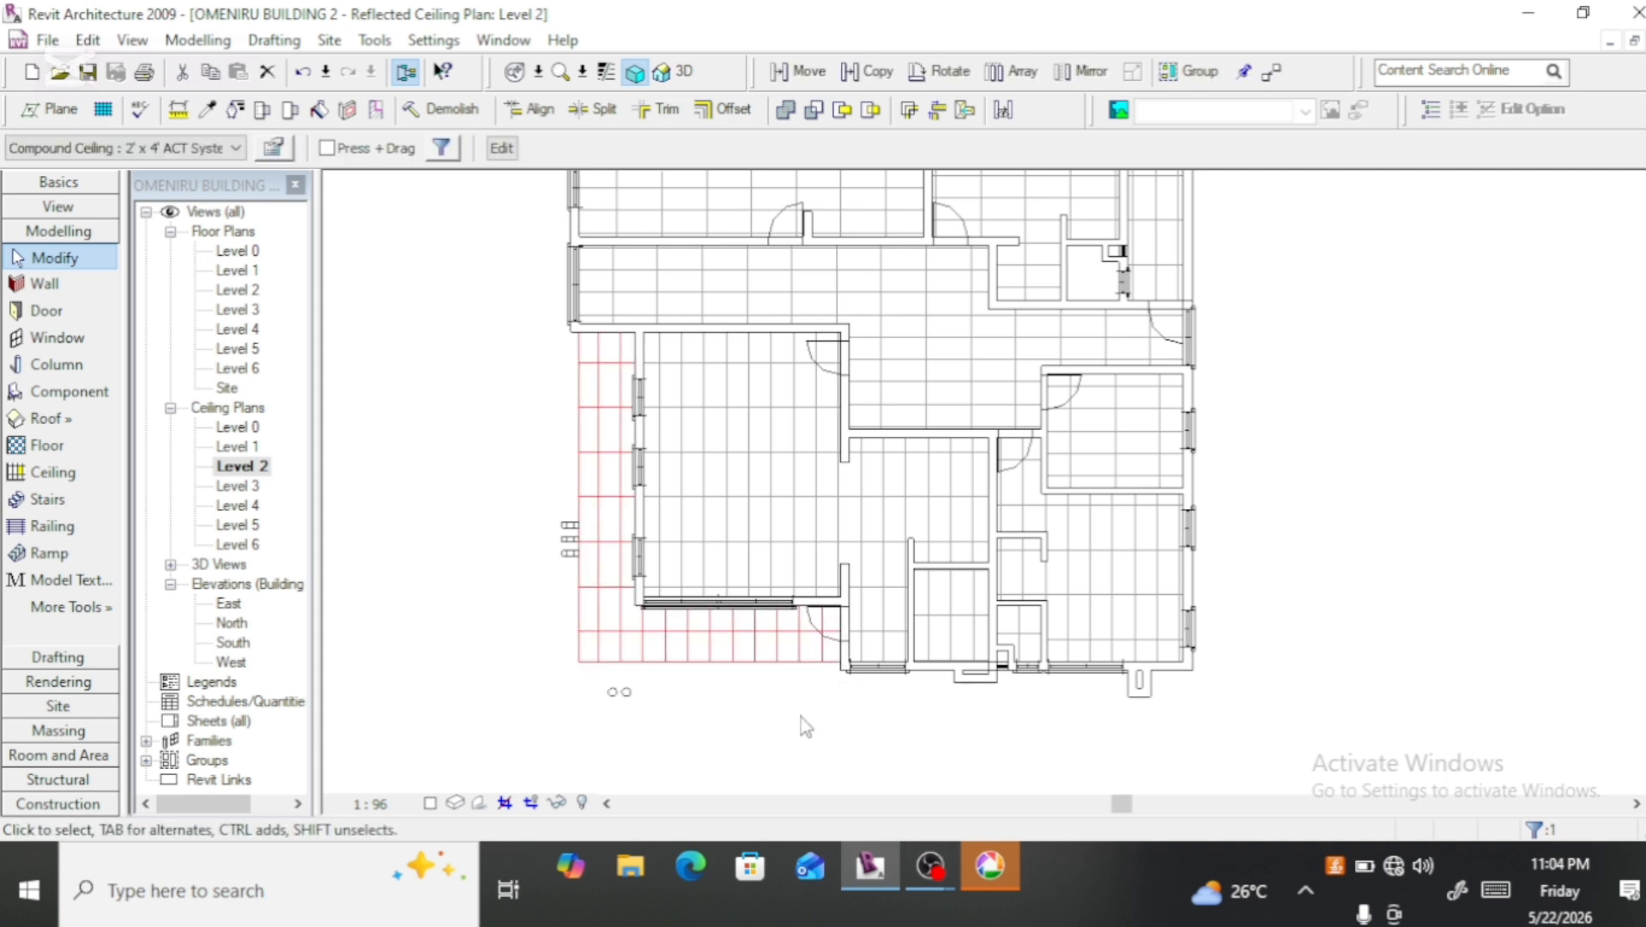
pyautogui.scroll(3, 885, 705)
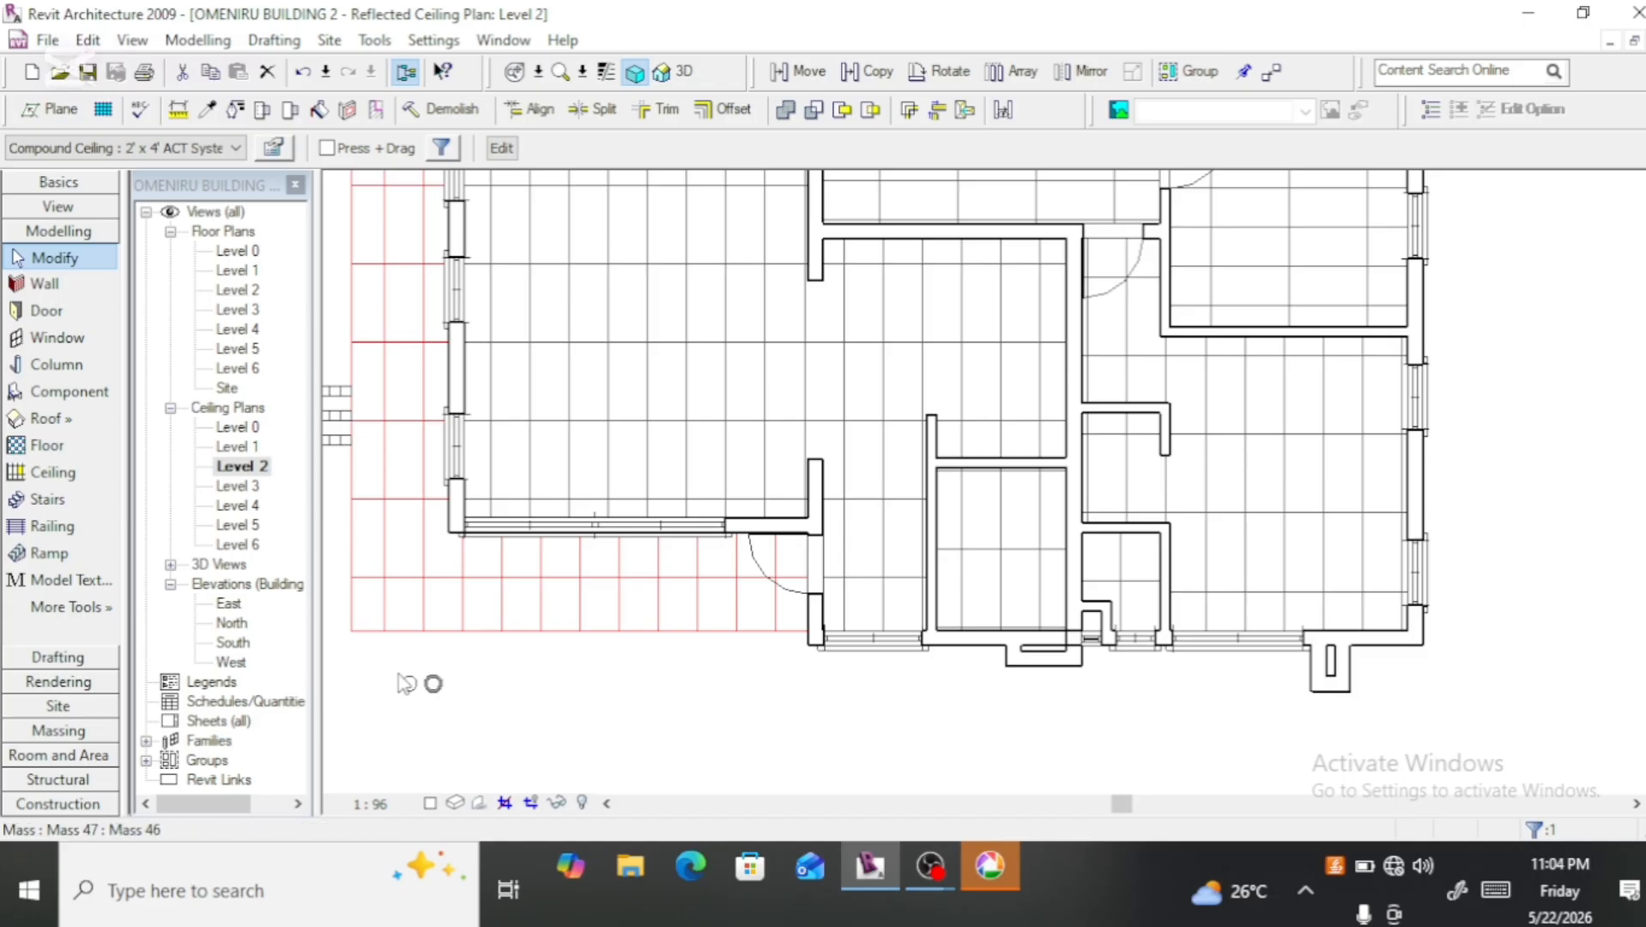
pyautogui.click(681, 83)
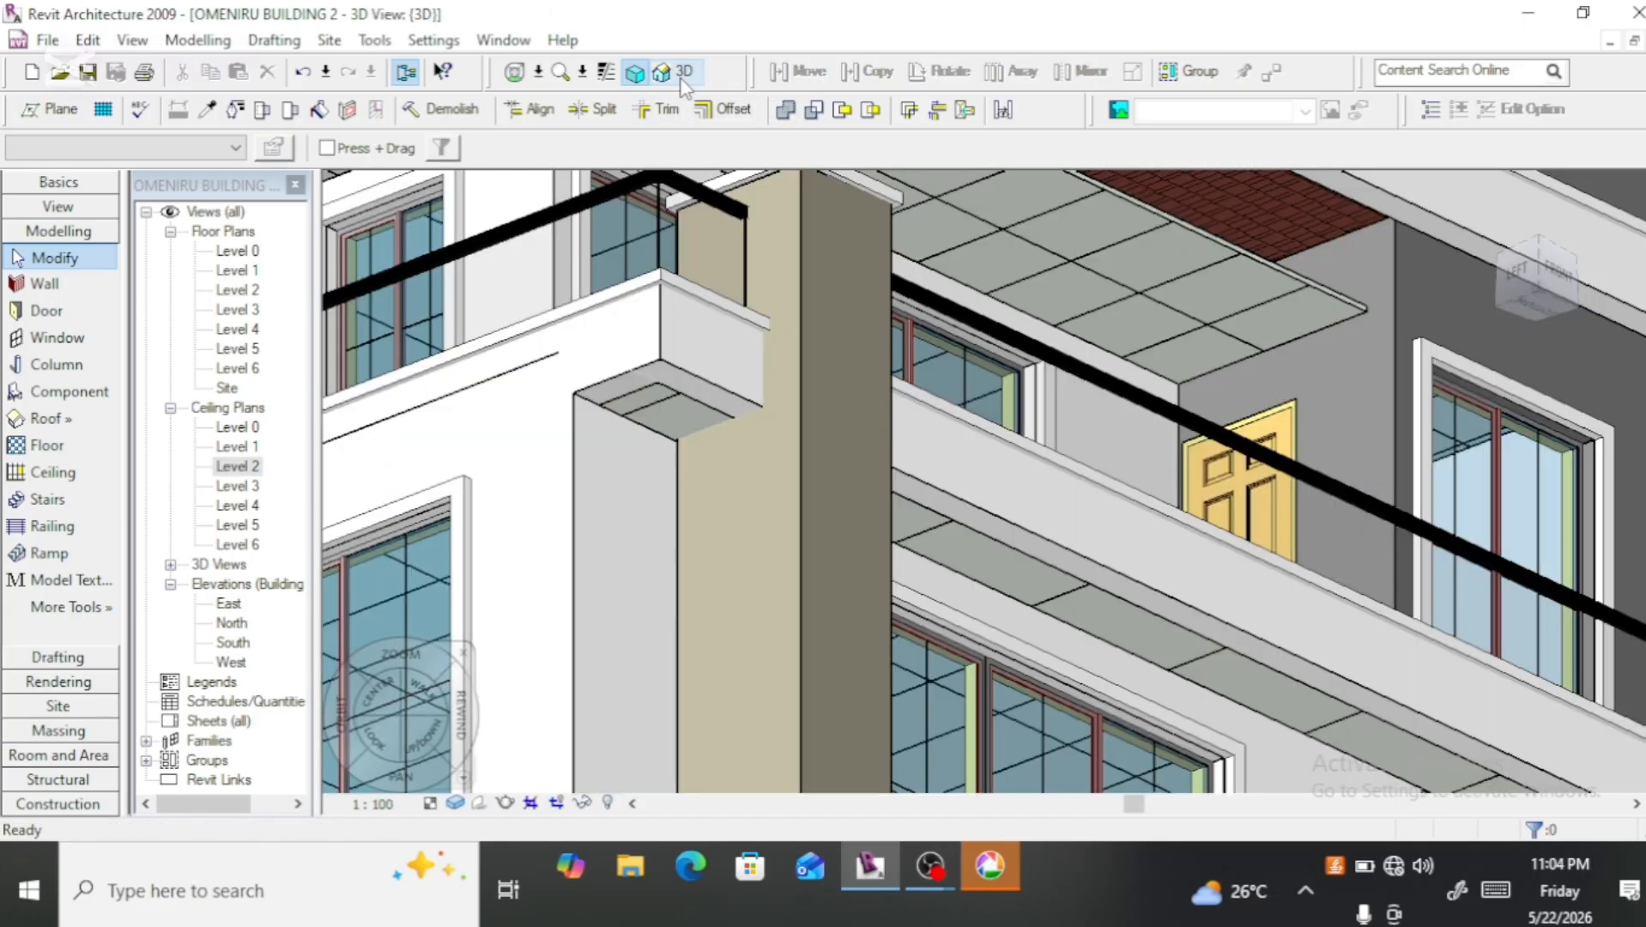
pyautogui.scroll(-2, 719, 361)
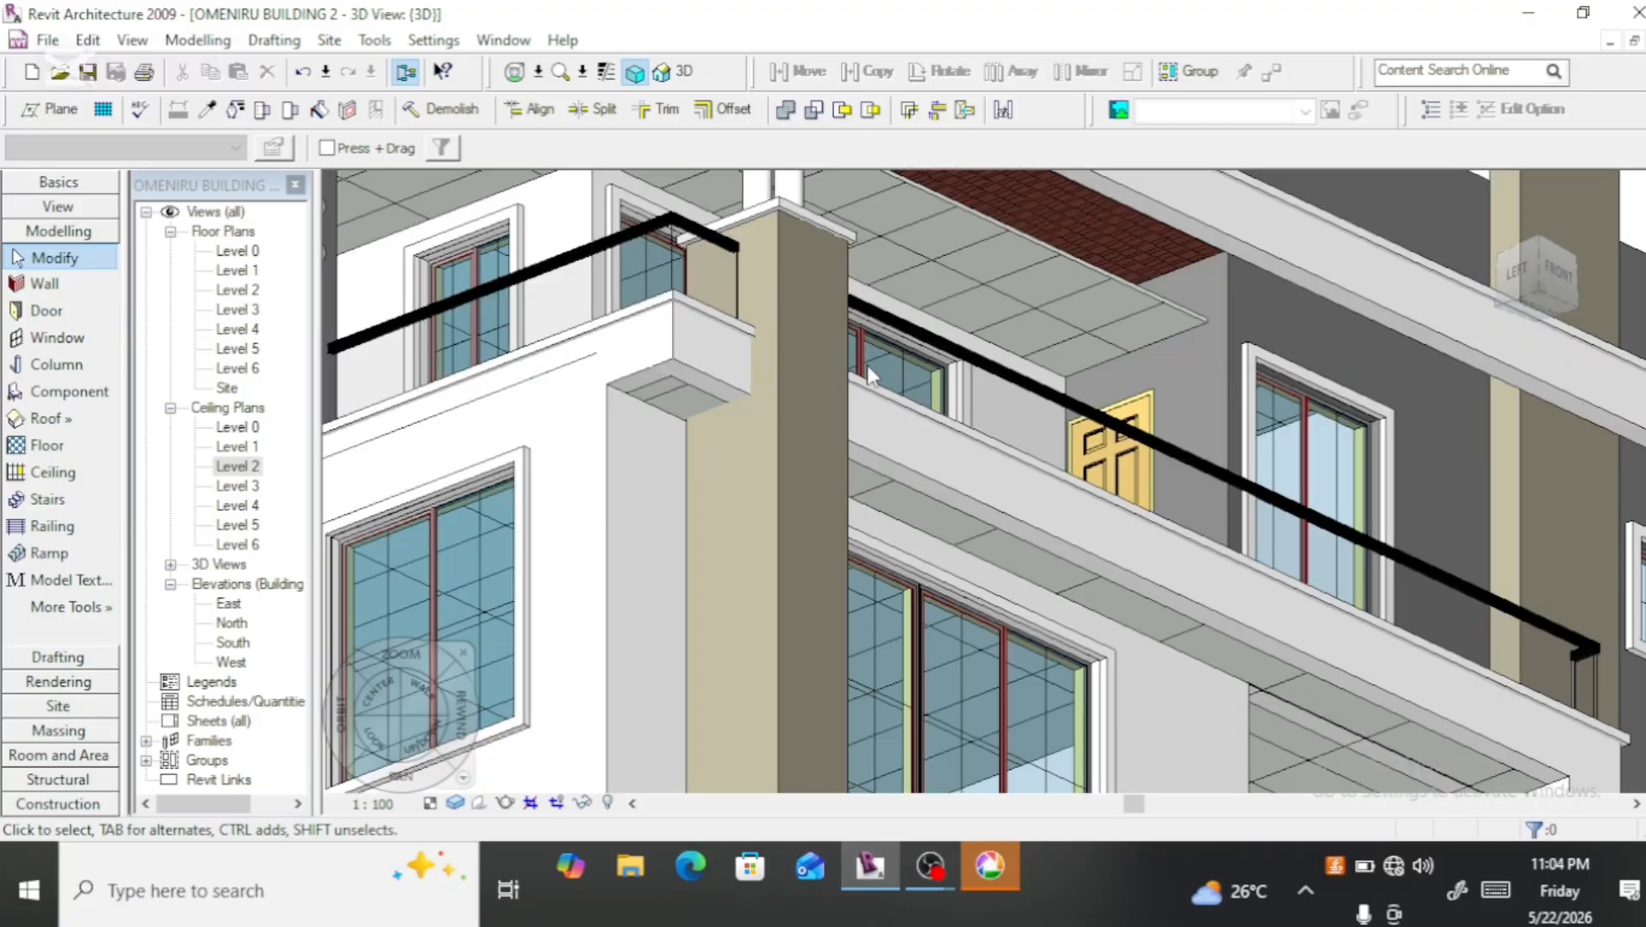
pyautogui.scroll(-3, 1049, 299)
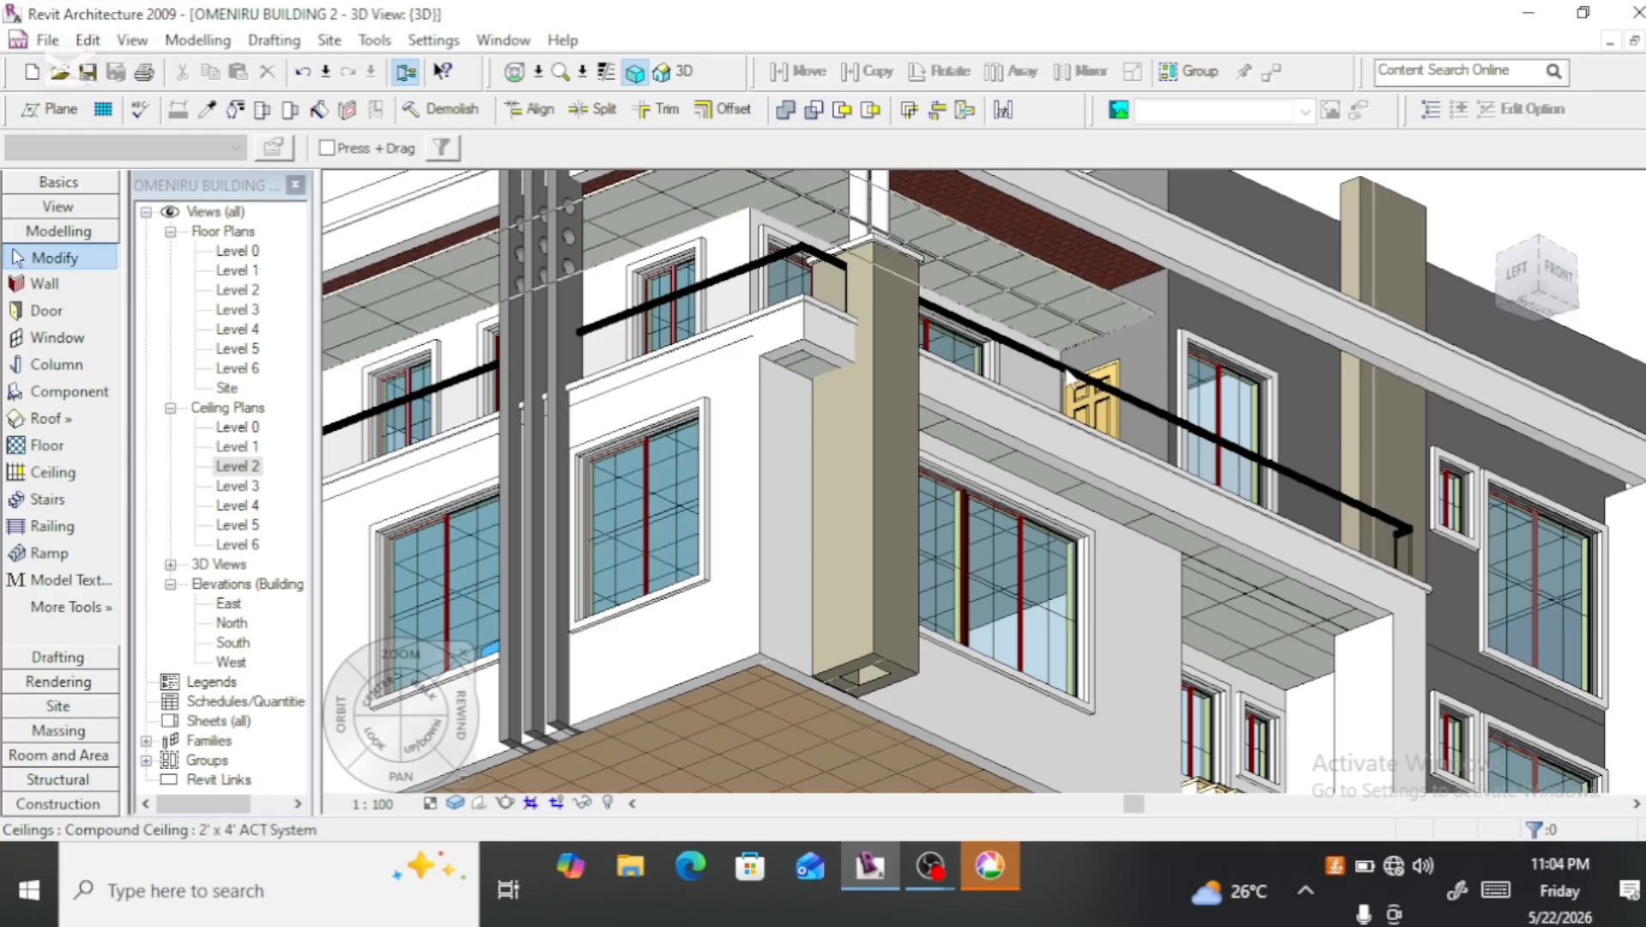
pyautogui.scroll(-1, 773, 352)
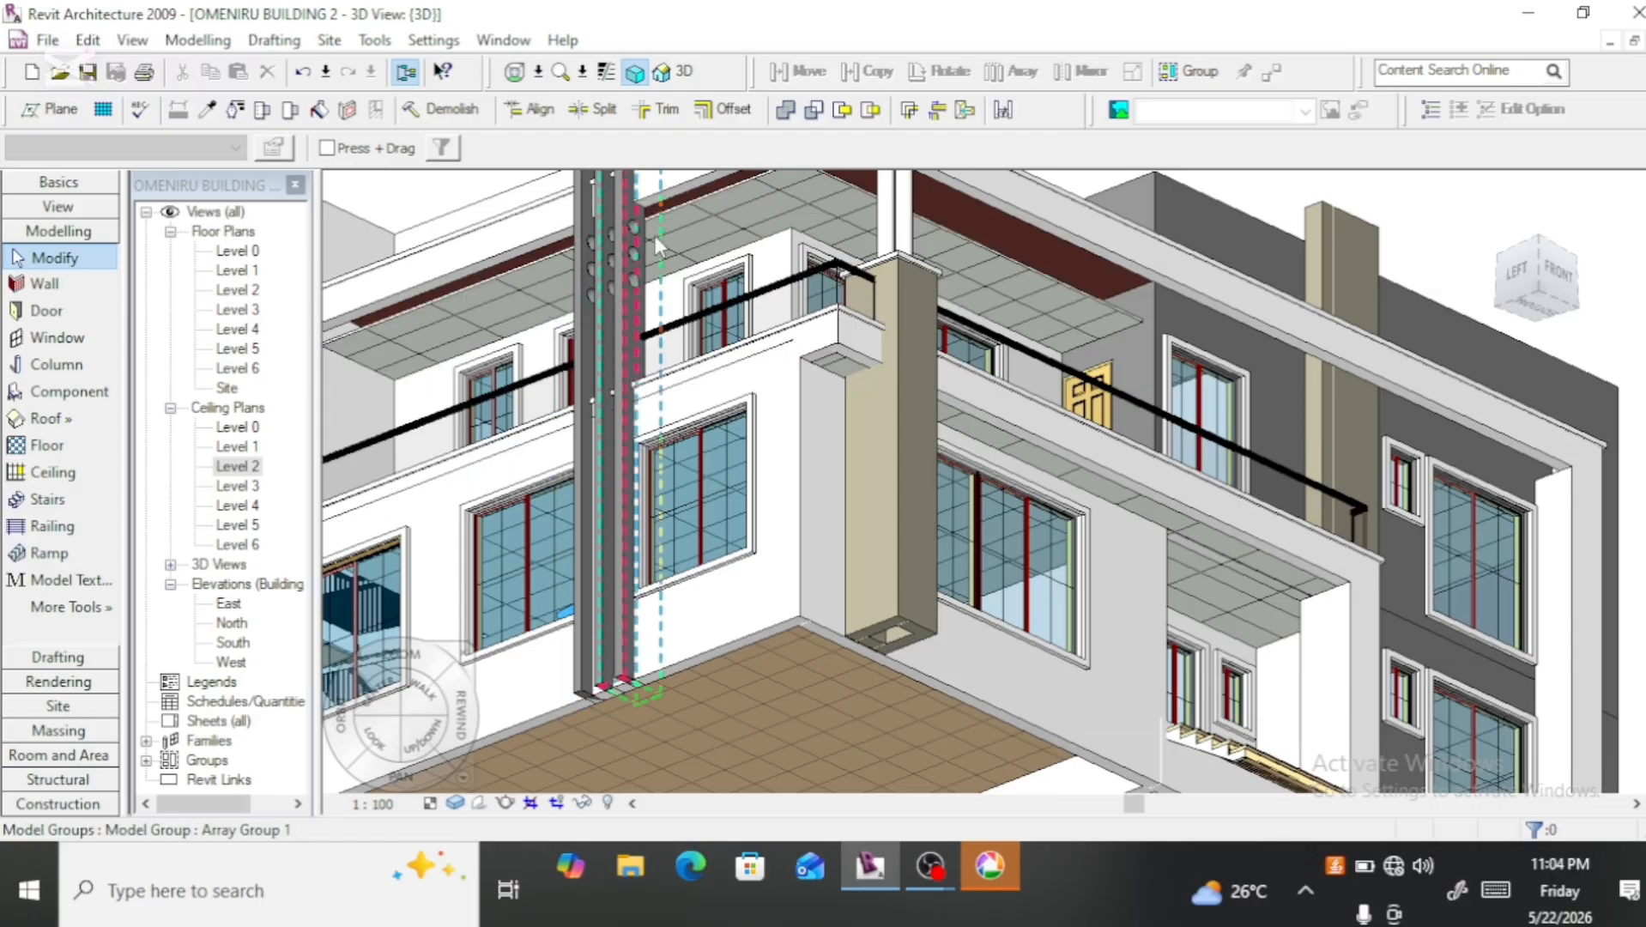
pyautogui.click(692, 211)
pyautogui.click(584, 291)
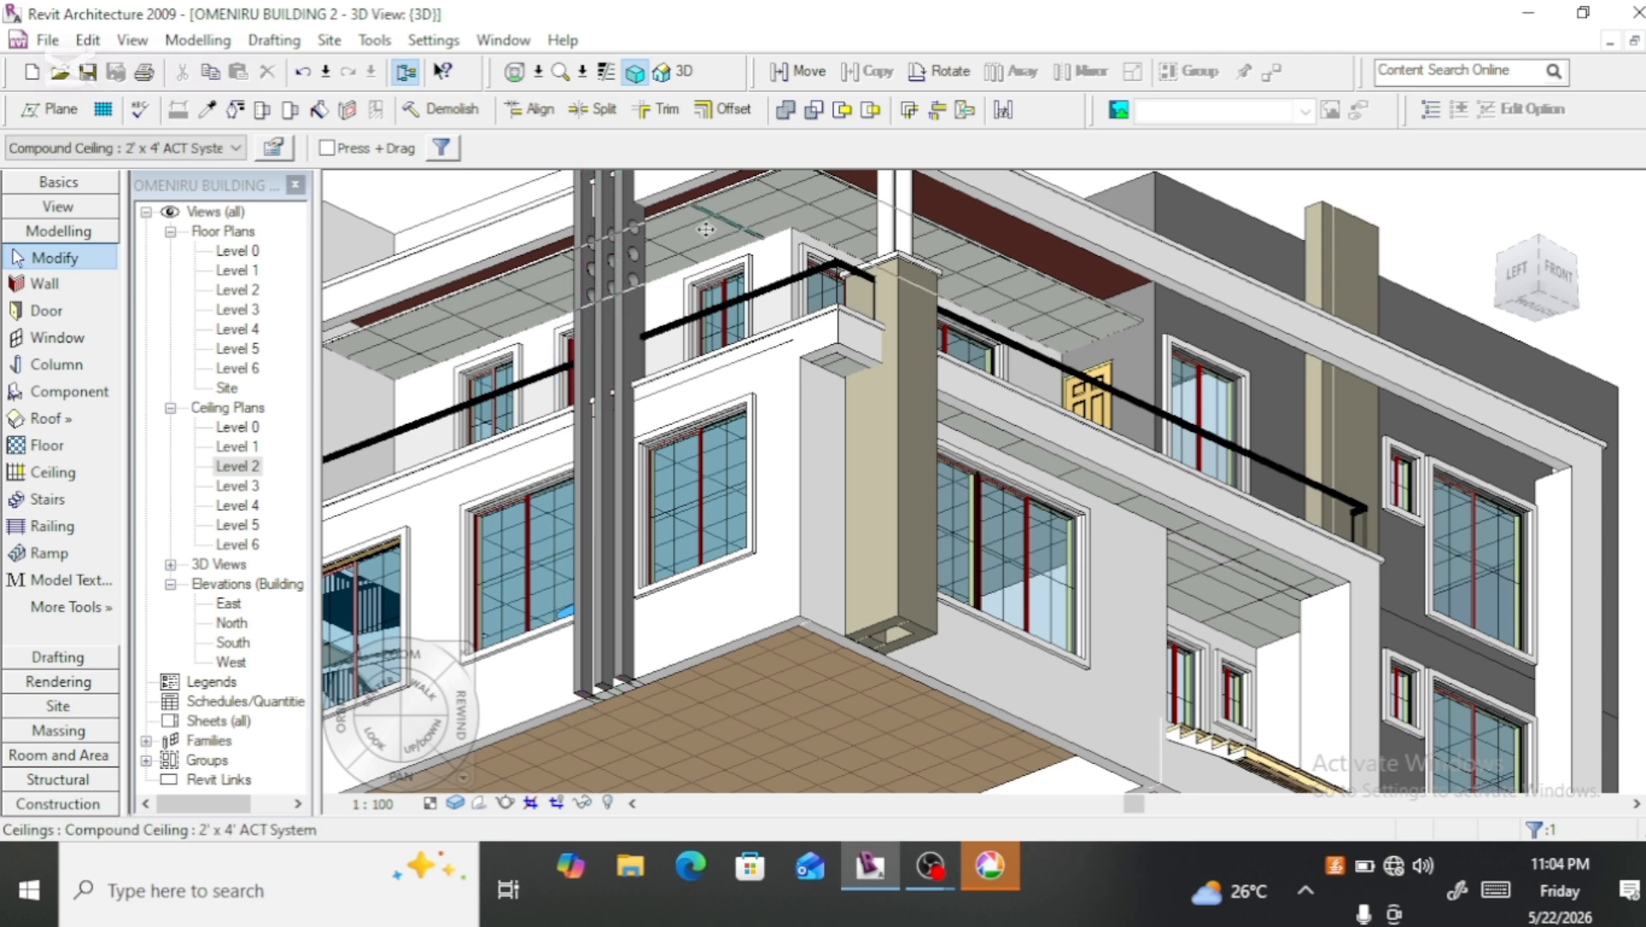
pyautogui.click(974, 240)
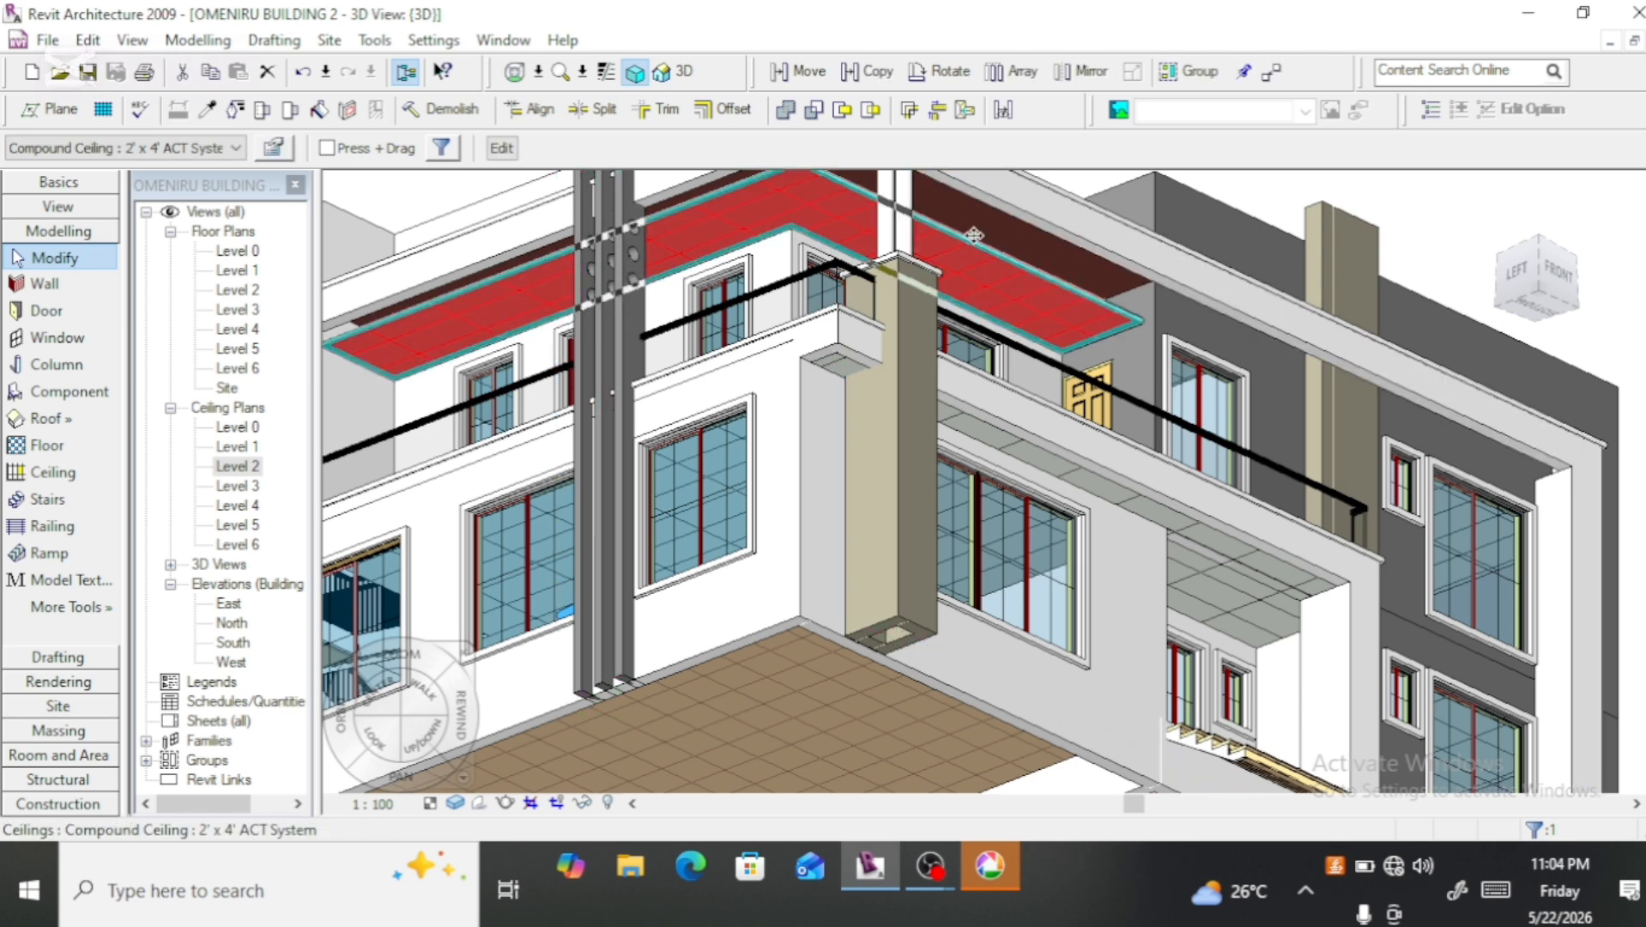
pyautogui.click(275, 148)
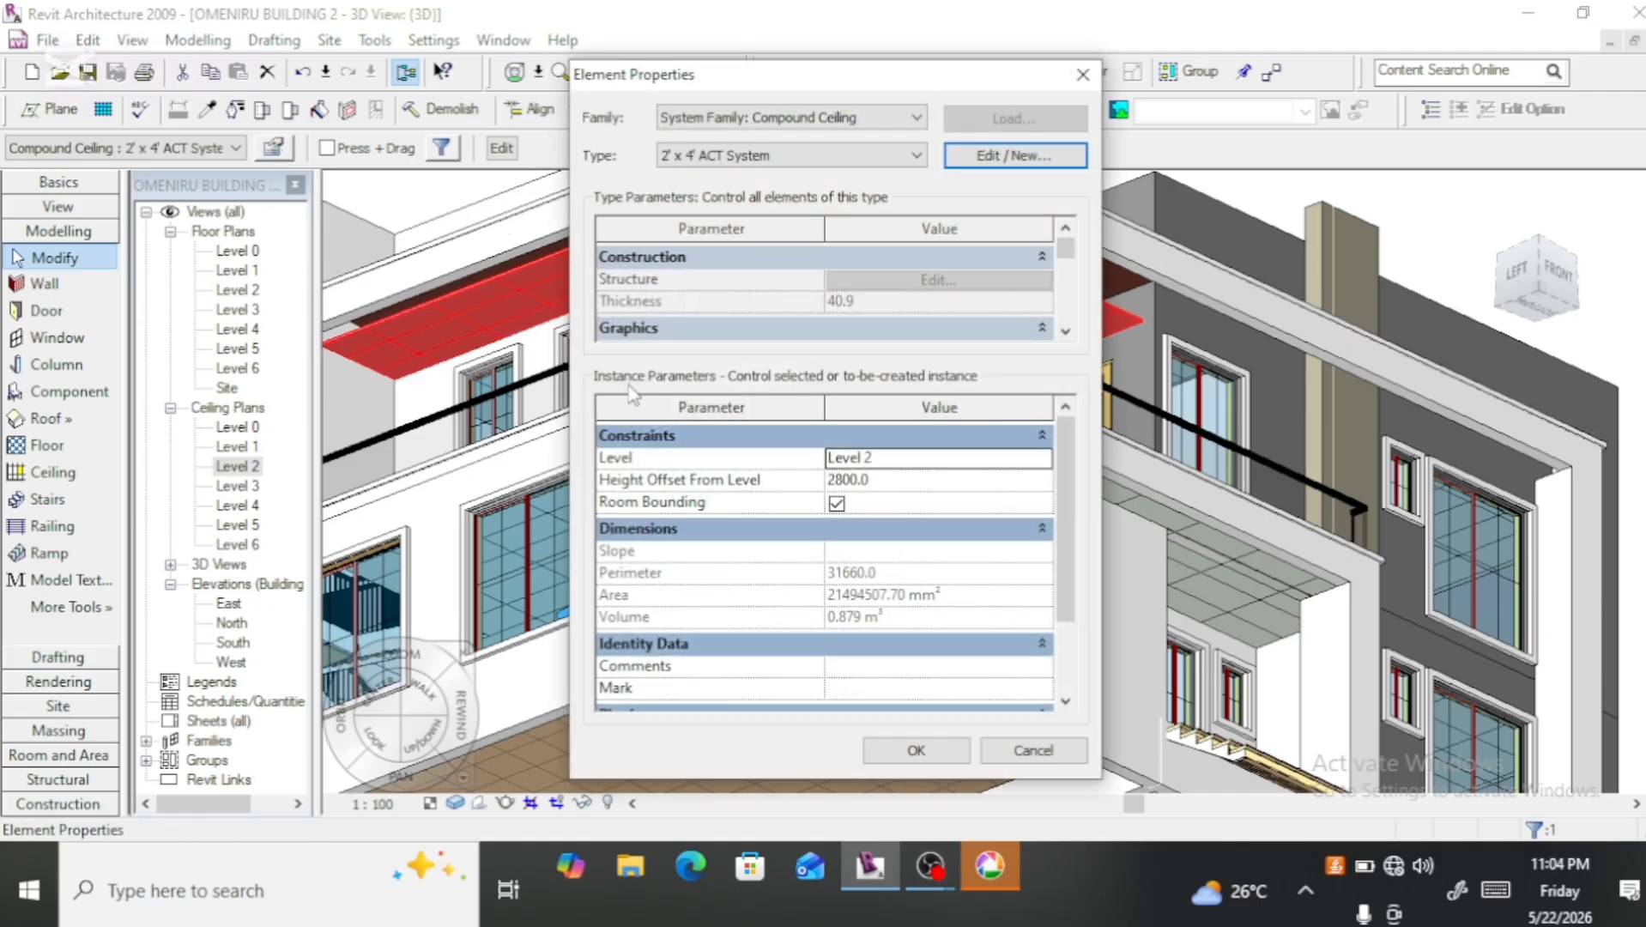
pyautogui.click(844, 479)
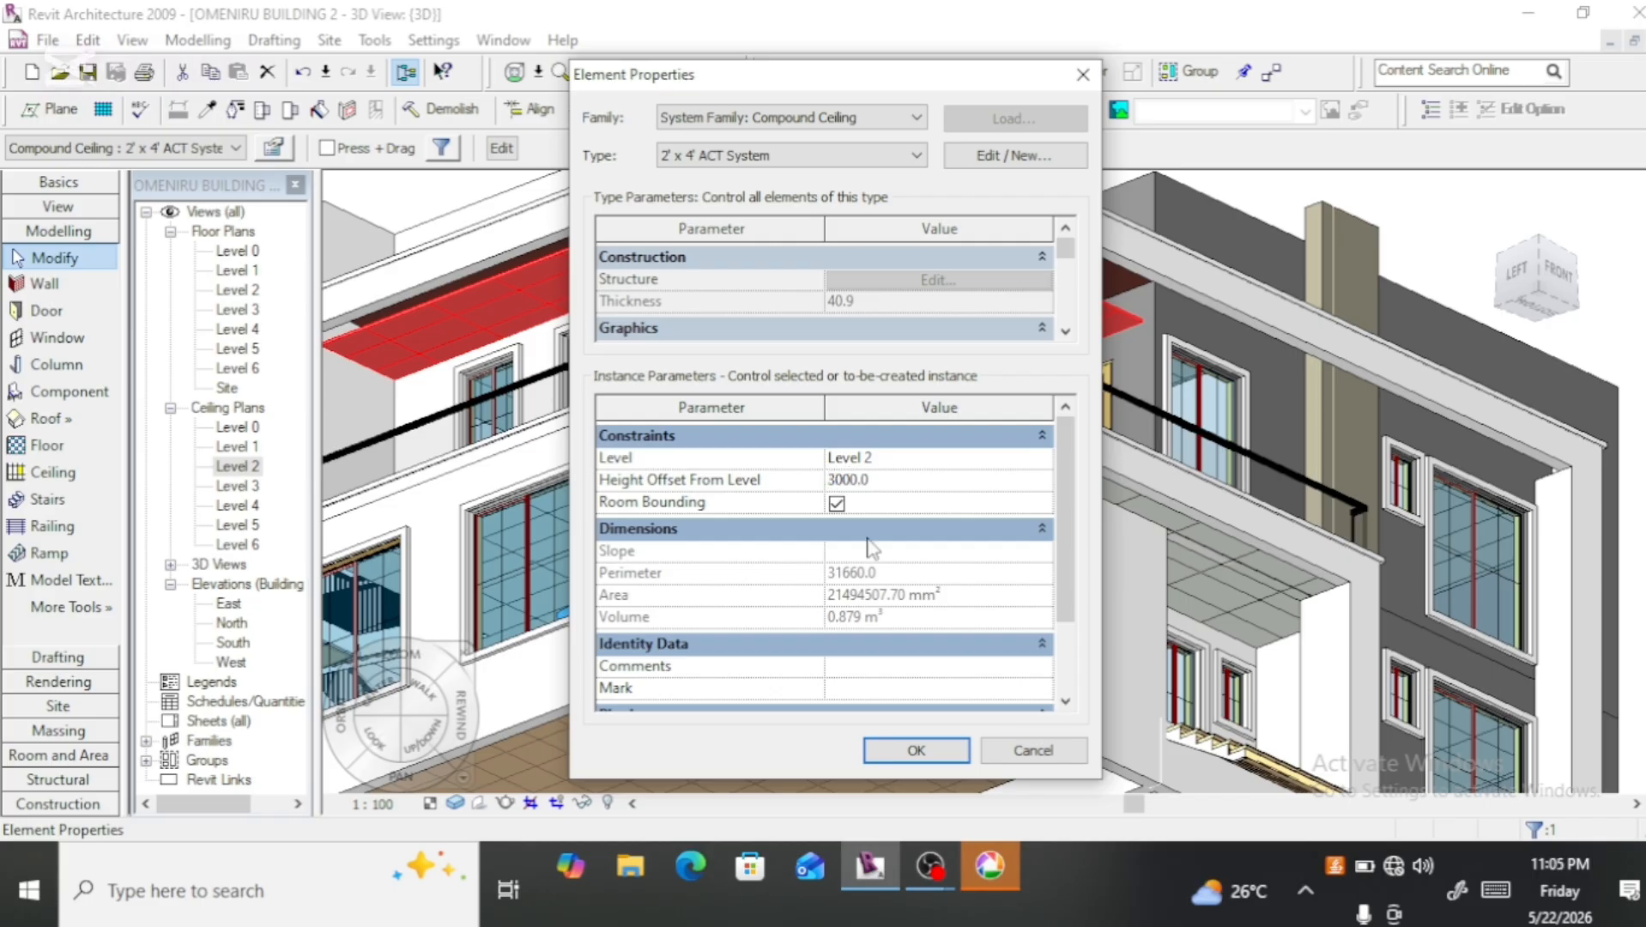
pyautogui.click(918, 751)
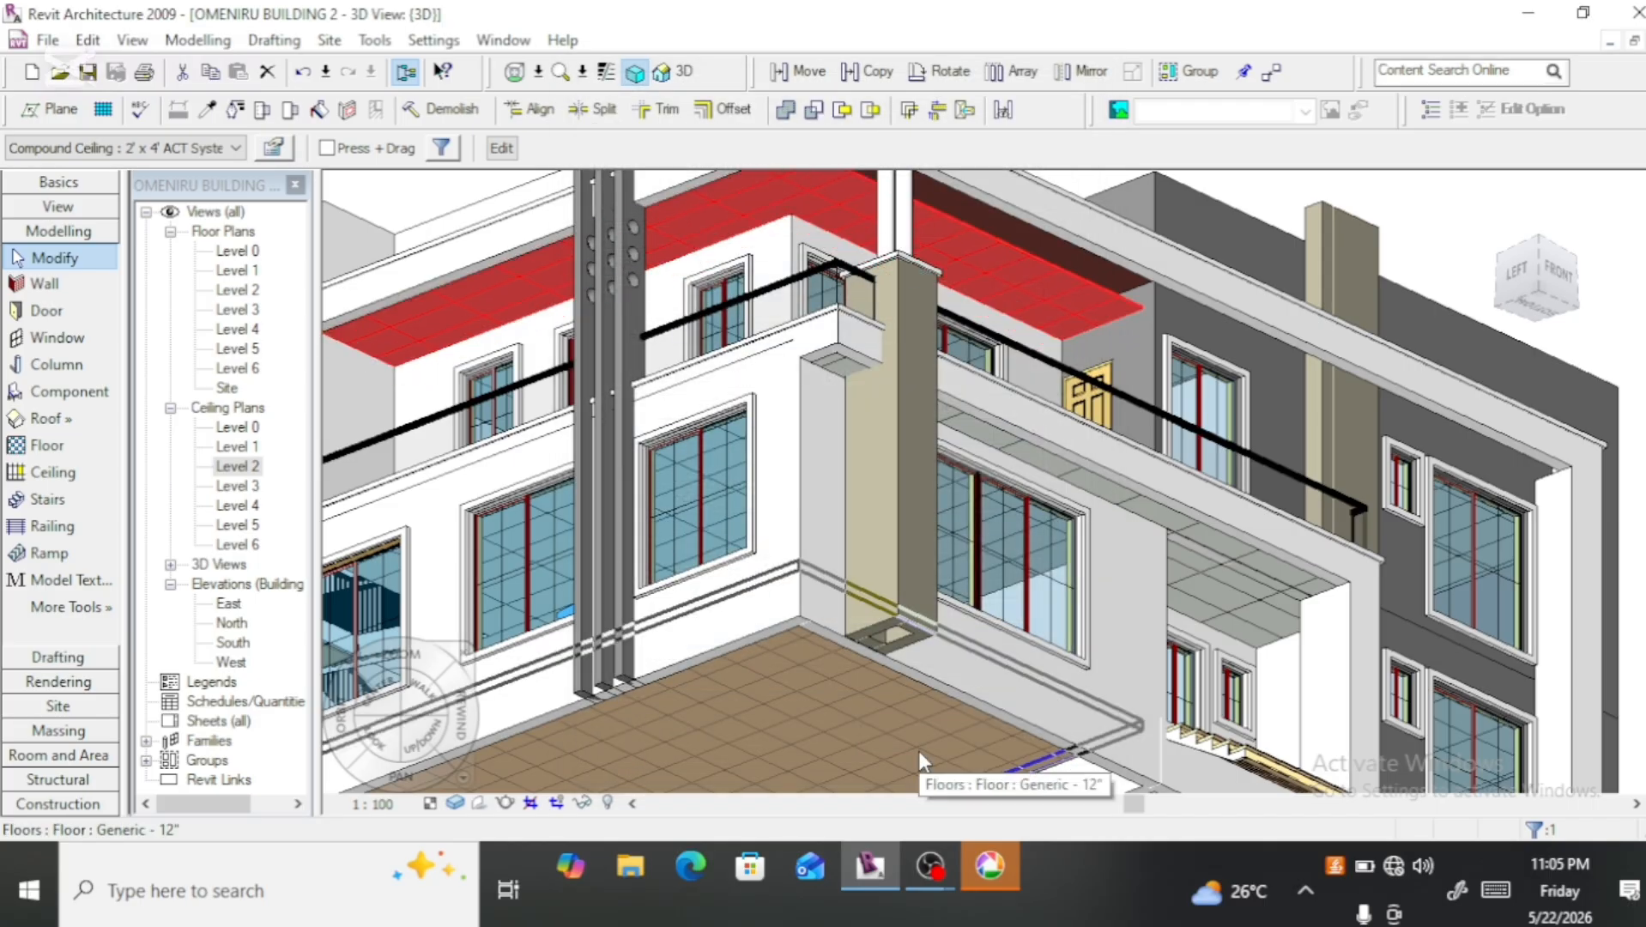
# Step: Examine in 3D how the raised balcony ceiling meets the walls and the roof edge above
pyautogui.scroll(-3, 481, 368)
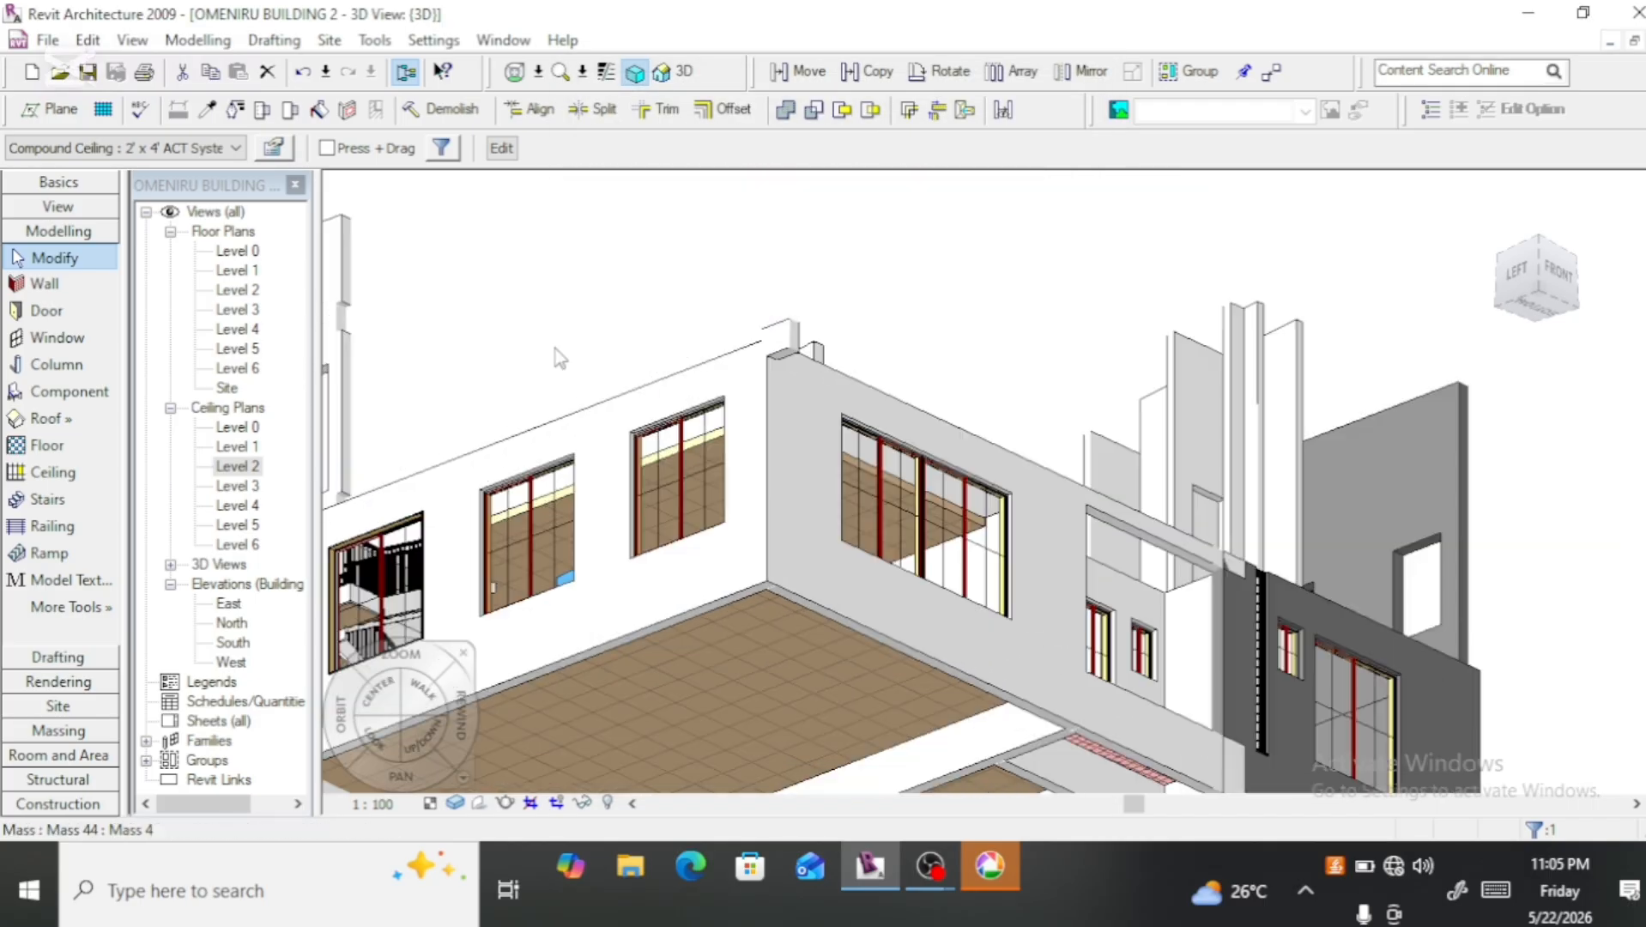
pyautogui.scroll(3, 404, 339)
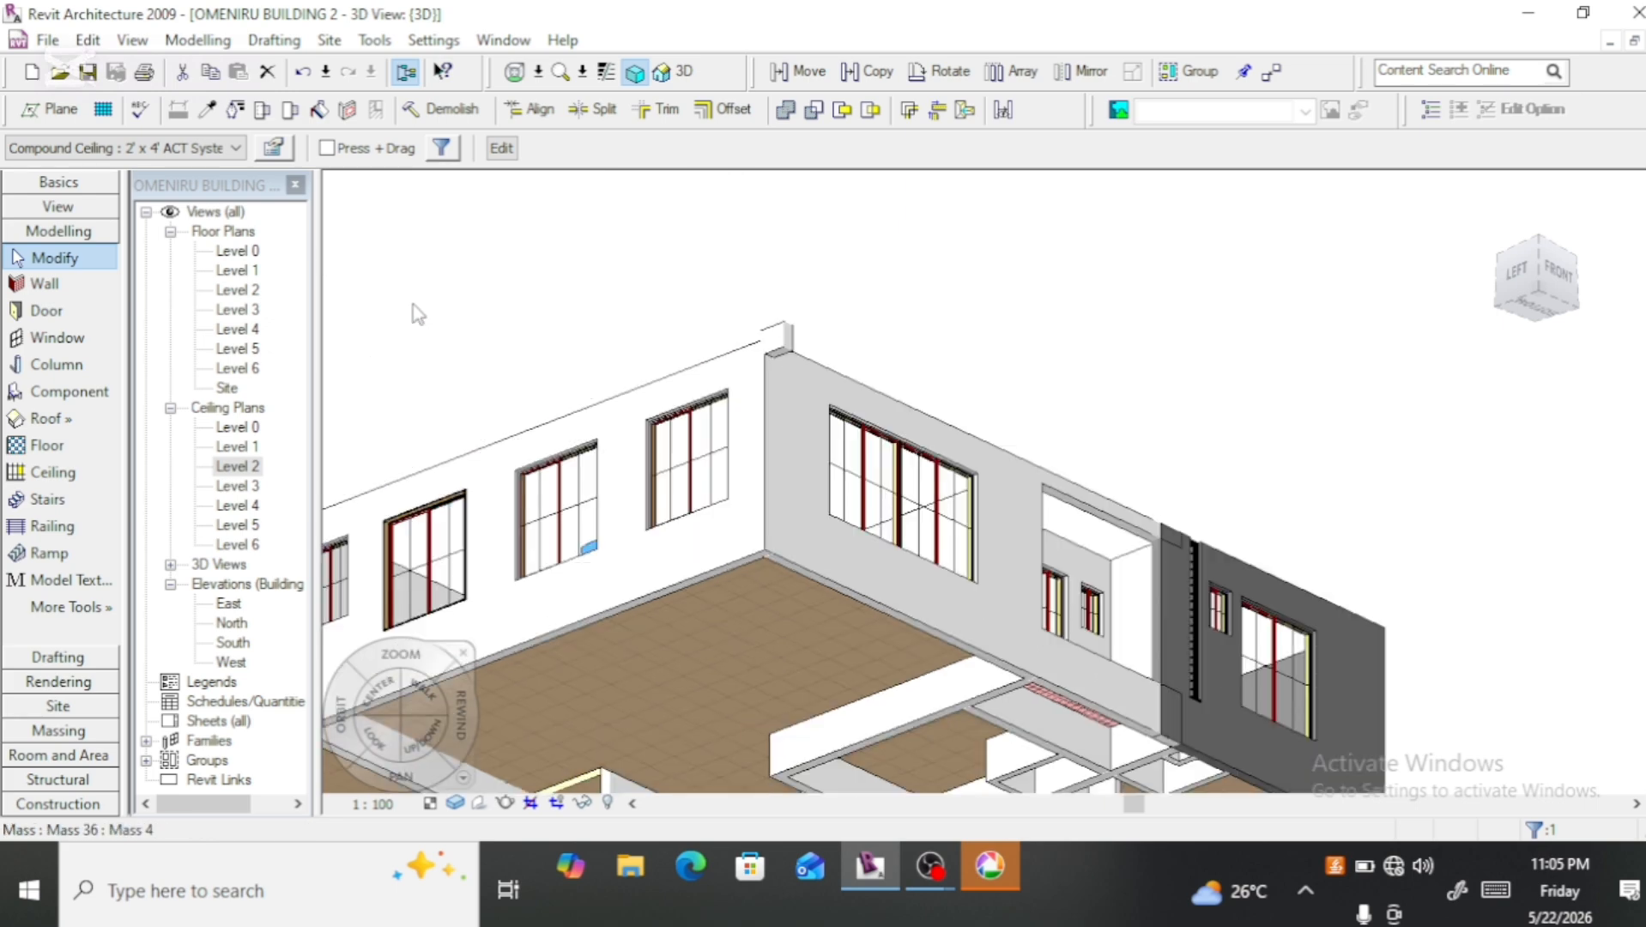
pyautogui.scroll(4, 423, 354)
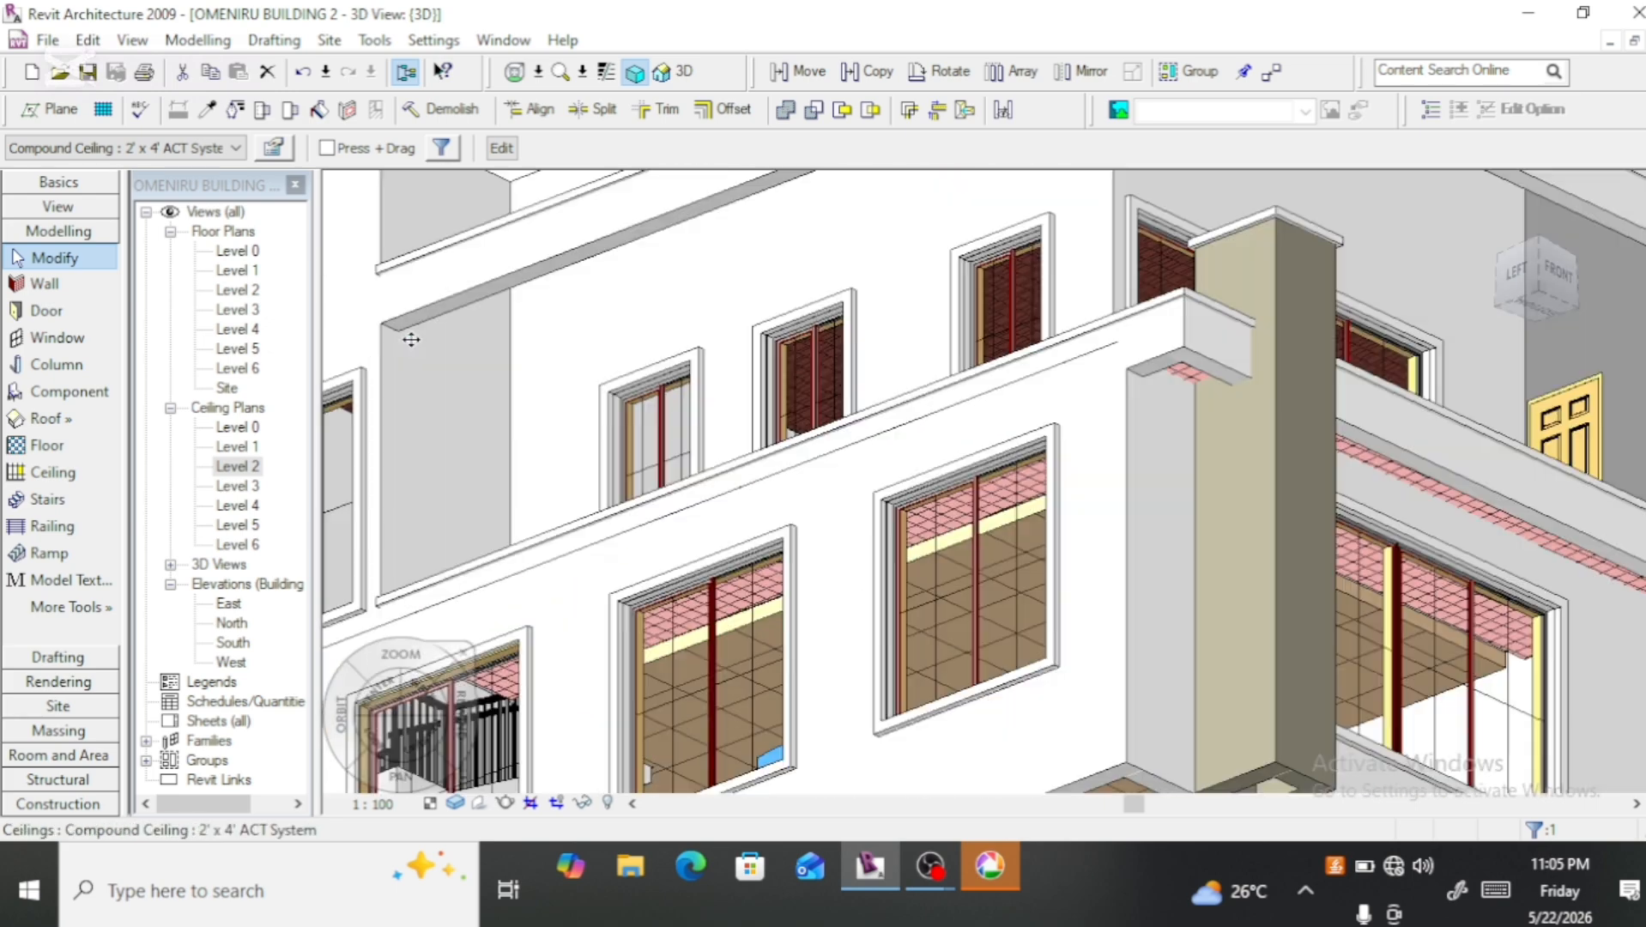
pyautogui.scroll(5, 397, 327)
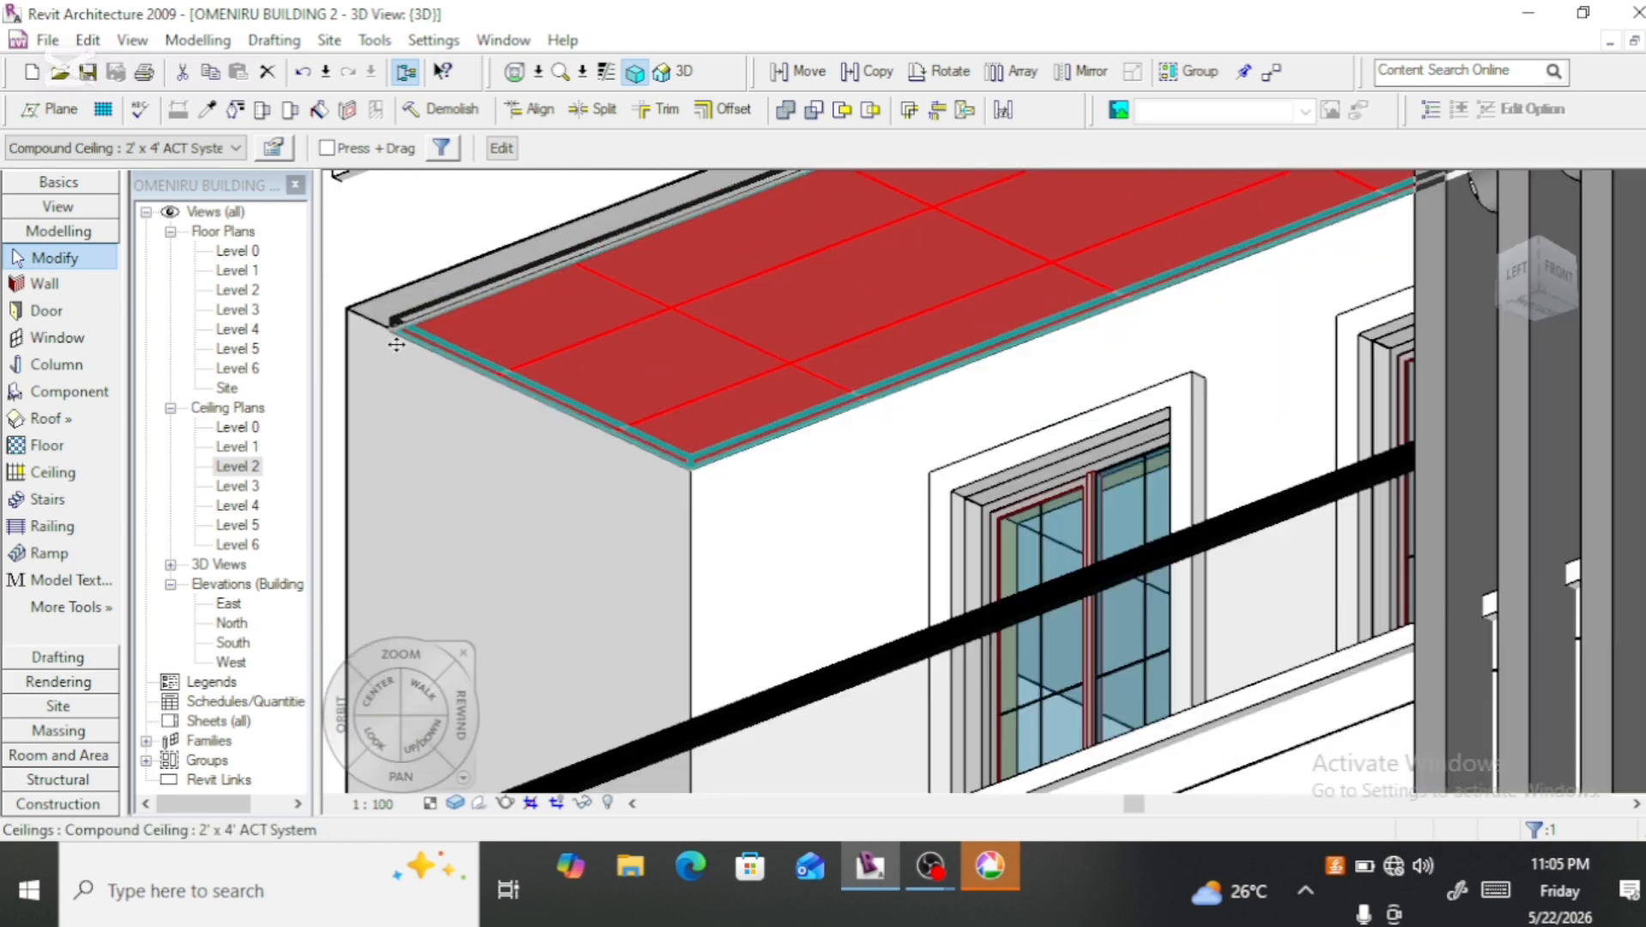
pyautogui.scroll(-4, 454, 413)
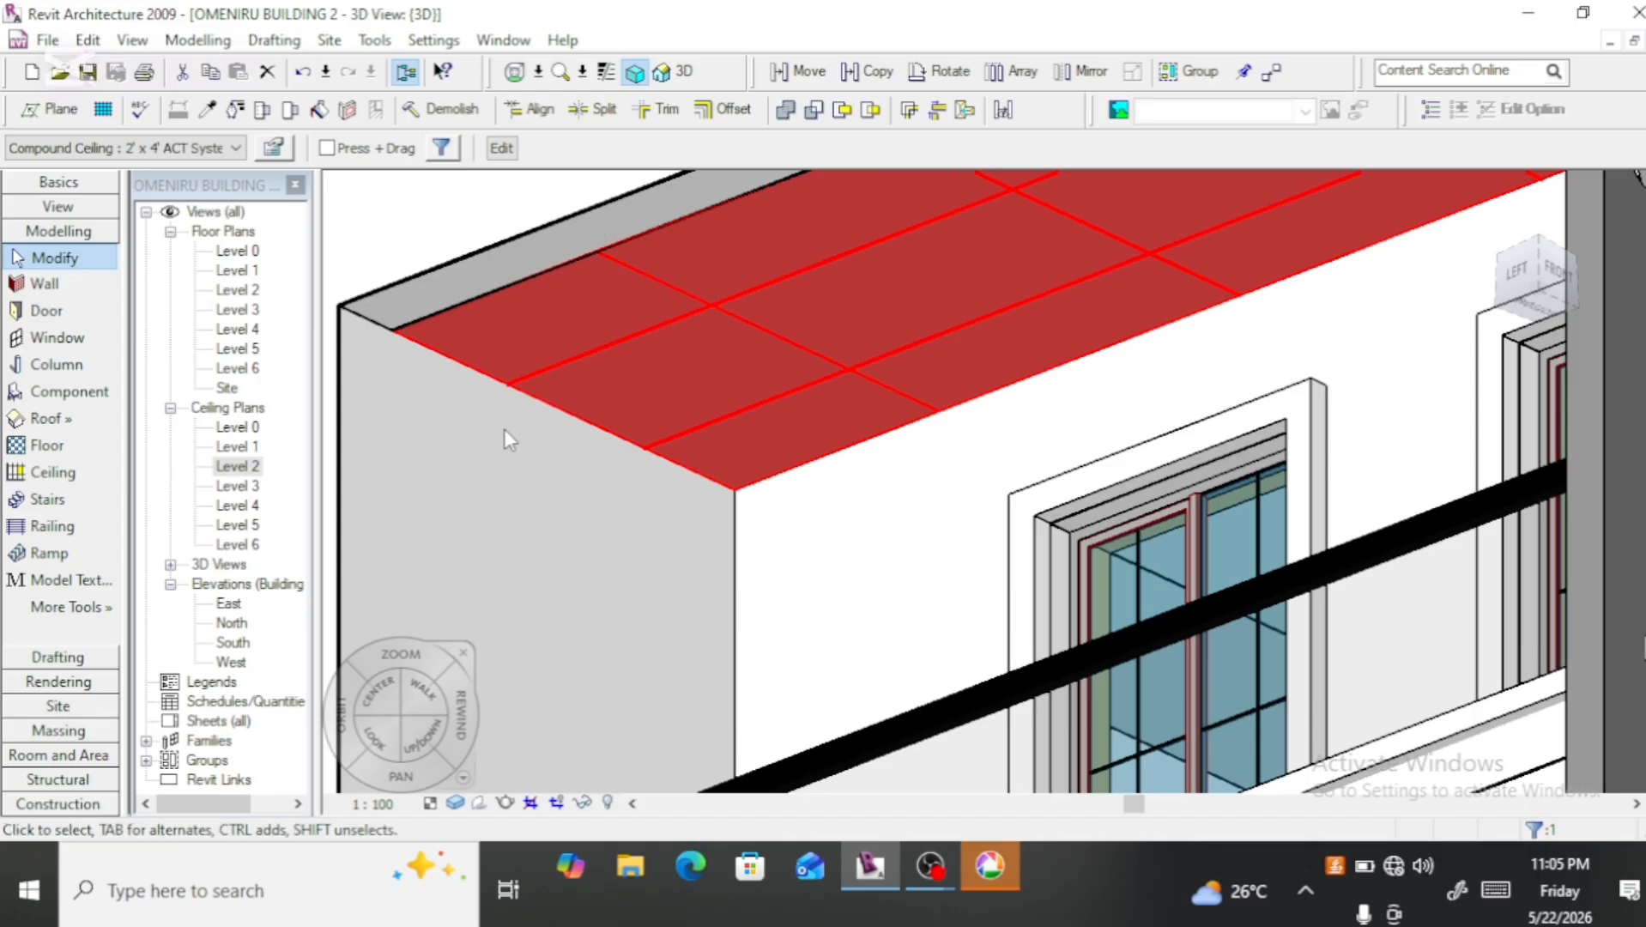
pyautogui.scroll(-3, 504, 428)
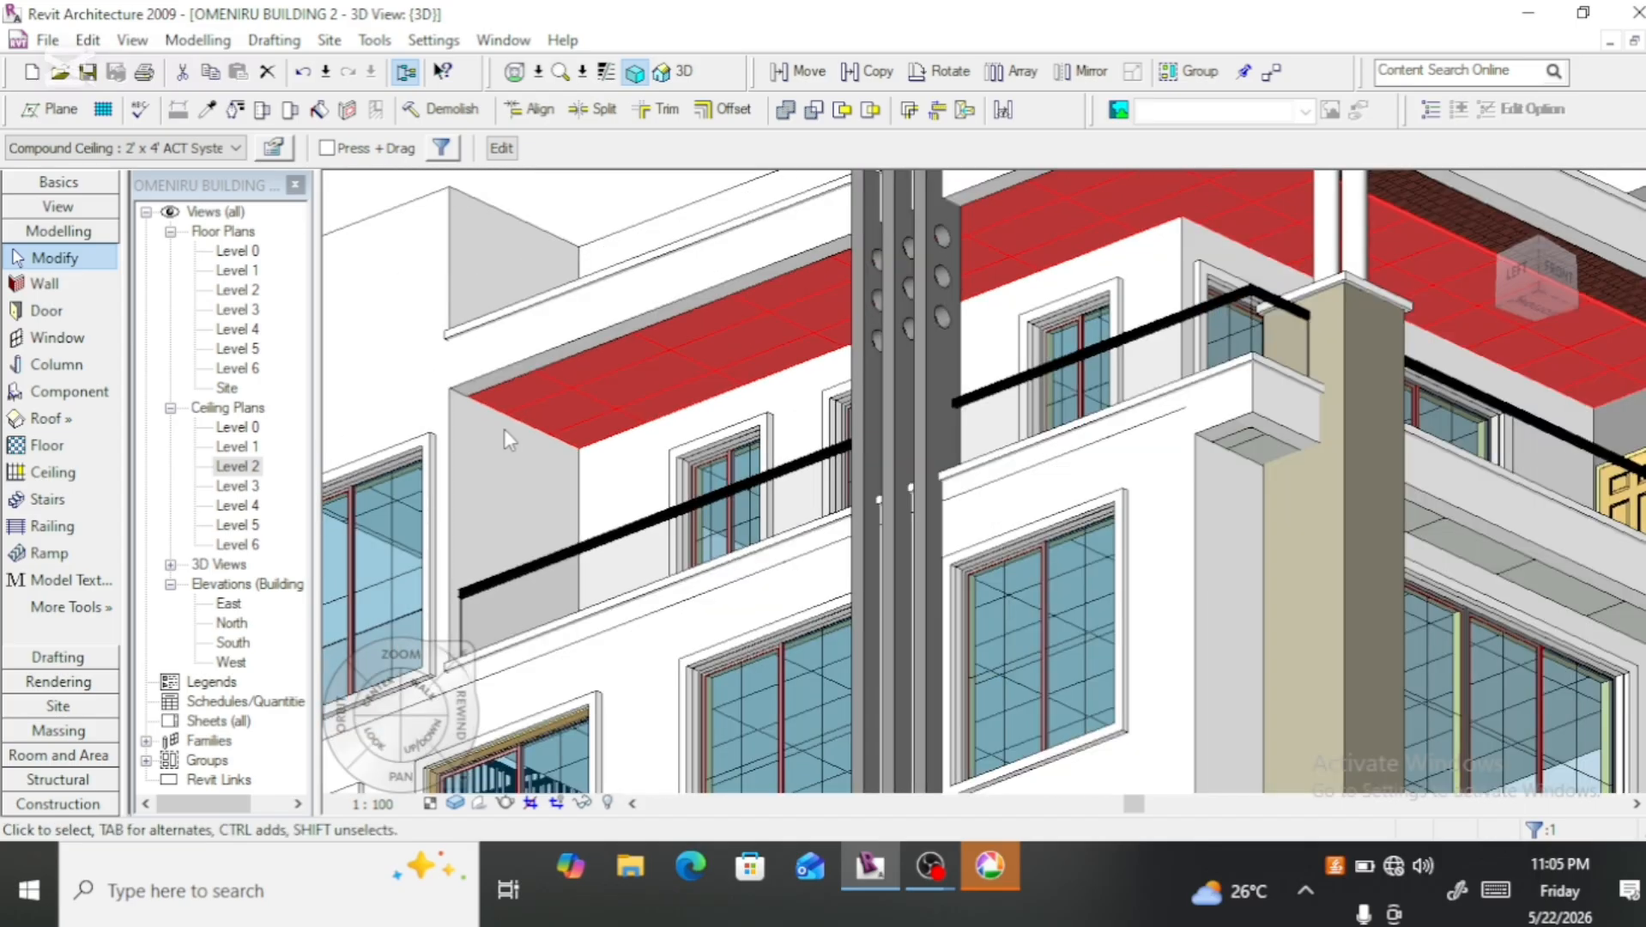
pyautogui.scroll(-2, 493, 433)
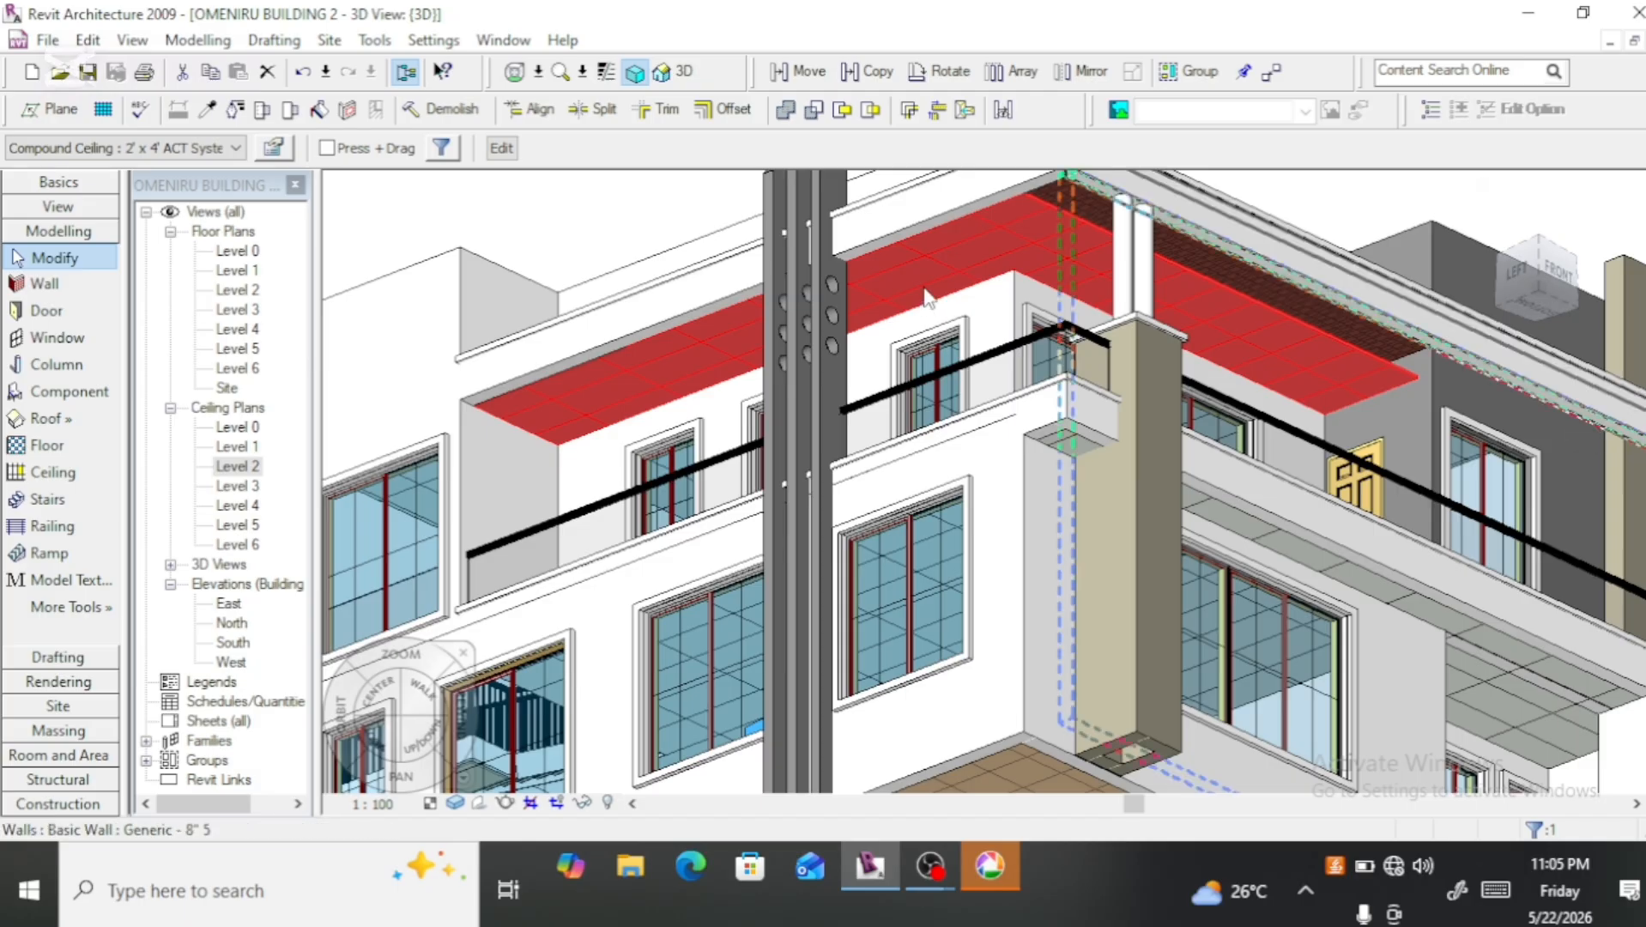
pyautogui.scroll(-2, 996, 319)
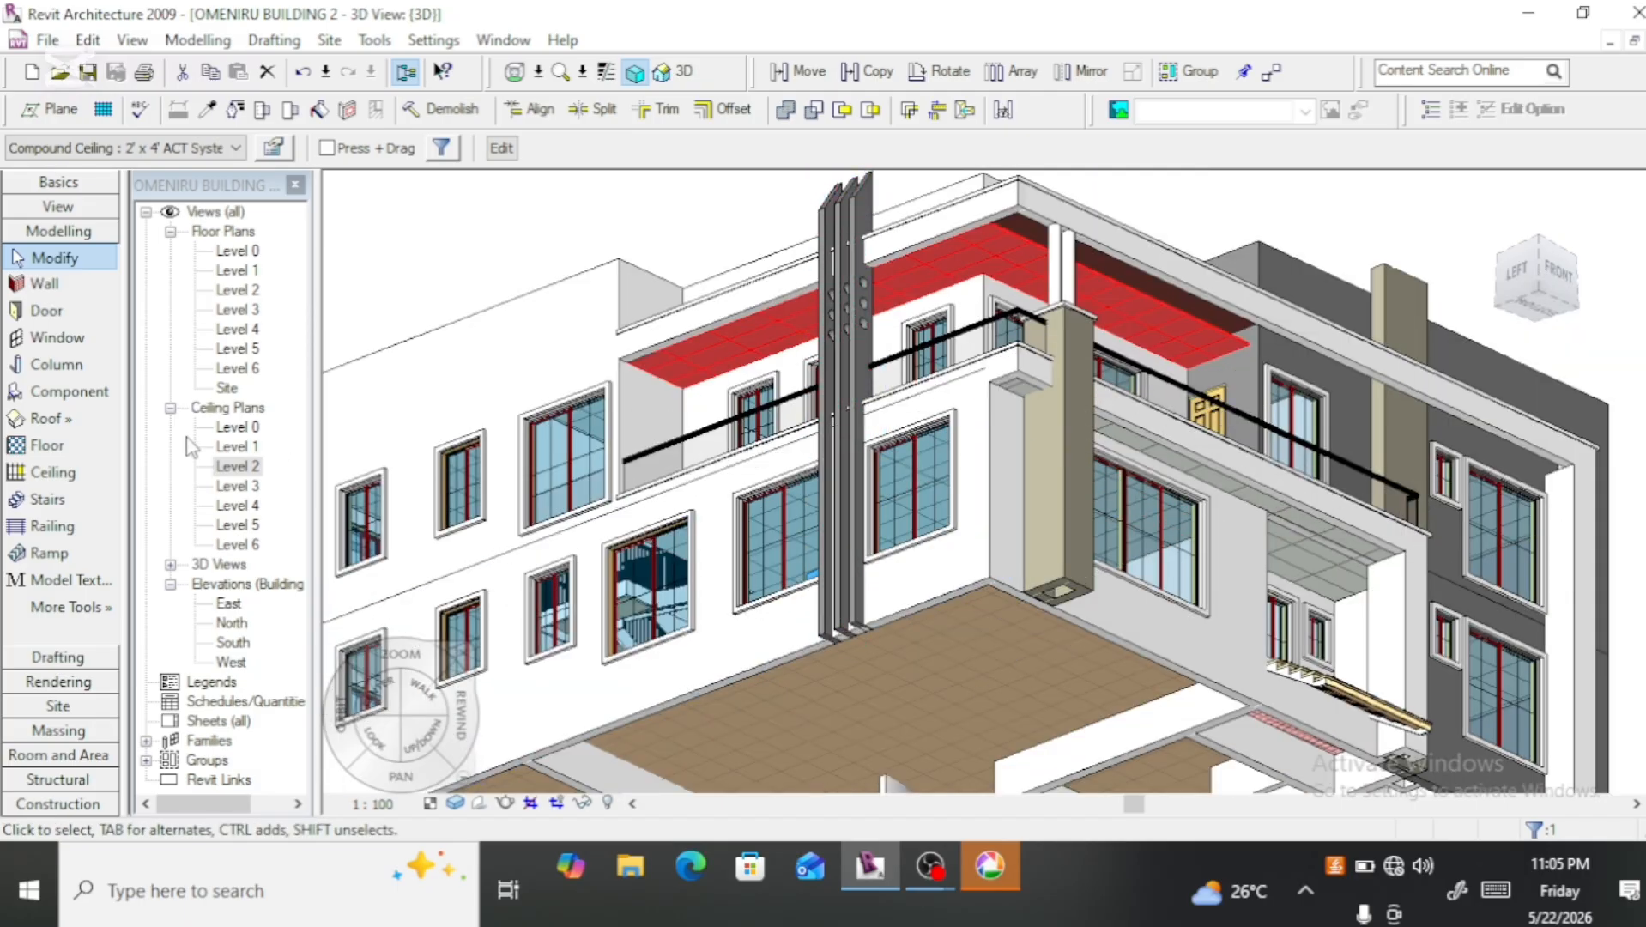
# Step: Check for the balcony ceiling in the Level 2 ceiling plan and the Level 3 floor plan, ending in the Level 2 ceiling plan
pyautogui.doubleClick(235, 473)
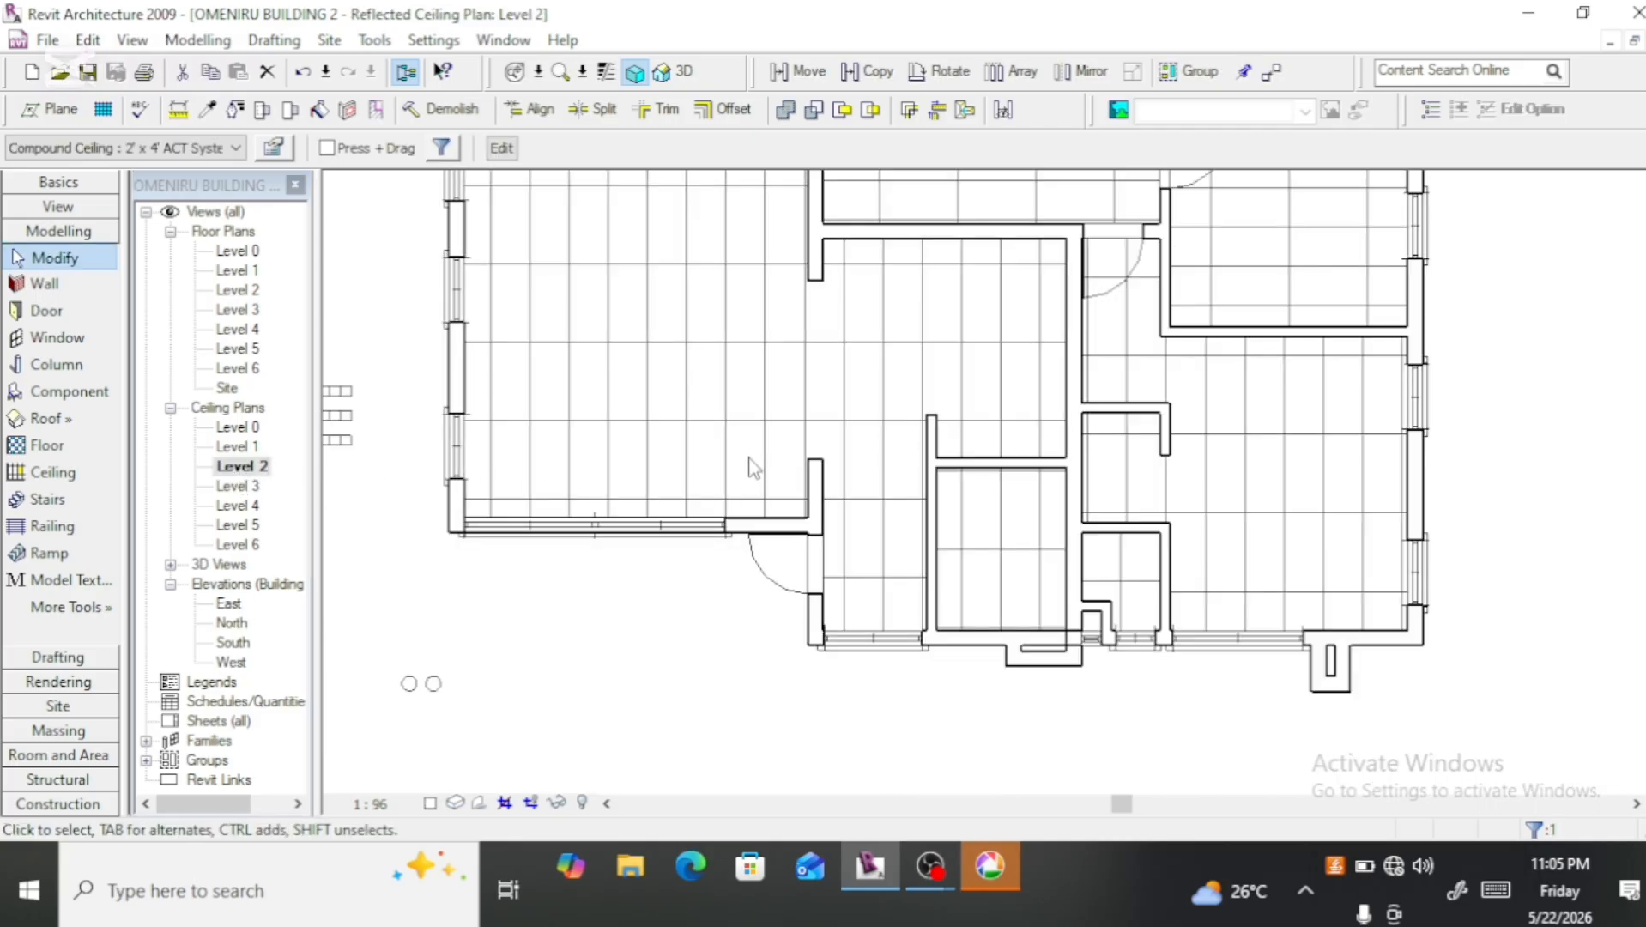
pyautogui.scroll(-2, 753, 468)
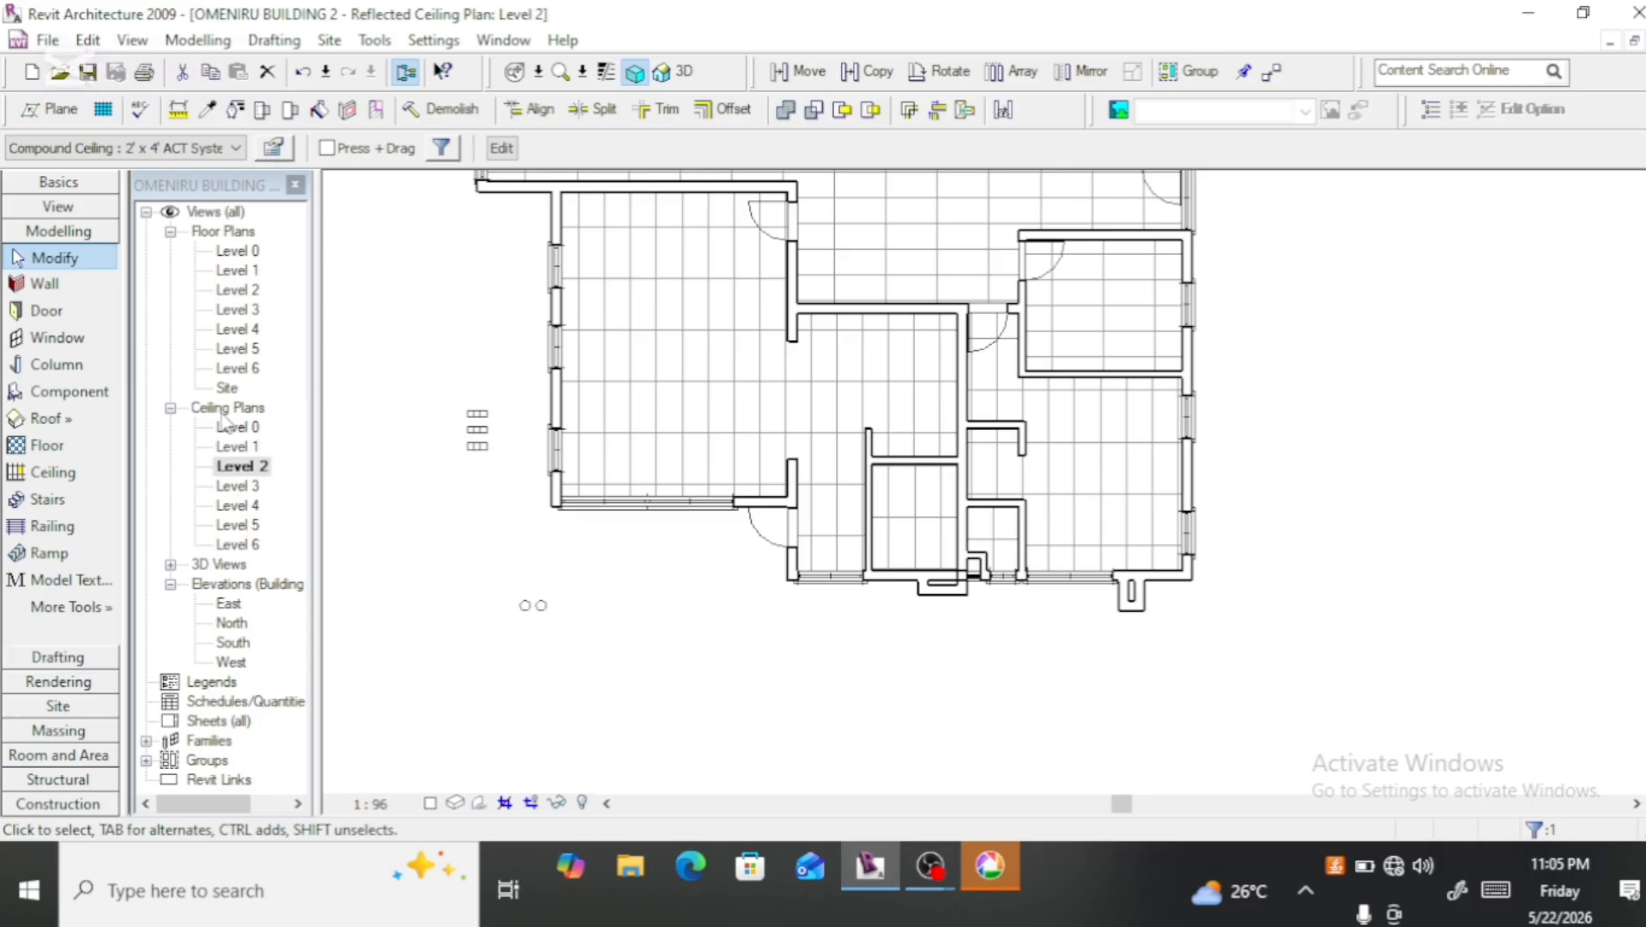
pyautogui.doubleClick(253, 314)
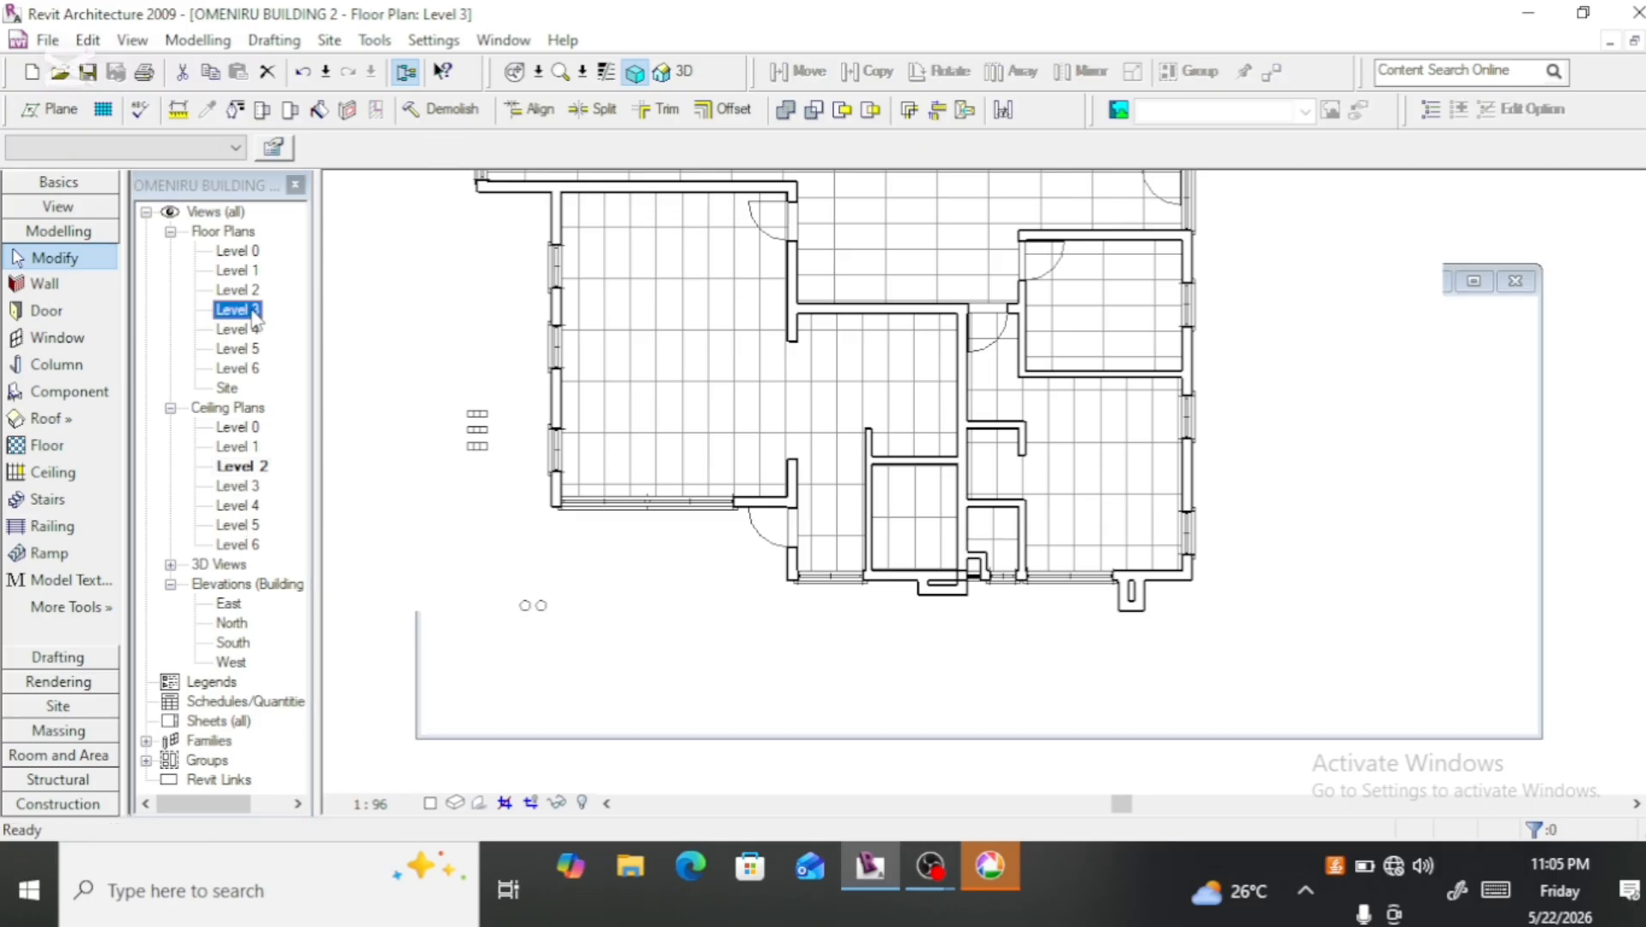
pyautogui.scroll(-5, 993, 603)
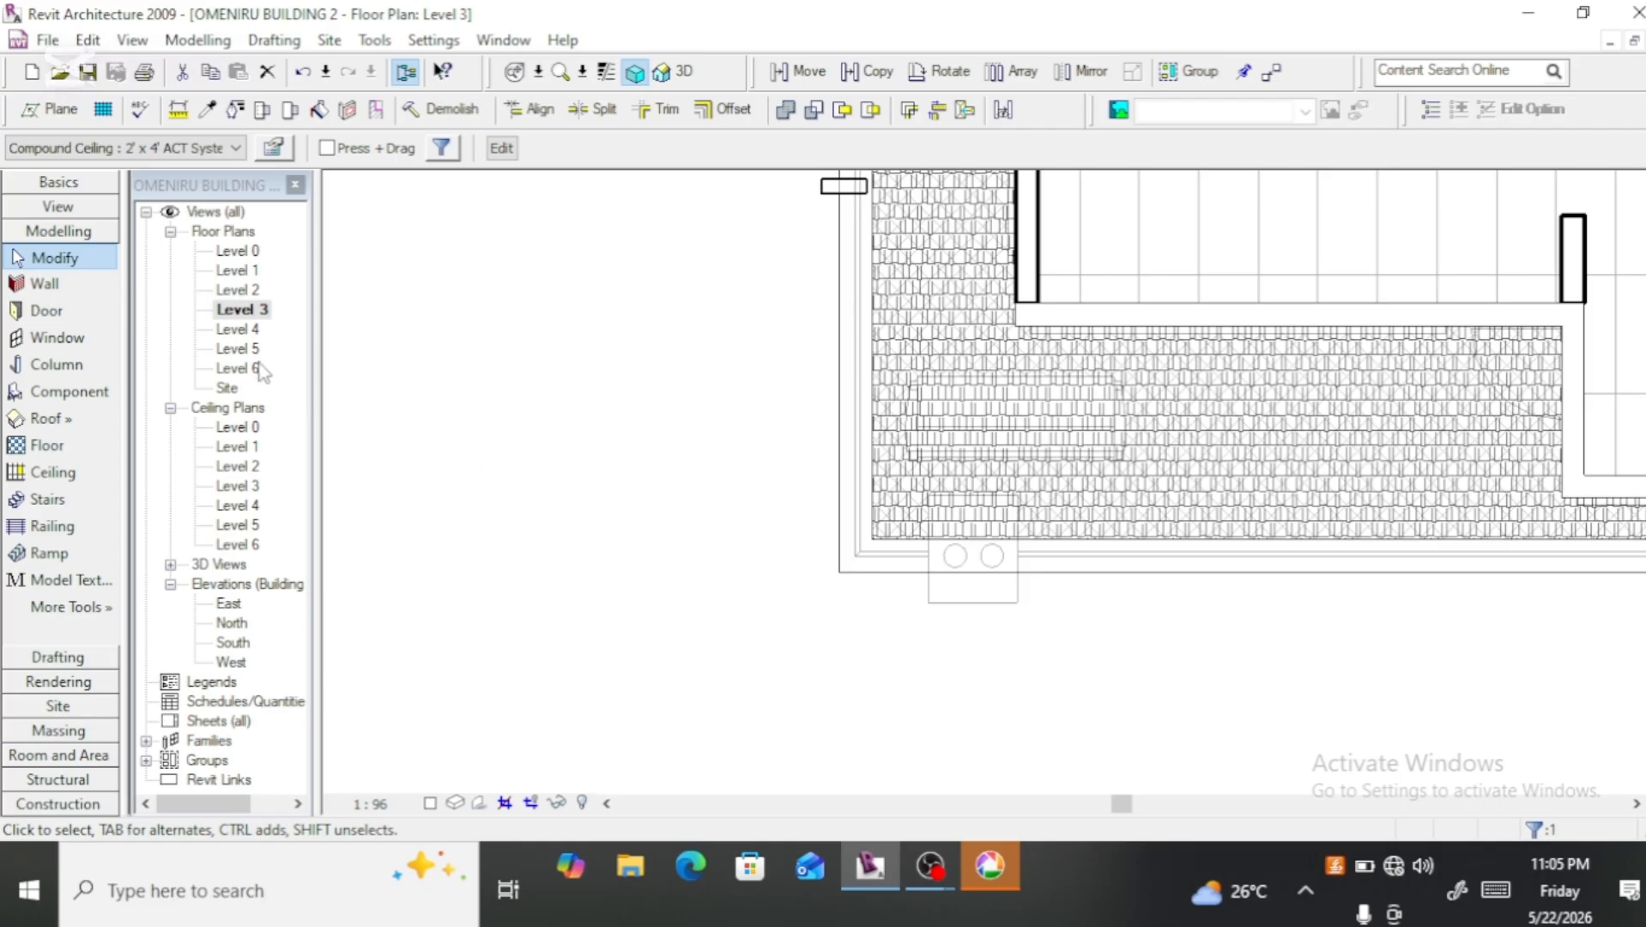
pyautogui.scroll(-2, 899, 637)
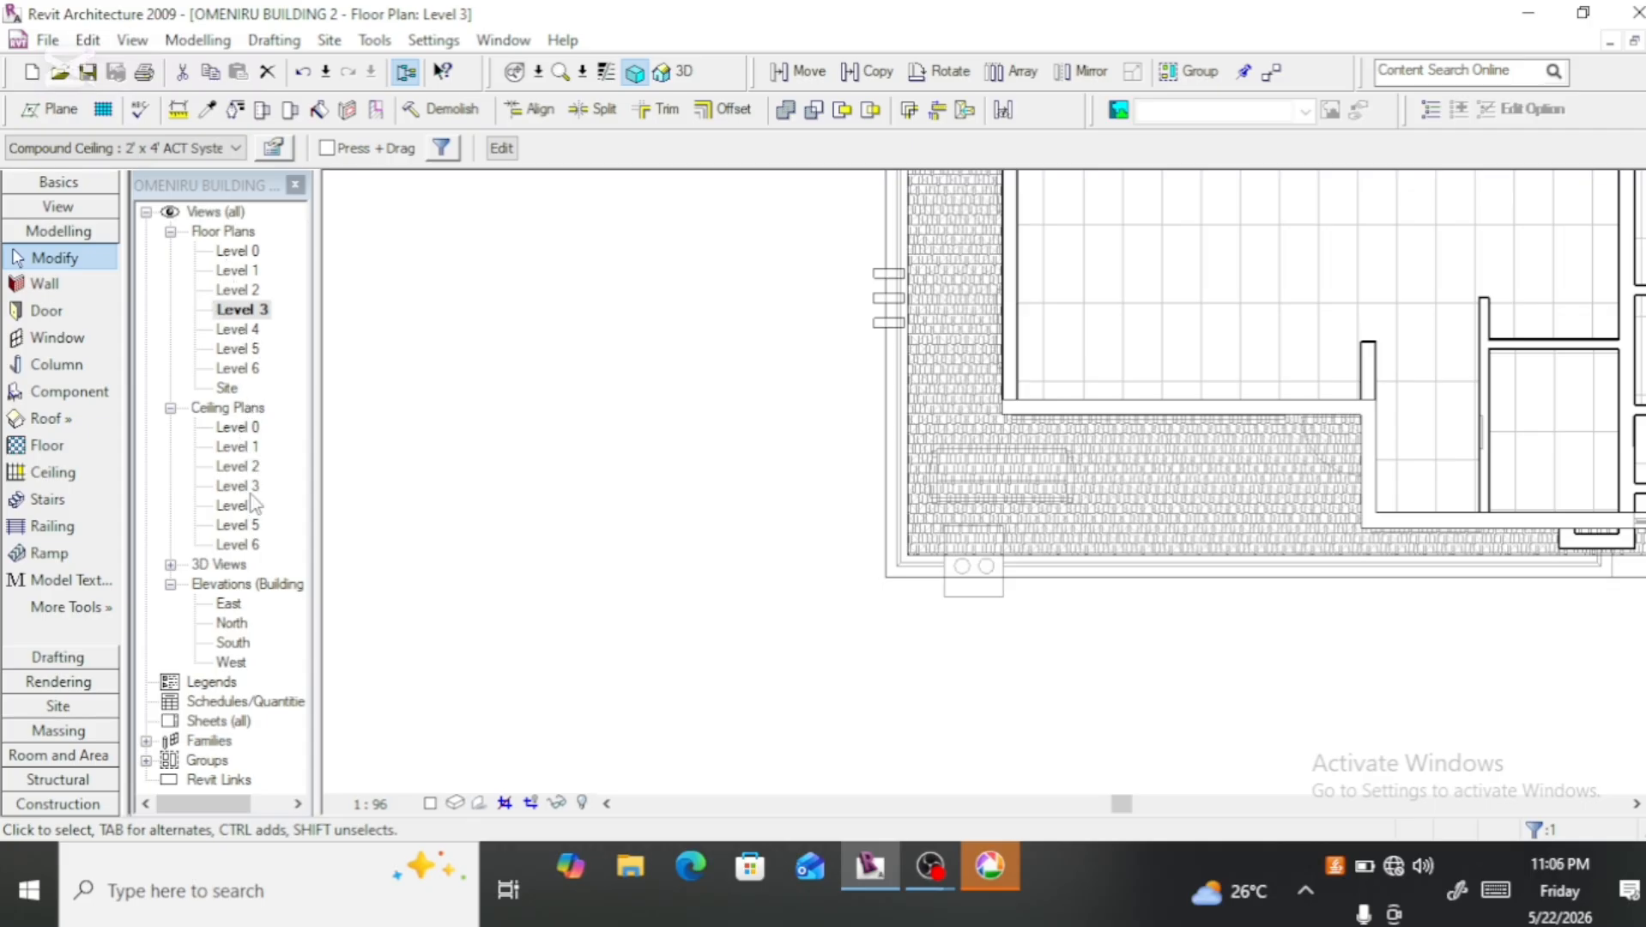
pyautogui.doubleClick(239, 468)
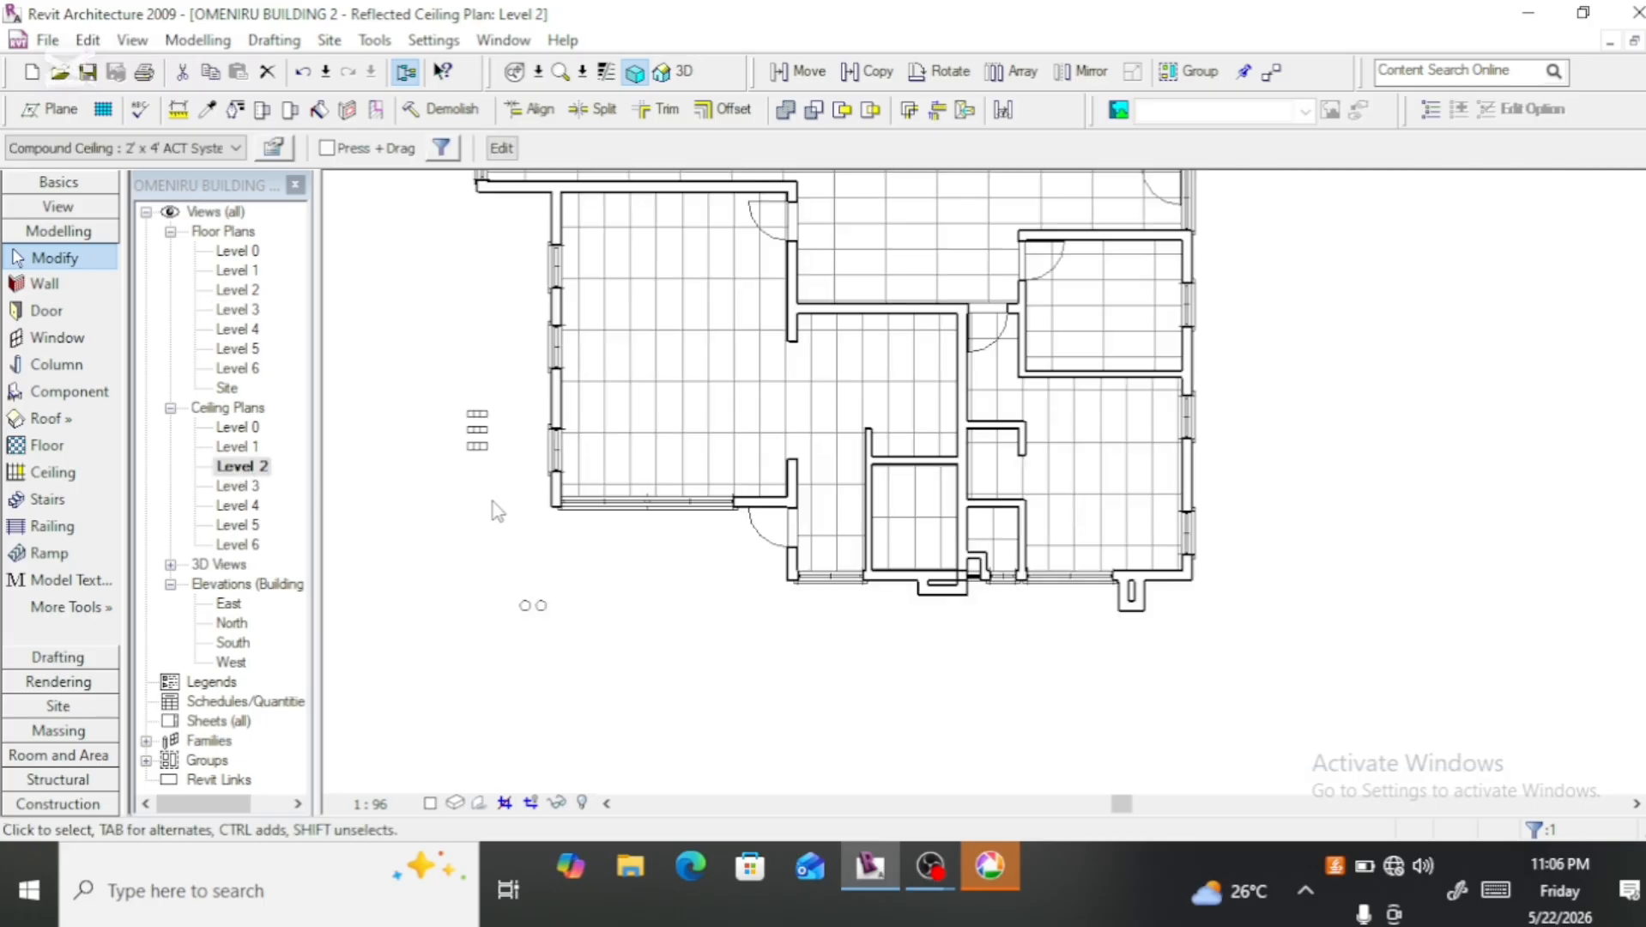
# Step: Undo the balcony ceiling's height offset change and reselect that ceiling in the Level 2 ceiling plan
pyautogui.hotkey('ctrl', 'z')
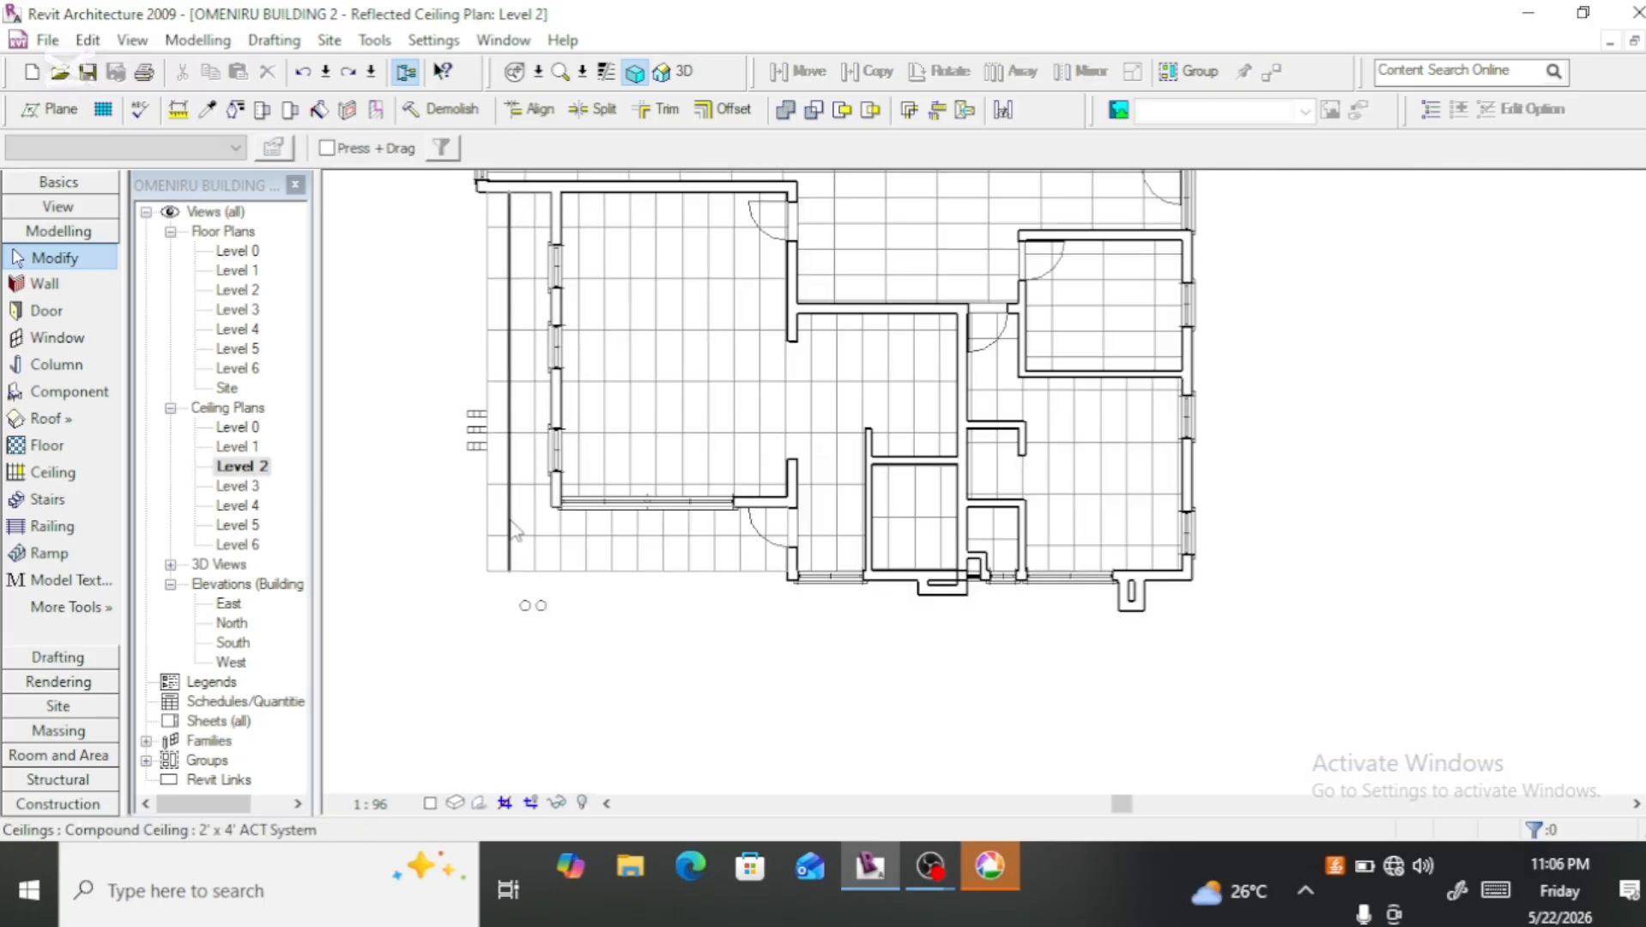
pyautogui.click(574, 579)
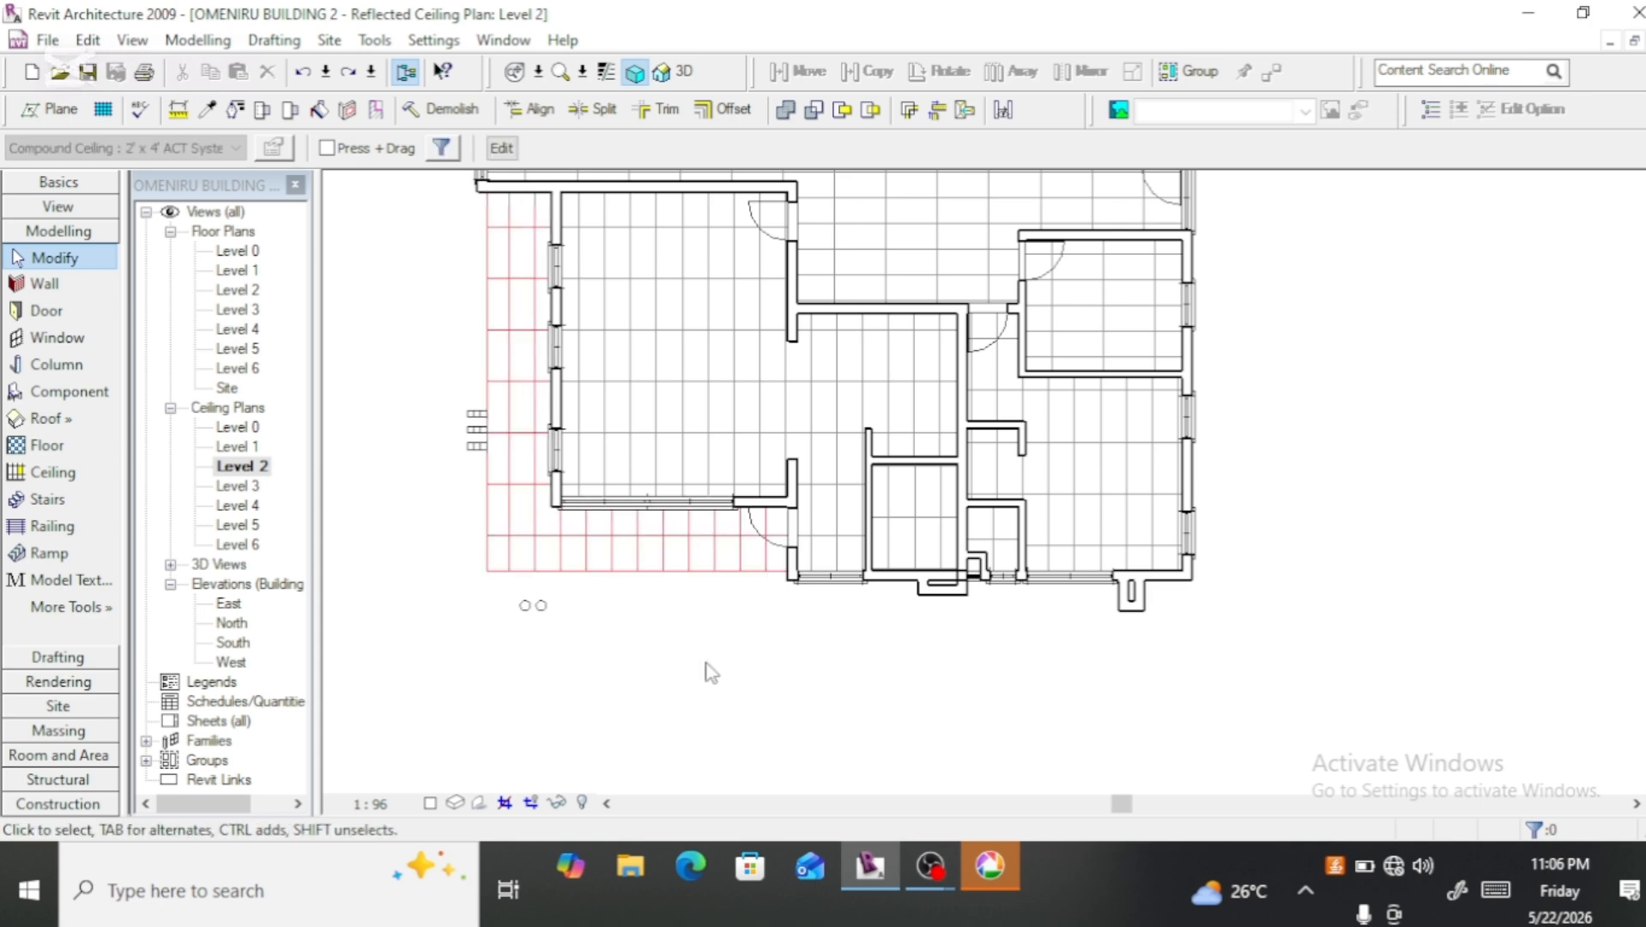
pyautogui.scroll(2, 740, 661)
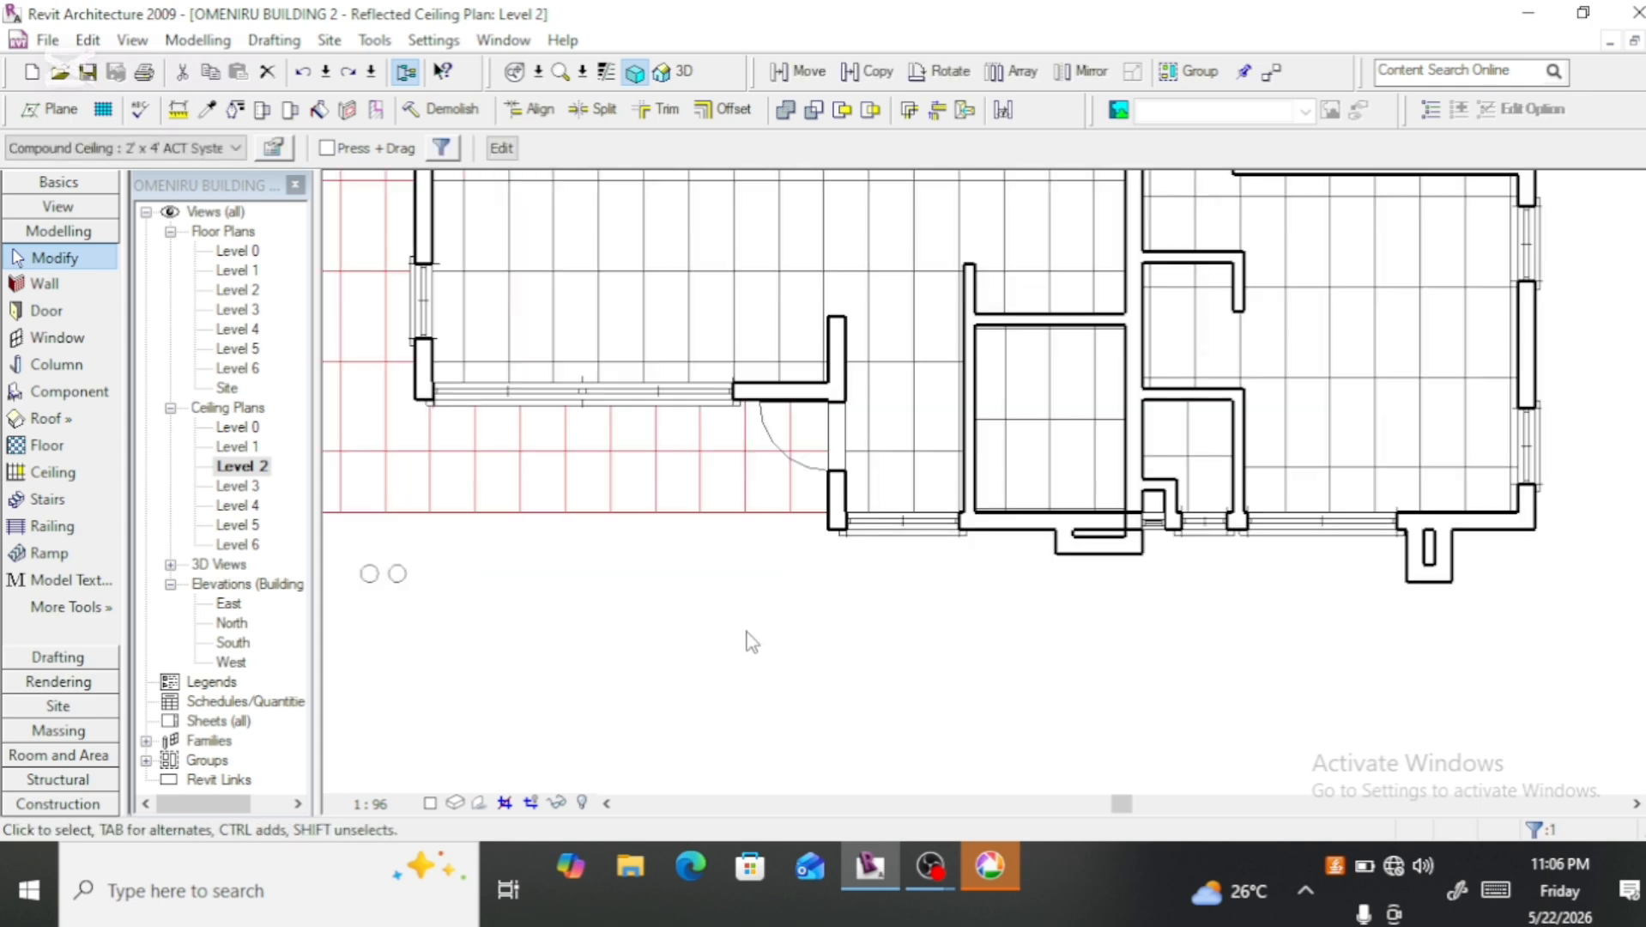
pyautogui.scroll(-2, 752, 639)
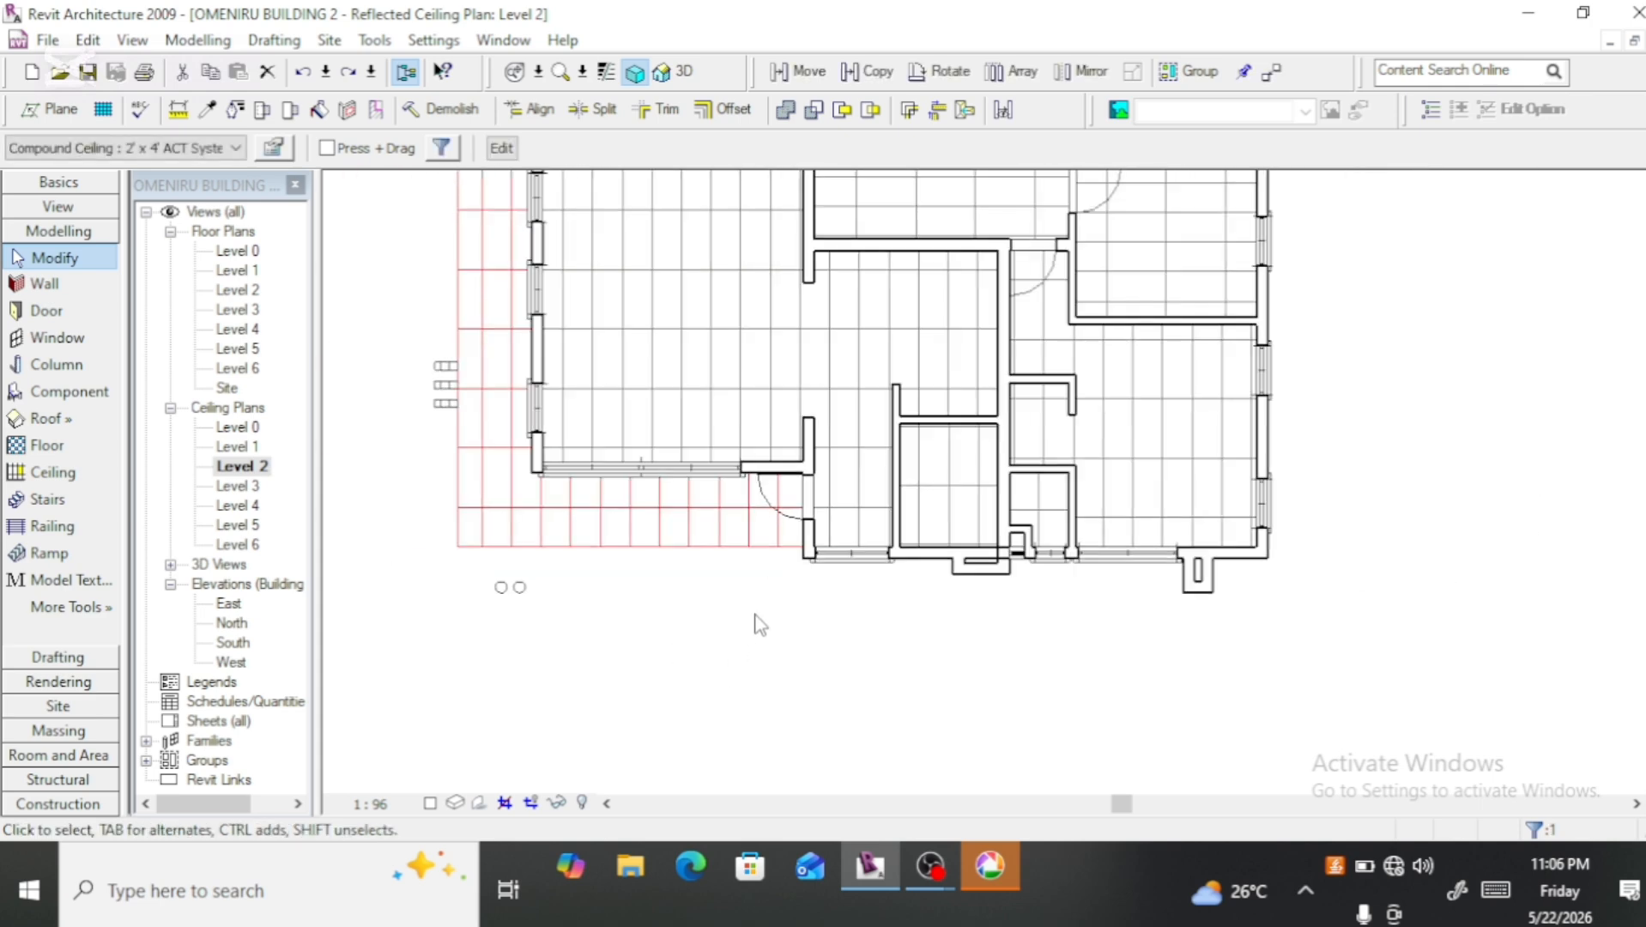
# Step: Edit the balcony ceiling's boundary, moving its front edge outward to 2200 mm from the recessed wall and ending the side line at the wall corner
pyautogui.click(526, 147)
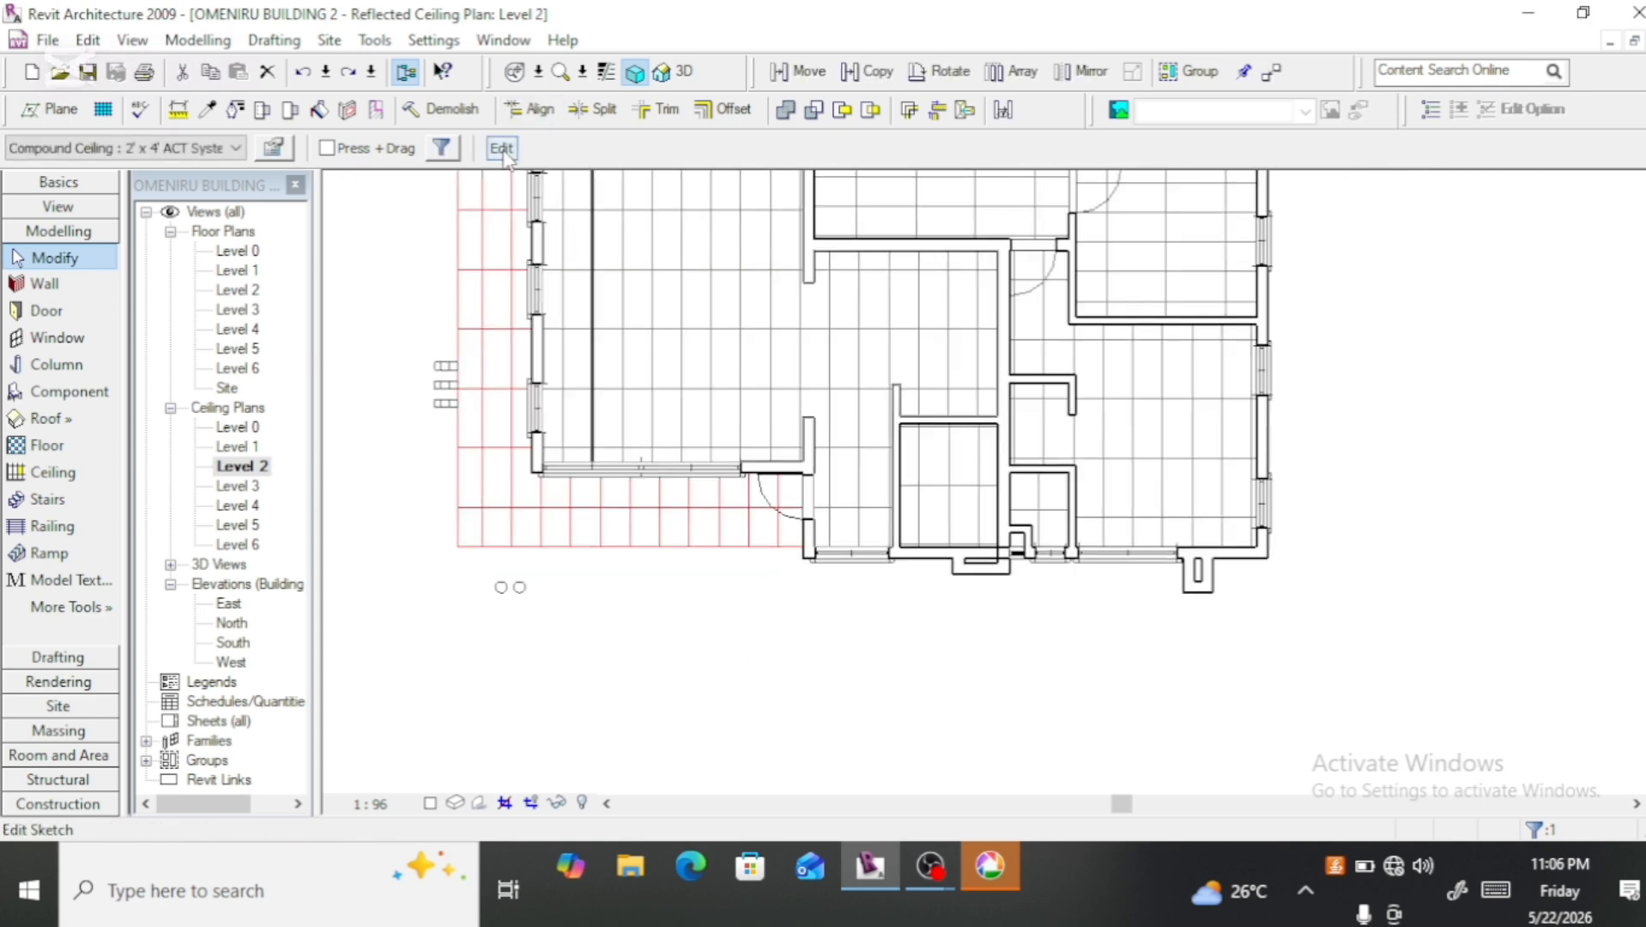
pyautogui.click(637, 549)
pyautogui.moveTo(637, 549); pyautogui.dragTo(645, 583)
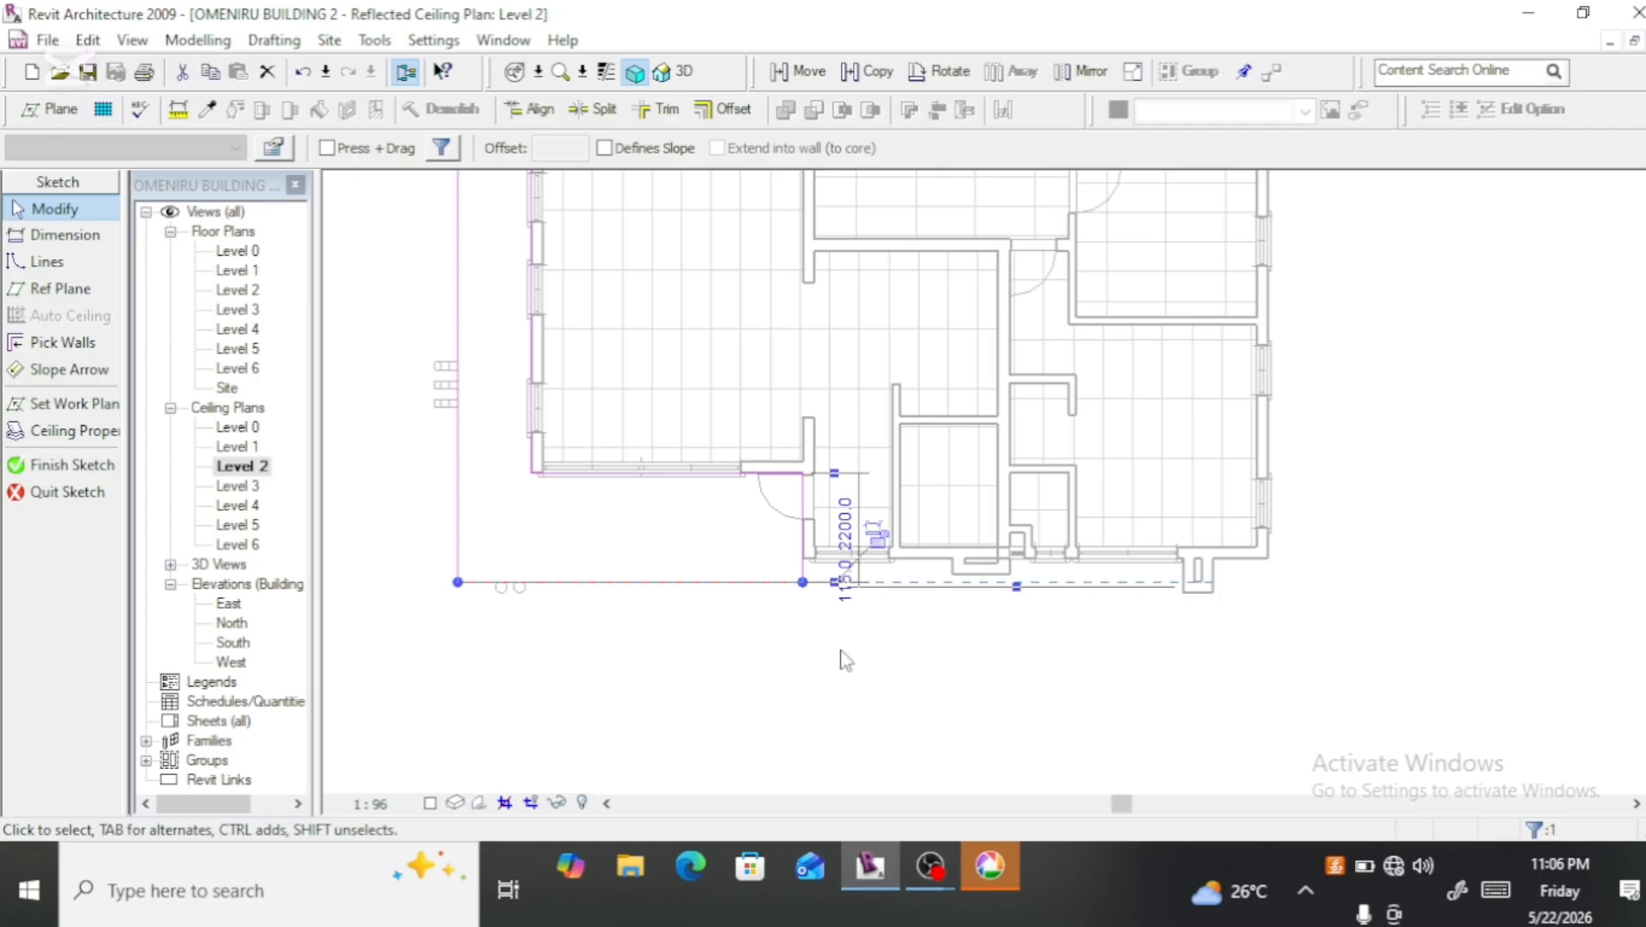
pyautogui.scroll(4, 838, 596)
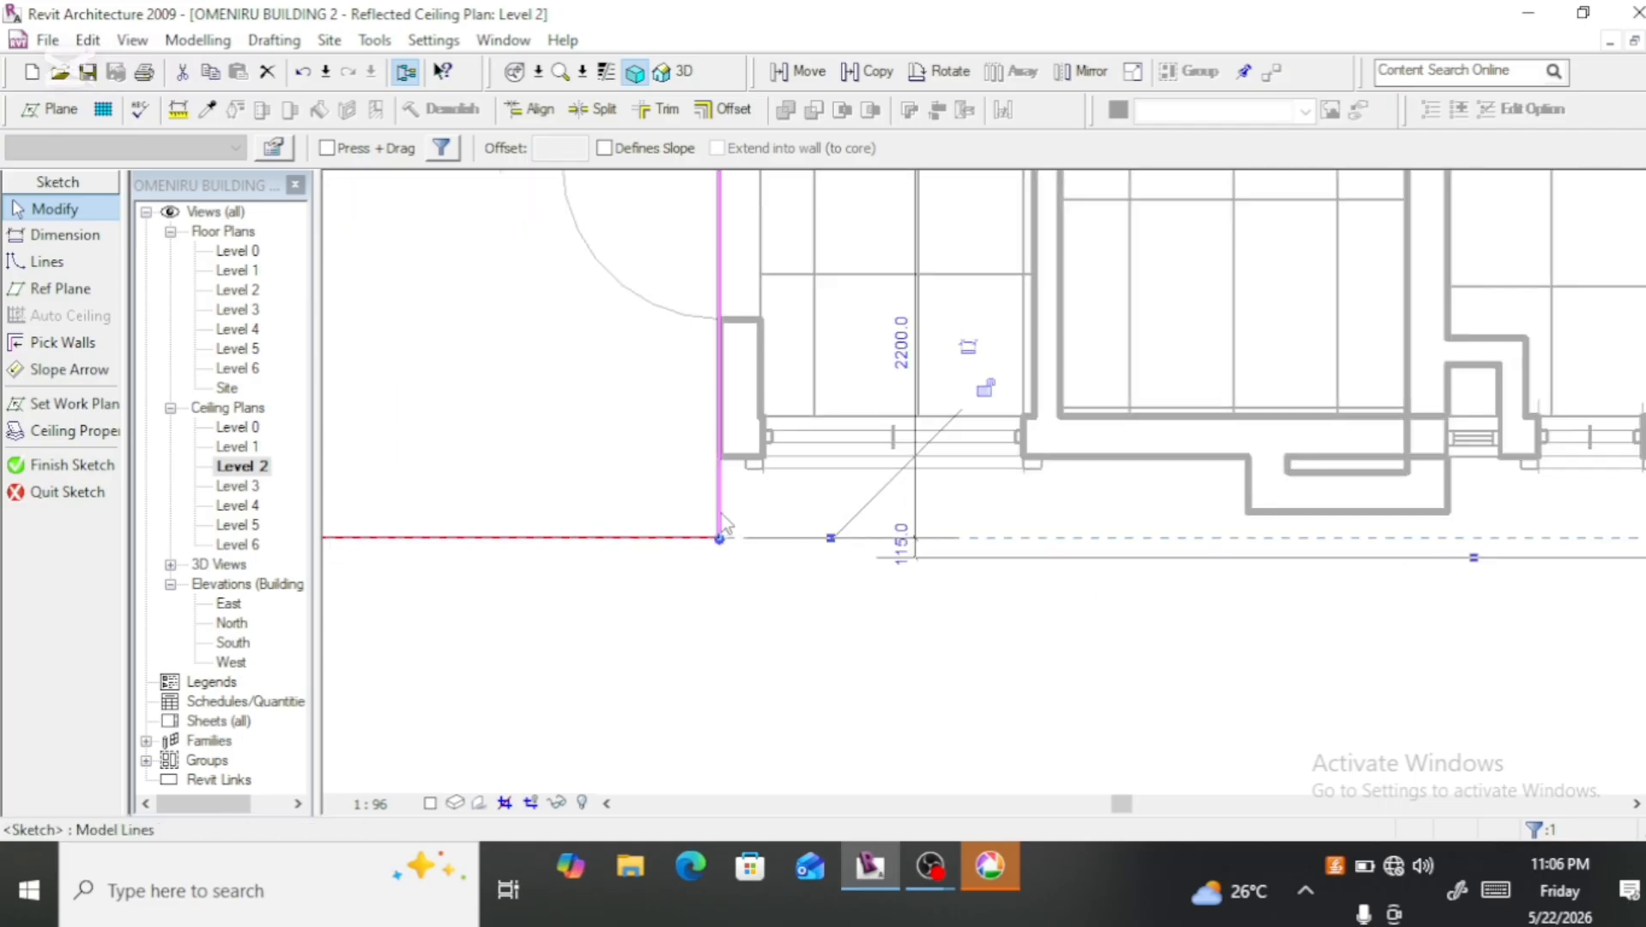
pyautogui.click(714, 563)
pyautogui.moveTo(729, 538)
pyautogui.mouseDown()
pyautogui.moveTo(710, 496)
pyautogui.moveTo(719, 456)
pyautogui.mouseUp()
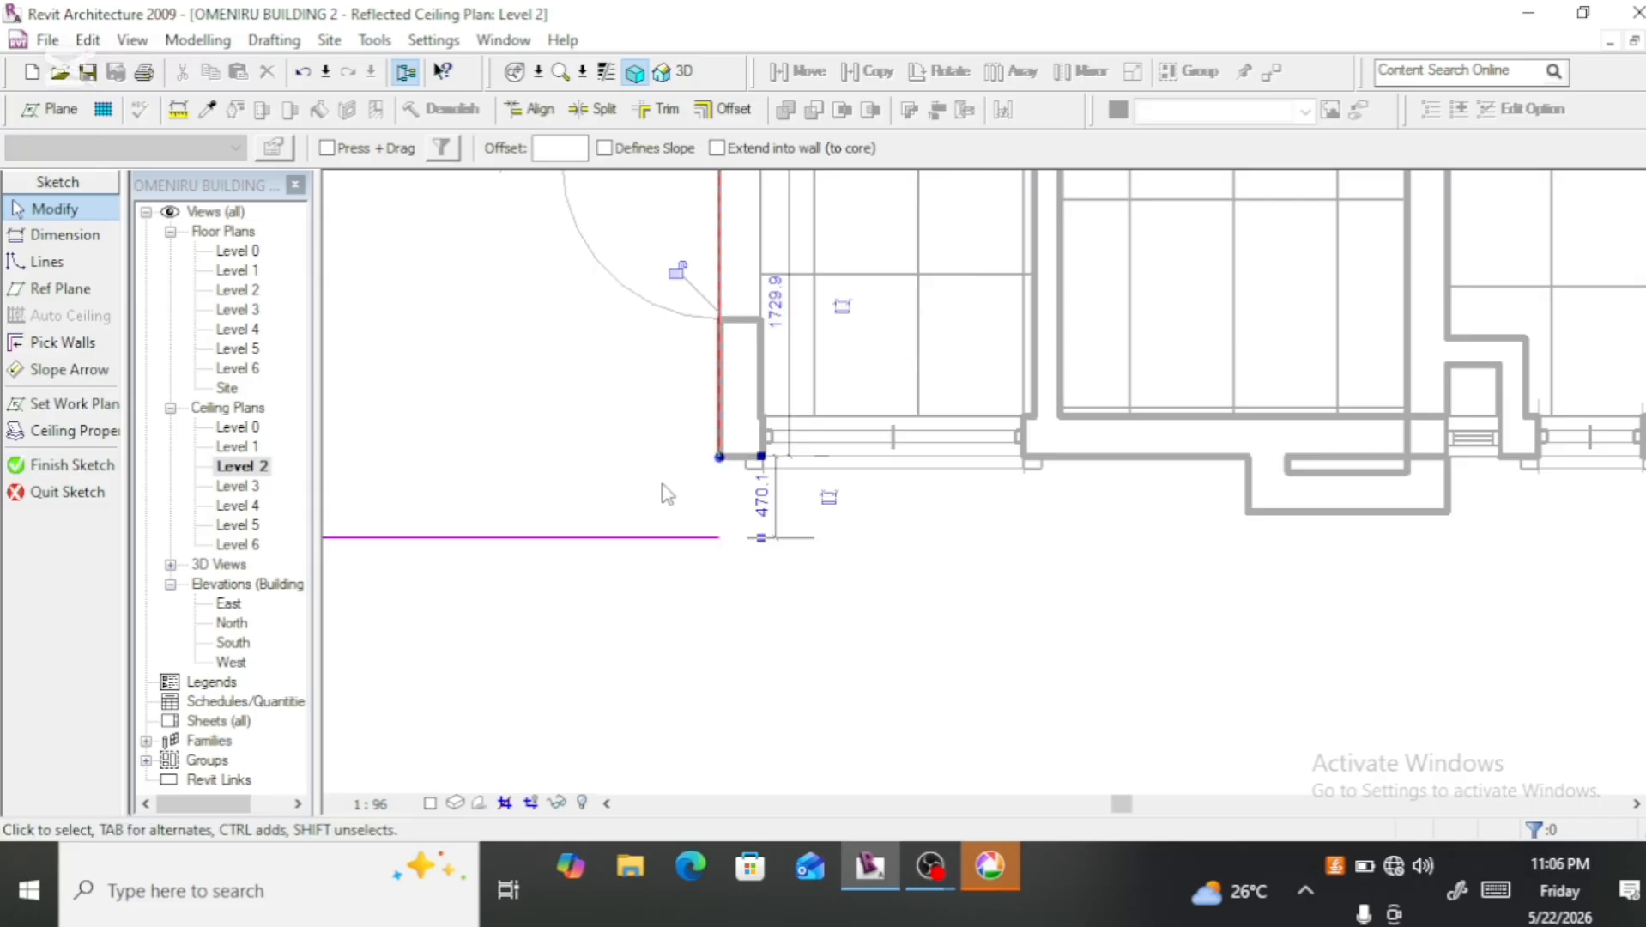
# Step: Extend the front boundary edge to the far column, about 14710 mm long, and draw closing lines back along the building's front
pyautogui.scroll(-2, 663, 486)
pyautogui.click(692, 516)
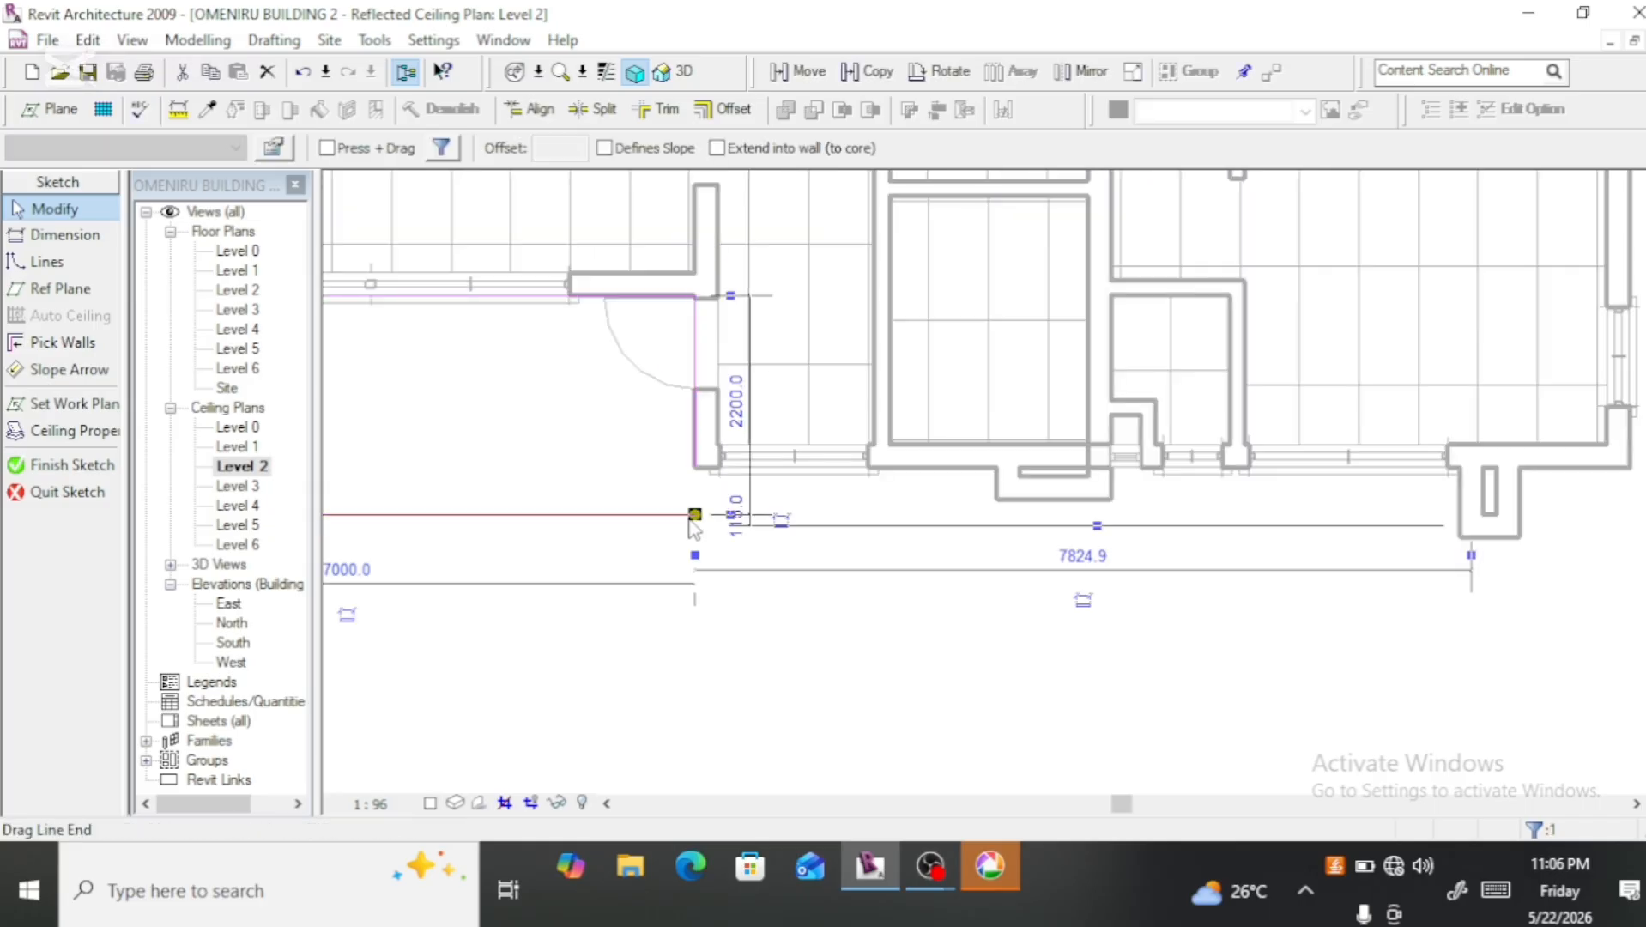
pyautogui.moveTo(695, 516)
pyautogui.mouseDown()
pyautogui.moveTo(720, 471)
pyautogui.moveTo(816, 518)
pyautogui.moveTo(1462, 514)
pyautogui.mouseUp()
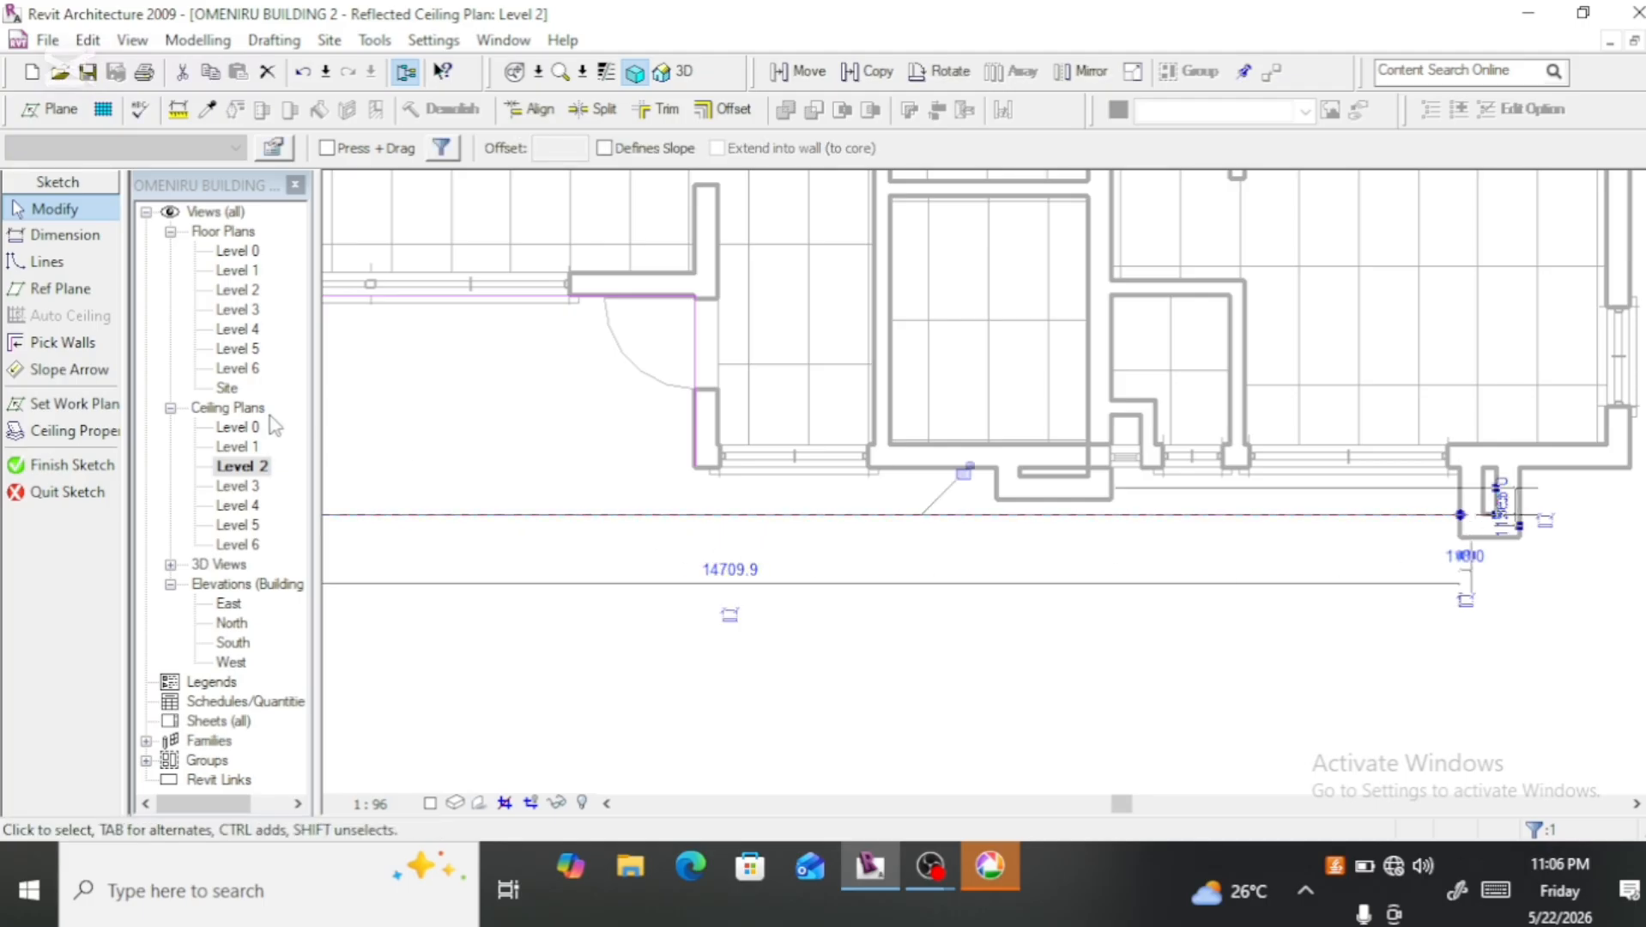
pyautogui.click(48, 262)
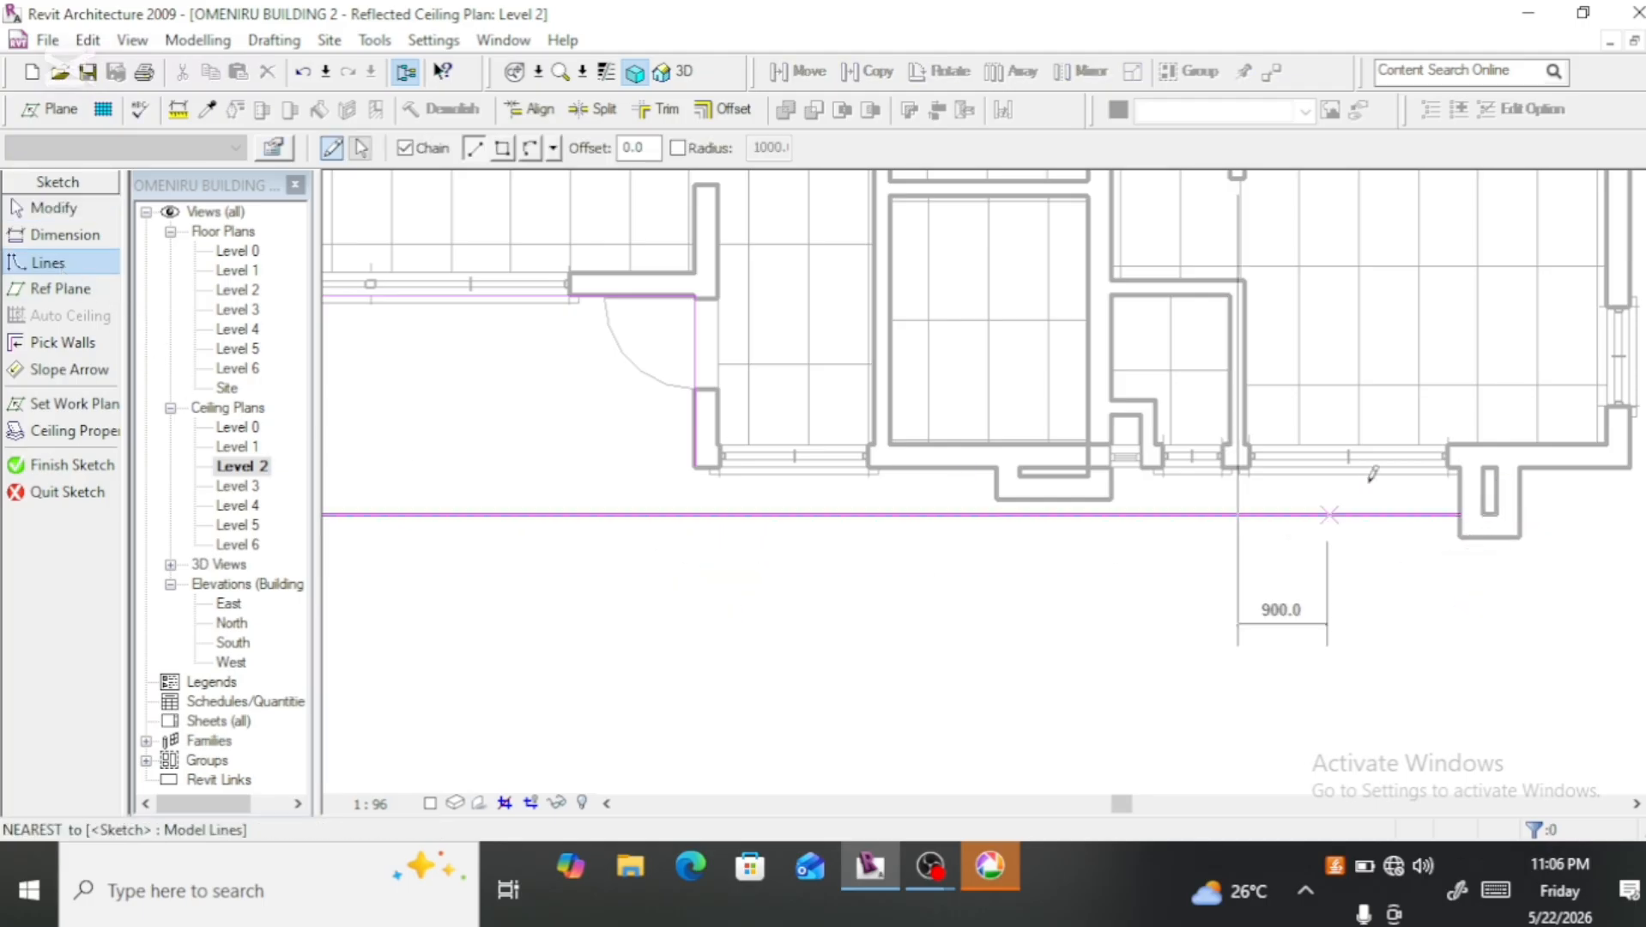
pyautogui.click(1461, 516)
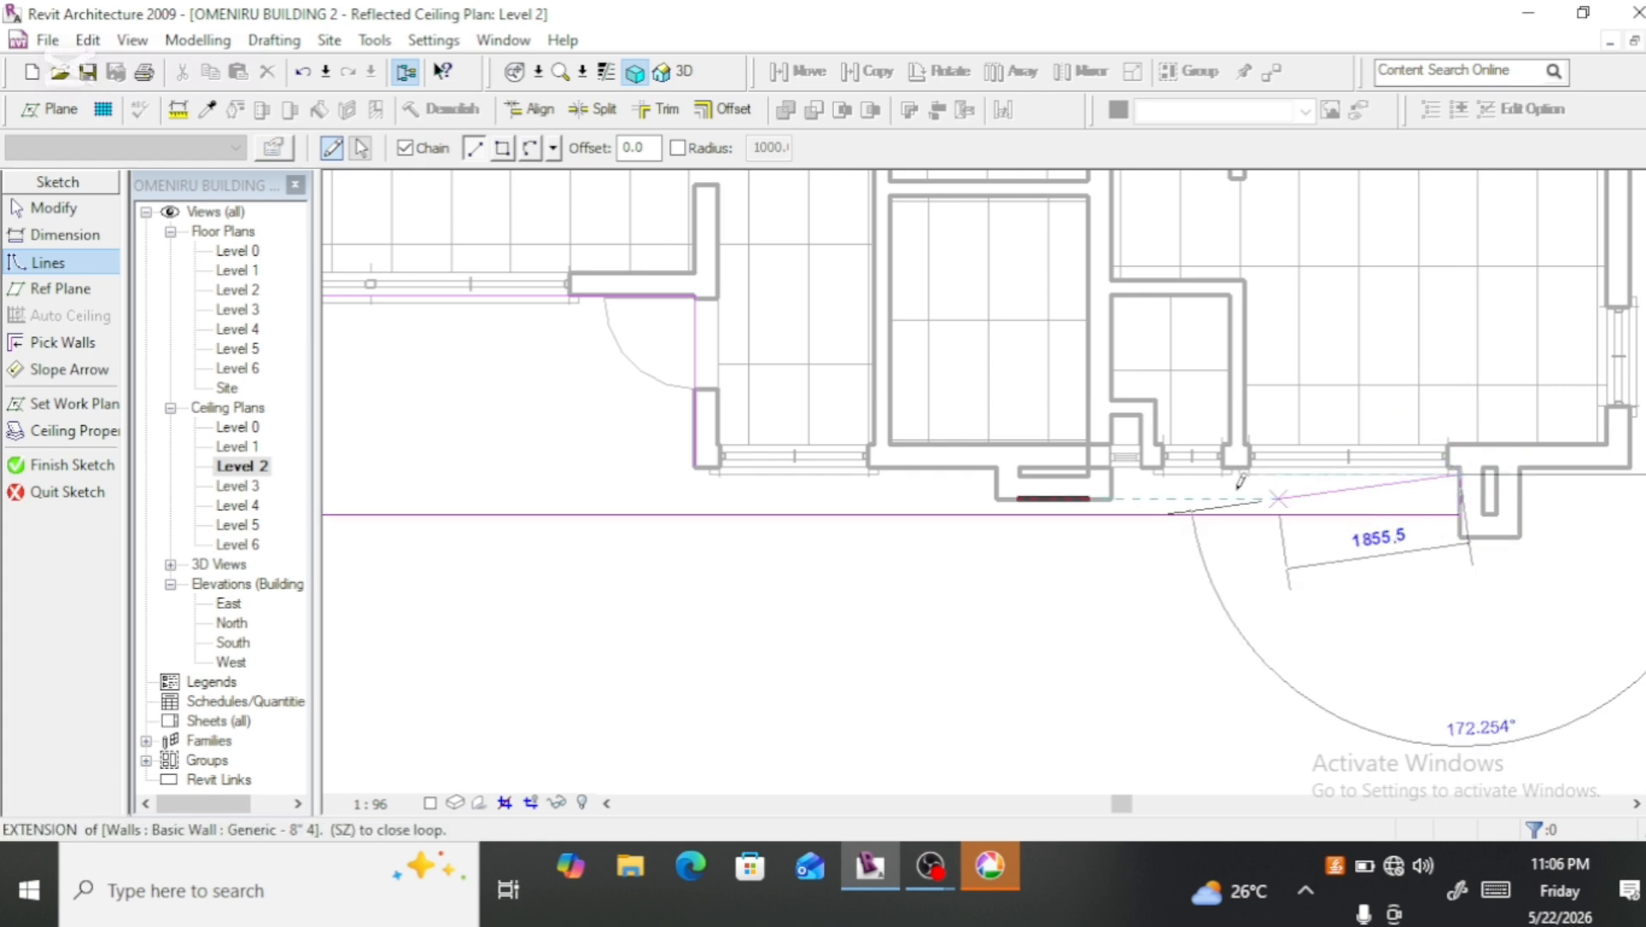
pyautogui.click(694, 473)
# Step: Shift the new inner boundary line onto the outer face of the front wall and finish the ceiling sketch
pyautogui.scroll(2, 696, 501)
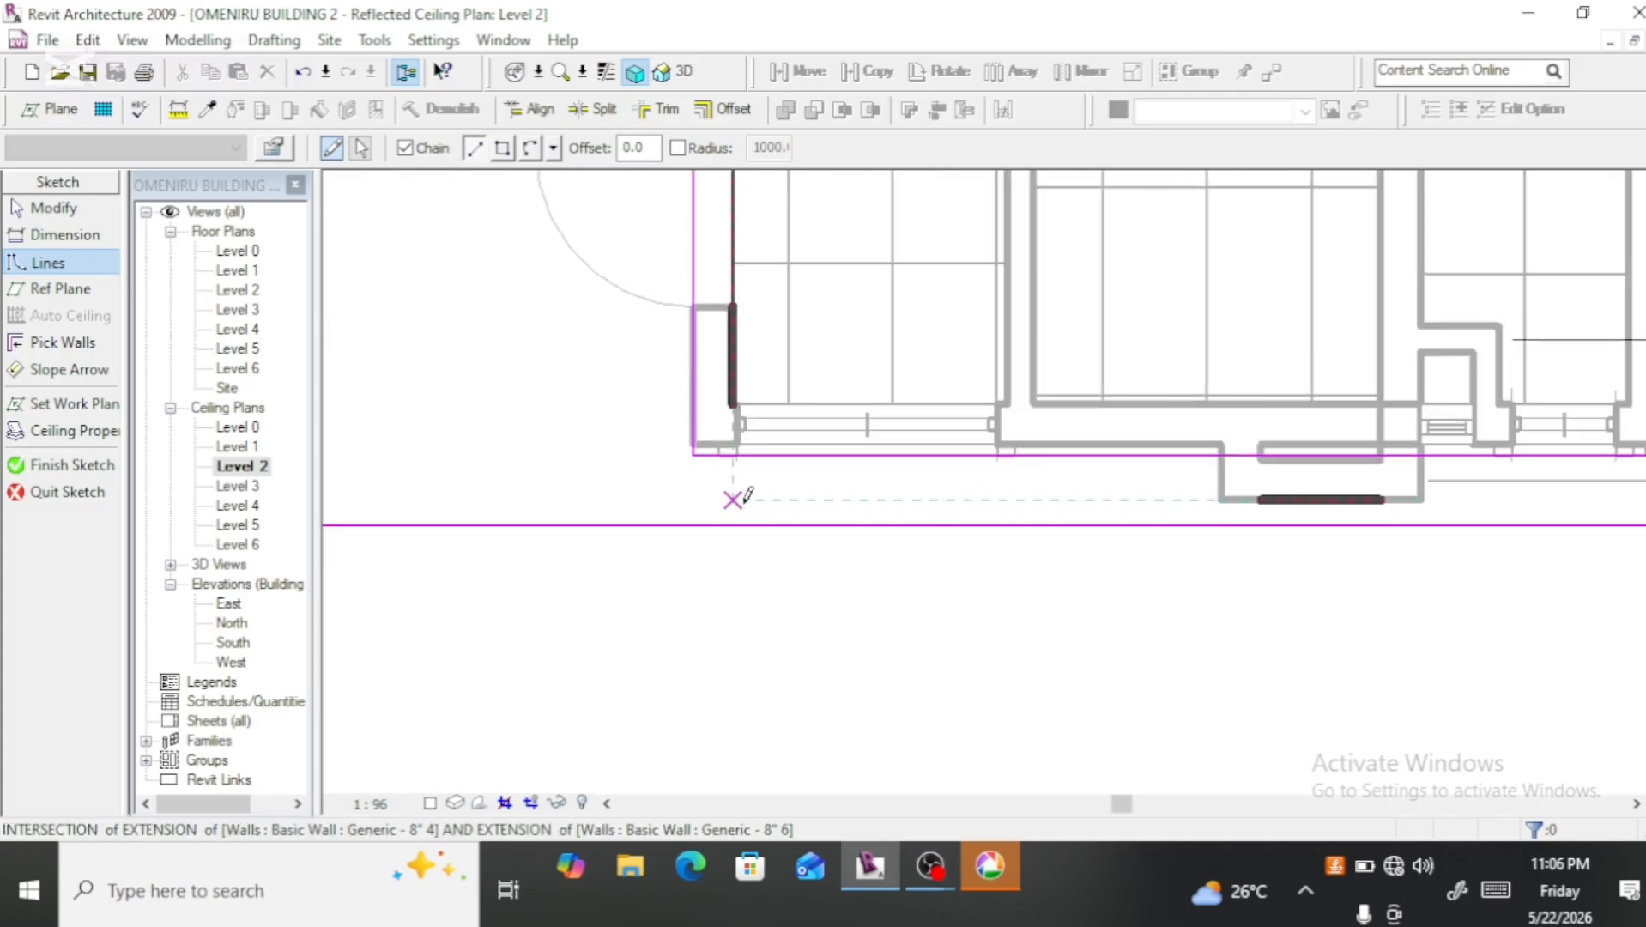
pyautogui.press('Escape')
pyautogui.press('Escape')
pyautogui.click(1005, 457)
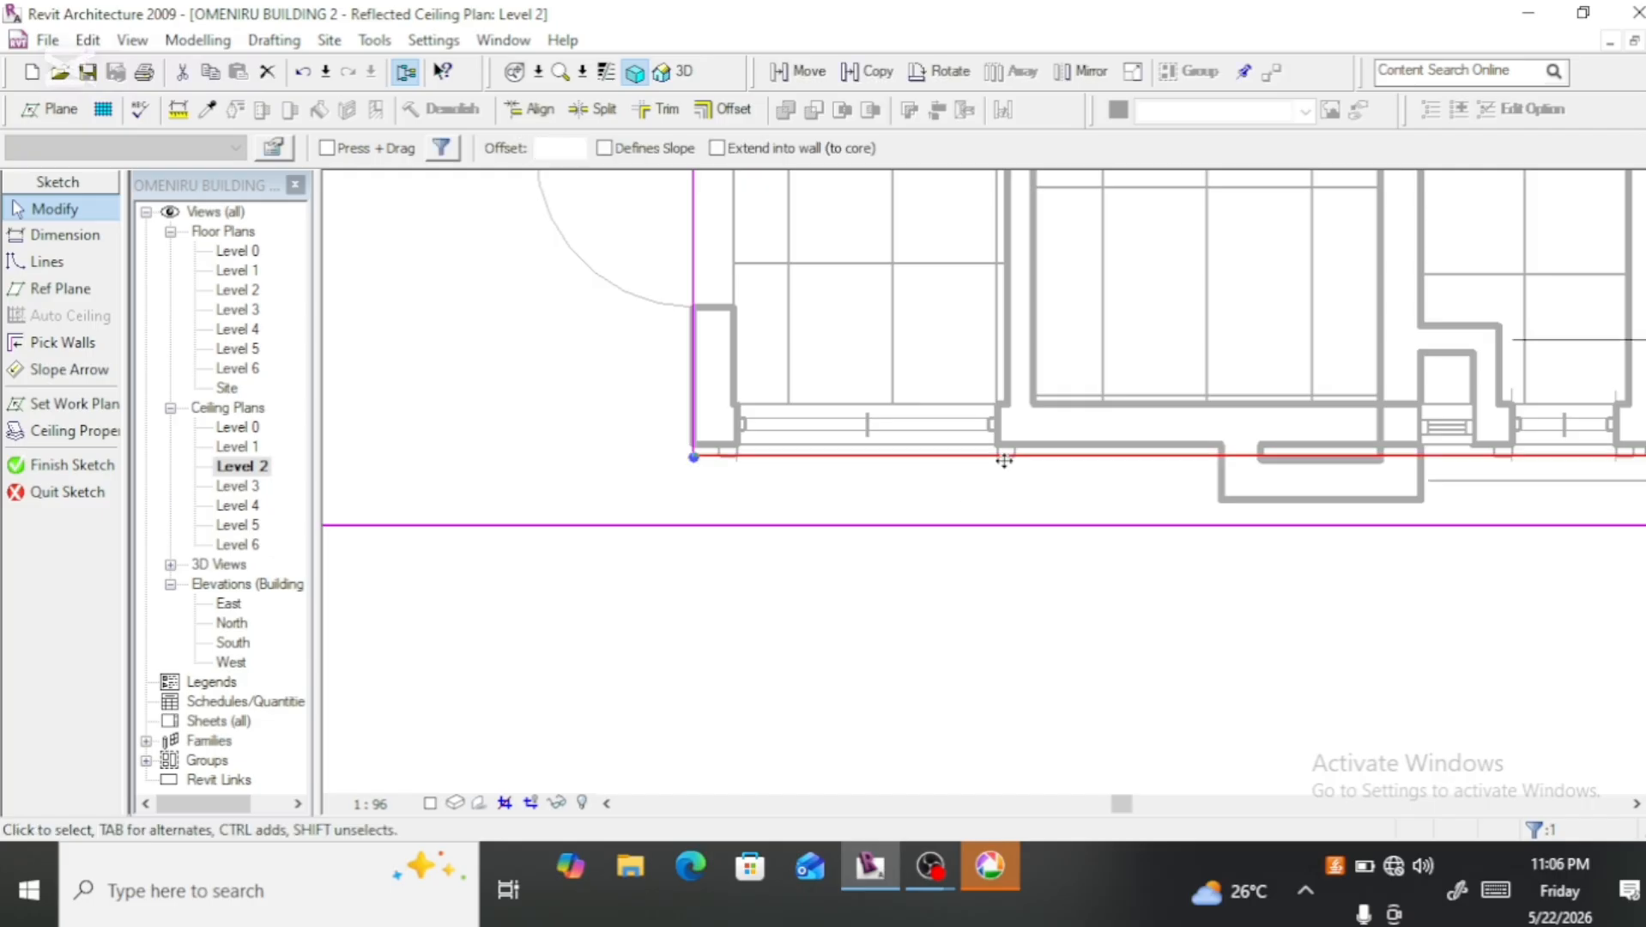
pyautogui.scroll(2, 1045, 483)
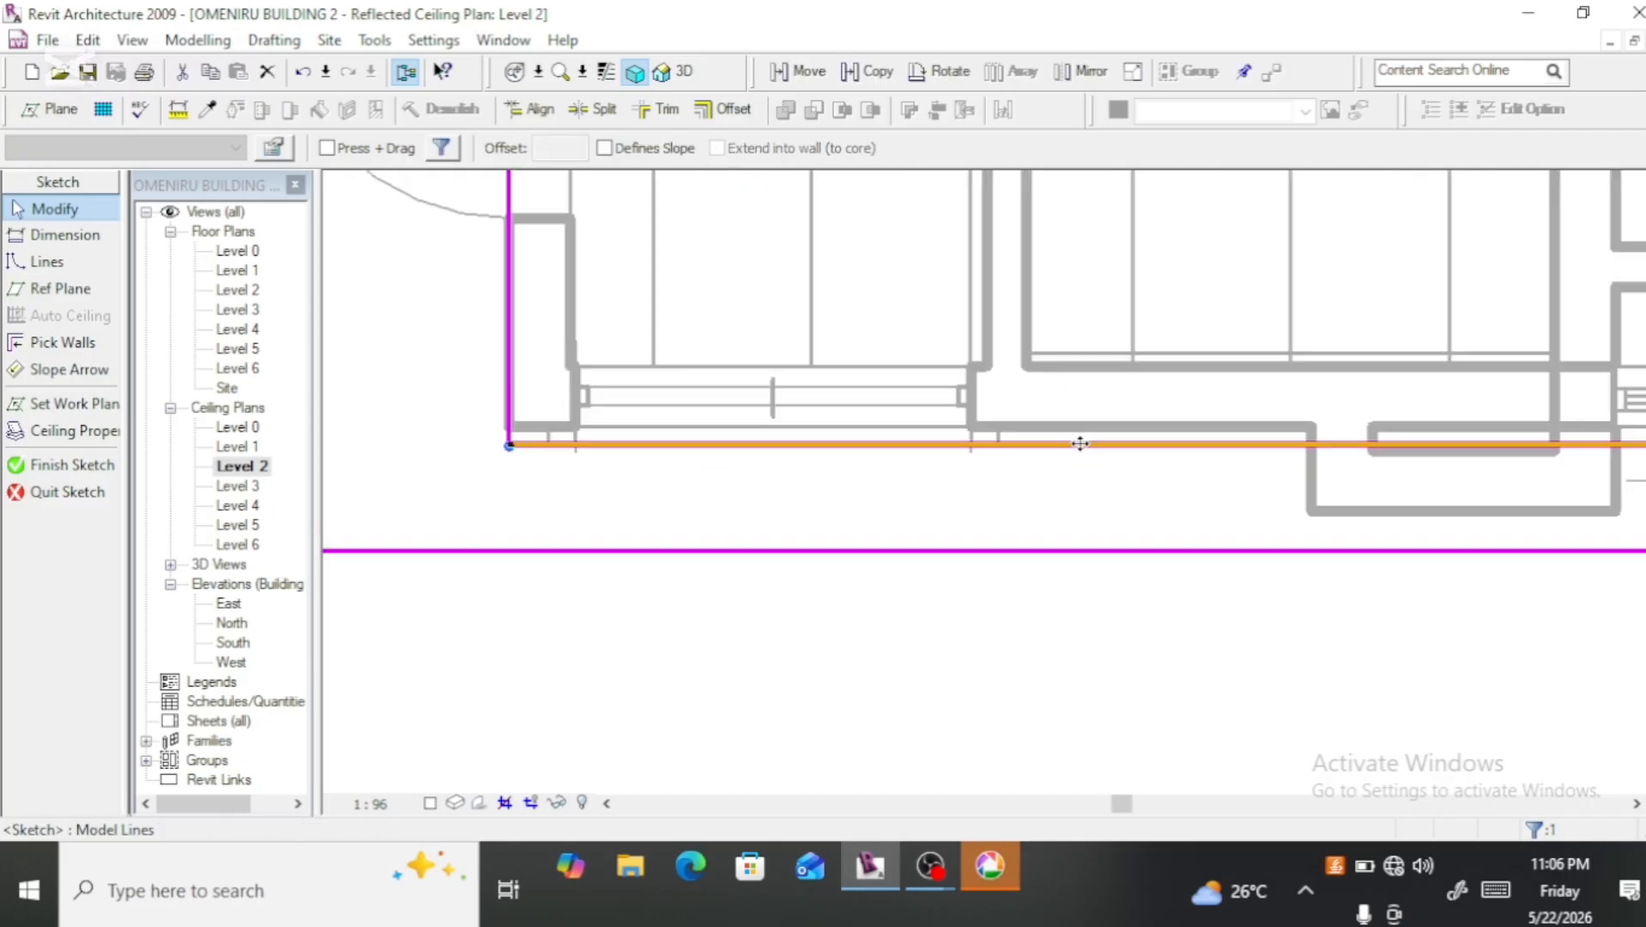
pyautogui.moveTo(1078, 417)
pyautogui.mouseDown()
pyautogui.moveTo(1075, 448)
pyautogui.moveTo(1082, 430)
pyautogui.mouseUp()
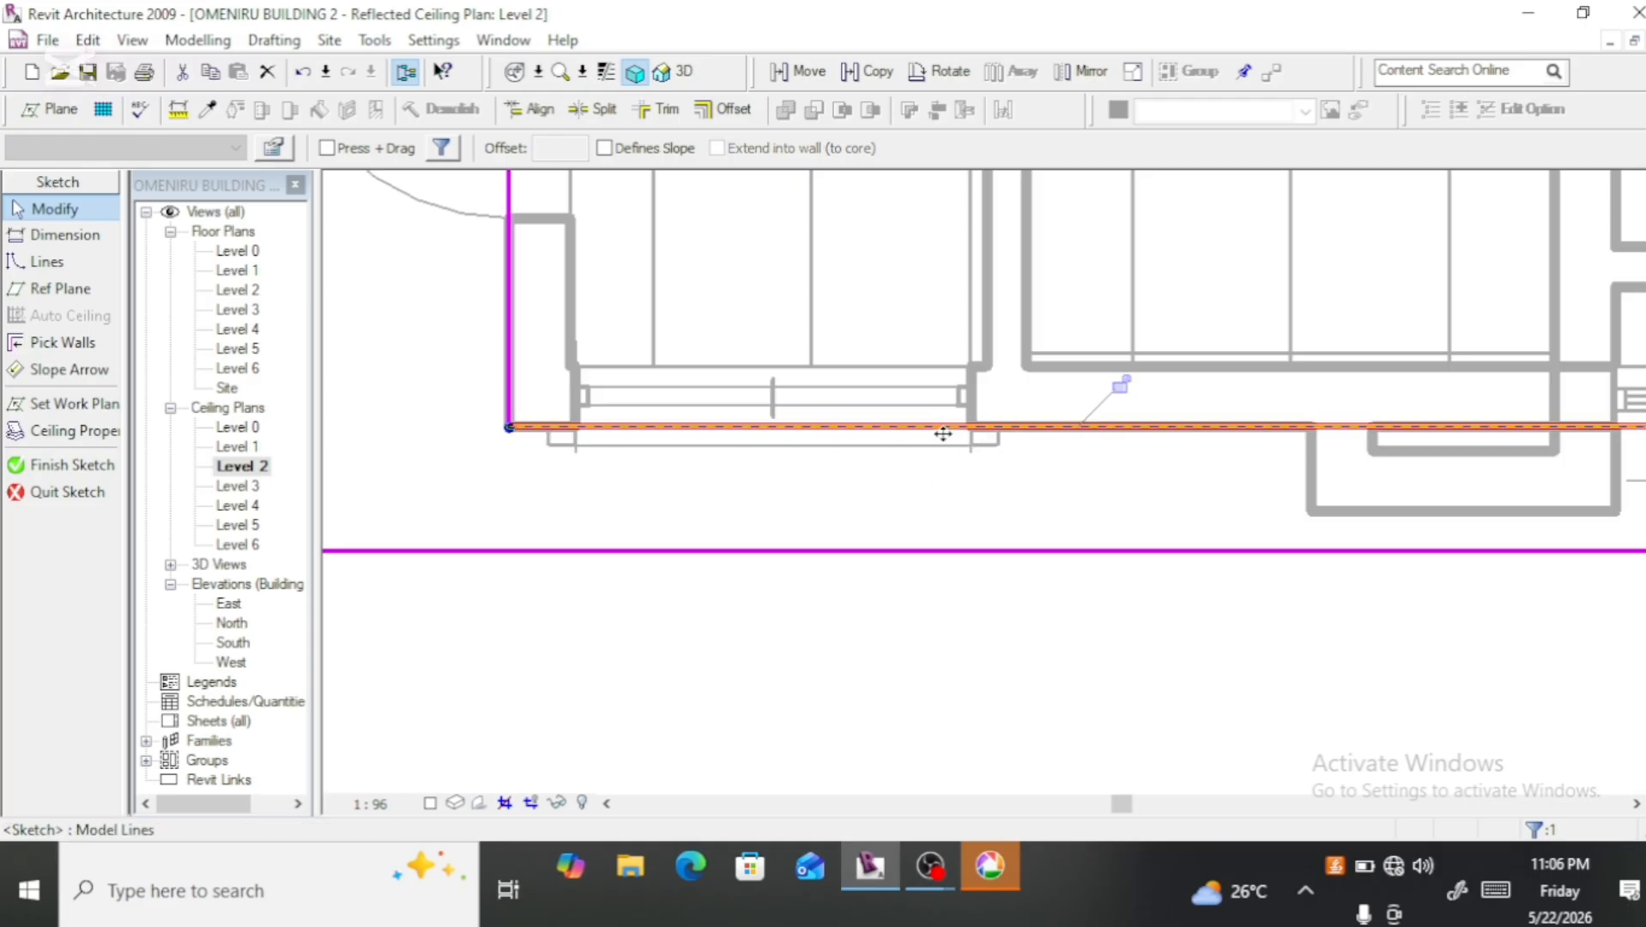
pyautogui.scroll(-2, 947, 426)
pyautogui.scroll(-5, 946, 427)
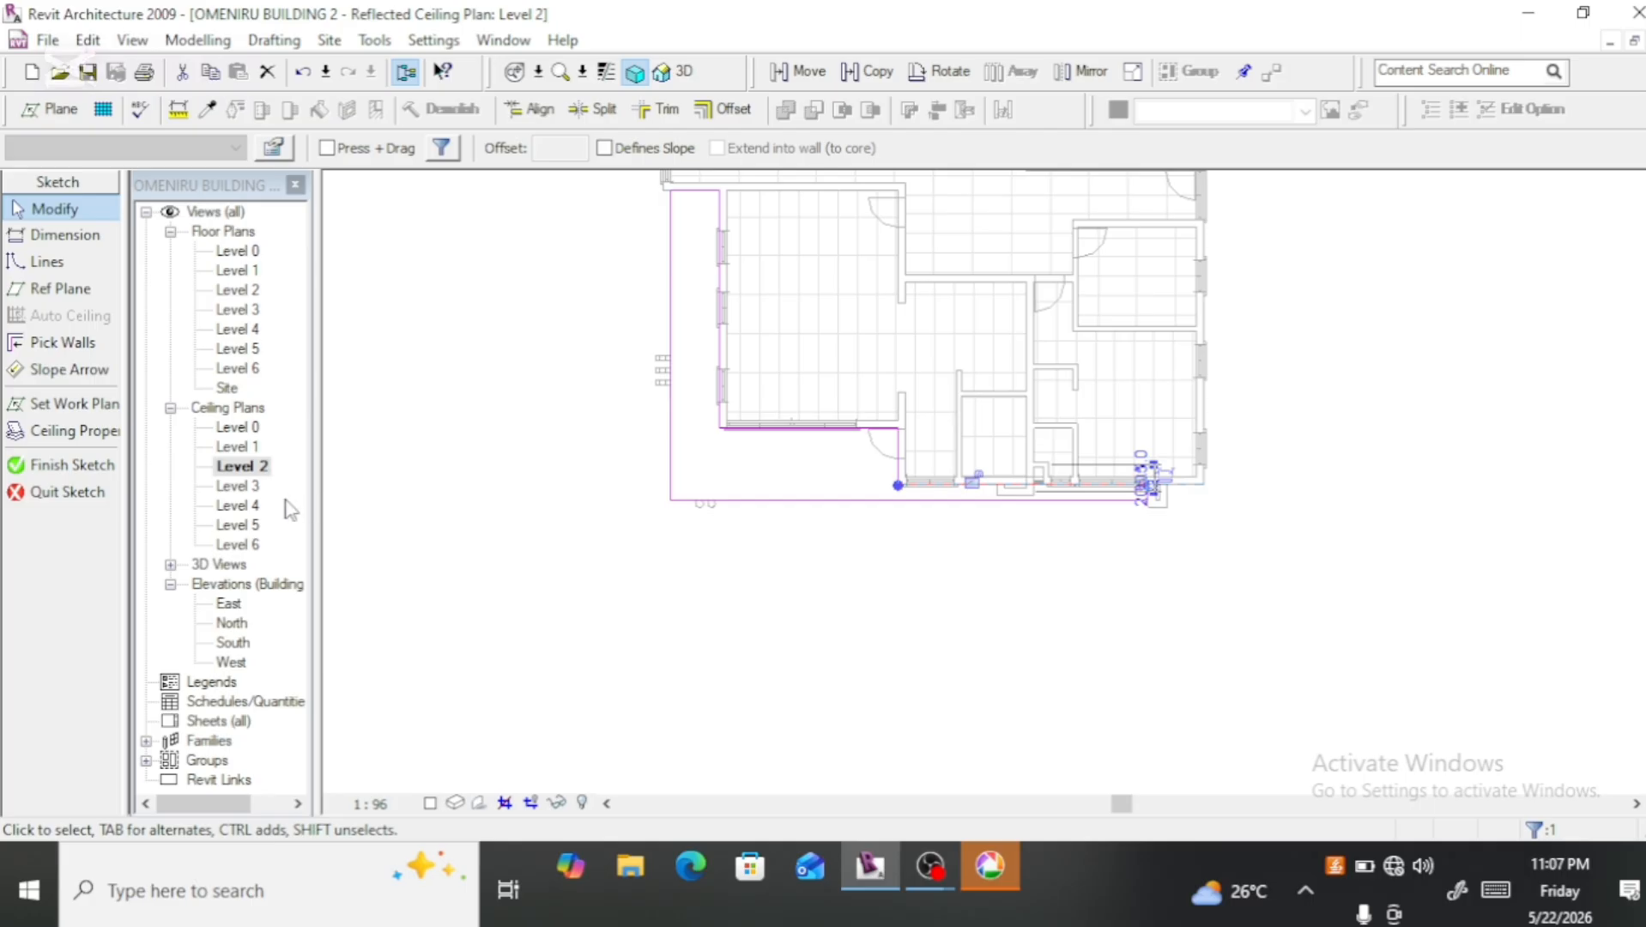
pyautogui.click(91, 468)
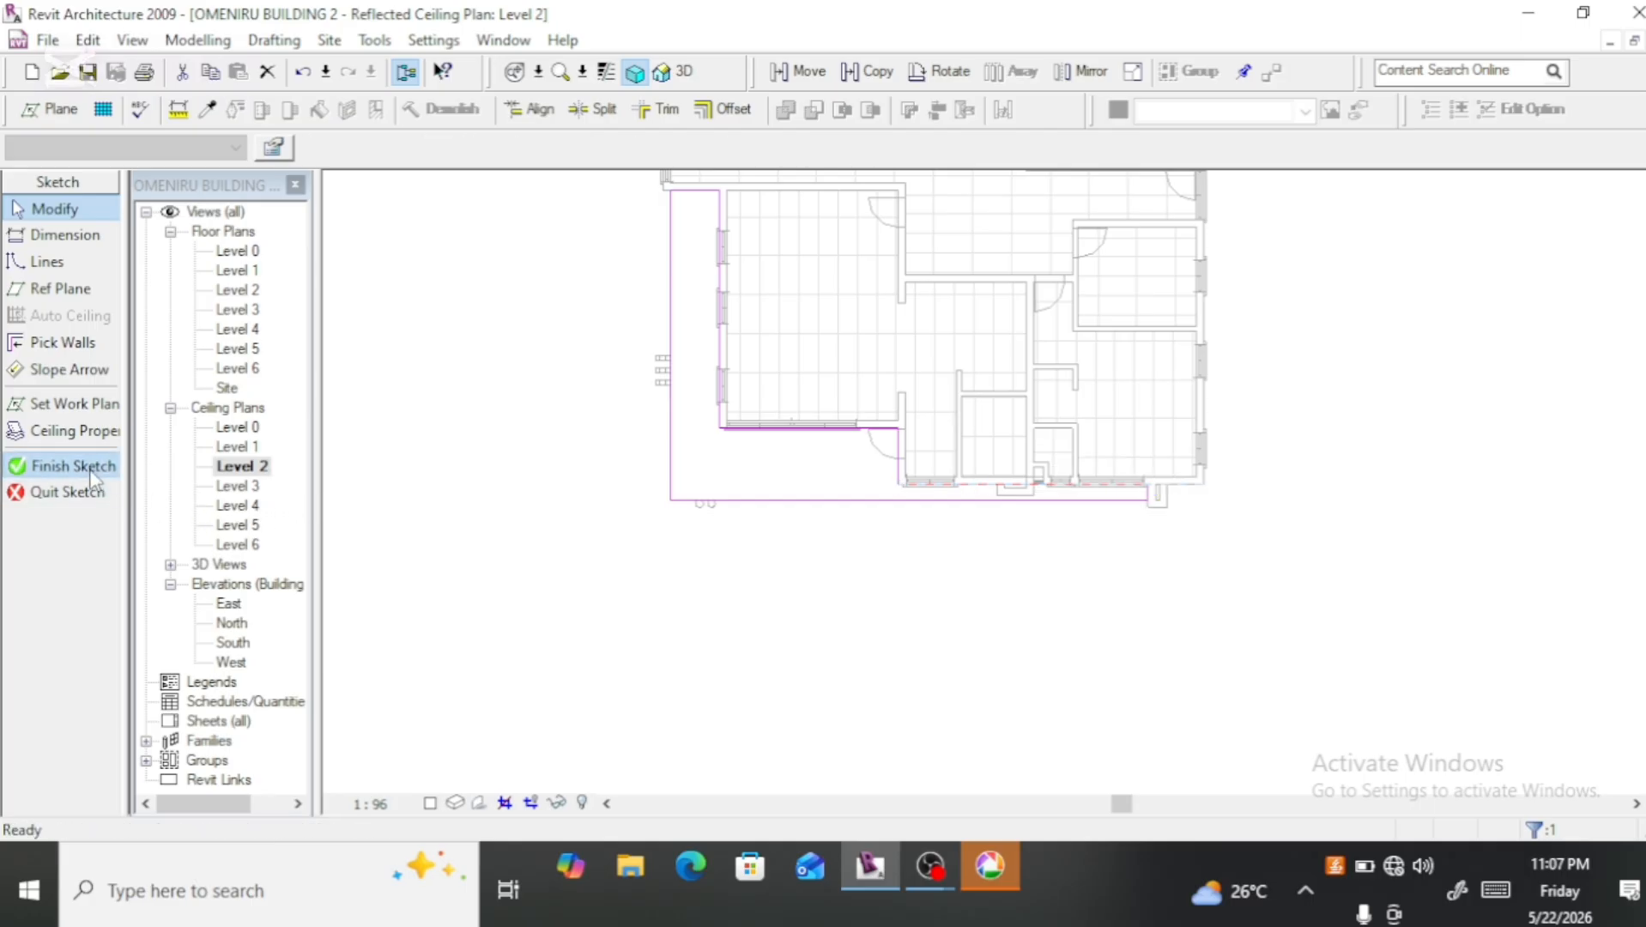
# Step: Set the balcony ceiling's height offset from Level 2 to 3000
pyautogui.click(791, 507)
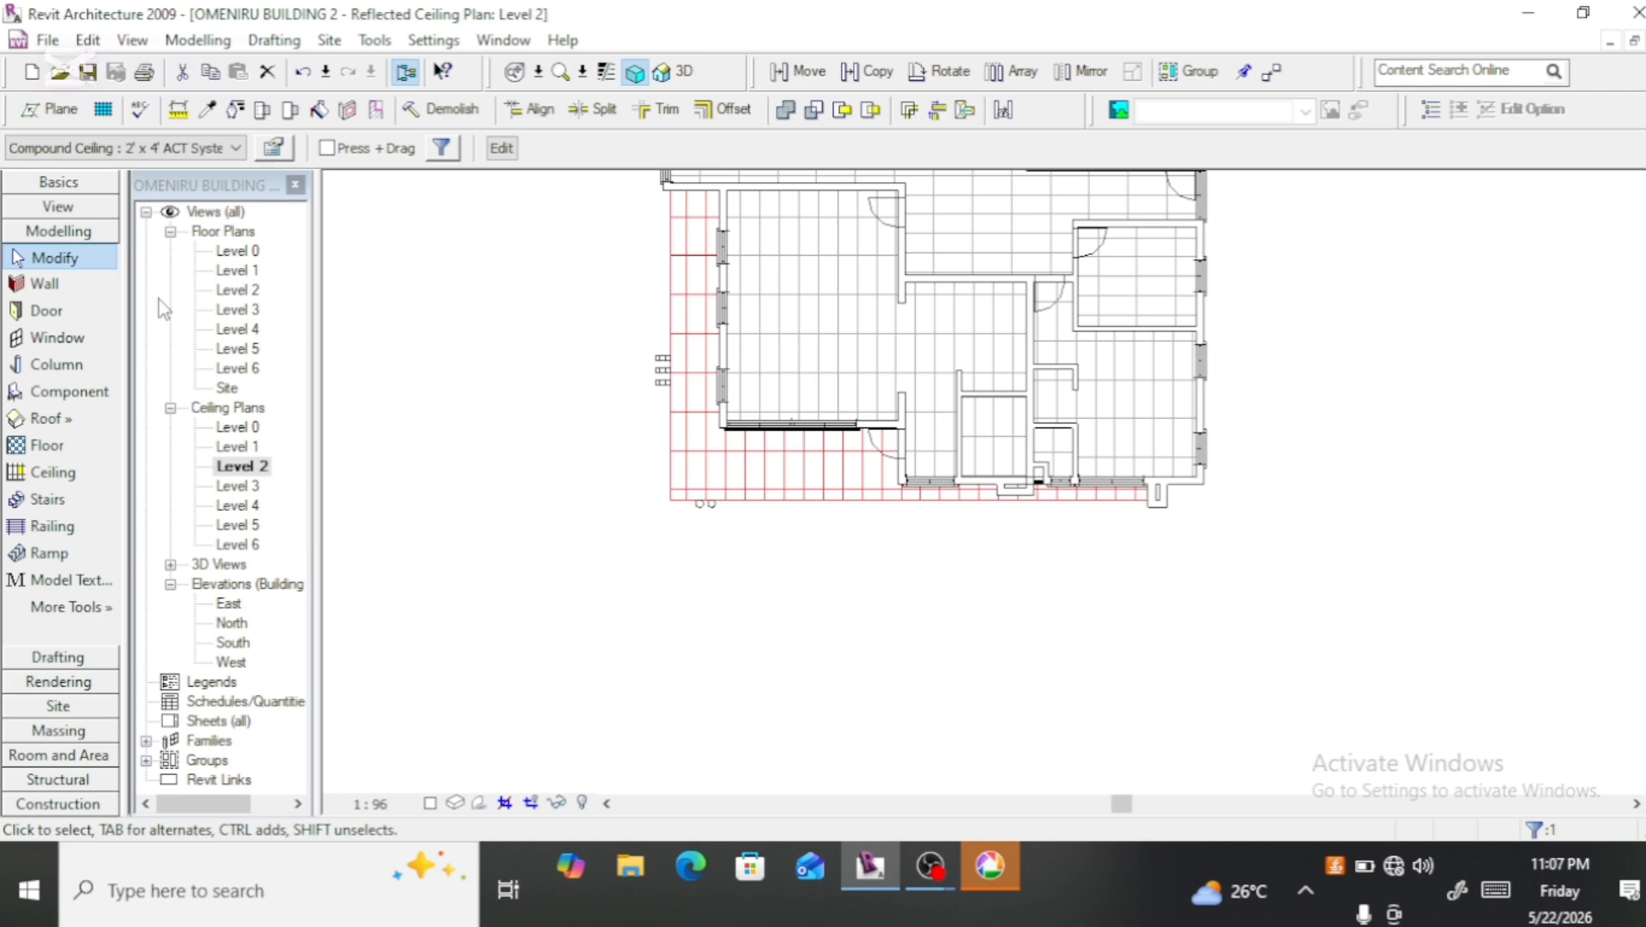
pyautogui.click(262, 150)
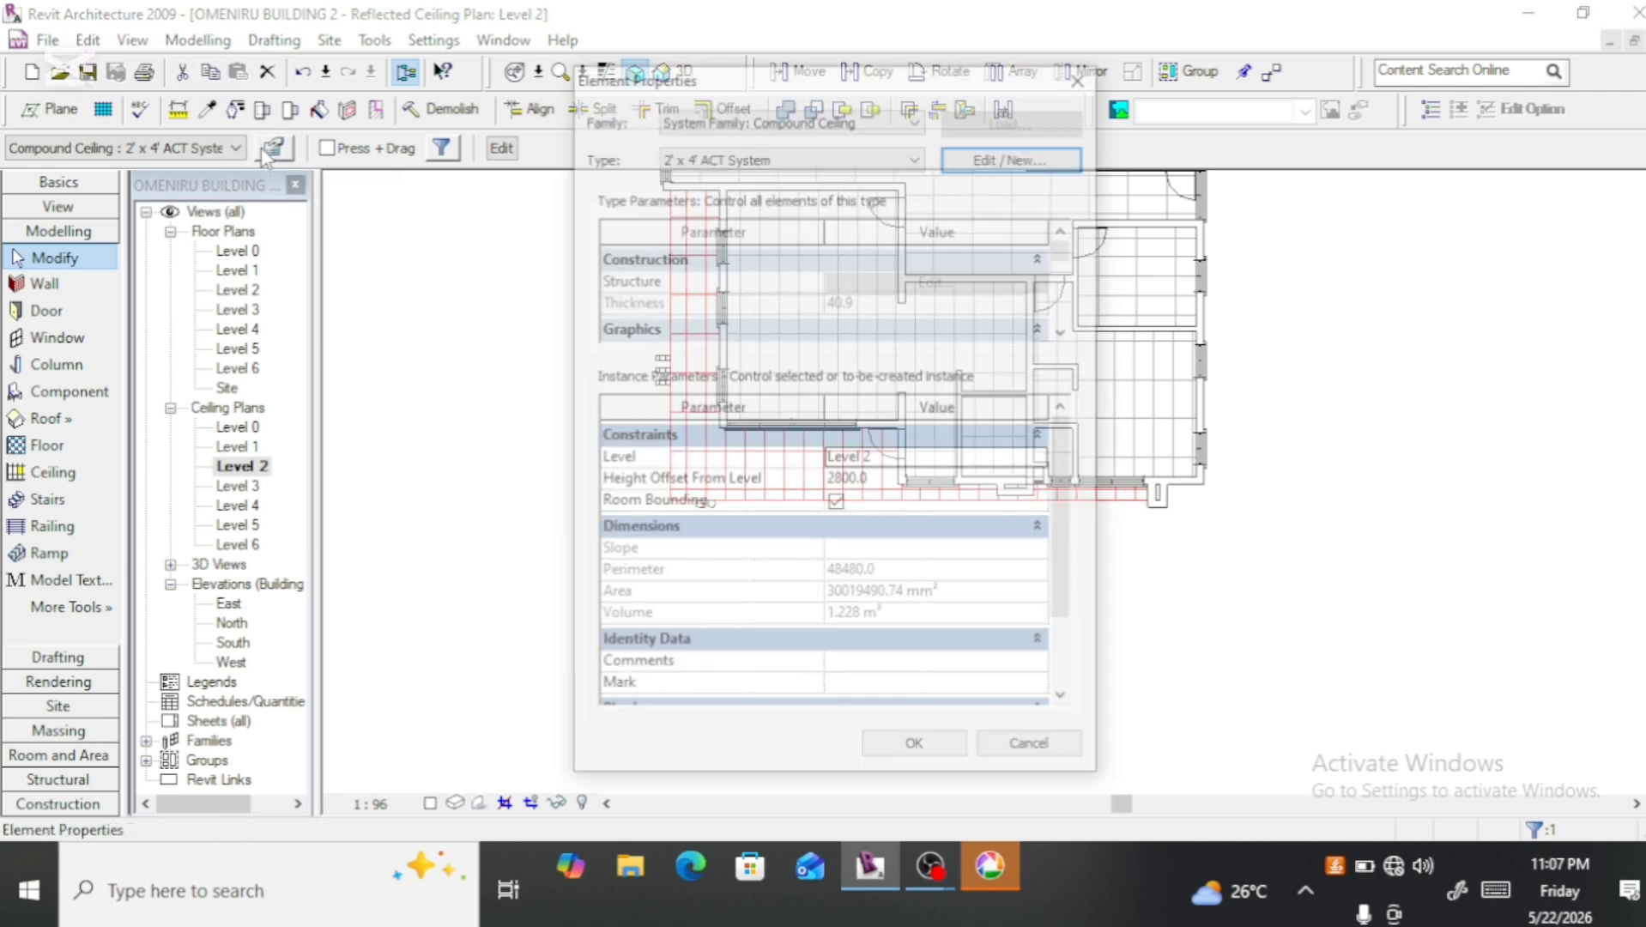
pyautogui.click(843, 481)
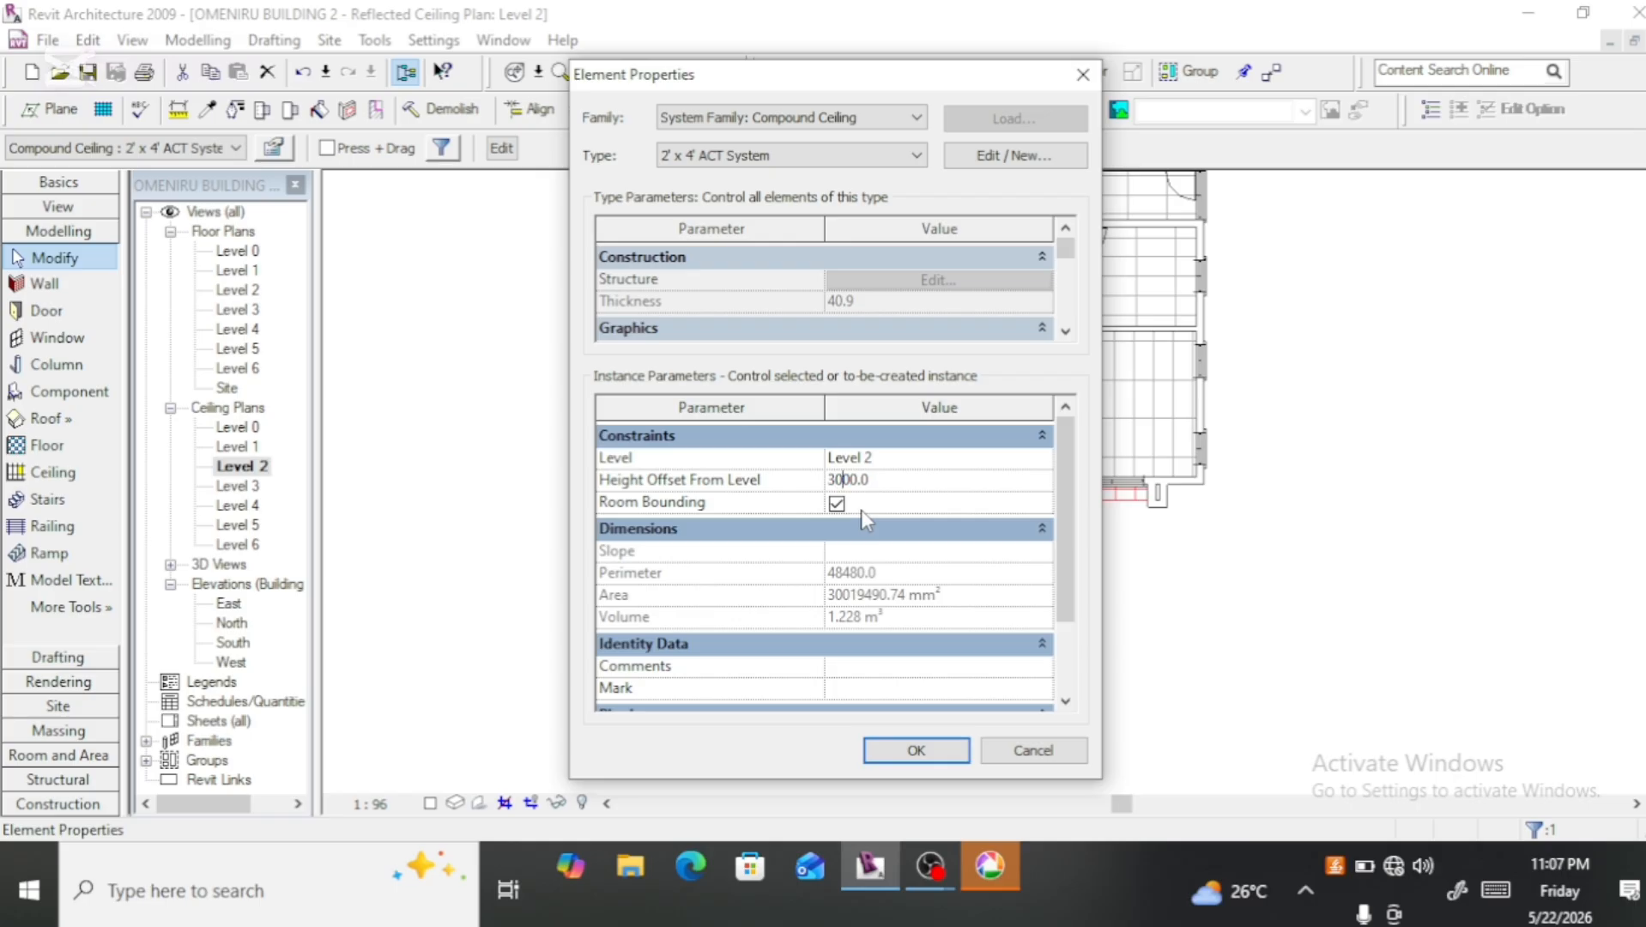
pyautogui.click(902, 751)
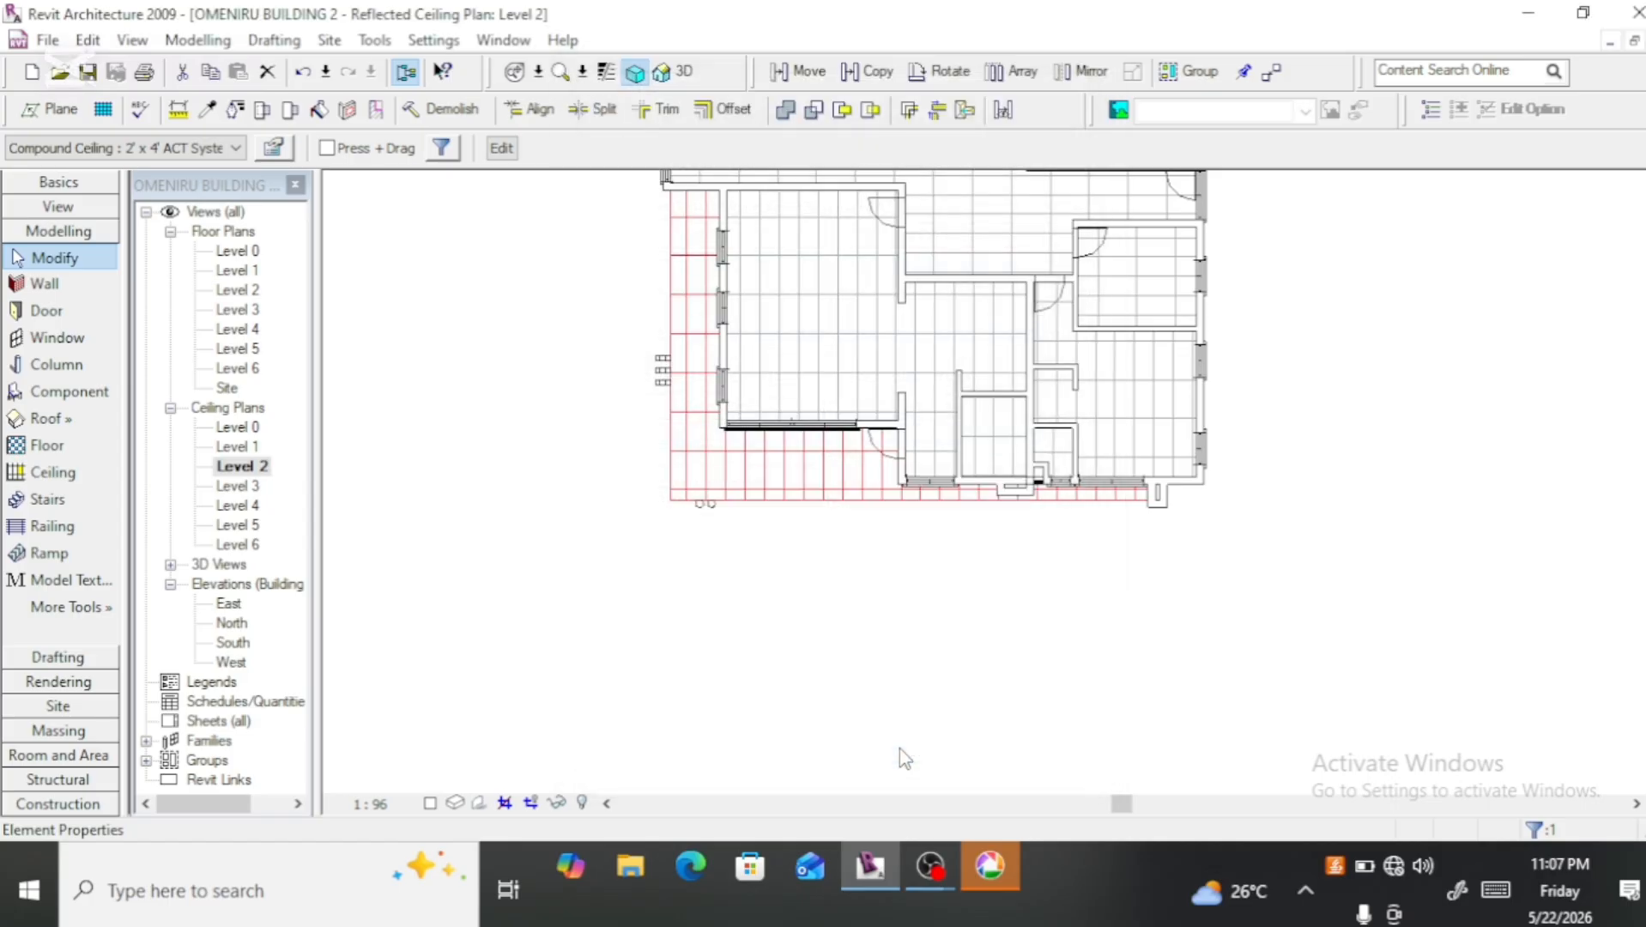
# Step: Check the balcony ceiling and roof in the 3D view, the Level 3 ceiling plan, the Site plan and the Level 3 floor plan
pyautogui.click(685, 73)
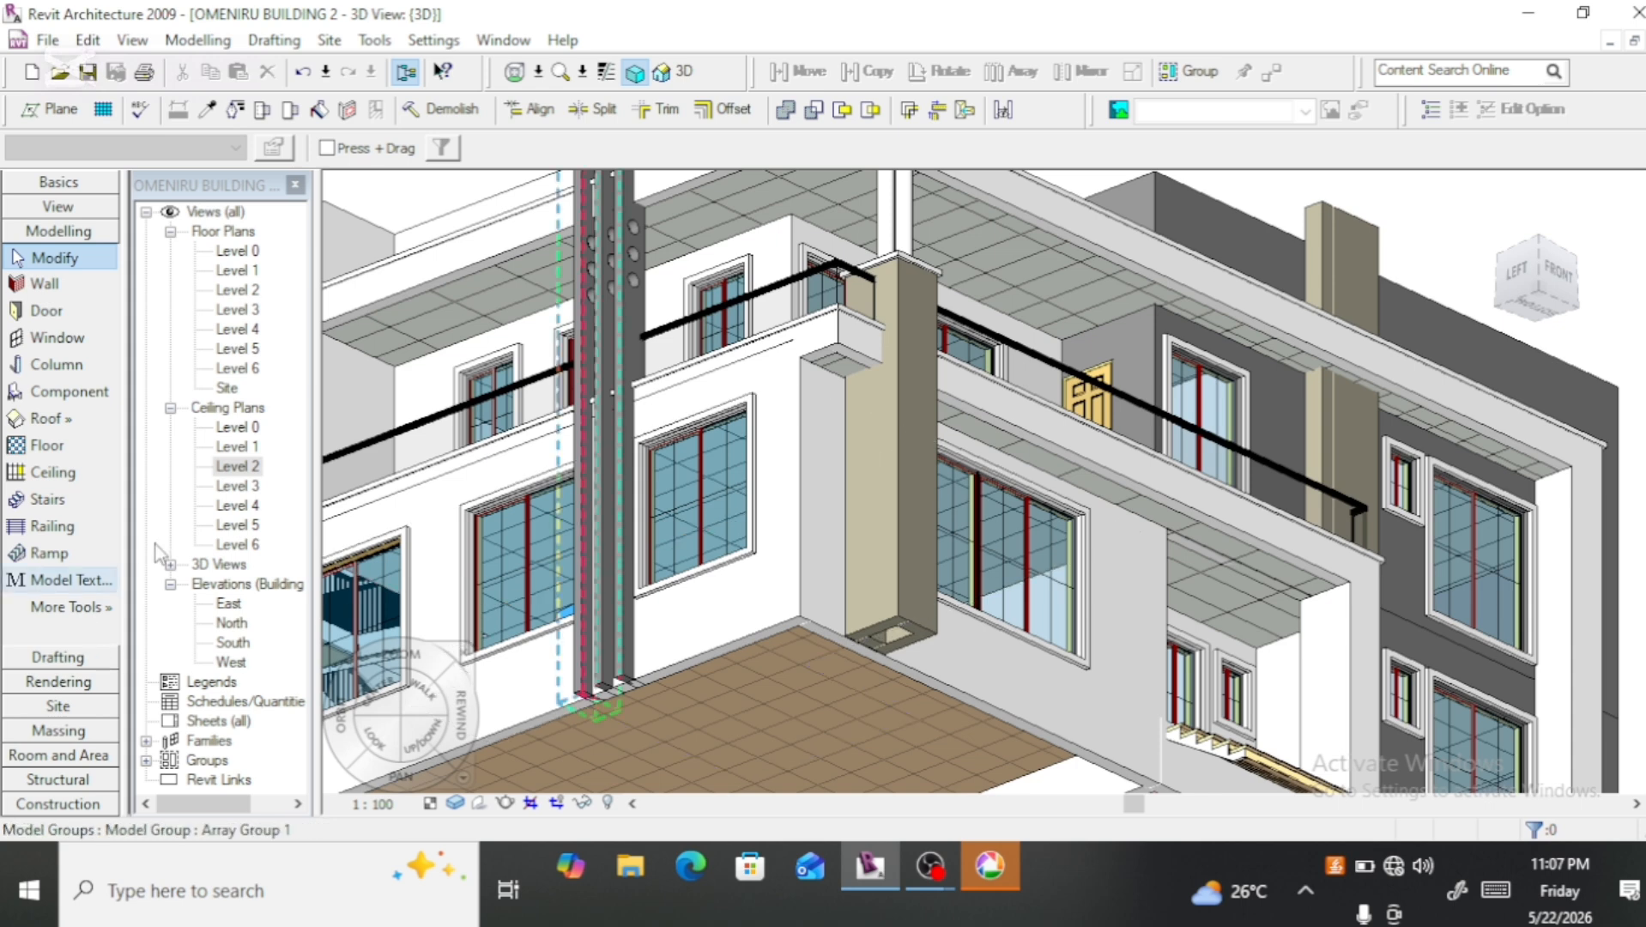
pyautogui.doubleClick(240, 486)
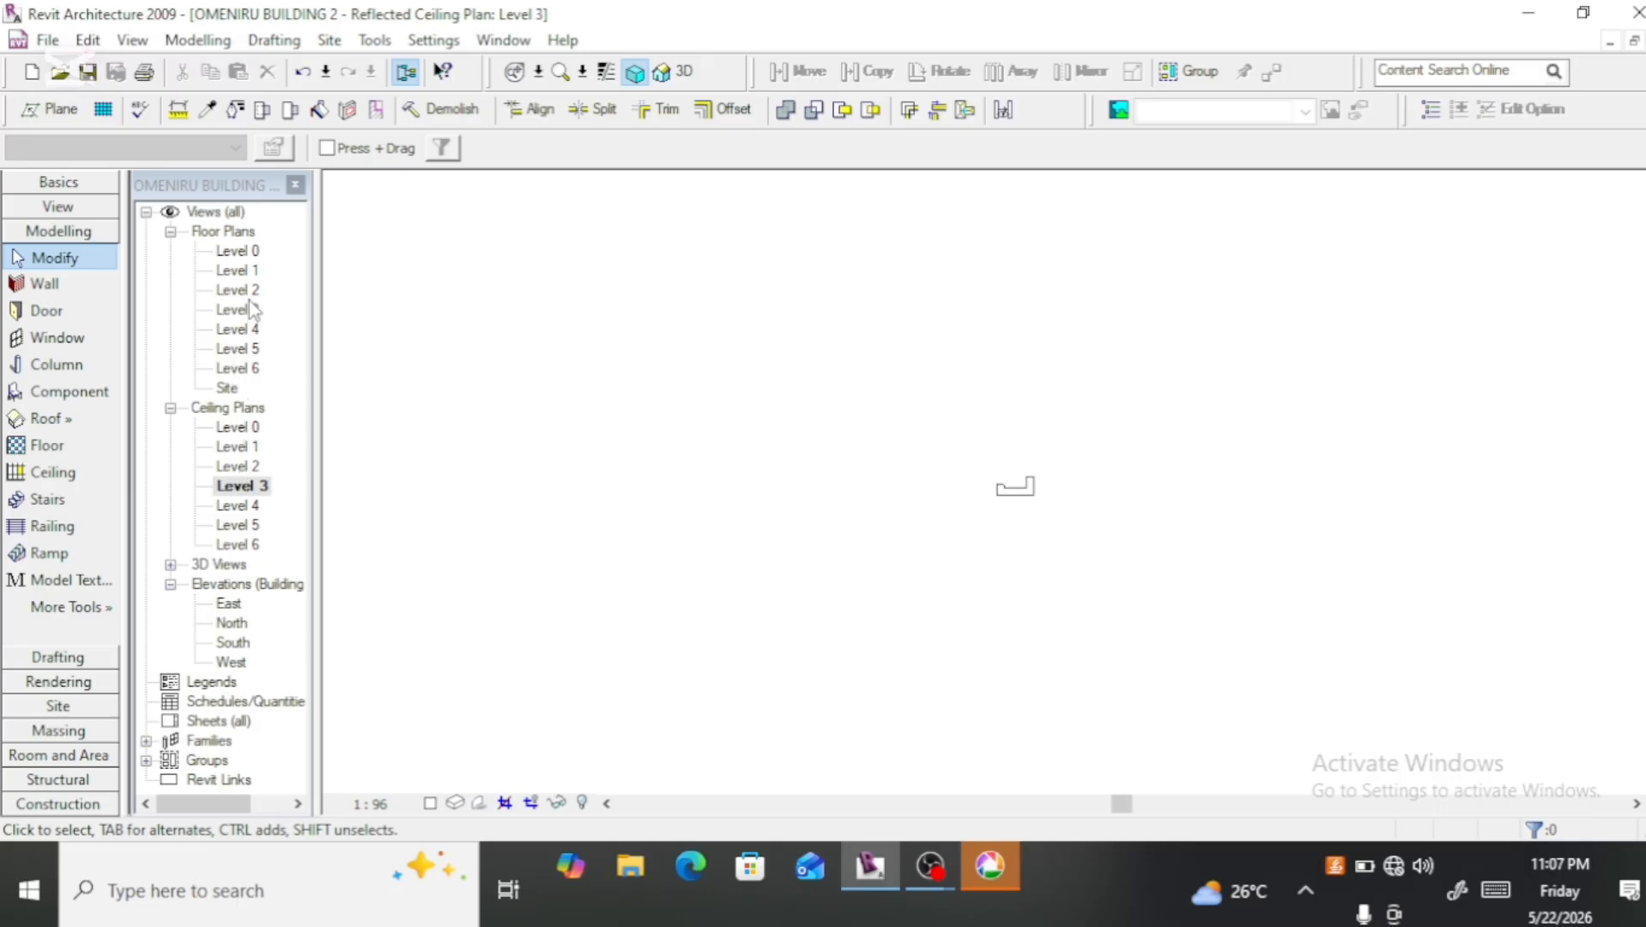
pyautogui.doubleClick(228, 388)
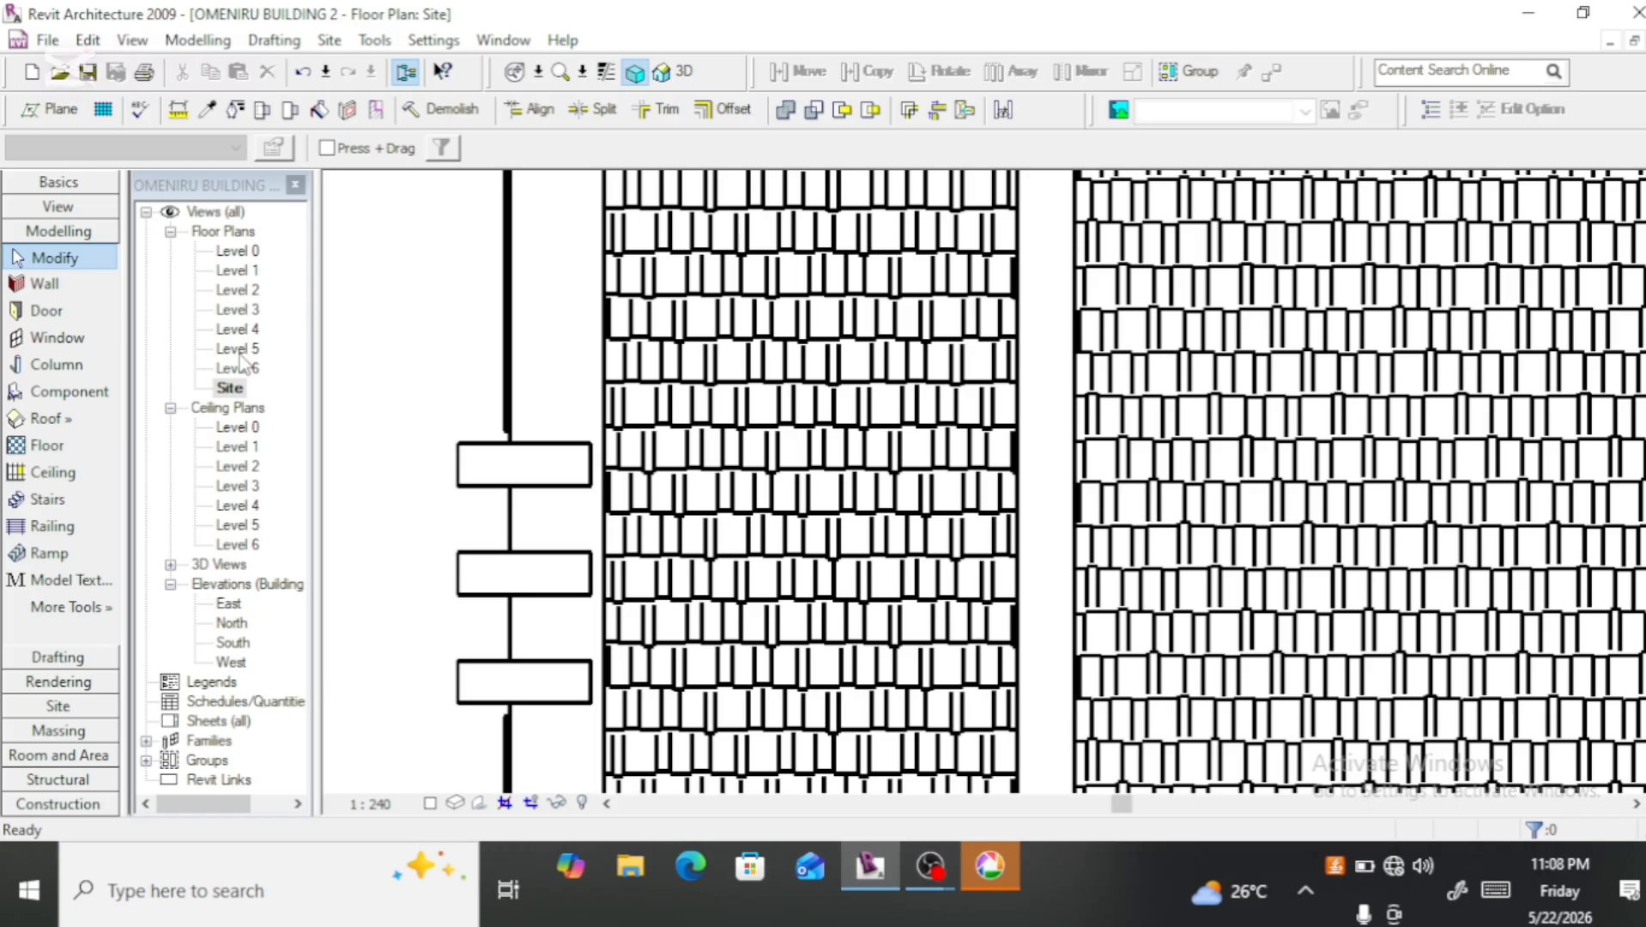
pyautogui.doubleClick(238, 309)
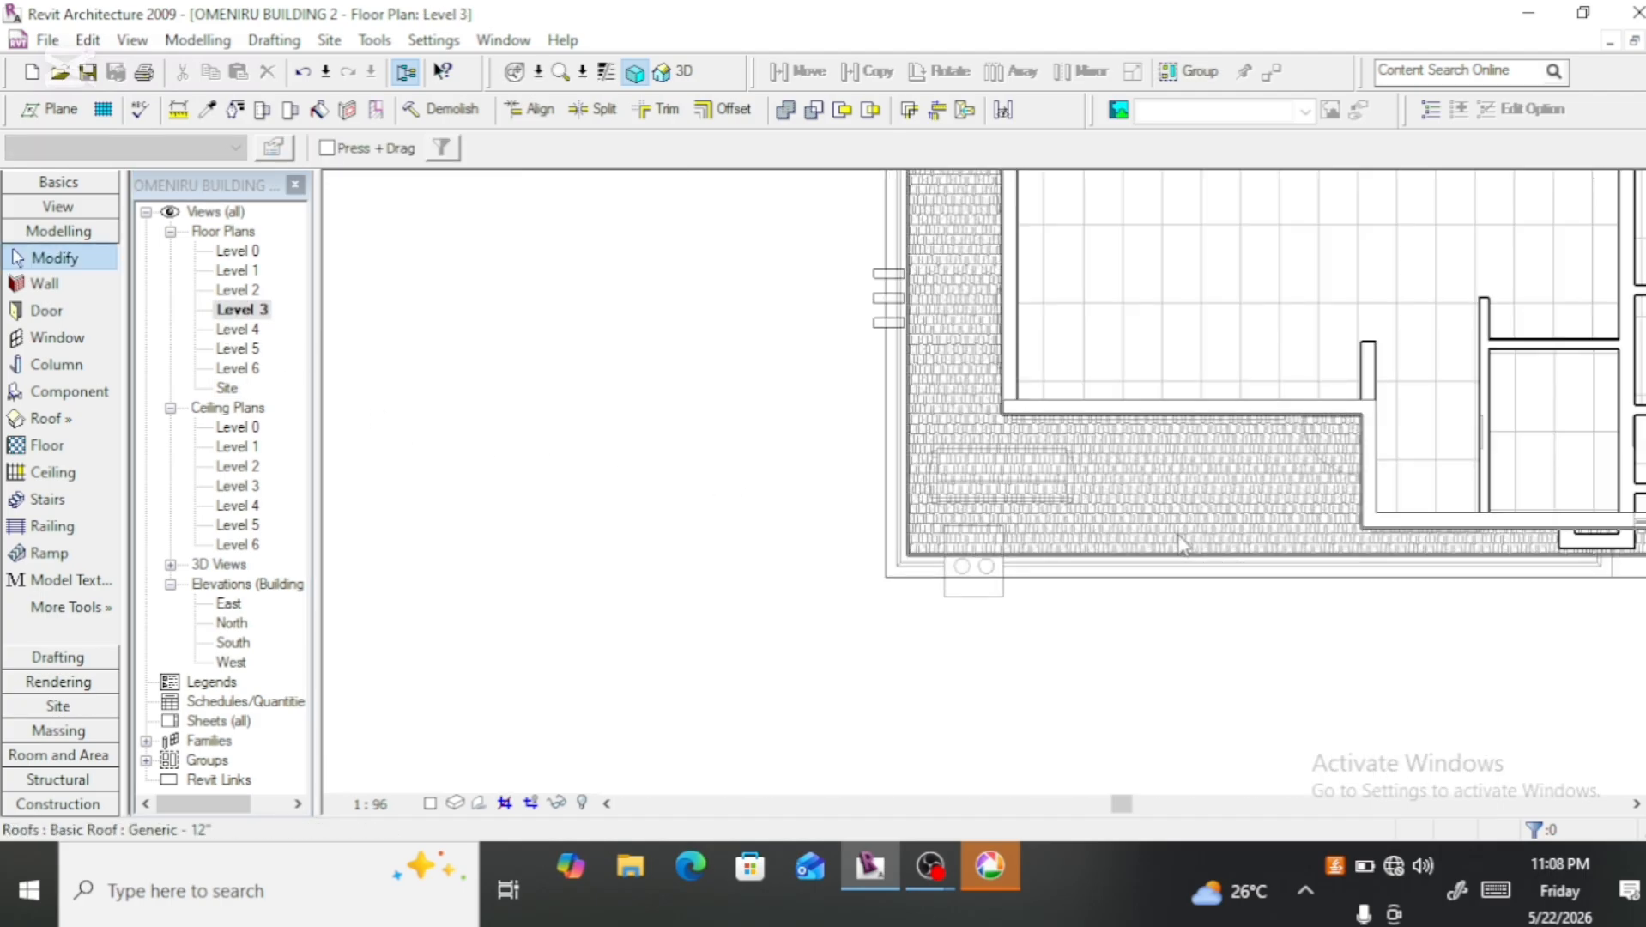
pyautogui.scroll(3, 1156, 549)
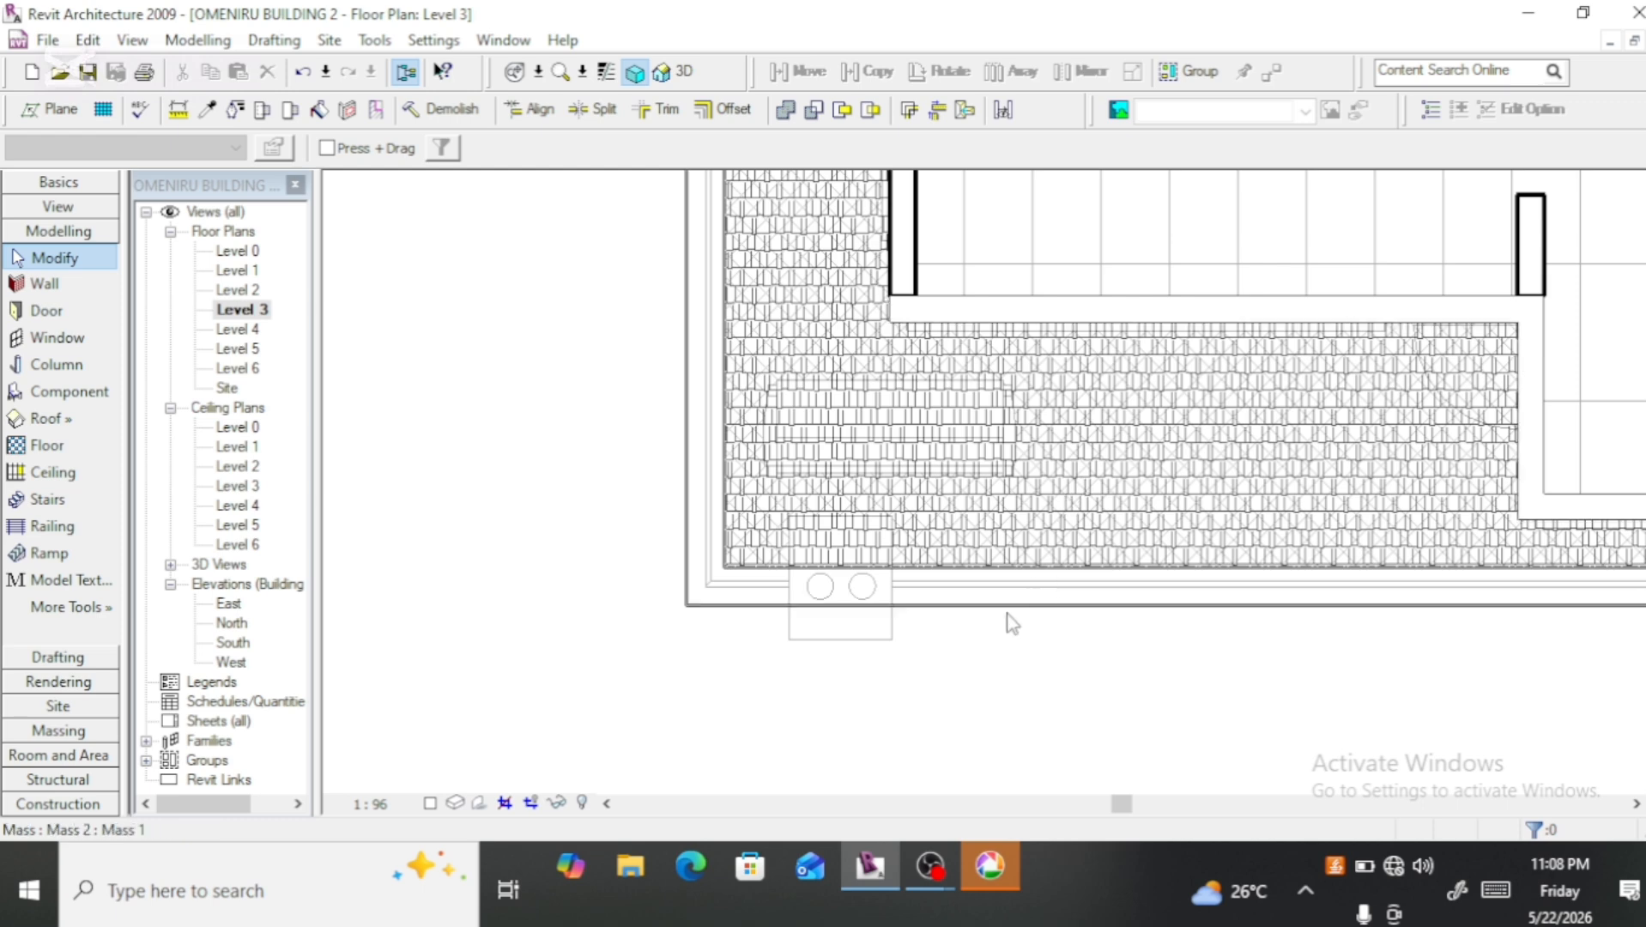
pyautogui.scroll(3, 1023, 573)
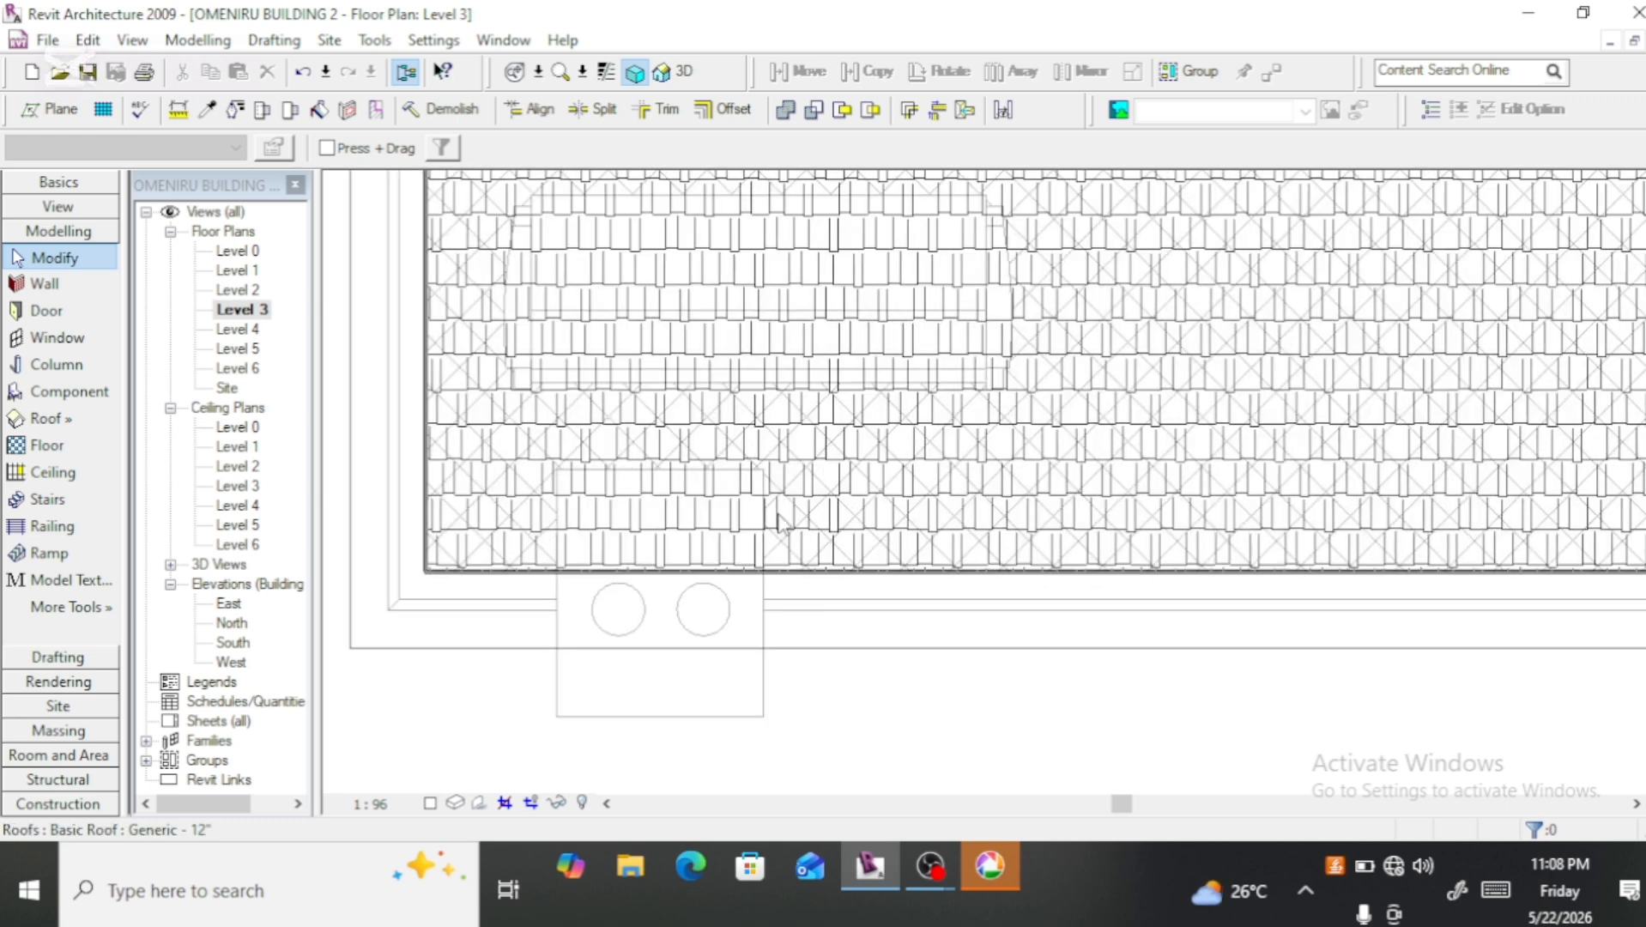
pyautogui.scroll(-5, 811, 438)
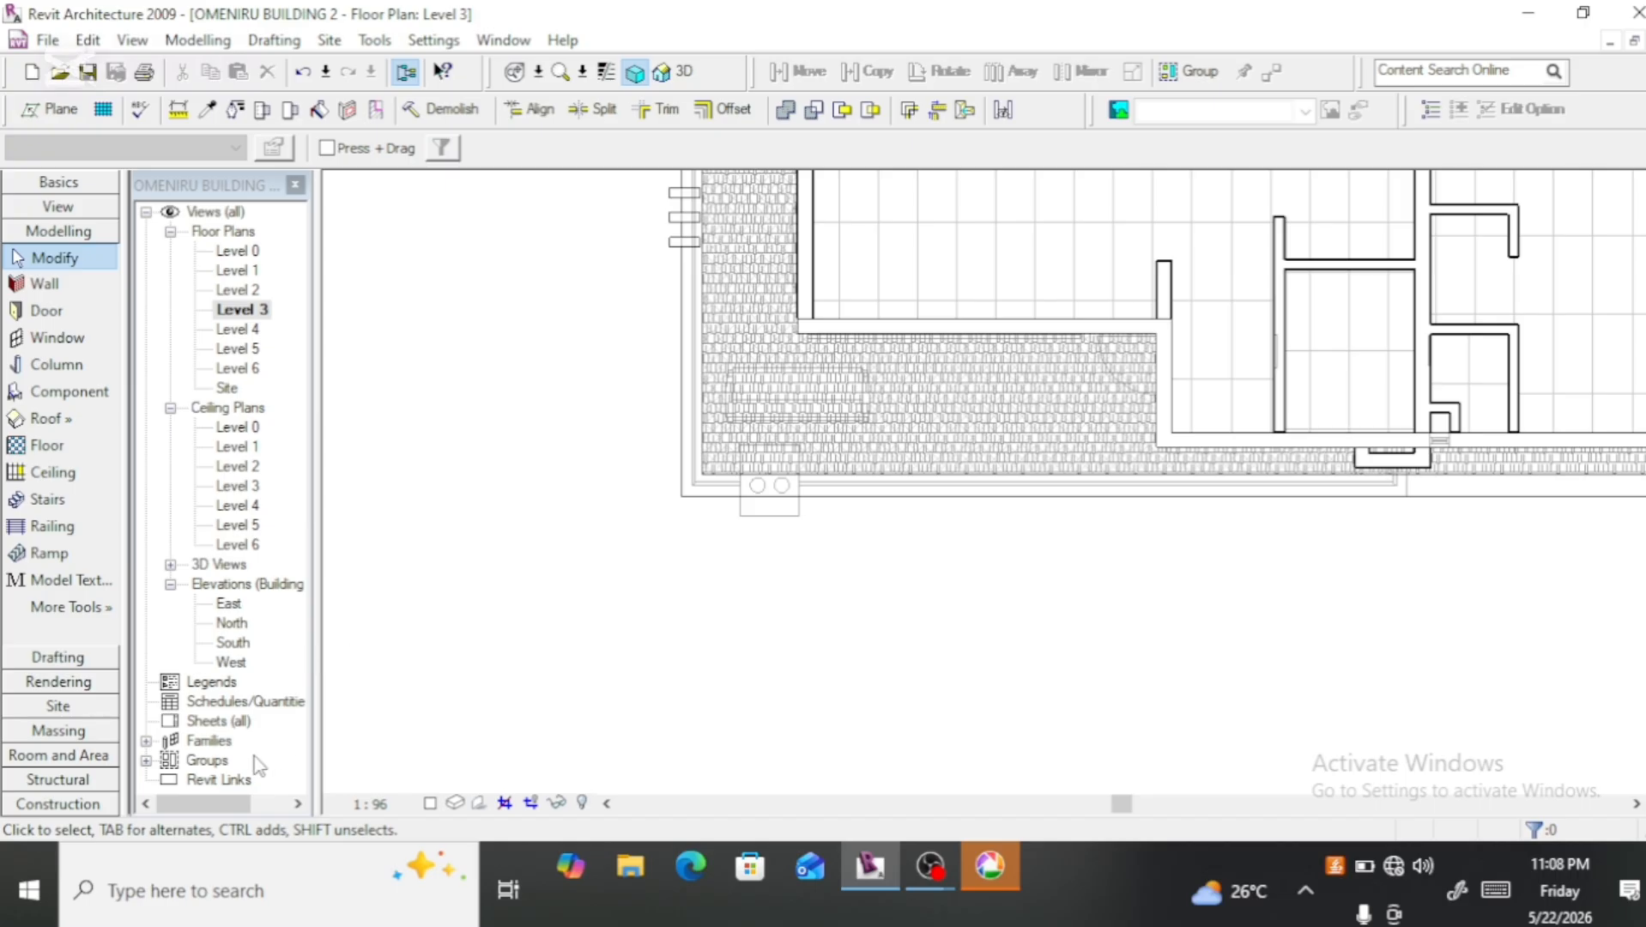
# Step: Set Level 3's elevation to 6700 in the North elevation and reopen the Level 2 ceiling plan
pyautogui.doubleClick(230, 624)
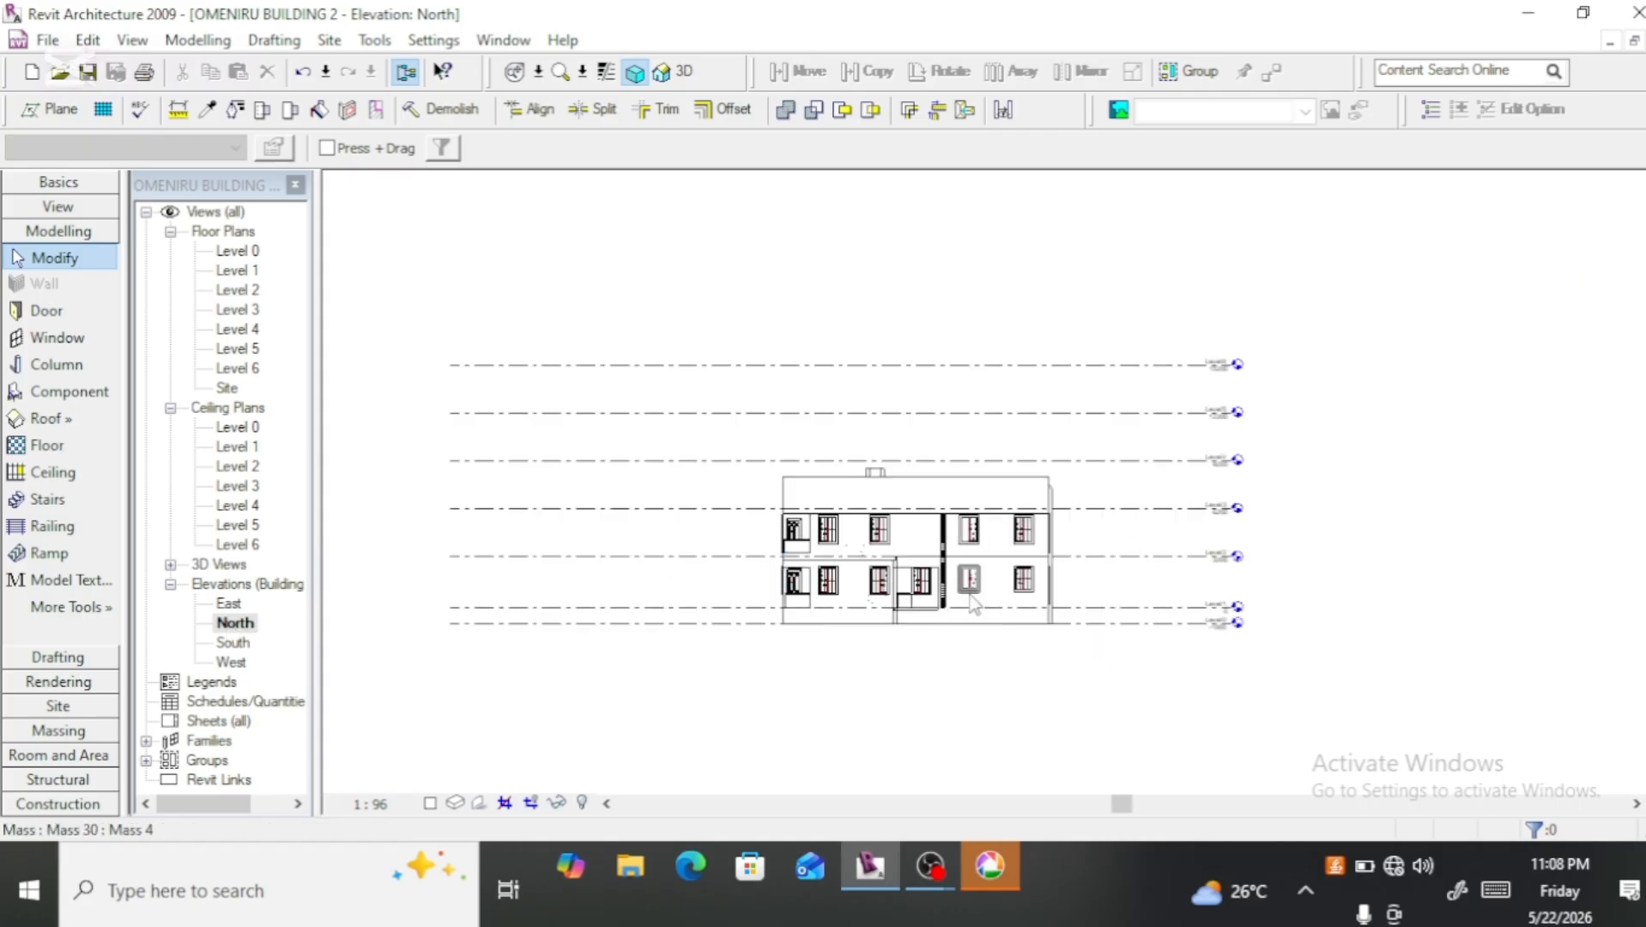
pyautogui.scroll(5, 1103, 559)
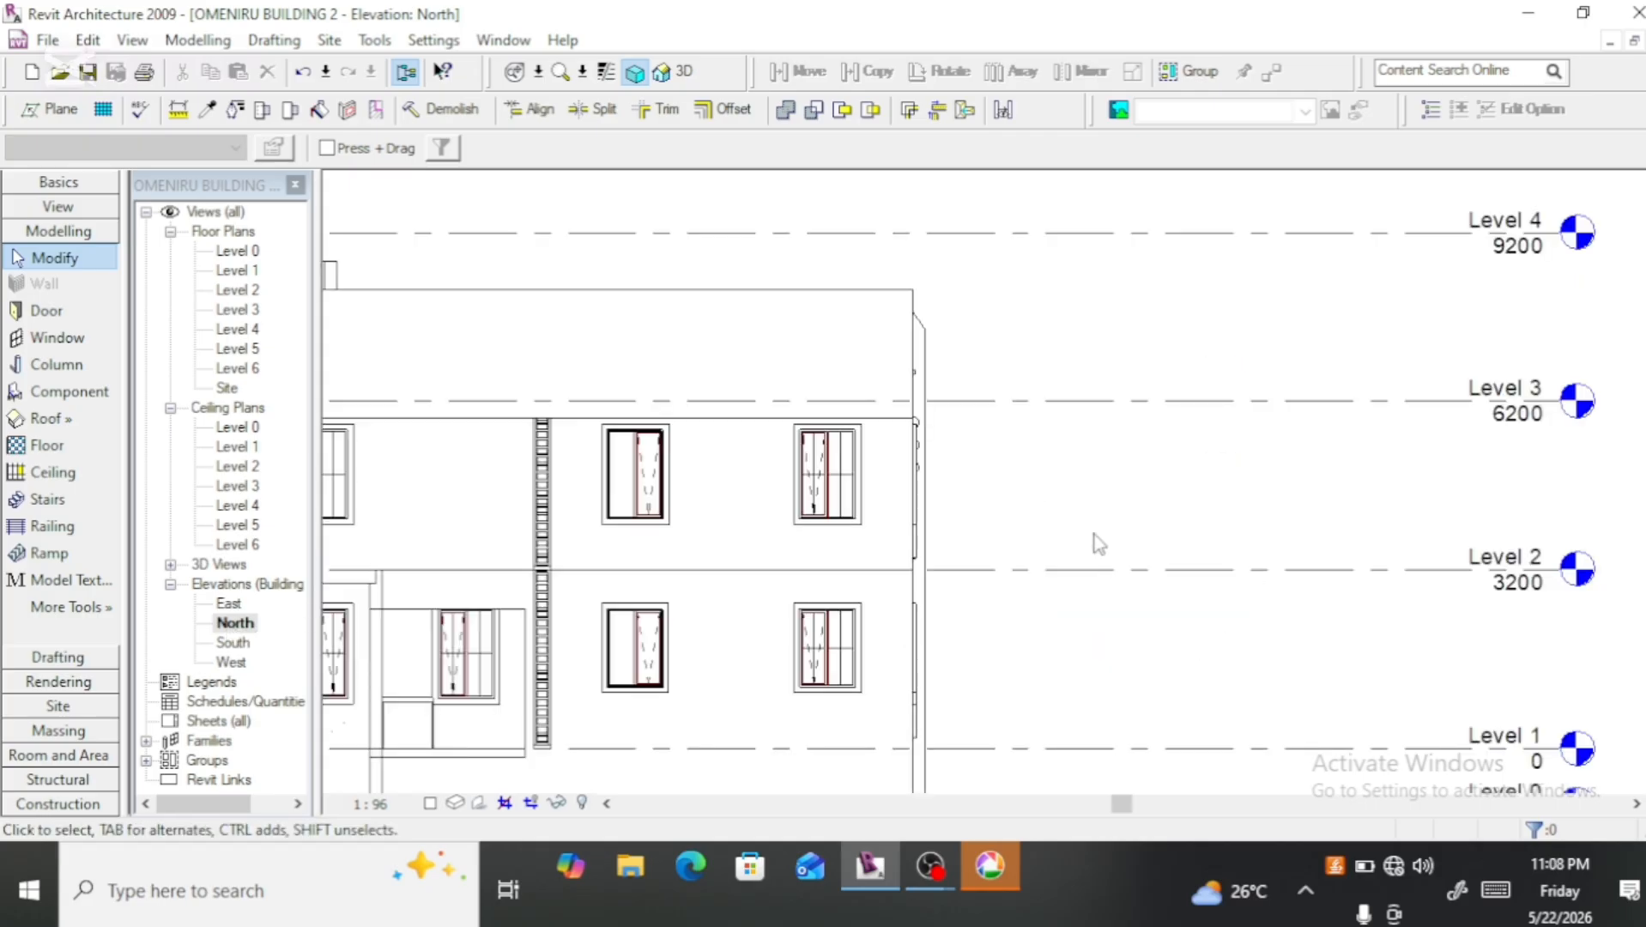
pyautogui.click(1040, 569)
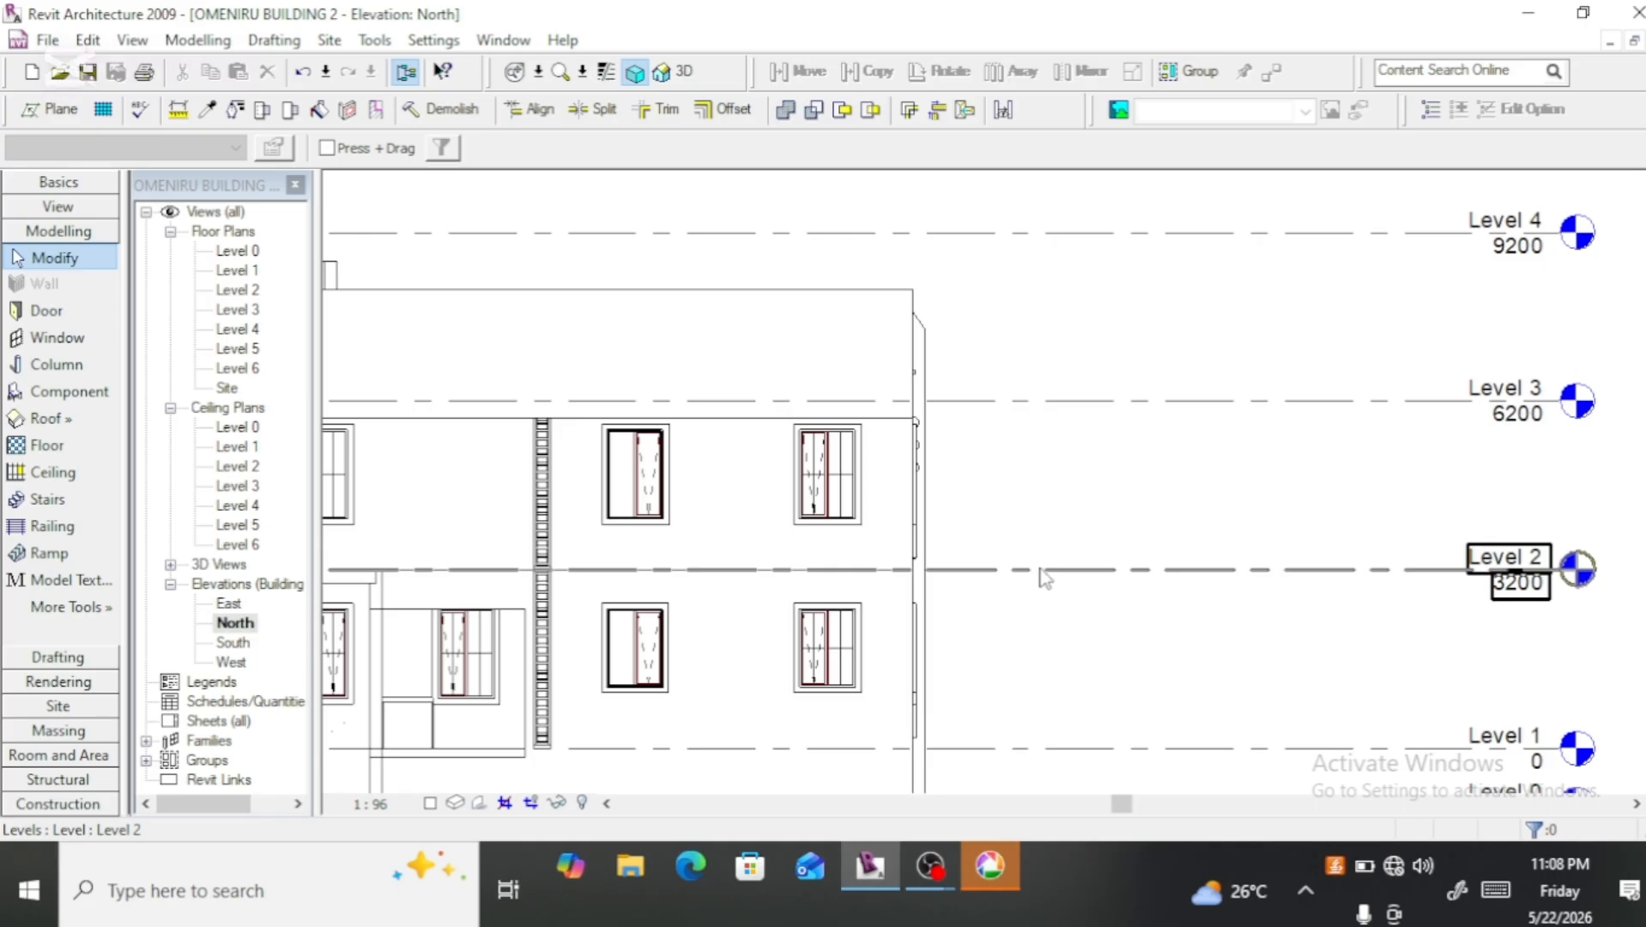
pyautogui.click(1018, 444)
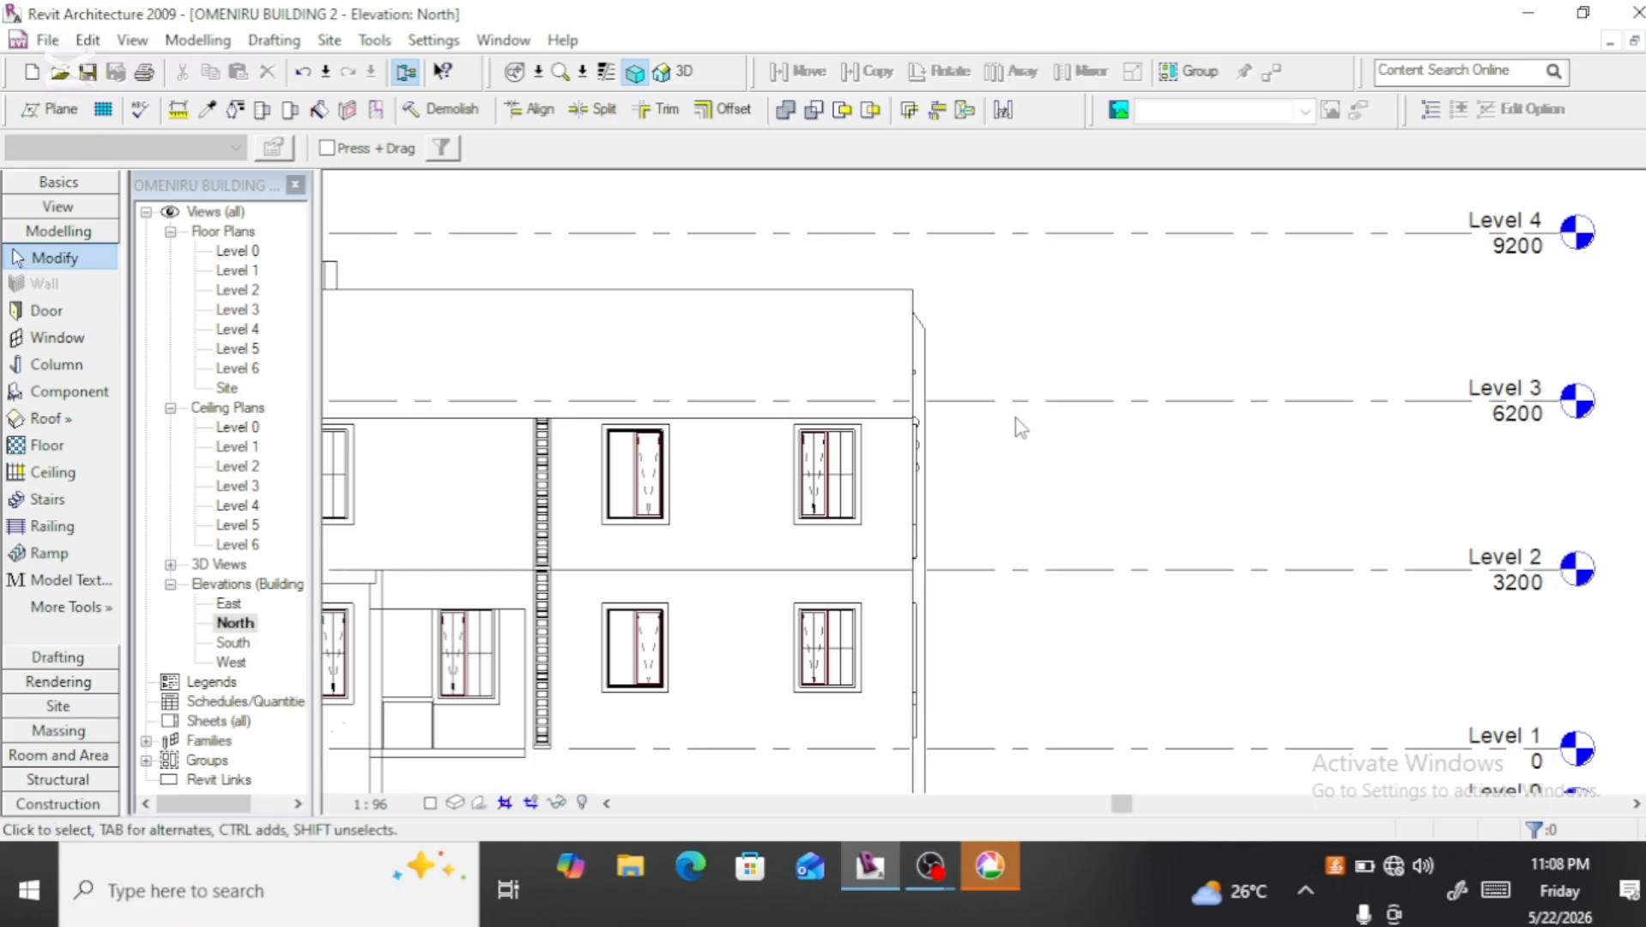
pyautogui.click(1013, 402)
pyautogui.click(1010, 402)
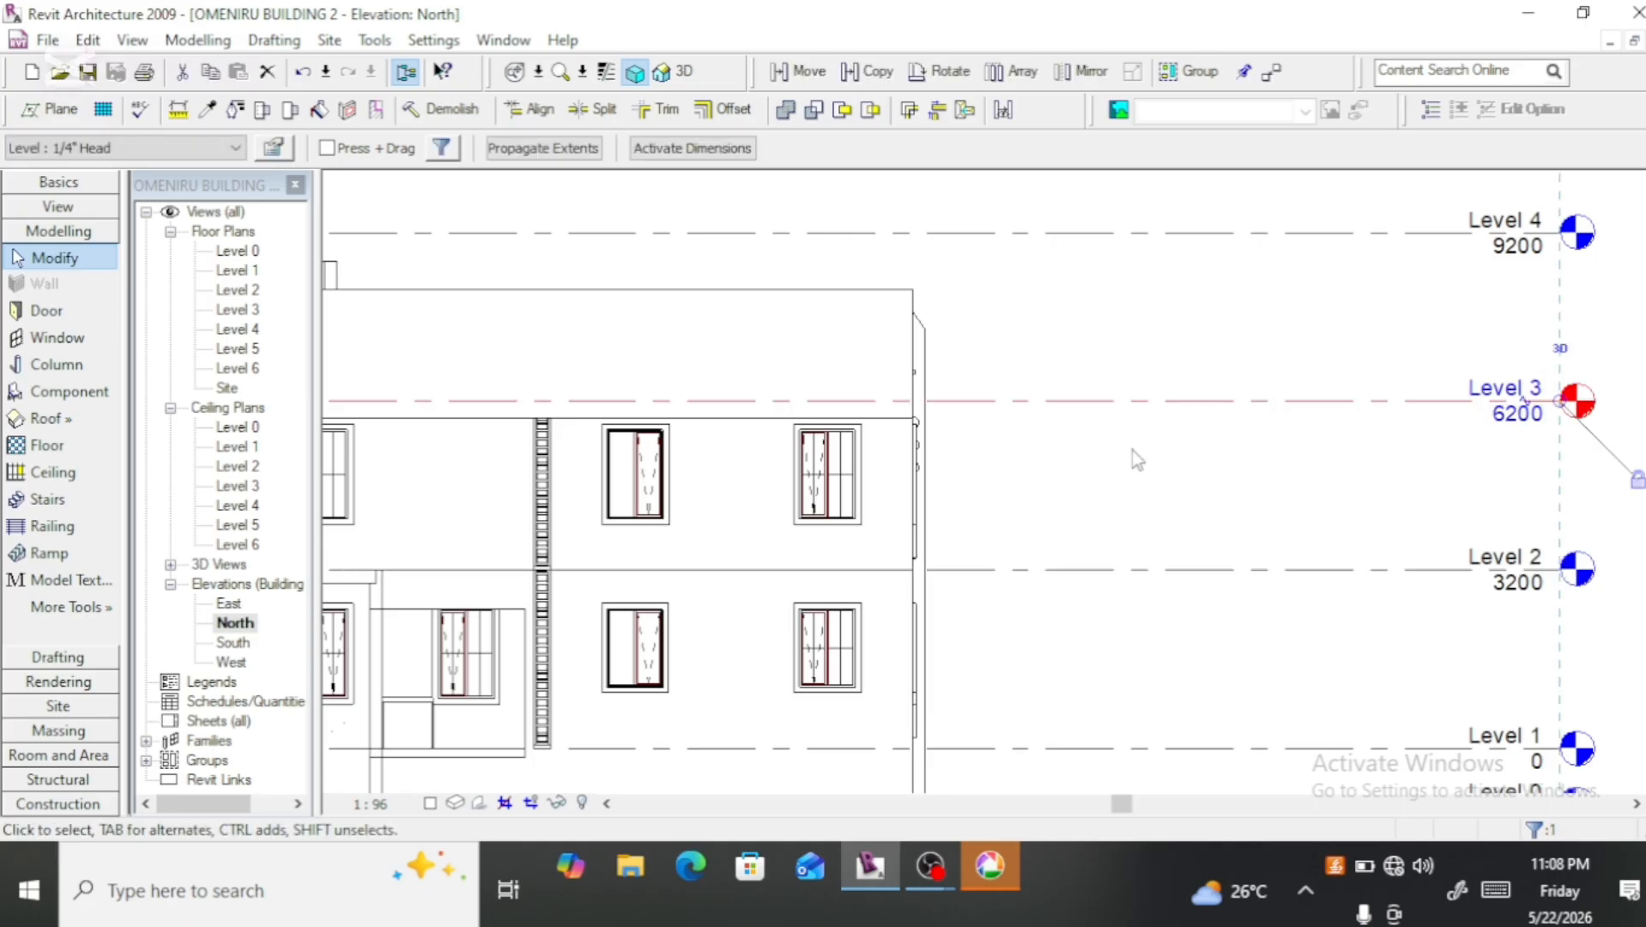
pyautogui.click(1516, 414)
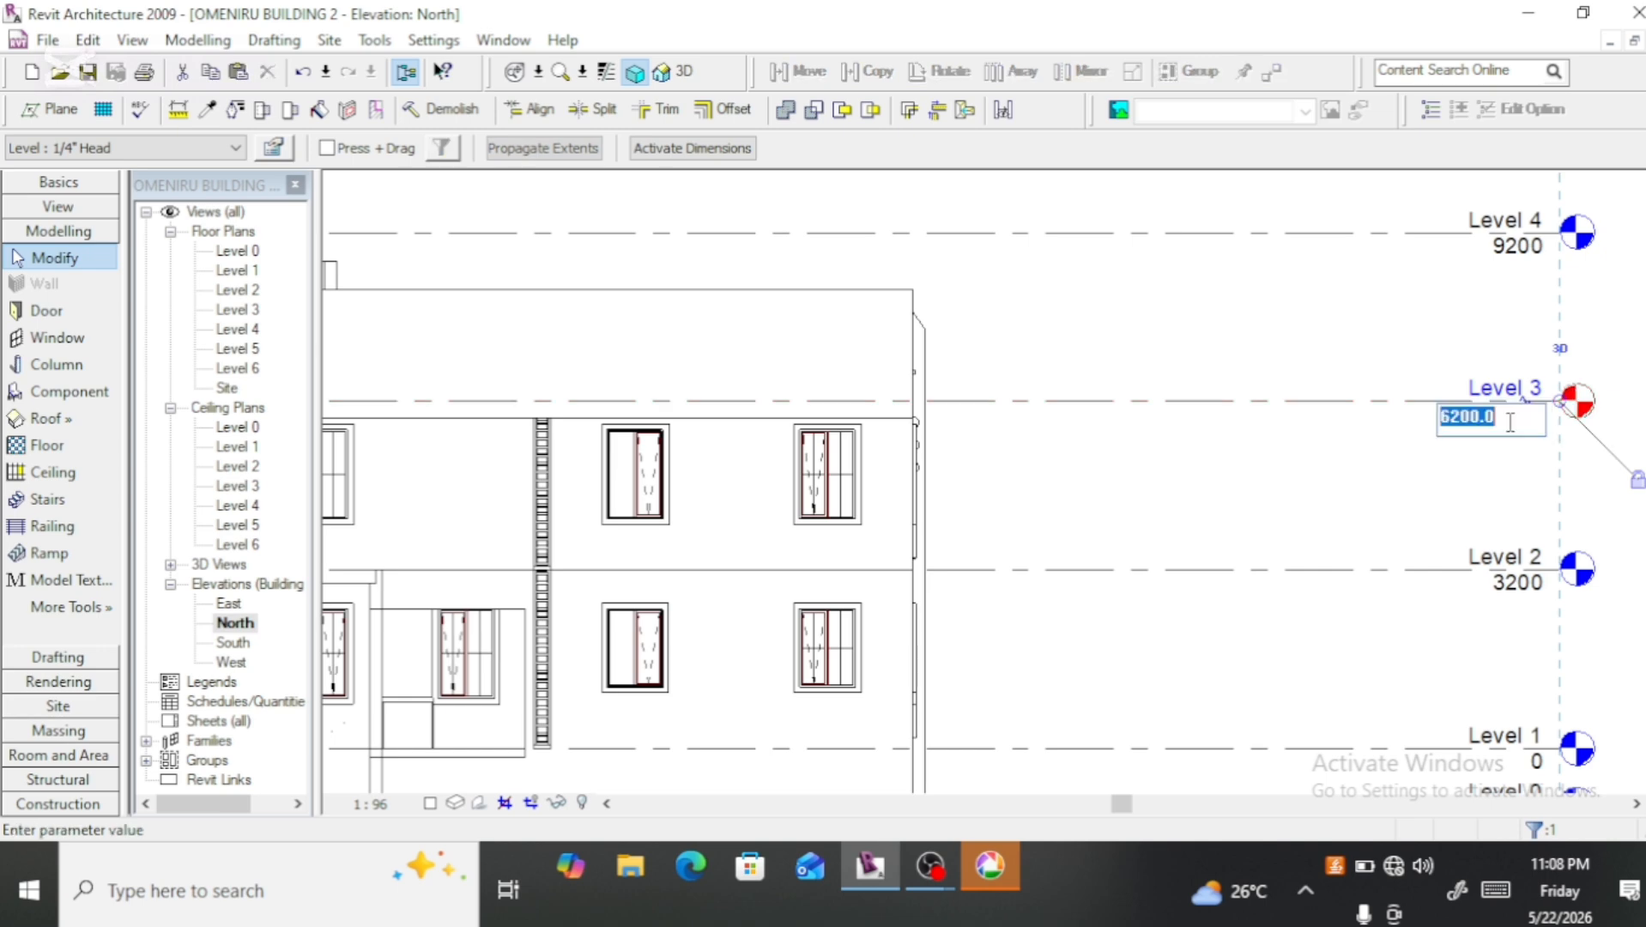
pyautogui.click(1463, 418)
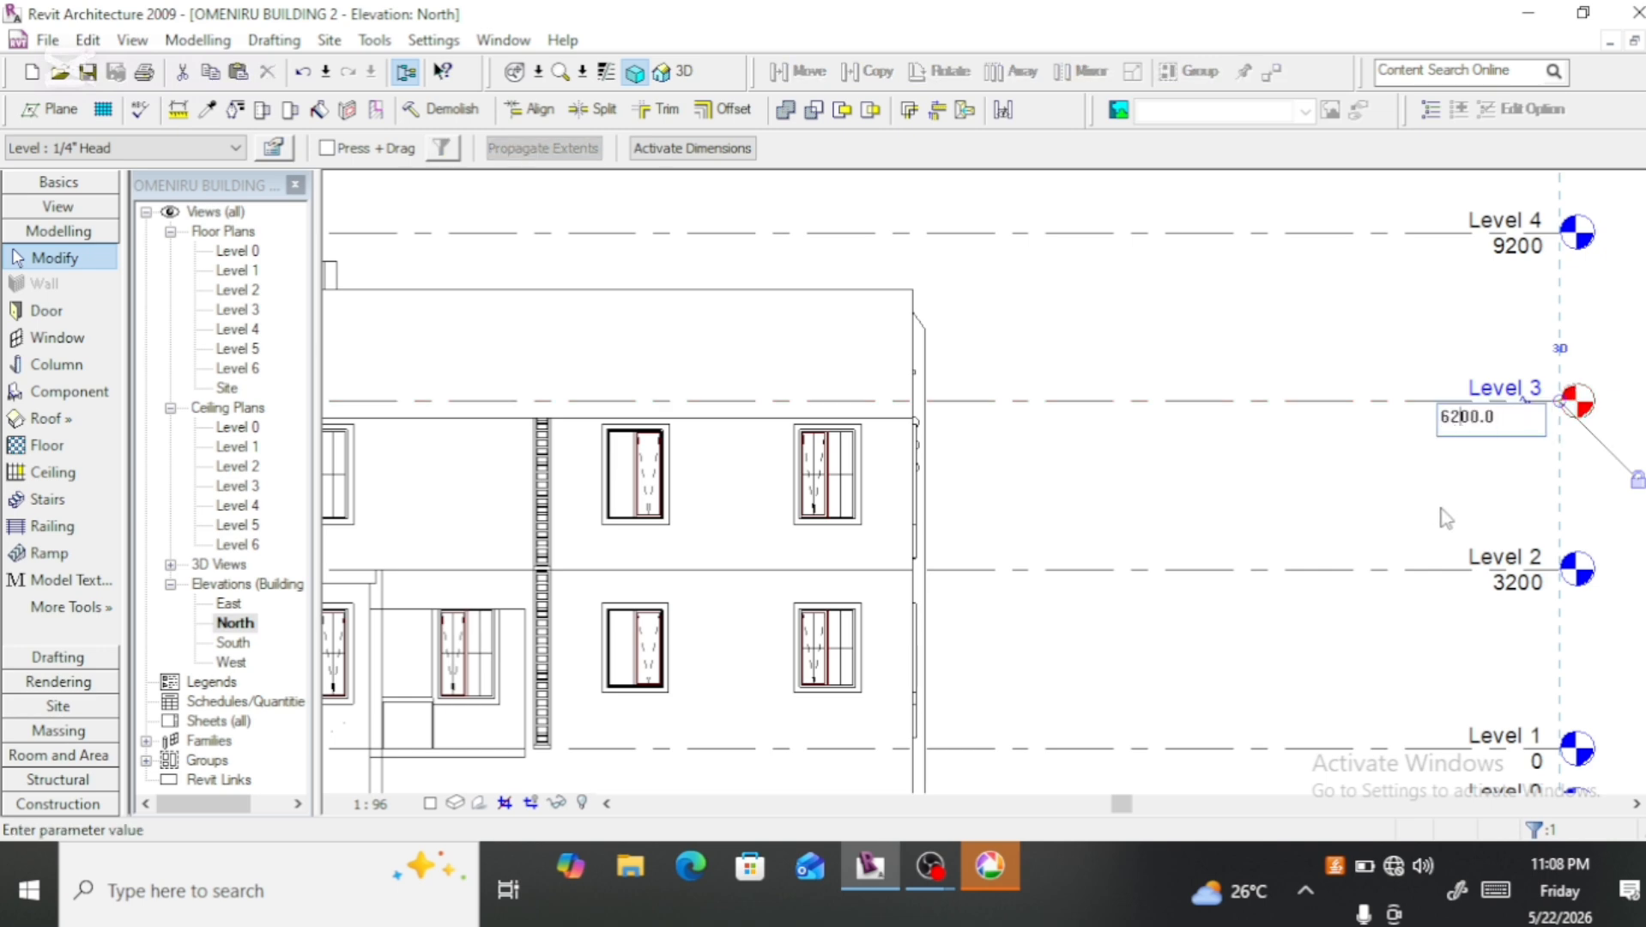
pyautogui.press('BackSpace')
pyautogui.write('7')
pyautogui.press('Return')
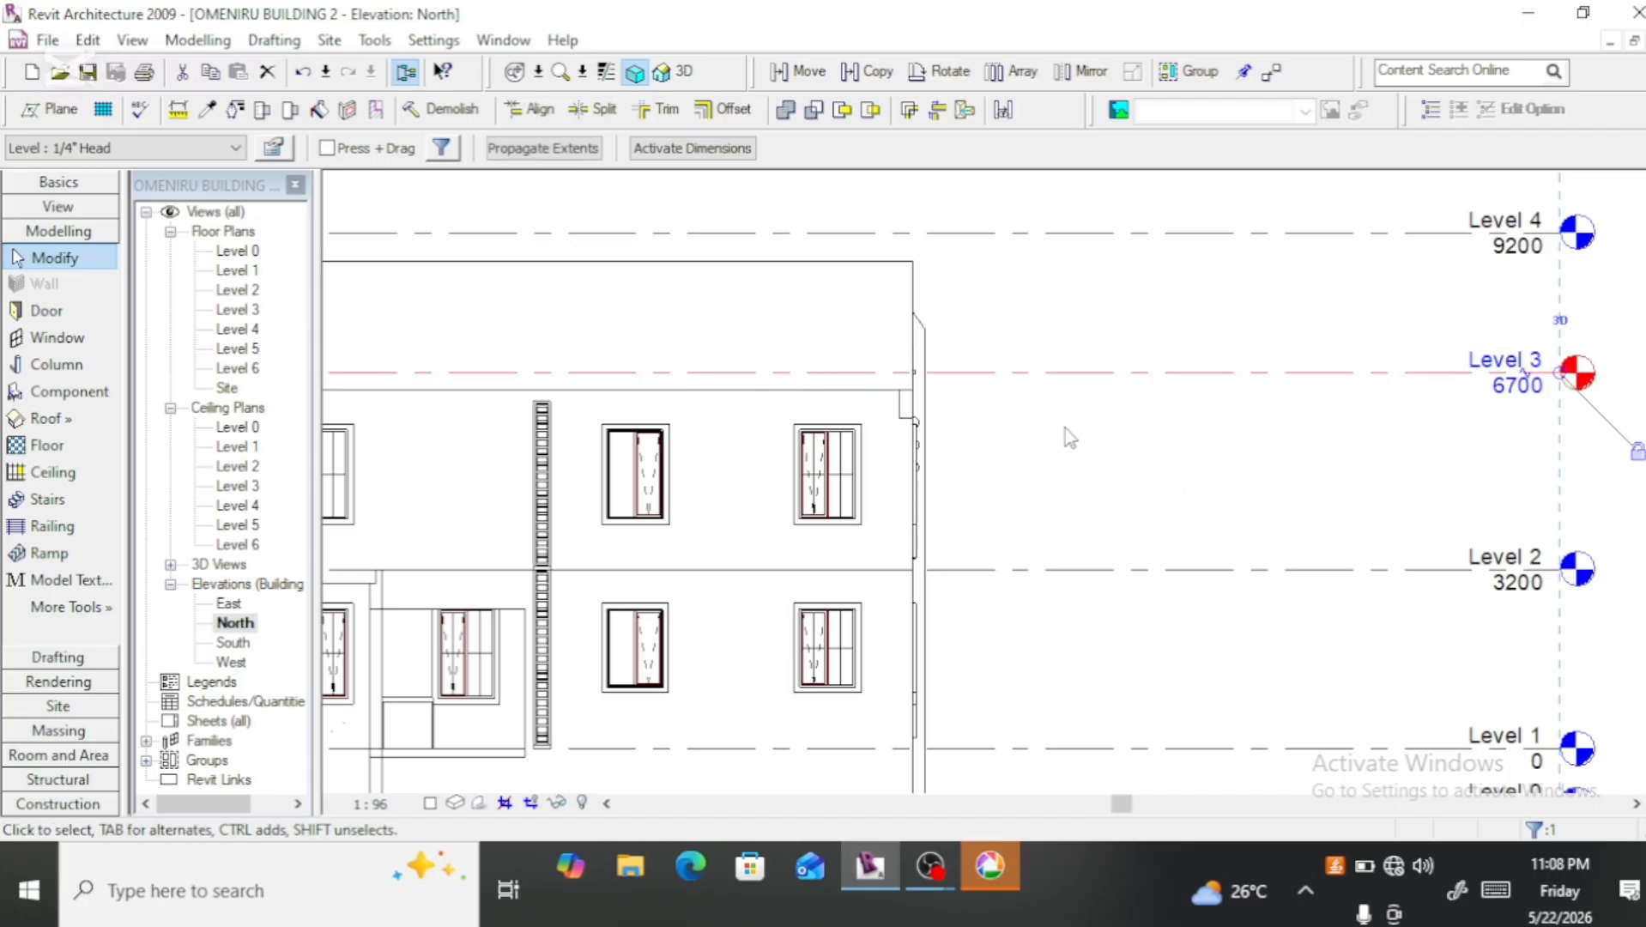
pyautogui.scroll(-2, 1073, 437)
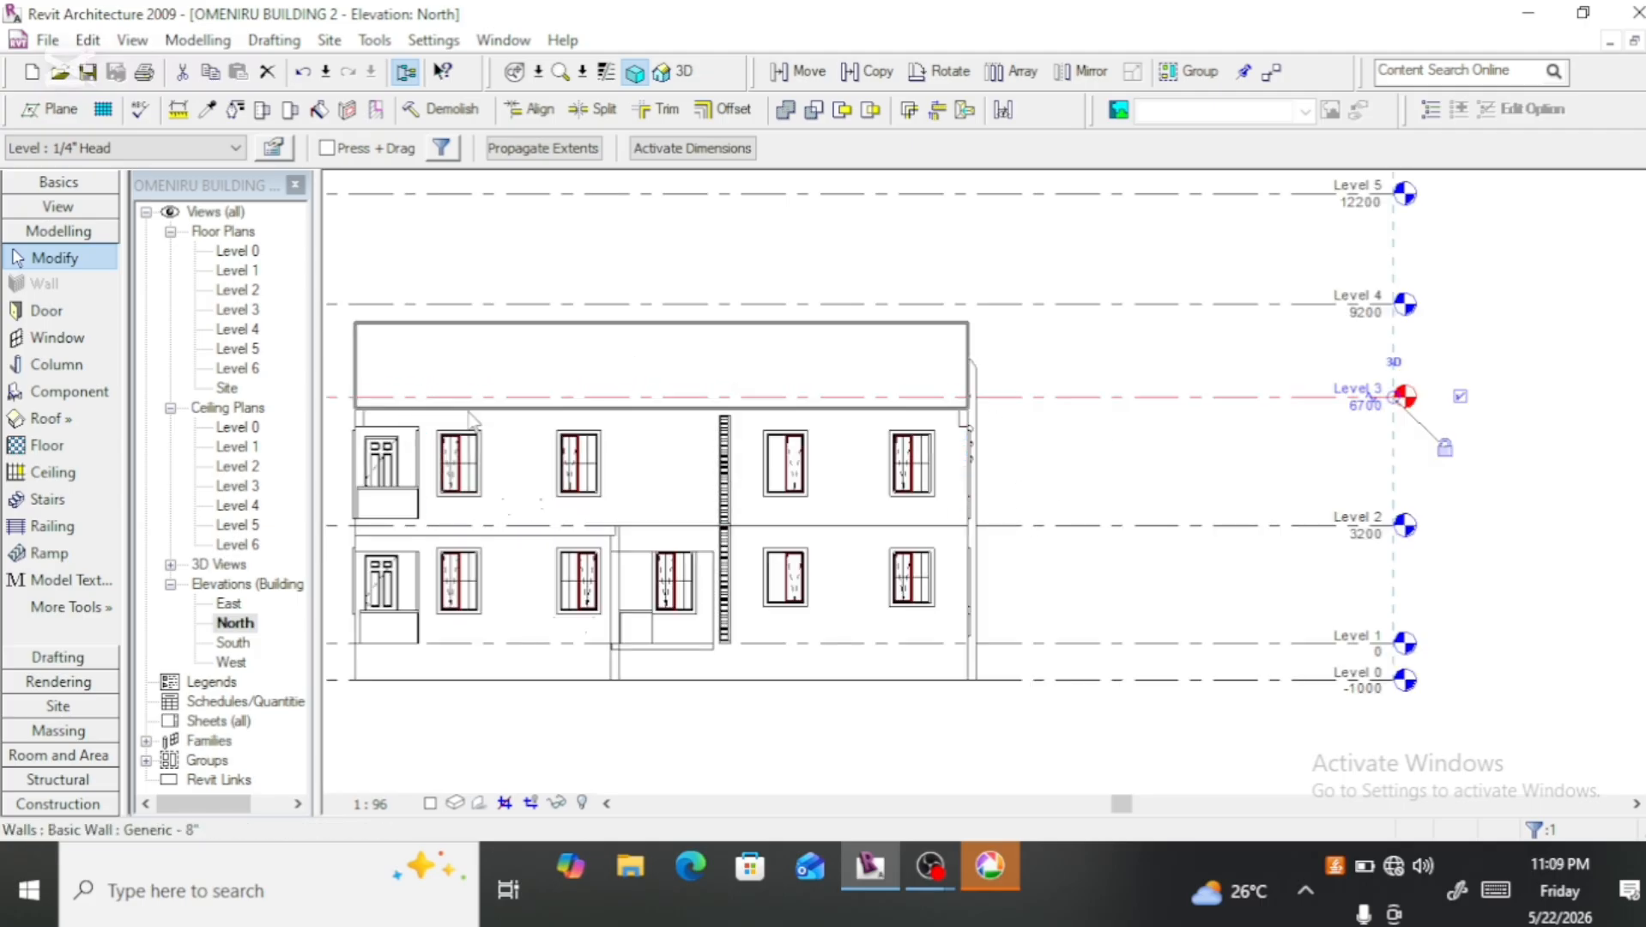
pyautogui.doubleClick(241, 467)
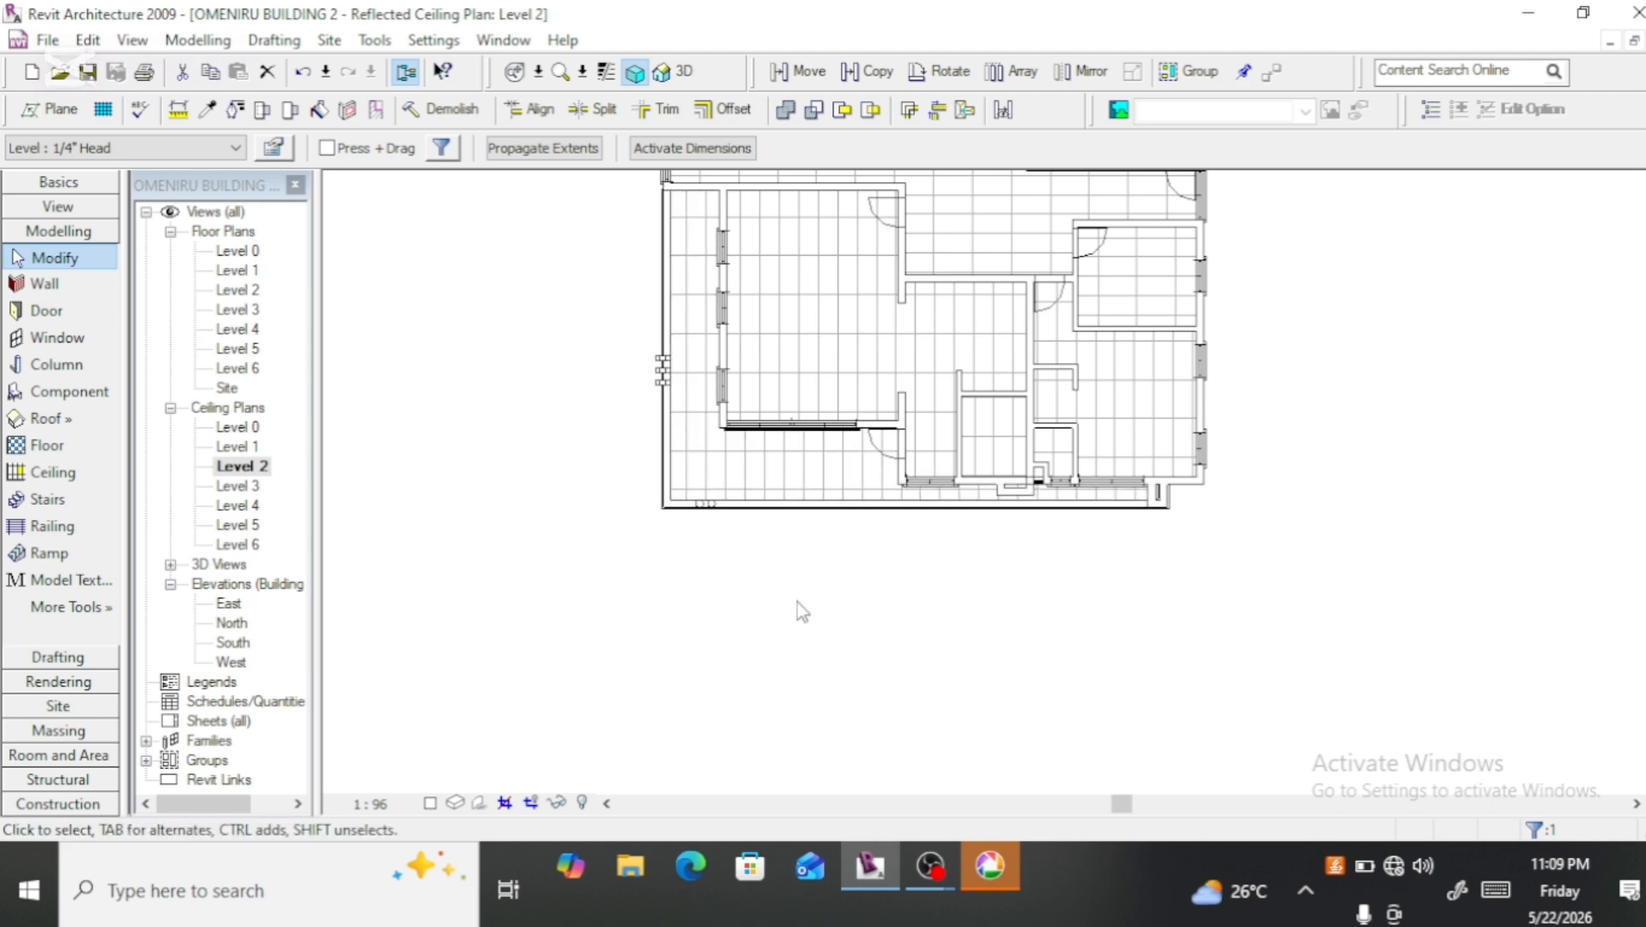
# Step: Undo the last Level 3 elevation change and check the Level 2 ceiling plan
pyautogui.scroll(2, 846, 518)
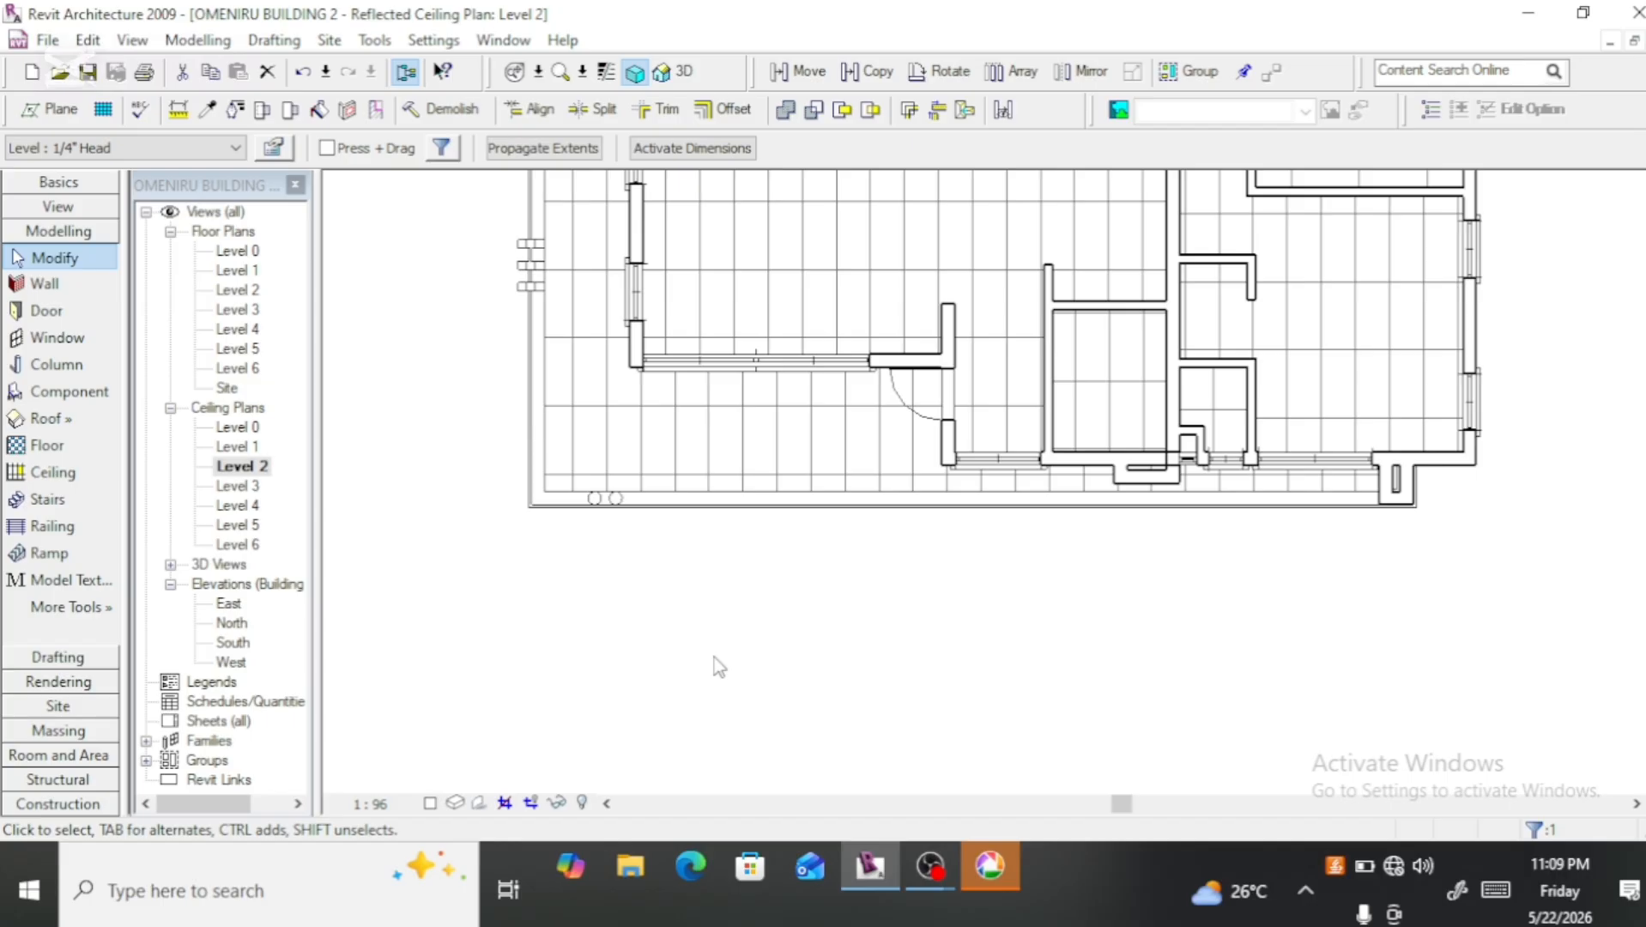
pyautogui.press('Escape')
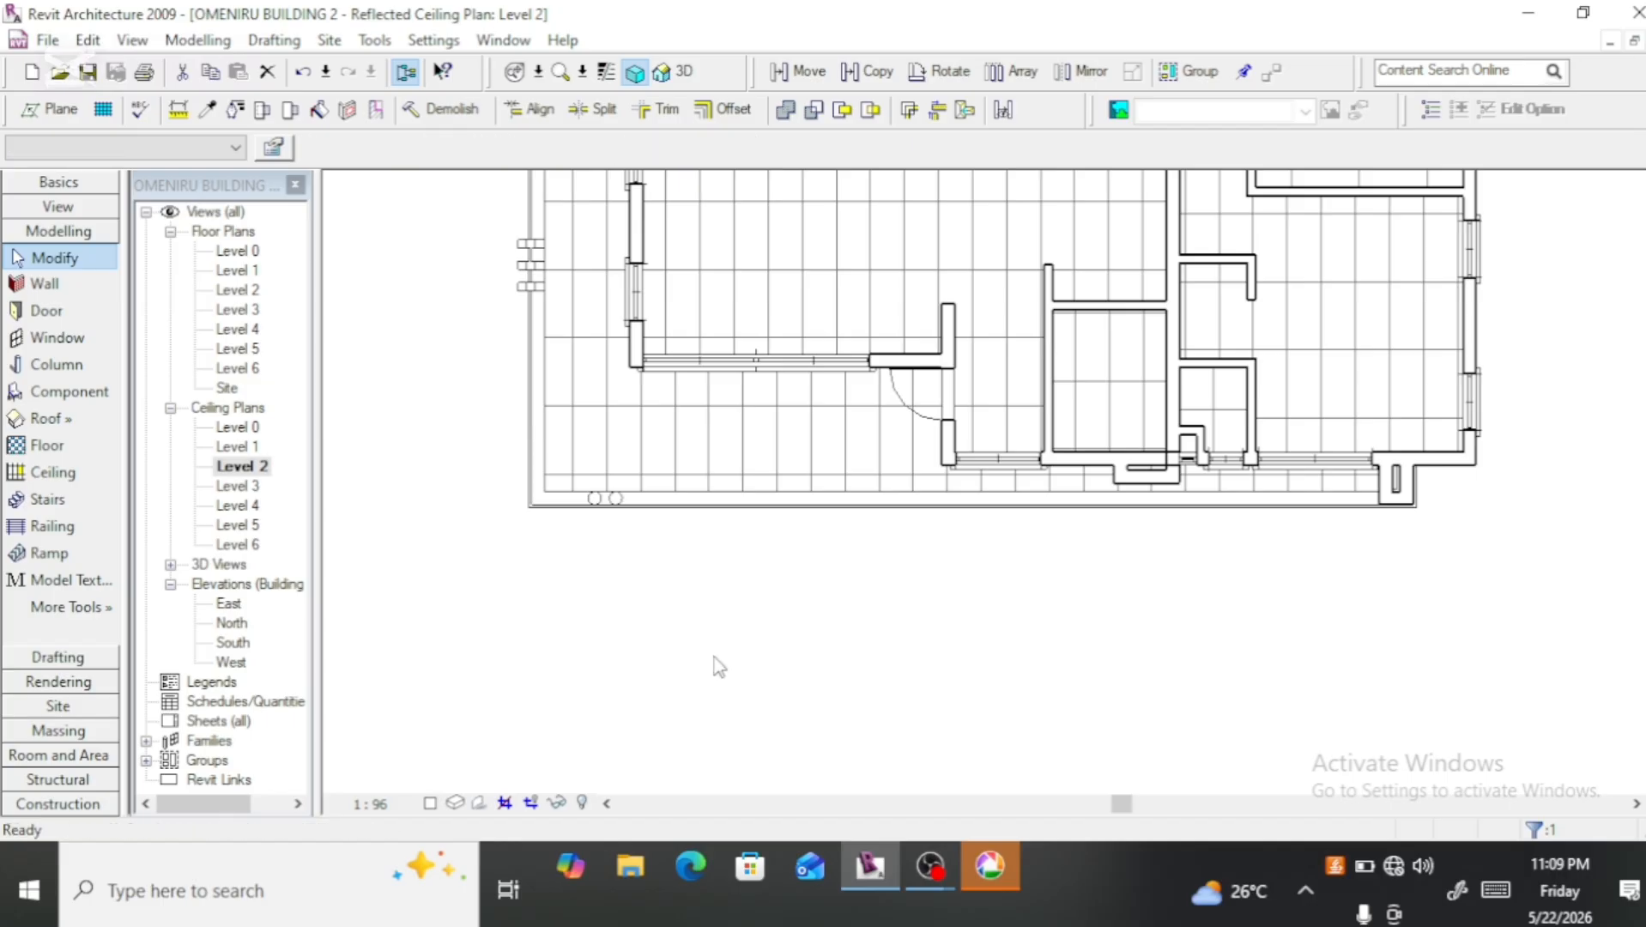
pyautogui.hotkey('ctrl', 'z')
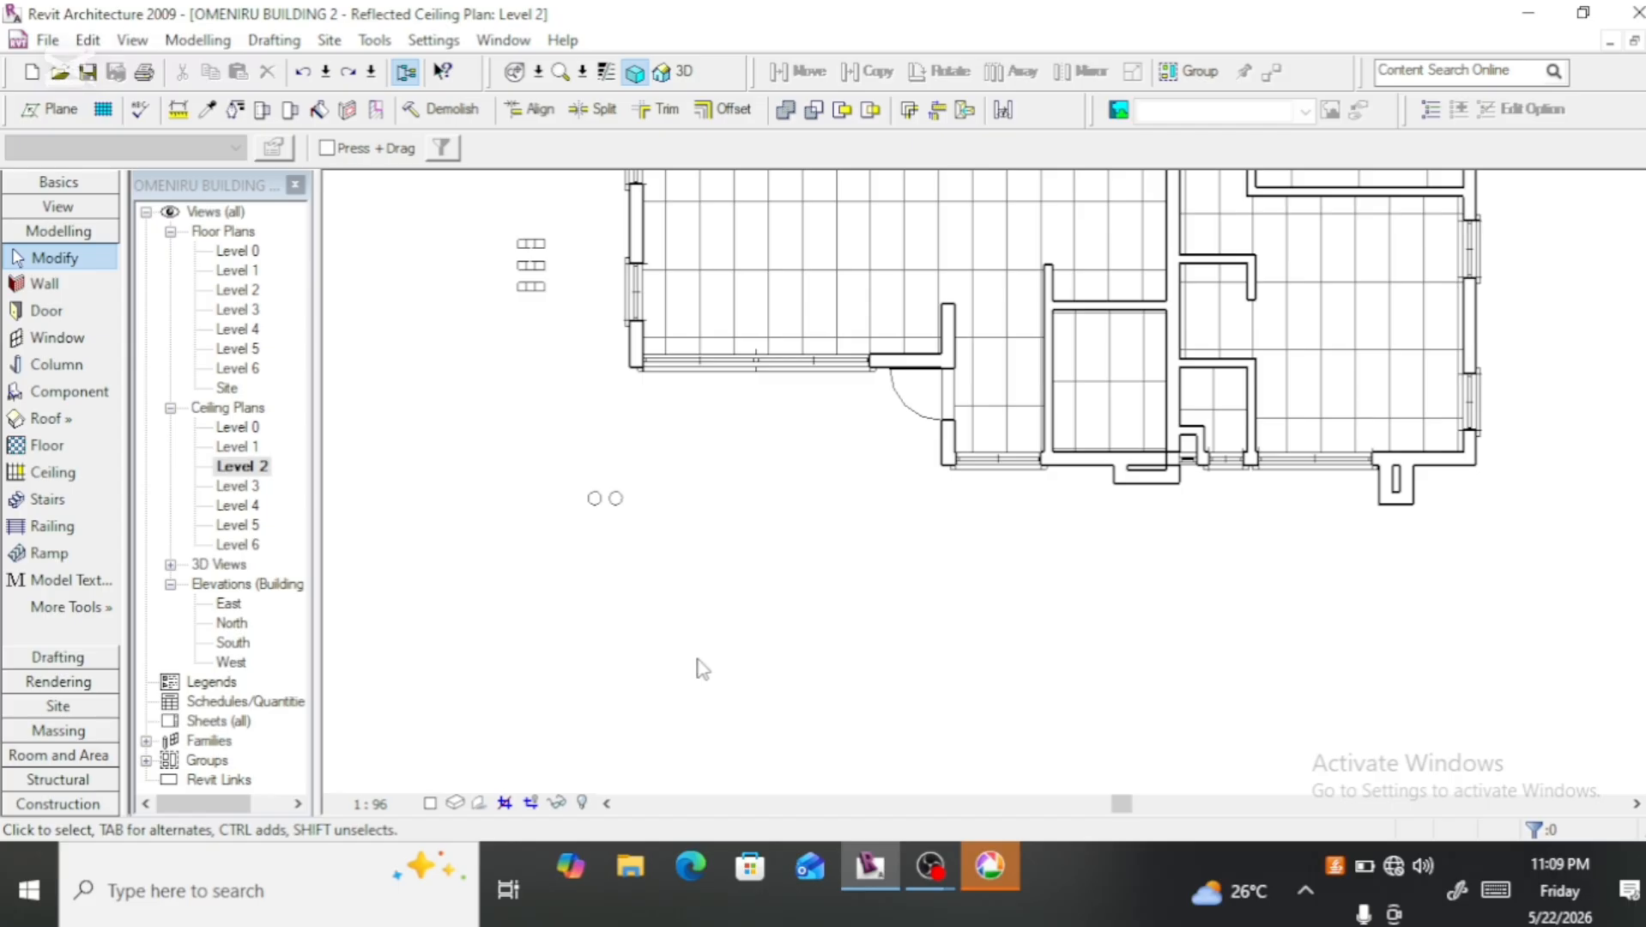
pyautogui.scroll(-3, 706, 610)
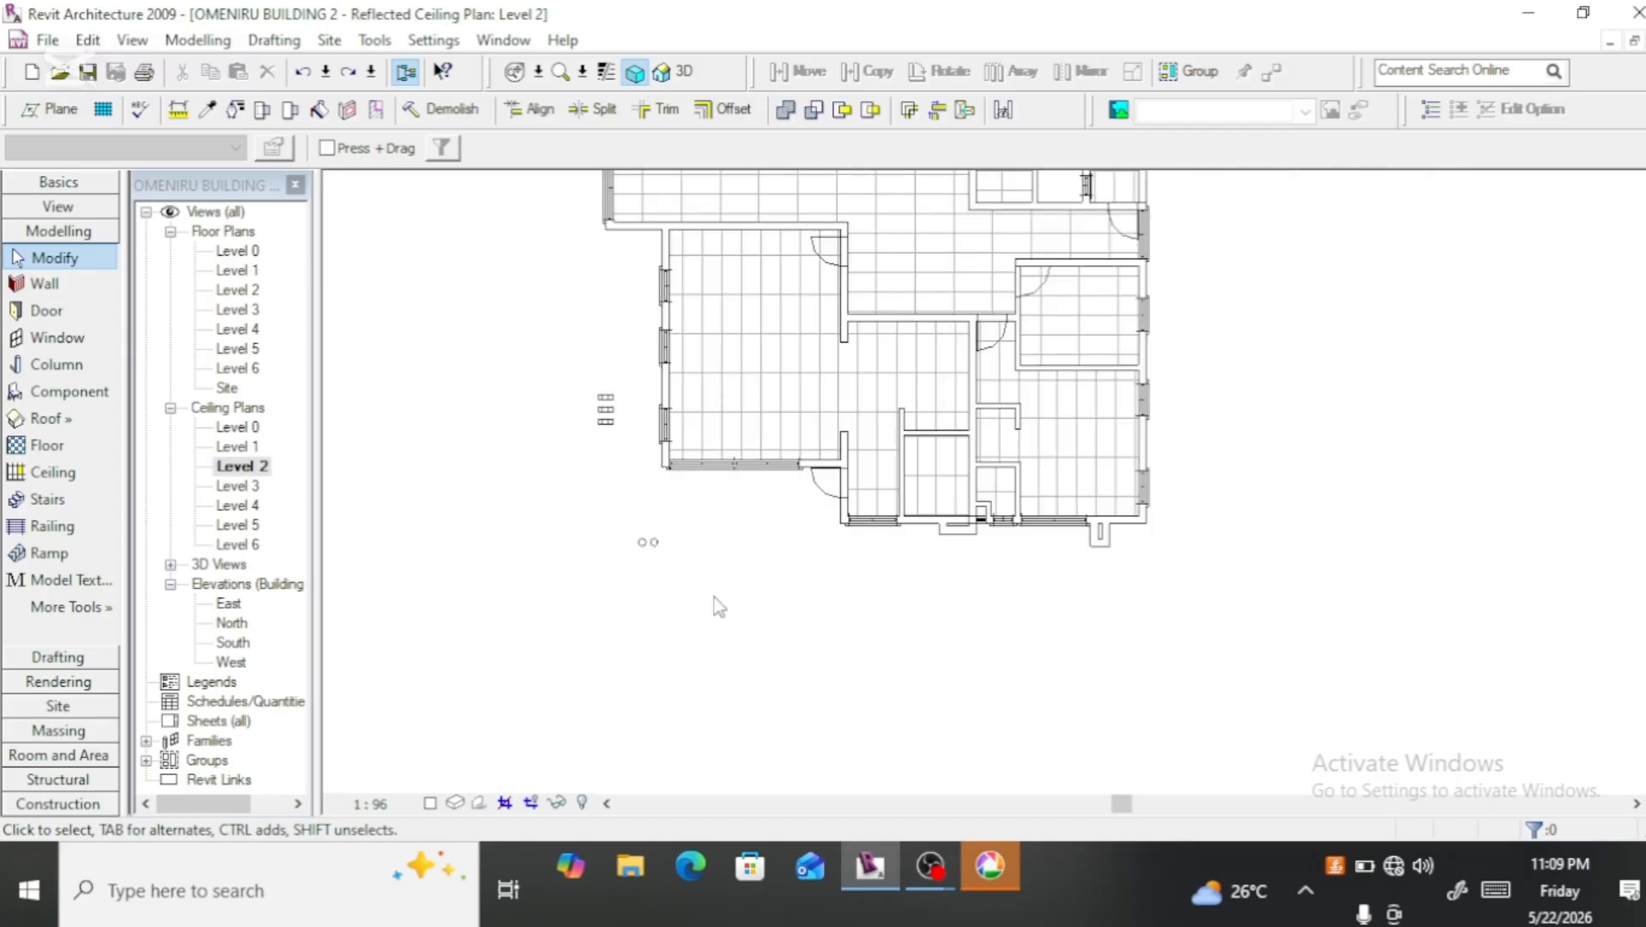
pyautogui.scroll(-3, 721, 606)
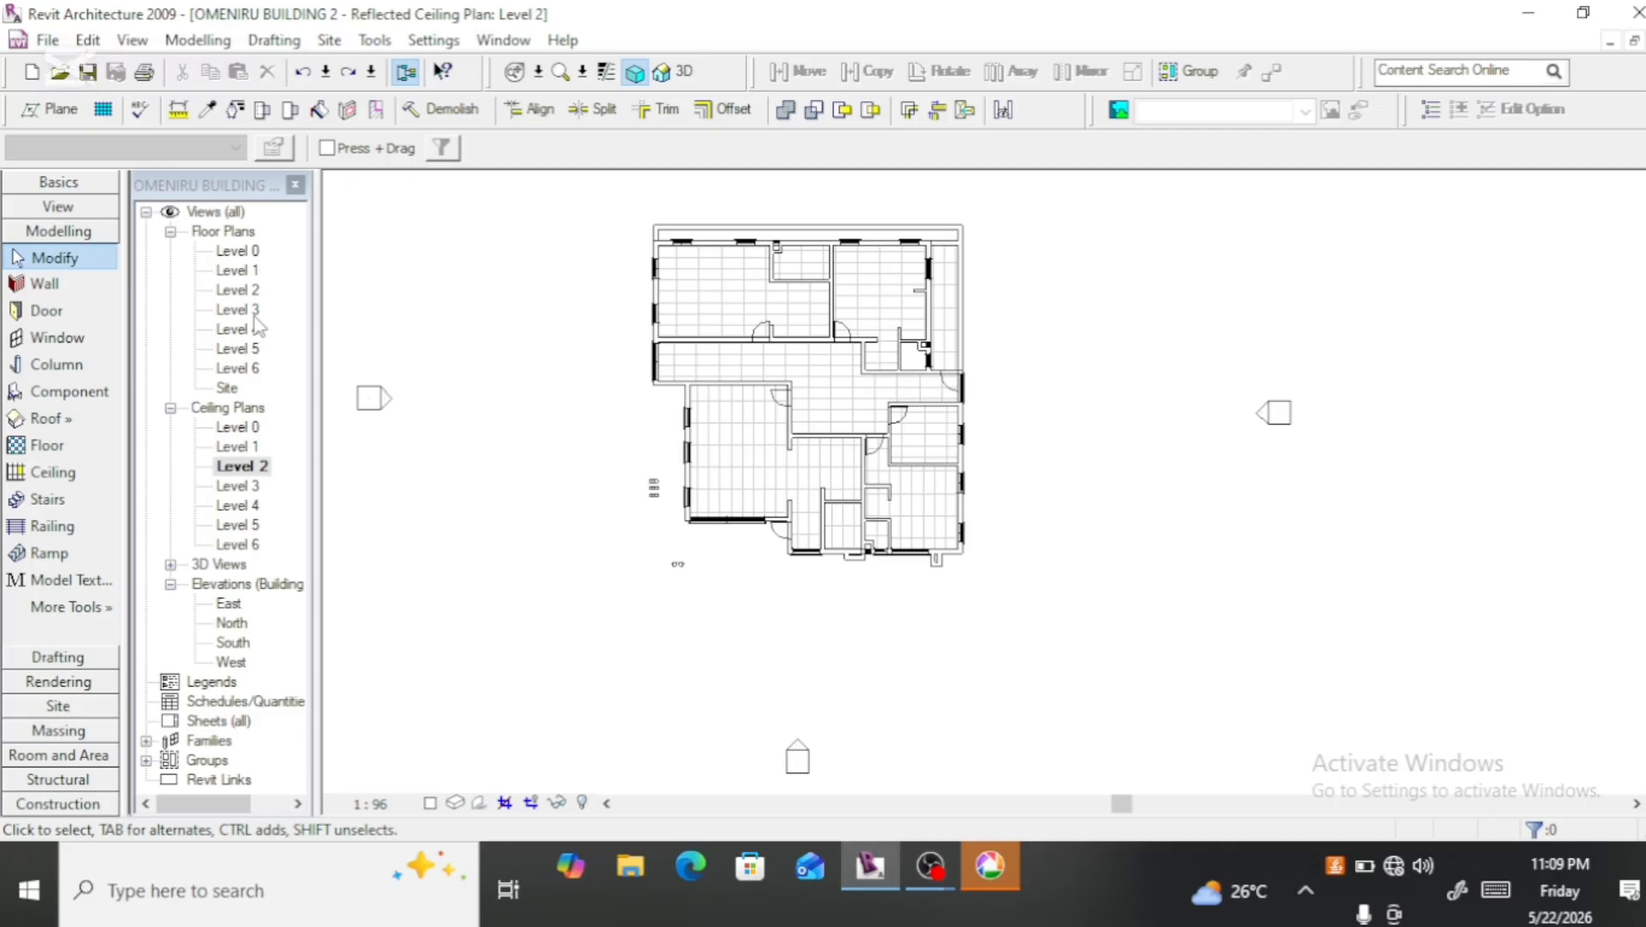
# Step: Examine the balcony ceilings in the 3D view from the left-front corner at eye level, from above and from below
pyautogui.click(684, 72)
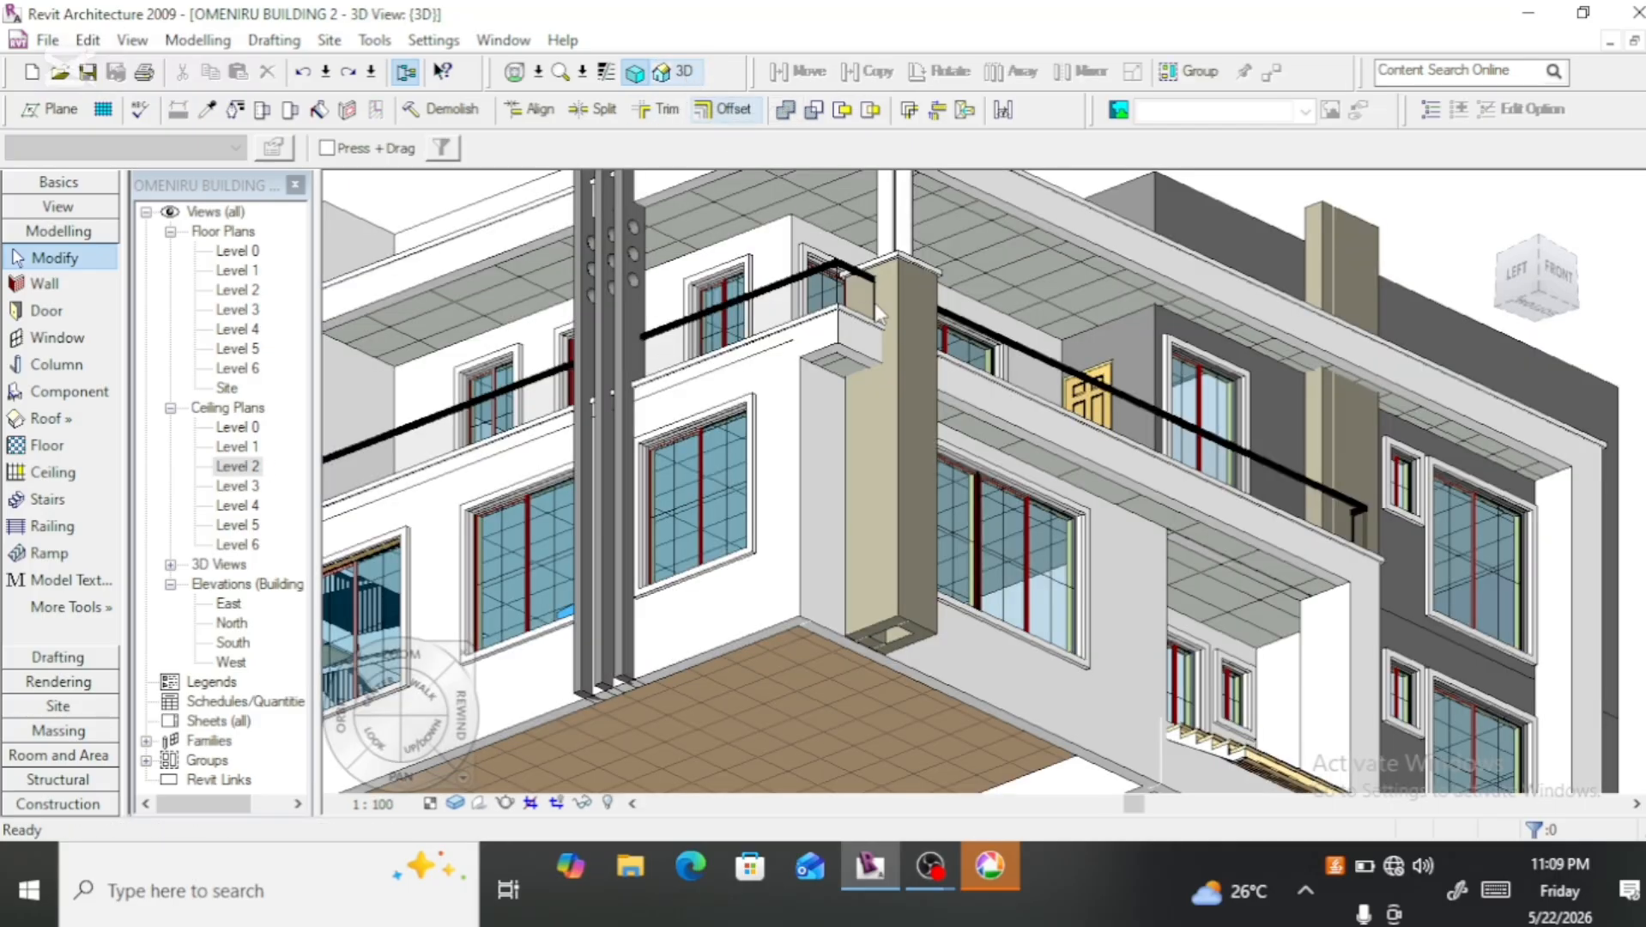
pyautogui.scroll(-2, 904, 481)
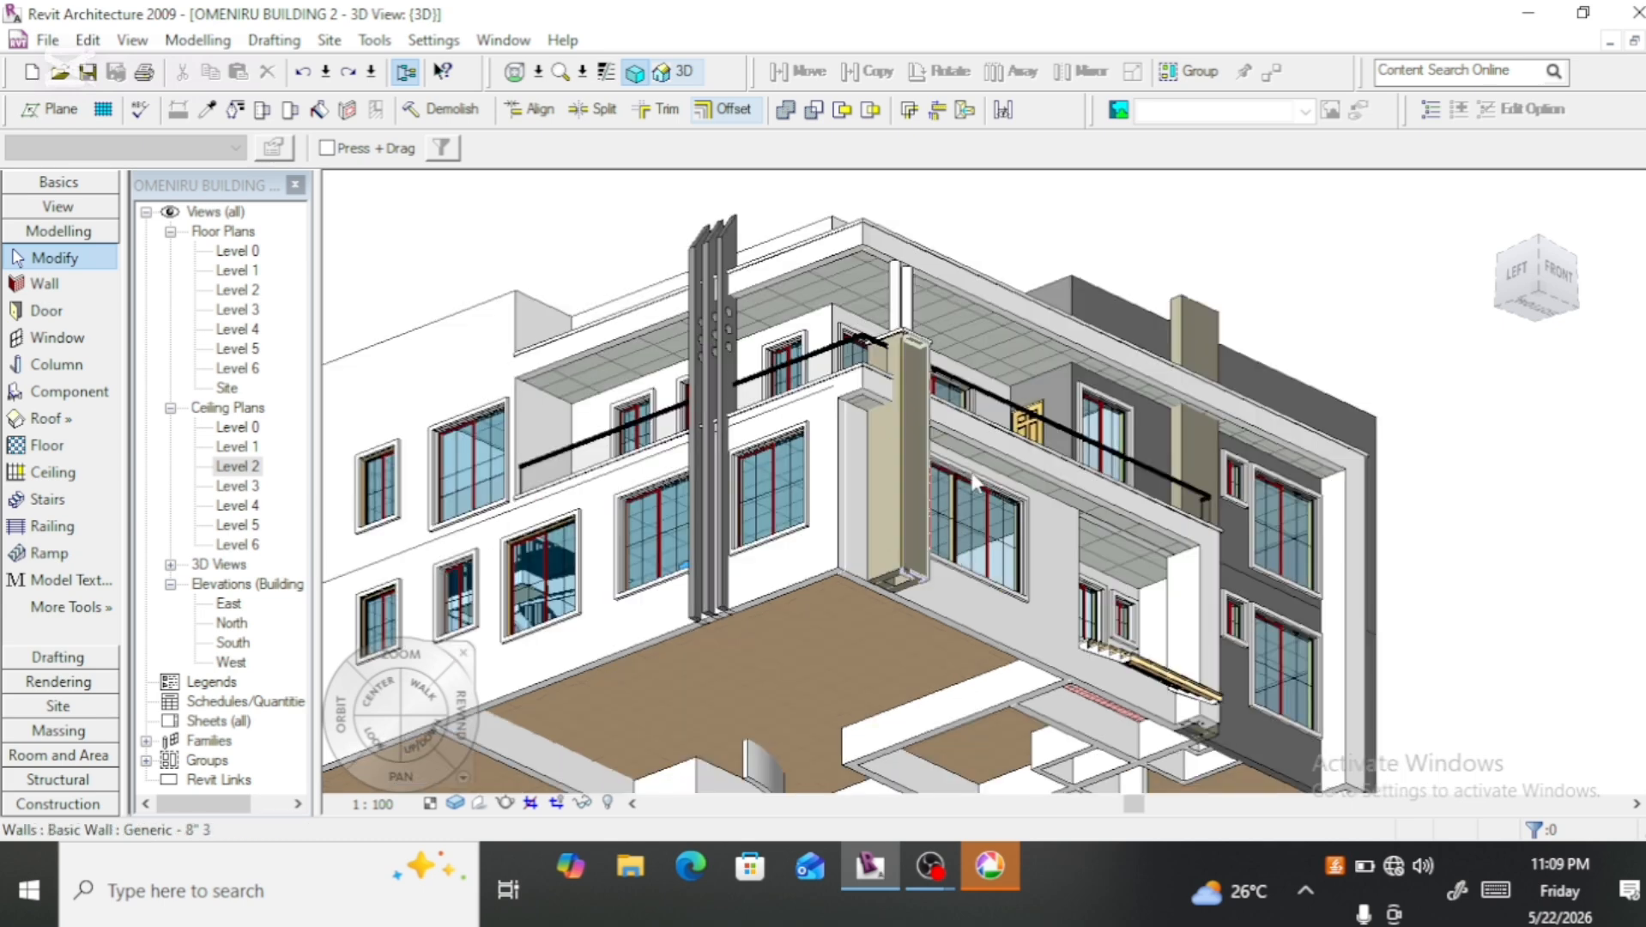
pyautogui.click(1537, 275)
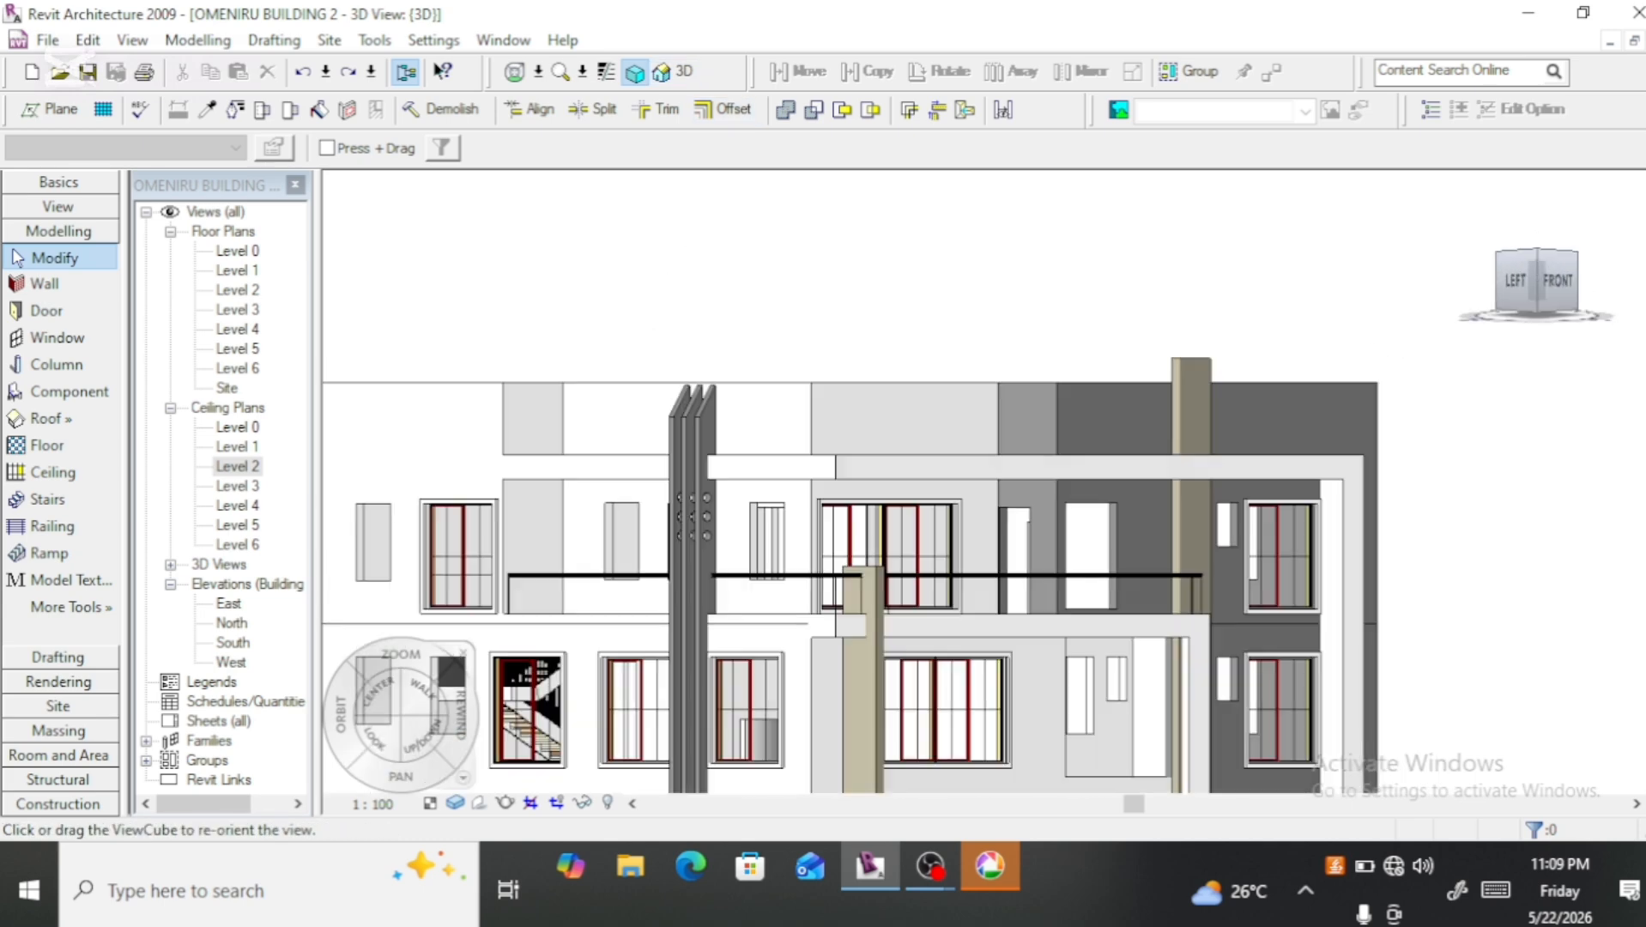
pyautogui.moveTo(1537, 280); pyautogui.dragTo(1557, 311)
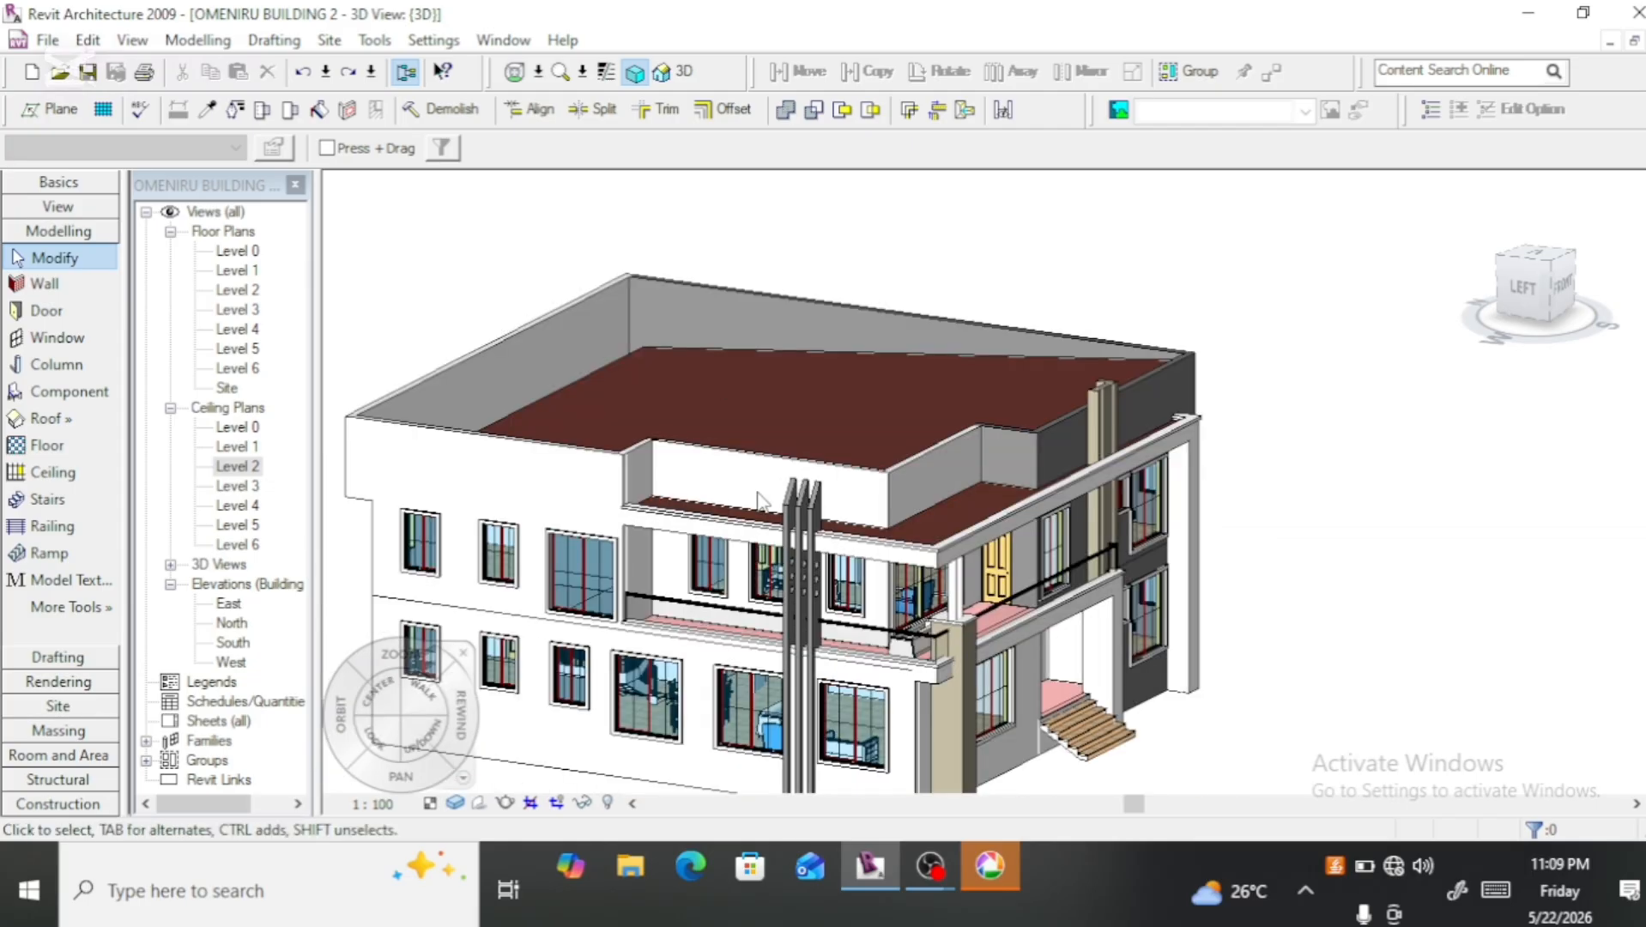
pyautogui.click(901, 571)
pyautogui.click(1380, 452)
pyautogui.click(1528, 290)
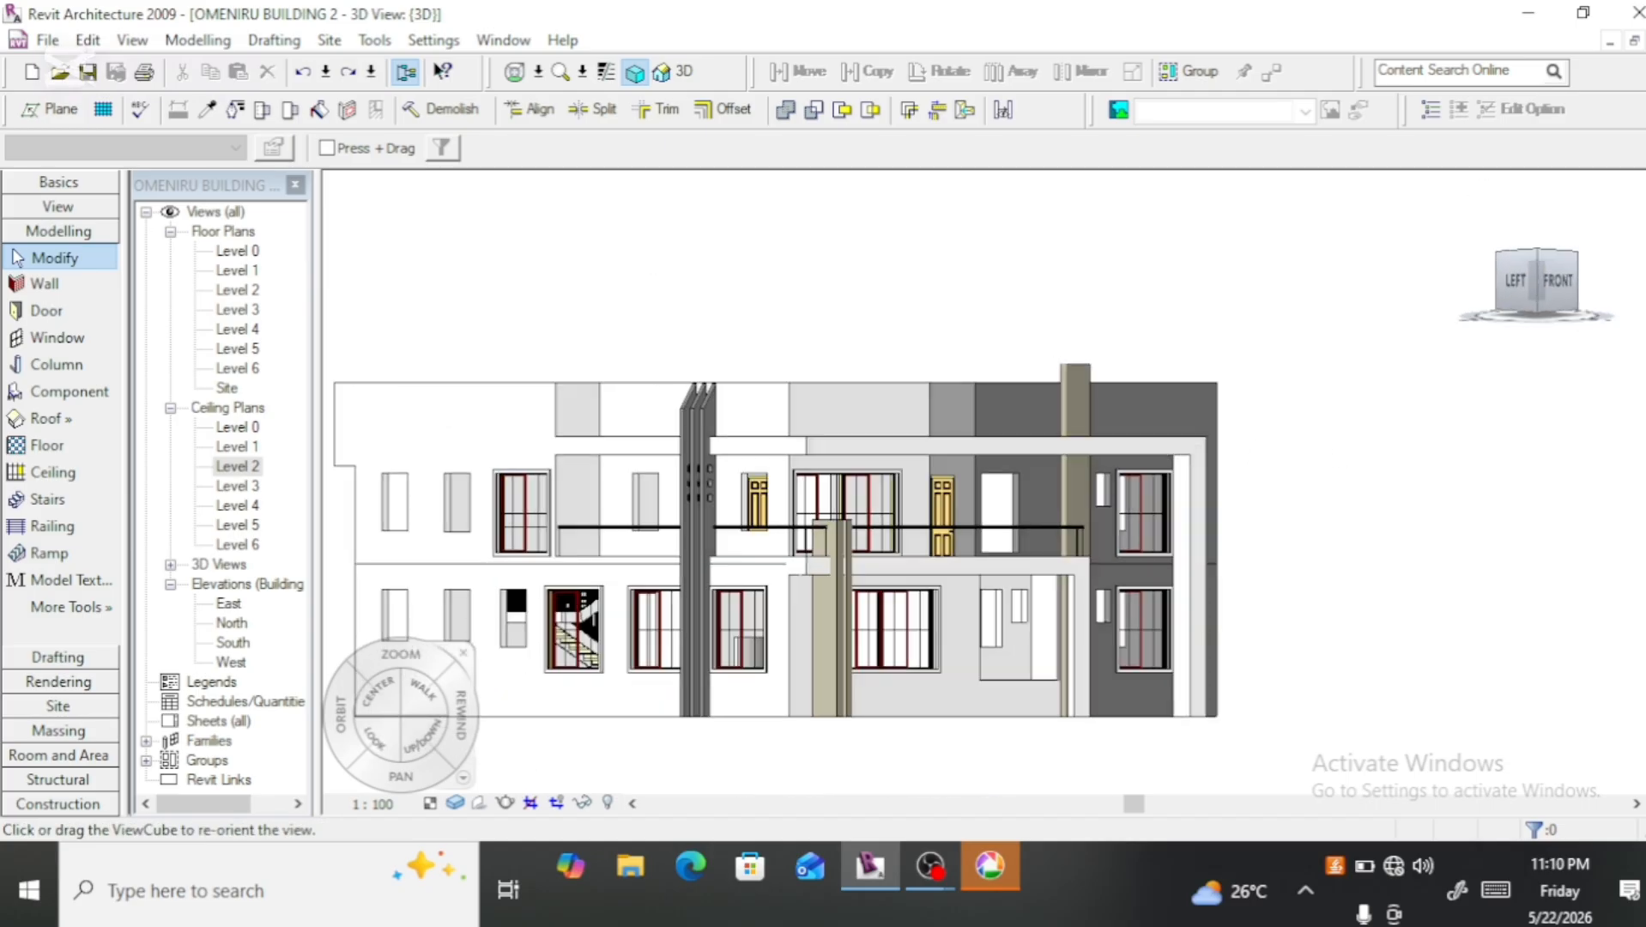
pyautogui.click(1536, 311)
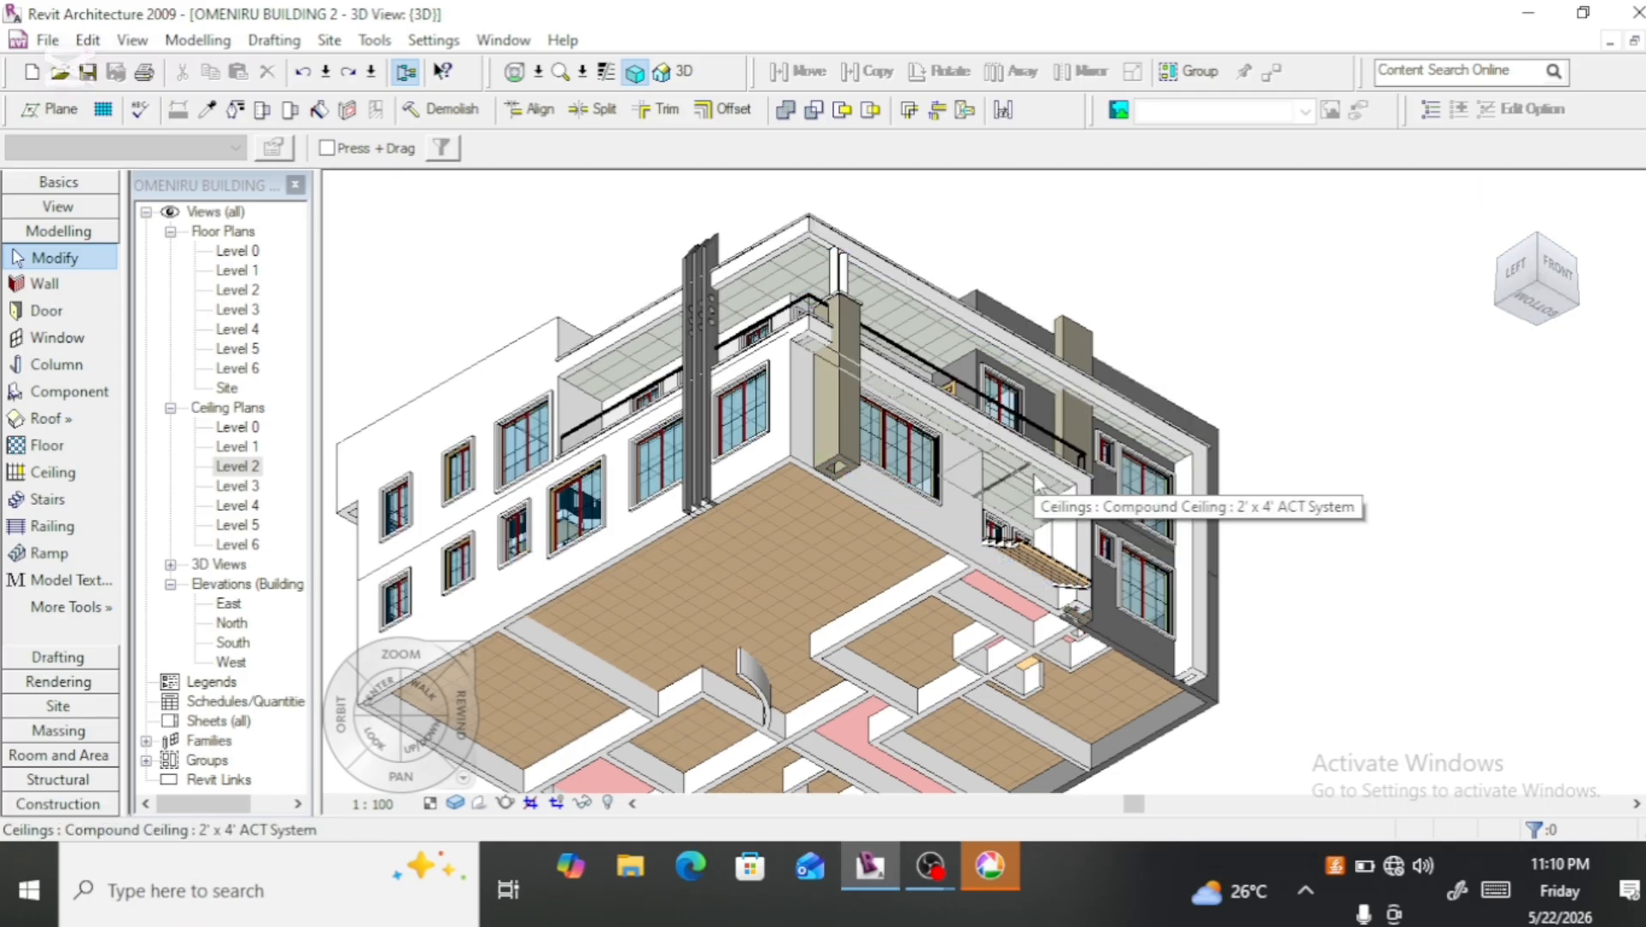
pyautogui.click(705, 502)
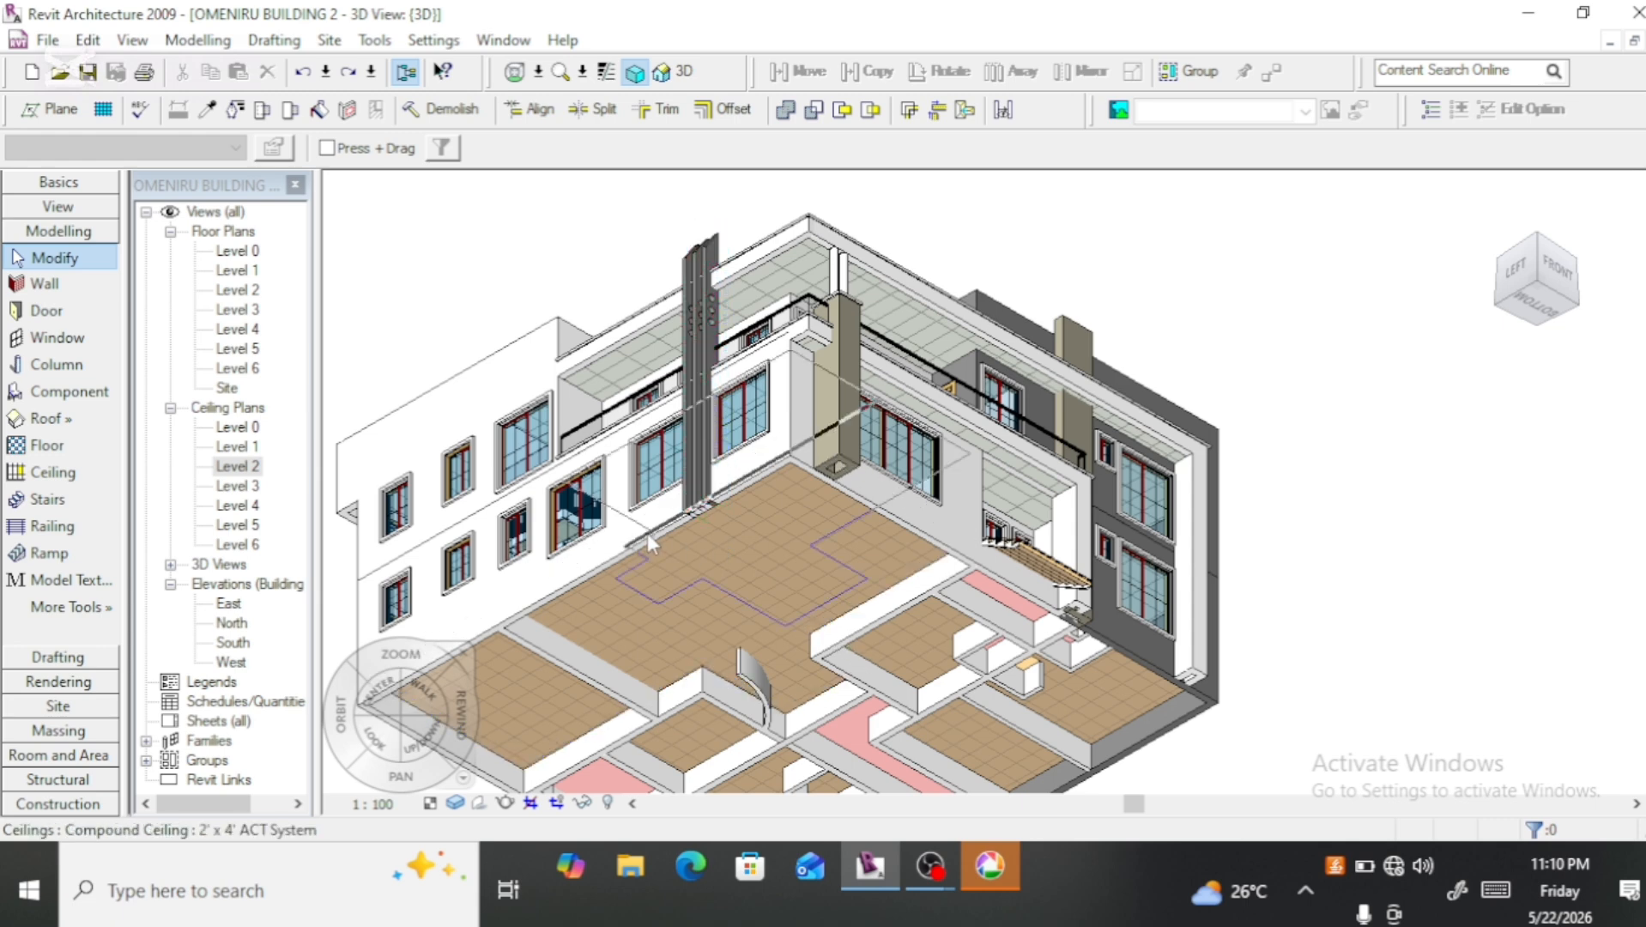
pyautogui.press('Escape')
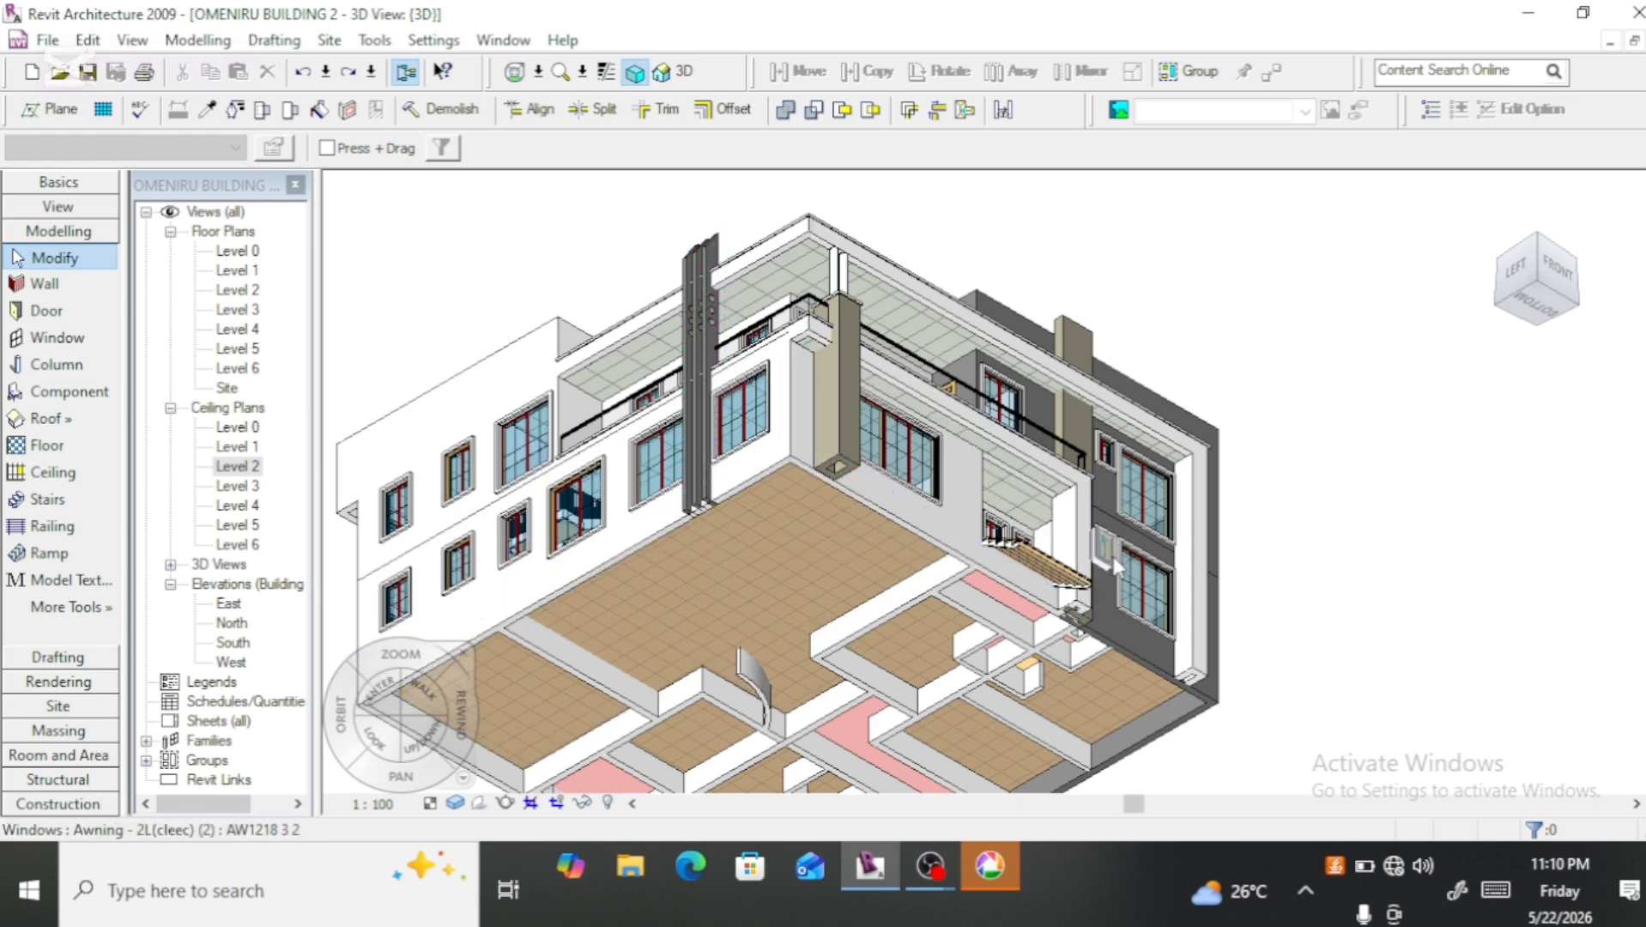